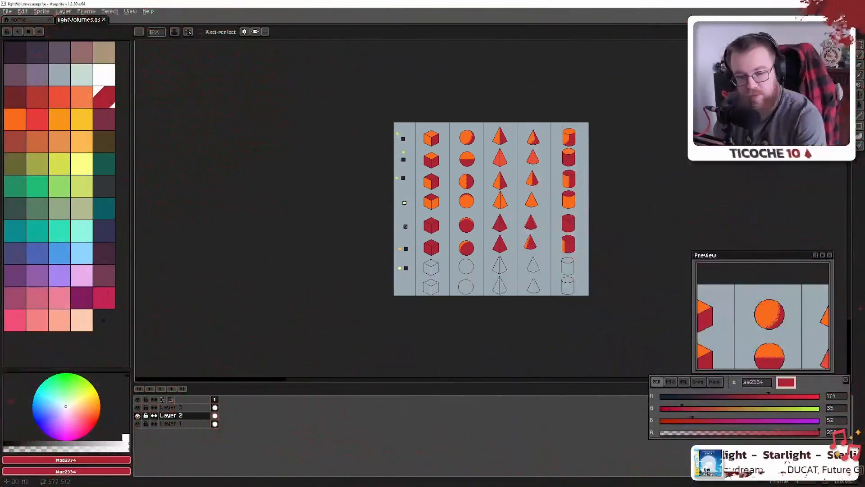
# Pan across the chart's top rows to inspect the light icons and the cube and pyramid columns
pyautogui.scroll(2, 589, 210)
pyautogui.scroll(-2, 589, 210)
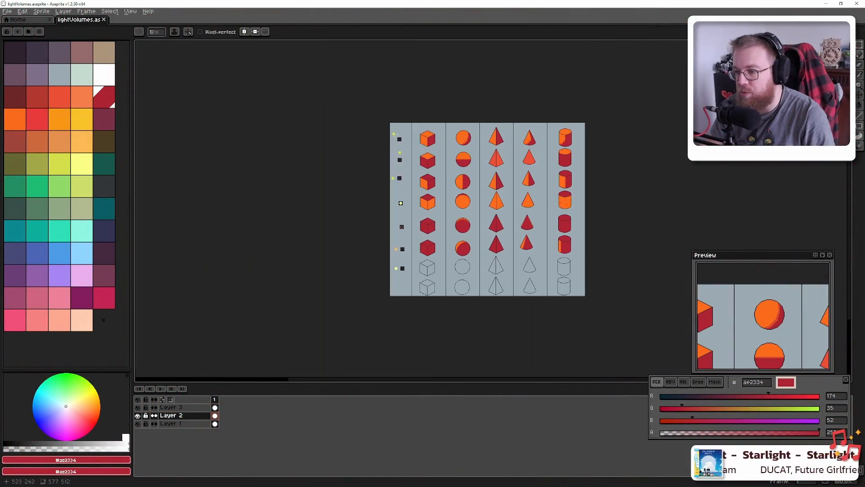
pyautogui.scroll(2, 465, 176)
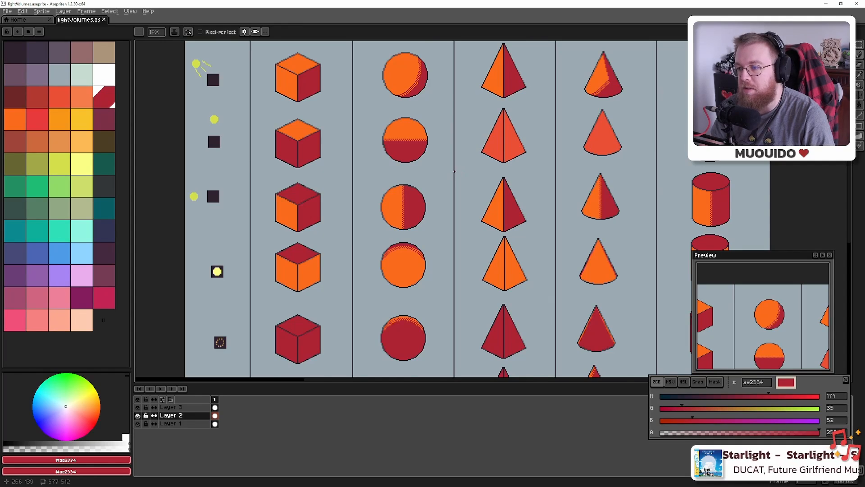
pyautogui.scroll(-1, 454, 172)
pyautogui.moveTo(433, 155); pyautogui.dragTo(487, 179)
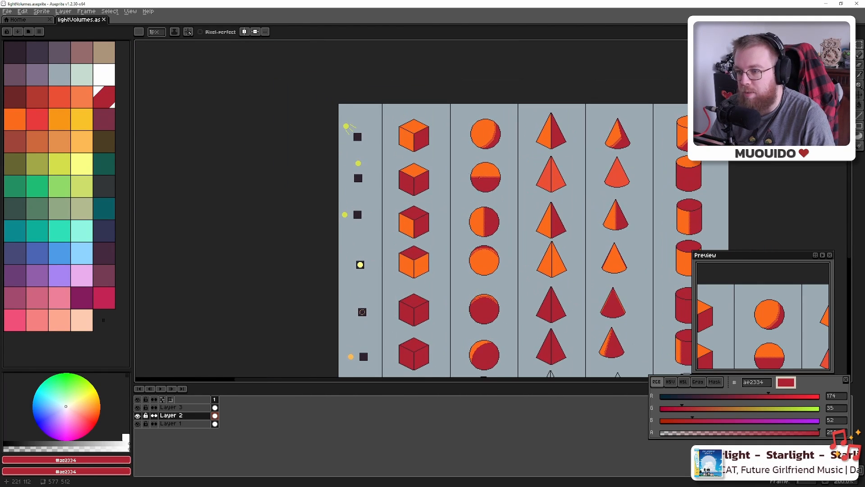
pyautogui.scroll(3, 458, 129)
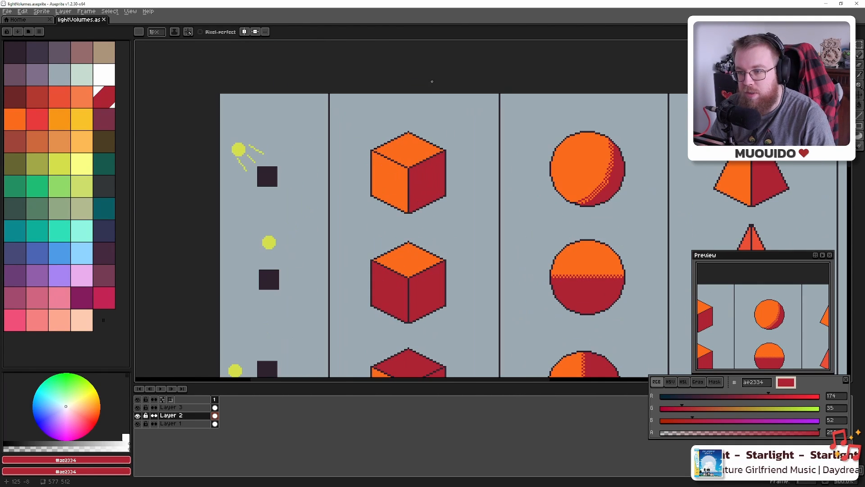
pyautogui.moveTo(499, 227); pyautogui.dragTo(331, 220)
pyautogui.moveTo(553, 213); pyautogui.dragTo(371, 203)
pyautogui.moveTo(497, 184); pyautogui.dragTo(568, 186)
pyautogui.moveTo(459, 192); pyautogui.dragTo(557, 178)
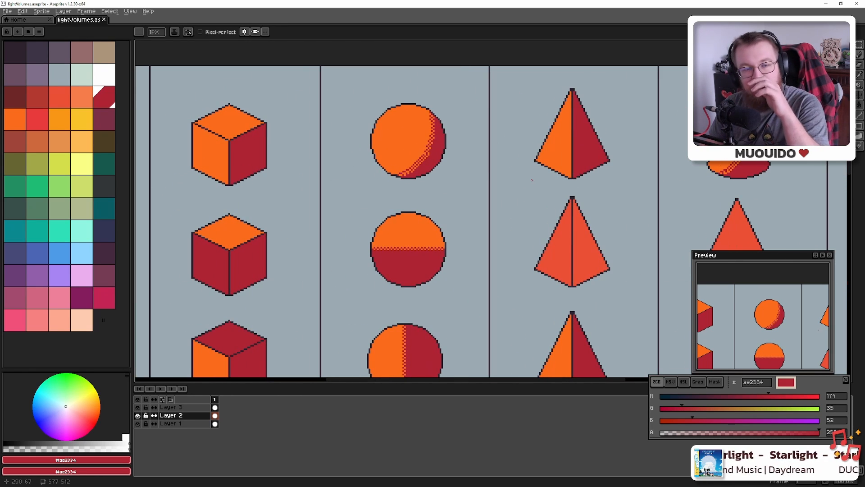
pyautogui.moveTo(362, 162); pyautogui.dragTo(632, 151)
pyautogui.moveTo(517, 108); pyautogui.dragTo(506, 123)
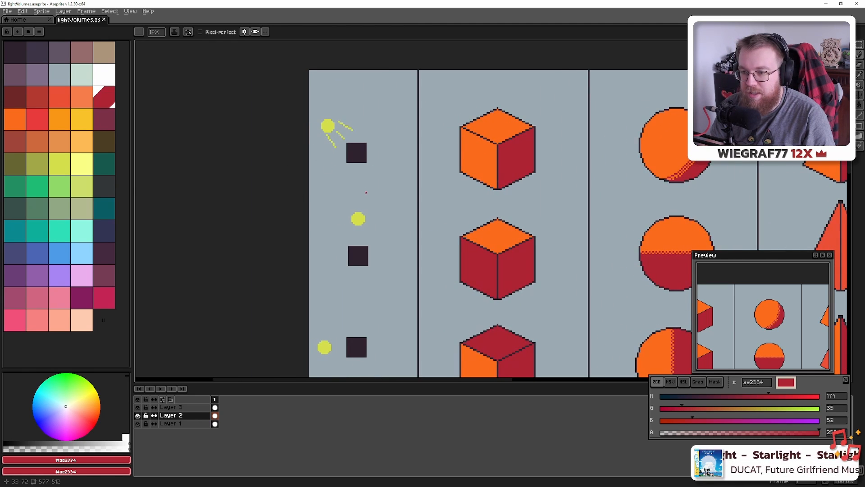
pyautogui.moveTo(366, 192); pyautogui.dragTo(356, 129)
pyautogui.moveTo(554, 151); pyautogui.dragTo(464, 240)
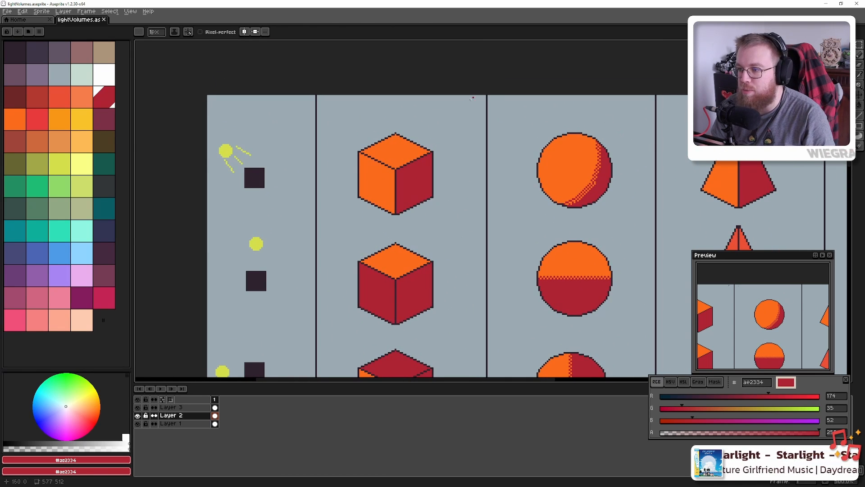
pyautogui.moveTo(565, 147); pyautogui.dragTo(549, 141)
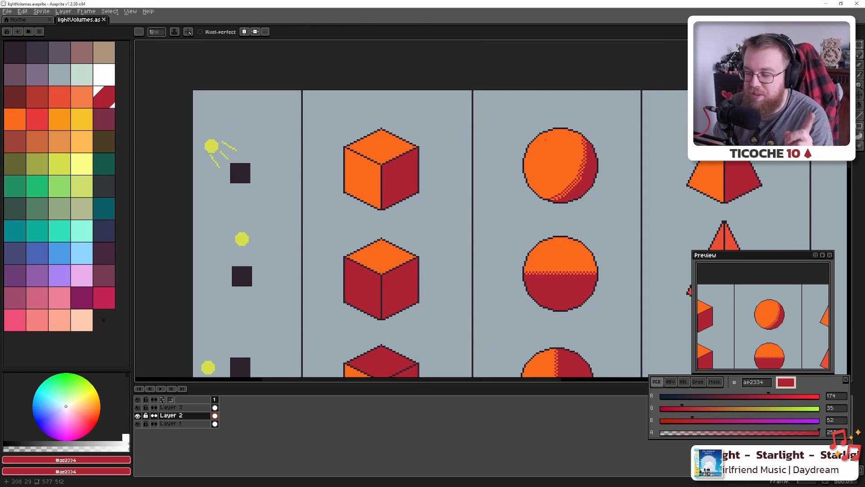
pyautogui.moveTo(630, 155); pyautogui.dragTo(506, 163)
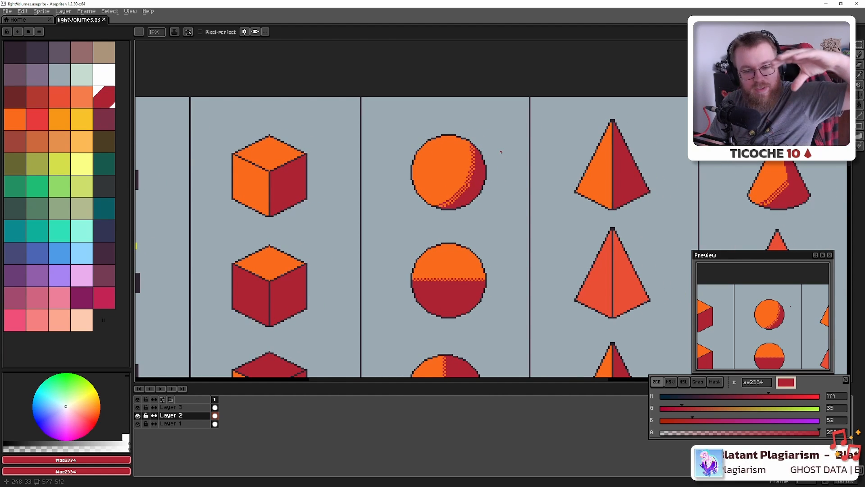
# Pan down over the lower shaded rows to reach the outline-only shape rows
pyautogui.scroll(-1, 567, 215)
pyautogui.scroll(-3, 567, 215)
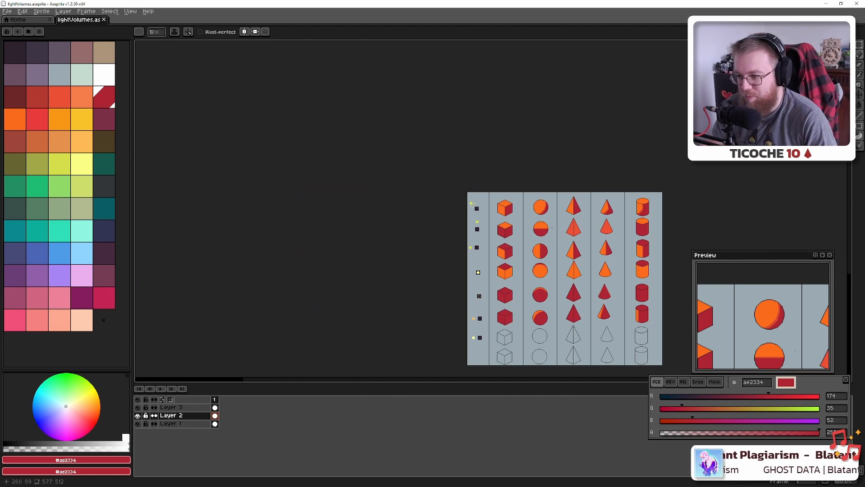
pyautogui.scroll(3, 514, 268)
pyautogui.moveTo(425, 248); pyautogui.dragTo(449, 226)
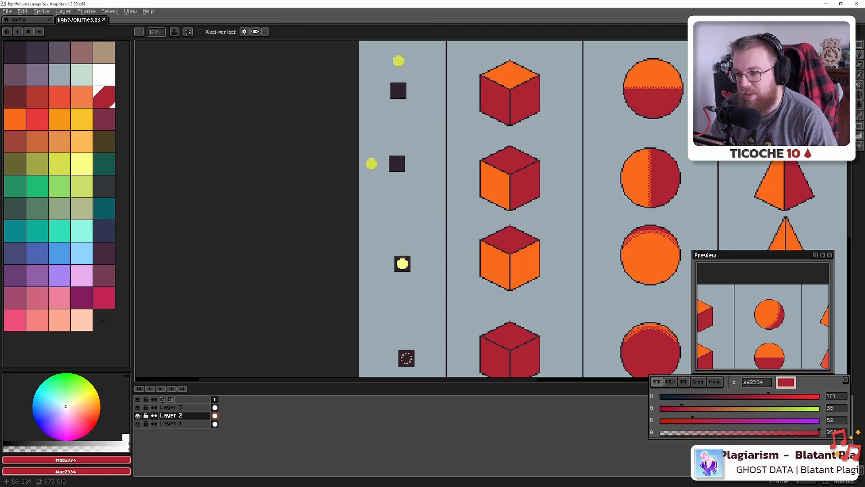
pyautogui.moveTo(425, 150); pyautogui.dragTo(387, 101)
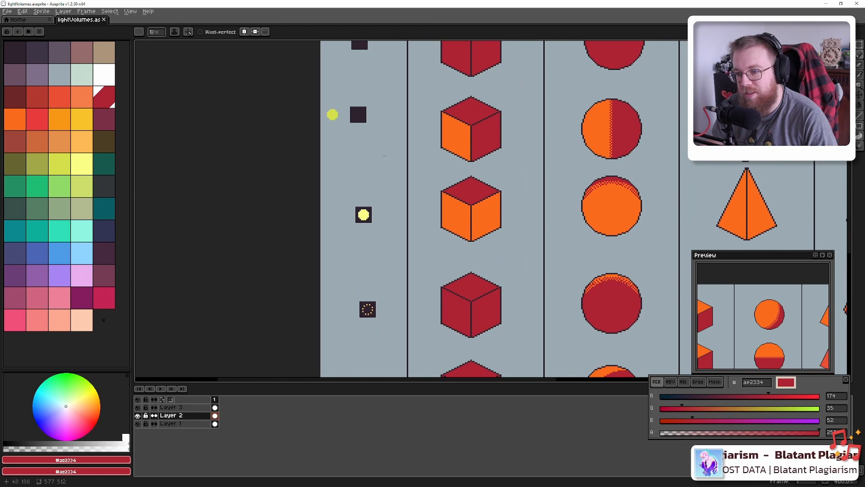
pyautogui.moveTo(390, 221); pyautogui.dragTo(380, 121)
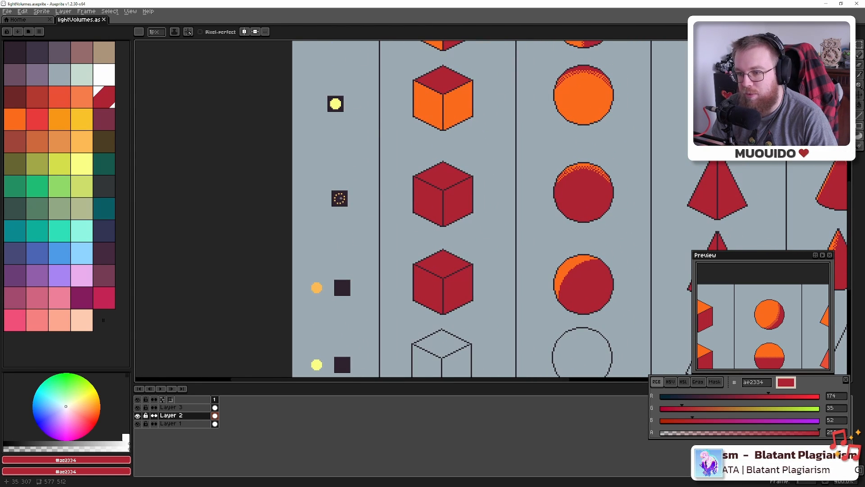
pyautogui.moveTo(366, 272); pyautogui.dragTo(315, 193)
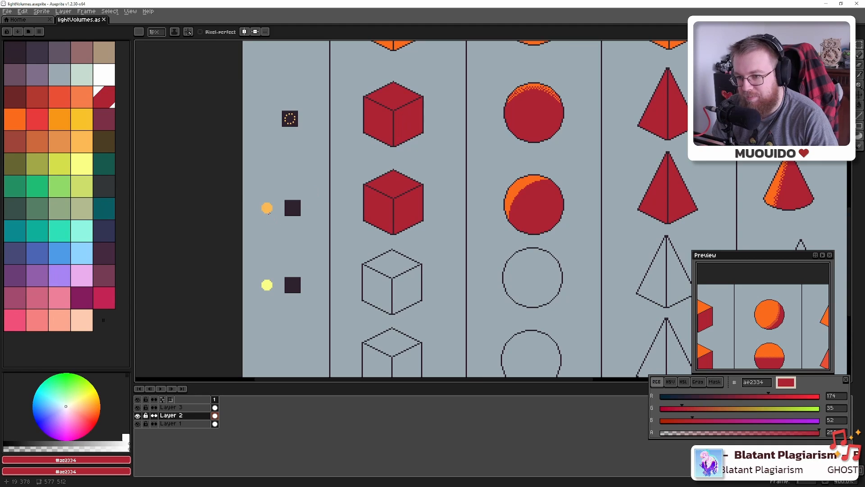
pyautogui.scroll(-4, 406, 226)
pyautogui.scroll(4, 307, 315)
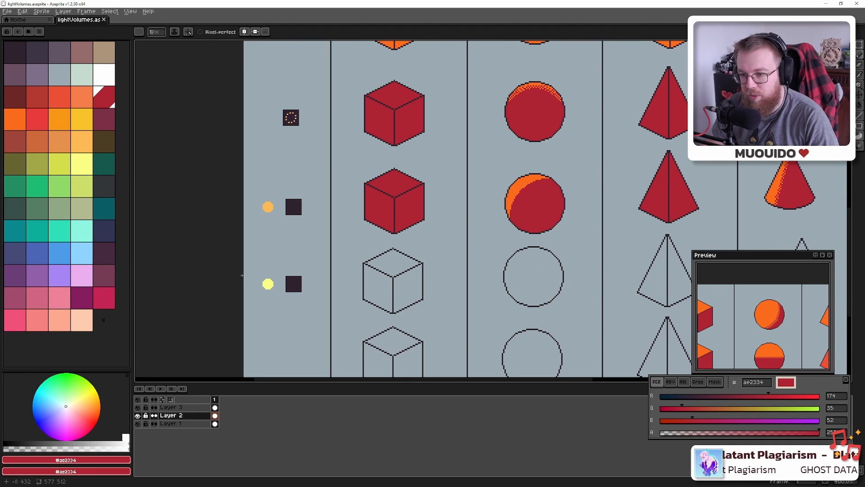
pyautogui.moveTo(301, 213); pyautogui.dragTo(334, 236)
pyautogui.scroll(-4, 334, 237)
pyautogui.scroll(3, 334, 236)
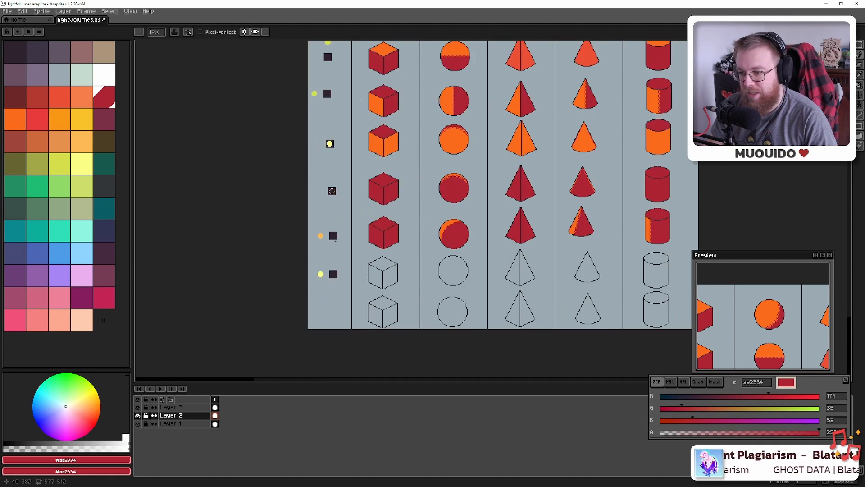
pyautogui.scroll(1, 335, 237)
pyautogui.moveTo(417, 220); pyautogui.dragTo(407, 221)
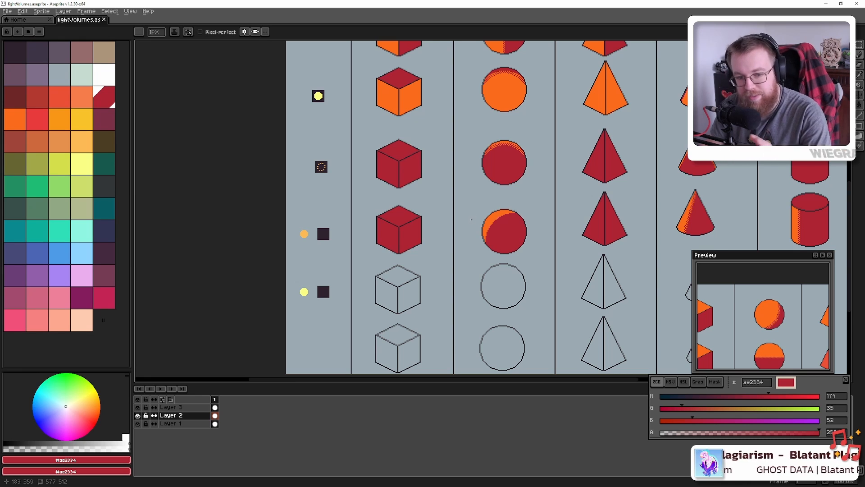
# Move the view between the top light icons and the middle rows to frame the whole chart
pyautogui.moveTo(507, 204); pyautogui.dragTo(304, 206)
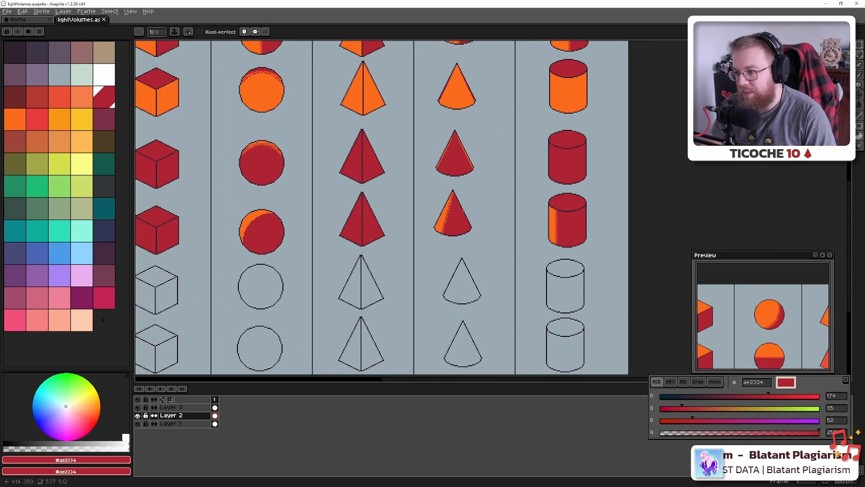
pyautogui.scroll(-2, 466, 207)
pyautogui.scroll(1, 413, 191)
pyautogui.scroll(1, 409, 192)
pyautogui.moveTo(249, 88); pyautogui.dragTo(427, 182)
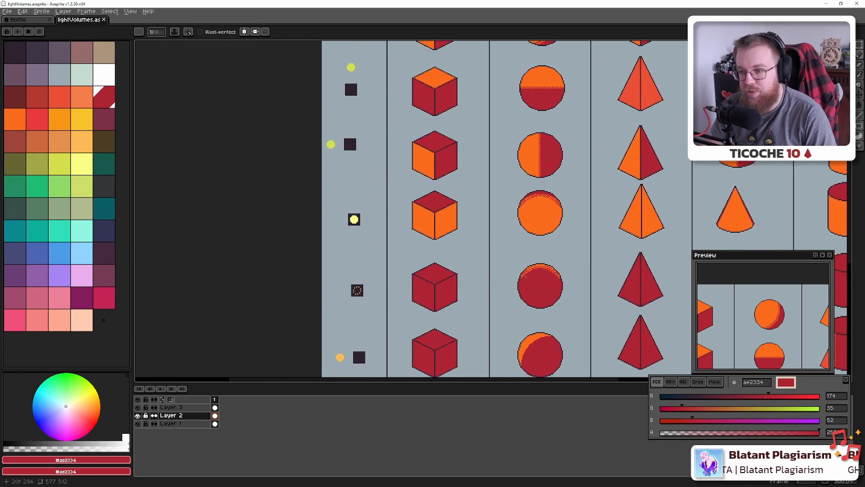
pyautogui.scroll(-1, 426, 180)
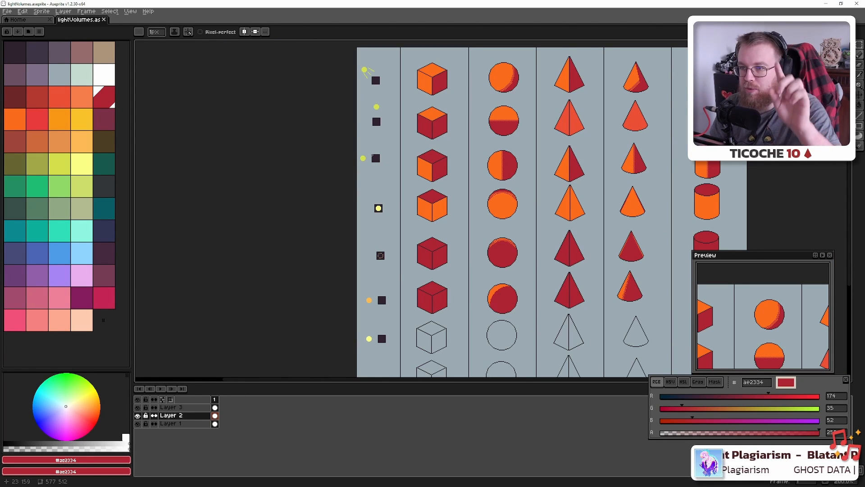
pyautogui.moveTo(379, 235); pyautogui.dragTo(388, 185)
pyautogui.scroll(3, 388, 184)
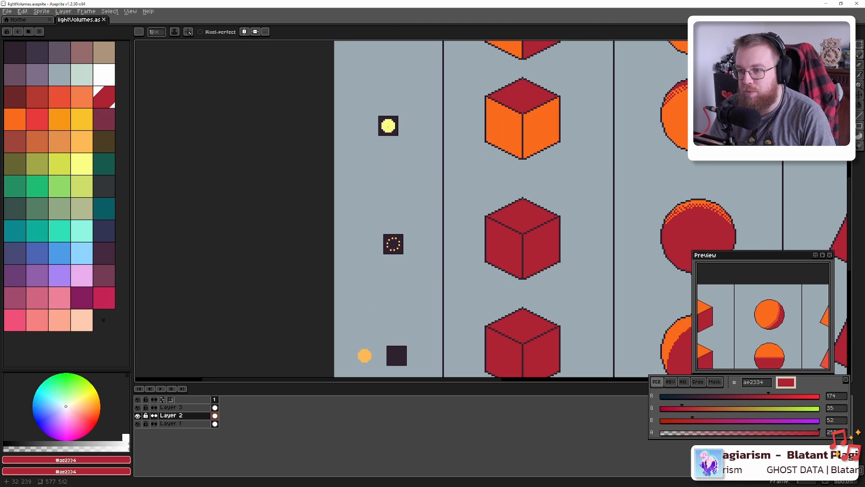
pyautogui.scroll(-2, 388, 126)
pyautogui.moveTo(388, 126); pyautogui.dragTo(379, 143)
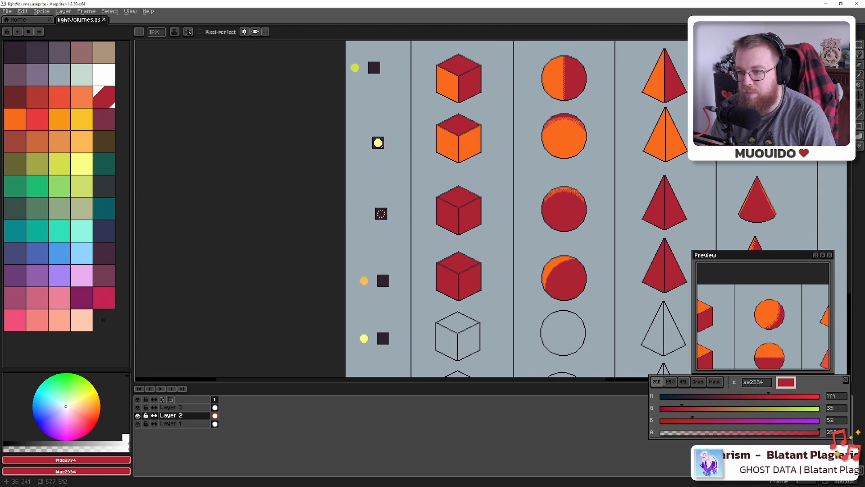
pyautogui.scroll(-1, 378, 143)
pyautogui.moveTo(453, 132); pyautogui.dragTo(417, 143)
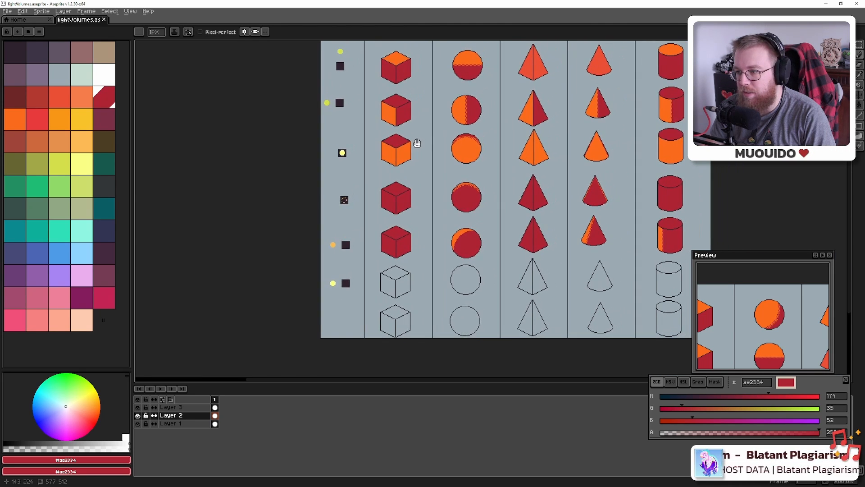
pyautogui.moveTo(494, 214); pyautogui.dragTo(470, 149)
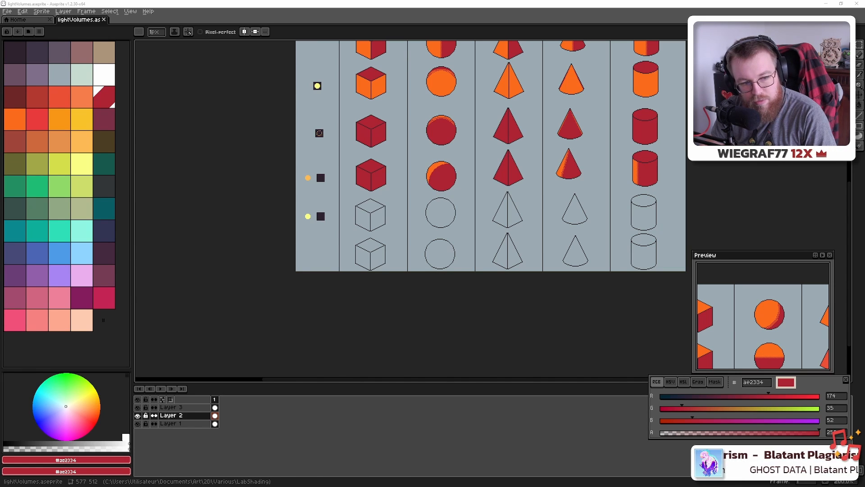
# Look over the cone and cylinder columns, then the lower outline rows
pyautogui.scroll(-1, 388, 250)
pyautogui.scroll(2, 388, 249)
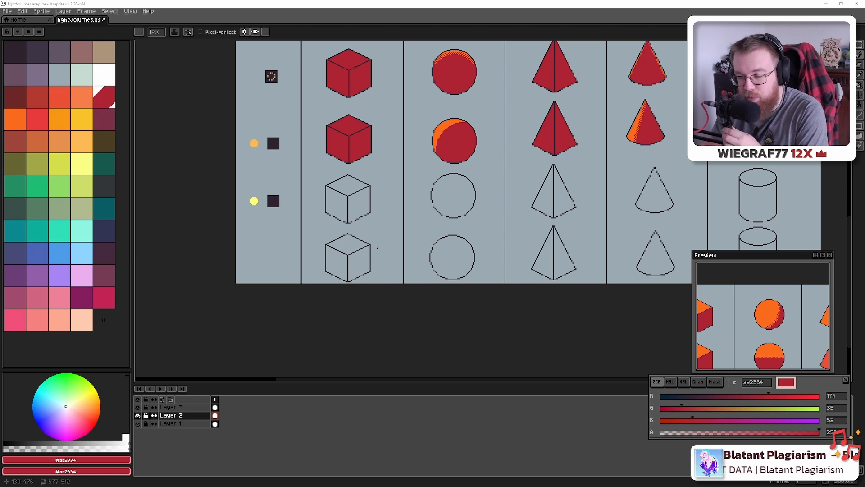
pyautogui.moveTo(414, 189); pyautogui.dragTo(351, 232)
pyautogui.scroll(-1, 350, 232)
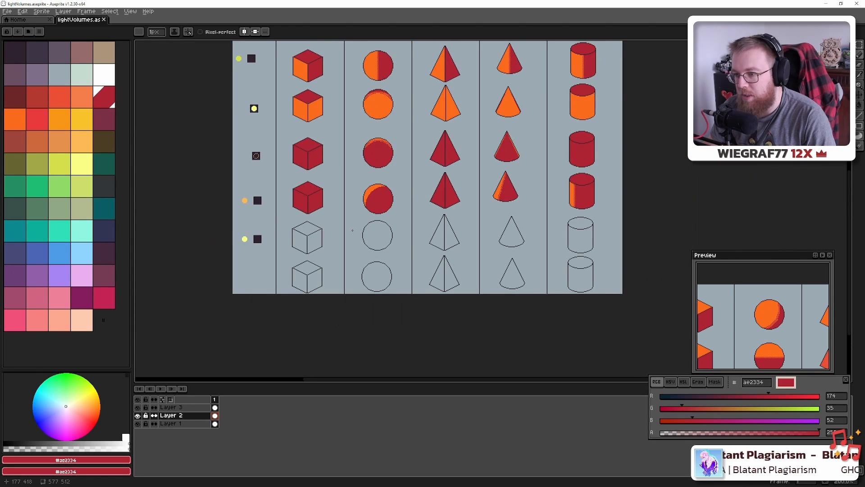
pyautogui.scroll(2, 350, 232)
pyautogui.moveTo(245, 222); pyautogui.dragTo(288, 224)
pyautogui.scroll(-1, 288, 223)
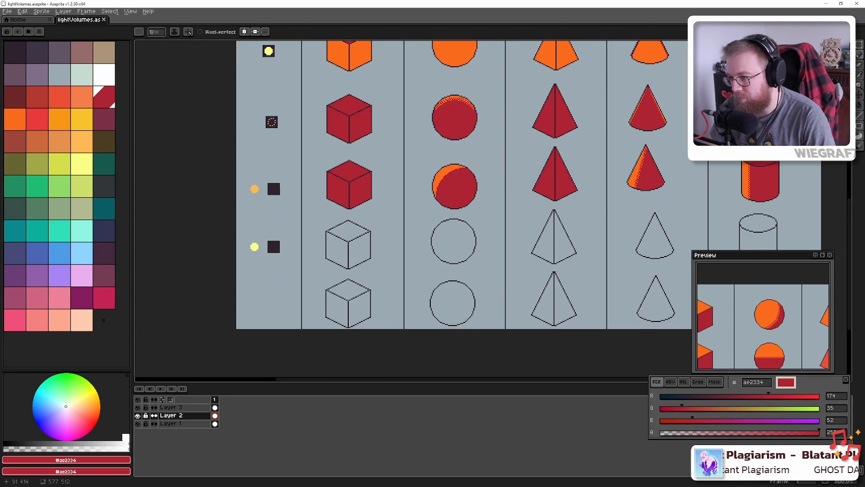
pyautogui.scroll(-1, 331, 230)
pyautogui.moveTo(425, 216); pyautogui.dragTo(483, 236)
pyautogui.moveTo(353, 126); pyautogui.dragTo(348, 159)
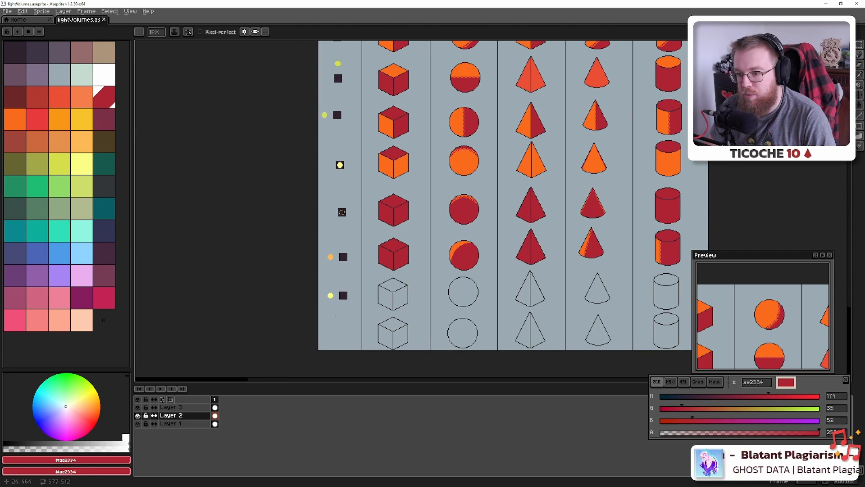
pyautogui.moveTo(375, 282); pyautogui.dragTo(375, 225)
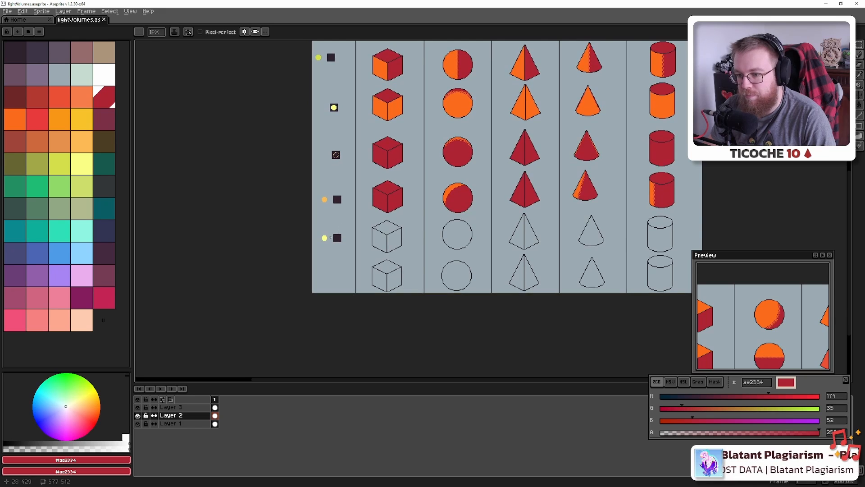
pyautogui.scroll(4, 346, 242)
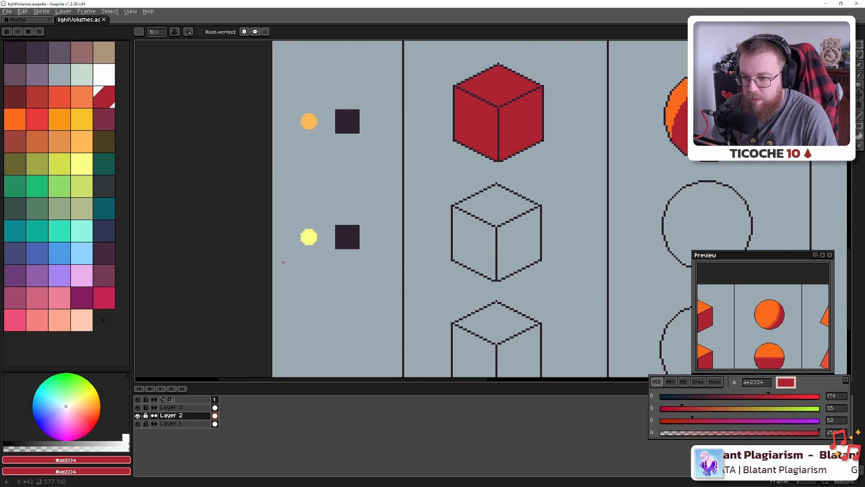
# Shift the lowest yellow light dot up-right and enlarge the canvas to 748 px tall
pyautogui.press('m')
pyautogui.moveTo(285, 261); pyautogui.dragTo(382, 201)
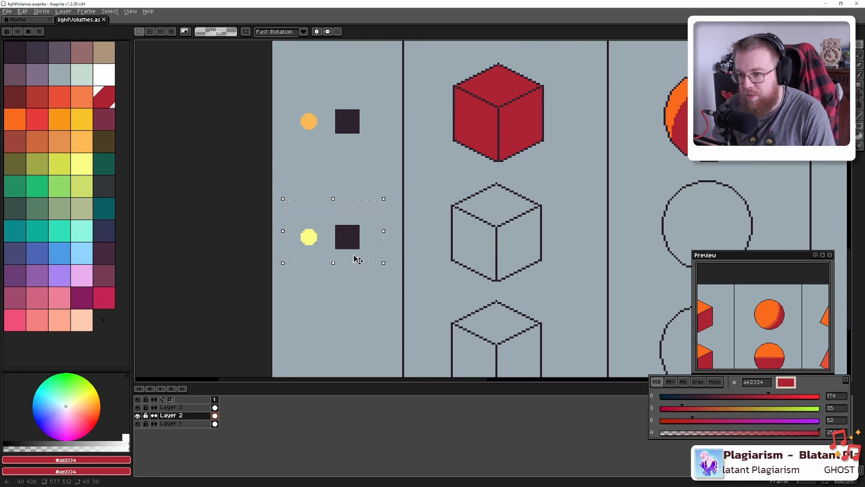
pyautogui.moveTo(366, 262)
pyautogui.mouseDown()
pyautogui.moveTo(369, 193)
pyautogui.moveTo(371, 313)
pyautogui.mouseUp()
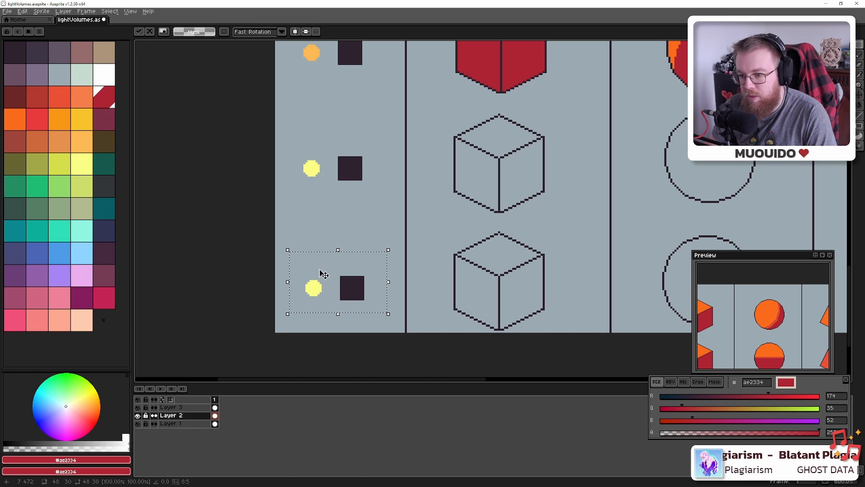
pyautogui.hotkey('ctrl', 'd')
pyautogui.moveTo(290, 268)
pyautogui.mouseDown()
pyautogui.moveTo(337, 305)
pyautogui.moveTo(350, 255)
pyautogui.moveTo(323, 237)
pyautogui.moveTo(327, 172)
pyautogui.mouseUp()
pyautogui.scroll(-6, 350, 255)
pyautogui.scroll(2, 350, 254)
pyautogui.hotkey('ctrl', 'd')
pyautogui.press('c')
pyautogui.moveTo(346, 255); pyautogui.dragTo(345, 414)
# Apply the new canvas size and flood-fill the empty bottom strip on Layer 1 with grey-blue
pyautogui.click(460, 162)
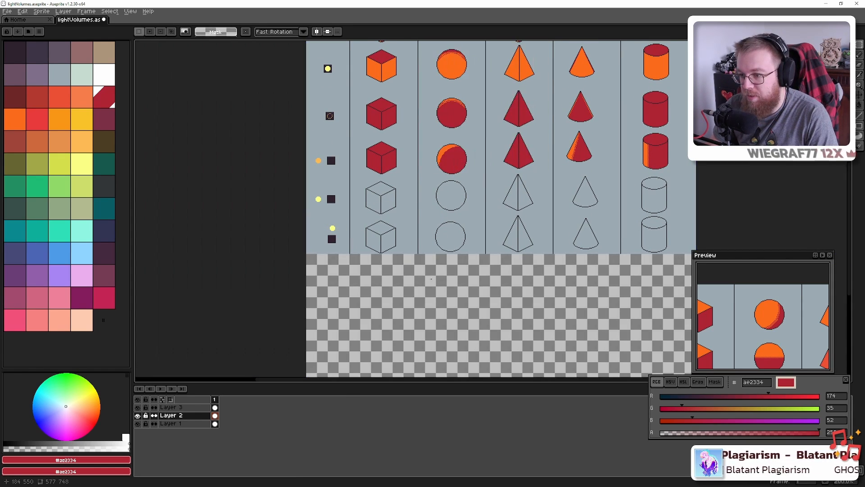
pyautogui.scroll(-1, 404, 156)
pyautogui.scroll(1, 404, 157)
pyautogui.scroll(2, 404, 157)
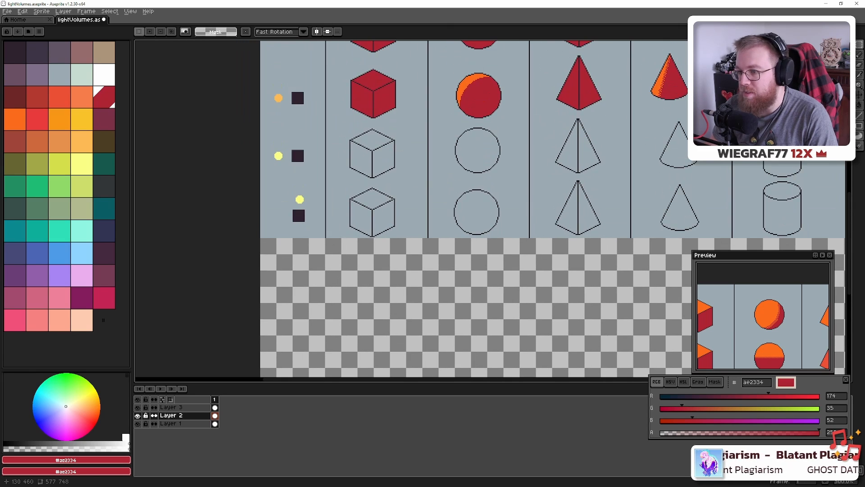
pyautogui.keyDown('alt'); pyautogui.click(408, 172); pyautogui.keyUp('alt')
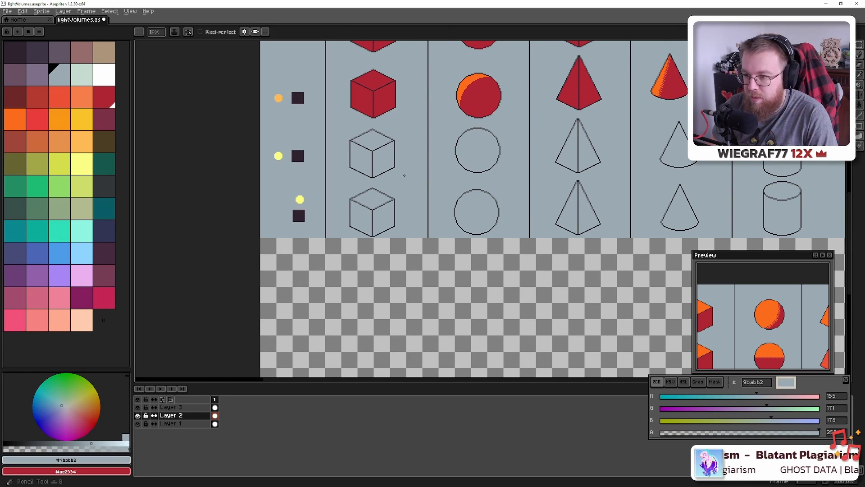
pyautogui.keyDown('ctrl'); pyautogui.click(407, 174); pyautogui.keyUp('ctrl')
pyautogui.press('g')
pyautogui.click(405, 291)
# Extend the leftmost column divider to the canvas bottom with the dark outline colour
pyautogui.scroll(6, 324, 238)
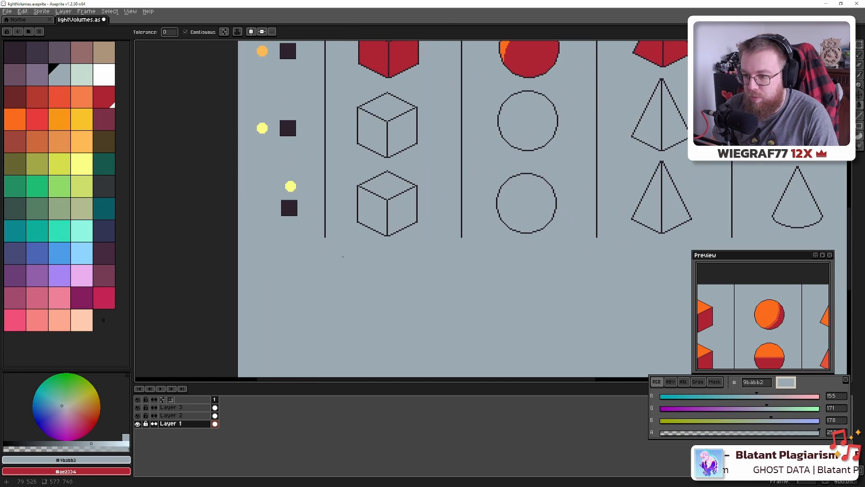
pyautogui.scroll(1, 323, 234)
pyautogui.keyDown('alt'); pyautogui.click(324, 239); pyautogui.keyUp('alt')
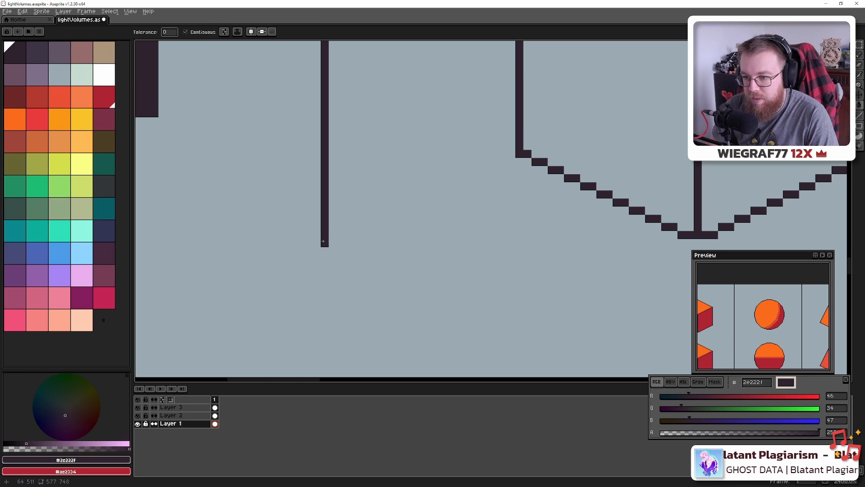
pyautogui.press('b')
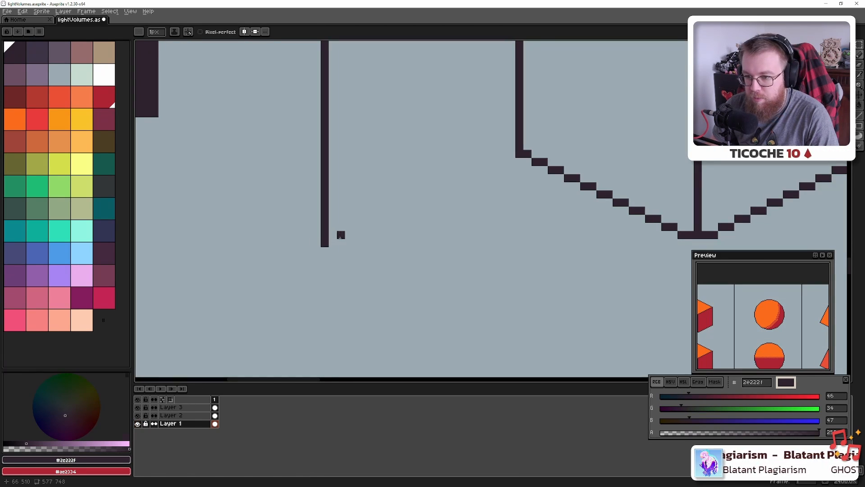
pyautogui.click(324, 259)
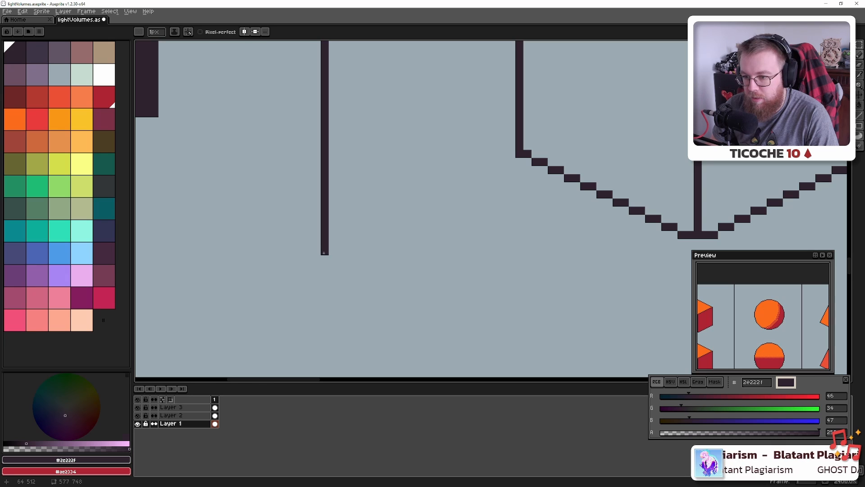
pyautogui.scroll(-10, 324, 257)
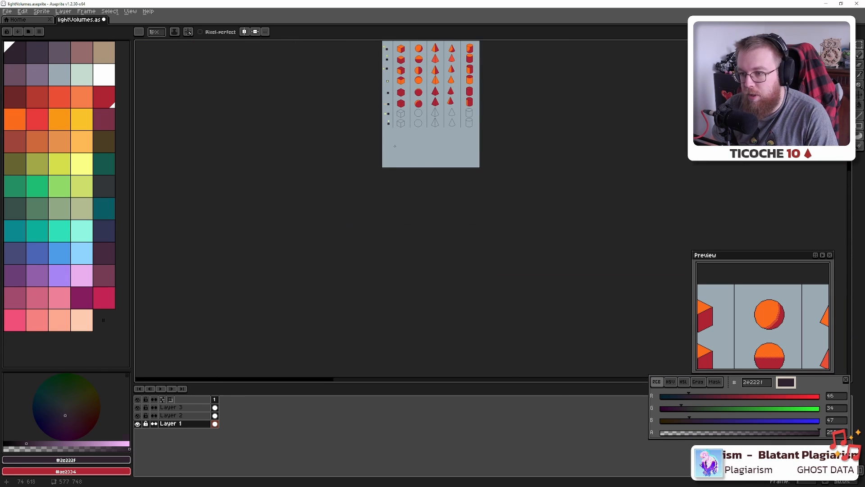
pyautogui.keyDown('shift'); pyautogui.click(395, 173); pyautogui.keyUp('shift')
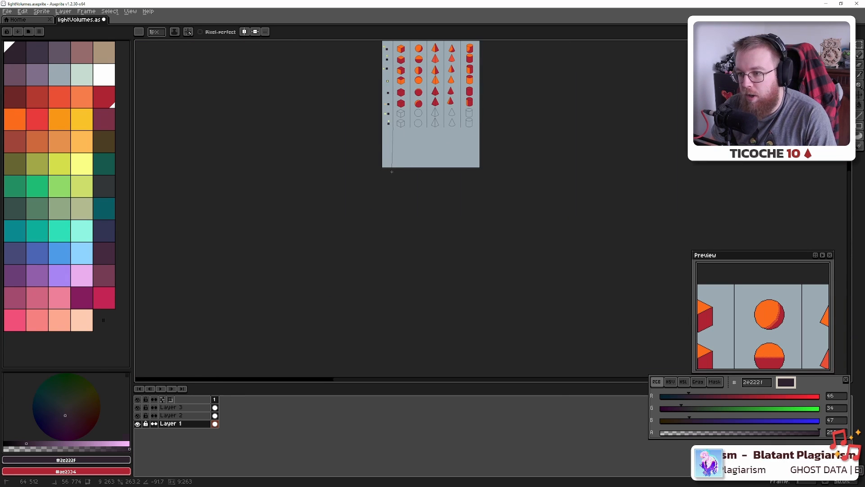
# Draw the second divider as a straight line down to the bottom edge
pyautogui.scroll(6, 395, 173)
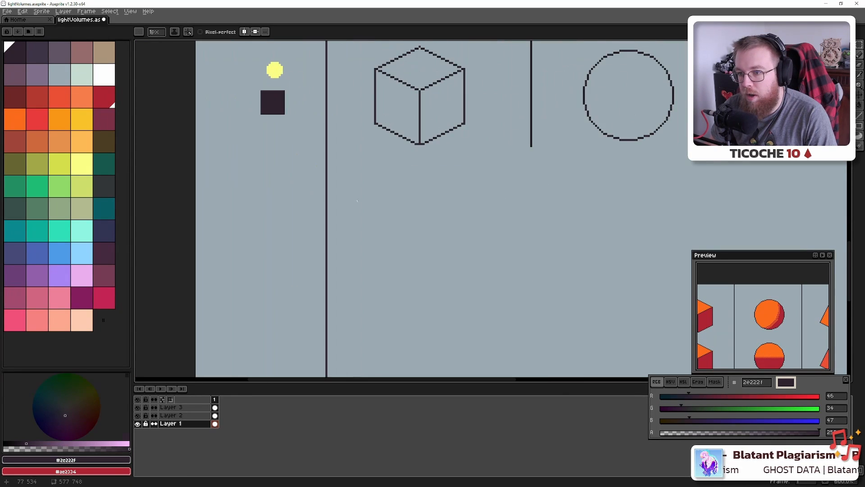
pyautogui.click(437, 107)
pyautogui.moveTo(522, 356); pyautogui.dragTo(487, 147)
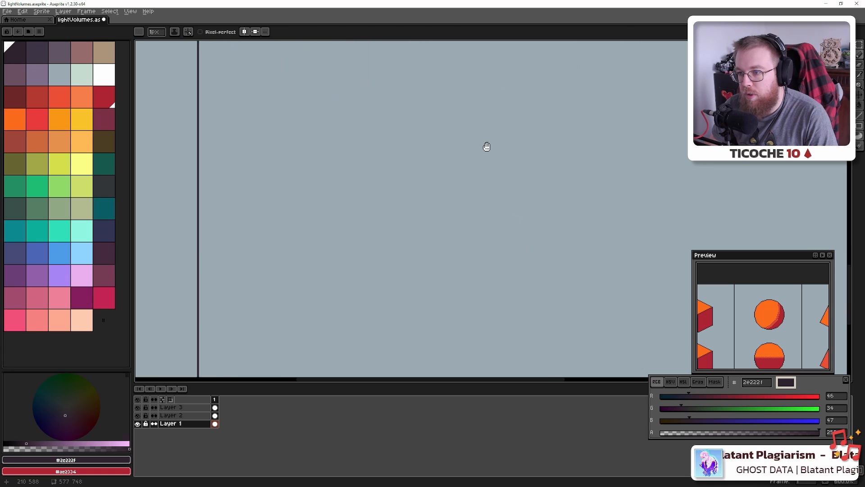
pyautogui.moveTo(478, 338); pyautogui.dragTo(438, 128)
pyautogui.keyDown('shift'); pyautogui.click(364, 365); pyautogui.keyUp('shift')
pyautogui.moveTo(530, 185); pyautogui.dragTo(437, 374)
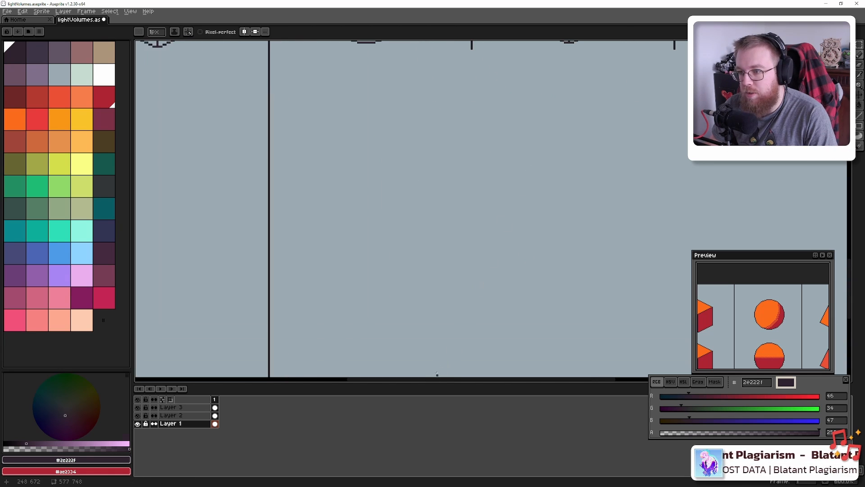
pyautogui.moveTo(497, 108); pyautogui.dragTo(425, 241)
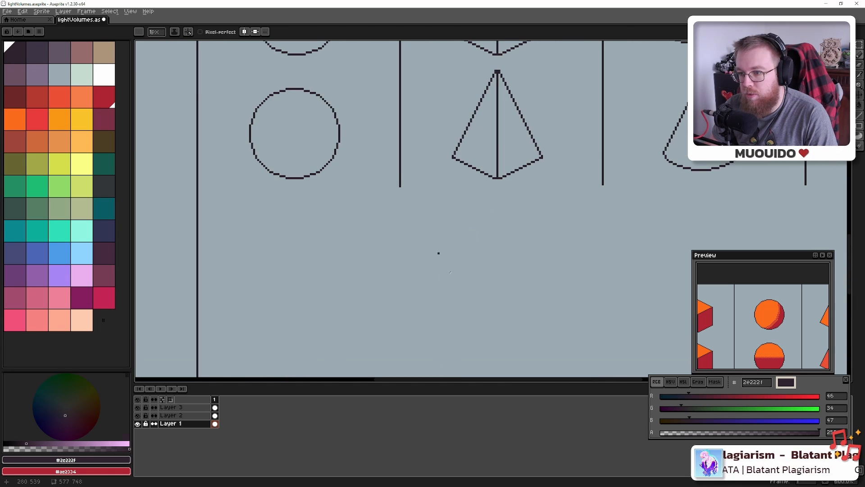
pyautogui.moveTo(454, 347); pyautogui.dragTo(419, 67)
pyautogui.moveTo(404, 368); pyautogui.dragTo(405, 95)
pyautogui.keyDown('ctrl'); pyautogui.keyDown('shift'); pyautogui.click(379, 310); pyautogui.keyUp('shift'); pyautogui.keyUp('ctrl')
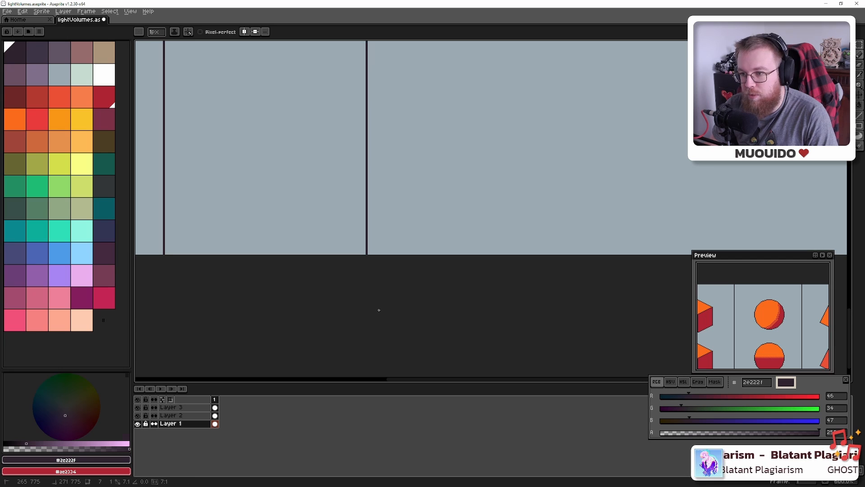
# Extend the remaining dividers past the pyramid, cone and cylinder columns to the bottom
pyautogui.moveTo(512, 131); pyautogui.dragTo(455, 334)
pyautogui.moveTo(528, 171); pyautogui.dragTo(403, 385)
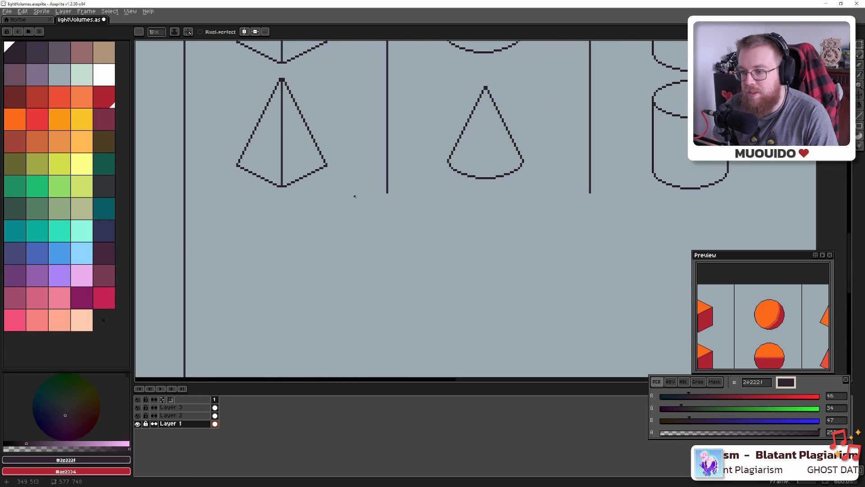
pyautogui.click(387, 194)
pyautogui.moveTo(407, 269); pyautogui.dragTo(389, 81)
pyautogui.moveTo(398, 239); pyautogui.dragTo(404, 56)
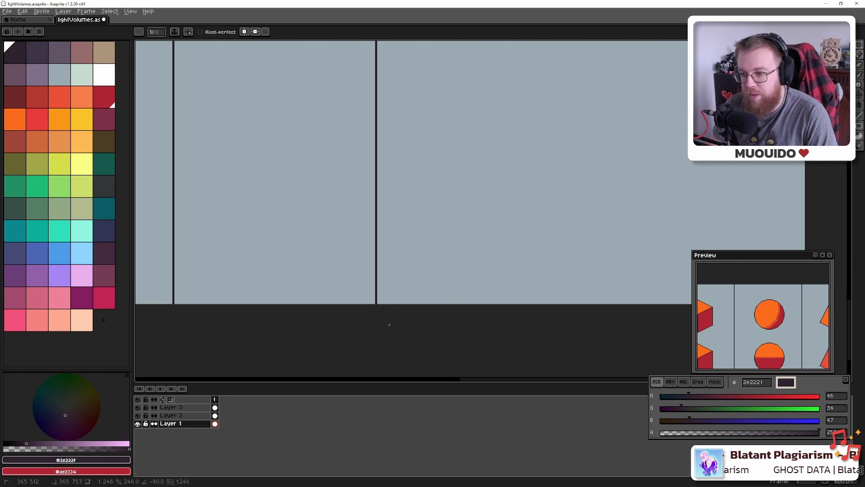
pyautogui.keyDown('ctrl'); pyautogui.keyDown('shift'); pyautogui.click(387, 326); pyautogui.keyUp('shift'); pyautogui.keyUp('ctrl')
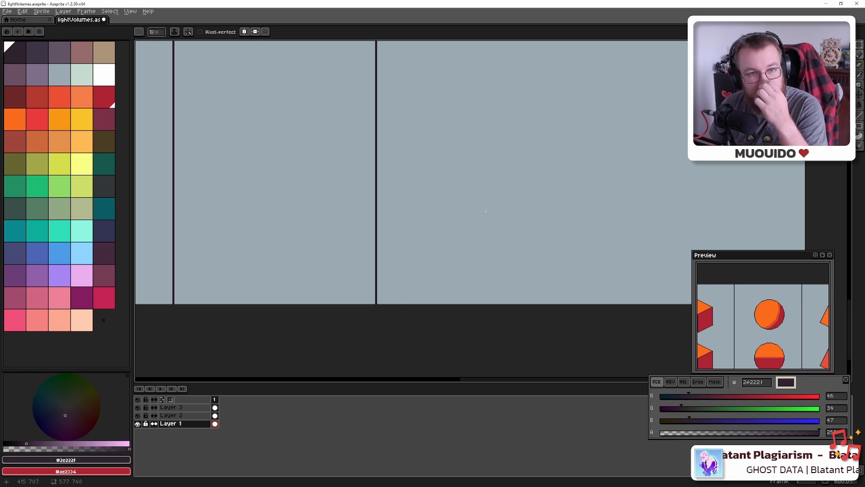
pyautogui.moveTo(540, 149); pyautogui.dragTo(425, 284)
pyautogui.moveTo(519, 174); pyautogui.dragTo(409, 407)
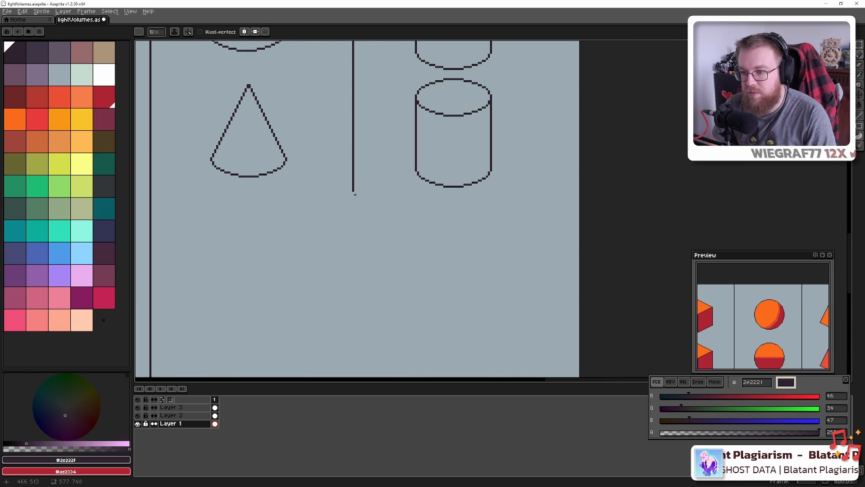
pyautogui.scroll(-2, 375, 249)
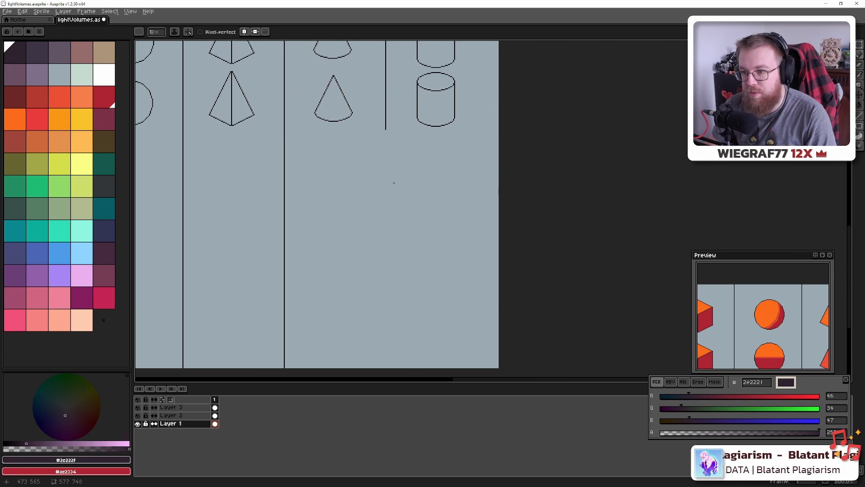
pyautogui.keyDown('ctrl'); pyautogui.keyDown('shift'); pyautogui.click(388, 373); pyautogui.keyUp('shift'); pyautogui.keyUp('ctrl')
pyautogui.moveTo(308, 173); pyautogui.dragTo(541, 259)
pyautogui.scroll(-4, 541, 259)
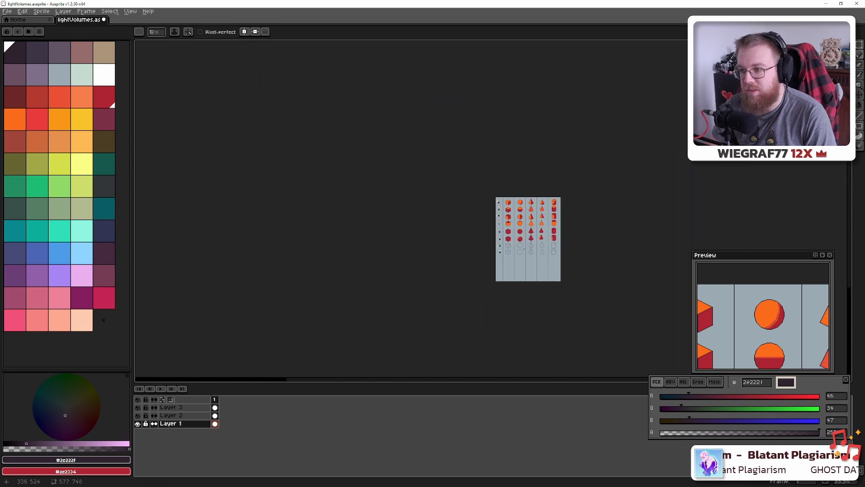
pyautogui.scroll(1, 505, 236)
pyautogui.scroll(5, 505, 235)
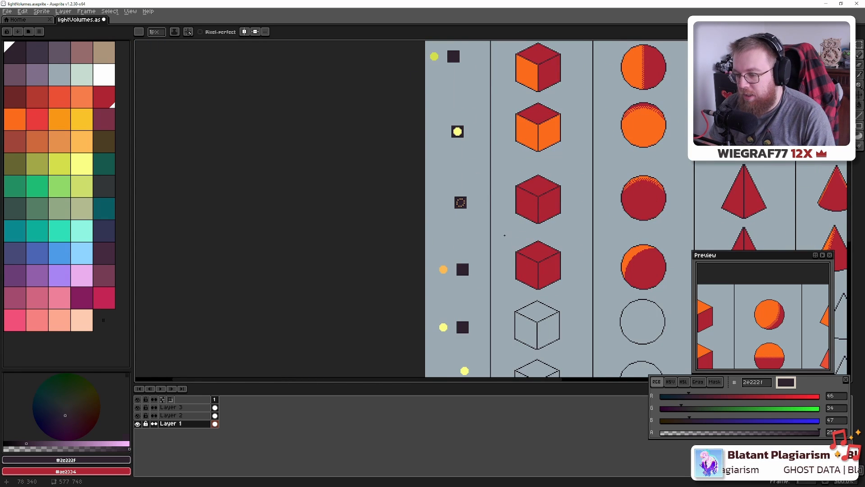
pyautogui.scroll(-4, 505, 235)
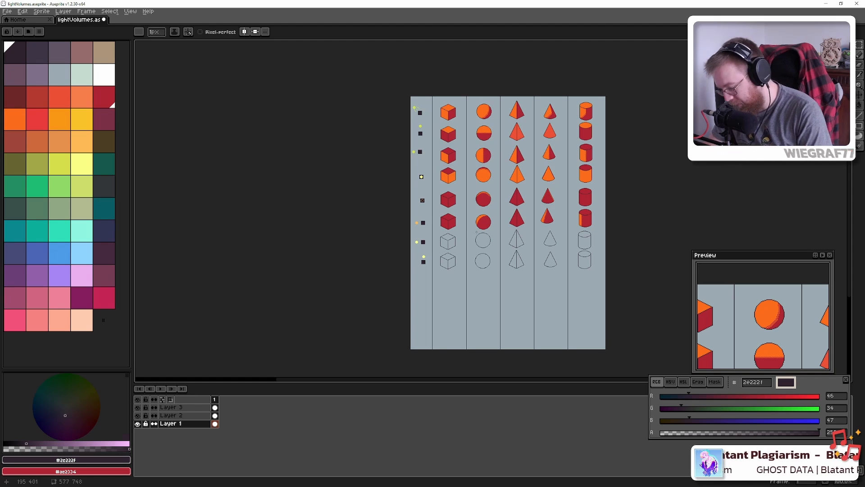
pyautogui.press('m')
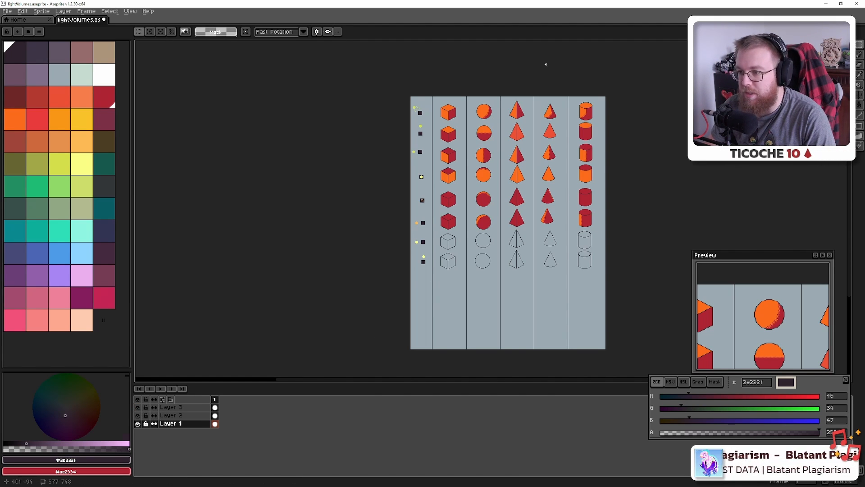
pyautogui.scroll(5, 467, 144)
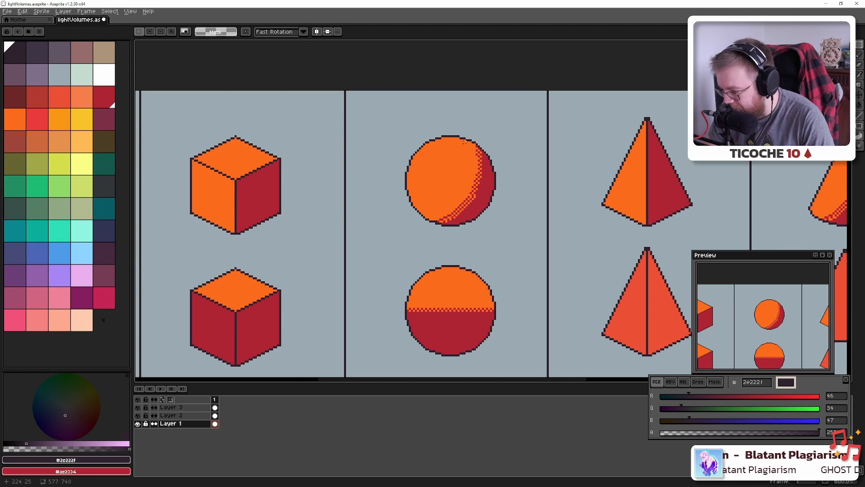
pyautogui.scroll(-1, 463, 165)
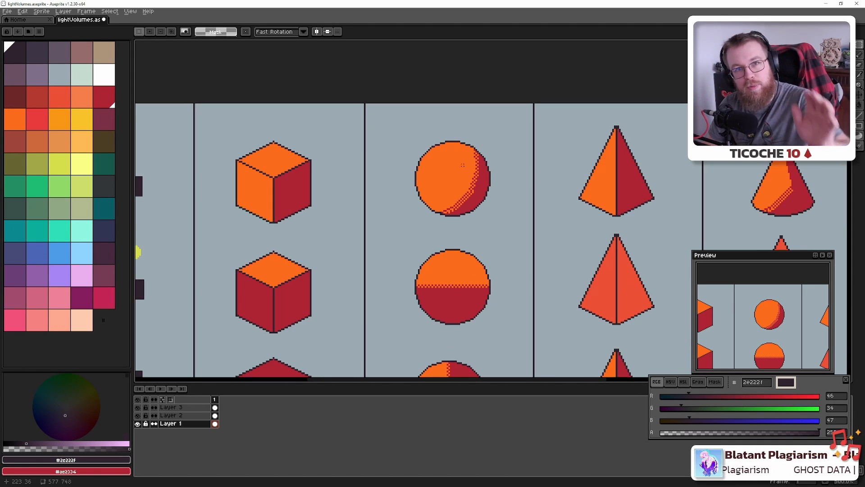
pyautogui.scroll(-3, 463, 168)
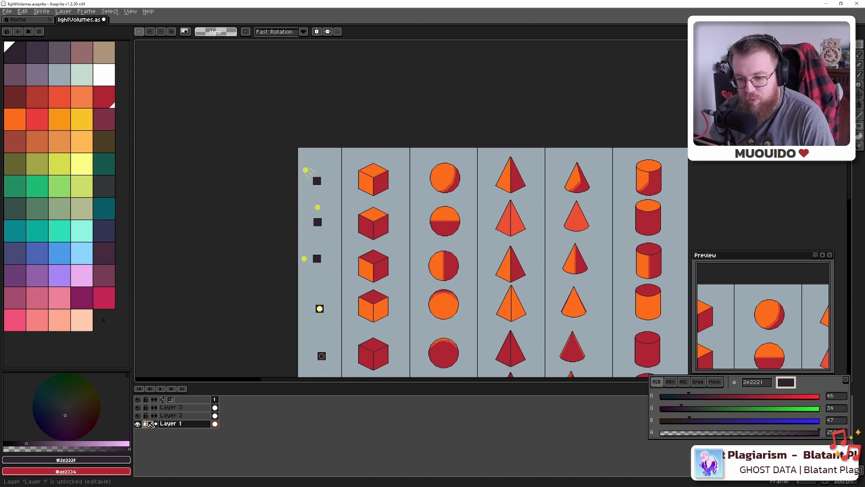
pyautogui.click(138, 424)
pyautogui.click(138, 415)
pyautogui.click(138, 416)
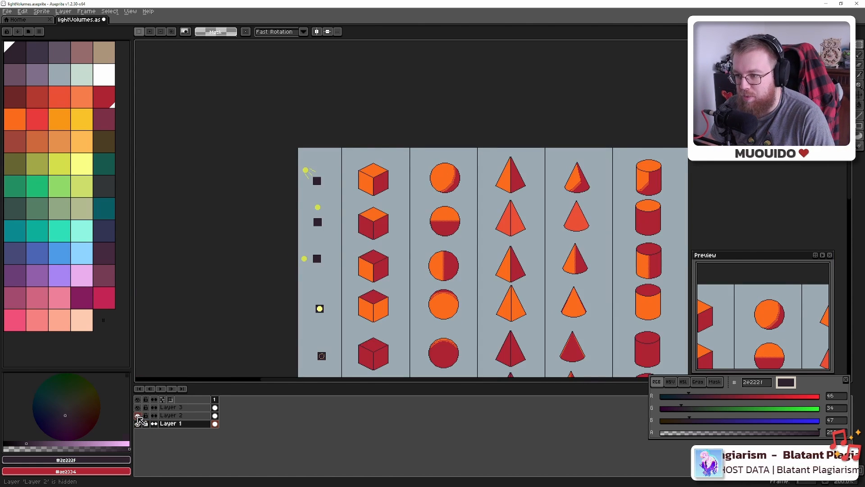
pyautogui.click(138, 415)
pyautogui.click(138, 415)
pyautogui.click(138, 423)
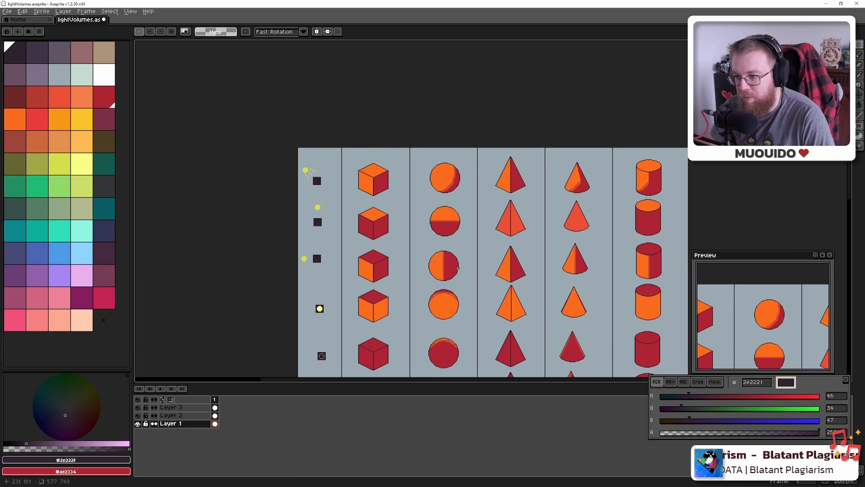
pyautogui.scroll(-3, 465, 209)
pyautogui.moveTo(465, 220); pyautogui.dragTo(379, 152)
pyautogui.moveTo(234, 261)
pyautogui.mouseDown()
pyautogui.moveTo(641, 225)
pyautogui.moveTo(425, 255)
pyautogui.moveTo(238, 264)
pyautogui.mouseUp()
pyautogui.scroll(1, 548, 256)
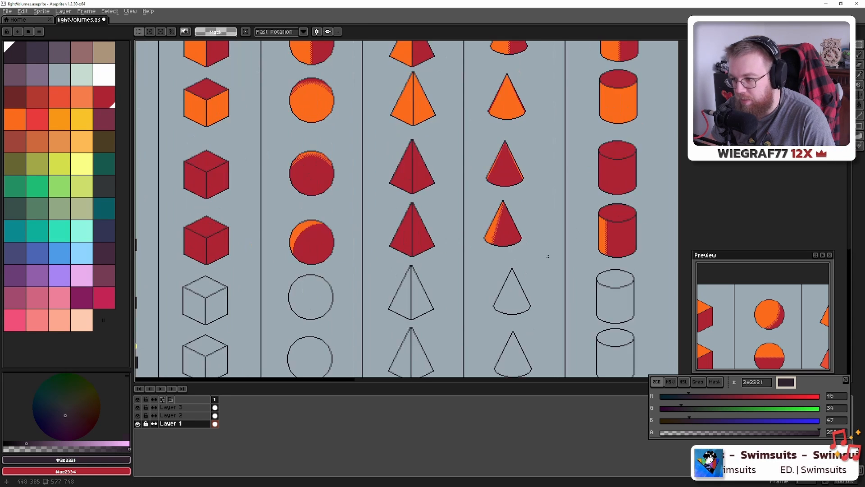
pyautogui.scroll(-1, 554, 262)
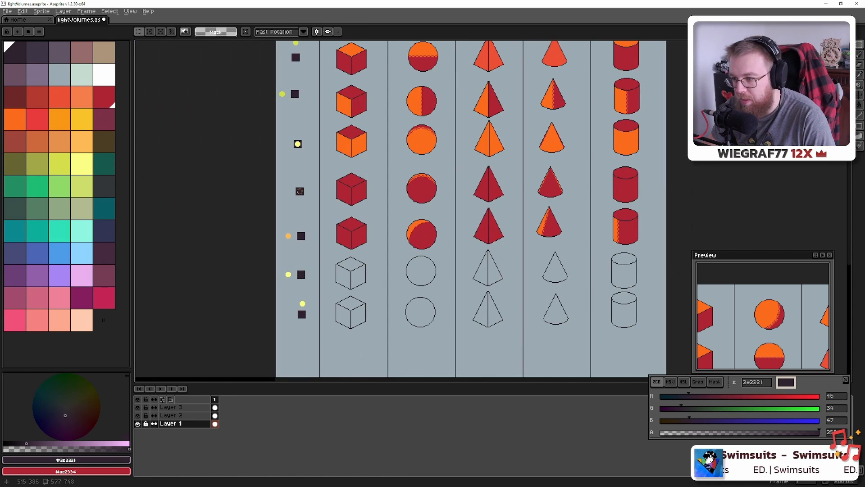
pyautogui.moveTo(668, 248); pyautogui.dragTo(650, 243)
pyautogui.scroll(5, 668, 247)
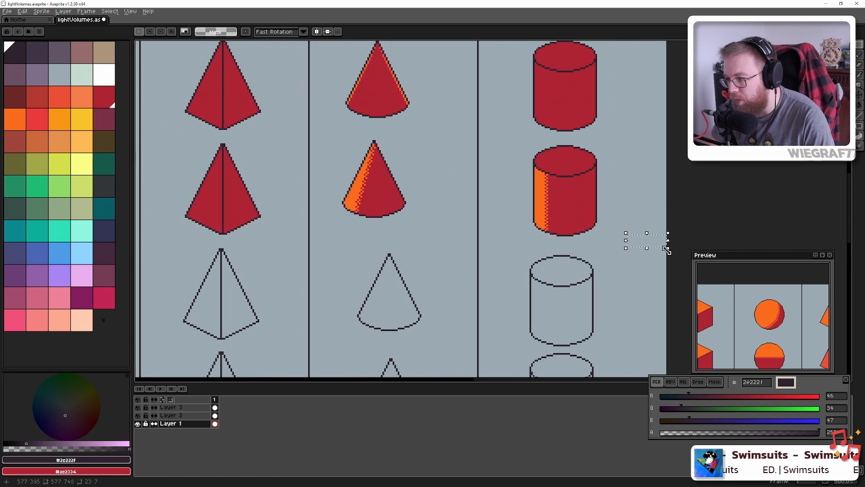
pyautogui.hotkey('ctrl', 'd')
pyautogui.moveTo(666, 244)
pyautogui.mouseDown()
pyautogui.moveTo(137, 239)
pyautogui.moveTo(672, 246)
pyautogui.mouseUp()
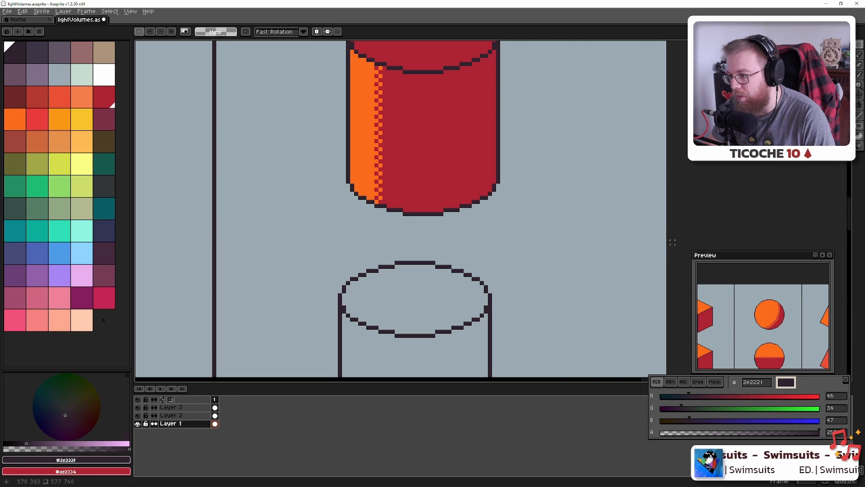
pyautogui.scroll(-8, 672, 242)
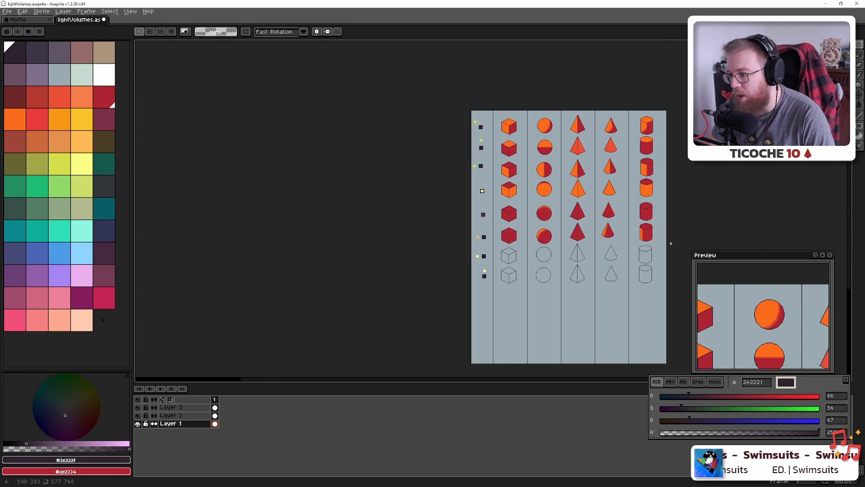
# Move the two dark red shaded rows down the sheet on Layer 2
pyautogui.moveTo(668, 244); pyautogui.dragTo(465, 201)
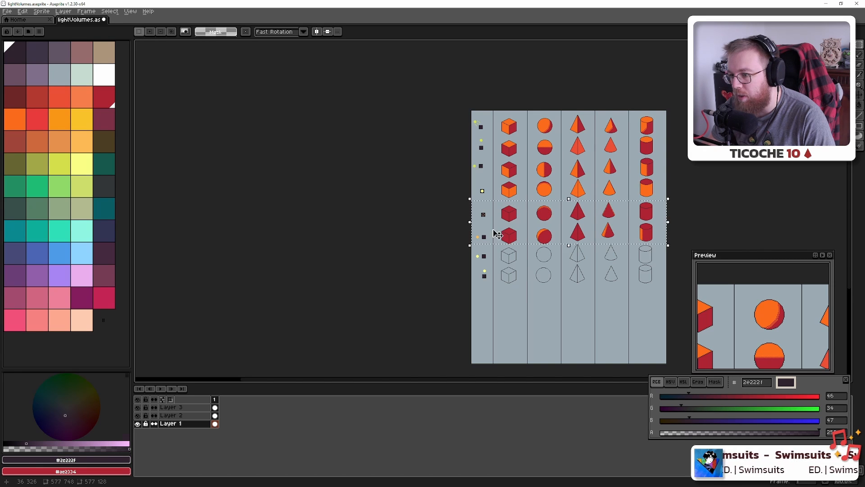
pyautogui.moveTo(533, 250); pyautogui.dragTo(475, 256)
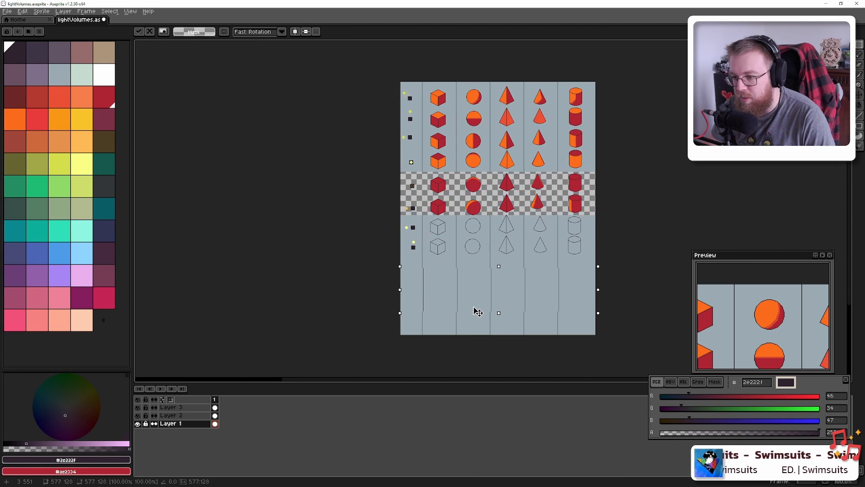
pyautogui.hotkey('ctrl', 'z')
pyautogui.click(168, 418)
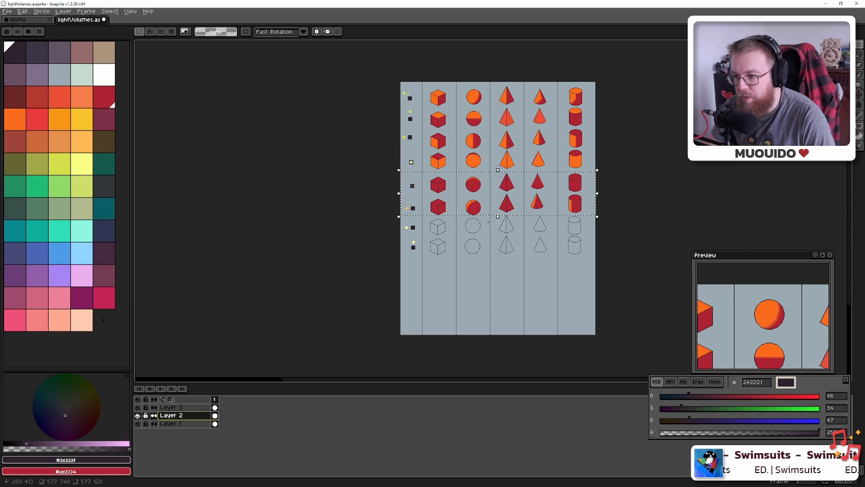
pyautogui.moveTo(482, 213); pyautogui.dragTo(476, 305)
pyautogui.click(488, 171)
# Review the rearranged rows of the sheet, then switch to another window
pyautogui.scroll(2, 474, 167)
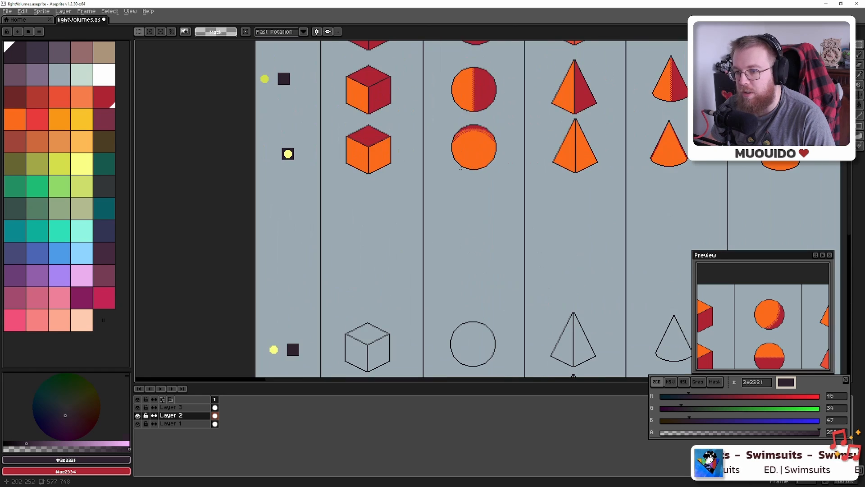
pyautogui.scroll(-1, 462, 166)
pyautogui.moveTo(382, 118)
pyautogui.mouseDown()
pyautogui.moveTo(386, 245)
pyautogui.moveTo(369, 130)
pyautogui.mouseUp()
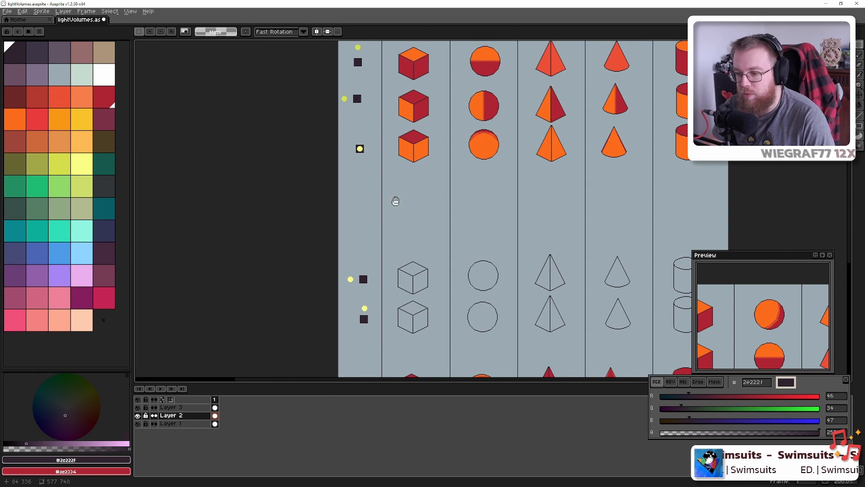
pyautogui.moveTo(396, 201); pyautogui.dragTo(392, 245)
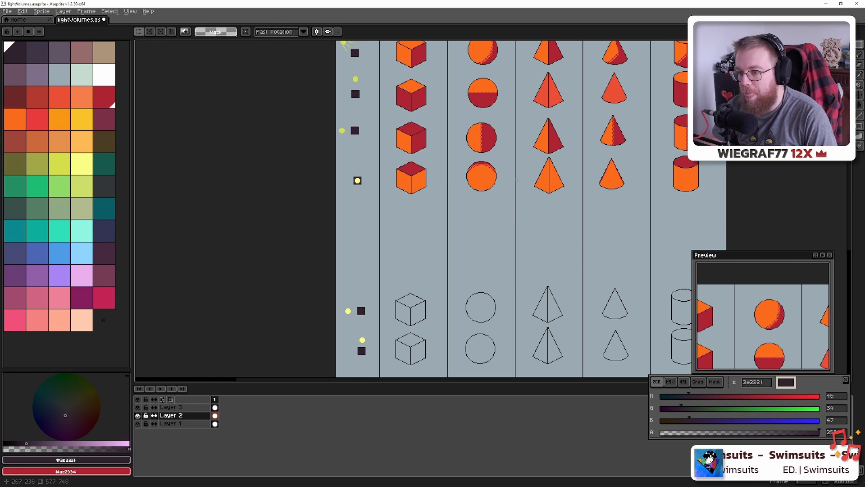
pyautogui.hotkey('alt', 'Tab')
pyautogui.hotkey('alt', 'Tab')
pyautogui.hotkey('alt', 'Tab')
pyautogui.hotkey('alt', 'Tab')
pyautogui.hotkey('alt', 'Tab')
pyautogui.hotkey('alt', 'Tab')
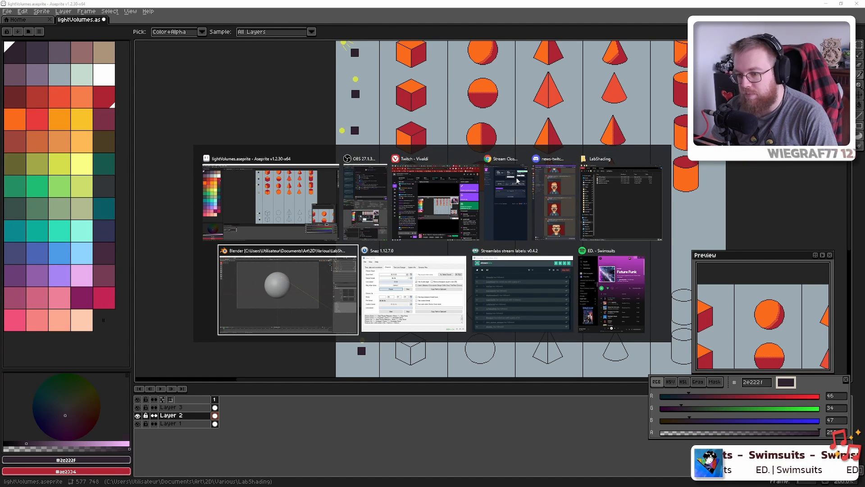
# View Blender's sun-lit sphere in Rendered shading, then return to the Aseprite shaded rows
pyautogui.press('z')
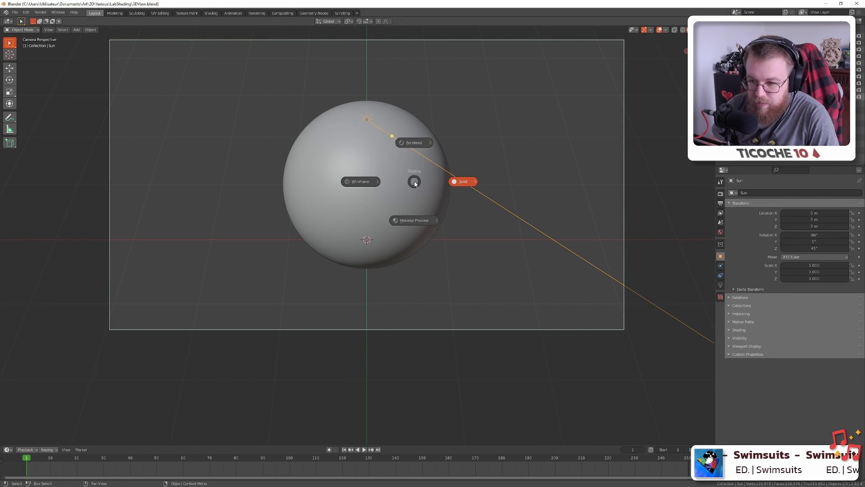
pyautogui.click(424, 142)
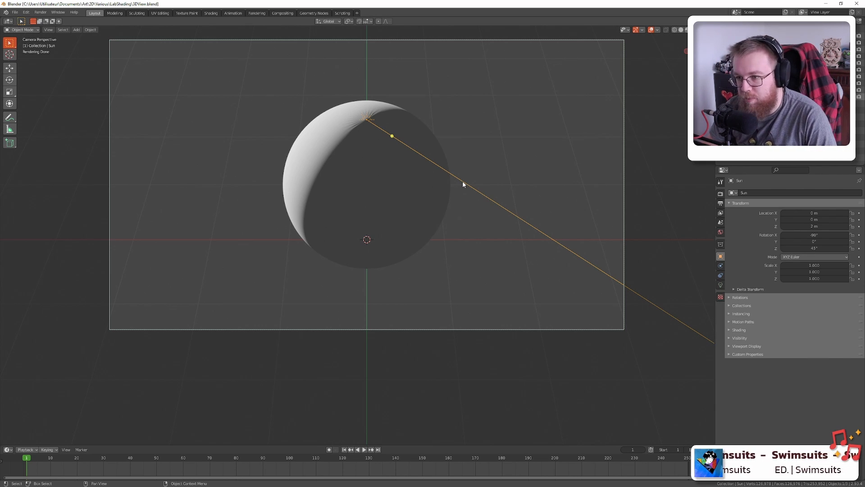
pyautogui.hotkey('alt', 'Tab')
pyautogui.moveTo(625, 193); pyautogui.dragTo(543, 261)
# Move both outline rows up directly beneath the orange rows, then select the lower one
pyautogui.scroll(1, 464, 271)
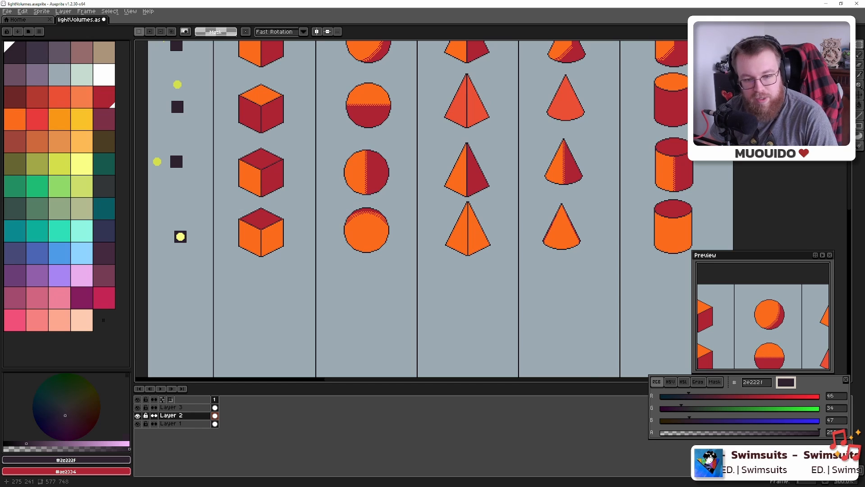
pyautogui.scroll(-1, 522, 259)
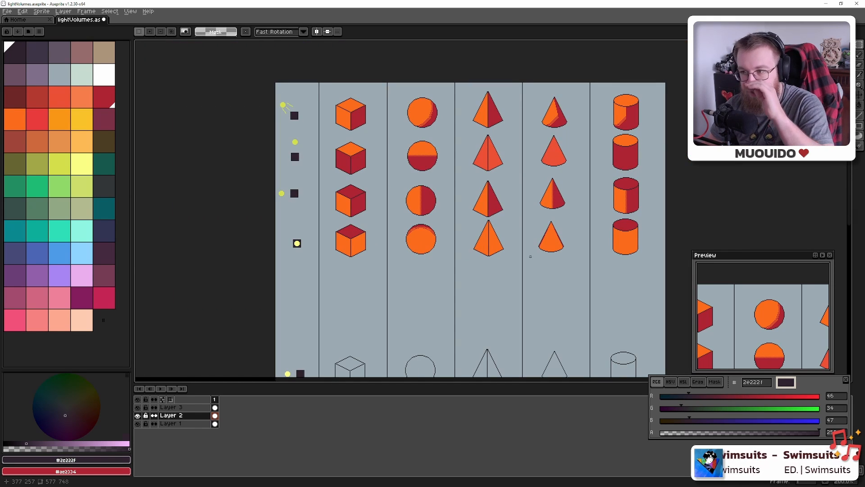
pyautogui.scroll(-1, 531, 255)
pyautogui.scroll(1, 485, 271)
pyautogui.scroll(1, 482, 272)
pyautogui.scroll(-2, 428, 253)
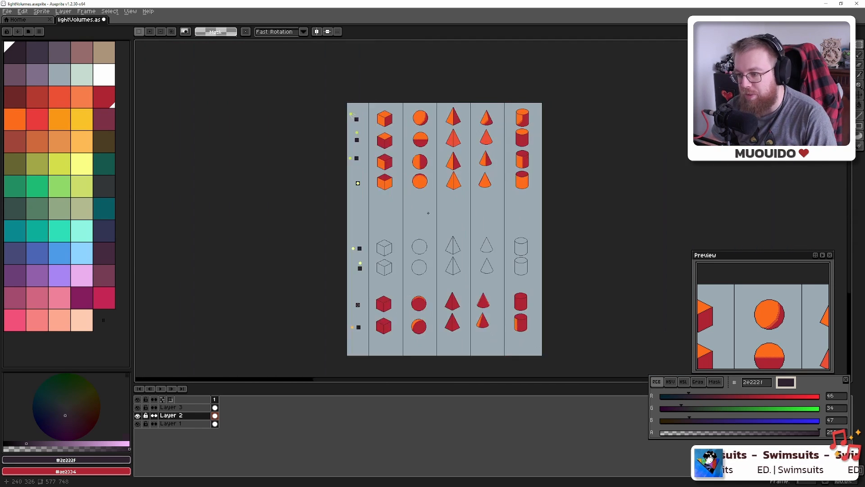
pyautogui.scroll(1, 439, 228)
pyautogui.moveTo(447, 220); pyautogui.dragTo(426, 256)
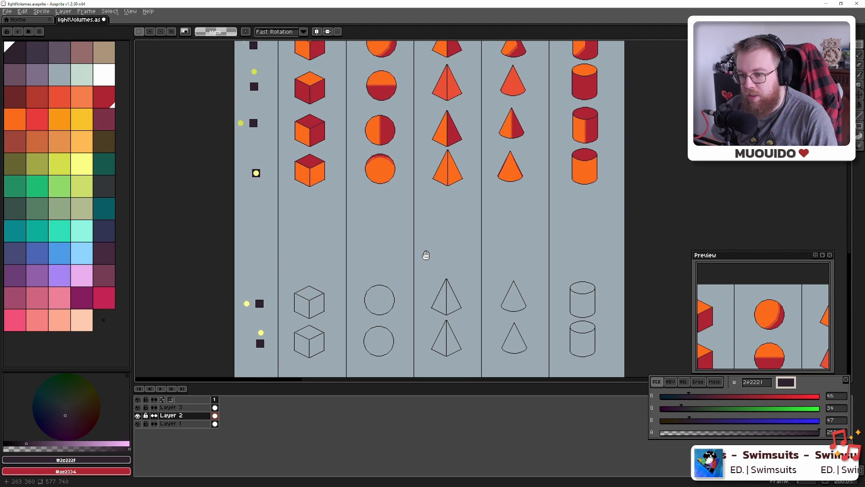
pyautogui.moveTo(472, 234); pyautogui.dragTo(477, 185)
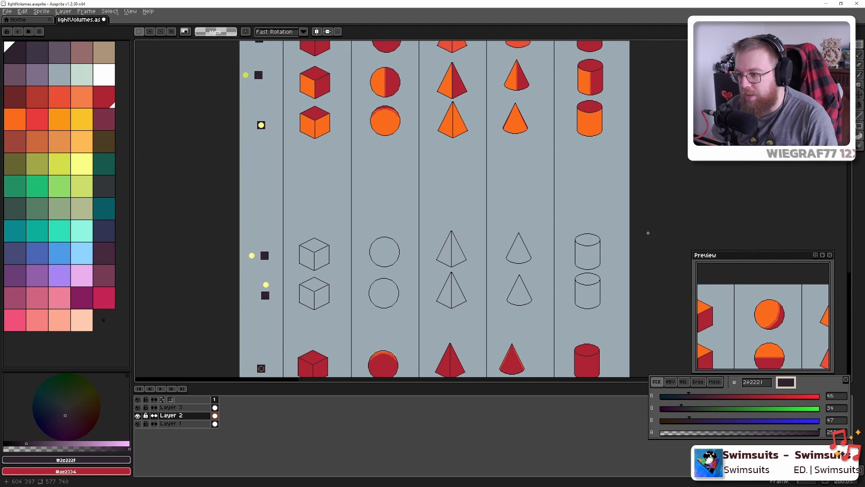
pyautogui.moveTo(632, 193); pyautogui.dragTo(194, 325)
pyautogui.moveTo(313, 300); pyautogui.dragTo(310, 209)
pyautogui.hotkey('ctrl', 'd')
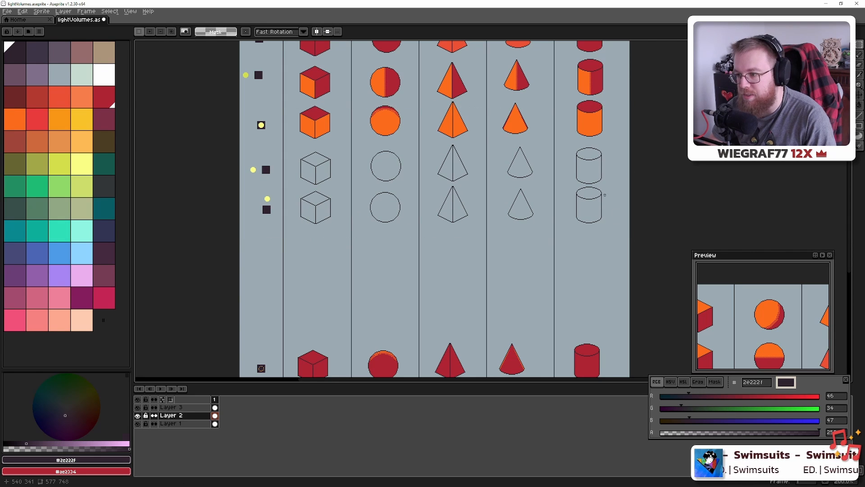
pyautogui.moveTo(627, 185); pyautogui.dragTo(236, 244)
# Nudge the lower outline row down and copy it into a third row beneath
pyautogui.press('Down')
pyautogui.press('Down')
pyautogui.press('Down')
pyautogui.press('Down')
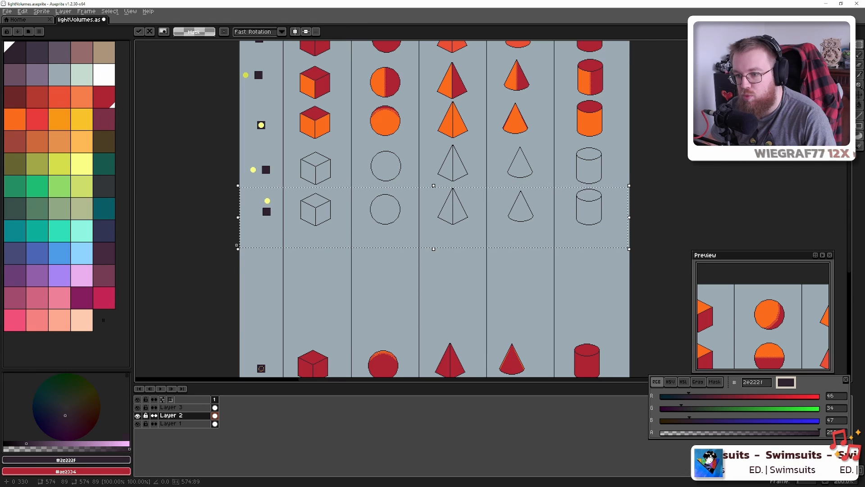
pyautogui.hotkey('ctrl', 'd')
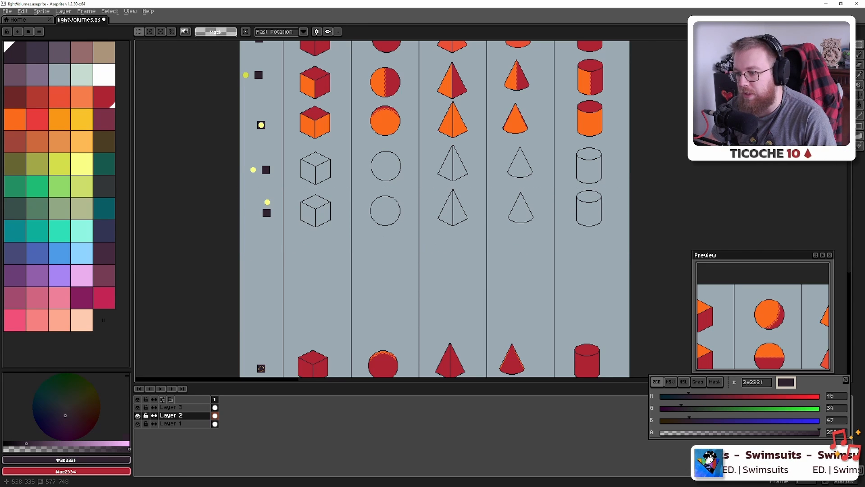
pyautogui.moveTo(440, 171); pyautogui.dragTo(479, 201)
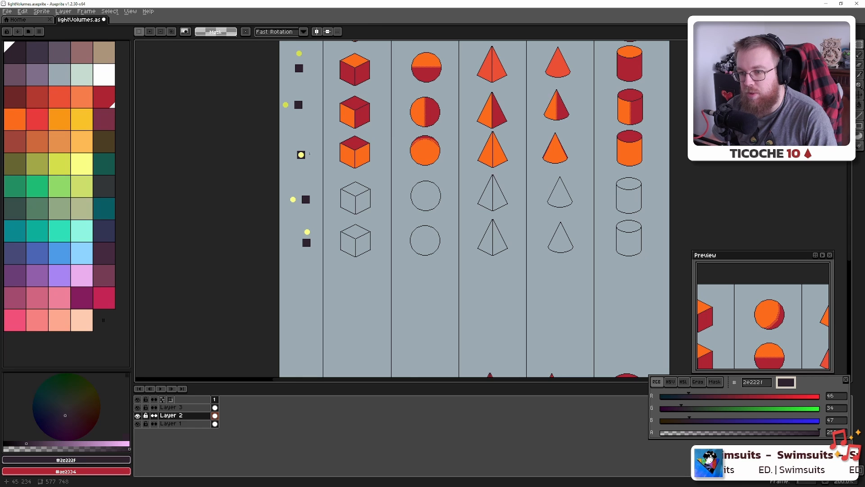
pyautogui.moveTo(287, 259); pyautogui.dragTo(671, 216)
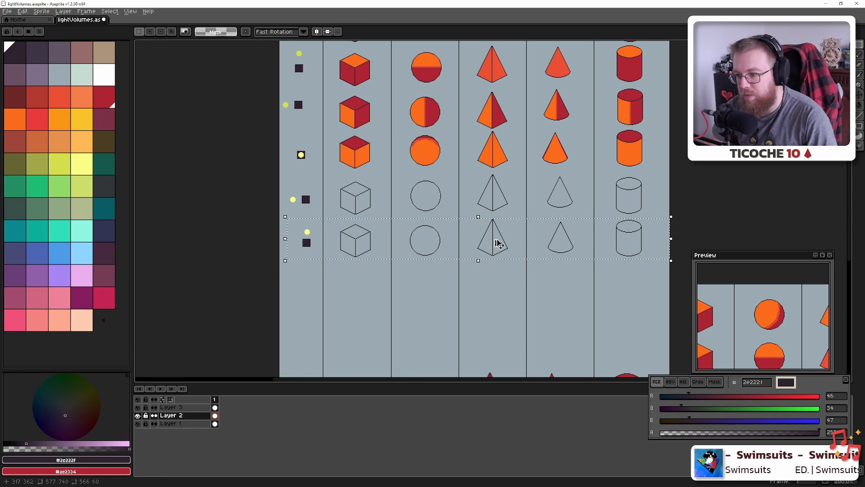
pyautogui.moveTo(498, 244); pyautogui.dragTo(499, 293)
pyautogui.hotkey('ctrl', 'd')
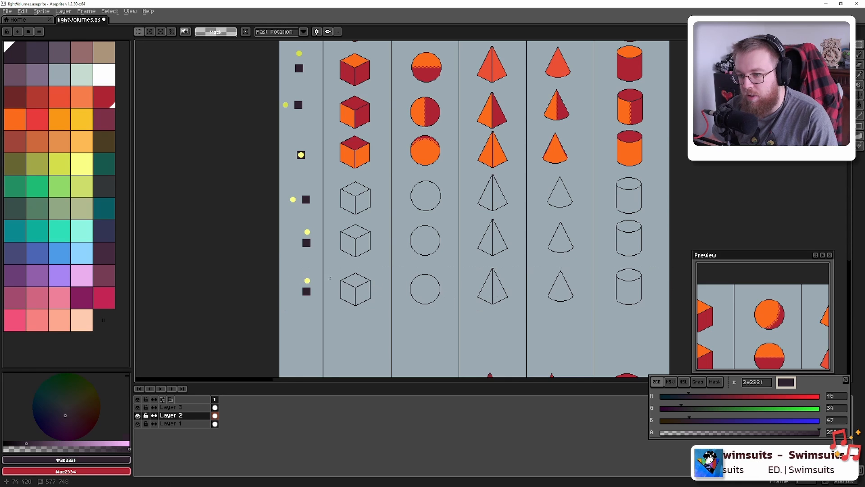
# Shift the new row's yellow light dot to the left
pyautogui.scroll(4, 319, 283)
pyautogui.moveTo(295, 259); pyautogui.dragTo(252, 274)
pyautogui.hotkey('ctrl', 'd')
pyautogui.scroll(-5, 281, 273)
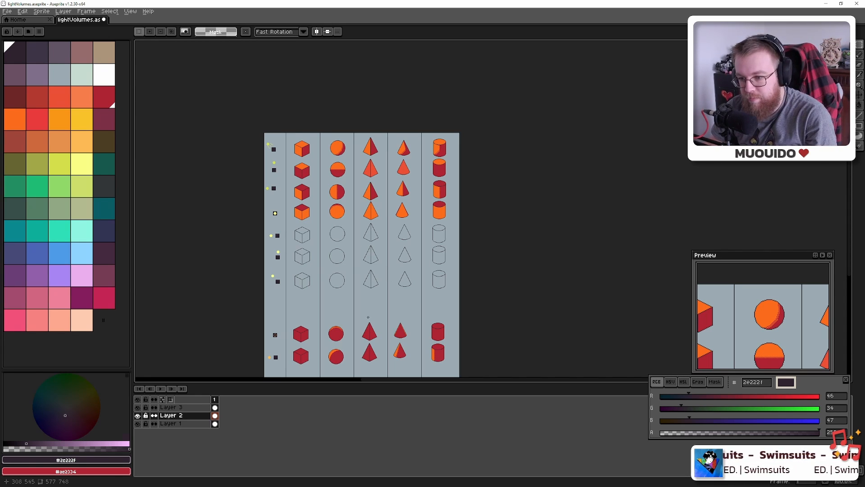
# Move the two bottom red-shape rows up, closer to the outline rows
pyautogui.moveTo(368, 318); pyautogui.dragTo(396, 245)
pyautogui.moveTo(482, 240); pyautogui.dragTo(299, 298)
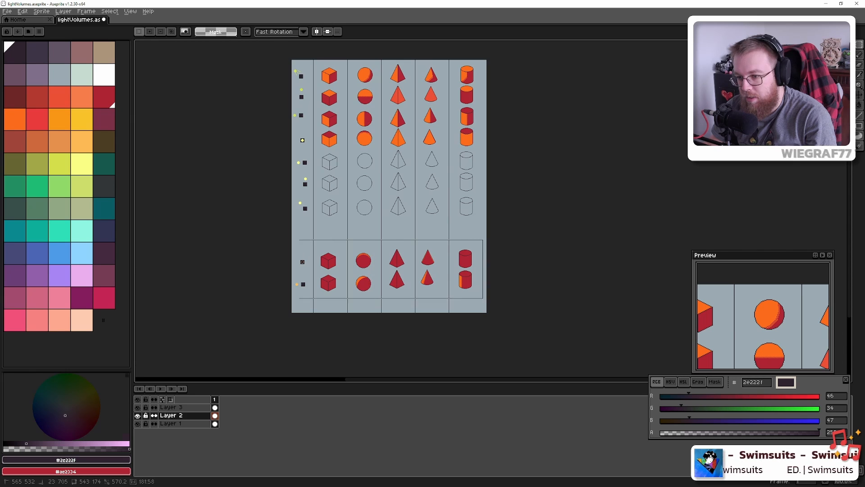
pyautogui.moveTo(336, 265); pyautogui.dragTo(336, 238)
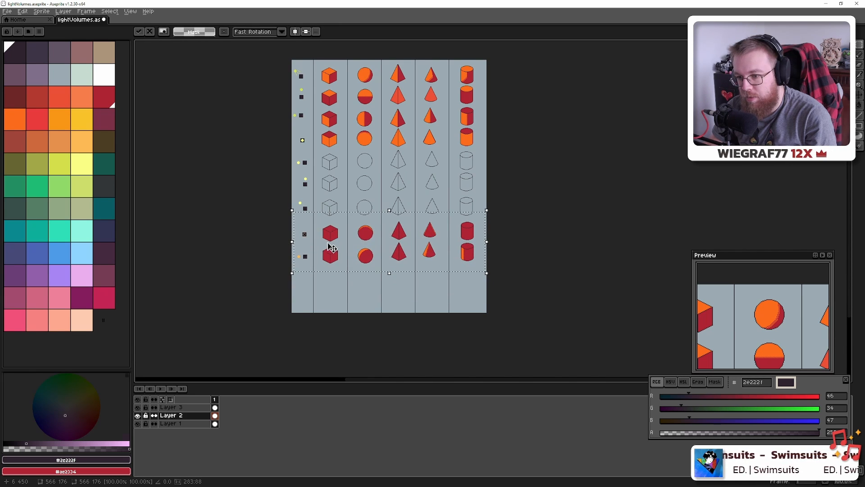
pyautogui.press('Return')
# Marquee-select the third row of outline shapes with its light marker
pyautogui.scroll(1, 309, 242)
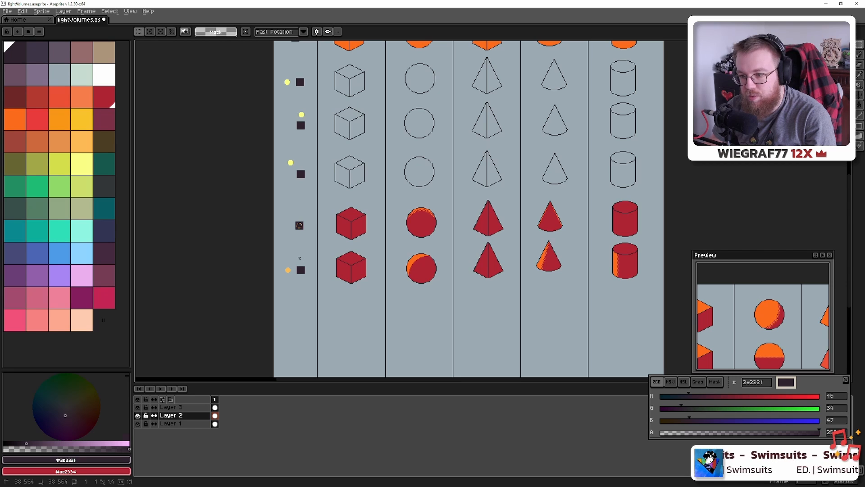
pyautogui.moveTo(261, 278); pyautogui.dragTo(650, 234)
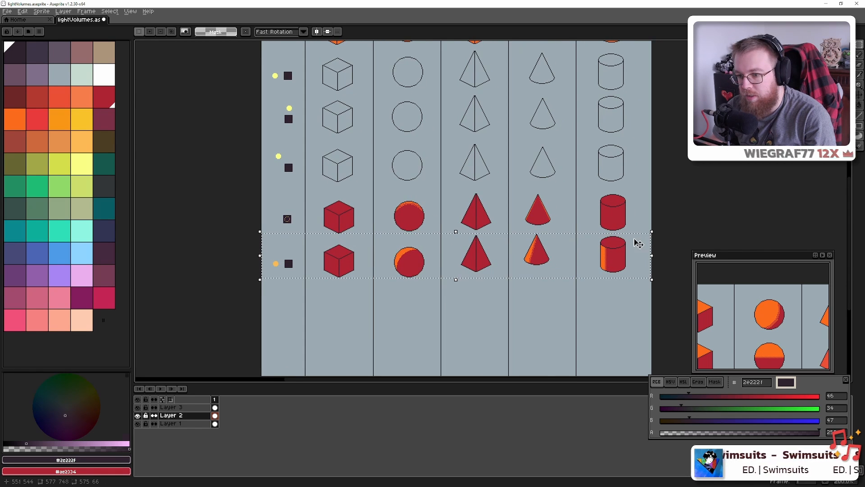
pyautogui.scroll(1, 637, 242)
pyautogui.scroll(2, 637, 242)
pyautogui.scroll(-4, 638, 242)
pyautogui.scroll(1, 637, 244)
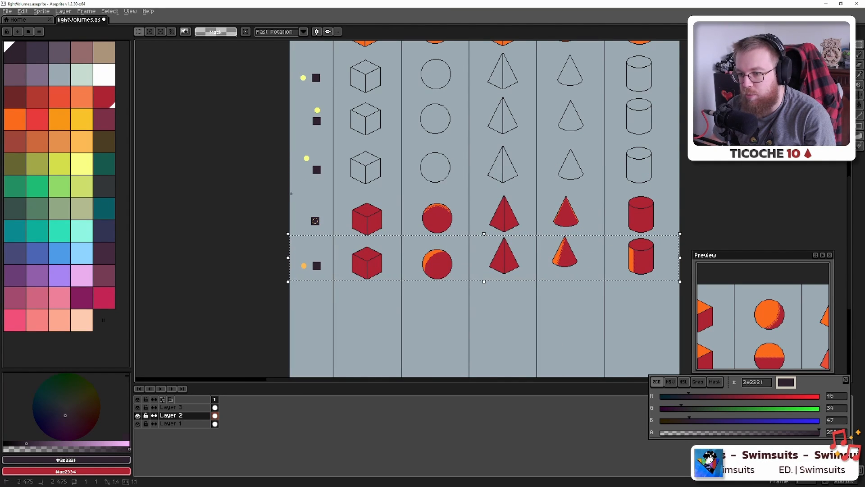
pyautogui.moveTo(283, 195); pyautogui.dragTo(646, 318)
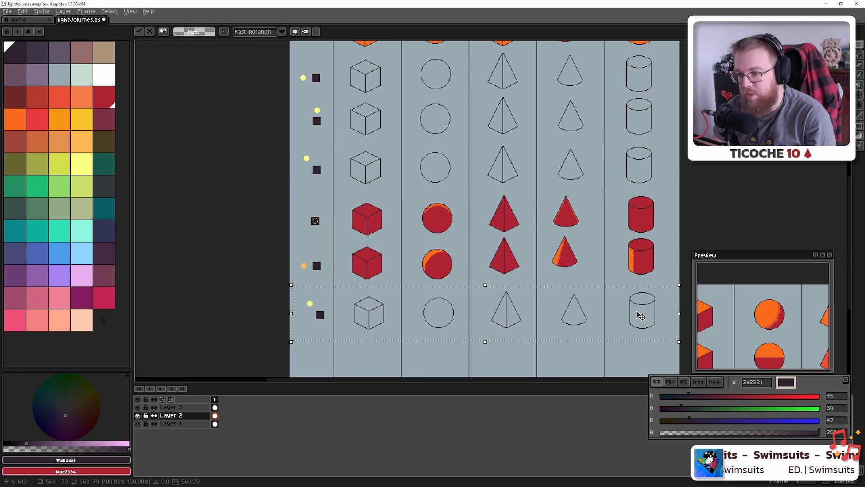
# Move the copied outline row to the bottom of the sprite and commit it
pyautogui.moveTo(543, 268); pyautogui.dragTo(519, 184)
pyautogui.moveTo(496, 239); pyautogui.dragTo(485, 281)
pyautogui.hotkey('ctrl', 'd')
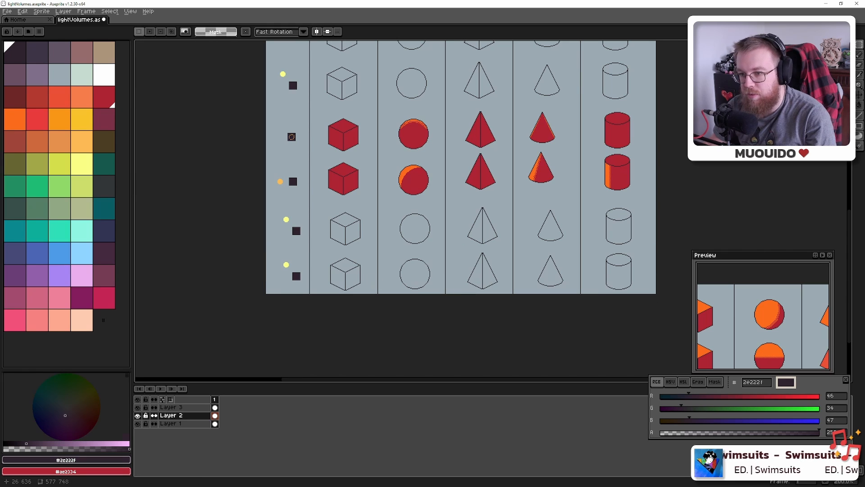
pyautogui.scroll(2, 290, 190)
# Fill the middle yellow light dot with orange fbb954 using the Paint Bucket
pyautogui.keyDown('alt'); pyautogui.click(273, 174); pyautogui.keyUp('alt')
pyautogui.moveTo(281, 237); pyautogui.dragTo(296, 155)
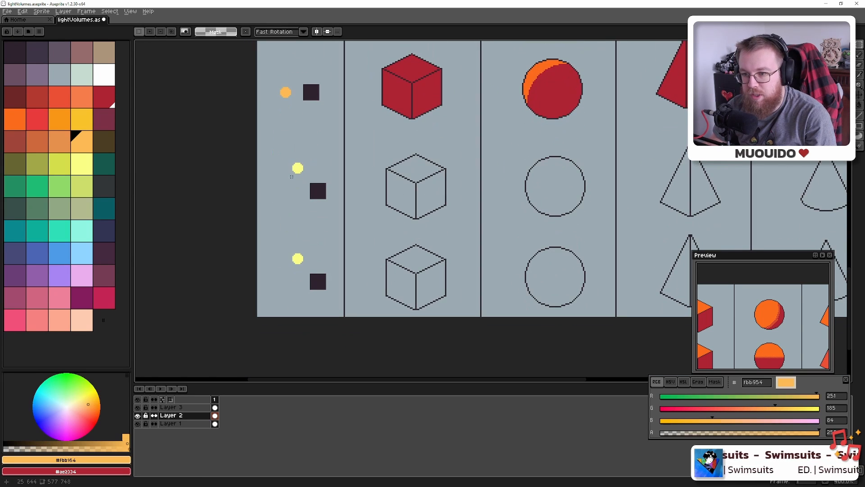
pyautogui.press('g')
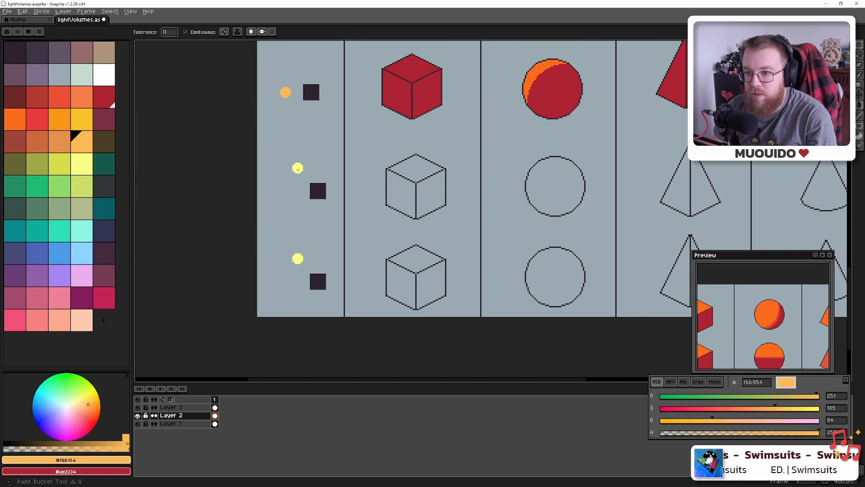
pyautogui.click(298, 169)
# Select the middle orange light dot, move it to a new position, and commit
pyautogui.press('m')
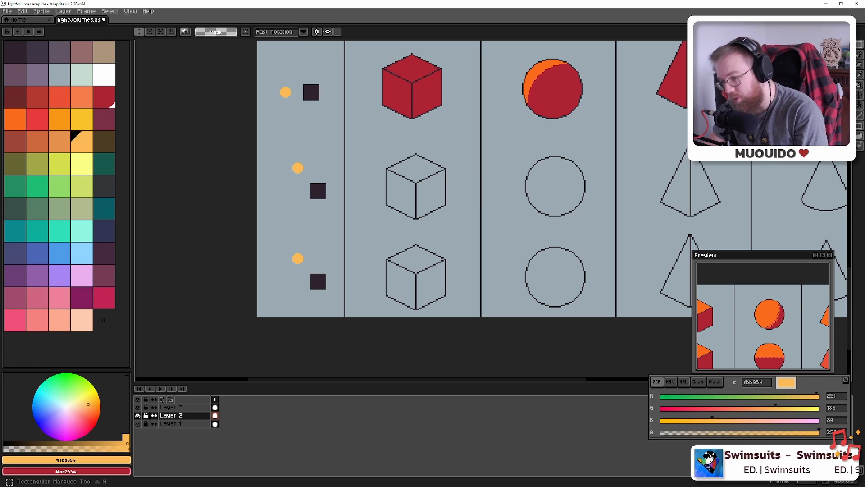
pyautogui.moveTo(281, 153)
pyautogui.mouseDown()
pyautogui.moveTo(308, 175)
pyautogui.moveTo(324, 175)
pyautogui.mouseUp()
pyautogui.scroll(-3, 315, 175)
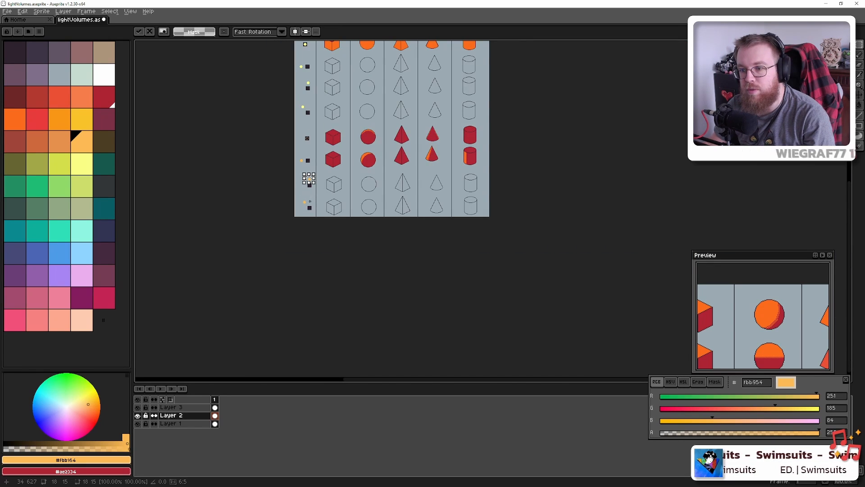
pyautogui.scroll(8, 309, 201)
pyautogui.scroll(-3, 299, 203)
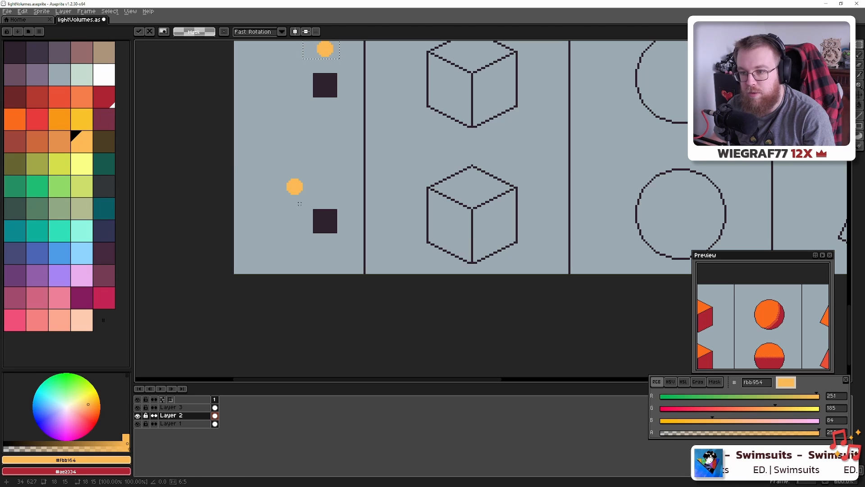
pyautogui.scroll(-3, 294, 186)
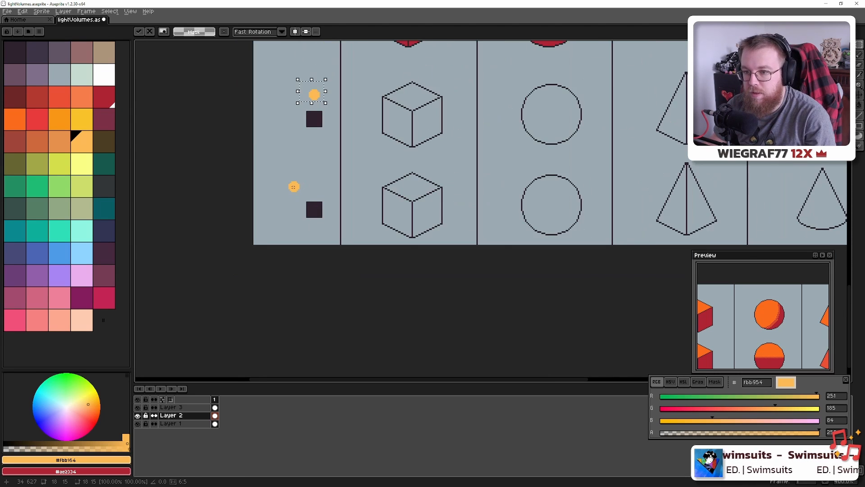
pyautogui.hotkey('ctrl', 'd')
pyautogui.scroll(-2, 300, 195)
pyautogui.moveTo(328, 127); pyautogui.dragTo(326, 231)
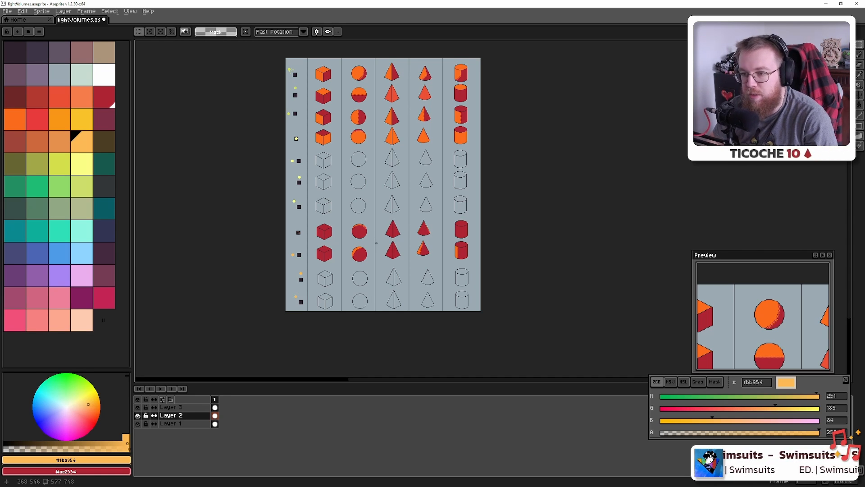
pyautogui.moveTo(308, 152); pyautogui.dragTo(340, 194)
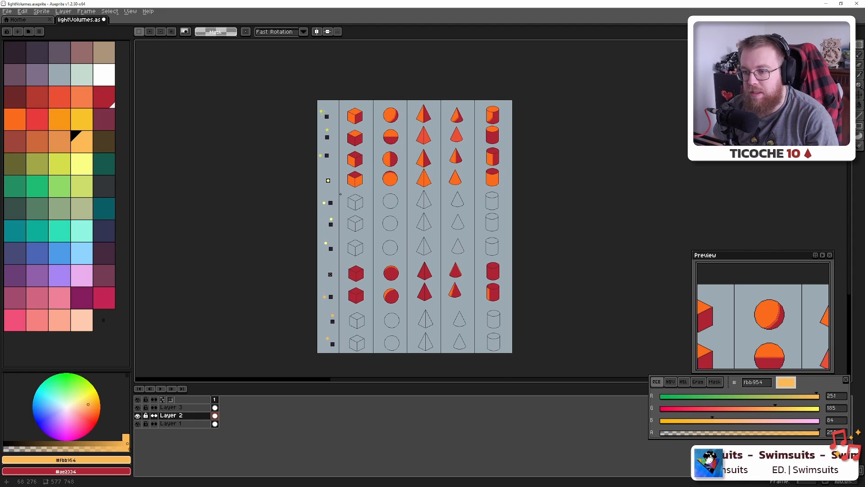
pyautogui.scroll(6, 340, 194)
pyautogui.scroll(-3, 341, 194)
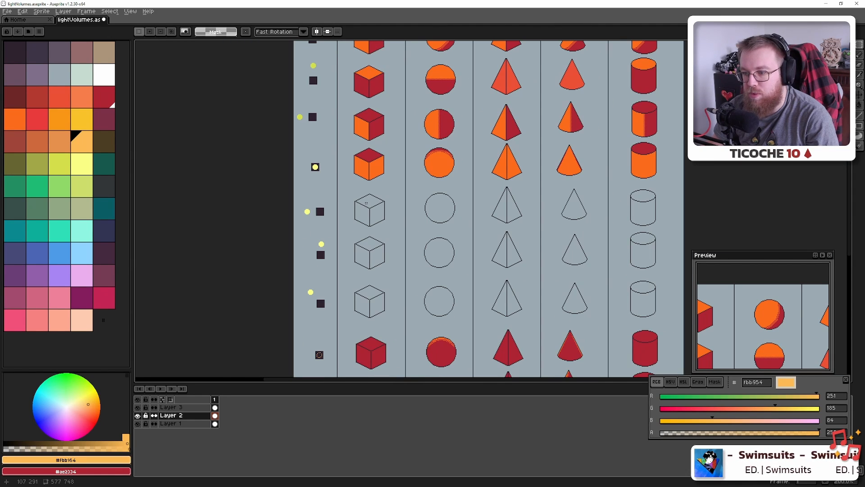
pyautogui.moveTo(361, 291); pyautogui.dragTo(345, 263)
pyautogui.moveTo(385, 176); pyautogui.dragTo(388, 338)
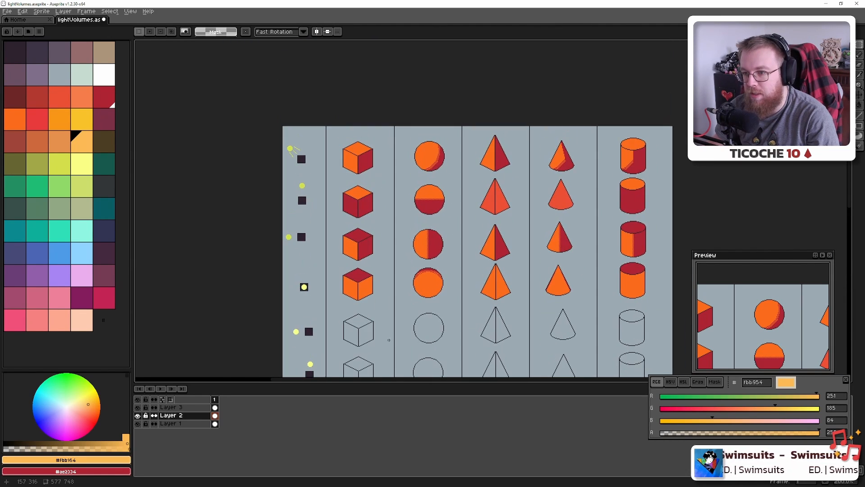
pyautogui.moveTo(365, 207); pyautogui.dragTo(380, 271)
pyautogui.scroll(3, 315, 216)
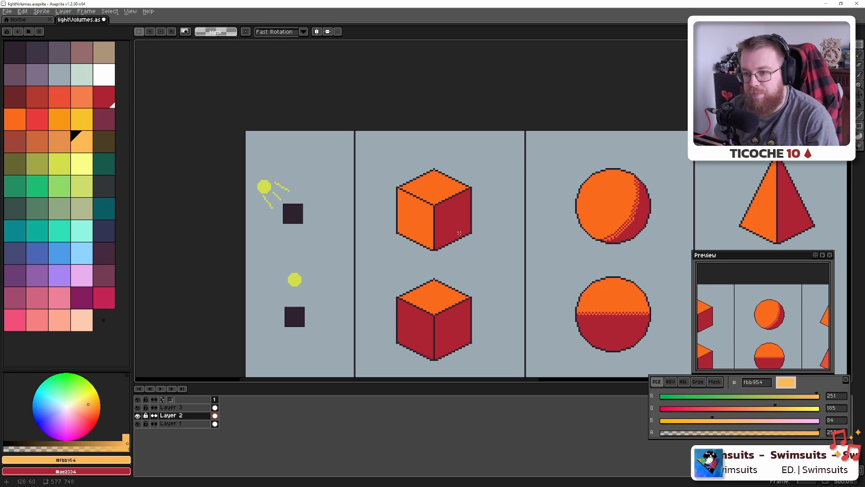
pyautogui.moveTo(460, 233); pyautogui.dragTo(426, 206)
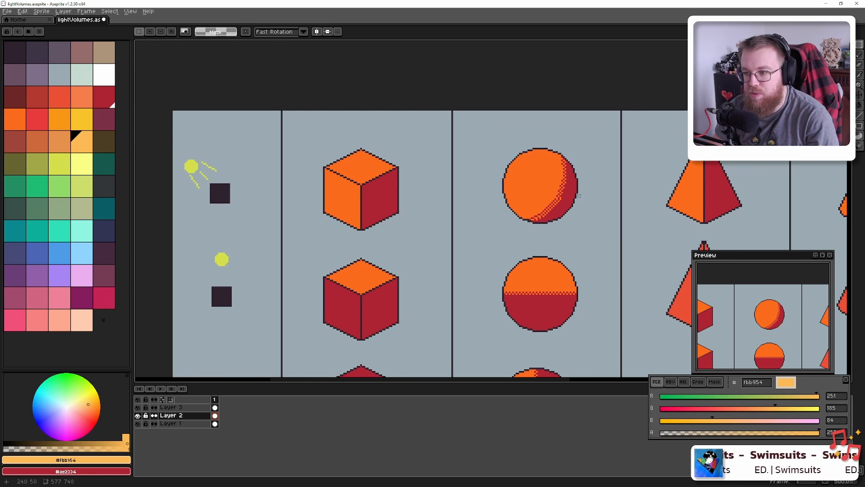
pyautogui.moveTo(579, 195); pyautogui.dragTo(378, 173)
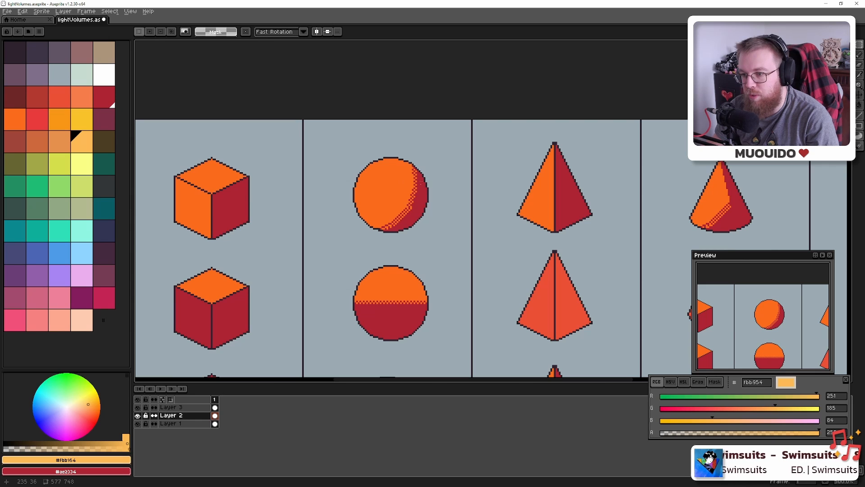
pyautogui.moveTo(497, 179); pyautogui.dragTo(347, 164)
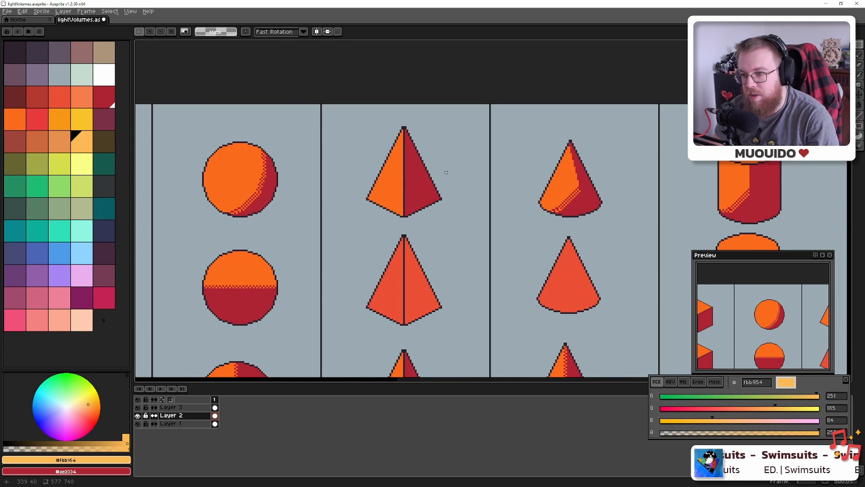
pyautogui.moveTo(444, 169); pyautogui.dragTo(316, 175)
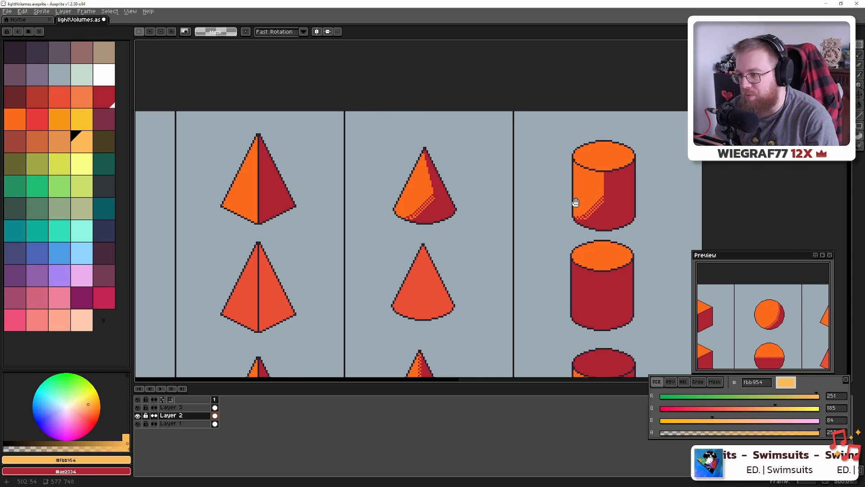
pyautogui.moveTo(575, 202); pyautogui.dragTo(509, 185)
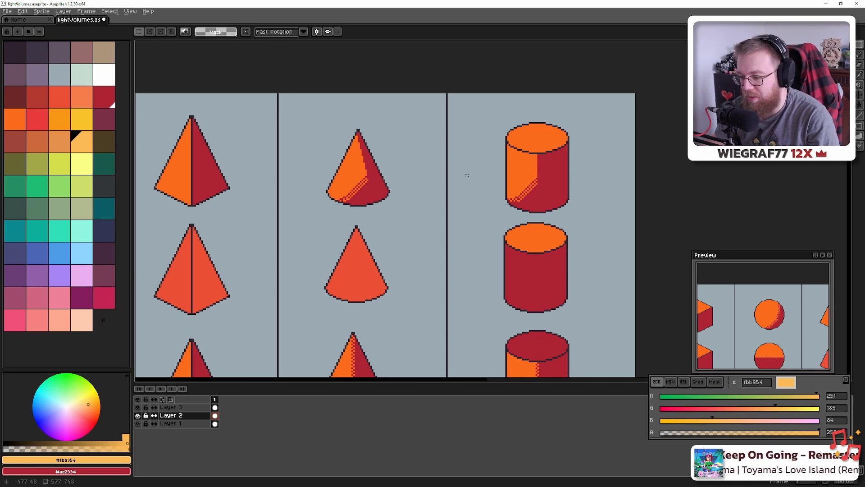
pyautogui.scroll(-4, 467, 175)
pyautogui.scroll(5, 423, 197)
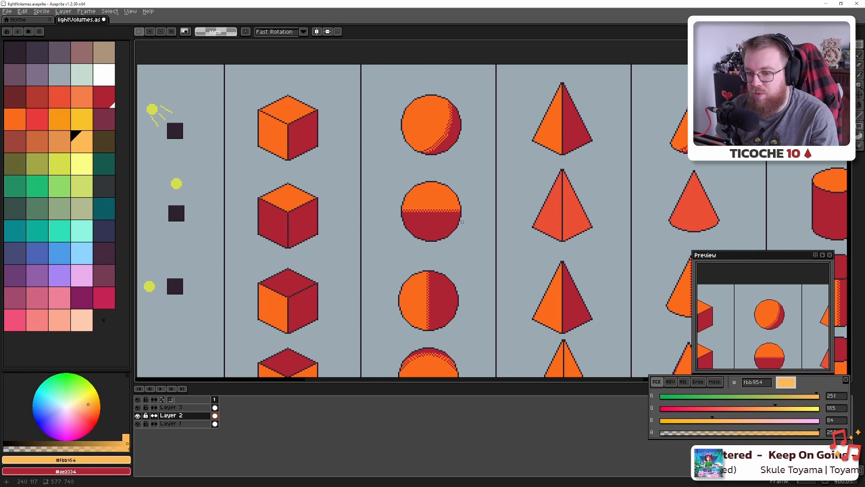
# In Blender, check the sun from the front and top views, trying and reverting one rotation
pyautogui.hotkey('alt', 'Tab')
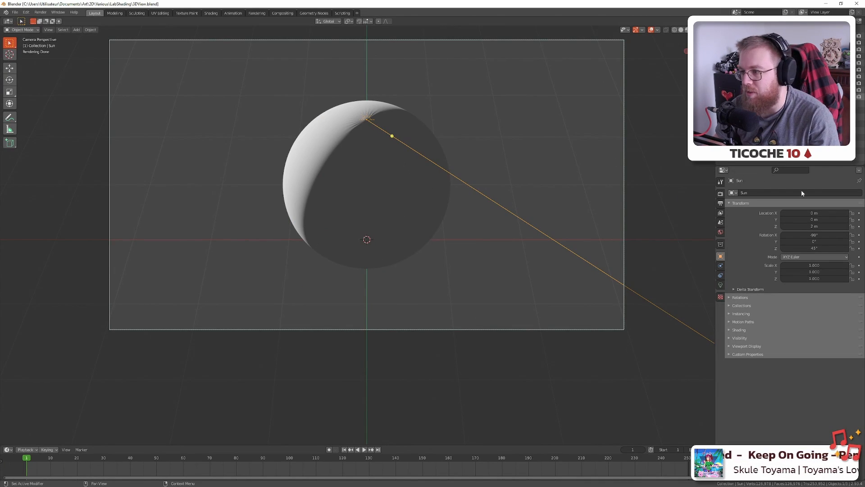
pyautogui.press('KP_1')
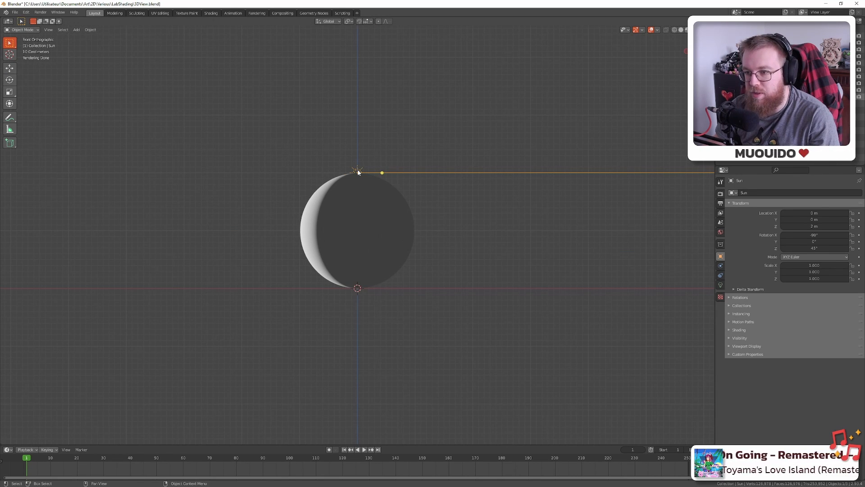
pyautogui.press('KP_7')
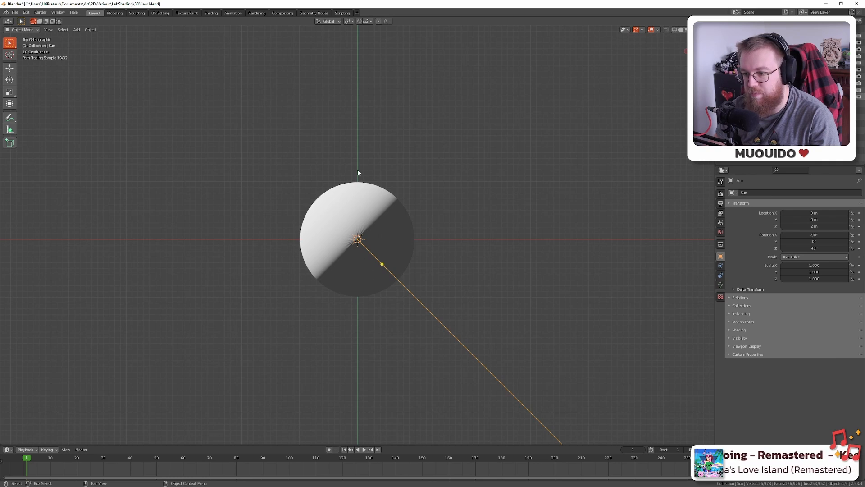
pyautogui.press('KP_1')
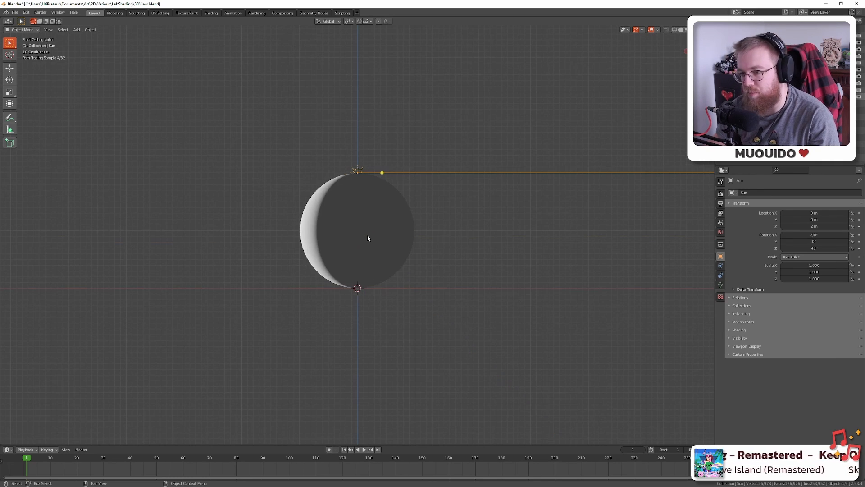
pyautogui.moveTo(384, 173)
pyautogui.mouseDown()
pyautogui.moveTo(373, 201)
pyautogui.moveTo(327, 160)
pyautogui.moveTo(290, 160)
pyautogui.moveTo(371, 180)
pyautogui.moveTo(377, 209)
pyautogui.moveTo(376, 174)
pyautogui.moveTo(356, 235)
pyautogui.moveTo(315, 231)
pyautogui.moveTo(340, 216)
pyautogui.moveTo(384, 238)
pyautogui.moveTo(432, 187)
pyautogui.moveTo(439, 144)
pyautogui.moveTo(333, 187)
pyautogui.moveTo(352, 152)
pyautogui.moveTo(383, 173)
pyautogui.moveTo(408, 225)
pyautogui.moveTo(408, 164)
pyautogui.moveTo(352, 193)
pyautogui.moveTo(363, 231)
pyautogui.moveTo(358, 192)
pyautogui.mouseUp()
pyautogui.hotkey('ctrl', 'z')
pyautogui.hotkey('ctrl', 'z')
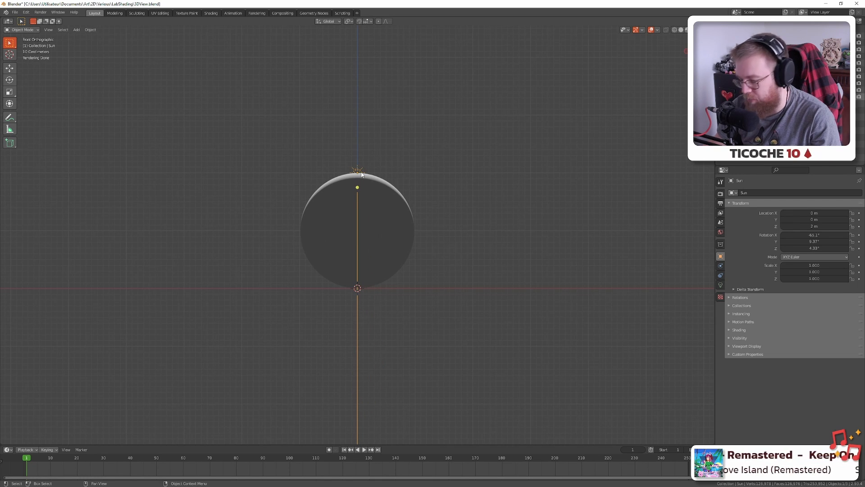
# Rotate the sun to aim down onto the sphere, checking the right and front views
pyautogui.press('KP_3')
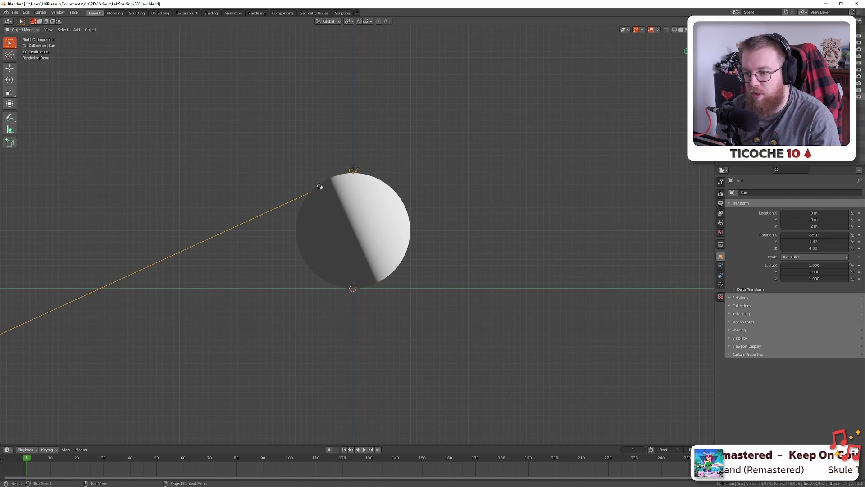
pyautogui.moveTo(319, 186); pyautogui.dragTo(353, 212)
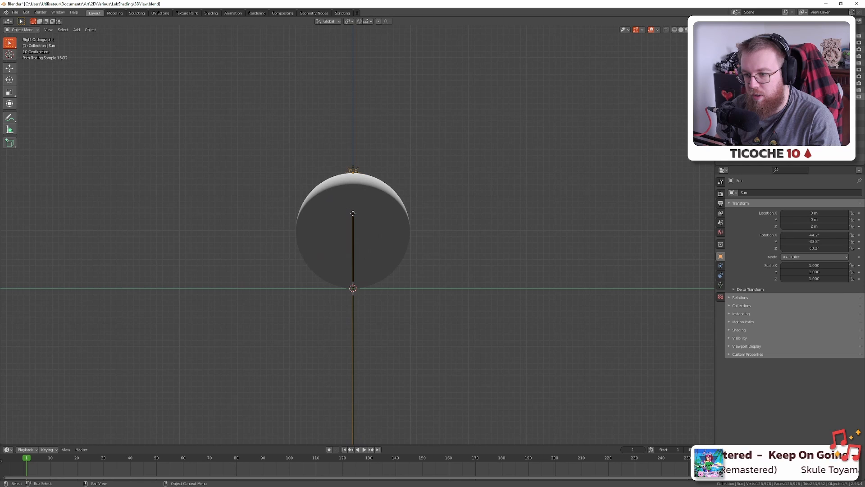
pyautogui.press('KP_1')
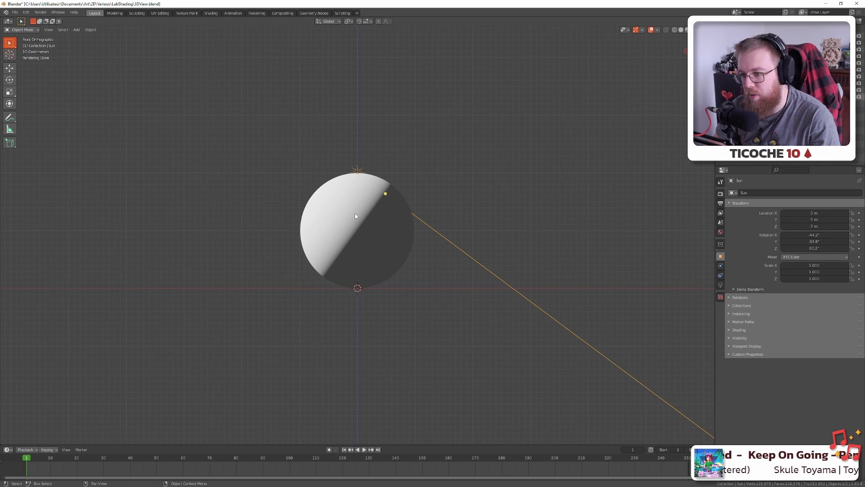
pyautogui.press('KP_3')
pyautogui.press('KP_4')
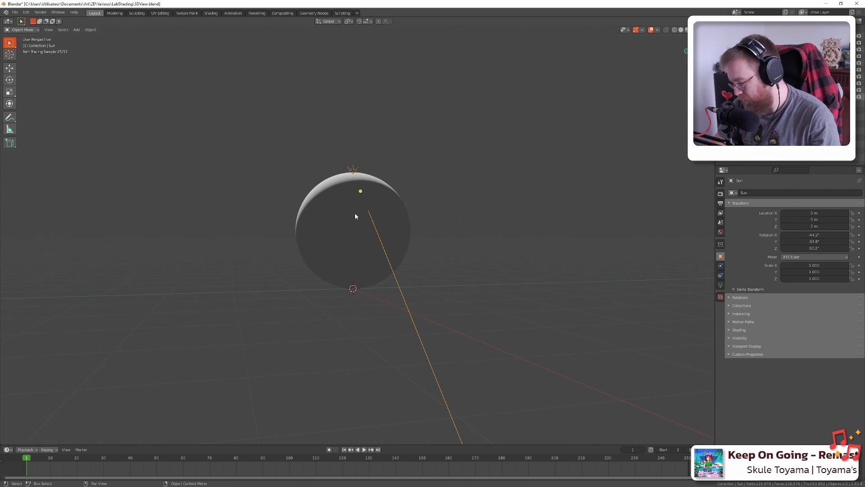
pyautogui.press('KP_1')
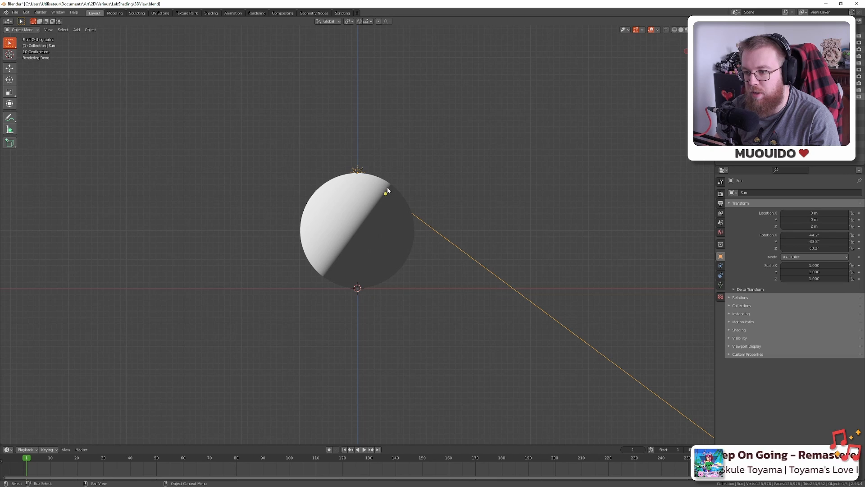
pyautogui.moveTo(387, 192); pyautogui.dragTo(357, 205)
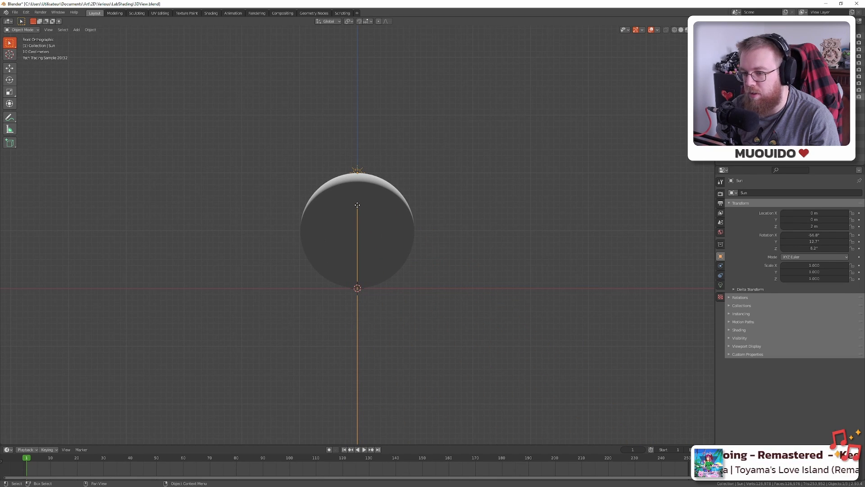
# Set the Sun's Rotation X, Y and Z to 0° in Object Properties
pyautogui.press('KP_3')
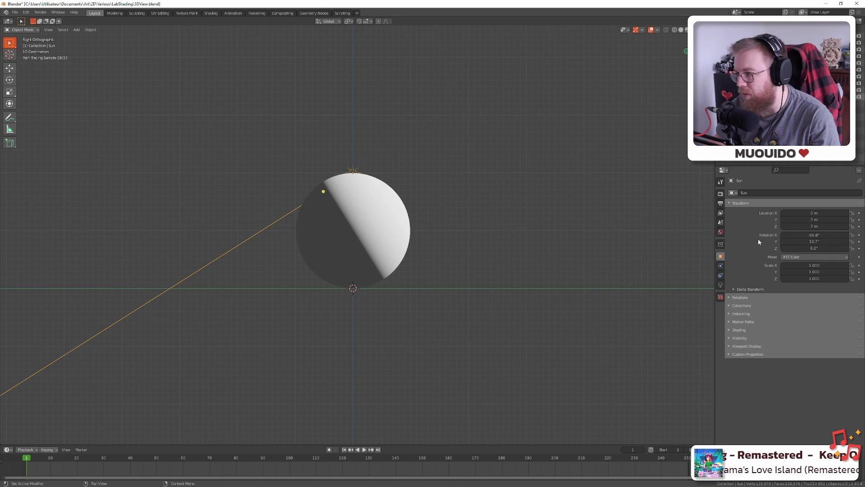
pyautogui.click(814, 235)
pyautogui.write('0')
pyautogui.press('Tab')
pyautogui.write('0')
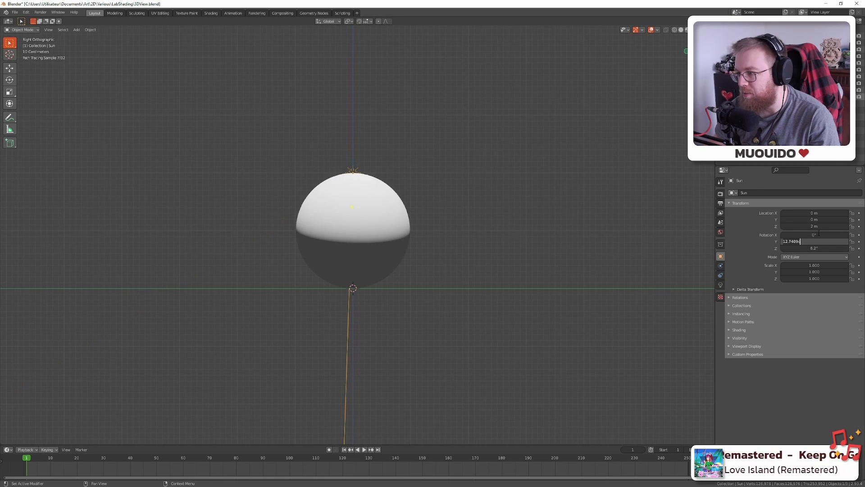
pyautogui.press('Tab')
pyautogui.write('0')
pyautogui.press('Return')
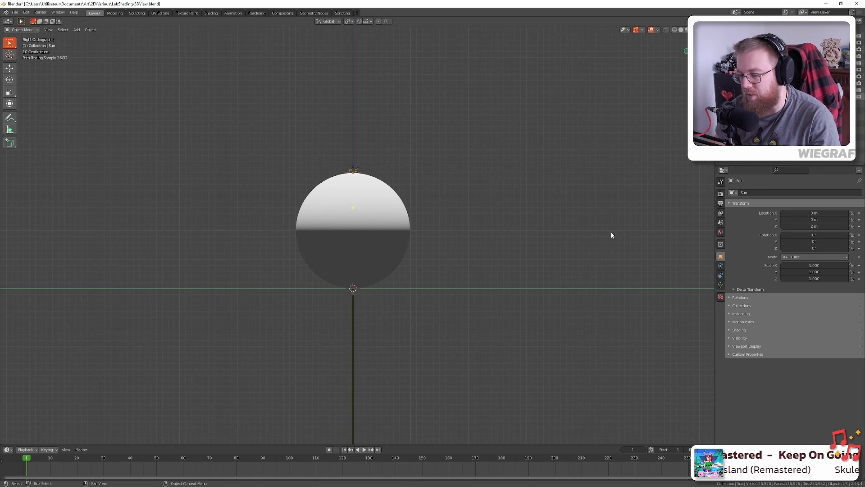
# Check the top-lit sphere from the top, front, side and camera views, then return to Aseprite
pyautogui.press('KP_7')
pyautogui.press('KP_1')
pyautogui.press('KP_3')
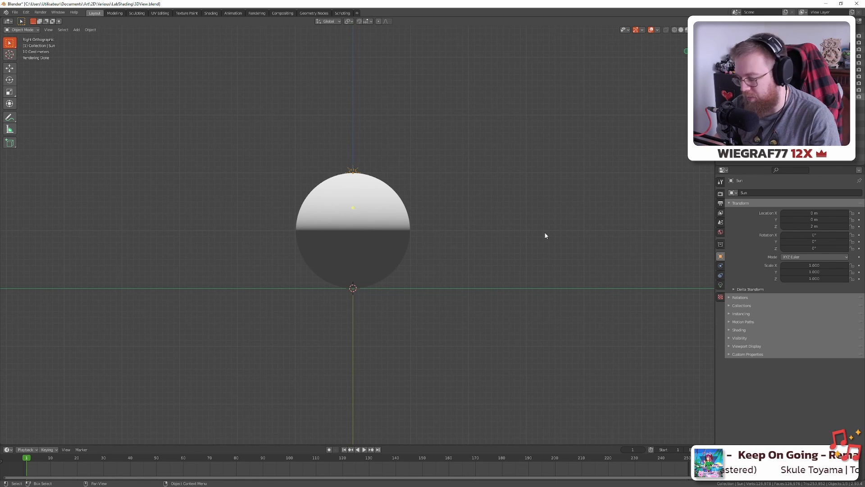
pyautogui.press('KP_0')
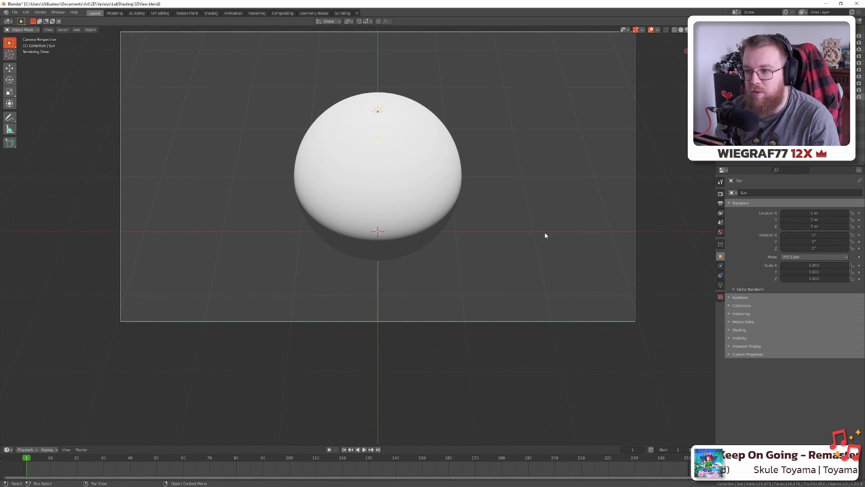
pyautogui.hotkey('alt', 'Tab')
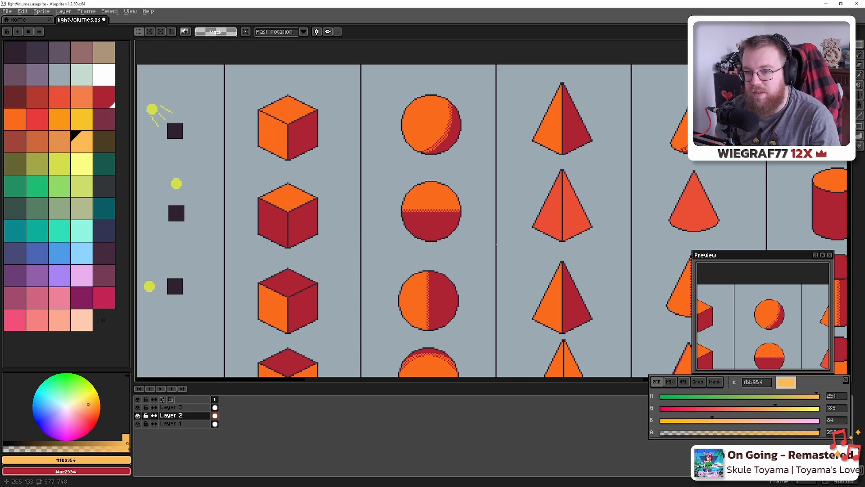
pyautogui.scroll(1, 444, 221)
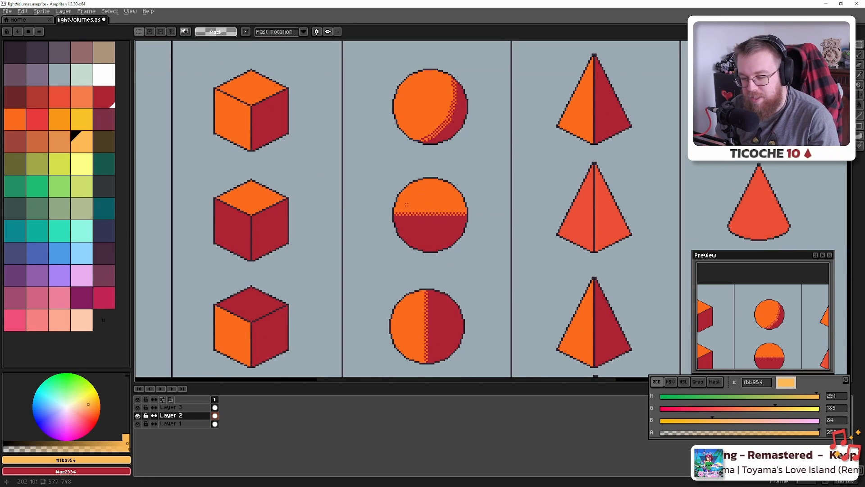
pyautogui.hotkey('alt', 'Tab')
pyautogui.press('KP_1')
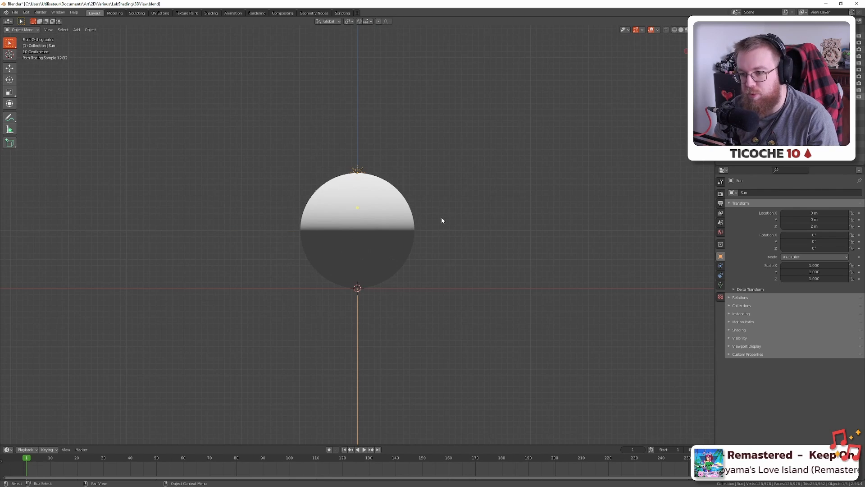
pyautogui.hotkey('alt', 'Tab')
pyautogui.hotkey('alt', 'Tab')
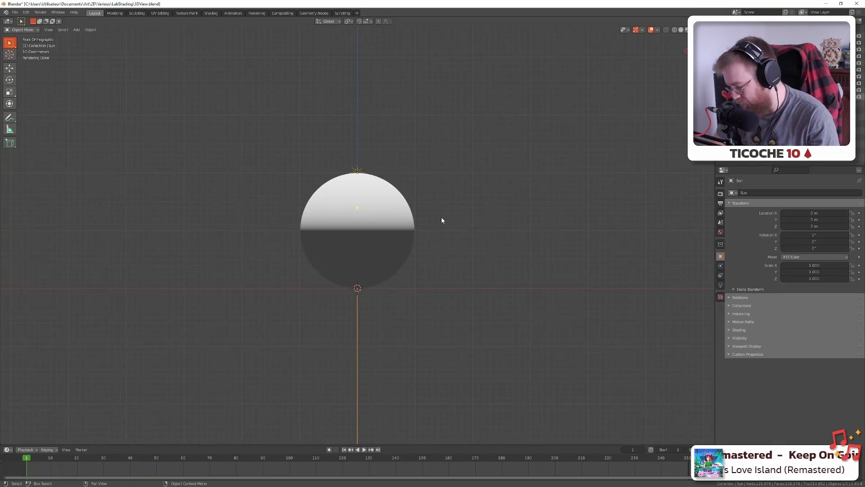
pyautogui.press('KP_0')
pyautogui.hotkey('alt', 'Tab')
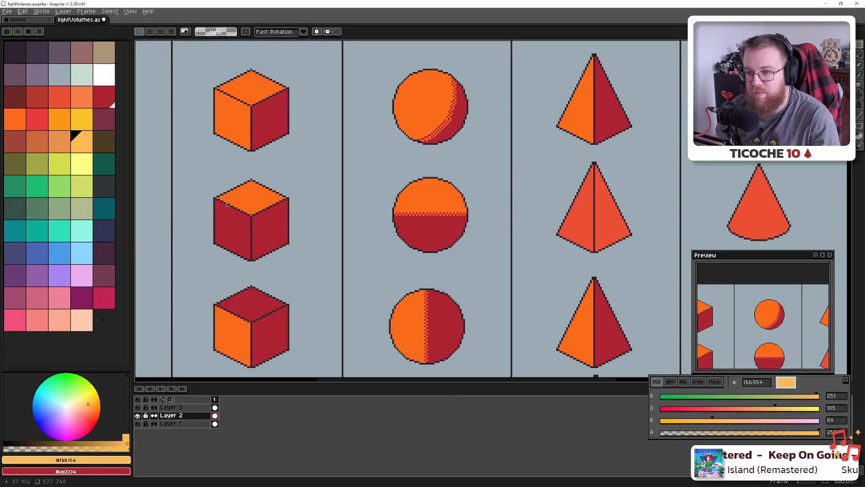
pyautogui.scroll(-2, 472, 196)
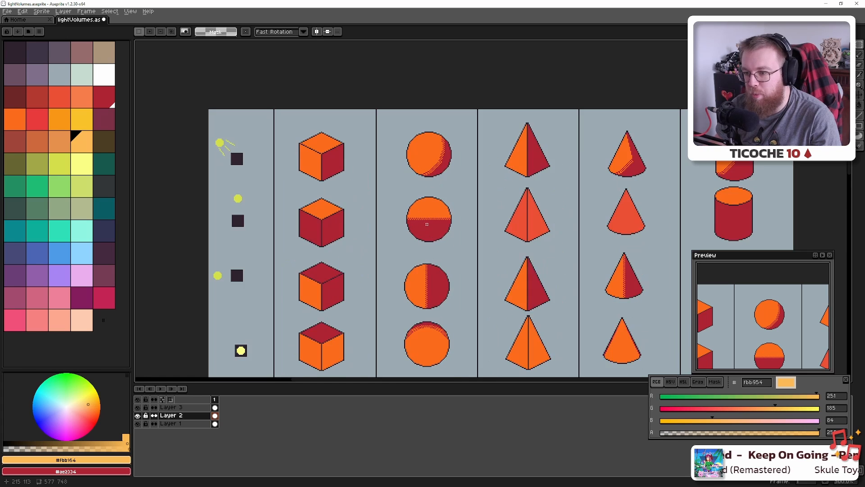
pyautogui.scroll(1, 426, 224)
pyautogui.scroll(-2, 430, 211)
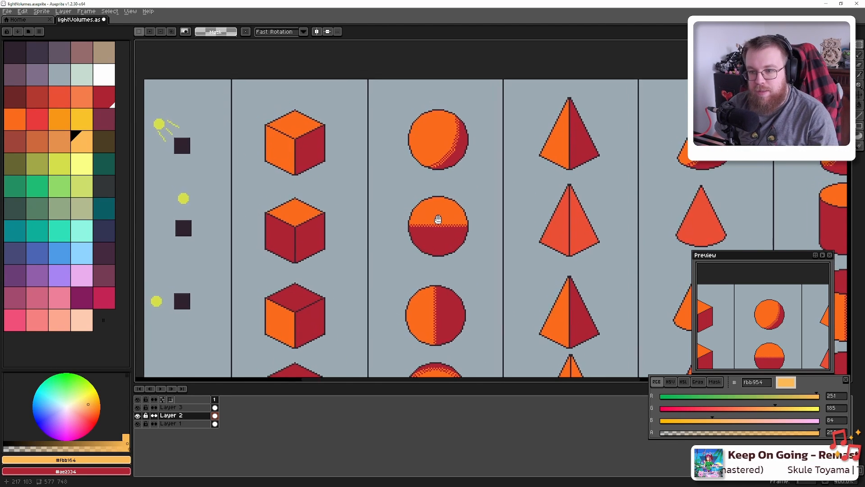
pyautogui.scroll(1, 411, 213)
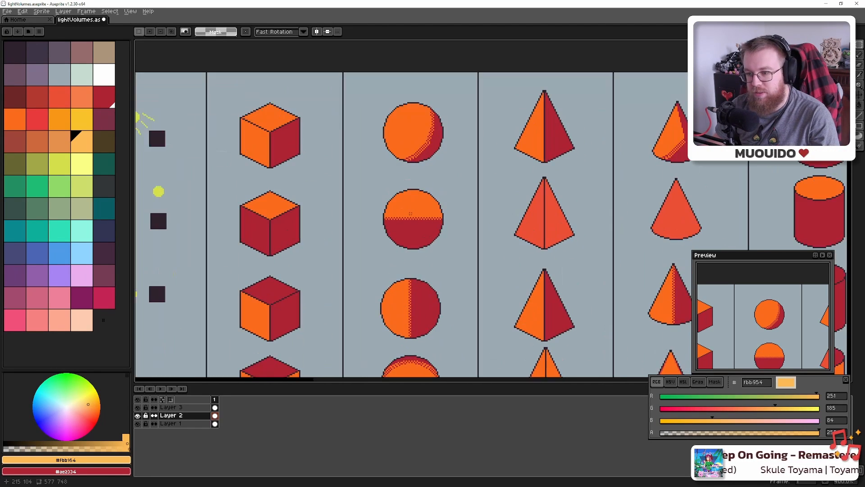
pyautogui.scroll(-1, 410, 214)
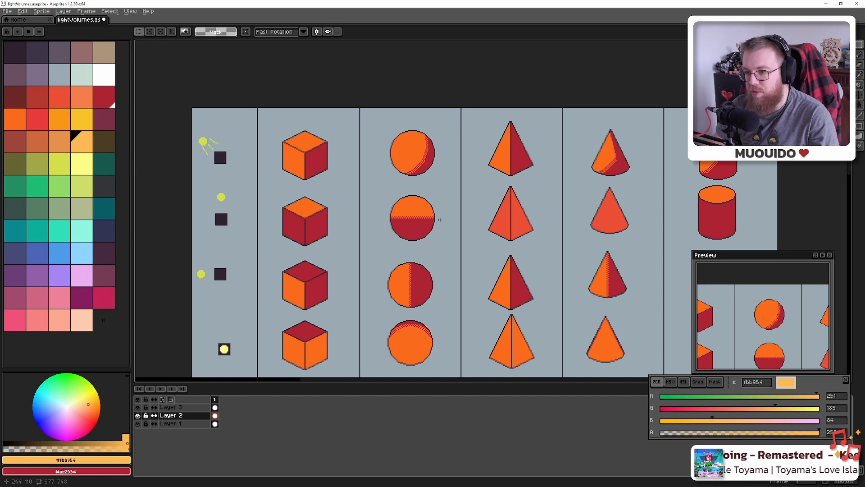
pyautogui.moveTo(440, 220); pyautogui.dragTo(443, 201)
pyautogui.hotkey('alt', 'Tab')
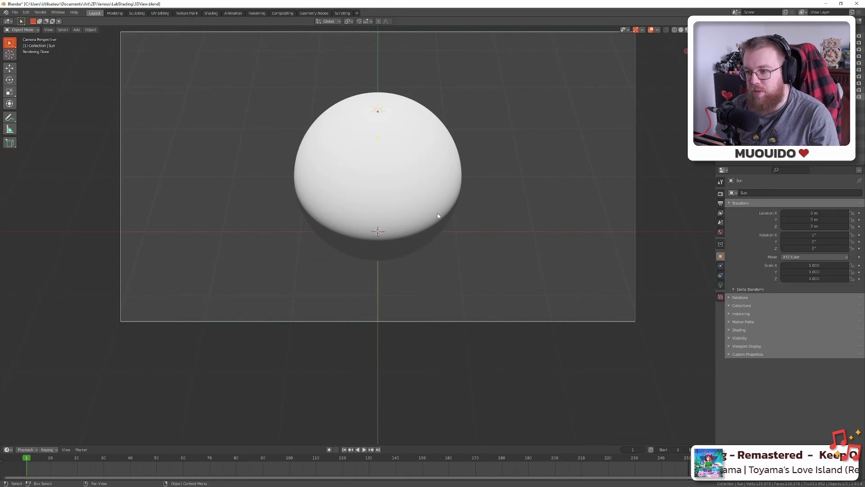
pyautogui.hotkey('alt', 'Tab')
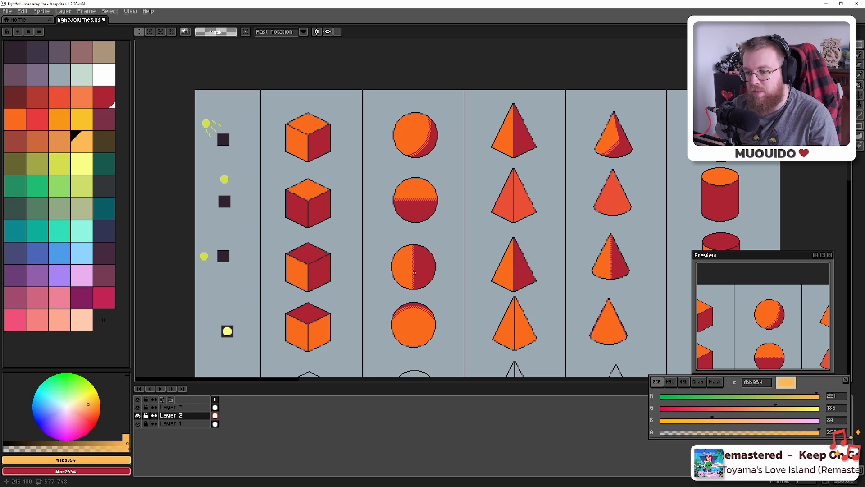
pyautogui.scroll(5, 414, 272)
pyautogui.scroll(-3, 425, 195)
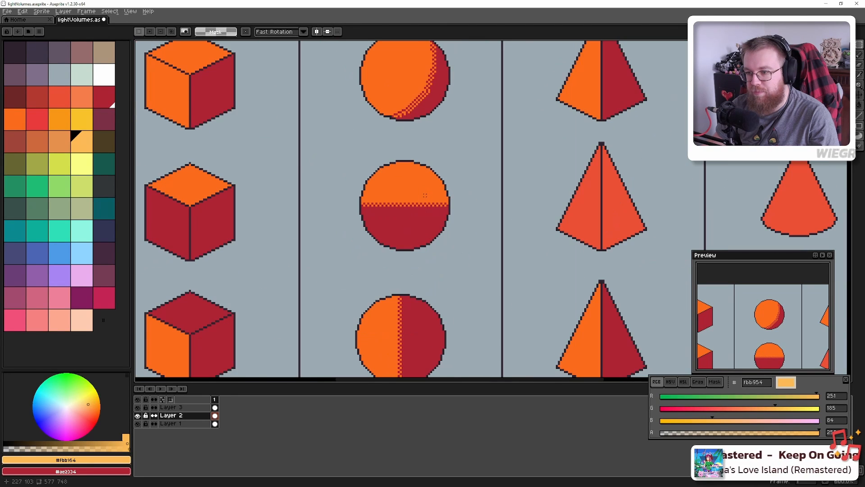
# Pick orange fb6b1d, switch to the Pencil, and zoom in on the middle sphere
pyautogui.keyDown('alt'); pyautogui.click(396, 201); pyautogui.keyUp('alt')
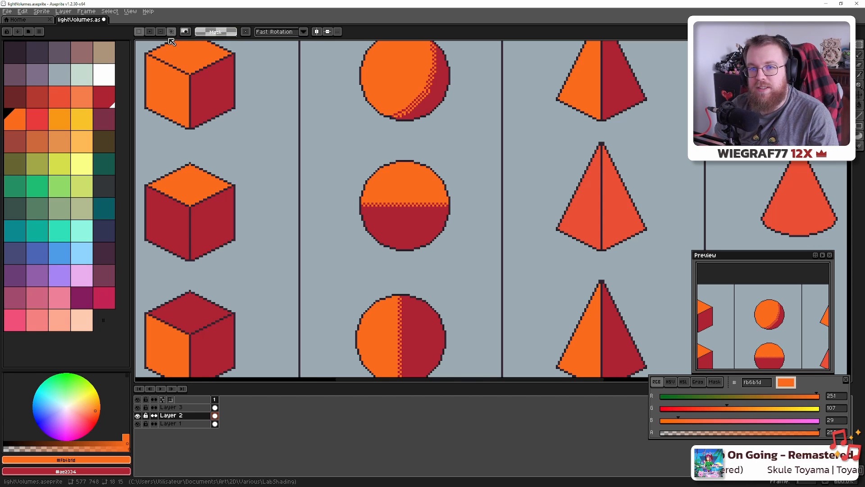
pyautogui.press('b')
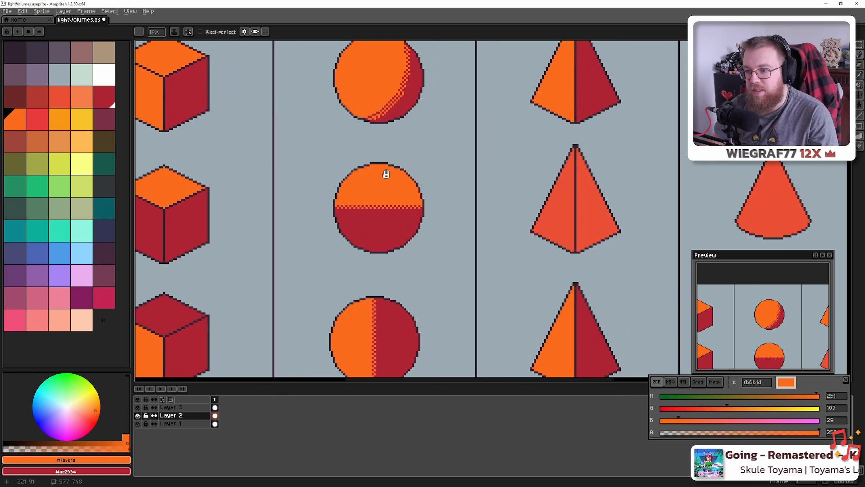
pyautogui.scroll(2, 424, 176)
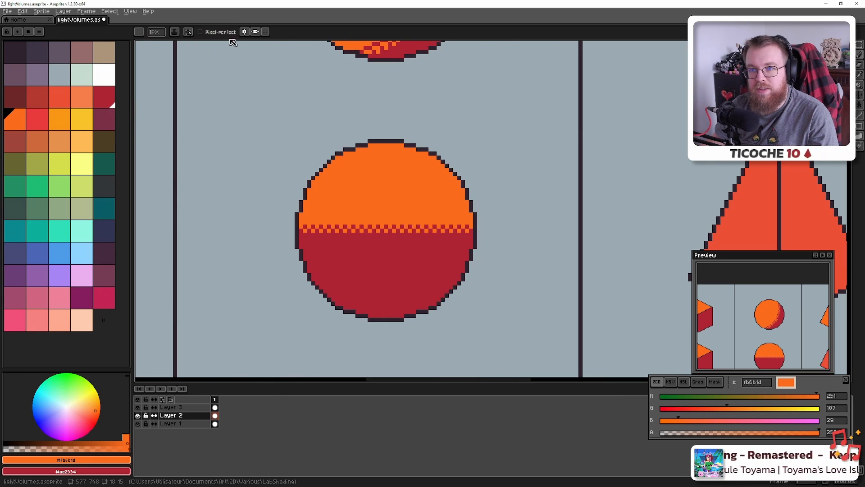
# Switch to Shading ink with a red-to-orange ramp and test it on the sphere's upper half
pyautogui.press('v')
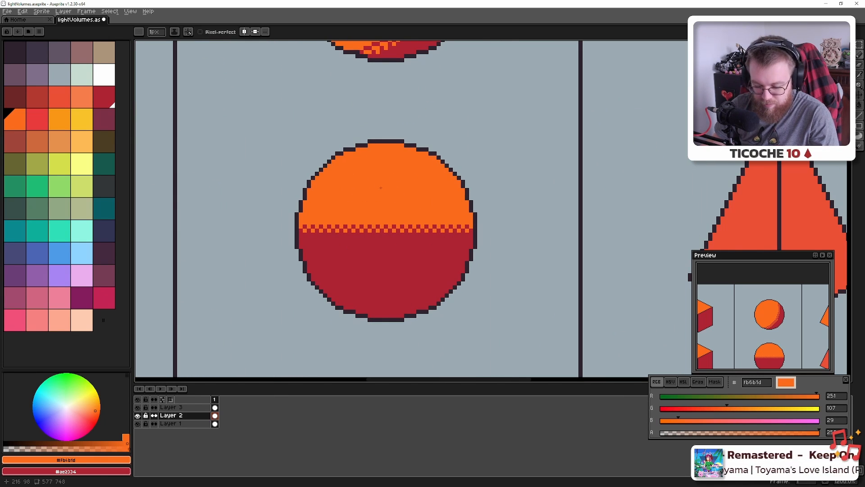
pyautogui.press('ctrl')
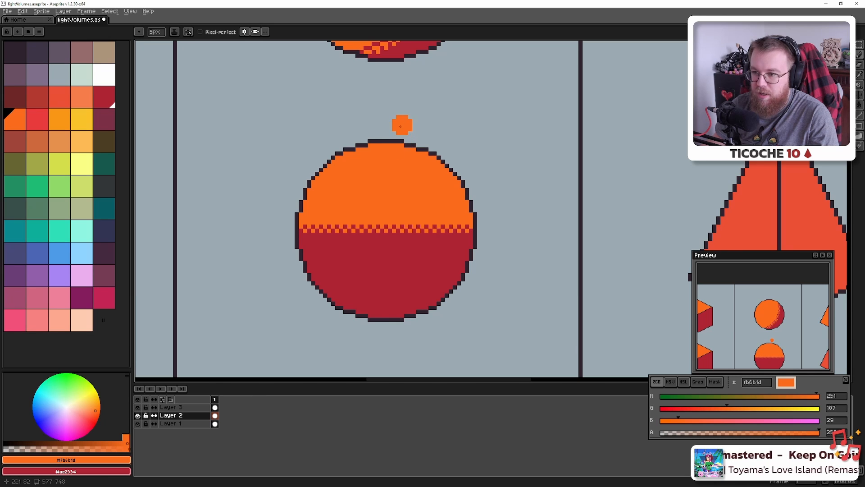
pyautogui.scroll(-20, 402, 125)
pyautogui.scroll(-20, 401, 147)
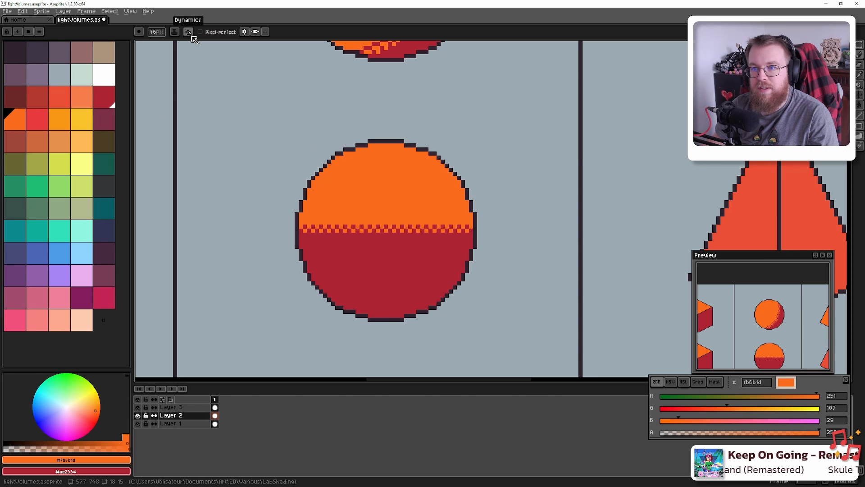
pyautogui.click(174, 32)
pyautogui.click(197, 73)
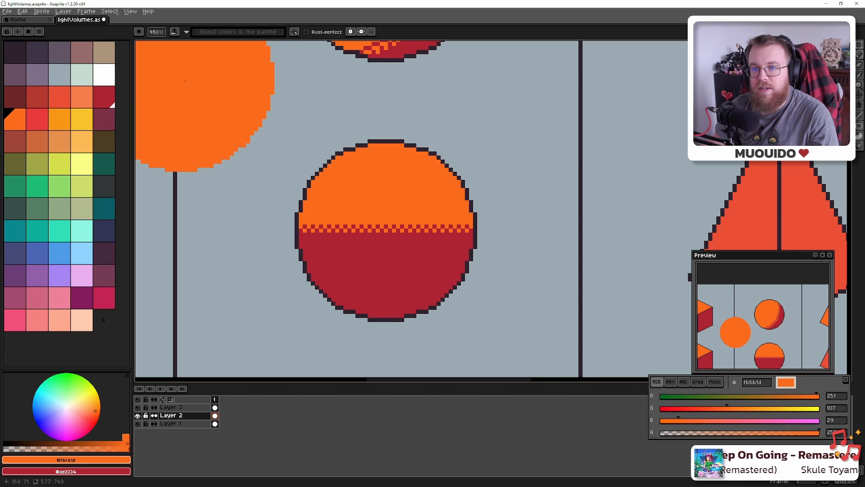
pyautogui.click(105, 104)
pyautogui.keyDown('shift'); pyautogui.click(15, 119); pyautogui.keyUp('shift')
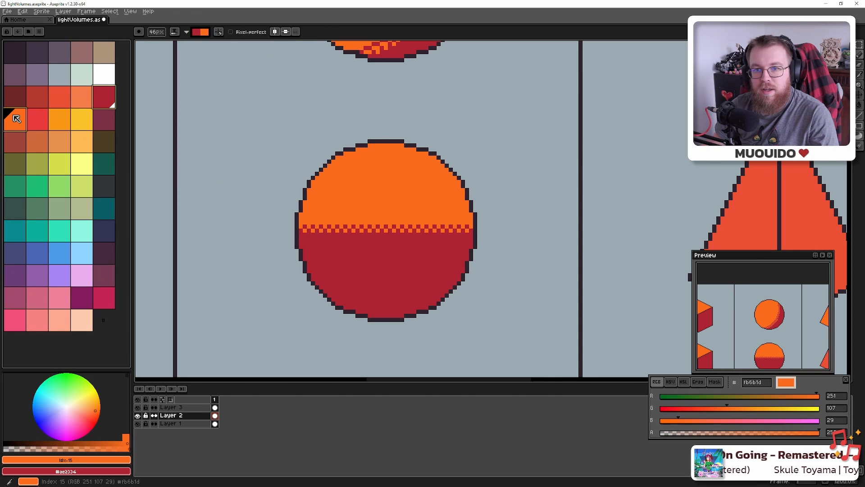
pyautogui.click(393, 181)
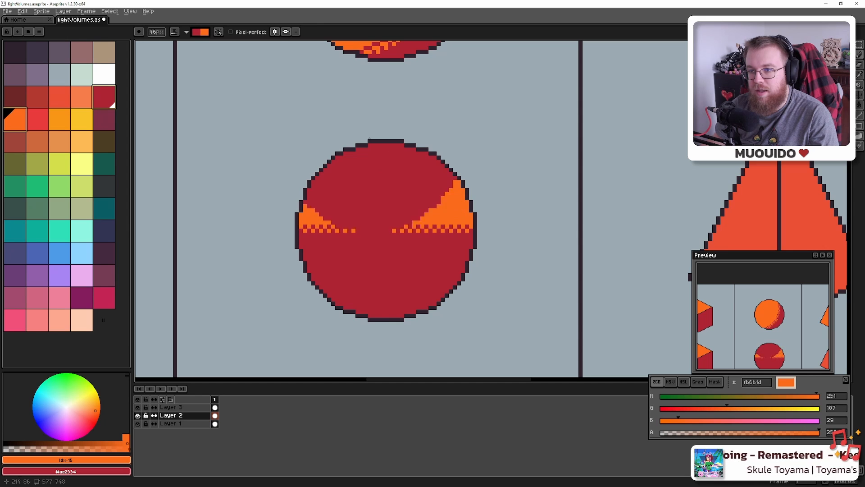
# Toggle Reverse Shade on the shading colour ramp
pyautogui.click(188, 32)
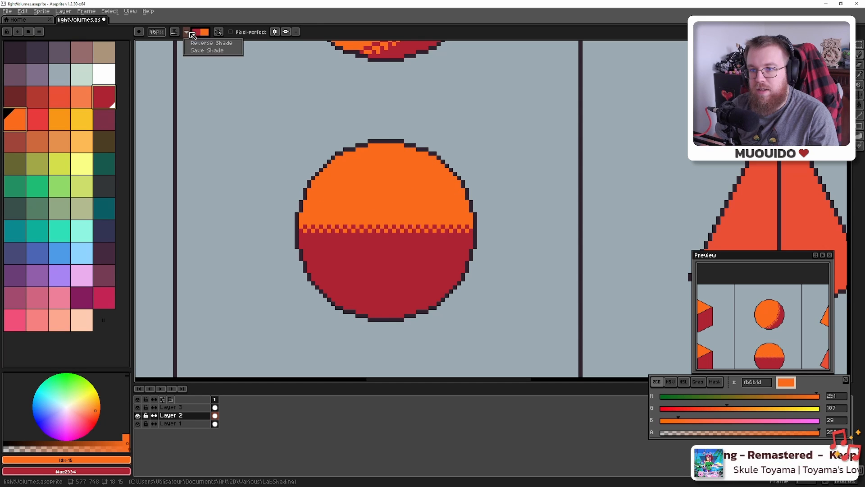
pyautogui.click(219, 44)
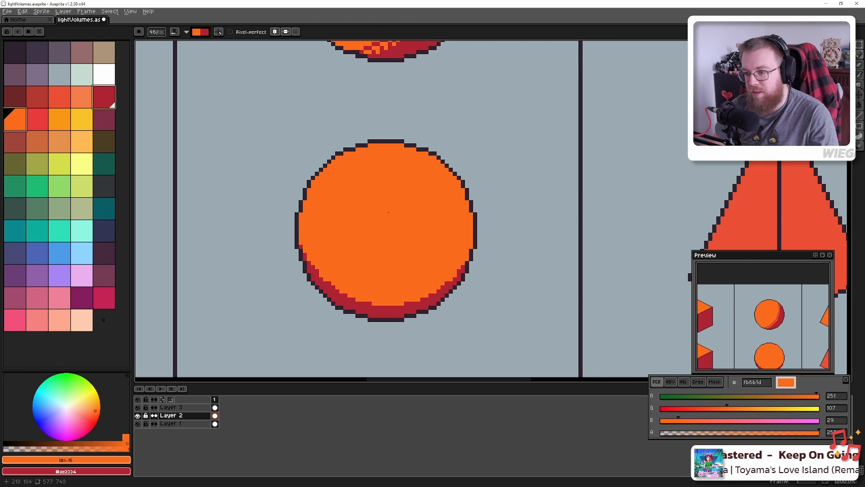
pyautogui.scroll(1, 387, 212)
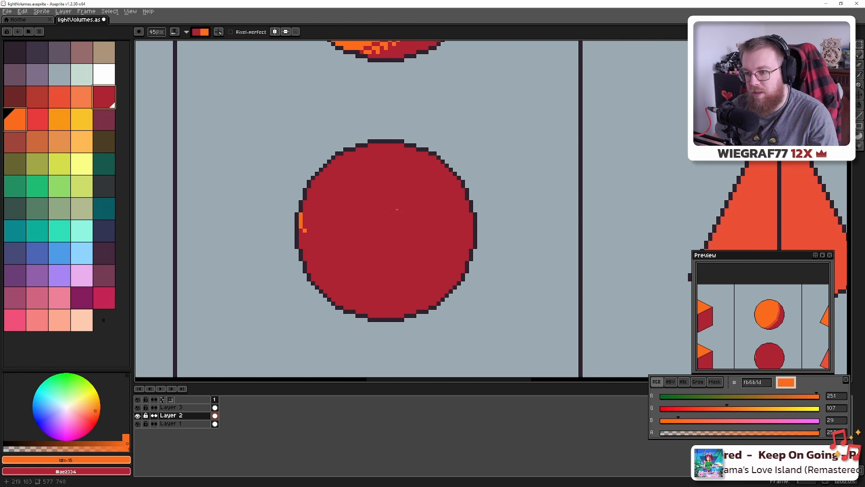
pyautogui.scroll(-1, 397, 209)
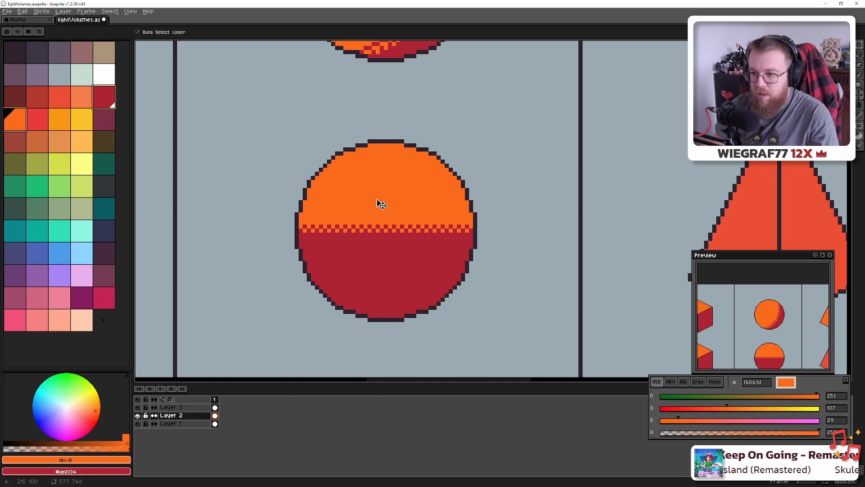
pyautogui.scroll(2, 378, 200)
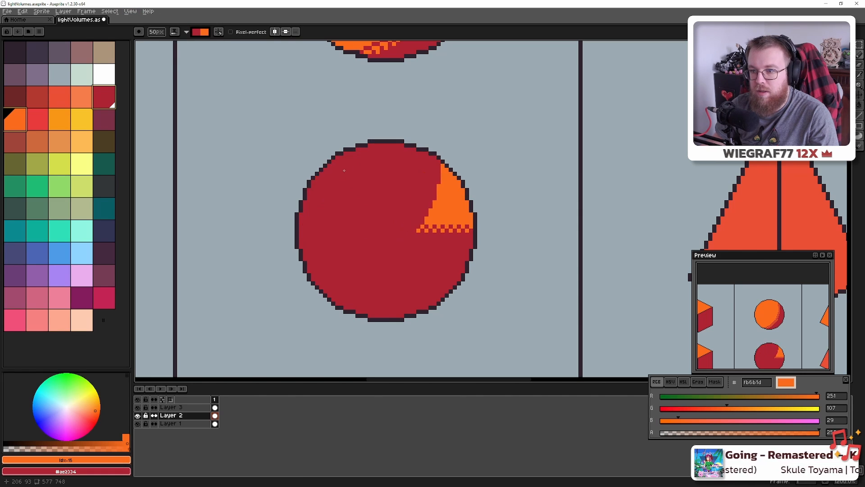
pyautogui.click(198, 33)
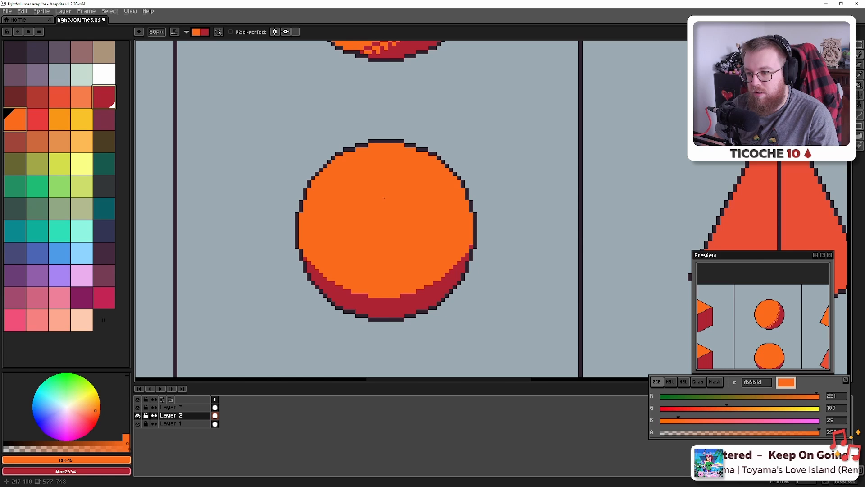
# Compare the sphere with the Blender render and undo the last orange shading
pyautogui.hotkey('alt', 'Tab')
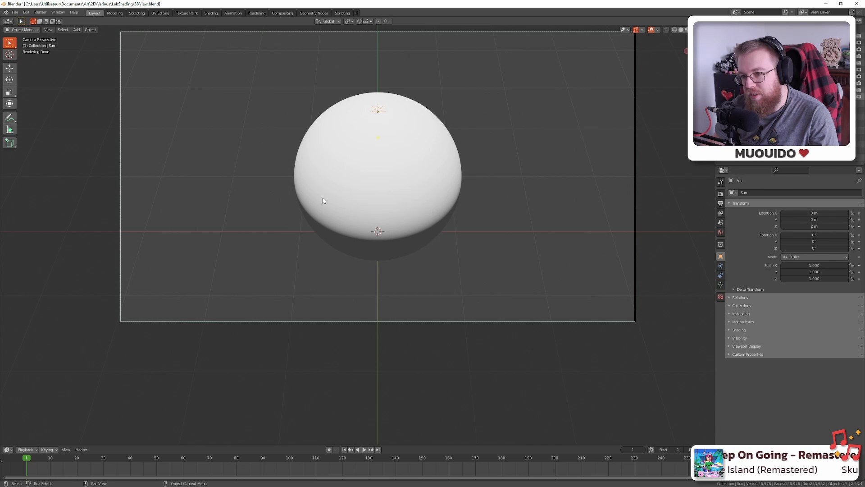
pyautogui.hotkey('alt', 'Tab')
pyautogui.hotkey('ctrl', 'z')
pyautogui.hotkey('ctrl', 'z')
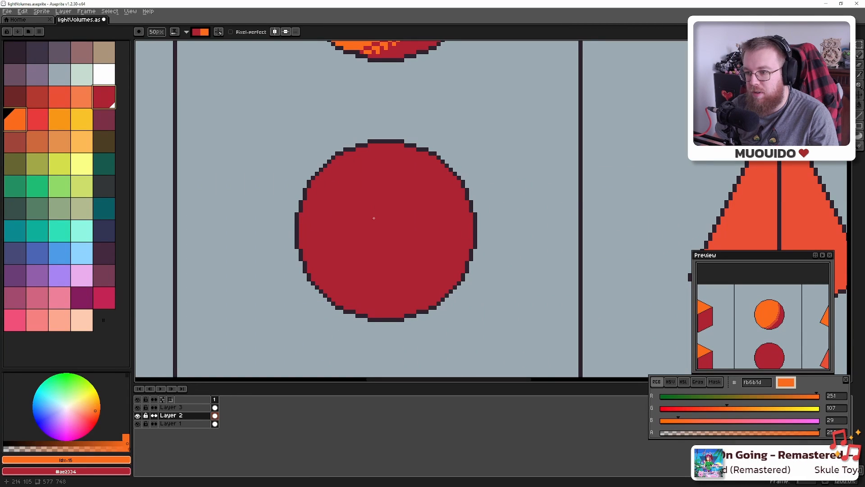
# Undo and redo through the sphere's earlier shading states to compare the half-orange version
pyautogui.hotkey('ctrl', 'z')
pyautogui.hotkey('ctrl', 'z')
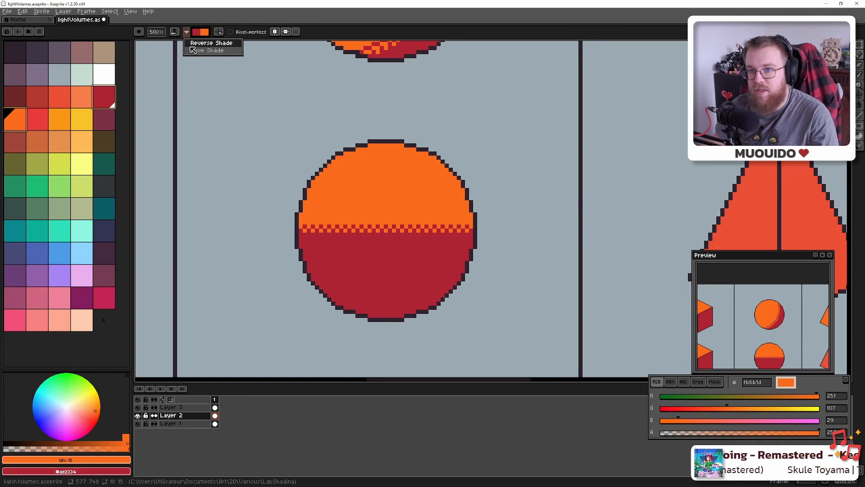
pyautogui.hotkey('ctrl', 'z')
pyautogui.hotkey('ctrl', 'z')
pyautogui.hotkey('ctrl', 'z')
pyautogui.hotkey('ctrl', 'z')
pyautogui.hotkey('ctrl', 'z')
pyautogui.hotkey('ctrl', 'z')
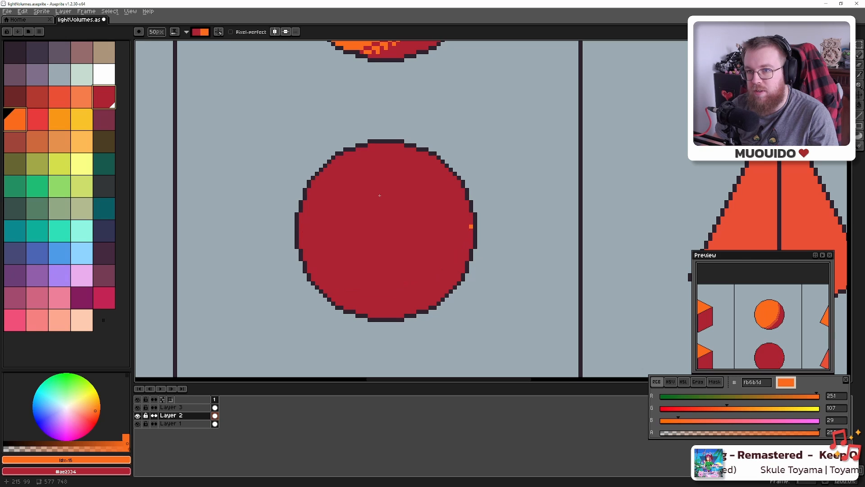
pyautogui.hotkey('ctrl', 'z')
pyautogui.hotkey('ctrl', 'y')
pyautogui.hotkey('ctrl', 'z')
pyautogui.hotkey('ctrl', 'y')
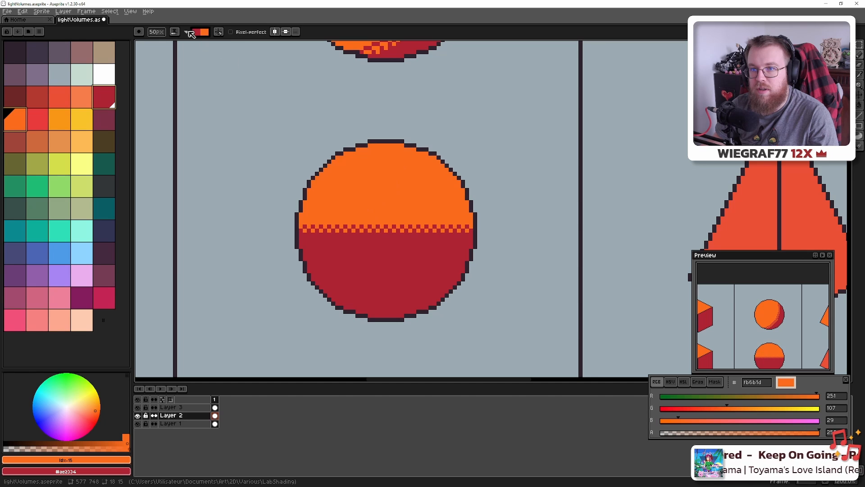
# Reverse the shade ramp again and paint the orange further down the sphere
pyautogui.click(187, 32)
pyautogui.click(203, 44)
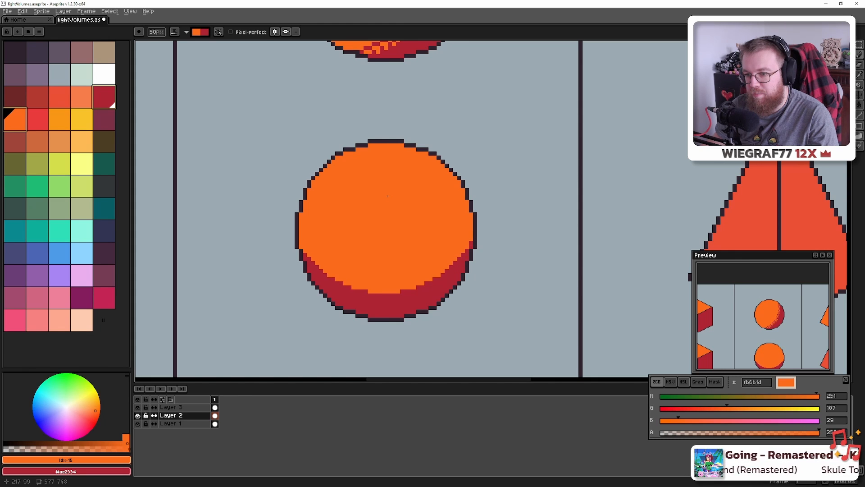
pyautogui.scroll(1, 388, 196)
pyautogui.scroll(-1, 388, 195)
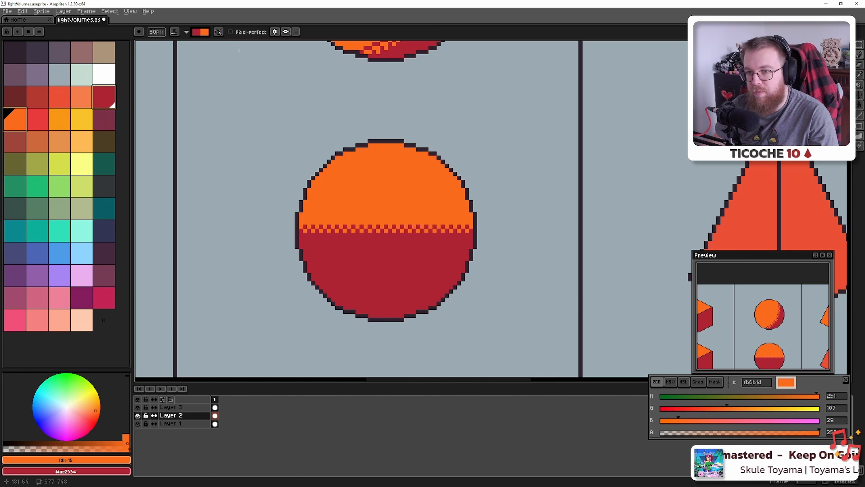
pyautogui.click(186, 32)
pyautogui.click(197, 43)
pyautogui.click(381, 194)
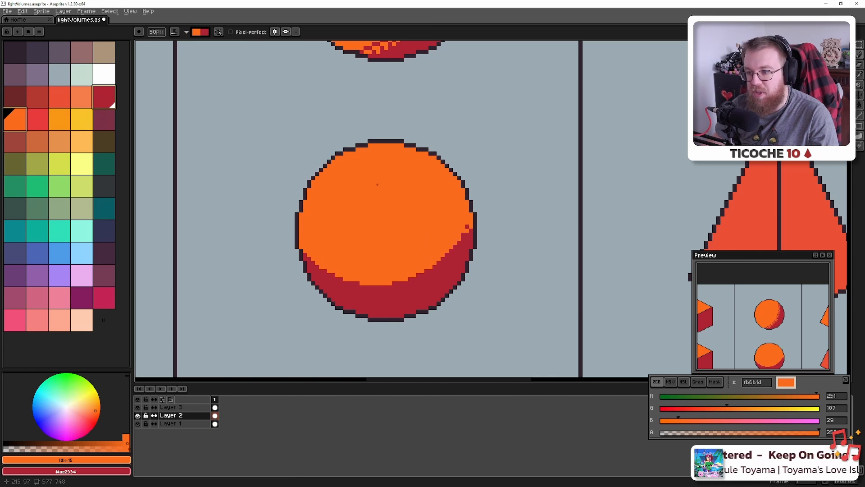
pyautogui.click(383, 196)
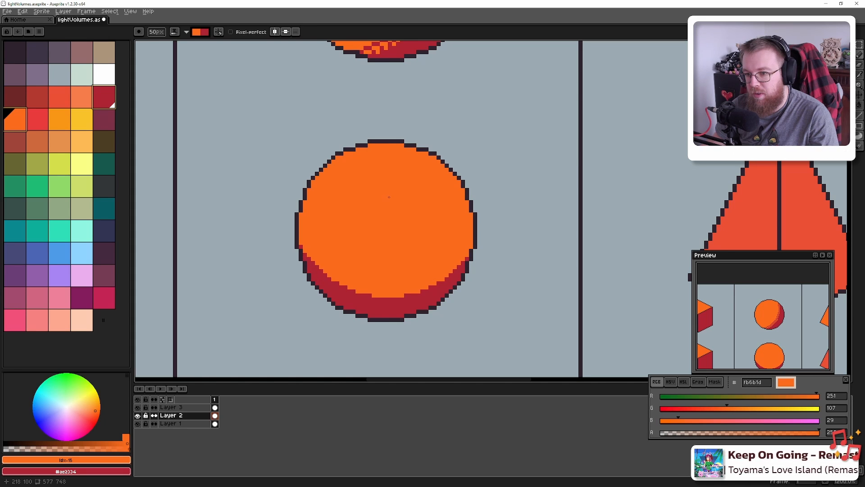
# Undo and redo strokes to settle on a thin red crescent along the sphere's bottom
pyautogui.hotkey('ctrl', 'z')
pyautogui.hotkey('ctrl', 'z')
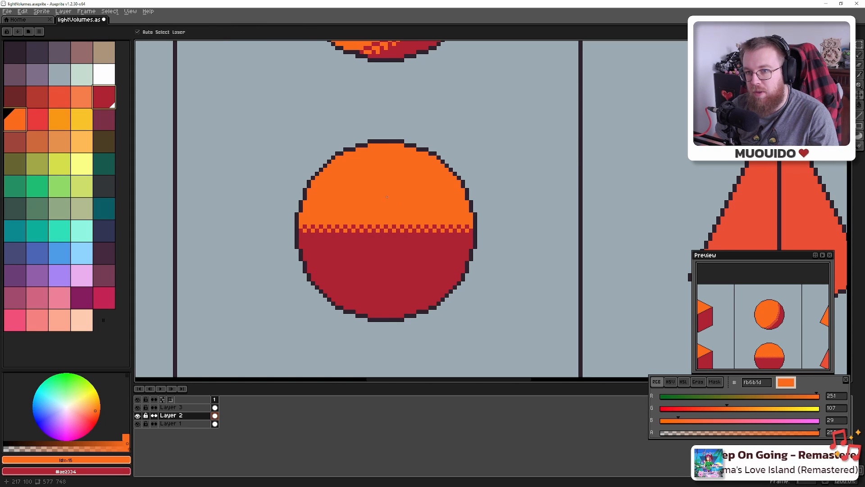
pyautogui.hotkey('ctrl', 'z')
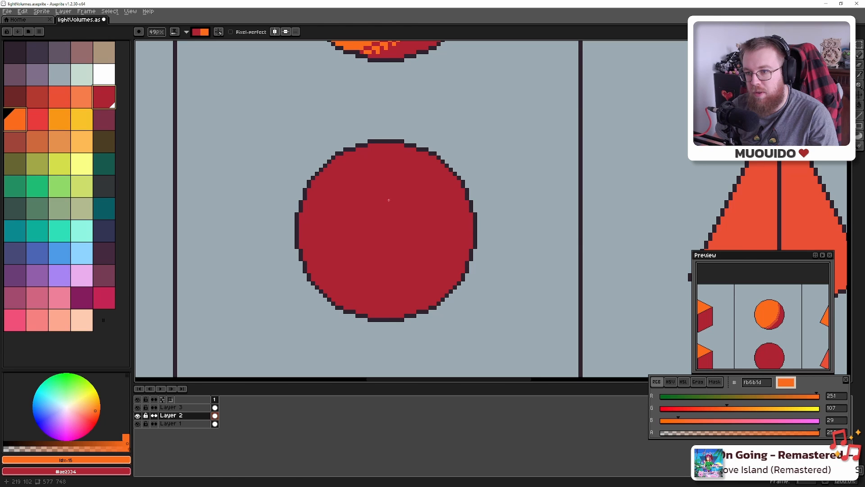
pyautogui.hotkey('ctrl', 'y')
pyautogui.hotkey('ctrl', 'y')
pyautogui.hotkey('ctrl', 'y')
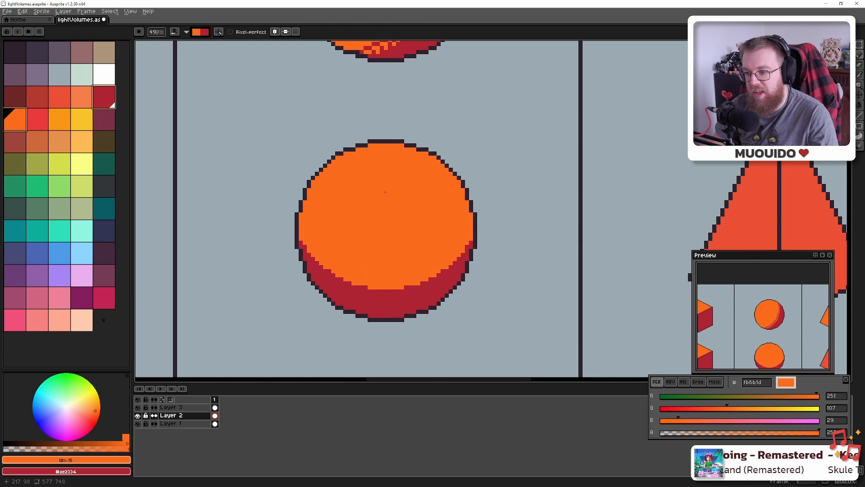
pyautogui.hotkey('ctrl', 'y')
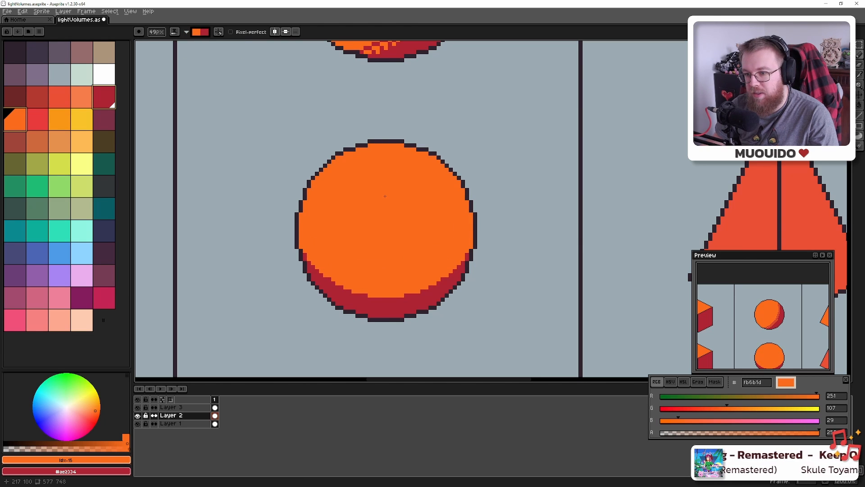
pyautogui.hotkey('ctrl', 'z')
pyautogui.hotkey('ctrl', 'z')
pyautogui.hotkey('ctrl', 'z')
pyautogui.hotkey('ctrl', 'z')
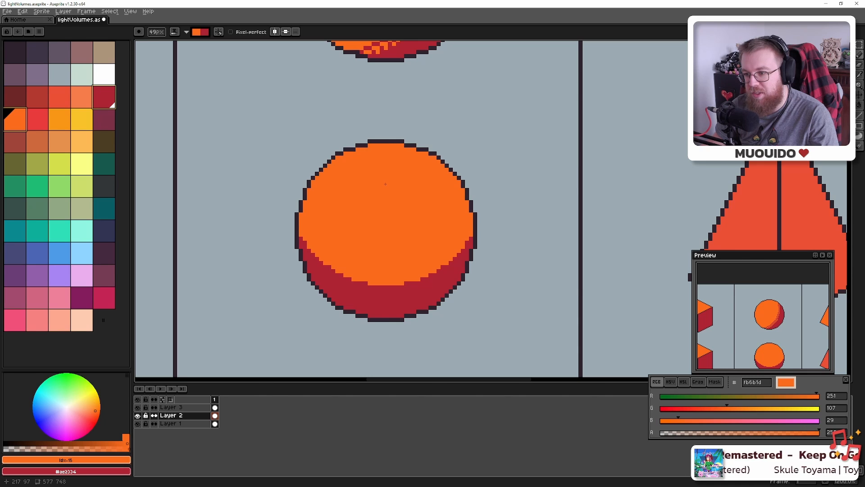
pyautogui.hotkey('ctrl', 'z')
pyautogui.hotkey('ctrl', 'y')
pyautogui.hotkey('ctrl', 'y')
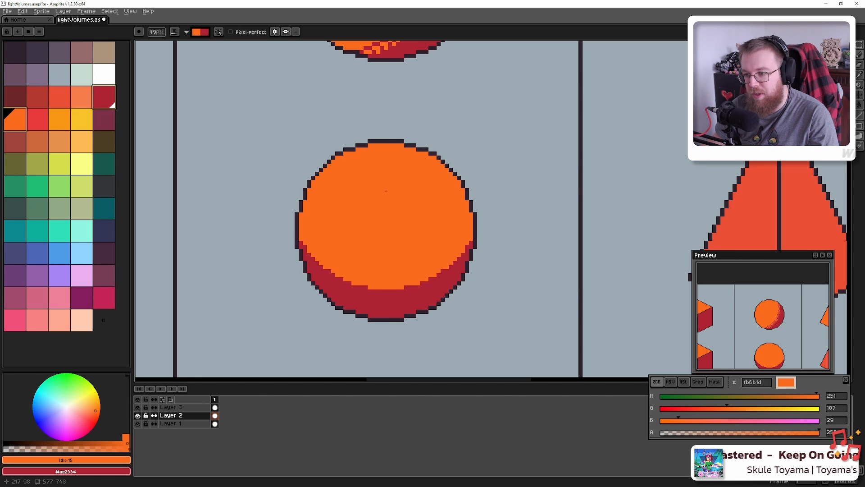
pyautogui.click(385, 195)
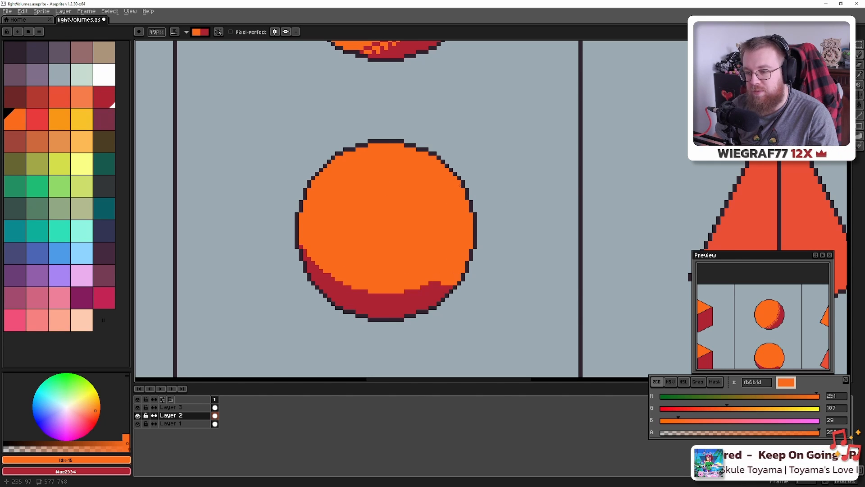
pyautogui.hotkey('ctrl', 'z')
pyautogui.hotkey('ctrl', 'z')
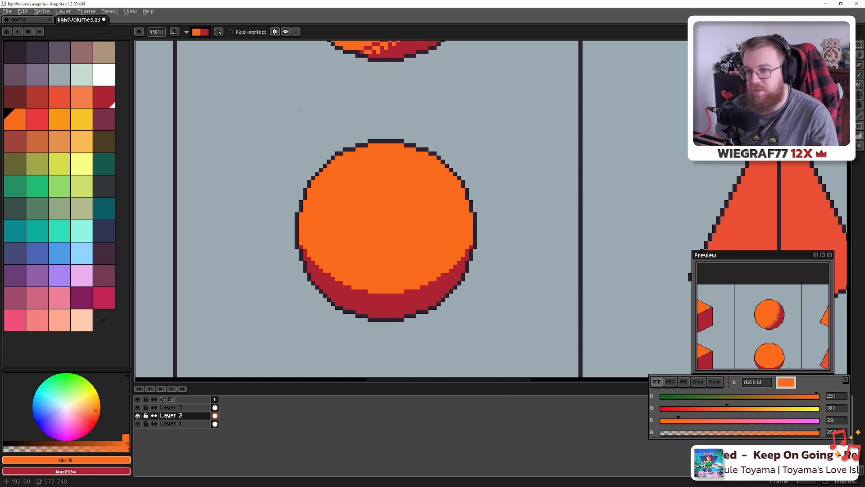
# Switch the ink mode back to Simple Ink for plain painting
pyautogui.click(180, 33)
pyautogui.click(189, 42)
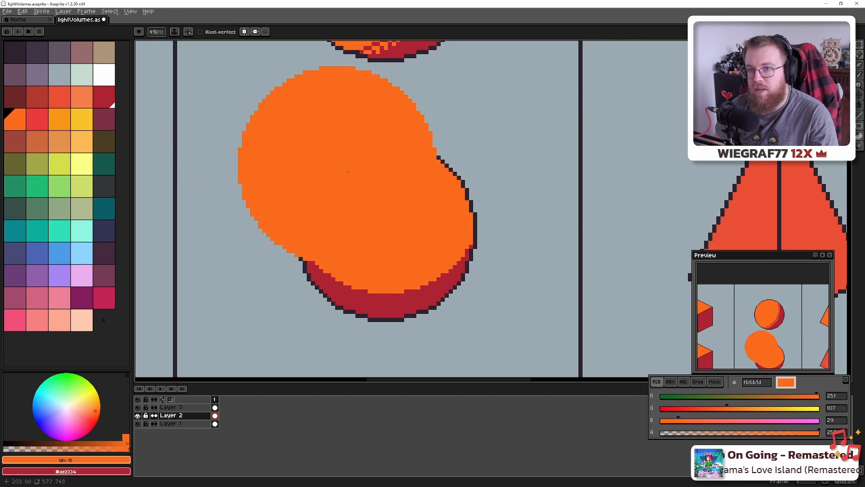
pyautogui.scroll(7, 390, 210)
pyautogui.scroll(-20, 390, 208)
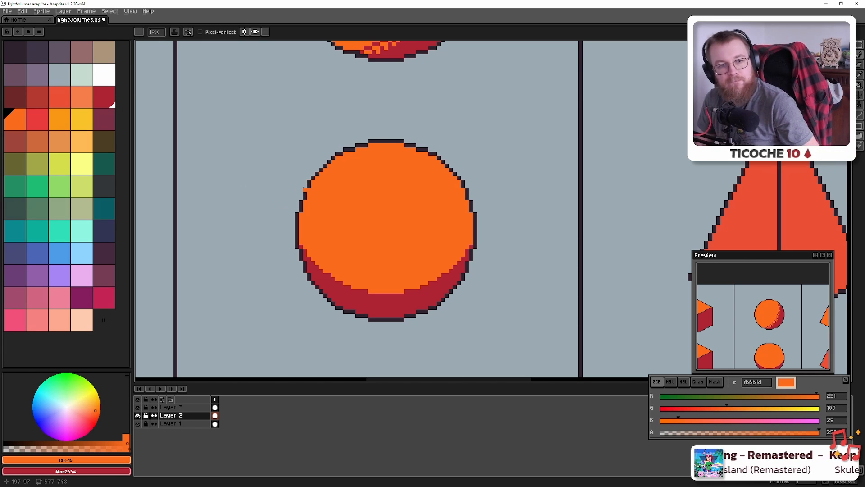
# Save the pixel-art file
pyautogui.hotkey('ctrl', 's')
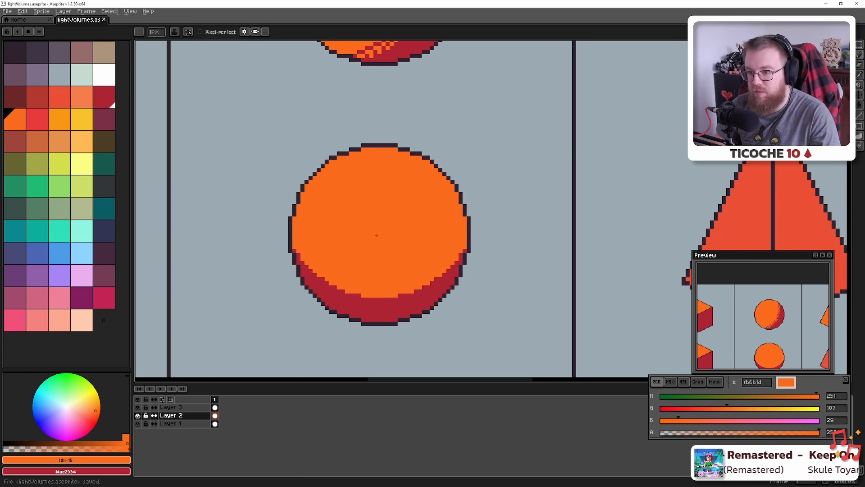
pyautogui.scroll(-6, 377, 236)
pyautogui.scroll(3, 376, 236)
pyautogui.scroll(-1, 376, 236)
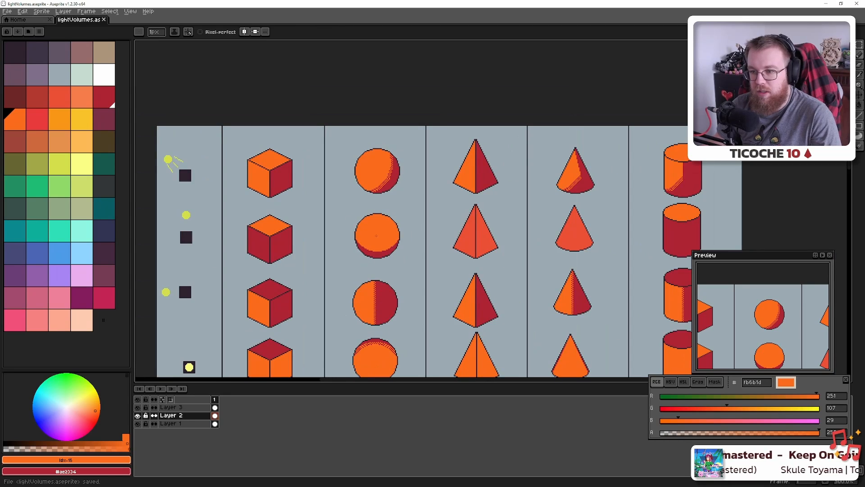
pyautogui.scroll(3, 344, 259)
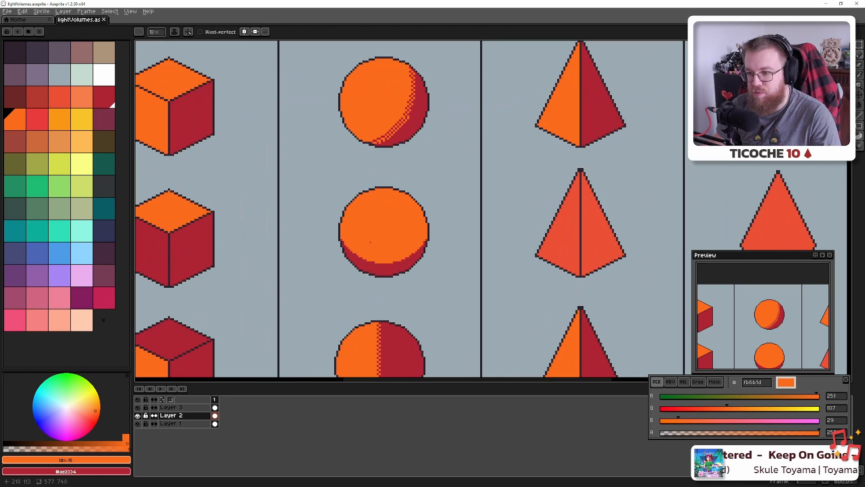
pyautogui.scroll(-2, 378, 254)
pyautogui.scroll(2, 379, 254)
# Dot orange pixels diagonally into the red crescent along the sphere's lower-left edge
pyautogui.moveTo(379, 254); pyautogui.dragTo(338, 230)
pyautogui.moveTo(272, 187); pyautogui.dragTo(368, 241)
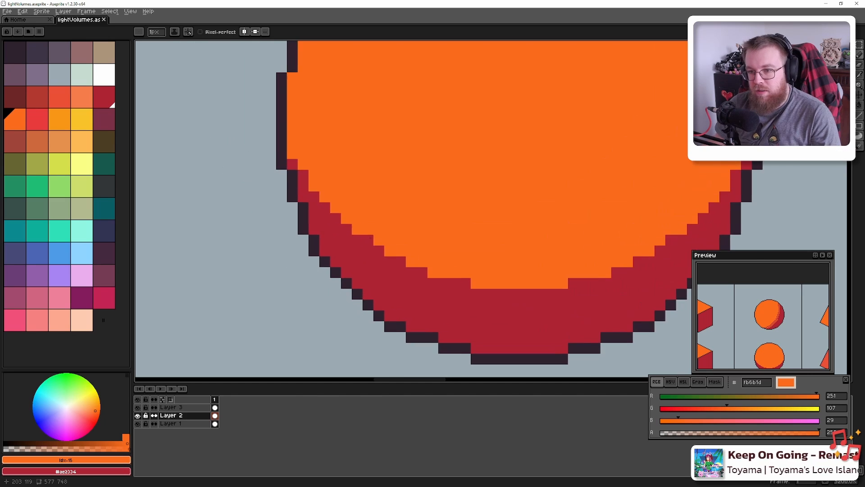
pyautogui.click(303, 197)
pyautogui.click(314, 208)
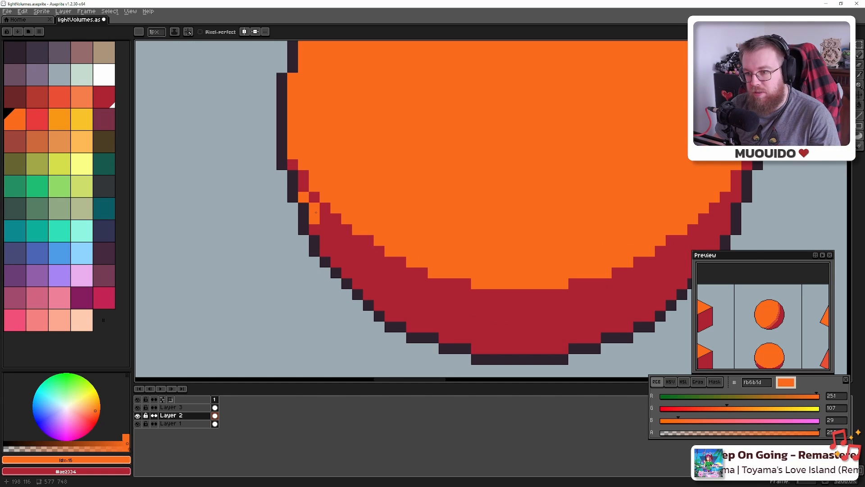
pyautogui.click(325, 218)
pyautogui.click(336, 229)
pyautogui.click(350, 241)
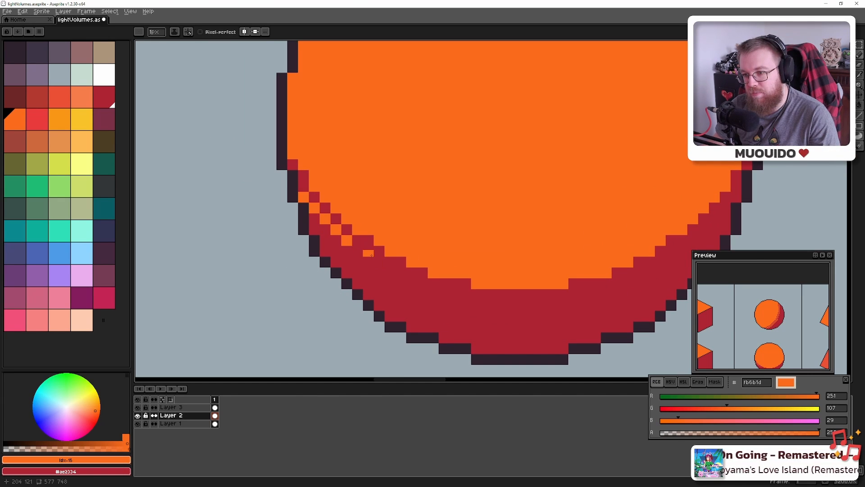
pyautogui.click(379, 262)
pyautogui.click(401, 273)
pyautogui.click(423, 283)
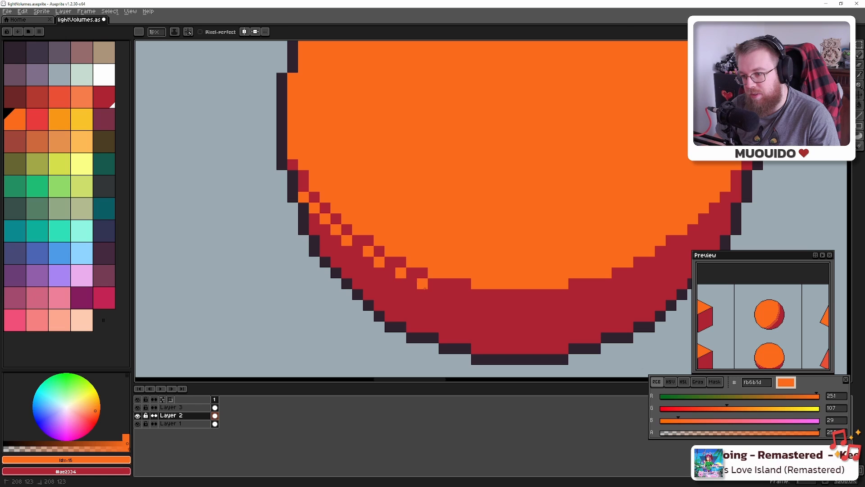
pyautogui.click(468, 294)
# Add orange dither pixels along the shadow's bottom row and up its right edge
pyautogui.moveTo(565, 270); pyautogui.dragTo(443, 261)
pyautogui.click(453, 286)
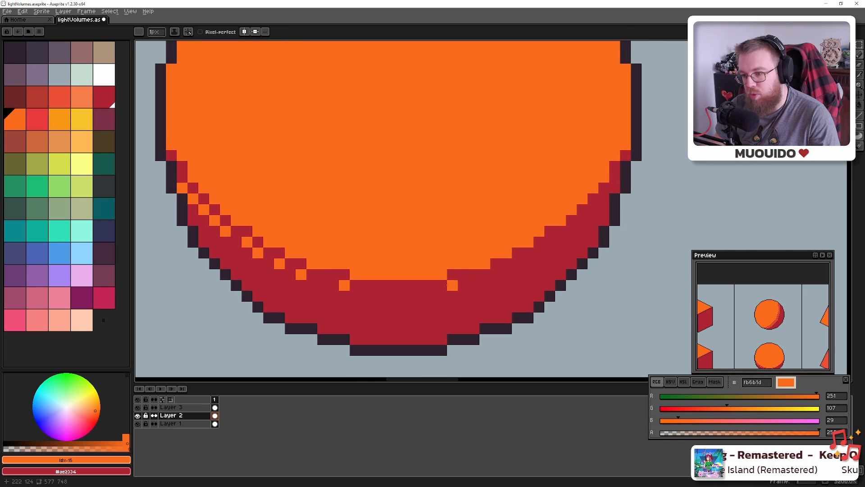
pyautogui.click(431, 285)
pyautogui.click(409, 286)
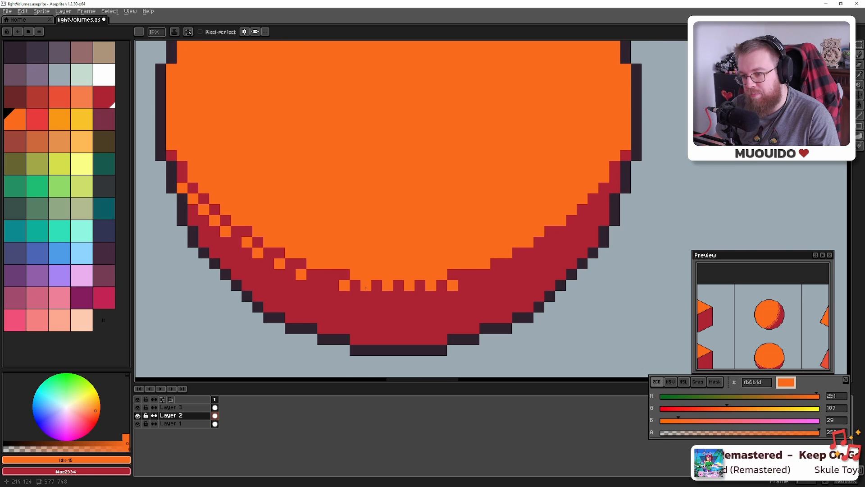
pyautogui.click(495, 275)
pyautogui.click(517, 264)
pyautogui.click(539, 253)
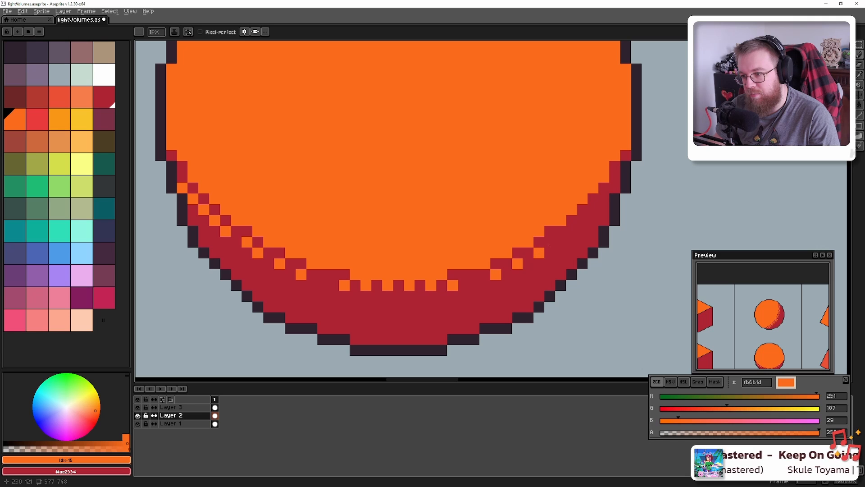
pyautogui.click(550, 242)
pyautogui.click(573, 230)
pyautogui.click(583, 221)
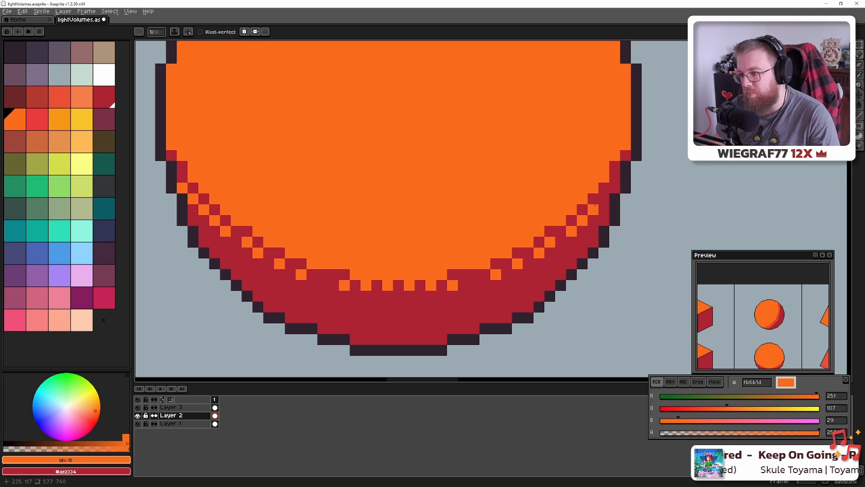
pyautogui.click(604, 199)
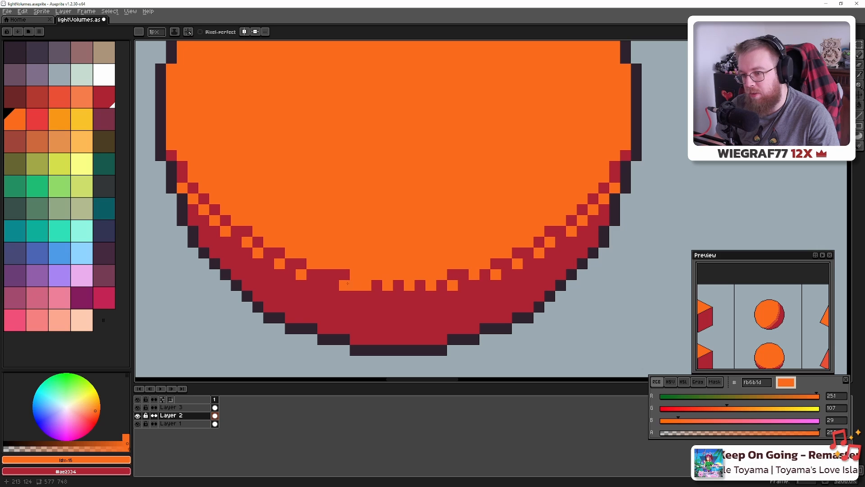
# Eyedrop the red ae2334 and pencil checkered red pixels down the sphere's lower-left edge
pyautogui.moveTo(286, 200); pyautogui.dragTo(365, 272)
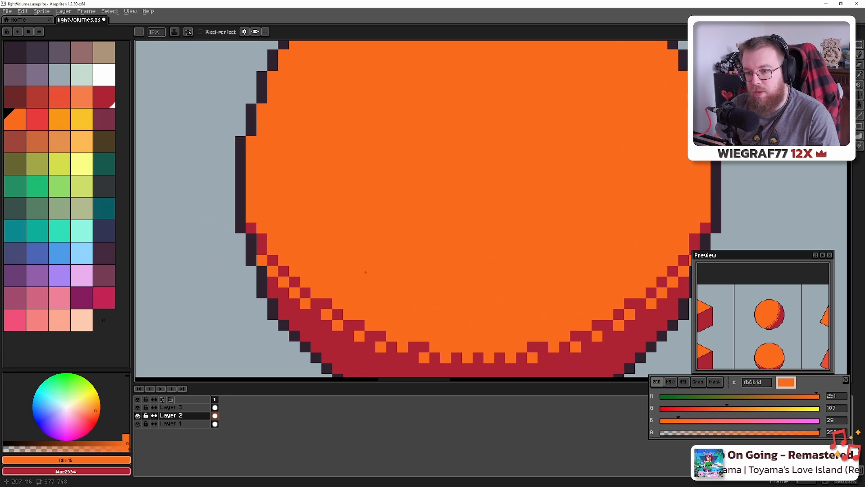
pyautogui.keyDown('alt'); pyautogui.click(290, 298); pyautogui.keyUp('alt')
pyautogui.click(258, 215)
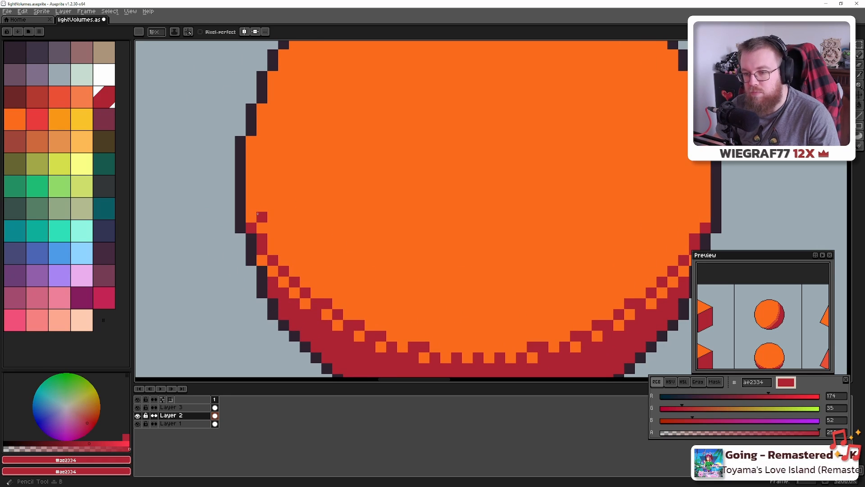
pyautogui.click(250, 207)
pyautogui.click(270, 227)
pyautogui.click(283, 249)
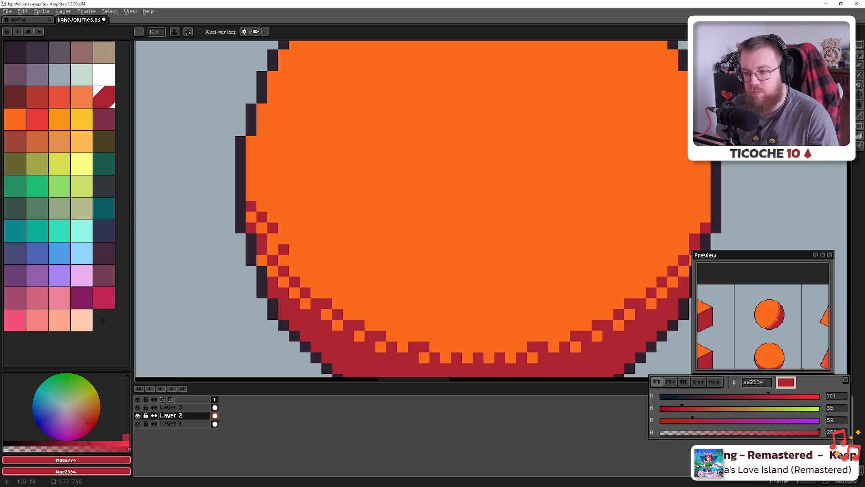
pyautogui.click(294, 260)
pyautogui.click(306, 271)
pyautogui.click(316, 281)
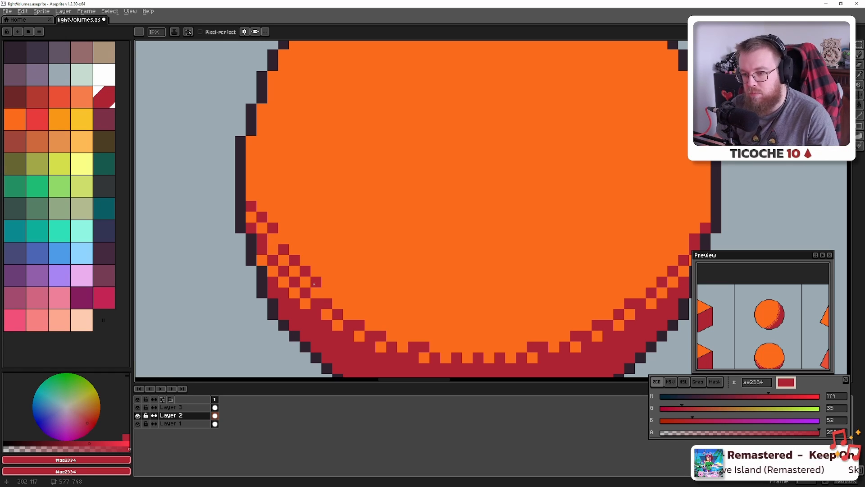
pyautogui.click(337, 293)
pyautogui.click(370, 314)
pyautogui.click(392, 325)
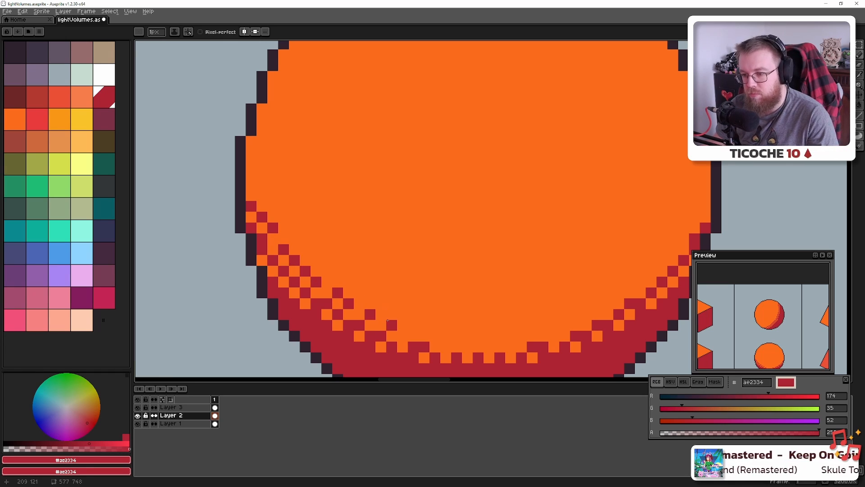
pyautogui.click(398, 333)
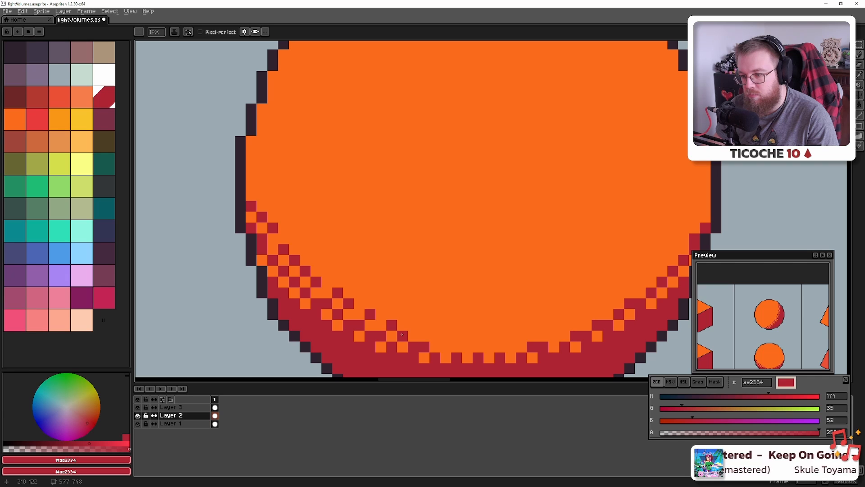
# Continue the red checker pattern along the bottom edge and up the lower-right edge
pyautogui.click(427, 332)
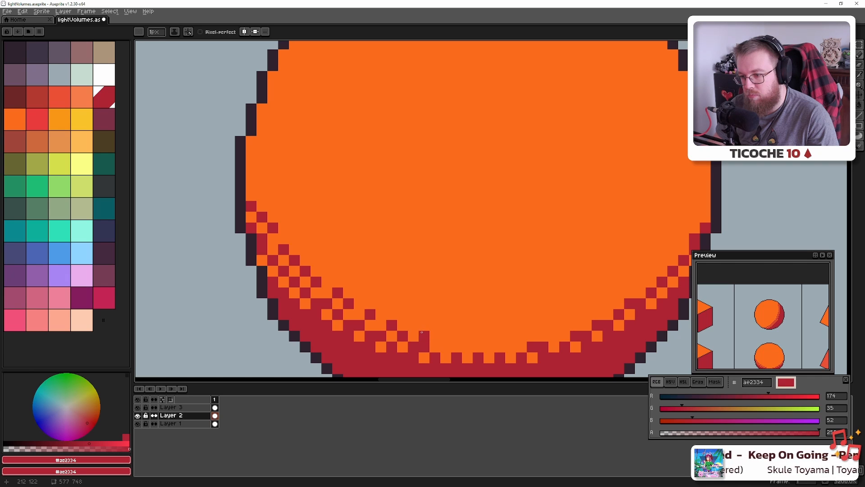
pyautogui.click(412, 334)
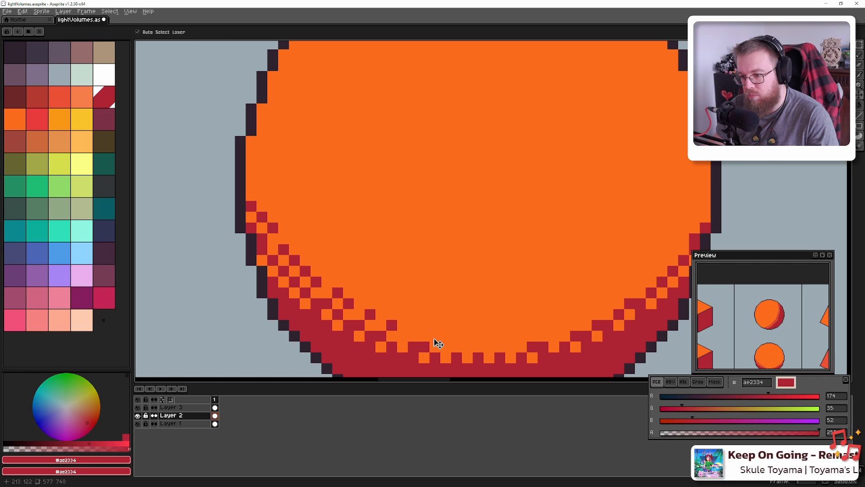
pyautogui.click(434, 337)
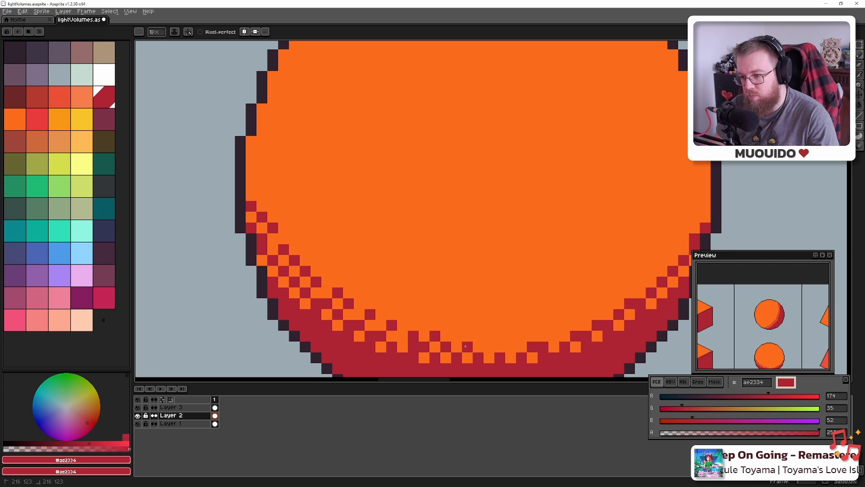
pyautogui.click(489, 346)
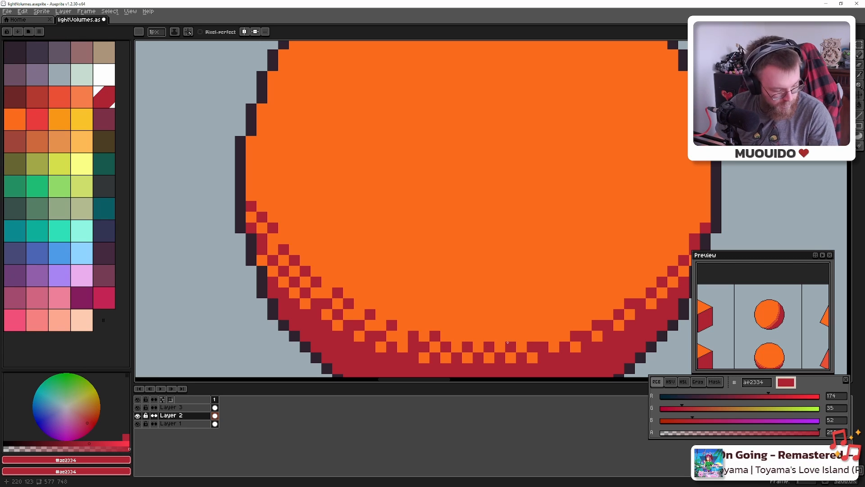
pyautogui.click(522, 336)
pyautogui.click(543, 336)
pyautogui.click(565, 325)
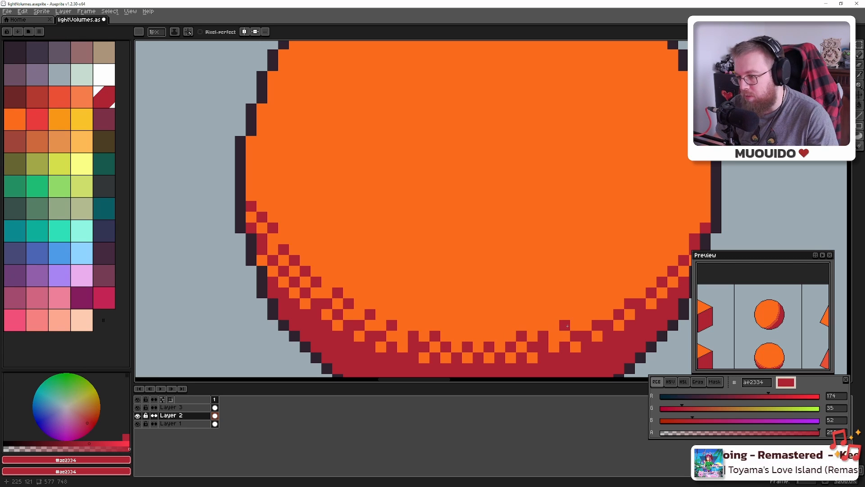
pyautogui.click(586, 314)
pyautogui.moveTo(641, 296); pyautogui.dragTo(477, 311)
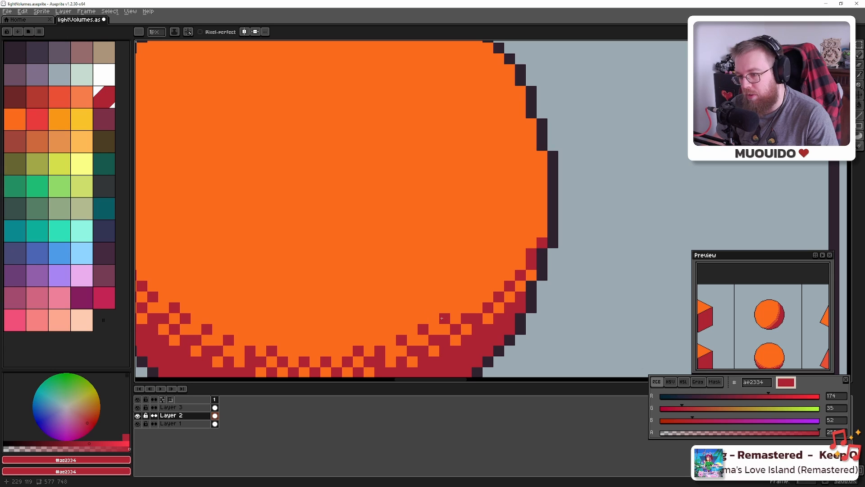
pyautogui.click(477, 296)
pyautogui.click(486, 287)
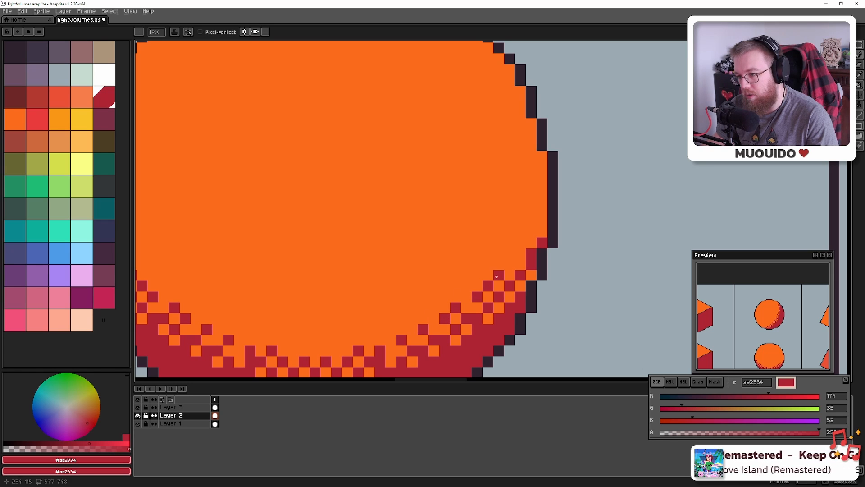
pyautogui.click(510, 264)
pyautogui.click(520, 242)
pyautogui.click(532, 230)
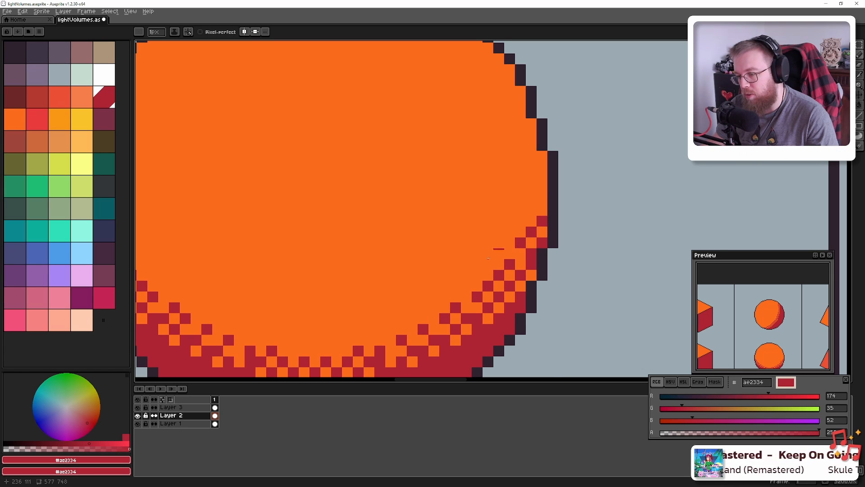
pyautogui.scroll(-8, 488, 258)
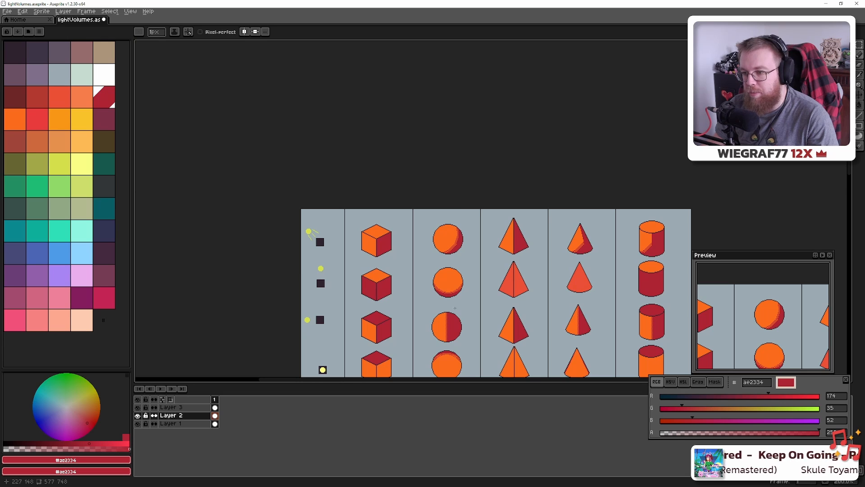
# Pan and zoom over the outlined shapes row, then switch to the Blender sphere scene
pyautogui.moveTo(455, 307); pyautogui.dragTo(441, 233)
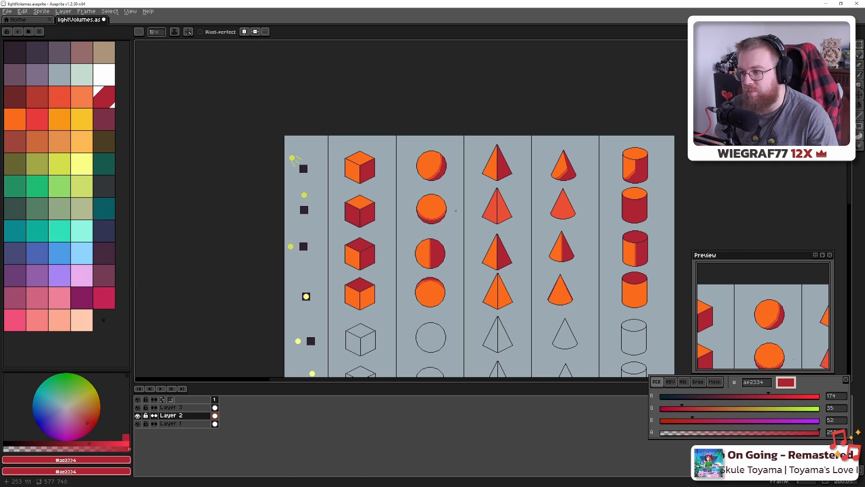
pyautogui.scroll(2, 456, 211)
pyautogui.scroll(-3, 451, 221)
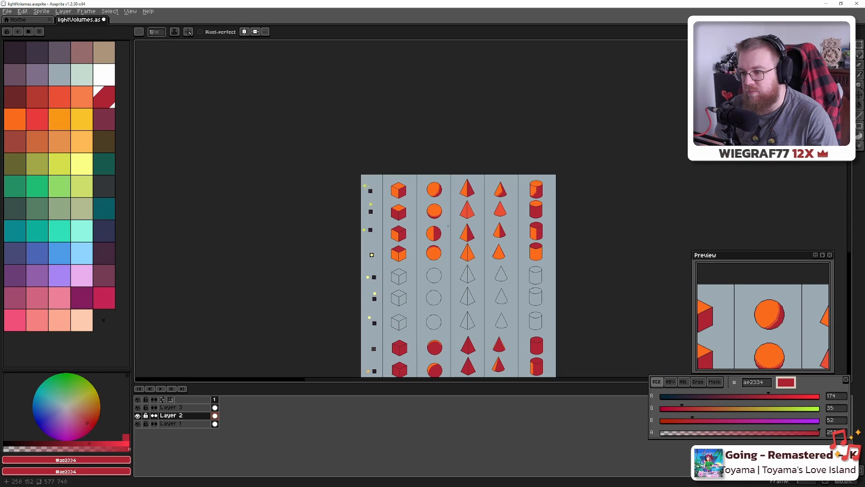
pyautogui.scroll(5, 448, 226)
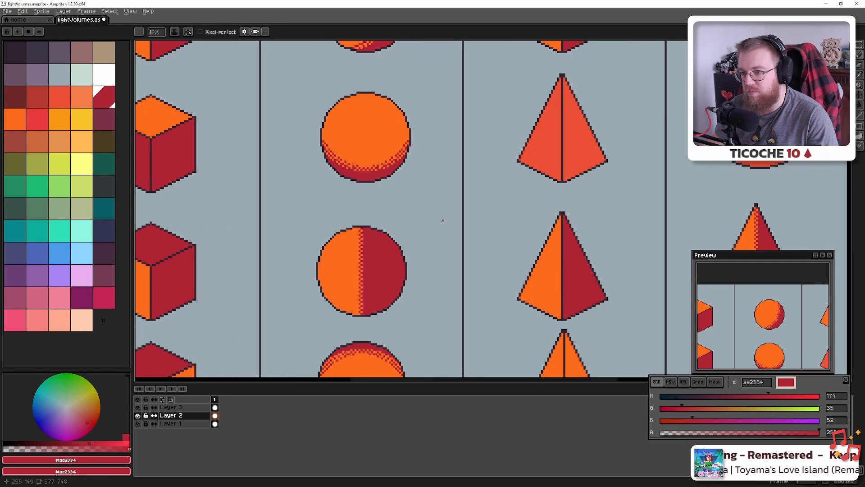
pyautogui.scroll(-3, 440, 220)
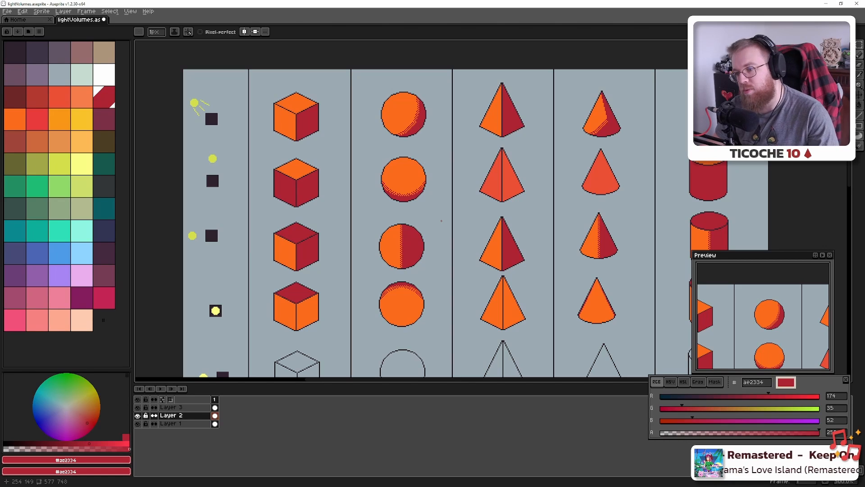
pyautogui.scroll(-2, 441, 221)
pyautogui.scroll(3, 440, 221)
pyautogui.hotkey('alt', 'Tab')
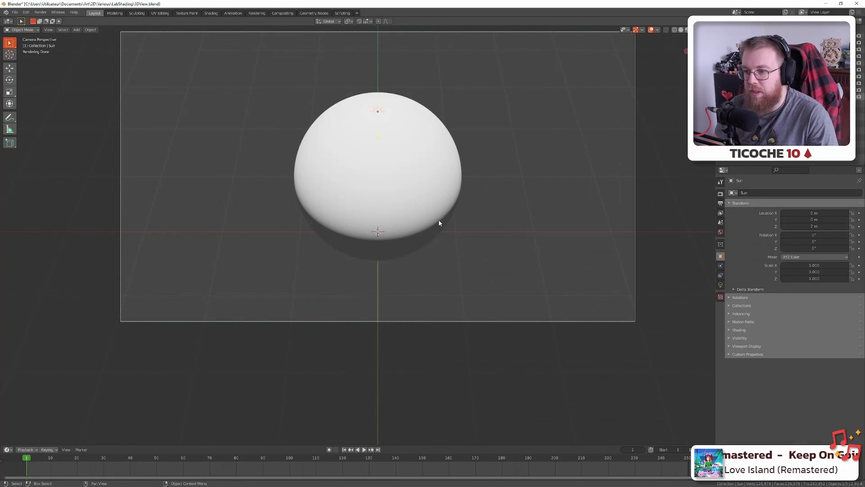
# Raise the sun to 4 m and check the sphere through the camera and front view
pyautogui.press('KP_1')
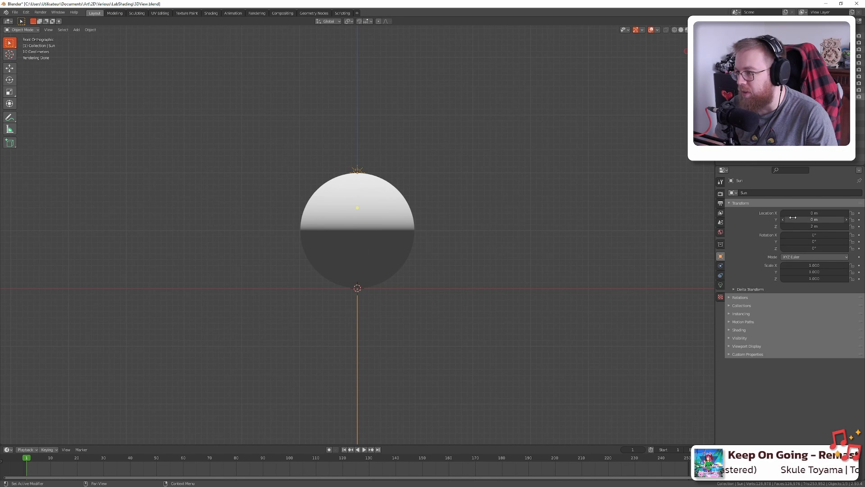
pyautogui.click(816, 226)
pyautogui.write('4')
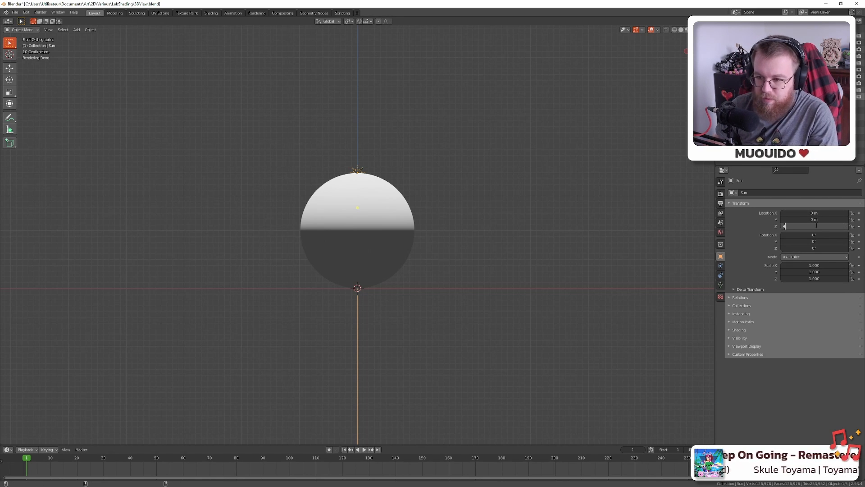
pyautogui.press('Return')
pyautogui.moveTo(540, 165); pyautogui.dragTo(550, 234)
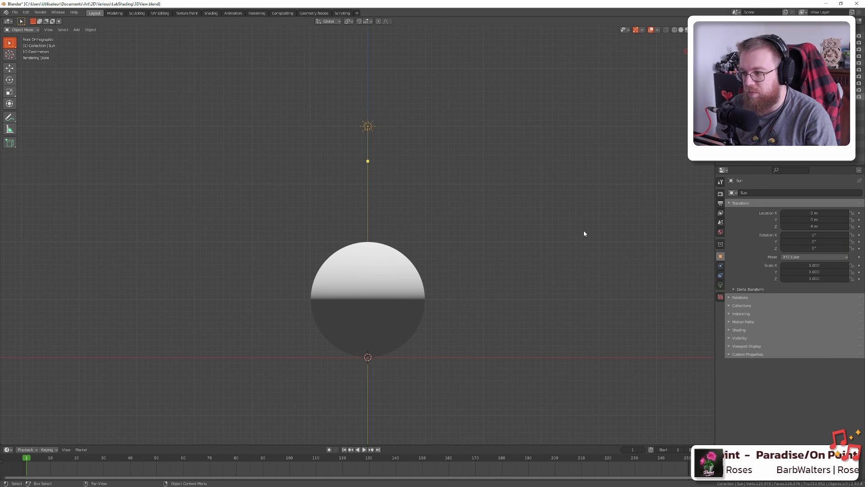
pyautogui.press('KP_0')
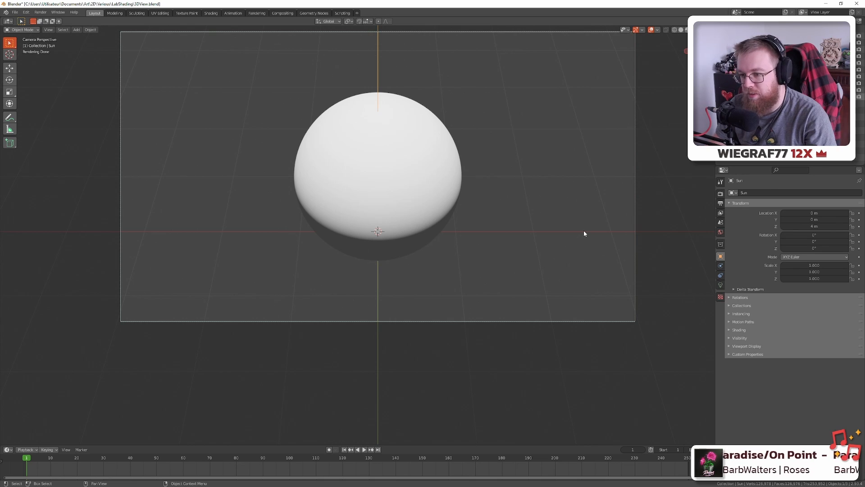
pyautogui.press('KP_1')
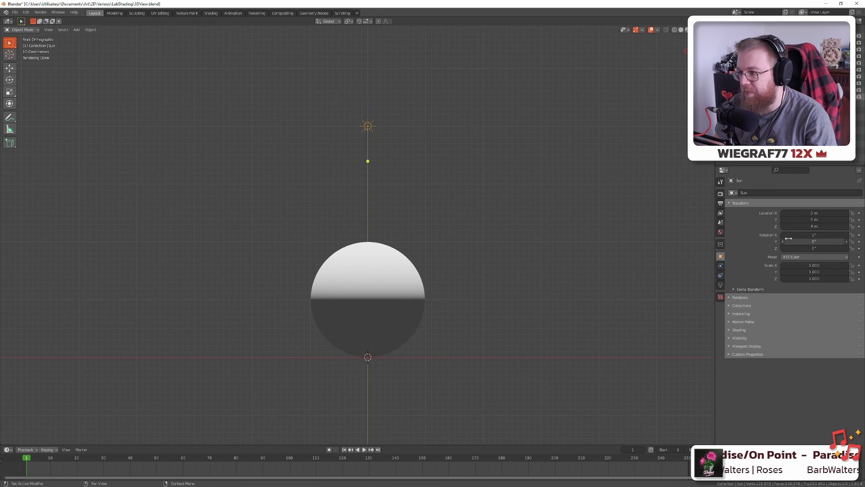
# Tilt the sun to -45° on Y, then return to the Aseprite shape chart
pyautogui.moveTo(804, 235)
pyautogui.mouseDown()
pyautogui.moveTo(835, 235)
pyautogui.moveTo(810, 242)
pyautogui.mouseUp()
pyautogui.hotkey('ctrl', 'z')
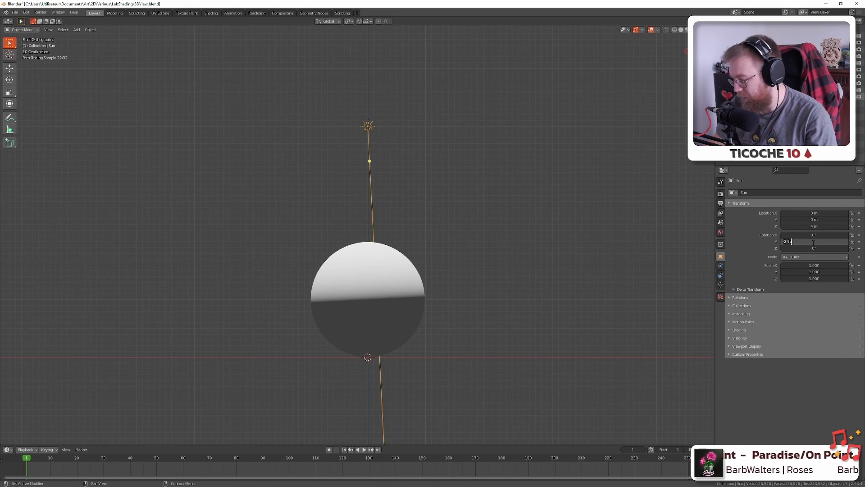
pyautogui.press('Return')
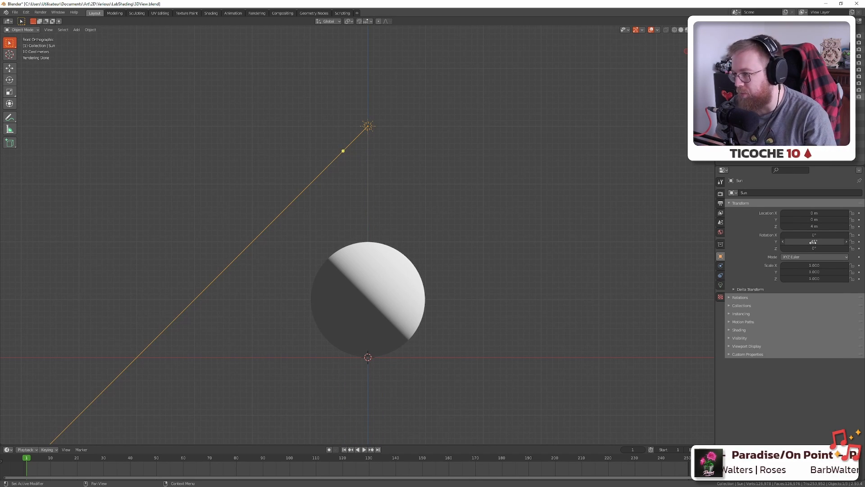
pyautogui.press('Return')
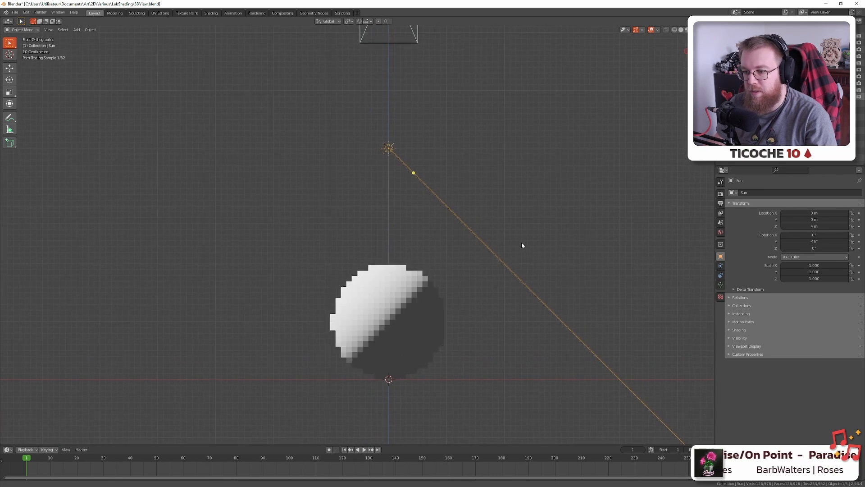
pyautogui.hotkey('alt', 'Tab')
pyautogui.moveTo(366, 250); pyautogui.dragTo(440, 225)
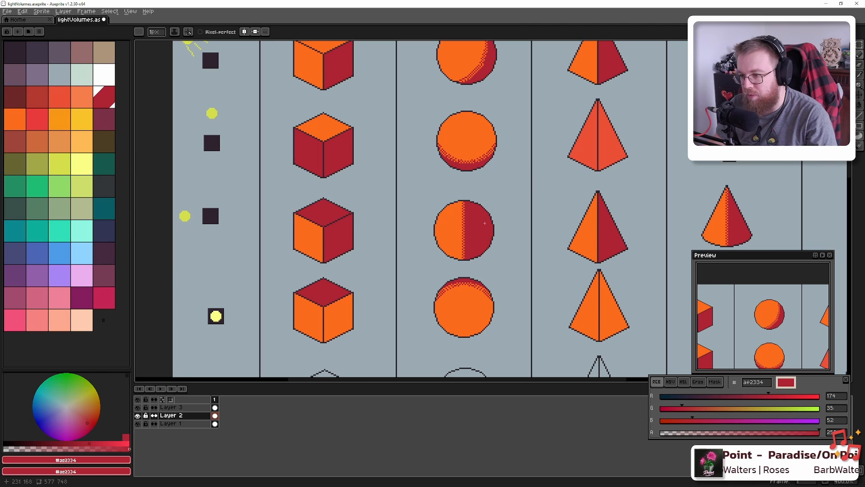
# Pan the canvas up to look over the shaded spheres
pyautogui.moveTo(446, 159); pyautogui.dragTo(424, 201)
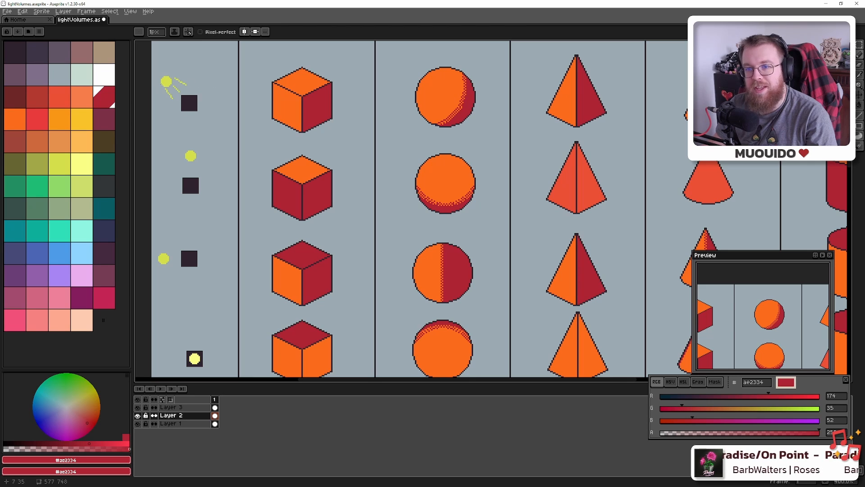
# Set the sun's Y rotation to -90°, compare with the chart, and view the sphere through the camera
pyautogui.hotkey('alt', 'Tab')
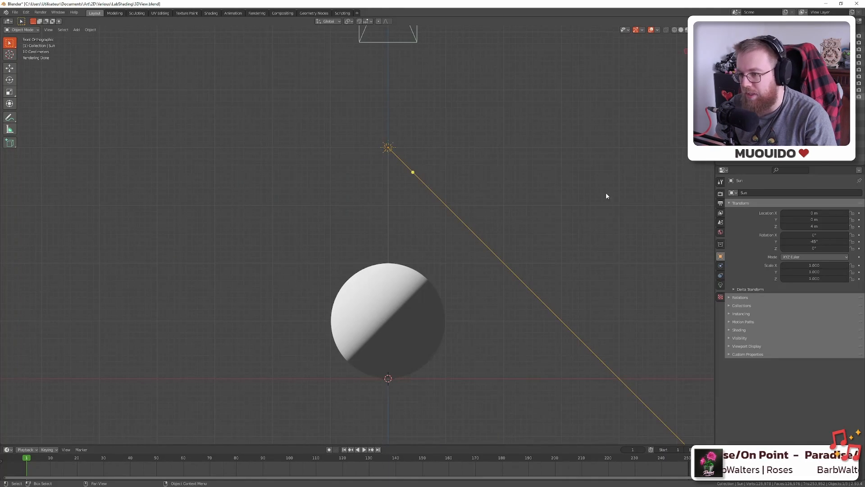
pyautogui.click(817, 242)
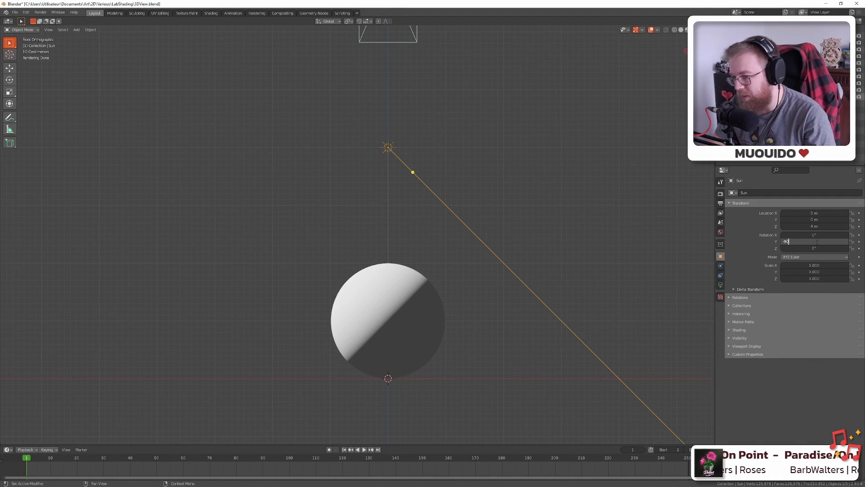
pyautogui.write('-90')
pyautogui.press('Return')
pyautogui.hotkey('alt', 'Tab')
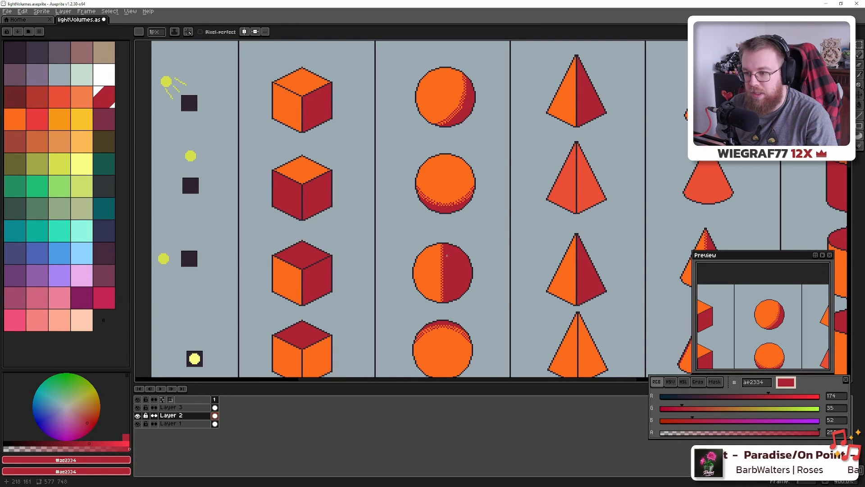
pyautogui.hotkey('alt', 'Tab')
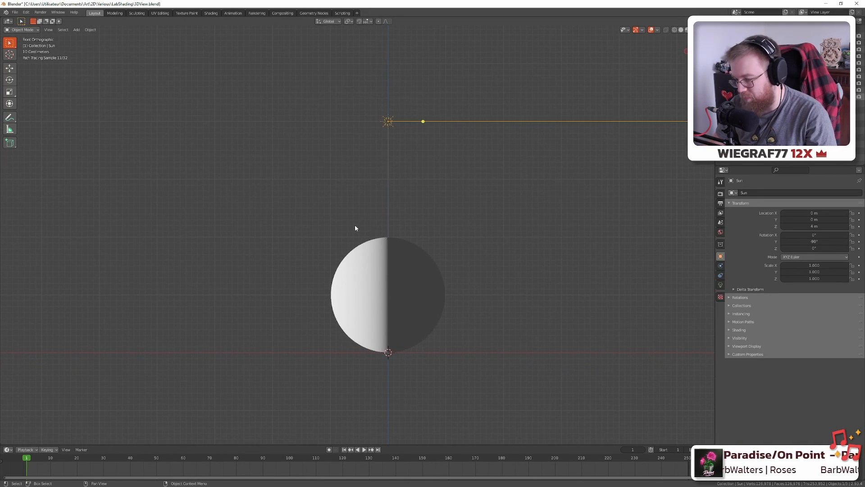
pyautogui.press('KP_0')
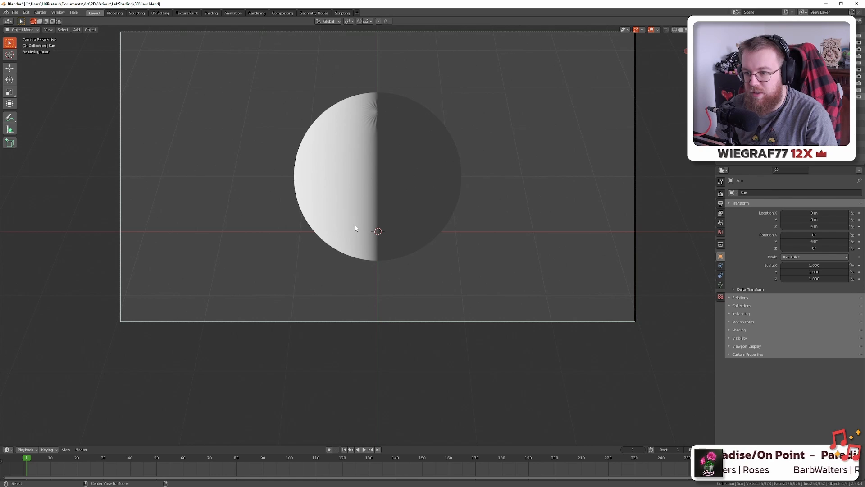
pyautogui.hotkey('alt', 'Tab')
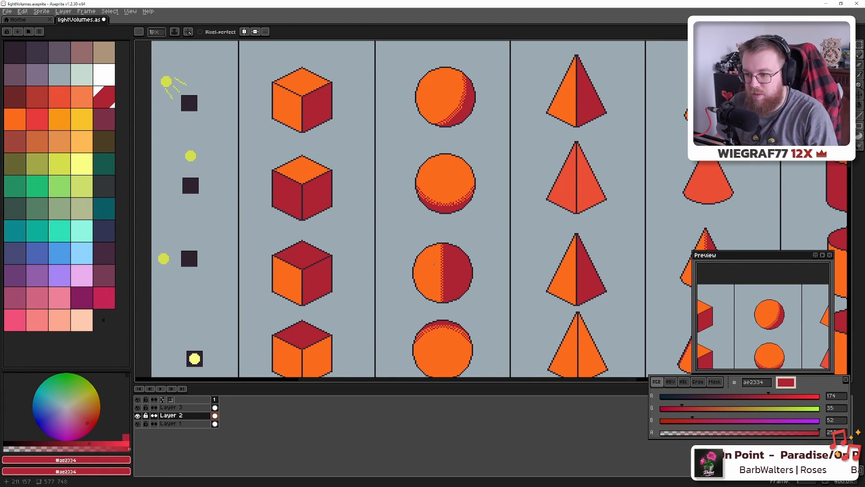
# Zoom around the shaded shapes, then switch to the eyedropper for sampling a colour
pyautogui.scroll(-3, 481, 275)
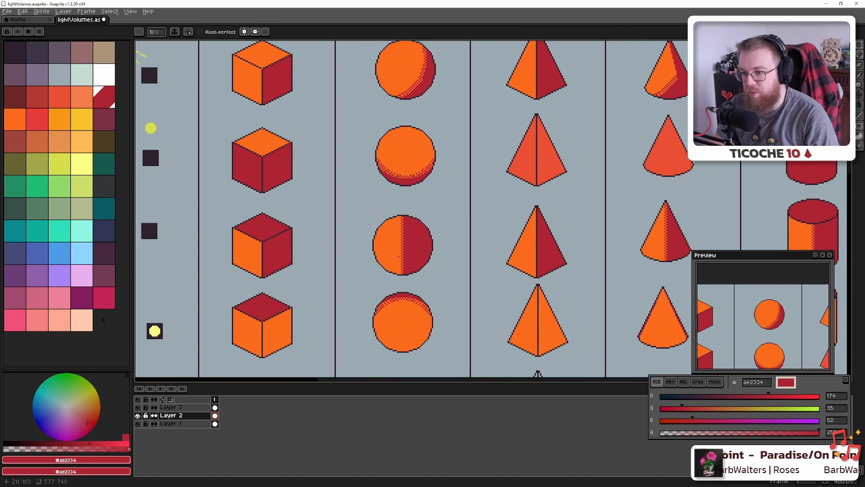
pyautogui.scroll(1, 397, 269)
pyautogui.scroll(1, 399, 267)
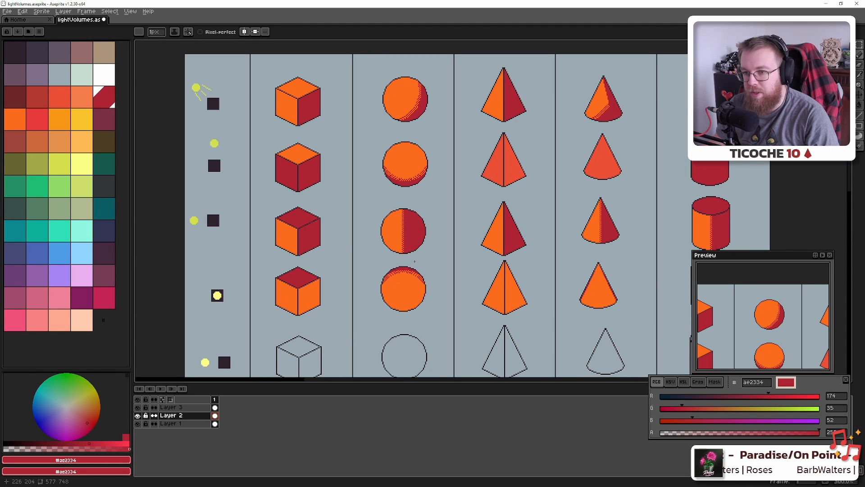
pyautogui.scroll(-1, 412, 259)
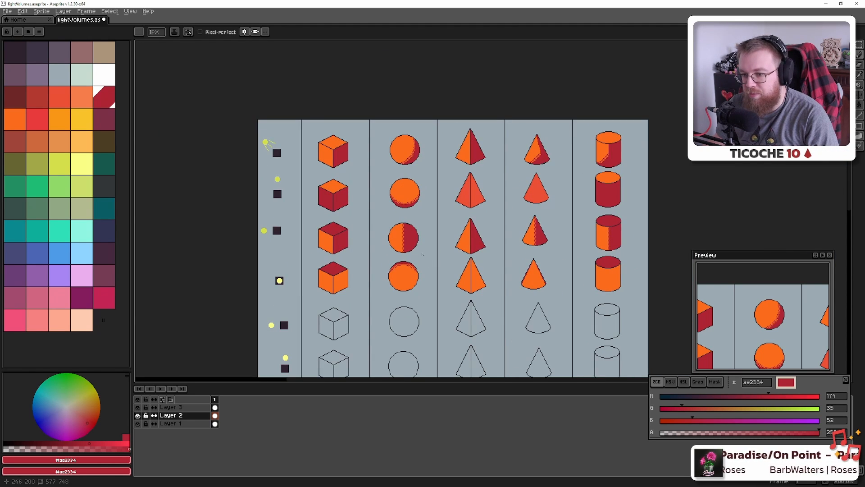
pyautogui.scroll(4, 299, 247)
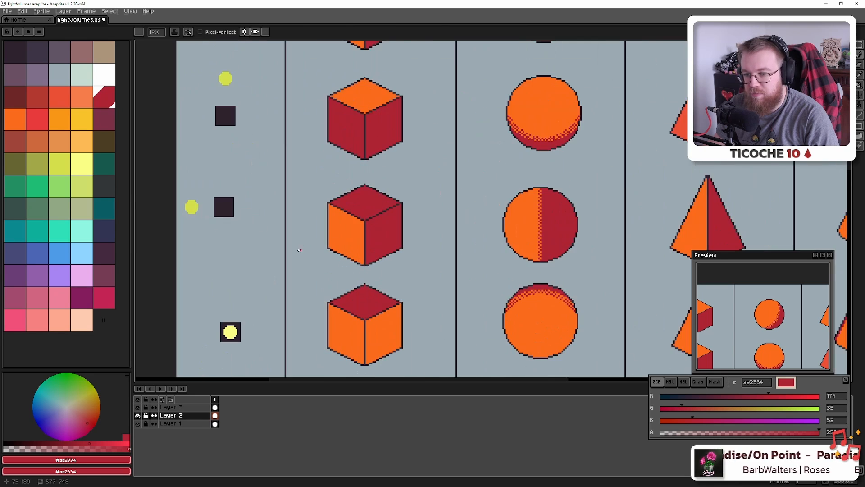
pyautogui.press('alt')
# Pick the dark colour #2e222f and make Layer 3 the drawing layer
pyautogui.keyDown('alt'); pyautogui.click(286, 272); pyautogui.keyUp('alt')
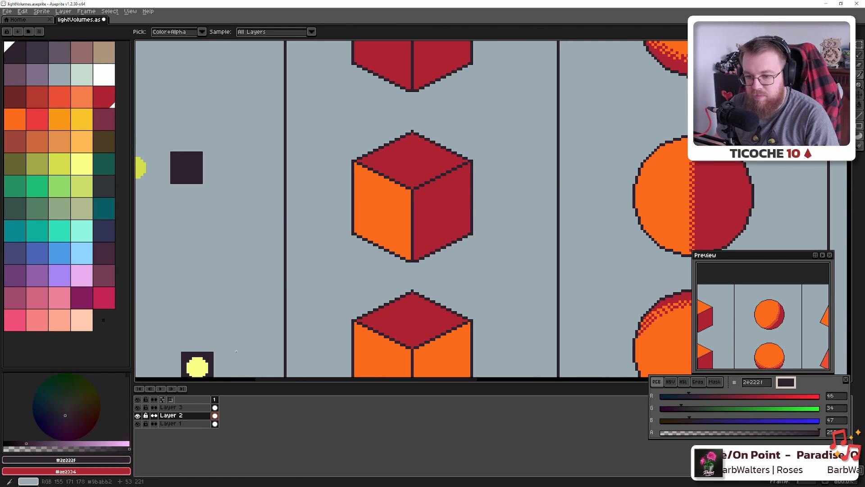
pyautogui.click(180, 407)
pyautogui.scroll(-2, 318, 291)
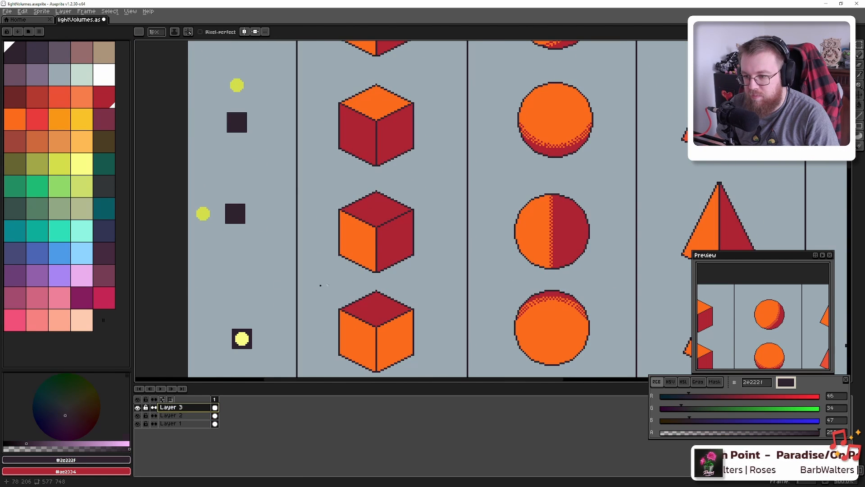
pyautogui.moveTo(347, 278); pyautogui.dragTo(334, 257)
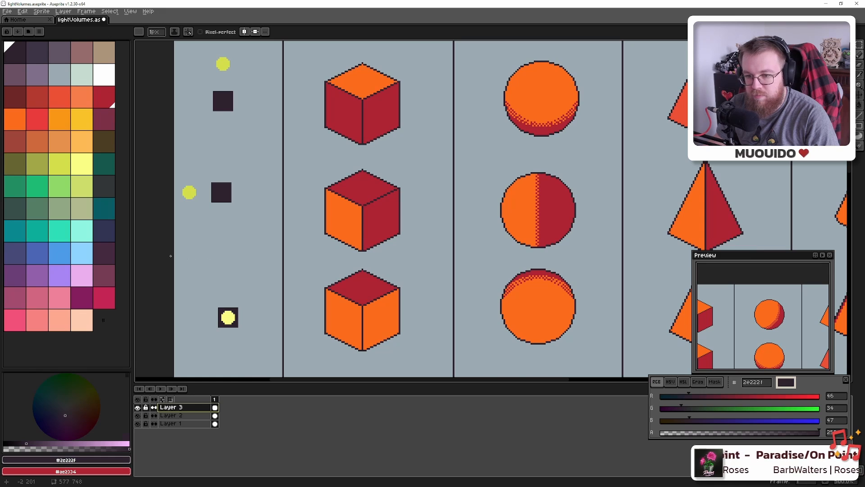
# Anchor the straight divider line at the chart's left edge, removing a stray pixel, and pan toward its right end
pyautogui.click(175, 260)
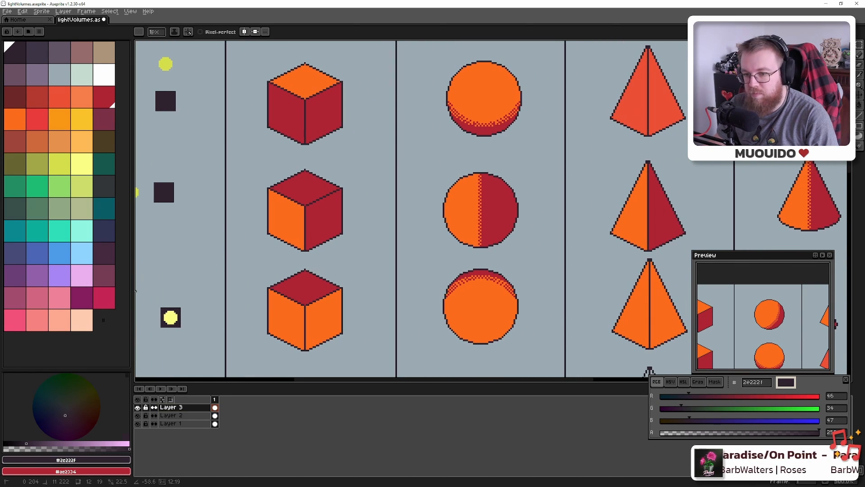
pyautogui.moveTo(160, 266); pyautogui.dragTo(247, 269)
pyautogui.hotkey('ctrl', 'z')
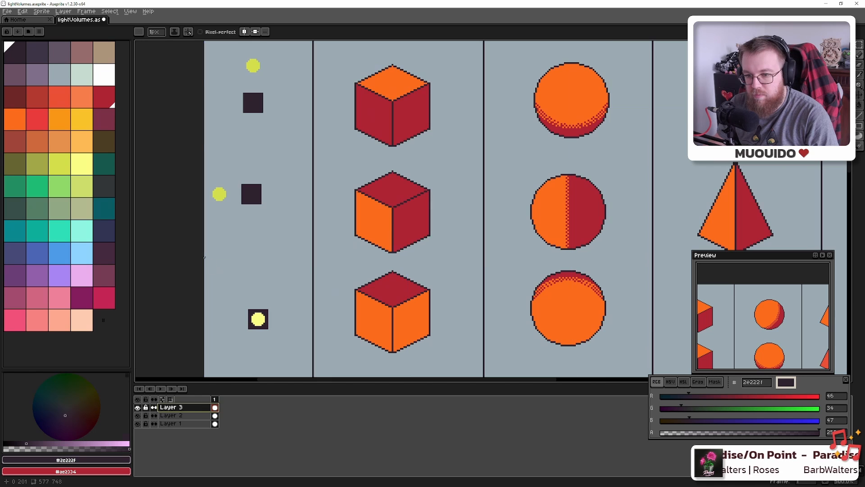
pyautogui.click(205, 258)
pyautogui.moveTo(500, 252); pyautogui.dragTo(14, 251)
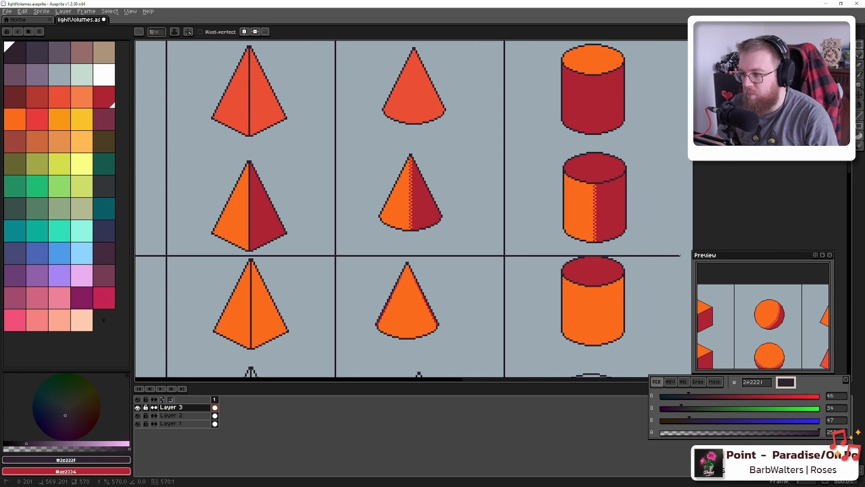
pyautogui.moveTo(675, 256); pyautogui.dragTo(834, 255)
pyautogui.moveTo(368, 250); pyautogui.dragTo(765, 245)
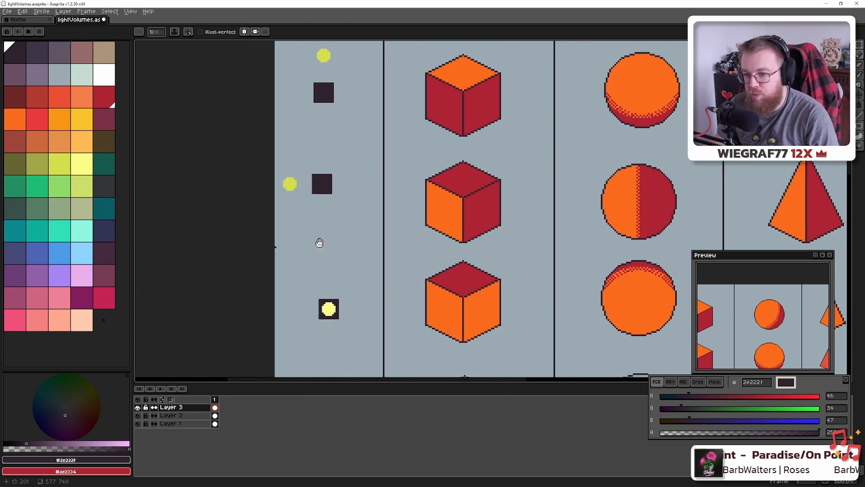
pyautogui.scroll(5, 319, 243)
pyautogui.scroll(-7, 323, 238)
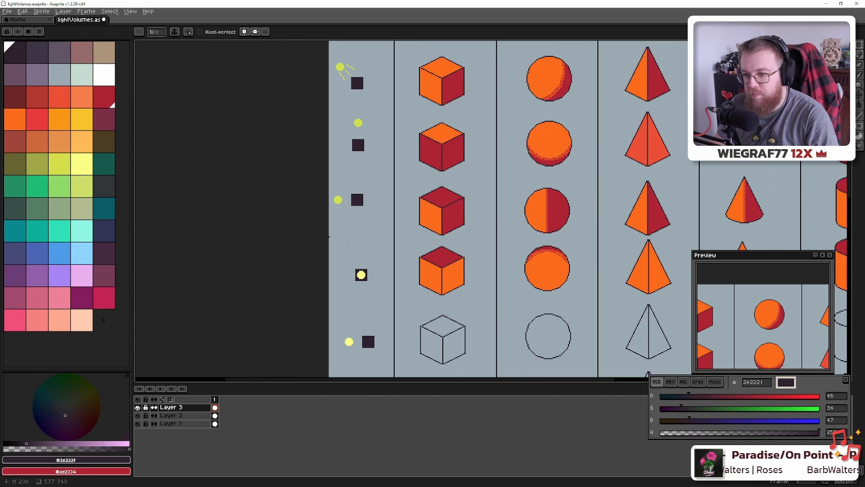
pyautogui.scroll(-2, 455, 250)
pyautogui.moveTo(586, 252); pyautogui.dragTo(451, 246)
pyautogui.scroll(2, 461, 245)
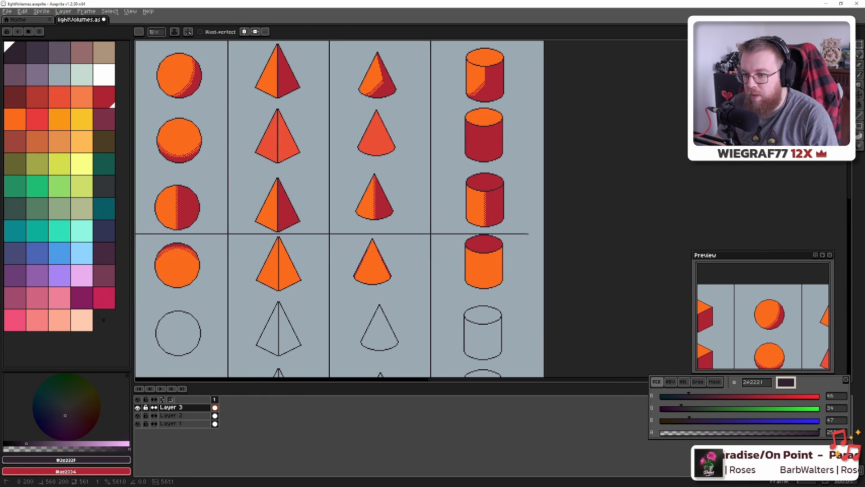
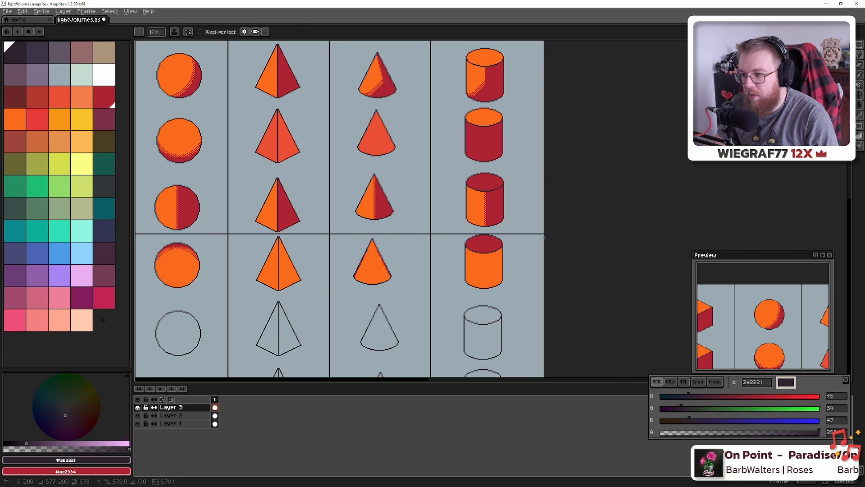
# Zoom out over the whole chart and toggle Layer 2's visibility to check its contents
pyautogui.scroll(2, 462, 255)
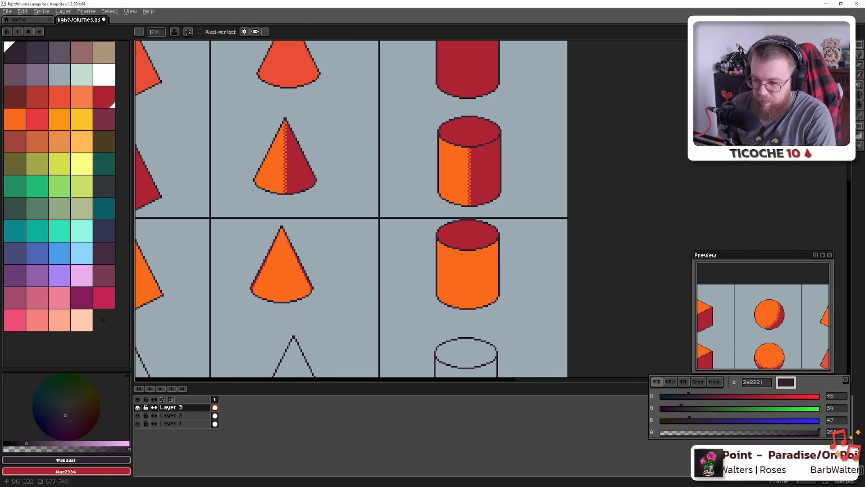
pyautogui.press('m')
pyautogui.hotkey('ctrl', 'z')
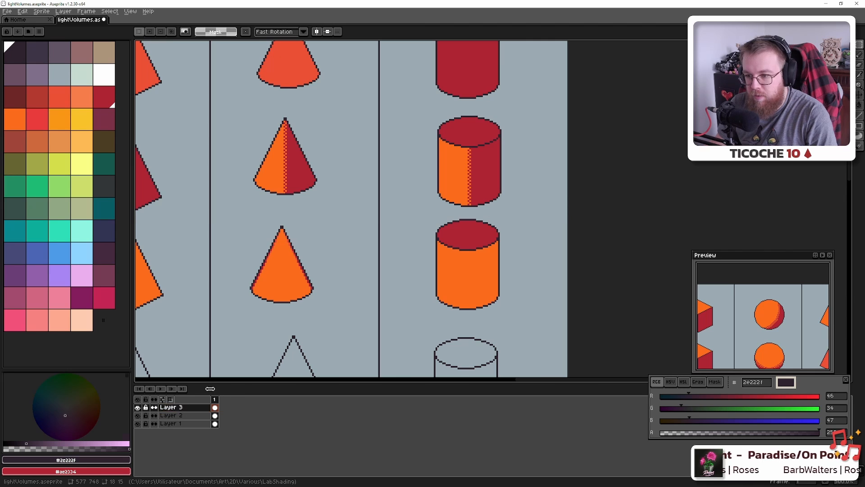
pyautogui.moveTo(170, 272); pyautogui.dragTo(792, 240)
pyautogui.moveTo(272, 228); pyautogui.dragTo(337, 240)
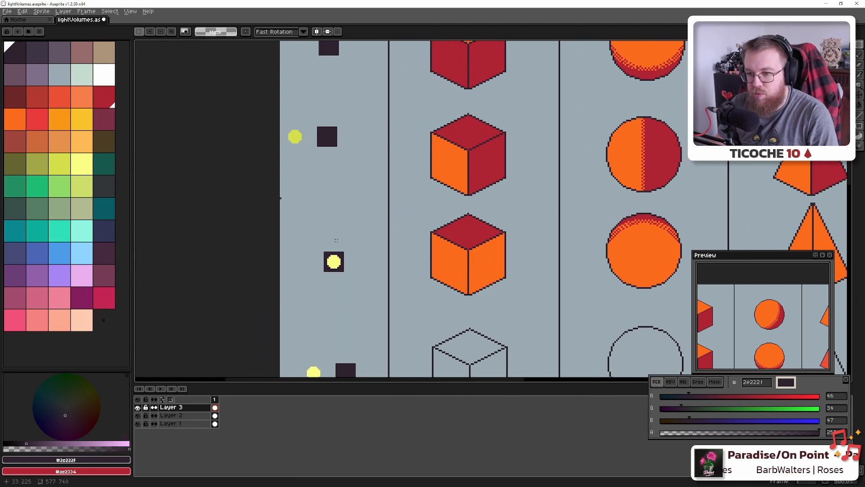
pyautogui.press('-')
pyautogui.press('-')
pyautogui.press('-')
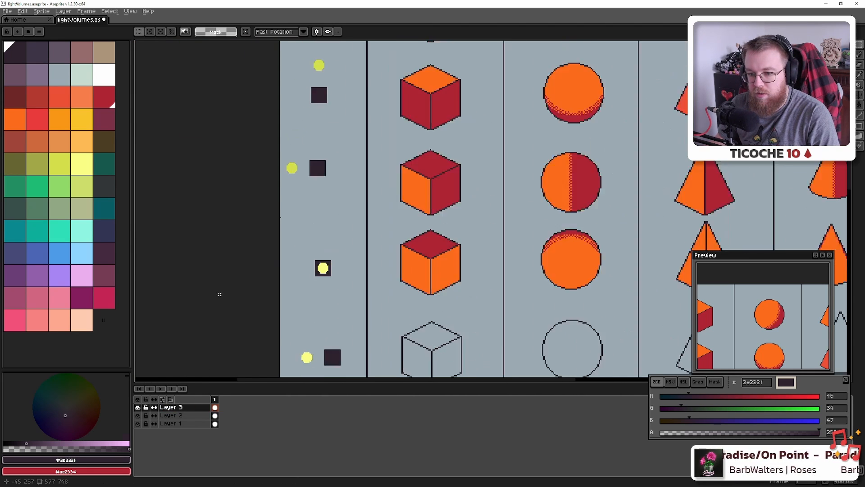
pyautogui.click(138, 415)
pyautogui.click(138, 416)
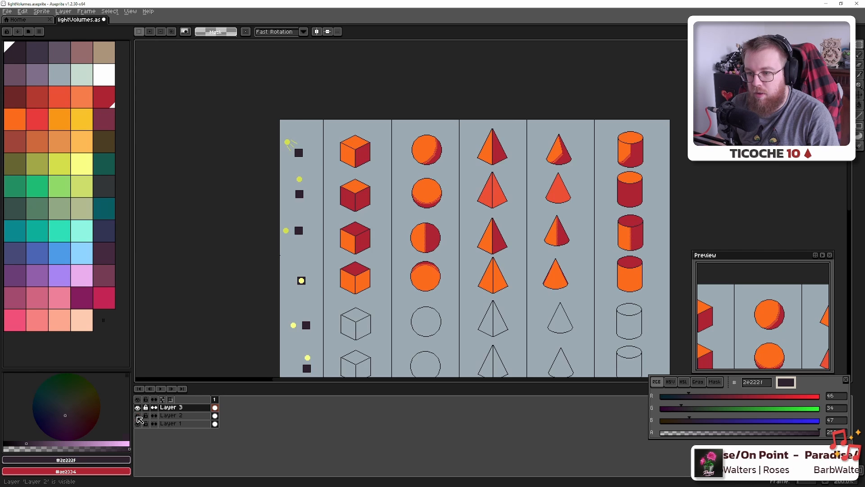
pyautogui.scroll(7, 306, 228)
pyautogui.moveTo(306, 227); pyautogui.dragTo(282, 299)
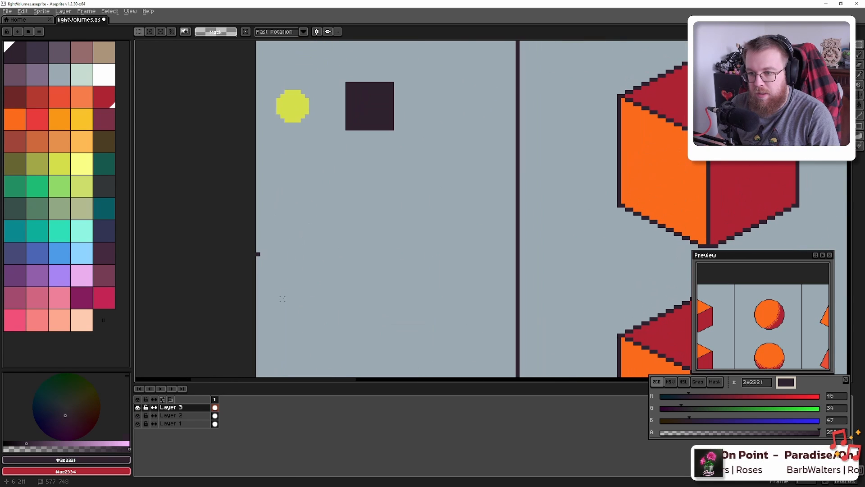
# Merge Layer 3 down into Layer 2 and toggle Layer 2 to verify the merge
pyautogui.rightClick(178, 407)
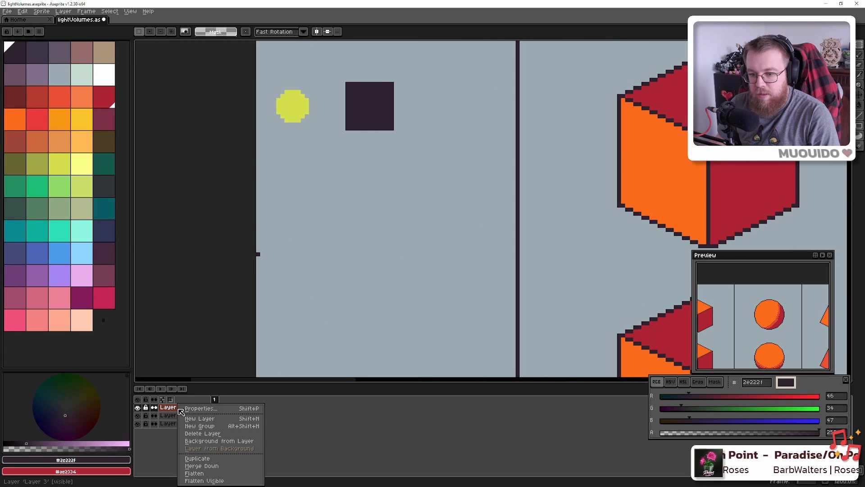
pyautogui.click(216, 469)
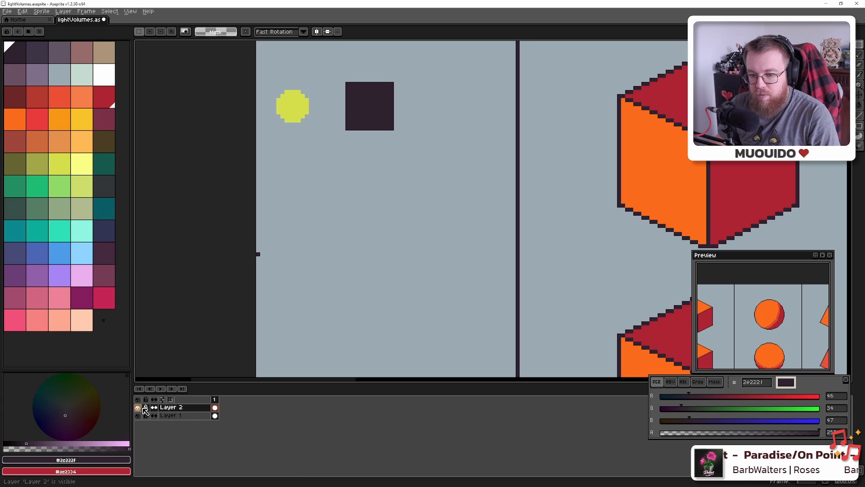
pyautogui.click(138, 407)
pyautogui.click(138, 408)
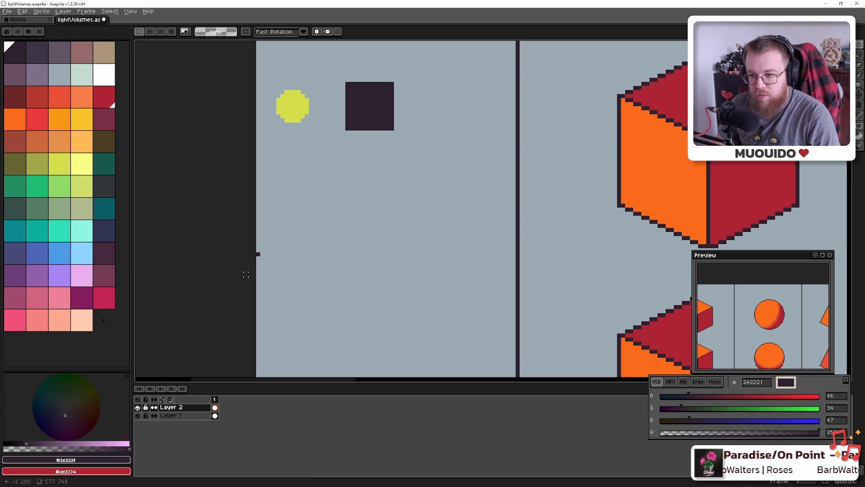
# Make Layer 1 active with the pencil and anchor a line at the chart's left edge
pyautogui.press('e')
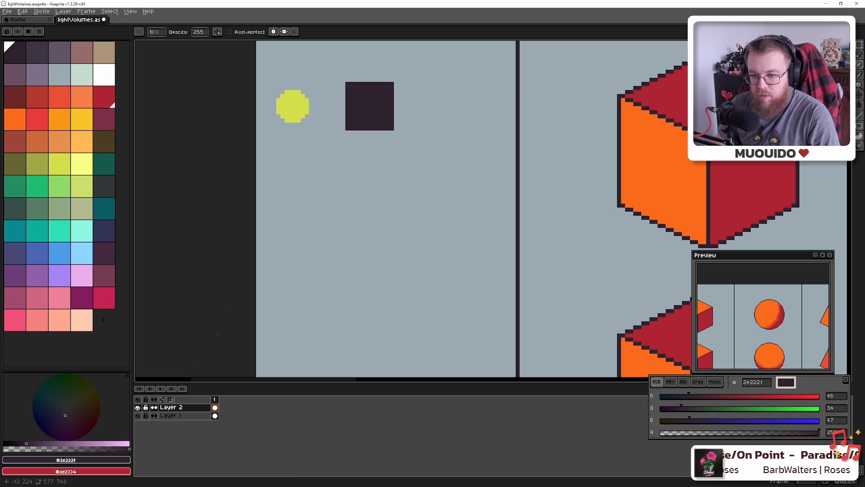
pyautogui.hotkey('alt', 'Down')
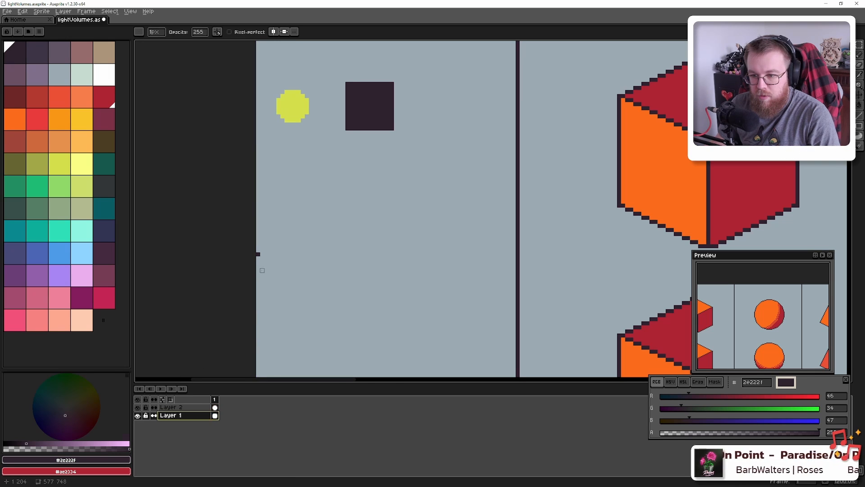
pyautogui.press('e')
pyautogui.hotkey('alt', 'Up')
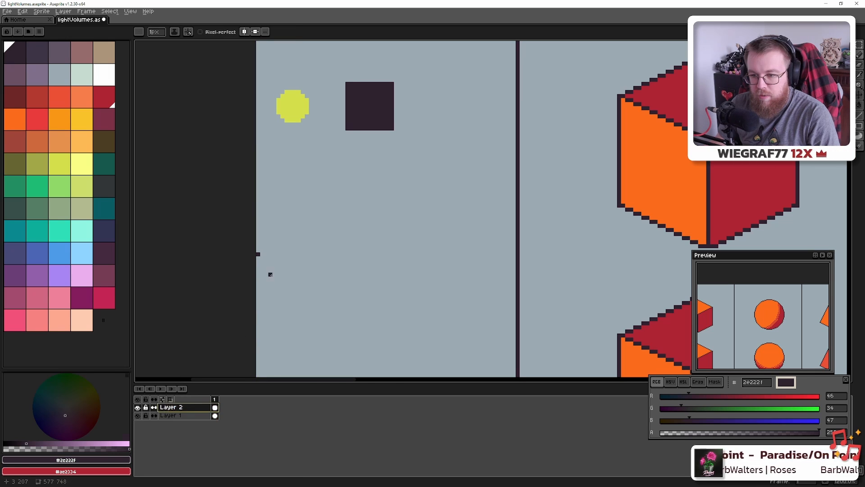
pyautogui.hotkey('alt', 'Down')
pyautogui.press('b')
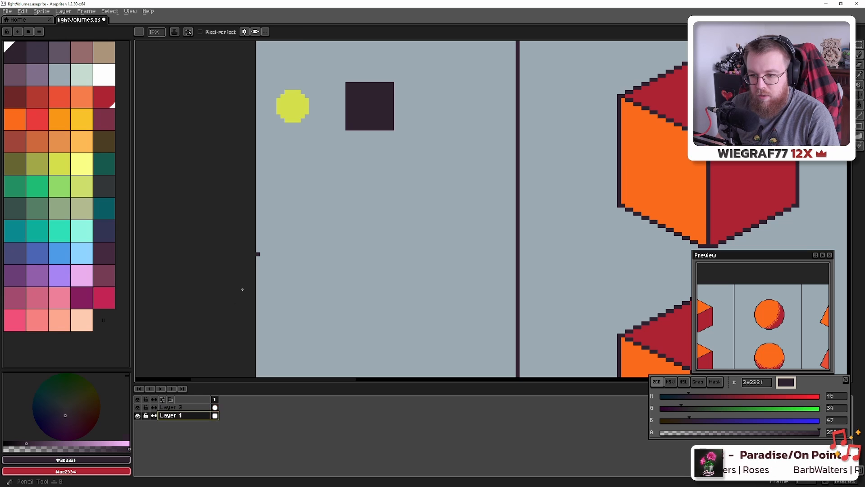
pyautogui.click(257, 257)
# Pan to the cone and cylinder columns, then marquee-select and deselect the lower orange cylinder on Layer 2
pyautogui.scroll(-5, 276, 264)
pyautogui.moveTo(581, 259); pyautogui.dragTo(296, 239)
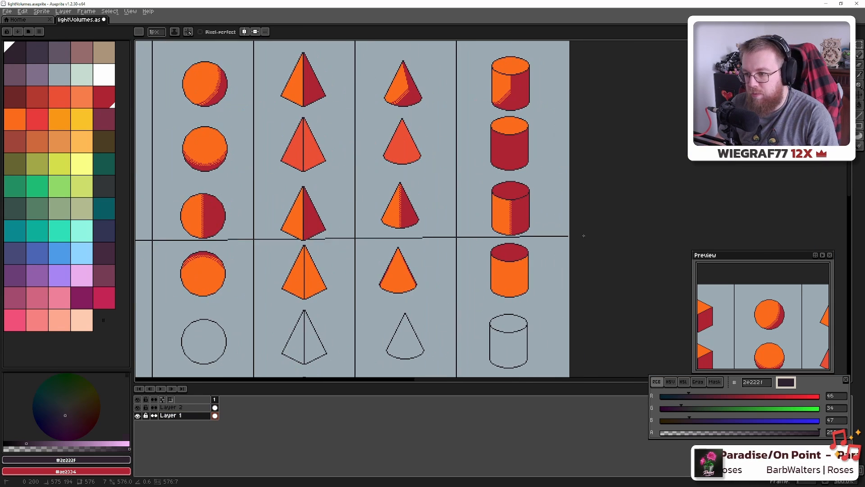
pyautogui.scroll(-4, 580, 242)
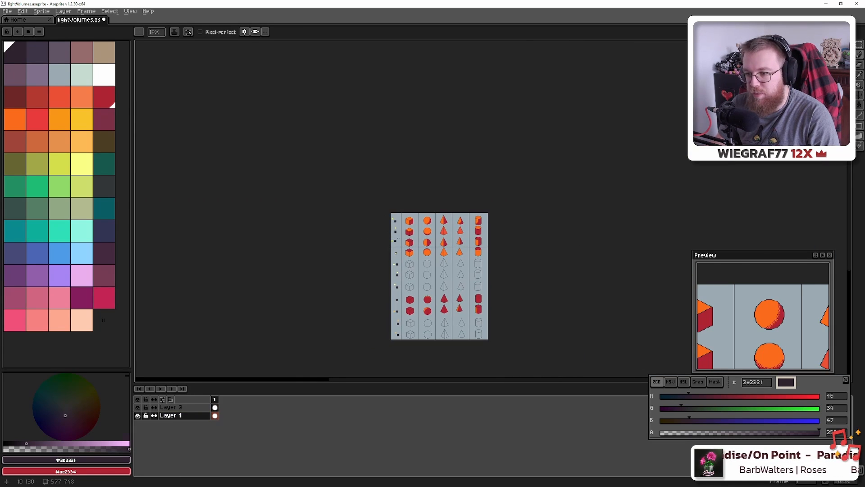
pyautogui.scroll(4, 441, 253)
pyautogui.scroll(1, 577, 244)
pyautogui.moveTo(624, 239); pyautogui.dragTo(358, 247)
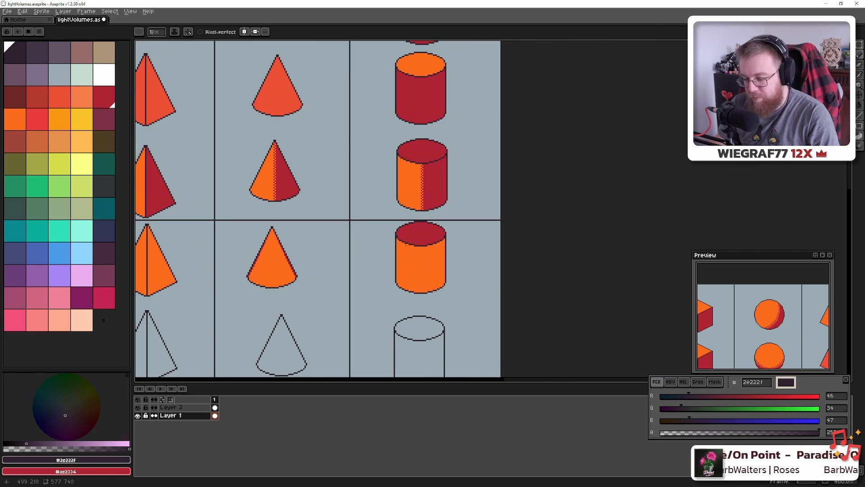
pyautogui.scroll(2, 467, 257)
pyautogui.press('m')
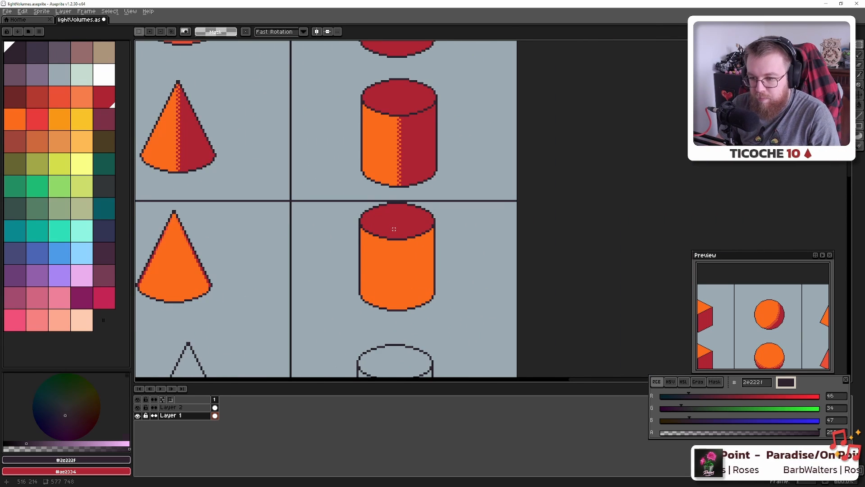
pyautogui.click(174, 407)
pyautogui.moveTo(355, 203); pyautogui.dragTo(447, 321)
pyautogui.hotkey('ctrl', 'd')
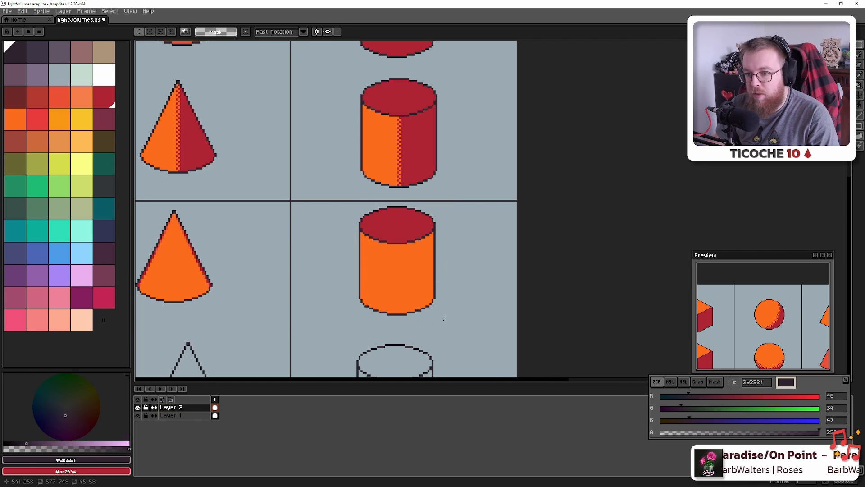
# Pan and zoom across the chart to review the shapes
pyautogui.scroll(-5, 468, 318)
pyautogui.moveTo(450, 329); pyautogui.dragTo(461, 267)
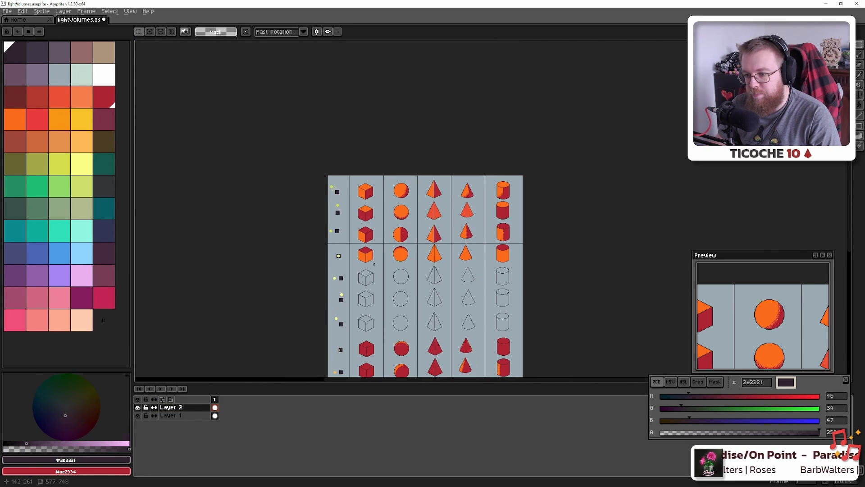
pyautogui.scroll(4, 366, 265)
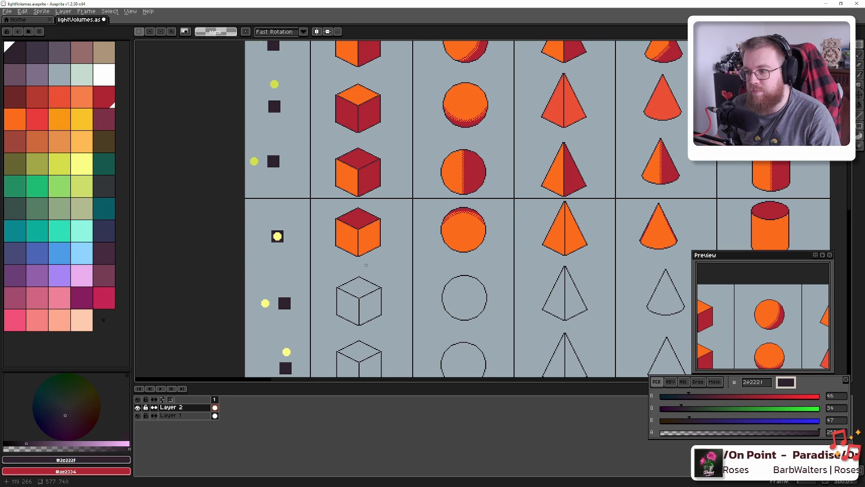
pyautogui.scroll(-2, 405, 185)
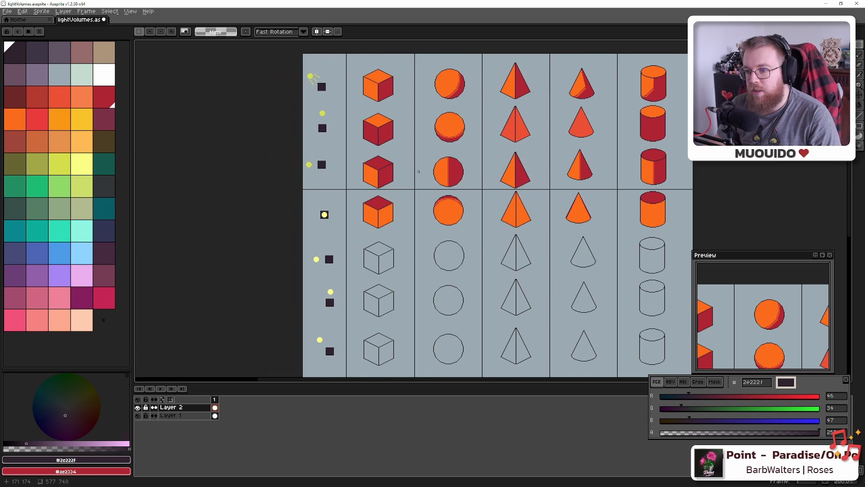
pyautogui.scroll(2, 411, 182)
pyautogui.scroll(1, 411, 182)
pyautogui.scroll(-1, 411, 183)
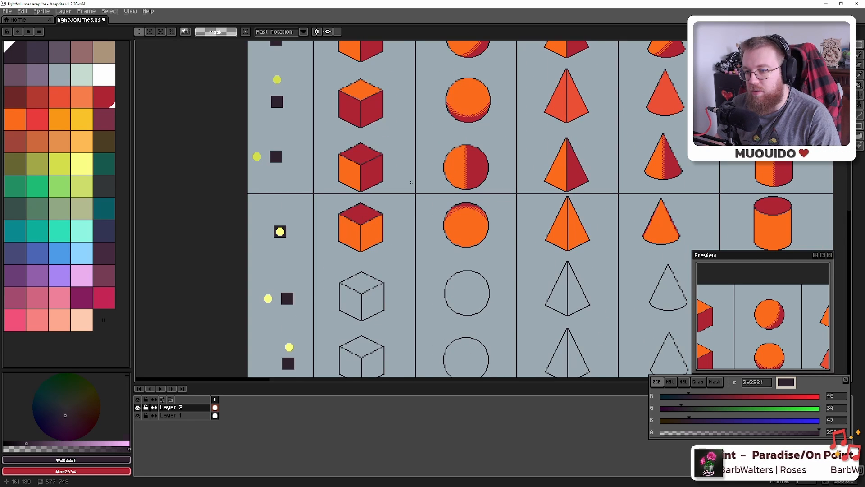
pyautogui.scroll(-1, 411, 182)
pyautogui.scroll(3, 320, 204)
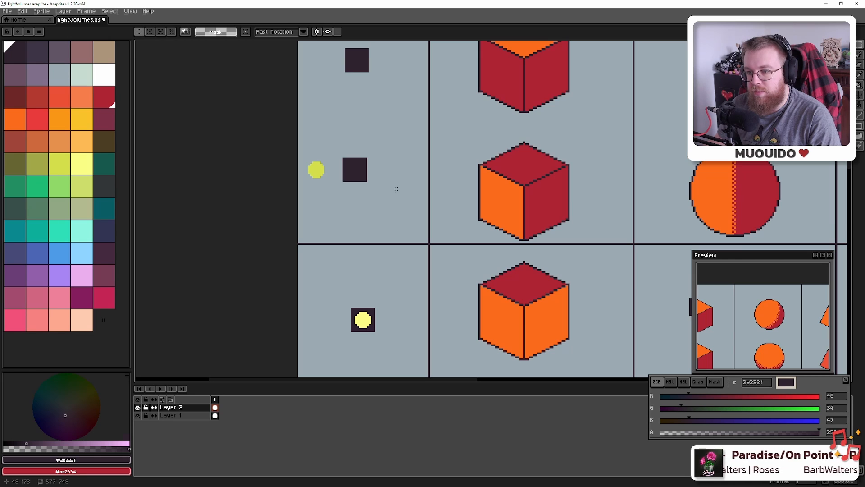
# Select the yellow dot and dark square light marker and shift it down and right
pyautogui.moveTo(378, 193); pyautogui.dragTo(296, 139)
pyautogui.moveTo(355, 170); pyautogui.dragTo(373, 191)
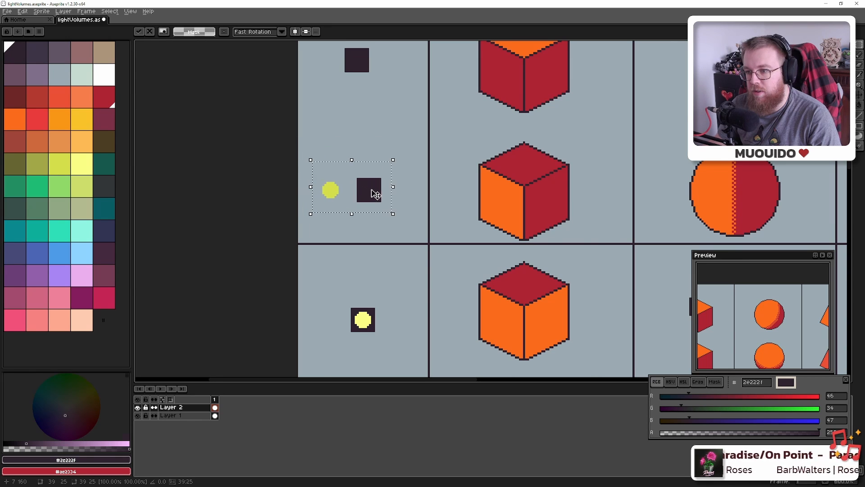
pyautogui.scroll(-4, 375, 193)
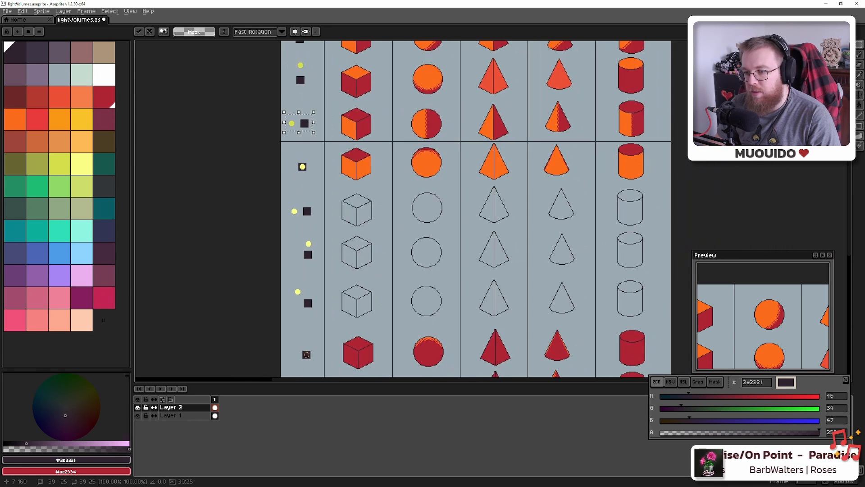
pyautogui.scroll(-1, 381, 225)
pyautogui.scroll(3, 405, 278)
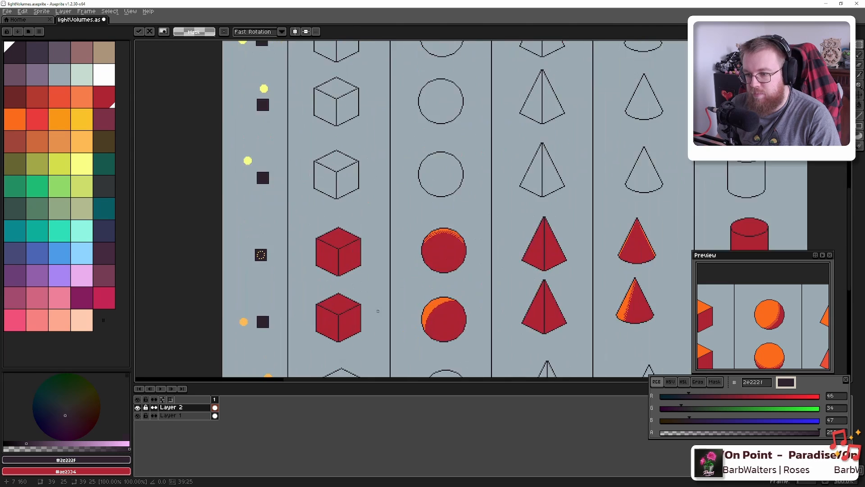
pyautogui.scroll(3, 405, 279)
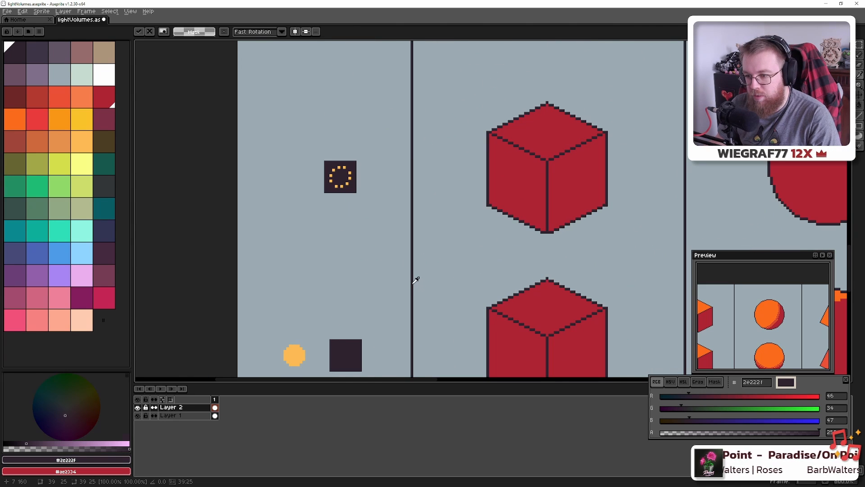
# On Layer 1, draw a dark horizontal divider line from the sheet's left edge to its right edge
pyautogui.press('b')
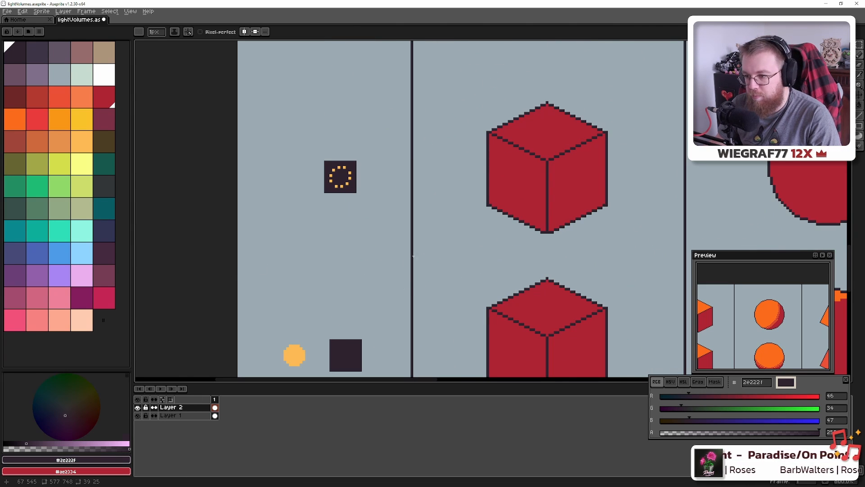
pyautogui.click(172, 416)
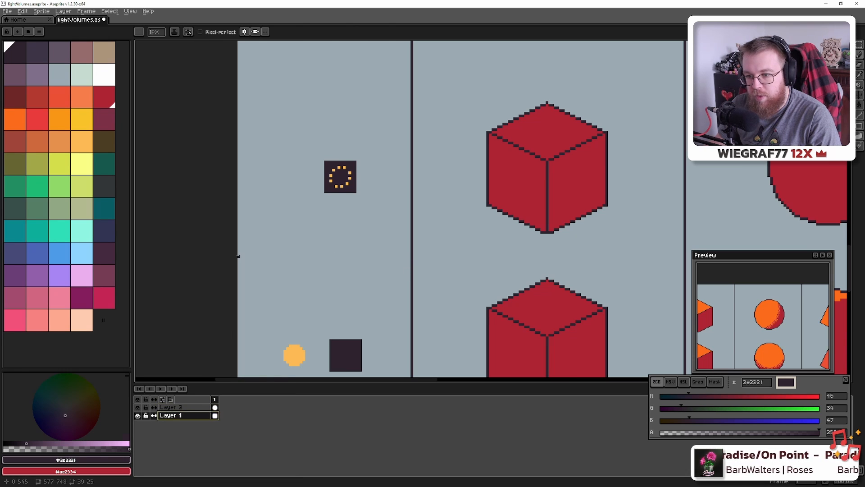
pyautogui.click(238, 256)
pyautogui.scroll(-4, 292, 270)
pyautogui.moveTo(503, 261); pyautogui.dragTo(297, 242)
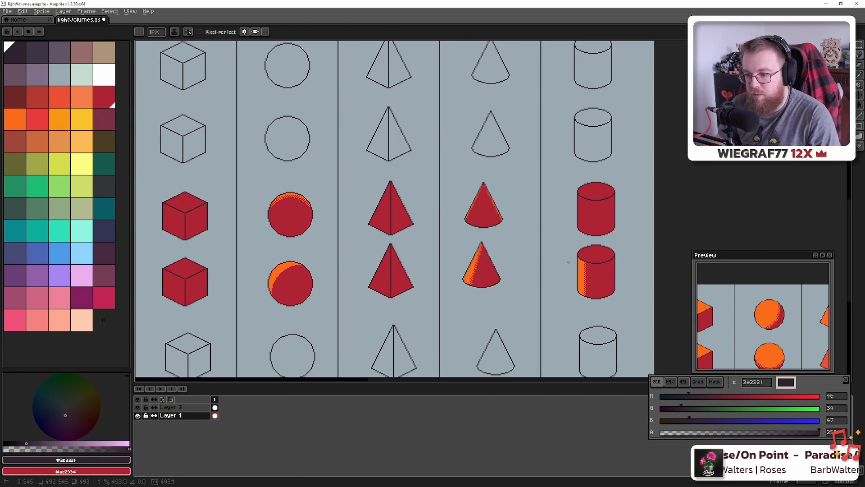
pyautogui.scroll(-2, 559, 255)
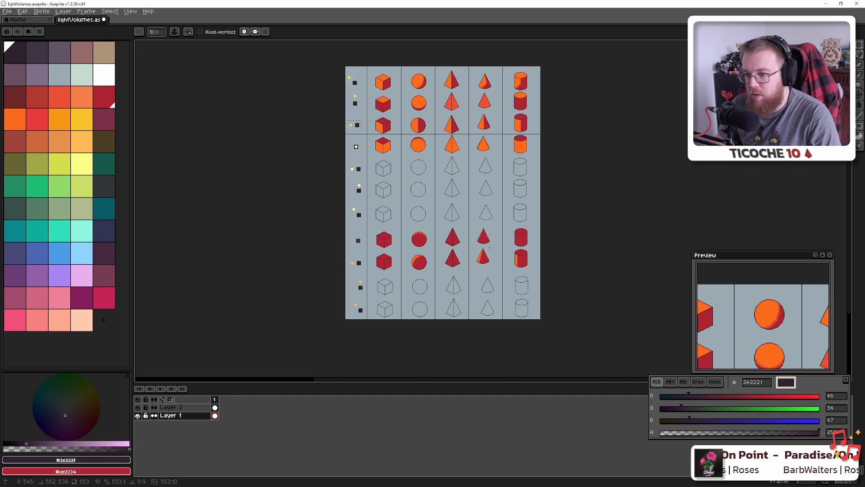
pyautogui.scroll(6, 359, 244)
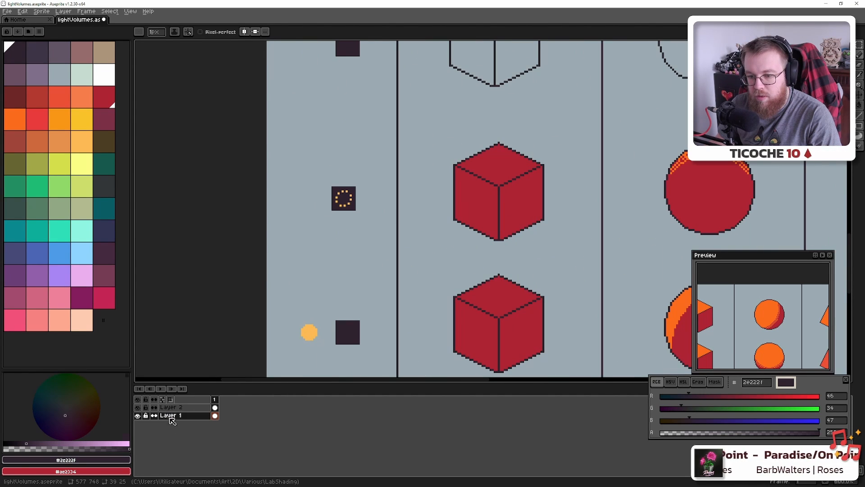
pyautogui.scroll(-2, 276, 293)
pyautogui.scroll(1, 275, 293)
pyautogui.scroll(-4, 277, 281)
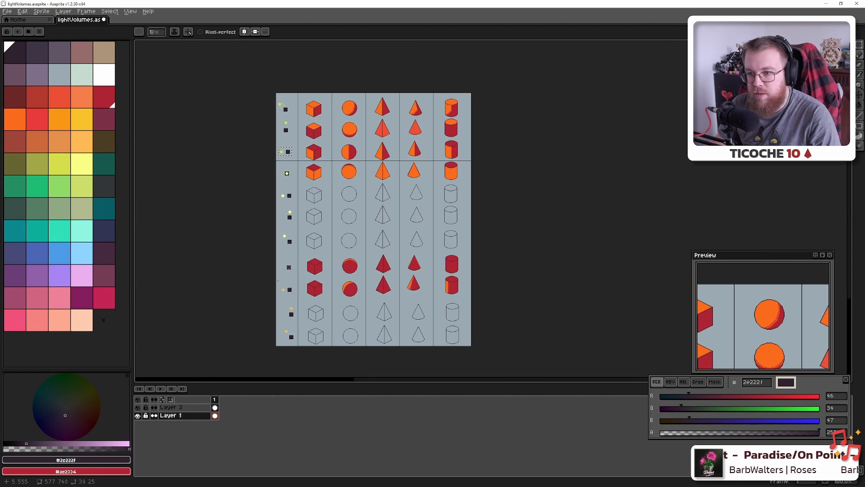
pyautogui.scroll(6, 277, 280)
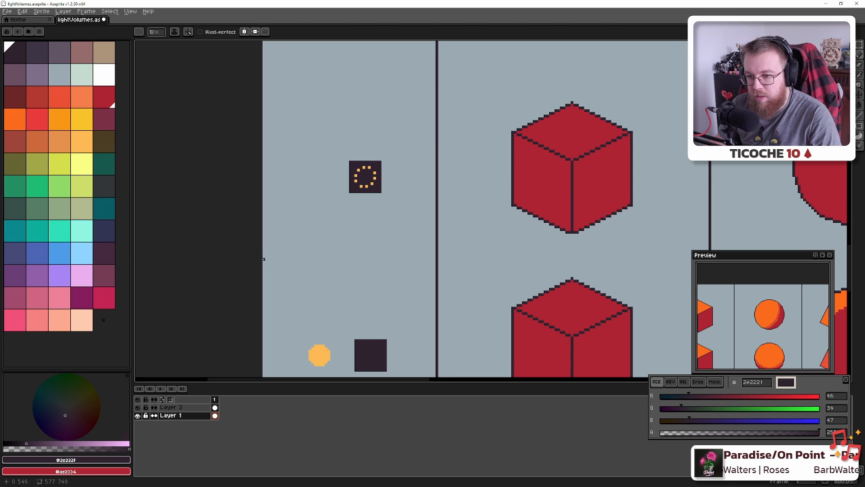
pyautogui.scroll(-5, 264, 260)
pyautogui.hscroll(3, 596, 261)
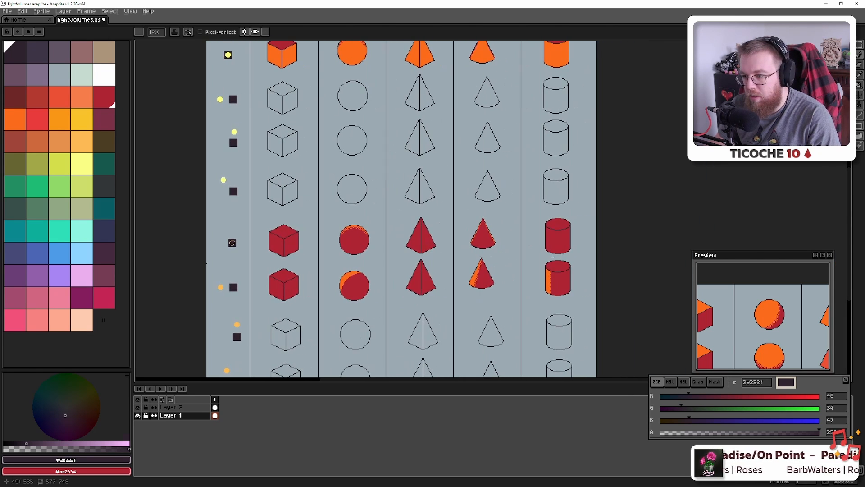
pyautogui.keyDown('shift'); pyautogui.click(596, 262); pyautogui.keyUp('shift')
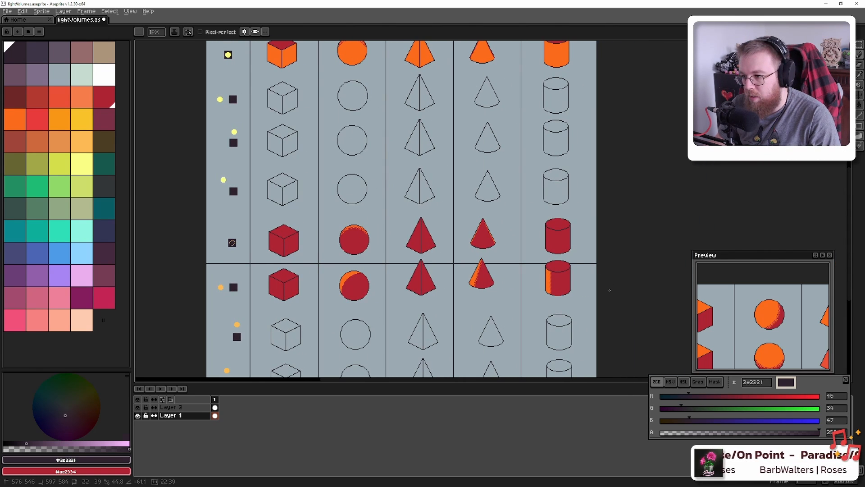
pyautogui.moveTo(456, 291); pyautogui.dragTo(435, 260)
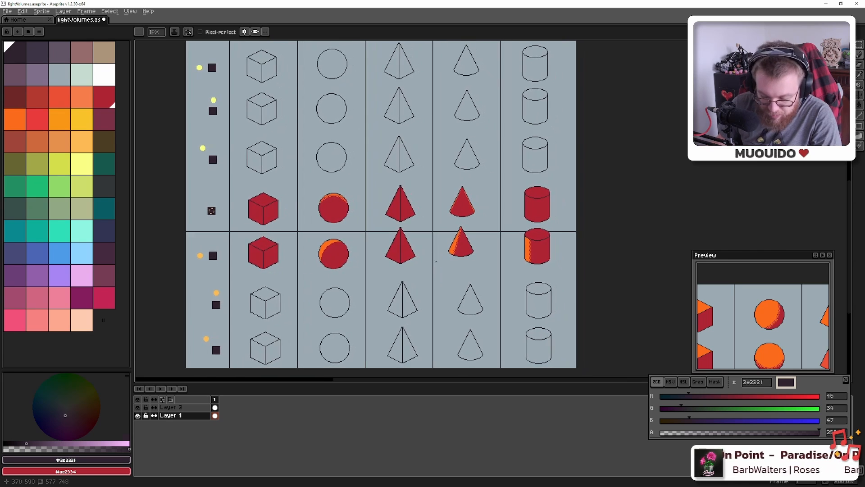
pyautogui.click(181, 408)
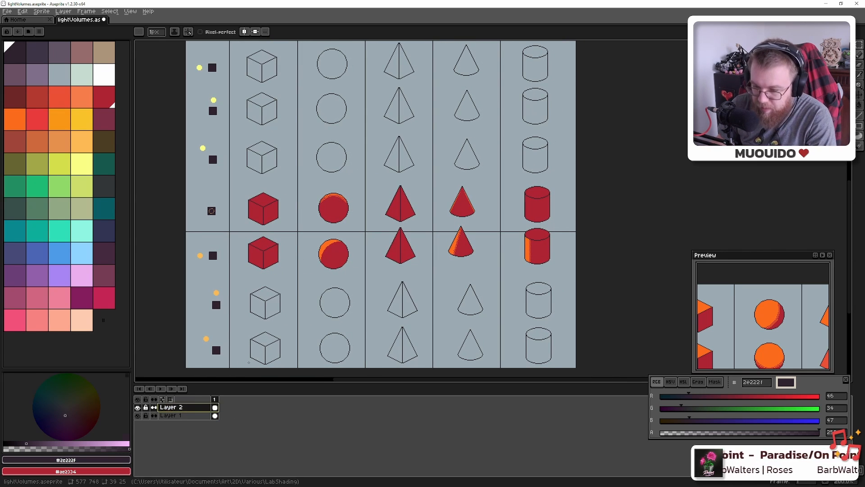
# Marquee the lower red cylinder on Layer 2 and move it slightly down
pyautogui.press('m')
pyautogui.moveTo(402, 243)
pyautogui.mouseDown()
pyautogui.moveTo(415, 227)
pyautogui.moveTo(401, 256)
pyautogui.moveTo(446, 256)
pyautogui.moveTo(481, 225)
pyautogui.moveTo(476, 258)
pyautogui.moveTo(523, 265)
pyautogui.moveTo(561, 228)
pyautogui.moveTo(546, 257)
pyautogui.mouseUp()
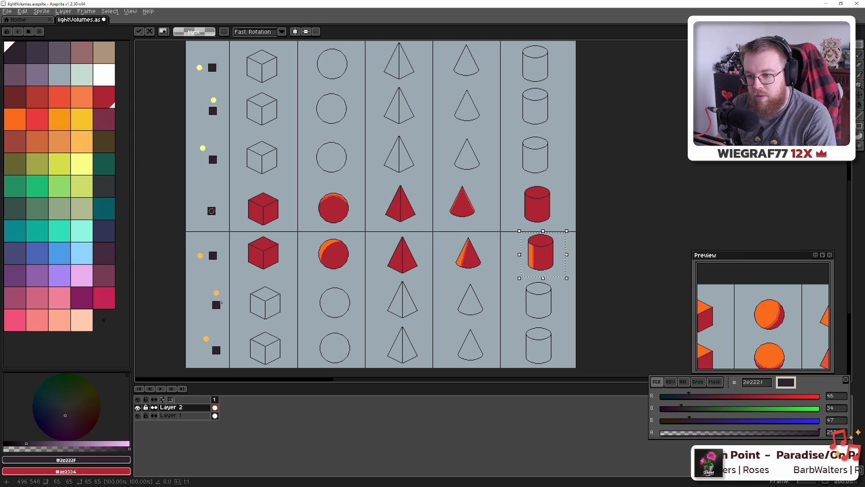
pyautogui.moveTo(252, 285); pyautogui.dragTo(262, 230)
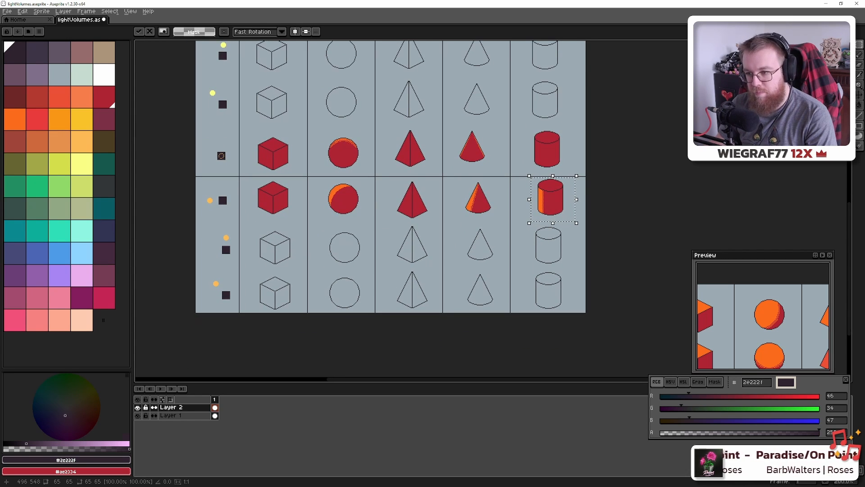
pyautogui.moveTo(257, 179); pyautogui.dragTo(317, 301)
pyautogui.scroll(7, 258, 299)
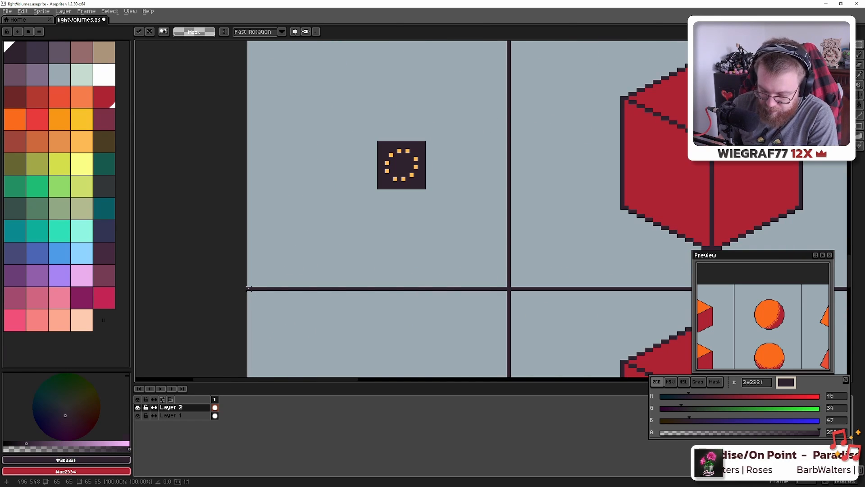
# Drop the selection, return to the pencil and make Layer 1 active
pyautogui.press('b')
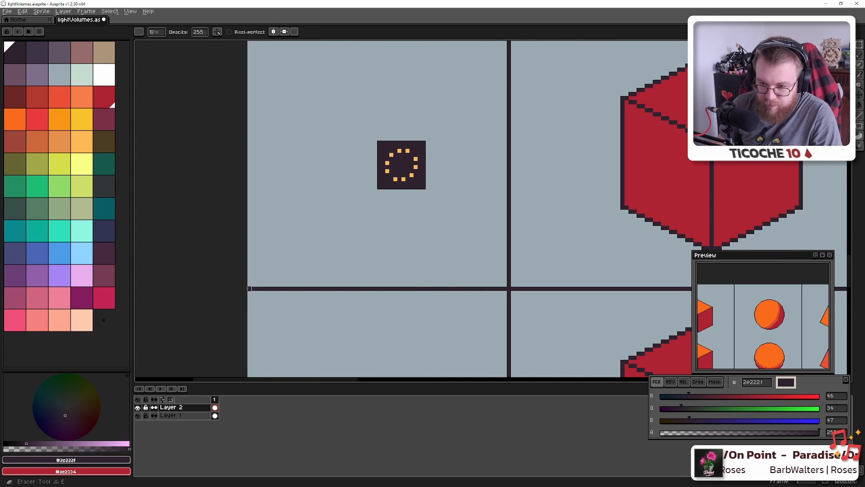
pyautogui.scroll(-5, 249, 289)
pyautogui.scroll(3, 295, 294)
pyautogui.click(177, 415)
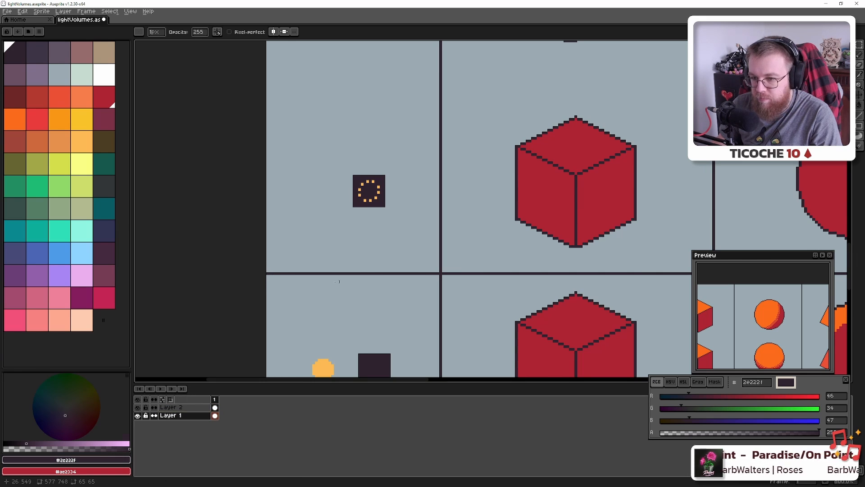
pyautogui.scroll(5, 262, 290)
# Toggle Layer 1's visibility to check it, then sample the grey background colour
pyautogui.click(138, 415)
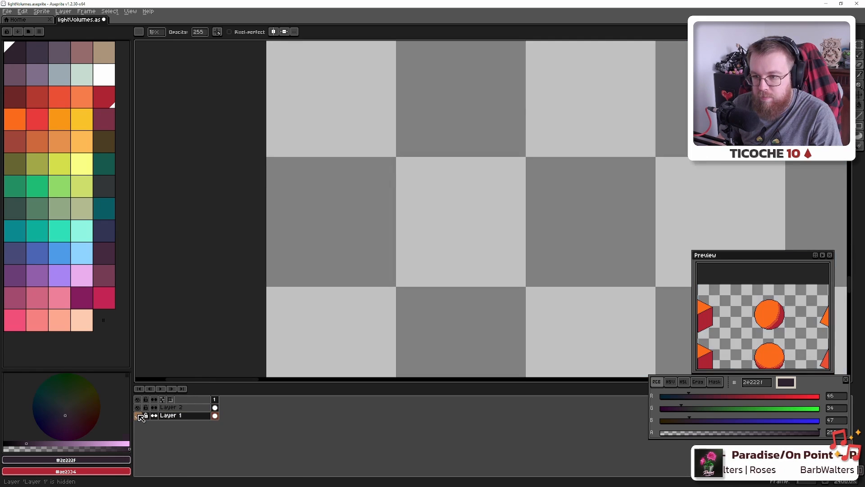
pyautogui.click(138, 415)
pyautogui.press('e')
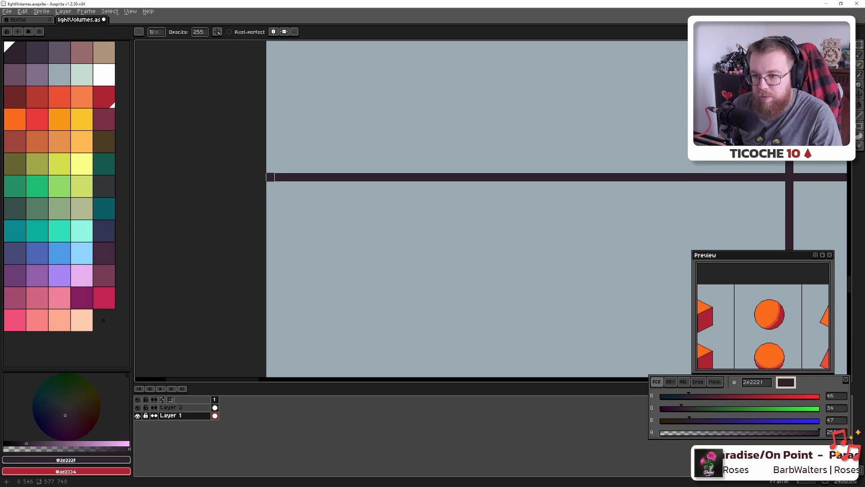
pyautogui.scroll(-5, 270, 177)
pyautogui.scroll(5, 286, 192)
pyautogui.keyDown('alt'); pyautogui.click(265, 170); pyautogui.keyUp('alt')
# Paint grey over the divider line all the way to the sheet's right edge
pyautogui.press('b')
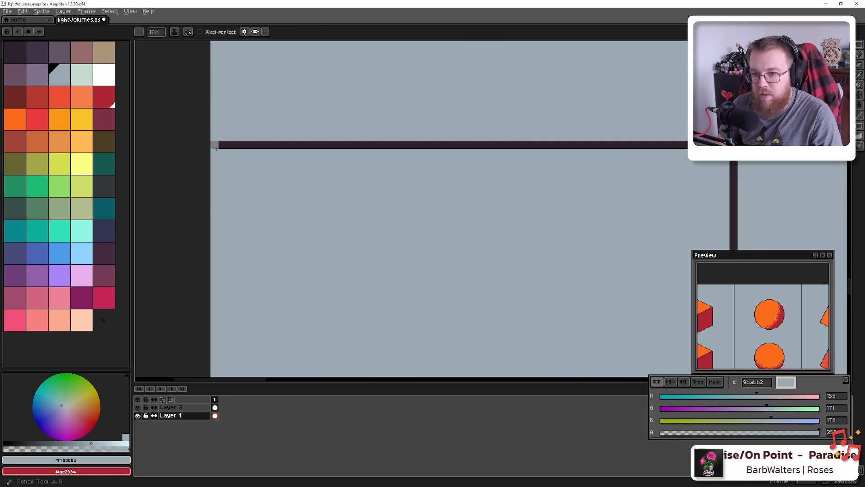
pyautogui.scroll(-5, 221, 152)
pyautogui.moveTo(521, 190); pyautogui.dragTo(141, 232)
pyautogui.moveTo(551, 145); pyautogui.dragTo(226, 158)
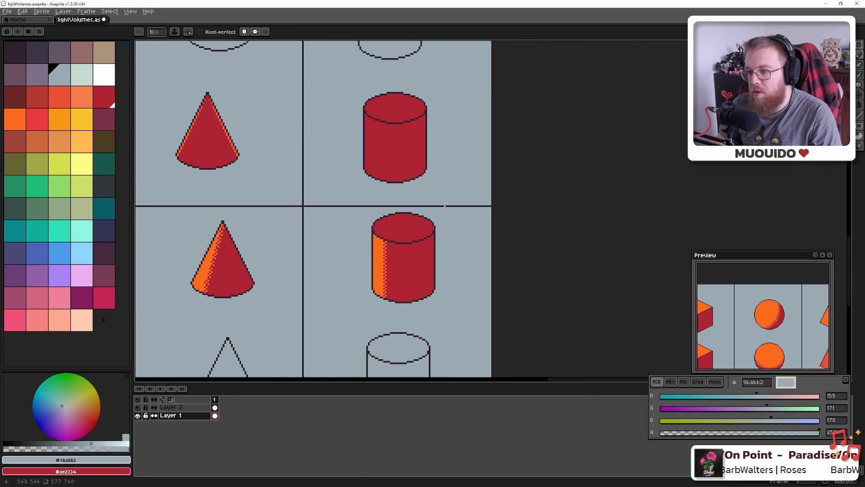
pyautogui.moveTo(417, 206); pyautogui.dragTo(487, 207)
pyautogui.keyDown('shift'); pyautogui.click(562, 206); pyautogui.keyUp('shift')
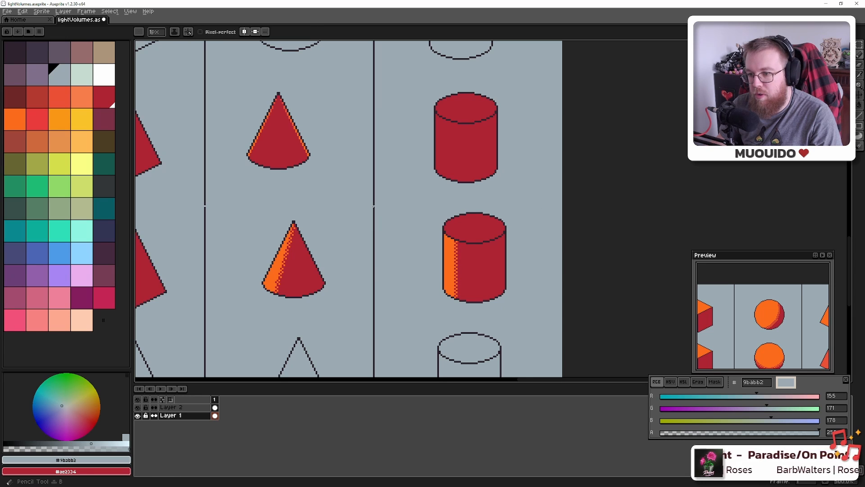
# Pick the dark outline colour back up and pan to the cubes, spheres and light markers
pyautogui.scroll(5, 373, 206)
pyautogui.keyDown('alt'); pyautogui.click(375, 204); pyautogui.keyUp('alt')
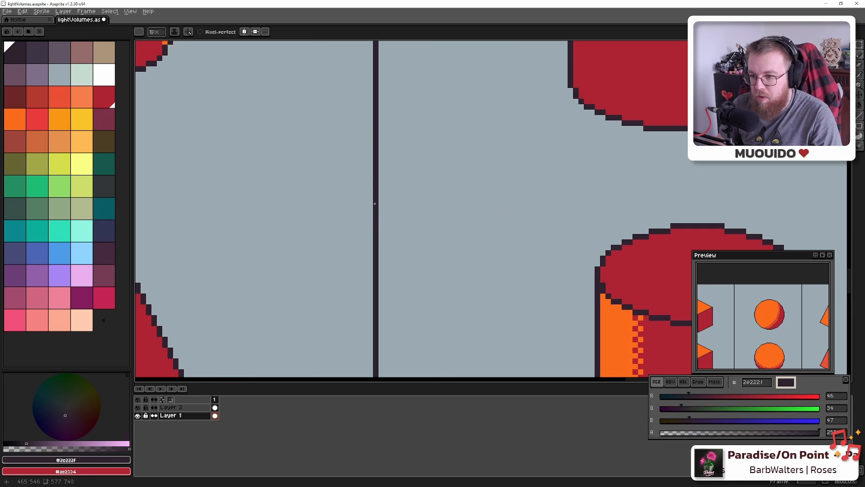
pyautogui.scroll(-4, 536, 212)
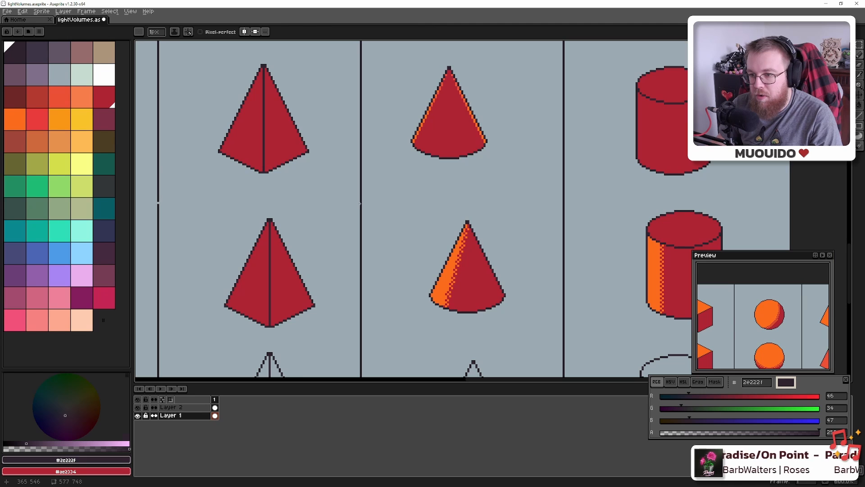
pyautogui.moveTo(331, 207); pyautogui.dragTo(763, 191)
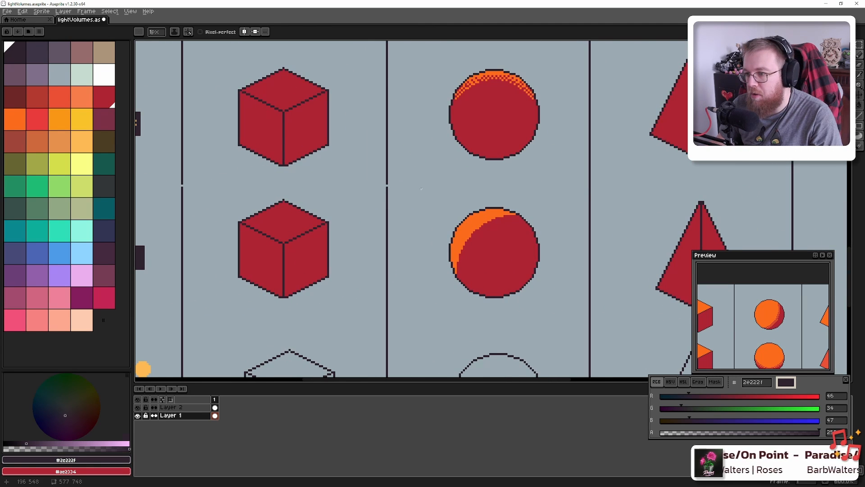
pyautogui.moveTo(225, 192); pyautogui.dragTo(380, 198)
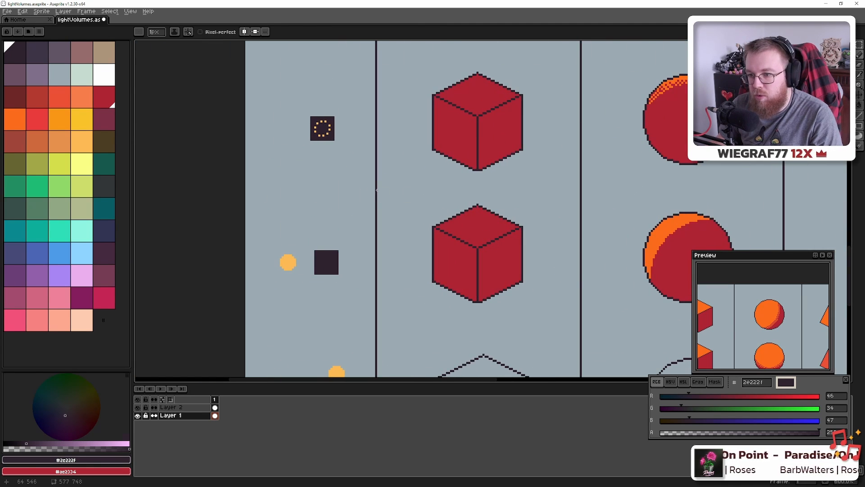
pyautogui.scroll(-5, 376, 191)
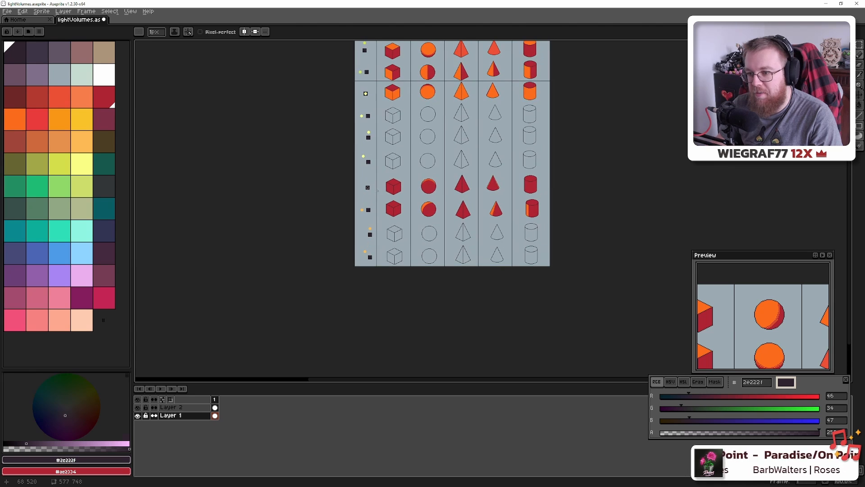
pyautogui.scroll(4, 373, 165)
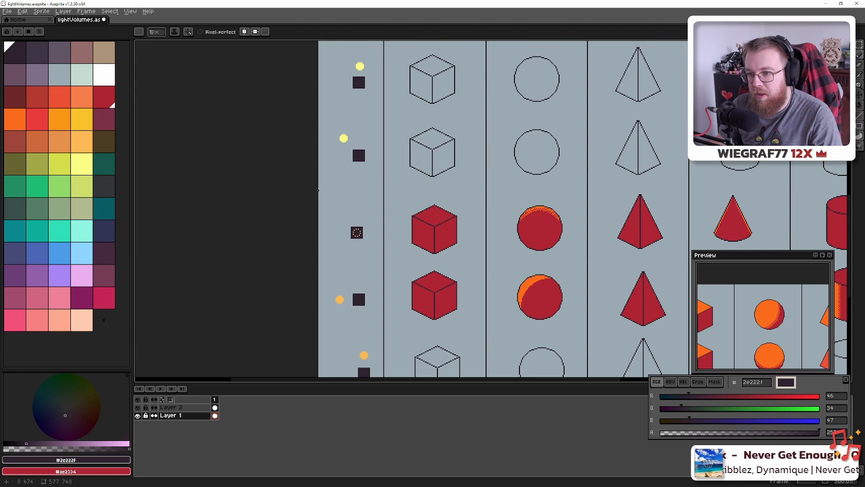
pyautogui.moveTo(627, 176); pyautogui.dragTo(314, 180)
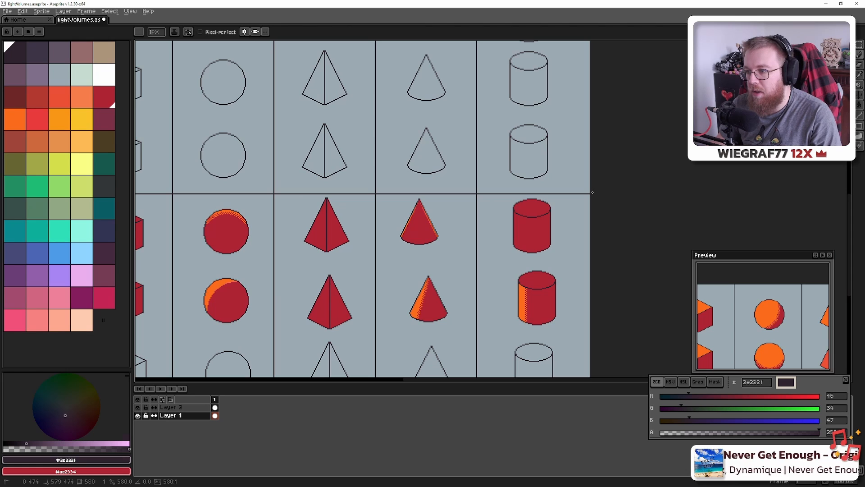
pyautogui.scroll(-4, 593, 193)
pyautogui.scroll(3, 591, 193)
pyautogui.moveTo(509, 135); pyautogui.dragTo(517, 157)
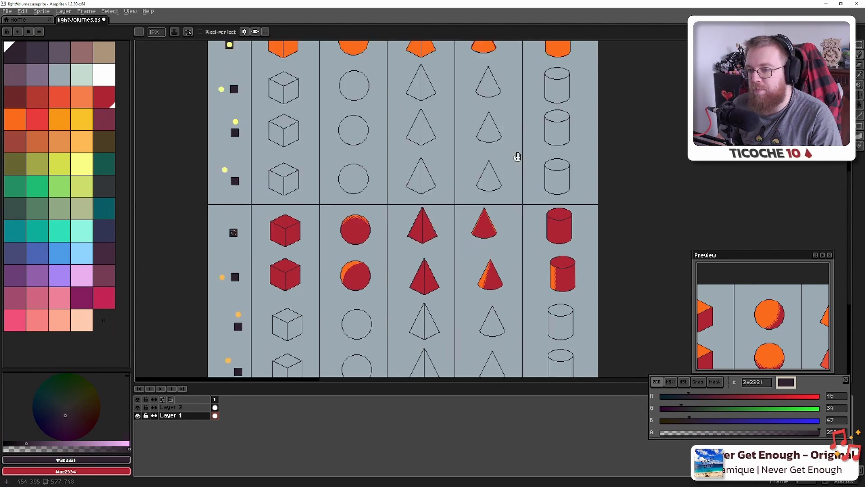
pyautogui.scroll(-1, 482, 192)
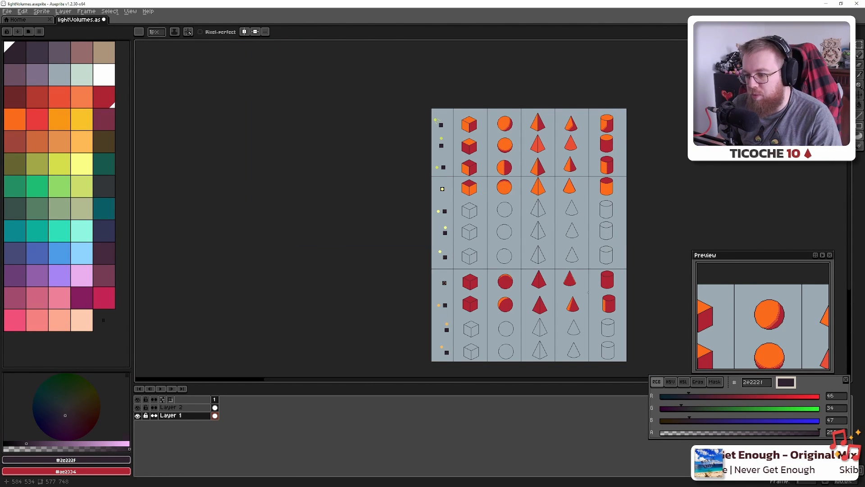
pyautogui.moveTo(505, 282); pyautogui.dragTo(470, 296)
pyautogui.scroll(2, 446, 251)
pyautogui.scroll(-2, 404, 246)
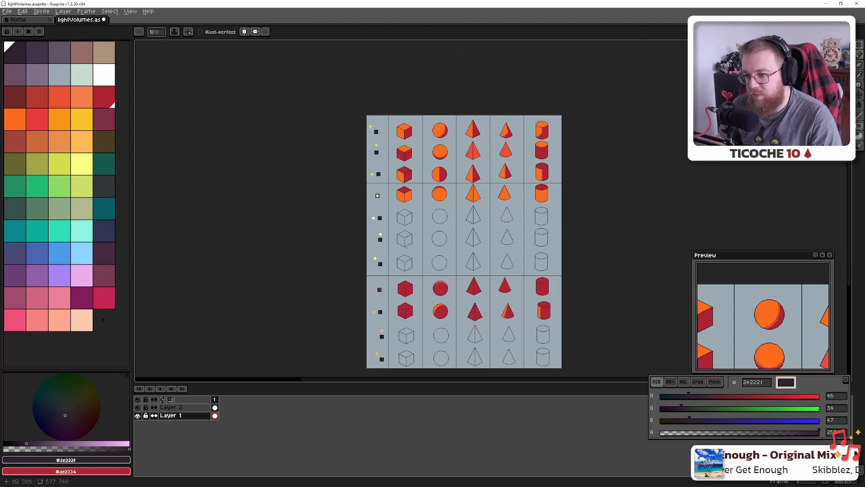
pyautogui.scroll(3, 408, 207)
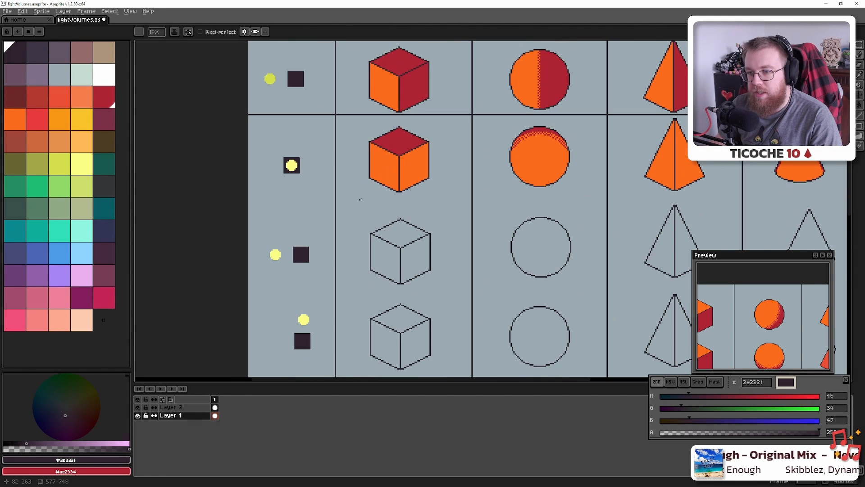
pyautogui.moveTo(525, 192); pyautogui.dragTo(397, 192)
pyautogui.moveTo(498, 177); pyautogui.dragTo(378, 202)
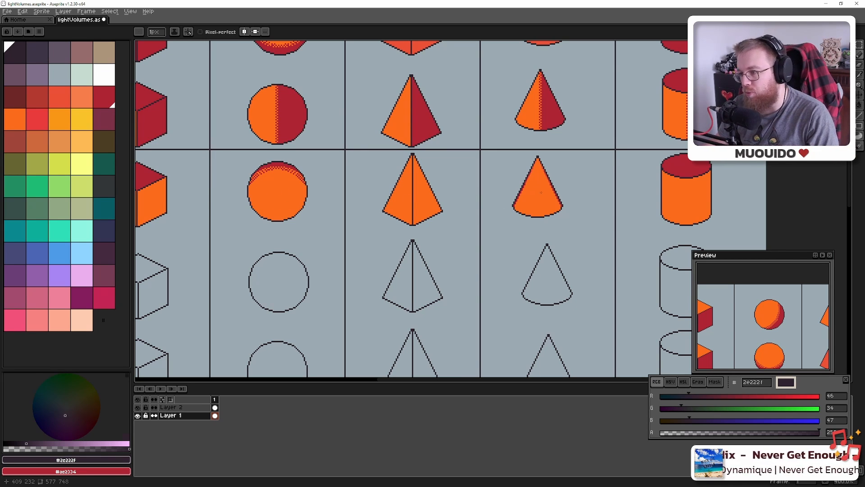
pyautogui.scroll(5, 547, 209)
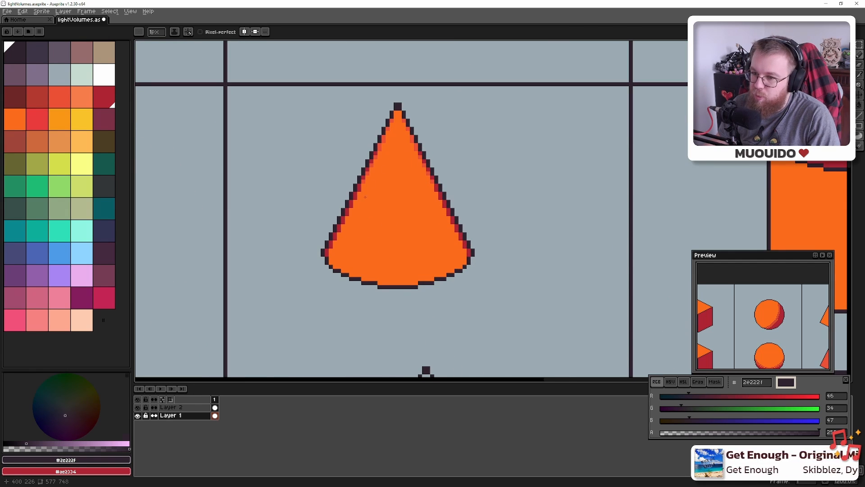
pyautogui.scroll(-5, 365, 197)
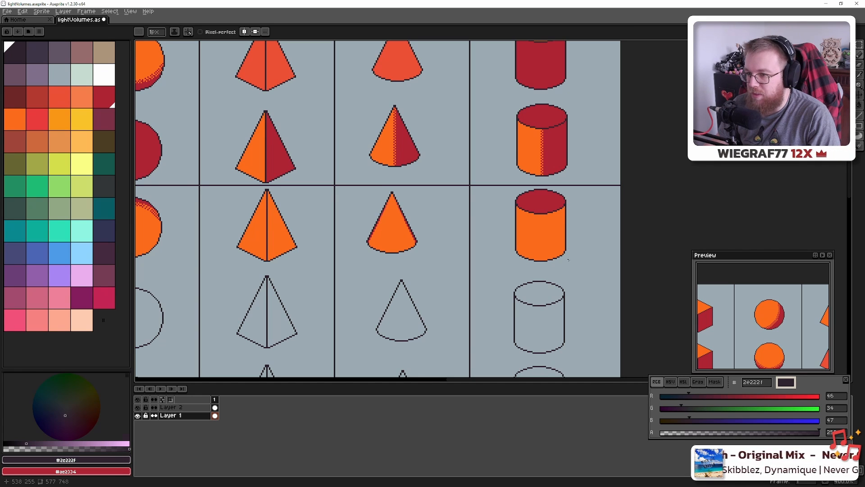
pyautogui.moveTo(439, 256); pyautogui.dragTo(683, 167)
pyautogui.moveTo(421, 191); pyautogui.dragTo(664, 171)
pyautogui.scroll(-1, 409, 214)
pyautogui.moveTo(478, 276); pyautogui.dragTo(450, 43)
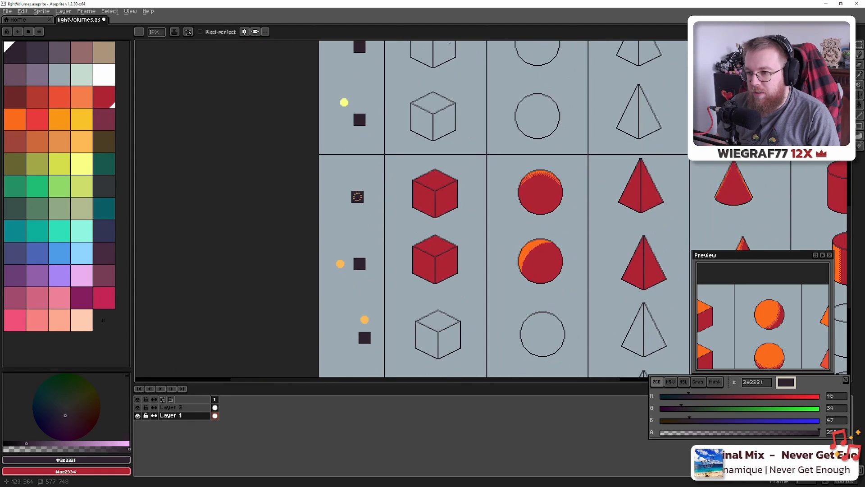
pyautogui.moveTo(541, 162); pyautogui.dragTo(414, 177)
pyautogui.moveTo(535, 212); pyautogui.dragTo(520, 284)
pyautogui.moveTo(443, 201); pyautogui.dragTo(506, 310)
pyautogui.moveTo(382, 203); pyautogui.dragTo(440, 264)
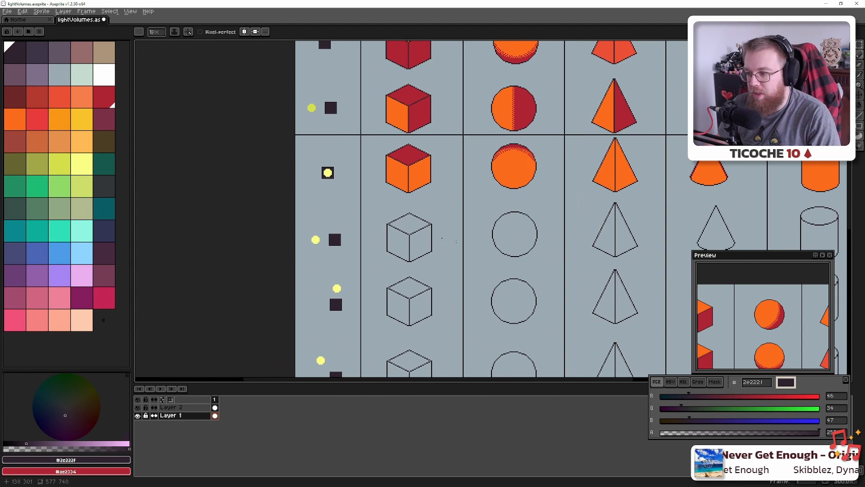
pyautogui.scroll(2, 471, 255)
pyautogui.scroll(1, 449, 237)
pyautogui.scroll(-1, 449, 237)
pyautogui.scroll(-1, 449, 237)
# In Blender, set the sun to 90° X and 0° Y rotation and check top, camera and front views
pyautogui.hotkey('alt', 'Tab')
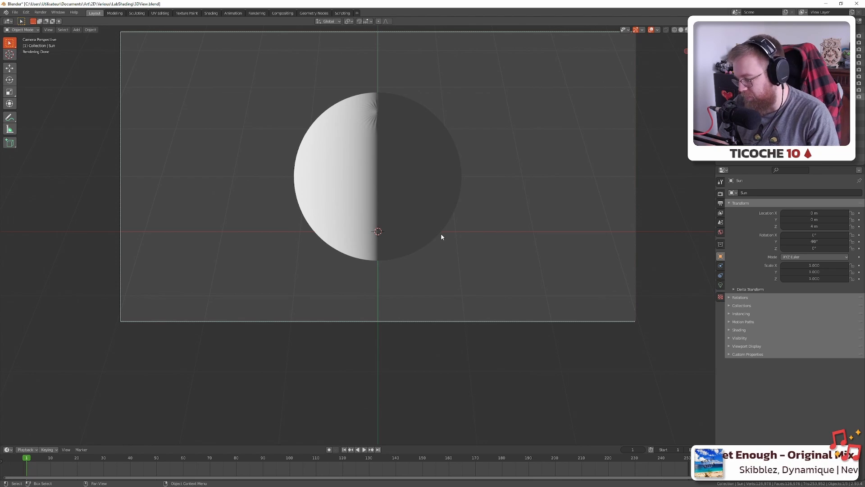
pyautogui.press('KP_7')
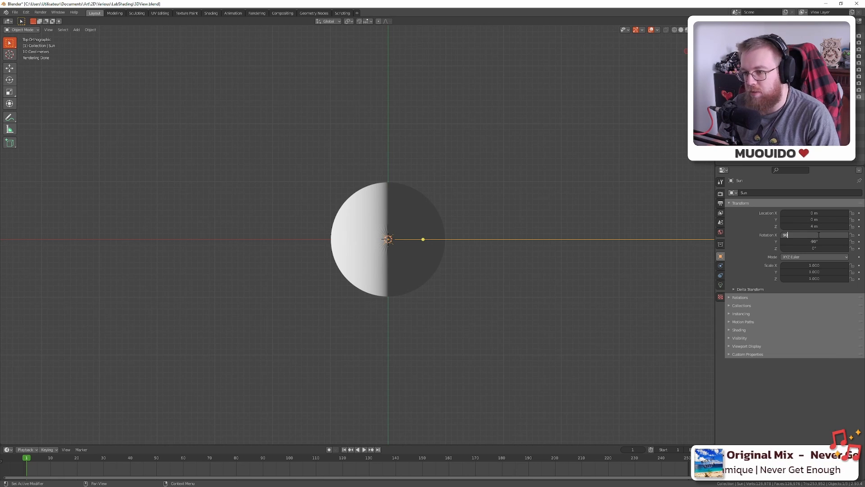
pyautogui.press('Return')
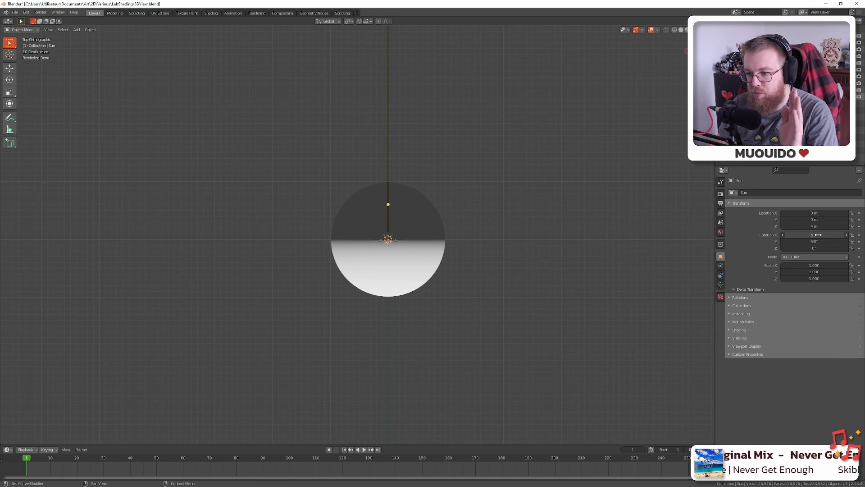
pyautogui.press('Return')
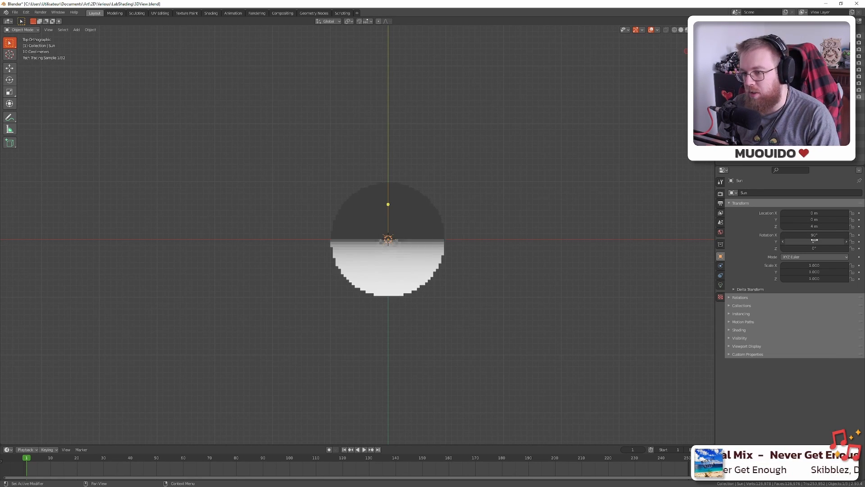
pyautogui.press('KP_0')
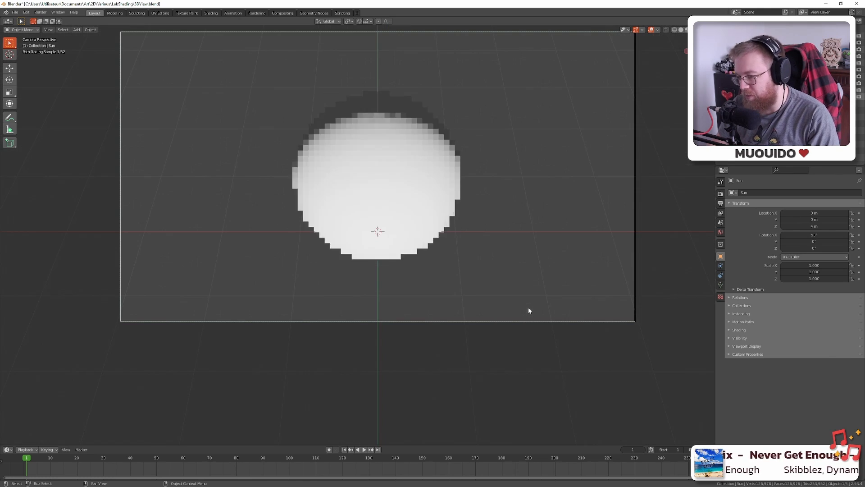
pyautogui.press('KP_1')
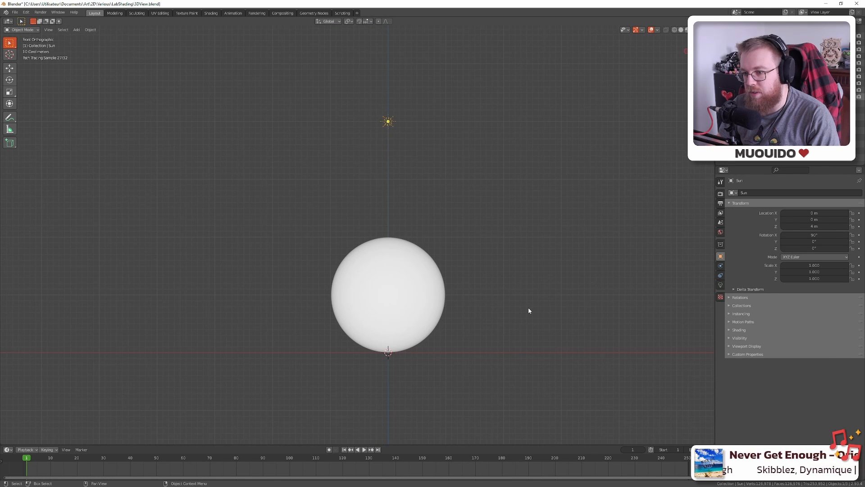
pyautogui.press('KP_7')
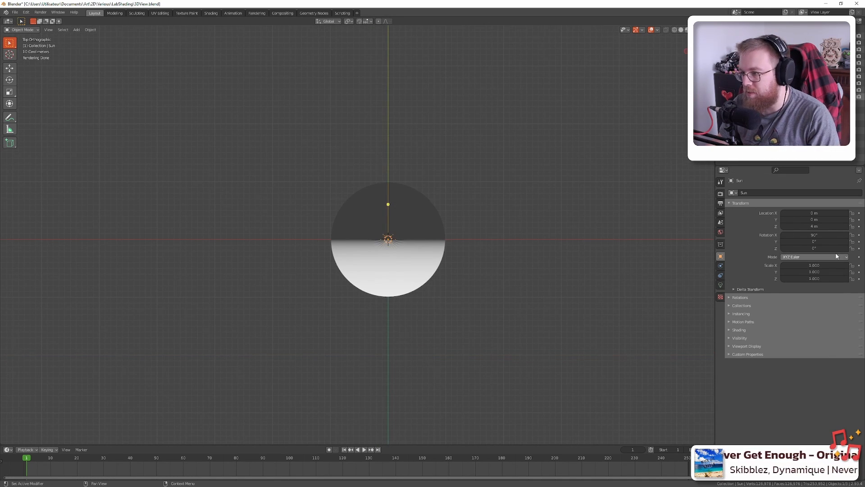
# Reset the sun's Z rotation to 0° and return to Aseprite
pyautogui.moveTo(828, 248)
pyautogui.mouseDown()
pyautogui.moveTo(843, 248)
pyautogui.moveTo(817, 248)
pyautogui.mouseUp()
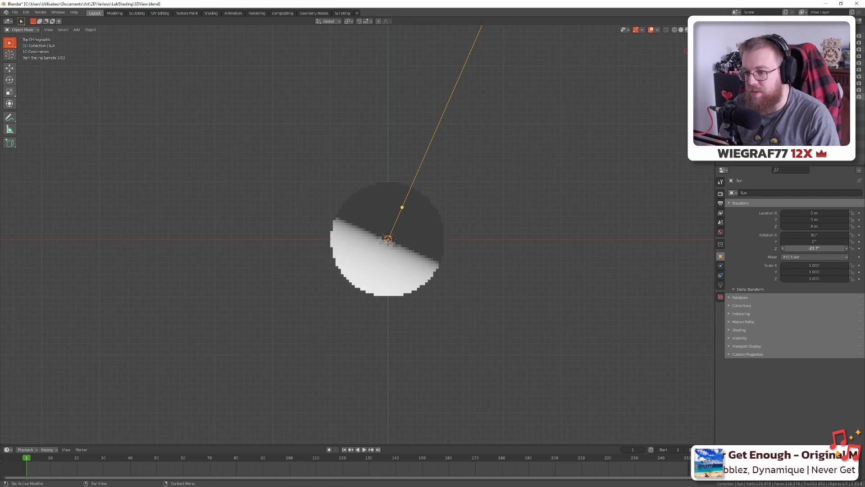
pyautogui.click(814, 249)
pyautogui.write('0')
pyautogui.press('Return')
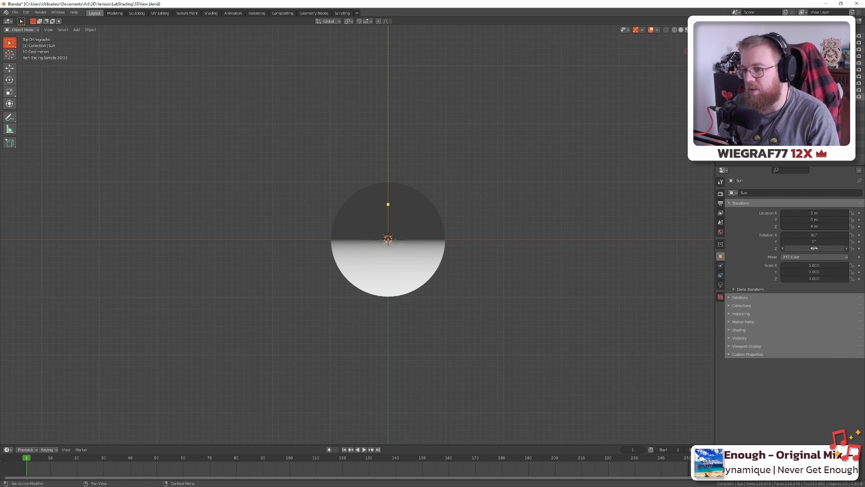
pyautogui.hotkey('alt', 'Tab')
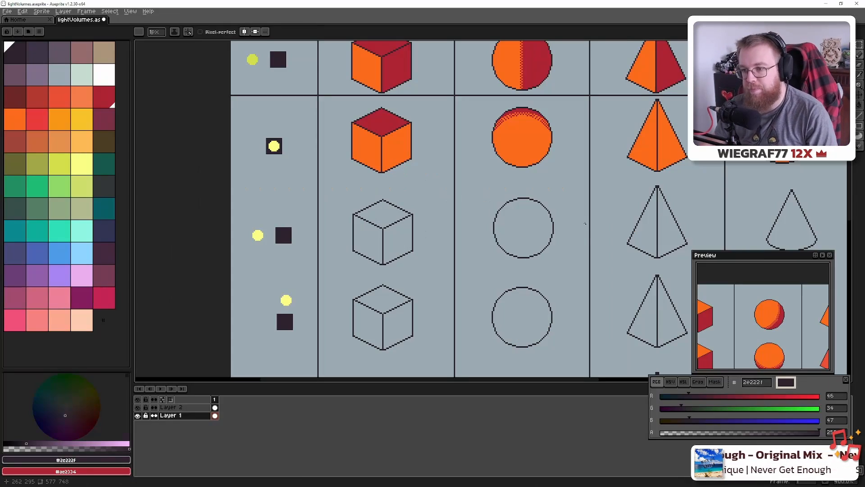
# Bucket-fill the left-lit cube's left face with orange on Layer 2
pyautogui.moveTo(412, 235); pyautogui.dragTo(450, 233)
pyautogui.hotkey('alt', 'Tab')
pyautogui.hotkey('alt', 'Tab')
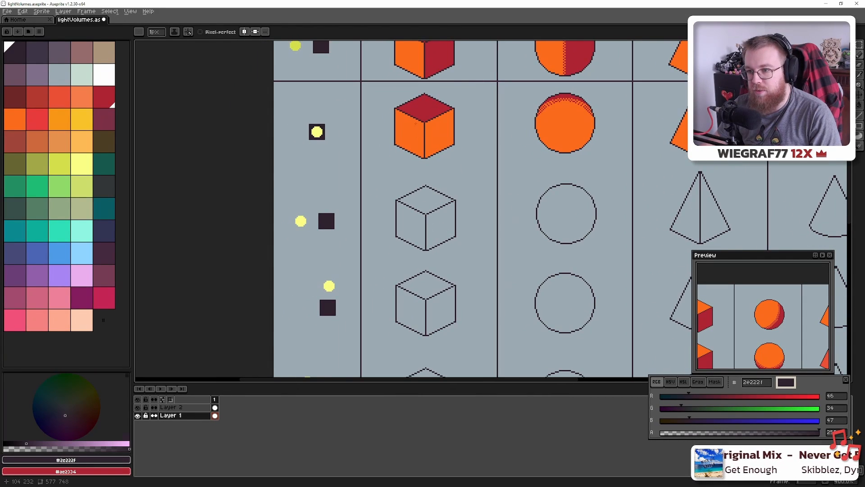
pyautogui.scroll(1, 398, 199)
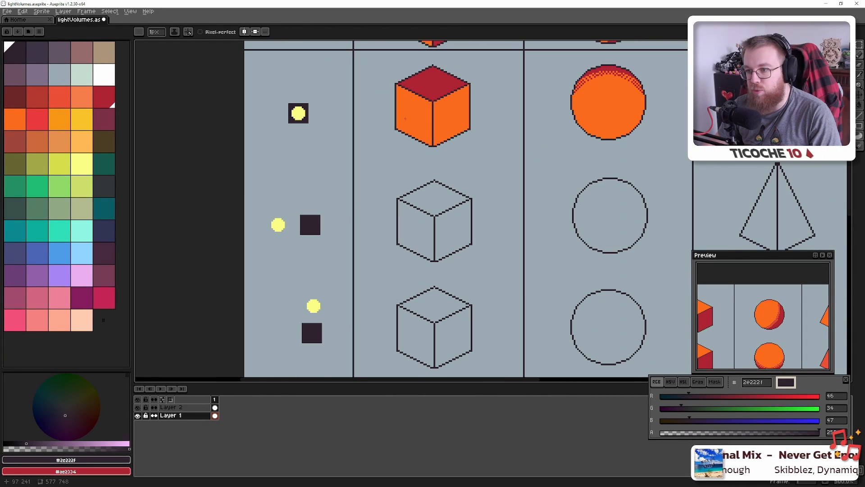
pyautogui.press('g')
pyautogui.keyDown('alt'); pyautogui.click(411, 93); pyautogui.keyUp('alt')
pyautogui.click(419, 220)
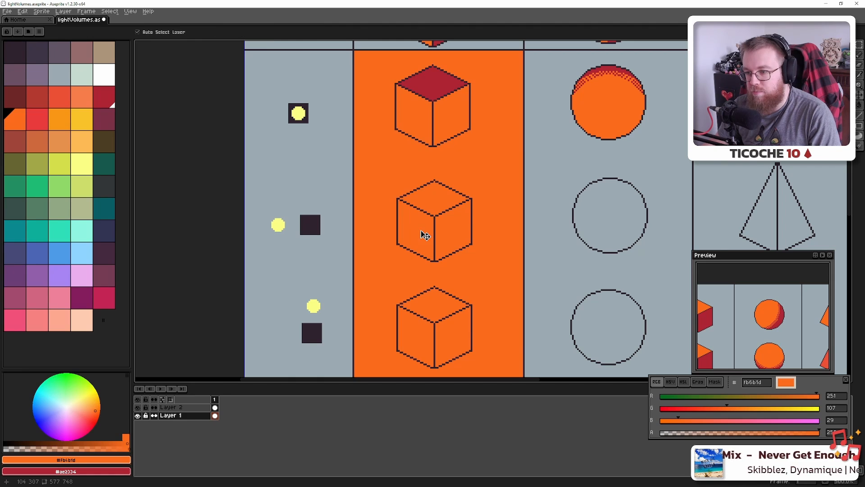
pyautogui.hotkey('ctrl', 'z')
pyautogui.click(176, 408)
pyautogui.click(415, 230)
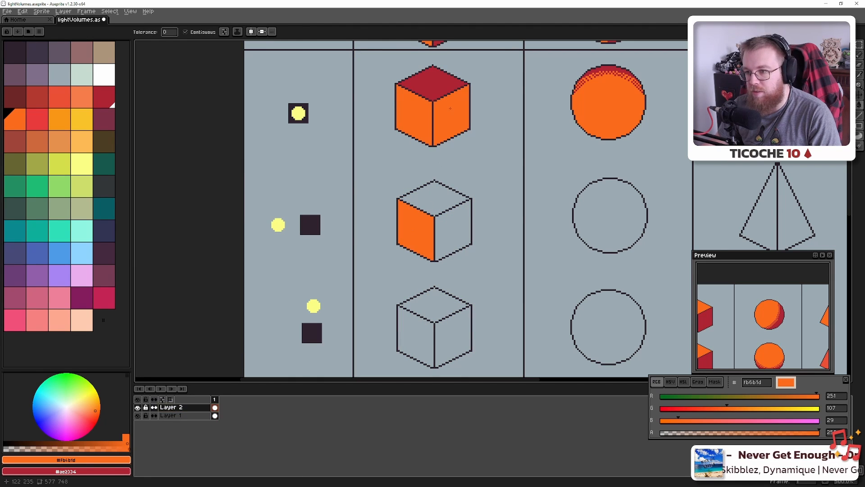
# Fill the cube's top and right faces with dark red, then hide the sphere in Blender
pyautogui.keyDown('alt'); pyautogui.click(432, 84); pyautogui.keyUp('alt')
pyautogui.click(433, 200)
pyautogui.click(463, 231)
pyautogui.scroll(-2, 470, 241)
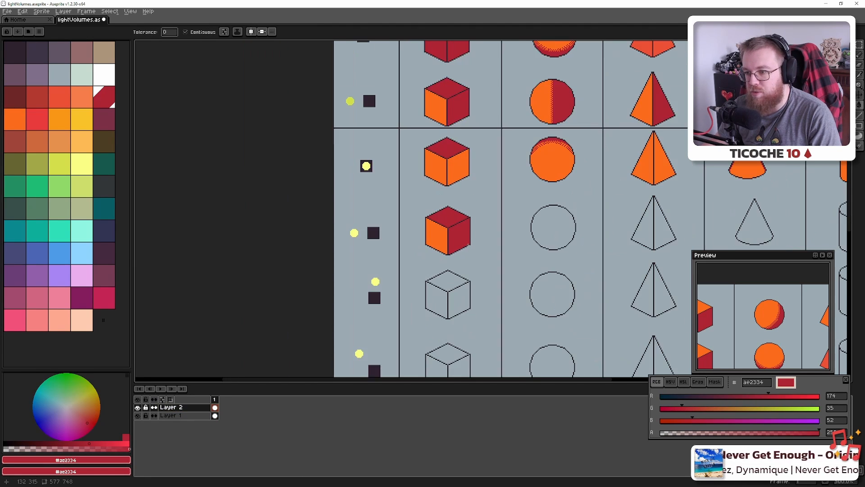
pyautogui.scroll(2, 475, 240)
pyautogui.hotkey('alt', 'Tab')
pyautogui.click(846, 63)
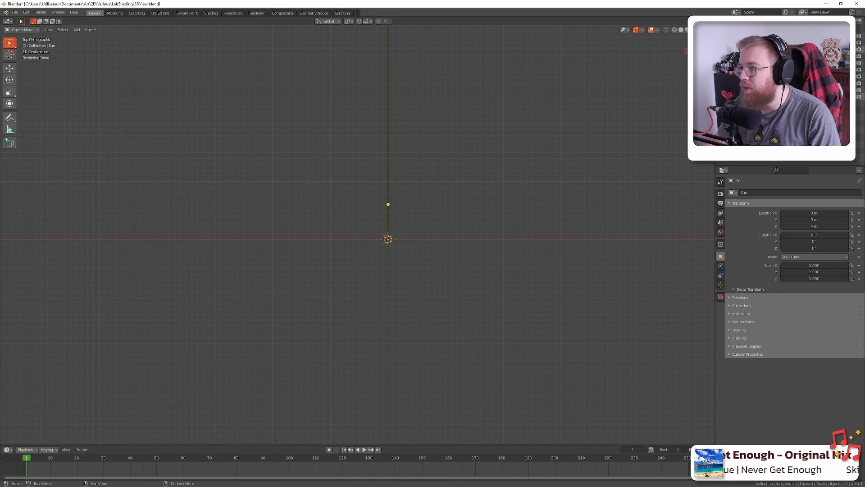
# Show the cube and set the sun's rotation to 0° Y and -45° Z
pyautogui.click(851, 56)
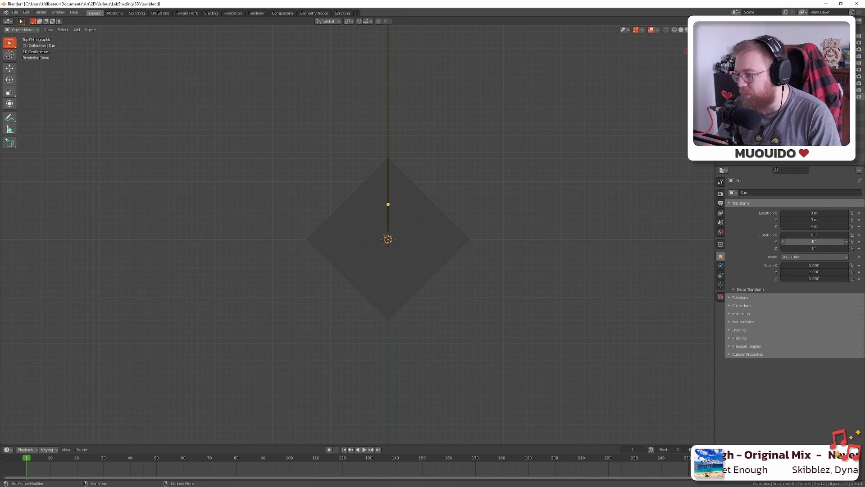
pyautogui.click(806, 242)
pyautogui.write('0')
pyautogui.press('Return')
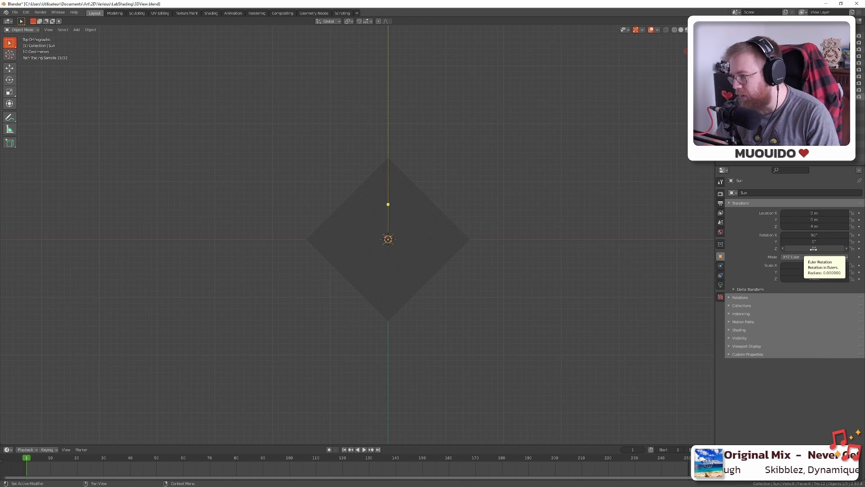
pyautogui.click(814, 249)
pyautogui.write('45')
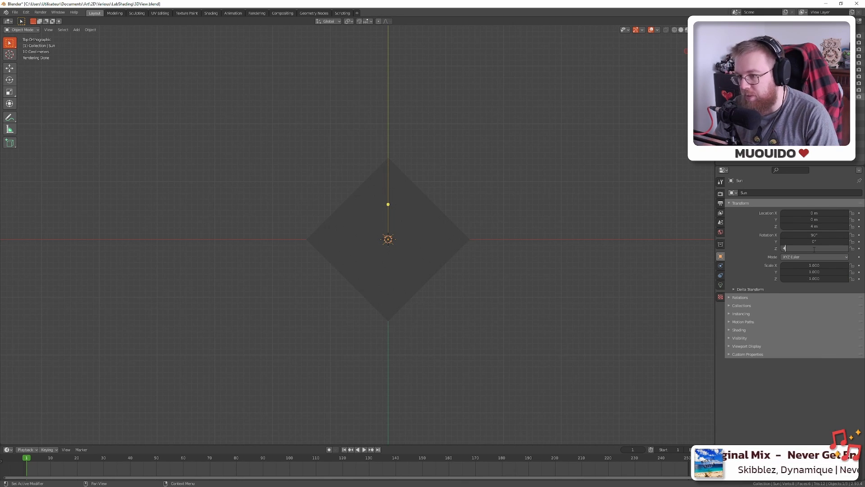
pyautogui.press('Return')
pyautogui.click(813, 248)
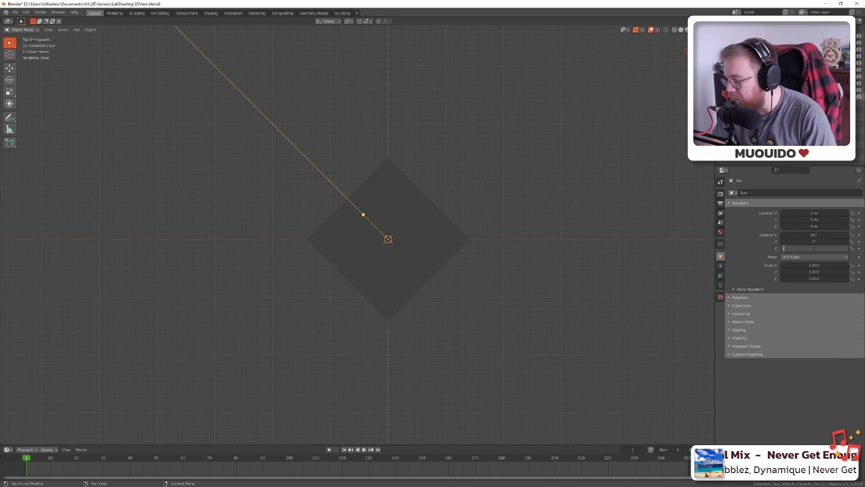
pyautogui.write('-45')
pyautogui.press('Return')
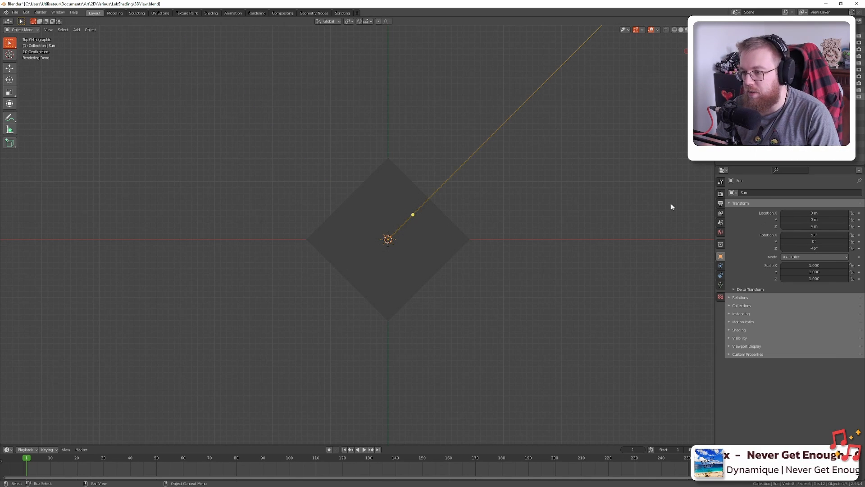
# Reframe the camera on the lit cube using Lock Camera to View, then return to Aseprite
pyautogui.moveTo(608, 238); pyautogui.dragTo(619, 225)
pyautogui.press('KP_0')
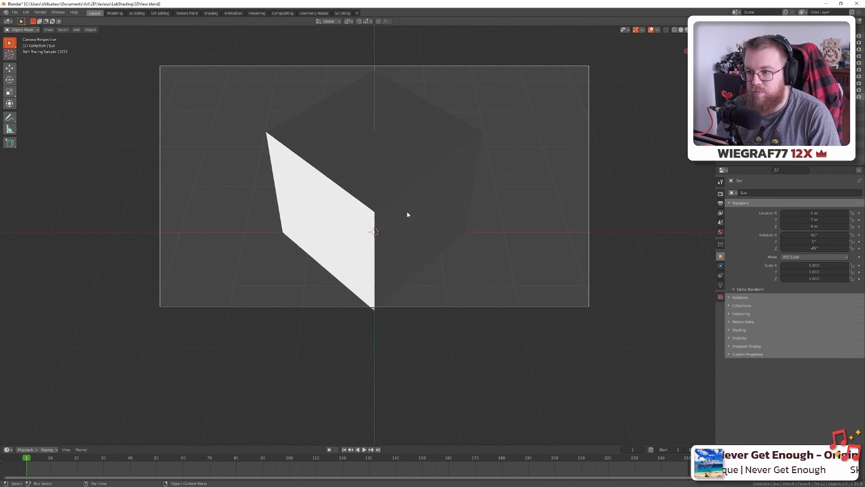
pyautogui.scroll(1, 418, 200)
pyautogui.press('q')
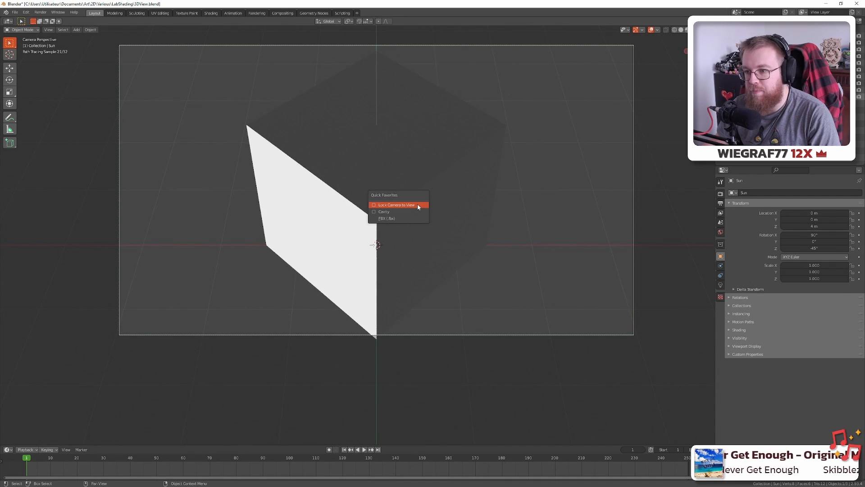
pyautogui.click(418, 206)
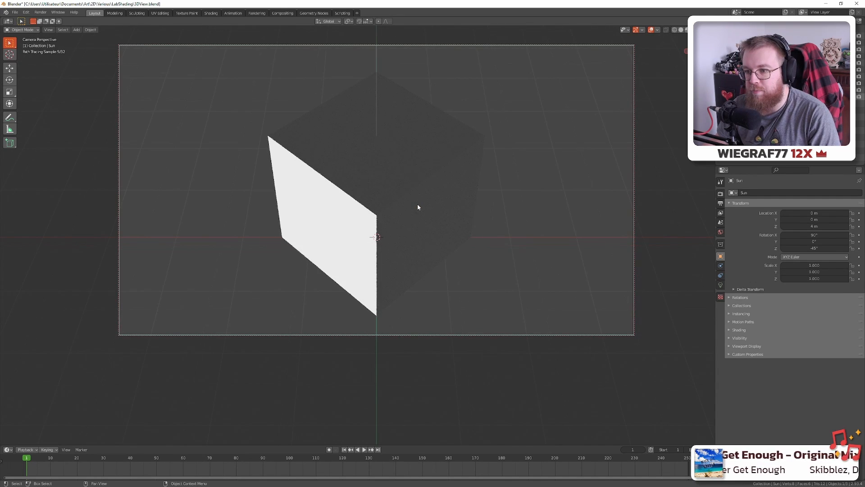
pyautogui.click(417, 204)
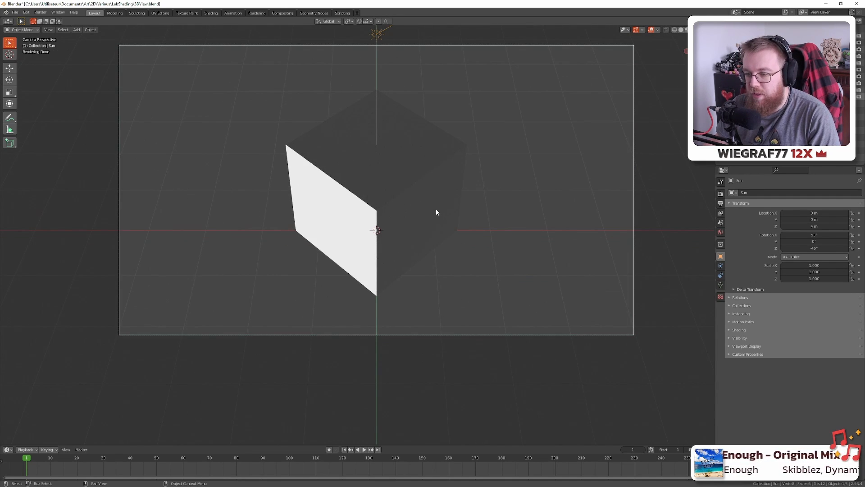
pyautogui.hotkey('alt', 'Tab')
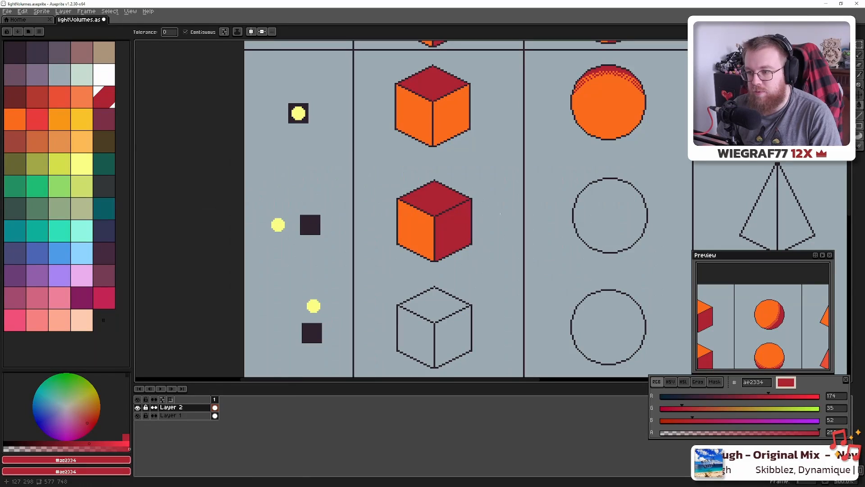
# Sample the cube's dark red and fill the middle pyramid's right face with it
pyautogui.moveTo(590, 192); pyautogui.dragTo(498, 197)
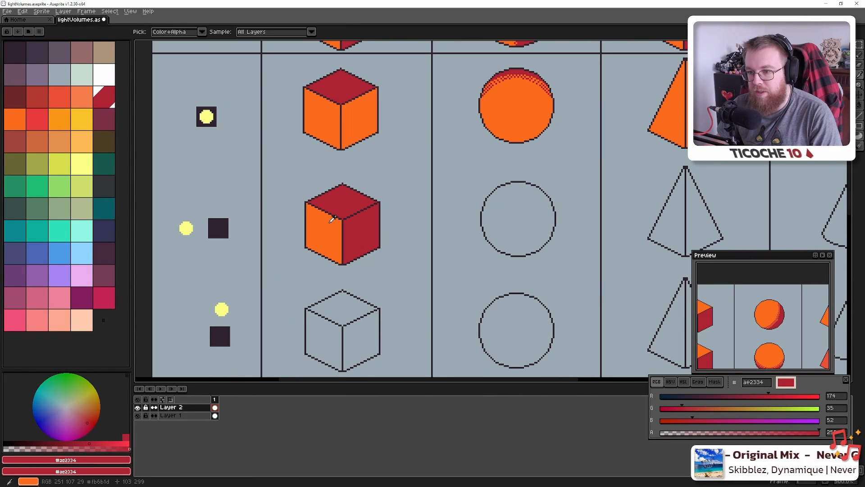
pyautogui.keyDown('alt'); pyautogui.click(332, 219); pyautogui.keyUp('alt')
pyautogui.hscroll(5, 410, 209)
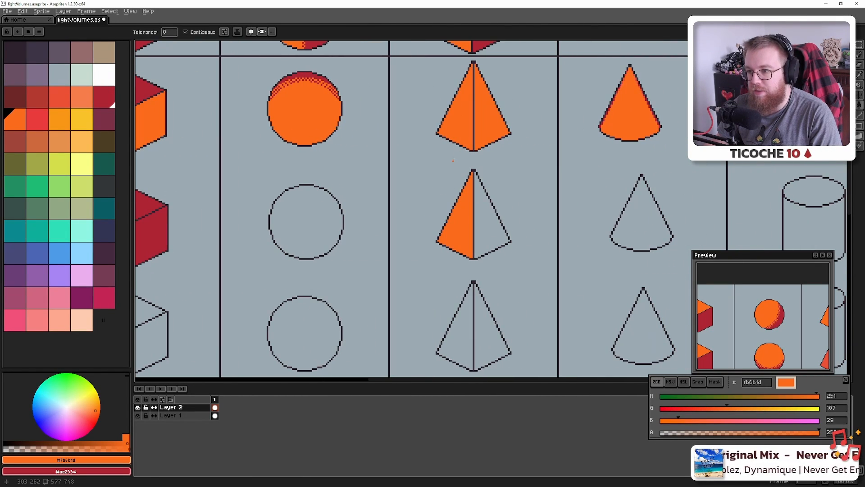
pyautogui.keyDown('alt'); pyautogui.click(150, 222); pyautogui.keyUp('alt')
pyautogui.click(491, 227)
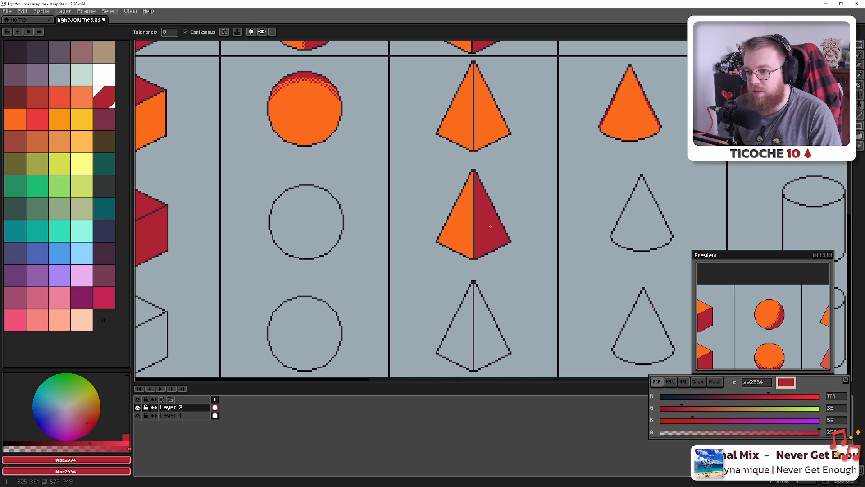
# Fill the middle cylinder's top ellipse with the same dark red
pyautogui.moveTo(501, 230)
pyautogui.mouseDown()
pyautogui.moveTo(643, 164)
pyautogui.moveTo(352, 225)
pyautogui.moveTo(402, 226)
pyautogui.moveTo(628, 167)
pyautogui.moveTo(715, 157)
pyautogui.mouseUp()
pyautogui.click(696, 196)
pyautogui.moveTo(415, 149); pyautogui.dragTo(301, 192)
pyautogui.moveTo(580, 168); pyautogui.dragTo(658, 150)
pyautogui.moveTo(293, 186)
pyautogui.mouseDown()
pyautogui.moveTo(359, 176)
pyautogui.moveTo(370, 188)
pyautogui.moveTo(339, 205)
pyautogui.moveTo(343, 223)
pyautogui.moveTo(367, 201)
pyautogui.moveTo(361, 197)
pyautogui.mouseUp()
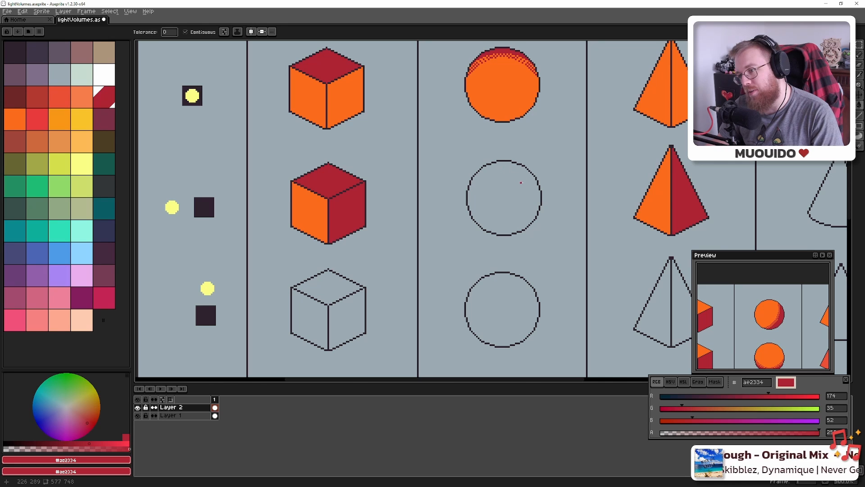
pyautogui.moveTo(494, 187); pyautogui.dragTo(417, 198)
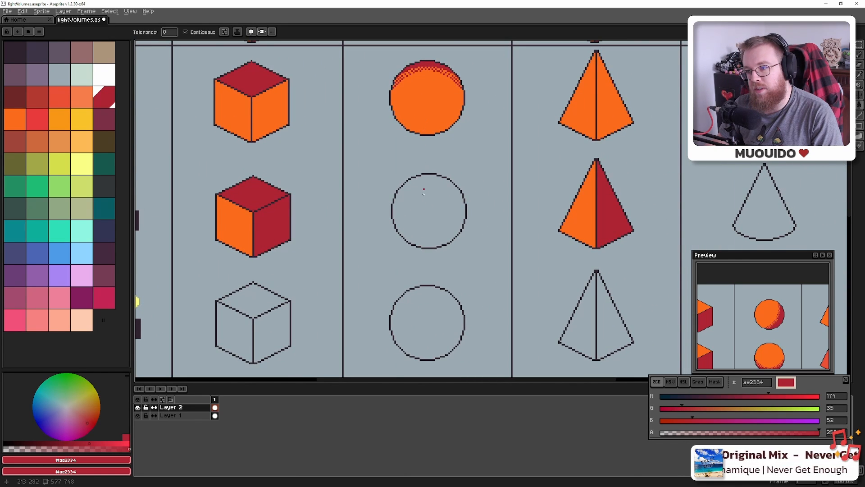
# Bucket-fill the middle sphere dark red and switch the ink to Shading
pyautogui.scroll(1, 424, 190)
pyautogui.scroll(-1, 424, 189)
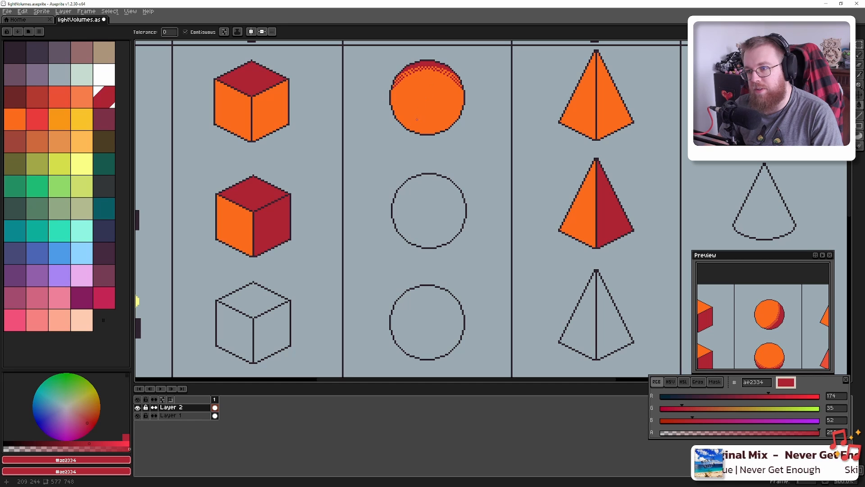
pyautogui.keyDown('alt'); pyautogui.click(430, 63); pyautogui.keyUp('alt')
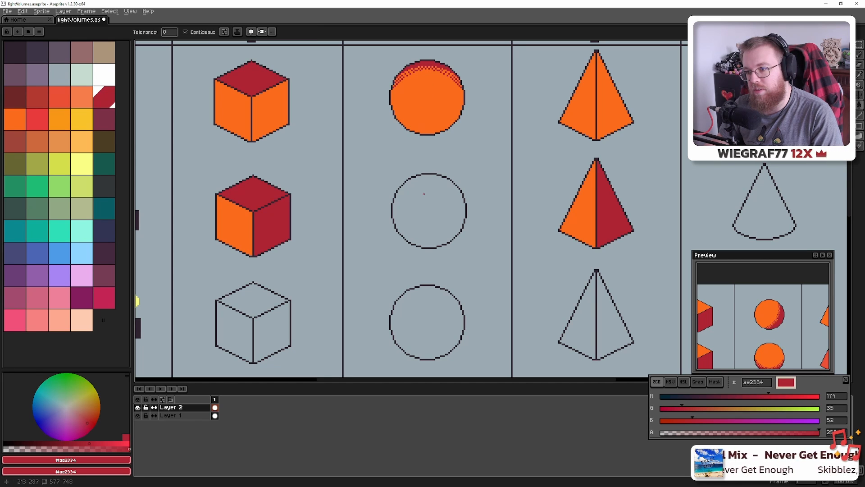
pyautogui.click(423, 194)
pyautogui.click(102, 102)
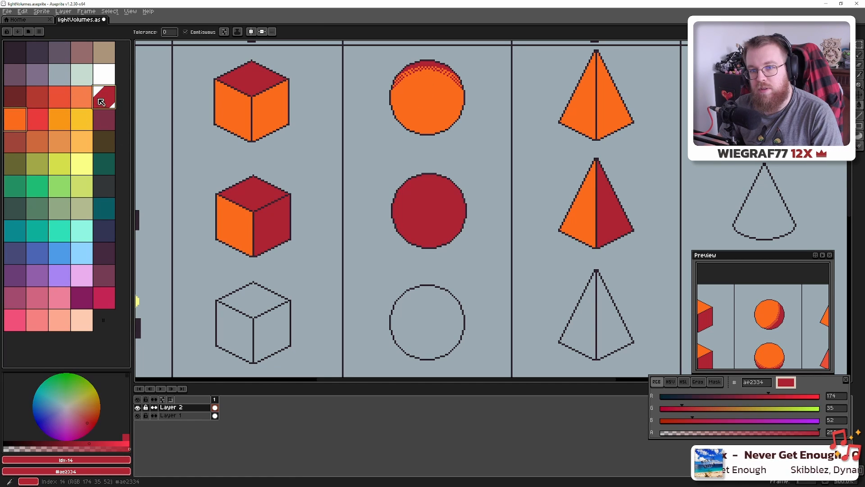
pyautogui.click(237, 32)
pyautogui.click(254, 73)
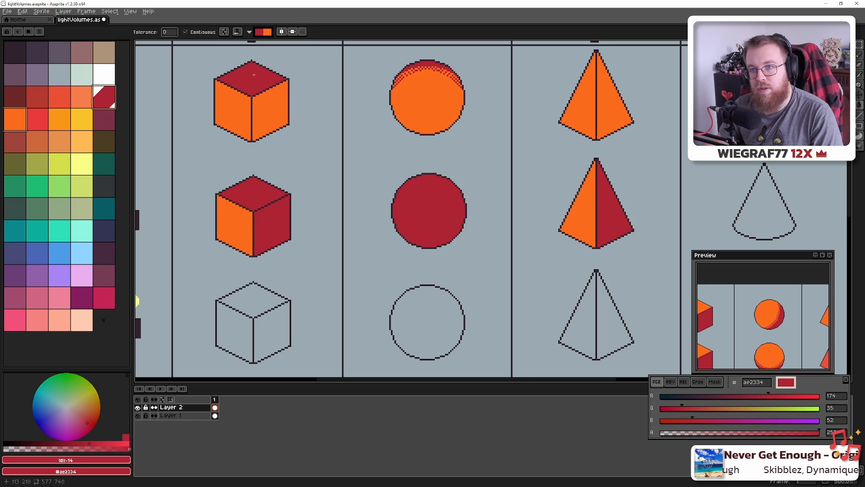
pyautogui.moveTo(427, 198); pyautogui.dragTo(399, 168)
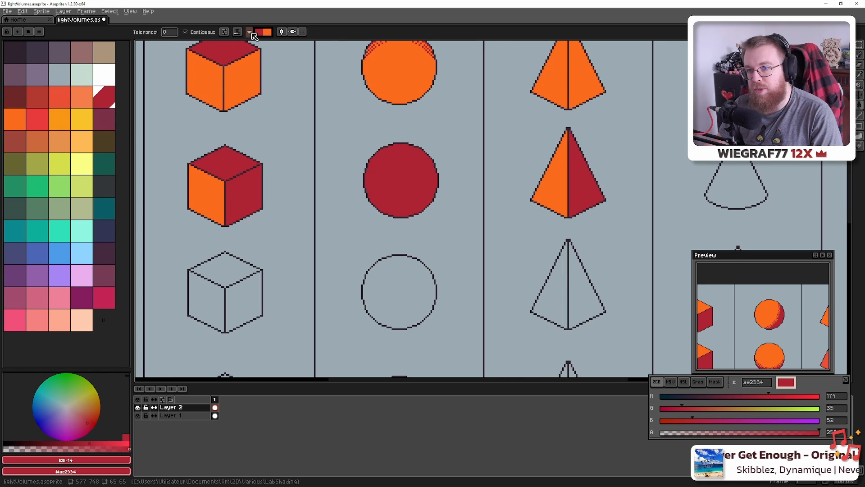
pyautogui.click(251, 34)
pyautogui.click(260, 19)
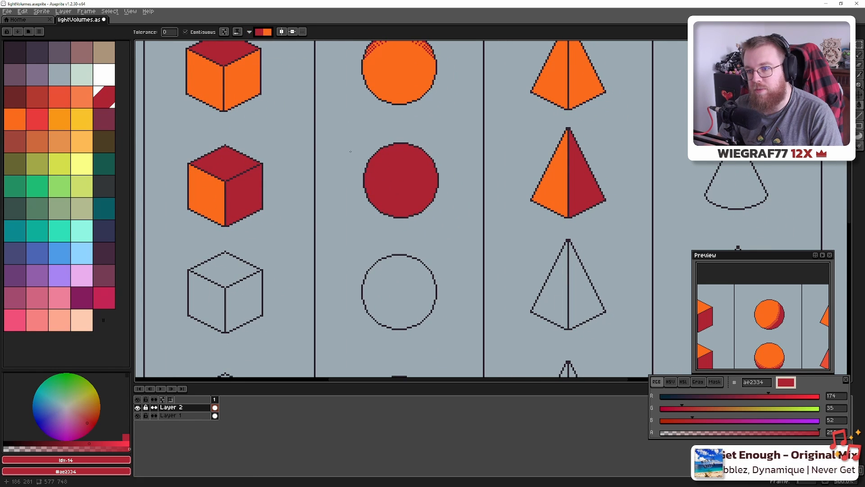
# Switch to an orange Pencil, stamp an orange dot on the sphere, and grow the brush to 46px
pyautogui.press('b')
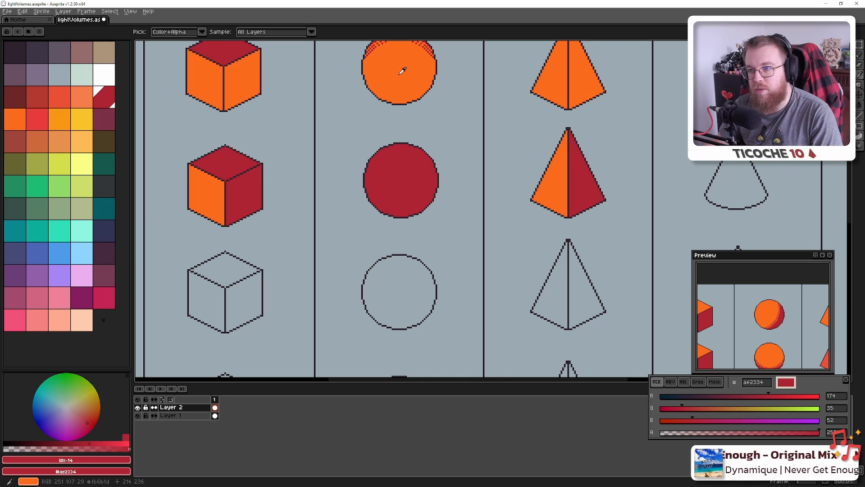
pyautogui.press(']')
pyautogui.press('+')
pyautogui.press('+')
pyautogui.press('+')
pyautogui.press('+')
pyautogui.press('+')
pyautogui.press('+')
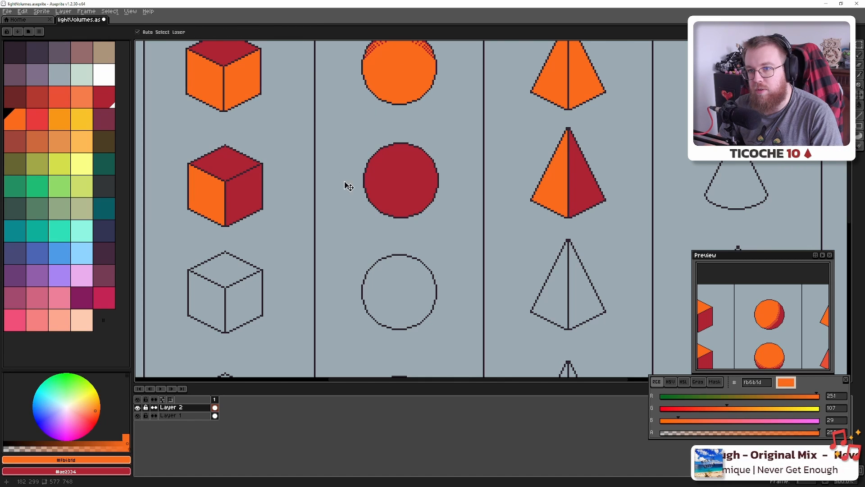
pyautogui.press('+')
pyautogui.press('+')
pyautogui.press('+')
pyautogui.press('+')
pyautogui.press('+')
pyautogui.press('+')
pyautogui.press('+')
pyautogui.press('+')
pyautogui.press('+')
pyautogui.press('+')
pyautogui.press('+')
pyautogui.press('+')
pyautogui.press('+')
pyautogui.press('+')
pyautogui.press('+')
pyautogui.press('+')
pyautogui.press('+')
pyautogui.press('+')
pyautogui.press('+')
pyautogui.press('+')
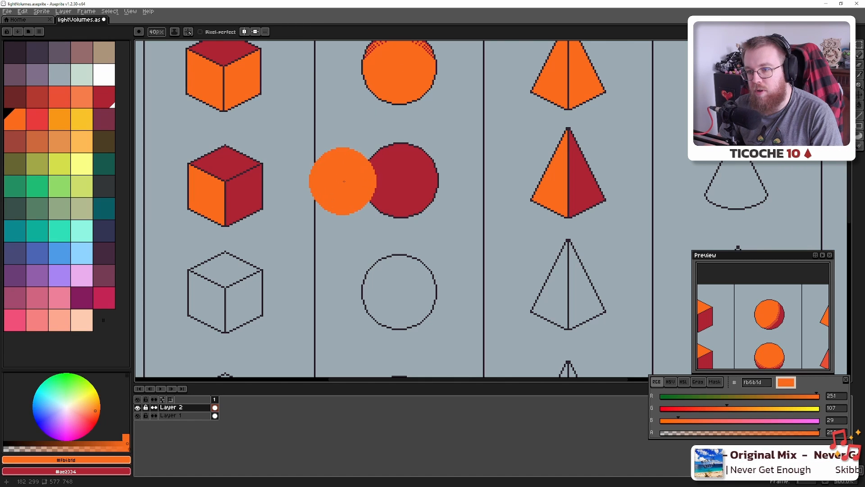
pyautogui.click(407, 200)
pyautogui.press('+')
pyautogui.press('+')
pyautogui.press('+')
pyautogui.press('+')
pyautogui.press('+')
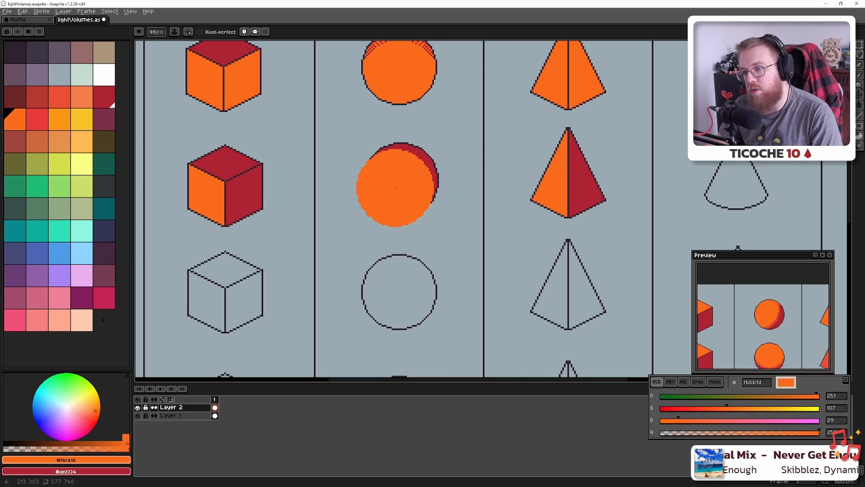
# With reversed Shading ink, brush the sphere orange, leaving a thin dark red crescent on the right
pyautogui.click(188, 36)
pyautogui.click(202, 57)
pyautogui.click(254, 61)
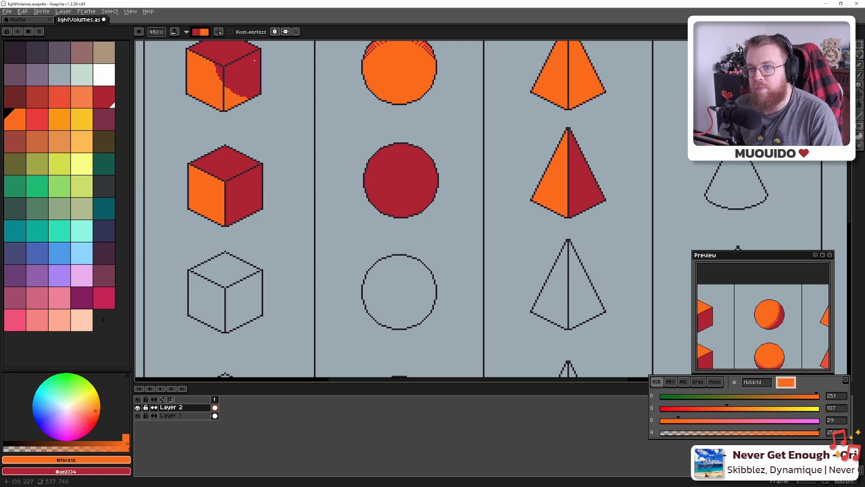
pyautogui.click(199, 33)
pyautogui.click(205, 42)
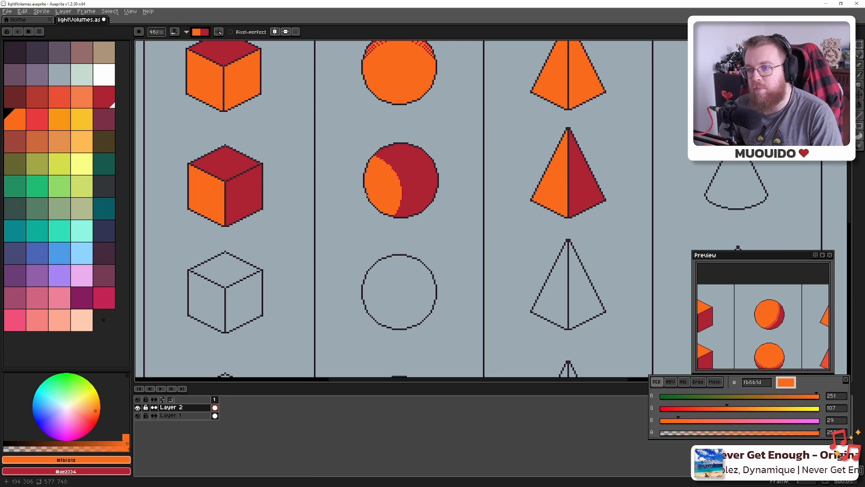
pyautogui.moveTo(365, 193); pyautogui.dragTo(395, 188)
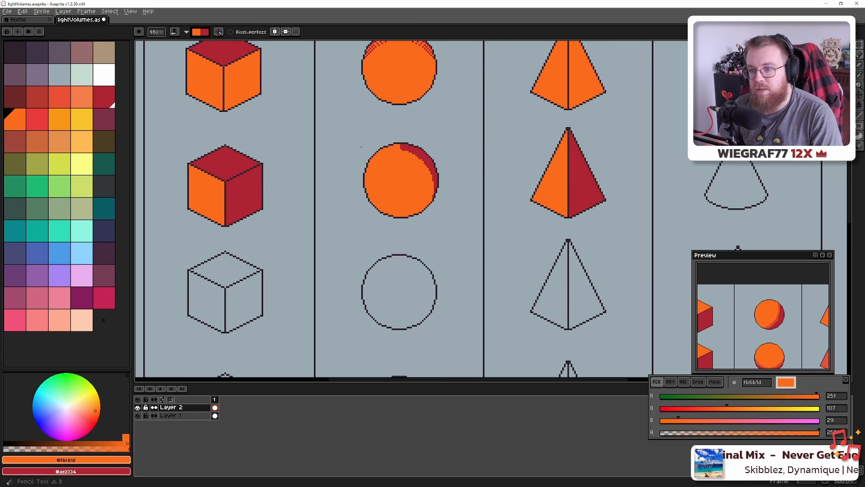
pyautogui.rightClick(374, 141)
pyautogui.hotkey('ctrl', 'z')
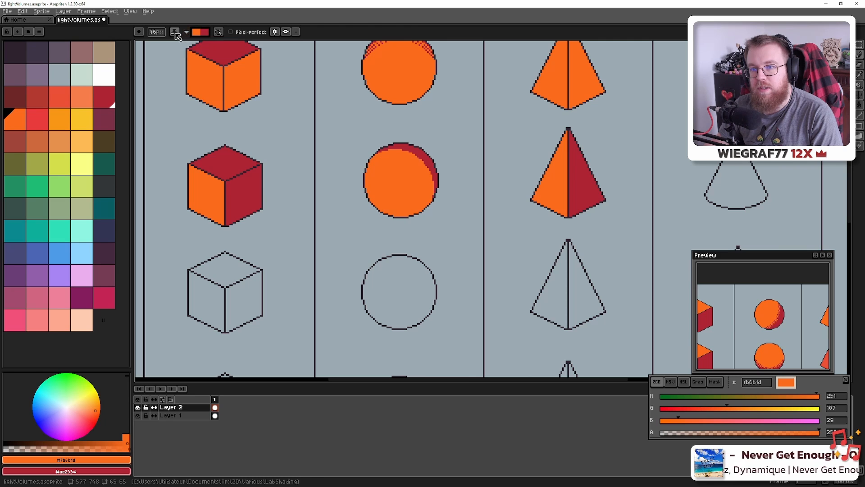
# Switch back to simple ink and zoom in on the sphere's top shading edge
pyautogui.click(187, 34)
pyautogui.click(201, 41)
pyautogui.scroll(1, 427, 190)
pyautogui.scroll(3, 428, 190)
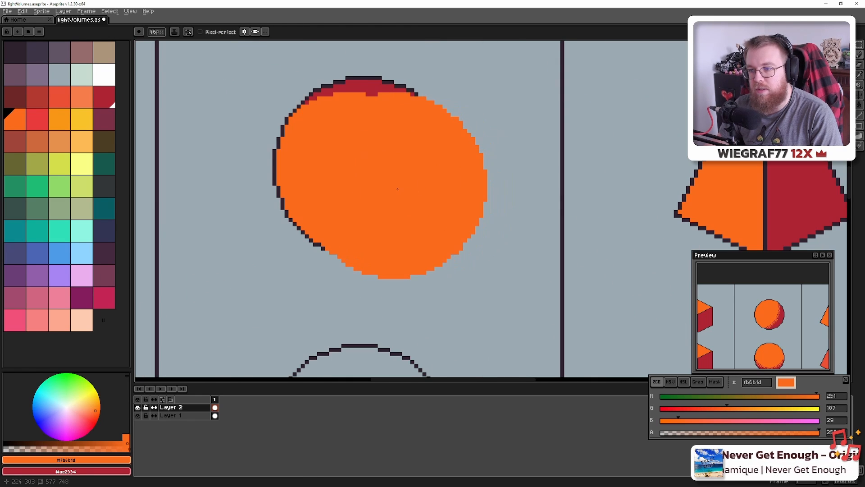
pyautogui.scroll(-18, 394, 186)
pyautogui.scroll(20, 396, 188)
pyautogui.scroll(20, 397, 188)
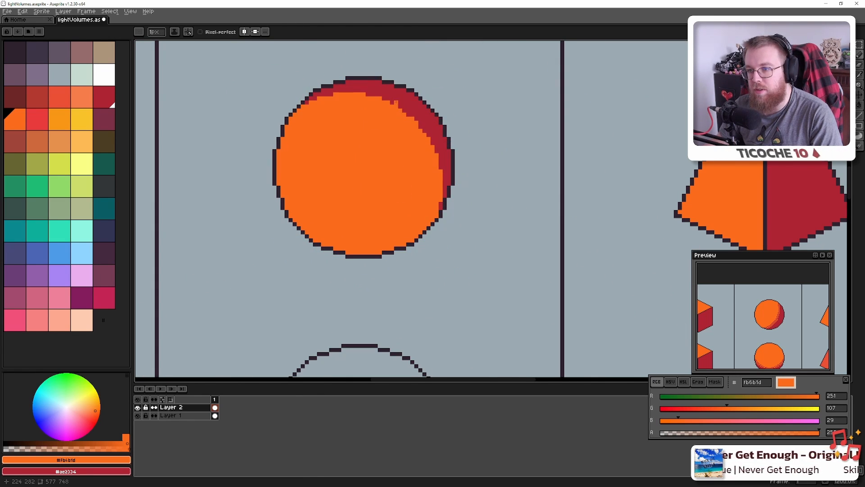
pyautogui.moveTo(361, 85)
pyautogui.mouseDown()
pyautogui.moveTo(441, 223)
pyautogui.moveTo(358, 169)
pyautogui.mouseUp()
pyautogui.scroll(4, 423, 237)
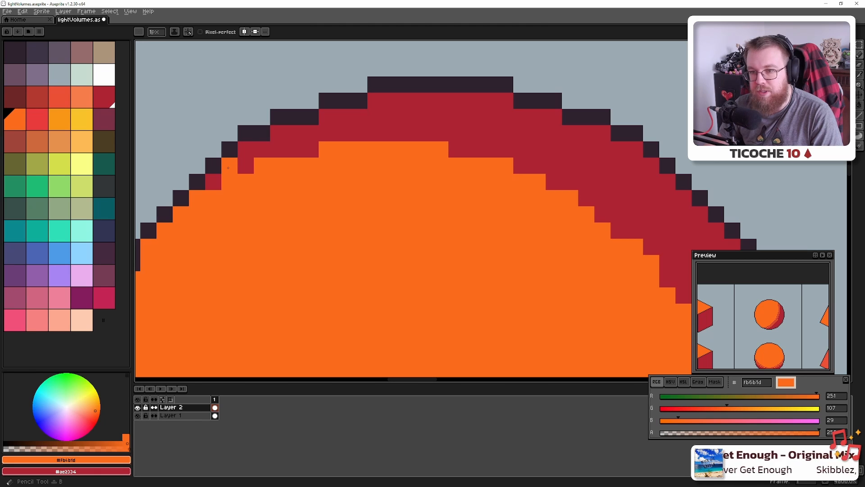
# Dither the top of the red band's inner edge with single orange pixels
pyautogui.click(246, 149)
pyautogui.rightClick(314, 147)
pyautogui.click(273, 147)
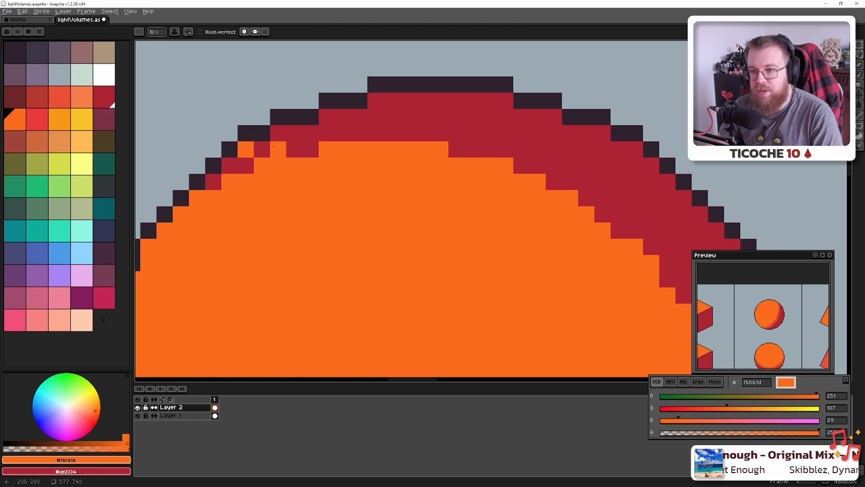
pyautogui.click(310, 131)
pyautogui.click(391, 131)
pyautogui.rightClick(390, 131)
pyautogui.click(343, 131)
pyautogui.click(375, 131)
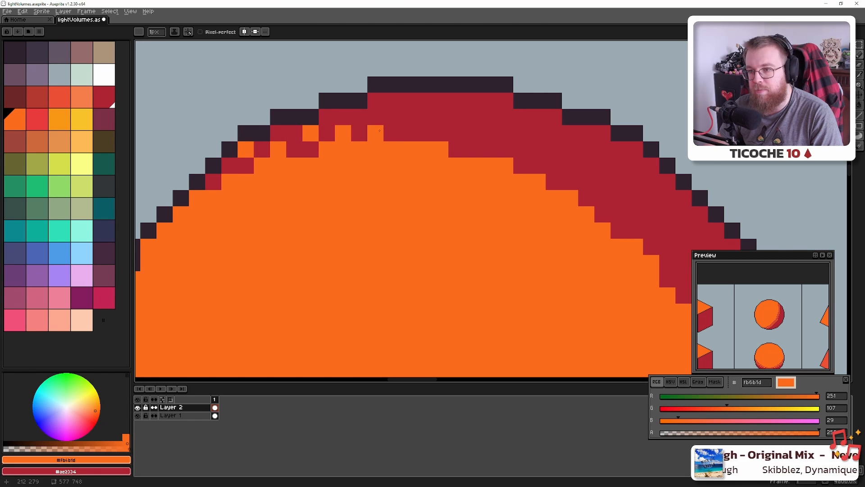
pyautogui.click(408, 131)
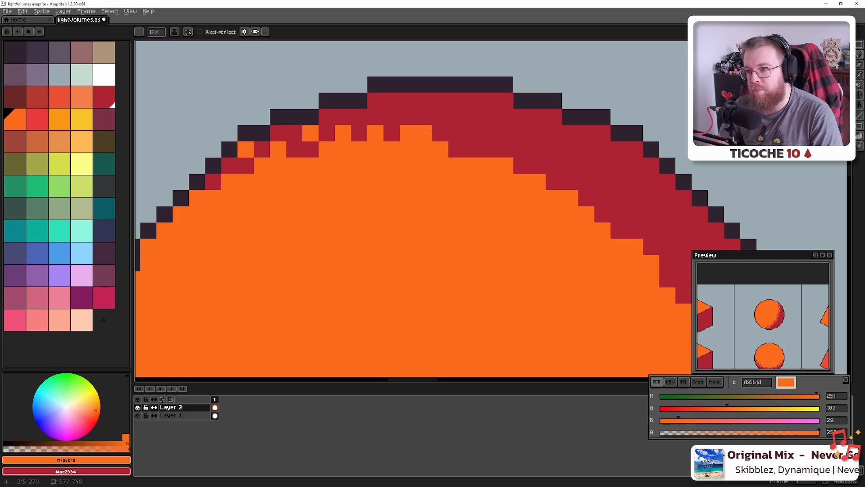
pyautogui.click(454, 131)
# Continue the orange dither across the band's upper edge and down its diagonal
pyautogui.moveTo(457, 157); pyautogui.dragTo(360, 129)
pyautogui.click(424, 120)
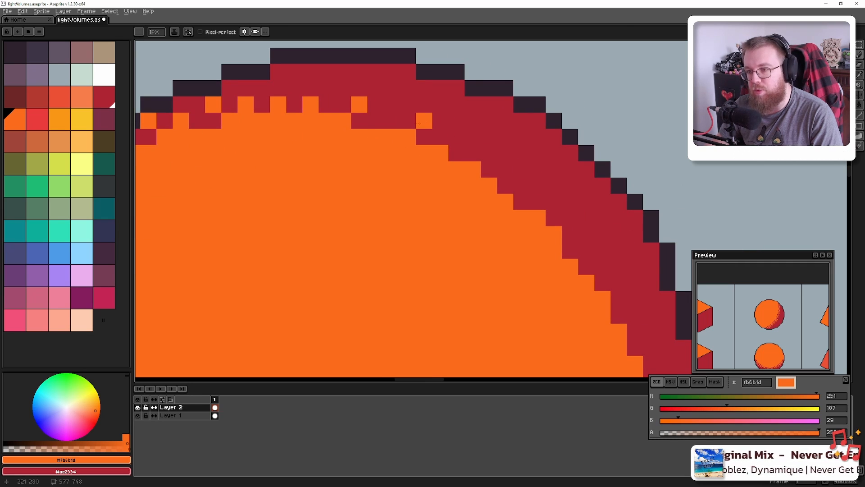
pyautogui.click(391, 121)
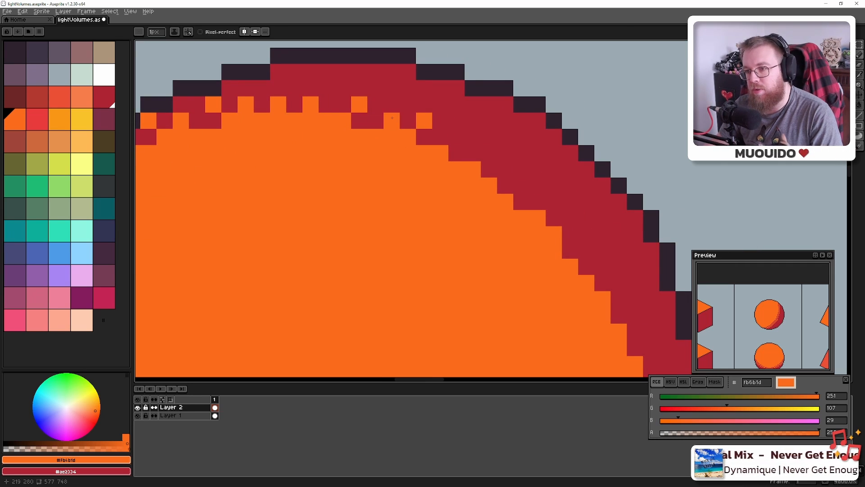
pyautogui.click(457, 137)
pyautogui.click(489, 152)
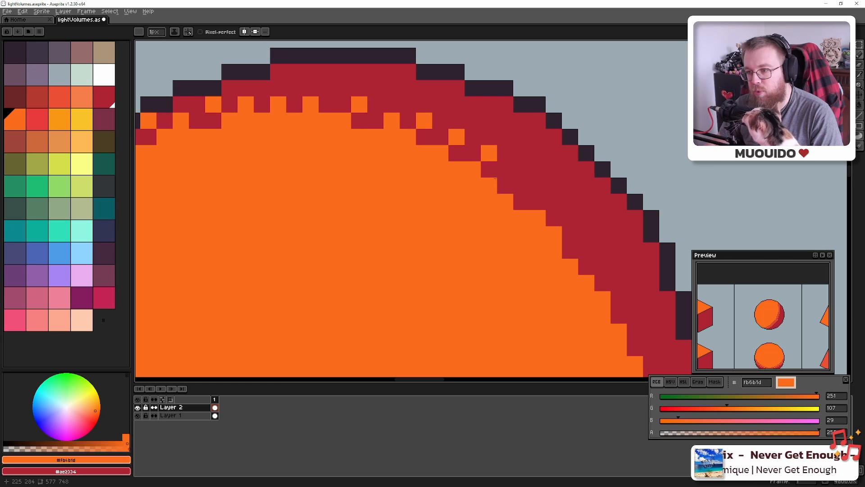
pyautogui.click(505, 169)
pyautogui.click(522, 186)
pyautogui.click(554, 202)
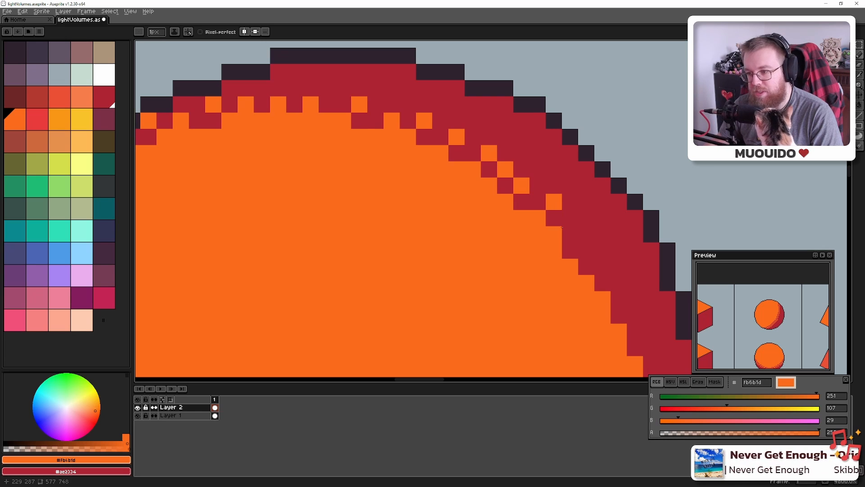
# Dither the sphere's right side and lower red band with alternating orange pixels
pyautogui.moveTo(586, 267); pyautogui.dragTo(339, 111)
pyautogui.click(331, 101)
pyautogui.click(347, 118)
pyautogui.click(363, 150)
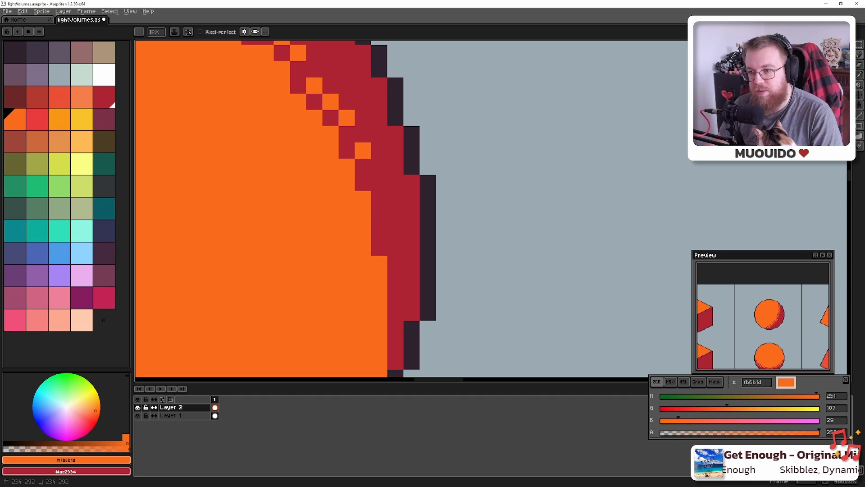
pyautogui.click(373, 185)
pyautogui.click(378, 214)
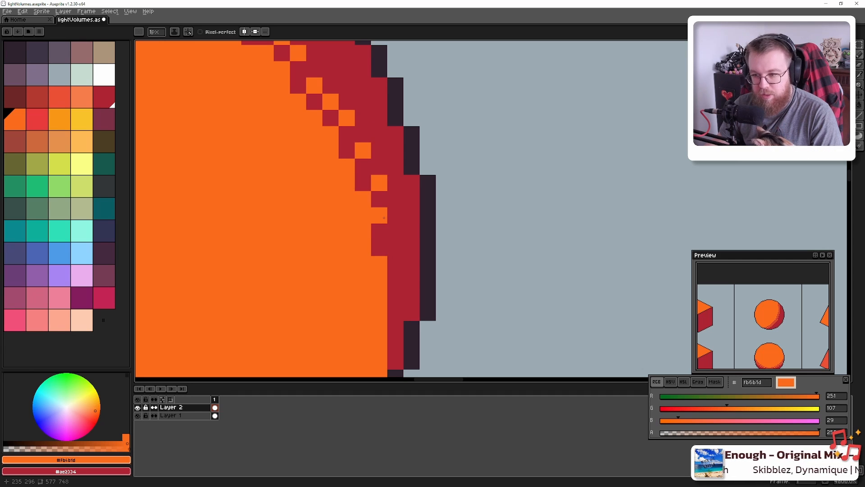
pyautogui.click(396, 280)
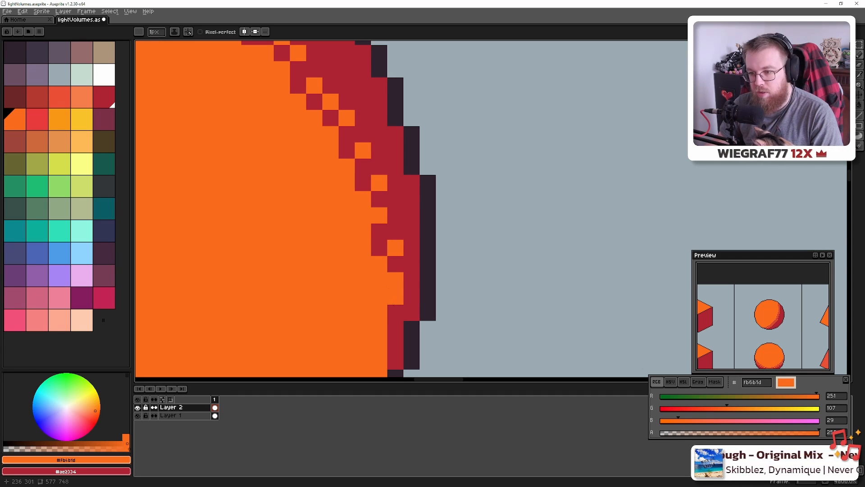
pyautogui.click(396, 311)
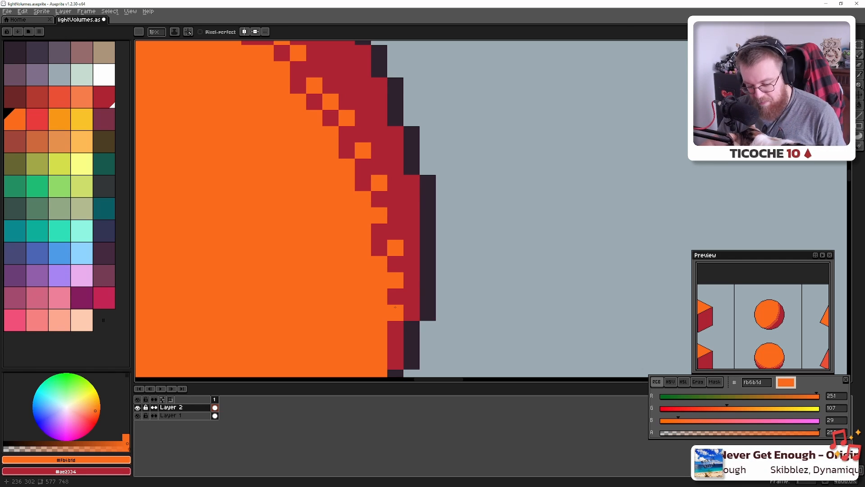
pyautogui.click(393, 342)
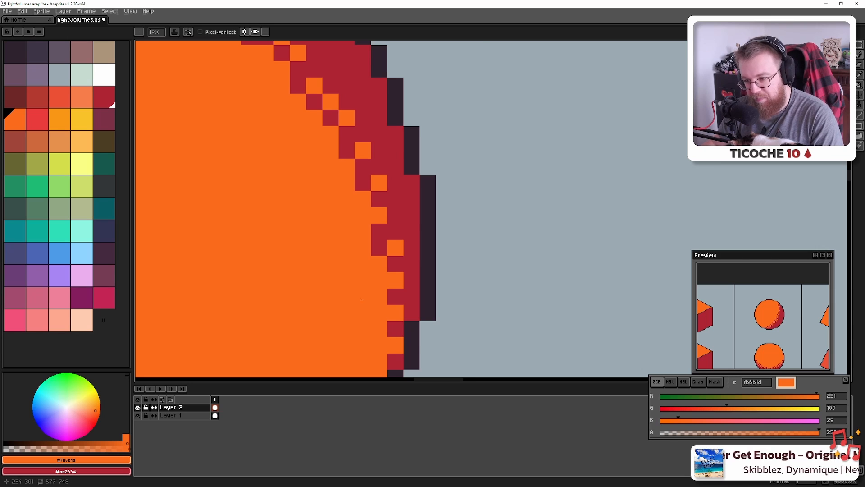
pyautogui.scroll(-6, 362, 299)
pyautogui.scroll(5, 380, 239)
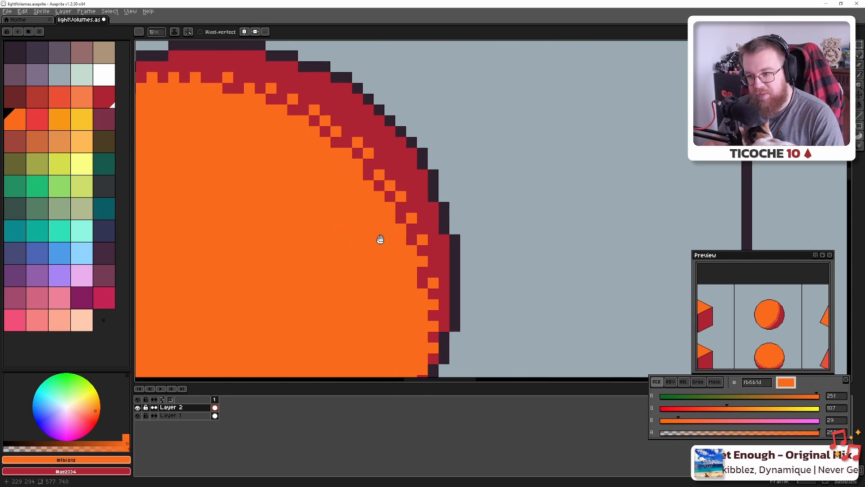
# Pick the dark red ae2334 and checker red pixels along the sphere's top edge
pyautogui.moveTo(381, 239); pyautogui.dragTo(440, 248)
pyautogui.scroll(-1, 440, 247)
pyautogui.keyDown('alt'); pyautogui.click(443, 178); pyautogui.keyUp('alt')
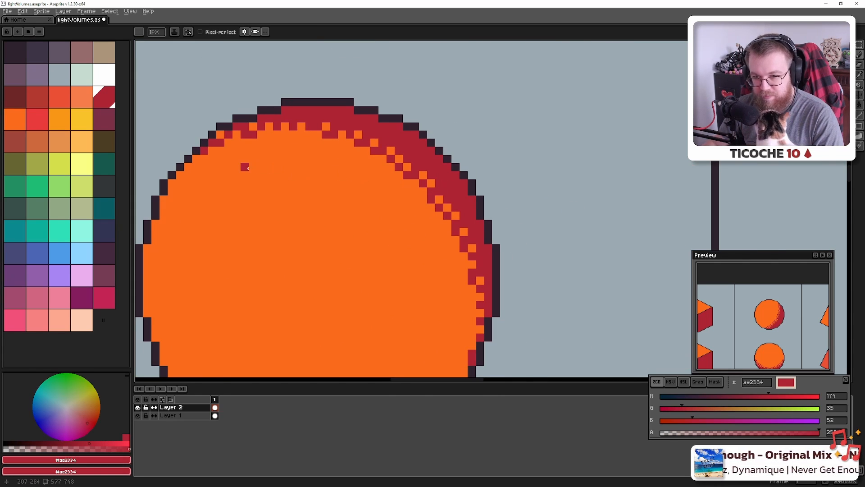
pyautogui.moveTo(248, 168); pyautogui.dragTo(307, 174)
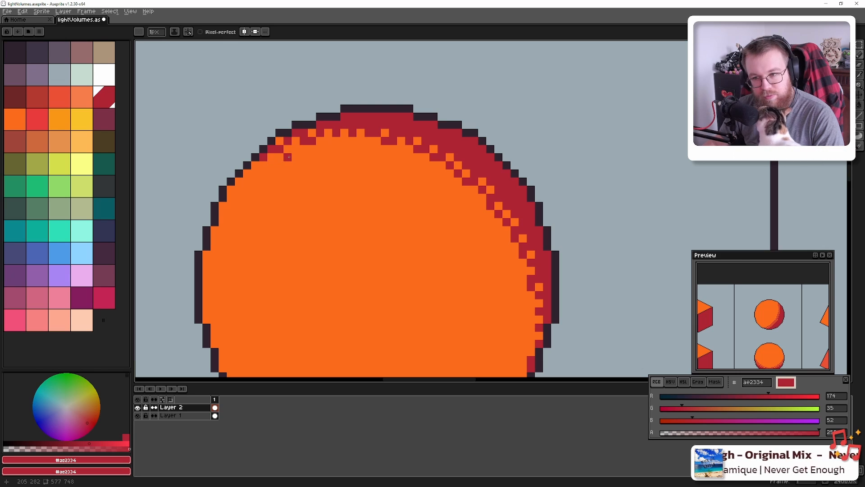
pyautogui.click(288, 157)
pyautogui.click(321, 149)
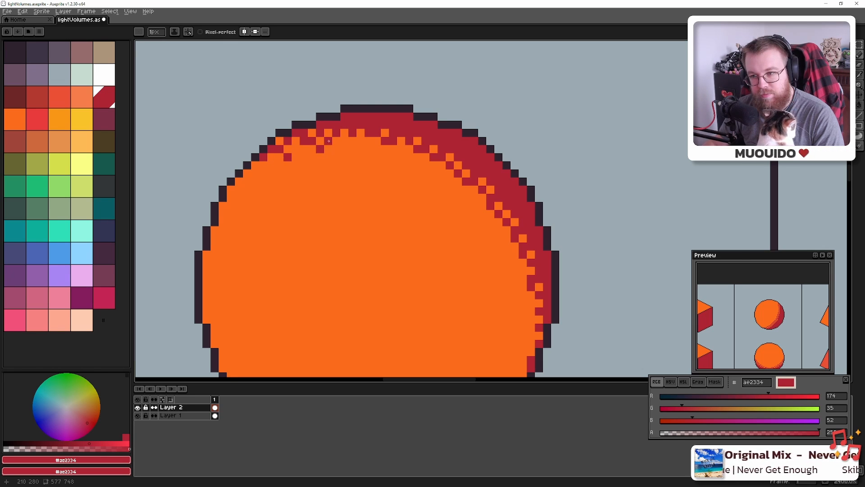
pyautogui.click(336, 142)
pyautogui.click(360, 141)
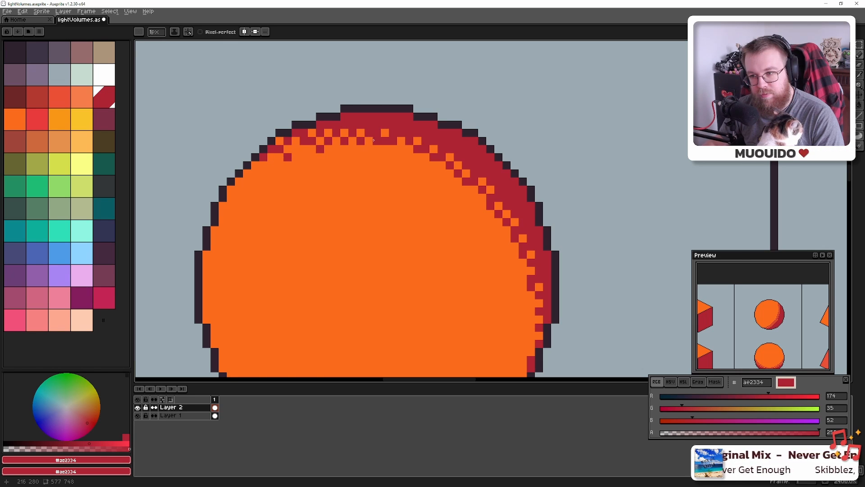
pyautogui.click(393, 149)
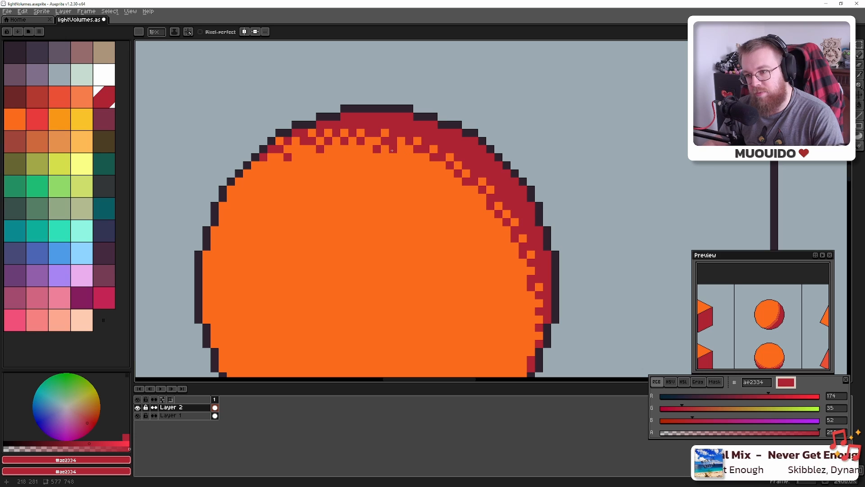
pyautogui.click(410, 157)
# Continue the red checker pixels down the sphere's right side
pyautogui.click(426, 166)
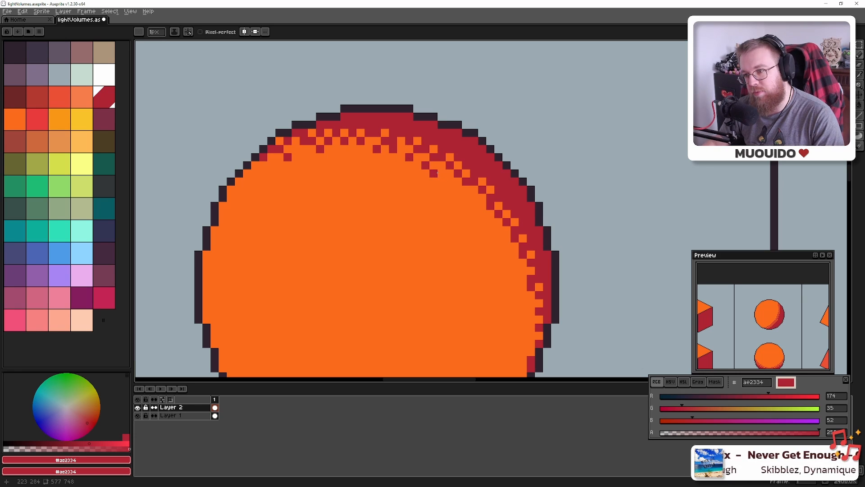
pyautogui.click(442, 174)
pyautogui.click(458, 189)
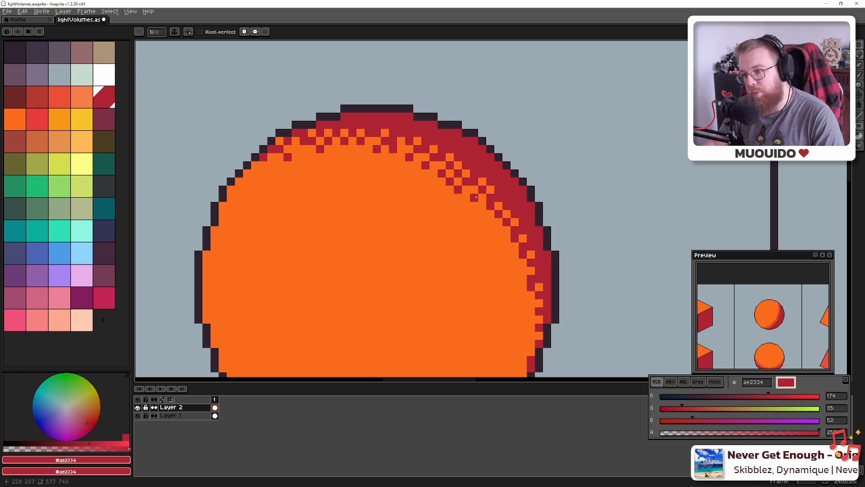
pyautogui.click(482, 214)
pyautogui.click(491, 222)
pyautogui.click(499, 230)
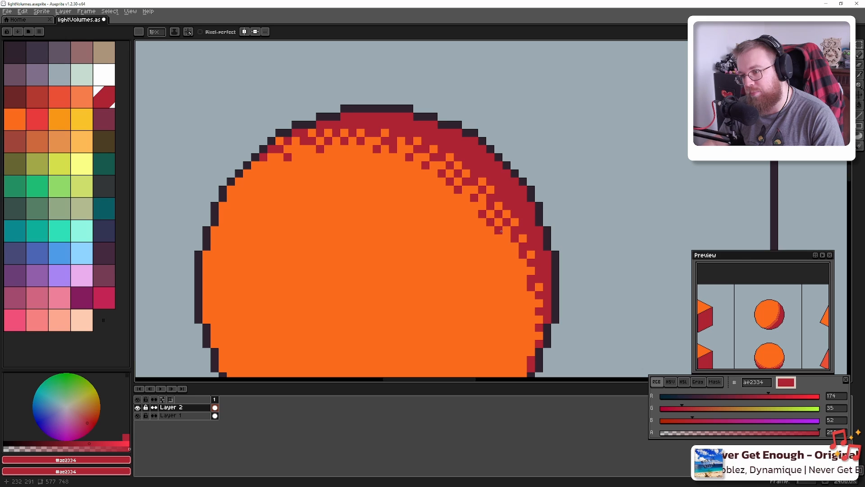
pyautogui.click(506, 247)
pyautogui.click(515, 262)
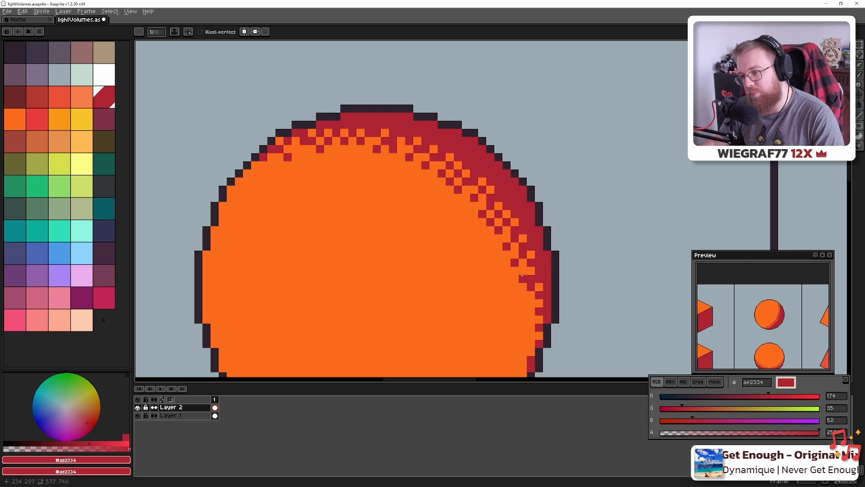
# Extend the red checker down the sphere's lower-right edge
pyautogui.moveTo(522, 276); pyautogui.dragTo(507, 240)
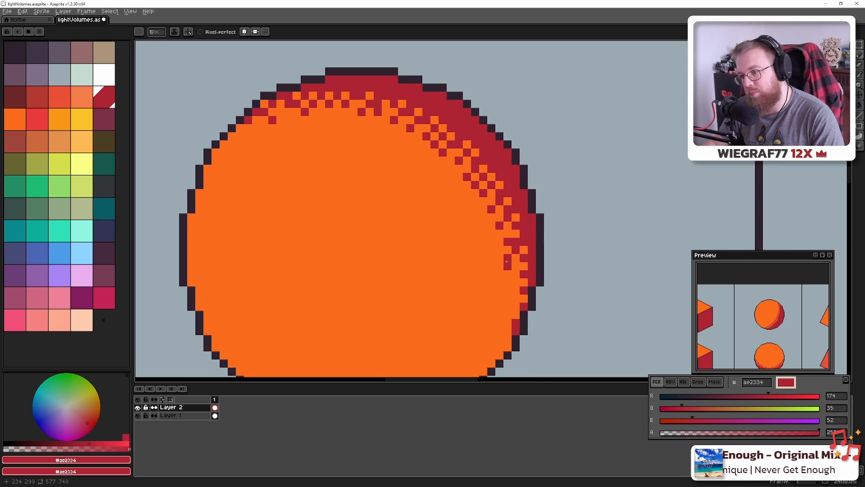
pyautogui.click(507, 259)
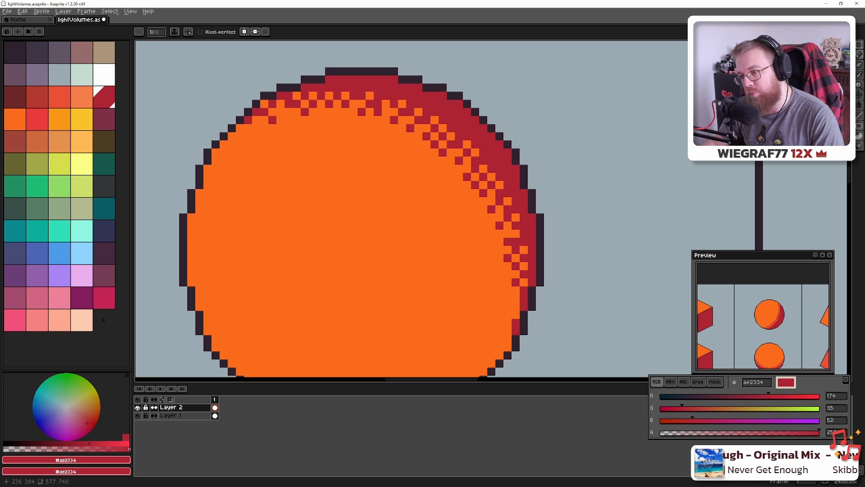
pyautogui.click(518, 298)
pyautogui.click(515, 315)
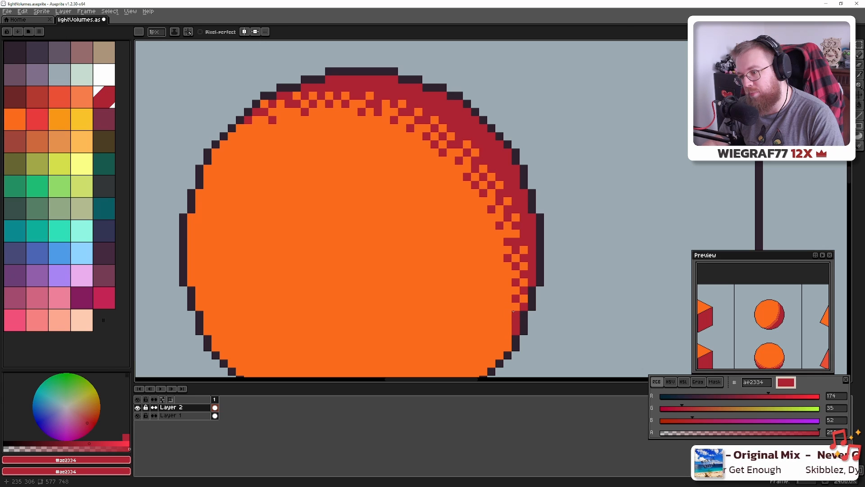
# Zoom out and back in to review the dithered sphere against the whole shapes chart
pyautogui.scroll(-5, 481, 288)
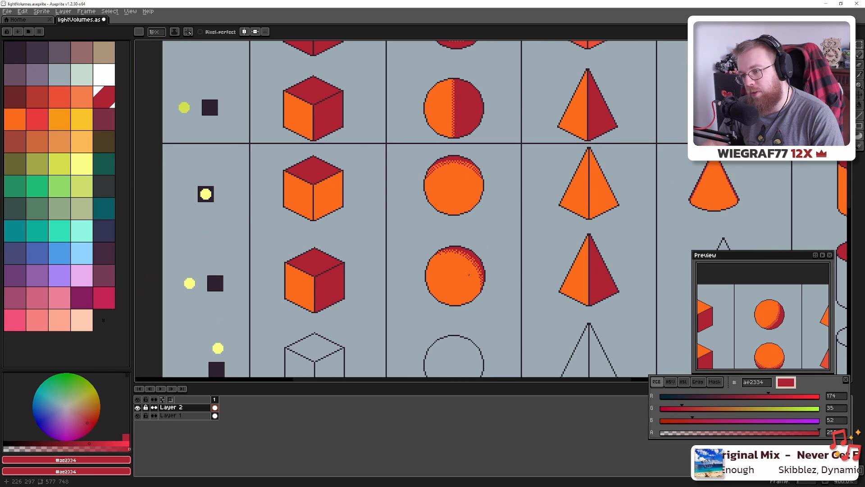
pyautogui.scroll(5, 391, 198)
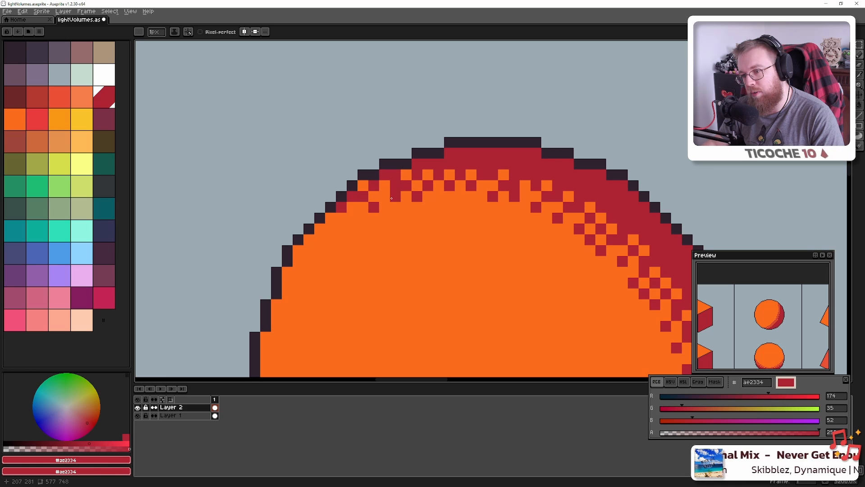
pyautogui.scroll(-4, 391, 198)
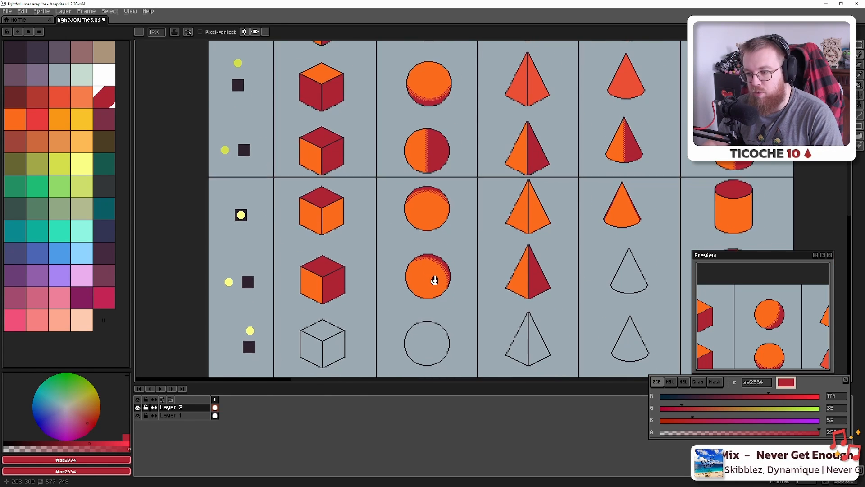
pyautogui.scroll(-2, 434, 280)
pyautogui.scroll(4, 384, 271)
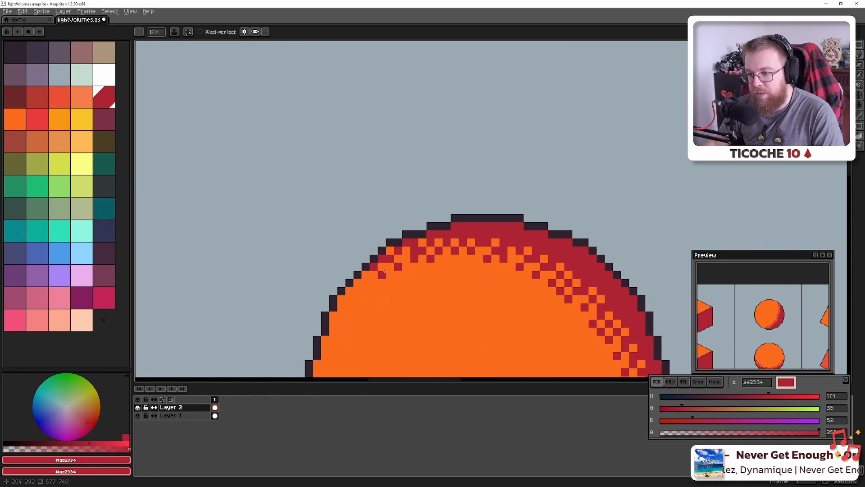
pyautogui.scroll(-7, 384, 272)
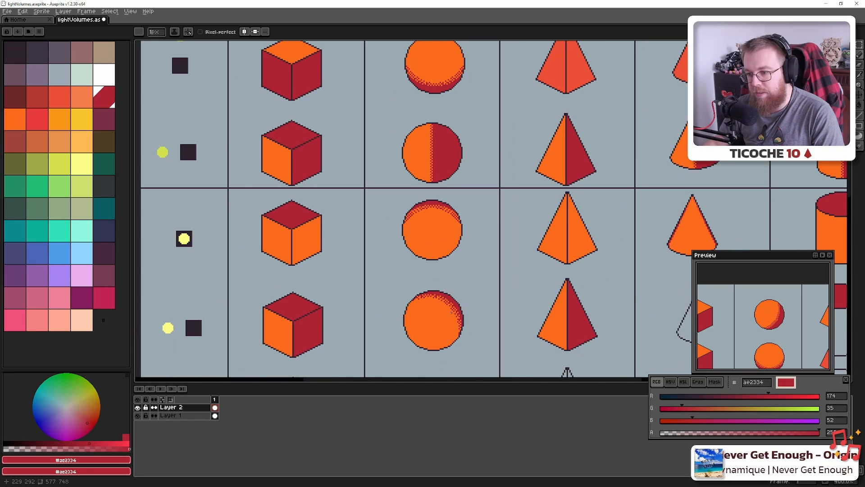
pyautogui.scroll(-3, 451, 312)
pyautogui.scroll(1, 458, 233)
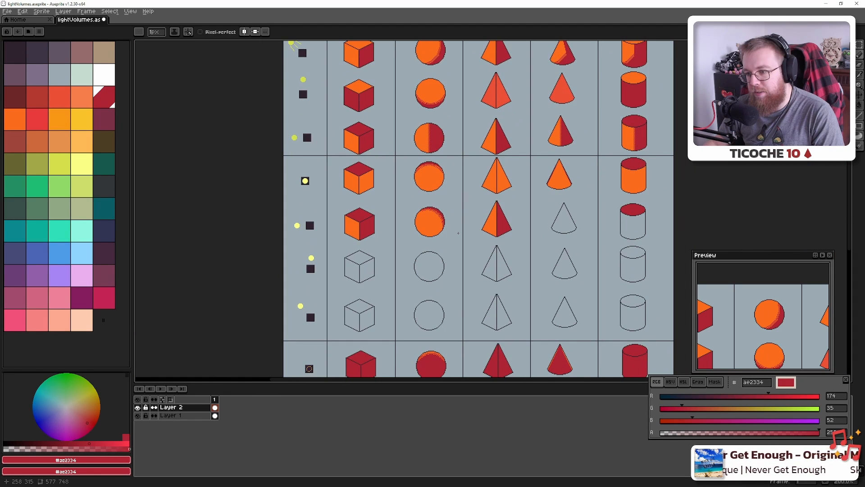
# In Blender's Outliner, hide the cube and show the sphere
pyautogui.hotkey('alt', 'Tab')
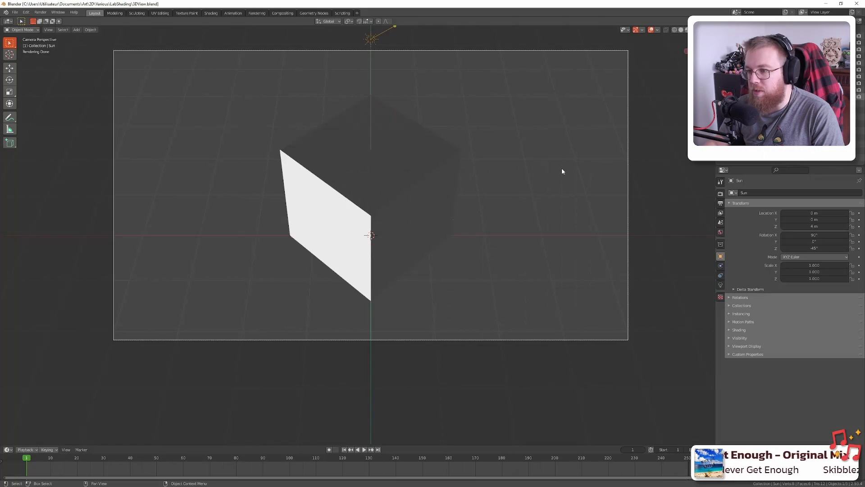
pyautogui.click(853, 69)
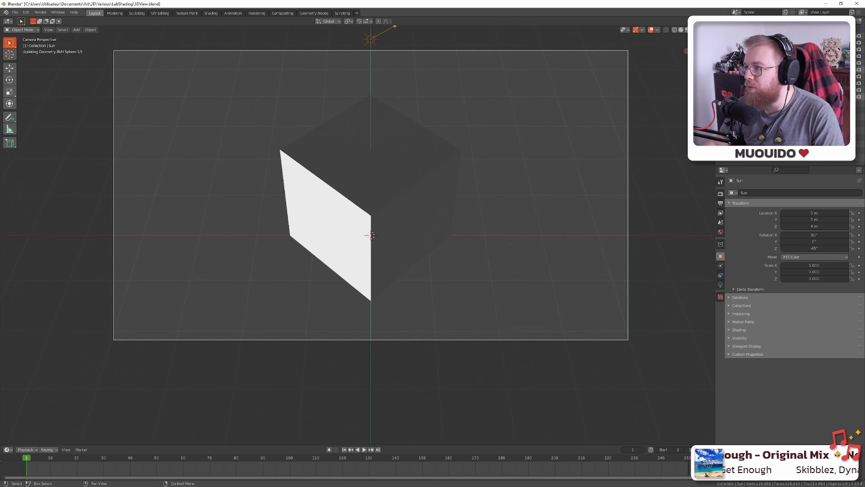
pyautogui.click(853, 49)
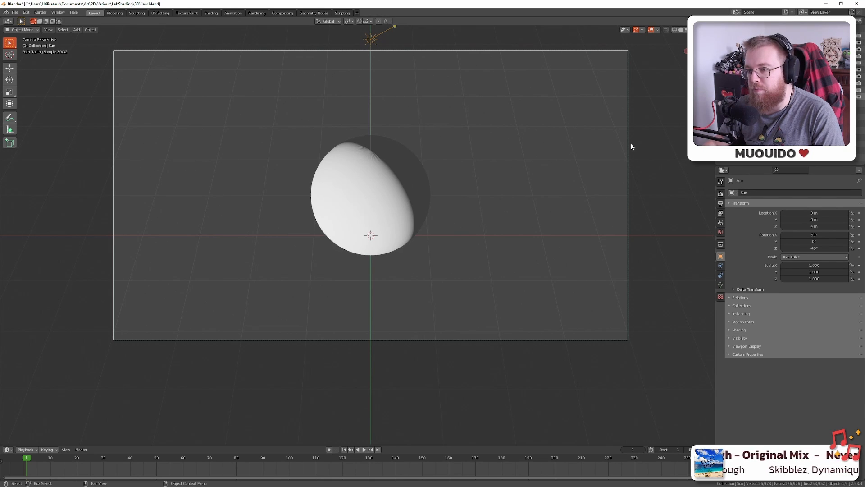
# Switch between Aseprite and the sun-lit sphere render to compare the shading
pyautogui.hotkey('alt', 'Tab')
pyautogui.scroll(3, 351, 198)
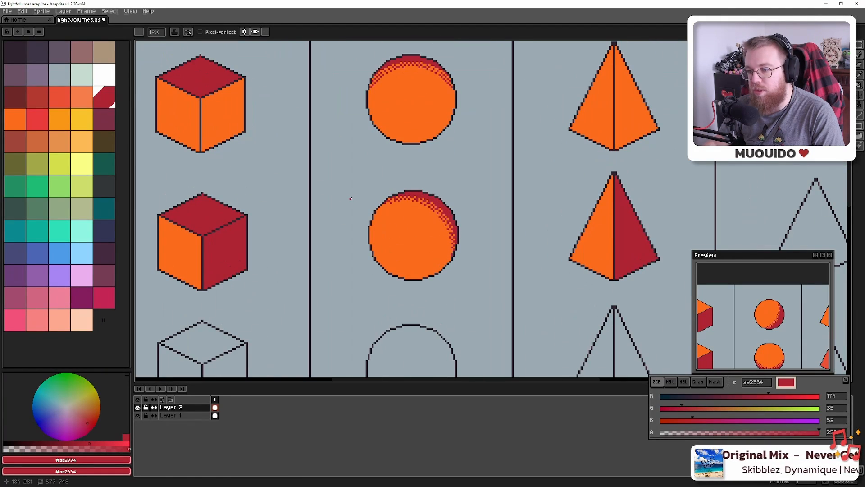
pyautogui.hotkey('alt', 'Tab')
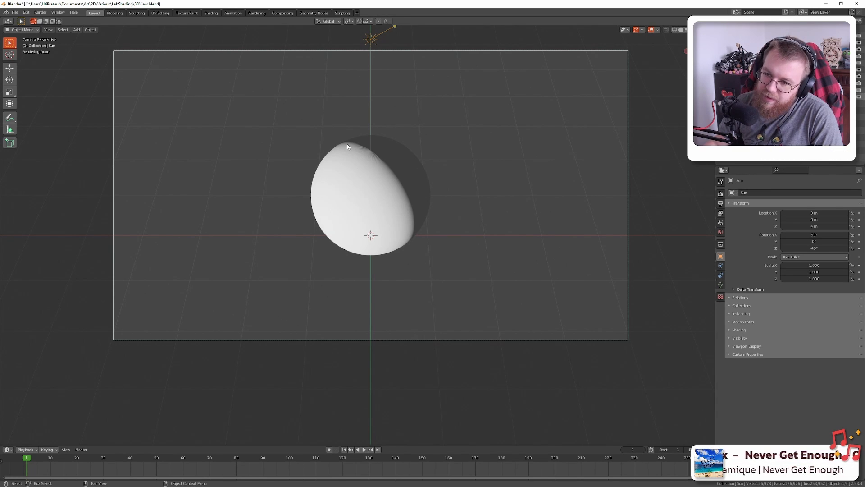
pyautogui.hotkey('alt', 'Tab')
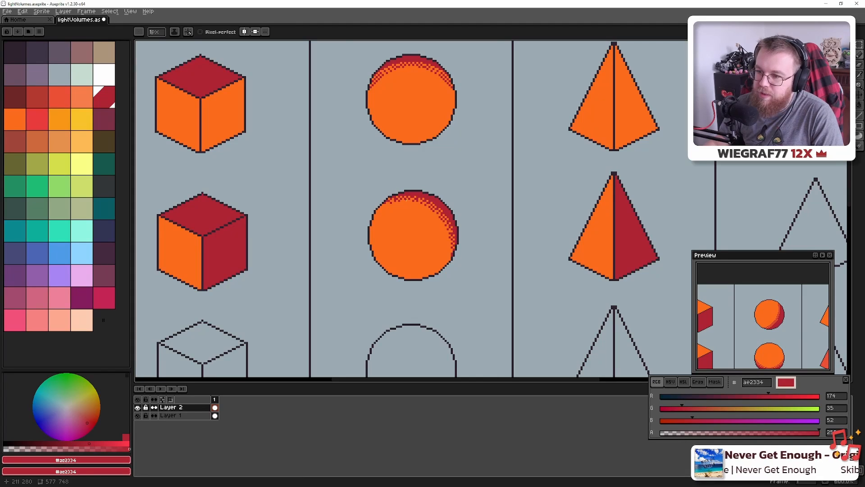
pyautogui.scroll(-3, 398, 194)
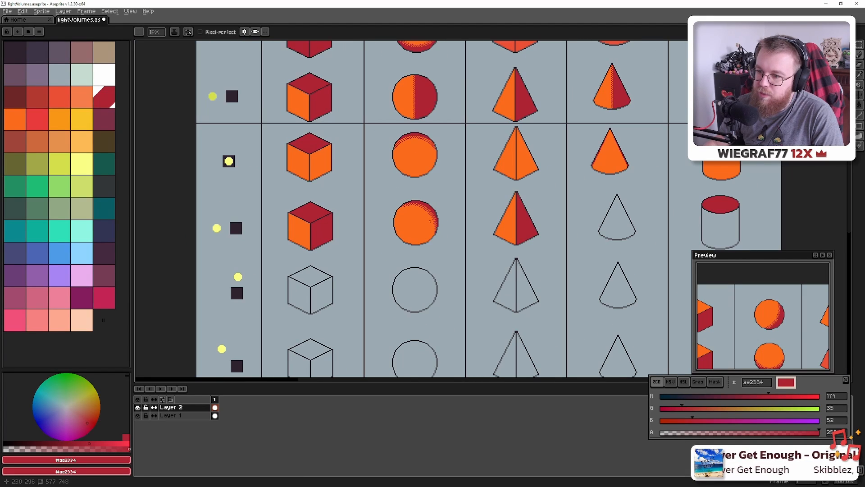
pyautogui.hotkey('alt', 'Tab')
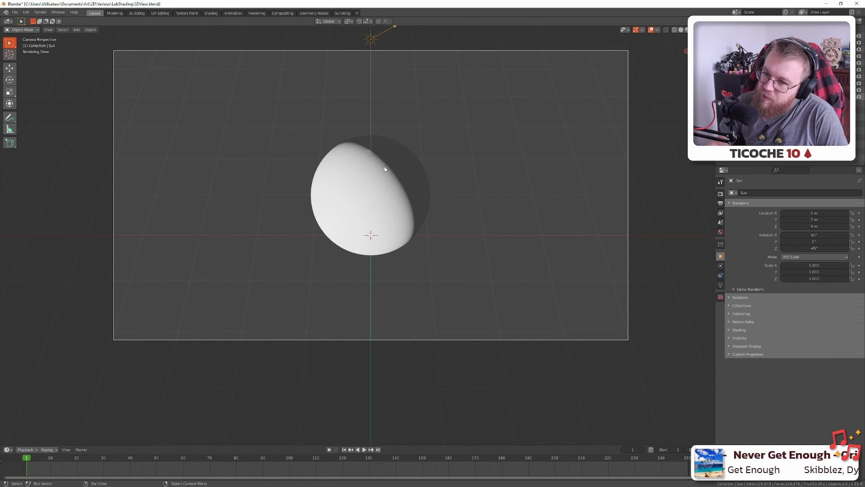
# Zoom around the Aseprite chart and check the sphere render in Blender once more
pyautogui.hotkey('alt', 'Tab')
pyautogui.scroll(-4, 446, 213)
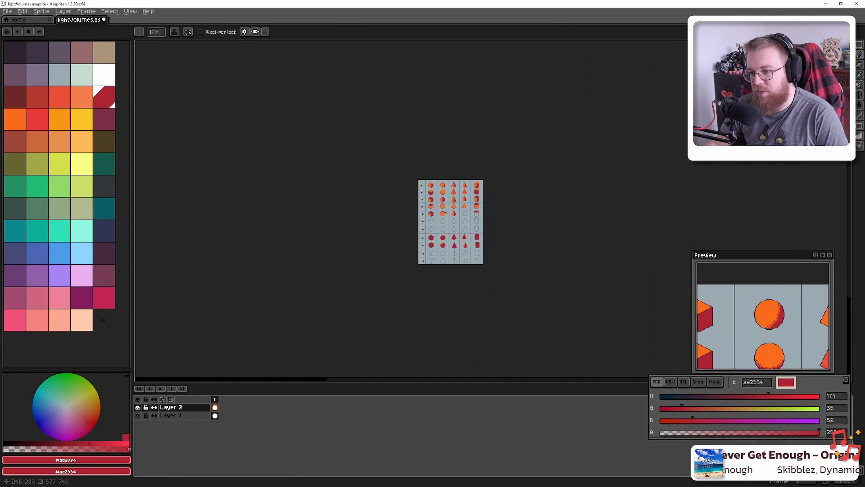
pyautogui.scroll(4, 446, 212)
pyautogui.scroll(2, 447, 213)
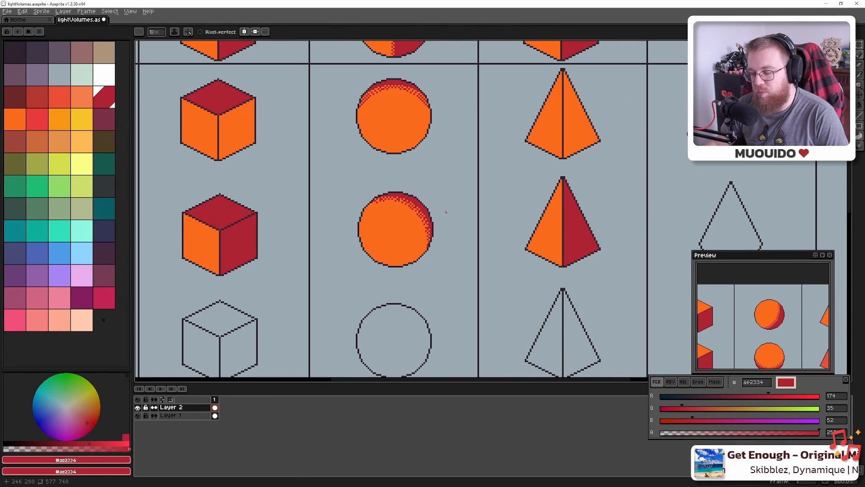
pyautogui.scroll(-2, 446, 212)
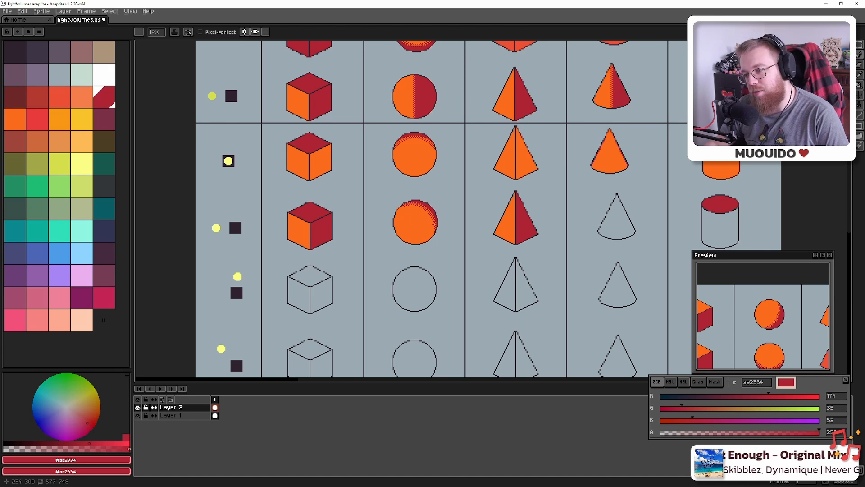
pyautogui.scroll(3, 434, 222)
pyautogui.hotkey('alt', 'Tab')
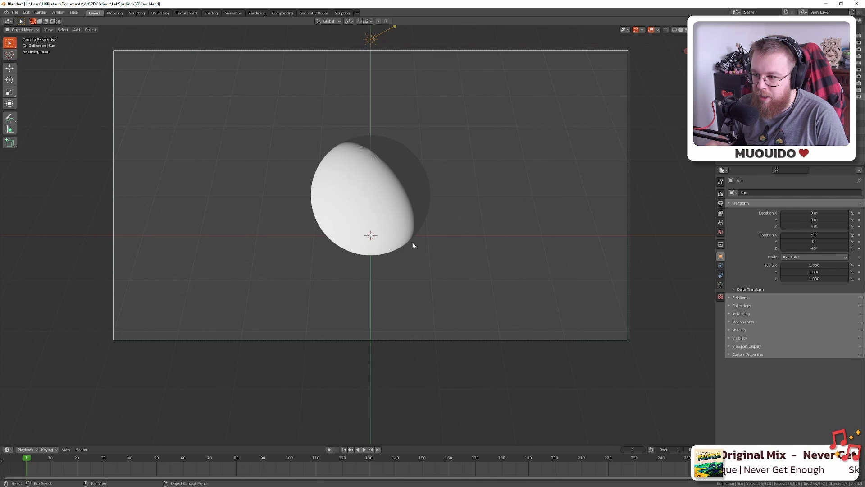
pyautogui.hotkey('alt', 'Tab')
# Pan and zoom the canvas to bring the unshaded cone and cylinder columns into view
pyautogui.scroll(-4, 490, 214)
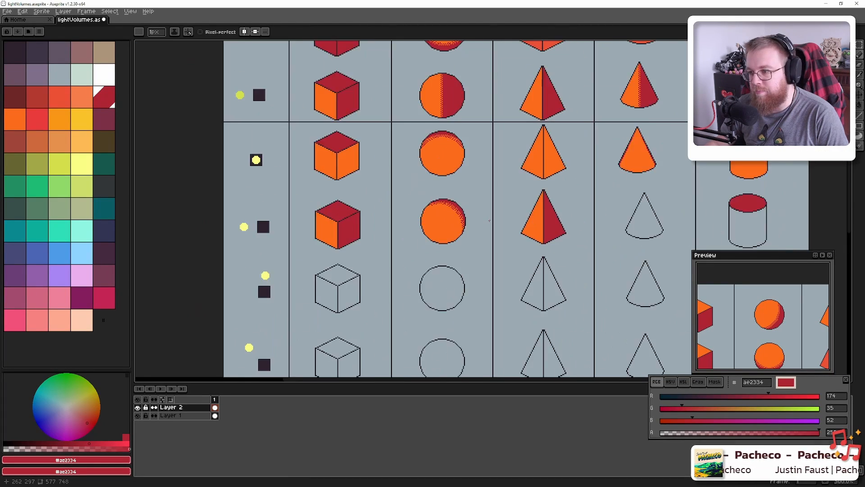
pyautogui.scroll(2, 490, 216)
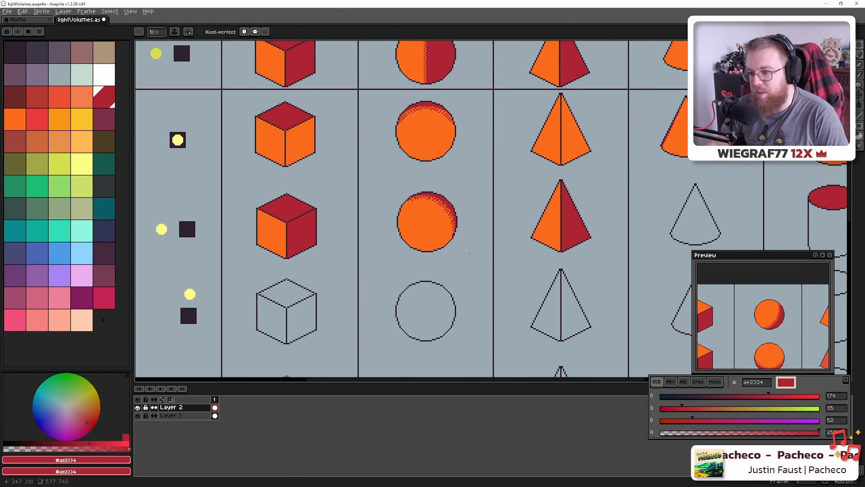
pyautogui.moveTo(633, 208); pyautogui.dragTo(357, 168)
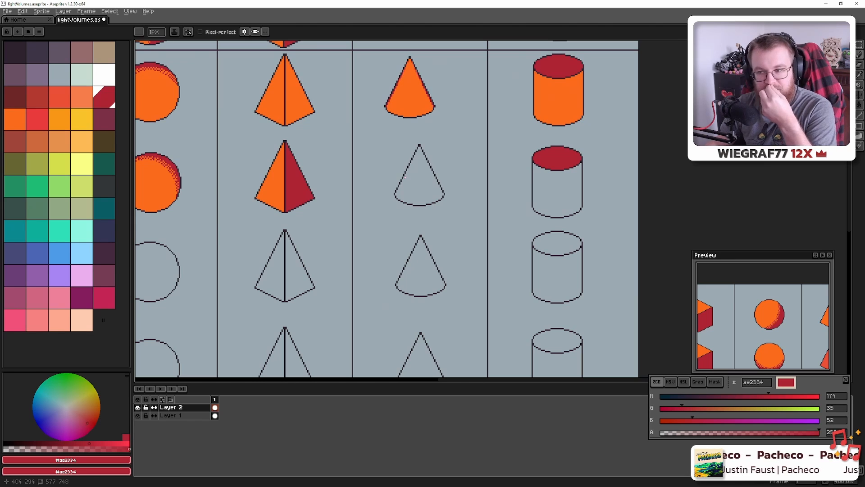
pyautogui.scroll(-2, 405, 177)
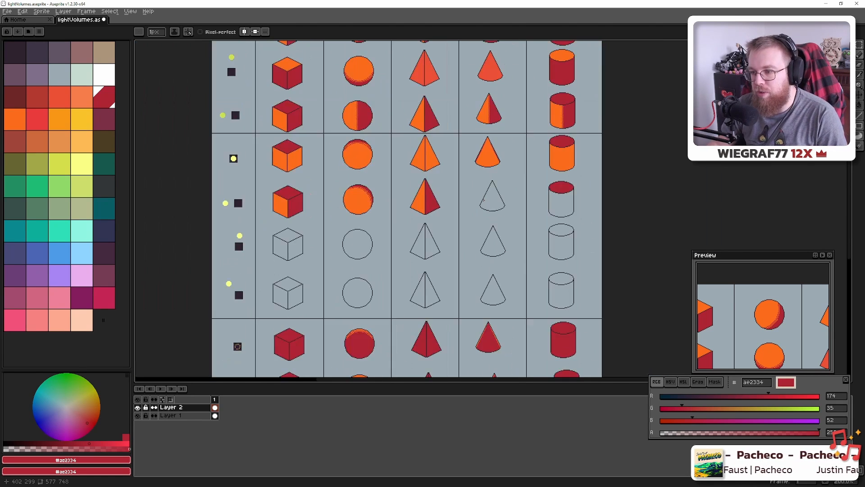
pyautogui.scroll(4, 483, 198)
pyautogui.scroll(1, 502, 172)
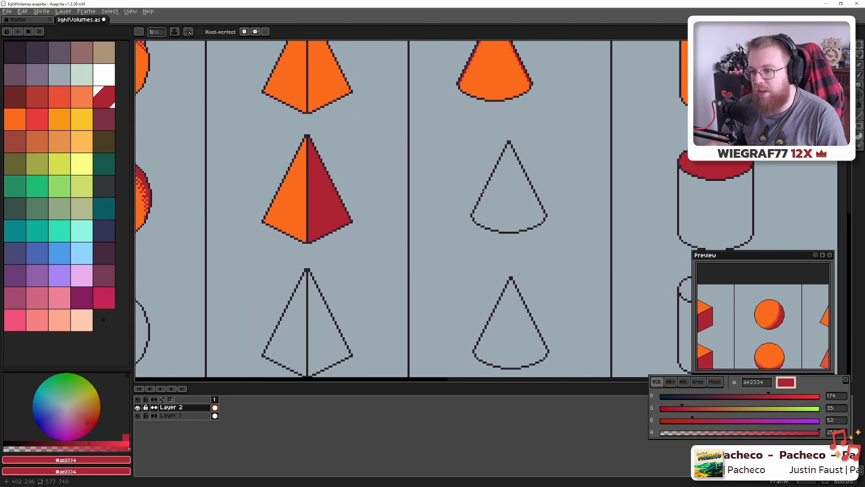
pyautogui.scroll(-1, 500, 136)
# Draw a vertical orange fb6b1d line down the centre of the cone
pyautogui.keyDown('alt'); pyautogui.click(496, 95); pyautogui.keyUp('alt')
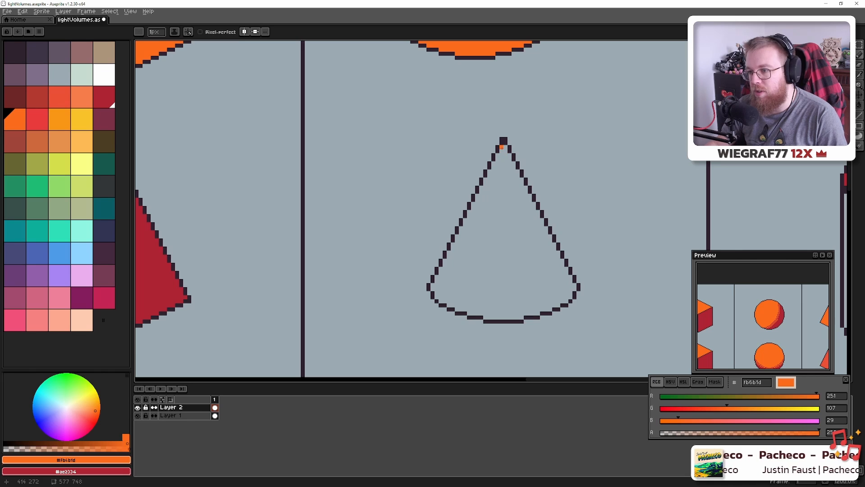
pyautogui.moveTo(502, 147)
pyautogui.mouseDown()
pyautogui.moveTo(498, 356)
pyautogui.moveTo(503, 319)
pyautogui.mouseUp()
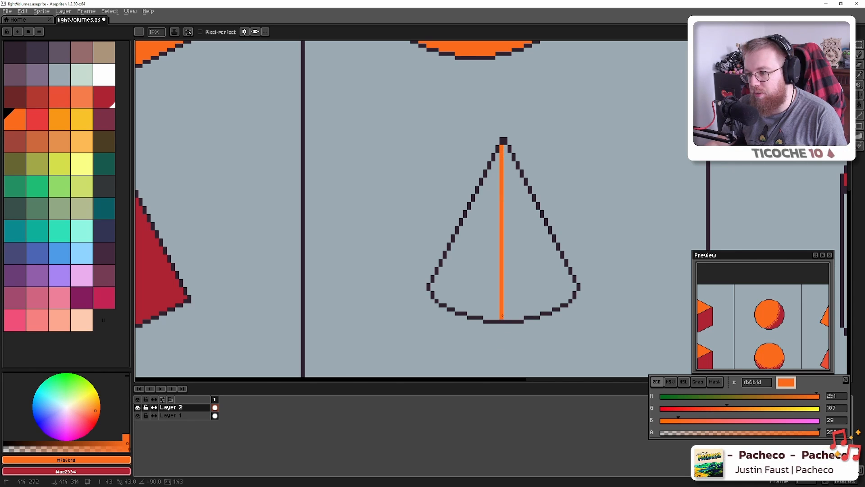
pyautogui.press('g')
pyautogui.scroll(-2, 485, 280)
pyautogui.scroll(3, 485, 280)
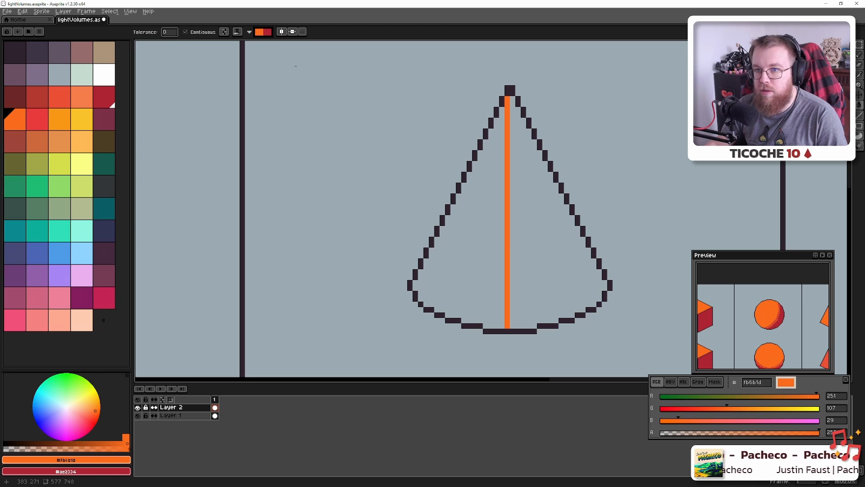
# Set the Paint Bucket to Simple Ink and fill the cone's left half orange
pyautogui.click(237, 33)
pyautogui.click(243, 43)
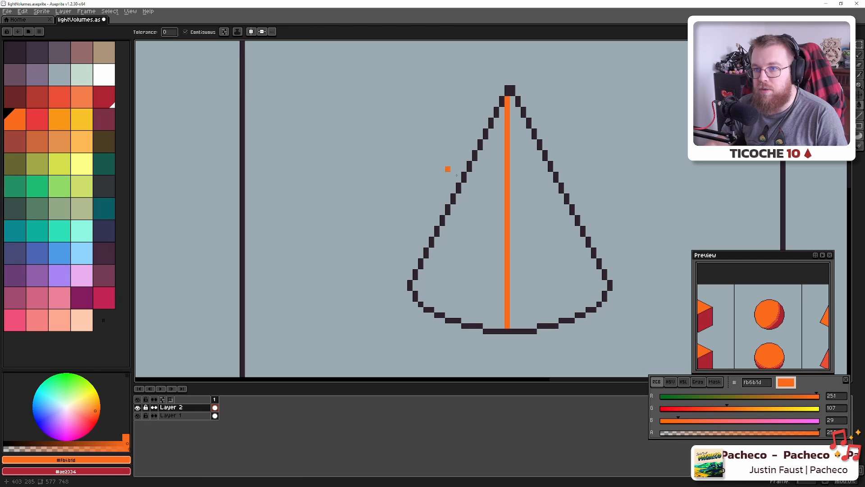
pyautogui.click(479, 216)
pyautogui.scroll(-4, 481, 223)
pyautogui.scroll(-2, 462, 251)
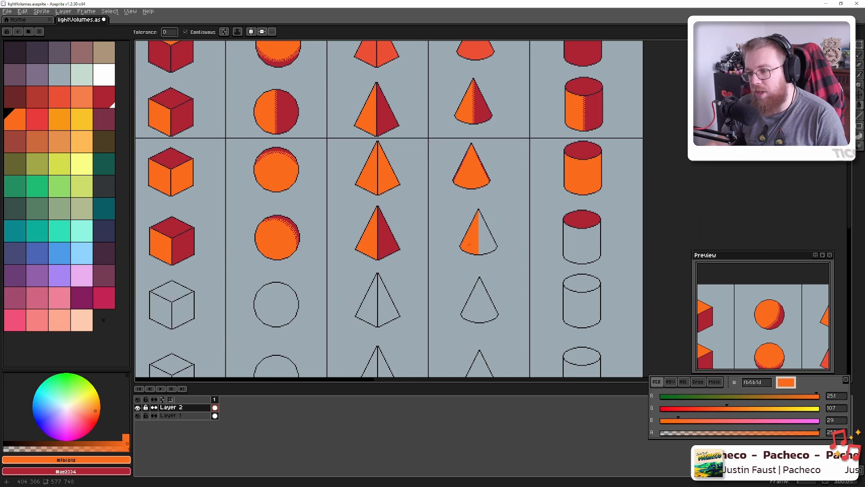
pyautogui.scroll(4, 462, 251)
pyautogui.scroll(-2, 476, 235)
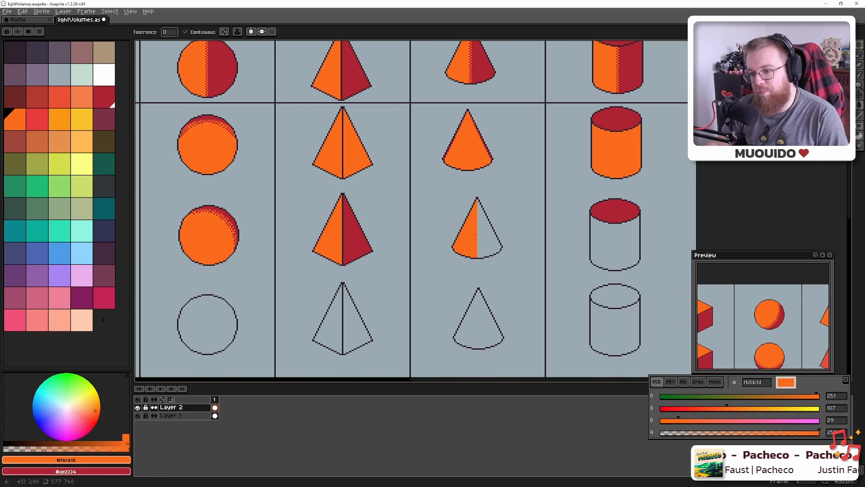
pyautogui.scroll(1, 476, 234)
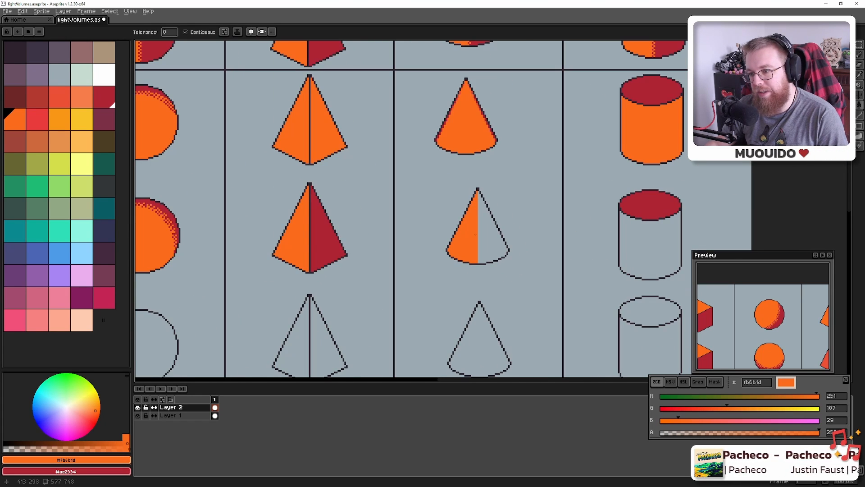
pyautogui.scroll(1, 475, 234)
pyautogui.hscroll(1, 500, 232)
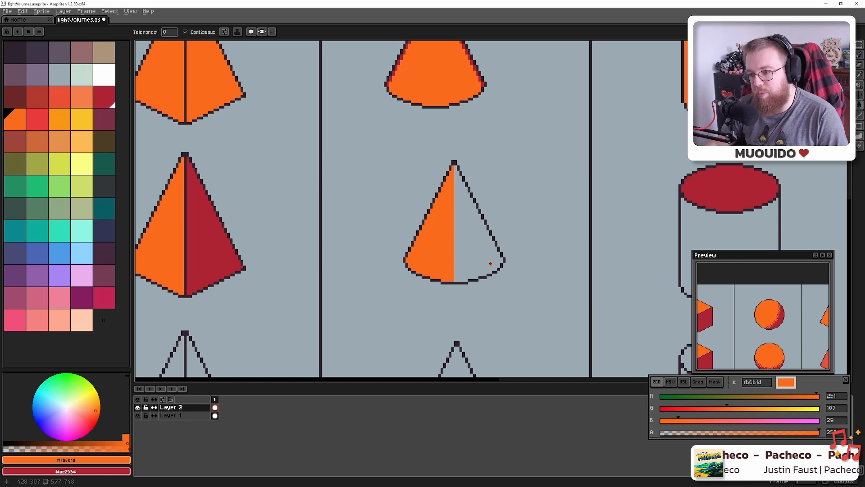
# Draw a red line down the cone's right side and fill the sliver beyond it red
pyautogui.press('b')
pyautogui.keyDown('alt'); pyautogui.click(200, 231); pyautogui.keyUp('alt')
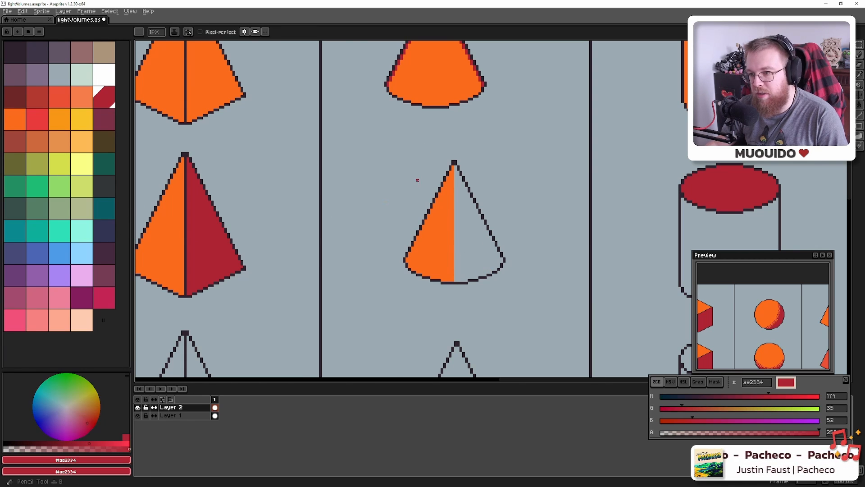
pyautogui.moveTo(455, 166); pyautogui.dragTo(482, 274)
pyautogui.press('g')
pyautogui.click(487, 251)
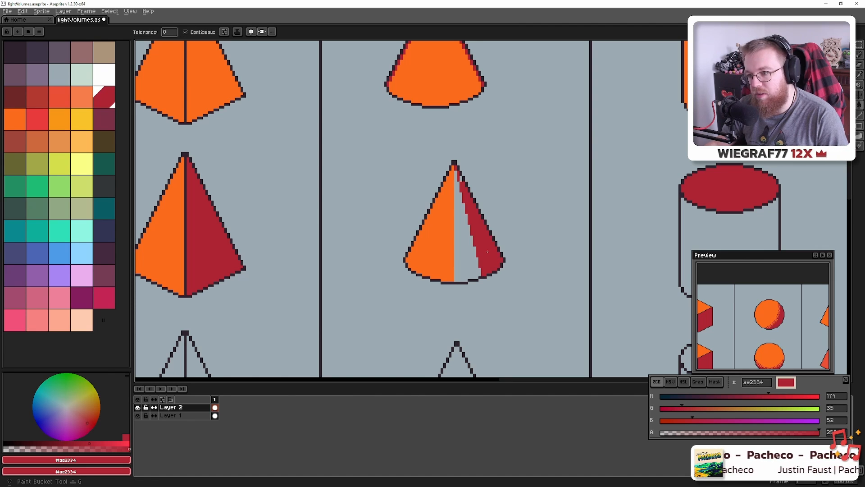
# Fill the cone's remaining grey middle sliver with orange
pyautogui.keyDown('alt'); pyautogui.click(441, 241); pyautogui.keyUp('alt')
pyautogui.click(464, 253)
pyautogui.scroll(-4, 464, 252)
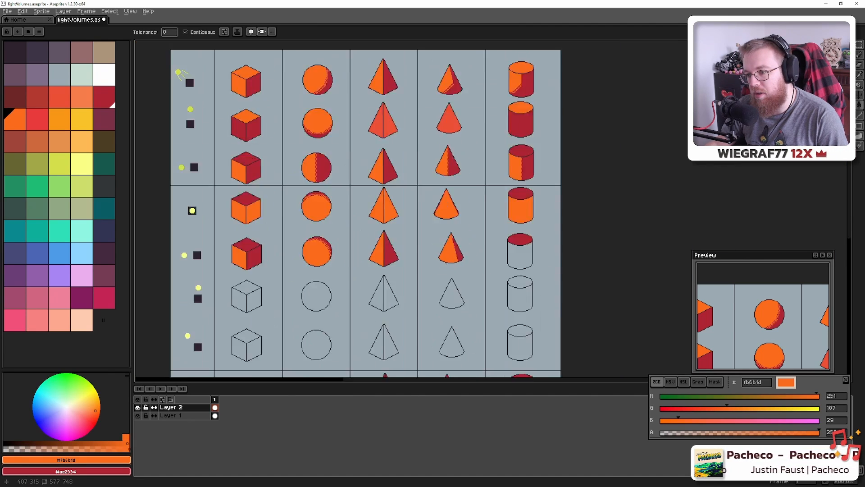
pyautogui.scroll(-1, 441, 260)
pyautogui.scroll(3, 441, 260)
pyautogui.scroll(4, 470, 223)
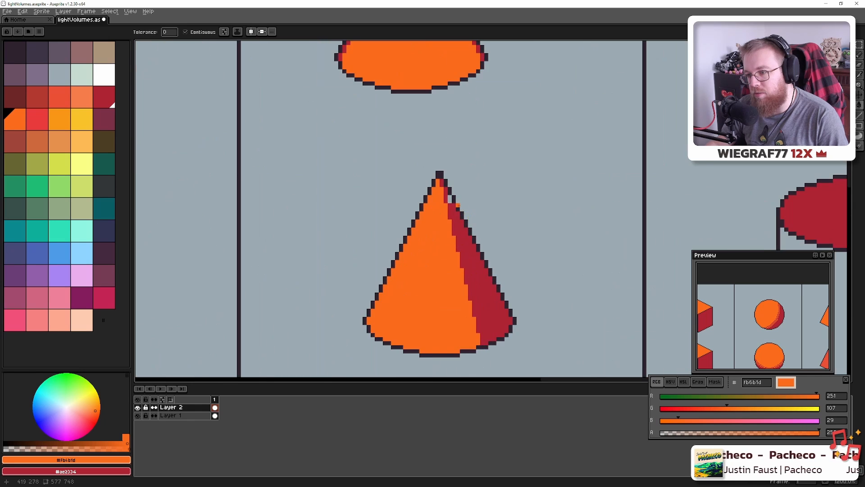
pyautogui.scroll(2, 461, 204)
# Paint the leftover grey pixel on the cone red with the Pencil
pyautogui.keyDown('alt'); pyautogui.click(447, 207); pyautogui.keyUp('alt')
pyautogui.press('b')
pyautogui.click(441, 187)
pyautogui.scroll(-2, 424, 240)
pyautogui.scroll(-5, 425, 238)
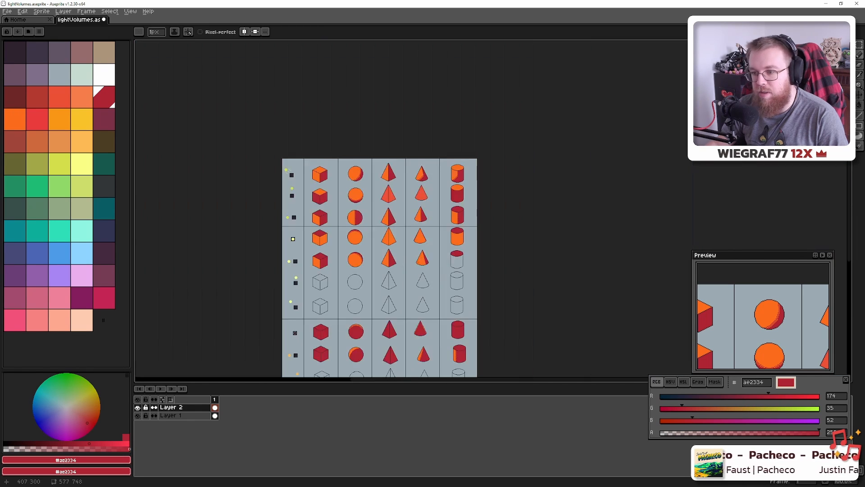
pyautogui.scroll(4, 415, 261)
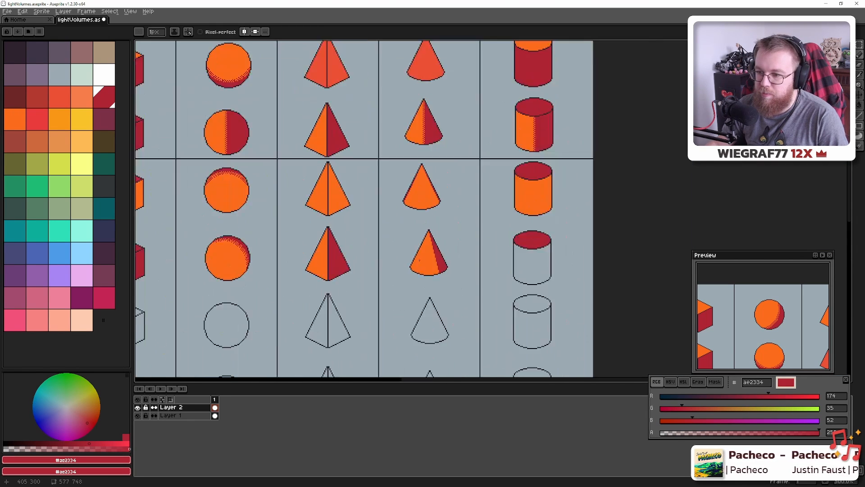
# Swap Blender's reference render from the sphere to the cone
pyautogui.hotkey('alt', 'Tab')
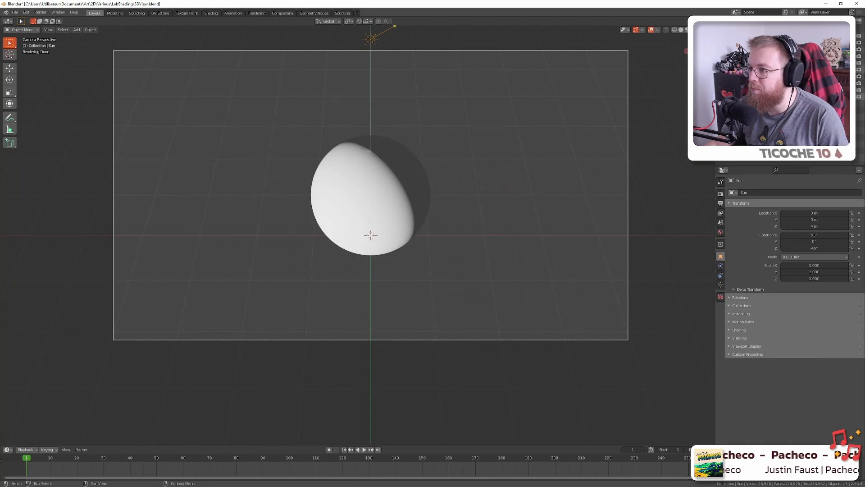
pyautogui.click(852, 89)
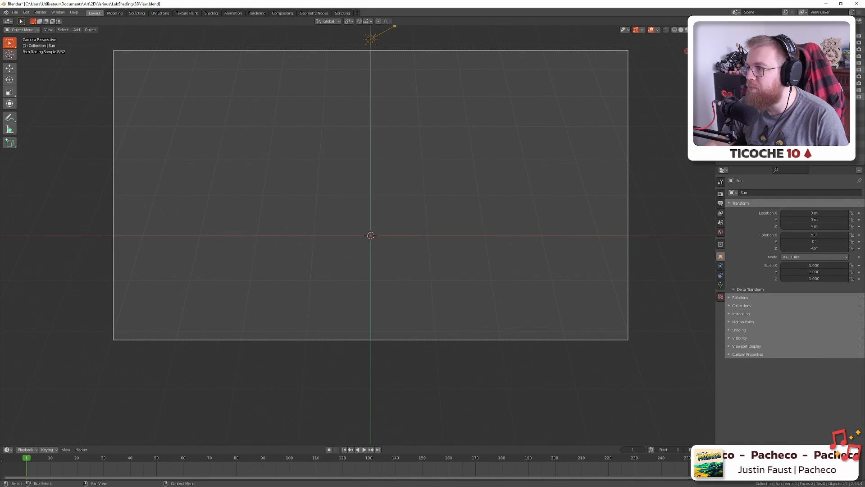
pyautogui.click(852, 43)
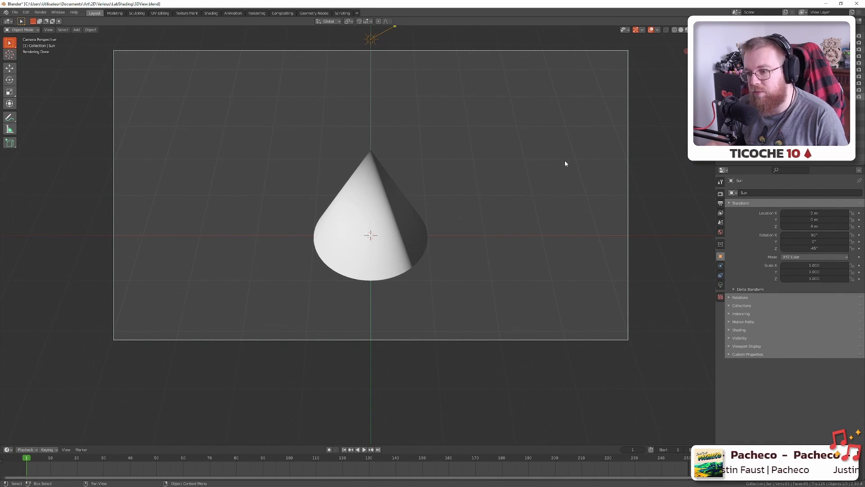
pyautogui.hotkey('alt', 'Tab')
pyautogui.scroll(3, 440, 227)
# Save the sprite sheet
pyautogui.scroll(-4, 439, 227)
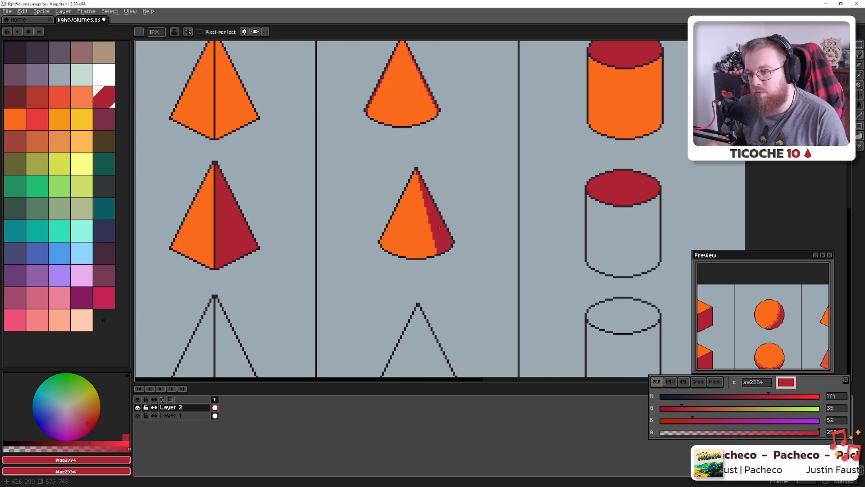
pyautogui.scroll(-1, 440, 227)
pyautogui.hotkey('ctrl', 's')
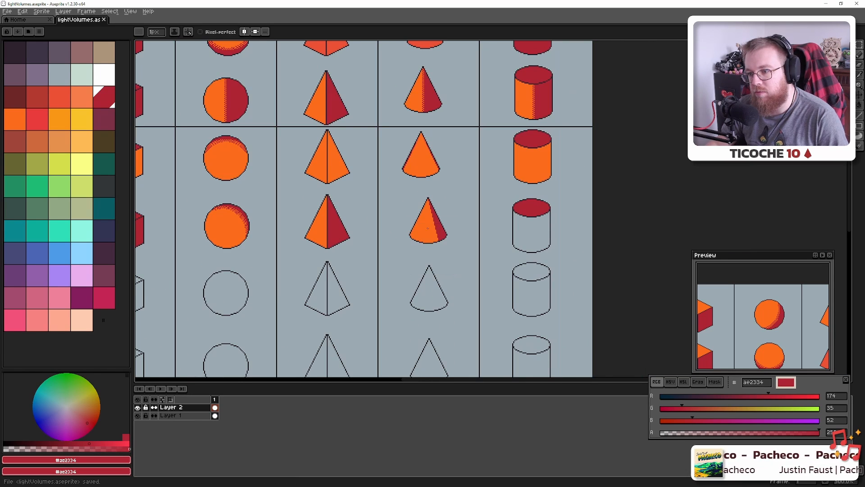
# Scatter dark red #ae2334 pixels along the cone's shading edge from tip to base
pyautogui.scroll(6, 433, 229)
pyautogui.scroll(4, 432, 230)
pyautogui.scroll(-5, 374, 151)
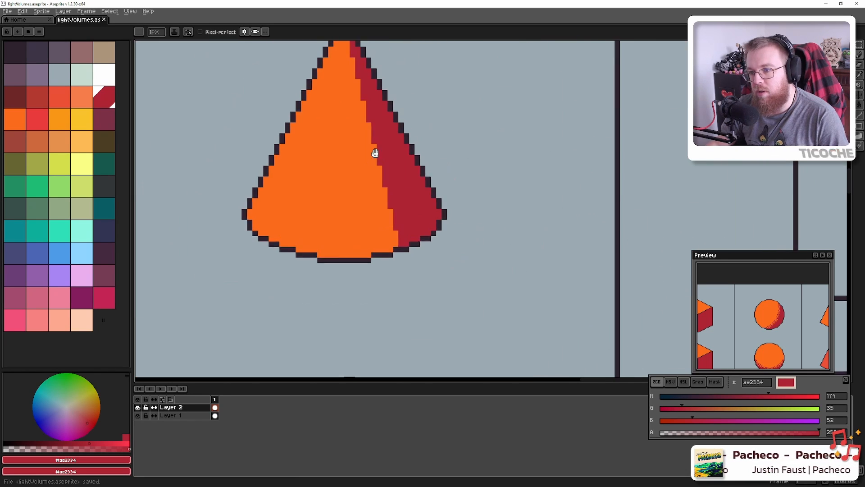
pyautogui.scroll(2, 351, 122)
pyautogui.click(344, 95)
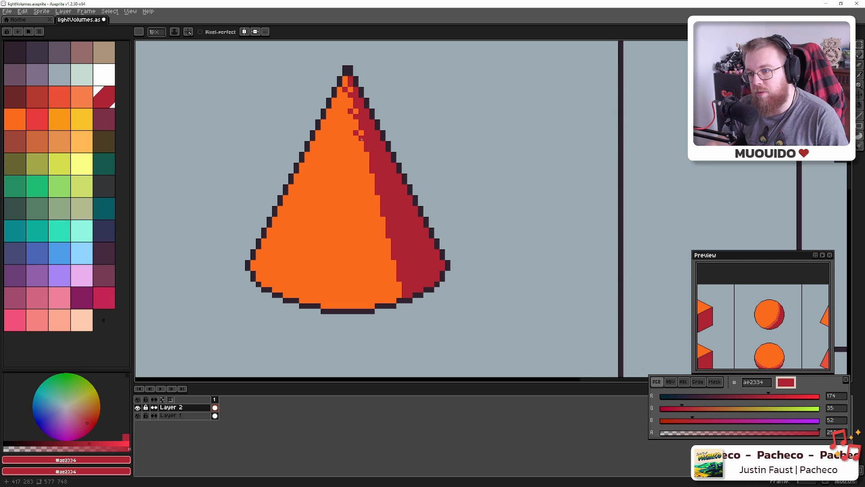
pyautogui.click(362, 157)
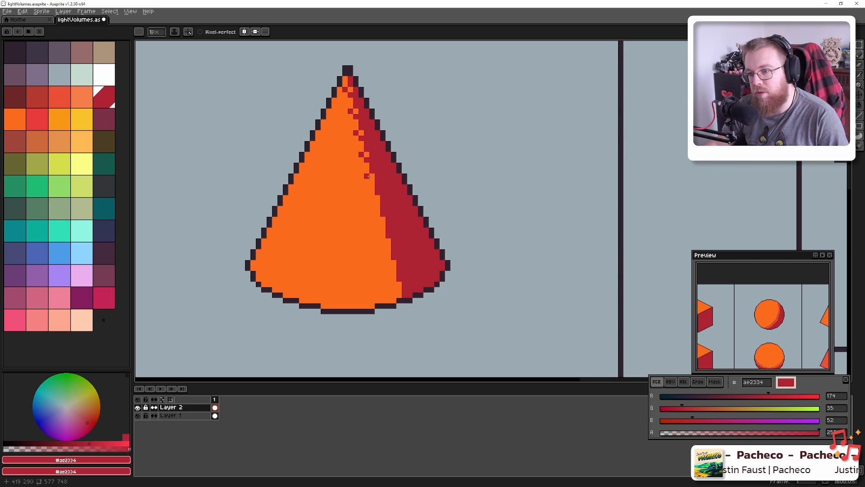
pyautogui.click(373, 198)
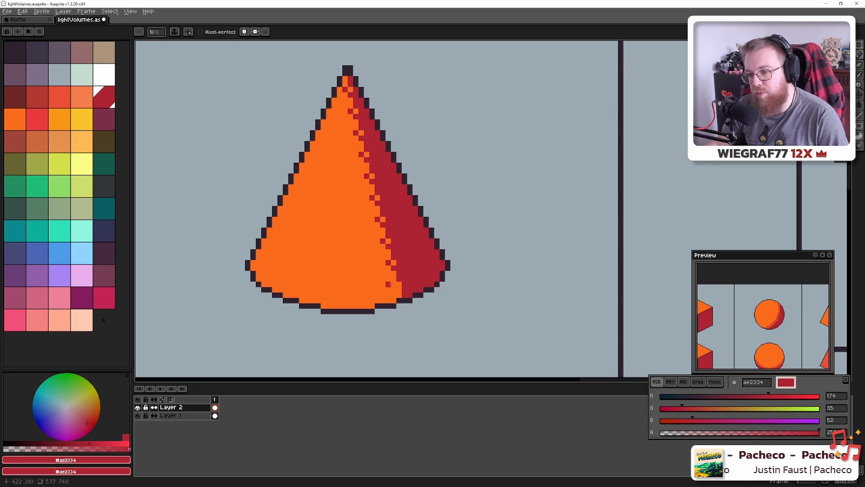
pyautogui.click(399, 286)
pyautogui.click(393, 261)
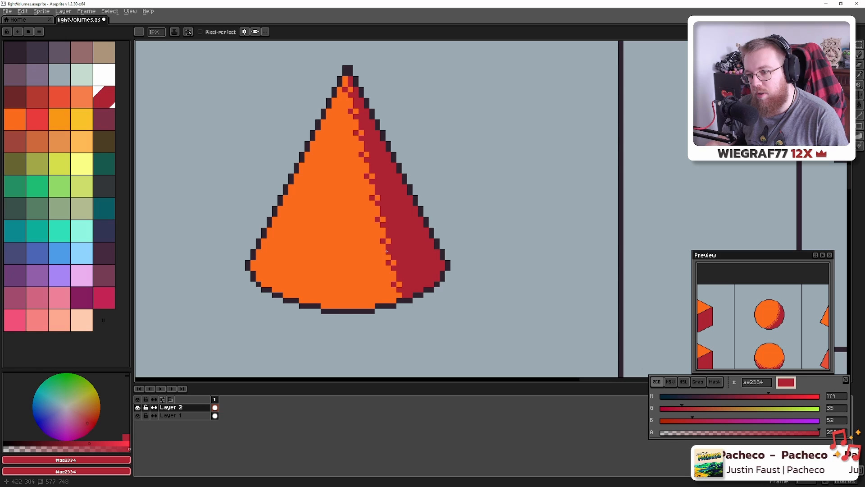
pyautogui.keyDown('alt'); pyautogui.click(393, 266); pyautogui.keyUp('alt')
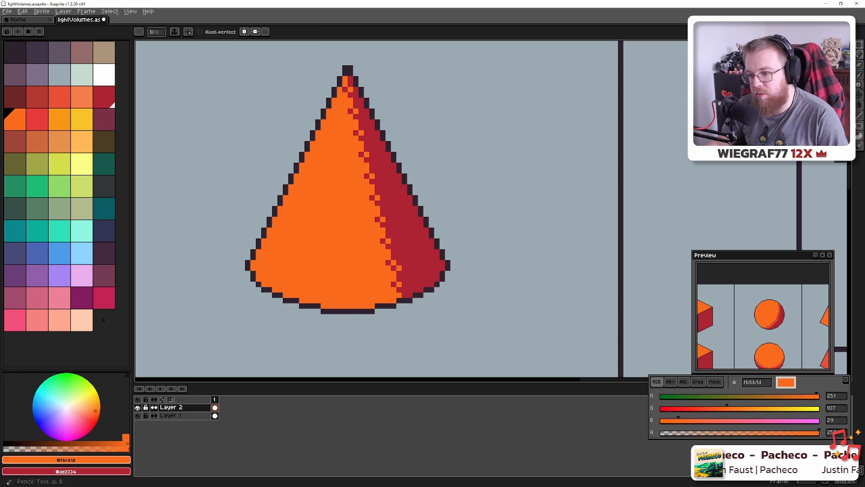
# Undo a stray orange pixel and bring the cone's lower base into view
pyautogui.click(410, 274)
pyautogui.scroll(-1, 419, 274)
pyautogui.hotkey('ctrl', 'z')
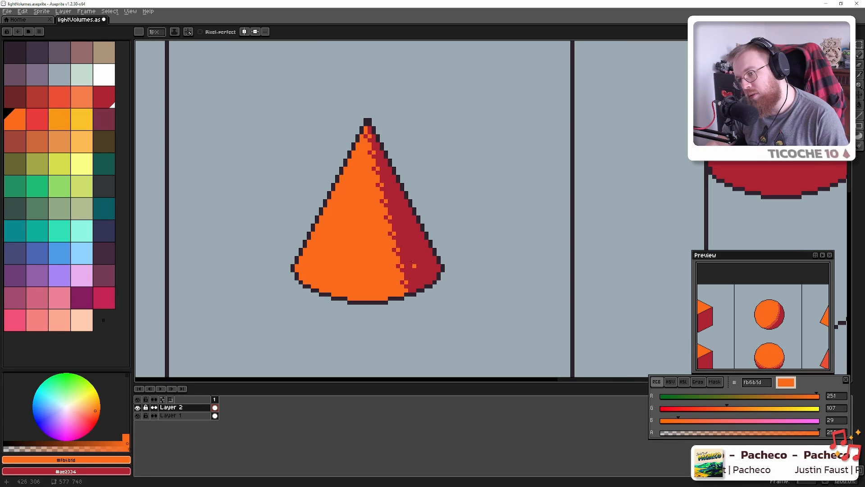
pyautogui.moveTo(413, 287); pyautogui.dragTo(377, 245)
pyautogui.scroll(5, 378, 245)
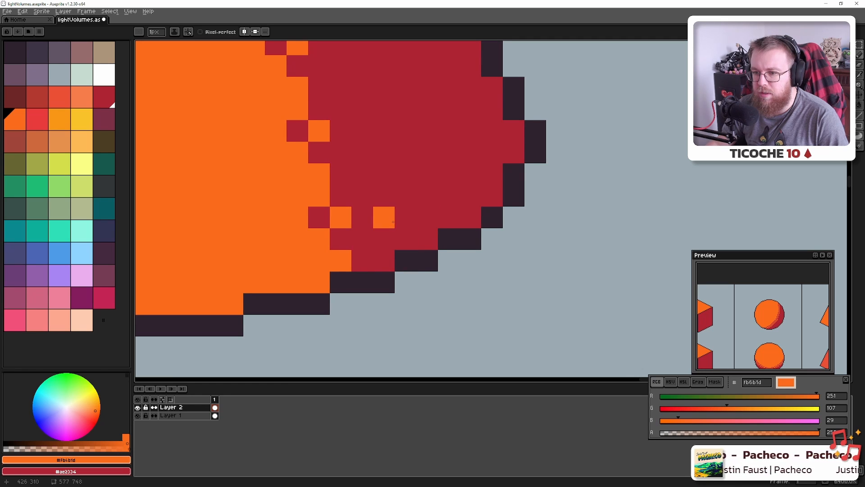
pyautogui.scroll(-4, 393, 222)
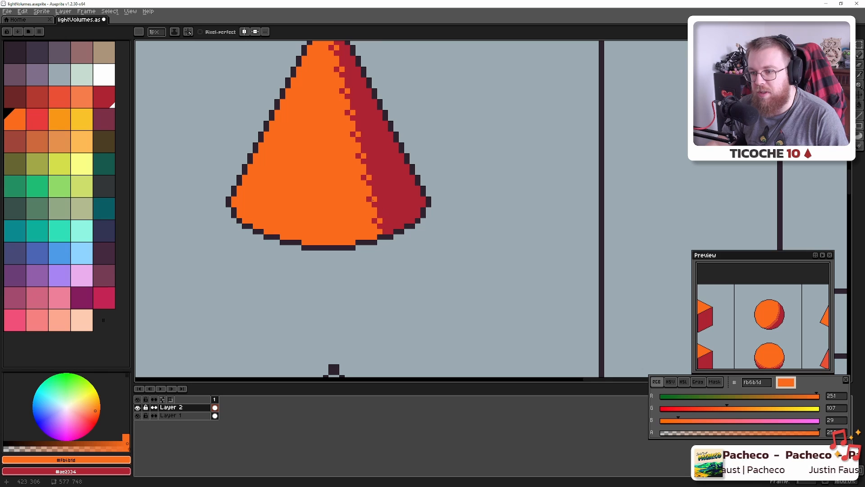
pyautogui.scroll(3, 381, 222)
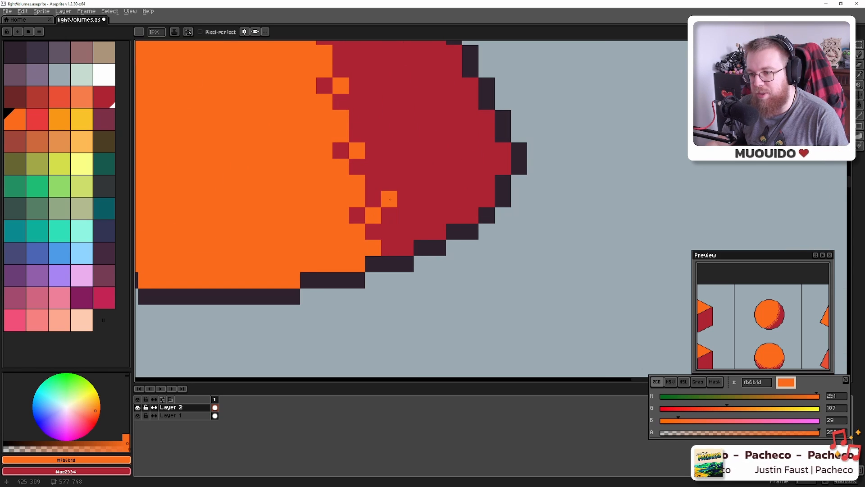
# Checker orange #fb6b1d pixels into the red shadow along the cone's lower edge
pyautogui.click(390, 232)
pyautogui.click(390, 199)
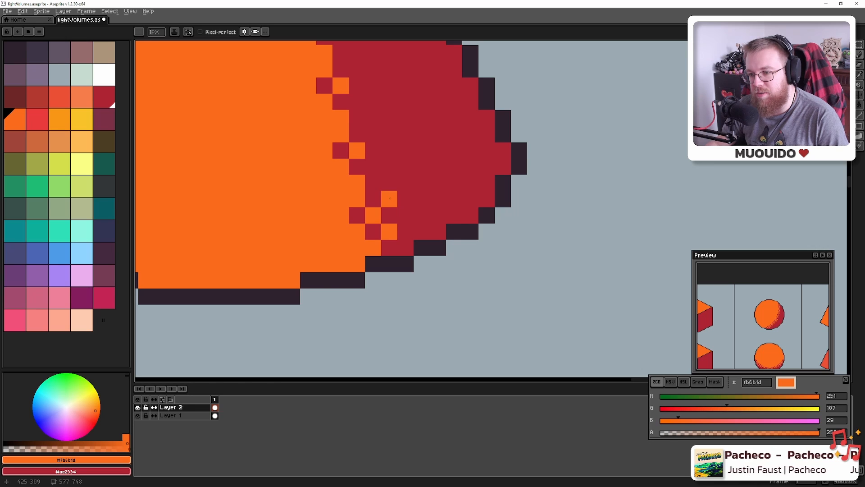
pyautogui.click(375, 166)
pyautogui.click(372, 134)
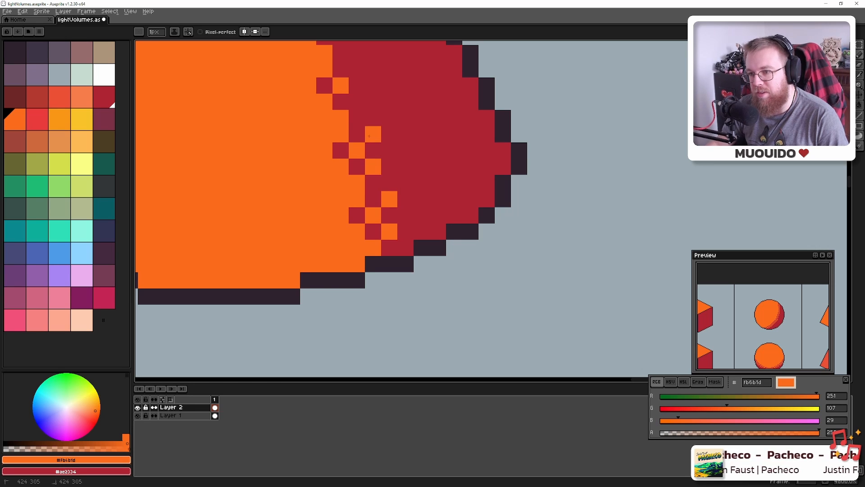
pyautogui.moveTo(369, 134); pyautogui.dragTo(424, 261)
pyautogui.click(411, 229)
pyautogui.click(410, 197)
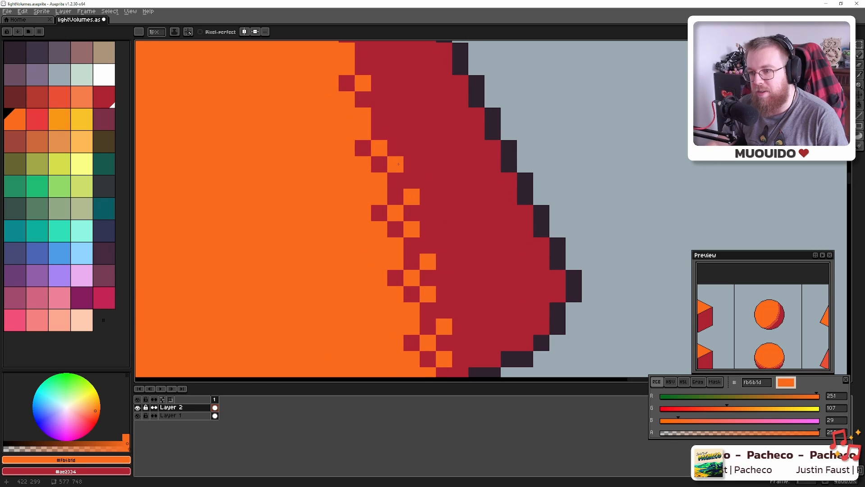
pyautogui.click(396, 165)
pyautogui.click(394, 131)
# Continue the orange checker dither up the shading edge to the cone's tip
pyautogui.moveTo(389, 126)
pyautogui.mouseDown()
pyautogui.moveTo(394, 173)
pyautogui.moveTo(415, 285)
pyautogui.mouseUp()
pyautogui.click(408, 229)
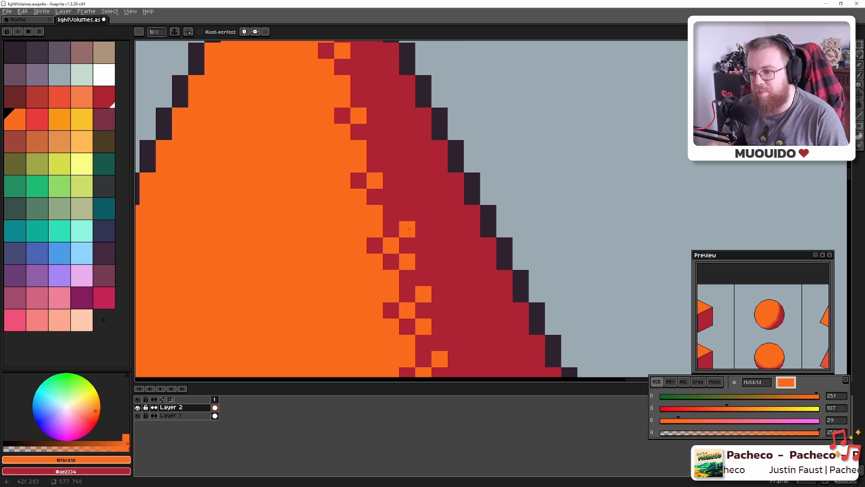
pyautogui.click(392, 197)
pyautogui.click(392, 164)
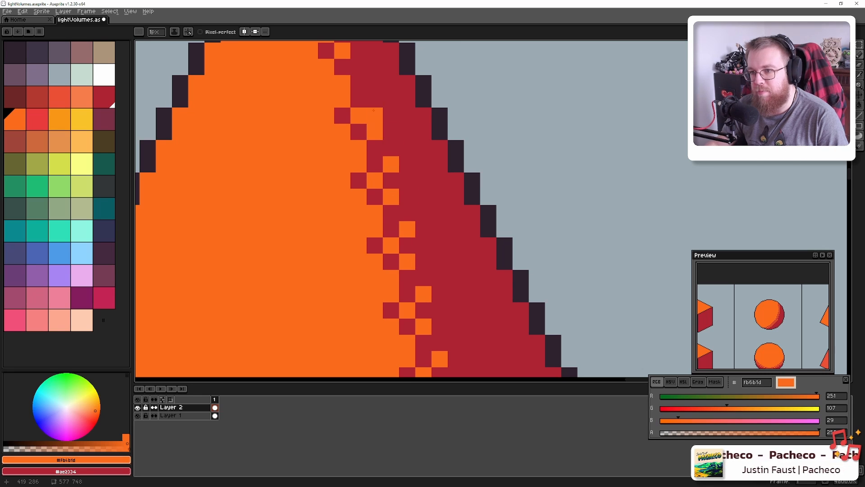
pyautogui.moveTo(373, 97); pyautogui.dragTo(385, 218)
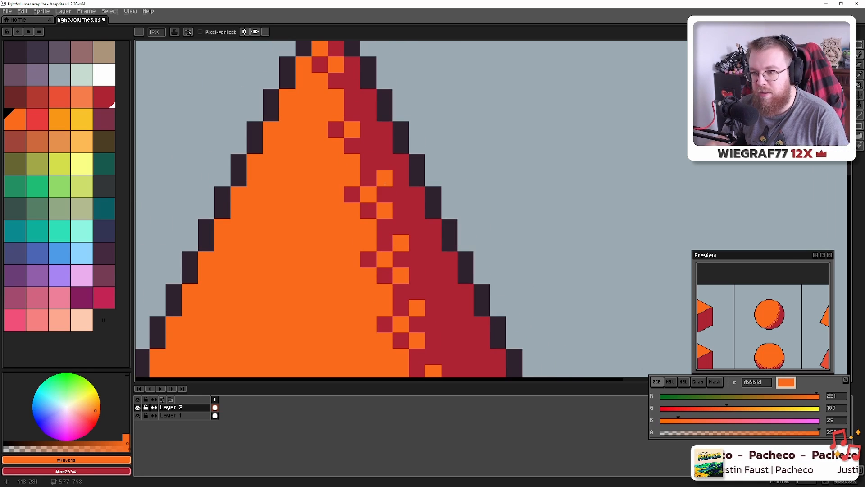
pyautogui.click(368, 146)
pyautogui.click(368, 113)
pyautogui.click(352, 80)
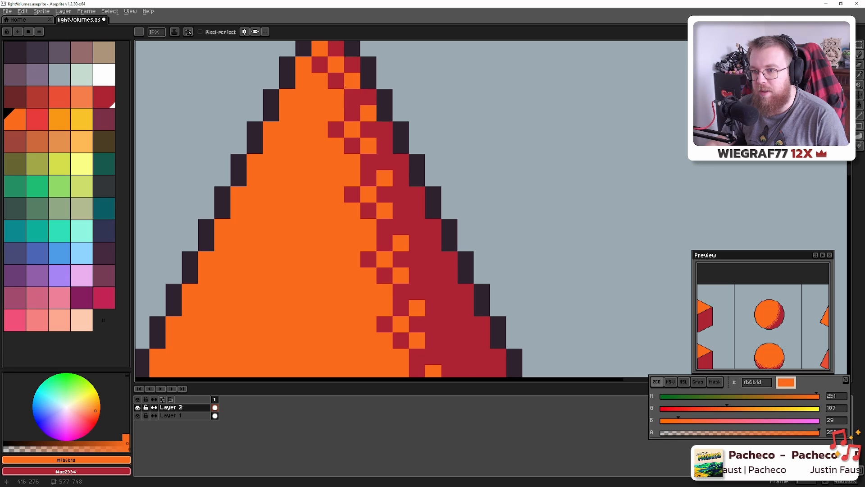
pyautogui.scroll(-10, 346, 84)
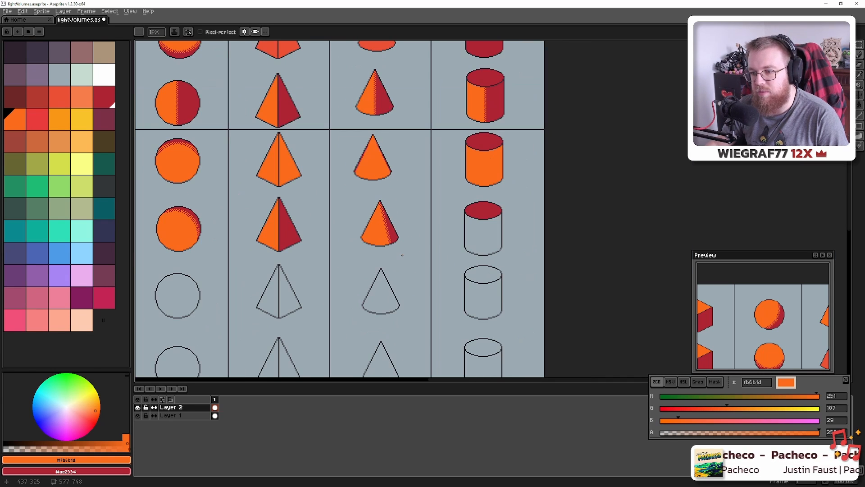
# Compare against the Blender cone render, save the sprite sheet with Ctrl+S, and return to Blender
pyautogui.hotkey('alt', 'Tab')
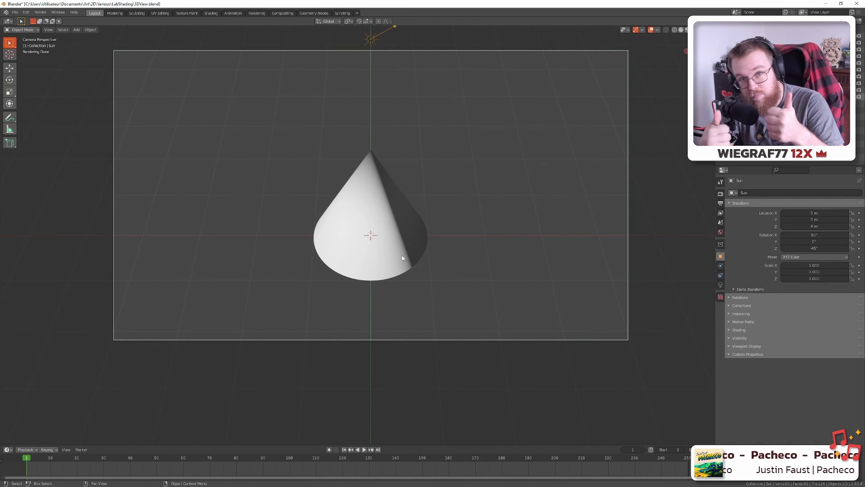
pyautogui.hotkey('alt', 'Tab')
pyautogui.hotkey('ctrl', 's')
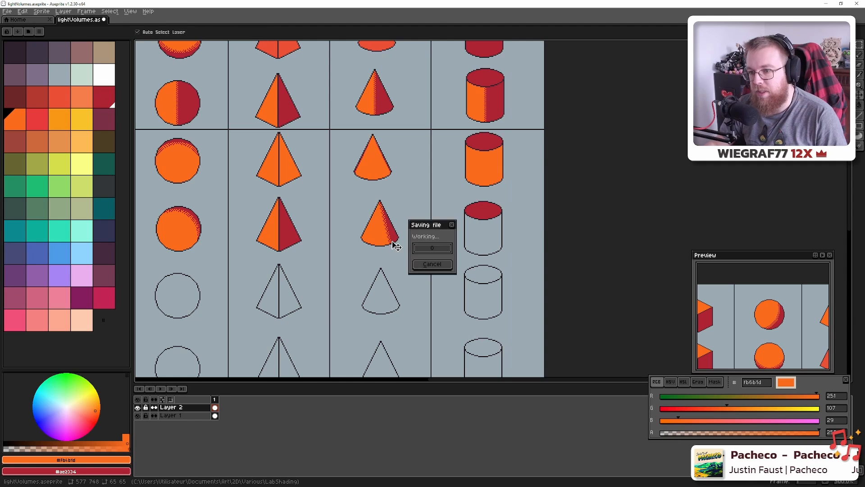
pyautogui.scroll(-3, 393, 239)
pyautogui.scroll(5, 394, 245)
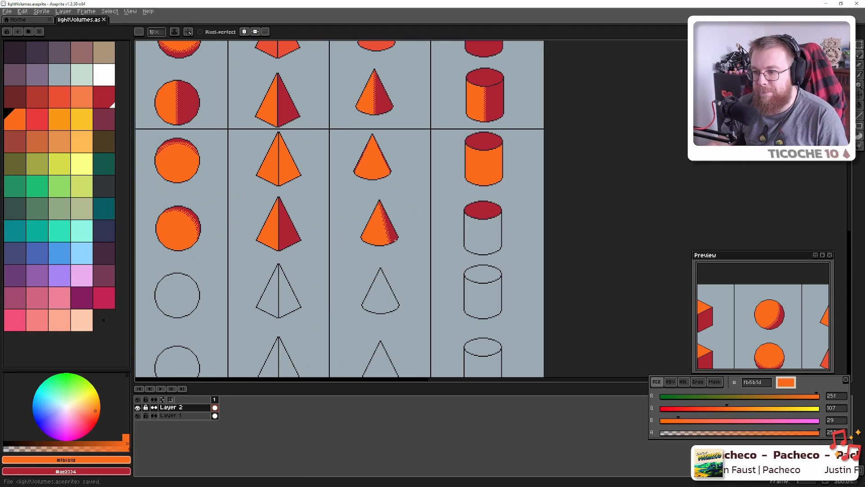
pyautogui.press('alt')
pyautogui.hotkey('alt', 'Tab')
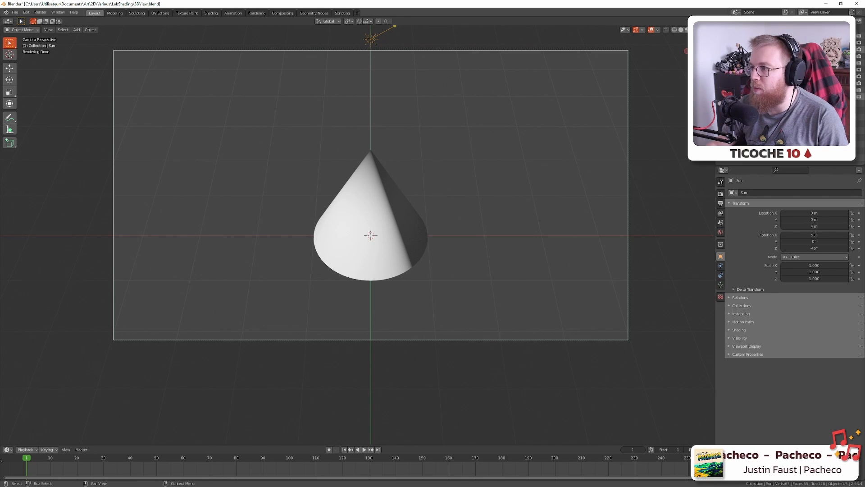
# Hide the cone and show the cube in Blender's reference render
pyautogui.click(846, 49)
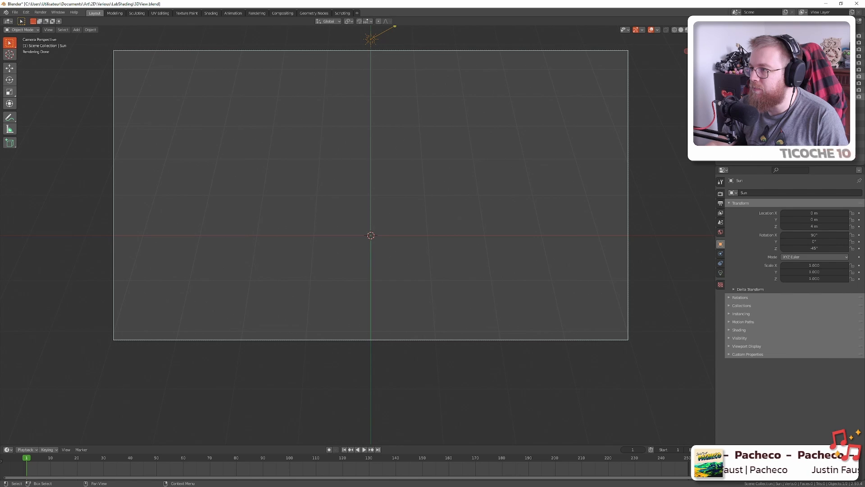
pyautogui.scroll(-2, 398, 212)
pyautogui.scroll(2, 396, 212)
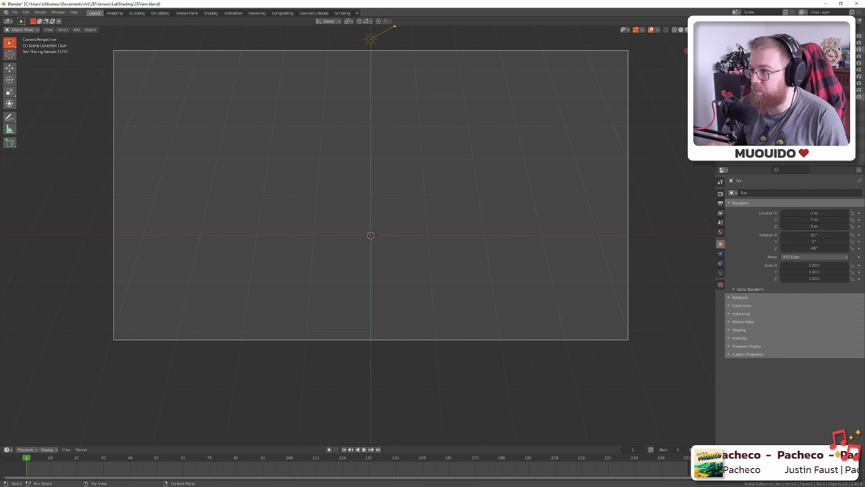
pyautogui.click(846, 35)
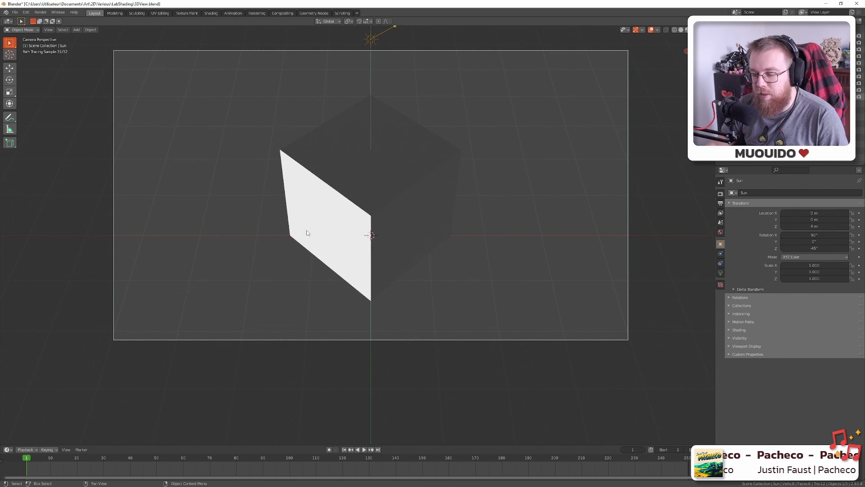
# Pan over the shaded cubes and cones up close, then save lightVolumes.aseprite
pyautogui.hotkey('alt', 'Tab')
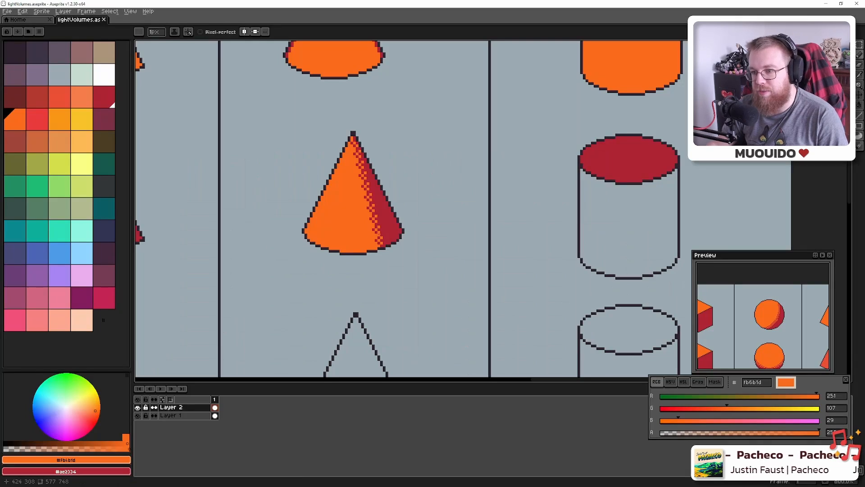
pyautogui.scroll(-3, 334, 202)
pyautogui.scroll(10, 311, 211)
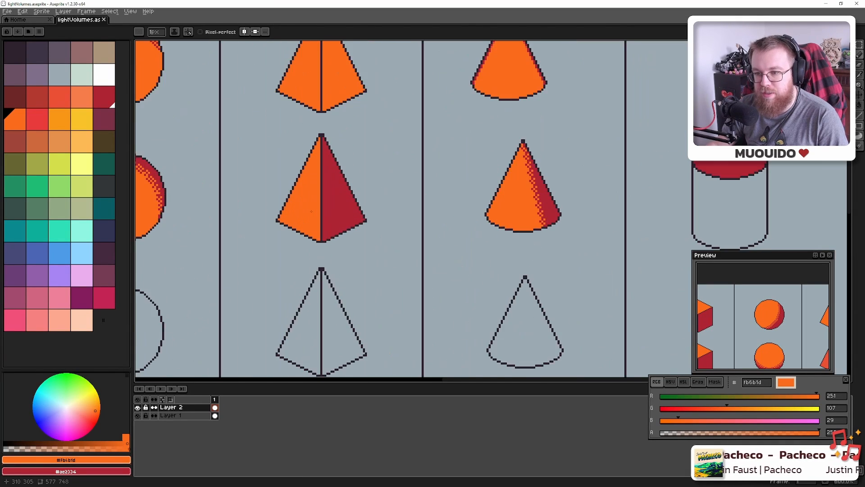
pyautogui.scroll(-5, 321, 251)
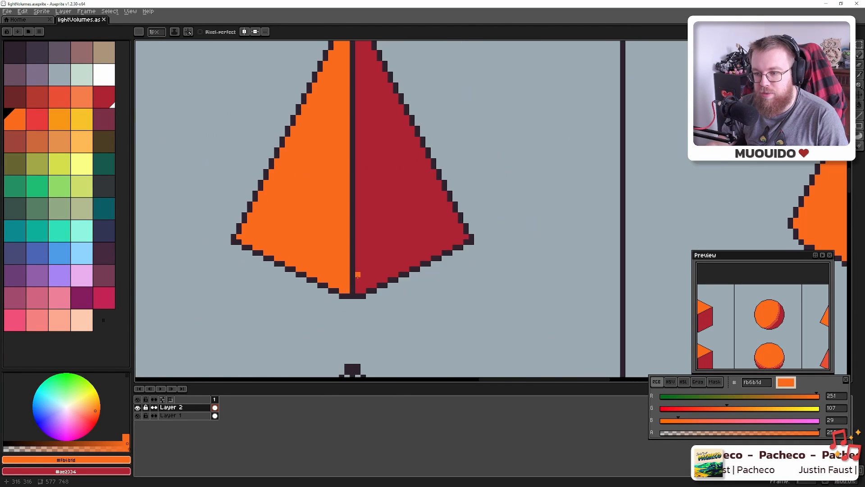
pyautogui.moveTo(329, 254); pyautogui.dragTo(568, 297)
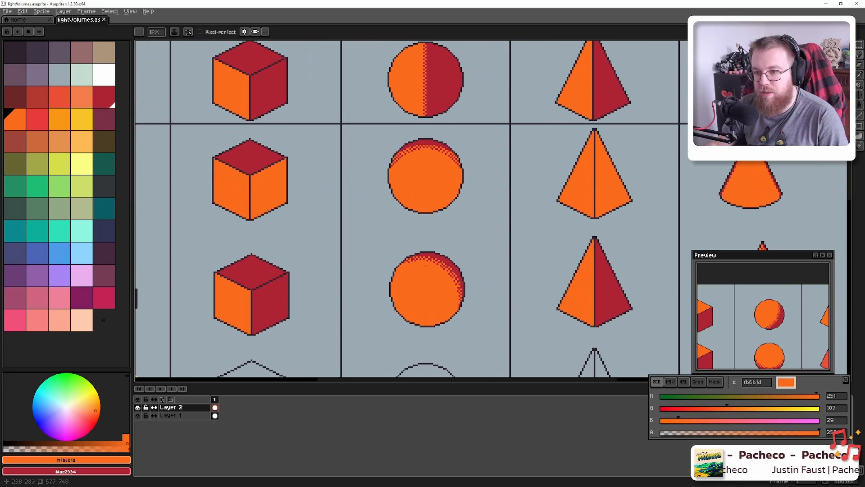
pyautogui.moveTo(233, 219); pyautogui.dragTo(325, 300)
pyautogui.scroll(-2, 331, 277)
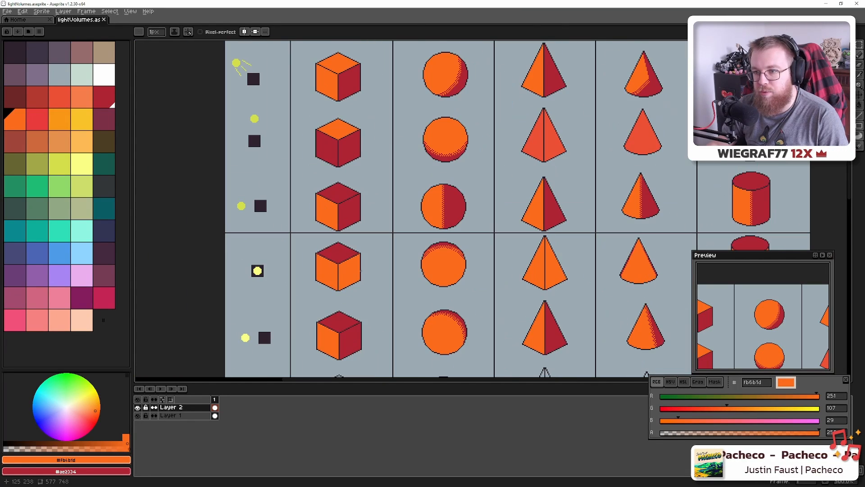
pyautogui.moveTo(466, 244); pyautogui.dragTo(263, 186)
pyautogui.scroll(1, 469, 257)
pyautogui.scroll(5, 469, 258)
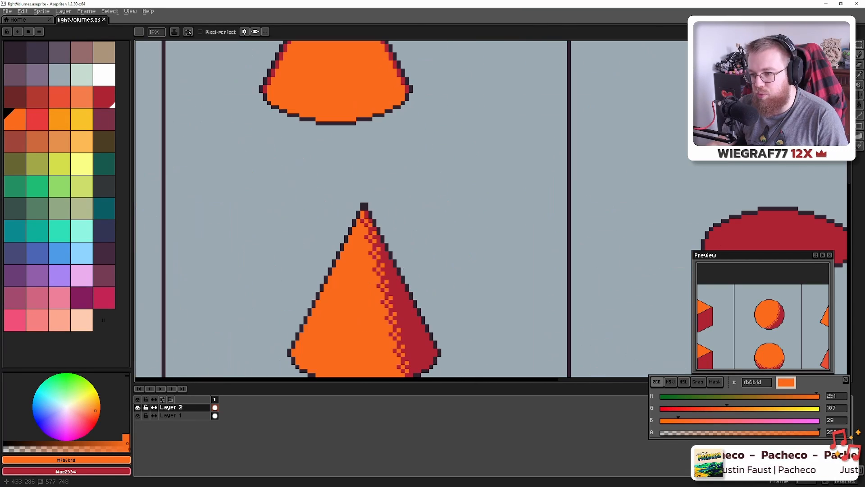
pyautogui.hotkey('ctrl', 's')
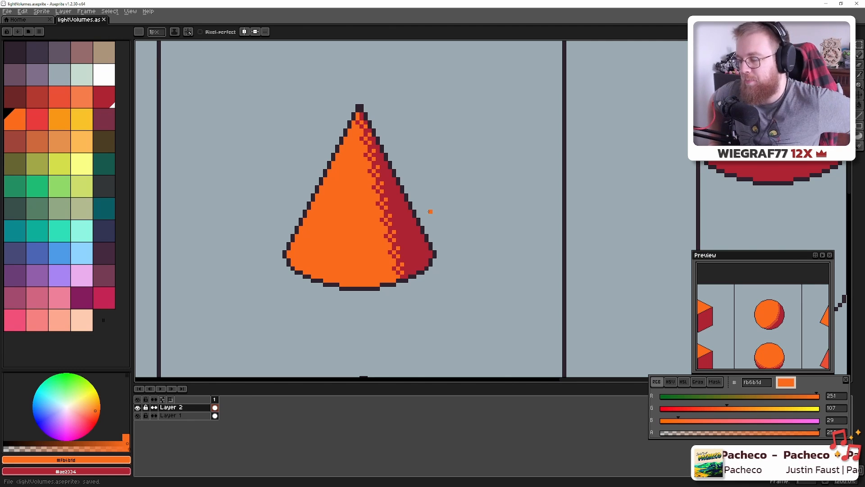
pyautogui.scroll(-4, 431, 211)
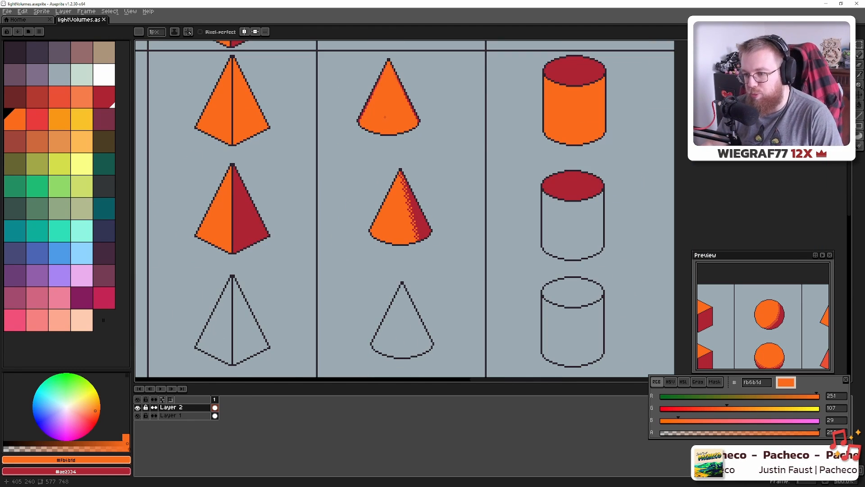
# Draw an orange line at the cylinder's shadow edge, fill its left orange and right strip red
pyautogui.moveTo(575, 188); pyautogui.dragTo(440, 169)
pyautogui.scroll(5, 468, 204)
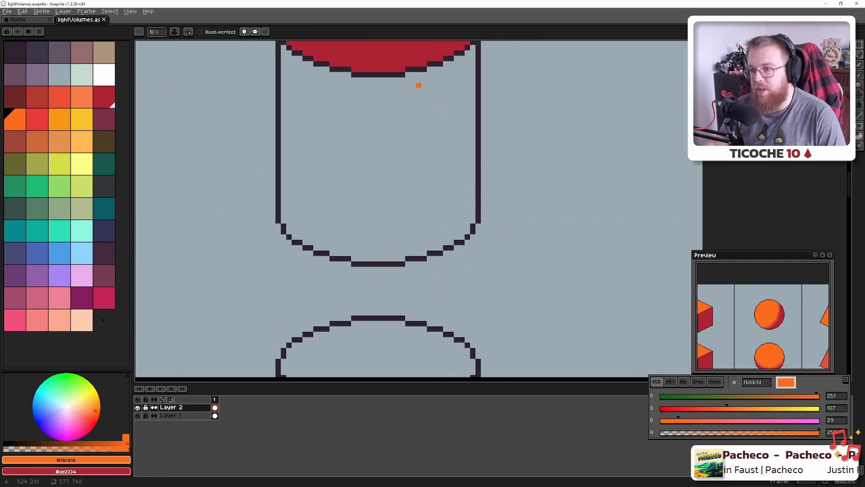
pyautogui.moveTo(435, 69)
pyautogui.mouseDown()
pyautogui.moveTo(446, 265)
pyautogui.moveTo(435, 250)
pyautogui.mouseUp()
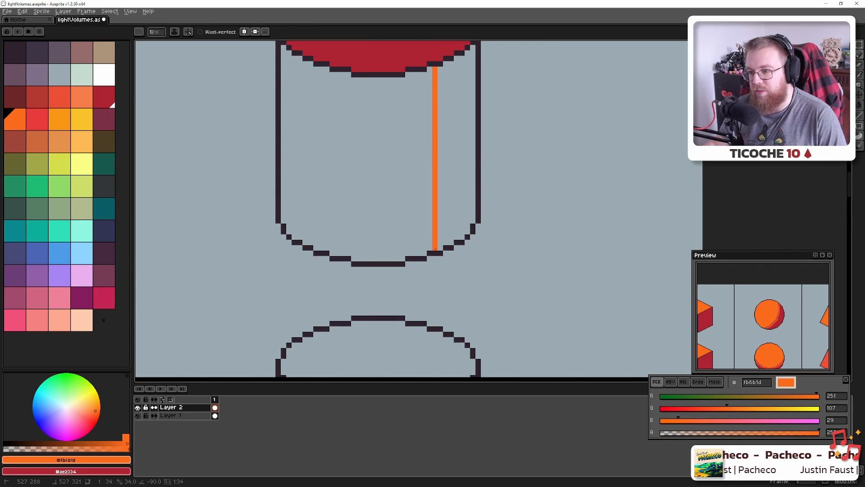
pyautogui.press('g')
pyautogui.click(370, 216)
pyautogui.keyDown('alt'); pyautogui.click(396, 63); pyautogui.keyUp('alt')
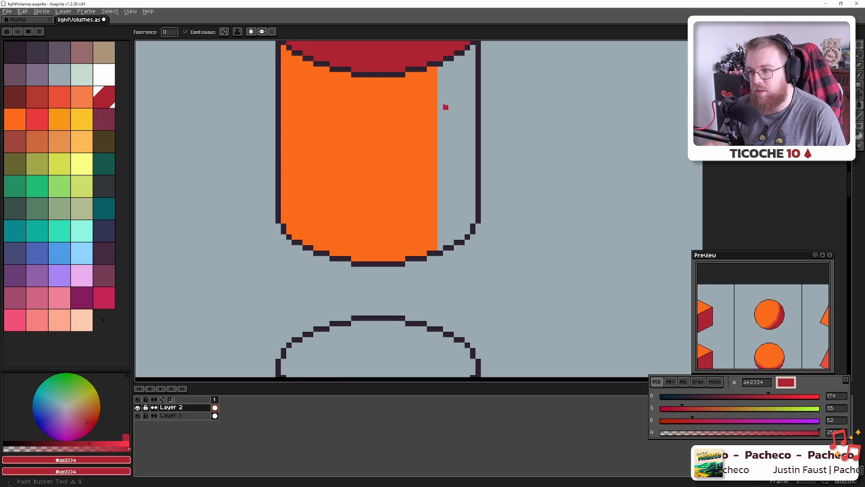
pyautogui.click(445, 107)
# Check the filled cylinder against the Blender reference render
pyautogui.scroll(-5, 451, 150)
pyautogui.scroll(-3, 451, 150)
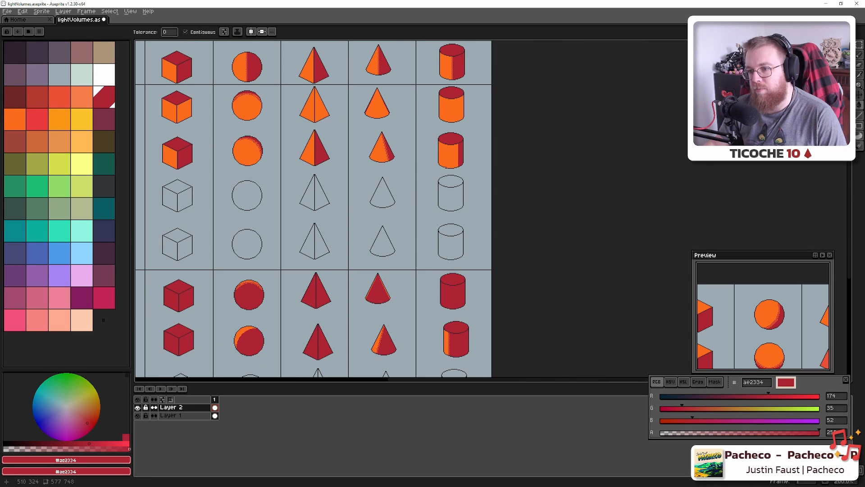
pyautogui.moveTo(443, 160); pyautogui.dragTo(446, 169)
pyautogui.hotkey('alt', 'Tab')
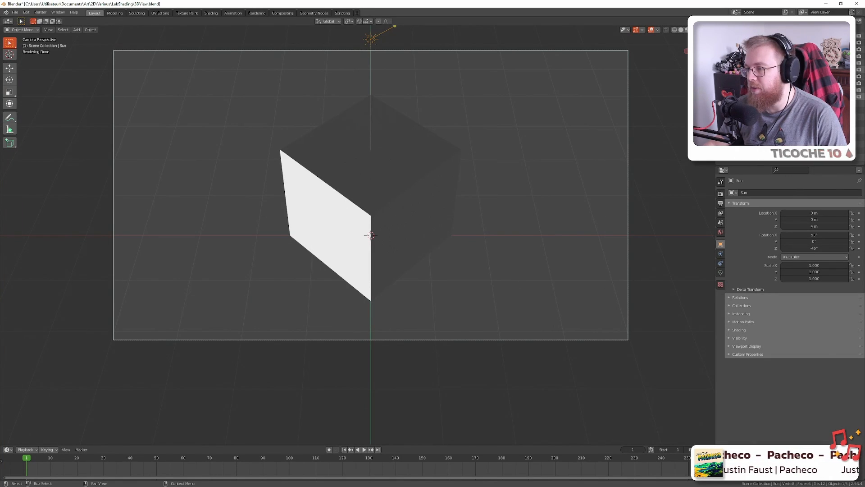
pyautogui.hotkey('alt', 'Tab')
pyautogui.scroll(10, 447, 169)
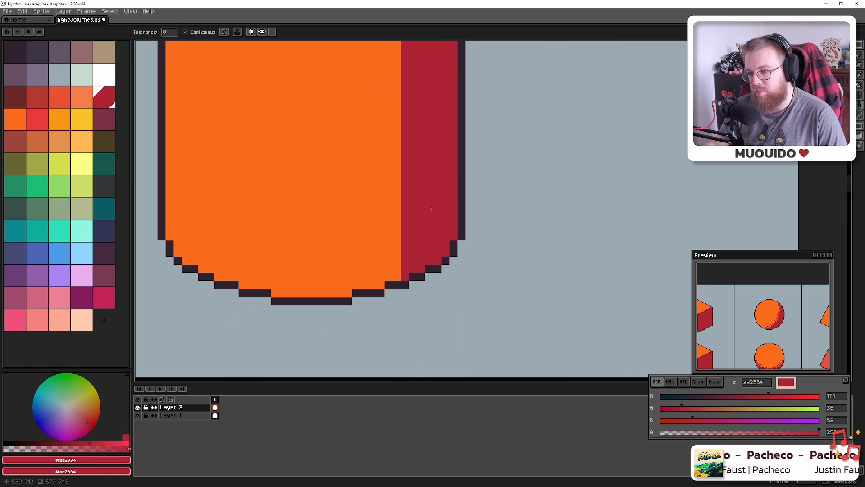
pyautogui.press('b')
pyautogui.scroll(-4, 397, 279)
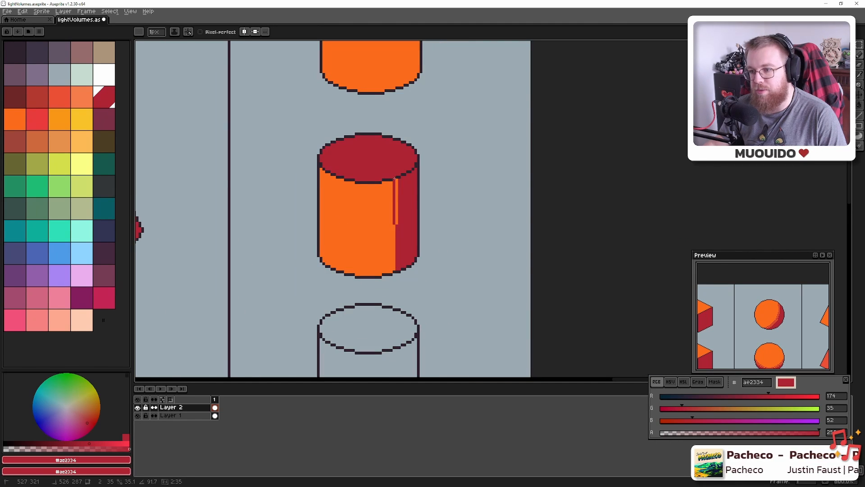
pyautogui.scroll(-5, 398, 196)
# Swap Blender's reference render from the cube to the cylinder
pyautogui.hotkey('alt', 'Tab')
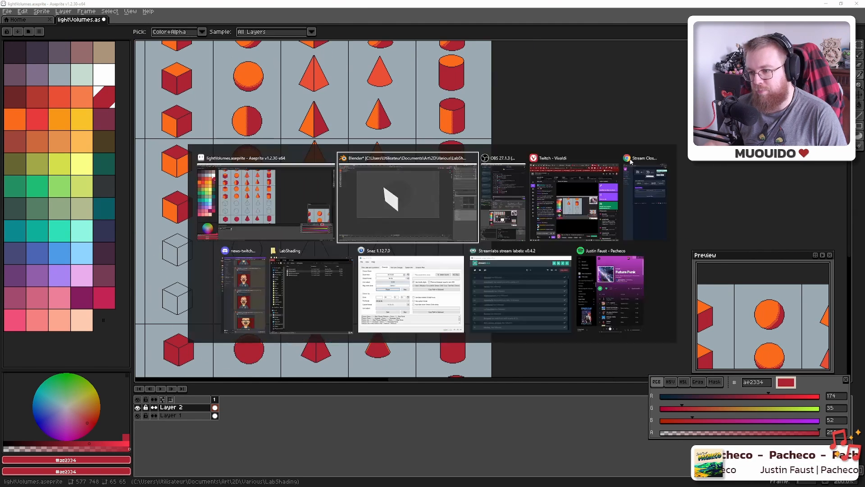
pyautogui.click(852, 49)
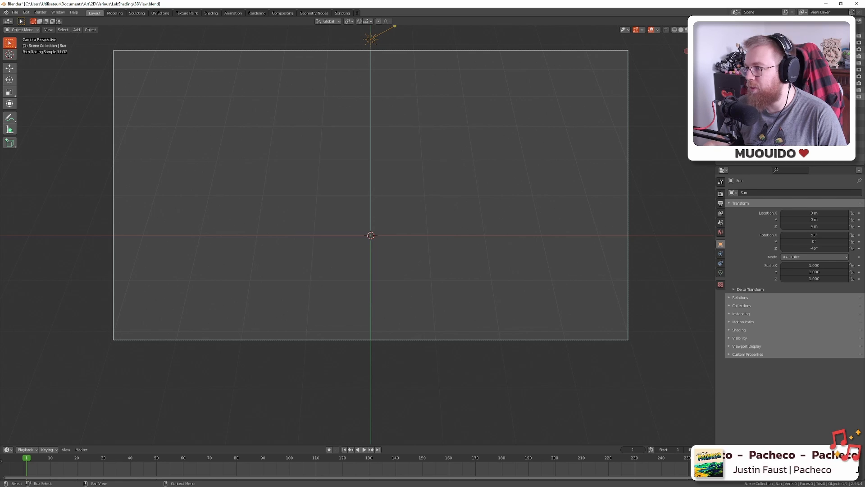
pyautogui.click(853, 56)
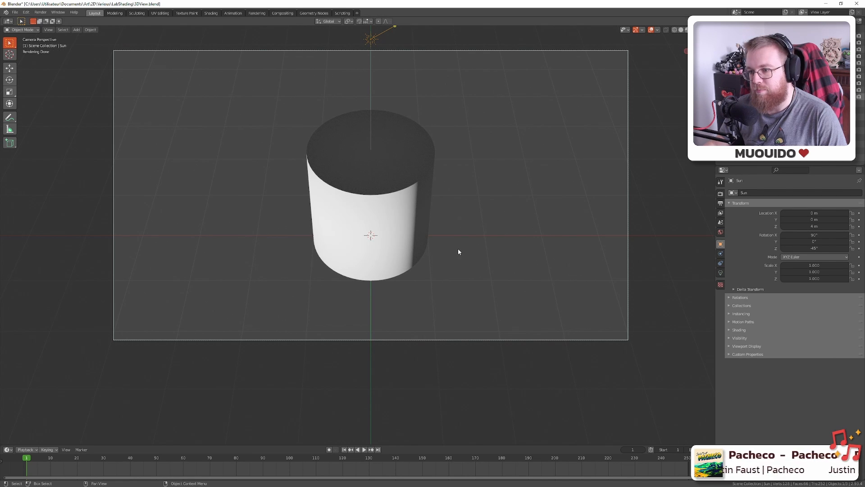
pyautogui.hotkey('alt', 'Tab')
pyautogui.hotkey('alt', 'Tab')
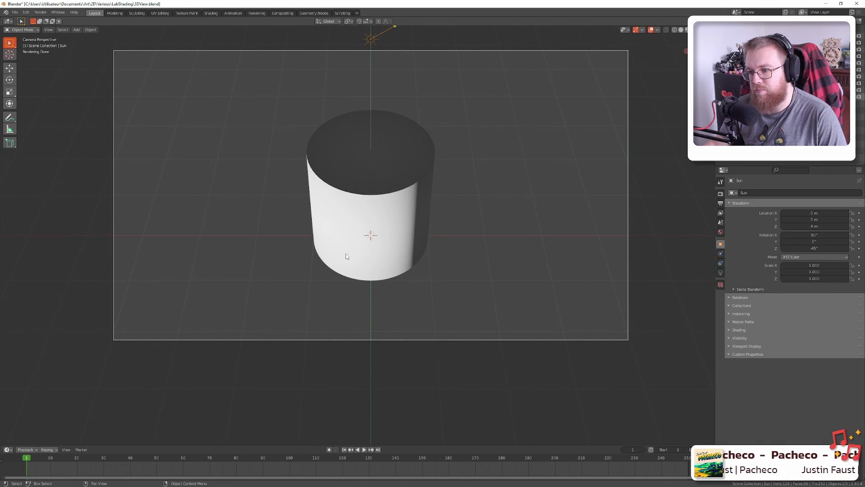
pyautogui.hotkey('alt', 'Tab')
# Draw an orange vertical line down the cylinder and flood-fill the adjacent red strip orange
pyautogui.scroll(2, 528, 205)
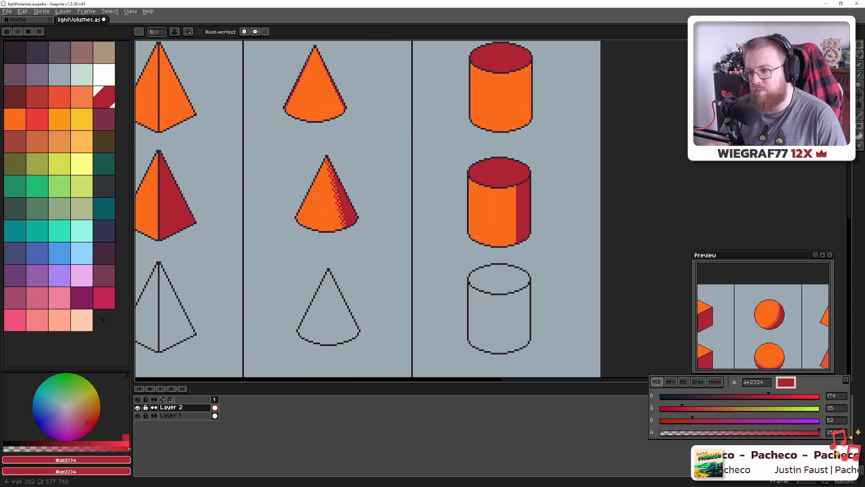
pyautogui.moveTo(527, 204); pyautogui.dragTo(463, 209)
pyautogui.scroll(2, 464, 214)
pyautogui.keyDown('alt'); pyautogui.click(429, 261); pyautogui.keyUp('alt')
pyautogui.scroll(5, 448, 259)
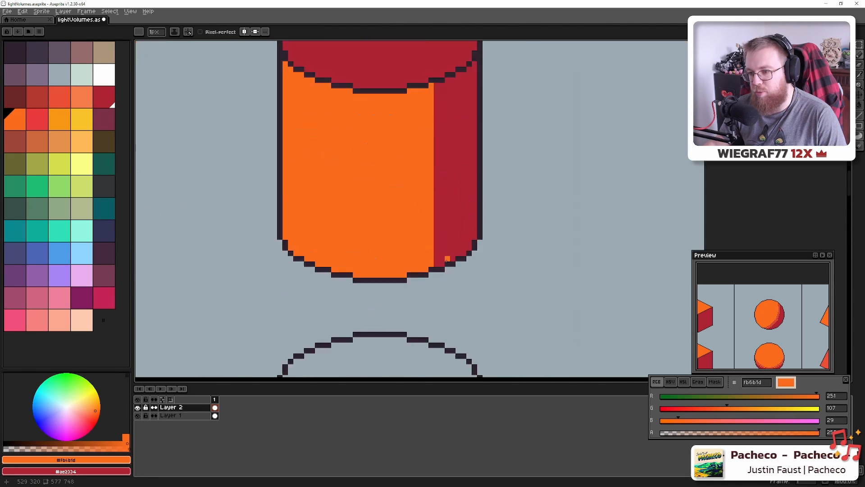
pyautogui.click(438, 268)
pyautogui.moveTo(438, 126); pyautogui.dragTo(438, 255)
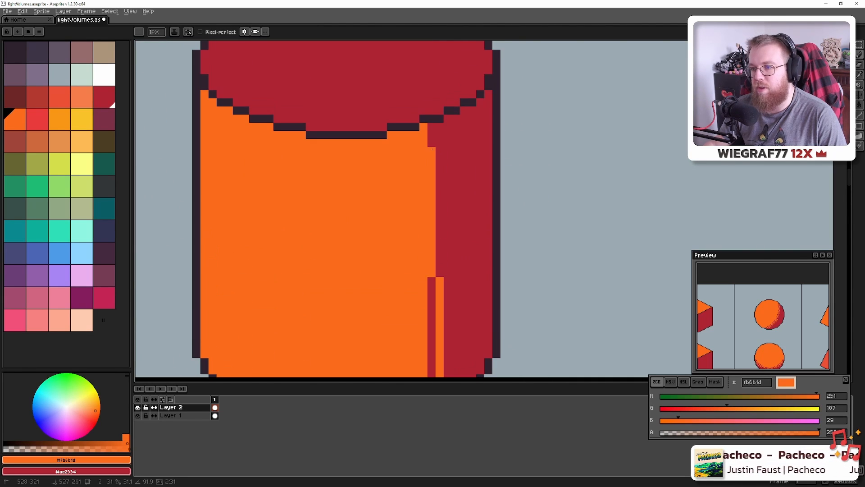
pyautogui.keyDown('shift'); pyautogui.click(439, 127); pyautogui.keyUp('shift')
pyautogui.press('g')
pyautogui.click(433, 137)
# Retouch single cylinder pixels with the cap red and shadow red, discarding a stray orange fill
pyautogui.scroll(-12, 433, 137)
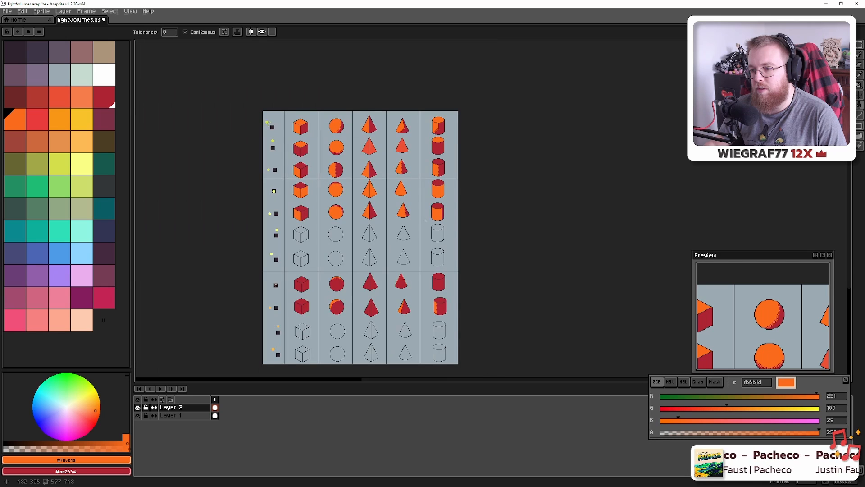
pyautogui.scroll(9, 431, 225)
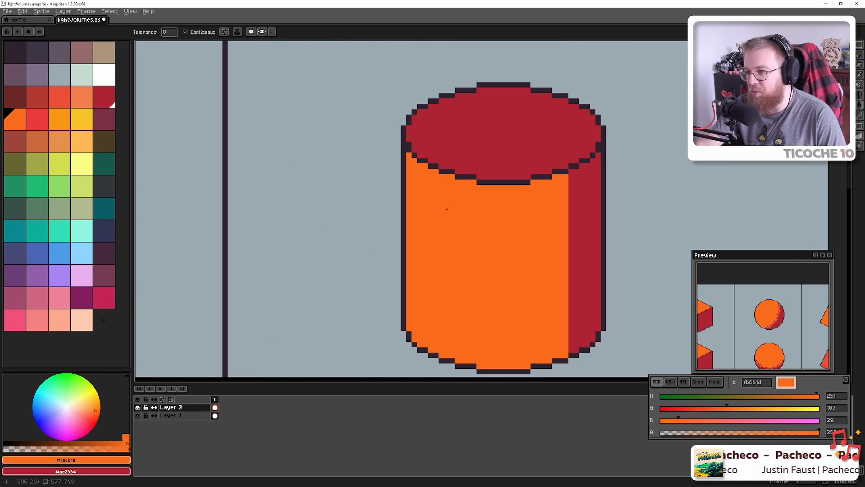
pyautogui.moveTo(615, 241); pyautogui.dragTo(502, 212)
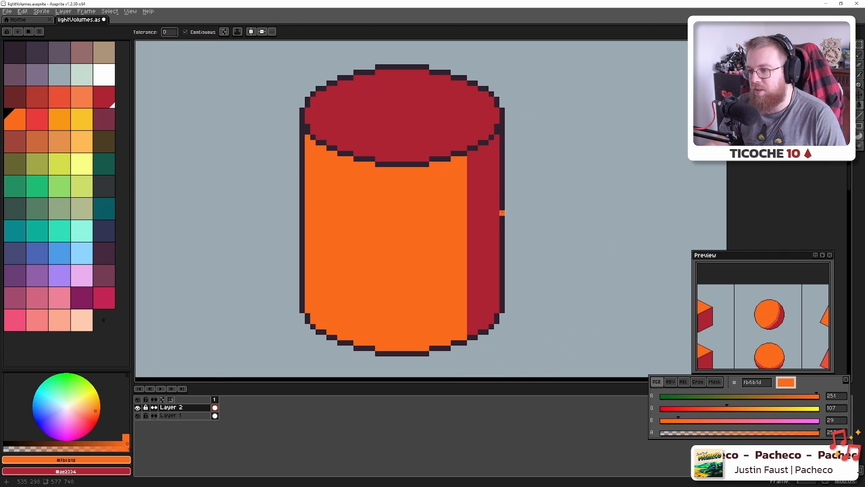
pyautogui.scroll(3, 470, 180)
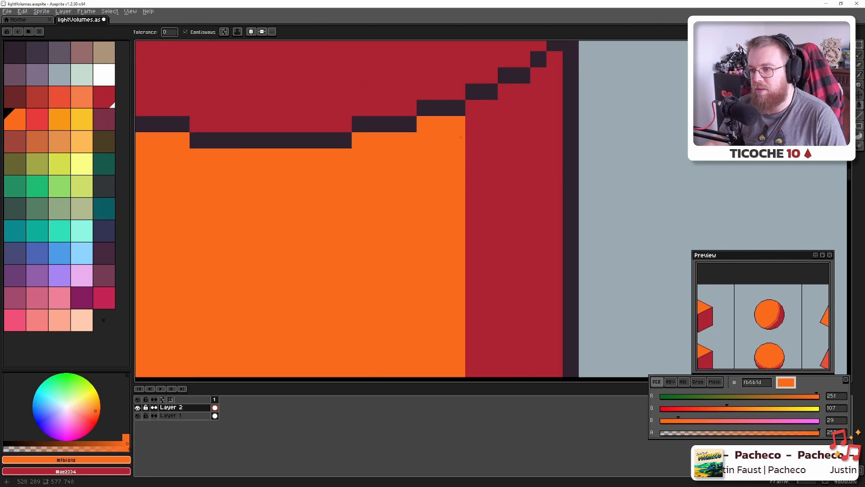
pyautogui.click(472, 111)
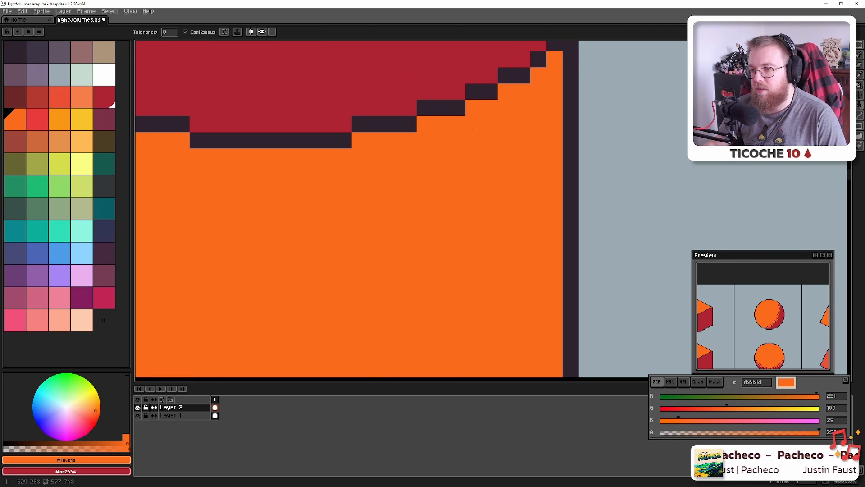
pyautogui.hotkey('ctrl', 'z')
pyautogui.press('b')
pyautogui.keyDown('alt'); pyautogui.click(471, 122); pyautogui.keyUp('alt')
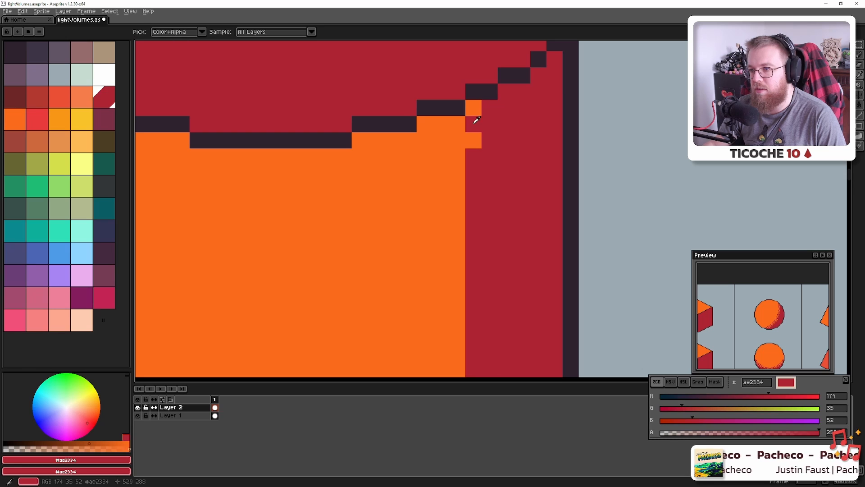
pyautogui.click(458, 136)
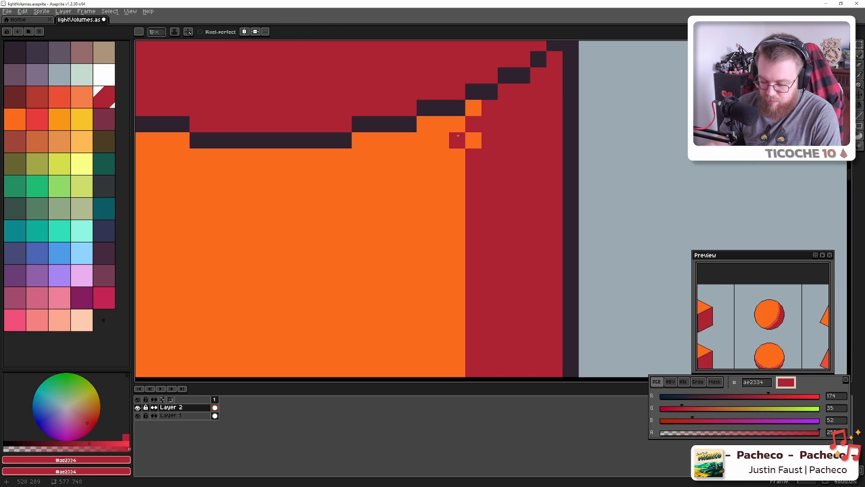
# Make the 2x2 orange-and-red pixel block into a custom dither brush
pyautogui.press('m')
pyautogui.moveTo(453, 121)
pyautogui.mouseDown()
pyautogui.moveTo(473, 127)
pyautogui.moveTo(480, 147)
pyautogui.moveTo(477, 137)
pyautogui.mouseUp()
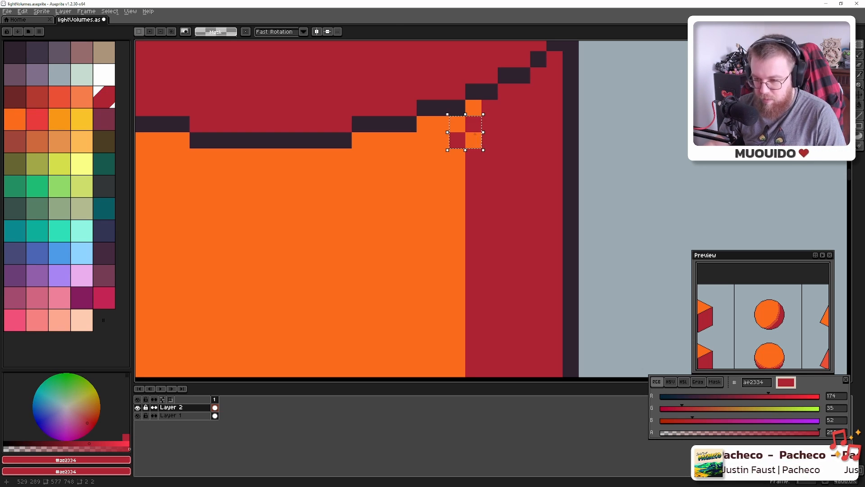
pyautogui.hotkey('ctrl', 'b')
# Stamp the dither brush along the cylinder's shadow edge and save lightVolumes.aseprite
pyautogui.moveTo(486, 245); pyautogui.dragTo(437, 64)
pyautogui.scroll(-3, 440, 192)
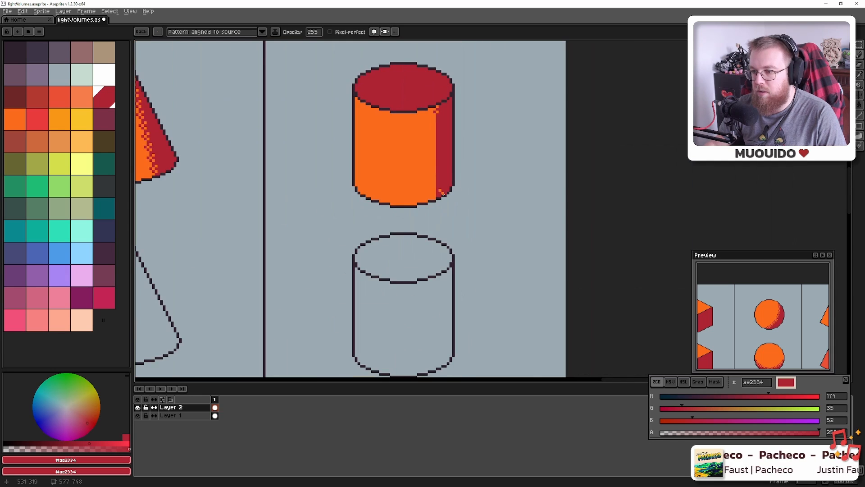
pyautogui.scroll(3, 435, 196)
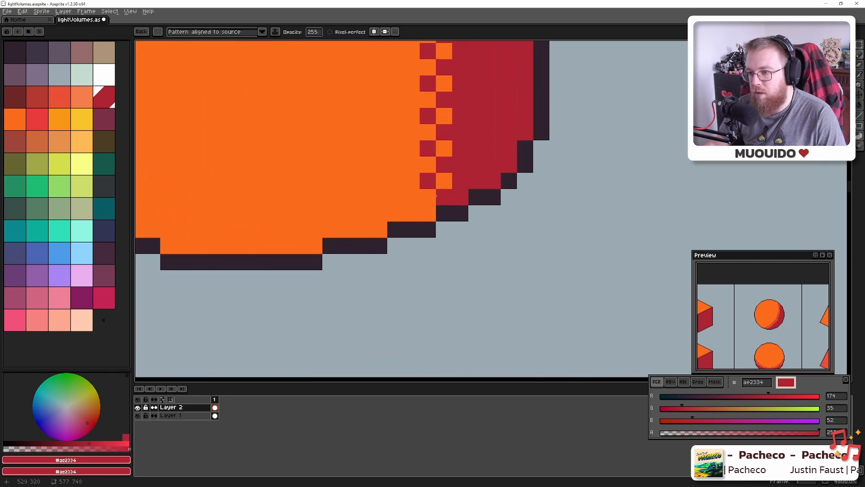
pyautogui.click(425, 197)
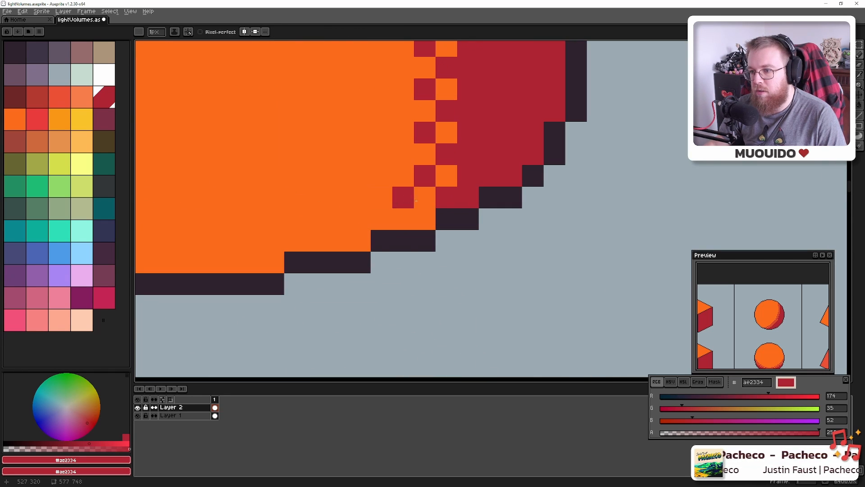
pyautogui.click(425, 219)
pyautogui.scroll(-7, 378, 224)
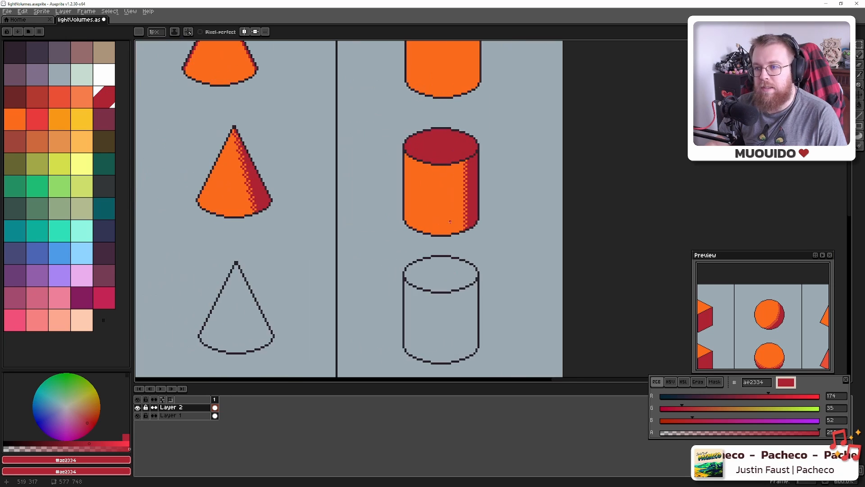
pyautogui.scroll(-4, 378, 224)
pyautogui.hotkey('ctrl', 's')
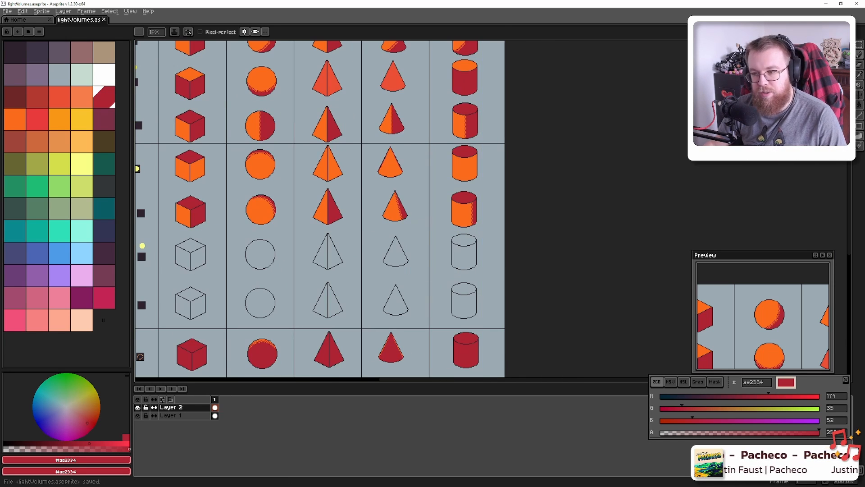
# Paint over the top-row cube's diagonal inner edge lines with its orange
pyautogui.scroll(-1, 472, 227)
pyautogui.moveTo(413, 206); pyautogui.dragTo(509, 207)
pyautogui.scroll(4, 431, 218)
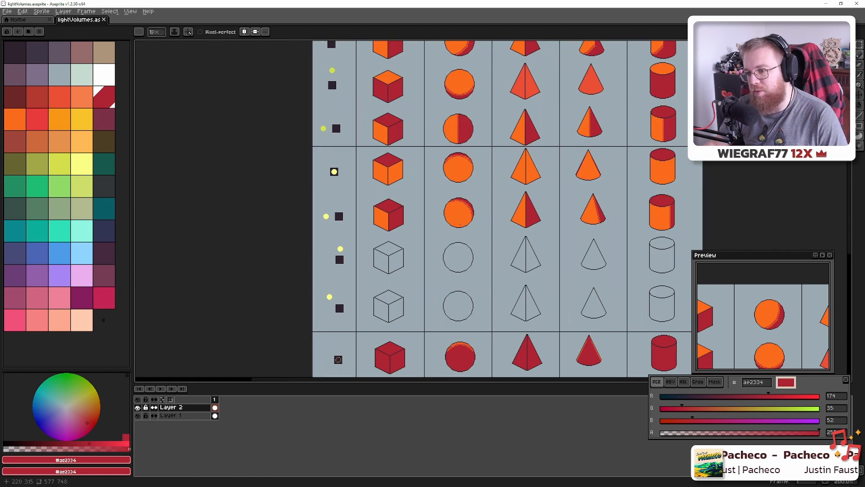
pyautogui.scroll(-4, 432, 218)
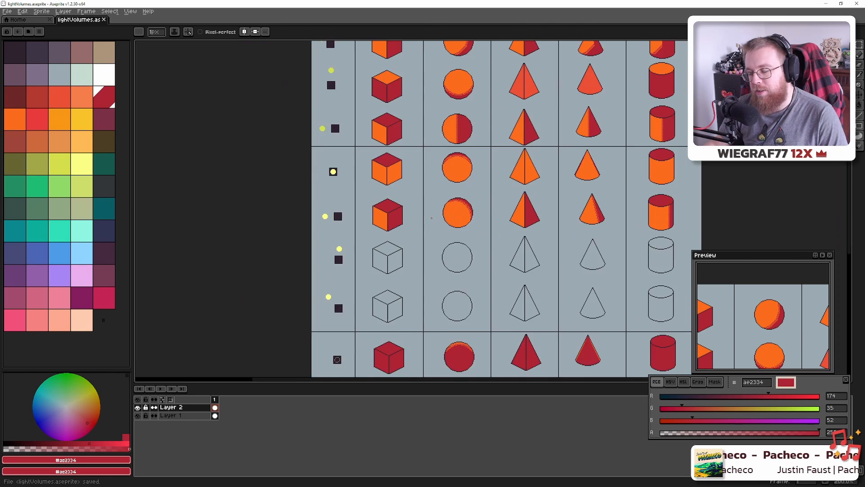
pyautogui.scroll(2, 432, 217)
pyautogui.moveTo(390, 165); pyautogui.dragTo(414, 330)
pyautogui.moveTo(397, 174); pyautogui.dragTo(427, 334)
pyautogui.scroll(3, 390, 177)
pyautogui.scroll(3, 382, 203)
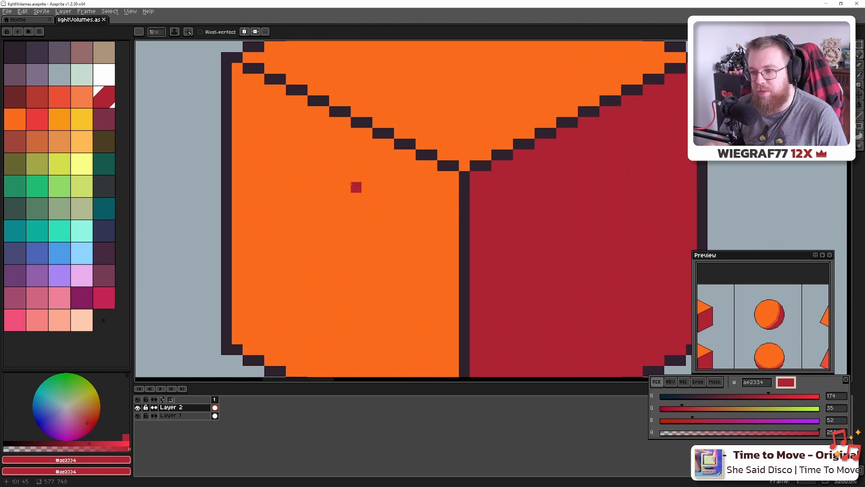
pyautogui.keyDown('alt'); pyautogui.click(356, 186); pyautogui.keyUp('alt')
pyautogui.moveTo(245, 69); pyautogui.dragTo(454, 166)
pyautogui.moveTo(488, 190)
pyautogui.mouseDown()
pyautogui.moveTo(416, 181)
pyautogui.moveTo(363, 193)
pyautogui.moveTo(356, 169)
pyautogui.moveTo(381, 158)
pyautogui.mouseUp()
# Paint the cube's dark vertical centre line with the shadow red
pyautogui.keyDown('alt'); pyautogui.click(352, 179); pyautogui.keyUp('alt')
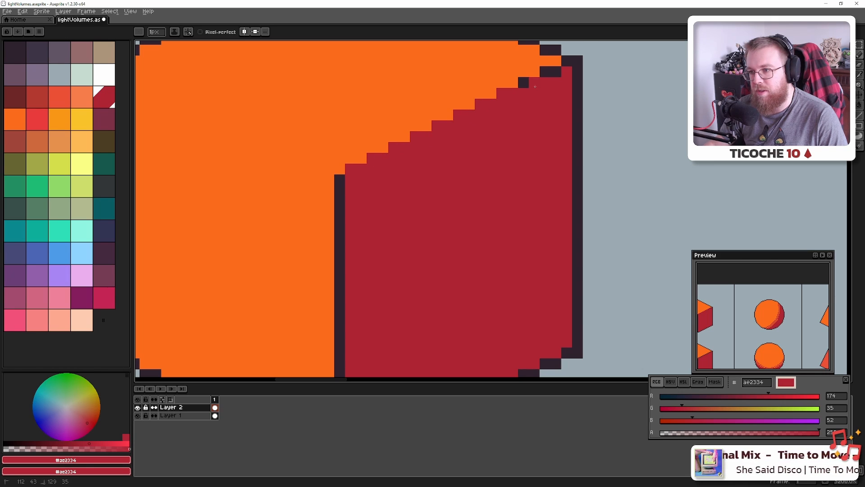
pyautogui.moveTo(499, 184); pyautogui.dragTo(544, 96)
pyautogui.moveTo(385, 92)
pyautogui.mouseDown()
pyautogui.moveTo(401, 309)
pyautogui.moveTo(386, 342)
pyautogui.mouseUp()
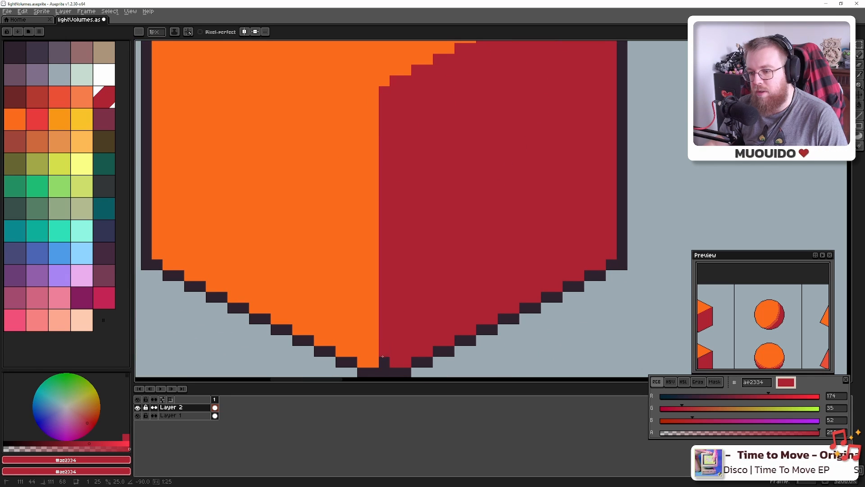
pyautogui.scroll(-3, 383, 357)
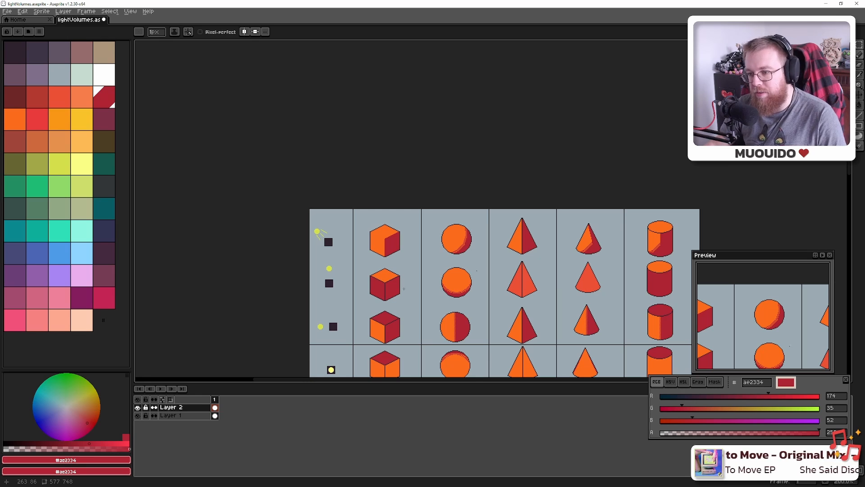
# Paint the shaded dark rim pixels under the cylinder's cap red
pyautogui.scroll(10, 455, 261)
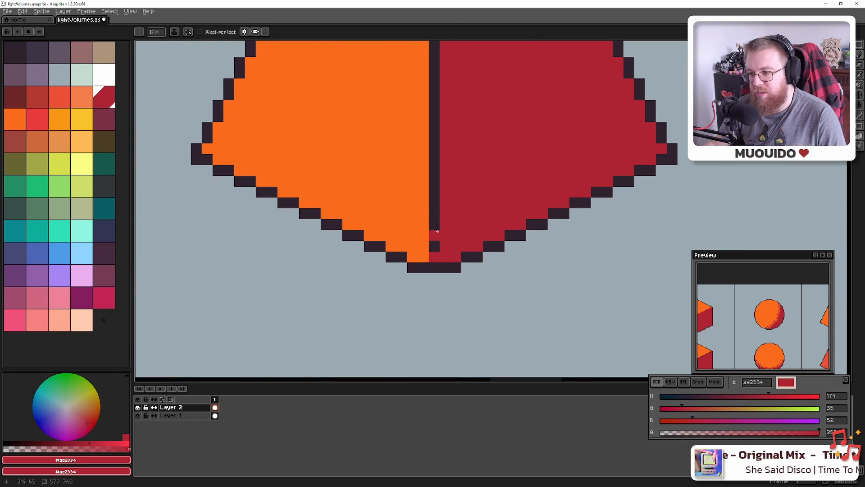
pyautogui.scroll(-6, 438, 231)
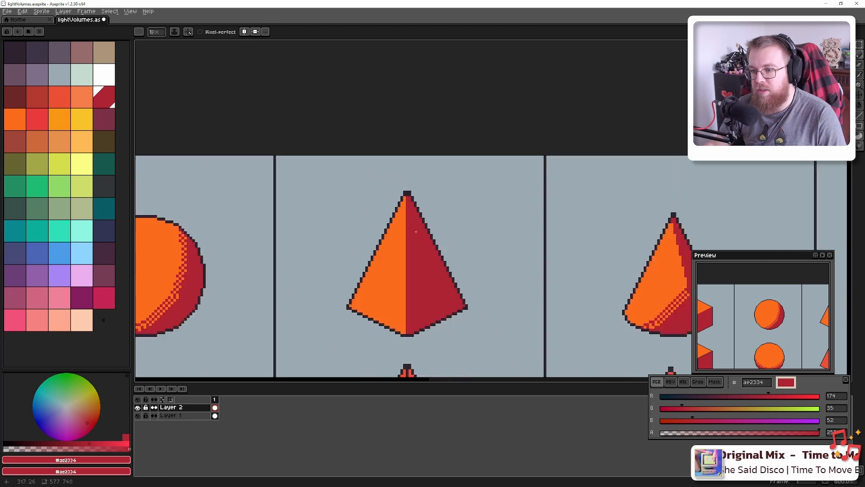
pyautogui.scroll(-3, 421, 238)
pyautogui.moveTo(488, 258); pyautogui.dragTo(319, 200)
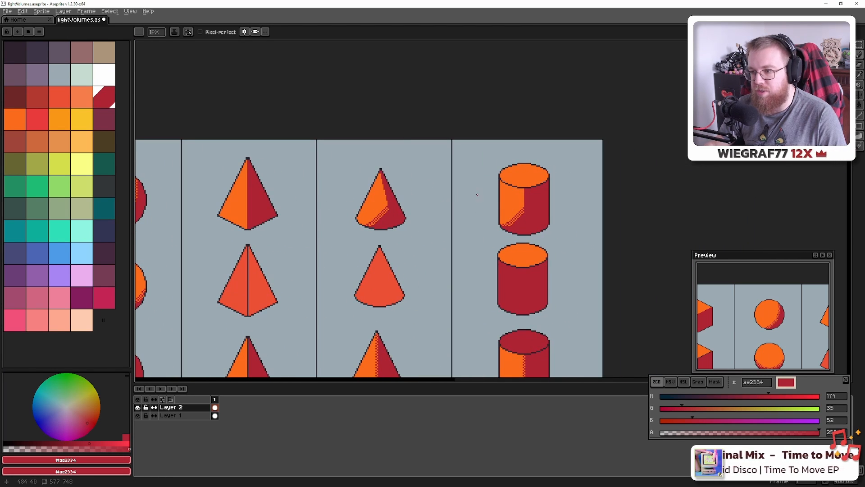
pyautogui.scroll(8, 526, 196)
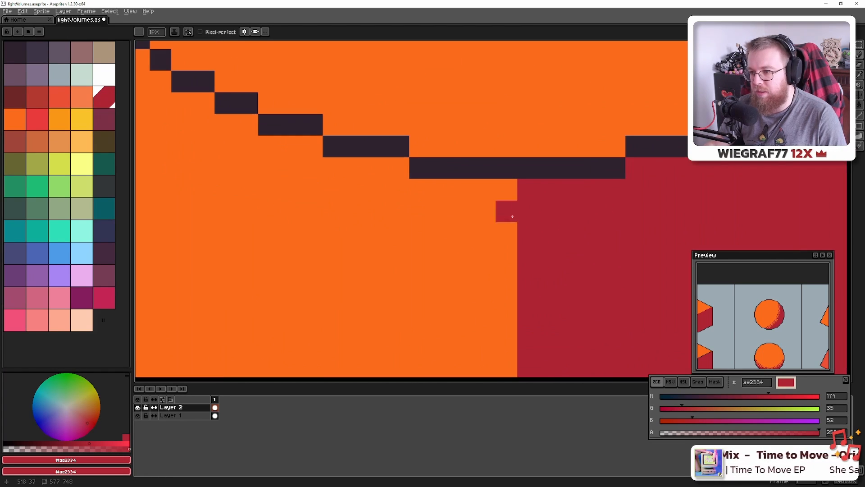
pyautogui.moveTo(530, 209); pyautogui.dragTo(399, 228)
pyautogui.moveTo(398, 187); pyautogui.dragTo(487, 187)
pyautogui.moveTo(503, 170)
pyautogui.mouseDown()
pyautogui.moveTo(560, 169)
pyautogui.moveTo(594, 145)
pyautogui.moveTo(642, 144)
pyautogui.moveTo(717, 121)
pyautogui.mouseUp()
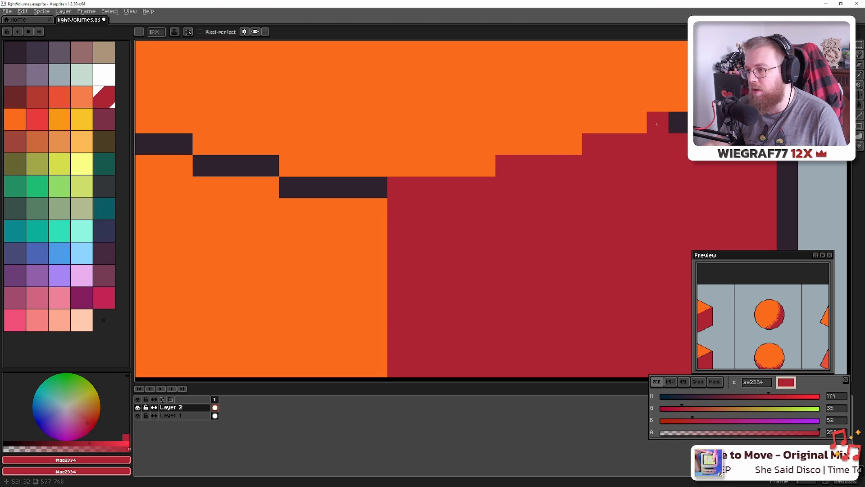
# Paint the lit rim steps and remaining rim outline with the cylinder's orange
pyautogui.keyDown('alt'); pyautogui.click(377, 174); pyautogui.keyUp('alt')
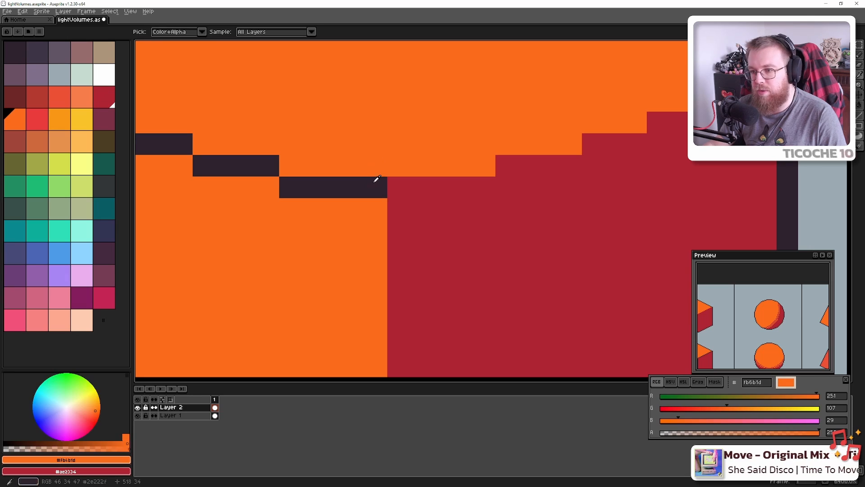
pyautogui.moveTo(378, 187); pyautogui.dragTo(296, 184)
pyautogui.scroll(-4, 487, 255)
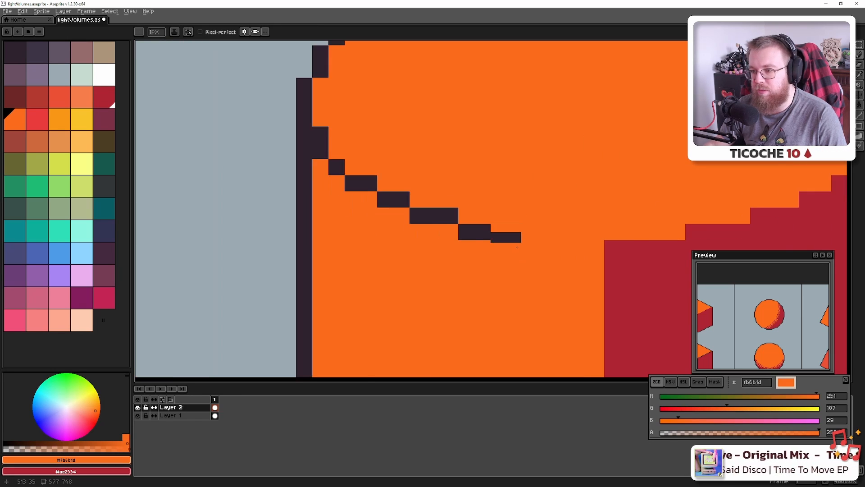
pyautogui.moveTo(506, 234)
pyautogui.mouseDown()
pyautogui.moveTo(426, 211)
pyautogui.moveTo(386, 175)
pyautogui.mouseUp()
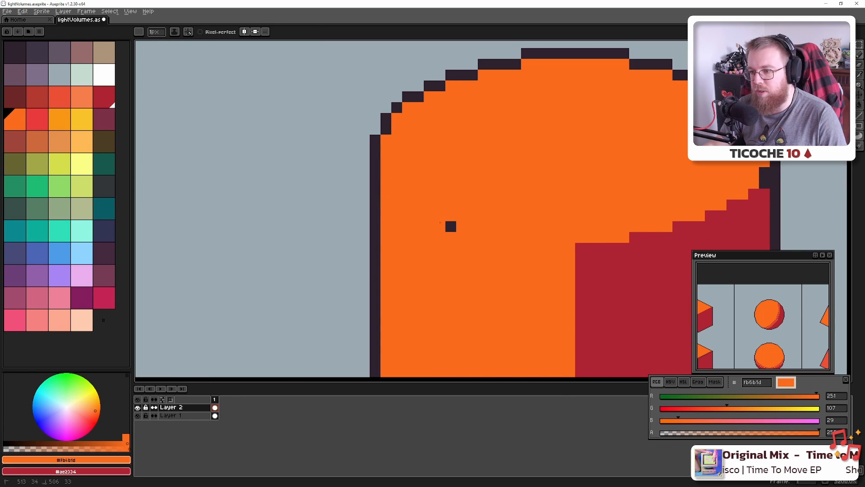
pyautogui.scroll(-8, 441, 223)
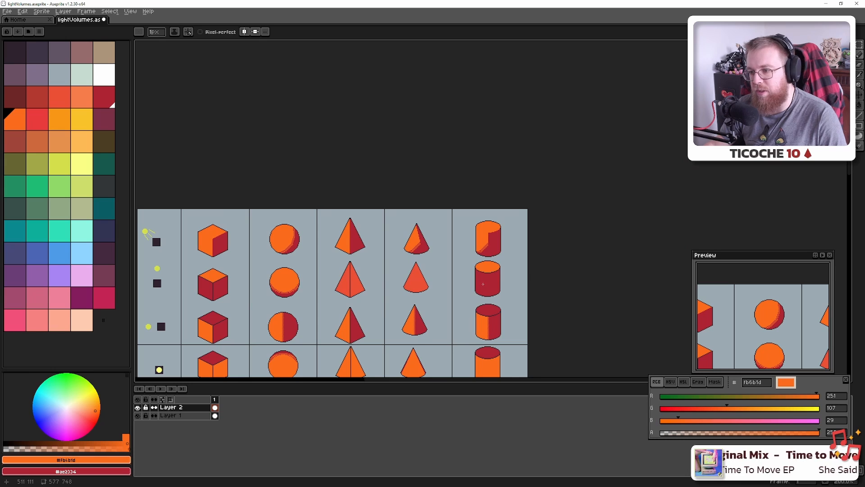
# Sample the body red, undo a stray stroke, and repaint the outline below the orange top red
pyautogui.scroll(-1, 483, 284)
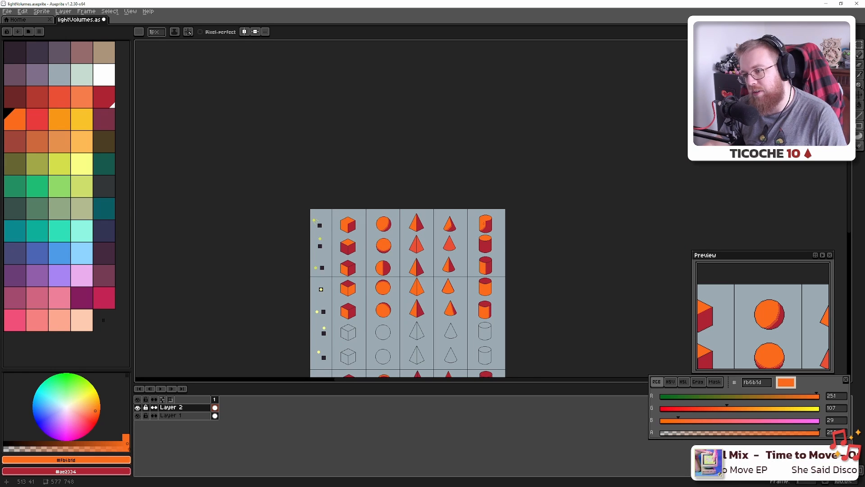
pyautogui.scroll(10, 480, 228)
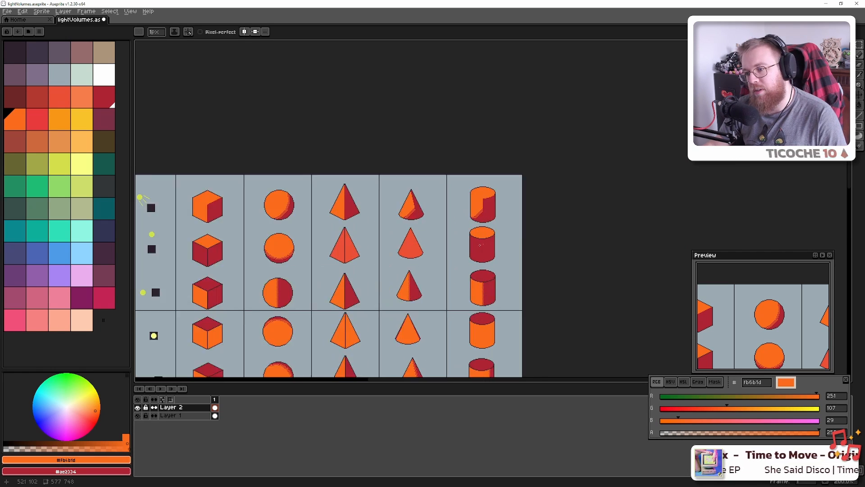
pyautogui.scroll(1, 406, 246)
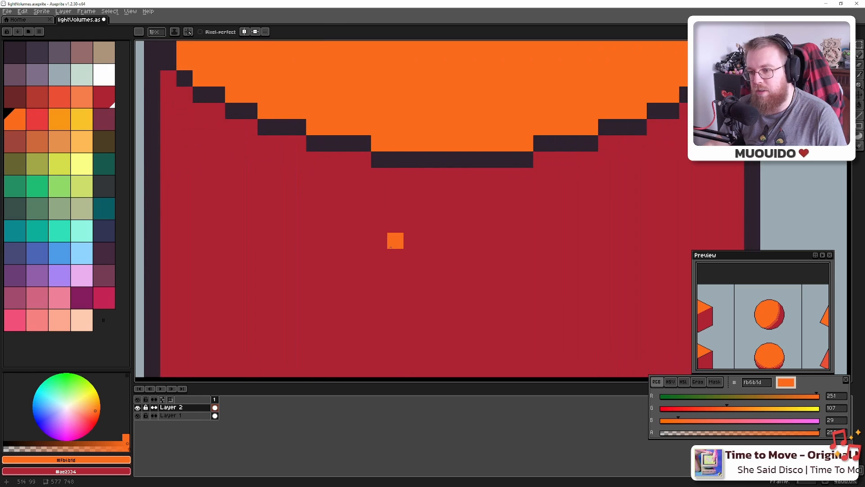
pyautogui.scroll(-3, 388, 261)
pyautogui.keyDown('alt'); pyautogui.click(347, 243); pyautogui.keyUp('alt')
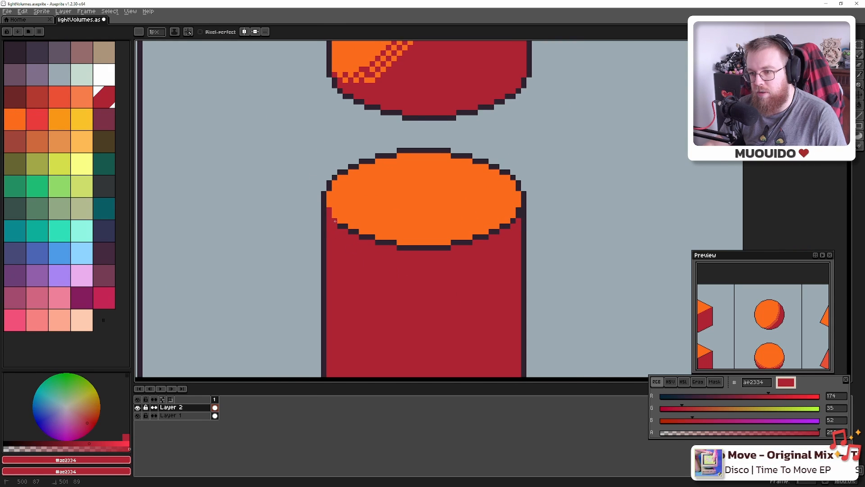
pyautogui.hotkey('ctrl', 'z')
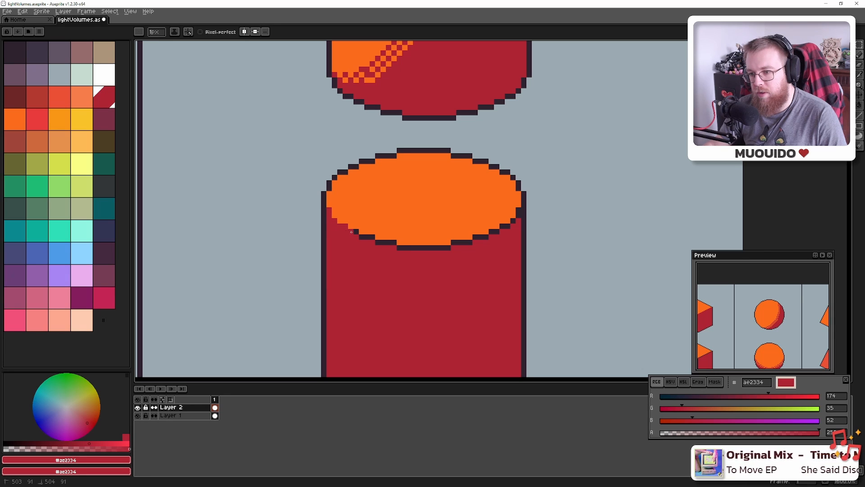
pyautogui.moveTo(375, 242); pyautogui.dragTo(396, 246)
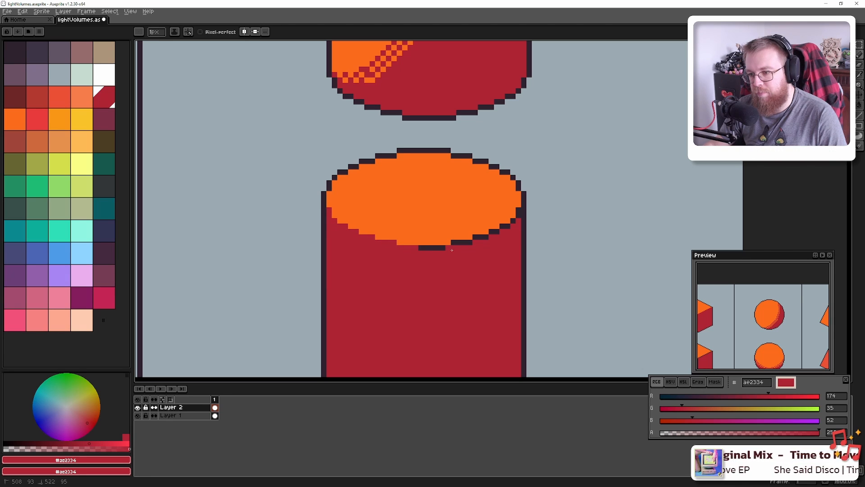
pyautogui.moveTo(452, 249)
pyautogui.mouseDown()
pyautogui.moveTo(415, 249)
pyautogui.moveTo(467, 244)
pyautogui.mouseUp()
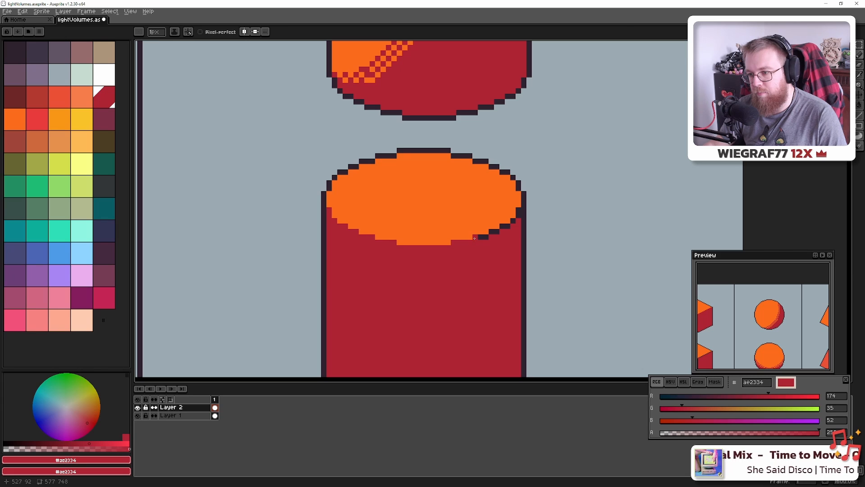
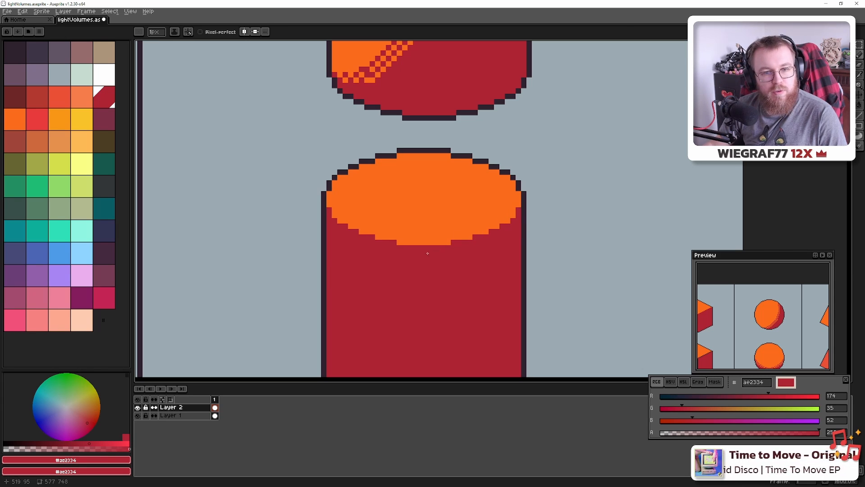
# Review the sheet from the first cube to the chart's left side, undoing the last pencil stroke
pyautogui.scroll(-8, 312, 281)
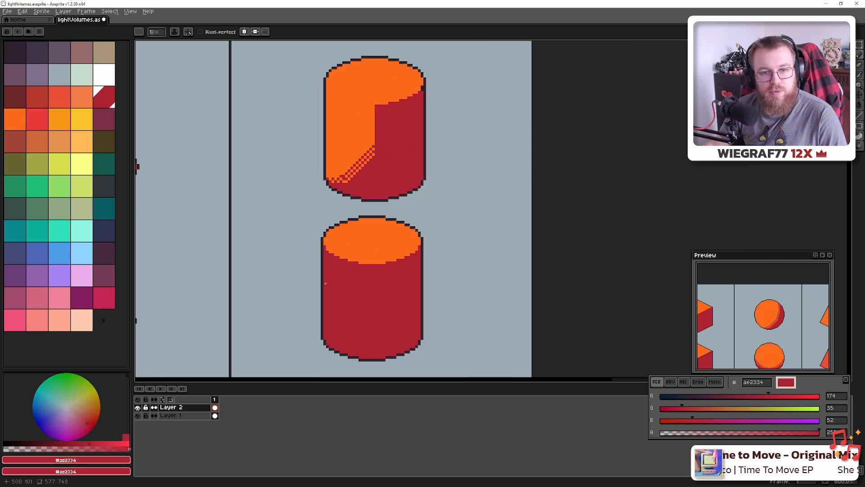
pyautogui.moveTo(334, 280); pyautogui.dragTo(461, 280)
pyautogui.scroll(8, 424, 237)
pyautogui.scroll(-6, 413, 204)
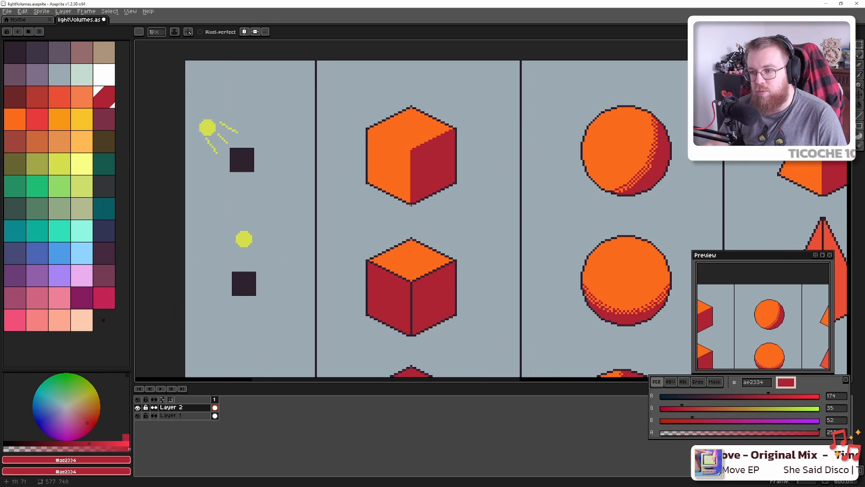
pyautogui.moveTo(533, 224); pyautogui.dragTo(328, 230)
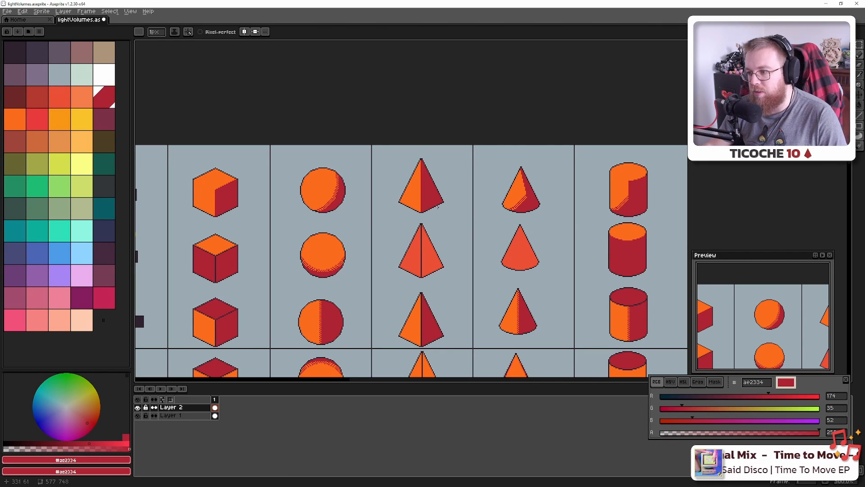
pyautogui.hotkey('ctrl', 'z')
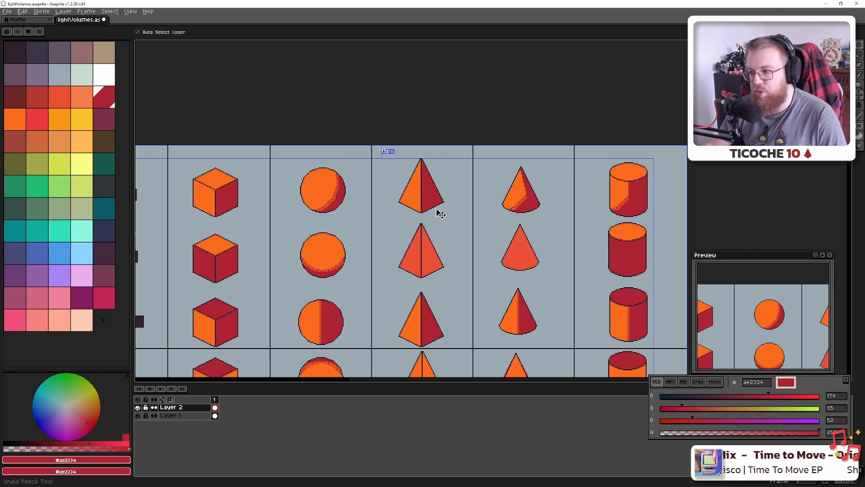
pyautogui.scroll(-2, 419, 229)
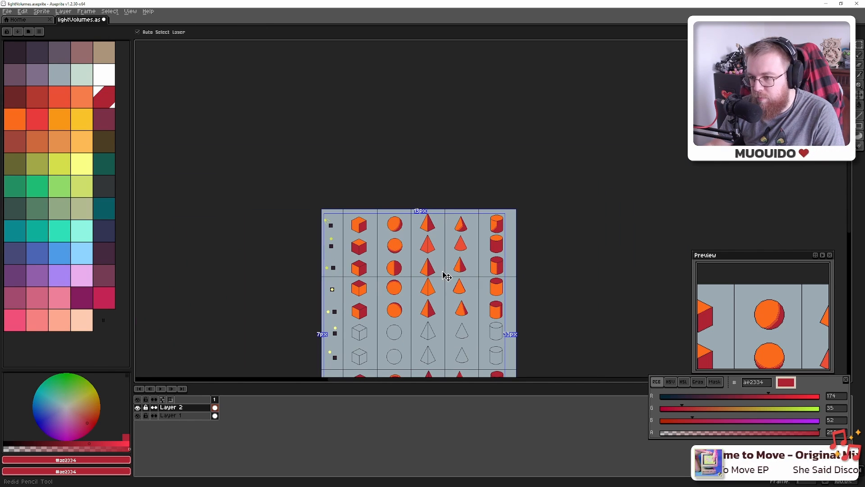
pyautogui.scroll(6, 359, 224)
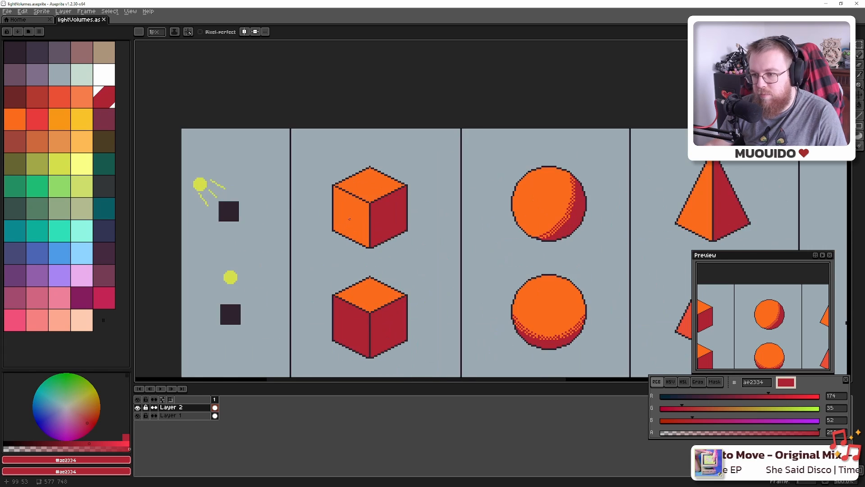
# Save the sheet, then pencil a lighter orange highlight along the first cube's top-left edge
pyautogui.hotkey('ctrl', 's')
pyautogui.scroll(4, 382, 258)
pyautogui.keyDown('alt'); pyautogui.click(378, 235); pyautogui.keyUp('alt')
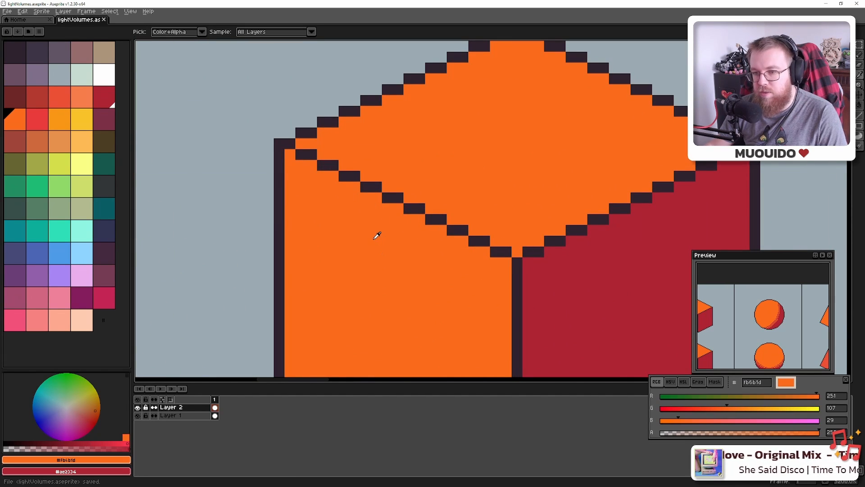
pyautogui.click(59, 119)
pyautogui.click(300, 154)
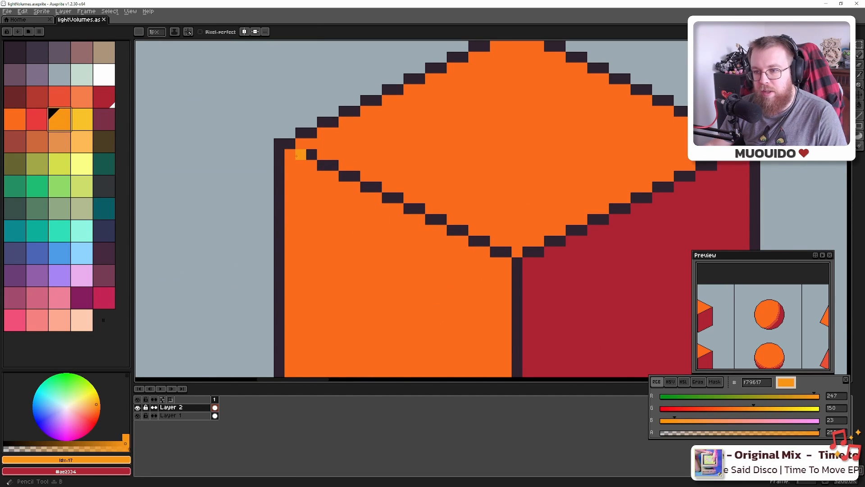
pyautogui.moveTo(326, 167); pyautogui.dragTo(438, 220)
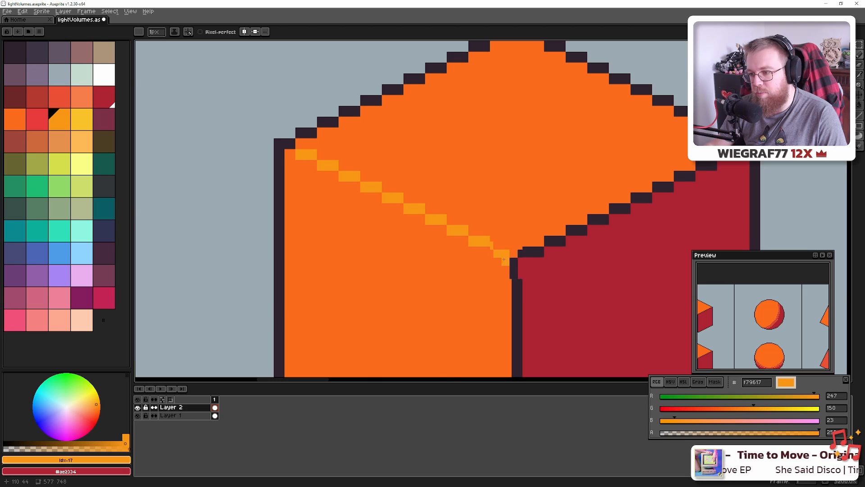
# Recolour the whole edge highlight bright yellow with a non-contiguous Paint Bucket fill
pyautogui.scroll(-6, 495, 251)
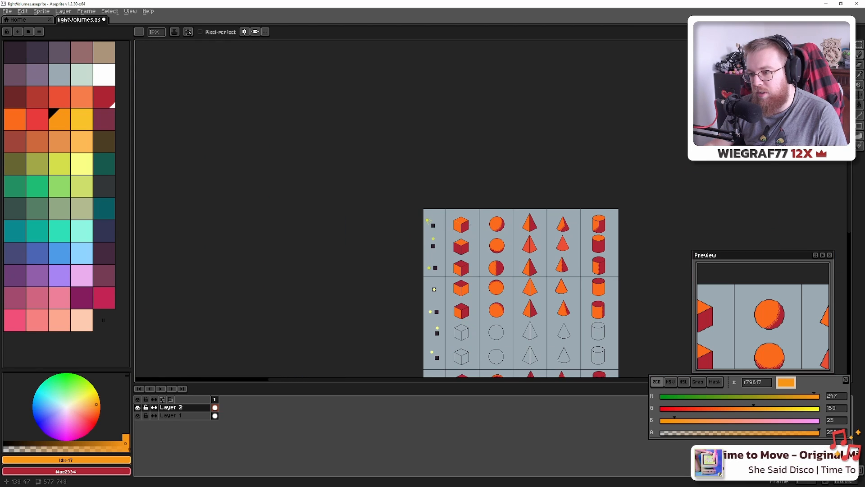
pyautogui.scroll(6, 471, 225)
pyautogui.click(83, 124)
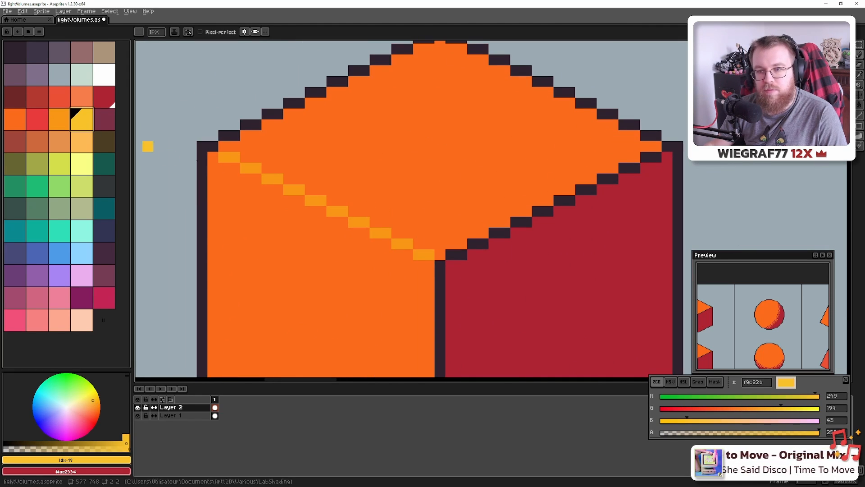
pyautogui.press('g')
pyautogui.click(235, 157)
pyautogui.click(186, 32)
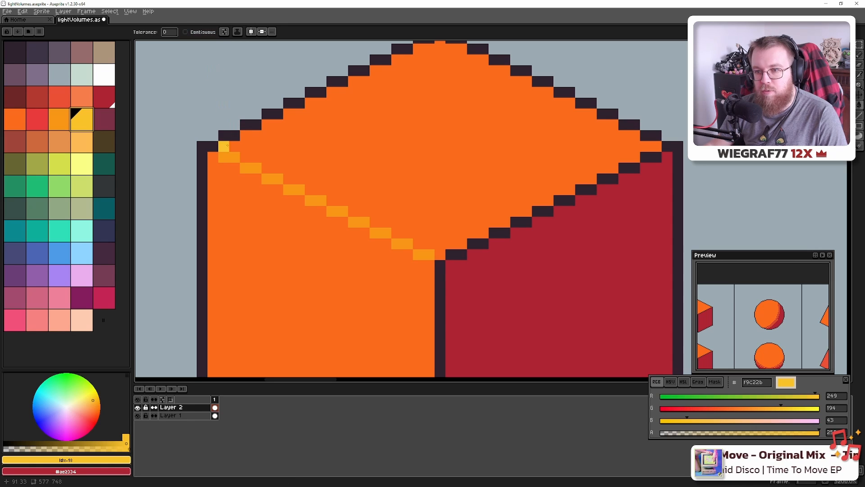
pyautogui.click(228, 158)
# Select the light orange swatch and shift the view up along the cube
pyautogui.scroll(-4, 296, 261)
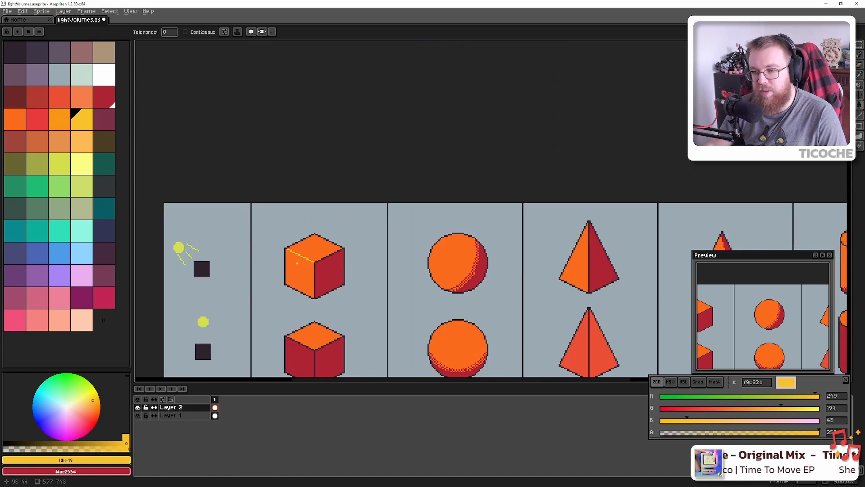
pyautogui.moveTo(311, 257); pyautogui.dragTo(383, 244)
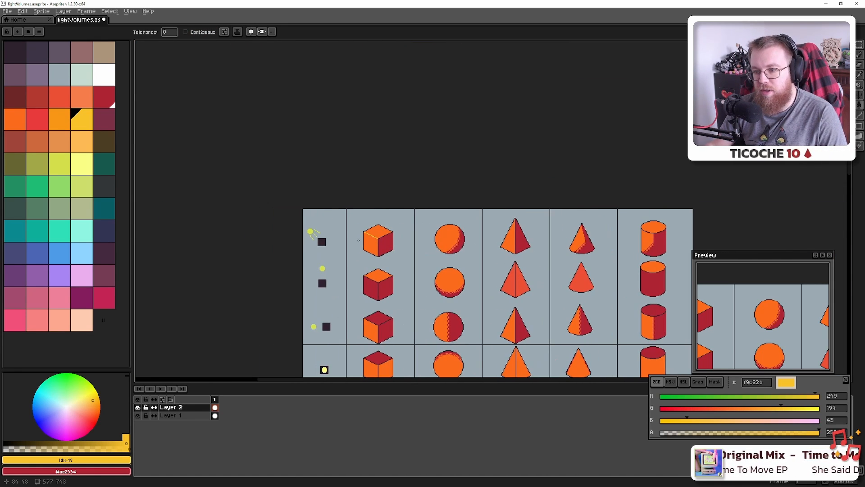
pyautogui.scroll(-1, 360, 238)
pyautogui.scroll(8, 364, 221)
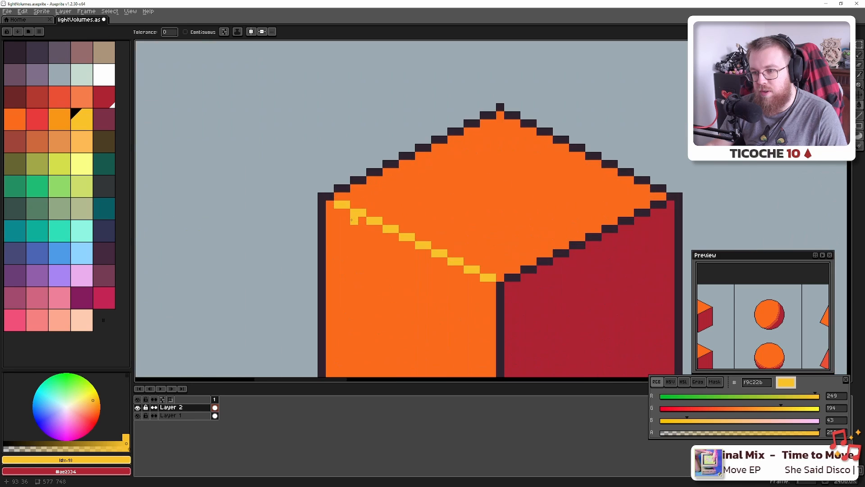
pyautogui.scroll(-4, 356, 220)
pyautogui.click(83, 142)
pyautogui.scroll(6, 344, 235)
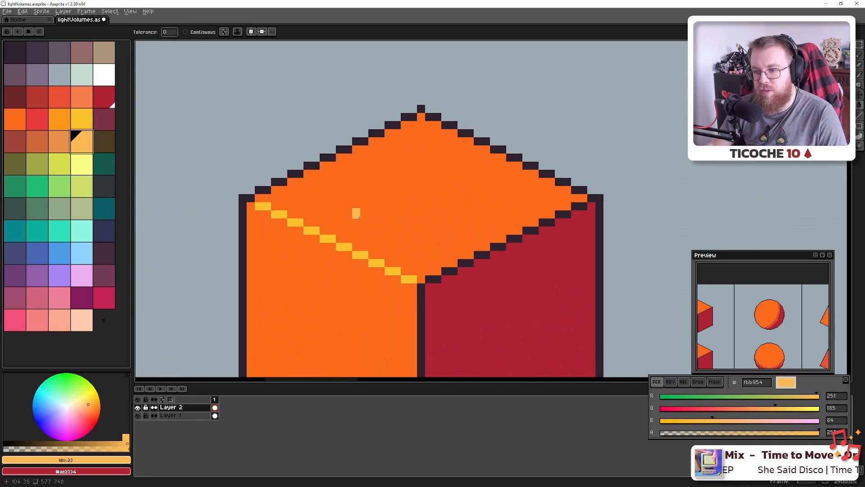
pyautogui.scroll(-5, 319, 249)
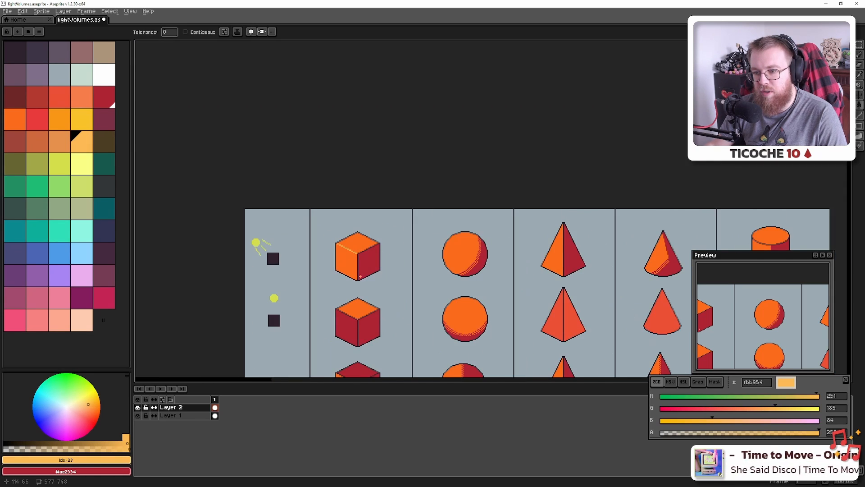
pyautogui.scroll(2, 351, 249)
pyautogui.scroll(2, 352, 249)
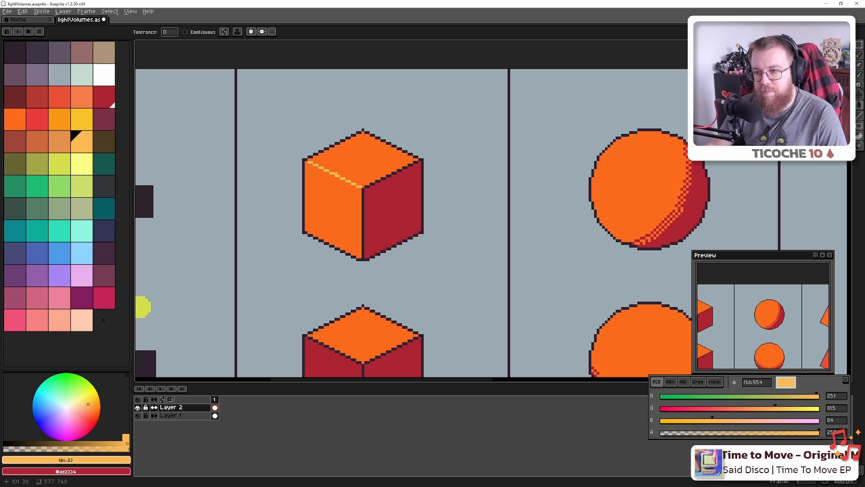
pyautogui.scroll(5, 369, 196)
pyautogui.moveTo(367, 201); pyautogui.dragTo(376, 167)
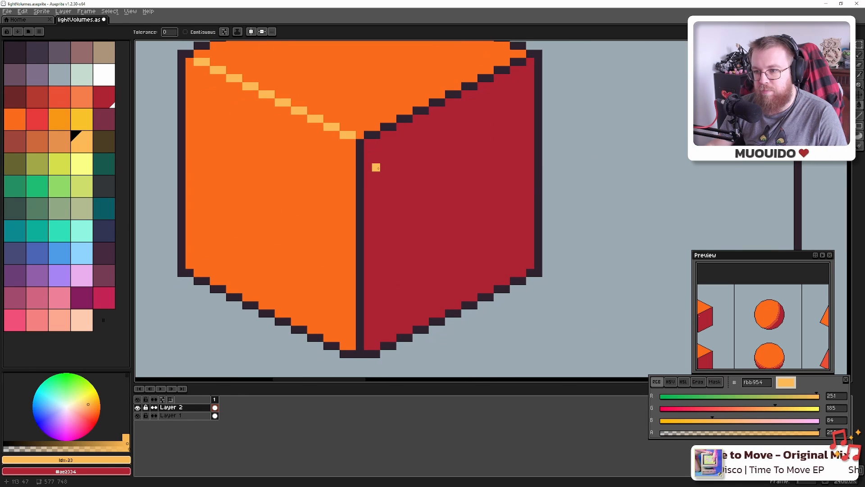
pyautogui.scroll(-3, 443, 191)
pyautogui.scroll(-3, 610, 196)
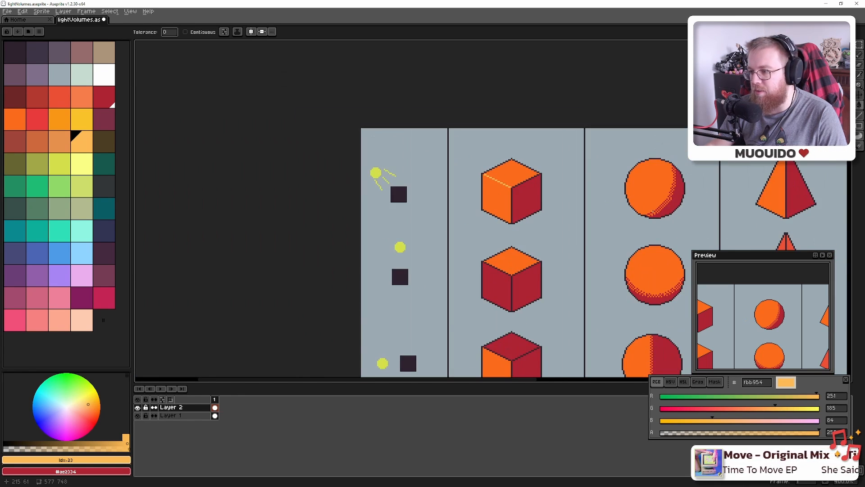
pyautogui.moveTo(649, 209); pyautogui.dragTo(501, 165)
pyautogui.keyDown('alt'); pyautogui.click(647, 232); pyautogui.keyUp('alt')
pyautogui.scroll(6, 358, 171)
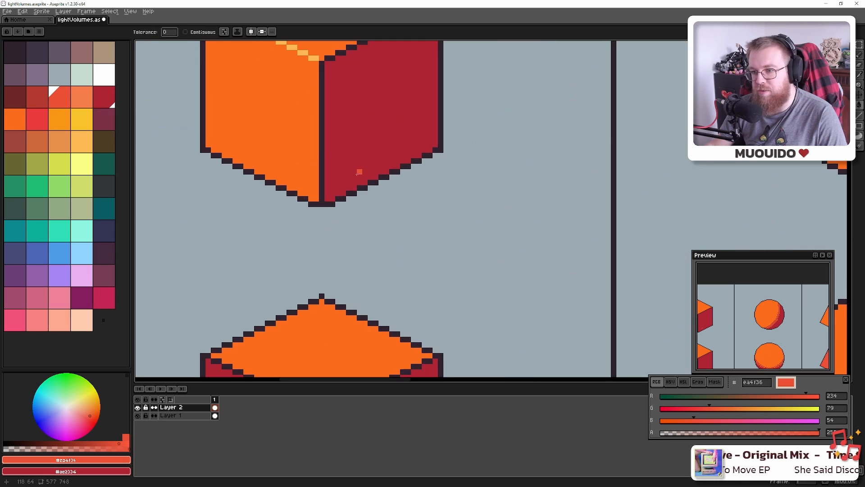
pyautogui.press('b')
pyautogui.scroll(-5, 358, 211)
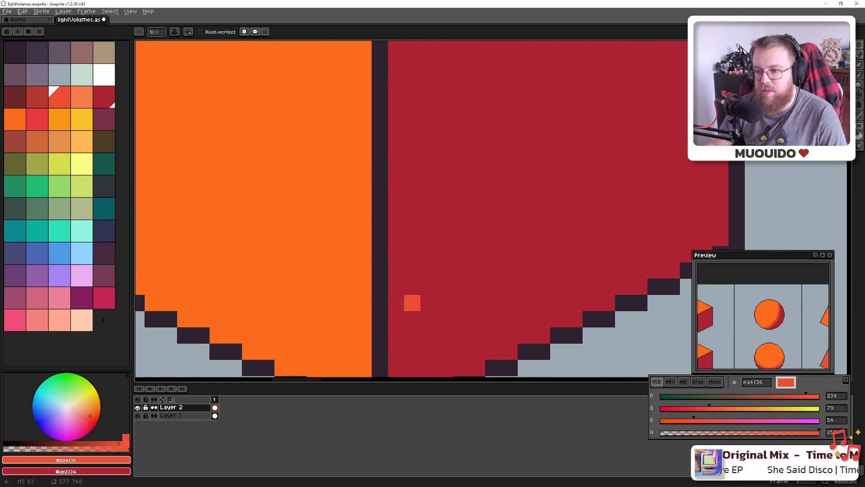
pyautogui.moveTo(394, 198); pyautogui.dragTo(394, 180)
pyautogui.scroll(-4, 452, 261)
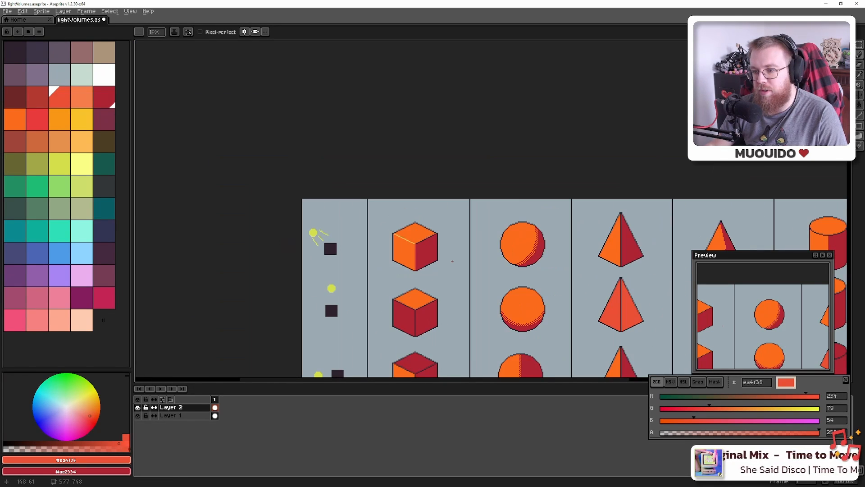
pyautogui.scroll(8, 434, 254)
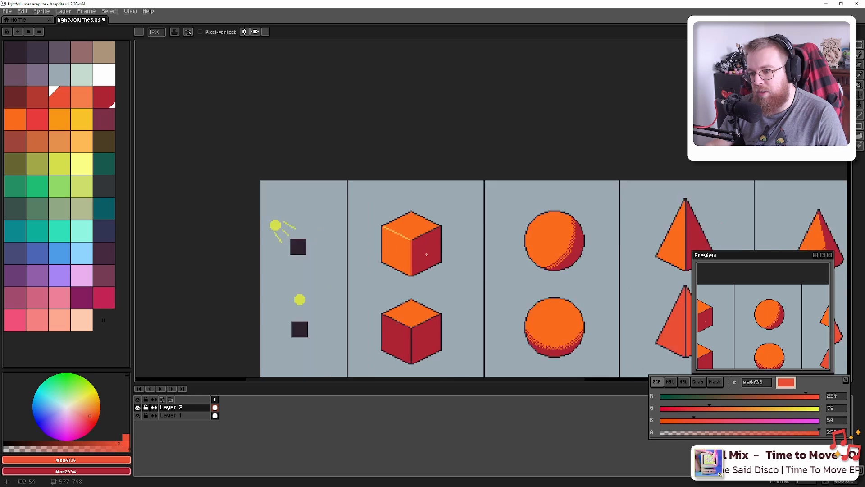
pyautogui.scroll(-3, 418, 257)
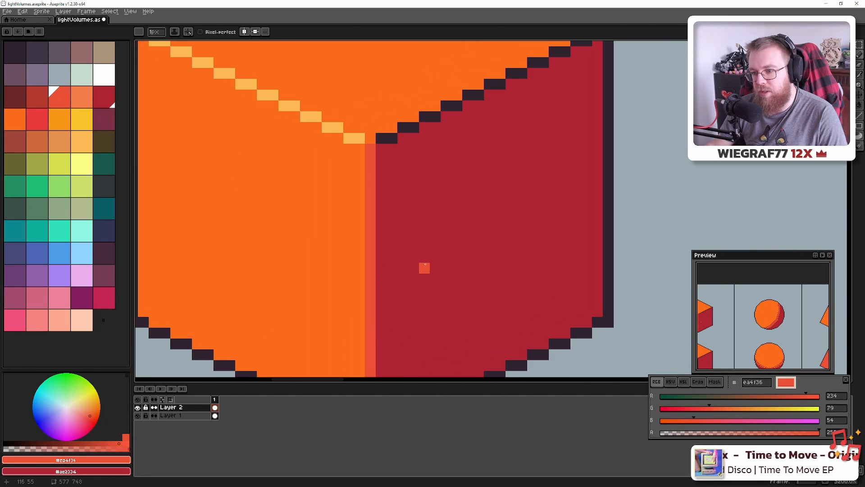
pyautogui.scroll(1, 406, 261)
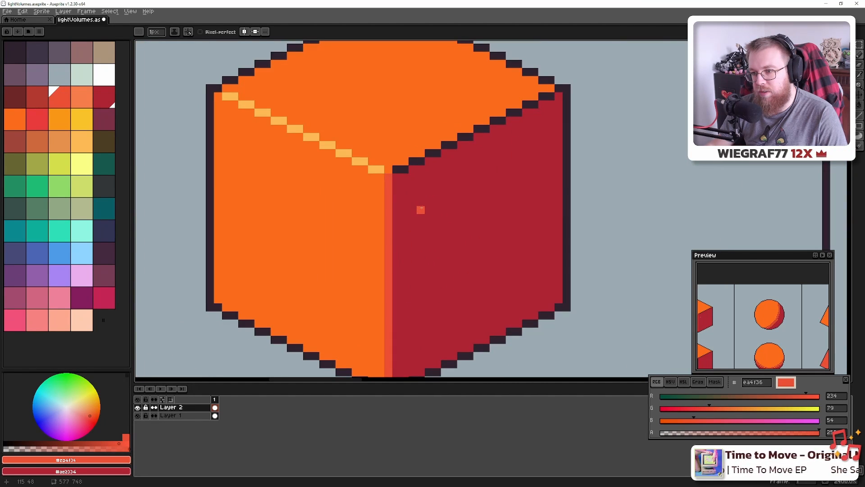
pyautogui.moveTo(421, 208); pyautogui.dragTo(418, 266)
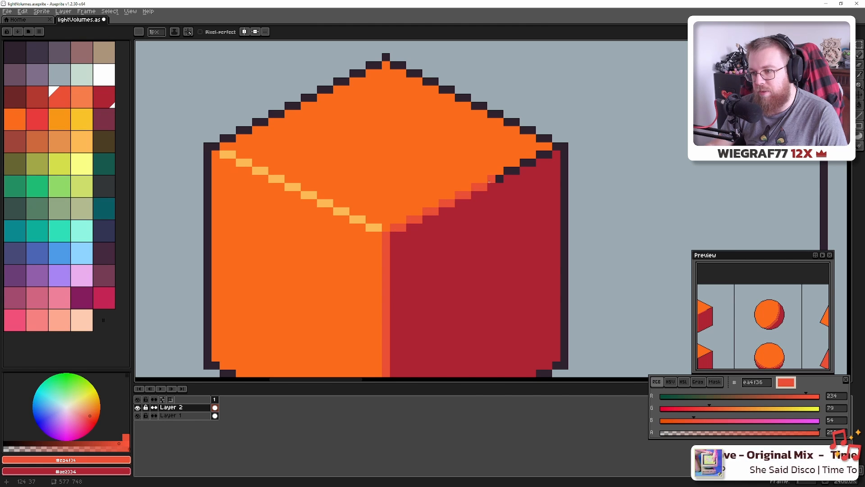
pyautogui.moveTo(489, 181); pyautogui.dragTo(516, 172)
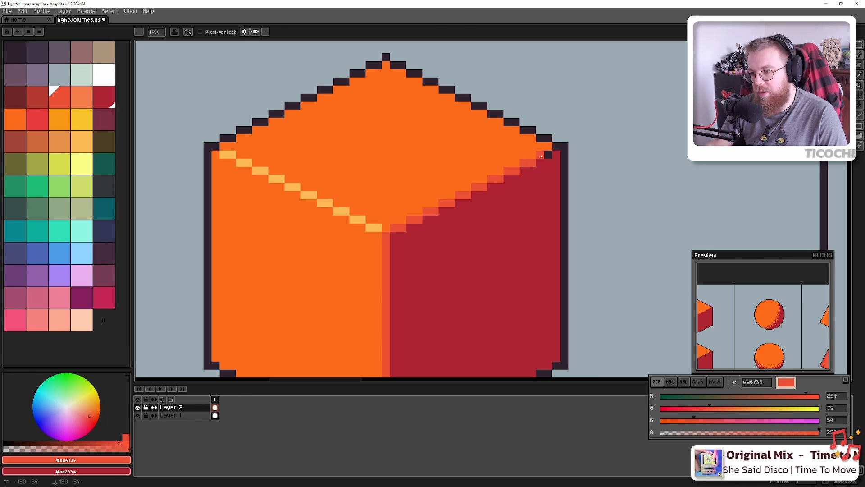
pyautogui.scroll(-7, 524, 179)
pyautogui.scroll(-1, 491, 225)
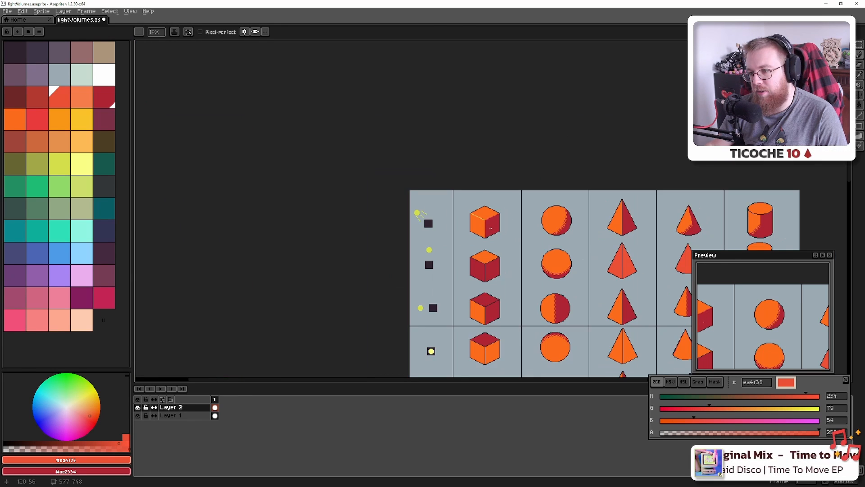
pyautogui.scroll(4, 491, 225)
pyautogui.scroll(-2, 491, 227)
pyautogui.scroll(5, 491, 229)
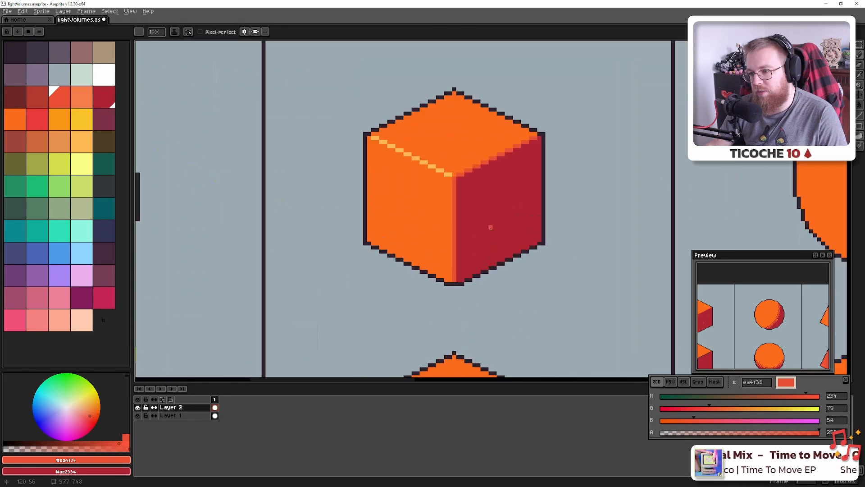
pyautogui.scroll(-7, 447, 262)
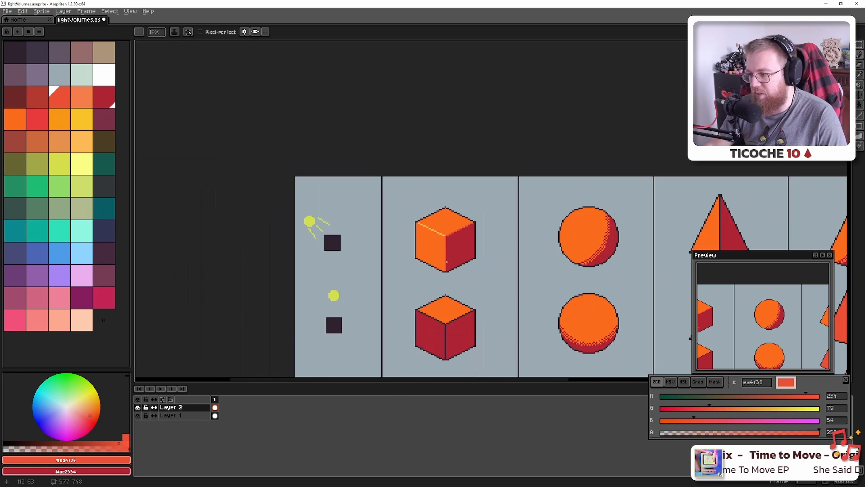
pyautogui.scroll(1, 448, 261)
pyautogui.scroll(2, 448, 262)
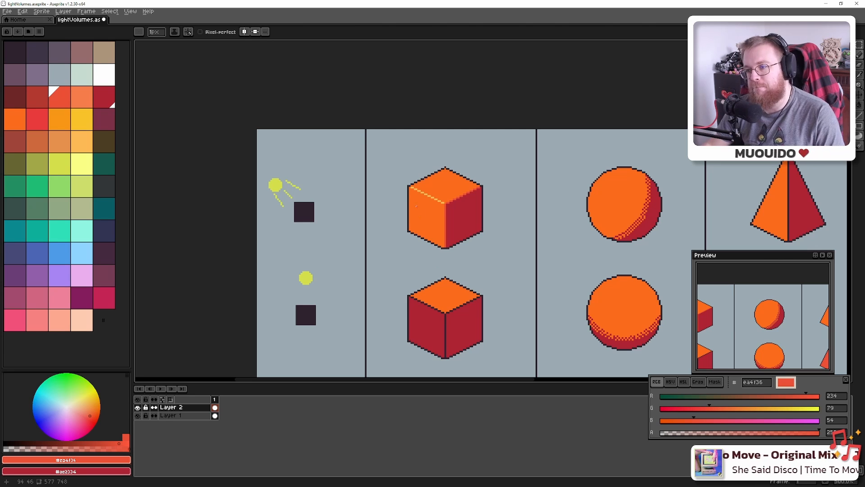
pyautogui.scroll(6, 451, 210)
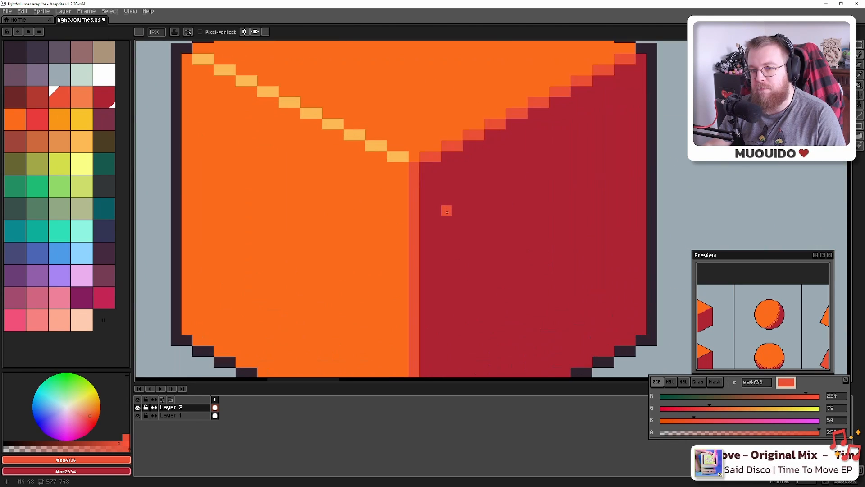
# Fill the cube's edge stripe with red #e83b3b using the Paint Bucket
pyautogui.scroll(-1, 446, 211)
pyautogui.press('alt')
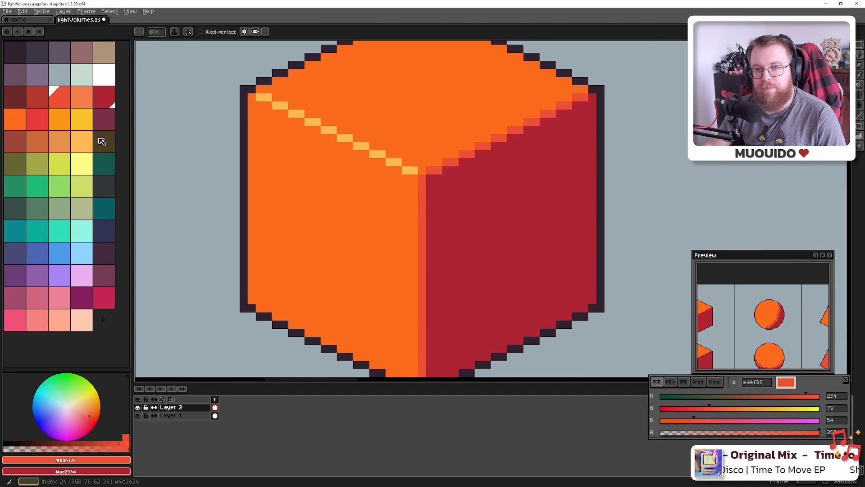
pyautogui.click(103, 99)
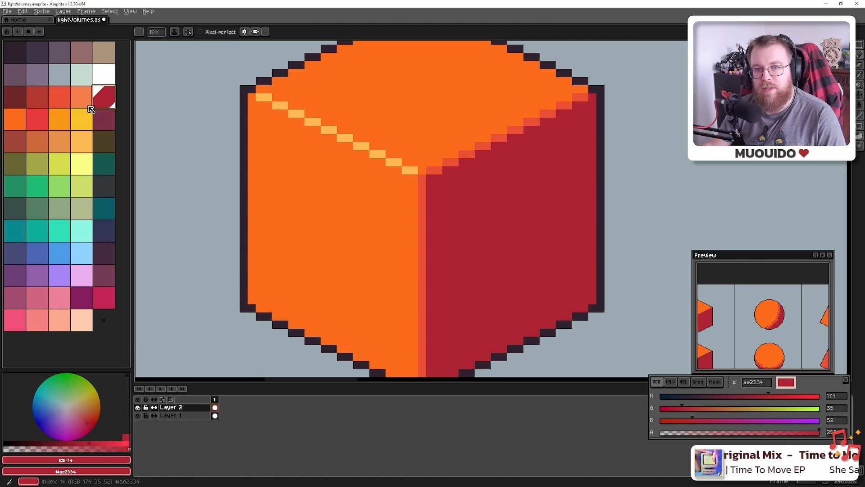
pyautogui.click(9, 123)
pyautogui.click(99, 102)
pyautogui.click(21, 117)
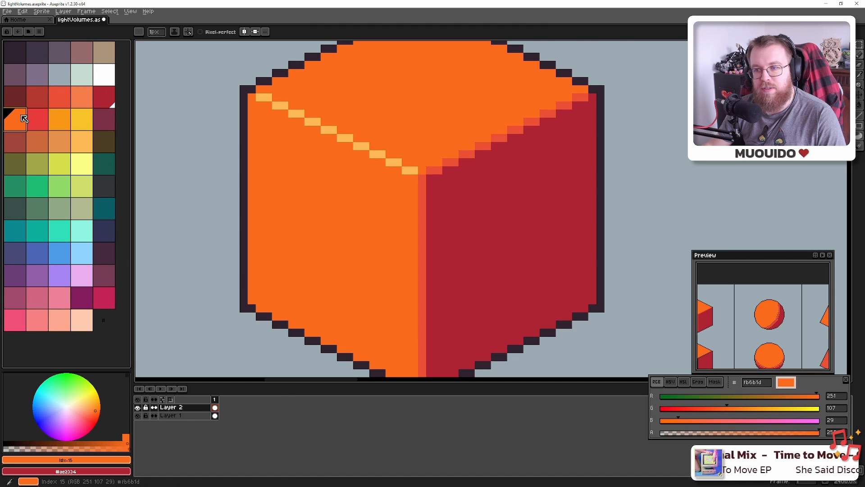
pyautogui.click(37, 119)
pyautogui.press('g')
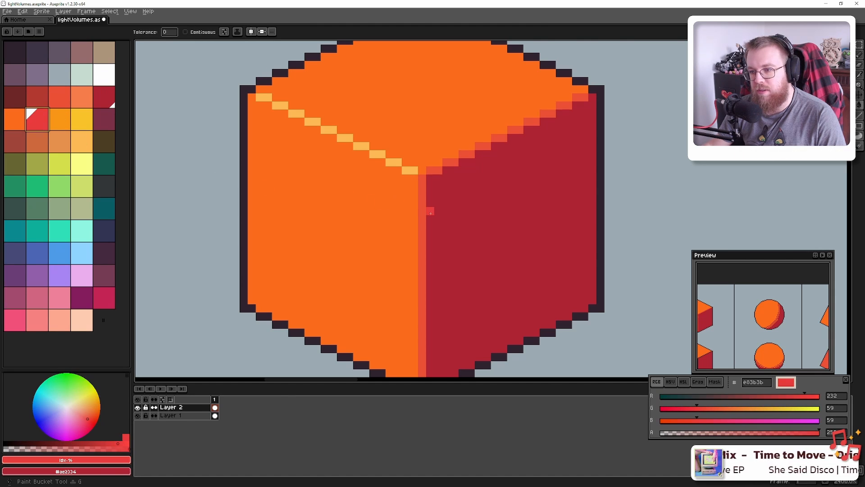
pyautogui.click(422, 211)
# Zoom around the result and move the cube and sphere further left in view
pyautogui.scroll(-6, 428, 216)
pyautogui.scroll(-1, 440, 224)
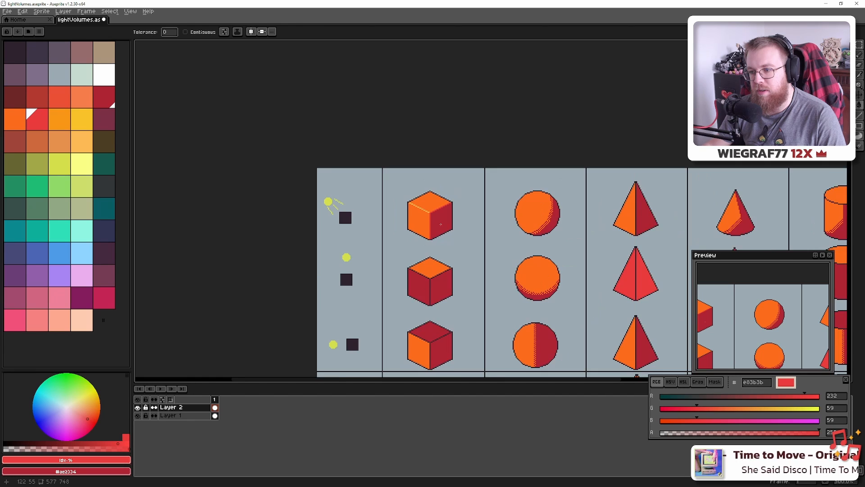
pyautogui.scroll(10, 441, 224)
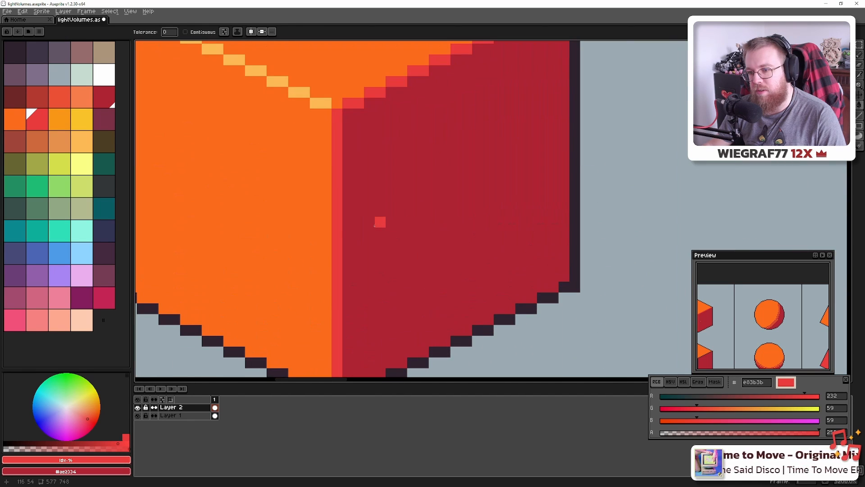
pyautogui.scroll(-6, 298, 220)
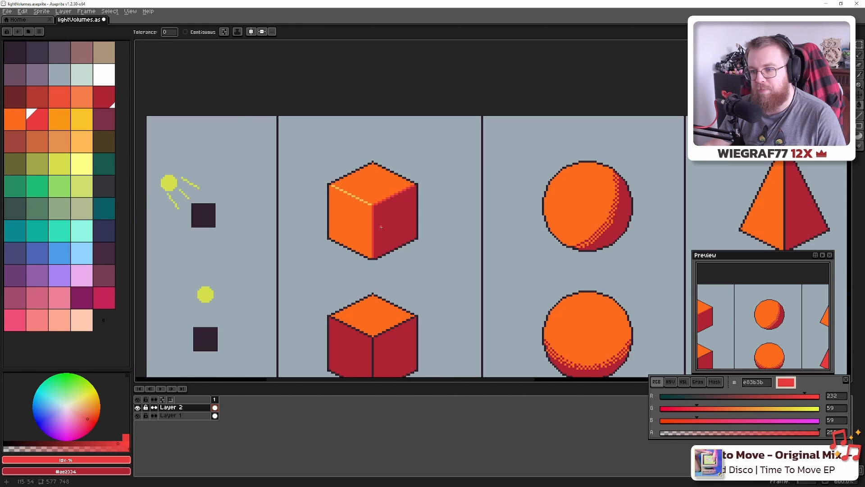
pyautogui.scroll(4, 381, 227)
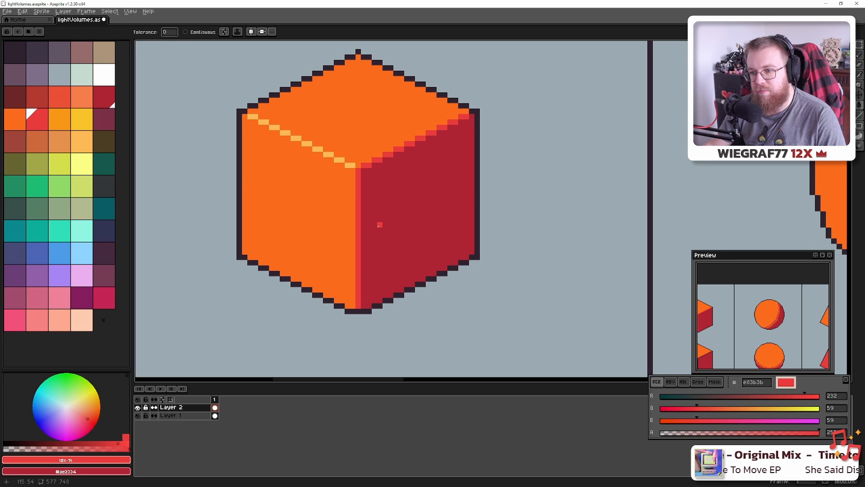
pyautogui.scroll(-4, 380, 225)
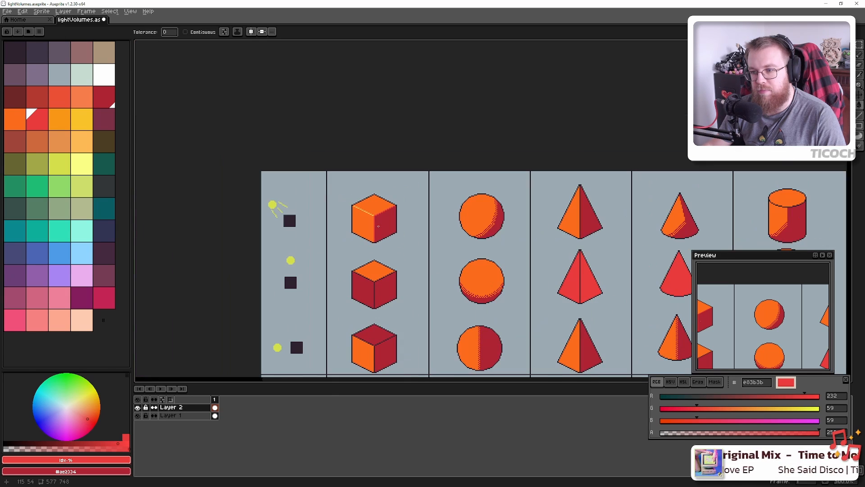
pyautogui.scroll(4, 378, 226)
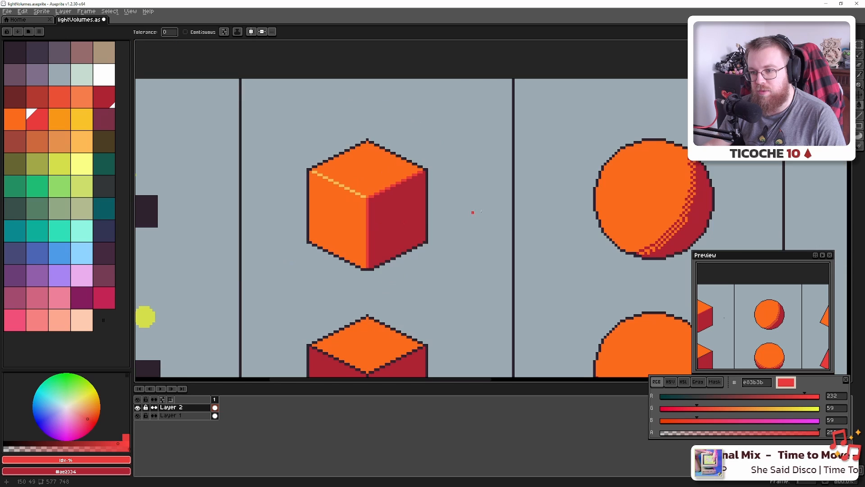
pyautogui.moveTo(576, 196); pyautogui.dragTo(507, 196)
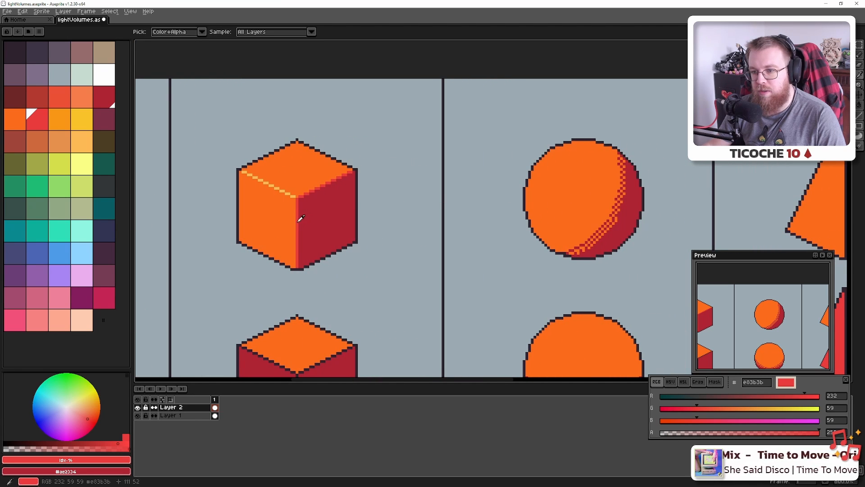
# Draw a red #e83b3b line up the pyramid's centre edge with the Pencil
pyautogui.moveTo(680, 174); pyautogui.dragTo(257, 184)
pyautogui.scroll(2, 358, 258)
pyautogui.scroll(1, 360, 258)
pyautogui.press('b')
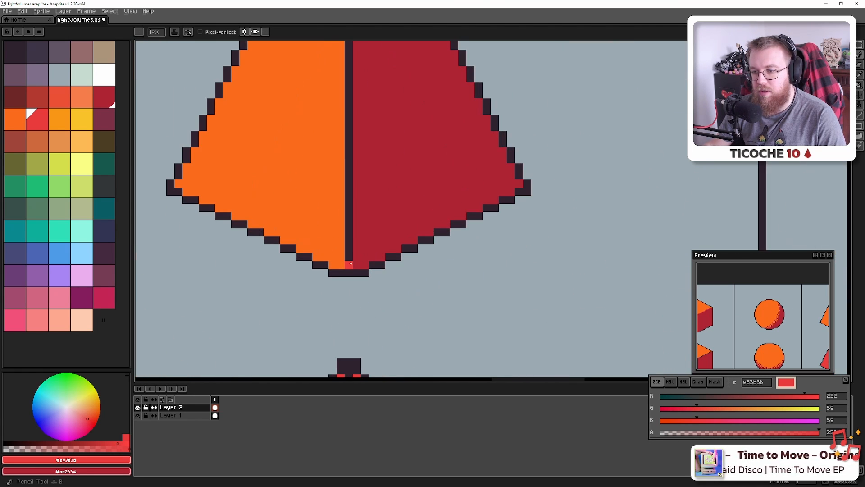
pyautogui.click(349, 265)
pyautogui.moveTo(384, 95); pyautogui.dragTo(399, 299)
pyautogui.scroll(-5, 363, 68)
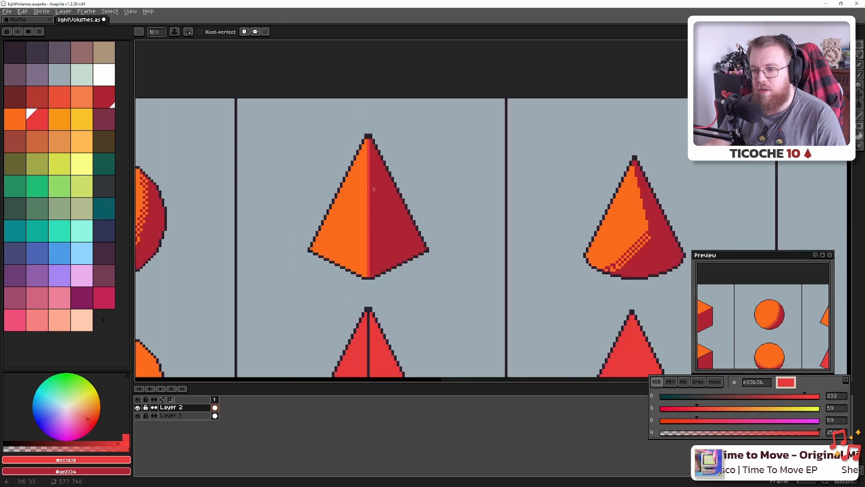
pyautogui.scroll(6, 397, 201)
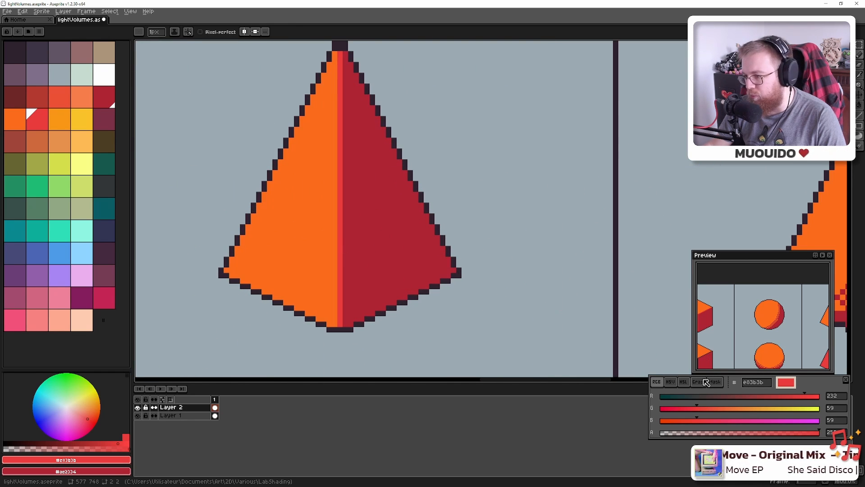
# Switch the Color panel to HSL and compare the pyramid's orange and dark red face colours
pyautogui.click(683, 382)
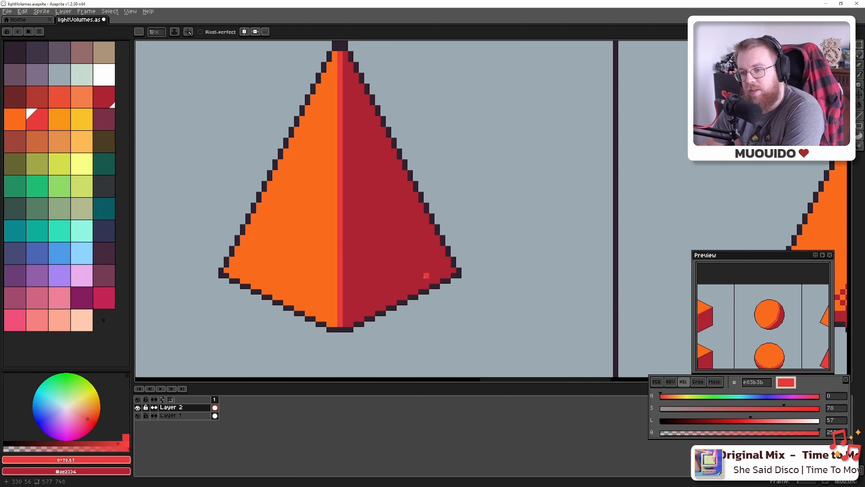
pyautogui.keyDown('alt'); pyautogui.click(308, 248); pyautogui.keyUp('alt')
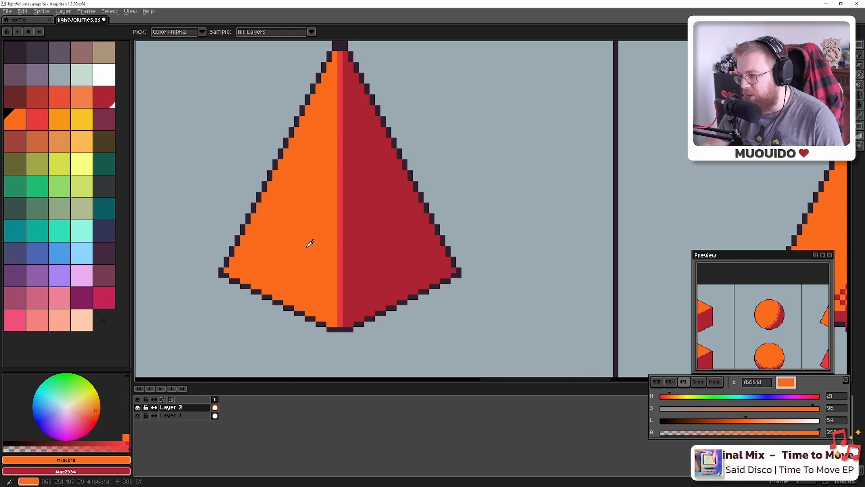
pyautogui.keyDown('alt'); pyautogui.click(413, 245); pyautogui.keyUp('alt')
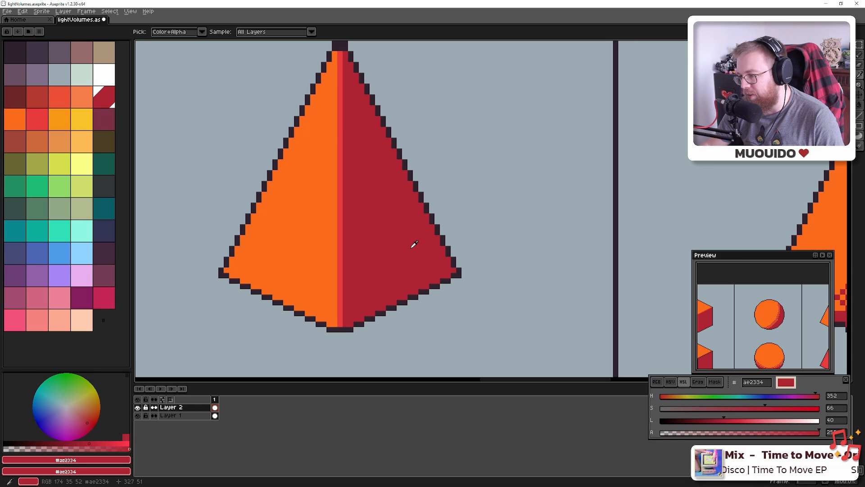
pyautogui.keyDown('alt'); pyautogui.click(303, 245); pyautogui.keyUp('alt')
pyautogui.keyDown('alt'); pyautogui.click(404, 242); pyautogui.keyUp('alt')
pyautogui.click(345, 244)
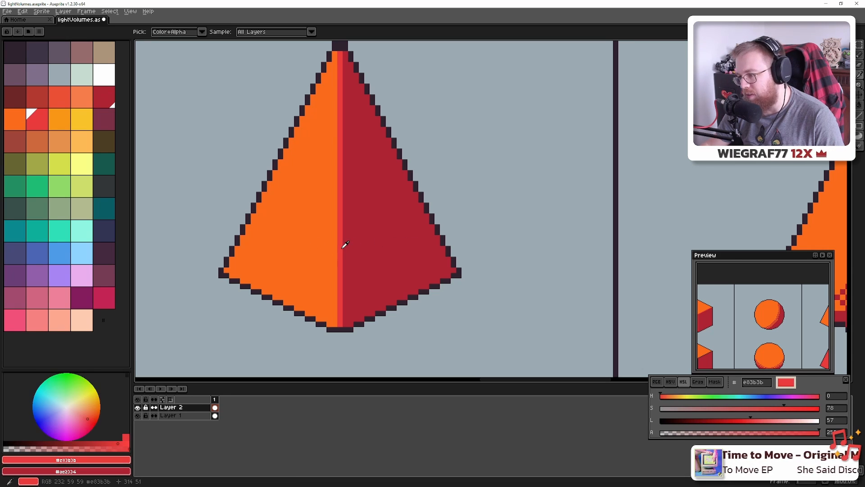
pyautogui.click(311, 240)
pyautogui.click(353, 239)
pyautogui.click(321, 238)
pyautogui.click(354, 240)
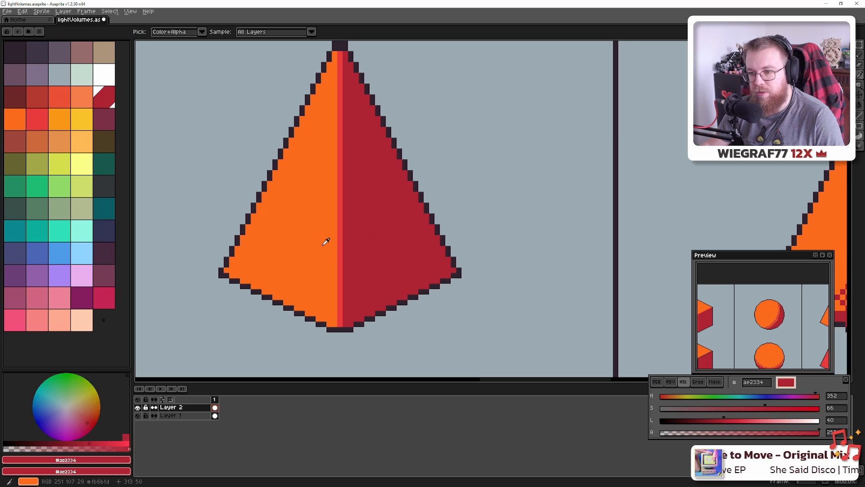
pyautogui.click(323, 243)
pyautogui.click(383, 234)
# Alternately sample the orange face and red centre line to compare their values
pyautogui.click(318, 234)
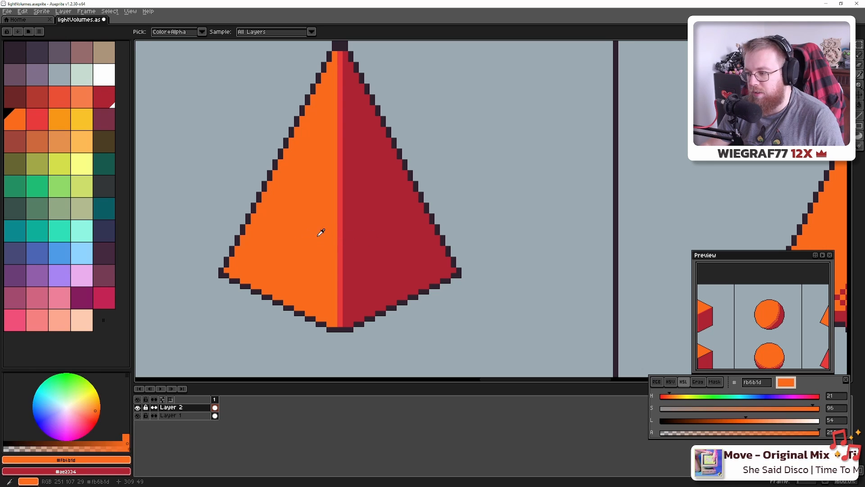
pyautogui.click(341, 235)
pyautogui.click(354, 236)
pyautogui.click(334, 235)
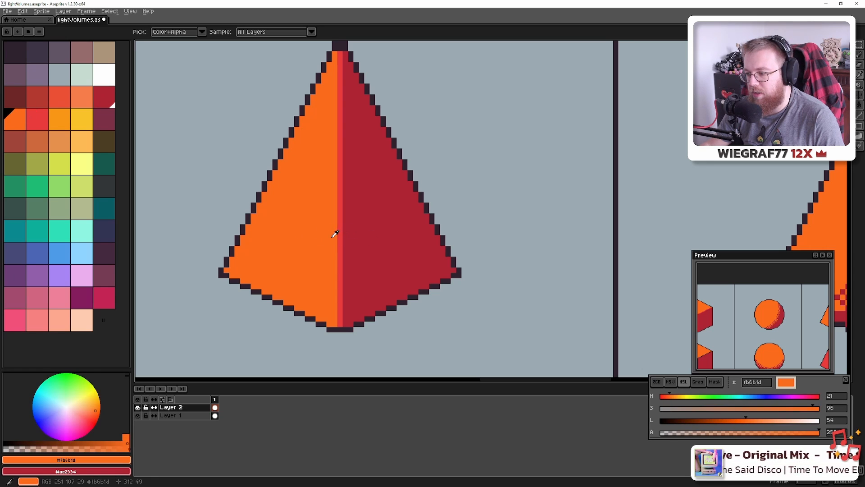
pyautogui.click(340, 235)
pyautogui.click(334, 235)
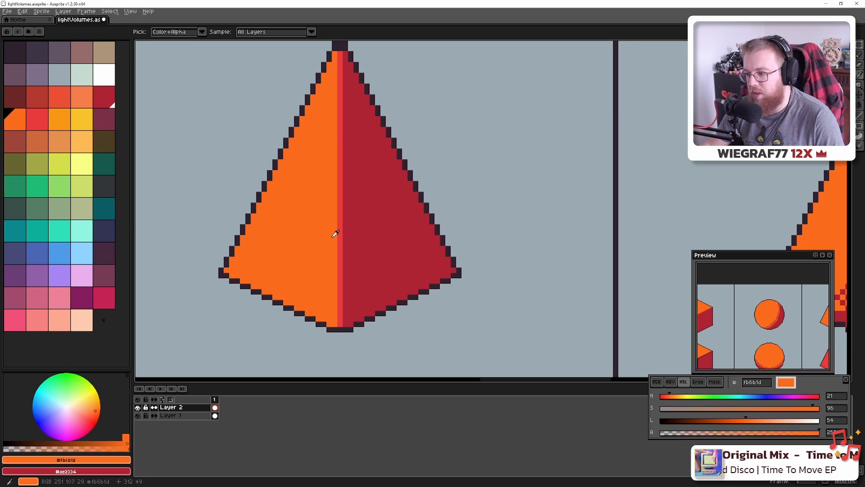
pyautogui.click(341, 235)
pyautogui.click(336, 234)
pyautogui.click(341, 234)
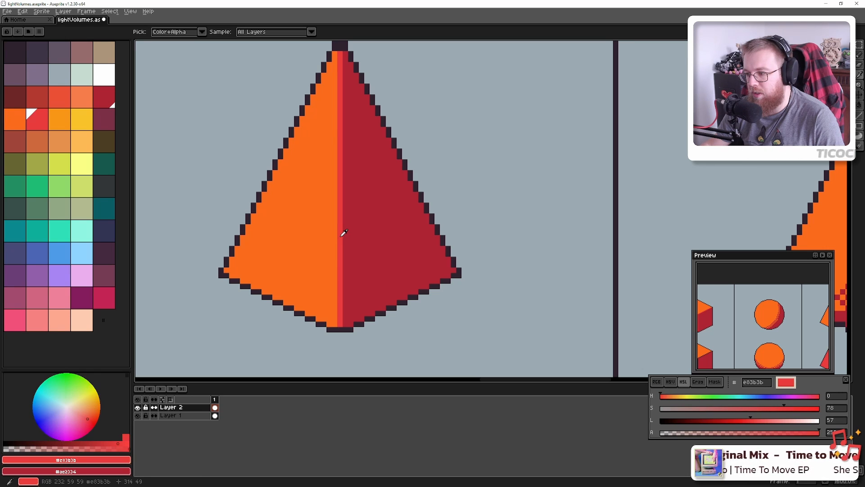
pyautogui.click(336, 236)
pyautogui.click(341, 236)
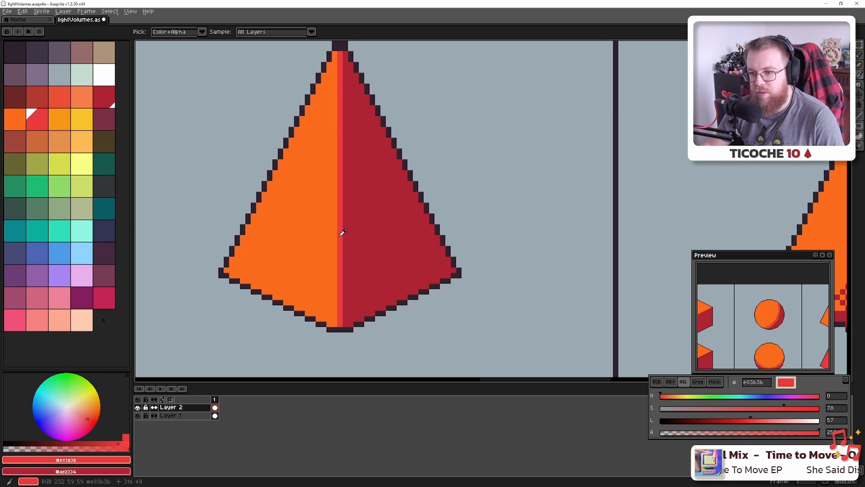
# Zoom and pan across the light icons and cubes to review the chart
pyautogui.scroll(-3, 327, 236)
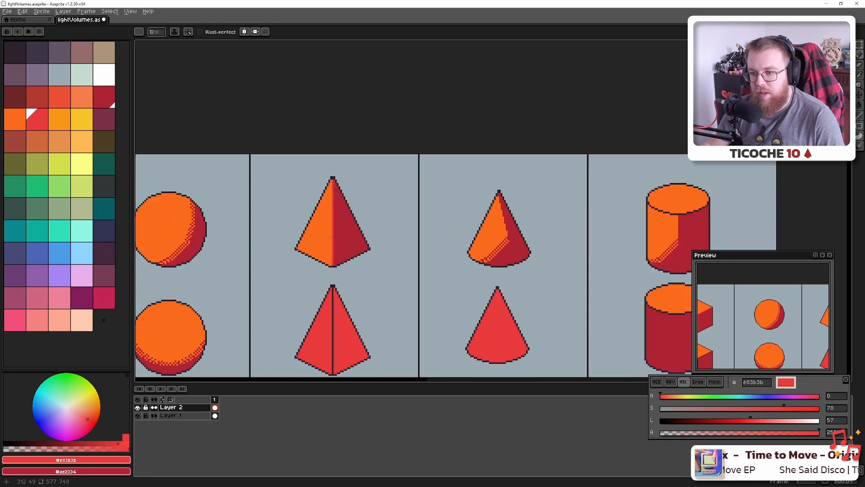
pyautogui.scroll(-1, 326, 237)
pyautogui.moveTo(327, 238); pyautogui.dragTo(602, 242)
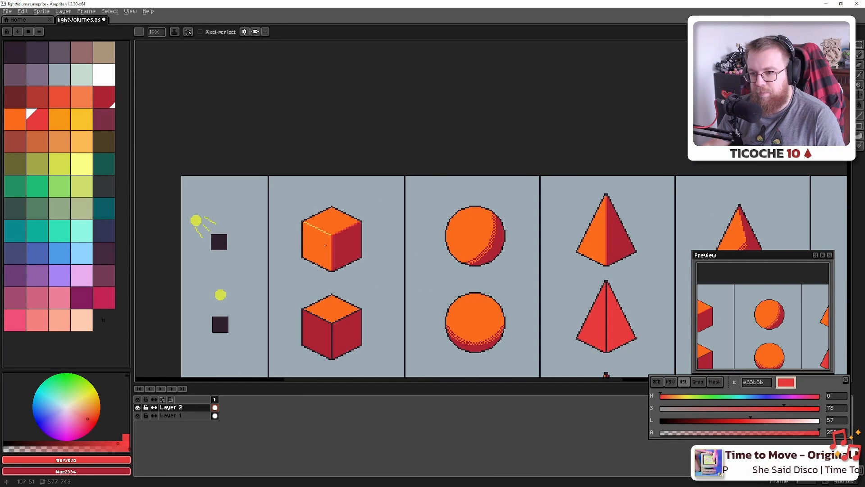
pyautogui.scroll(6, 325, 245)
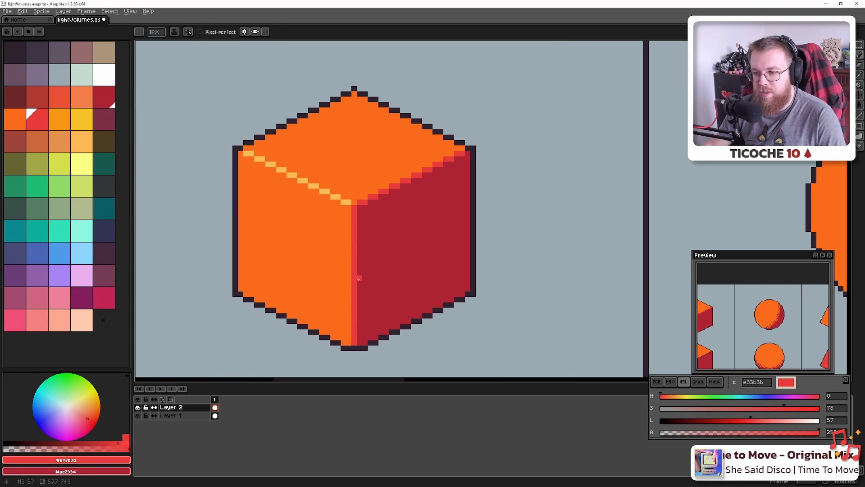
pyautogui.scroll(-6, 368, 293)
pyautogui.scroll(8, 368, 294)
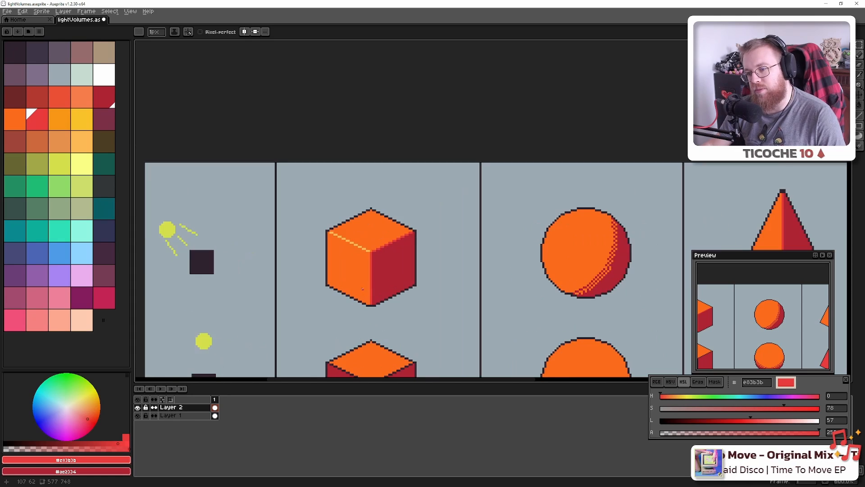
pyautogui.scroll(-6, 366, 127)
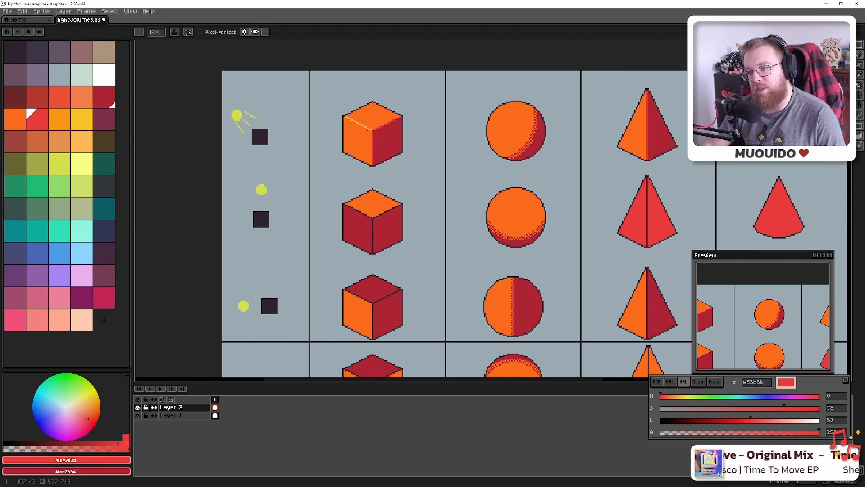
pyautogui.scroll(2, 367, 130)
pyautogui.scroll(-3, 367, 129)
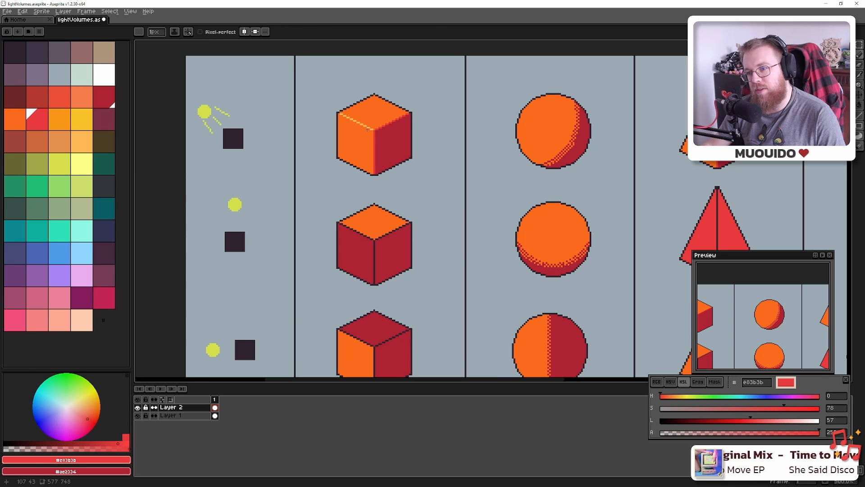
pyautogui.scroll(2, 597, 138)
pyautogui.scroll(-2, 587, 138)
pyautogui.scroll(1, 585, 139)
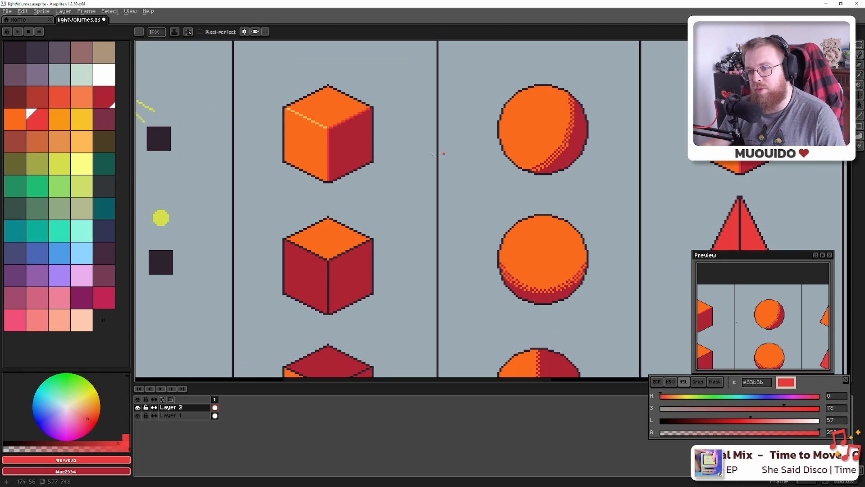
# Sample the lower cube's dark red, set bright orange as drawing colour, and centre the top-left cube
pyautogui.press('alt')
pyautogui.click(339, 289)
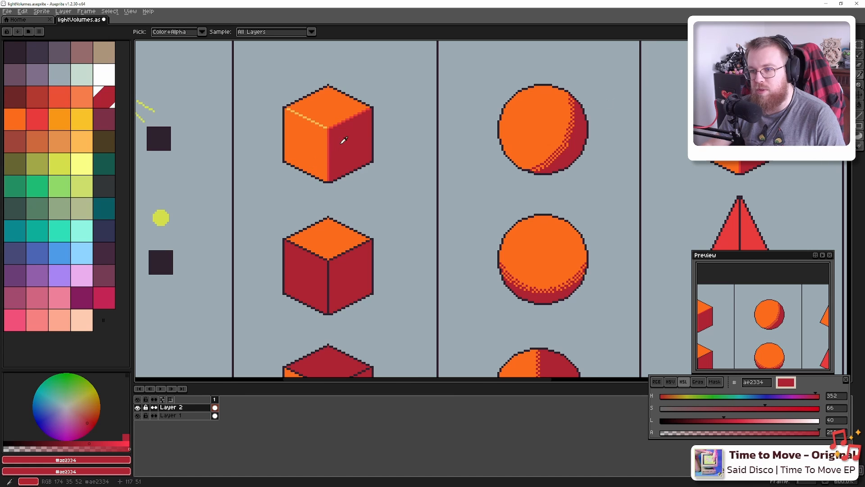
pyautogui.press(']')
pyautogui.scroll(-3, 348, 156)
pyautogui.scroll(-2, 307, 176)
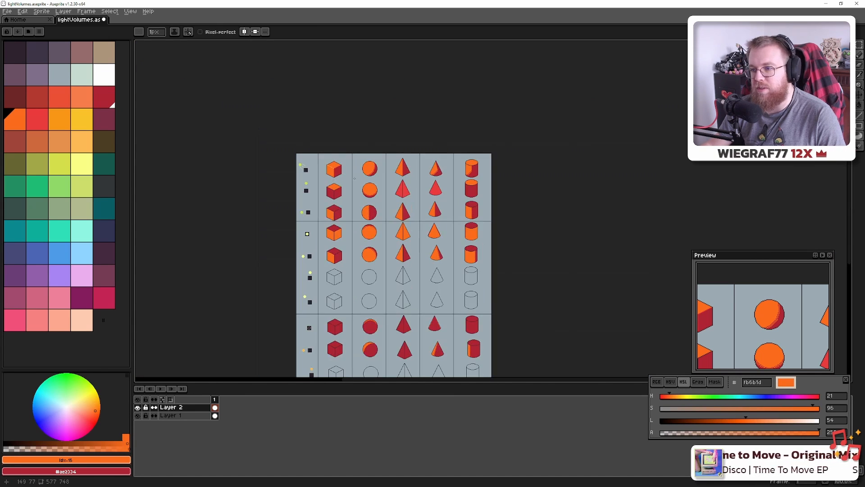
pyautogui.scroll(2, 412, 170)
pyautogui.moveTo(396, 171); pyautogui.dragTo(483, 188)
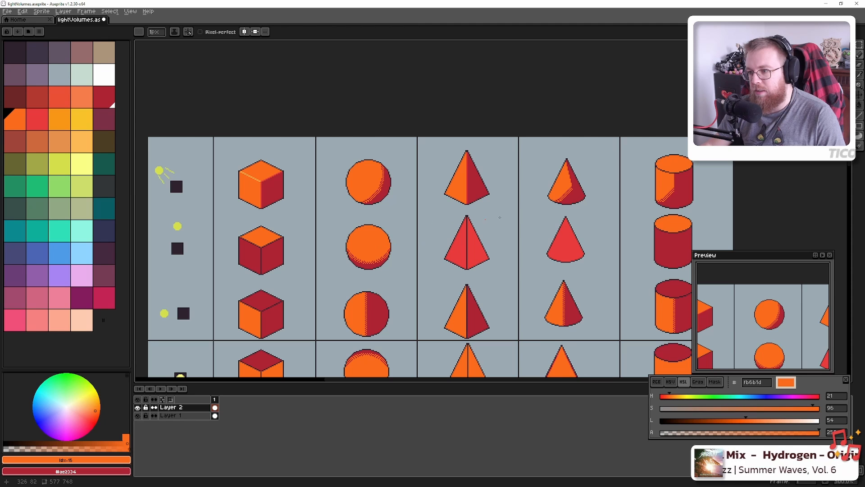
pyautogui.moveTo(500, 218); pyautogui.dragTo(581, 244)
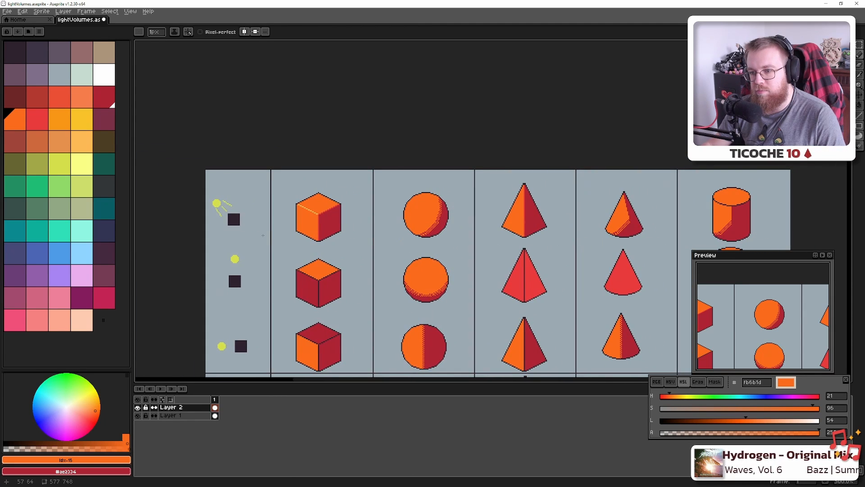
pyautogui.scroll(6, 290, 222)
pyautogui.moveTo(407, 226); pyautogui.dragTo(372, 234)
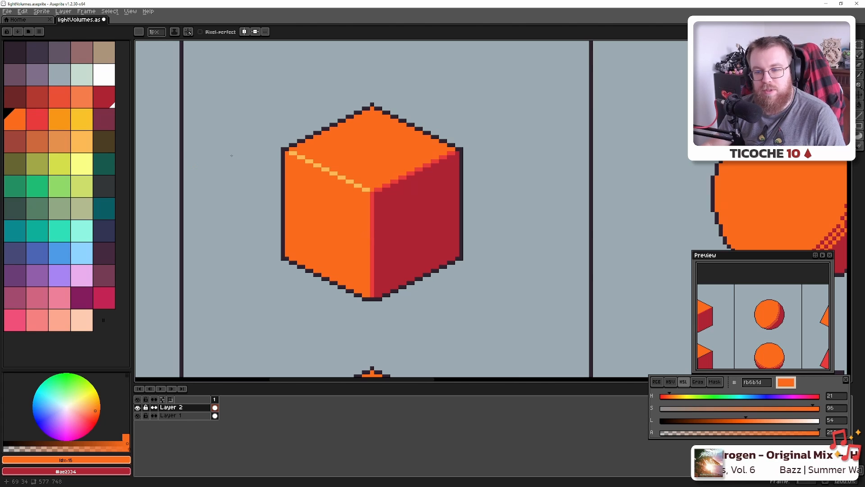
# Fill the top cube's centre edge strip with red-orange ea4f36
pyautogui.press('i')
pyautogui.click(376, 204)
pyautogui.press('b')
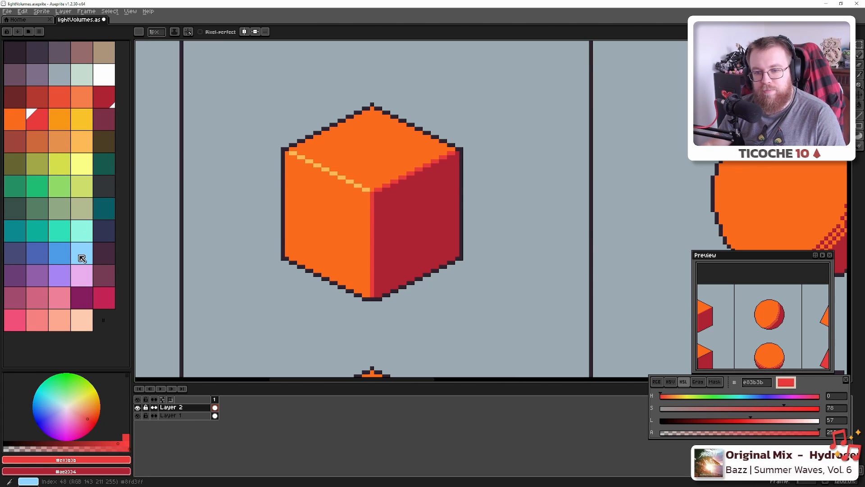
pyautogui.click(59, 97)
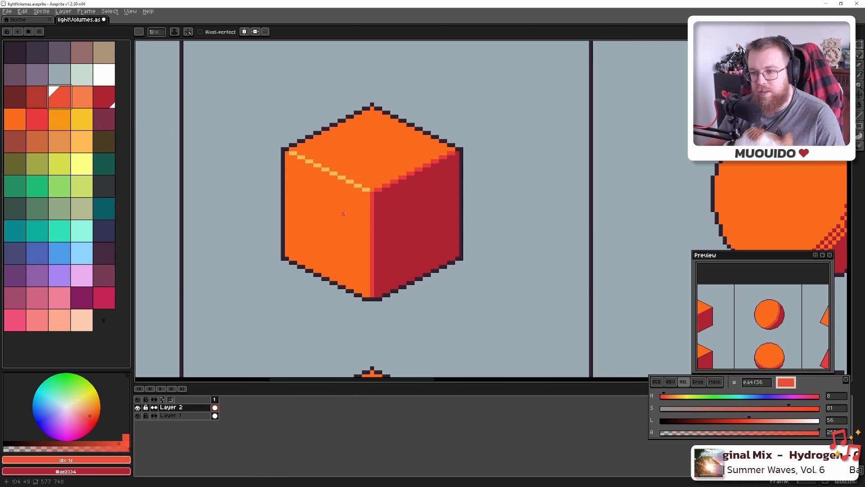
pyautogui.press('g')
pyautogui.click(371, 221)
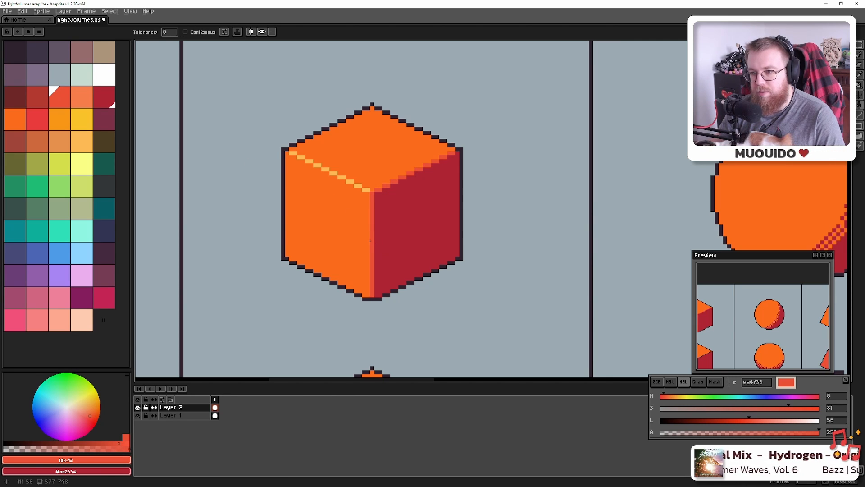
pyautogui.scroll(-4, 364, 234)
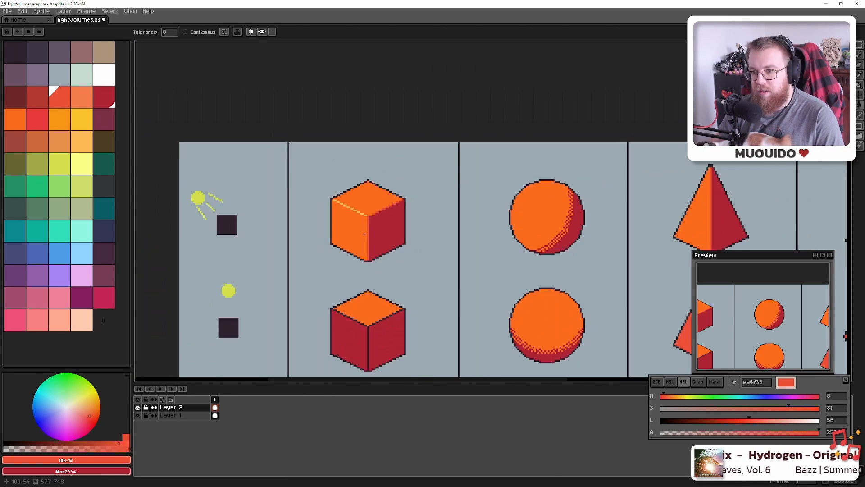
pyautogui.scroll(-2, 365, 234)
pyautogui.scroll(8, 365, 234)
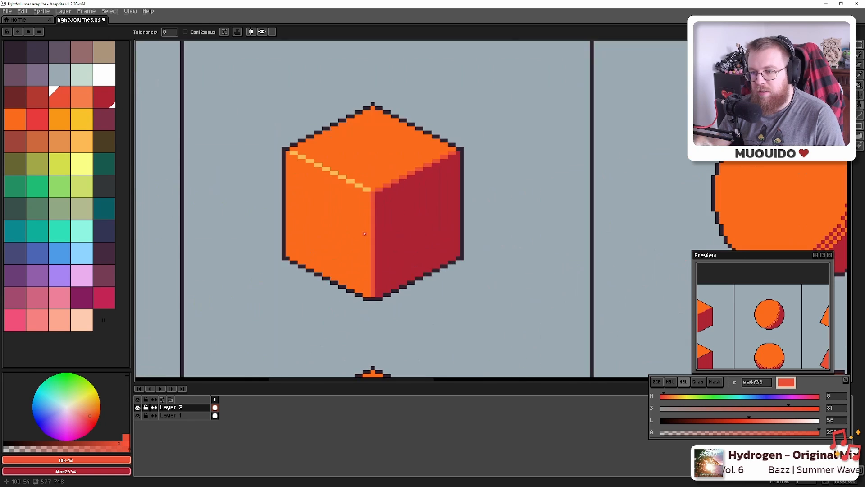
# Sample colours across the cube's faces and choose the f79617 orange swatch
pyautogui.press('i')
pyautogui.moveTo(367, 228)
pyautogui.mouseDown()
pyautogui.moveTo(394, 230)
pyautogui.moveTo(358, 233)
pyautogui.mouseUp()
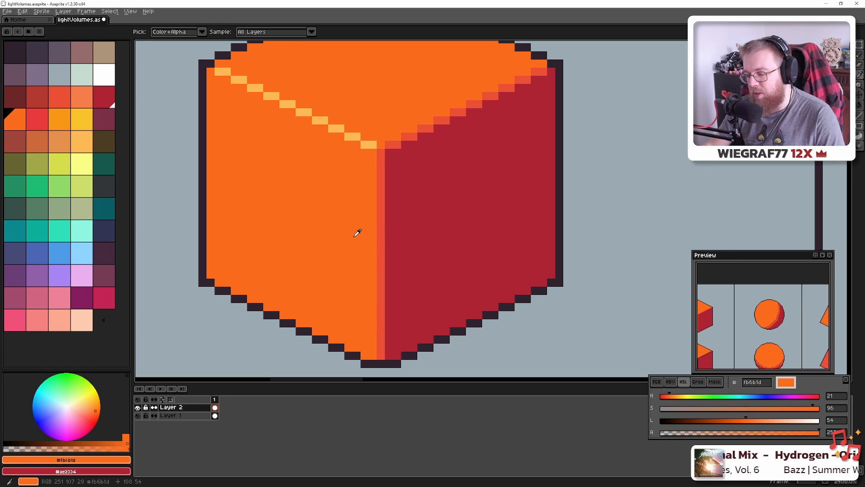
pyautogui.press('g')
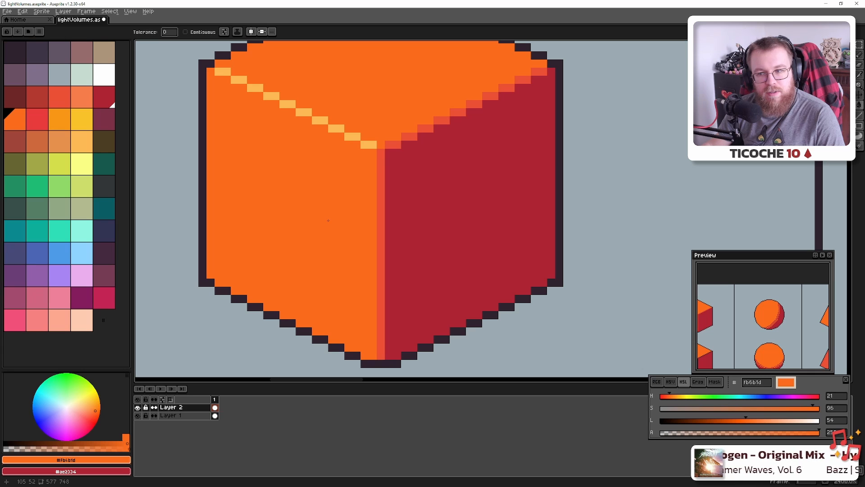
pyautogui.scroll(-2, 328, 221)
pyautogui.scroll(2, 361, 219)
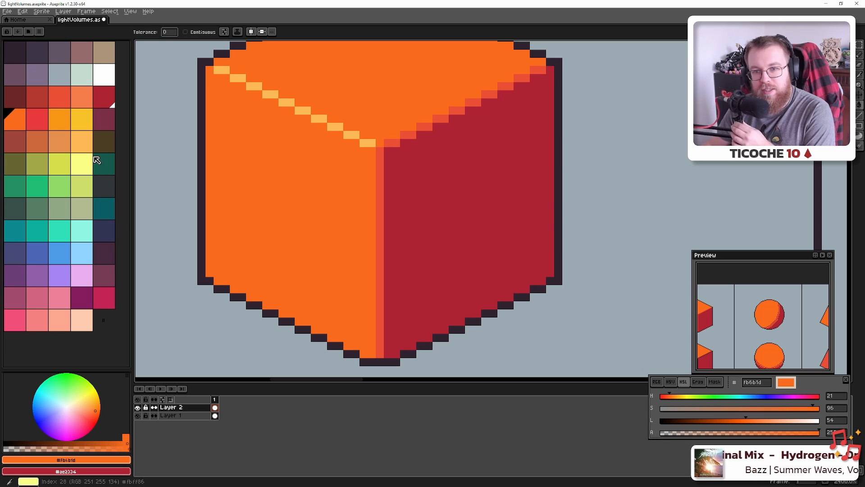
pyautogui.click(63, 119)
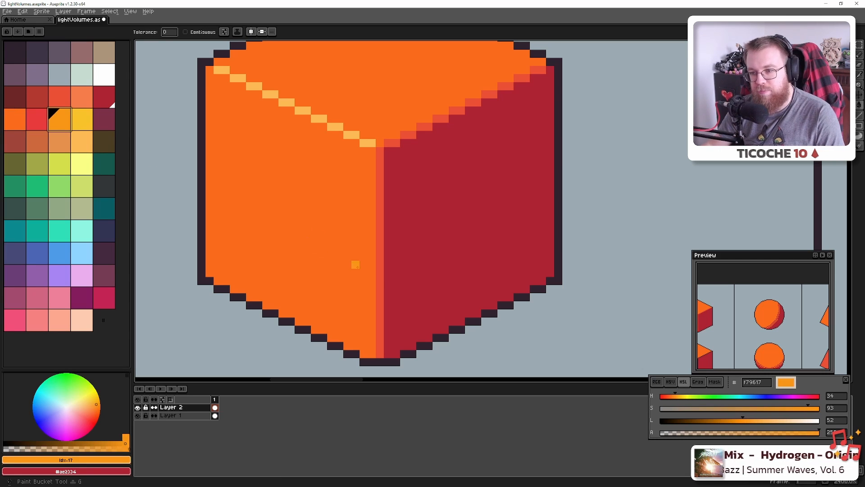
# Fill the first cube's central edge strip with yellow-orange and centre the cube in view
pyautogui.click(379, 336)
pyautogui.scroll(-3, 380, 336)
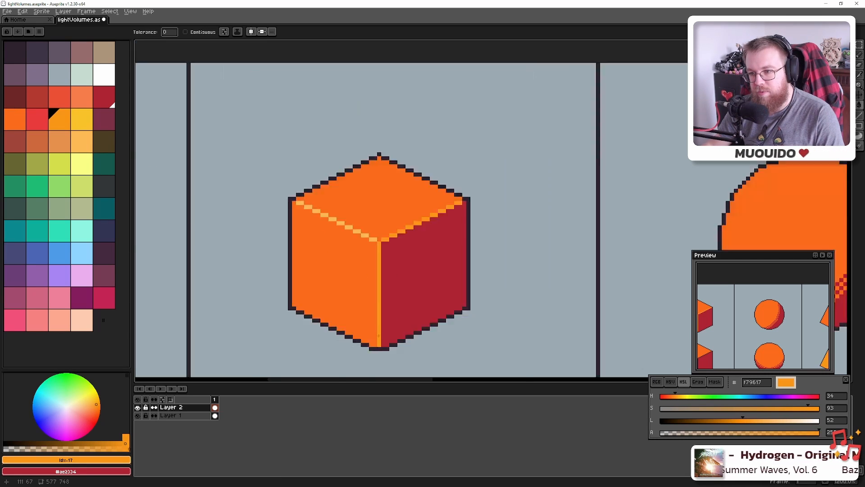
pyautogui.scroll(3, 378, 289)
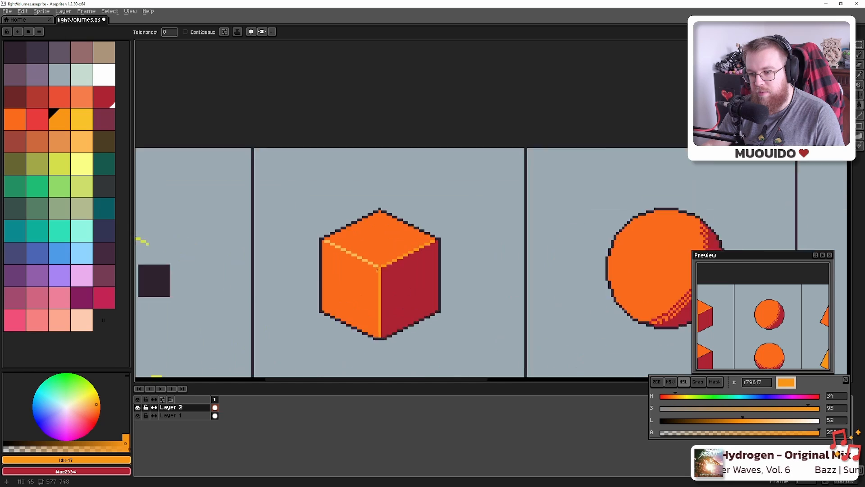
pyautogui.scroll(-3, 392, 304)
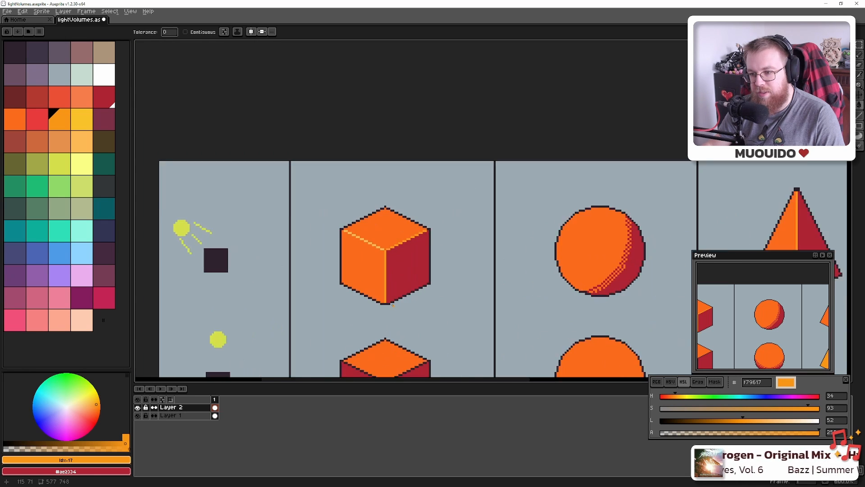
pyautogui.scroll(3, 393, 304)
pyautogui.scroll(-2, 379, 270)
pyautogui.moveTo(376, 253); pyautogui.dragTo(378, 266)
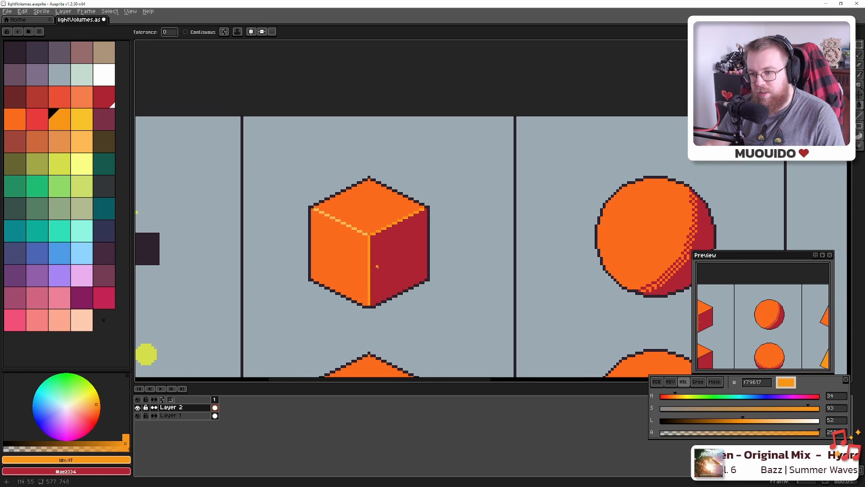
pyautogui.scroll(4, 363, 237)
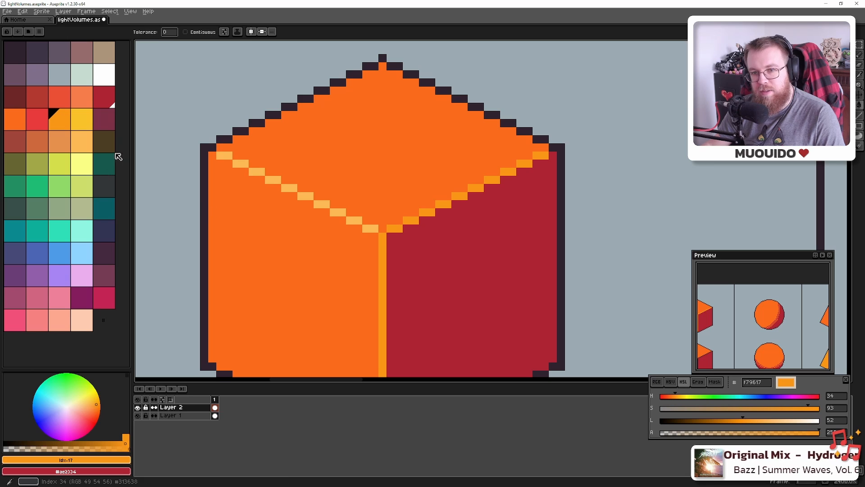
# Try yellow f9c22b and a lighter orange on the cube, undoing each stray pixel
pyautogui.click(86, 125)
pyautogui.click(367, 245)
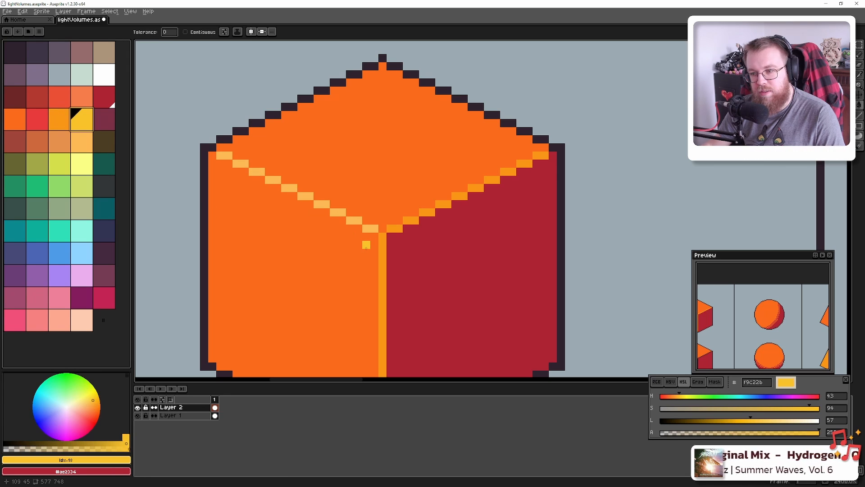
pyautogui.hotkey('ctrl', 'z')
pyautogui.scroll(-7, 318, 334)
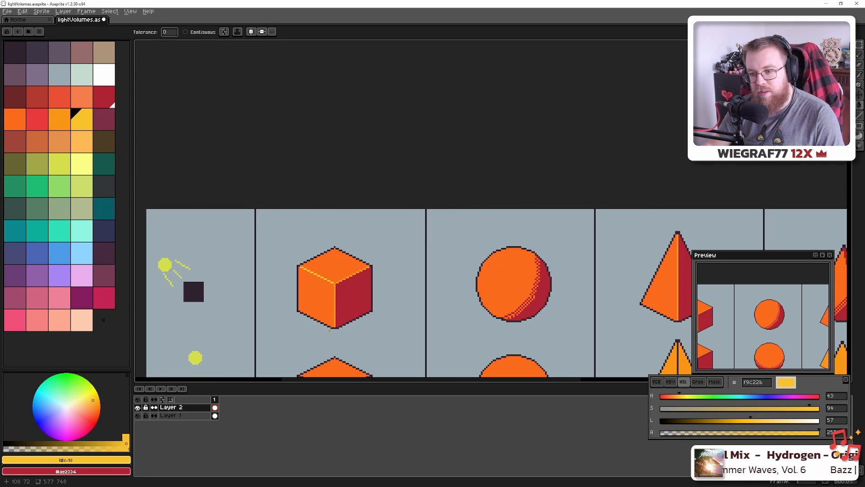
pyautogui.press('v')
pyautogui.press('g')
pyautogui.scroll(7, 333, 336)
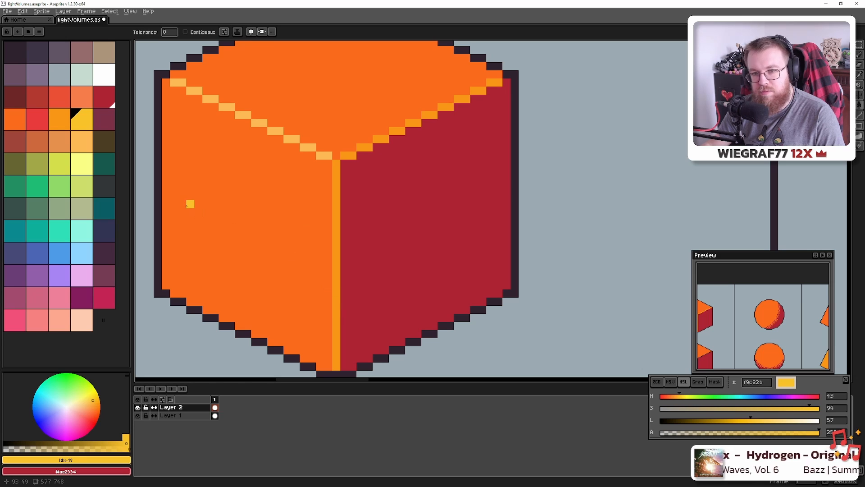
pyautogui.click(60, 142)
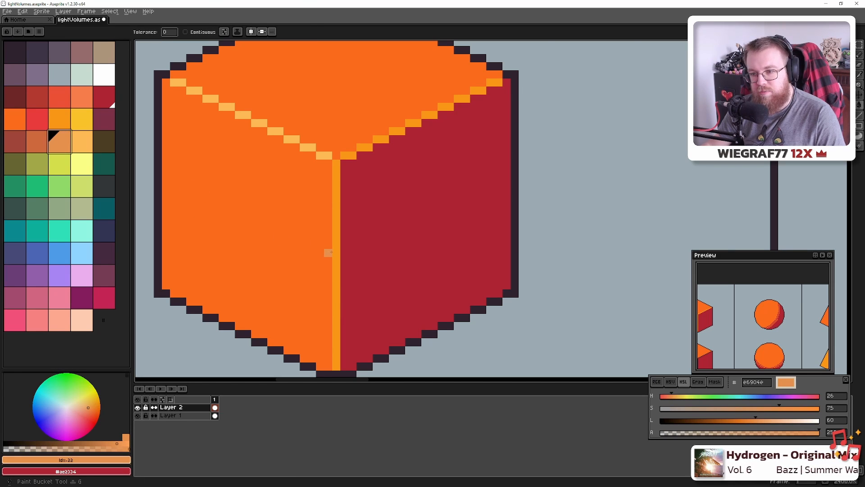
pyautogui.hotkey('ctrl', 'z')
# Fill the cube's highlight edges with pale orange fbb954, then undo the fill
pyautogui.scroll(-7, 270, 276)
pyautogui.scroll(7, 141, 183)
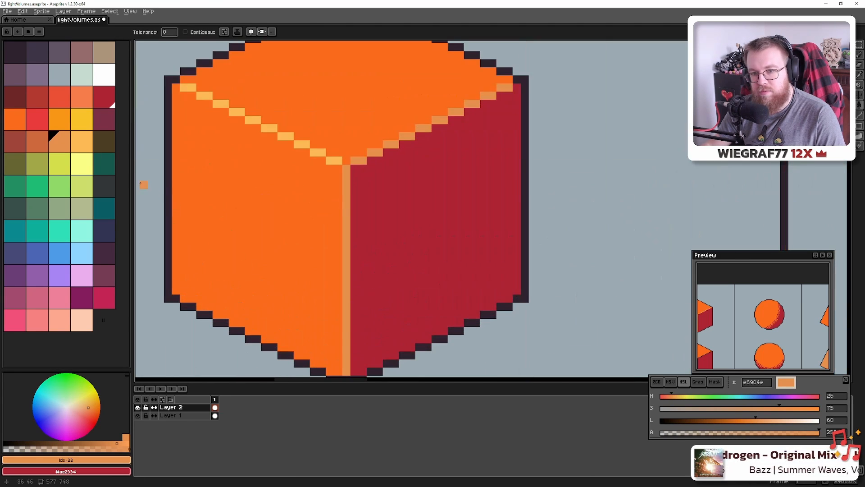
pyautogui.click(86, 140)
pyautogui.click(348, 231)
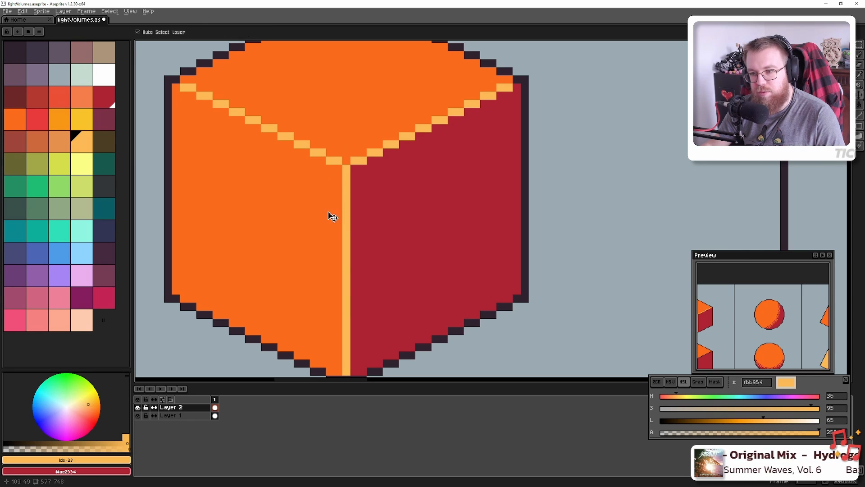
pyautogui.hotkey('ctrl', 'z')
pyautogui.hotkey('ctrl', 'z')
pyautogui.press('g')
# Sample the cube's red-orange ea4f36 edge colour and pan back to the chart's left frame
pyautogui.scroll(-8, 188, 203)
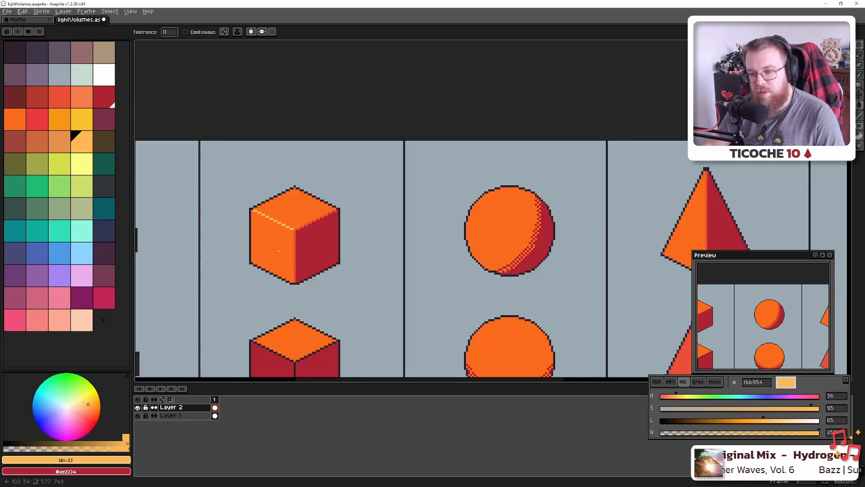
pyautogui.scroll(2, 277, 252)
pyautogui.scroll(5, 297, 232)
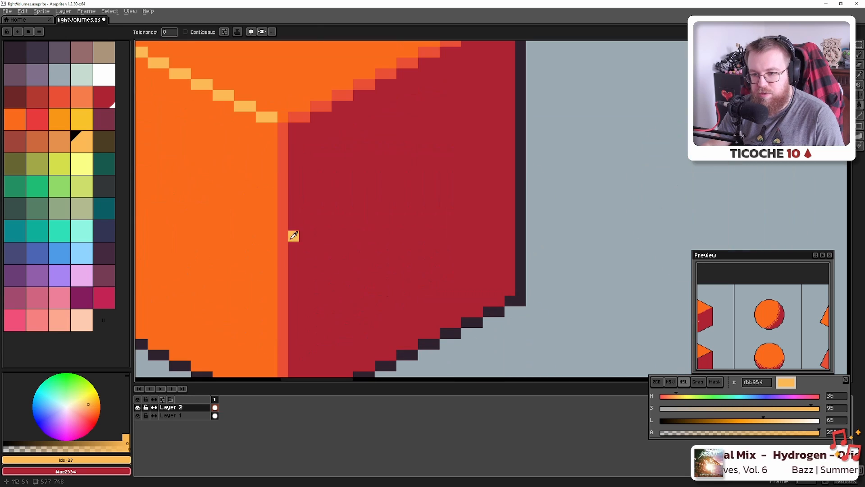
pyautogui.keyDown('alt'); pyautogui.click(297, 233); pyautogui.keyUp('alt')
pyautogui.scroll(-6, 293, 234)
pyautogui.scroll(-1, 575, 281)
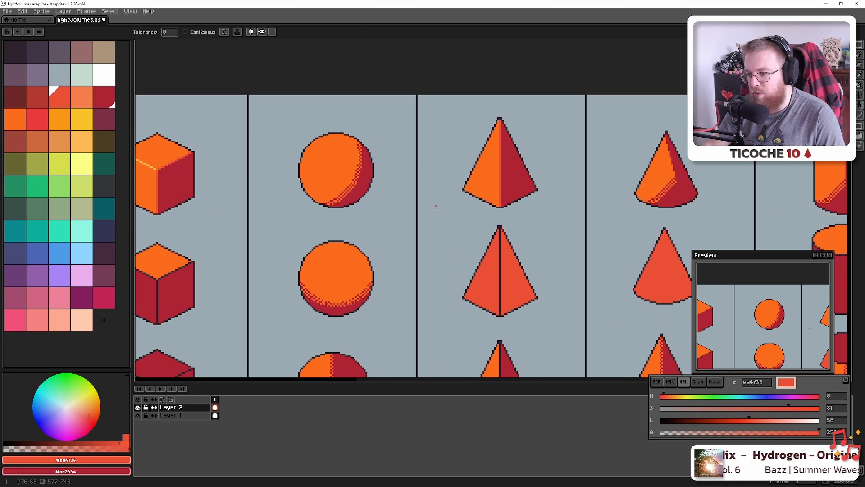
pyautogui.scroll(6, 485, 275)
pyautogui.scroll(-5, 493, 305)
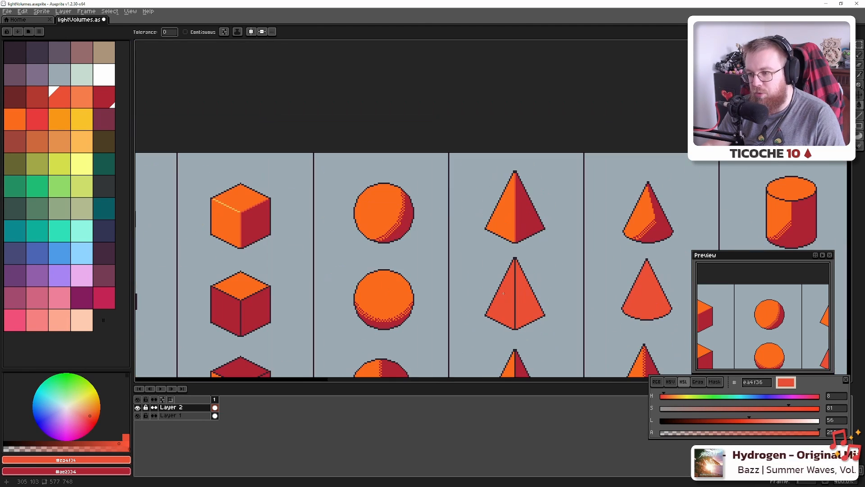
pyautogui.moveTo(372, 240); pyautogui.dragTo(528, 258)
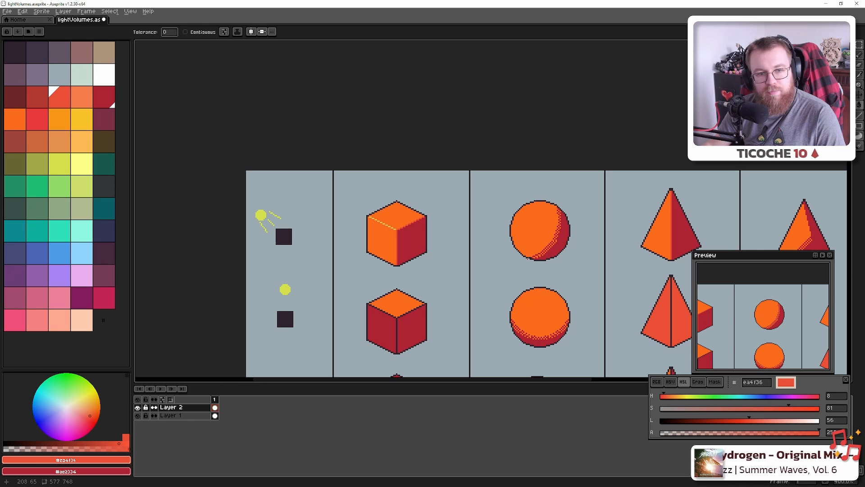
# Save the file and bring the cylinder column into view
pyautogui.scroll(3, 407, 243)
pyautogui.scroll(5, 385, 234)
pyautogui.hotkey('ctrl', 's')
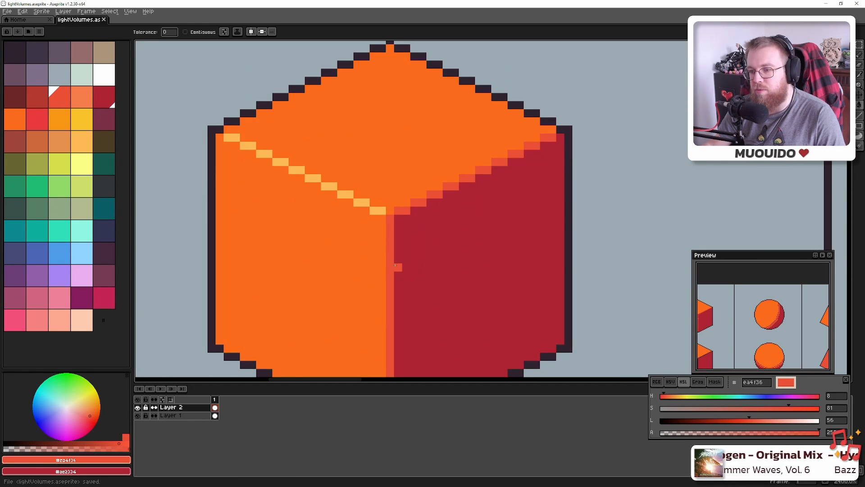
pyautogui.scroll(-6, 395, 265)
pyautogui.scroll(-3, 396, 265)
pyautogui.moveTo(463, 264); pyautogui.dragTo(277, 241)
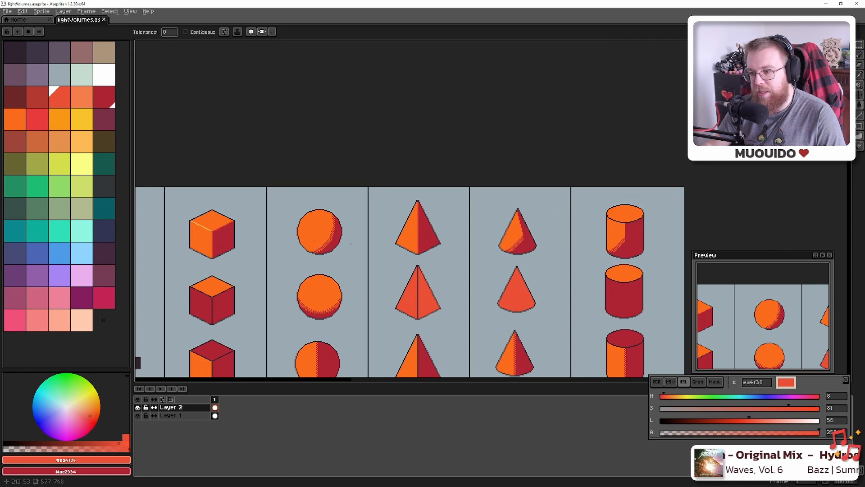
pyautogui.moveTo(531, 242)
pyautogui.mouseDown()
pyautogui.moveTo(357, 261)
pyautogui.moveTo(507, 245)
pyautogui.moveTo(315, 238)
pyautogui.mouseUp()
pyautogui.scroll(2, 401, 234)
pyautogui.scroll(10, 402, 233)
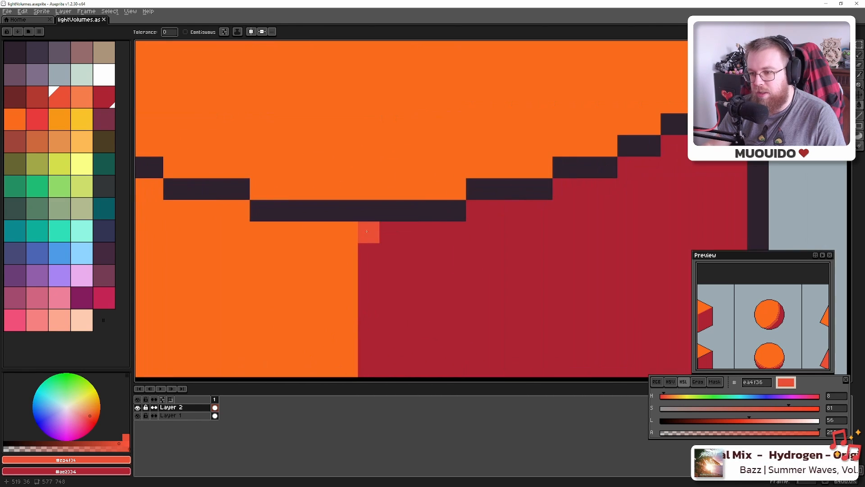
# Redraw the cylinder's top rim outline with red-orange pencil pixels instead of a bucket fill
pyautogui.click(426, 214)
pyautogui.press('b')
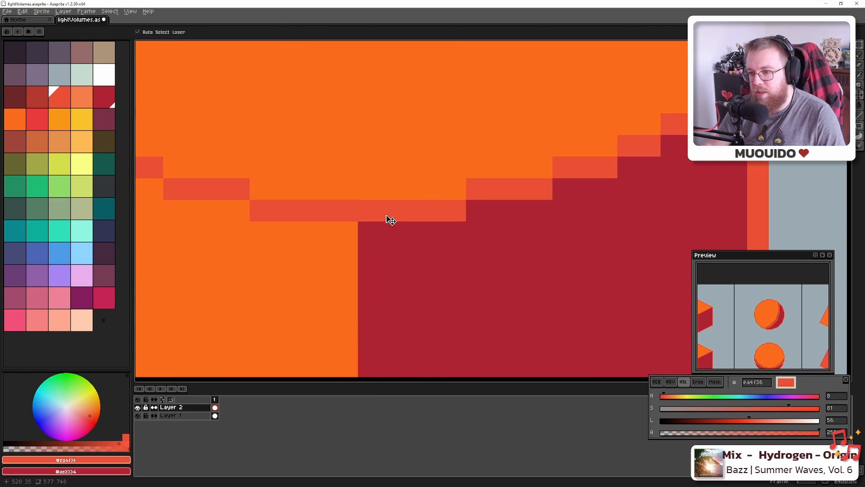
pyautogui.hotkey('ctrl', 'z')
pyautogui.moveTo(368, 210)
pyautogui.mouseDown()
pyautogui.moveTo(439, 210)
pyautogui.moveTo(563, 170)
pyautogui.moveTo(607, 168)
pyautogui.moveTo(392, 287)
pyautogui.moveTo(383, 272)
pyautogui.mouseUp()
pyautogui.scroll(-1, 391, 287)
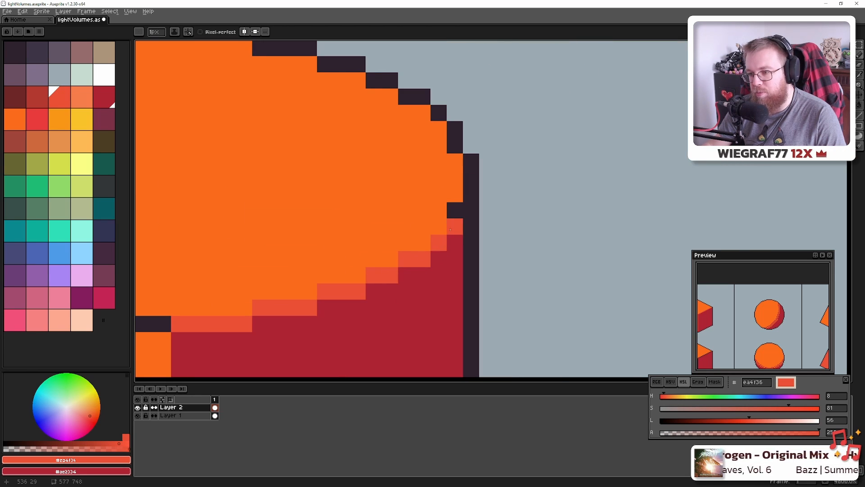
pyautogui.click(455, 210)
pyautogui.scroll(-10, 299, 252)
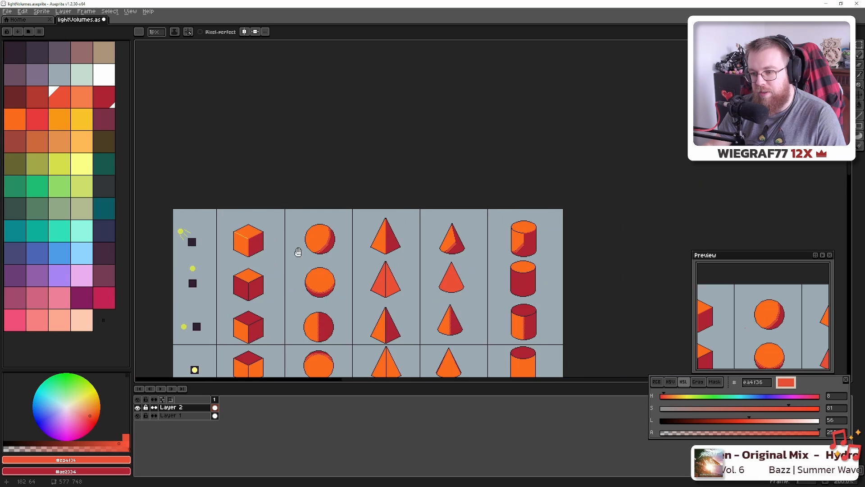
# Sample the cube's red-orange and pale orange fbb954 colours, then open the palette presets list
pyautogui.moveTo(299, 252); pyautogui.dragTo(366, 251)
pyautogui.scroll(7, 310, 240)
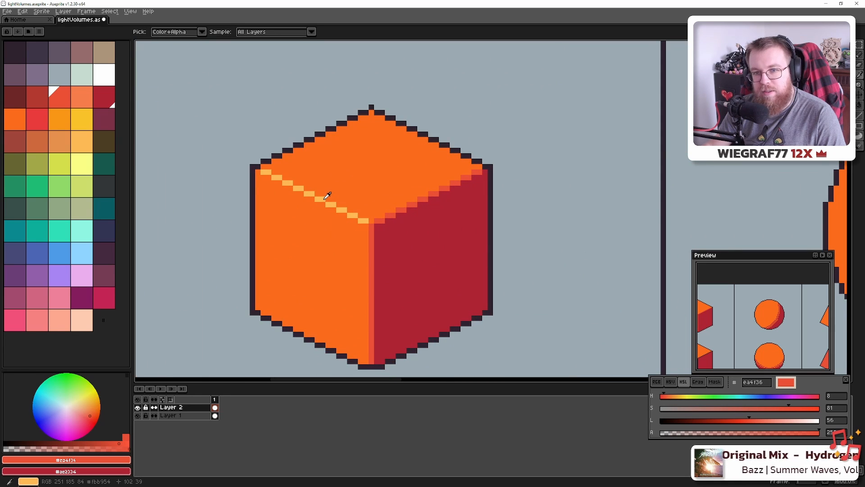
pyautogui.keyDown('alt'); pyautogui.click(327, 196); pyautogui.keyUp('alt')
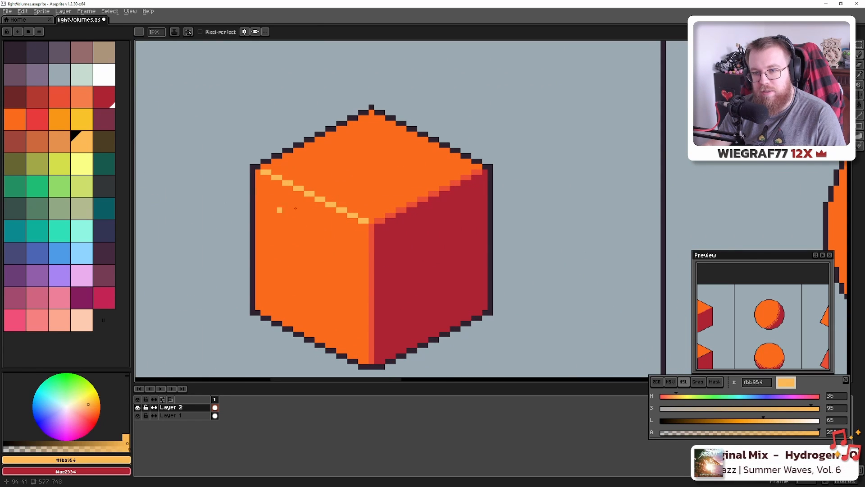
pyautogui.press('alt')
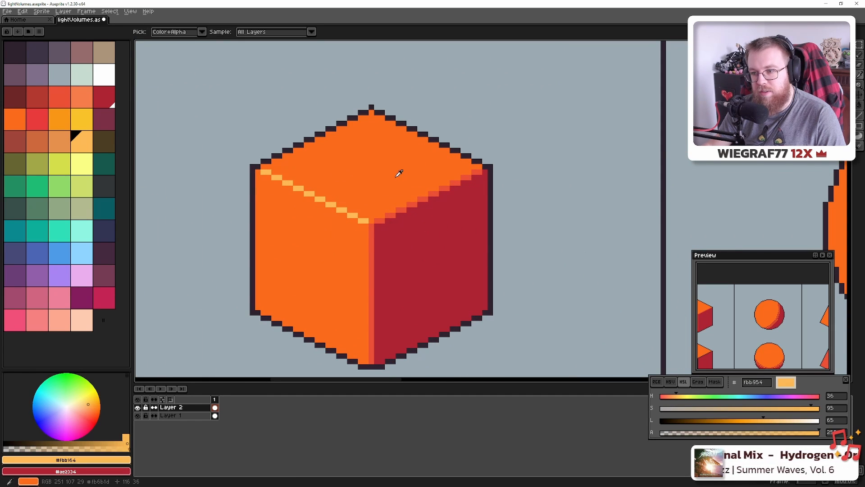
pyautogui.keyDown('alt'); pyautogui.click(372, 224); pyautogui.keyUp('alt')
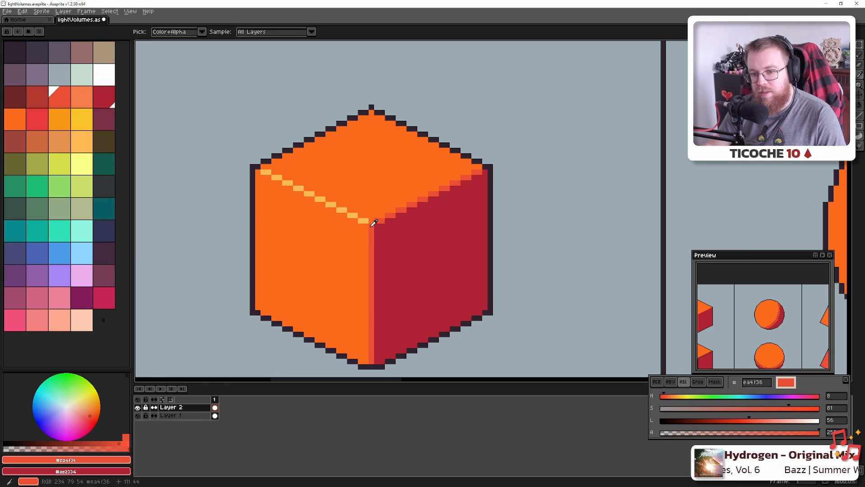
pyautogui.keyDown('alt'); pyautogui.click(354, 212); pyautogui.keyUp('alt')
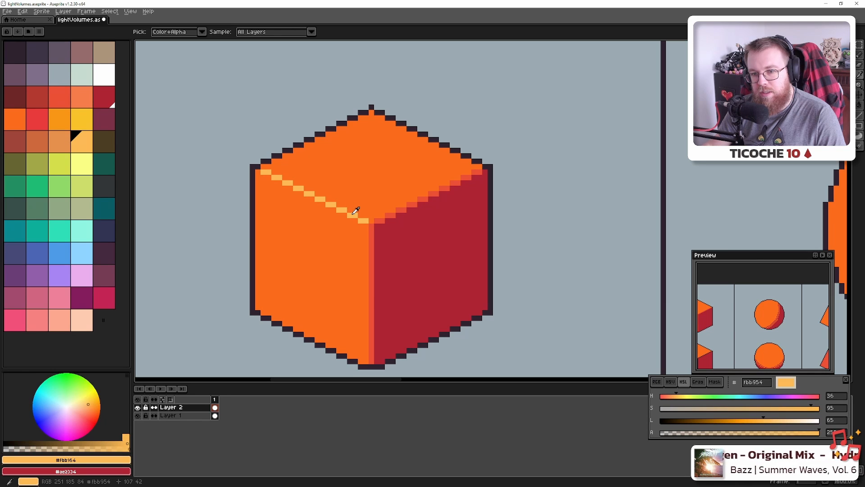
pyautogui.click(28, 31)
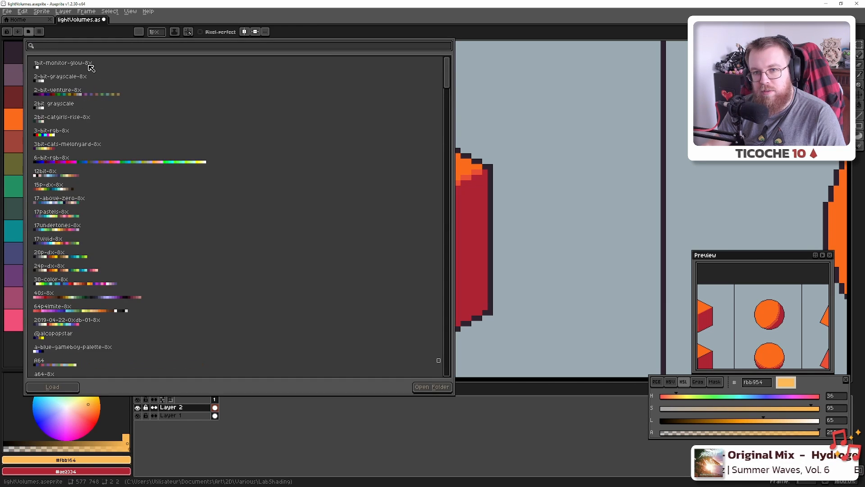
# Search 'res' to load resurrect-64, browse the unfiltered presets, close them and save lightVolumes.aseprite
pyautogui.write('res')
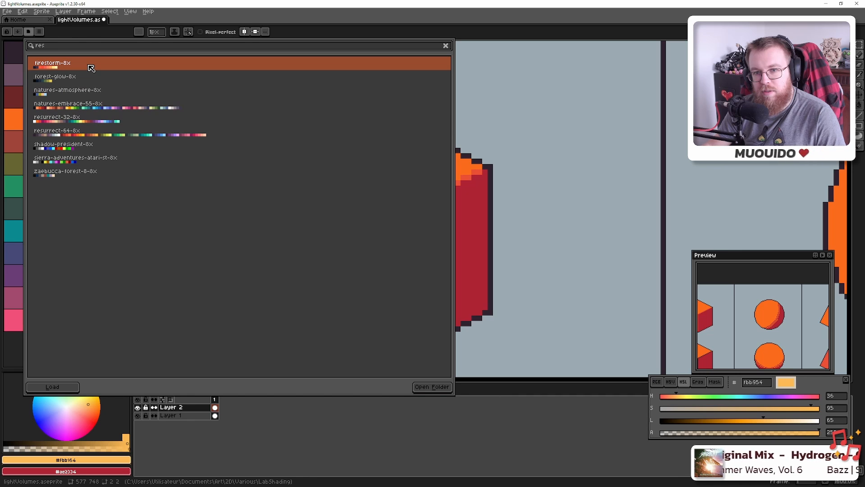
pyautogui.doubleClick(84, 128)
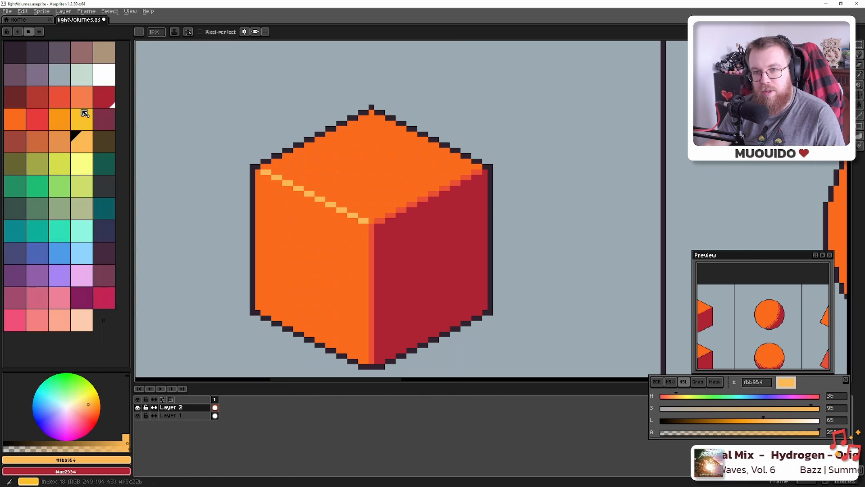
pyautogui.click(29, 31)
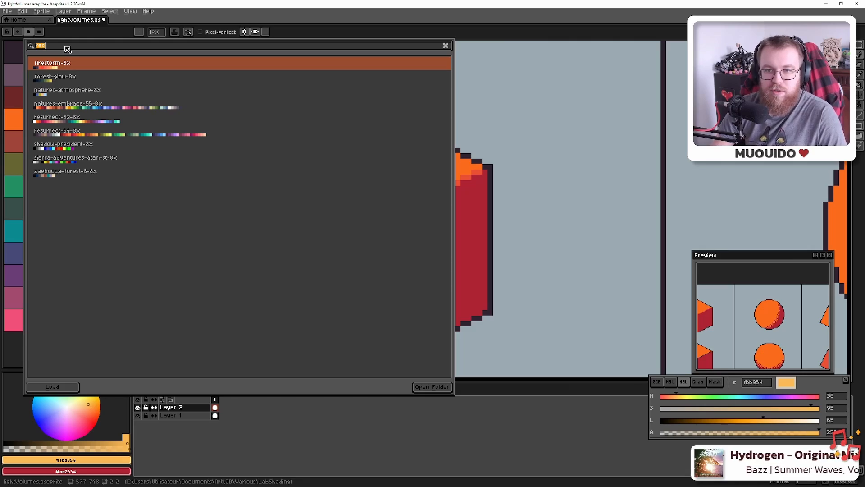
pyautogui.press('BackSpace')
pyautogui.scroll(-3, 102, 164)
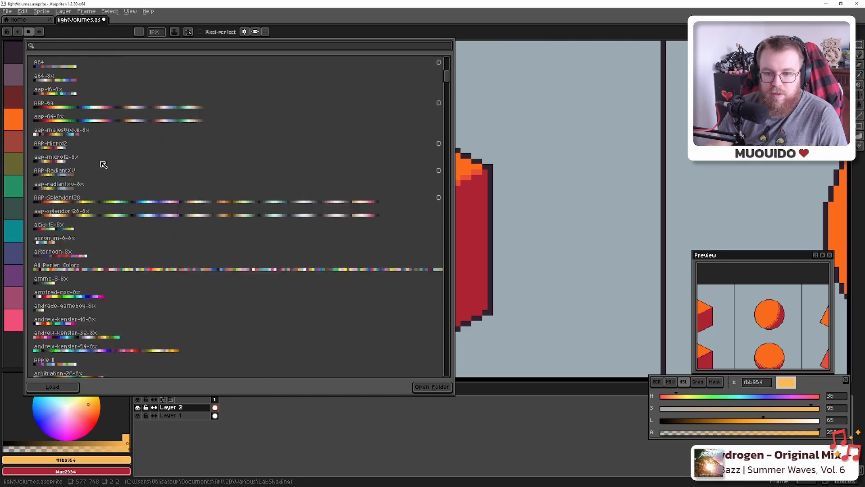
pyautogui.scroll(-20, 103, 164)
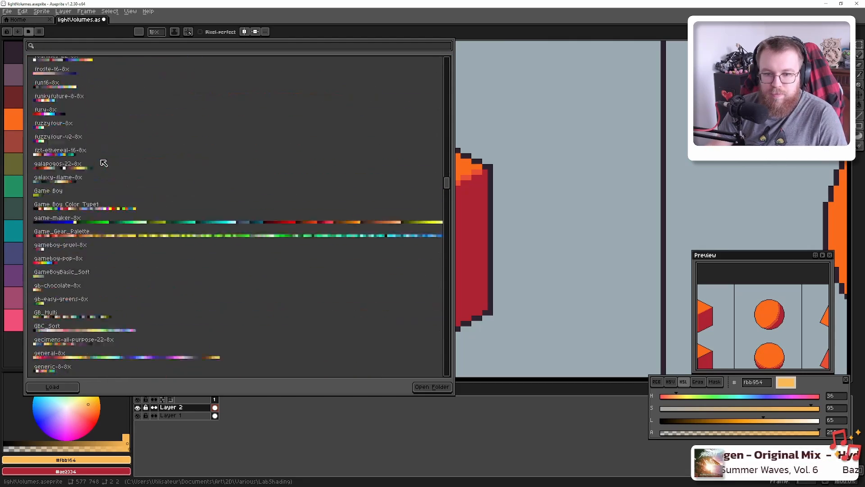
pyautogui.scroll(8, 104, 163)
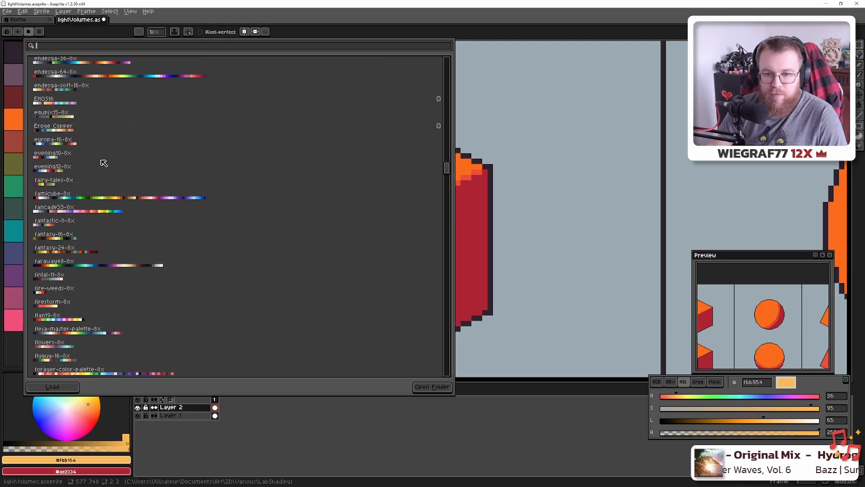
pyautogui.scroll(-20, 104, 163)
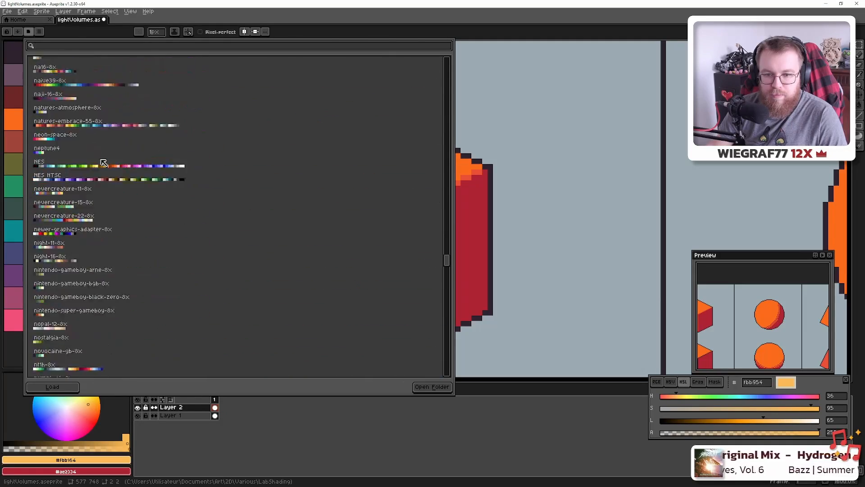
pyautogui.scroll(-20, 103, 163)
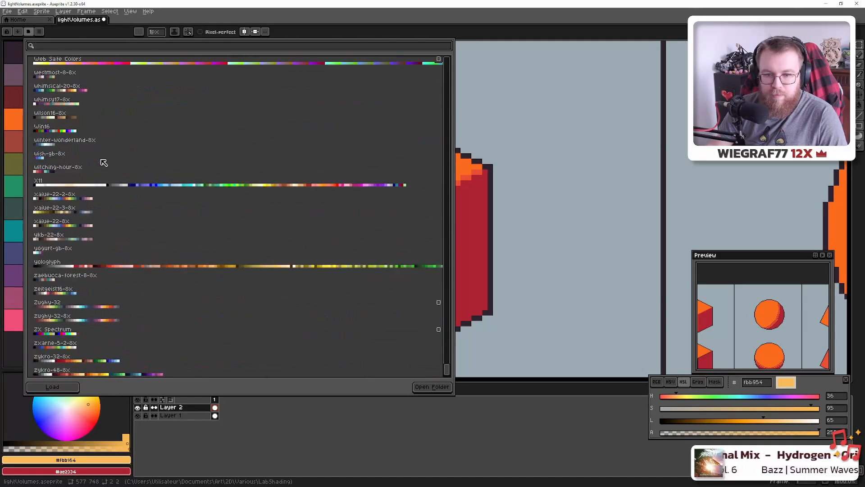
pyautogui.press('Escape')
pyautogui.hotkey('ctrl', 's')
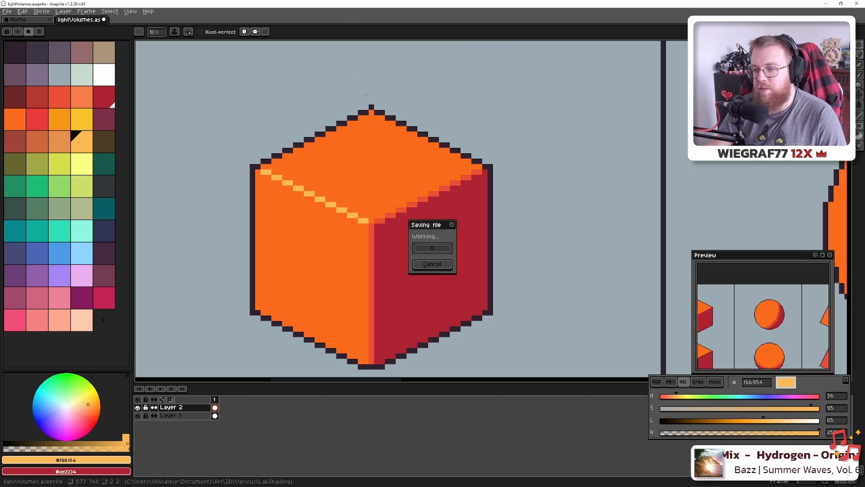
# Paint pale orange fbb954 over the top cylinder's left front rim outline pixels
pyautogui.scroll(-4, 247, 129)
pyautogui.scroll(-1, 286, 138)
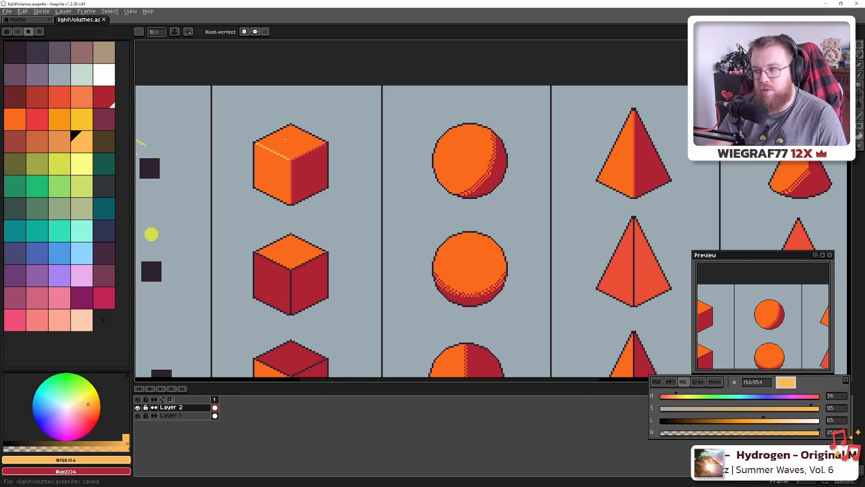
pyautogui.scroll(-2, 285, 138)
pyautogui.scroll(1, 276, 159)
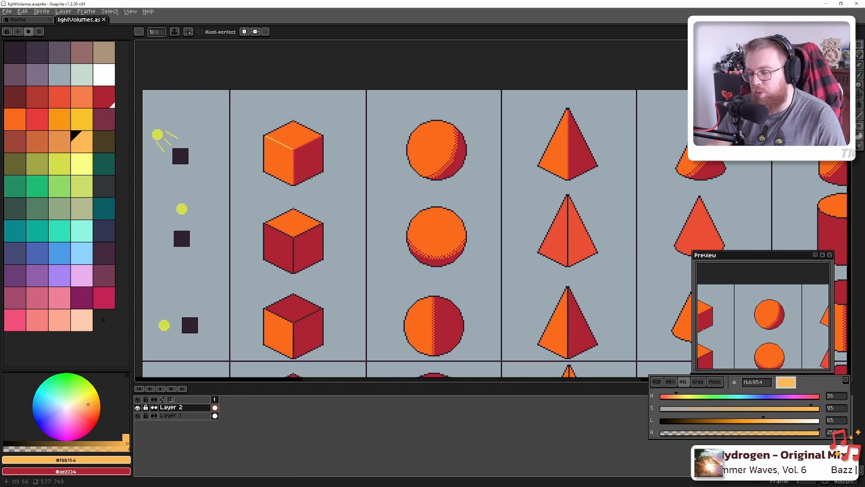
pyautogui.moveTo(332, 176); pyautogui.dragTo(246, 184)
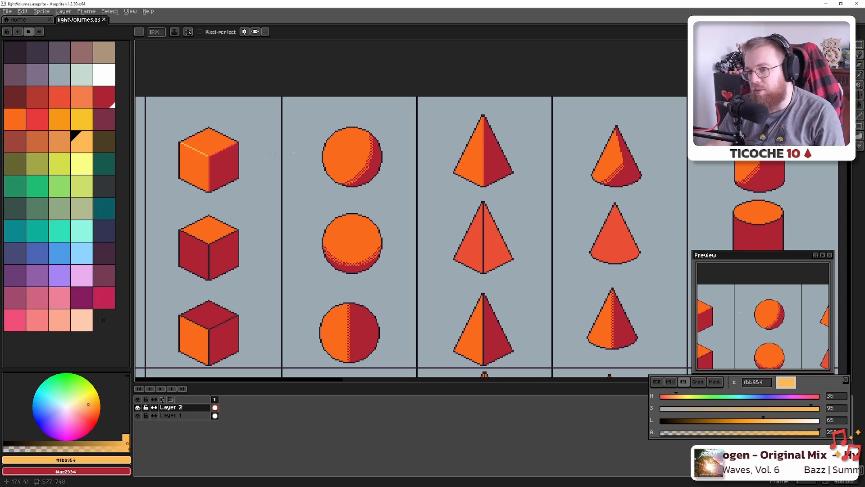
pyautogui.moveTo(597, 120); pyautogui.dragTo(249, 172)
pyautogui.scroll(8, 361, 181)
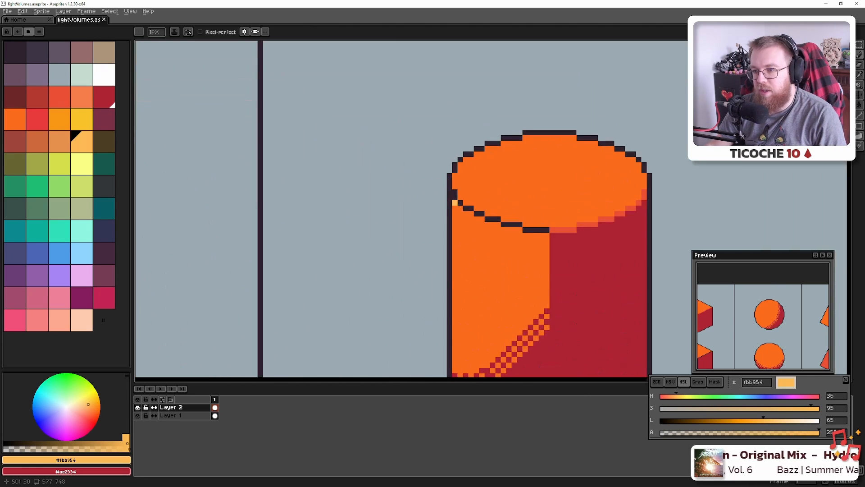
pyautogui.moveTo(465, 203)
pyautogui.mouseDown()
pyautogui.moveTo(417, 180)
pyautogui.moveTo(190, 124)
pyautogui.mouseUp()
pyautogui.moveTo(381, 208); pyautogui.dragTo(437, 203)
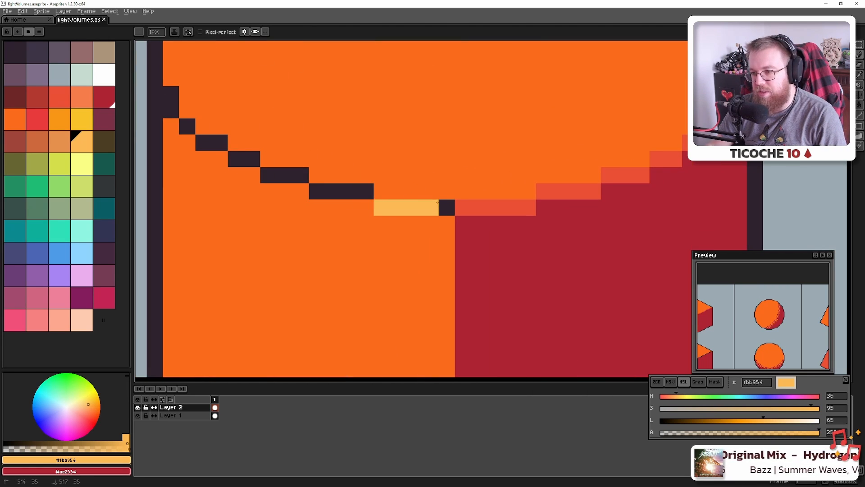
pyautogui.moveTo(382, 195)
pyautogui.mouseDown()
pyautogui.moveTo(326, 190)
pyautogui.moveTo(306, 179)
pyautogui.mouseUp()
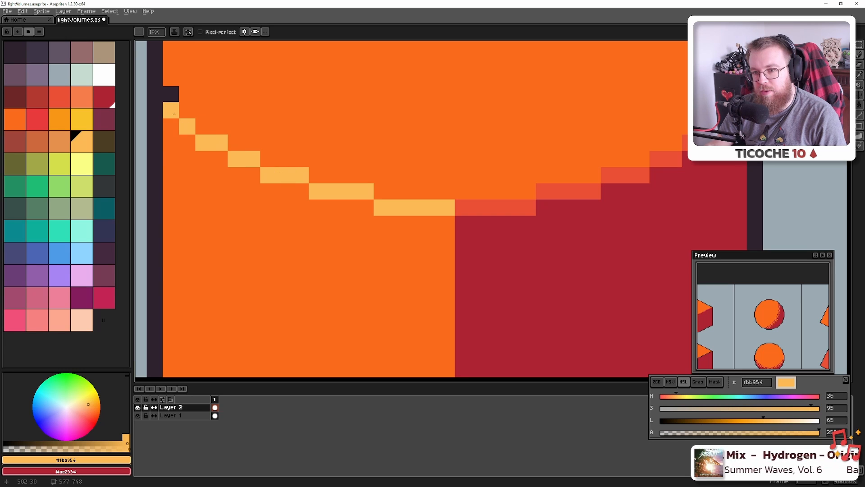
pyautogui.click(170, 93)
# Sample the rim's orange-red shade as the drawing colour
pyautogui.scroll(-8, 442, 182)
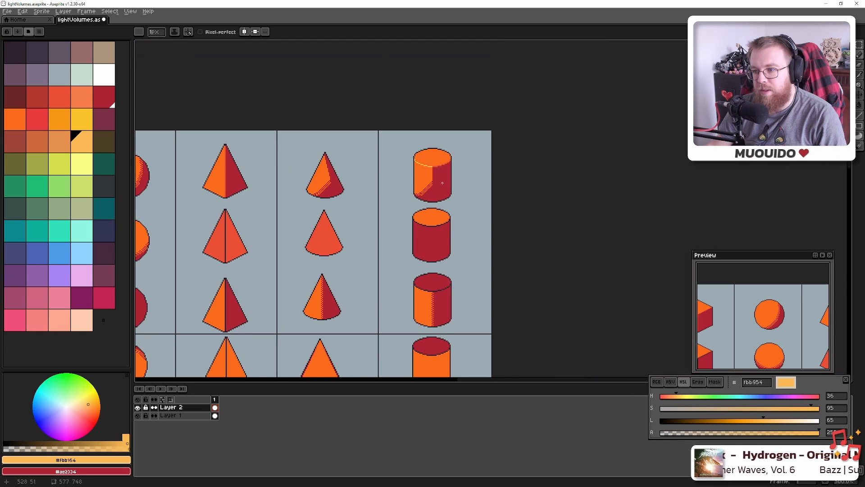
pyautogui.scroll(-2, 442, 182)
pyautogui.scroll(5, 452, 185)
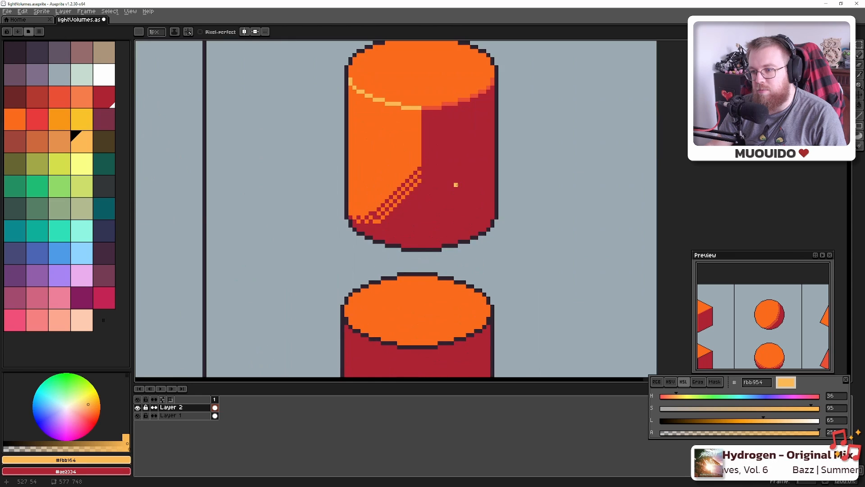
pyautogui.scroll(-3, 451, 184)
pyautogui.scroll(-3, 450, 184)
pyautogui.scroll(4, 445, 183)
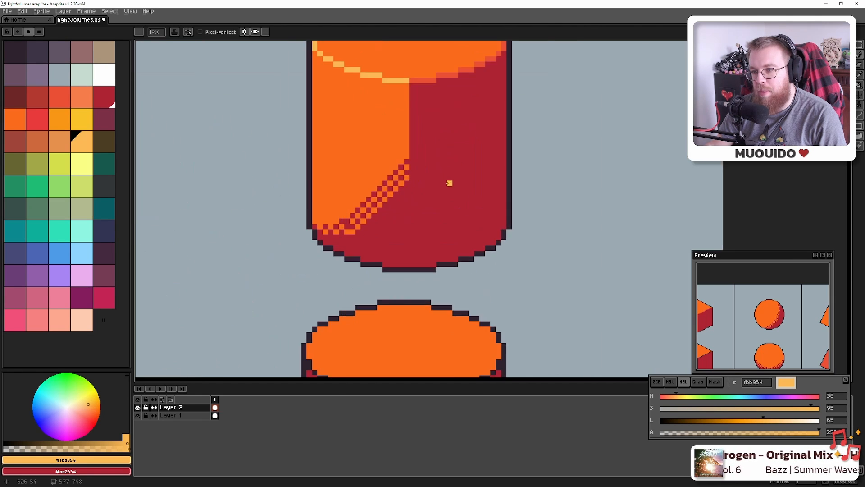
pyautogui.scroll(-2, 448, 182)
pyautogui.scroll(4, 419, 151)
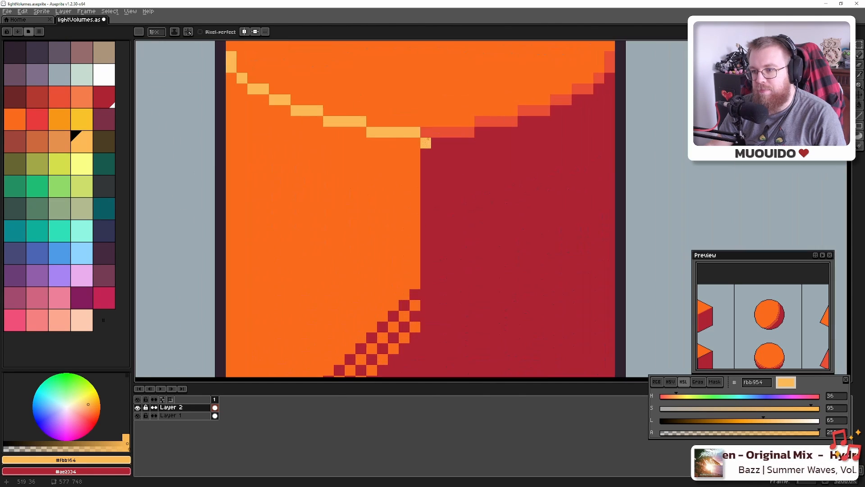
pyautogui.keyDown('alt'); pyautogui.click(435, 132); pyautogui.keyUp('alt')
# Place dark red dither pixels up the boundary between the cylinder's lit and shadowed sides
pyautogui.scroll(-5, 425, 234)
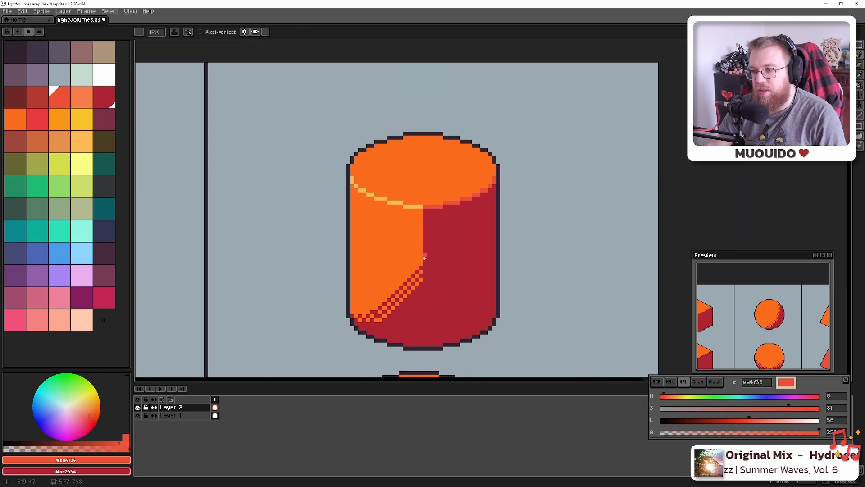
pyautogui.scroll(7, 425, 251)
pyautogui.press('alt')
pyautogui.keyDown('alt'); pyautogui.click(404, 243); pyautogui.keyUp('alt')
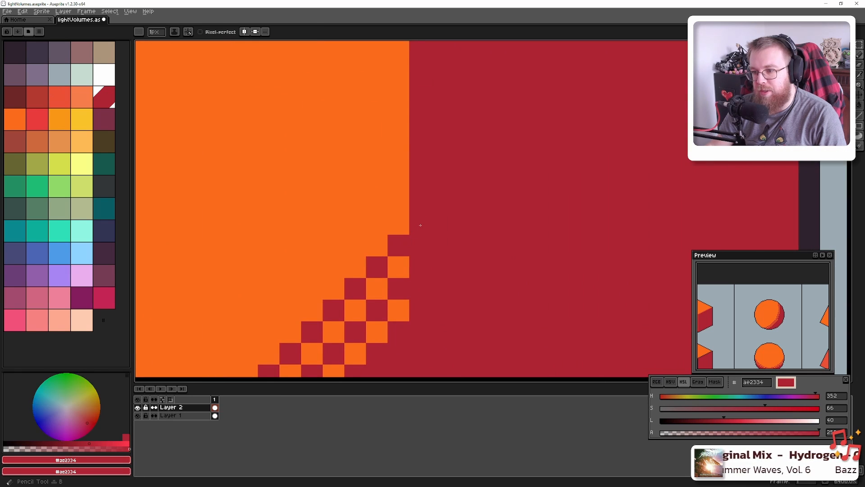
pyautogui.click(397, 202)
pyautogui.moveTo(393, 149); pyautogui.dragTo(389, 212)
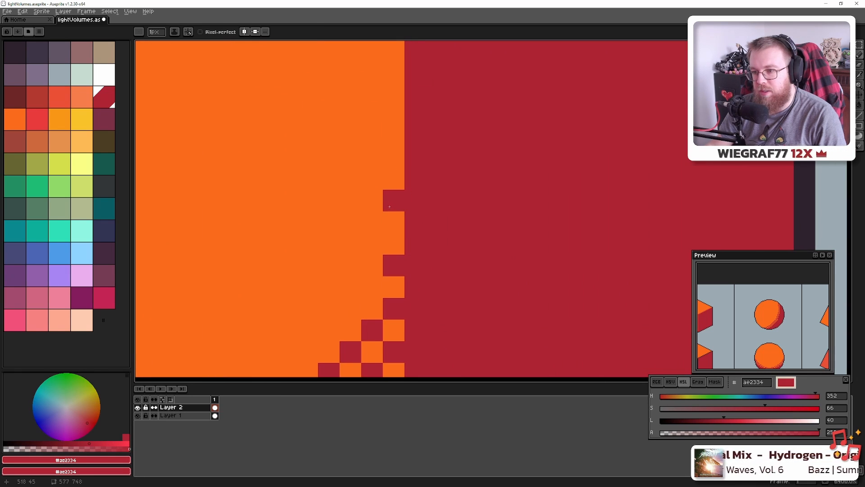
pyautogui.click(393, 222)
pyautogui.click(391, 179)
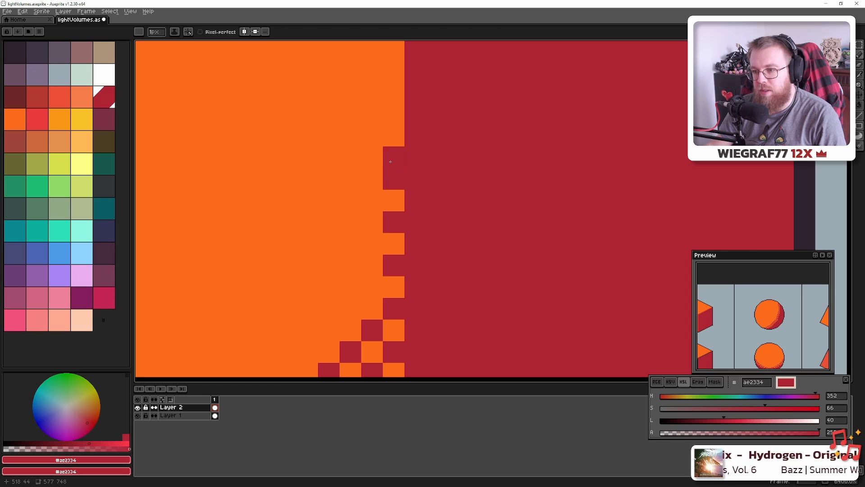
pyautogui.moveTo(391, 141); pyautogui.dragTo(358, 239)
pyautogui.click(358, 232)
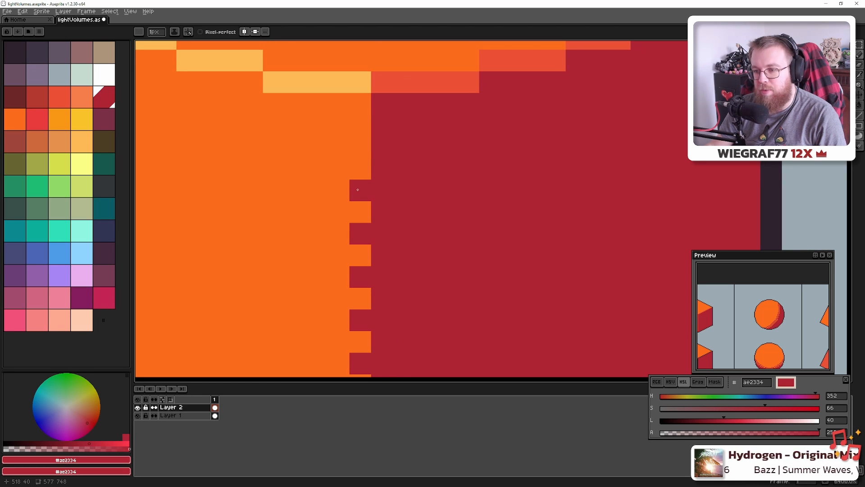
pyautogui.click(361, 147)
pyautogui.click(361, 104)
# Pick orange #fb6b1d and dot a matching dither column into the cylinder's shadow side
pyautogui.keyDown('alt'); pyautogui.click(363, 125); pyautogui.keyUp('alt')
pyautogui.click(380, 107)
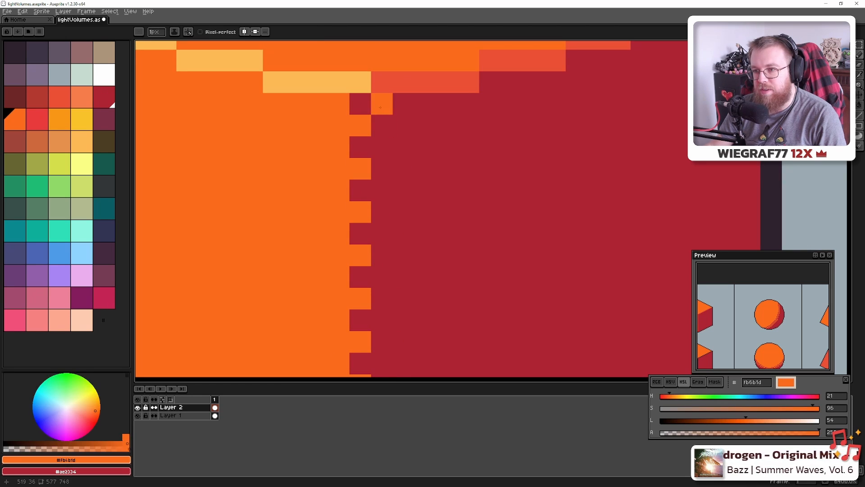
pyautogui.click(382, 147)
pyautogui.click(382, 190)
pyautogui.click(381, 234)
pyautogui.click(383, 276)
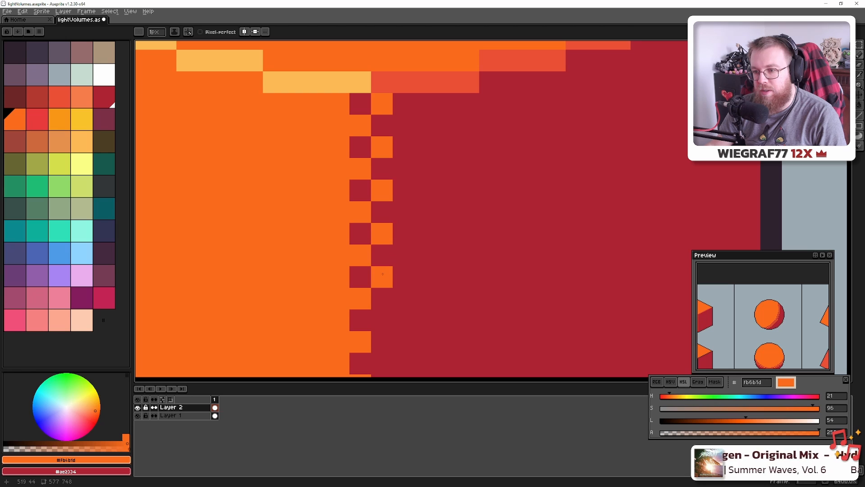
pyautogui.moveTo(389, 295); pyautogui.dragTo(381, 241)
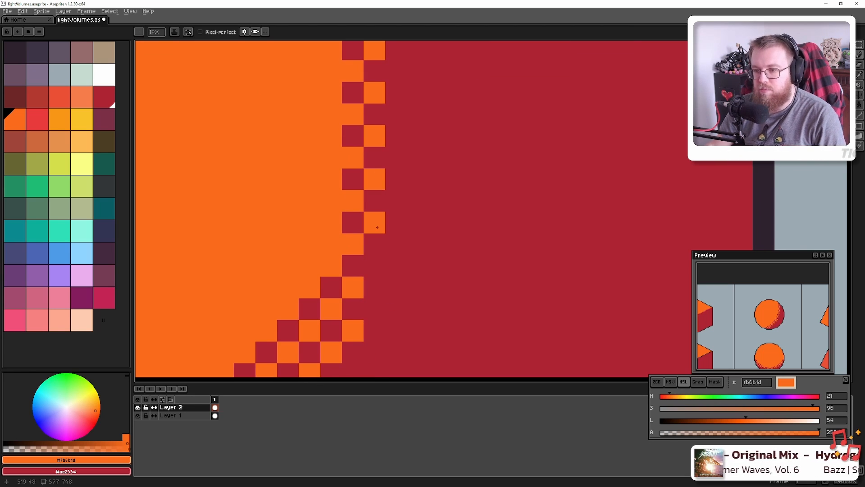
pyautogui.scroll(-8, 383, 258)
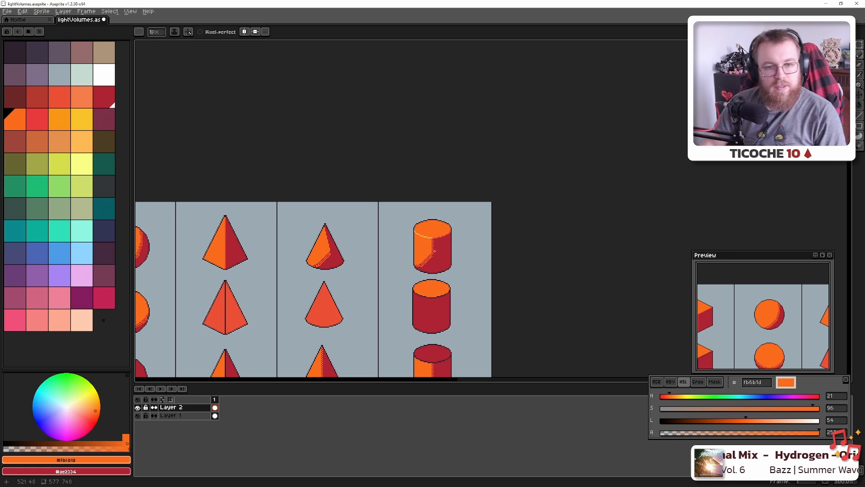
# Centre the full shape chart in view and save the file
pyautogui.scroll(-3, 399, 255)
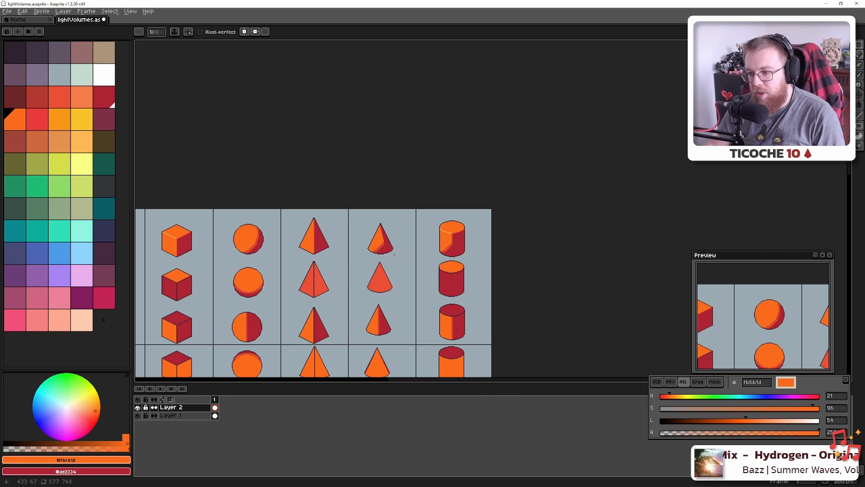
pyautogui.moveTo(432, 254); pyautogui.dragTo(492, 239)
pyautogui.hotkey('ctrl', 's')
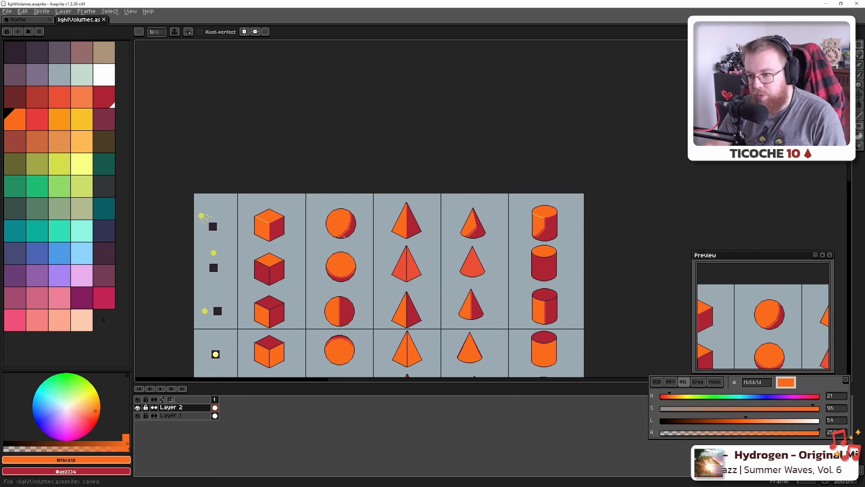
# Scatter dark red dither pixels up the cone's shading edge to the apex
pyautogui.scroll(1, 400, 230)
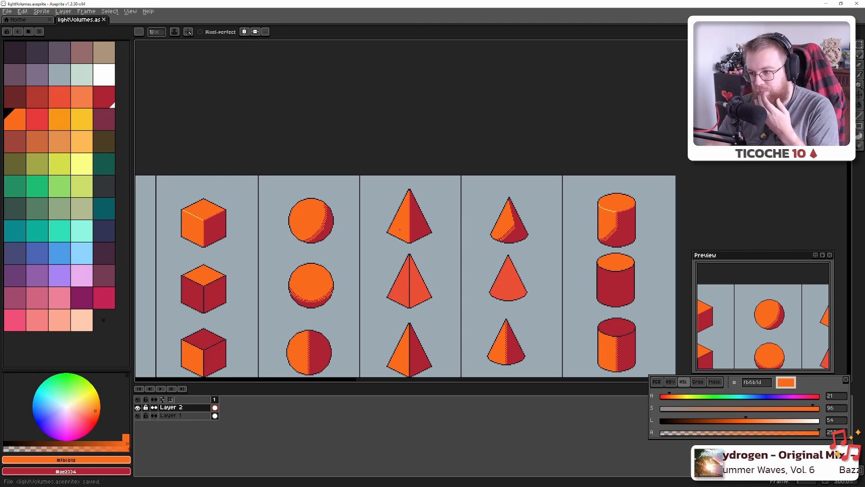
pyautogui.scroll(10, 522, 234)
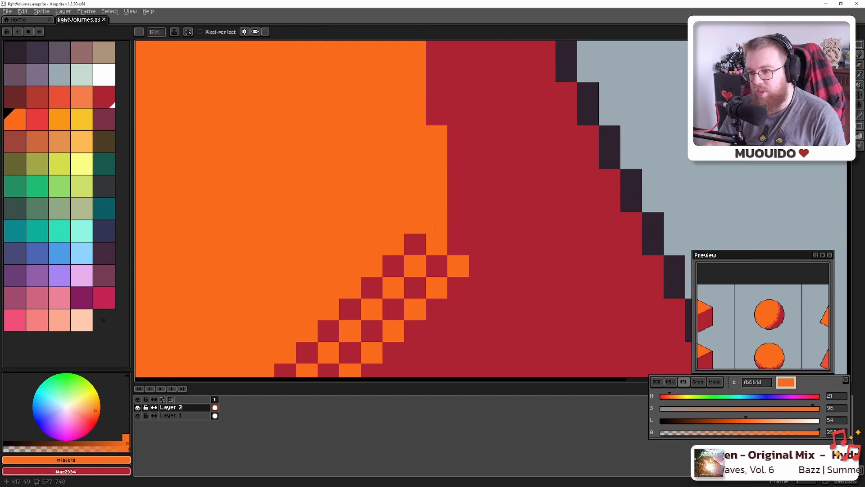
pyautogui.keyDown('alt'); pyautogui.click(453, 229); pyautogui.keyUp('alt')
pyautogui.click(436, 224)
pyautogui.moveTo(436, 222); pyautogui.dragTo(417, 306)
pyautogui.click(397, 219)
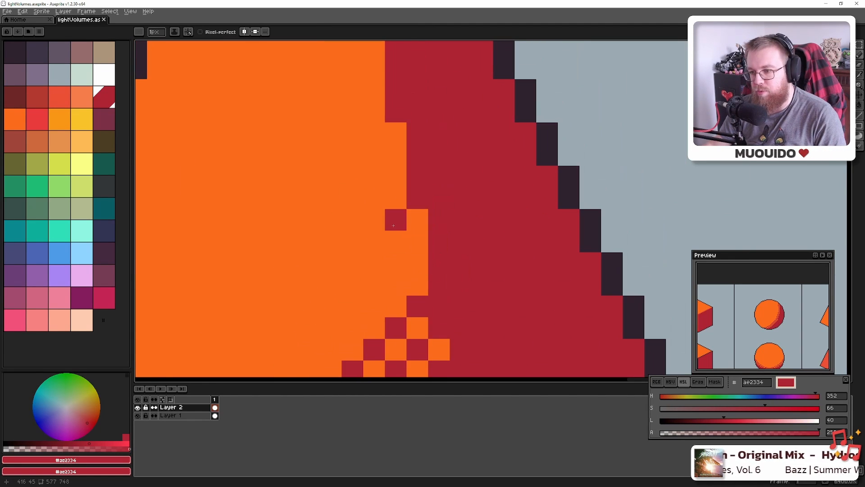
pyautogui.click(374, 134)
pyautogui.moveTo(371, 125); pyautogui.dragTo(389, 296)
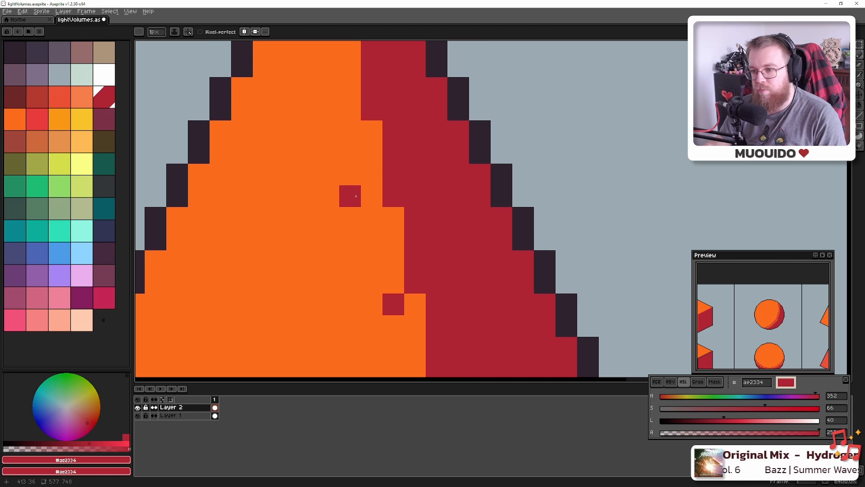
pyautogui.click(350, 131)
pyautogui.click(372, 217)
pyautogui.moveTo(351, 44); pyautogui.dragTo(368, 176)
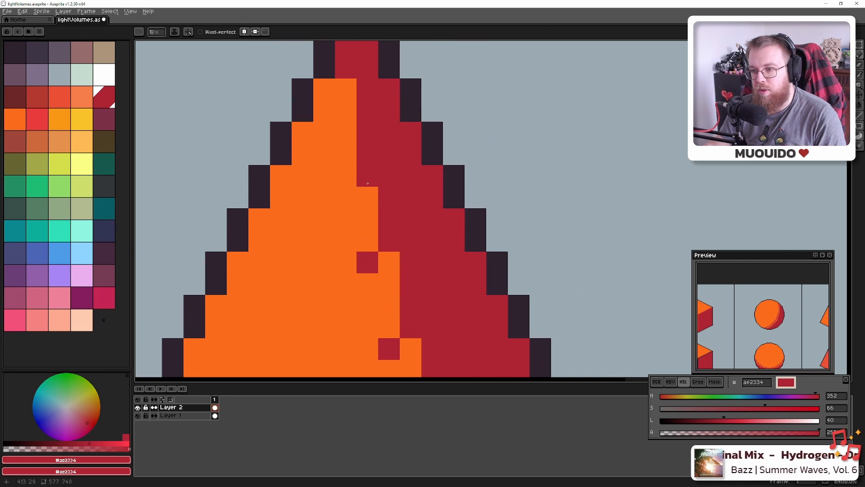
pyautogui.click(345, 176)
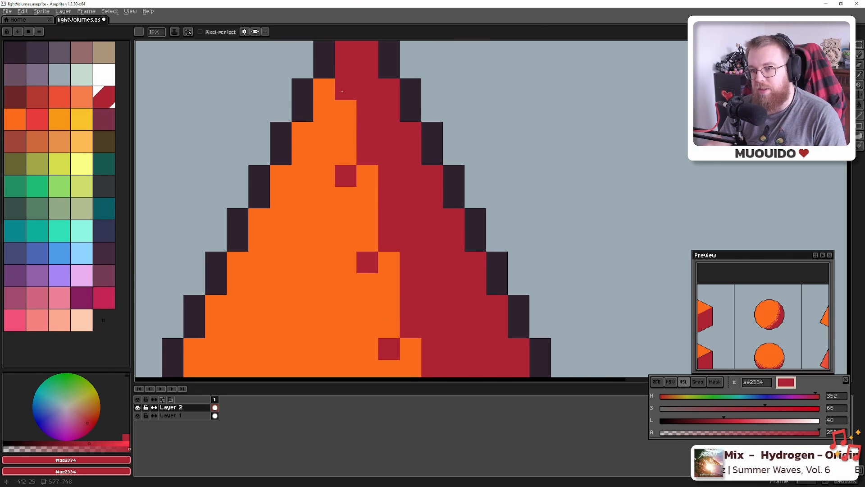
pyautogui.click(352, 124)
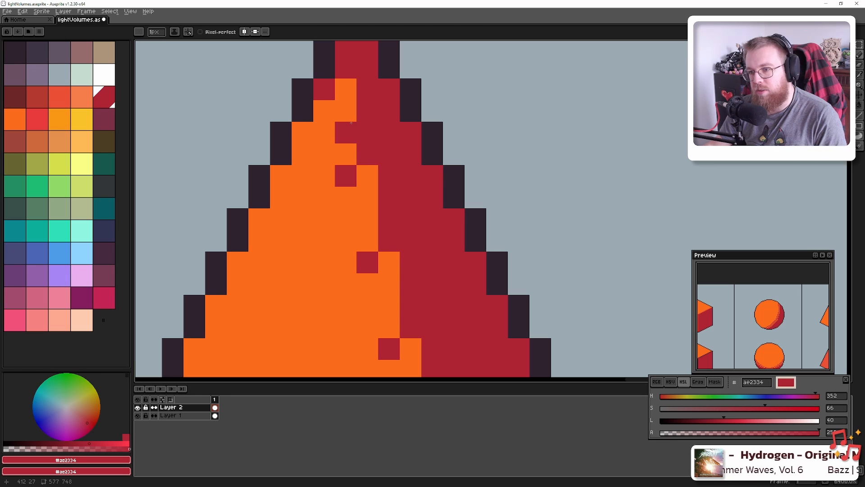
# Add more red dither pixels along the cone's lower shading edge
pyautogui.moveTo(387, 181); pyautogui.dragTo(376, 106)
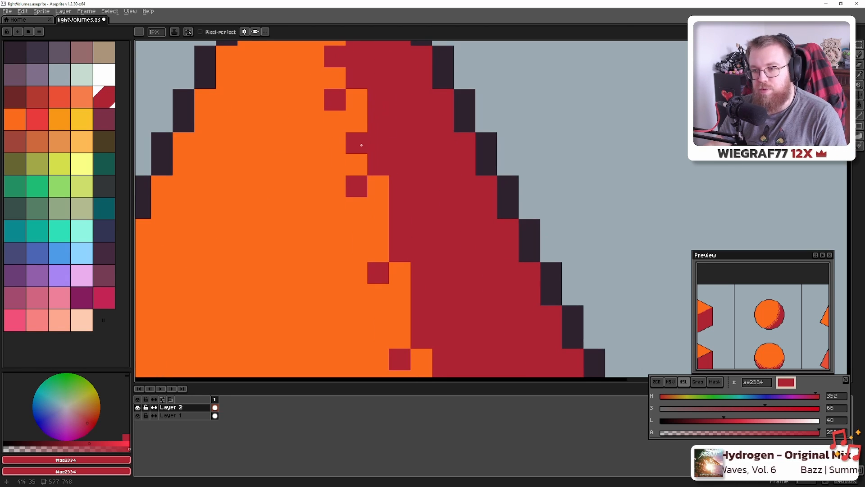
pyautogui.click(378, 230)
pyautogui.moveTo(378, 230); pyautogui.dragTo(342, 158)
pyautogui.click(364, 243)
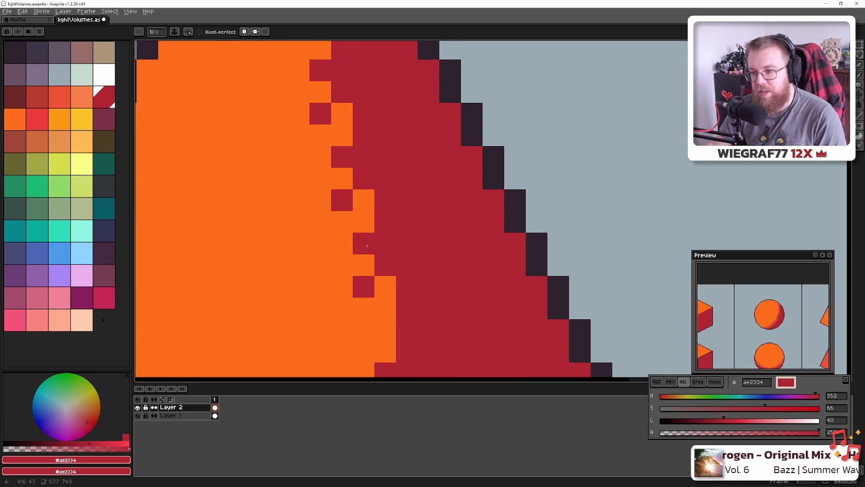
pyautogui.click(389, 332)
pyautogui.moveTo(408, 343); pyautogui.dragTo(378, 217)
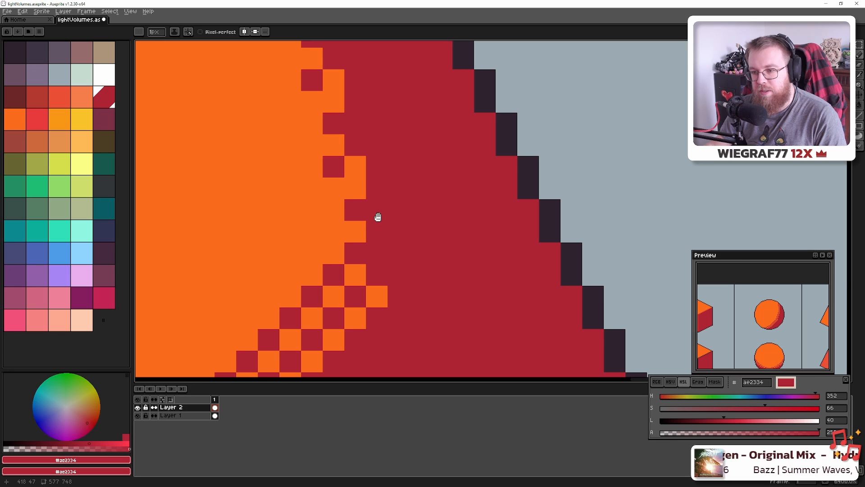
# Dot orange pixels into the cone's red side, working up toward the apex
pyautogui.keyDown('alt'); pyautogui.click(350, 280); pyautogui.keyUp('alt')
pyautogui.click(377, 145)
pyautogui.moveTo(377, 80); pyautogui.dragTo(384, 239)
pyautogui.click(363, 218)
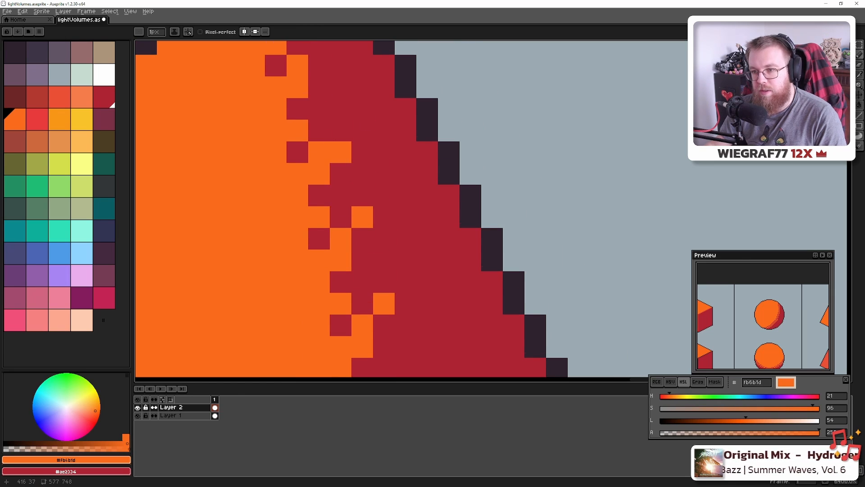
pyautogui.click(341, 130)
pyautogui.moveTo(340, 109); pyautogui.dragTo(362, 223)
pyautogui.click(340, 158)
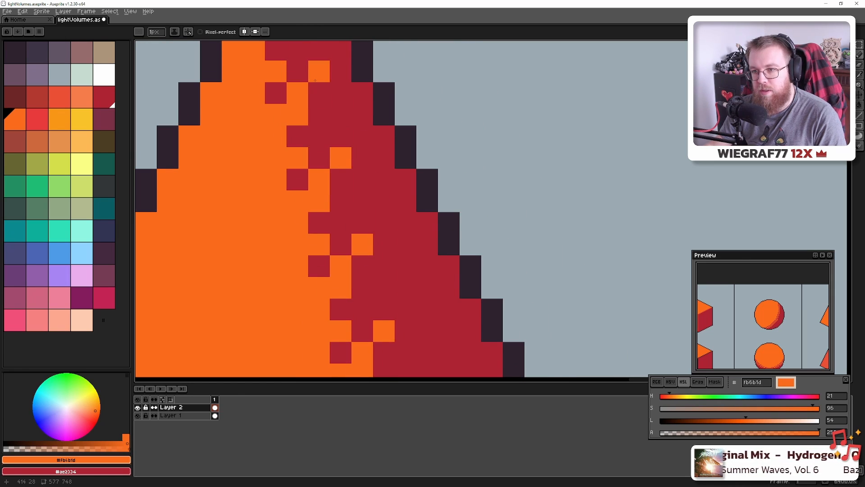
pyautogui.moveTo(315, 81); pyautogui.dragTo(349, 190)
pyautogui.click(323, 103)
pyautogui.click(332, 138)
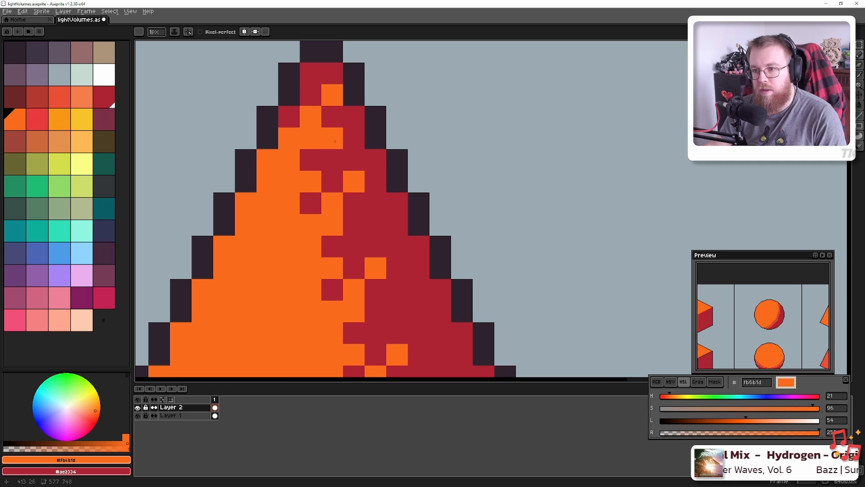
pyautogui.click(354, 225)
# Add more orange dither pixels back down the cone's shading edge
pyautogui.moveTo(405, 296); pyautogui.dragTo(339, 174)
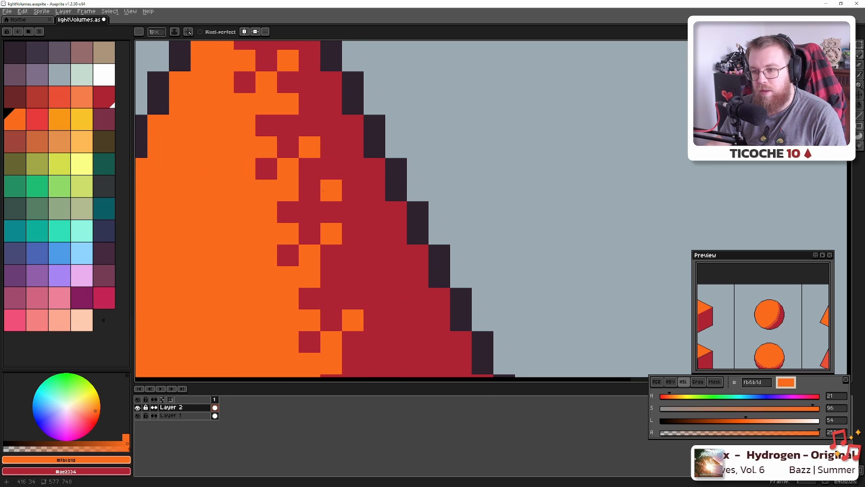
pyautogui.click(310, 190)
pyautogui.click(331, 280)
pyautogui.moveTo(355, 306); pyautogui.dragTo(323, 145)
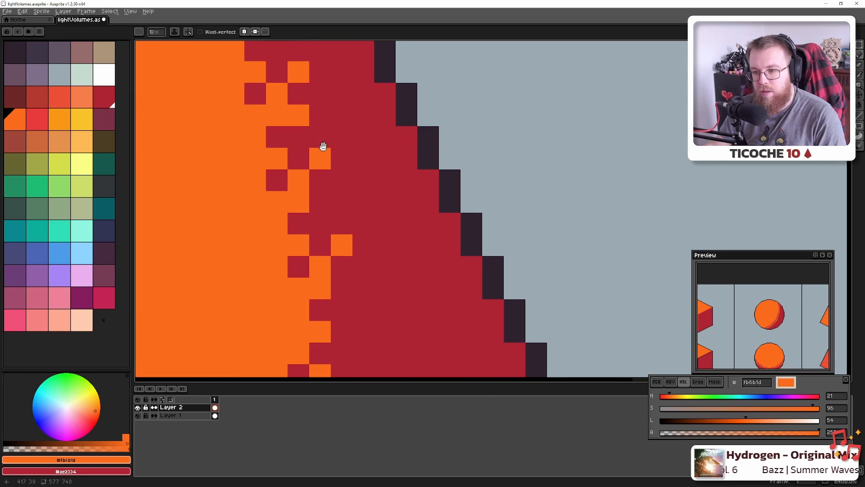
pyautogui.click(320, 202)
pyautogui.moveTo(349, 305); pyautogui.dragTo(343, 187)
pyautogui.click(335, 191)
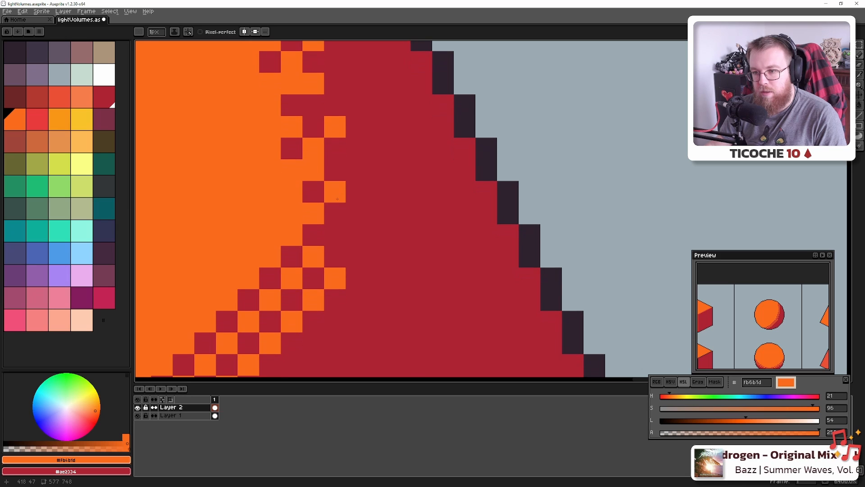
pyautogui.click(339, 233)
pyautogui.scroll(-6, 339, 237)
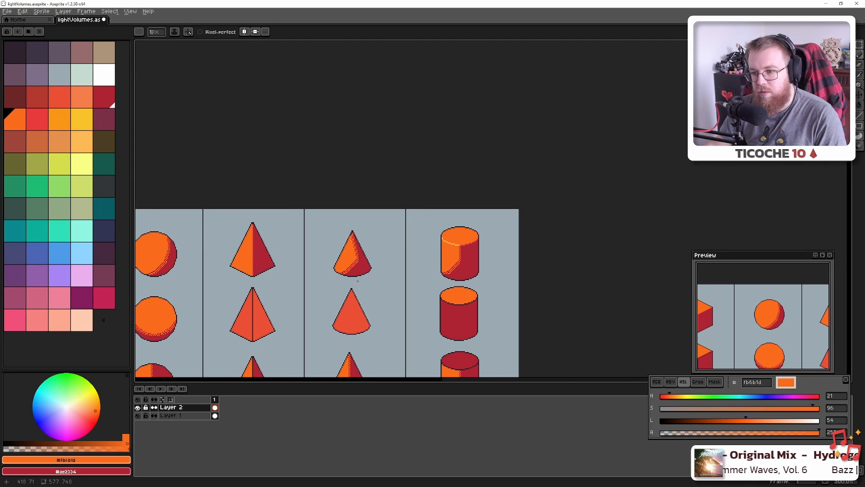
# Undo the last pencil stroke and save the file
pyautogui.scroll(4, 357, 281)
pyautogui.hotkey('ctrl', 'z')
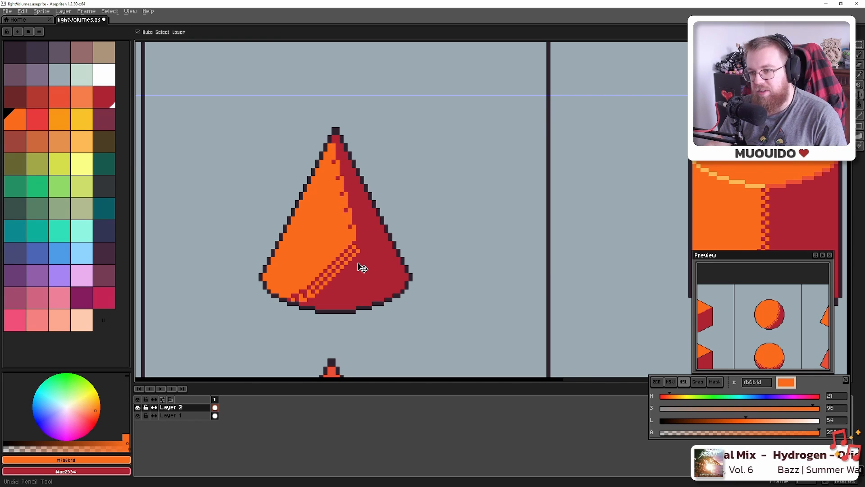
pyautogui.scroll(-5, 363, 267)
pyautogui.hotkey('ctrl', 's')
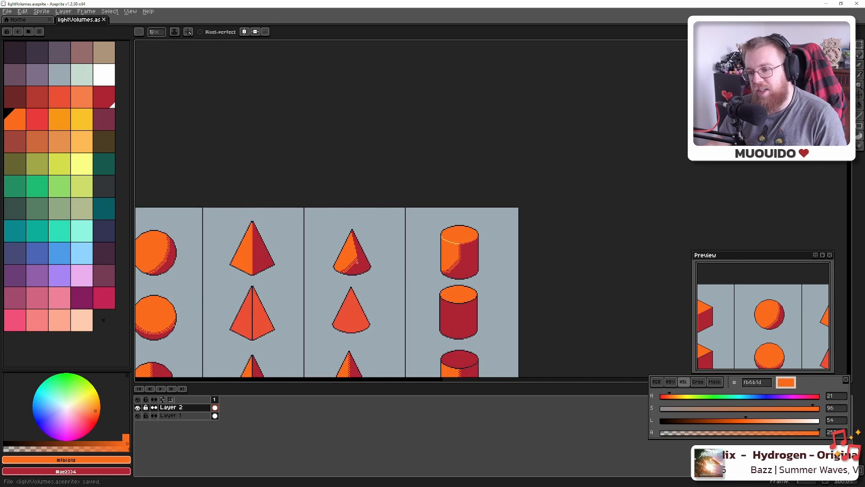
# Paint light orange pixels, sampled from the top cube, along the second cube's top edge
pyautogui.scroll(-4, 351, 288)
pyautogui.scroll(3, 352, 289)
pyautogui.scroll(4, 145, 169)
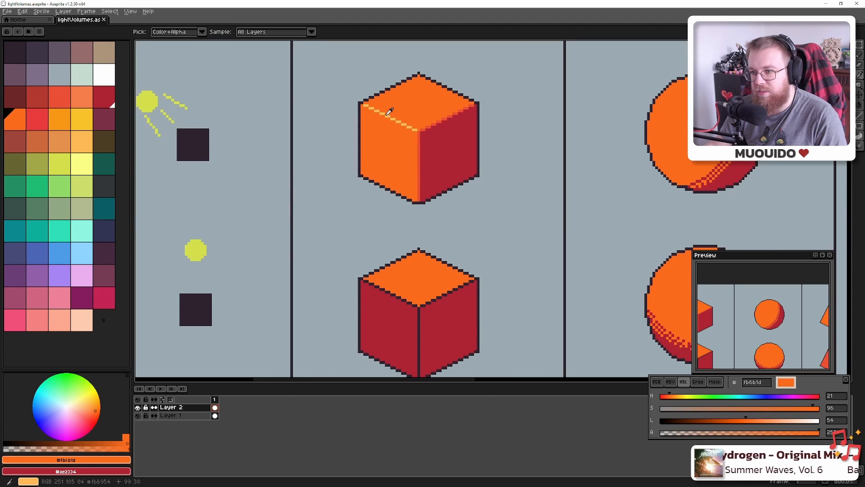
pyautogui.keyDown('alt'); pyautogui.click(386, 111); pyautogui.keyUp('alt')
pyautogui.scroll(4, 396, 334)
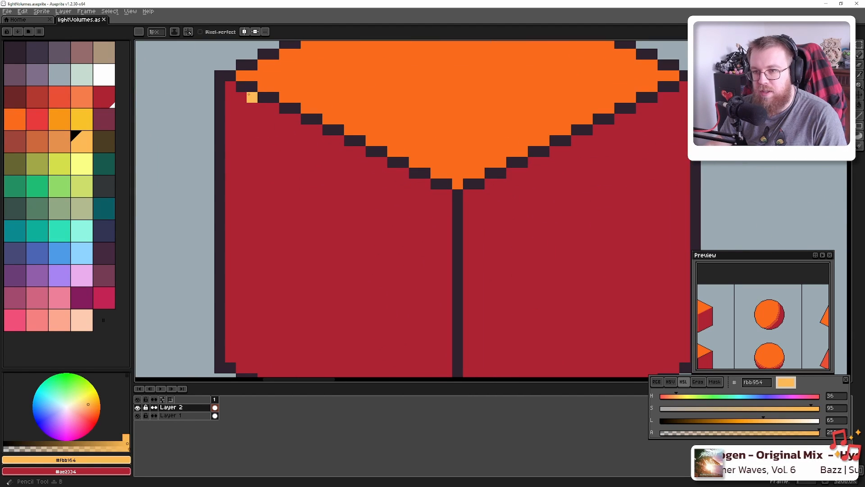
pyautogui.moveTo(241, 87); pyautogui.dragTo(251, 86)
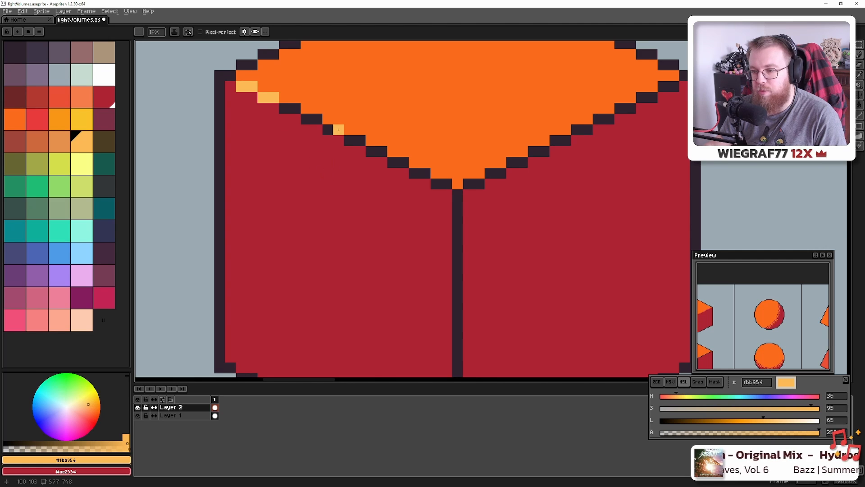
pyautogui.scroll(-3, 338, 130)
pyautogui.scroll(2, 377, 270)
# Line the second cube's top-to-side diagonal edges with the top cube's red-orange edge colour
pyautogui.keyDown('alt'); pyautogui.click(403, 127); pyautogui.keyUp('alt')
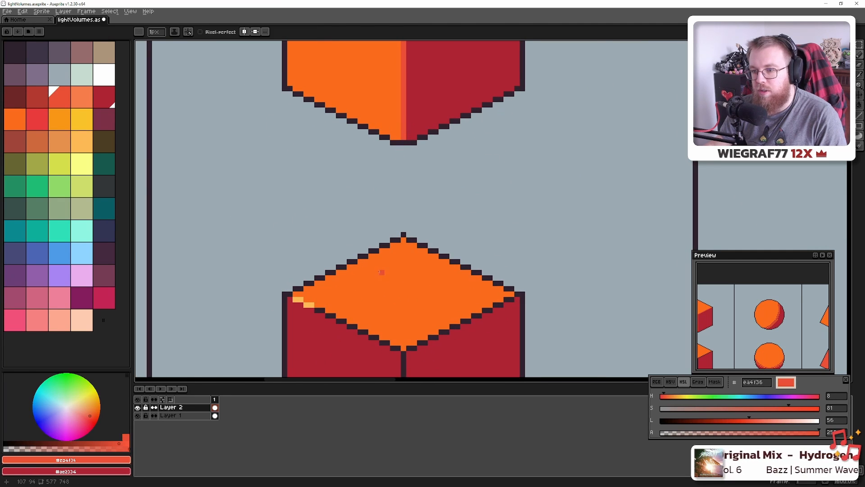
pyautogui.moveTo(379, 272); pyautogui.dragTo(395, 124)
pyautogui.scroll(3, 345, 146)
pyautogui.click(247, 162)
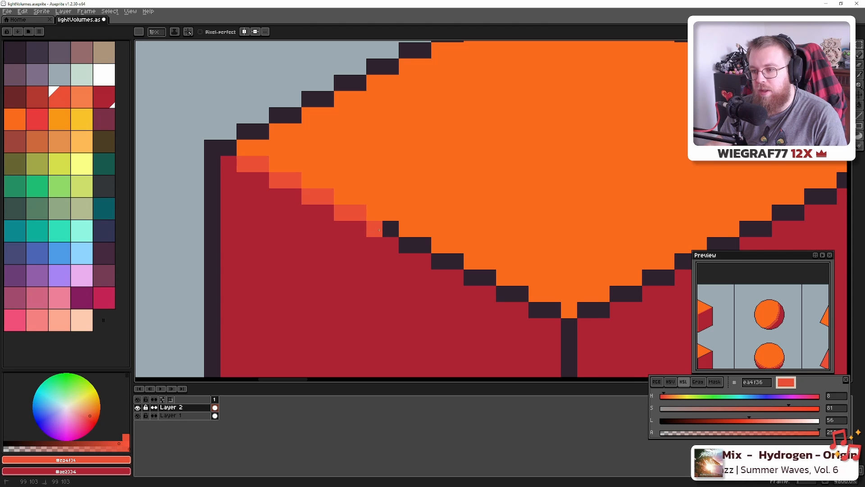
pyautogui.moveTo(396, 246); pyautogui.dragTo(445, 259)
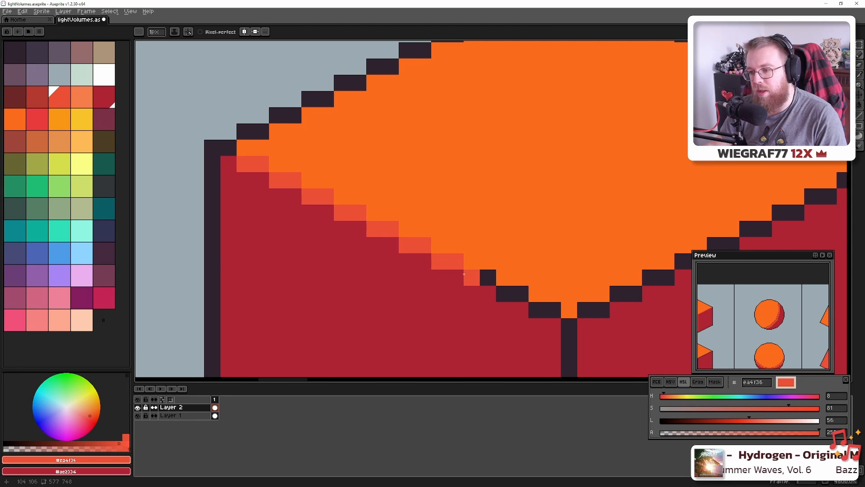
pyautogui.moveTo(495, 282); pyautogui.dragTo(514, 288)
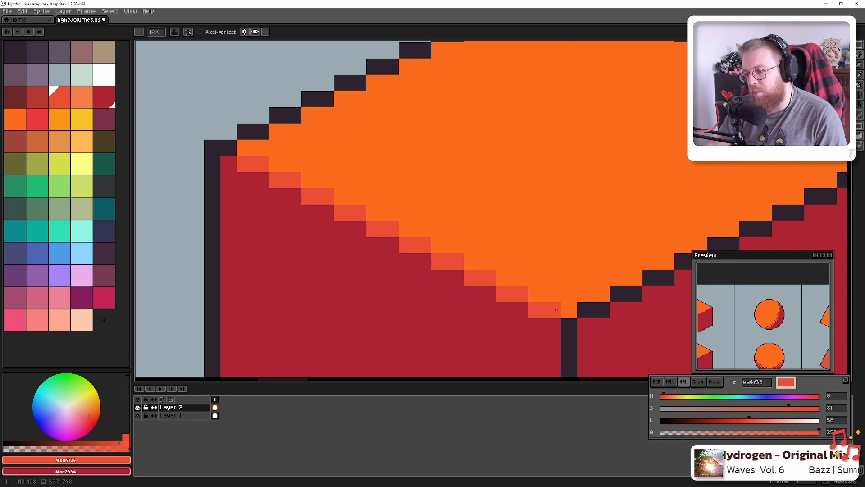
pyautogui.moveTo(557, 309); pyautogui.dragTo(375, 171)
pyautogui.scroll(-3, 395, 190)
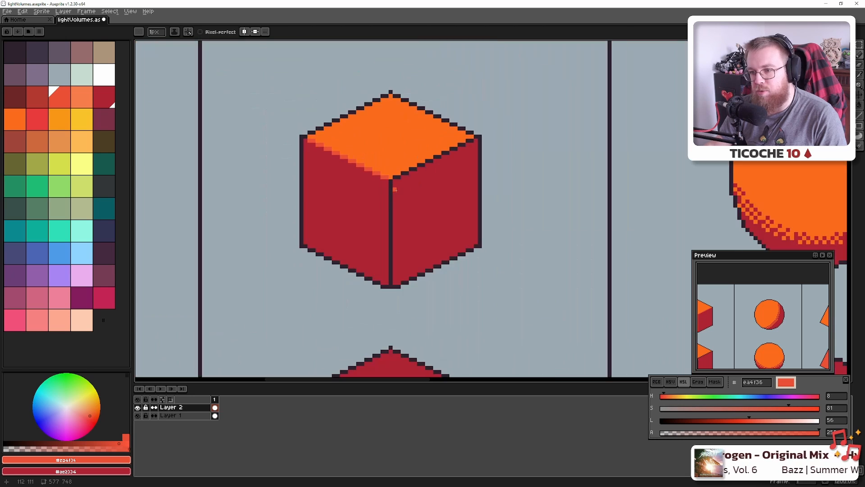
pyautogui.scroll(3, 395, 172)
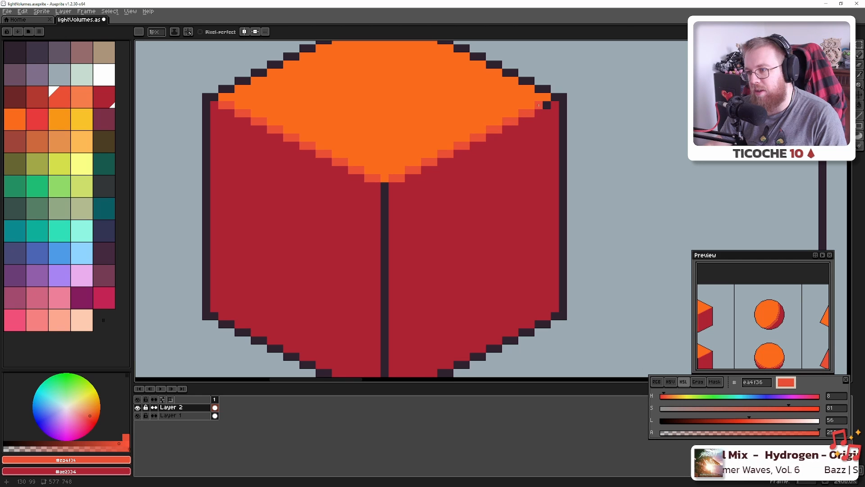
pyautogui.scroll(-5, 522, 149)
pyautogui.scroll(2, 520, 188)
pyautogui.scroll(5, 519, 188)
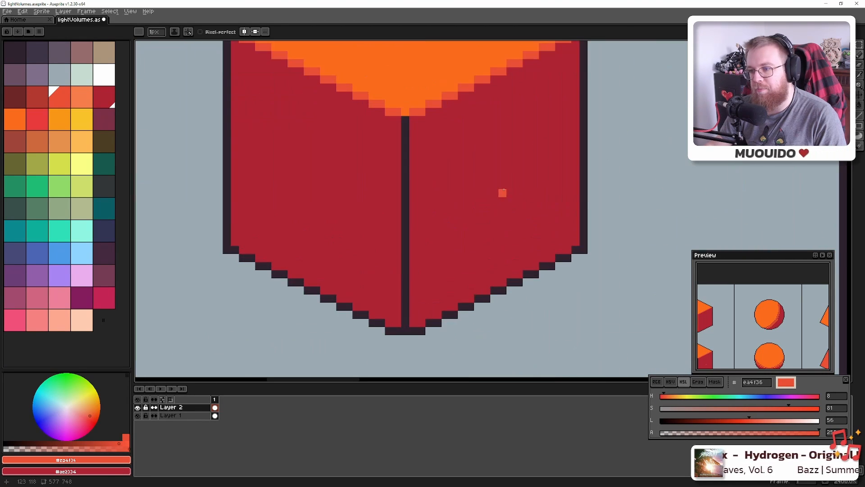
pyautogui.keyDown('alt'); pyautogui.click(460, 182); pyautogui.keyUp('alt')
# Recolour the second cube's vertical centre edge with dark red #6e2727
pyautogui.click(22, 101)
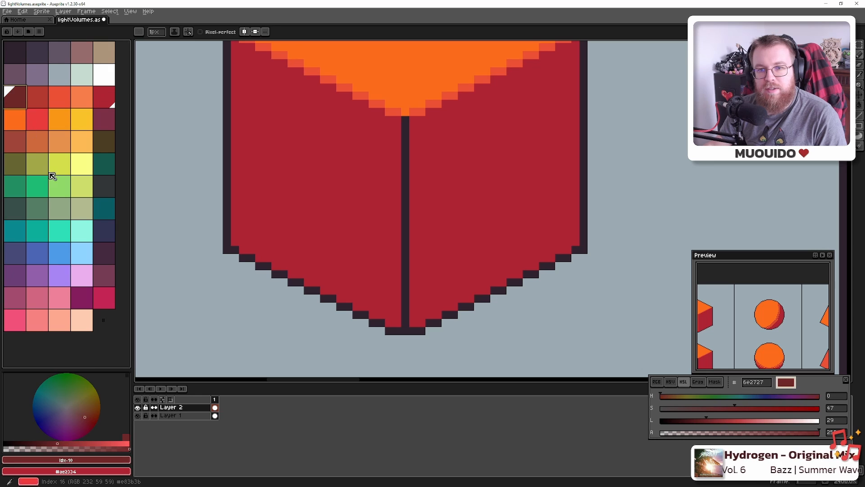
pyautogui.moveTo(402, 324); pyautogui.dragTo(403, 123)
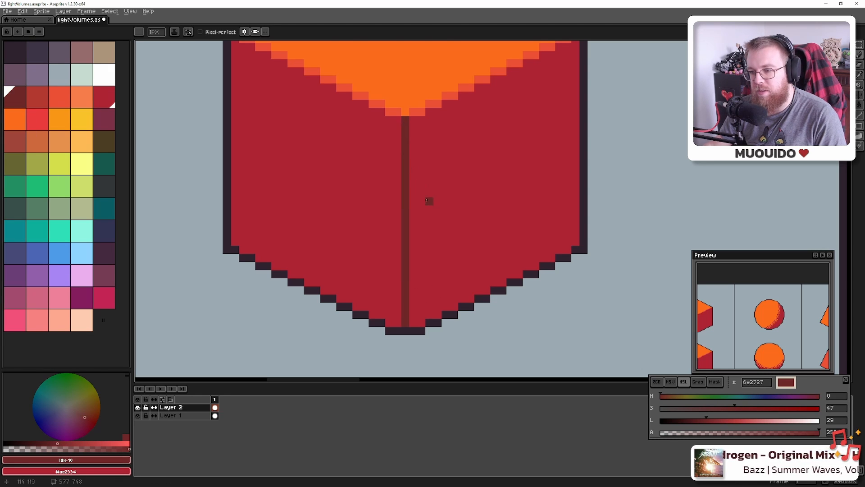
pyautogui.scroll(-8, 426, 199)
pyautogui.scroll(5, 308, 180)
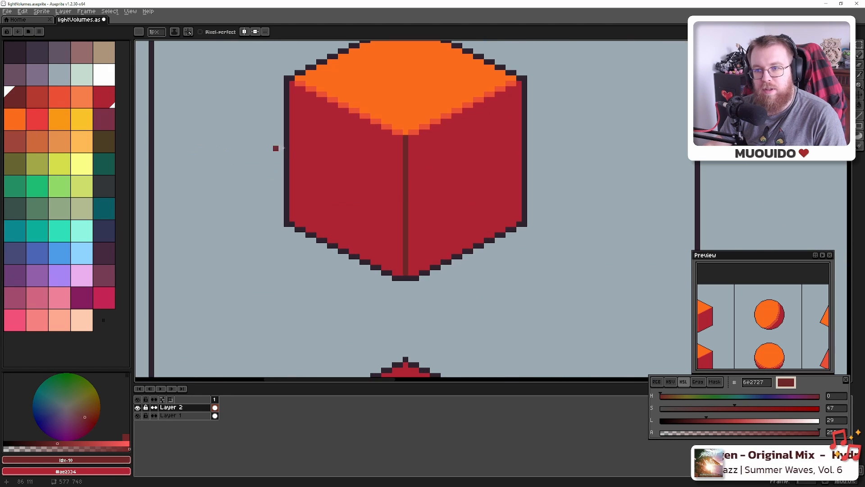
# Try several reds from the canvas and palette before reselecting the dark red
pyautogui.keyDown('alt'); pyautogui.click(353, 141); pyautogui.keyUp('alt')
pyautogui.click(37, 97)
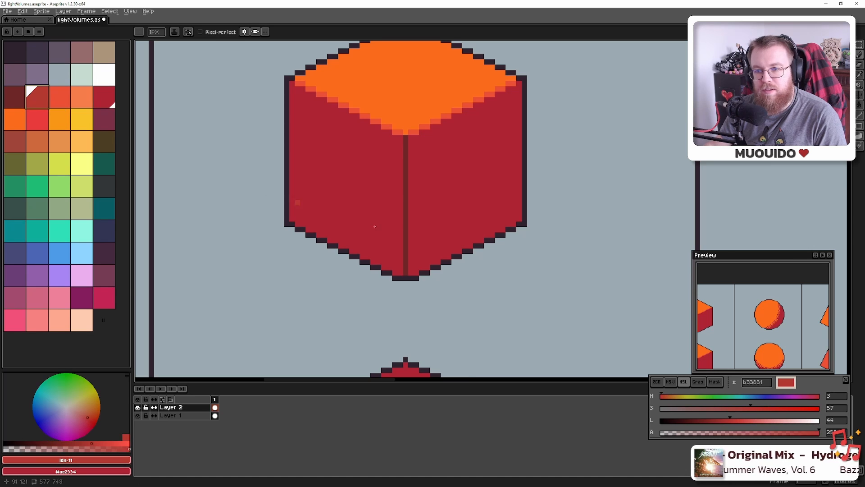
pyautogui.scroll(4, 416, 243)
pyautogui.press('g')
pyautogui.scroll(-3, 380, 336)
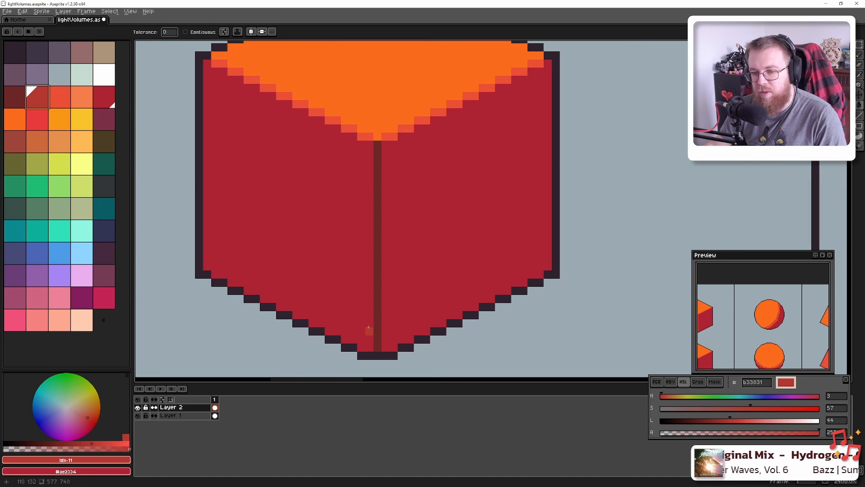
pyautogui.click(109, 99)
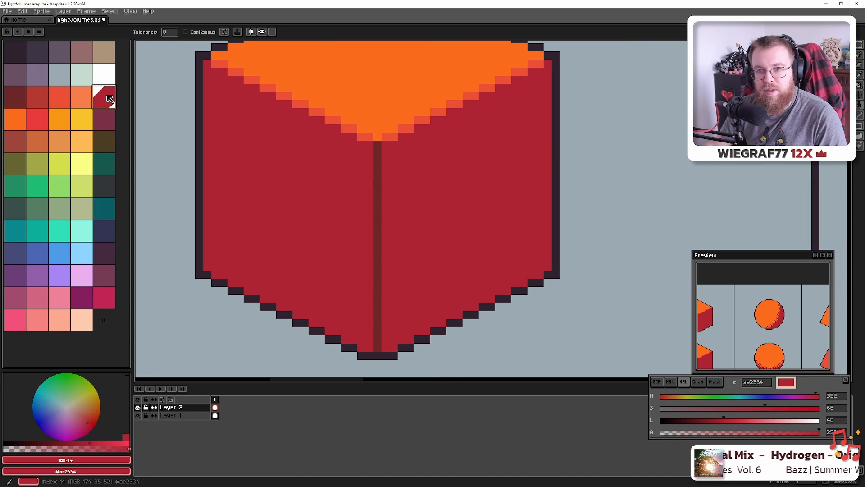
pyautogui.click(15, 99)
pyautogui.scroll(-6, 415, 239)
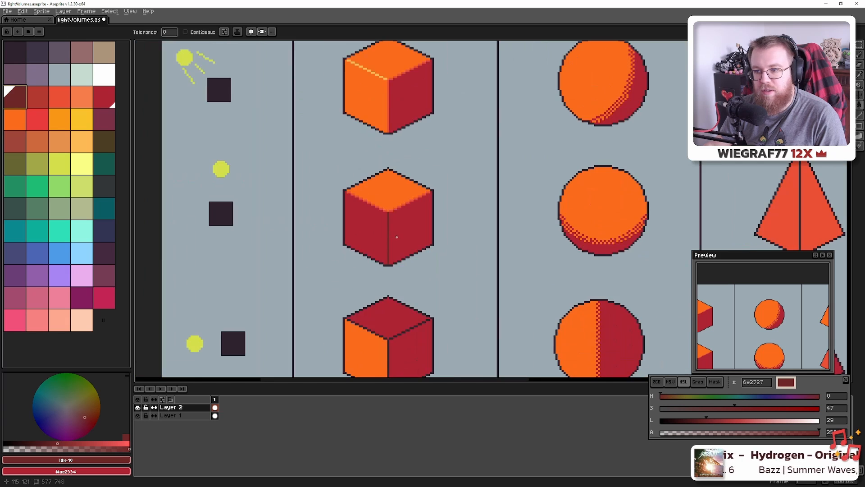
pyautogui.scroll(7, 403, 232)
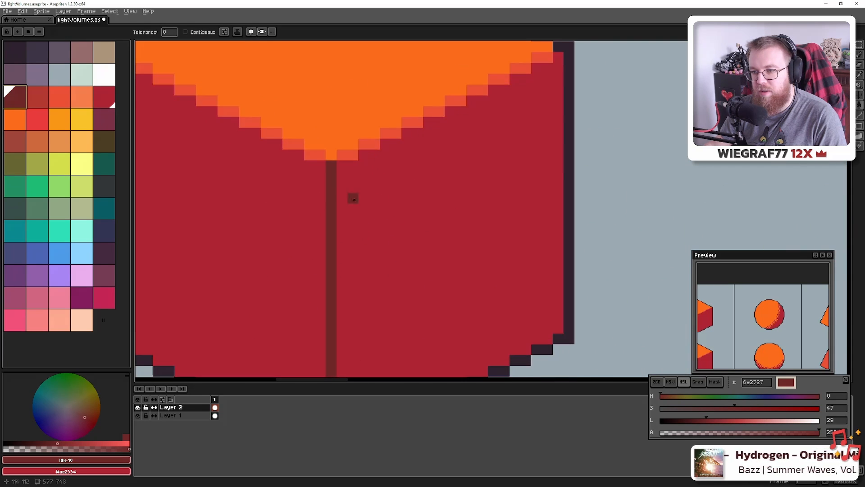
# Paint the top pixel of the cube's centre edge red-orange #ea4f36
pyautogui.keyDown('alt'); pyautogui.click(341, 152); pyautogui.keyUp('alt')
pyautogui.press('b')
pyautogui.click(331, 165)
pyautogui.scroll(-4, 372, 243)
pyautogui.scroll(-4, 372, 243)
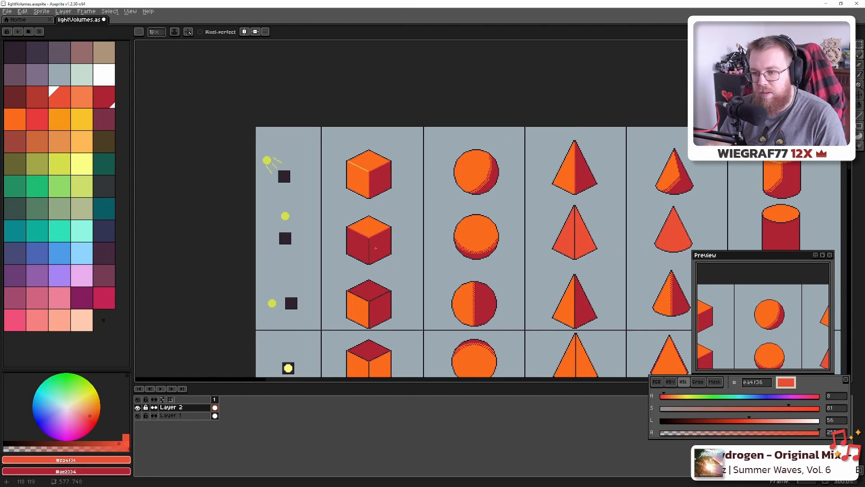
# Draw a straight light orange #fb6b1d line over the middle pyramid's dark ridge outline
pyautogui.scroll(3, 376, 247)
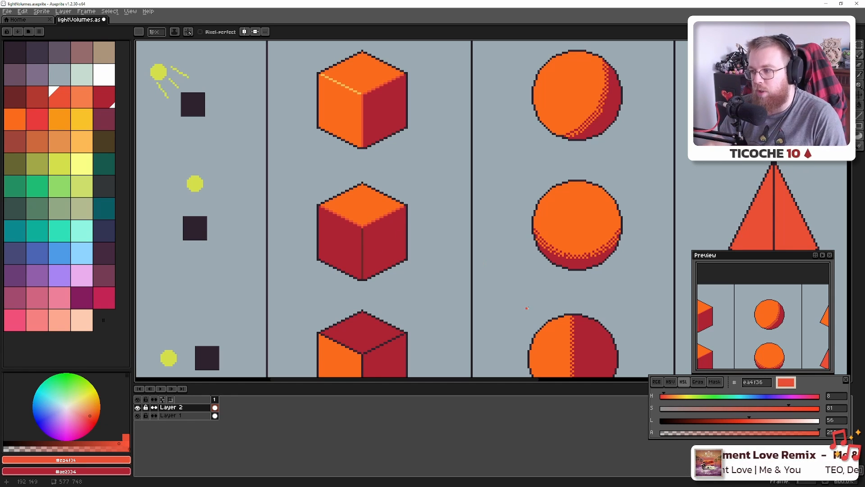
pyautogui.moveTo(533, 273); pyautogui.dragTo(232, 285)
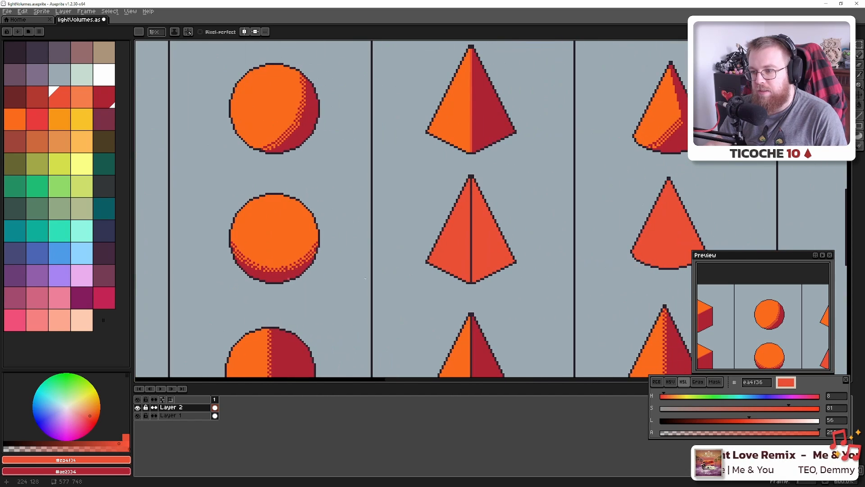
pyautogui.scroll(3, 475, 270)
pyautogui.scroll(-4, 464, 268)
pyautogui.moveTo(315, 248); pyautogui.dragTo(448, 249)
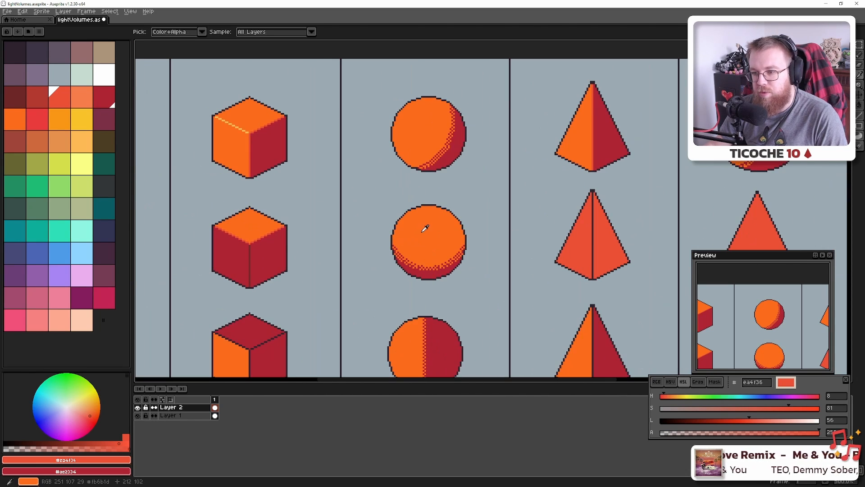
pyautogui.keyDown('alt'); pyautogui.click(422, 231); pyautogui.keyUp('alt')
pyautogui.moveTo(523, 254); pyautogui.dragTo(308, 245)
pyautogui.scroll(5, 388, 251)
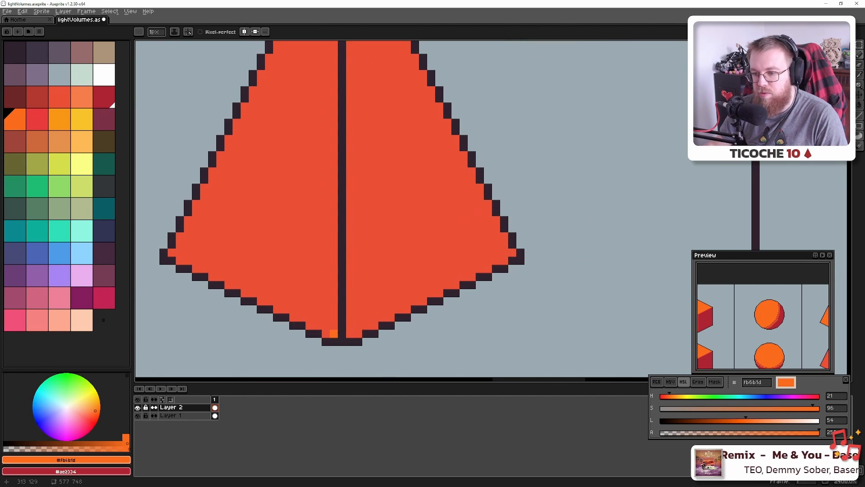
pyautogui.click(342, 333)
pyautogui.scroll(-5, 342, 331)
pyautogui.keyDown('shift'); pyautogui.click(342, 187); pyautogui.keyUp('shift')
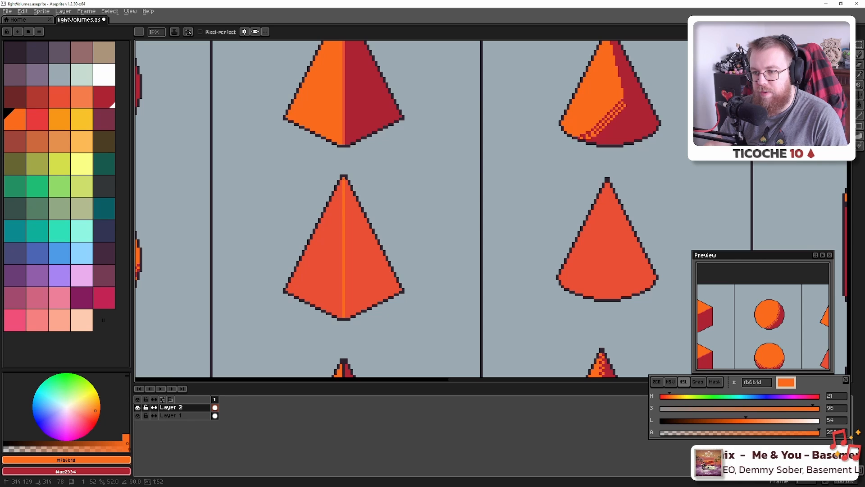
pyautogui.scroll(-5, 351, 191)
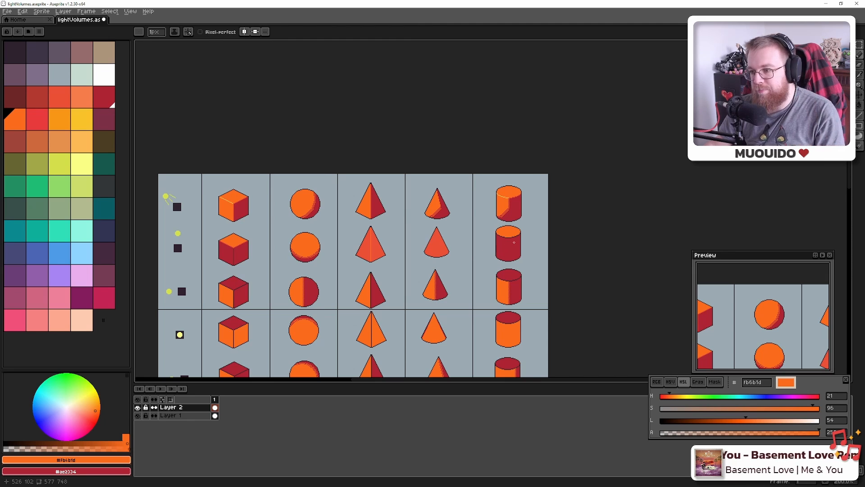
pyautogui.scroll(8, 514, 243)
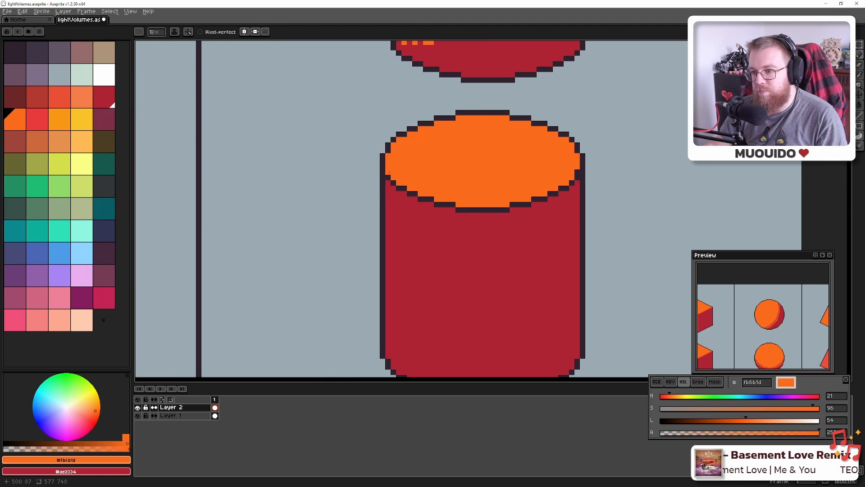
# Sample red-orange #ea4f36 and recolour the cylinder's rim outline pixels one by one
pyautogui.scroll(-1, 288, 220)
pyautogui.moveTo(399, 111)
pyautogui.mouseDown()
pyautogui.moveTo(388, 295)
pyautogui.moveTo(397, 109)
pyautogui.mouseUp()
pyautogui.keyDown('alt'); pyautogui.click(443, 161); pyautogui.keyUp('alt')
pyautogui.scroll(5, 354, 153)
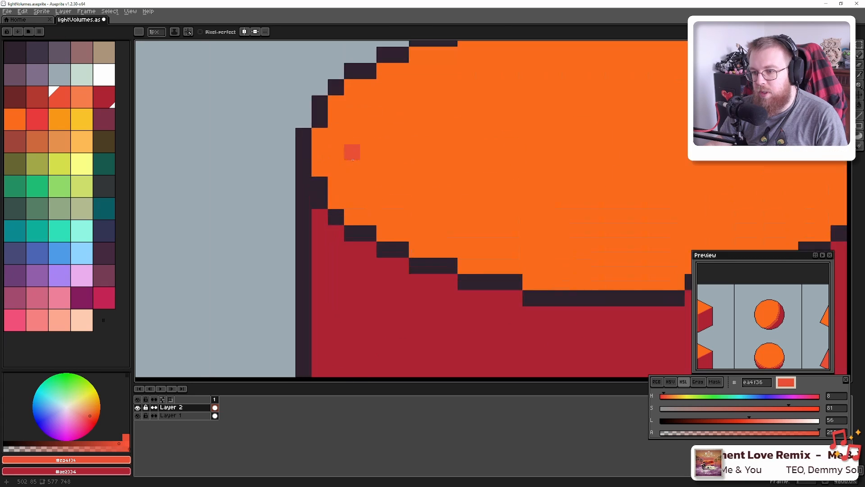
pyautogui.moveTo(308, 194)
pyautogui.mouseDown()
pyautogui.moveTo(306, 214)
pyautogui.moveTo(331, 232)
pyautogui.mouseUp()
pyautogui.click(352, 258)
pyautogui.click(373, 258)
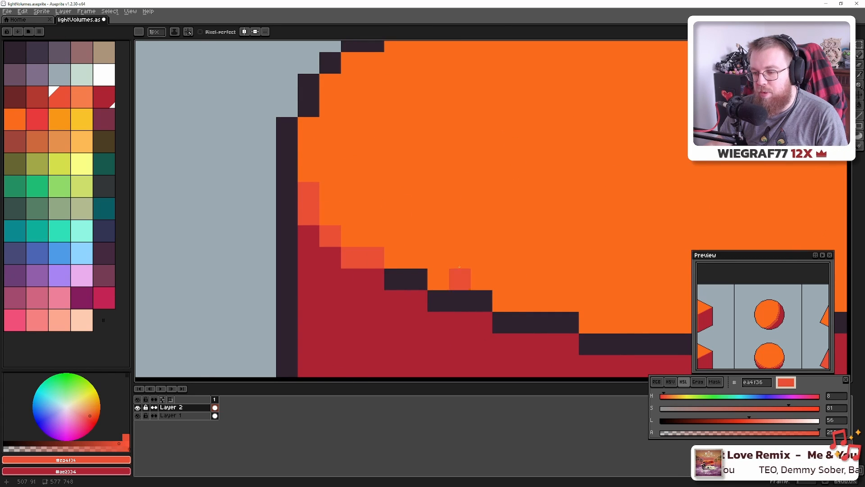
pyautogui.moveTo(459, 279); pyautogui.dragTo(314, 148)
pyautogui.click(270, 149)
pyautogui.click(313, 170)
pyautogui.click(292, 170)
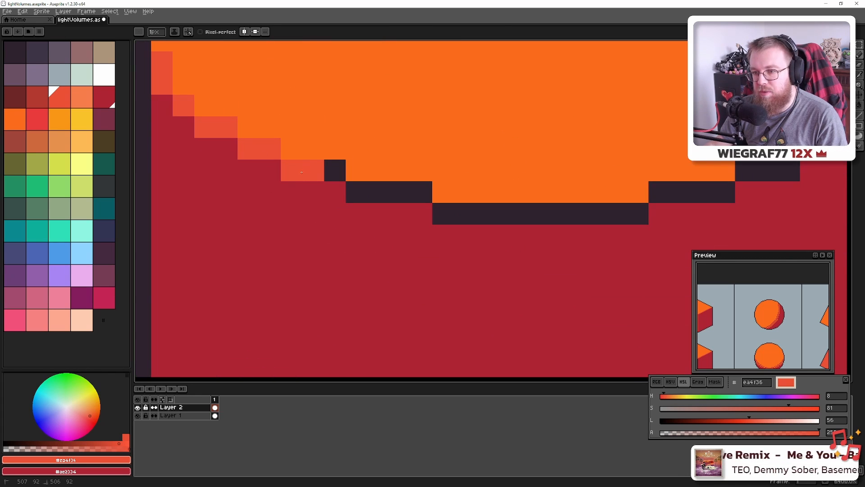
pyautogui.click(335, 170)
pyautogui.click(357, 192)
# Redo the overlong stroke and extend the red-orange highlight along the rim's lower rows and stair steps
pyautogui.moveTo(378, 192)
pyautogui.mouseDown()
pyautogui.moveTo(414, 189)
pyautogui.moveTo(446, 212)
pyautogui.moveTo(620, 213)
pyautogui.moveTo(640, 199)
pyautogui.moveTo(656, 217)
pyautogui.mouseUp()
pyautogui.hotkey('ctrl', 'z')
pyautogui.moveTo(444, 214); pyautogui.dragTo(638, 214)
pyautogui.moveTo(723, 199); pyautogui.dragTo(264, 251)
pyautogui.moveTo(201, 245); pyautogui.dragTo(265, 245)
pyautogui.moveTo(313, 224)
pyautogui.mouseDown()
pyautogui.moveTo(331, 223)
pyautogui.moveTo(354, 202)
pyautogui.moveTo(380, 201)
pyautogui.mouseUp()
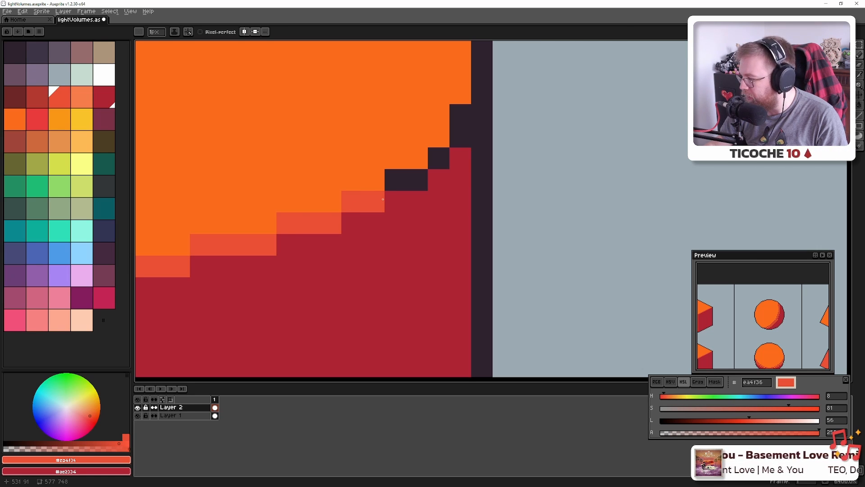
pyautogui.moveTo(394, 180)
pyautogui.mouseDown()
pyautogui.moveTo(412, 186)
pyautogui.moveTo(457, 120)
pyautogui.mouseUp()
# Recentre the whole chart in view and save the artwork
pyautogui.scroll(-11, 462, 198)
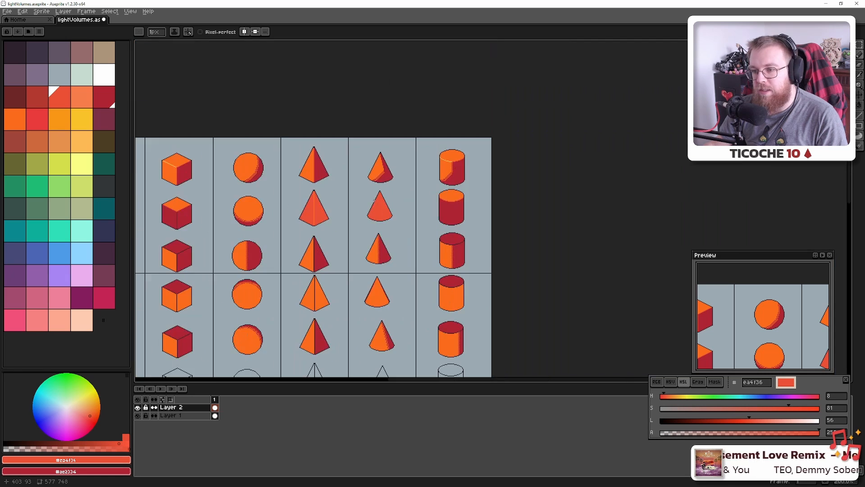
pyautogui.moveTo(321, 219); pyautogui.dragTo(391, 215)
pyautogui.hotkey('ctrl', 's')
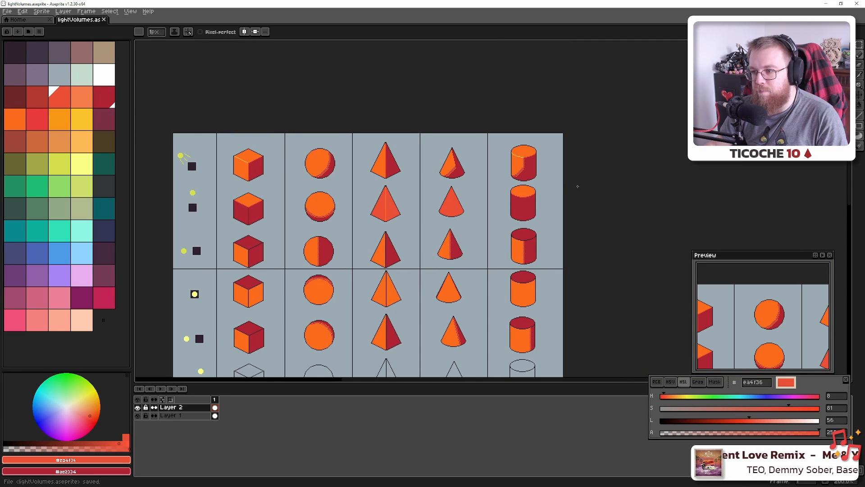
pyautogui.scroll(-1, 503, 212)
# Pencil a red-orange highlight along the third-row cube's top-left edge
pyautogui.scroll(2, 508, 211)
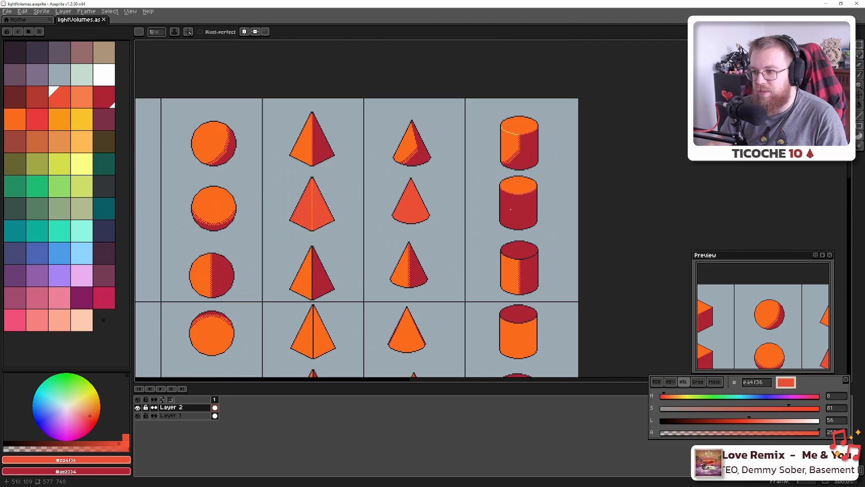
pyautogui.scroll(-1, 494, 210)
pyautogui.moveTo(425, 213); pyautogui.dragTo(462, 217)
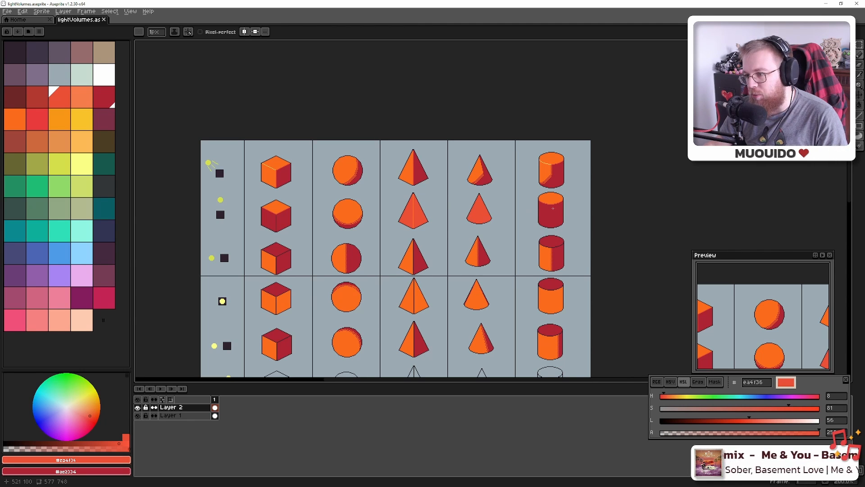
pyautogui.scroll(2, 553, 208)
pyautogui.scroll(-2, 539, 196)
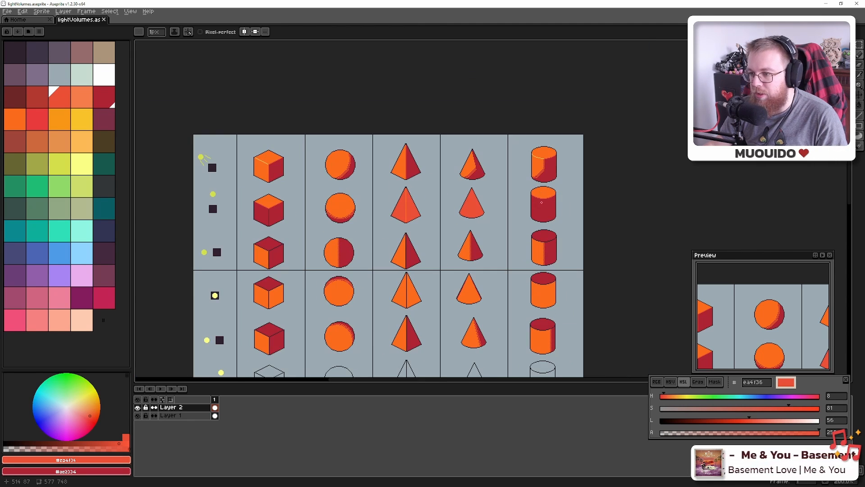
pyautogui.moveTo(334, 237); pyautogui.dragTo(385, 232)
pyautogui.scroll(5, 310, 244)
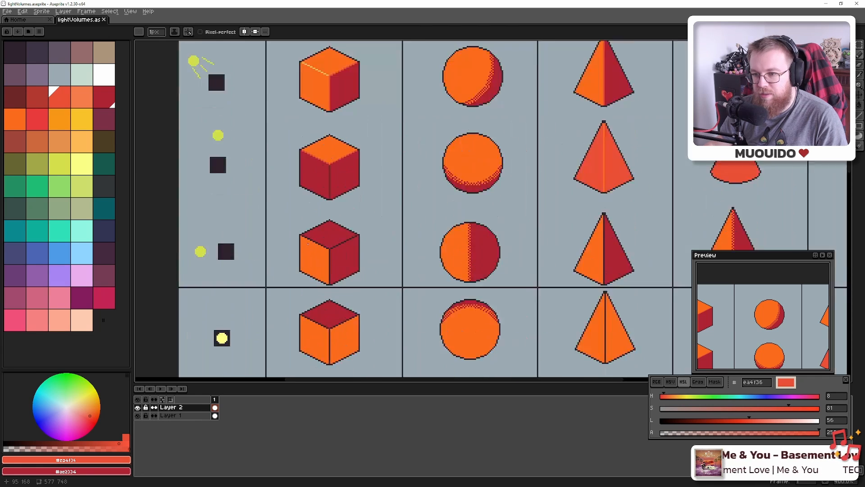
pyautogui.scroll(6, 300, 237)
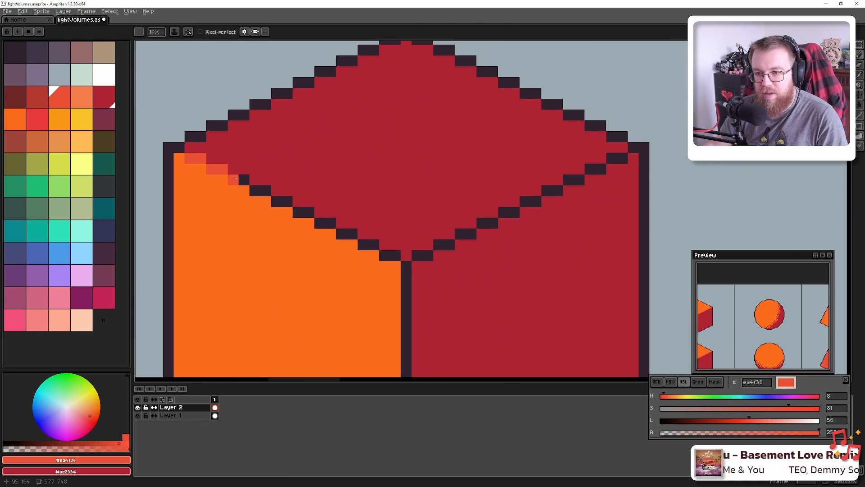
pyautogui.moveTo(255, 193); pyautogui.dragTo(266, 192)
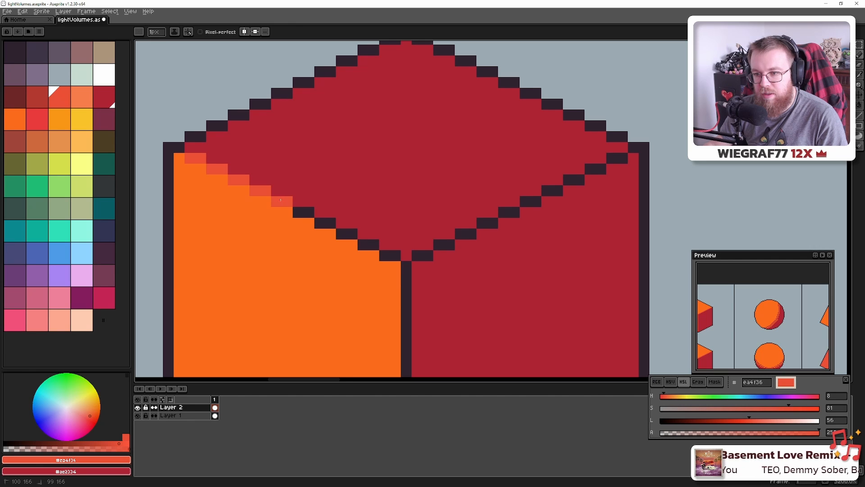
# Fill the cube's vertical centre edge red-orange using a contiguous-only Paint Bucket
pyautogui.press('g')
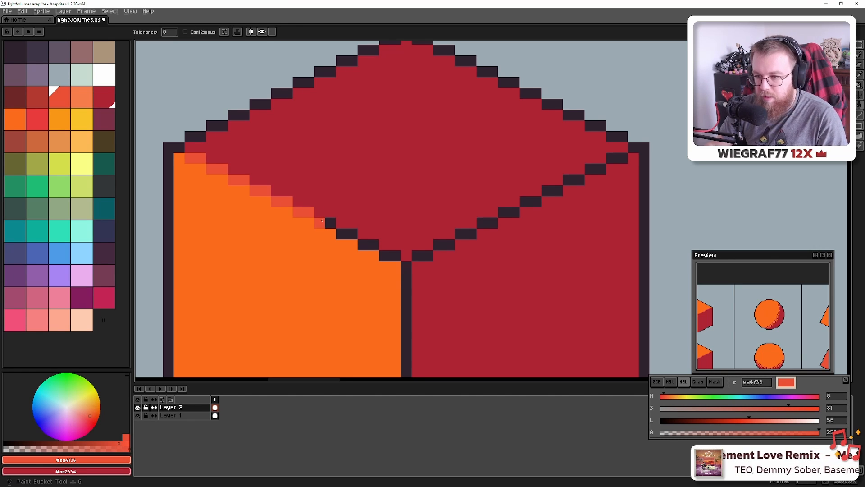
pyautogui.click(321, 221)
pyautogui.hotkey('ctrl', 'z')
pyautogui.click(185, 32)
pyautogui.click(321, 224)
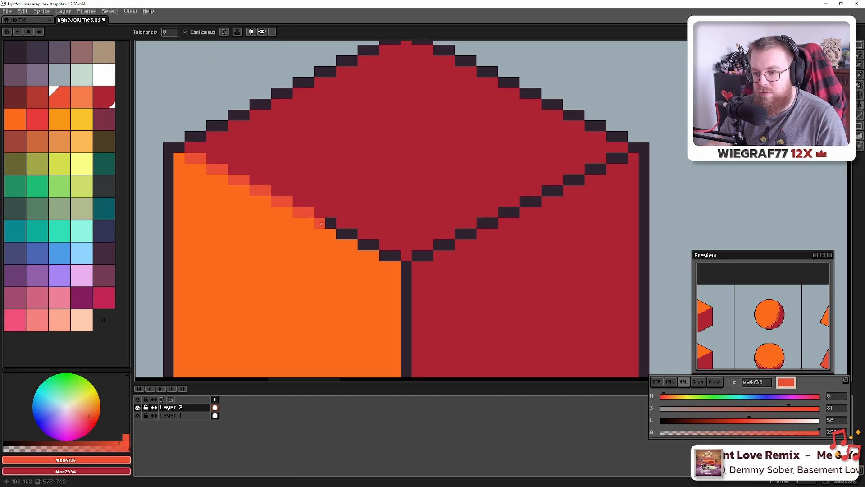
pyautogui.click(406, 280)
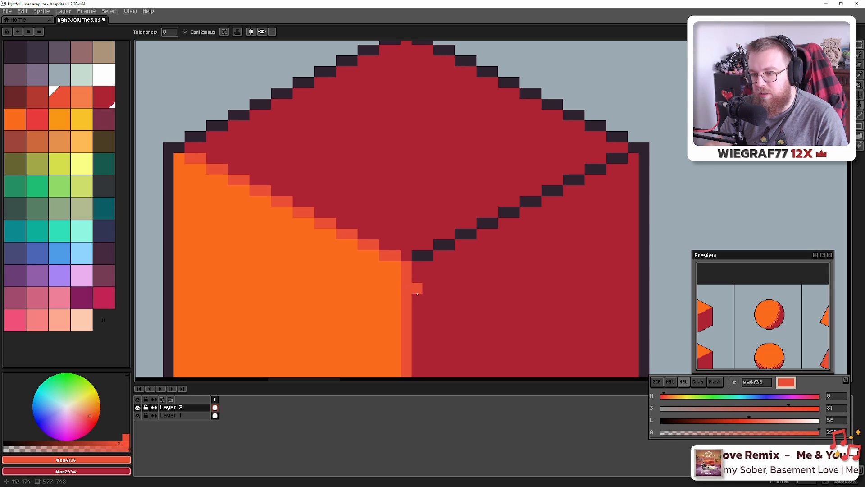
# Sample #6e2727 and recolour the cube's top-right edge outline with it
pyautogui.moveTo(407, 203); pyautogui.dragTo(360, 249)
pyautogui.scroll(-3, 368, 276)
pyautogui.keyDown('alt'); pyautogui.click(377, 121); pyautogui.keyUp('alt')
pyautogui.scroll(5, 360, 249)
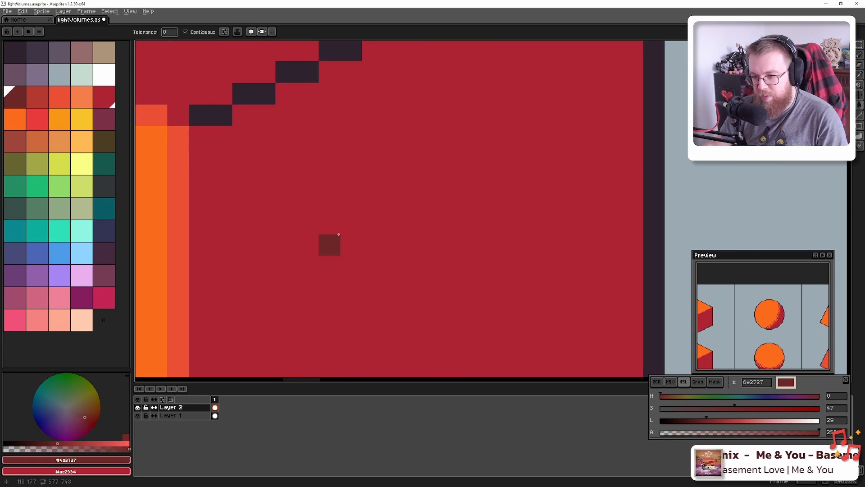
pyautogui.moveTo(324, 221); pyautogui.dragTo(363, 319)
pyautogui.moveTo(241, 213); pyautogui.dragTo(371, 154)
pyautogui.click(372, 154)
pyautogui.click(421, 131)
pyautogui.moveTo(456, 163); pyautogui.dragTo(361, 371)
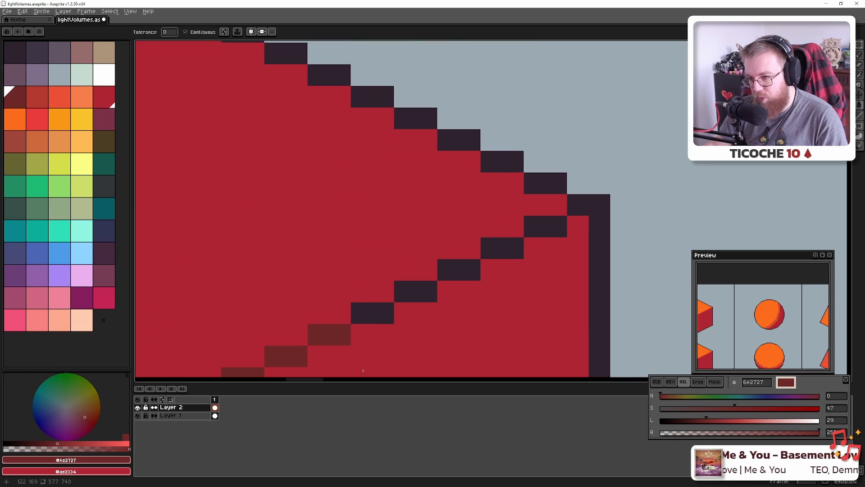
pyautogui.click(364, 317)
pyautogui.moveTo(400, 299); pyautogui.dragTo(555, 225)
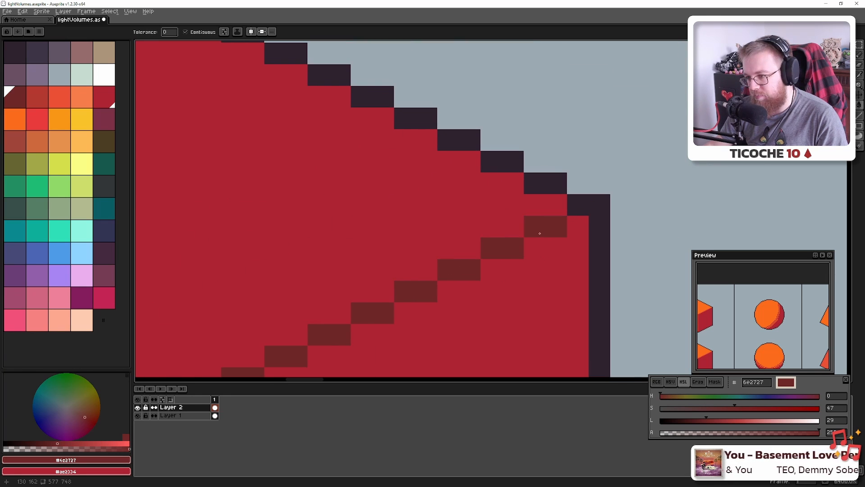
# Pick the dark outline #2e222f and repaint the cube's bottom corner pixels
pyautogui.scroll(-5, 441, 333)
pyautogui.scroll(-2, 441, 333)
pyautogui.moveTo(441, 333); pyautogui.dragTo(379, 217)
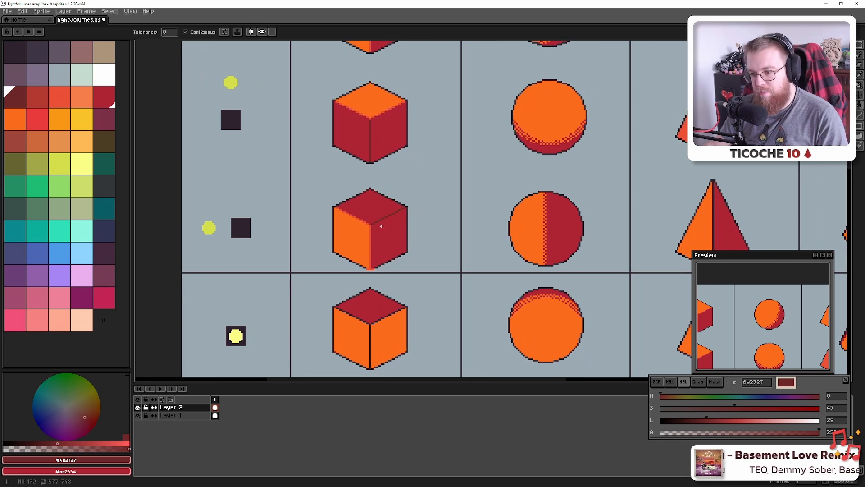
pyautogui.scroll(4, 366, 269)
pyautogui.scroll(3, 365, 268)
pyautogui.keyDown('alt'); pyautogui.click(351, 232); pyautogui.keyUp('alt')
pyautogui.press('b')
pyautogui.moveTo(376, 255); pyautogui.dragTo(455, 253)
pyautogui.scroll(-1, 455, 252)
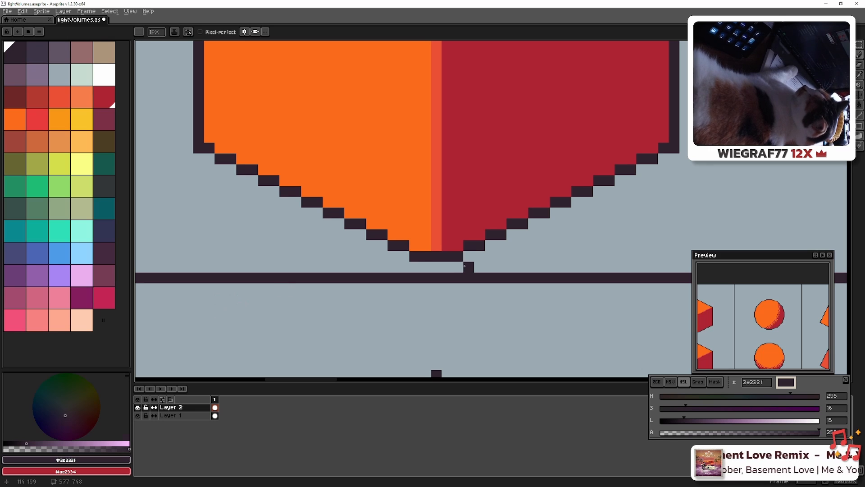
# Pick the orange-red highlight colour #ea4f36 for the lower pyramid
pyautogui.scroll(-5, 508, 275)
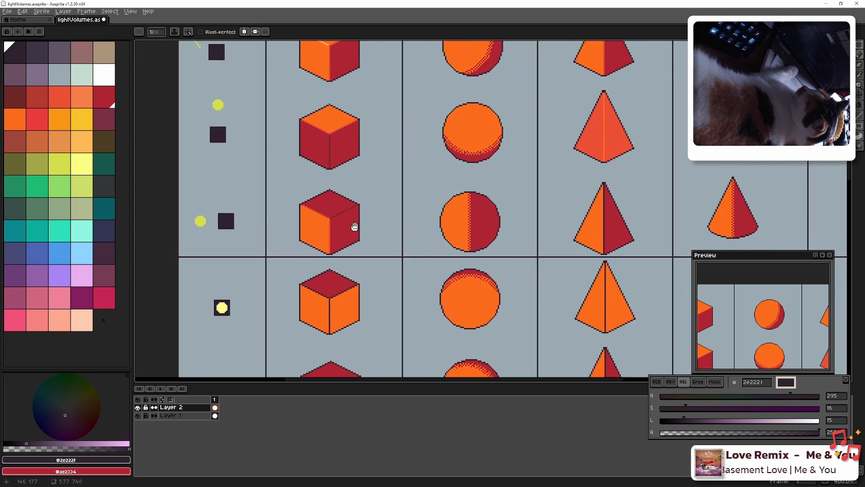
pyautogui.scroll(5, 436, 245)
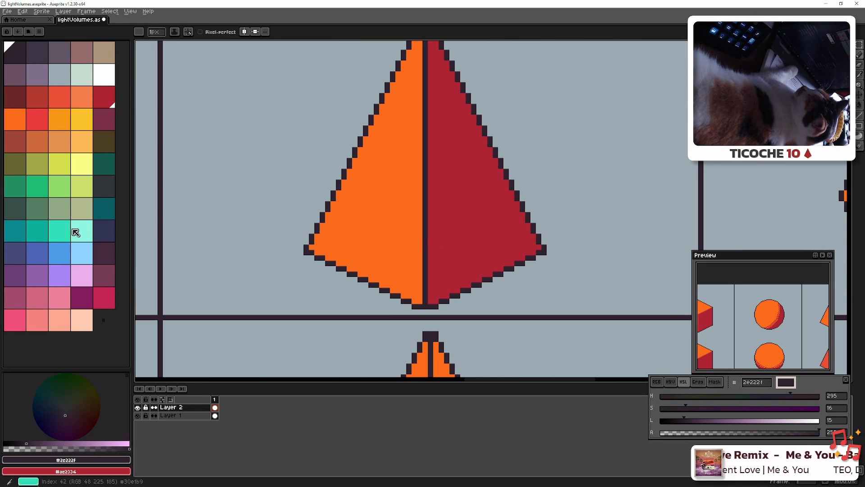
pyautogui.scroll(-3, 263, 183)
pyautogui.moveTo(322, 139); pyautogui.dragTo(399, 251)
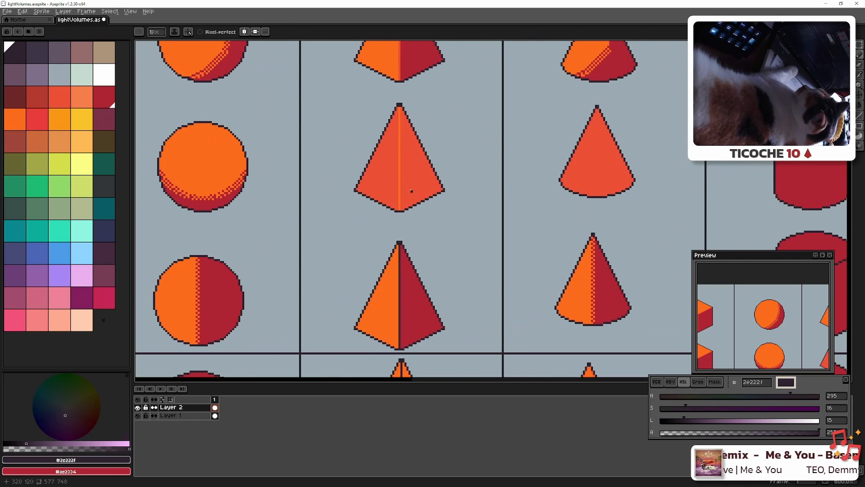
pyautogui.scroll(4, 410, 191)
pyautogui.scroll(-2, 371, 237)
pyautogui.keyDown('alt'); pyautogui.click(370, 238); pyautogui.keyUp('alt')
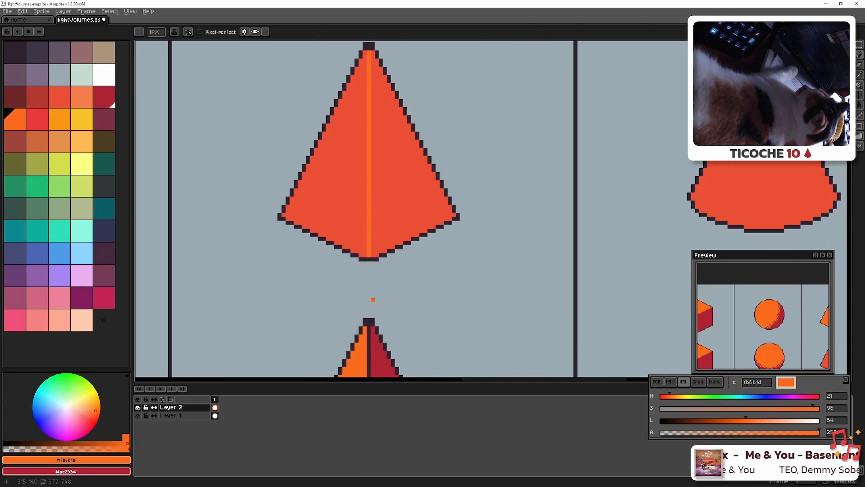
pyautogui.moveTo(373, 296); pyautogui.dragTo(378, 139)
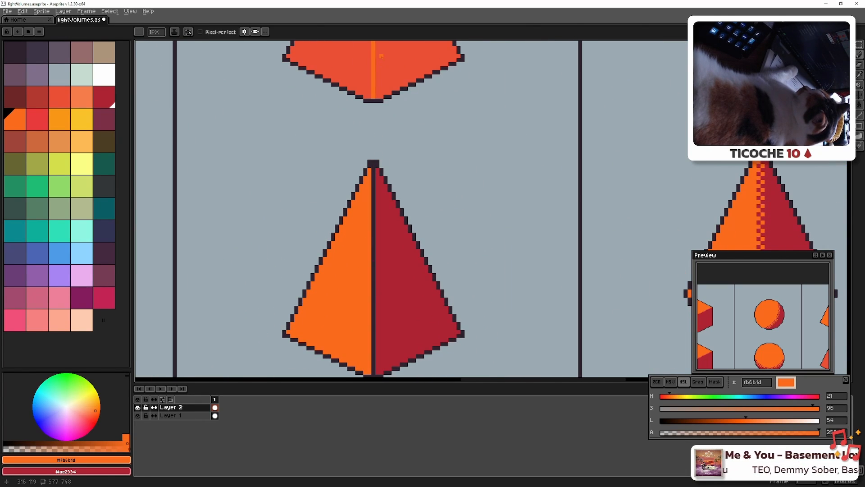
pyautogui.keyDown('alt'); pyautogui.click(381, 56); pyautogui.keyUp('alt')
# Draw a straight #ea4f36 line from the pyramid's bottom tip up to its apex
pyautogui.moveTo(353, 371); pyautogui.dragTo(357, 260)
pyautogui.scroll(4, 375, 273)
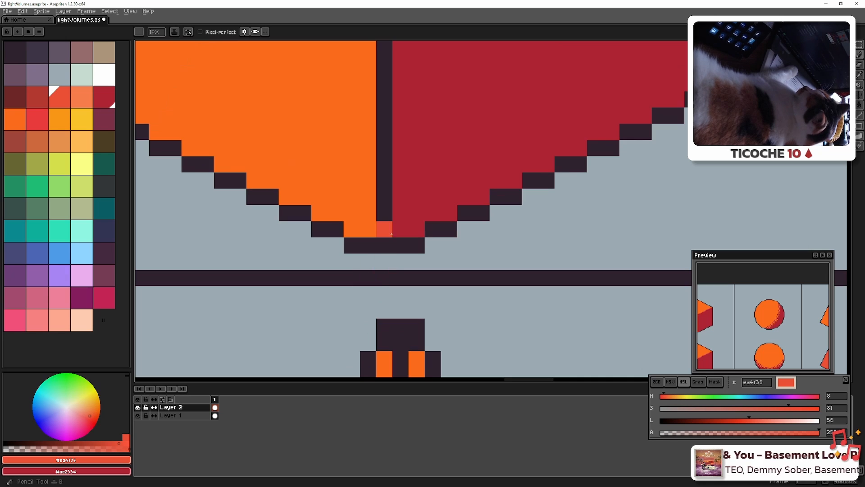
pyautogui.click(391, 234)
pyautogui.scroll(-4, 391, 234)
pyautogui.moveTo(396, 159); pyautogui.dragTo(383, 287)
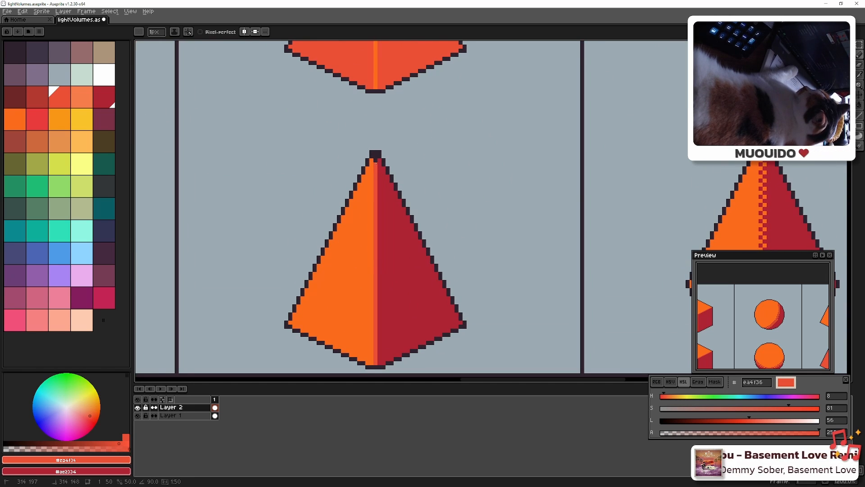
pyautogui.keyDown('shift'); pyautogui.click(376, 161); pyautogui.keyUp('shift')
pyautogui.scroll(-4, 391, 237)
pyautogui.moveTo(497, 253); pyautogui.dragTo(269, 248)
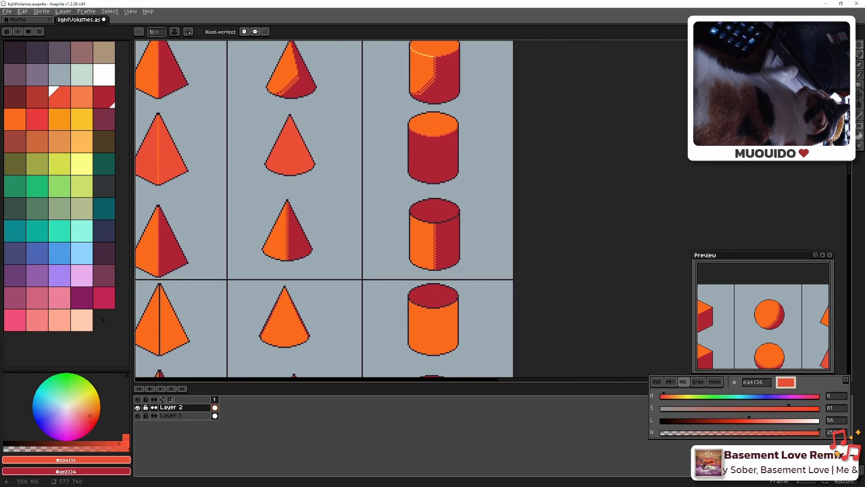
pyautogui.scroll(5, 449, 228)
pyautogui.moveTo(392, 217)
pyautogui.mouseDown()
pyautogui.moveTo(375, 235)
pyautogui.moveTo(505, 274)
pyautogui.moveTo(441, 264)
pyautogui.mouseUp()
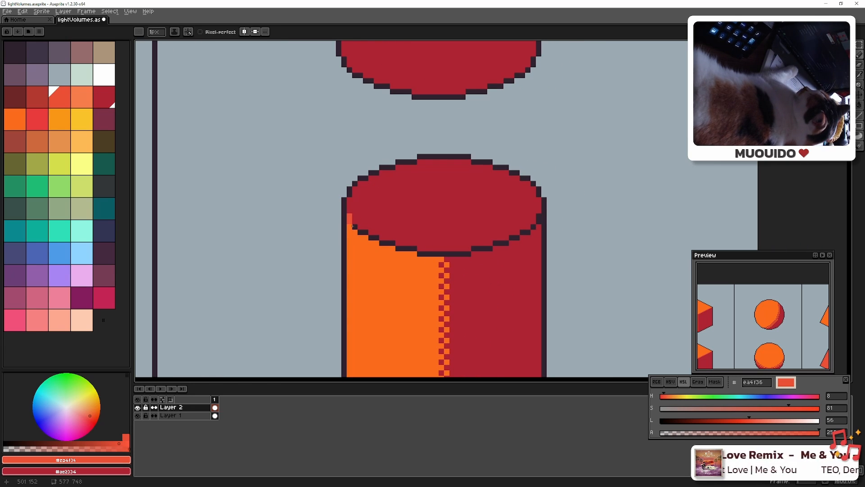
# Flood-fill the cylinder's left rim outline segments orange-red #ea4f36
pyautogui.press('g')
pyautogui.click(355, 227)
pyautogui.click(364, 233)
pyautogui.click(380, 237)
pyautogui.hotkey('ctrl', 'z')
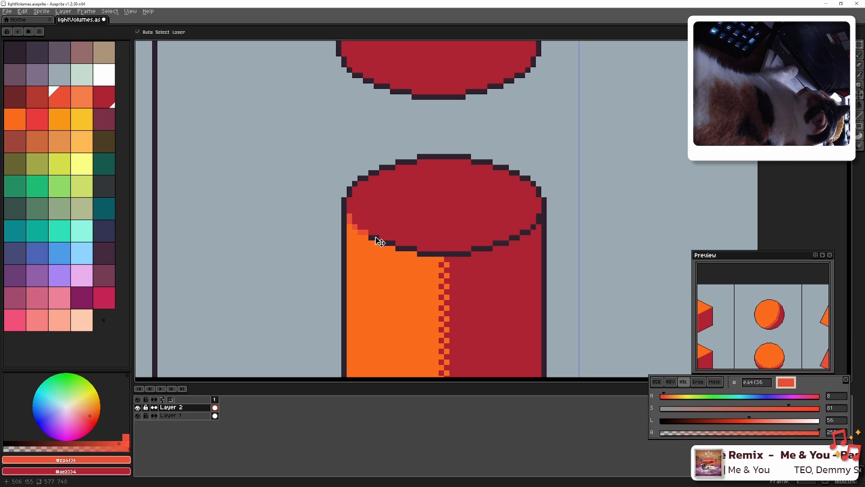
pyautogui.click(374, 237)
pyautogui.click(388, 243)
pyautogui.click(408, 248)
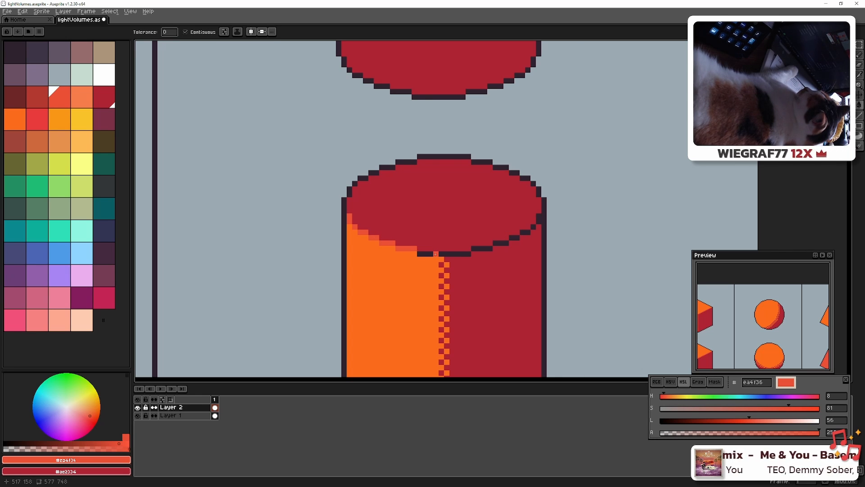
pyautogui.click(436, 254)
pyautogui.click(455, 258)
# Sample the dark brown-red #6e2727 from a cube's edge
pyautogui.moveTo(430, 150); pyautogui.dragTo(411, 346)
pyautogui.scroll(-3, 406, 243)
pyautogui.moveTo(389, 263); pyautogui.dragTo(527, 167)
pyautogui.scroll(-2, 445, 271)
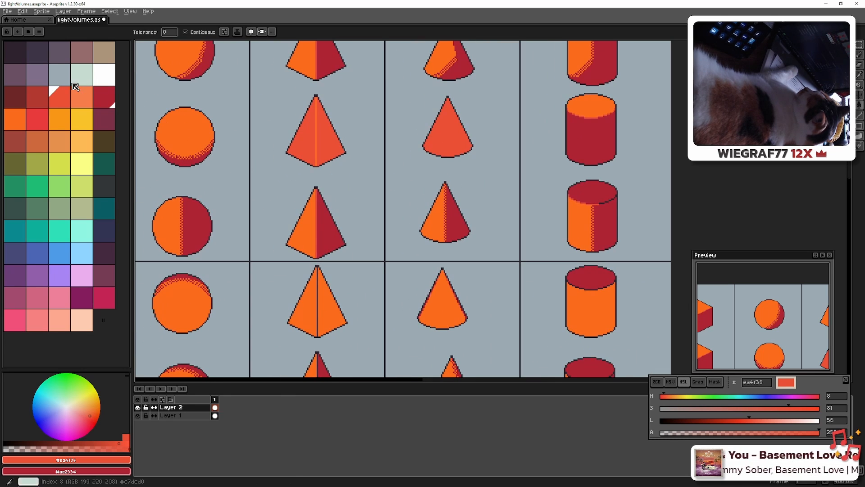
pyautogui.click(20, 101)
pyautogui.moveTo(635, 207); pyautogui.dragTo(800, 199)
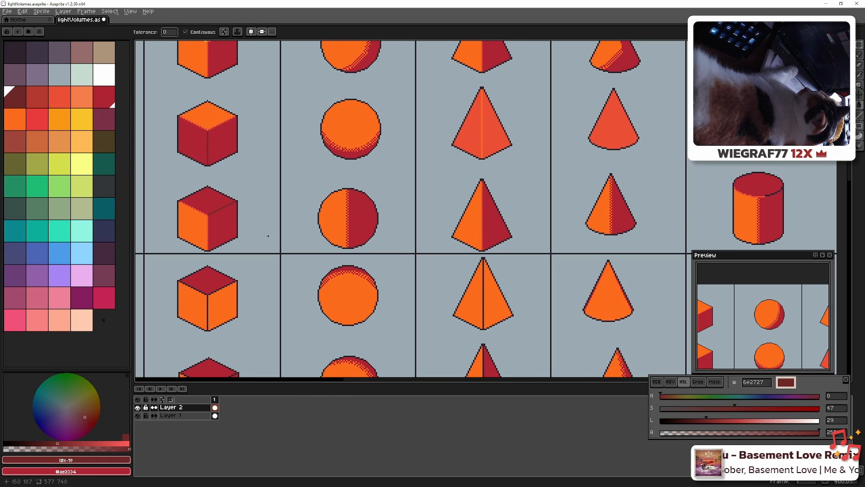
pyautogui.moveTo(185, 156); pyautogui.dragTo(223, 205)
pyautogui.scroll(8, 252, 257)
pyautogui.keyDown('alt'); pyautogui.click(296, 285); pyautogui.keyUp('alt')
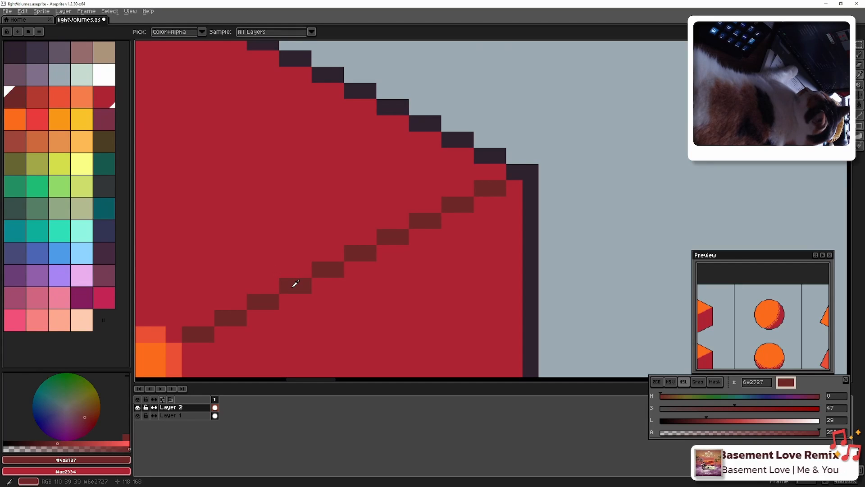
pyautogui.scroll(-6, 324, 284)
pyautogui.moveTo(568, 251); pyautogui.dragTo(180, 197)
pyautogui.moveTo(470, 238); pyautogui.dragTo(188, 243)
pyautogui.moveTo(333, 251); pyautogui.dragTo(264, 248)
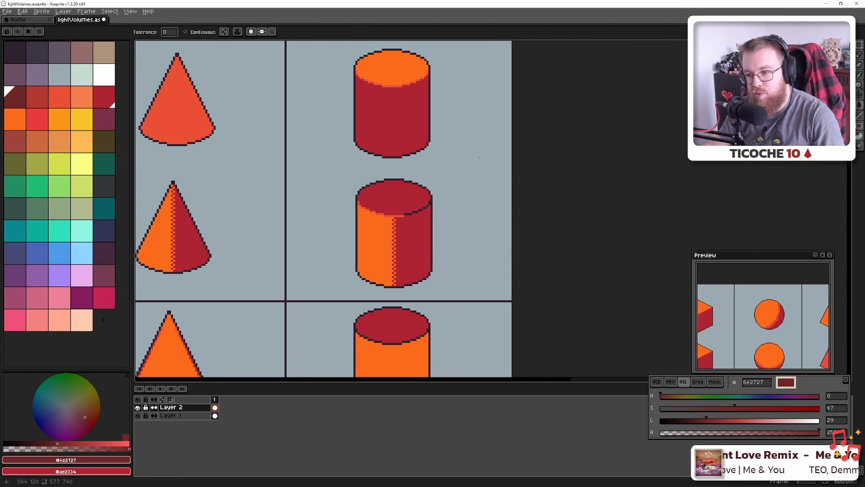
pyautogui.scroll(6, 419, 227)
pyautogui.scroll(1, 478, 178)
# Recolour the rim's shaded right half #6e2727 with pencil and bucket fills
pyautogui.moveTo(489, 171); pyautogui.dragTo(415, 239)
pyautogui.press('b')
pyautogui.moveTo(414, 158); pyautogui.dragTo(479, 156)
pyautogui.press('g')
pyautogui.click(512, 142)
pyautogui.click(561, 126)
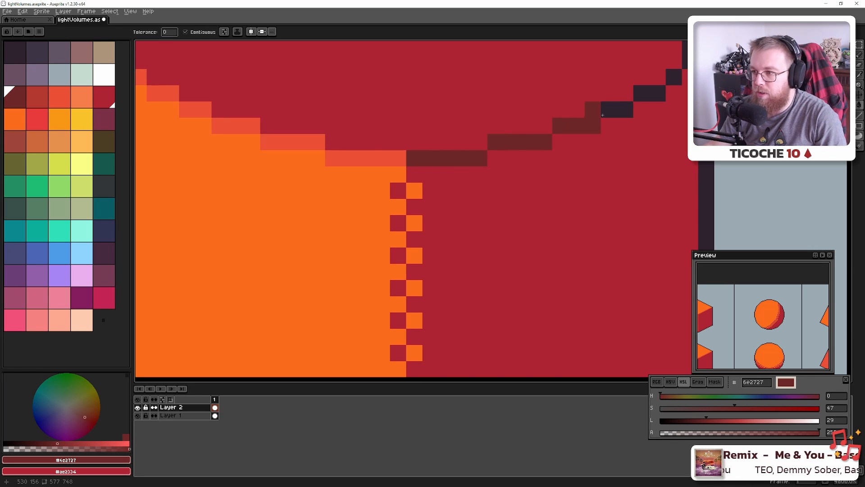
pyautogui.click(610, 110)
pyautogui.click(636, 95)
pyautogui.click(673, 78)
pyautogui.moveTo(643, 112); pyautogui.dragTo(465, 275)
pyautogui.press('b')
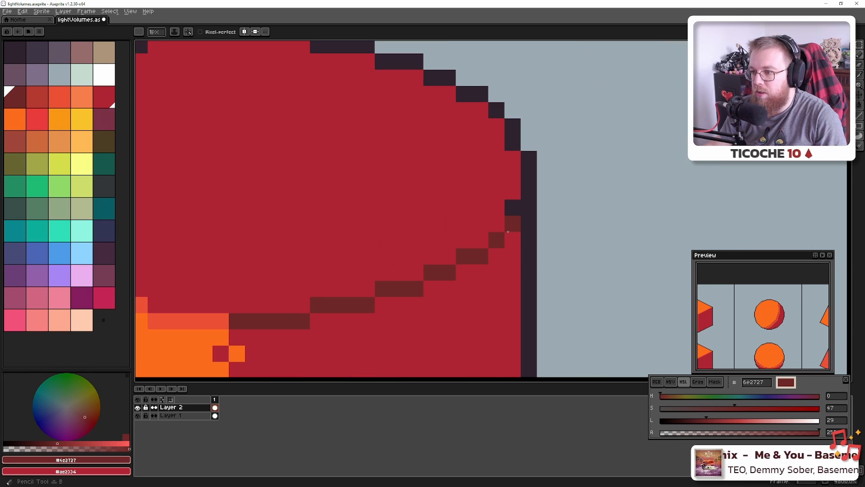
pyautogui.moveTo(512, 225); pyautogui.dragTo(512, 208)
pyautogui.scroll(-9, 498, 233)
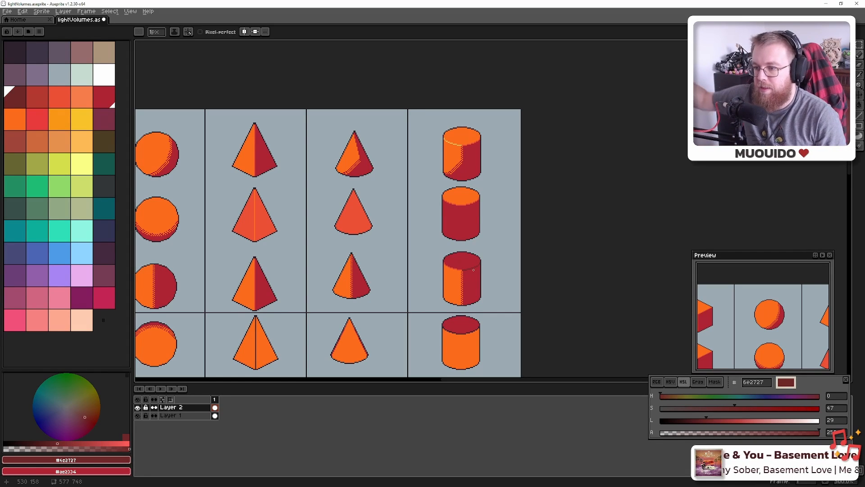
# Save lightVolumes.aseprite with Ctrl+S
pyautogui.moveTo(419, 287); pyautogui.dragTo(612, 238)
pyautogui.scroll(-2, 587, 238)
pyautogui.scroll(6, 635, 230)
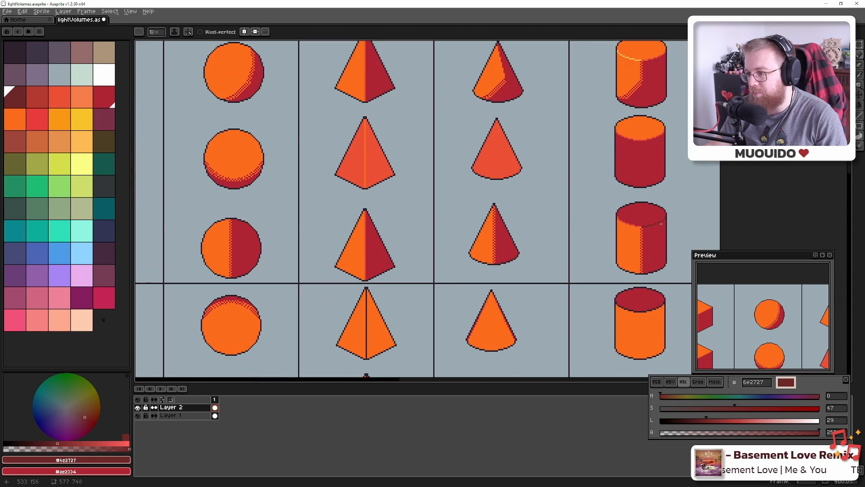
pyautogui.scroll(-6, 605, 204)
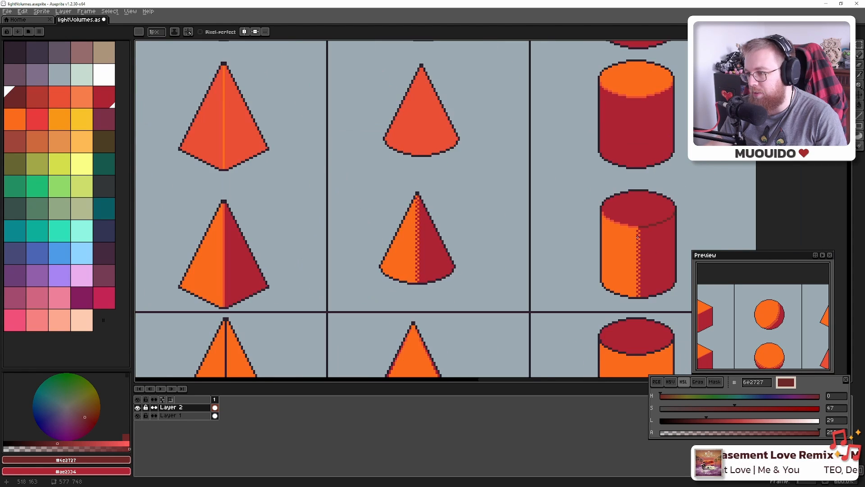
pyautogui.scroll(-2, 591, 238)
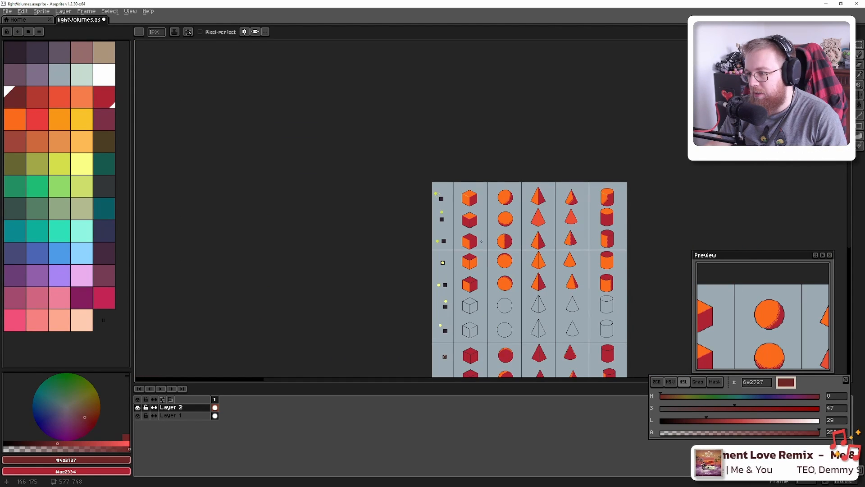
pyautogui.scroll(4, 481, 242)
pyautogui.moveTo(630, 199); pyautogui.dragTo(615, 208)
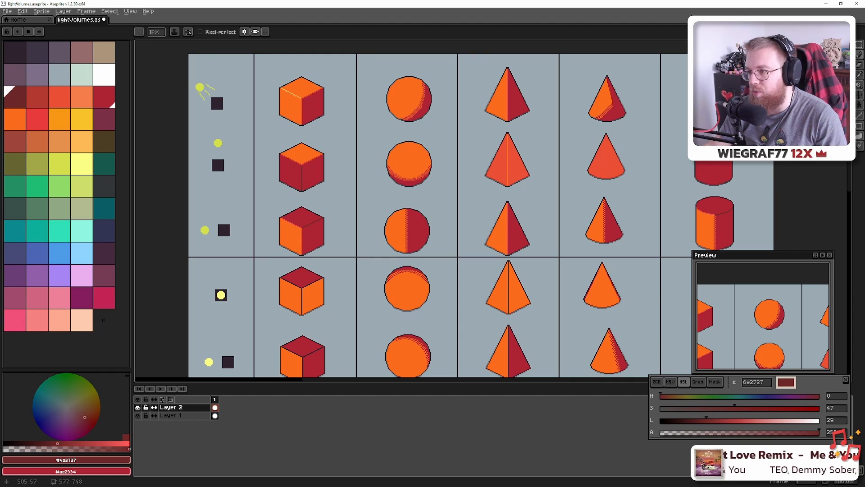
pyautogui.scroll(7, 719, 113)
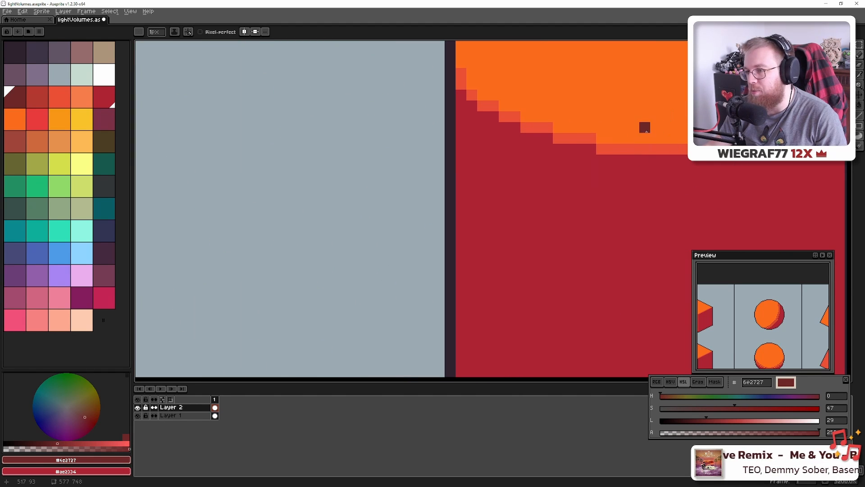
pyautogui.scroll(-5, 640, 130)
pyautogui.scroll(-5, 634, 166)
pyautogui.moveTo(581, 195); pyautogui.dragTo(675, 176)
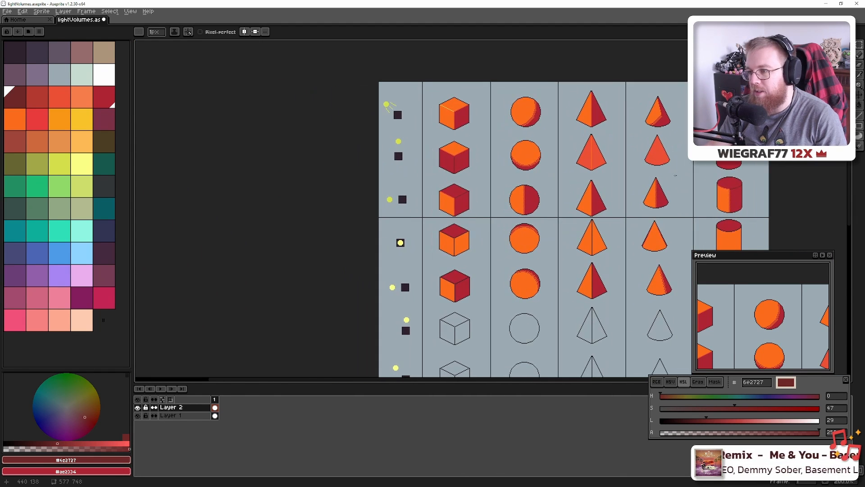
pyautogui.hotkey('ctrl', 's')
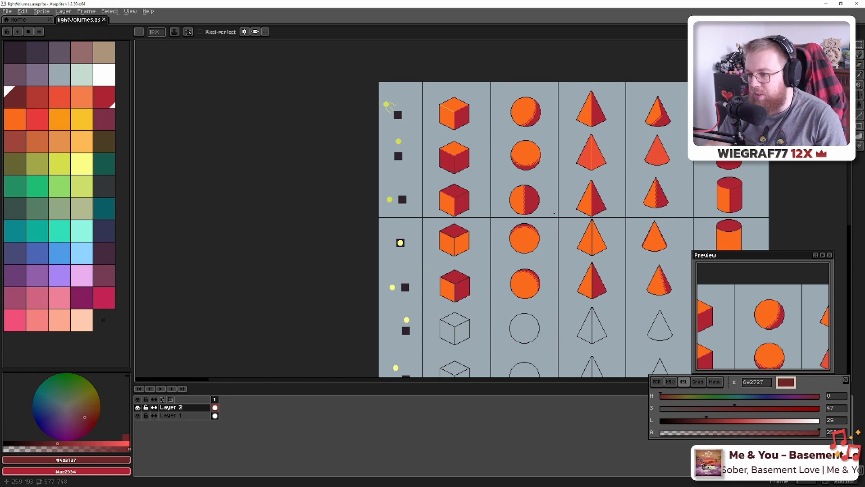
# Sample the red-orange #ea4f36 for the cube's top-left edge and ready the Paint Bucket
pyautogui.scroll(3, 554, 214)
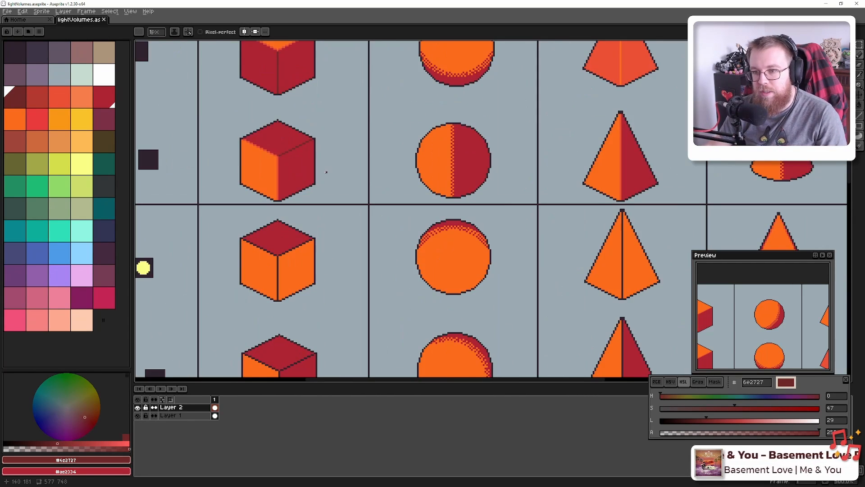
pyautogui.scroll(7, 326, 172)
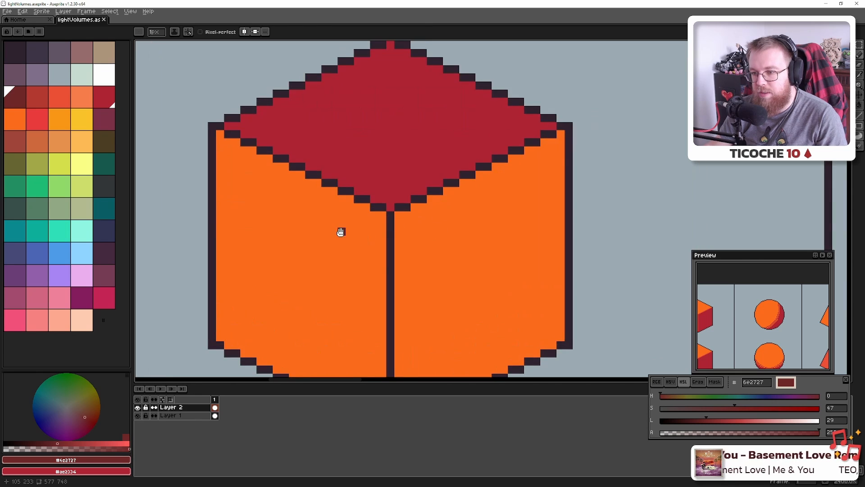
pyautogui.scroll(-6, 379, 241)
pyautogui.press('i')
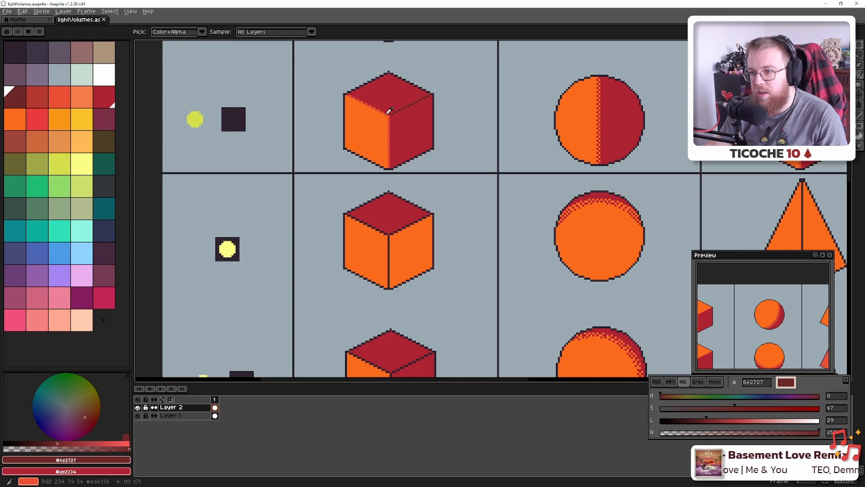
pyautogui.click(389, 111)
pyautogui.scroll(7, 388, 233)
pyautogui.press('b')
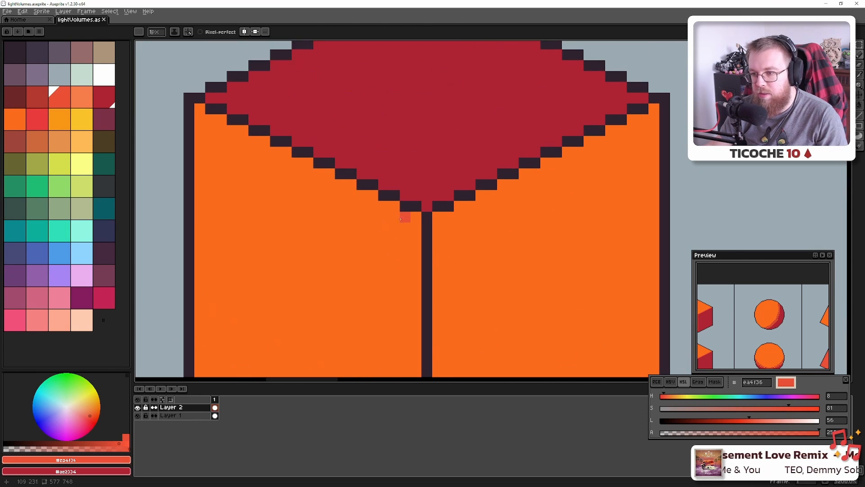
pyautogui.scroll(-3, 401, 219)
pyautogui.scroll(1, 405, 210)
pyautogui.press('g')
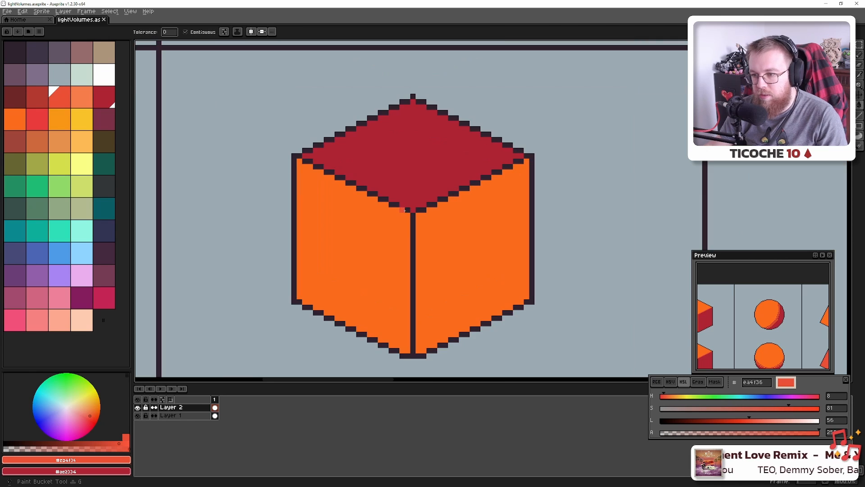
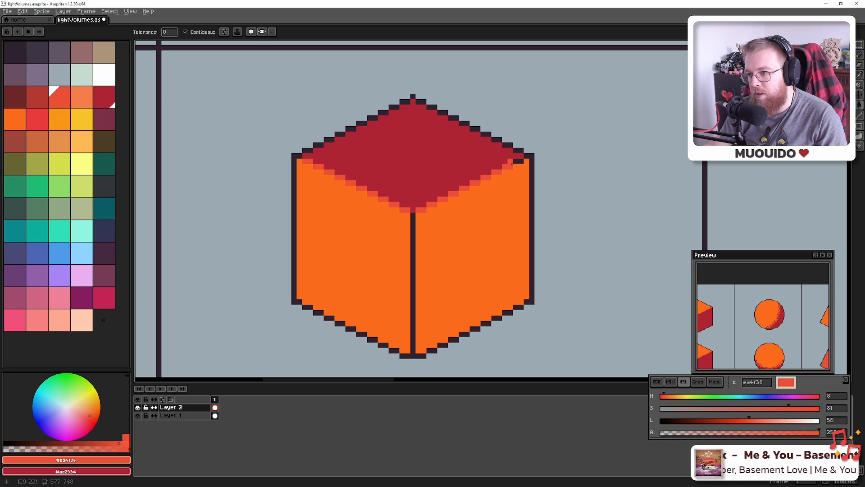
# Draw a light orange highlight line up the lit cube's front vertical edge
pyautogui.scroll(-5, 515, 161)
pyautogui.moveTo(515, 161); pyautogui.dragTo(486, 253)
pyautogui.scroll(1, 486, 253)
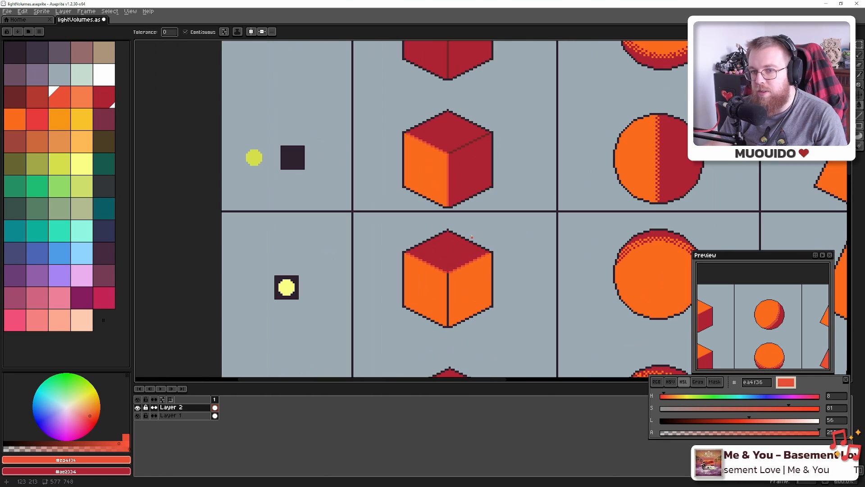
pyautogui.click(82, 142)
pyautogui.scroll(6, 464, 315)
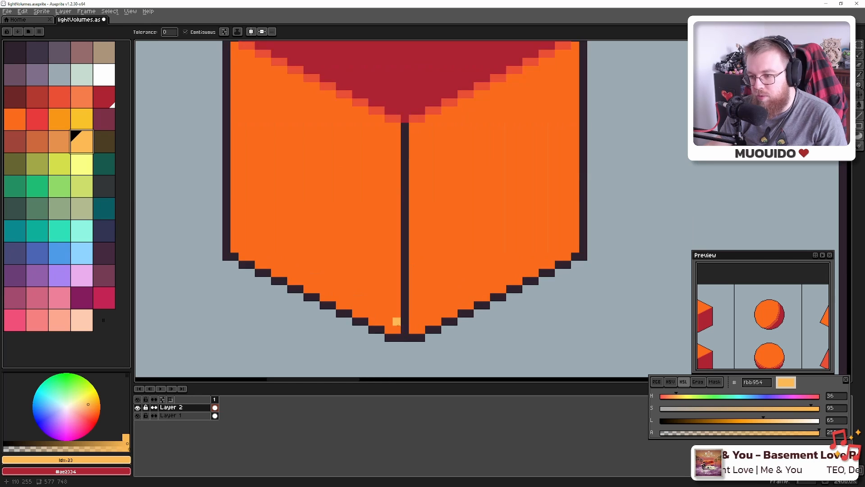
pyautogui.press('b')
pyautogui.moveTo(404, 329)
pyautogui.mouseDown()
pyautogui.moveTo(413, 138)
pyautogui.moveTo(401, 128)
pyautogui.moveTo(424, 274)
pyautogui.mouseUp()
pyautogui.scroll(-5, 398, 139)
pyautogui.scroll(-3, 399, 139)
pyautogui.scroll(6, 415, 157)
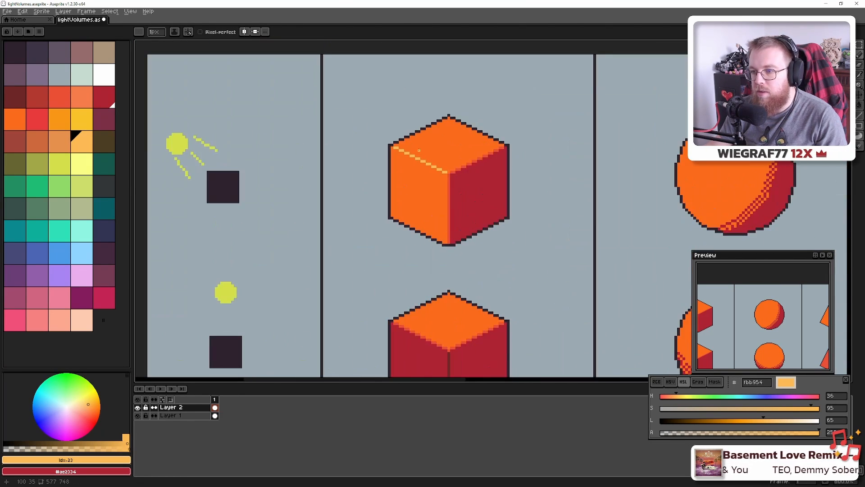
# Move down to the lower rows and draw a light orange line down the pyramid's middle
pyautogui.press('alt')
pyautogui.scroll(-4, 489, 288)
pyautogui.moveTo(491, 290)
pyautogui.mouseDown()
pyautogui.moveTo(485, 245)
pyautogui.moveTo(427, 83)
pyautogui.mouseUp()
pyautogui.moveTo(485, 256); pyautogui.dragTo(445, 150)
pyautogui.scroll(-2, 388, 211)
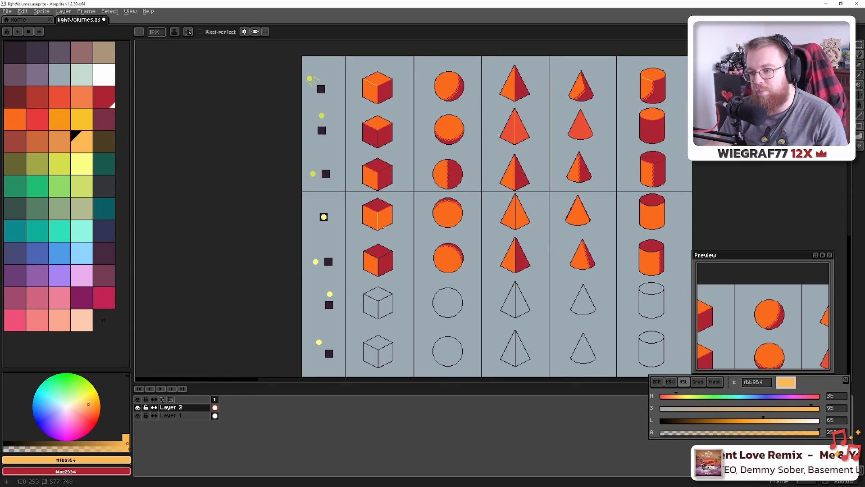
pyautogui.scroll(5, 383, 227)
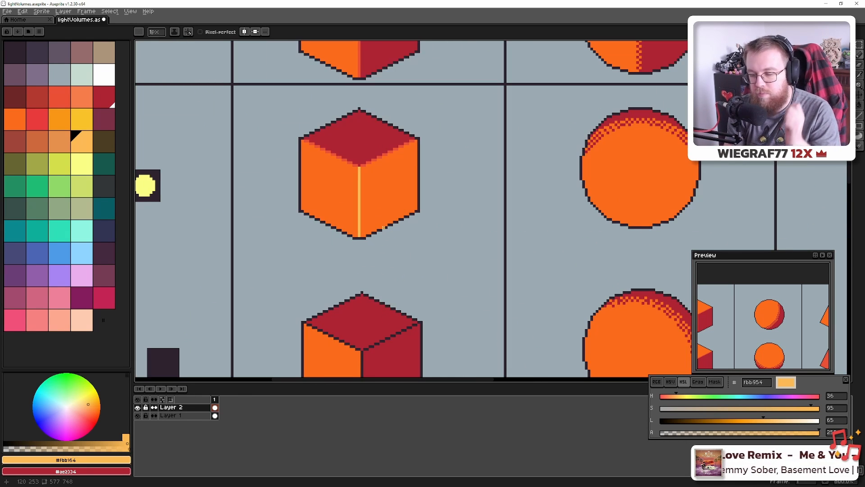
pyautogui.scroll(-3, 538, 171)
pyautogui.scroll(2, 230, 191)
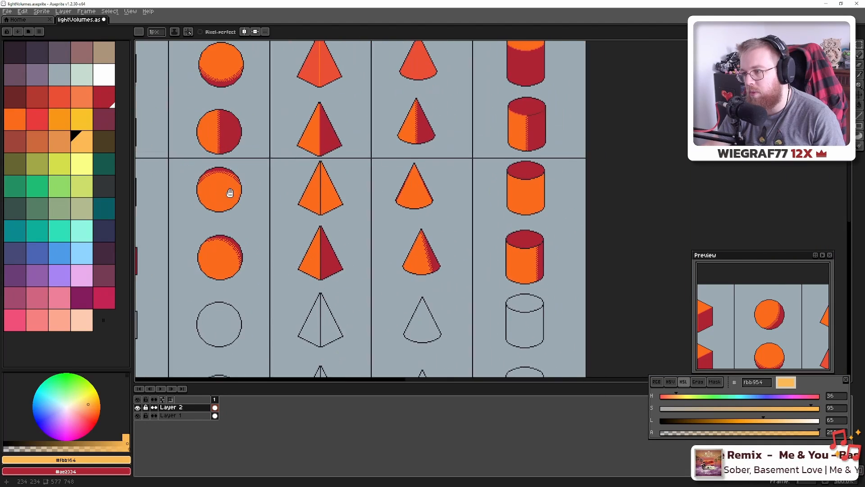
pyautogui.scroll(-1, 288, 200)
pyautogui.scroll(4, 417, 220)
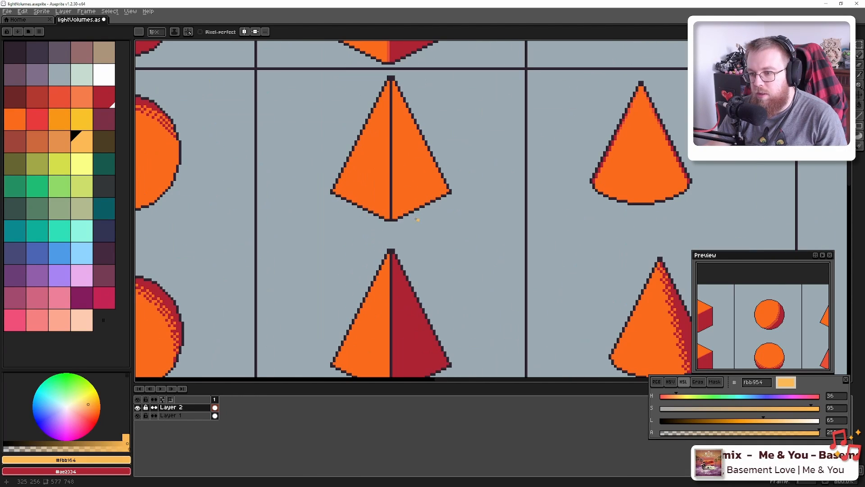
pyautogui.scroll(-5, 382, 220)
pyautogui.scroll(7, 366, 236)
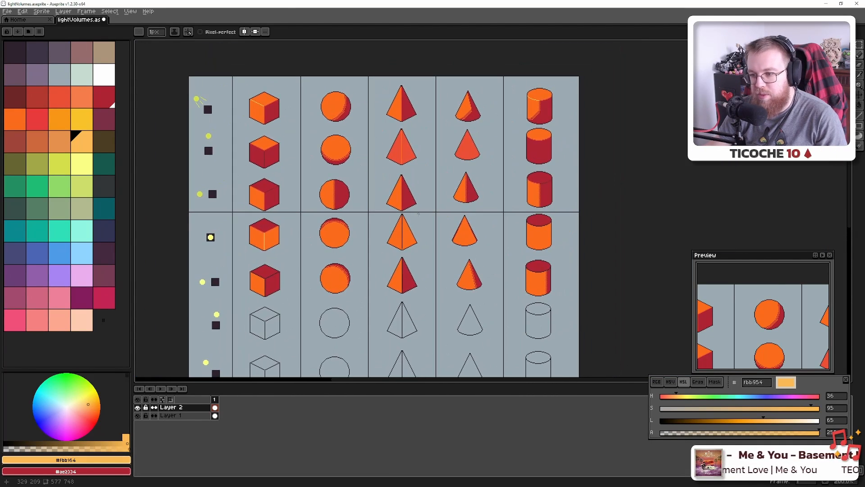
pyautogui.keyDown('shift'); pyautogui.click(365, 237); pyautogui.keyUp('shift')
pyautogui.scroll(-5, 365, 233)
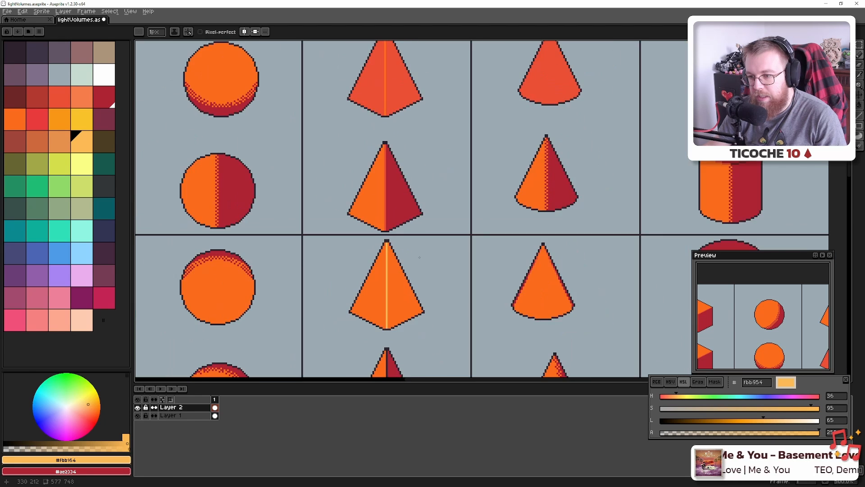
pyautogui.scroll(4, 349, 180)
pyautogui.scroll(4, 446, 195)
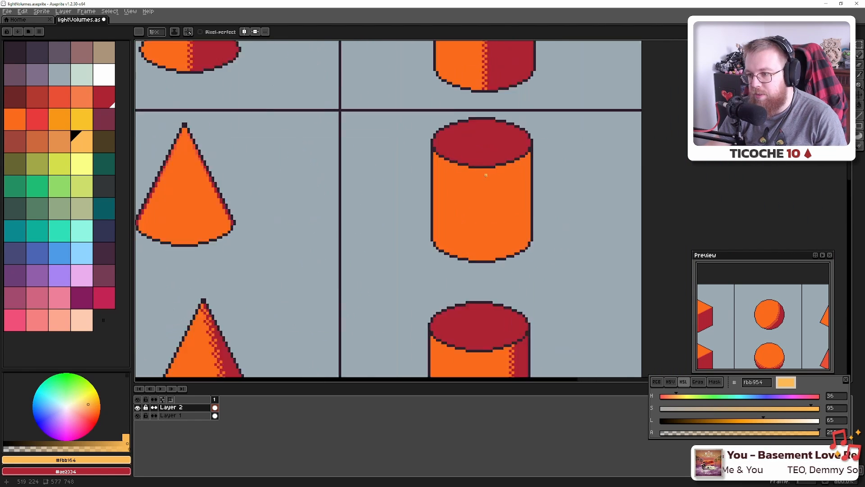
pyautogui.scroll(-3, 450, 220)
pyautogui.moveTo(451, 220); pyautogui.dragTo(405, 48)
# Sample orange-red and repaint the cylinder top's front rim outline pixels, undoing stray pixels
pyautogui.keyDown('alt'); pyautogui.click(480, 106); pyautogui.keyUp('alt')
pyautogui.scroll(5, 464, 213)
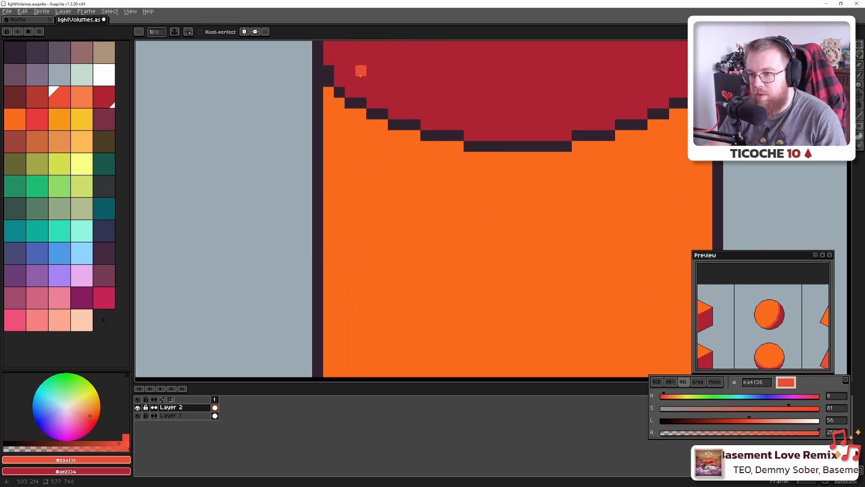
pyautogui.moveTo(329, 71); pyautogui.dragTo(329, 81)
pyautogui.click(352, 101)
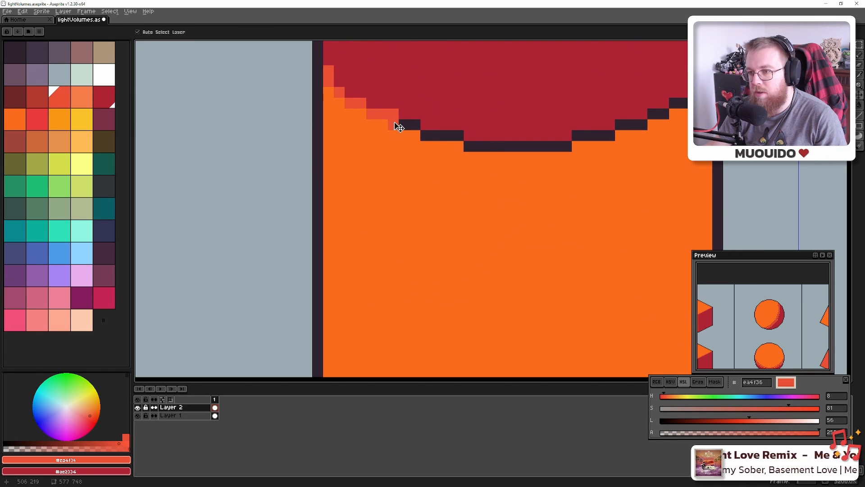
pyautogui.hotkey('ctrl', 'z')
pyautogui.moveTo(421, 132)
pyautogui.mouseDown()
pyautogui.moveTo(525, 147)
pyautogui.moveTo(580, 136)
pyautogui.mouseUp()
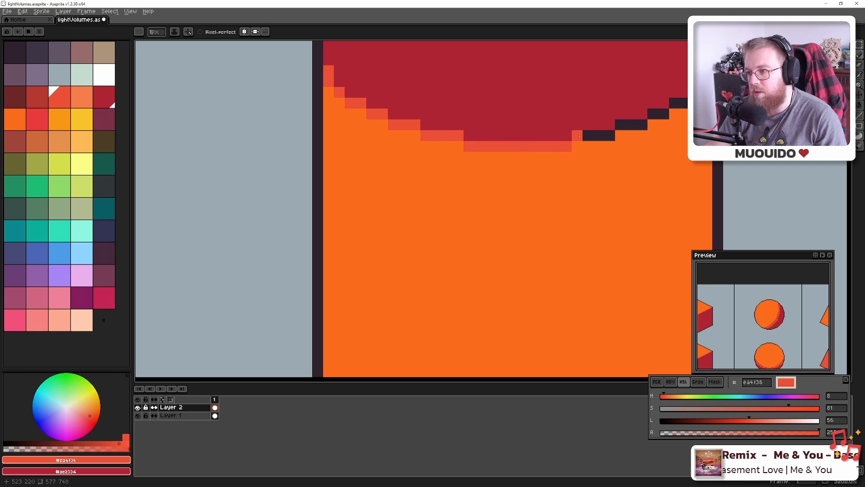
pyautogui.hotkey('ctrl', 'z')
pyautogui.click(652, 115)
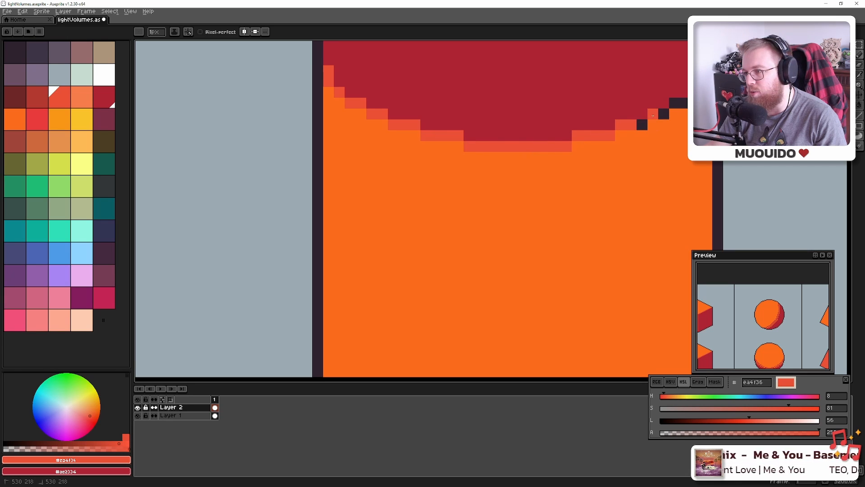
pyautogui.moveTo(664, 114)
pyautogui.mouseDown()
pyautogui.moveTo(684, 103)
pyautogui.moveTo(522, 272)
pyautogui.mouseUp()
pyautogui.scroll(-6, 698, 81)
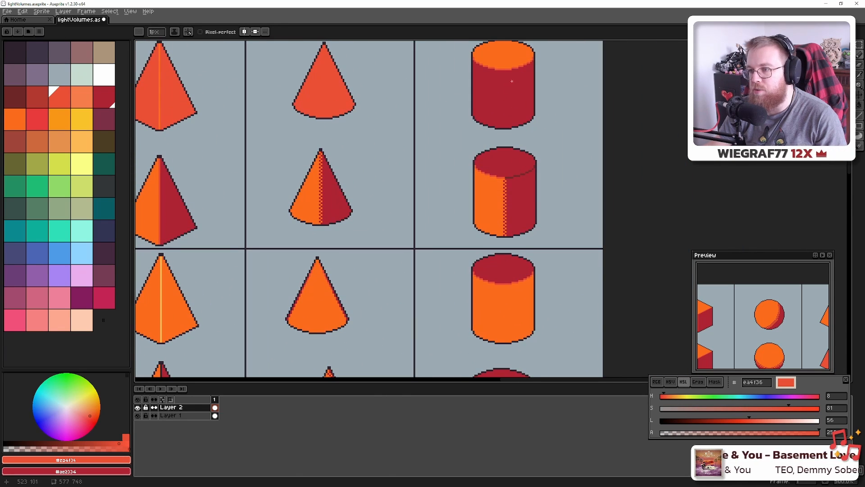
pyautogui.scroll(-2, 474, 231)
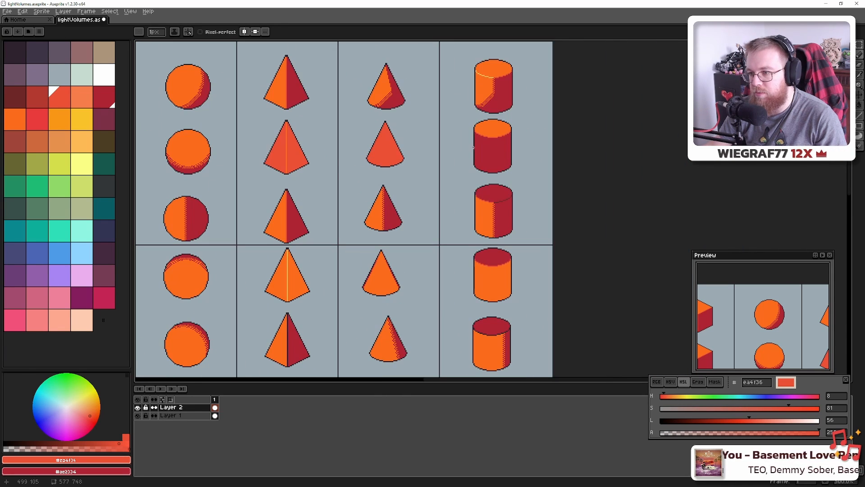
# Pan back to the cube, light-marker columns and unshaded outline rows, returning to the Pencil
pyautogui.moveTo(453, 275); pyautogui.dragTo(633, 148)
pyautogui.moveTo(387, 204); pyautogui.dragTo(480, 203)
pyautogui.scroll(4, 323, 215)
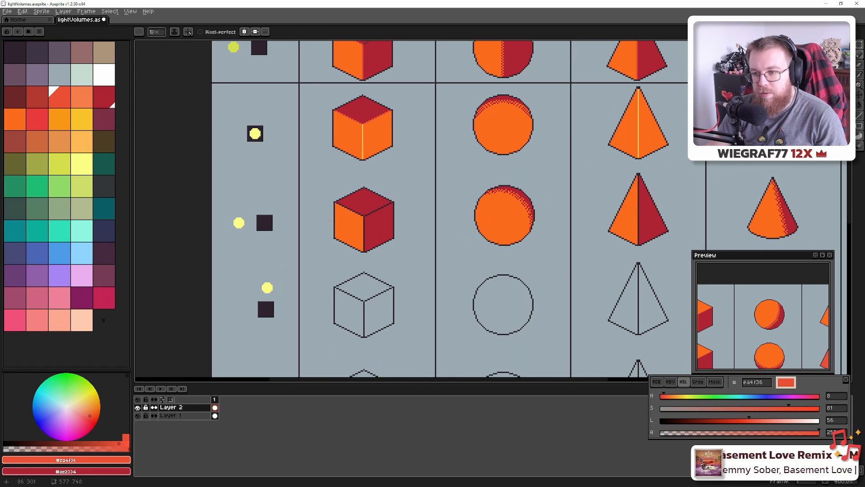
pyautogui.moveTo(374, 134); pyautogui.dragTo(344, 209)
pyautogui.scroll(-1, 344, 209)
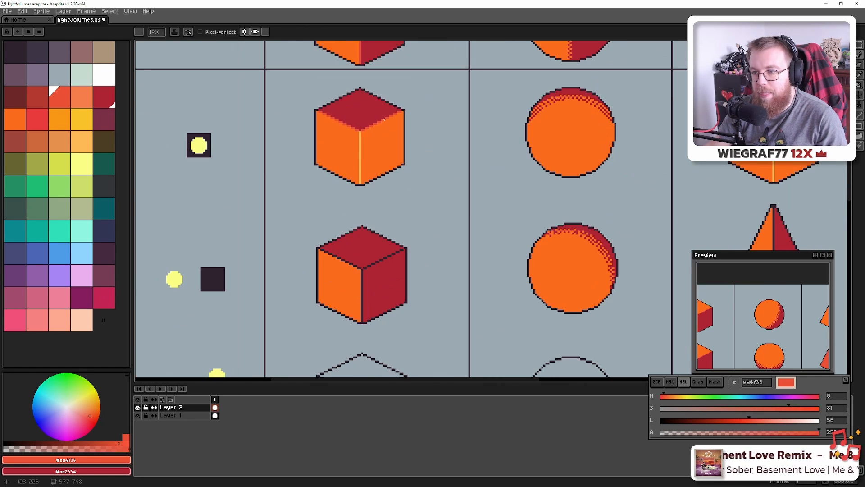
pyautogui.press('i')
pyautogui.press('b')
pyautogui.scroll(-4, 375, 123)
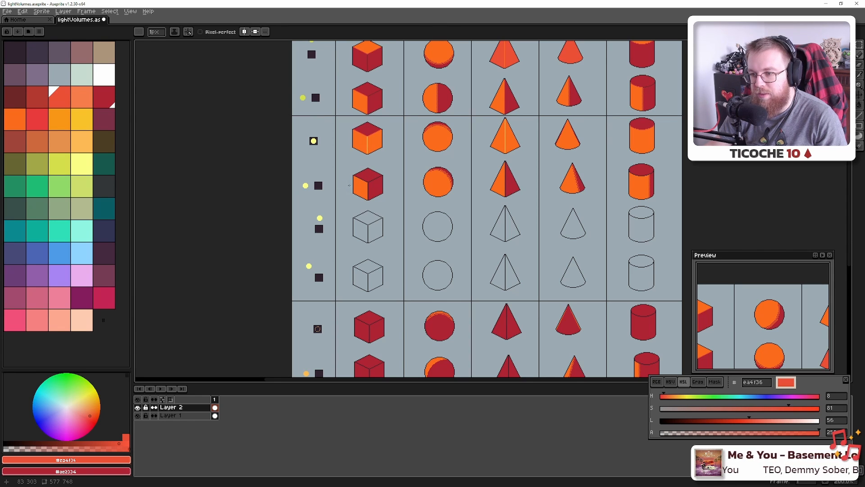
# Flood-fill the cube's dark left-edge outline segments with coral, undoing one accidental fill
pyautogui.scroll(7, 350, 185)
pyautogui.scroll(3, 405, 149)
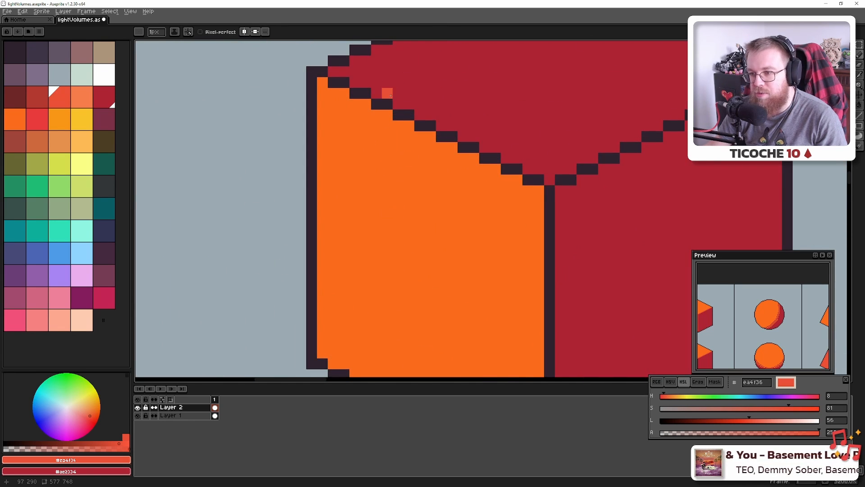
pyautogui.moveTo(391, 95); pyautogui.dragTo(365, 134)
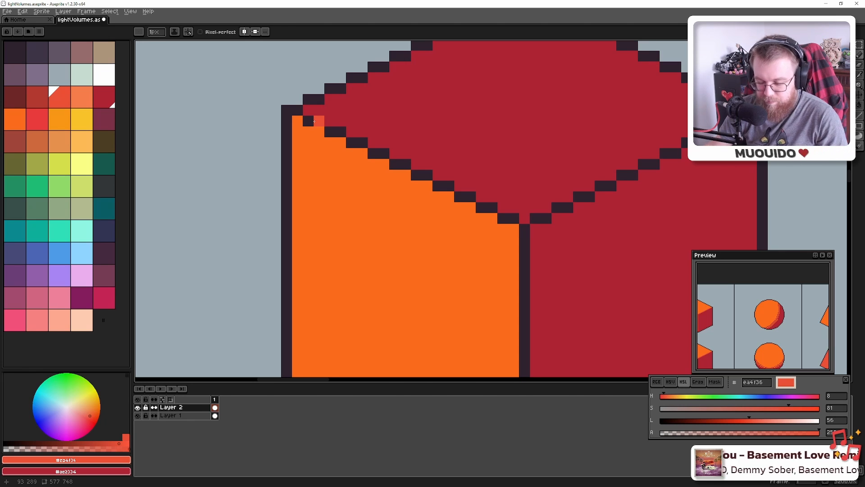
pyautogui.press('g')
pyautogui.click(315, 121)
pyautogui.click(333, 132)
pyautogui.click(356, 143)
pyautogui.click(374, 145)
pyautogui.hotkey('ctrl', 'z')
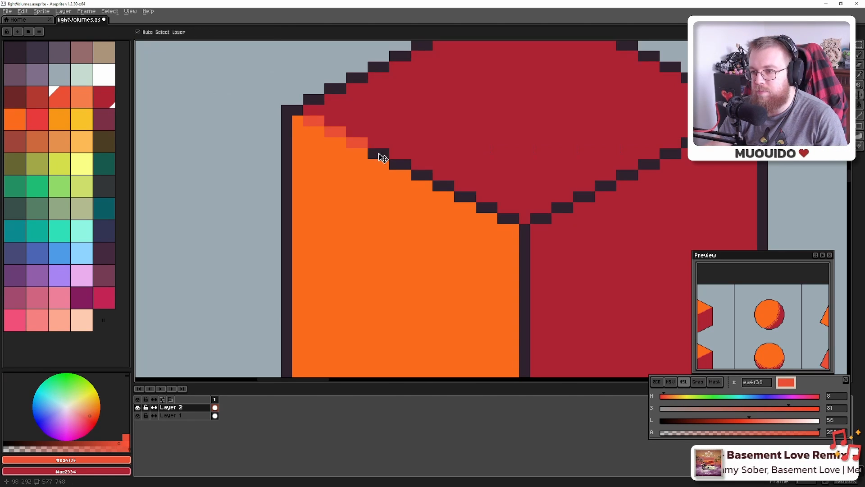
pyautogui.click(380, 156)
pyautogui.click(393, 161)
pyautogui.click(468, 197)
pyautogui.click(489, 205)
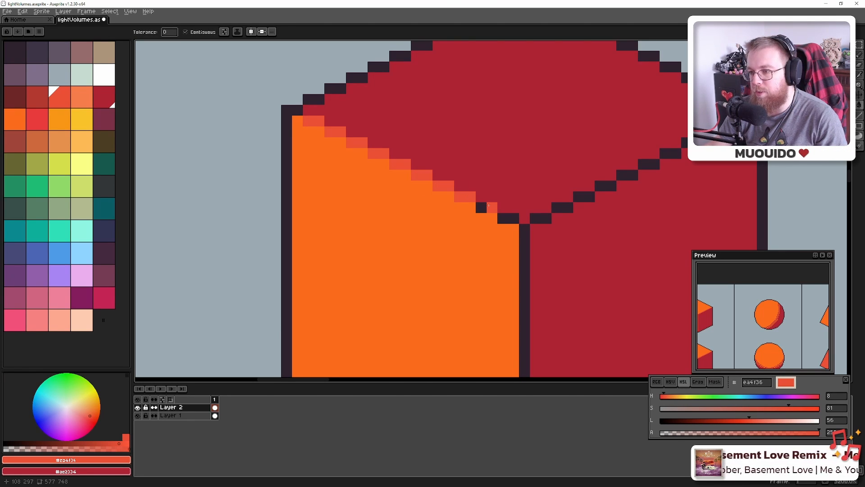
pyautogui.click(505, 216)
# Sample dark brown from the cube's edge and fill its top-right edge segments with it
pyautogui.scroll(-3, 558, 162)
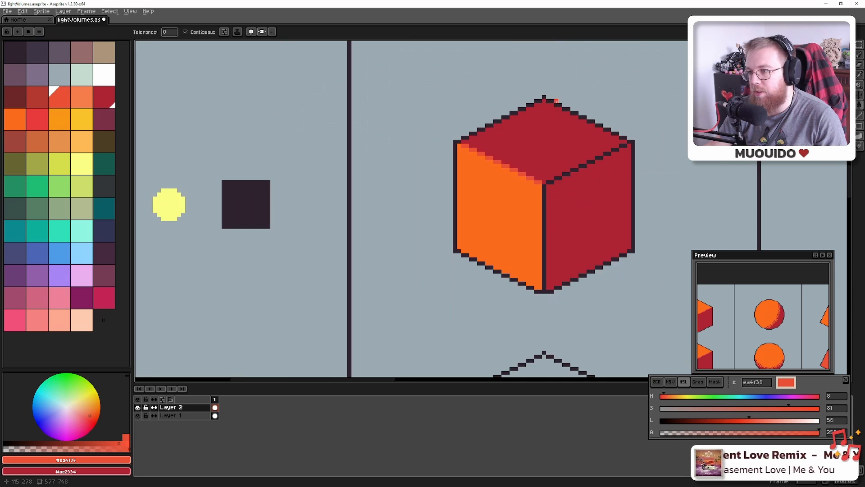
pyautogui.moveTo(557, 100); pyautogui.dragTo(490, 350)
pyautogui.scroll(-3, 514, 160)
pyautogui.moveTo(513, 156); pyautogui.dragTo(492, 225)
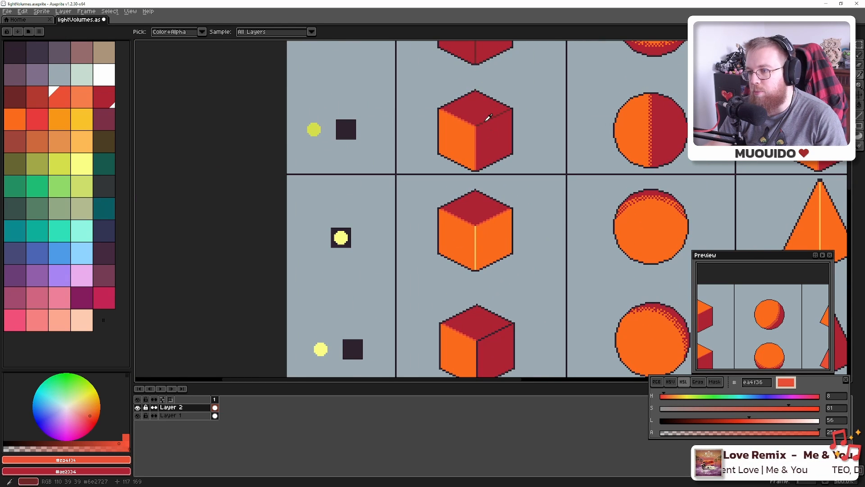
pyautogui.keyDown('alt'); pyautogui.click(485, 121); pyautogui.keyUp('alt')
pyautogui.moveTo(463, 350); pyautogui.dragTo(425, 203)
pyautogui.scroll(6, 428, 172)
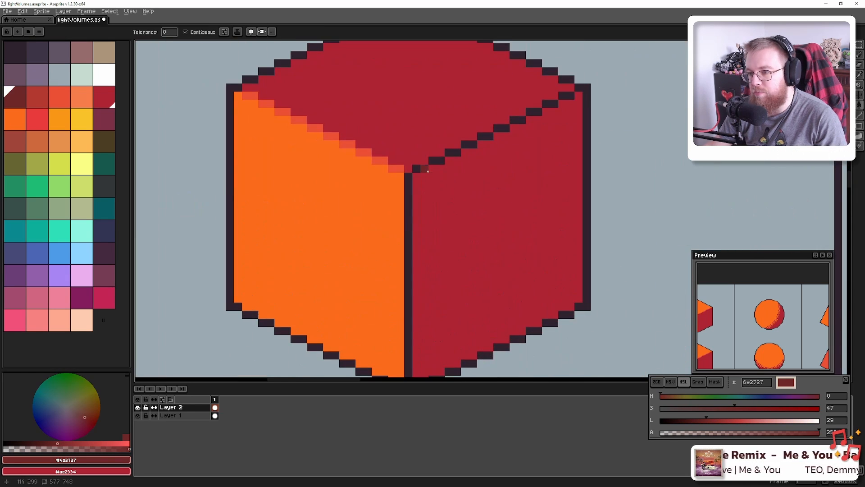
pyautogui.click(437, 161)
pyautogui.click(456, 152)
pyautogui.click(469, 151)
pyautogui.hotkey('ctrl', 'z')
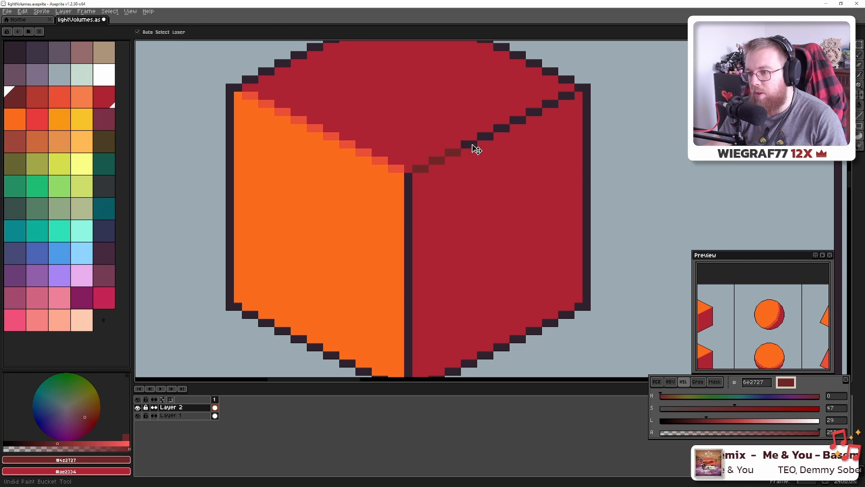
pyautogui.click(473, 145)
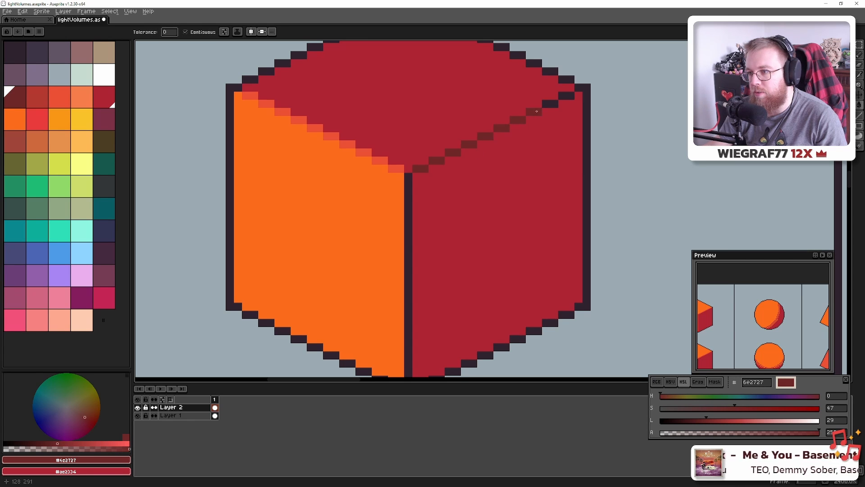
# Pencil an orange-red highlight line down the cube's vertical centre edge
pyautogui.scroll(-2, 397, 174)
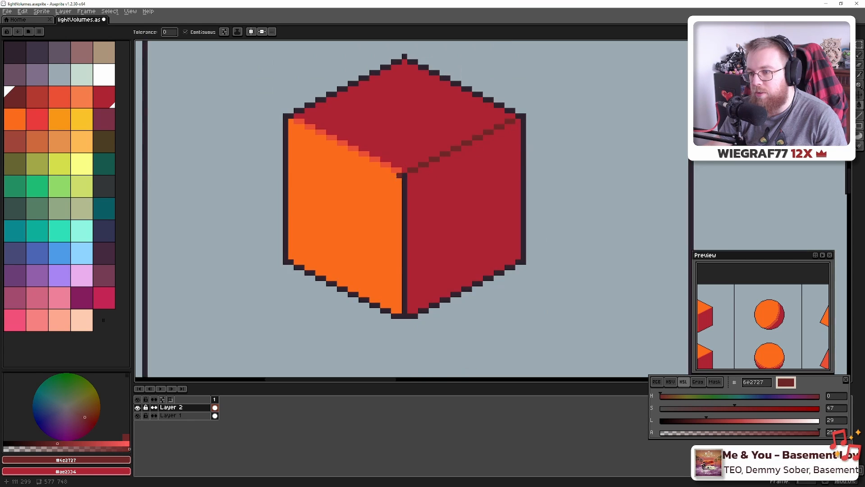
pyautogui.scroll(4, 397, 173)
pyautogui.keyDown('alt'); pyautogui.click(400, 169); pyautogui.keyUp('alt')
pyautogui.press('b')
pyautogui.scroll(-5, 422, 189)
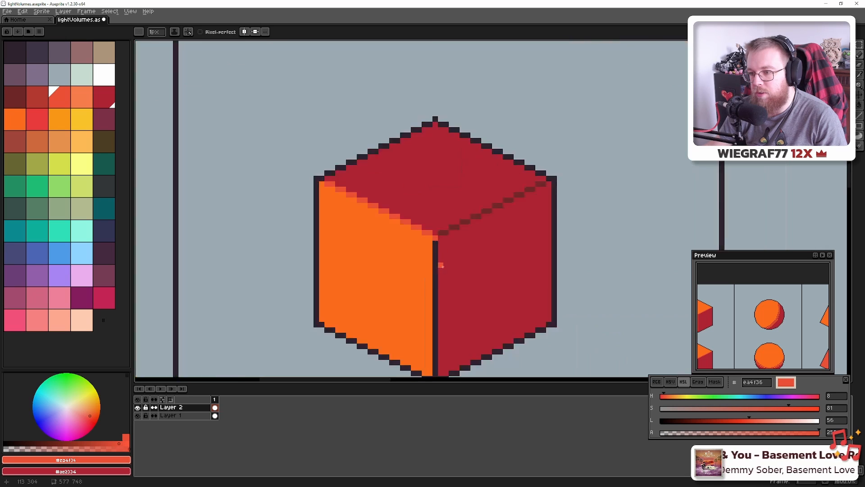
pyautogui.keyDown('shift'); pyautogui.click(428, 243); pyautogui.keyUp('shift')
# Save the chart and redraw the pyramid's centre edge in orange-red
pyautogui.scroll(-5, 427, 242)
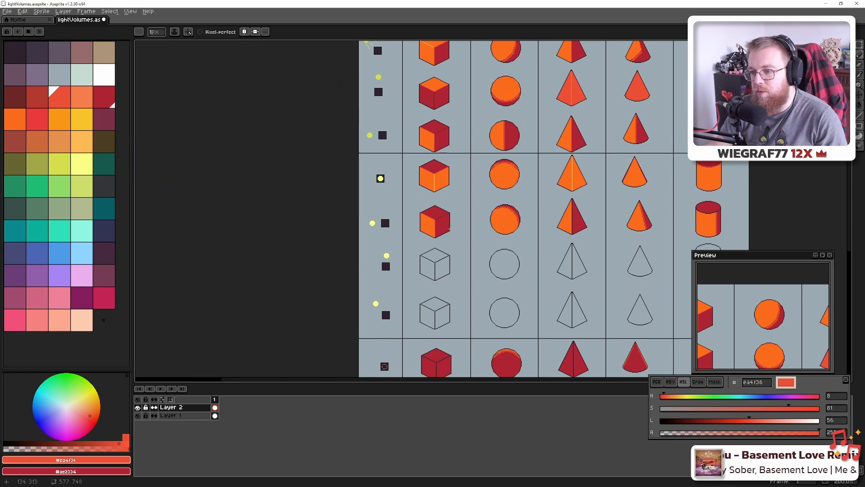
pyautogui.hotkey('ctrl', 's')
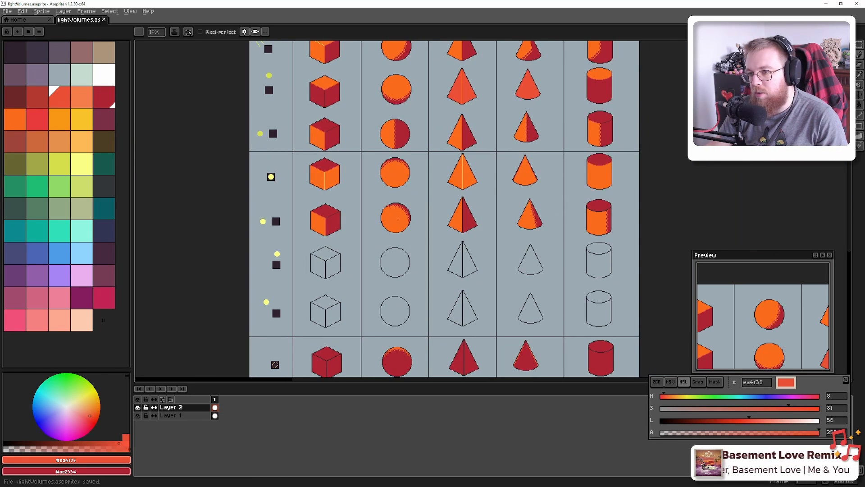
pyautogui.moveTo(377, 93); pyautogui.dragTo(365, 113)
pyautogui.moveTo(415, 214); pyautogui.dragTo(360, 175)
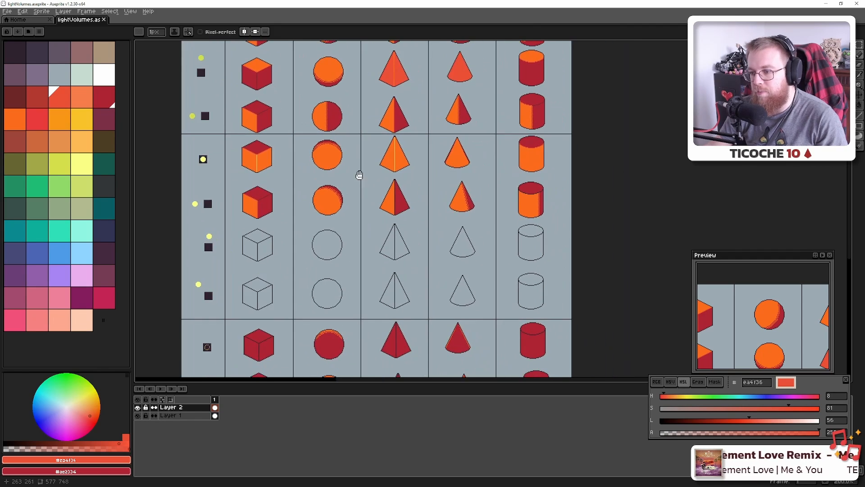
pyautogui.scroll(5, 388, 207)
pyautogui.scroll(2, 375, 206)
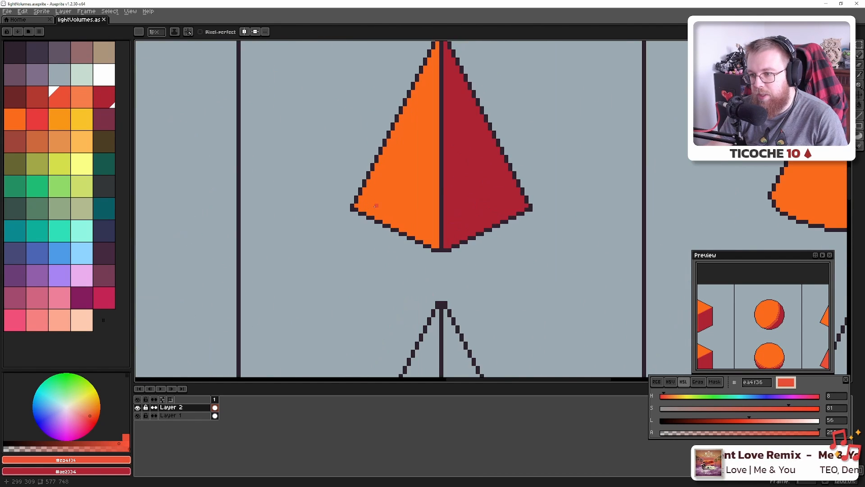
pyautogui.scroll(-2, 381, 210)
pyautogui.scroll(5, 414, 234)
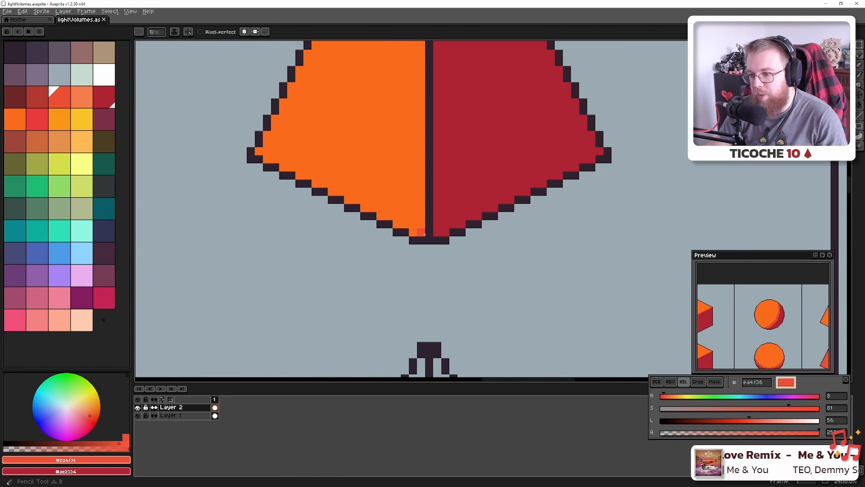
pyautogui.scroll(-7, 426, 230)
pyautogui.moveTo(428, 142); pyautogui.dragTo(428, 226)
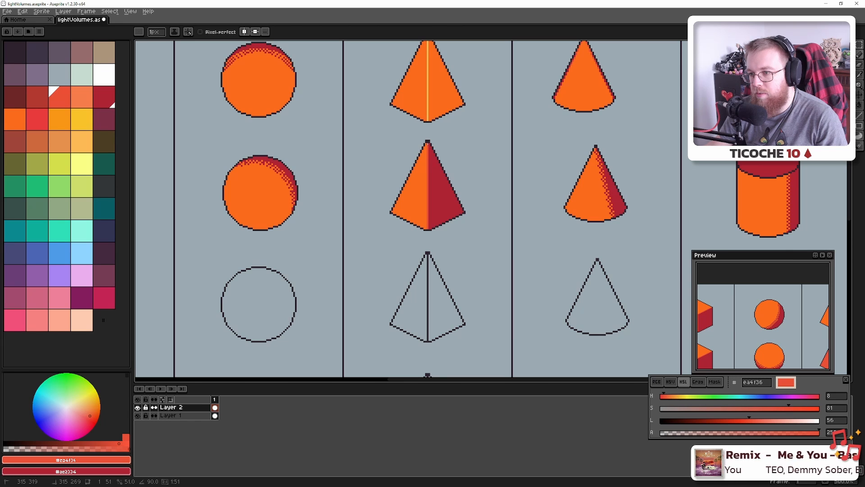
pyautogui.hotkey('ctrl', 'z')
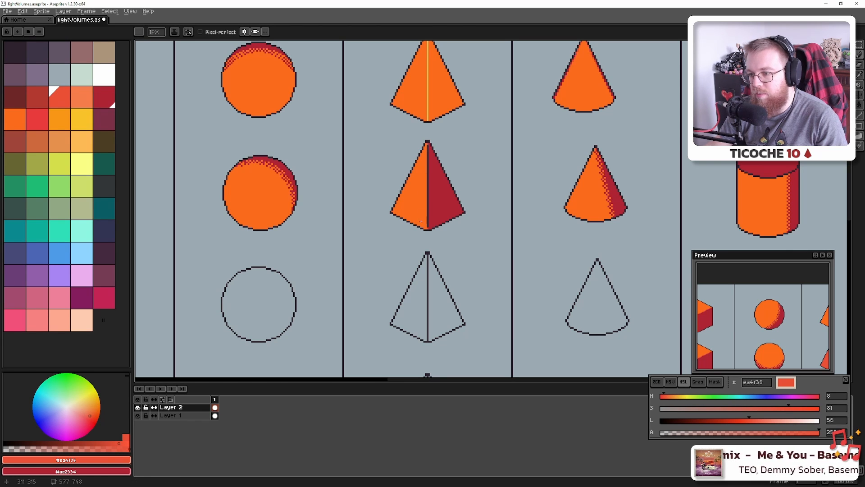
pyautogui.keyDown('shift'); pyautogui.click(428, 223); pyautogui.keyUp('shift')
# Recolour the cylinder's top rim outline segments orange-red ea4f36 with the Paint Bucket
pyautogui.moveTo(427, 151); pyautogui.dragTo(419, 199)
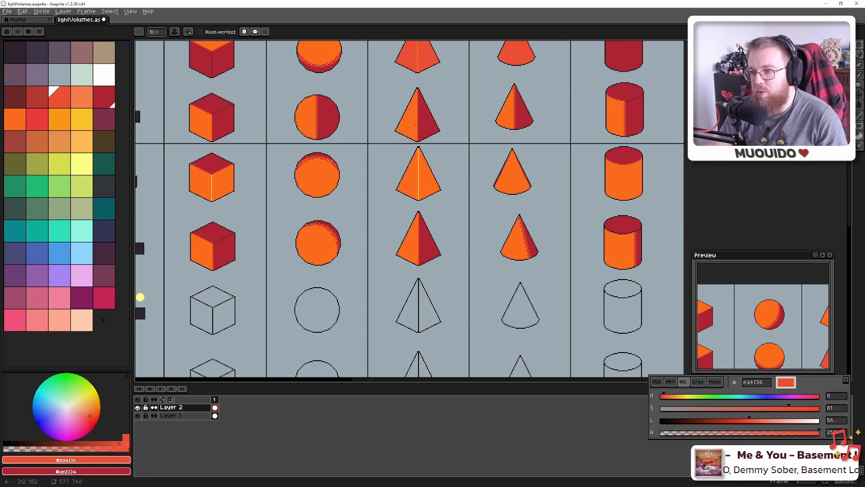
pyautogui.moveTo(471, 209)
pyautogui.mouseDown()
pyautogui.moveTo(402, 167)
pyautogui.moveTo(411, 205)
pyautogui.moveTo(389, 206)
pyautogui.mouseUp()
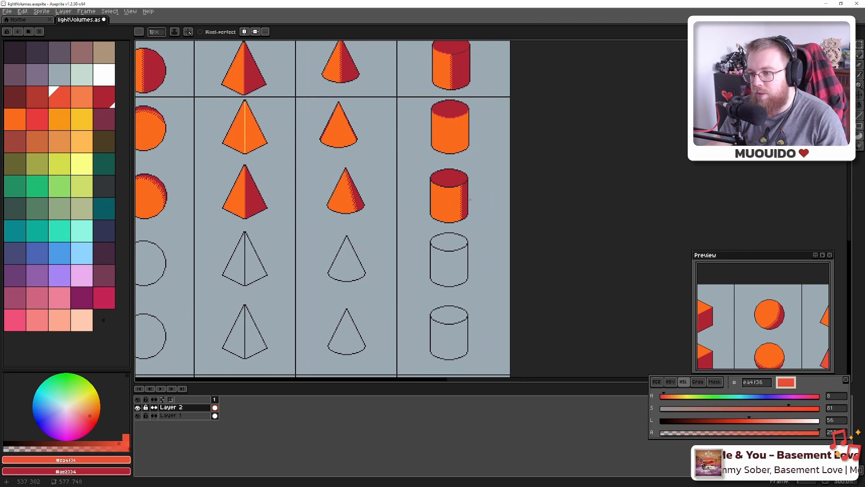
pyautogui.scroll(8, 454, 187)
pyautogui.scroll(-6, 446, 185)
pyautogui.scroll(10, 446, 185)
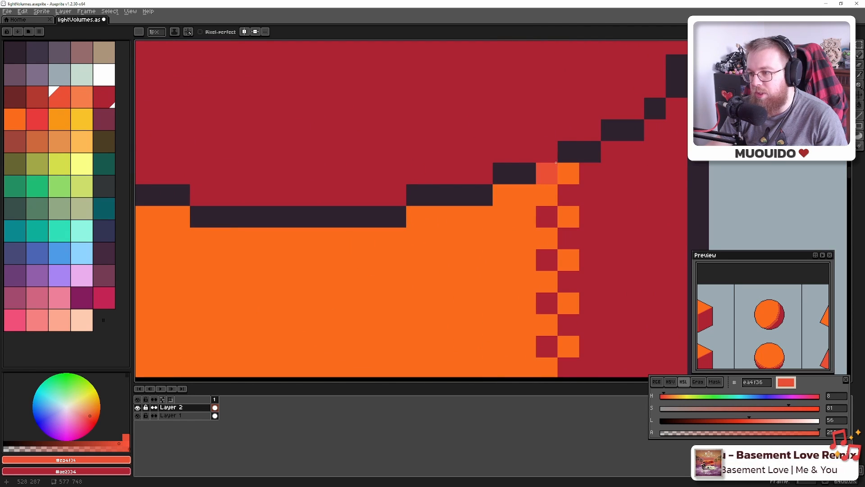
pyautogui.moveTo(568, 154)
pyautogui.mouseDown()
pyautogui.moveTo(546, 171)
pyautogui.moveTo(514, 172)
pyautogui.mouseUp()
pyautogui.press('g')
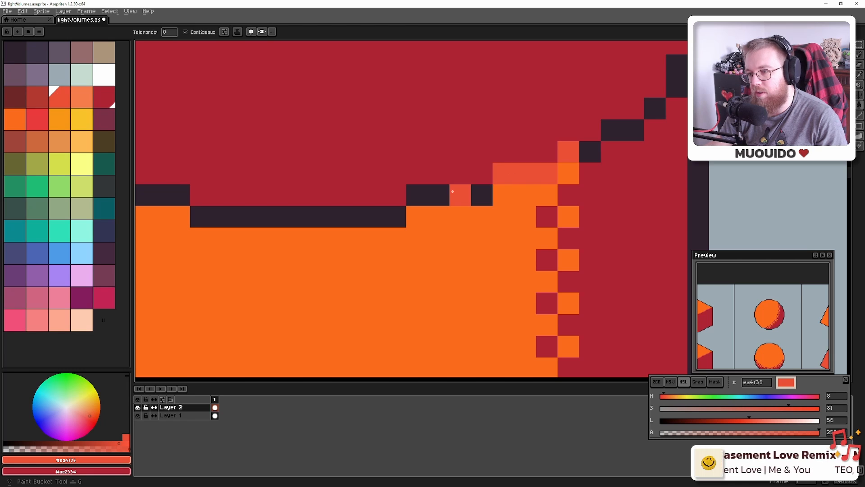
pyautogui.click(460, 195)
pyautogui.click(331, 216)
pyautogui.moveTo(204, 232)
pyautogui.mouseDown()
pyautogui.moveTo(499, 282)
pyautogui.moveTo(596, 315)
pyautogui.mouseUp()
pyautogui.click(520, 270)
pyautogui.click(419, 237)
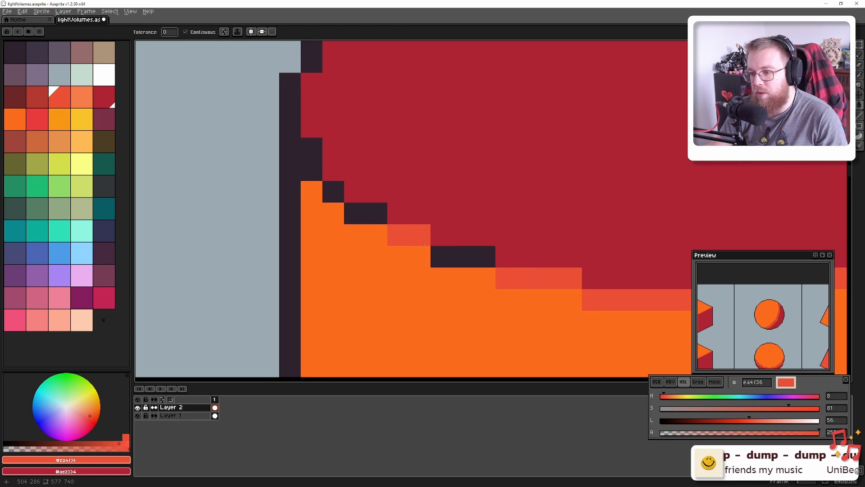
pyautogui.click(443, 256)
pyautogui.click(375, 218)
pyautogui.click(332, 191)
# Touch up stray dark pixels around the rim highlight with the Pencil
pyautogui.press('b')
pyautogui.moveTo(315, 175); pyautogui.dragTo(312, 150)
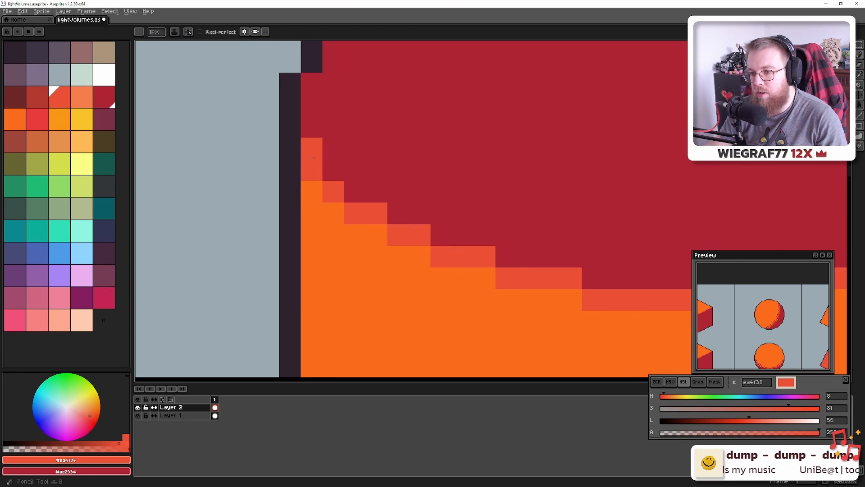
pyautogui.scroll(-6, 370, 202)
pyautogui.moveTo(445, 206); pyautogui.dragTo(363, 209)
pyautogui.scroll(-2, 363, 209)
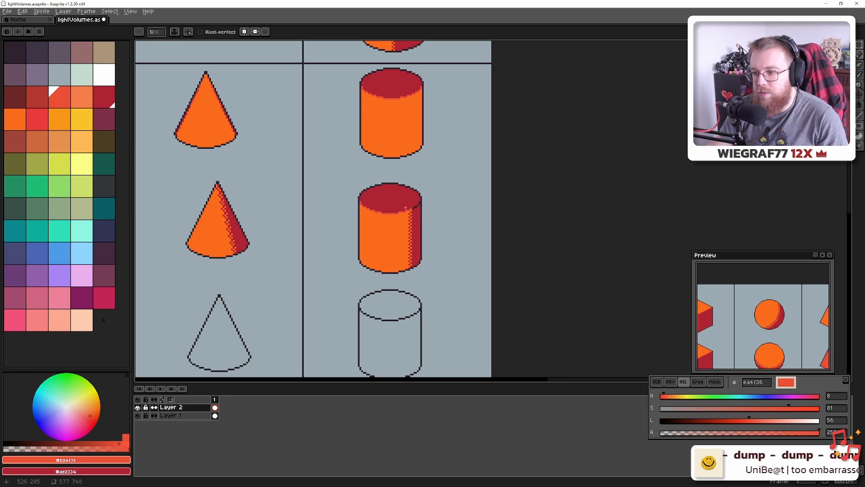
# Darken the cylinder's shadow-side outline pixels with dark red 6e2727, restoring one orange-red pixel
pyautogui.moveTo(283, 201); pyautogui.dragTo(350, 217)
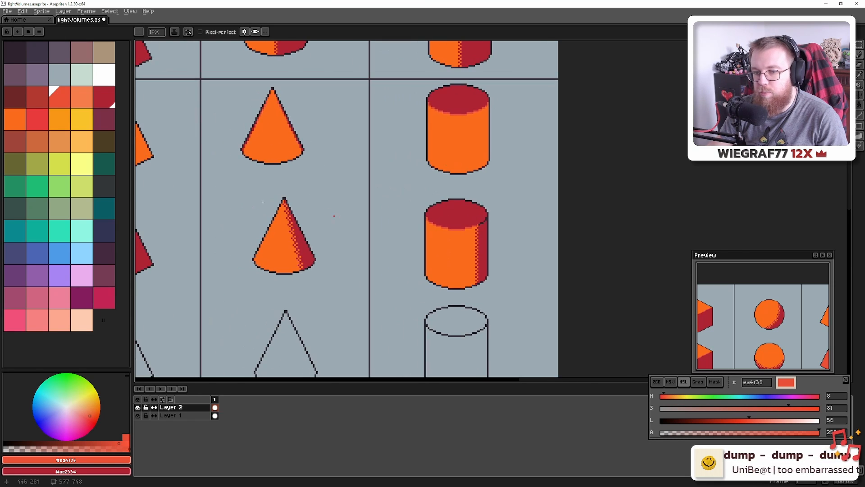
pyautogui.click(18, 96)
pyautogui.scroll(6, 525, 210)
pyautogui.click(234, 306)
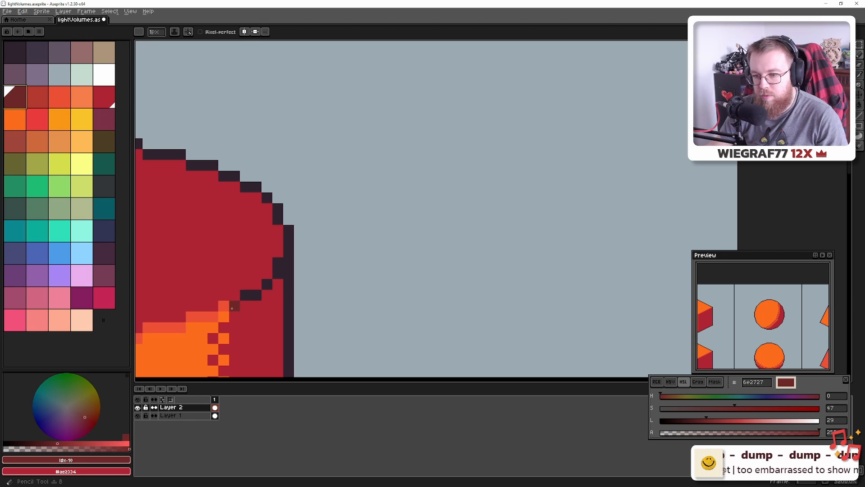
pyautogui.click(256, 294)
pyautogui.click(278, 263)
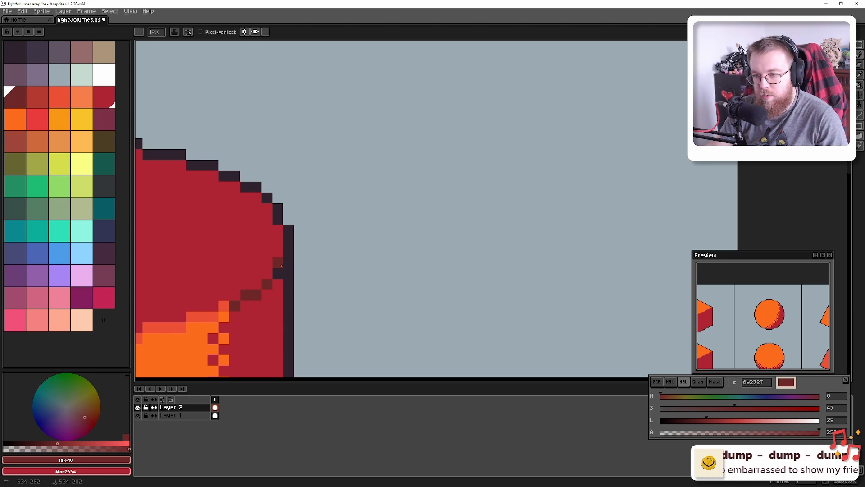
pyautogui.keyDown('alt'); pyautogui.click(223, 304); pyautogui.keyUp('alt')
pyautogui.click(234, 306)
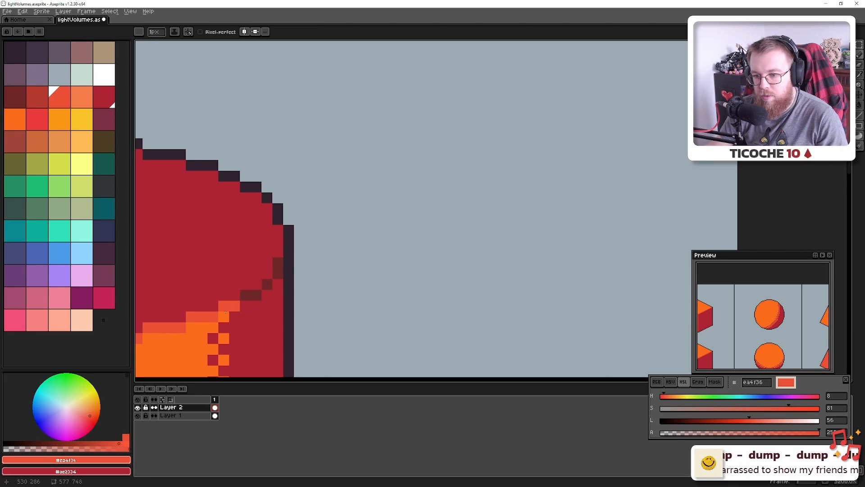
pyautogui.scroll(-12, 225, 312)
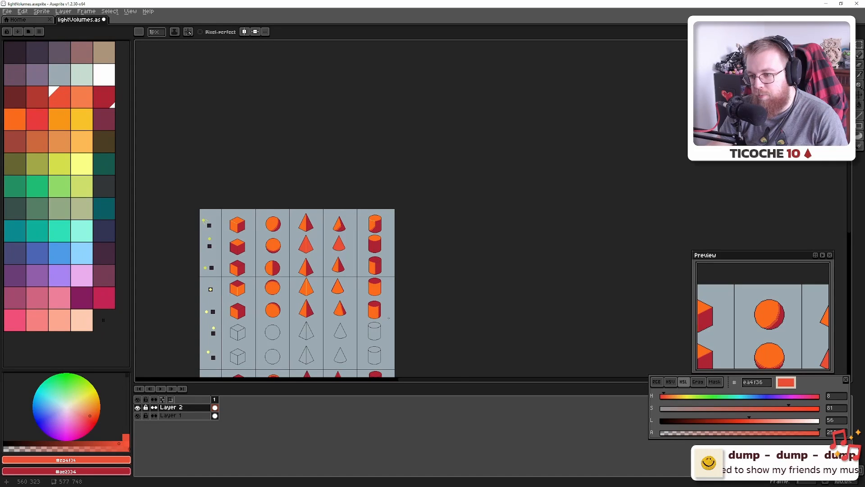
# Pick dark red 6e2727 and fill the red cube's upper-left inner edge segments with it
pyautogui.moveTo(333, 314); pyautogui.dragTo(429, 248)
pyautogui.scroll(5, 472, 253)
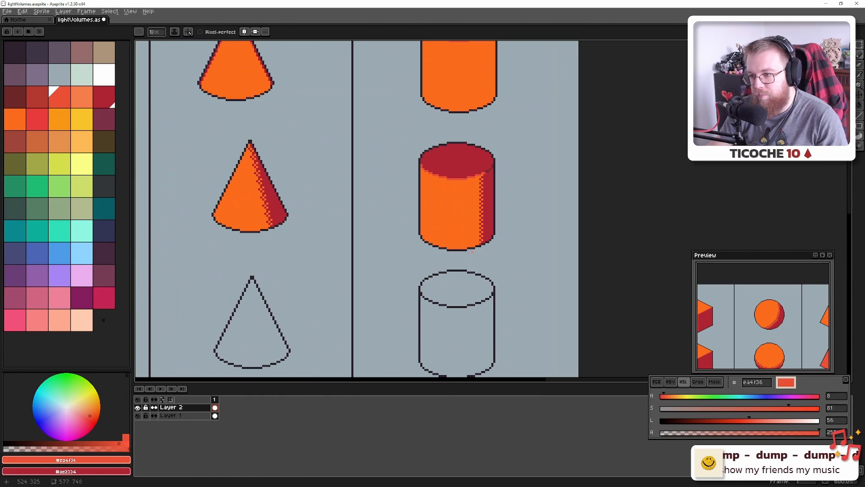
pyautogui.scroll(-5, 413, 263)
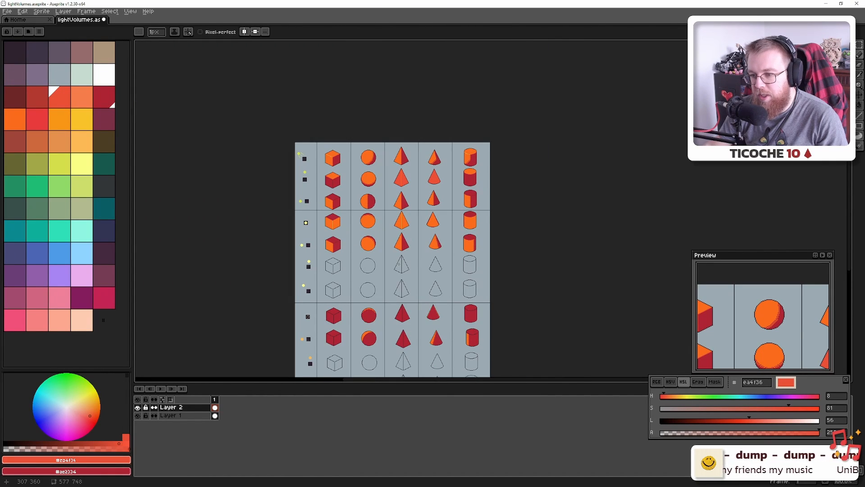
pyautogui.scroll(6, 327, 332)
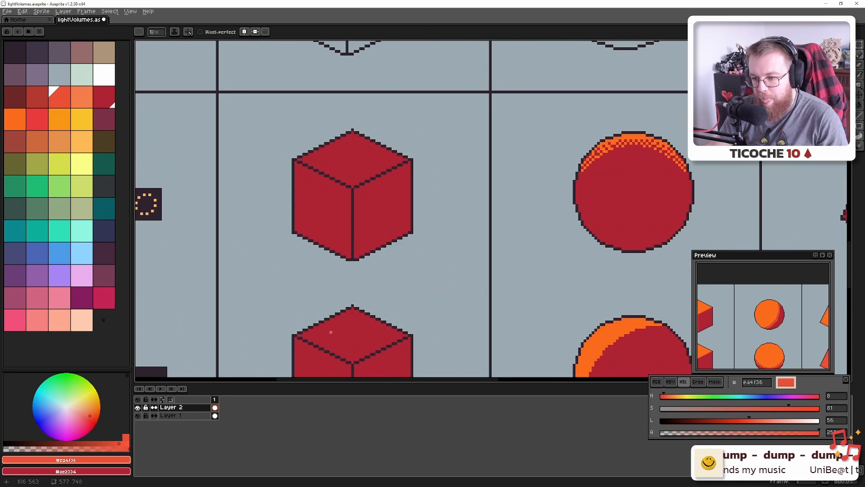
pyautogui.scroll(5, 300, 187)
pyautogui.press('b')
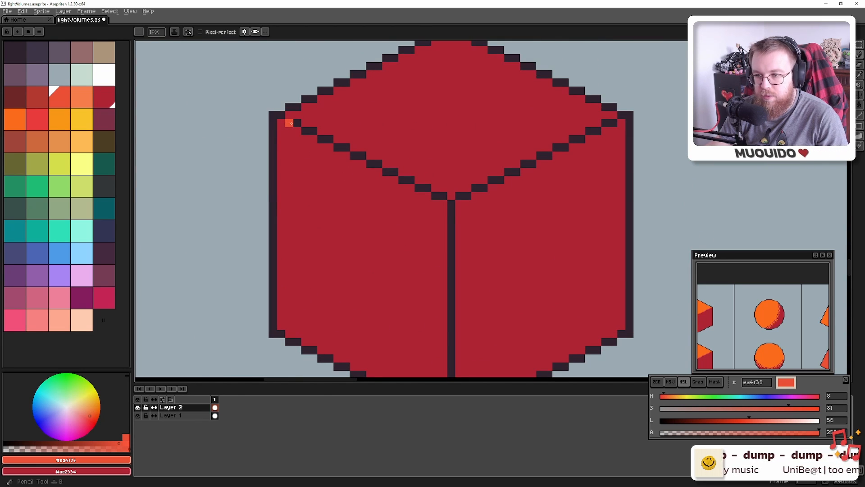
pyautogui.click(15, 97)
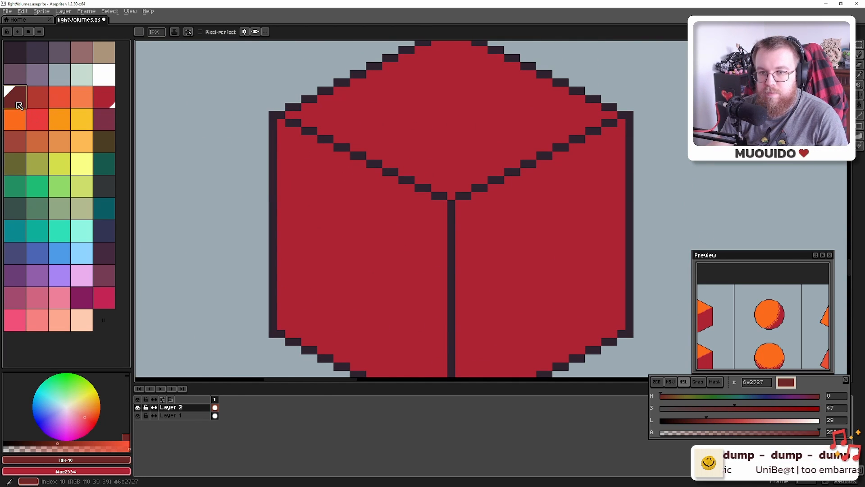
pyautogui.press('g')
pyautogui.click(294, 123)
pyautogui.click(310, 132)
pyautogui.click(324, 140)
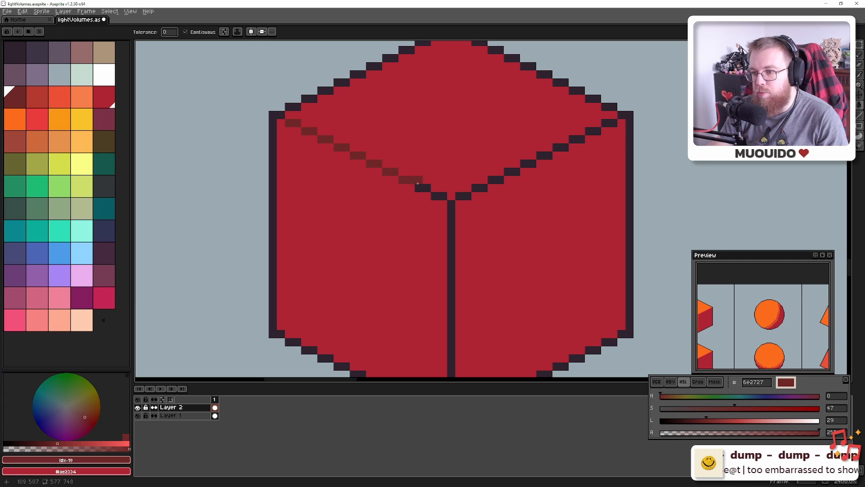
# Fill the edge segments right of the top corner dark red and redraw the vertical centre line
pyautogui.click(468, 195)
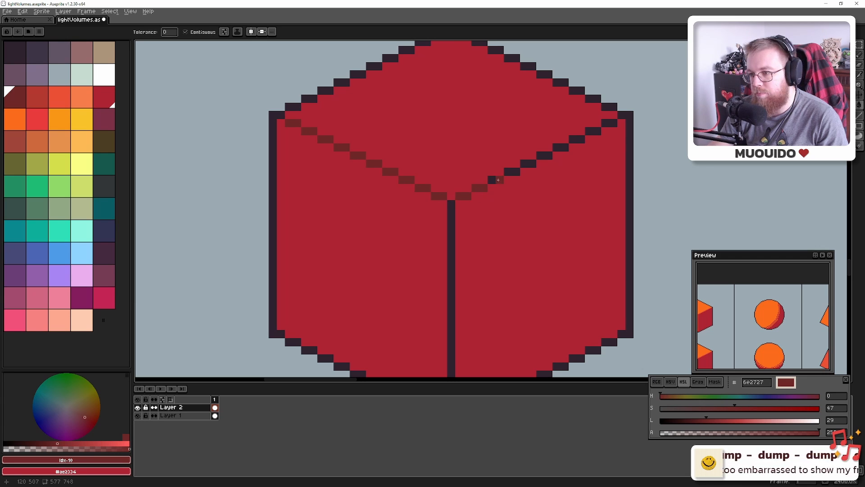
pyautogui.click(575, 139)
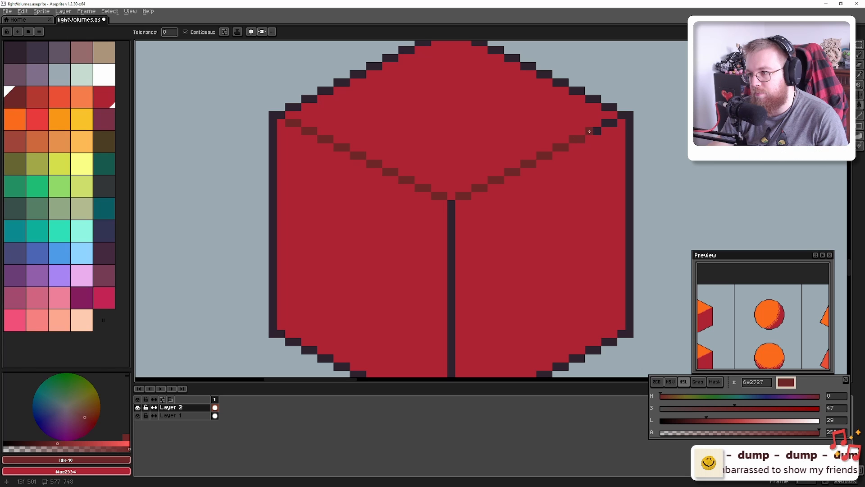
pyautogui.press('b')
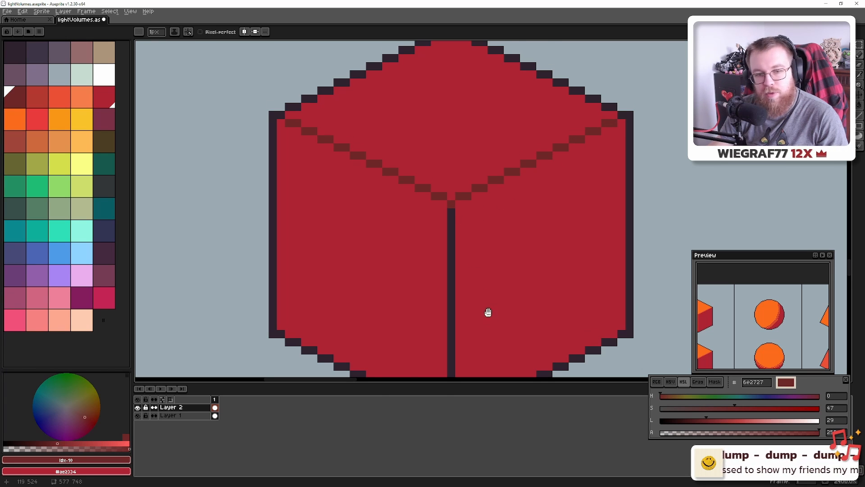
pyautogui.moveTo(488, 313); pyautogui.dragTo(457, 199)
# Finish the cube's centre line and redraw the pyramid's centre line in dark red #6e2727
pyautogui.keyDown('shift'); pyautogui.click(421, 293); pyautogui.keyUp('shift')
pyautogui.scroll(-4, 431, 294)
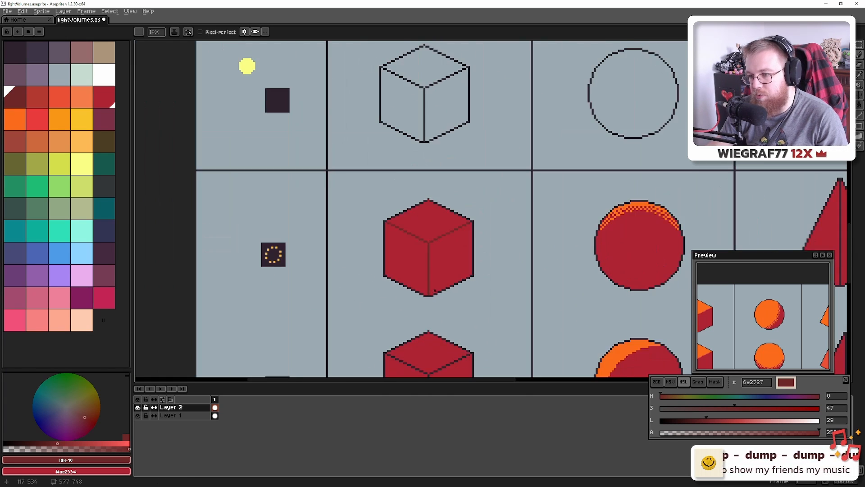
pyautogui.scroll(-2, 434, 290)
pyautogui.hscroll(3, 377, 241)
pyautogui.scroll(3, 493, 241)
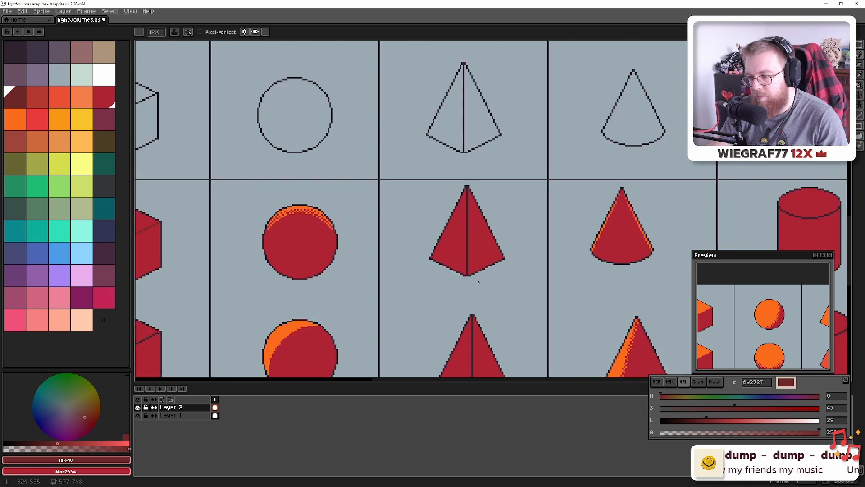
pyautogui.scroll(4, 469, 271)
pyautogui.click(450, 259)
pyautogui.scroll(-4, 451, 260)
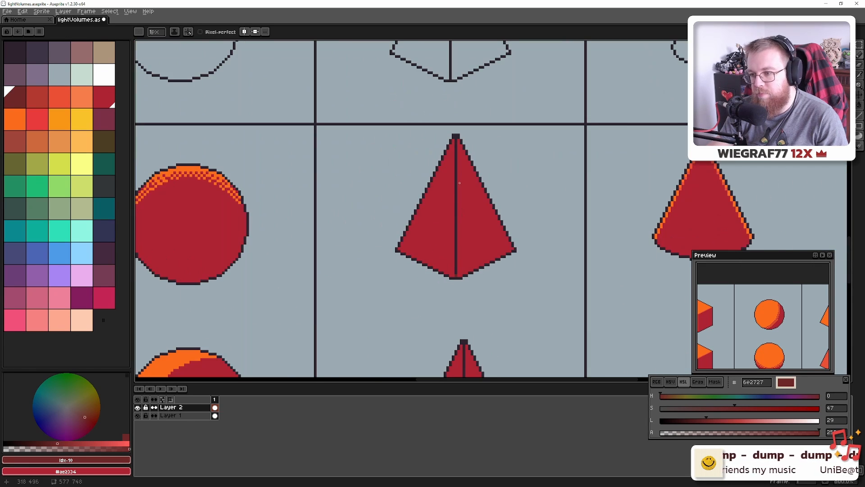
pyautogui.keyDown('shift'); pyautogui.click(456, 141); pyautogui.keyUp('shift')
# Recolour the red cylinder's front top-rim outline runs dark red with the Paint Bucket
pyautogui.moveTo(651, 194); pyautogui.dragTo(174, 199)
pyautogui.scroll(5, 507, 194)
pyautogui.moveTo(434, 137); pyautogui.dragTo(427, 238)
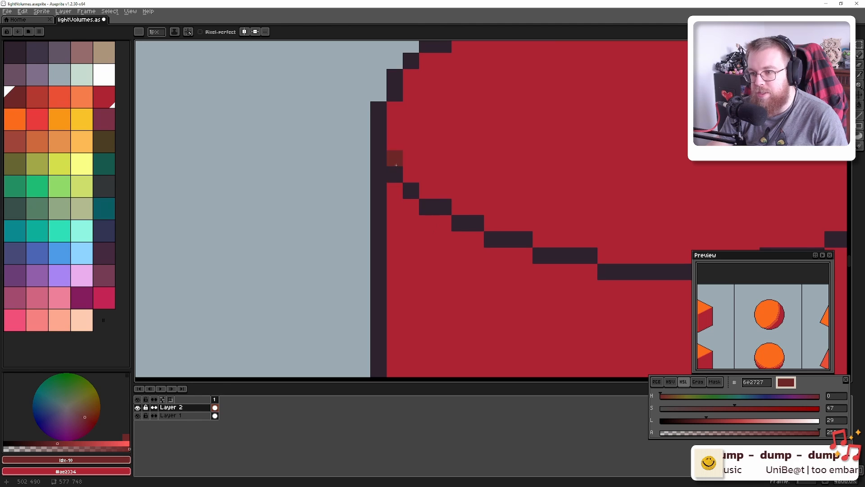
pyautogui.moveTo(397, 165); pyautogui.dragTo(410, 191)
pyautogui.press('g')
pyautogui.click(428, 207)
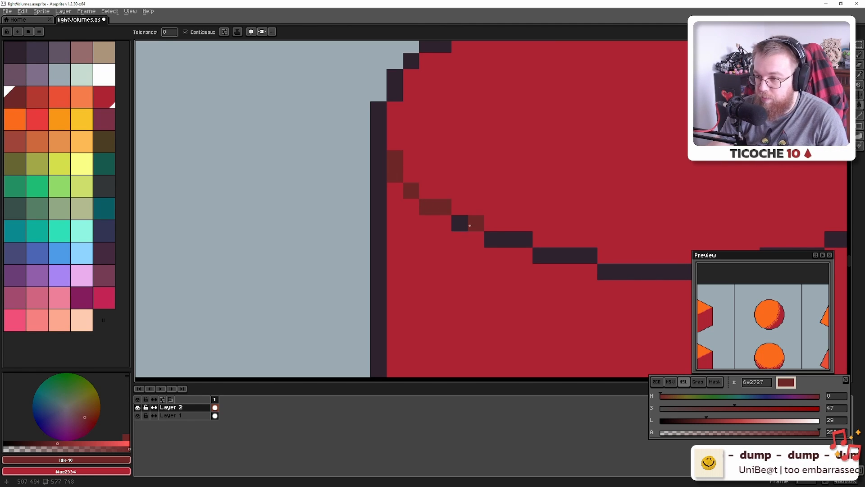
pyautogui.click(460, 223)
pyautogui.click(505, 239)
pyautogui.click(557, 255)
pyautogui.click(621, 274)
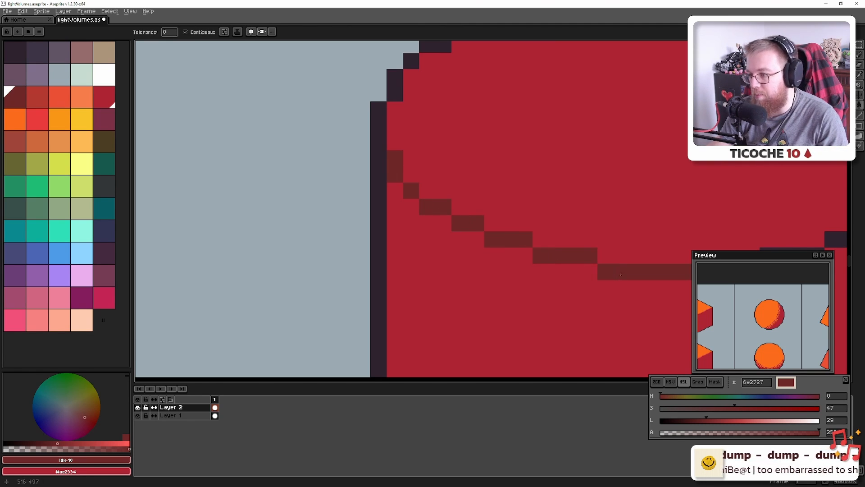
# Recolour the rim's right-side outline runs dark red, undoing one accidental body fill
pyautogui.moveTo(656, 261); pyautogui.dragTo(135, 279)
pyautogui.click(279, 273)
pyautogui.click(359, 257)
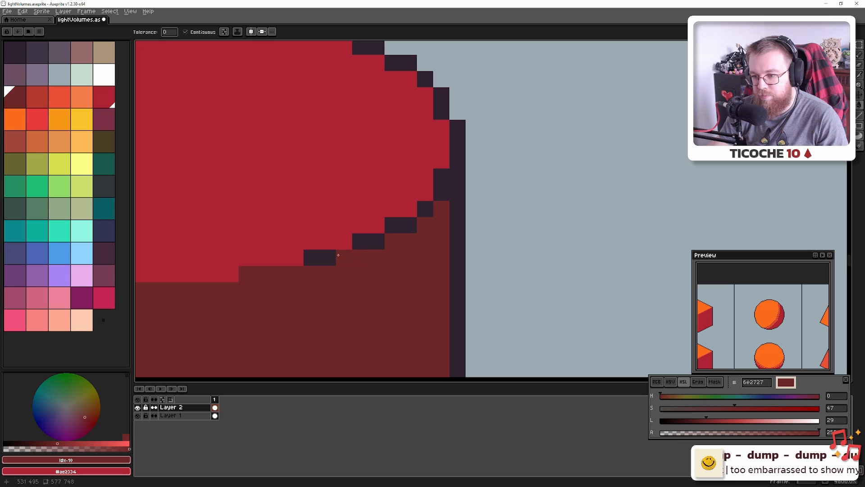
pyautogui.hotkey('ctrl', 'z')
pyautogui.click(320, 257)
pyautogui.click(368, 242)
pyautogui.click(401, 225)
pyautogui.click(425, 209)
pyautogui.click(437, 184)
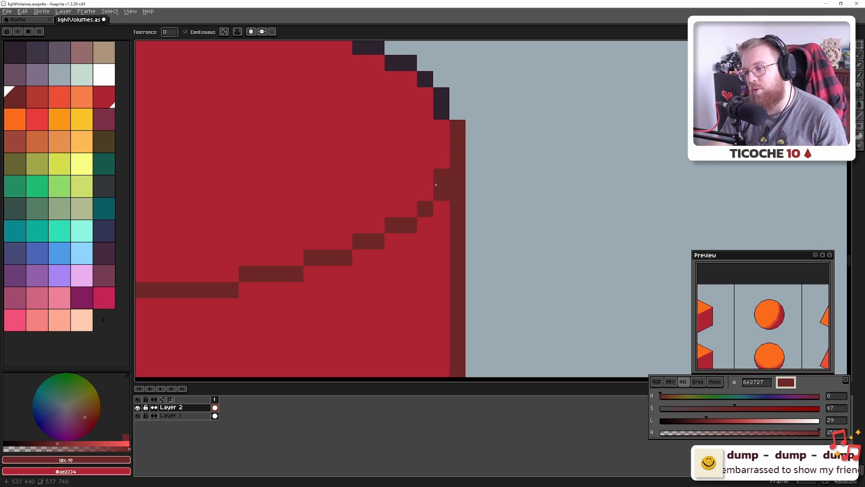
# Undo the unwanted right-edge recolour and pencil two remaining rim outline pixels dark red
pyautogui.scroll(-5, 401, 229)
pyautogui.hotkey('ctrl', 'z')
pyautogui.scroll(3, 405, 224)
pyautogui.press('b')
pyautogui.moveTo(411, 221); pyautogui.dragTo(412, 215)
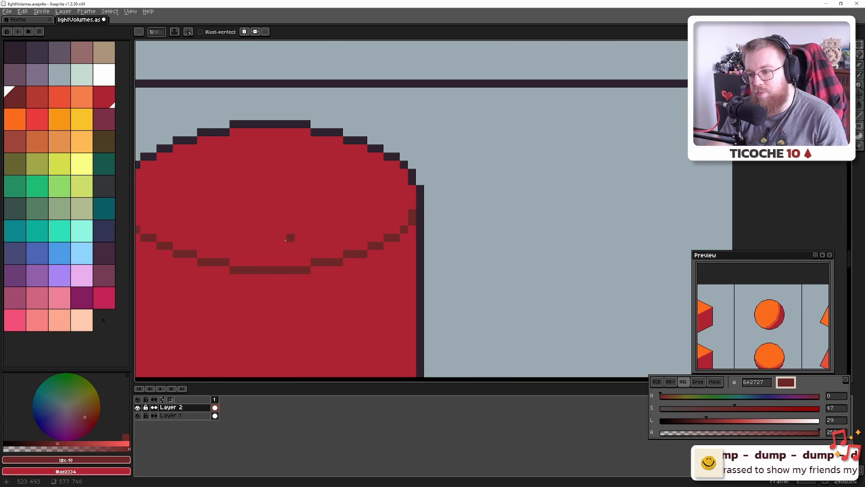
pyautogui.moveTo(285, 240); pyautogui.dragTo(424, 238)
pyautogui.scroll(-6, 295, 248)
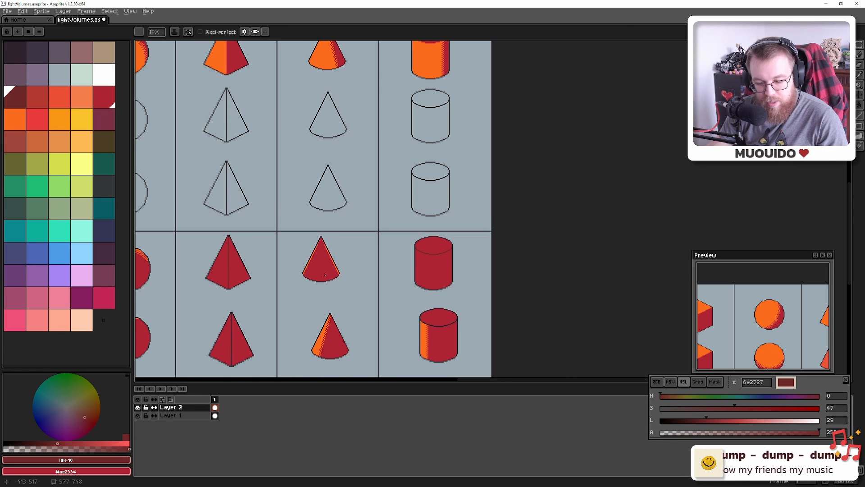
# Sample the dark red #6e2727 from the second red cube
pyautogui.moveTo(411, 277); pyautogui.dragTo(670, 192)
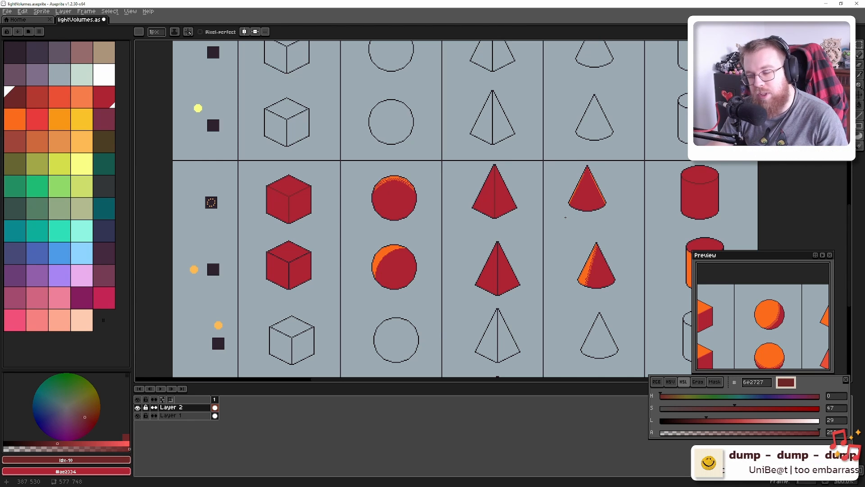
pyautogui.moveTo(473, 220); pyautogui.dragTo(568, 154)
pyautogui.scroll(5, 370, 197)
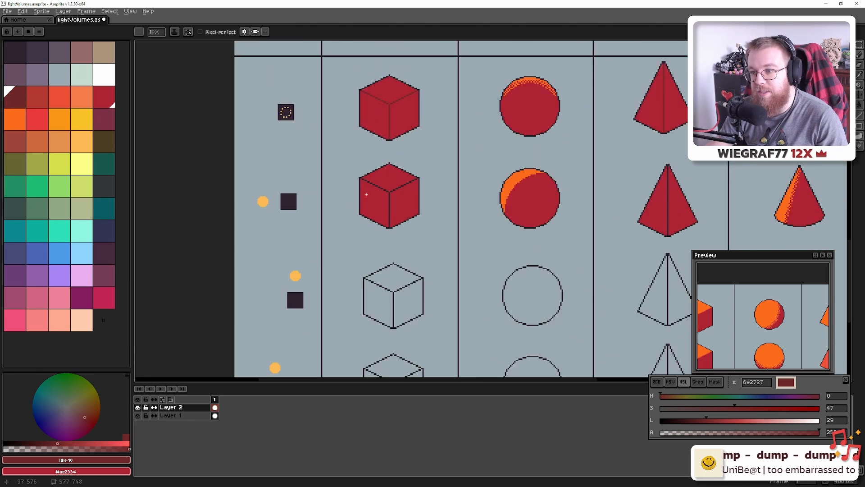
pyautogui.moveTo(415, 84); pyautogui.dragTo(372, 174)
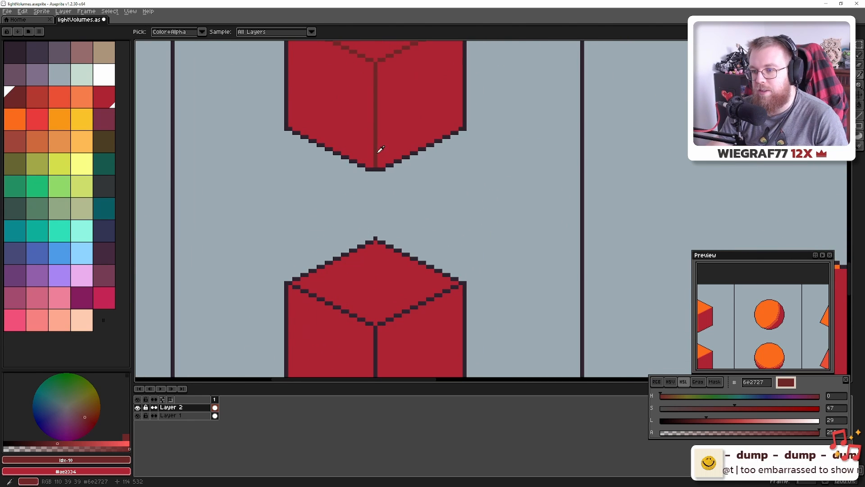
pyautogui.keyDown('alt'); pyautogui.click(377, 151); pyautogui.keyUp('alt')
pyautogui.scroll(-4, 370, 177)
pyautogui.scroll(6, 345, 220)
# Paint Bucket the top face's left diagonal edge steps dark red
pyautogui.press('g')
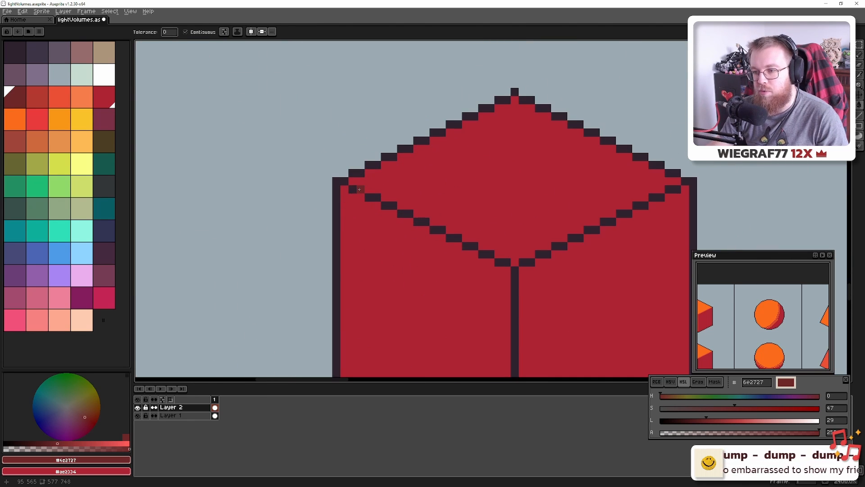
pyautogui.click(361, 190)
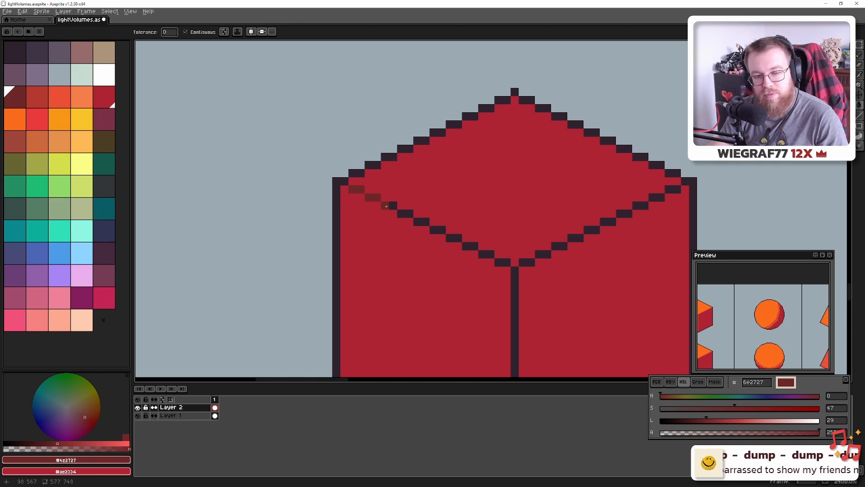
pyautogui.click(386, 206)
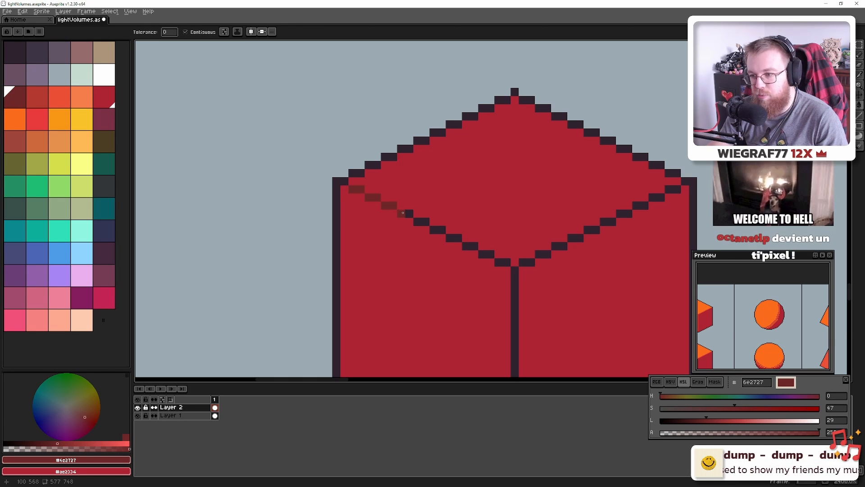
pyautogui.click(405, 213)
pyautogui.click(422, 221)
pyautogui.click(438, 229)
pyautogui.click(454, 238)
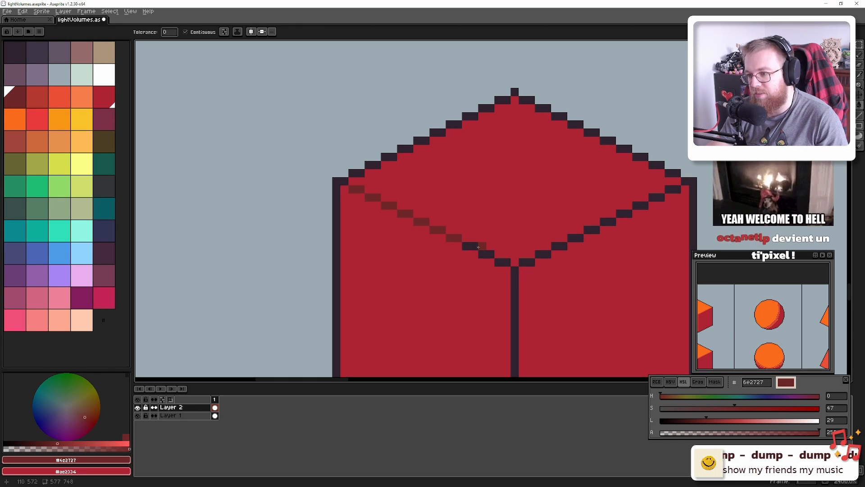
pyautogui.click(473, 246)
pyautogui.click(485, 255)
pyautogui.click(501, 263)
# Recolour the remaining diagonal steps and right diagonal dark red, undoing one right-face spill
pyautogui.moveTo(540, 266); pyautogui.dragTo(443, 245)
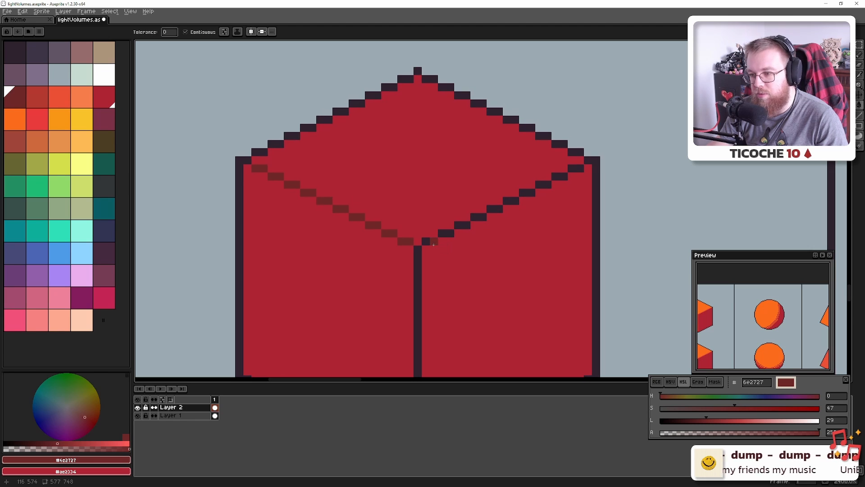
pyautogui.click(434, 245)
pyautogui.click(442, 241)
pyautogui.hotkey('ctrl', 'z')
pyautogui.click(447, 234)
pyautogui.click(460, 227)
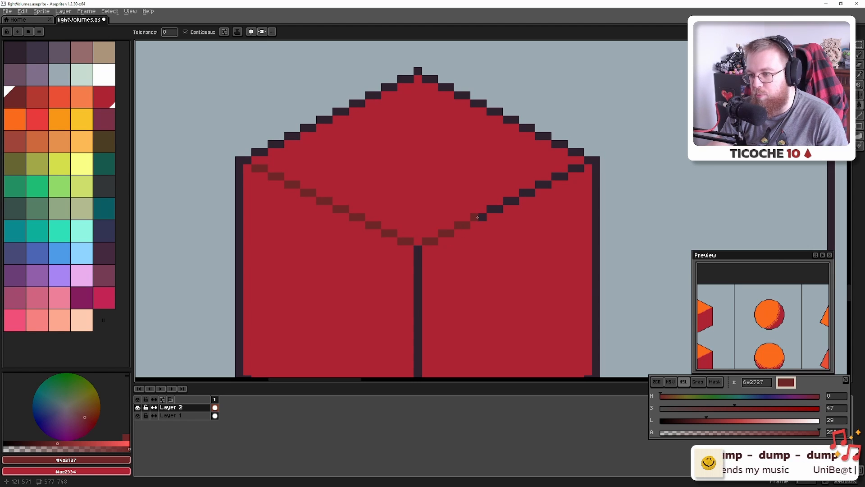
pyautogui.click(521, 196)
pyautogui.click(547, 183)
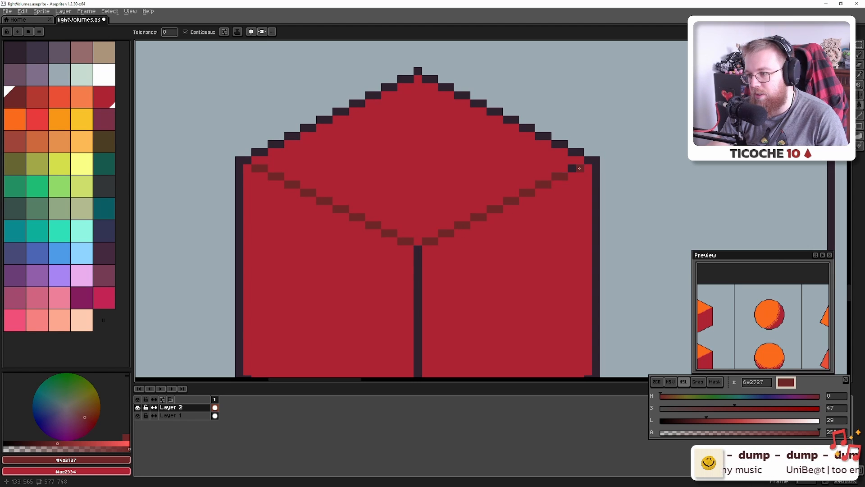
# Start a dark-red Pencil line at the top of the cube's vertical corner edge
pyautogui.moveTo(424, 289); pyautogui.dragTo(372, 182)
pyautogui.press('b')
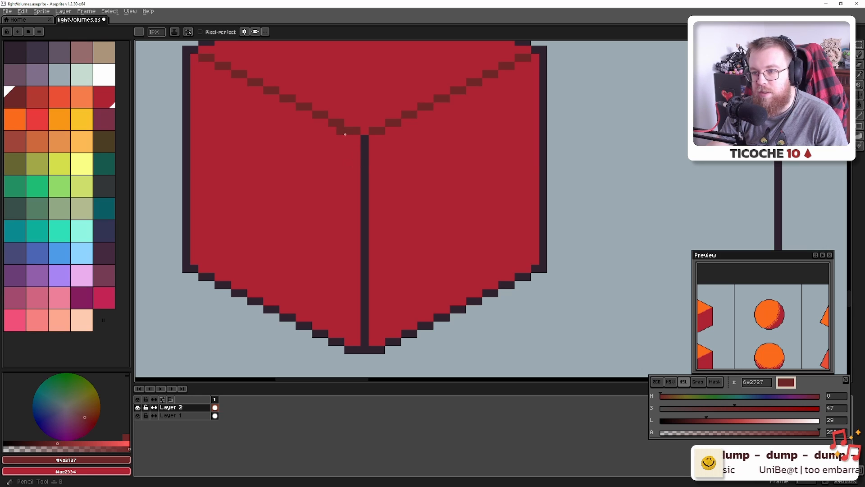
pyautogui.click(367, 142)
# Finish the cube's dark-red vertical edge line and save the file
pyautogui.keyDown('shift'); pyautogui.click(366, 342); pyautogui.keyUp('shift')
pyautogui.scroll(-5, 369, 334)
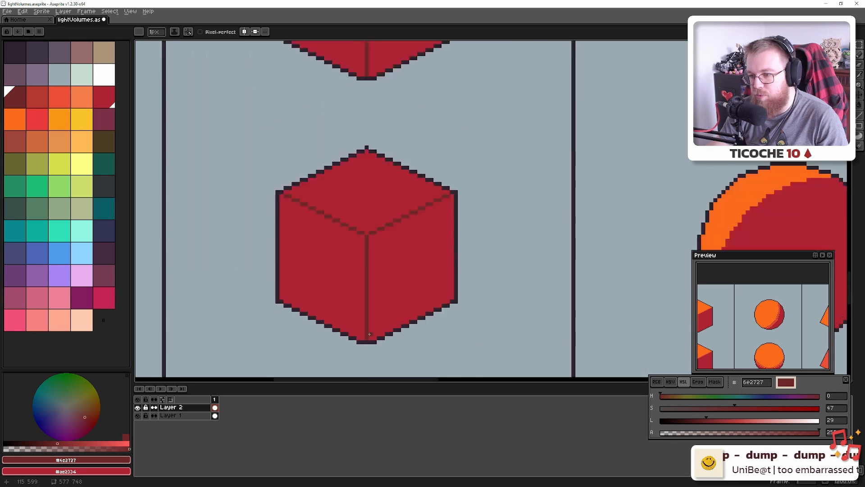
pyautogui.moveTo(402, 308); pyautogui.dragTo(309, 271)
pyautogui.hotkey('ctrl', 's')
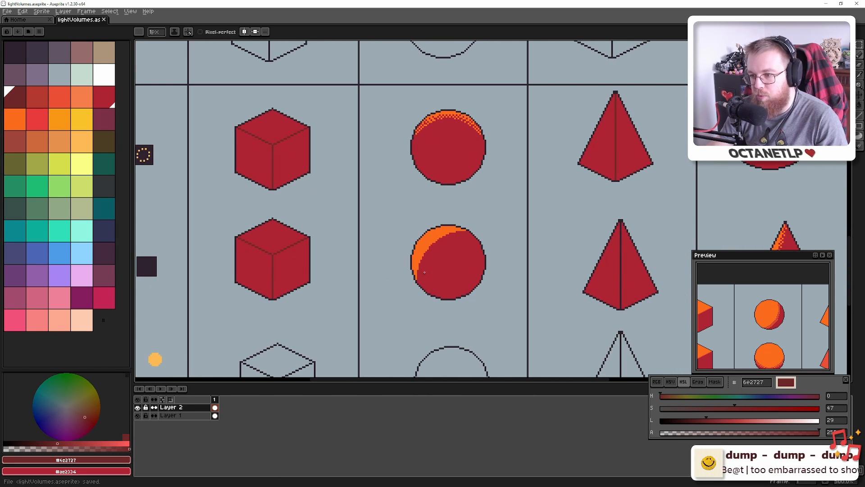
# Redraw the pyramid's centre line dark red from base to apex
pyautogui.moveTo(503, 275); pyautogui.dragTo(248, 249)
pyautogui.scroll(6, 343, 280)
pyautogui.click(486, 287)
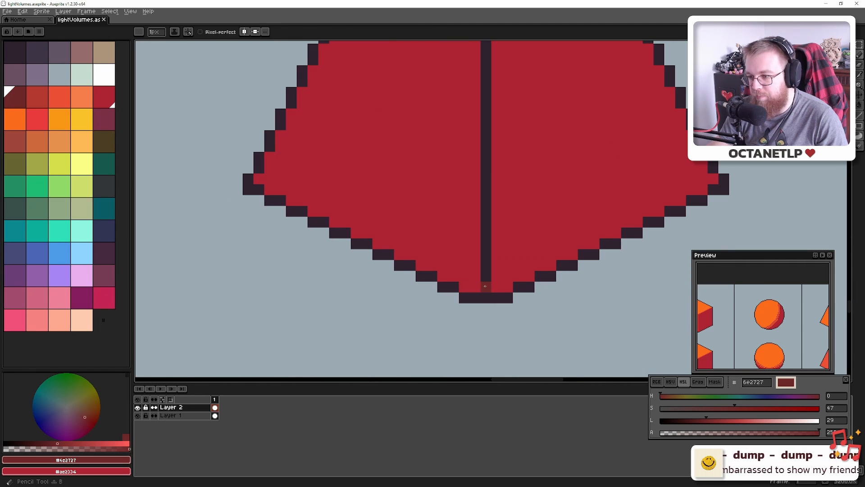
pyautogui.scroll(10, 387, 371)
pyautogui.keyDown('shift'); pyautogui.click(387, 181); pyautogui.keyUp('shift')
pyautogui.keyDown('shift'); pyautogui.click(387, 171); pyautogui.keyUp('shift')
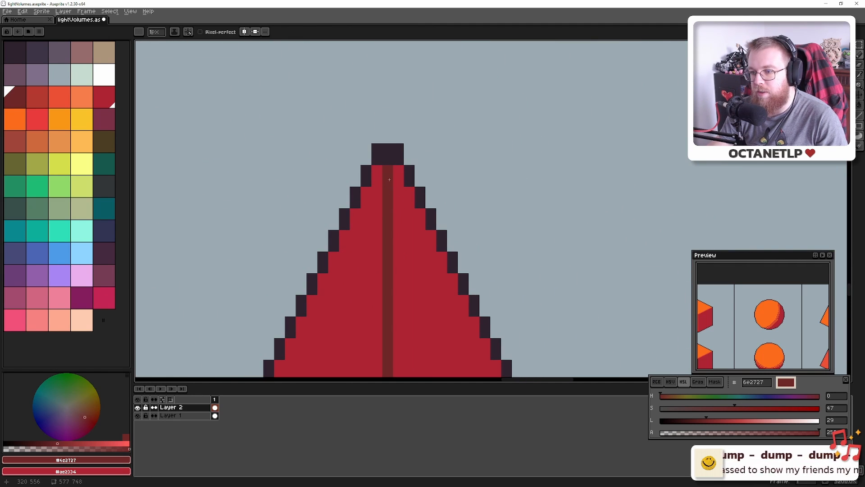
pyautogui.scroll(-8, 416, 234)
# Recolour the orange-sided cylinder's top-rim outline runs dark red with the Paint Bucket
pyautogui.moveTo(456, 259); pyautogui.dragTo(334, 220)
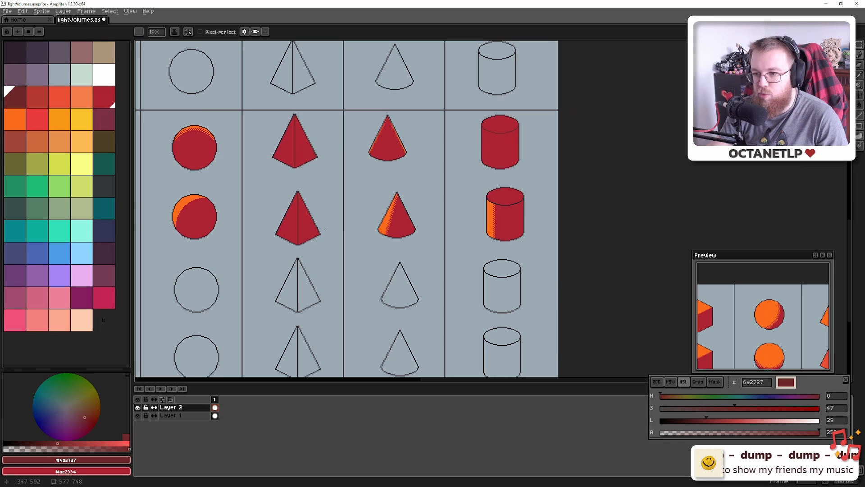
pyautogui.scroll(8, 500, 212)
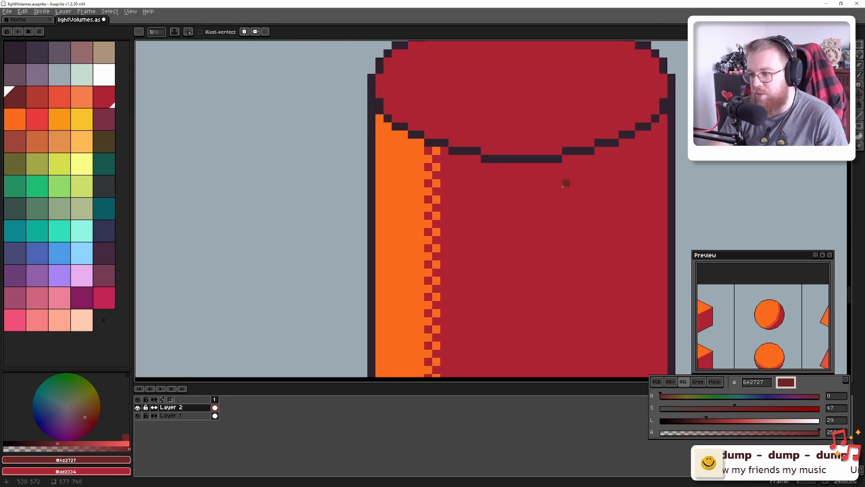
pyautogui.moveTo(381, 186); pyautogui.dragTo(397, 187)
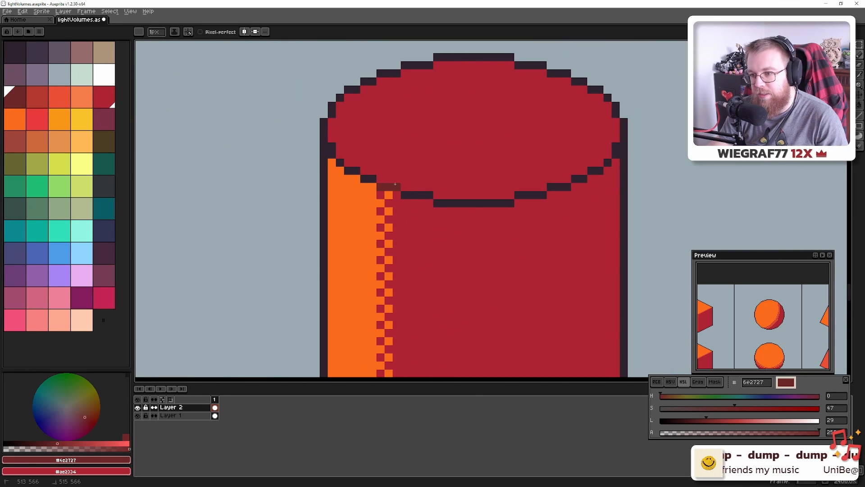
pyautogui.press('g')
pyautogui.click(405, 195)
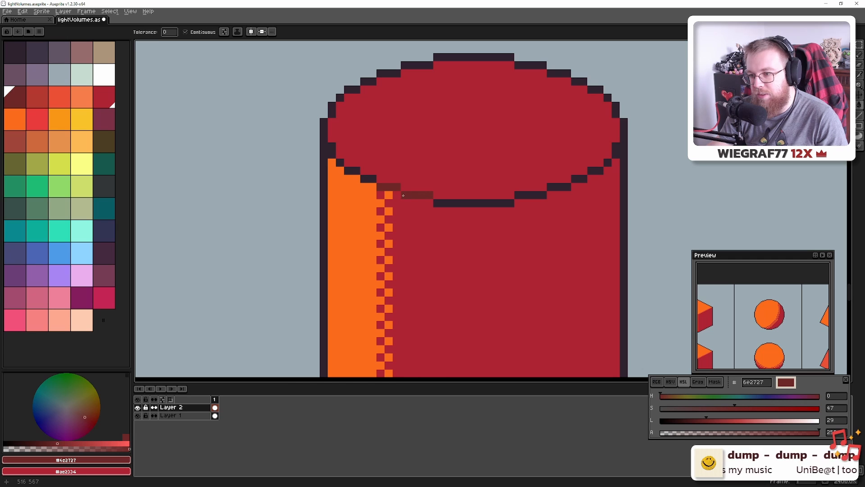
pyautogui.click(461, 203)
pyautogui.click(540, 195)
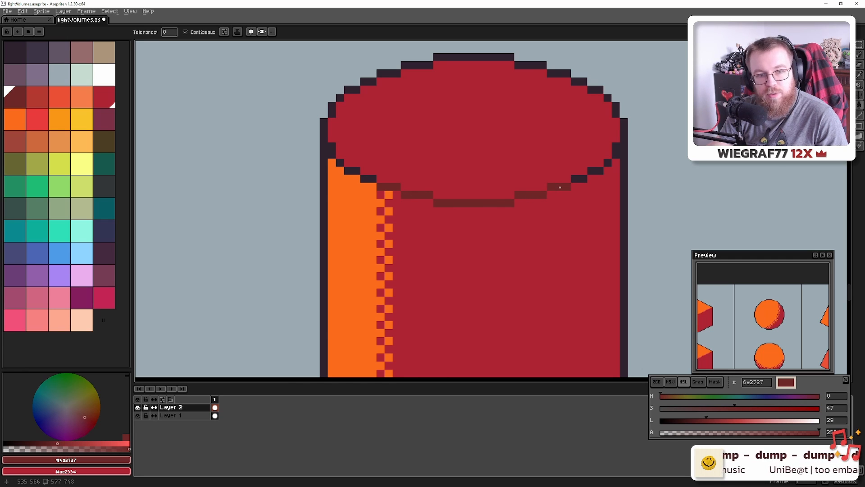
pyautogui.click(595, 170)
pyautogui.click(606, 164)
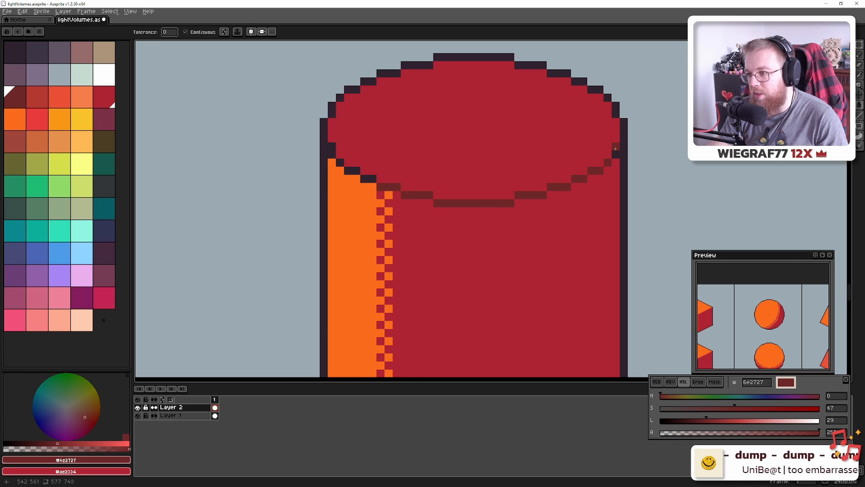
pyautogui.click(616, 148)
# Undo the spilled corner fill and pencil the rim's right corner pixel a lighter colour
pyautogui.hotkey('ctrl', 'z')
pyautogui.press('b')
pyautogui.click(615, 150)
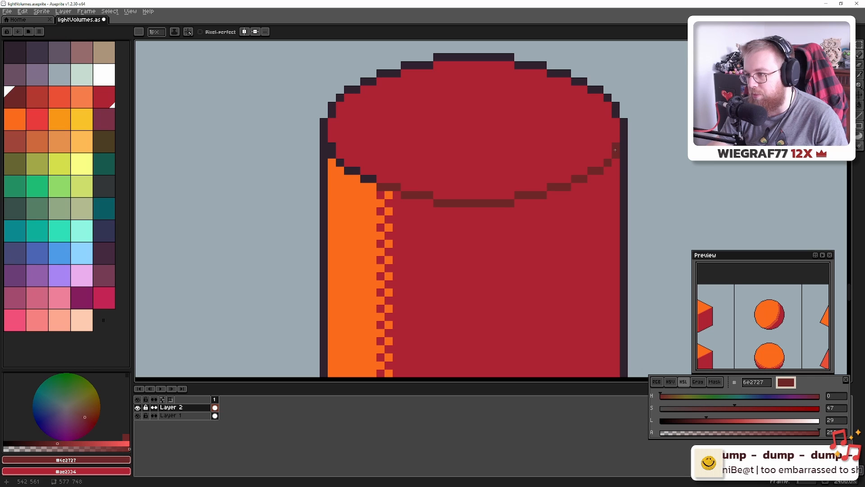
pyautogui.moveTo(364, 216); pyautogui.dragTo(427, 250)
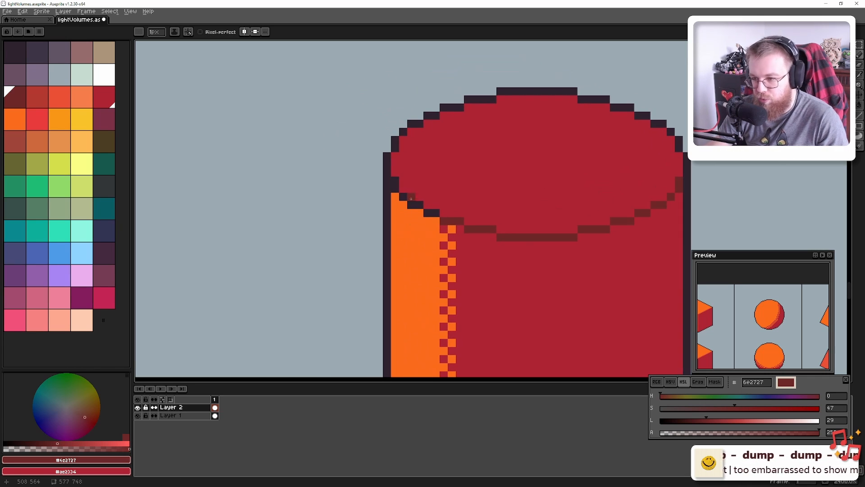
pyautogui.scroll(-2, 406, 243)
pyautogui.scroll(3, 406, 242)
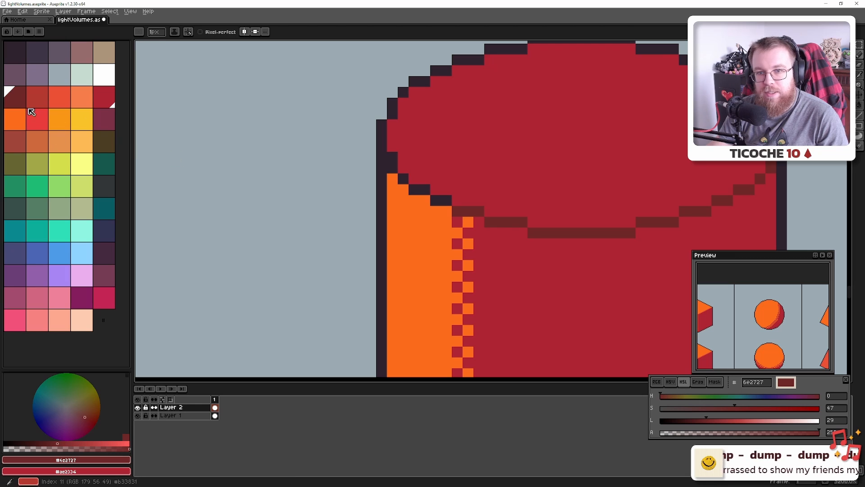
# Pick the light red highlight colour, sampling it from the lit pyramid
pyautogui.click(63, 104)
pyautogui.scroll(-4, 274, 118)
pyautogui.moveTo(274, 118); pyautogui.dragTo(476, 303)
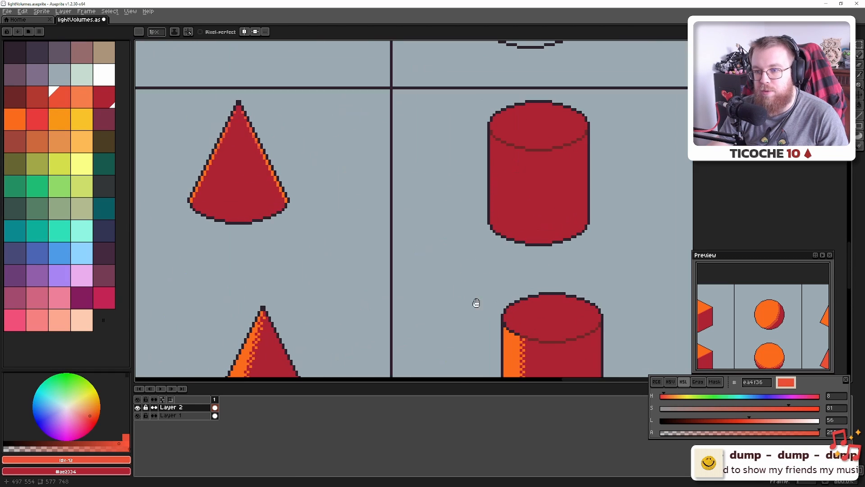
pyautogui.moveTo(256, 187); pyautogui.dragTo(315, 316)
pyautogui.moveTo(336, 153); pyautogui.dragTo(381, 342)
pyautogui.moveTo(369, 148); pyautogui.dragTo(384, 287)
pyautogui.scroll(-5, 384, 271)
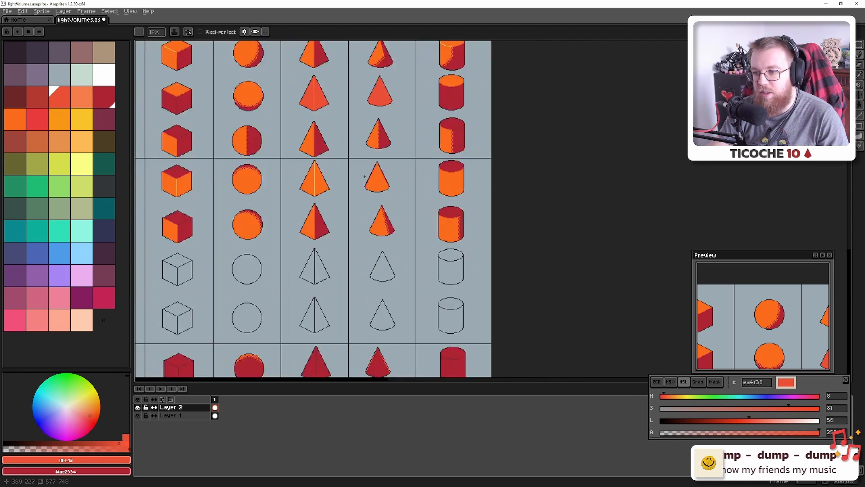
pyautogui.scroll(2, 363, 176)
pyautogui.scroll(-1, 366, 165)
pyautogui.moveTo(366, 156); pyautogui.dragTo(513, 271)
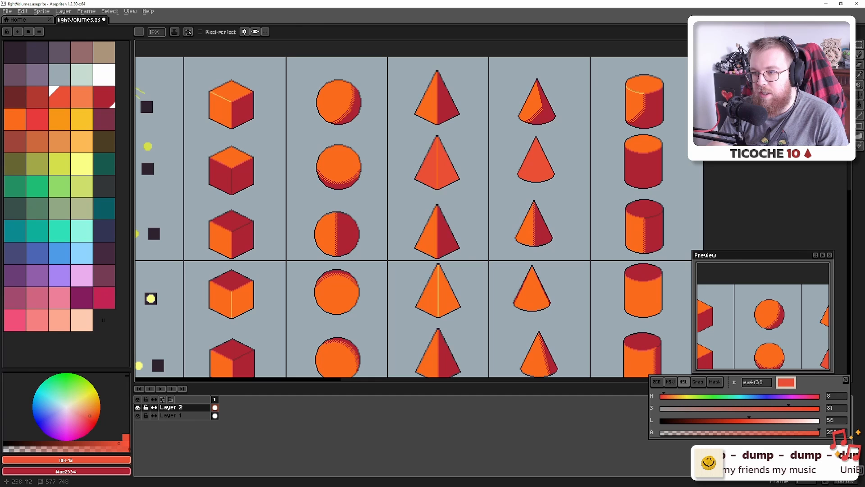
pyautogui.keyDown('alt'); pyautogui.click(443, 162); pyautogui.keyUp('alt')
# Pencil a light red highlight over the cylinder's top-left outline pixels
pyautogui.moveTo(532, 324); pyautogui.dragTo(363, 106)
pyautogui.moveTo(469, 219); pyautogui.dragTo(376, 113)
pyautogui.moveTo(487, 257); pyautogui.dragTo(446, 181)
pyautogui.scroll(8, 431, 251)
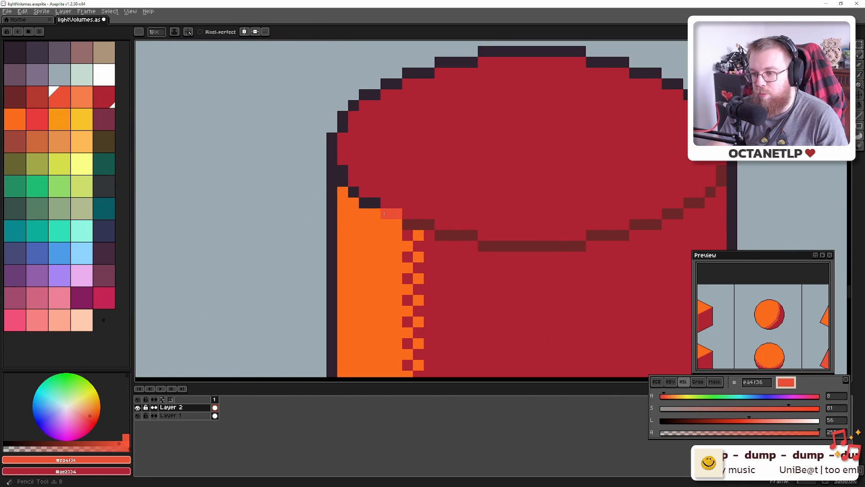
pyautogui.moveTo(385, 213)
pyautogui.mouseDown()
pyautogui.moveTo(342, 181)
pyautogui.moveTo(343, 170)
pyautogui.mouseUp()
pyautogui.scroll(-3, 373, 218)
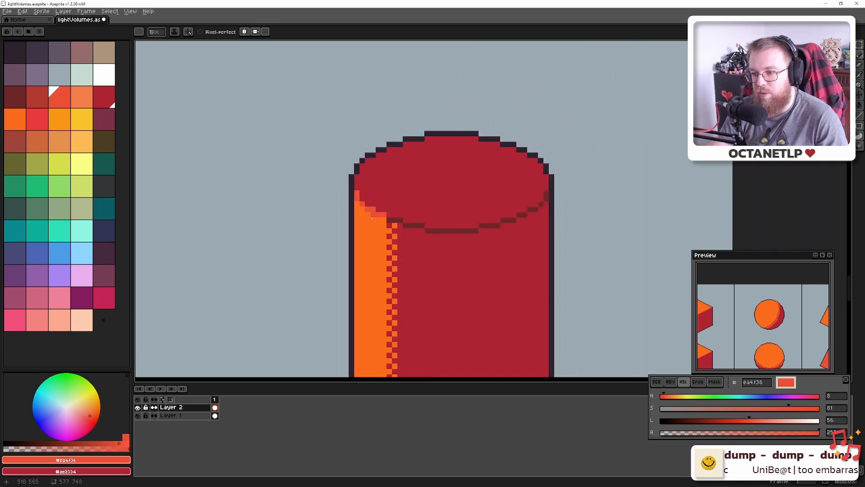
pyautogui.scroll(-4, 372, 218)
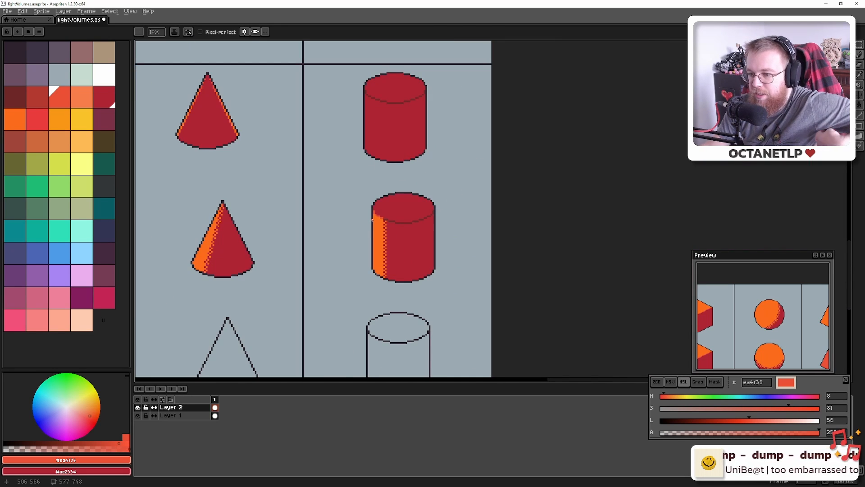
pyautogui.scroll(-3, 372, 220)
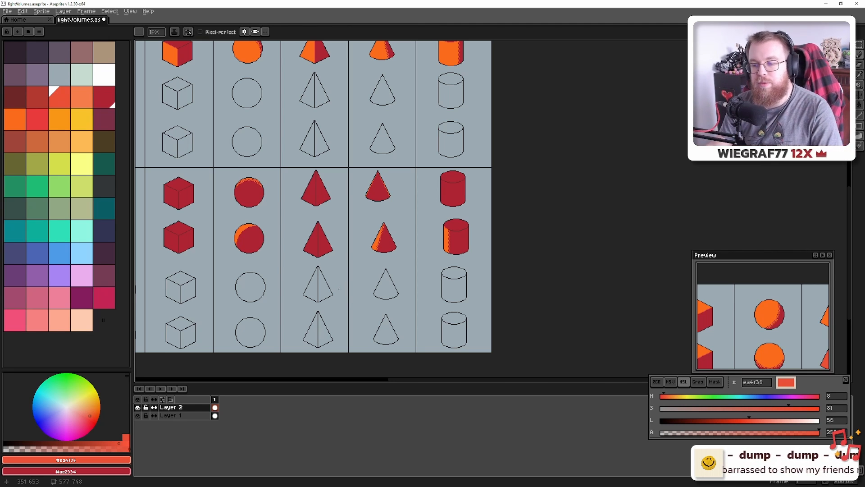
# Check the Blender render of the sun-lit cylinder and return to the chart
pyautogui.hotkey('alt', 'Tab')
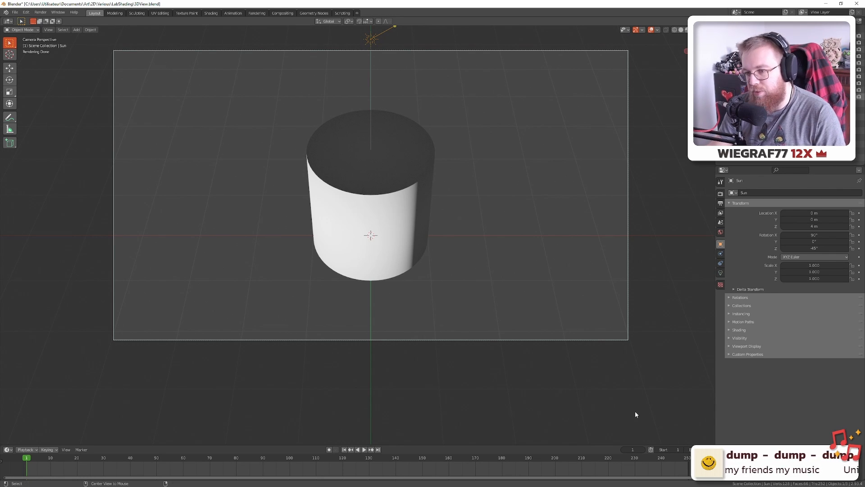
pyautogui.hotkey('alt', 'Tab')
pyautogui.scroll(-2, 370, 212)
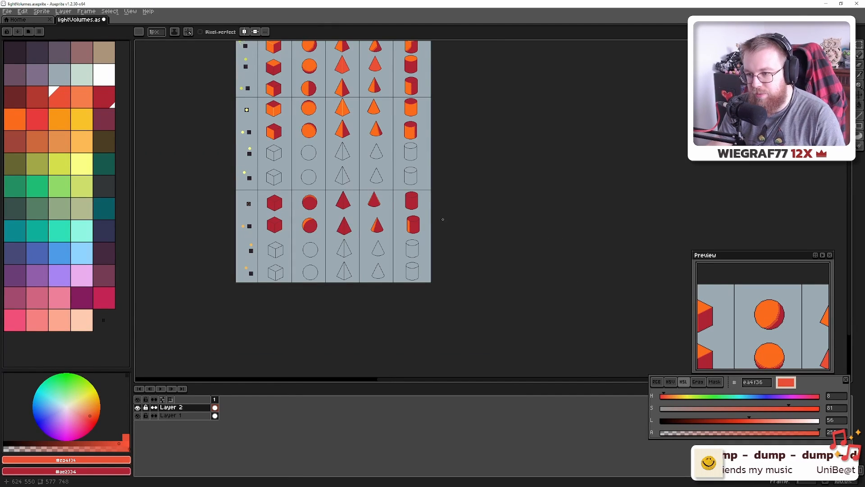
# Paint three more top-rim outline pixels light red to extend the highlight
pyautogui.scroll(10, 405, 225)
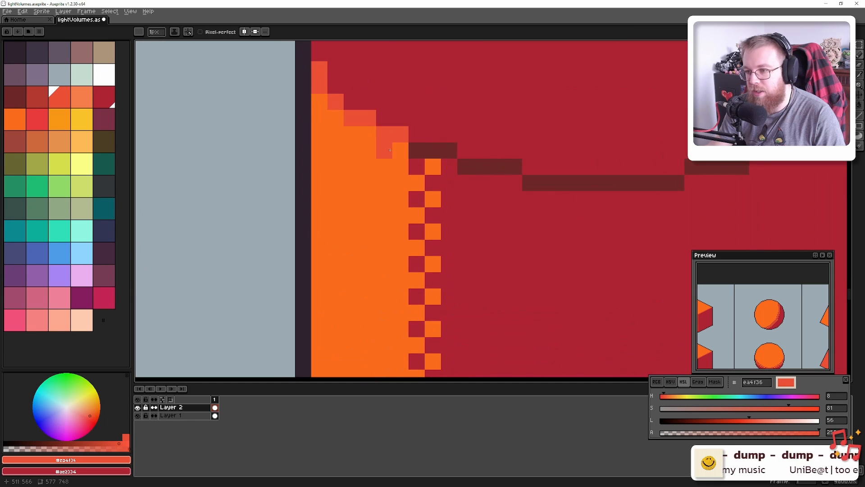
pyautogui.click(417, 150)
pyautogui.click(433, 151)
pyautogui.click(450, 150)
pyautogui.scroll(-1, 431, 207)
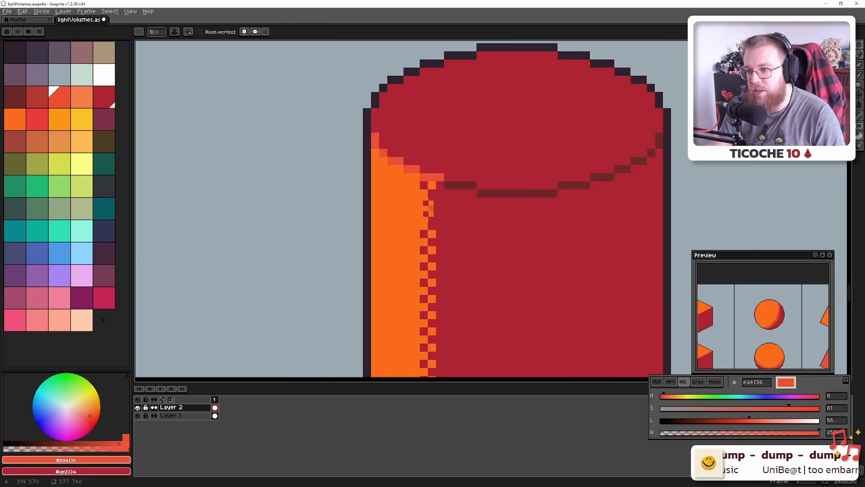
pyautogui.scroll(-6, 431, 207)
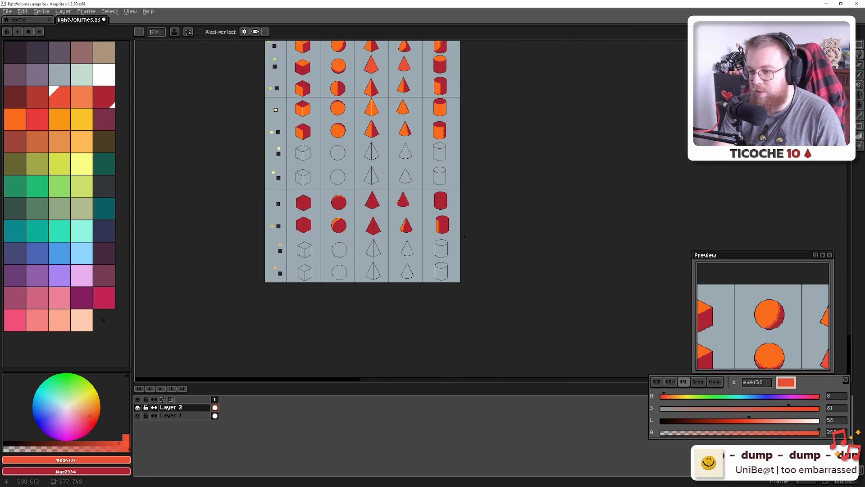
# Zoom out to the whole shape chart and save the sprite sheet with Ctrl+S
pyautogui.moveTo(304, 111); pyautogui.dragTo(323, 193)
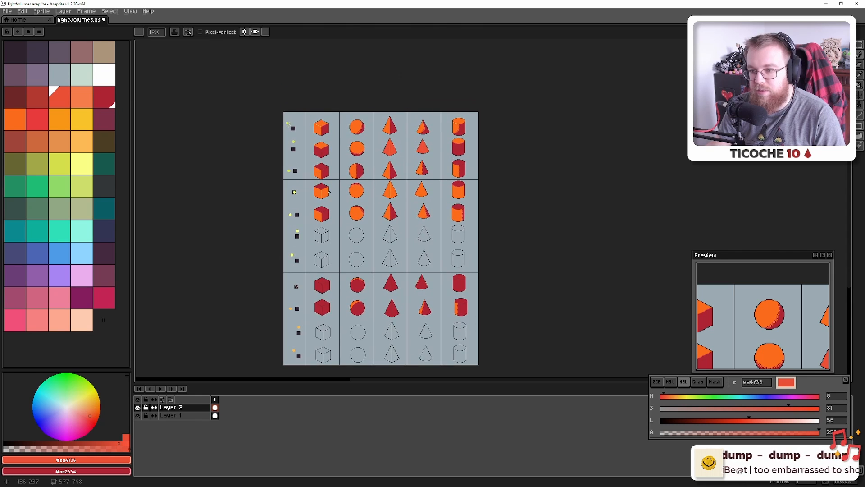
pyautogui.scroll(3, 323, 193)
pyautogui.hotkey('ctrl', 's')
pyautogui.scroll(-3, 326, 197)
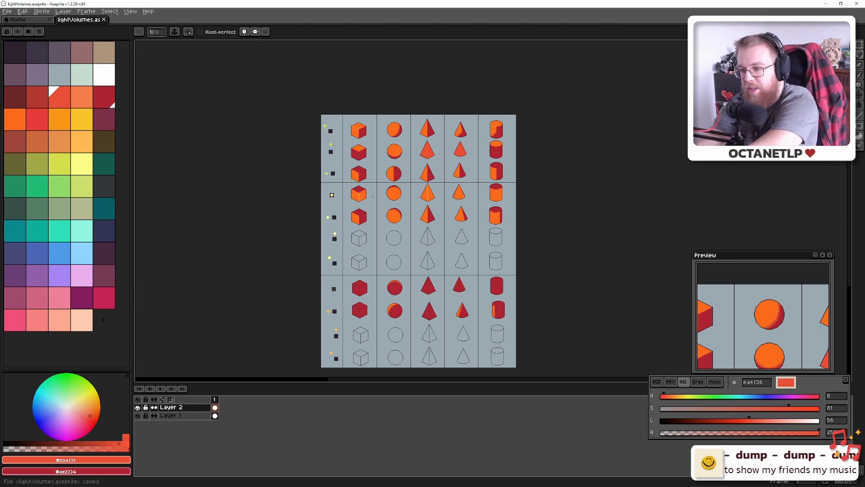
pyautogui.scroll(4, 364, 223)
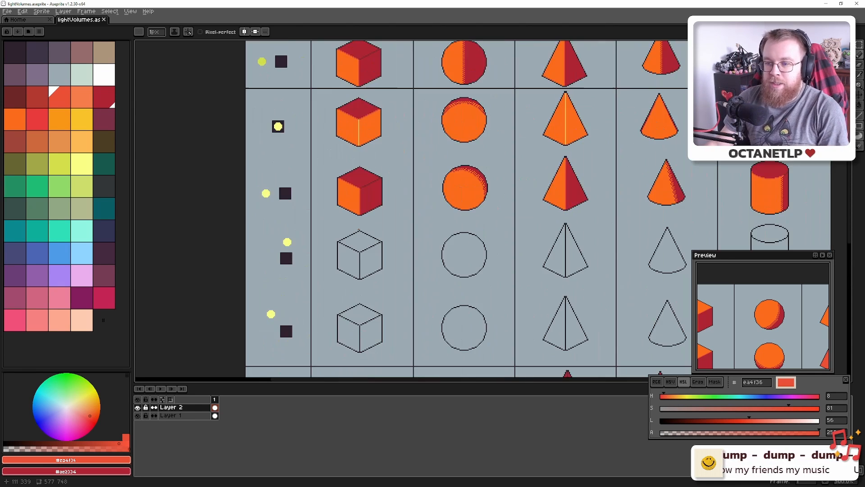
pyautogui.moveTo(389, 212); pyautogui.dragTo(379, 203)
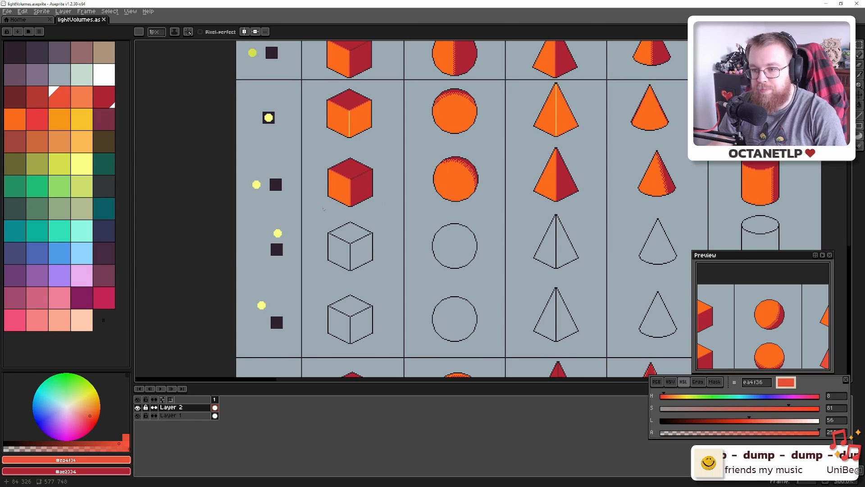
pyautogui.hotkey('ctrl', 's')
pyautogui.scroll(1, 302, 241)
pyautogui.scroll(2, 302, 241)
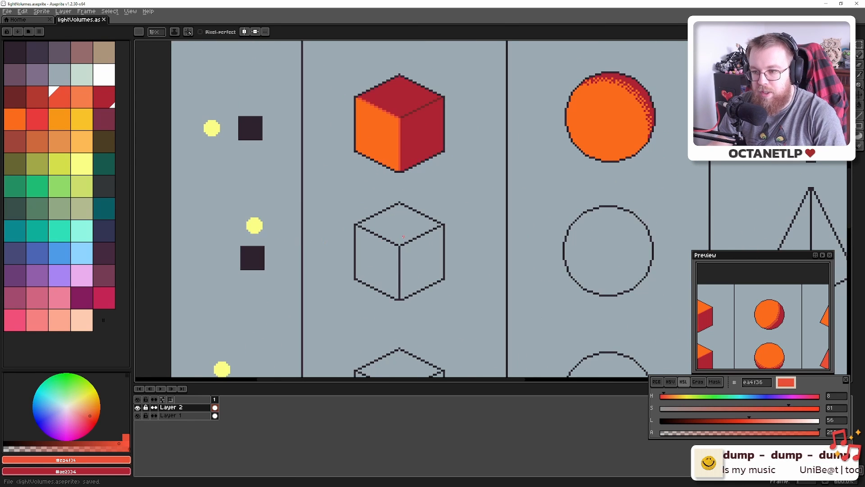
pyautogui.moveTo(403, 237); pyautogui.dragTo(351, 221)
# Sample the cube's orange and bucket-fill the outlined cube's top, left and right faces
pyautogui.keyDown('alt'); pyautogui.click(329, 113); pyautogui.keyUp('alt')
pyautogui.press('g')
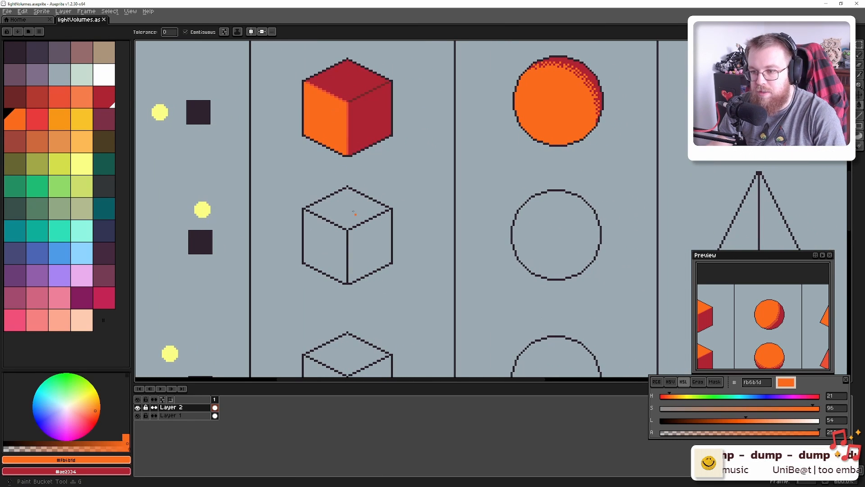
pyautogui.click(354, 213)
pyautogui.click(324, 246)
pyautogui.click(370, 245)
# Fill the outlined sphere and both pyramid faces with the same flat orange
pyautogui.moveTo(425, 248); pyautogui.dragTo(329, 249)
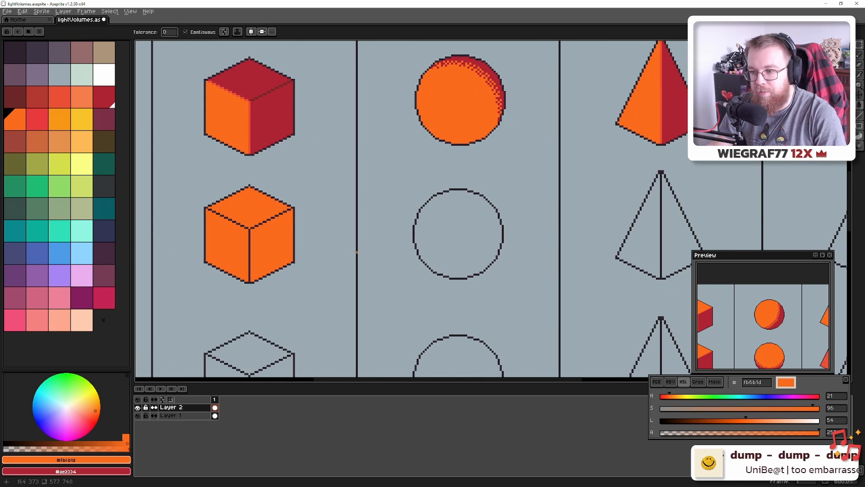
pyautogui.scroll(-2, 356, 253)
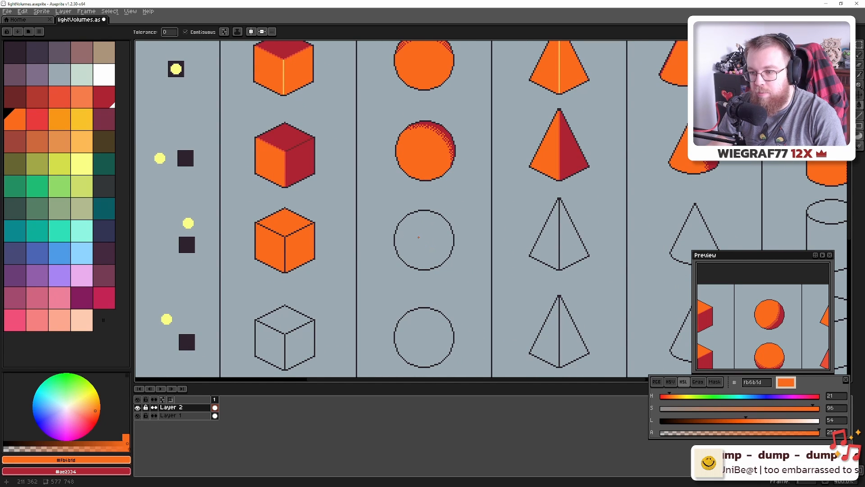
pyautogui.click(418, 237)
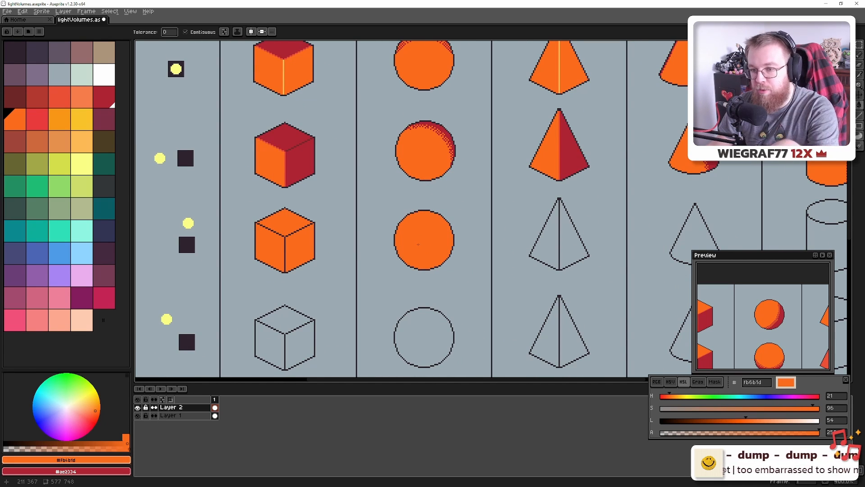
pyautogui.moveTo(538, 226); pyautogui.dragTo(403, 233)
pyautogui.click(415, 255)
pyautogui.click(435, 258)
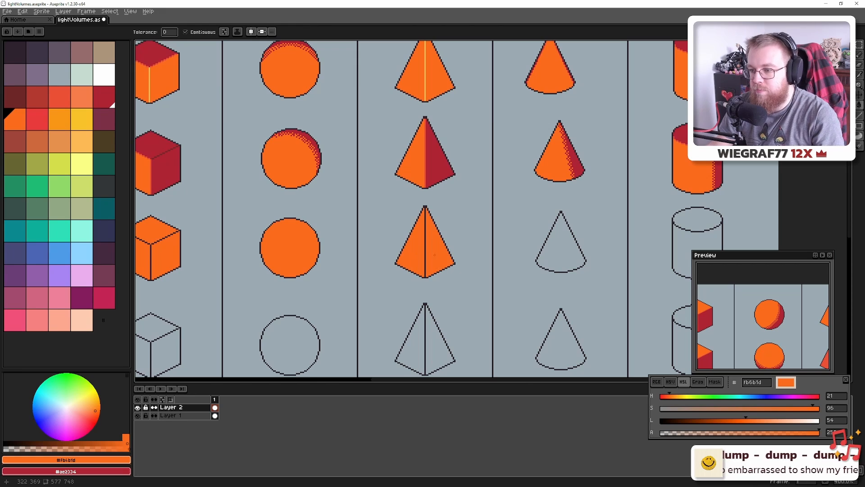
# Fill the outlined cone and the cylinder's body and top orange, then review the filled row
pyautogui.moveTo(435, 258); pyautogui.dragTo(303, 235)
pyautogui.click(421, 225)
pyautogui.moveTo(506, 244); pyautogui.dragTo(406, 252)
pyautogui.click(464, 236)
pyautogui.click(464, 205)
pyautogui.moveTo(300, 255); pyautogui.dragTo(504, 253)
pyautogui.scroll(-1, 493, 250)
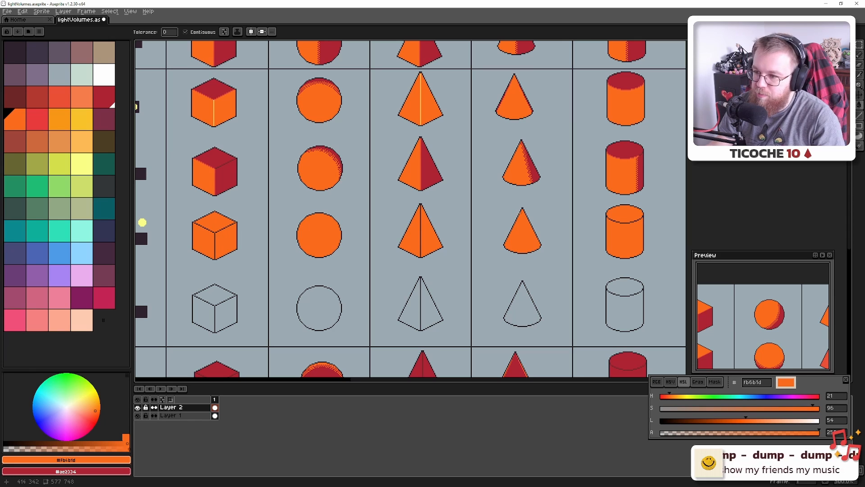
pyautogui.scroll(-1, 514, 232)
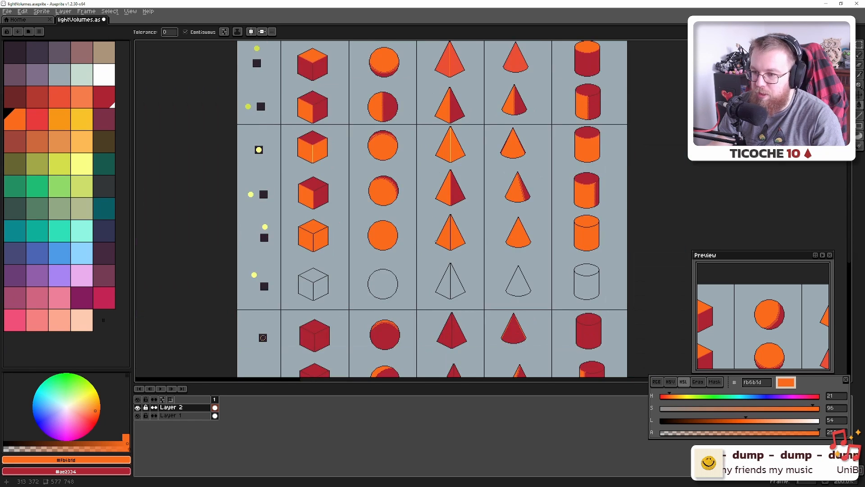
pyautogui.scroll(1, 316, 243)
# In Blender, inspect the sun-lit cylinder from the front, top and camera views
pyautogui.hotkey('alt', 'Tab')
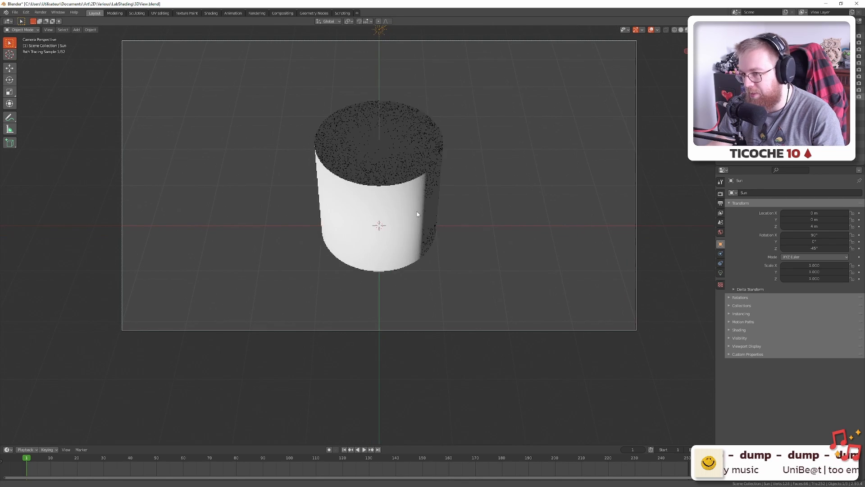
pyautogui.press('KP_1')
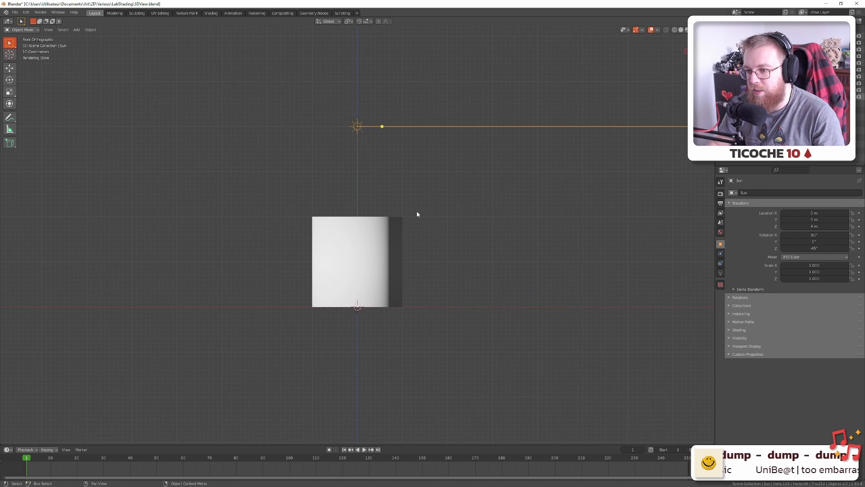
pyautogui.press('KP_0')
pyautogui.press('KP_7')
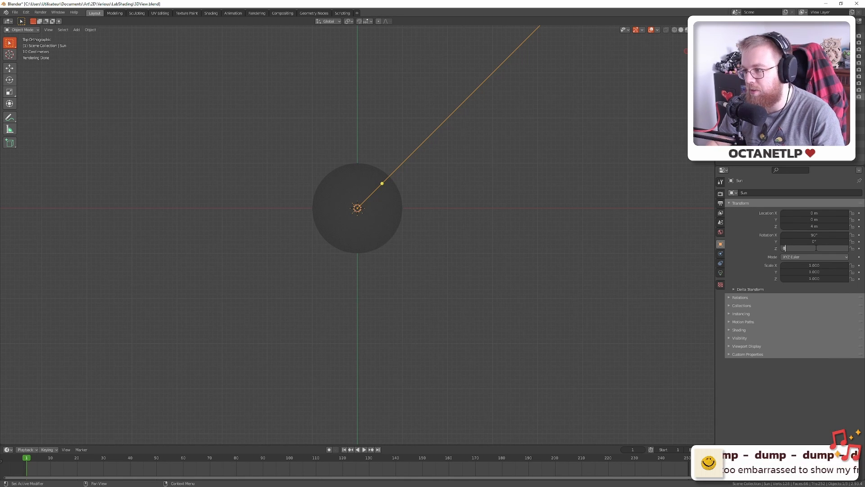
pyautogui.press('Return')
pyautogui.moveTo(585, 230); pyautogui.dragTo(591, 225)
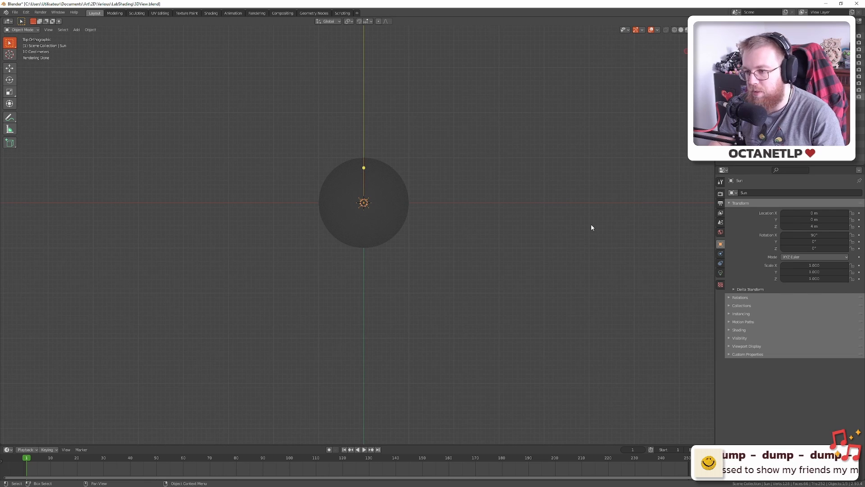
pyautogui.press('KP_1')
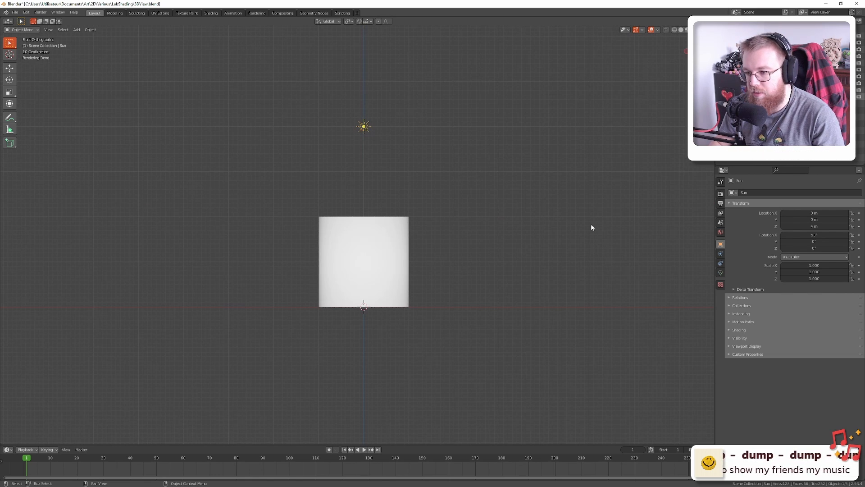
pyautogui.press('KP_7')
pyautogui.press('KP_0')
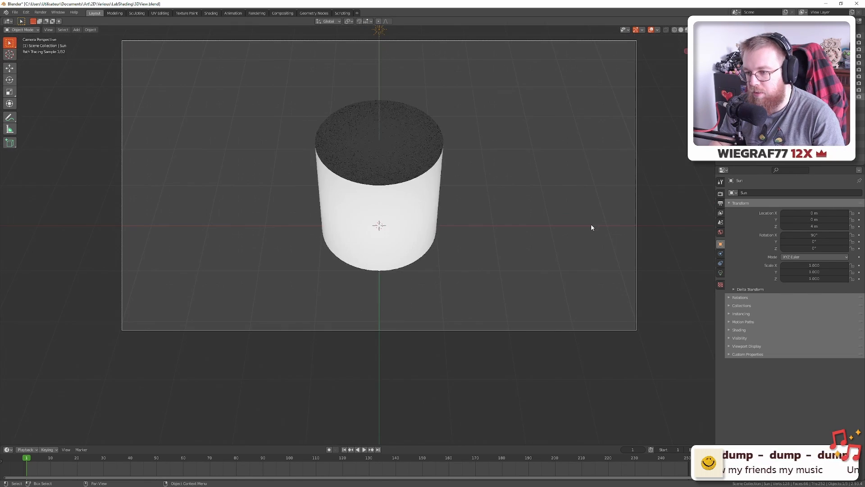
pyautogui.press('KP_7')
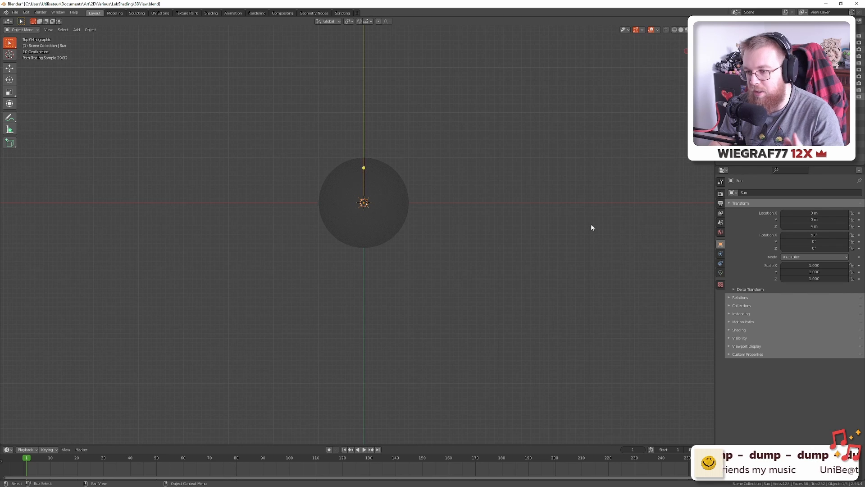
# Try a 45° Y rotation on the sun, then reset Y rotation to 0°
pyautogui.doubleClick(812, 241)
pyautogui.press('Return')
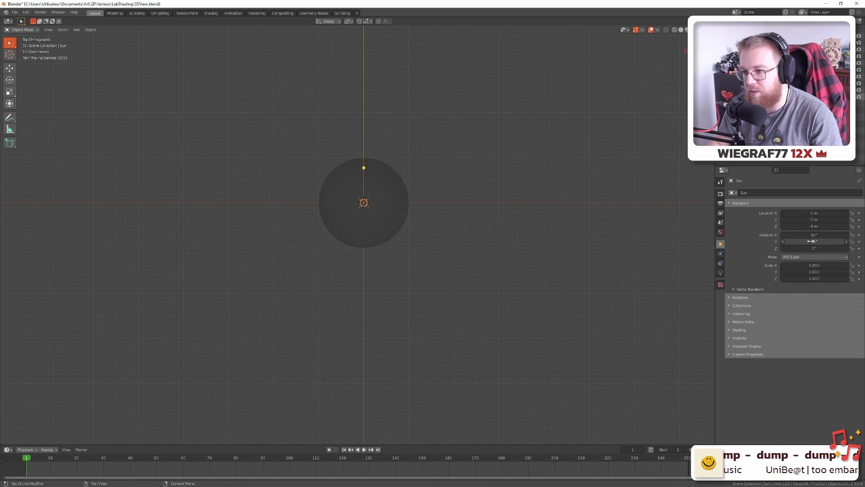
pyautogui.moveTo(453, 270); pyautogui.dragTo(448, 270)
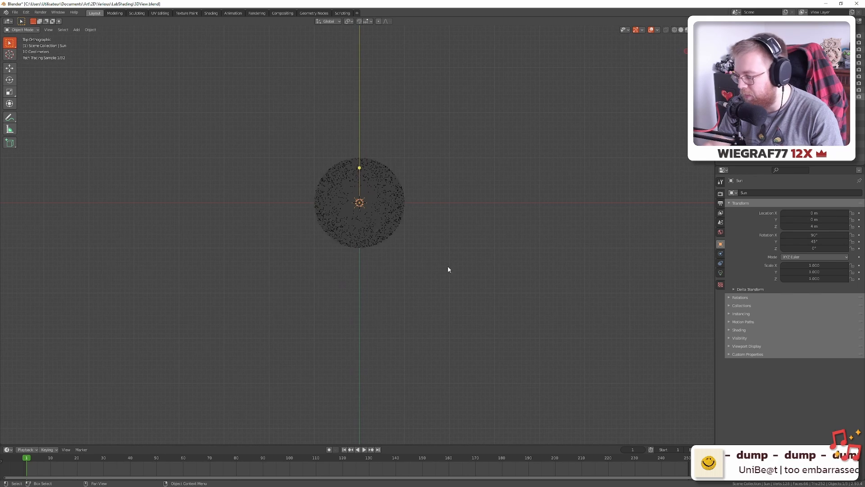
pyautogui.press('KP_3')
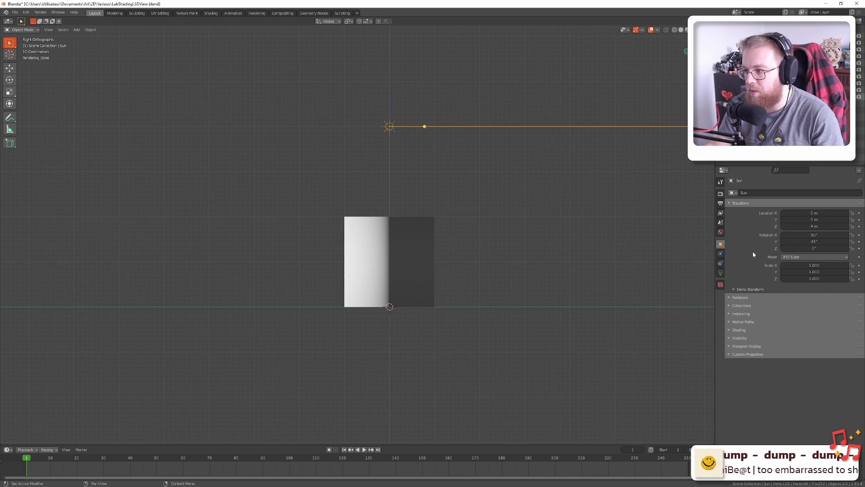
pyautogui.moveTo(812, 242); pyautogui.dragTo(793, 242)
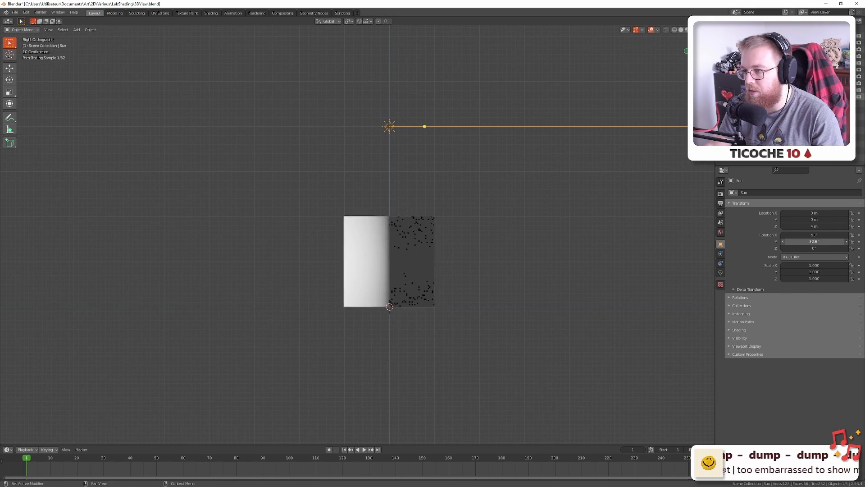
pyautogui.click(828, 242)
pyautogui.write('0')
pyautogui.press('Return')
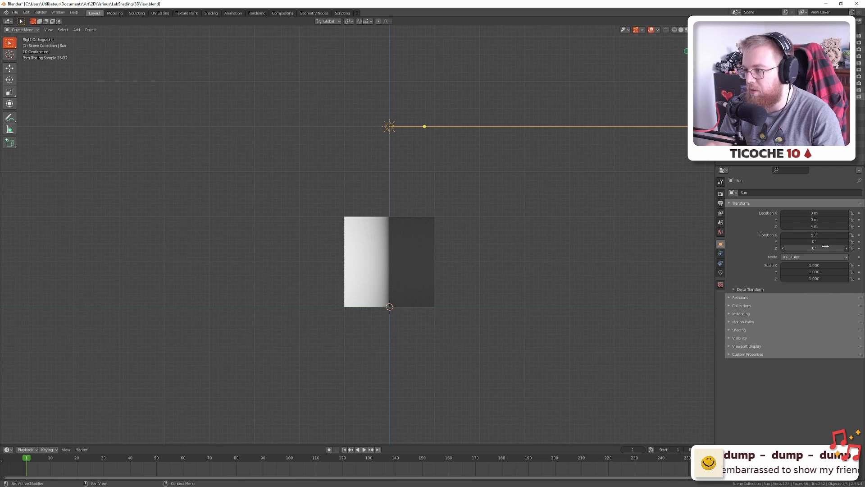
# Test a 45° Z rotation and reset it to 0°, then undo a trial X-rotation change
pyautogui.click(825, 247)
pyautogui.write('45')
pyautogui.press('Return')
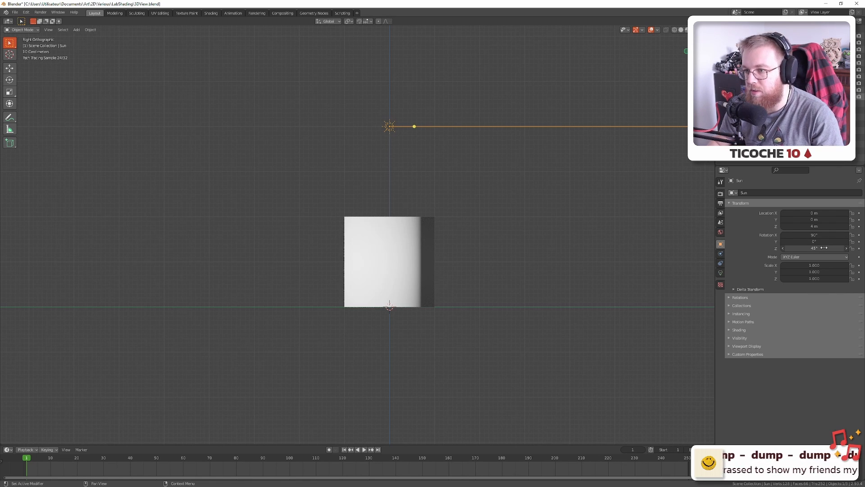
pyautogui.press('KP_7')
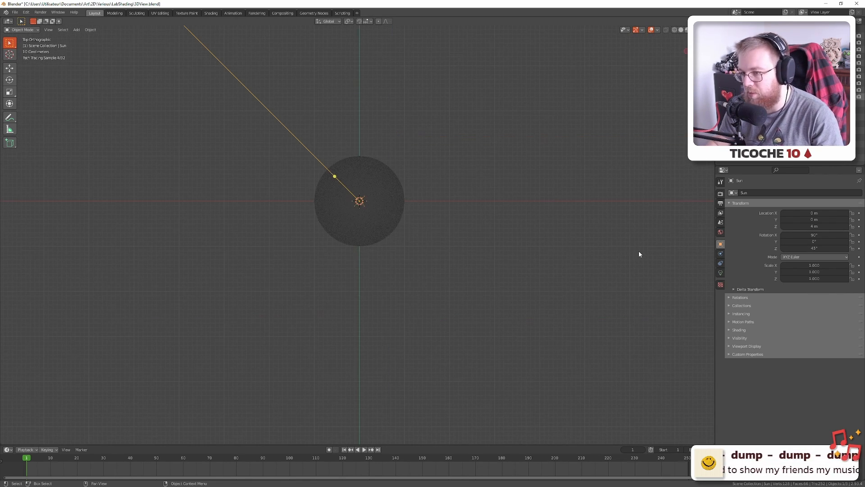
pyautogui.click(817, 250)
pyautogui.write('0')
pyautogui.press('Return')
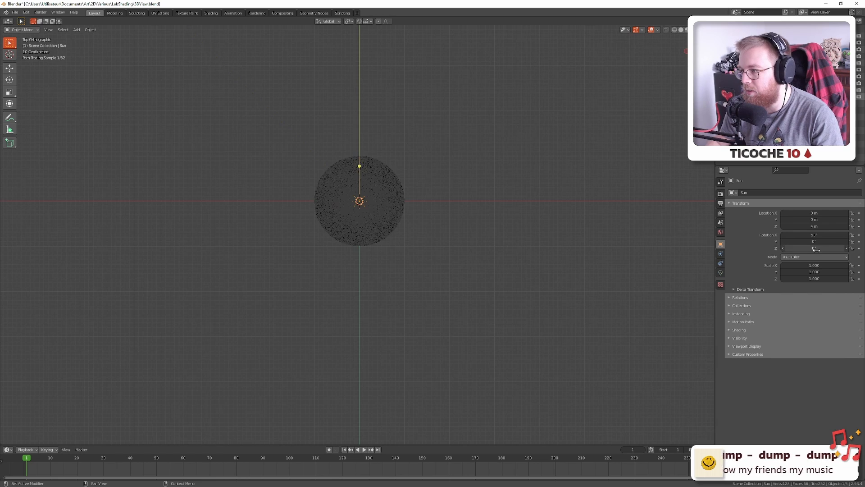
pyautogui.moveTo(815, 235); pyautogui.dragTo(721, 242)
pyautogui.hotkey('ctrl', 'z')
pyautogui.hotkey('ctrl', 'z')
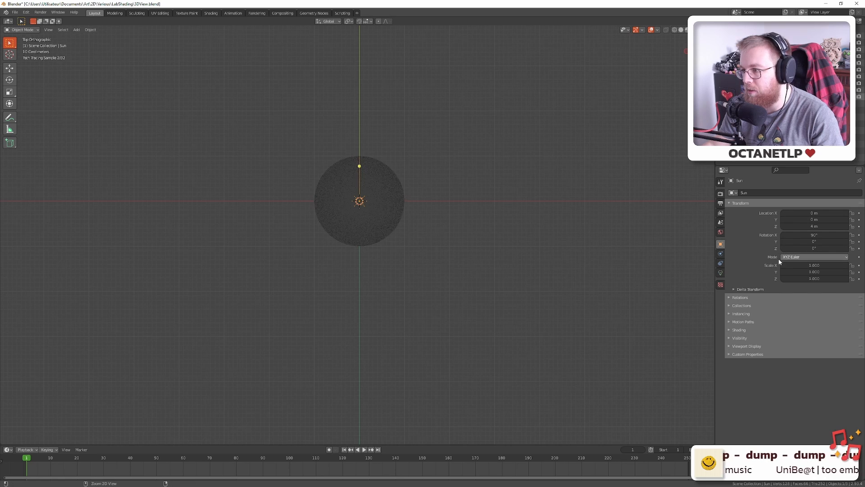
# Check camera, front and side views, then set the sun's X rotation to 45°
pyautogui.press('KP_0')
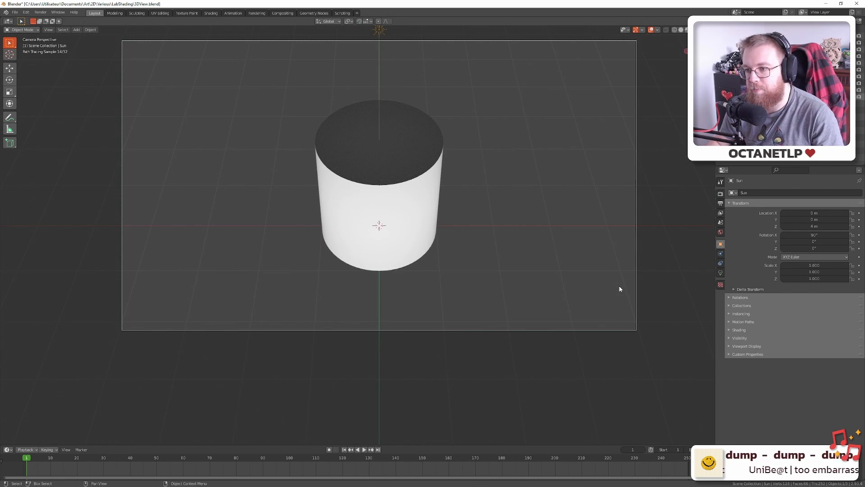
pyautogui.press('KP_1')
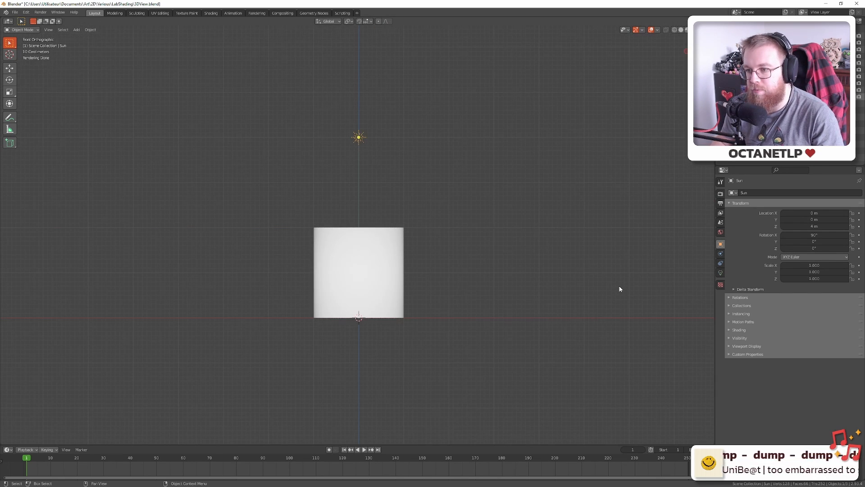
pyautogui.press('KP_3')
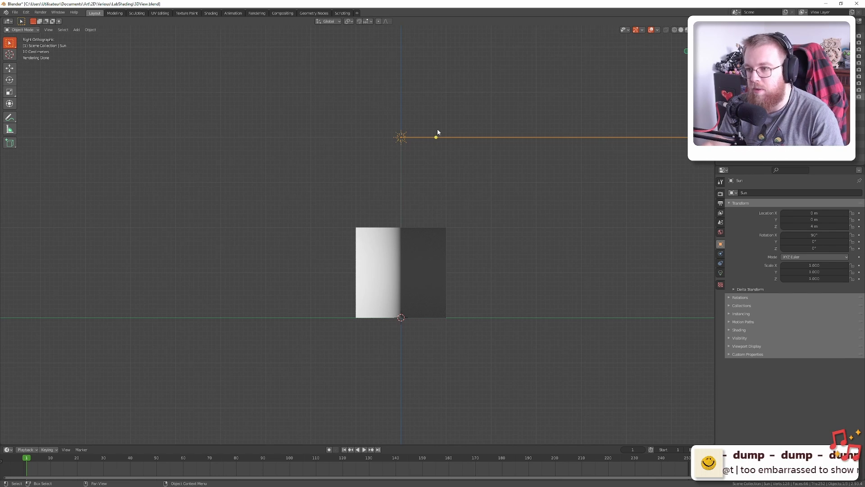
pyautogui.moveTo(436, 138); pyautogui.dragTo(427, 153)
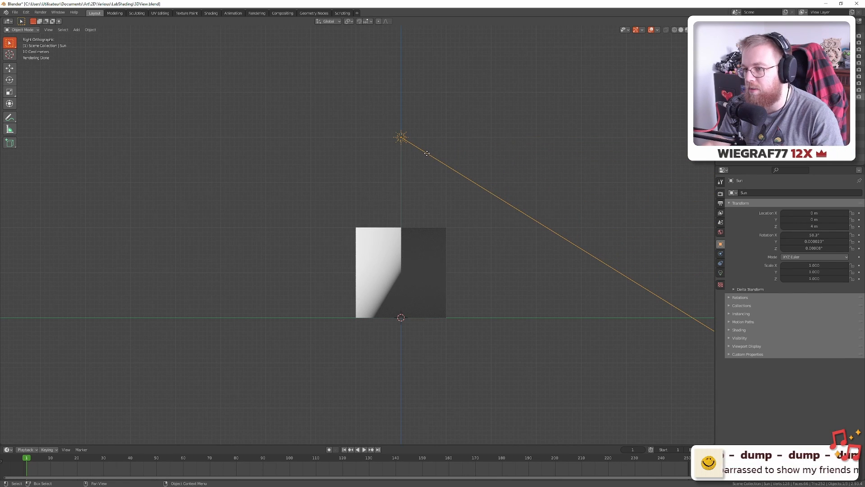
pyautogui.hotkey('ctrl', 'z')
pyautogui.moveTo(814, 235); pyautogui.dragTo(774, 235)
pyautogui.click(824, 236)
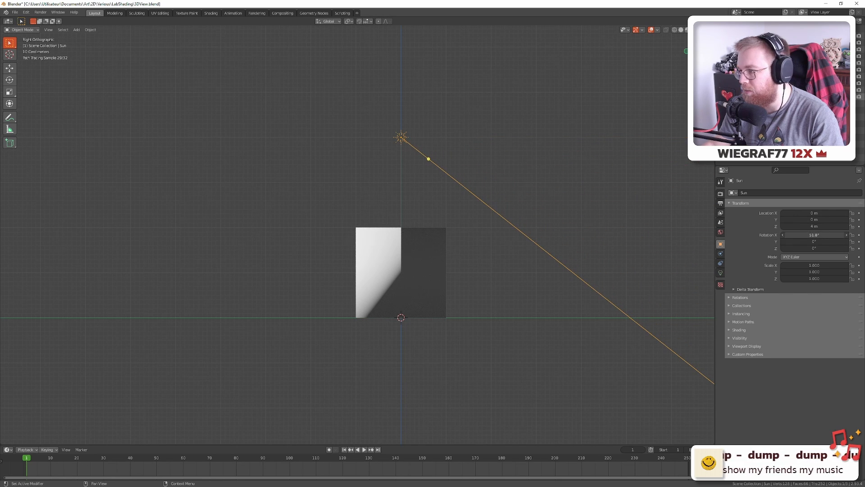
pyautogui.write('45')
pyautogui.press('Return')
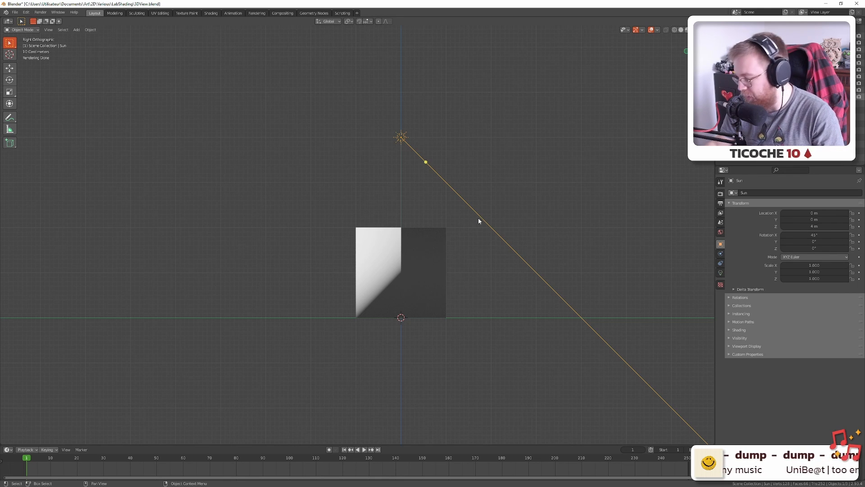
pyautogui.press('KP_7')
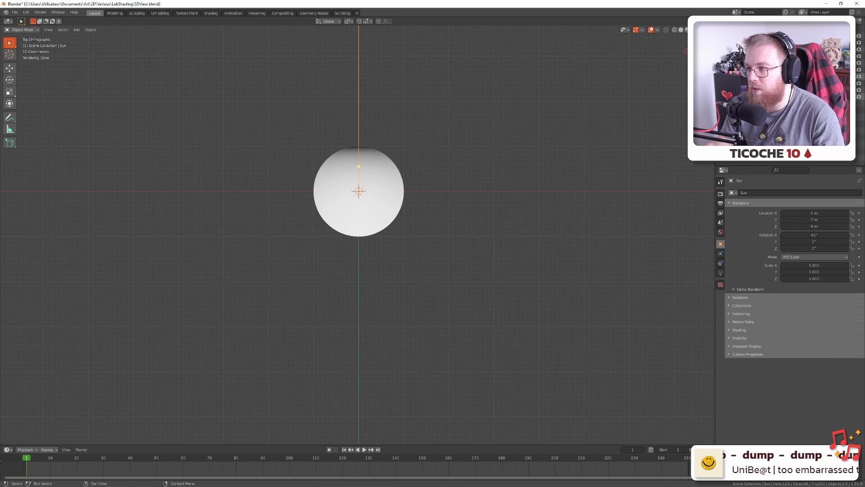
# In camera view, cycle the cube, sphere and pyramid visibility, leaving only the cone shown
pyautogui.press('KP_0')
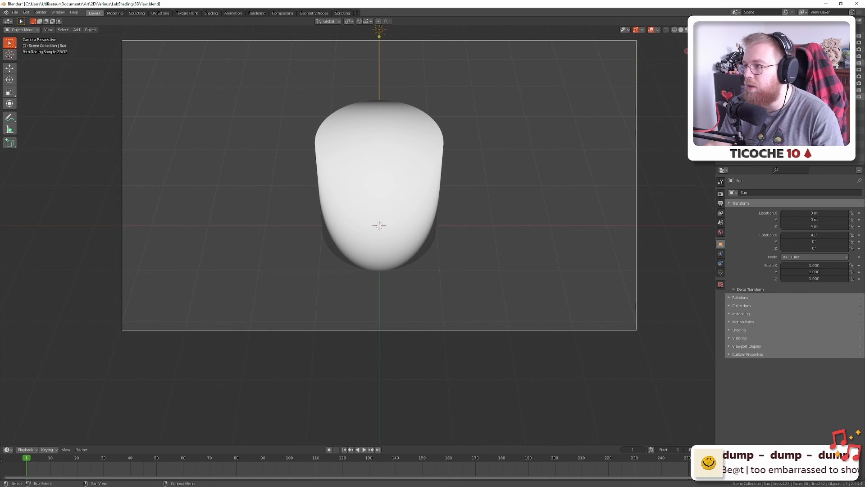
pyautogui.click(859, 62)
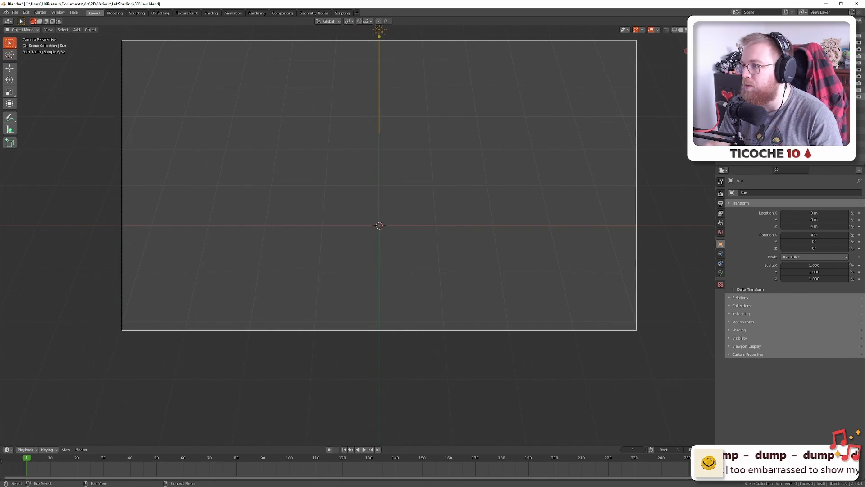
pyautogui.click(857, 54)
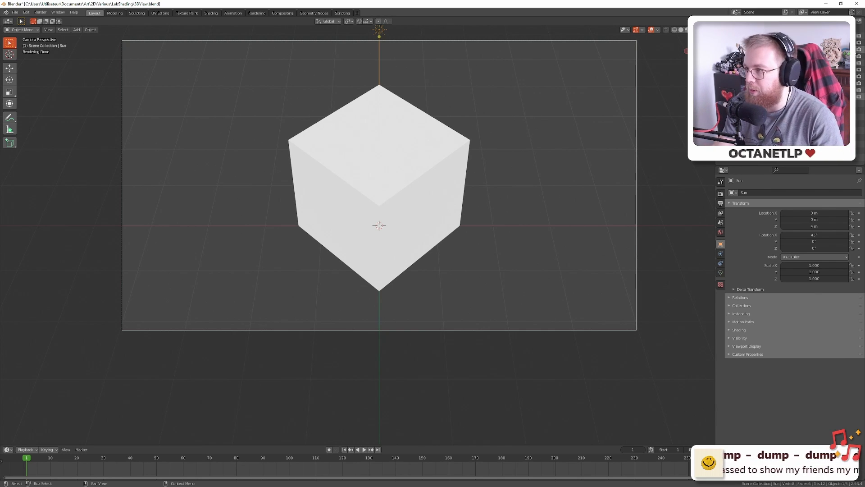
pyautogui.click(857, 54)
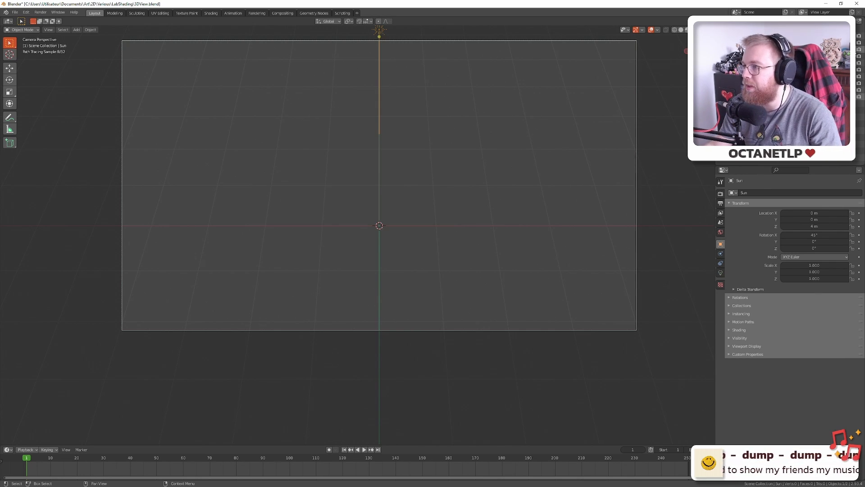
pyautogui.click(858, 69)
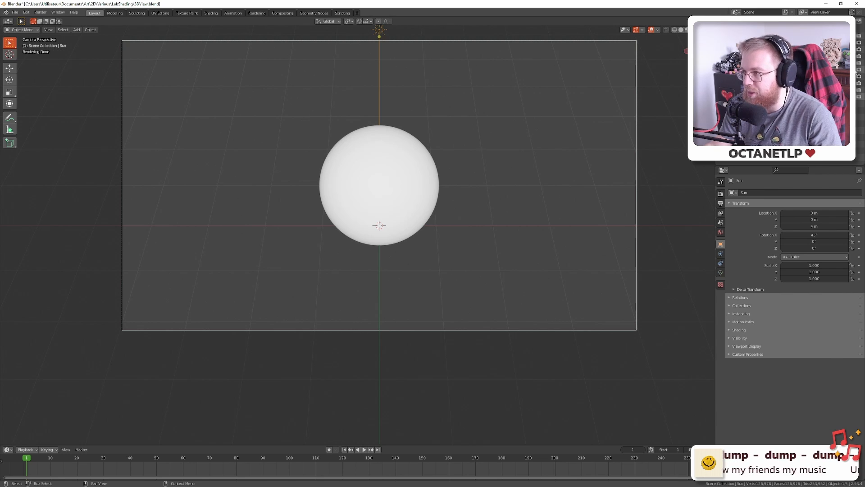
pyautogui.click(857, 70)
pyautogui.click(859, 63)
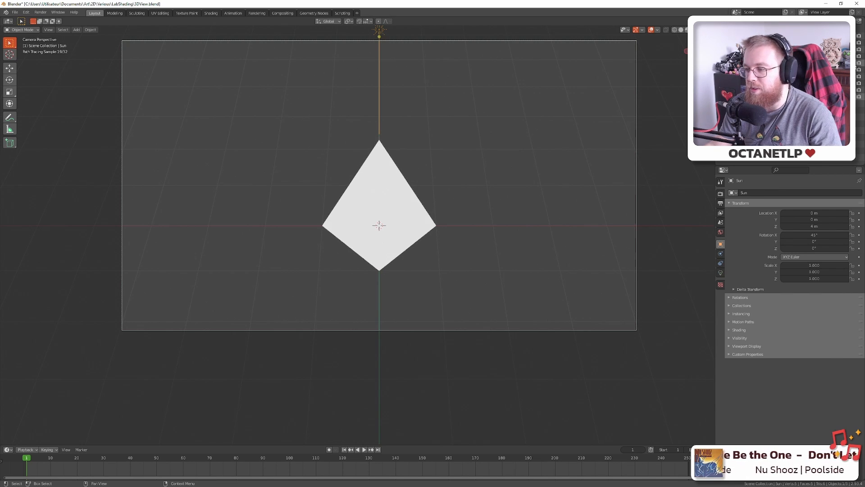
pyautogui.click(859, 63)
pyautogui.click(852, 43)
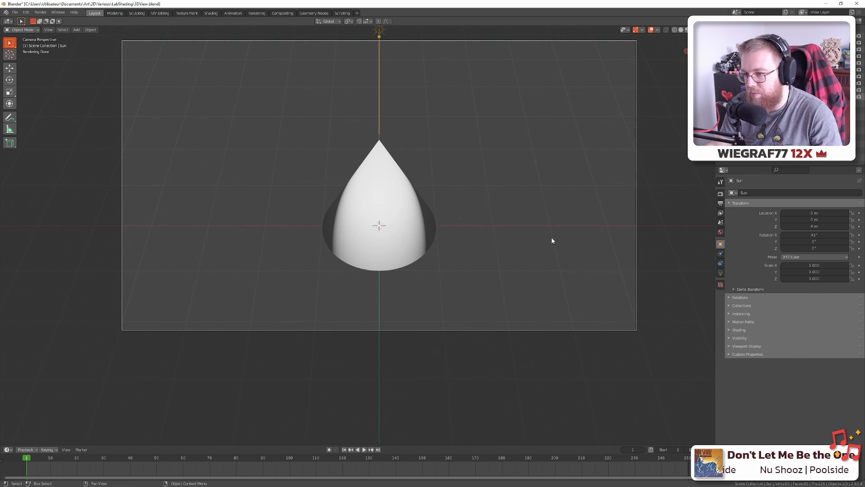
# Orbit around the lit cone, return to camera view, then bring Aseprite's cone column into view
pyautogui.moveTo(551, 240); pyautogui.dragTo(474, 201)
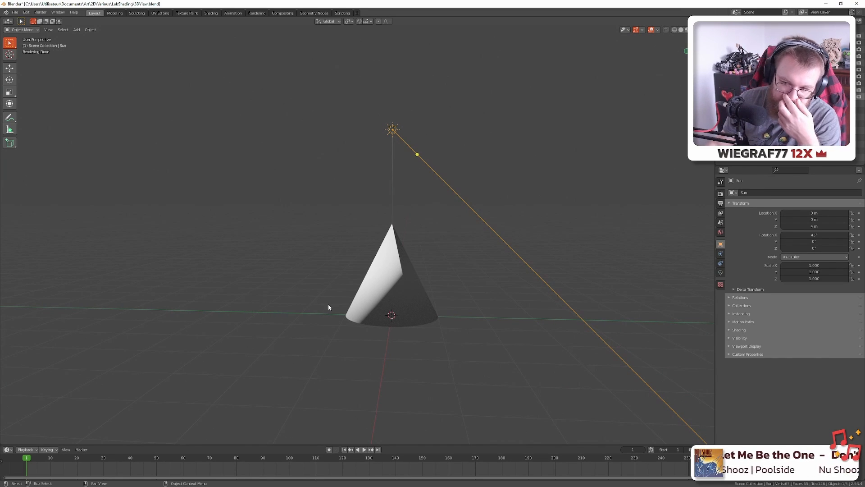
pyautogui.scroll(5, 400, 309)
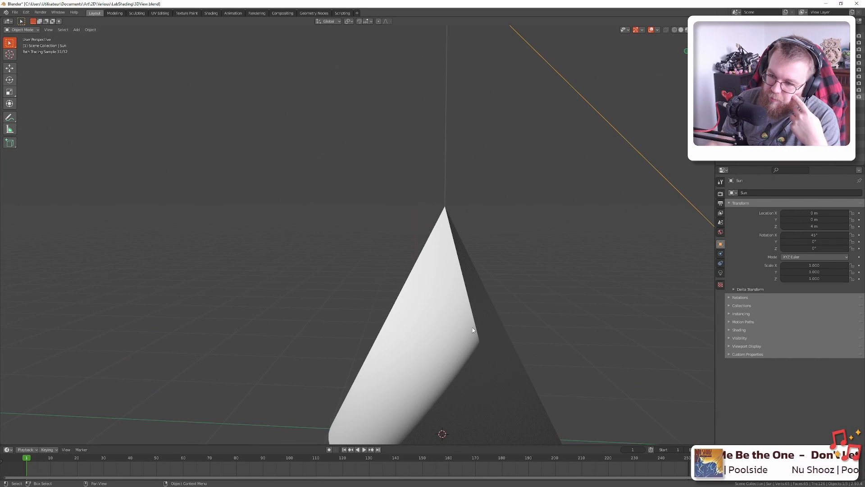
pyautogui.moveTo(454, 382); pyautogui.dragTo(422, 282)
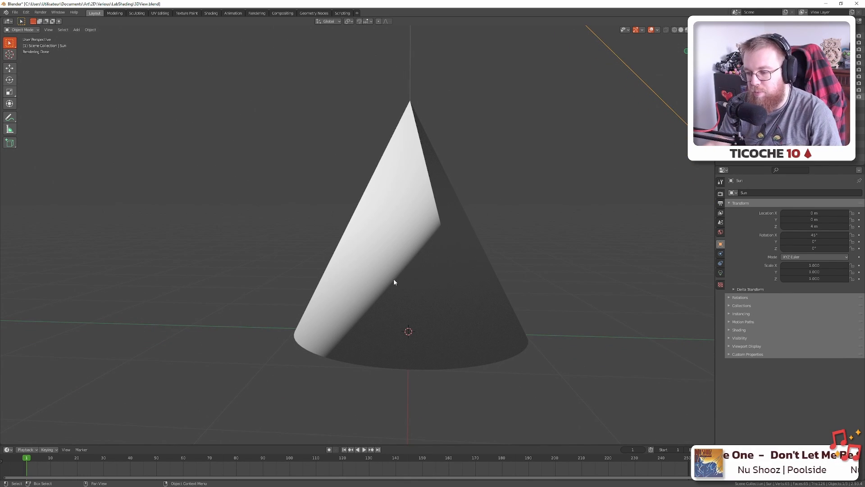
pyautogui.press('KP_0')
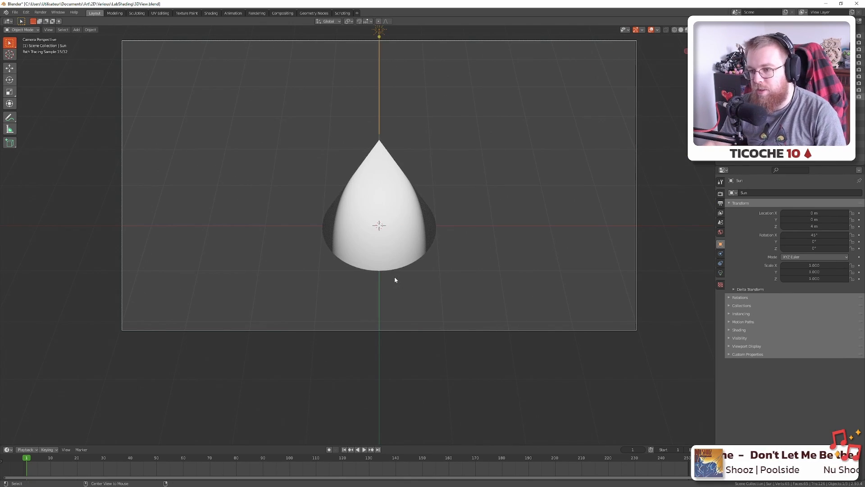
pyautogui.hotkey('alt', 'Tab')
pyautogui.moveTo(548, 202); pyautogui.dragTo(389, 201)
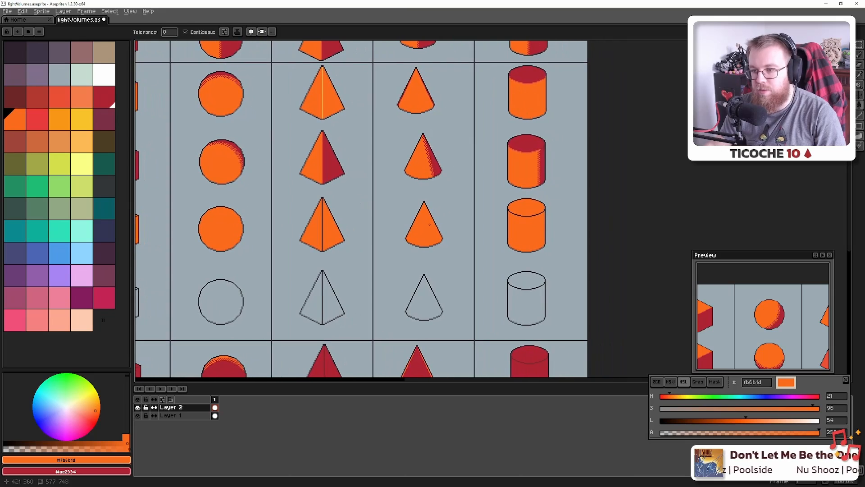
# Zoom in on the cone, pick dark red #ae2334, and mark the shadow line's start pixel
pyautogui.scroll(7, 421, 226)
pyautogui.scroll(1, 420, 227)
pyautogui.scroll(-3, 389, 237)
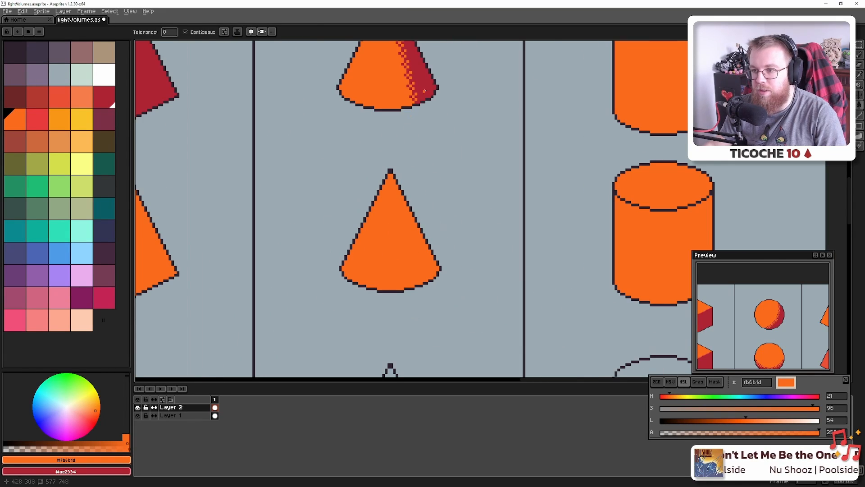
pyautogui.keyDown('alt'); pyautogui.click(428, 85); pyautogui.keyUp('alt')
pyautogui.press('b')
pyautogui.scroll(3, 362, 260)
pyautogui.hotkey('alt', 'Tab')
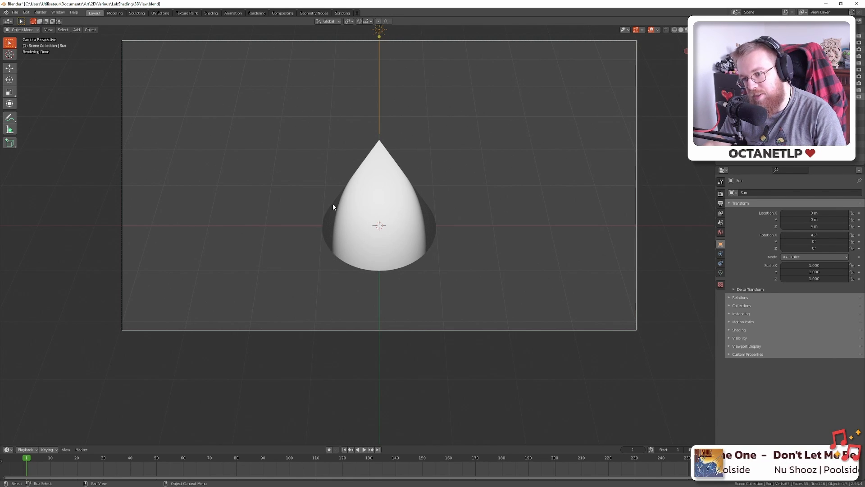
pyautogui.hotkey('alt', 'Tab')
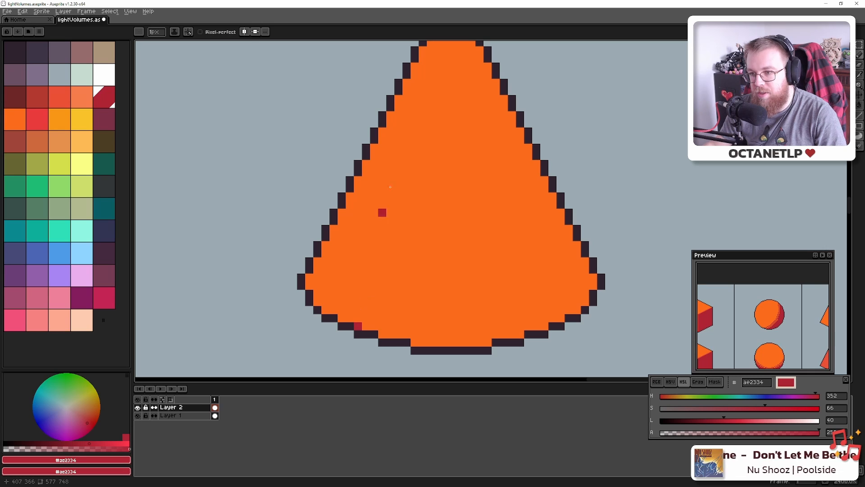
pyautogui.click(374, 148)
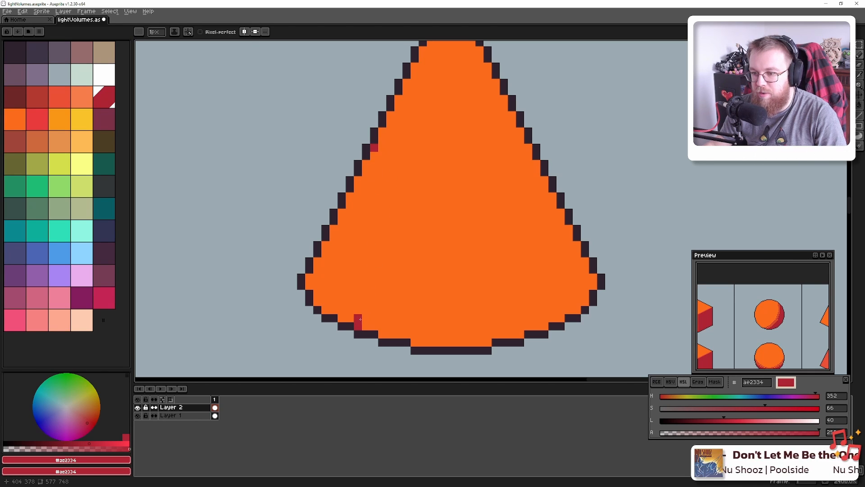
pyautogui.hotkey('alt', 'Tab')
pyautogui.hotkey('alt', 'Tab')
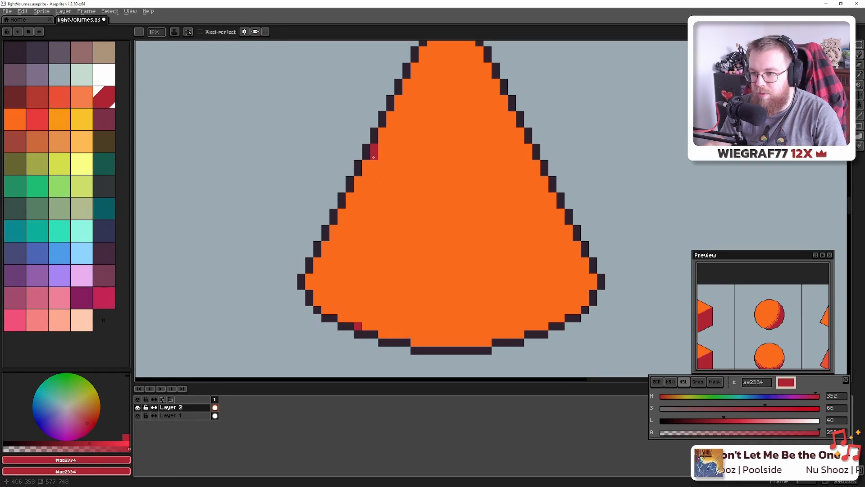
# Draw a bowed dark-red curve down the cone's left side and marquee-select that stripe
pyautogui.click(860, 116)
pyautogui.click(850, 116)
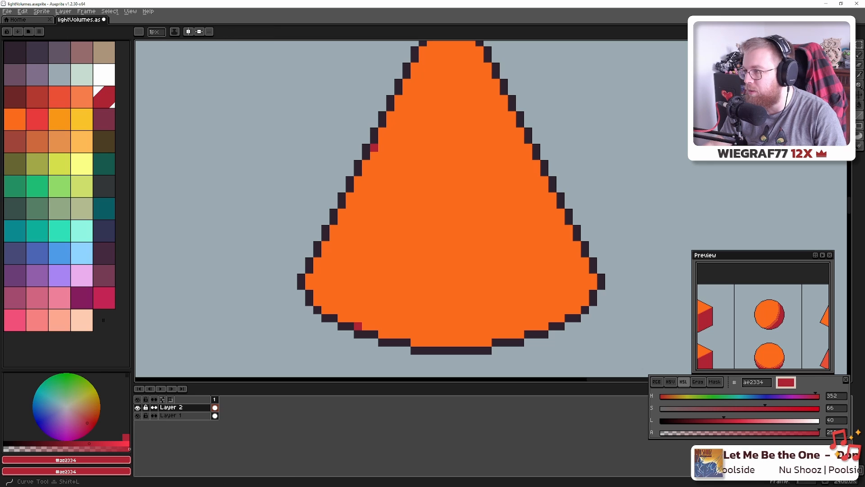
pyautogui.moveTo(374, 149)
pyautogui.mouseDown()
pyautogui.moveTo(365, 333)
pyautogui.moveTo(358, 326)
pyautogui.mouseUp()
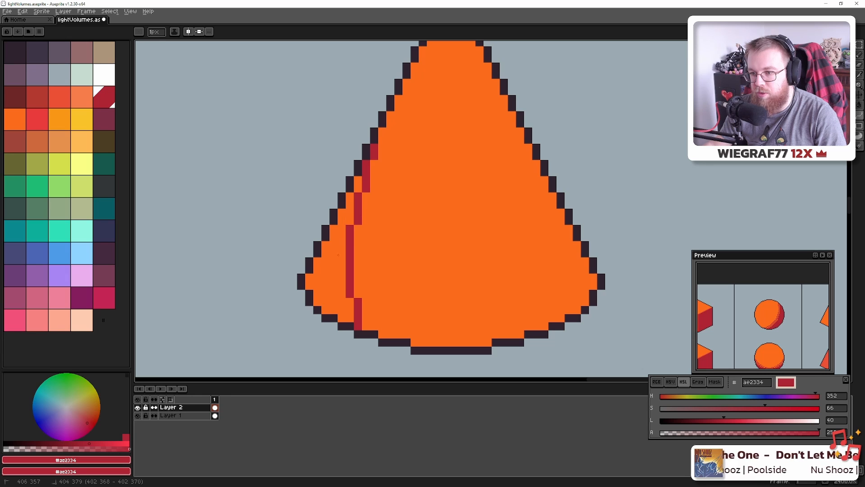
pyautogui.click(345, 238)
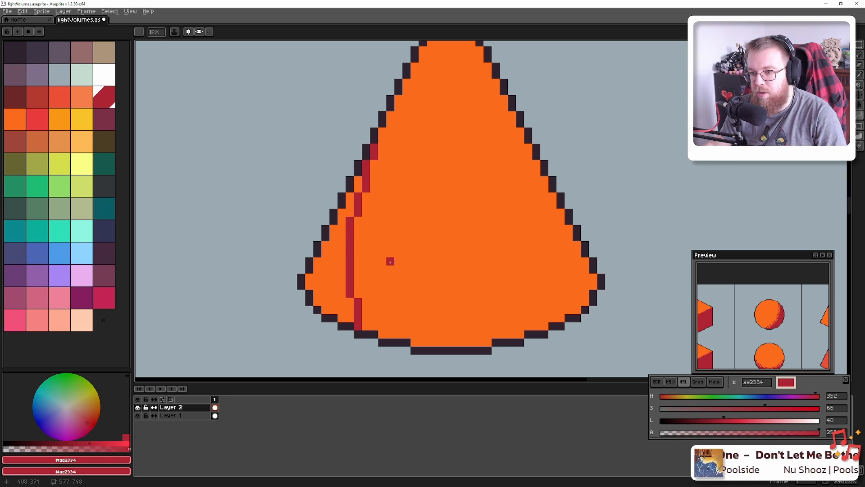
pyautogui.scroll(-3, 394, 259)
pyautogui.scroll(3, 394, 259)
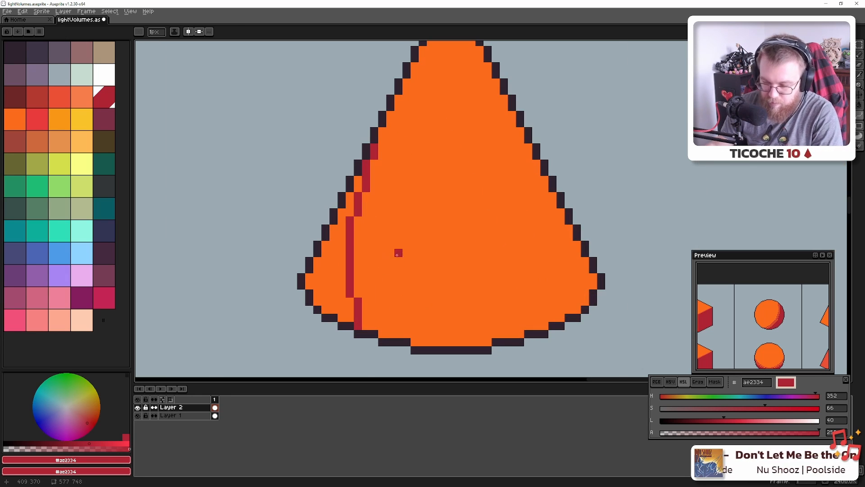
pyautogui.press('m')
pyautogui.moveTo(376, 145); pyautogui.dragTo(349, 326)
# Duplicate the shading stripe, flip it horizontally, and place it on the cone's right side
pyautogui.moveTo(366, 283); pyautogui.dragTo(444, 266)
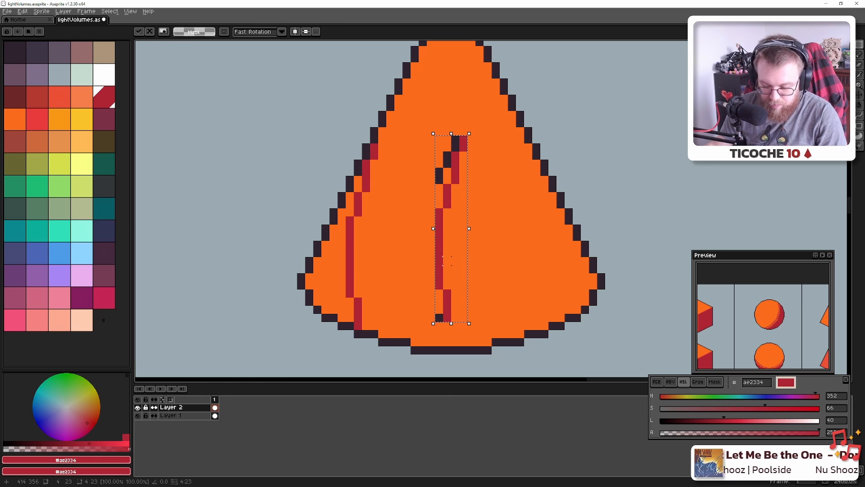
pyautogui.hotkey('shift', 'h')
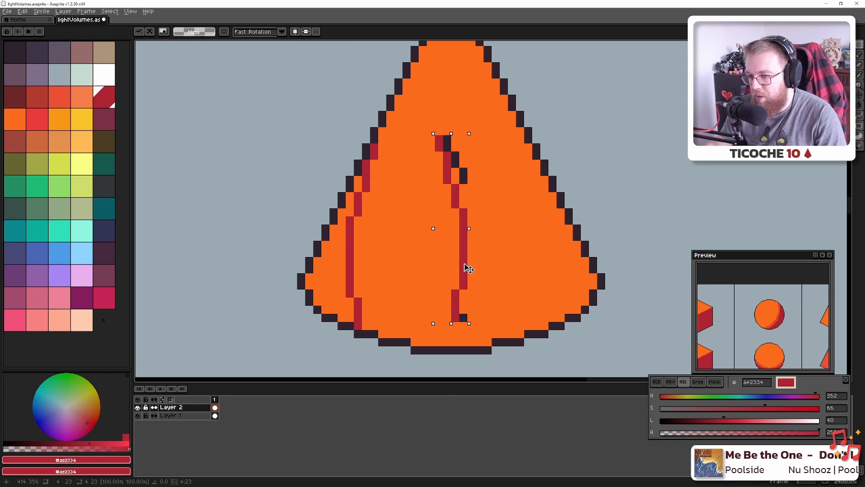
pyautogui.moveTo(467, 268); pyautogui.dragTo(551, 270)
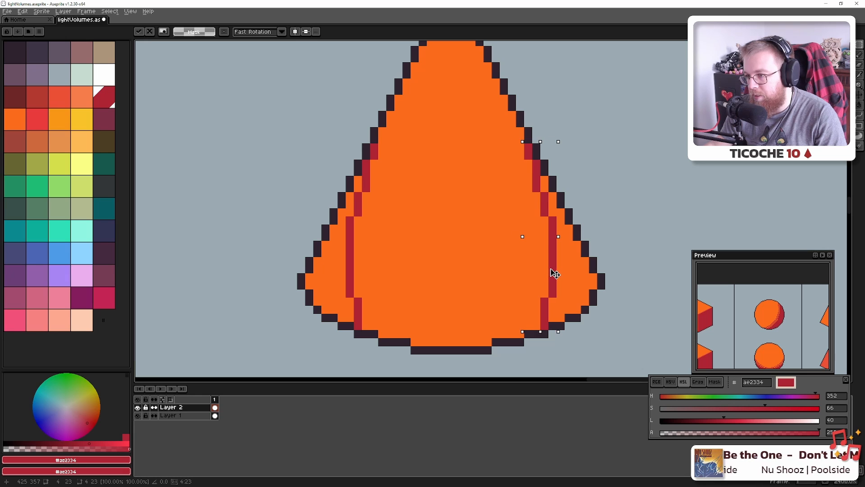
pyautogui.click(485, 271)
pyautogui.scroll(-2, 485, 270)
pyautogui.scroll(3, 406, 275)
# Fill the cone's left and right outer bands dark red and fix a stray edge pixel
pyautogui.press('g')
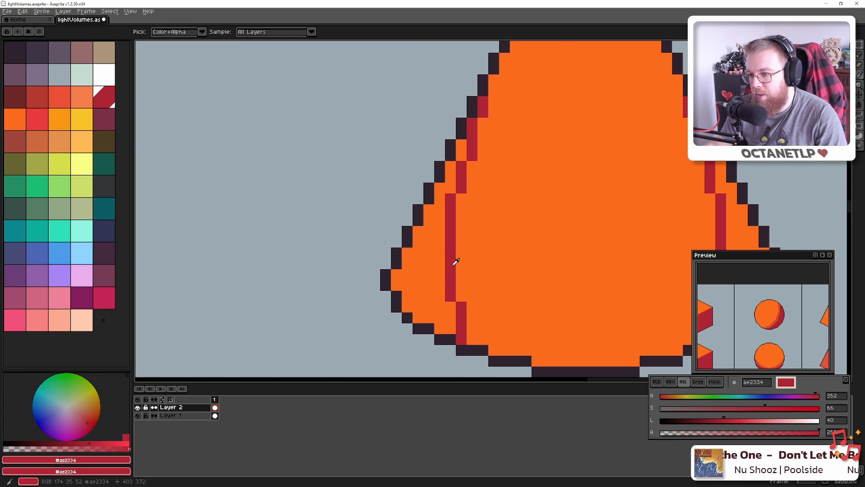
pyautogui.click(444, 262)
pyautogui.scroll(-5, 460, 261)
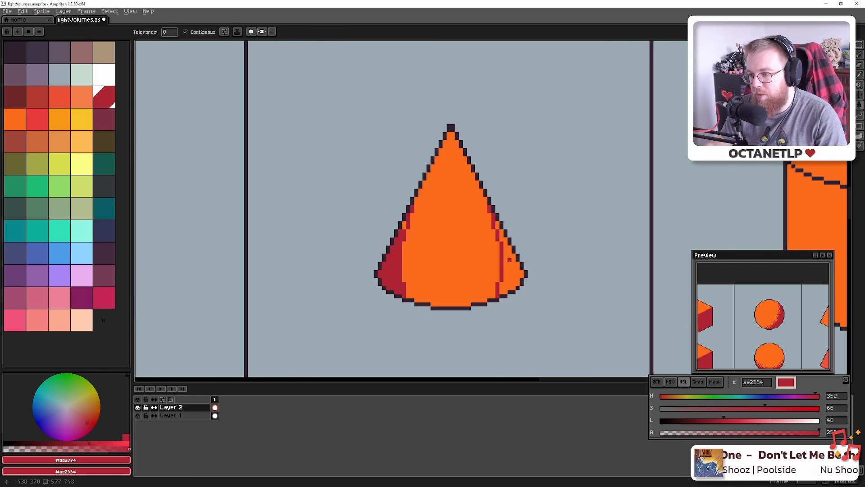
pyautogui.click(509, 260)
pyautogui.scroll(4, 405, 219)
pyautogui.press('b')
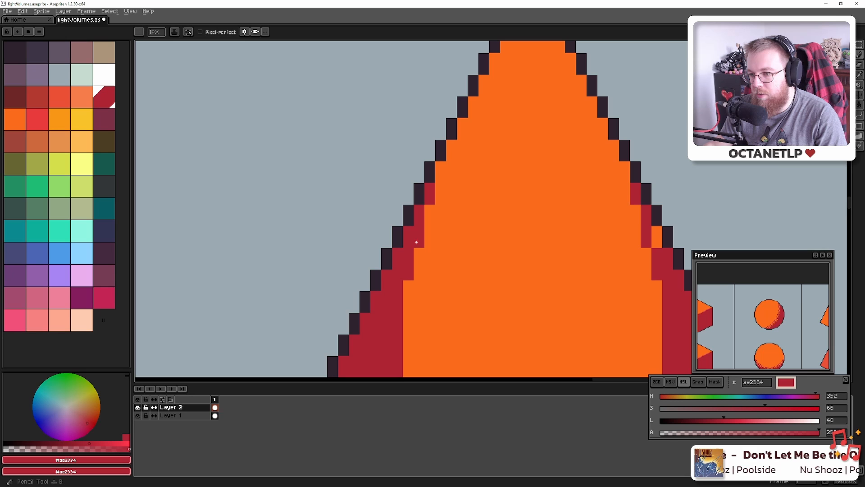
pyautogui.click(659, 233)
pyautogui.scroll(-6, 623, 251)
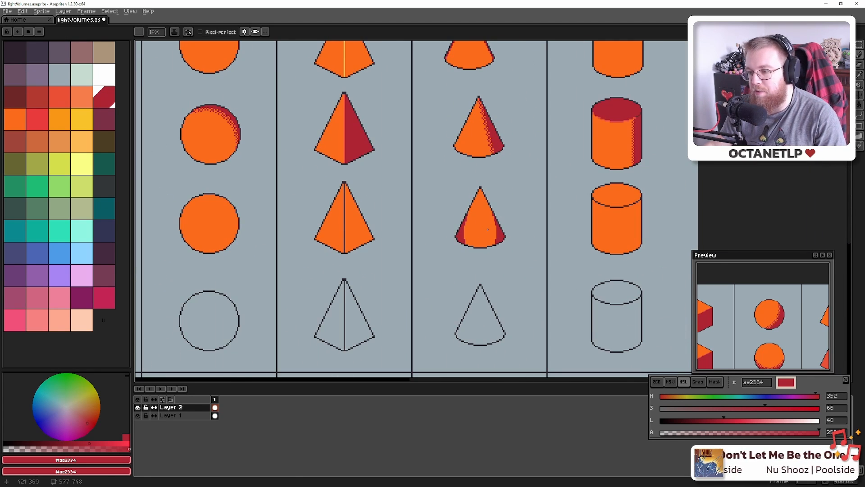
# Compare against the Blender cone render and sample the cone's orange again
pyautogui.hotkey('alt', 'Tab')
pyautogui.hotkey('alt', 'Tab')
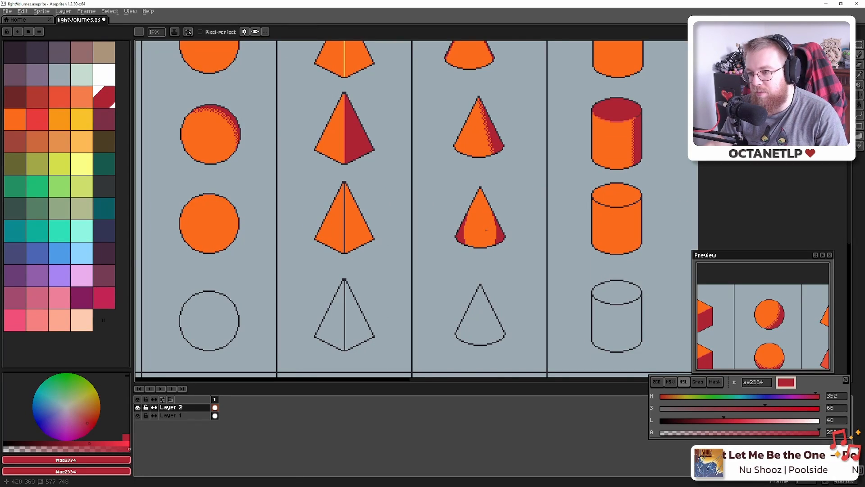
pyautogui.scroll(6, 486, 230)
pyautogui.hotkey('alt', 'Tab')
pyautogui.hotkey('alt', 'Tab')
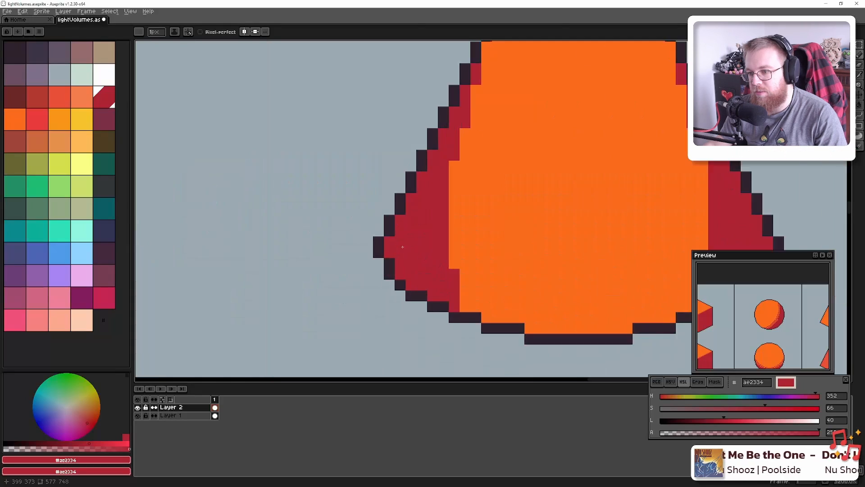
pyautogui.scroll(2, 480, 271)
pyautogui.keyDown('alt'); pyautogui.click(445, 243); pyautogui.keyUp('alt')
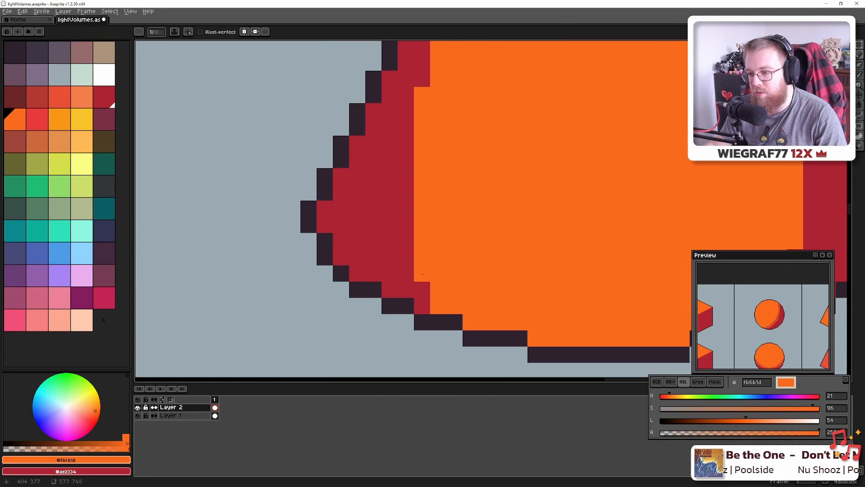
pyautogui.scroll(-4, 423, 274)
pyautogui.hotkey('alt', 'Tab')
pyautogui.hotkey('alt', 'Tab')
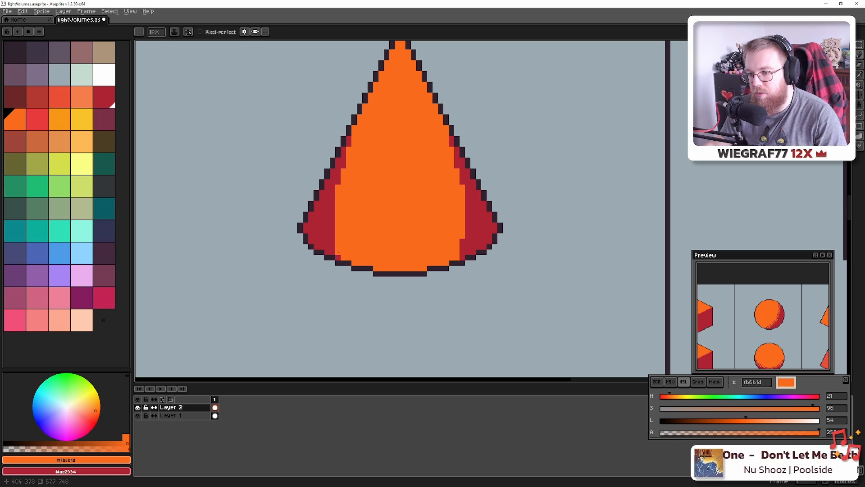
# Pick the dark red and place checker pixels down the cone's lower-left edge
pyautogui.scroll(-3, 463, 238)
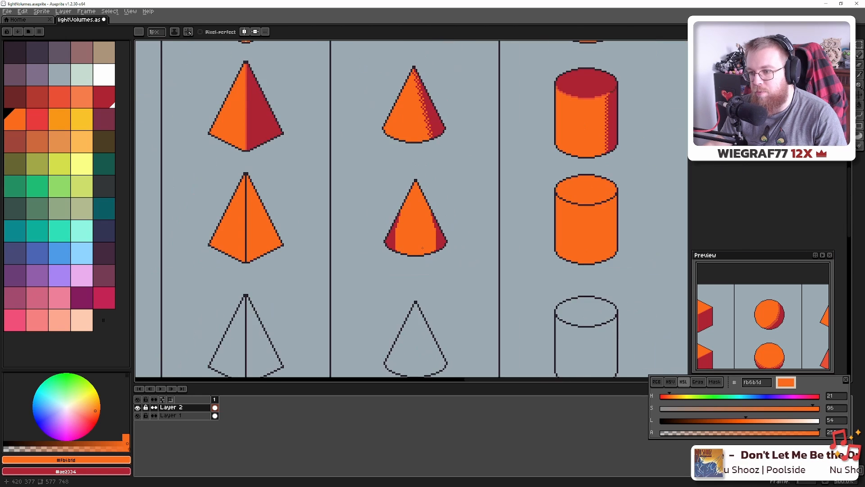
pyautogui.scroll(3, 424, 244)
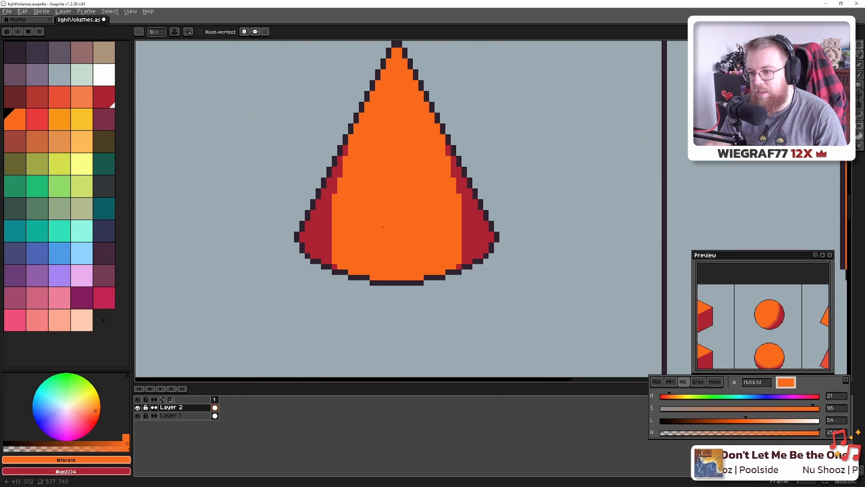
pyautogui.hotkey('alt', 'Tab')
pyautogui.hotkey('alt', 'Tab')
pyautogui.scroll(2, 364, 247)
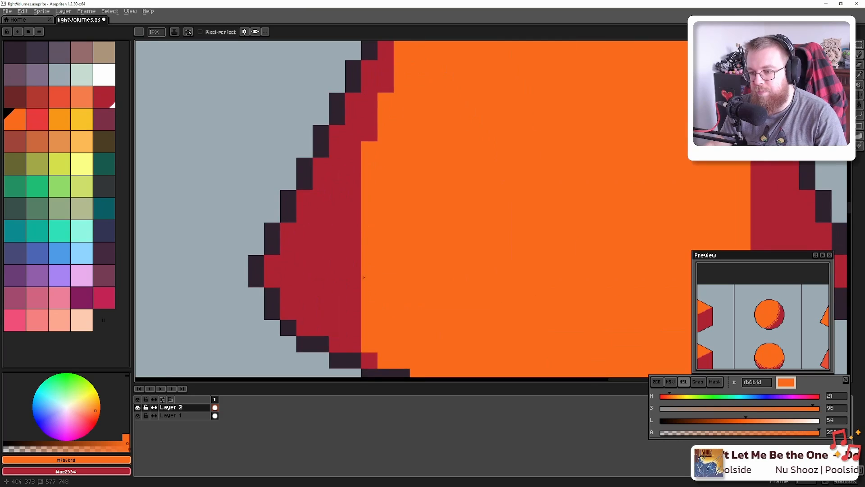
pyautogui.keyDown('alt'); pyautogui.click(363, 277); pyautogui.keyUp('alt')
pyautogui.click(382, 287)
pyautogui.click(377, 250)
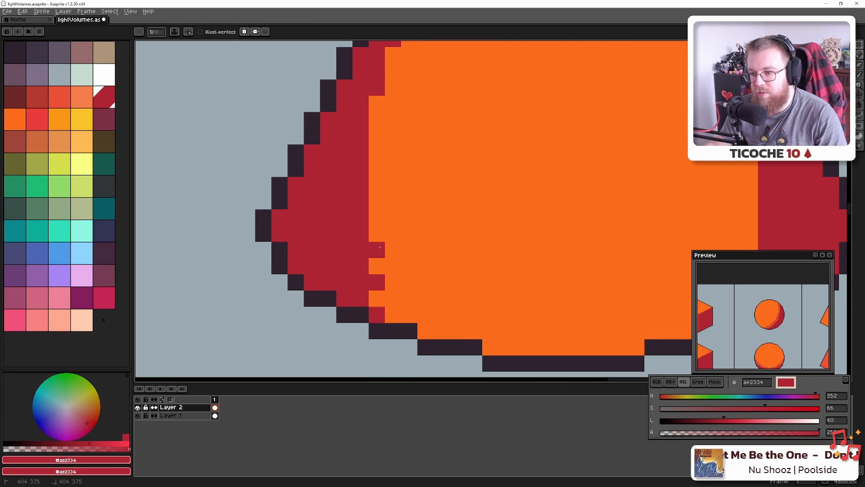
pyautogui.click(376, 217)
pyautogui.click(376, 185)
pyautogui.click(377, 153)
pyautogui.click(376, 120)
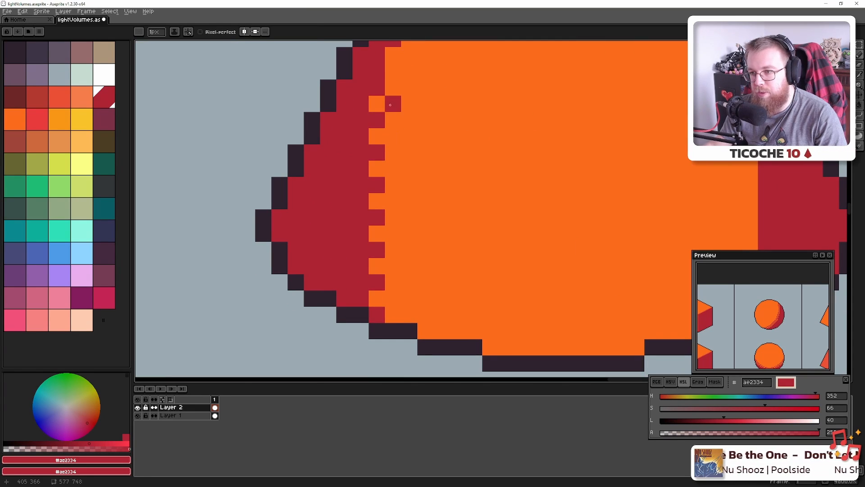
# Continue the red checker dither up the cone's upper-left edge, undoing misplaced pixels
pyautogui.moveTo(409, 91); pyautogui.dragTo(368, 243)
pyautogui.click(353, 224)
pyautogui.click(370, 192)
pyautogui.hotkey('ctrl', 'z')
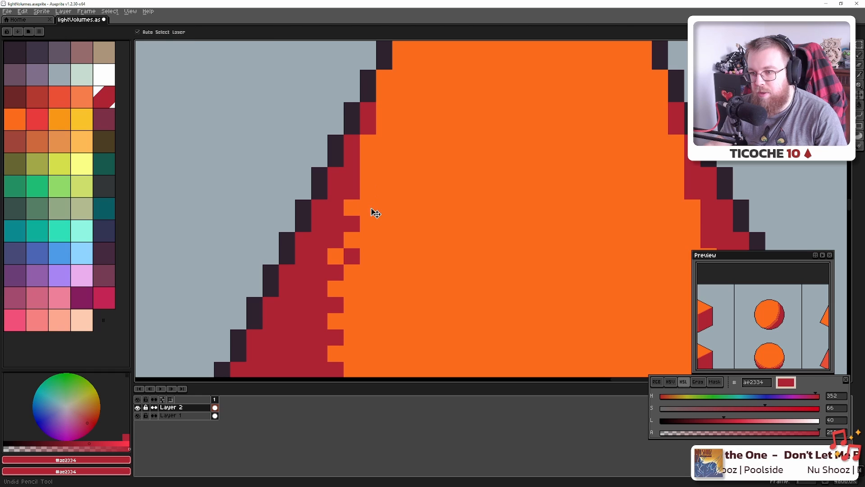
pyautogui.click(373, 211)
pyautogui.click(368, 159)
pyautogui.click(384, 142)
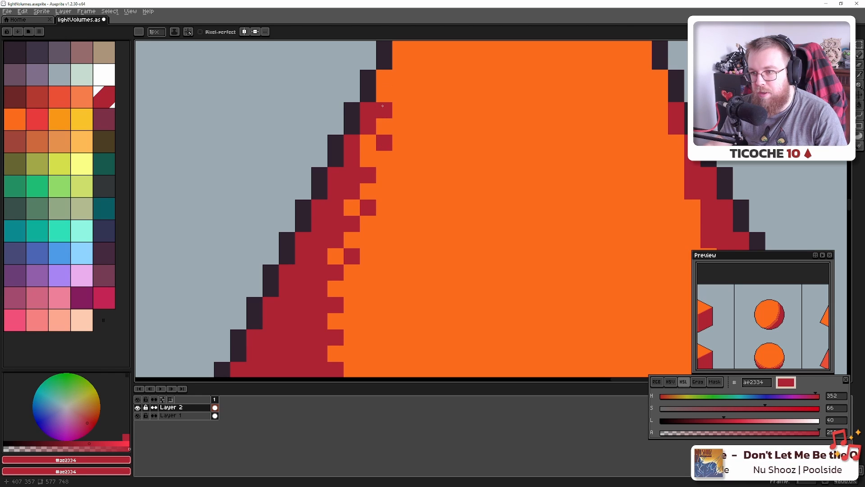
pyautogui.hotkey('ctrl', 'z')
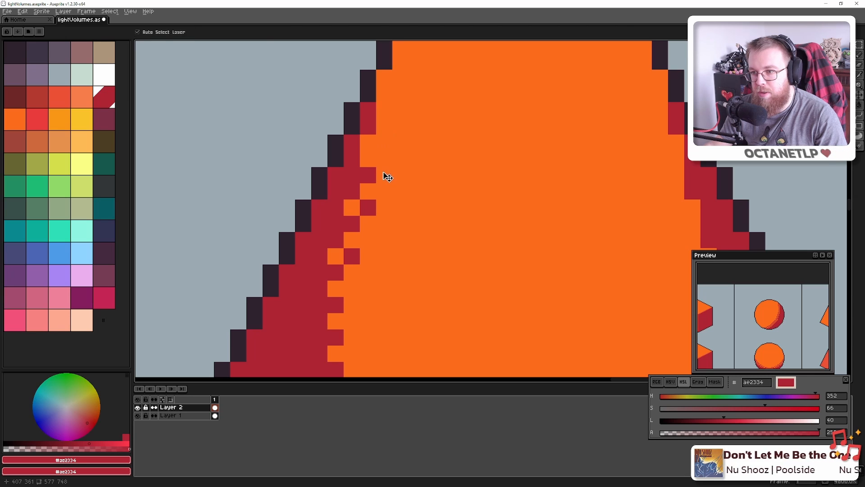
# Eyedrop the cone's orange and dither single orange pixels up into the red shadow
pyautogui.press('alt')
pyautogui.click(373, 144)
pyautogui.scroll(-1, 343, 315)
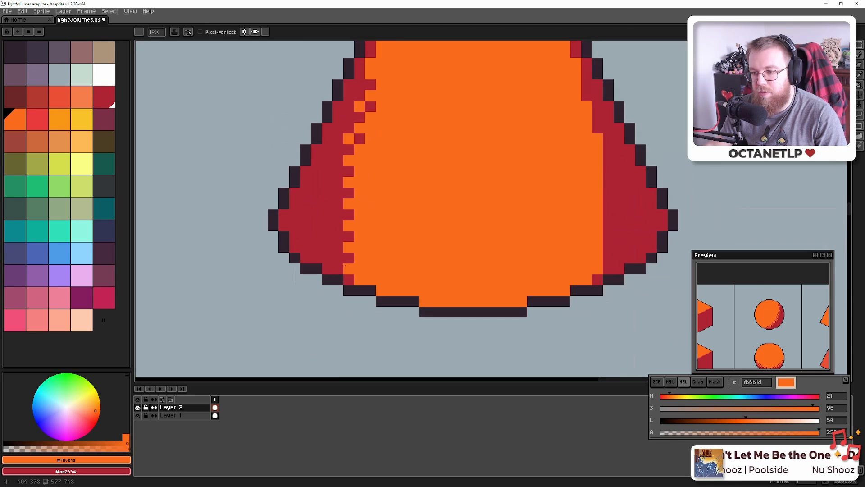
pyautogui.click(338, 258)
pyautogui.click(338, 236)
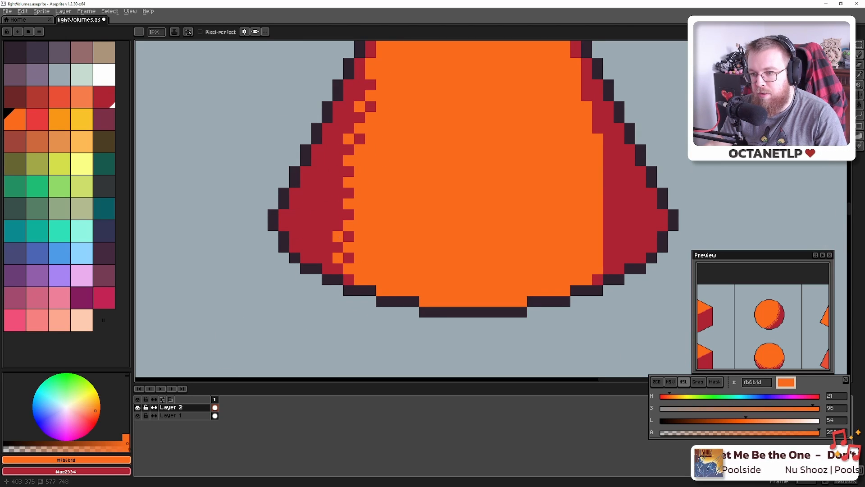
pyautogui.click(339, 215)
pyautogui.click(338, 171)
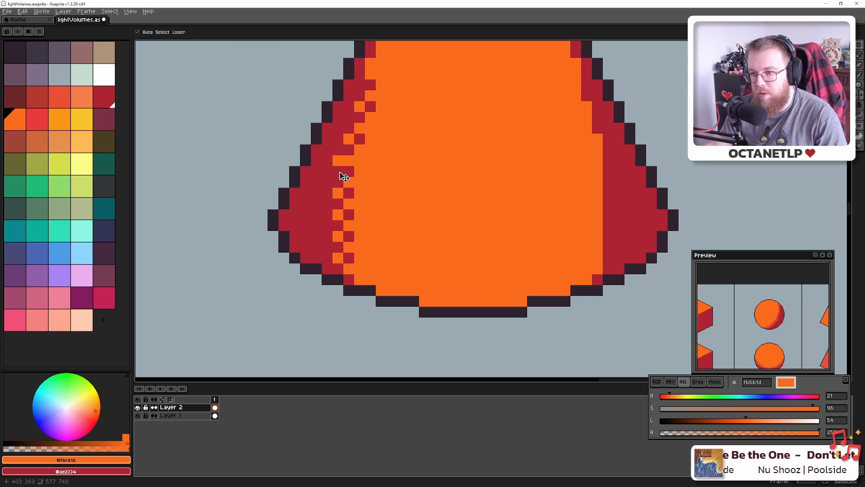
pyautogui.click(338, 161)
pyautogui.click(338, 139)
pyautogui.click(338, 128)
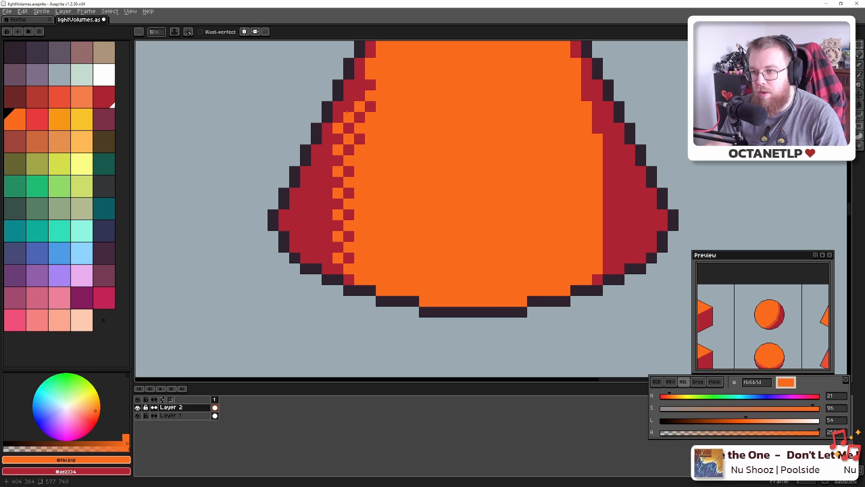
pyautogui.click(349, 84)
pyautogui.click(360, 117)
# Fix the stray red pixels in the upper dither with orange
pyautogui.scroll(-6, 360, 117)
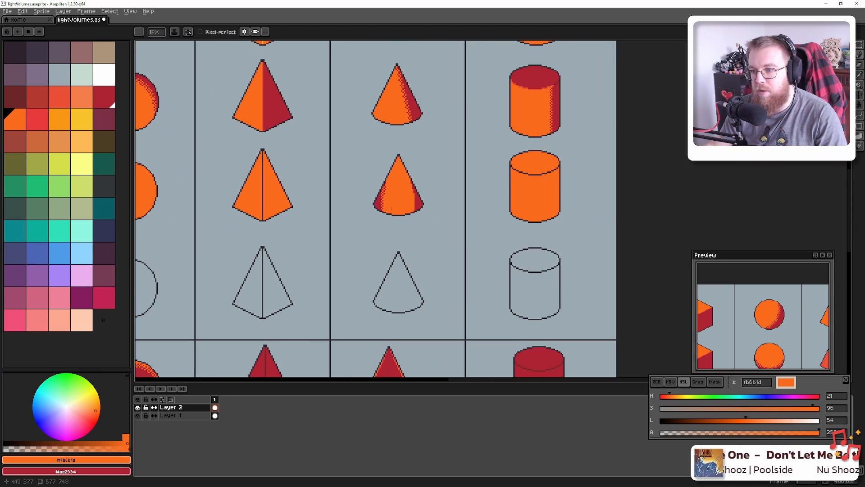
pyautogui.scroll(6, 359, 117)
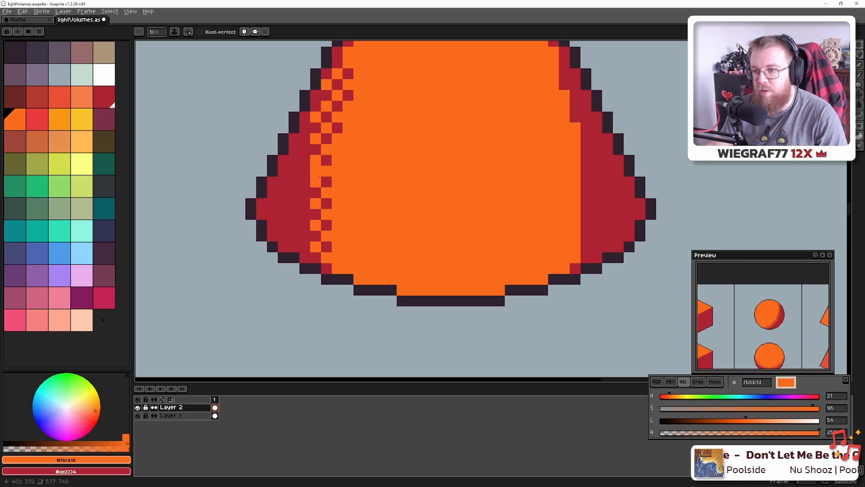
pyautogui.scroll(-6, 326, 203)
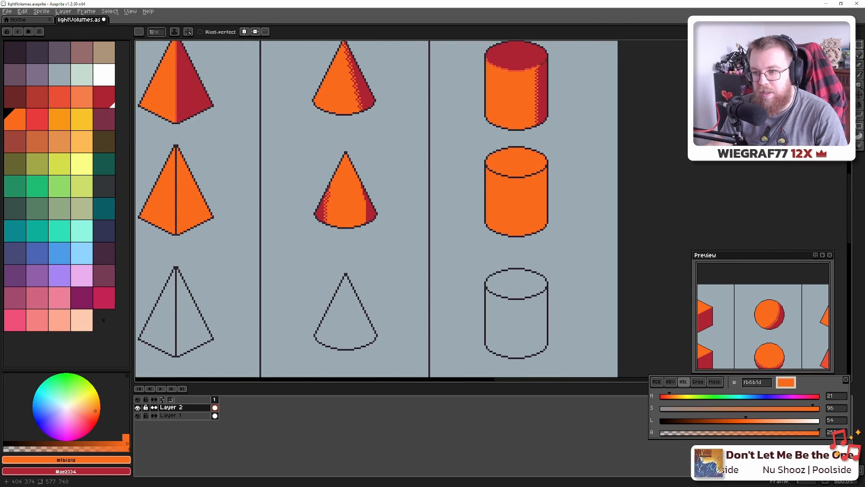
pyautogui.scroll(-1, 344, 216)
pyautogui.scroll(6, 344, 217)
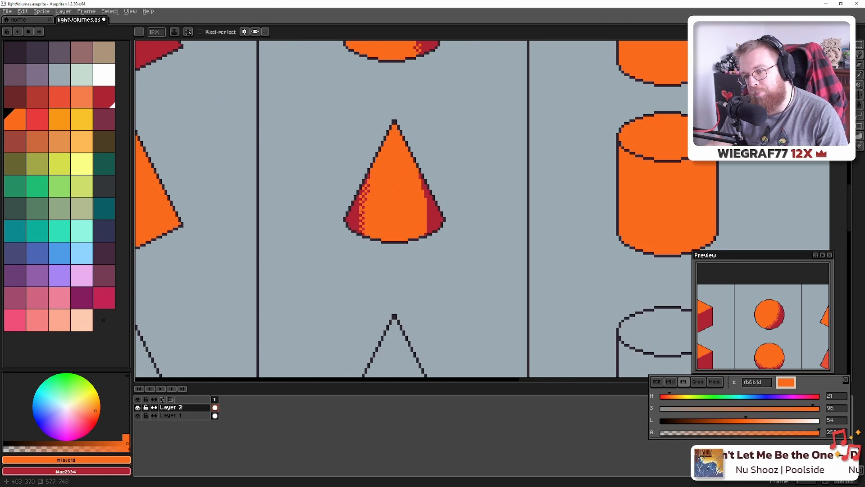
pyautogui.moveTo(403, 172); pyautogui.dragTo(398, 237)
pyautogui.keyDown('alt'); pyautogui.click(362, 258); pyautogui.keyUp('alt')
pyautogui.keyDown('alt'); pyautogui.click(384, 244); pyautogui.keyUp('alt')
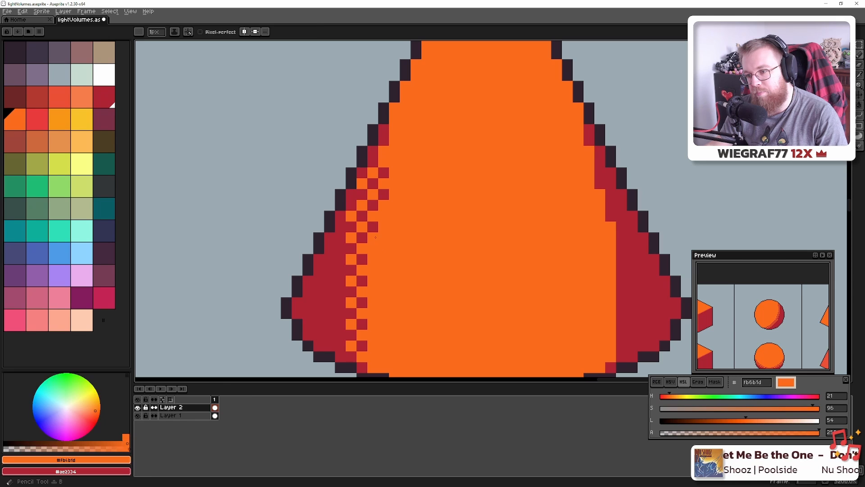
pyautogui.click(383, 194)
pyautogui.click(373, 227)
pyautogui.click(384, 173)
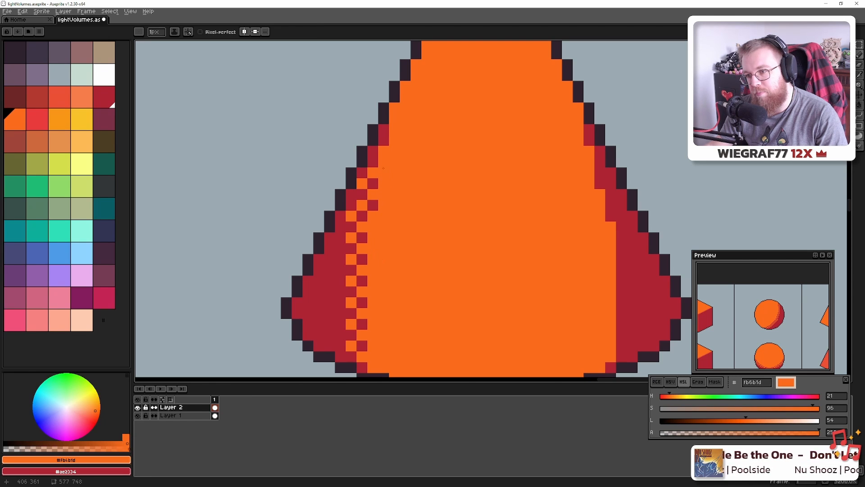
pyautogui.scroll(-4, 395, 197)
pyautogui.scroll(4, 422, 235)
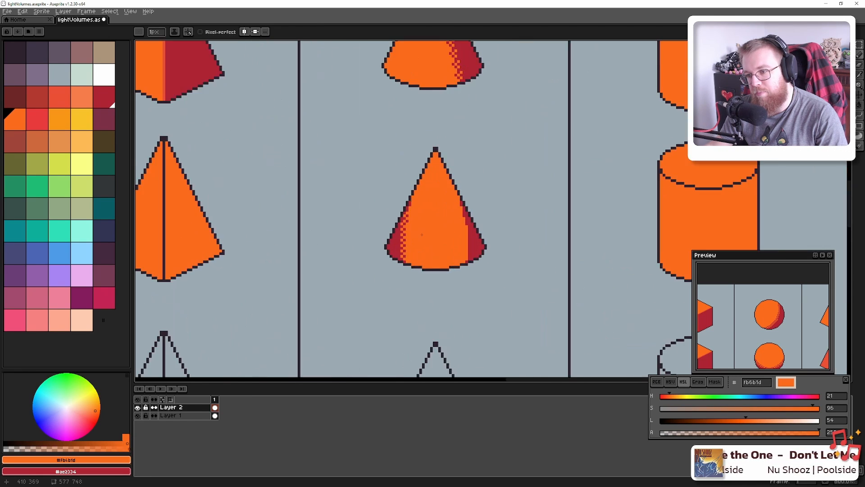
pyautogui.scroll(-5, 422, 234)
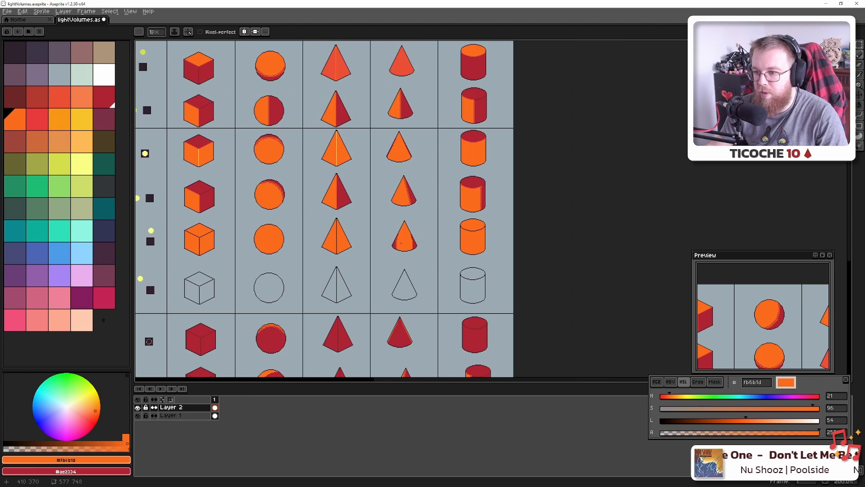
pyautogui.scroll(1, 400, 243)
pyautogui.scroll(3, 400, 243)
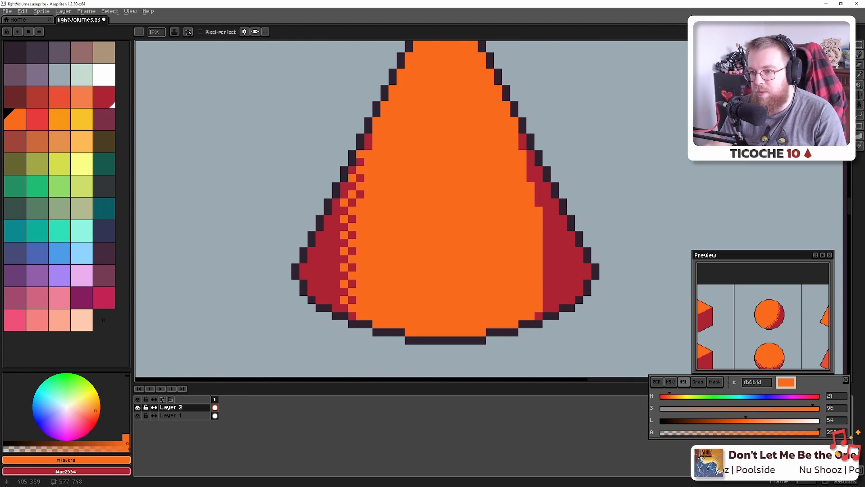
pyautogui.scroll(-5, 371, 134)
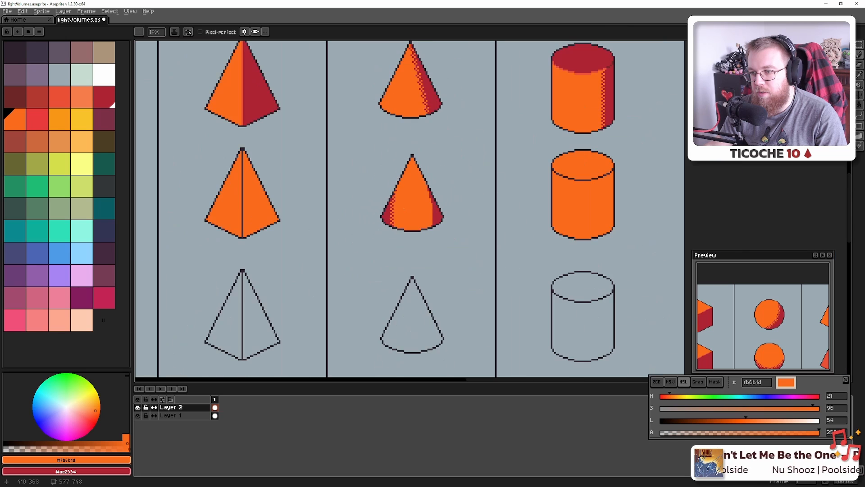
pyautogui.scroll(2, 405, 210)
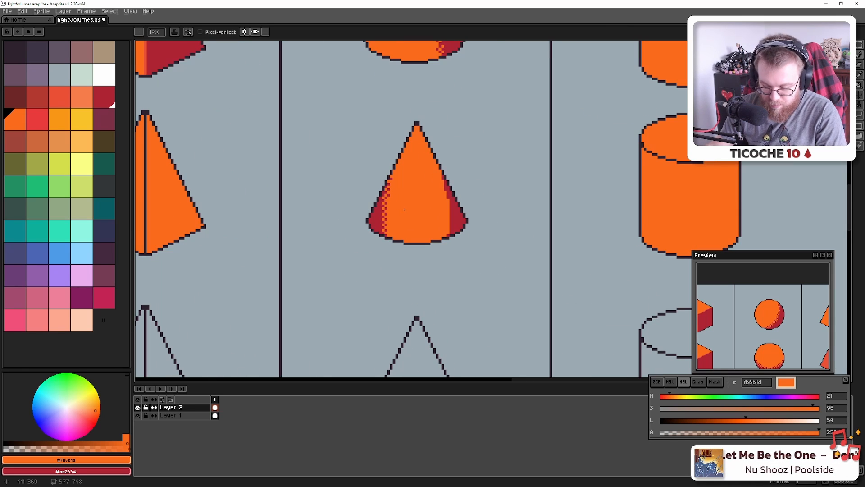
# Copy the cone's dithered left half, flip it horizontally and place it on the right side
pyautogui.press('m')
pyautogui.moveTo(346, 166); pyautogui.dragTo(408, 253)
pyautogui.moveTo(382, 197); pyautogui.dragTo(348, 224)
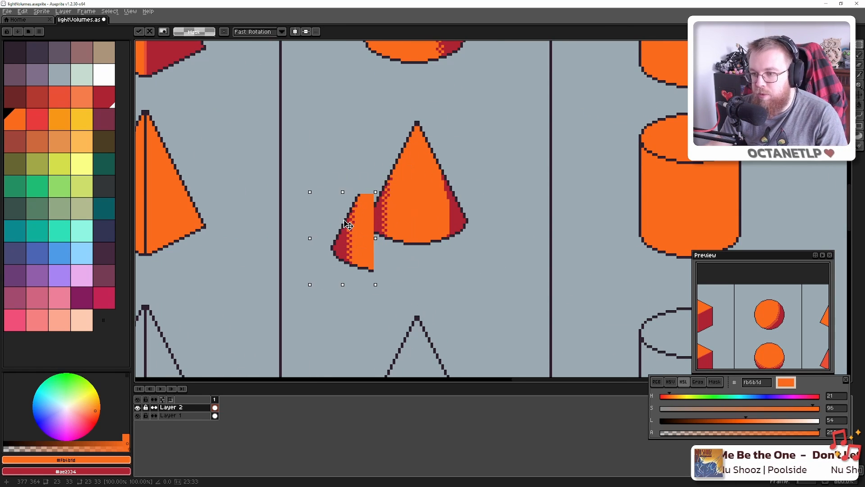
pyautogui.hotkey('shift', 'v')
pyautogui.hotkey('shift', 'v')
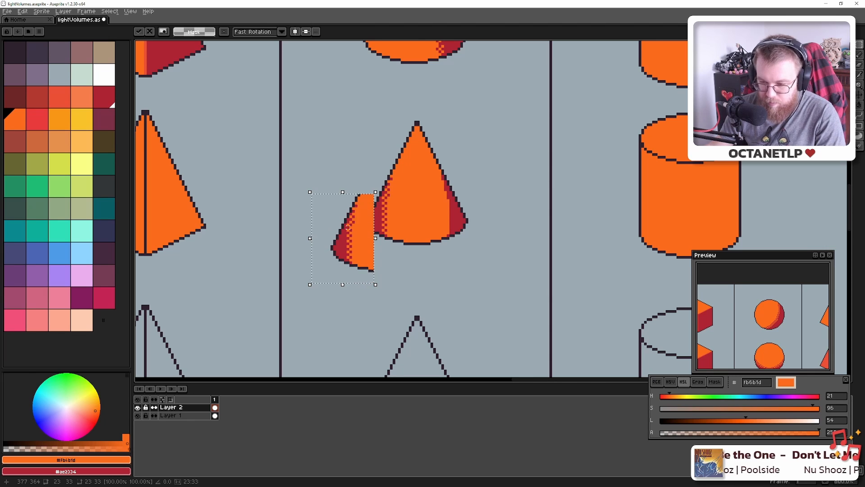
pyautogui.hotkey('shift', 'h')
pyautogui.moveTo(332, 242)
pyautogui.mouseDown()
pyautogui.moveTo(456, 208)
pyautogui.moveTo(442, 207)
pyautogui.moveTo(448, 214)
pyautogui.mouseUp()
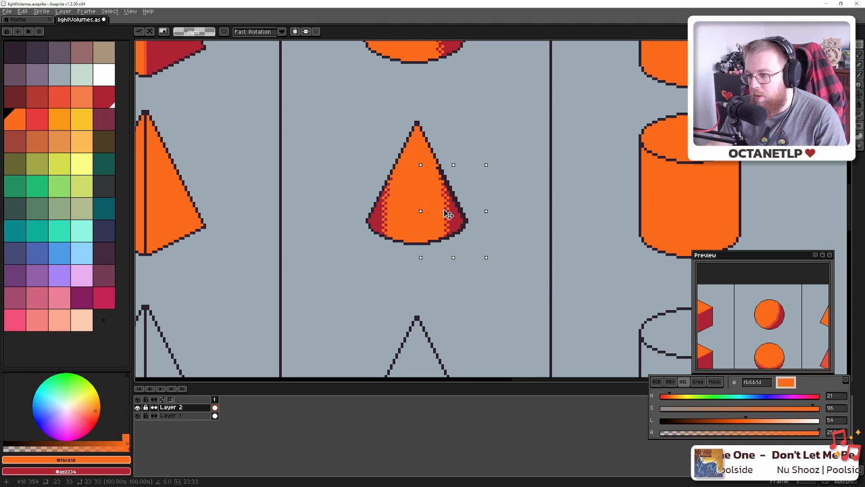
pyautogui.hotkey('ctrl', 'd')
# Hide the cone in the Blender lighting reference, then bring the cone and cylinder into view
pyautogui.scroll(-4, 449, 214)
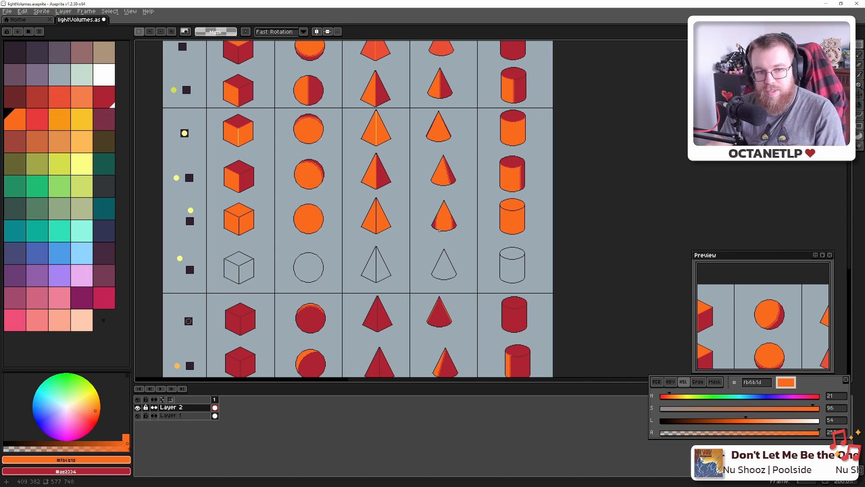
pyautogui.scroll(2, 439, 230)
pyautogui.scroll(-5, 444, 225)
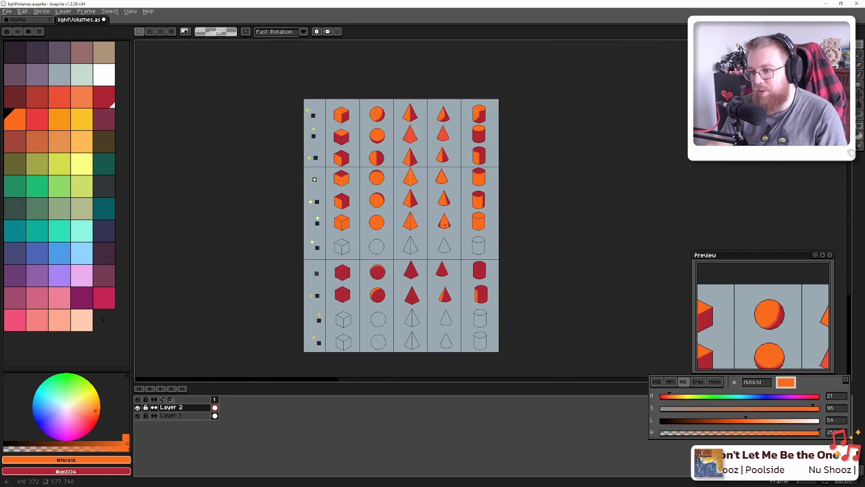
pyautogui.press('i')
pyautogui.hotkey('alt', 'Tab')
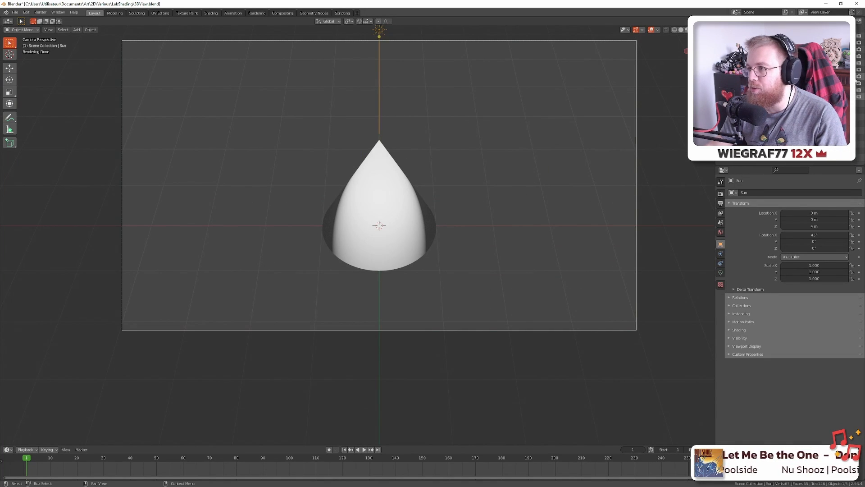
pyautogui.click(853, 49)
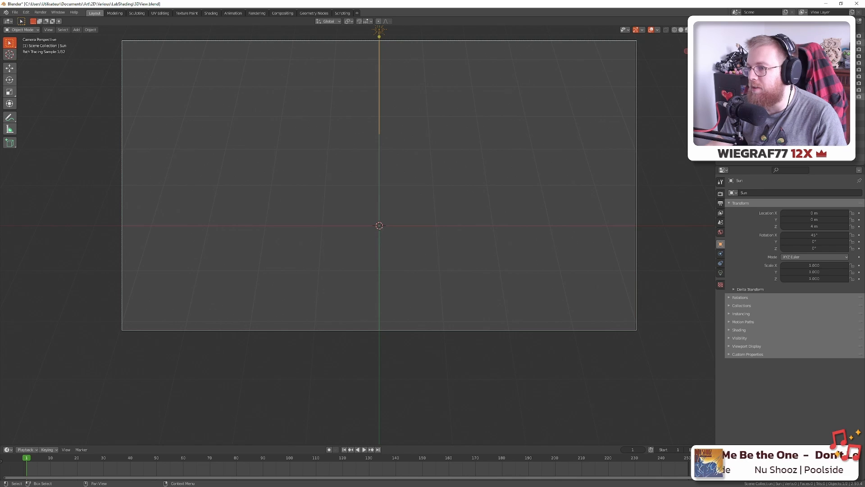
pyautogui.hotkey('alt', 'Tab')
pyautogui.moveTo(475, 221); pyautogui.dragTo(414, 236)
# Draw a red stroke down the cylinder's left side and bucket-fill the strip red
pyautogui.scroll(5, 414, 236)
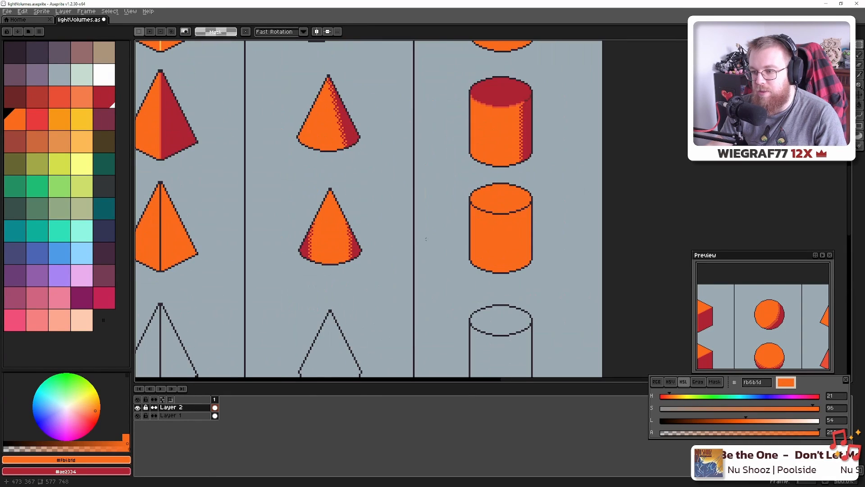
pyautogui.moveTo(502, 208); pyautogui.dragTo(381, 254)
pyautogui.scroll(2, 381, 253)
pyautogui.scroll(-3, 365, 241)
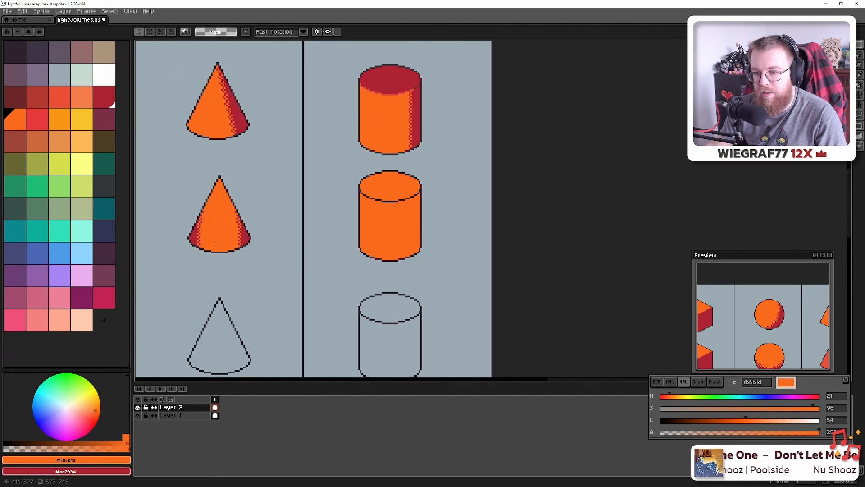
pyautogui.keyDown('alt'); pyautogui.click(241, 231); pyautogui.keyUp('alt')
pyautogui.scroll(3, 372, 245)
pyautogui.press('b')
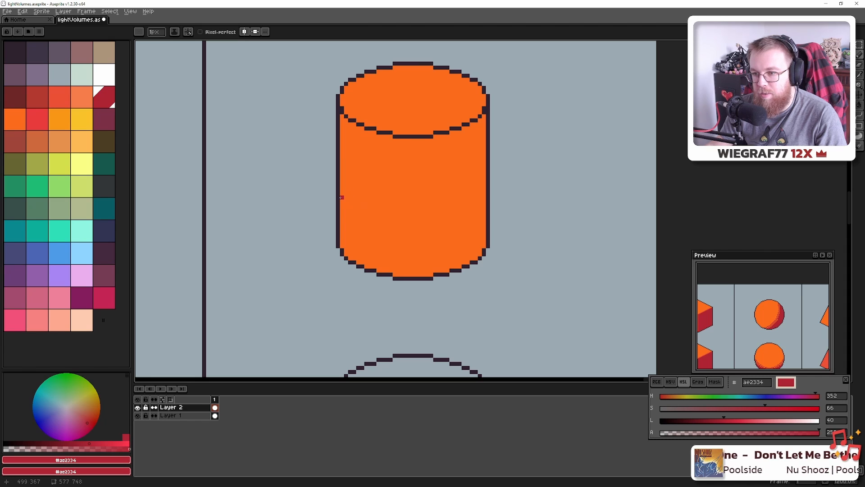
pyautogui.moveTo(342, 181)
pyautogui.mouseDown()
pyautogui.moveTo(346, 232)
pyautogui.moveTo(364, 265)
pyautogui.mouseUp()
pyautogui.press('g')
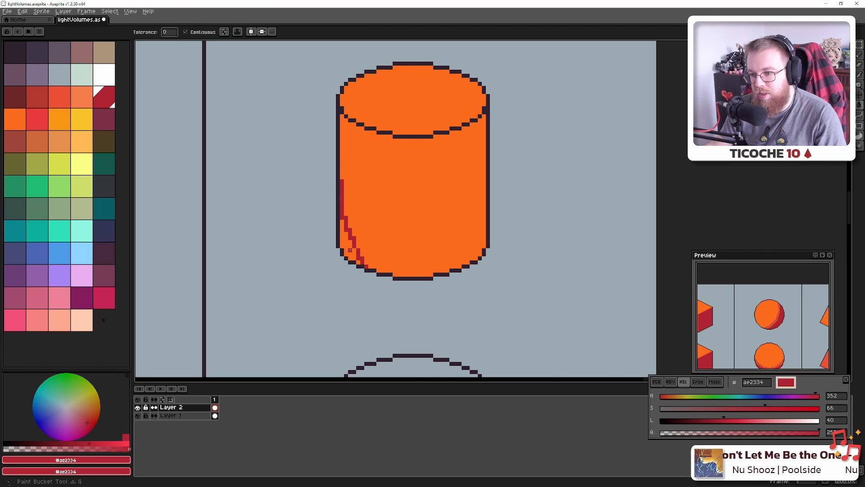
pyautogui.click(357, 263)
pyautogui.scroll(-5, 439, 311)
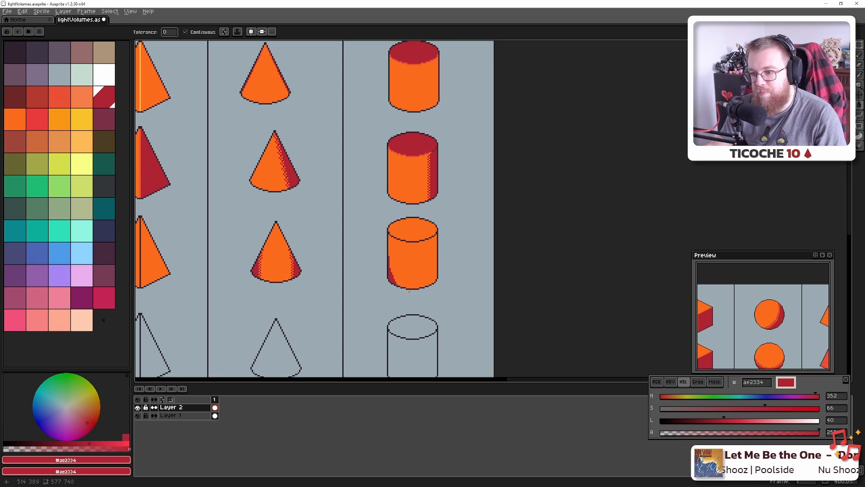
pyautogui.scroll(6, 409, 291)
# Unhide the next shape in the Blender lighting reference and return to the cylinder
pyautogui.hotkey('alt', 'Tab')
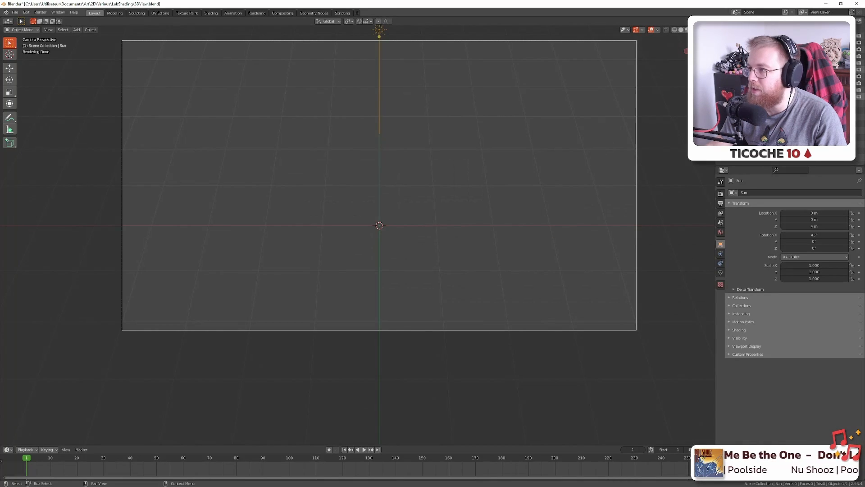
pyautogui.click(853, 56)
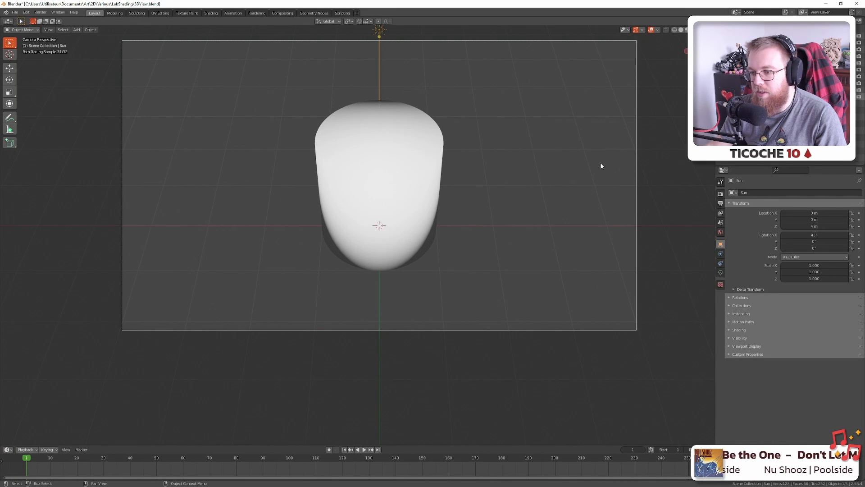
pyautogui.hotkey('alt', 'Tab')
pyautogui.scroll(5, 368, 261)
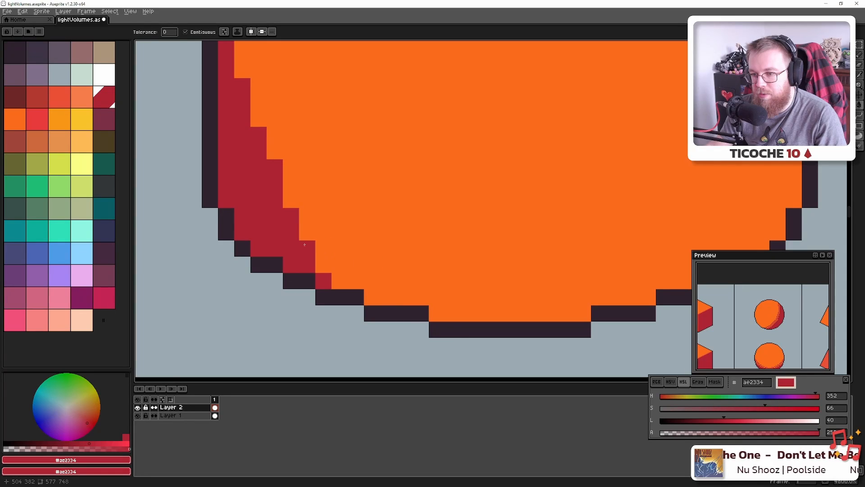
# Draw a band of #ae2334 red shadow pixels along the cylinder's lower-left edge
pyautogui.click(343, 280)
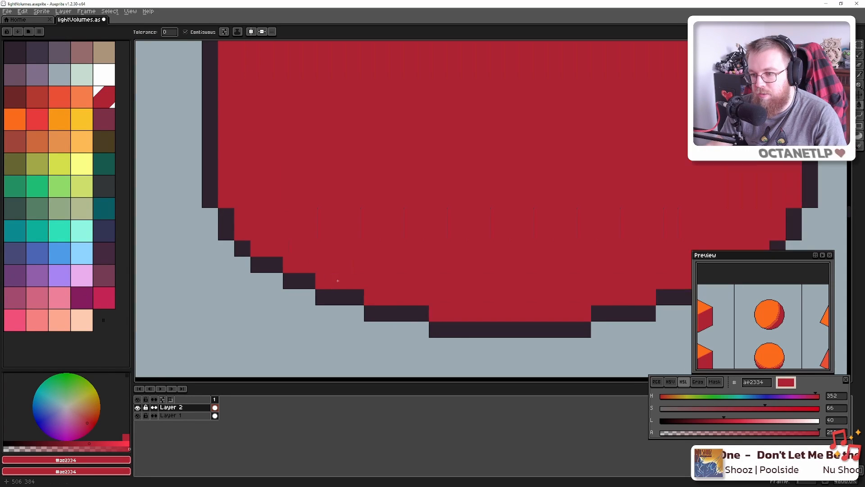
pyautogui.hotkey('ctrl', 'z')
pyautogui.press('b')
pyautogui.moveTo(323, 264)
pyautogui.mouseDown()
pyautogui.moveTo(437, 314)
pyautogui.moveTo(471, 314)
pyautogui.mouseUp()
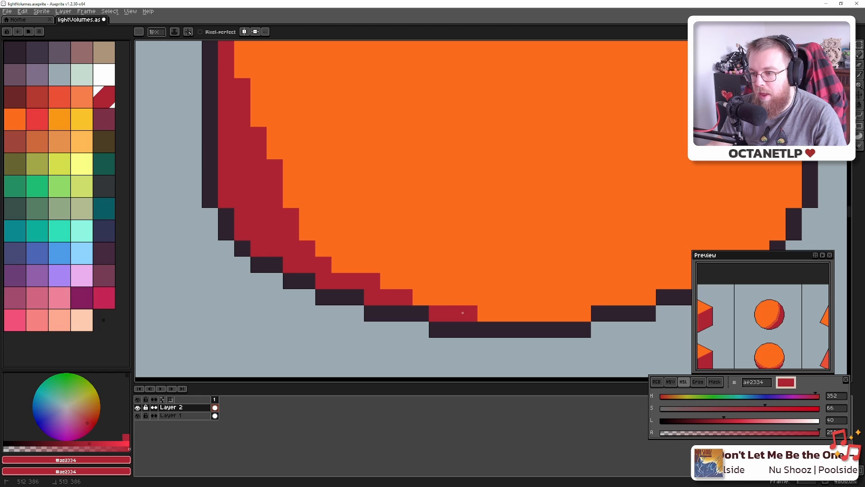
pyautogui.scroll(-4, 475, 318)
pyautogui.scroll(-3, 478, 324)
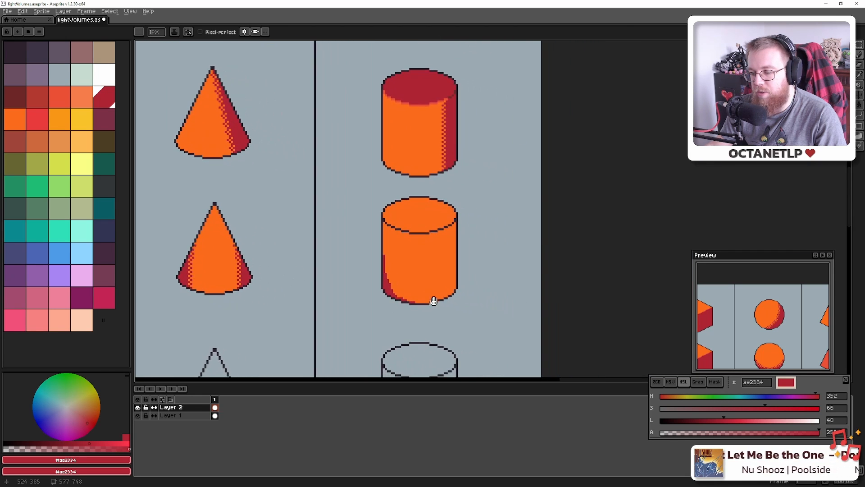
pyautogui.scroll(3, 430, 299)
# Shift the red shading block onto the cylinder's middle and compare it with the Blender reference
pyautogui.press('m')
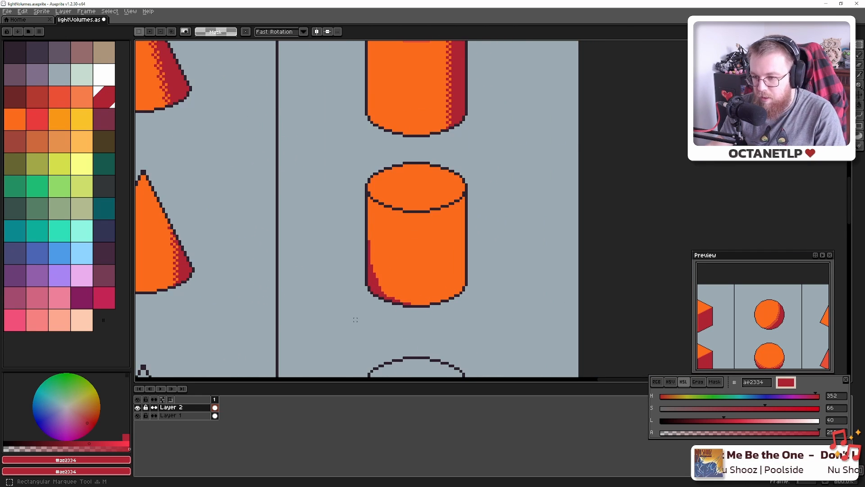
pyautogui.moveTo(344, 320)
pyautogui.mouseDown()
pyautogui.moveTo(403, 267)
pyautogui.moveTo(412, 230)
pyautogui.mouseUp()
pyautogui.moveTo(368, 278); pyautogui.dragTo(459, 288)
pyautogui.hotkey('ctrl', 'd')
pyautogui.scroll(-5, 446, 305)
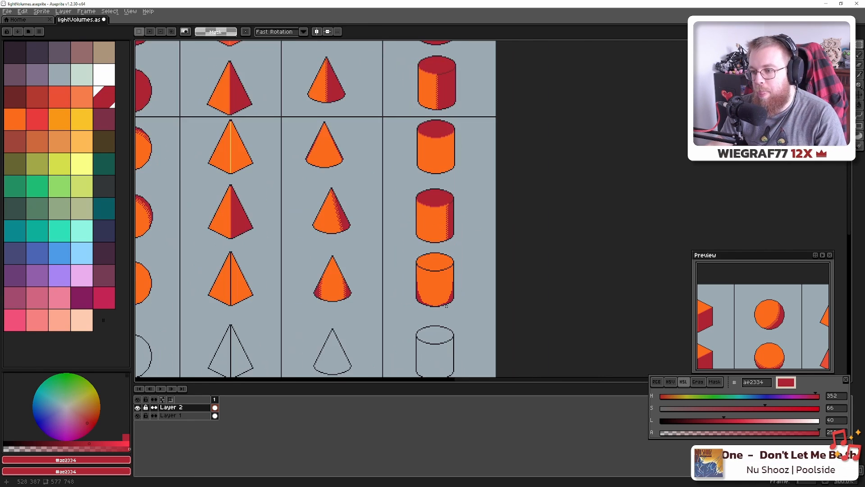
pyautogui.scroll(1, 446, 306)
pyautogui.hotkey('alt', 'Tab')
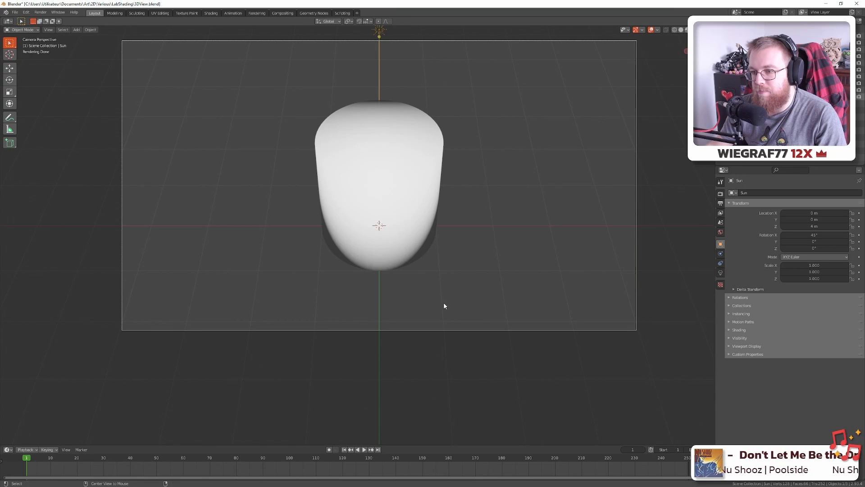
pyautogui.hotkey('alt', 'Tab')
pyautogui.scroll(6, 446, 305)
pyautogui.scroll(-1, 466, 314)
pyautogui.scroll(8, 451, 293)
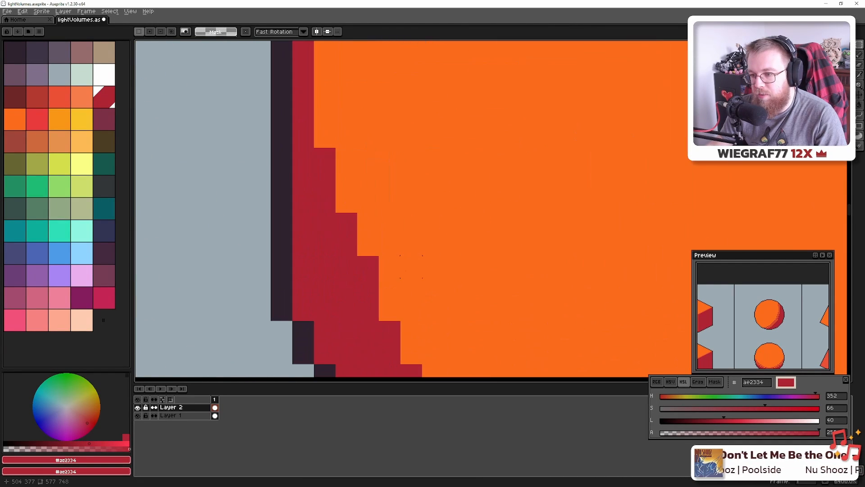
# Repaint the stray red pixel with the #fb6b1d orange body colour
pyautogui.keyDown('alt'); pyautogui.click(390, 253); pyautogui.keyUp('alt')
pyautogui.keyDown('alt'); pyautogui.click(387, 257); pyautogui.keyUp('alt')
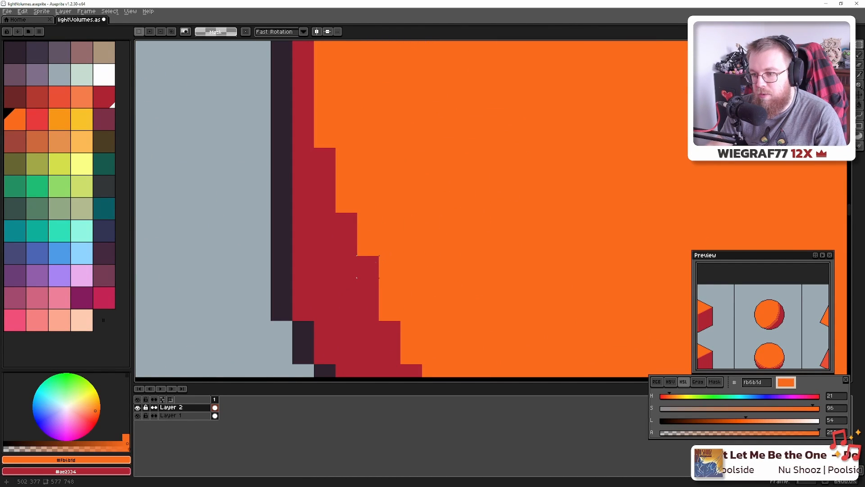
pyautogui.press('b')
pyautogui.click(373, 264)
pyautogui.scroll(-7, 391, 268)
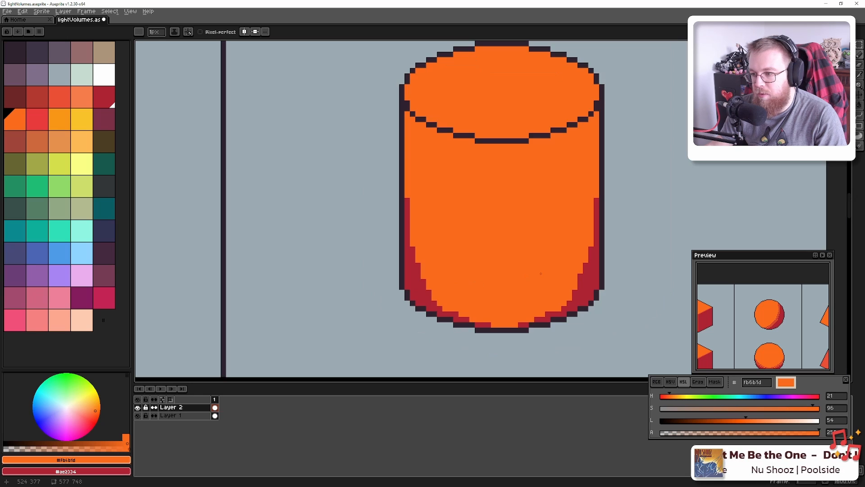
pyautogui.scroll(-5, 475, 297)
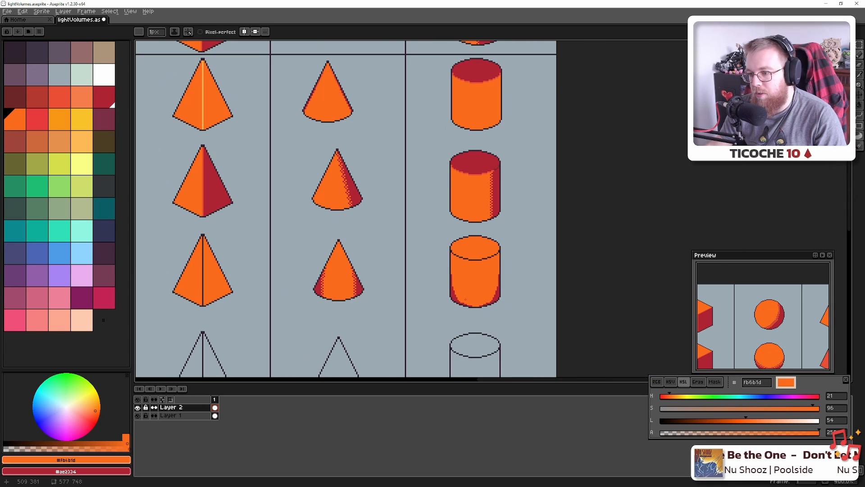
pyautogui.scroll(7, 464, 298)
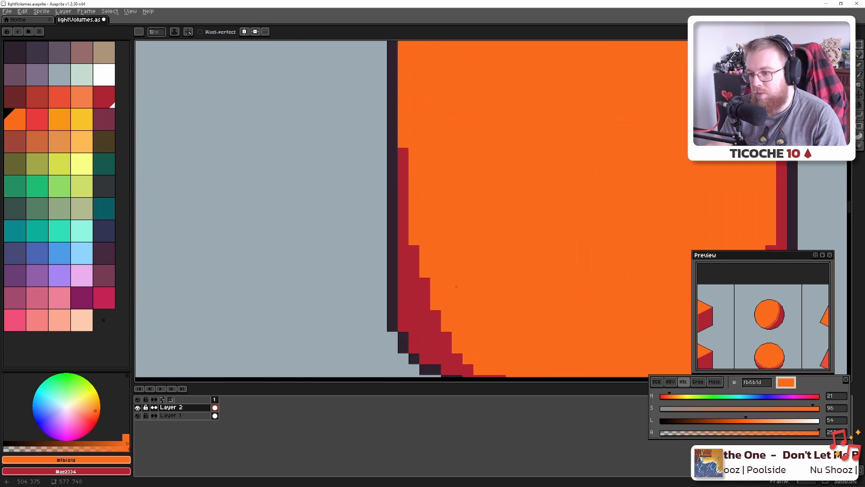
# Place a column of alternating red checker pixels down the shadow edge
pyautogui.keyDown('alt'); pyautogui.click(369, 185); pyautogui.keyUp('alt')
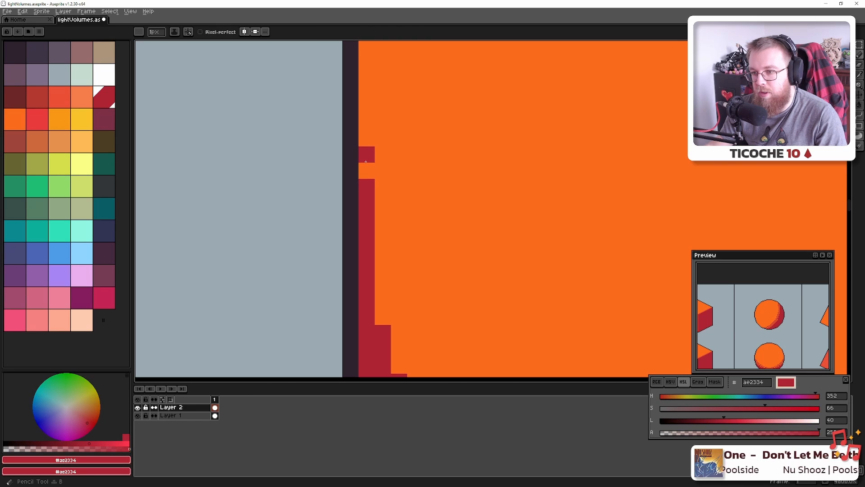
pyautogui.click(367, 156)
pyautogui.click(382, 202)
pyautogui.click(383, 236)
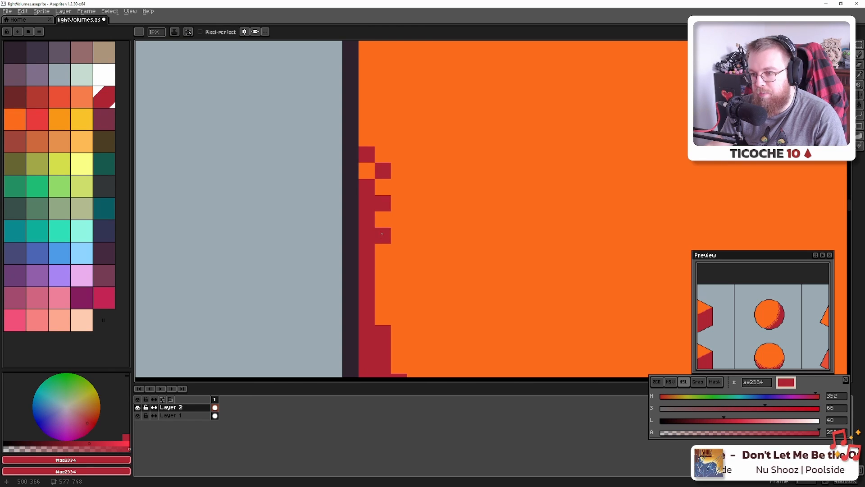
pyautogui.click(383, 251)
pyautogui.hotkey('ctrl', 'z')
pyautogui.click(383, 268)
pyautogui.click(386, 300)
pyautogui.click(399, 317)
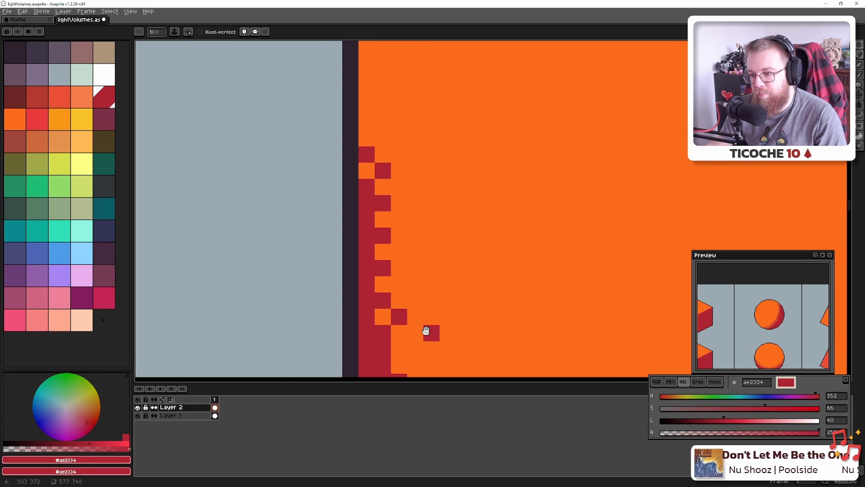
# Continue the red dither diagonally down-right across the lower edge
pyautogui.moveTo(426, 331); pyautogui.dragTo(376, 228)
pyautogui.click(348, 246)
pyautogui.click(364, 295)
pyautogui.click(380, 311)
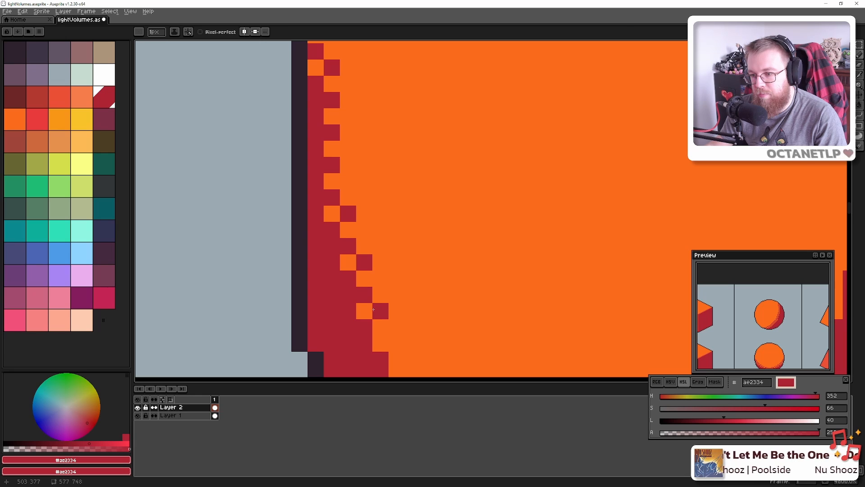
pyautogui.click(394, 338)
# Add red dither pixels along the cylinder's bottom curve
pyautogui.moveTo(447, 348); pyautogui.dragTo(353, 166)
pyautogui.click(319, 194)
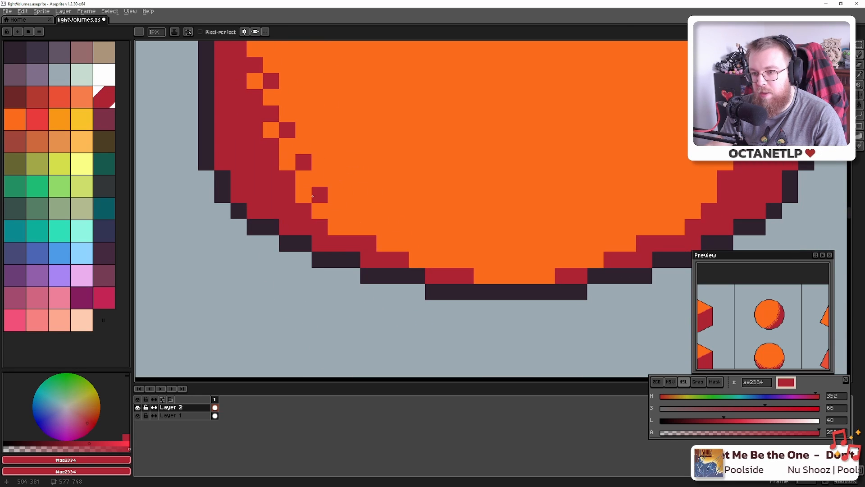
pyautogui.click(320, 210)
pyautogui.hotkey('ctrl', 'z')
pyautogui.click(332, 212)
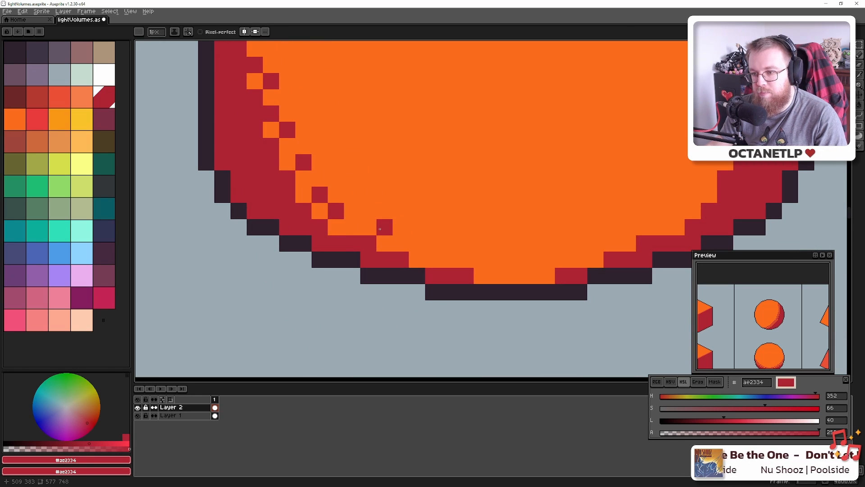
pyautogui.click(383, 228)
pyautogui.click(415, 242)
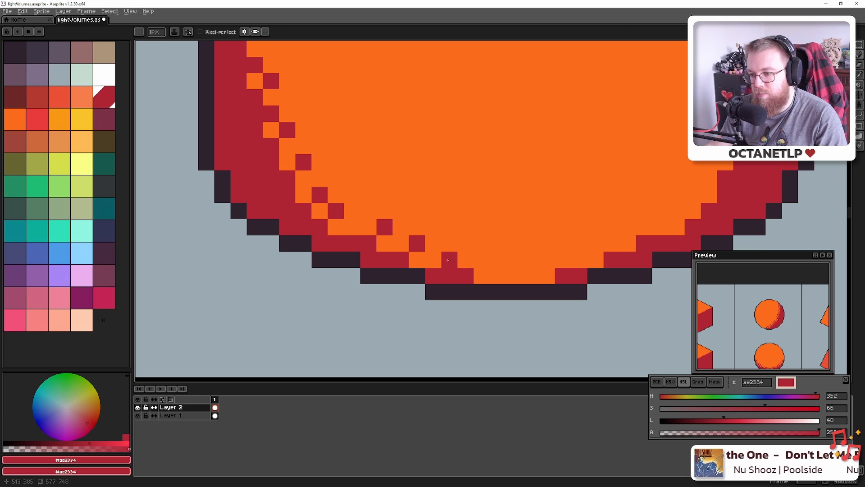
pyautogui.click(495, 271)
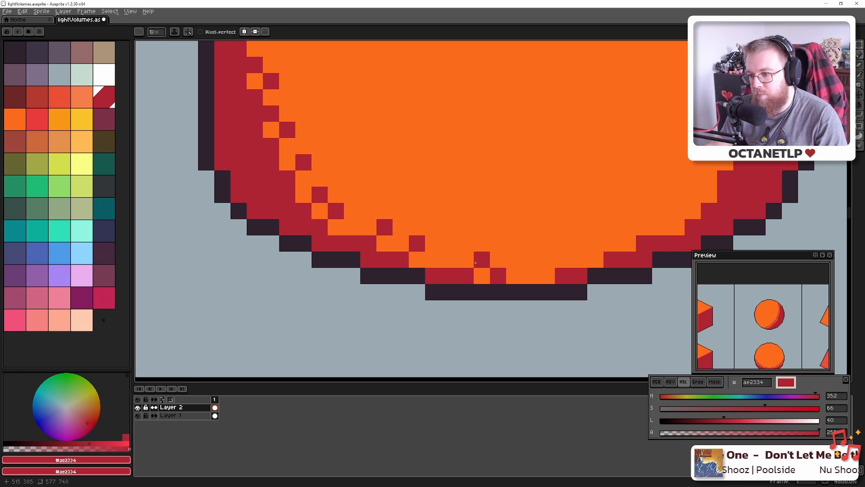
pyautogui.hotkey('ctrl', 'z')
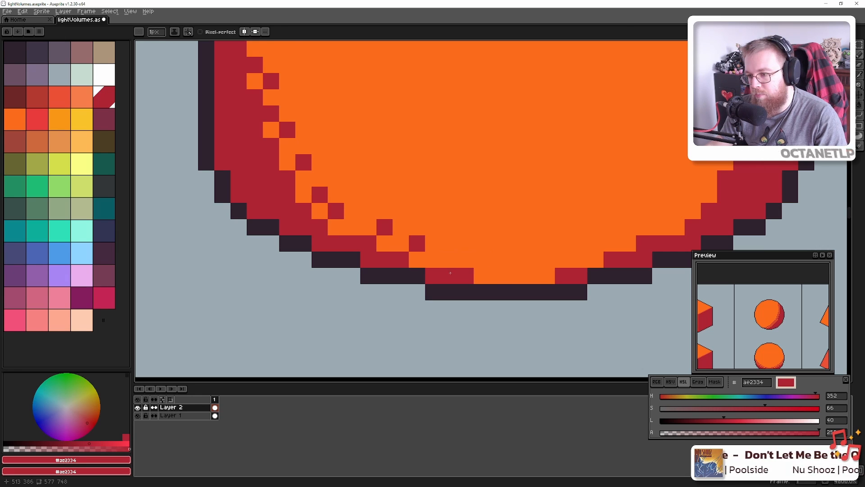
# Repaint the misplaced red pixels in the middle back to orange
pyautogui.keyDown('alt'); pyautogui.click(482, 276); pyautogui.keyUp('alt')
pyautogui.click(451, 275)
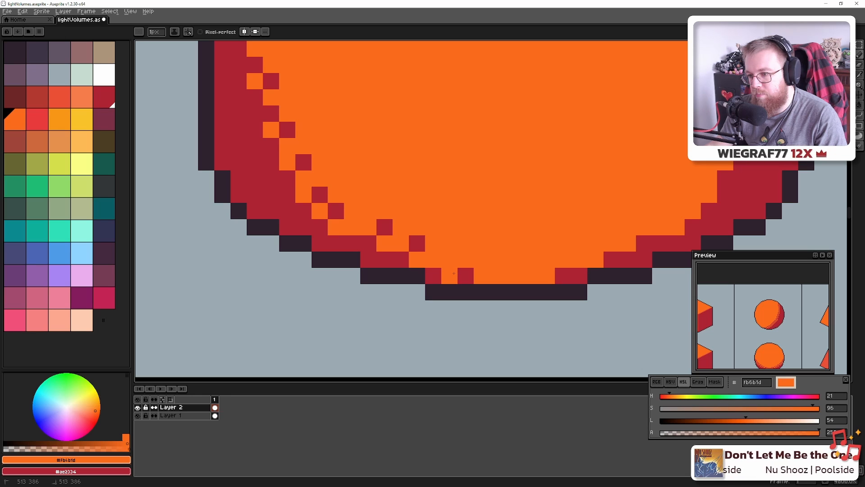
pyautogui.click(417, 244)
pyautogui.keyDown('alt'); pyautogui.click(433, 276); pyautogui.keyUp('alt')
pyautogui.scroll(-3, 410, 278)
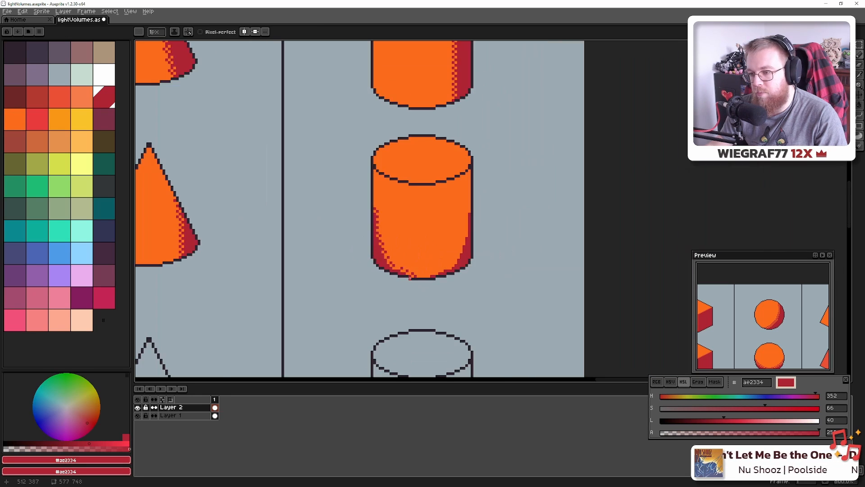
pyautogui.scroll(-4, 411, 278)
pyautogui.scroll(7, 398, 284)
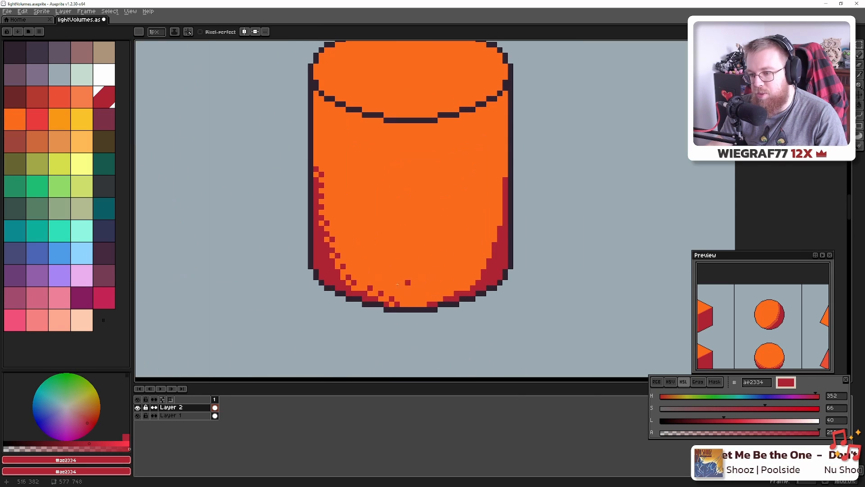
pyautogui.scroll(4, 397, 284)
# Break up the lower red shadow edge with orange checker pixels
pyautogui.keyDown('alt'); pyautogui.click(344, 253); pyautogui.keyUp('alt')
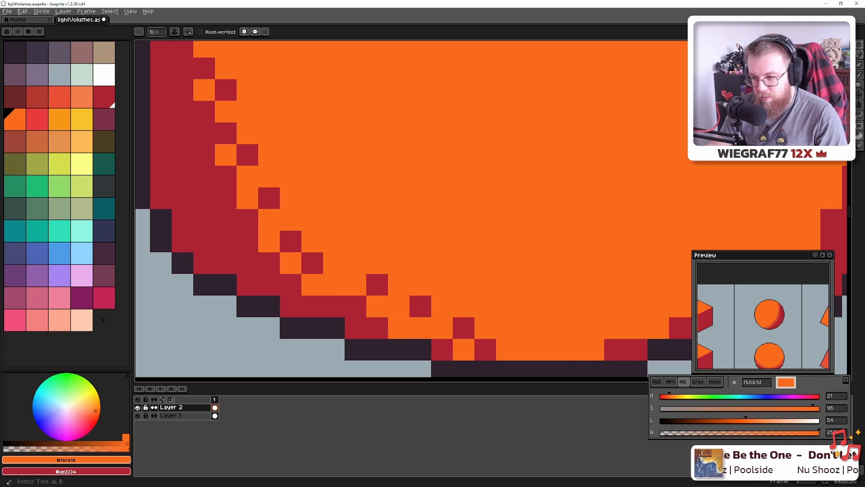
pyautogui.rightClick(392, 329)
pyautogui.click(346, 324)
pyautogui.click(291, 307)
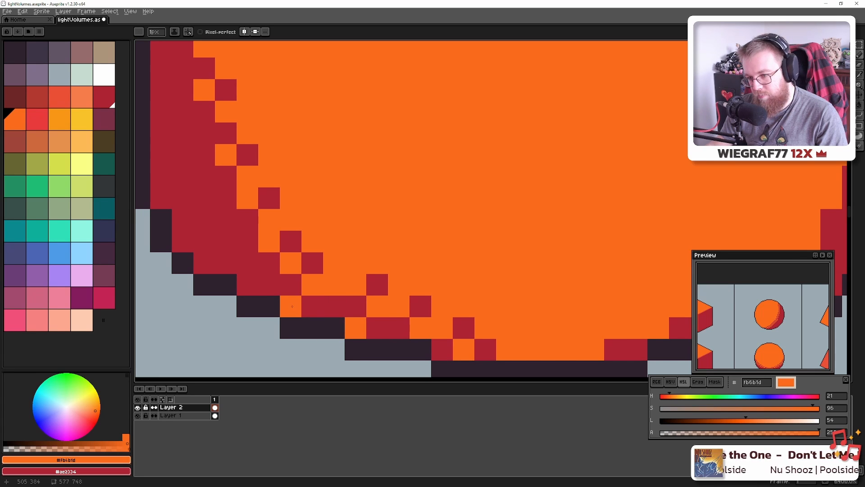
pyautogui.click(269, 285)
pyautogui.click(247, 263)
# Alternate orange pixels up the rest of the red edge to finish the checker dither
pyautogui.moveTo(219, 220); pyautogui.dragTo(356, 278)
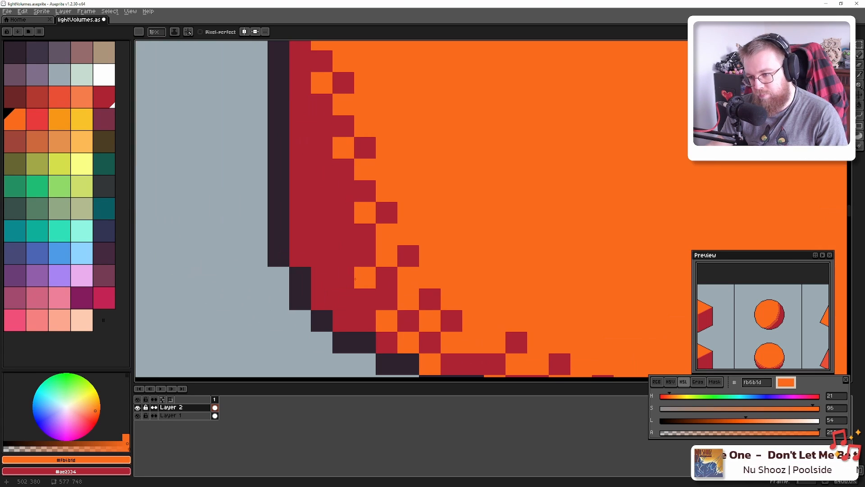
pyautogui.click(342, 234)
pyautogui.moveTo(321, 185); pyautogui.dragTo(362, 273)
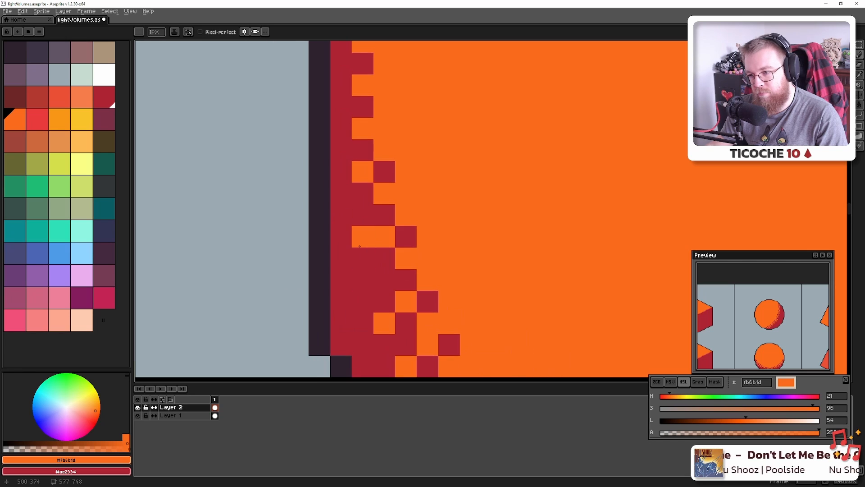
pyautogui.click(362, 238)
pyautogui.hotkey('ctrl', 'z')
pyautogui.click(359, 250)
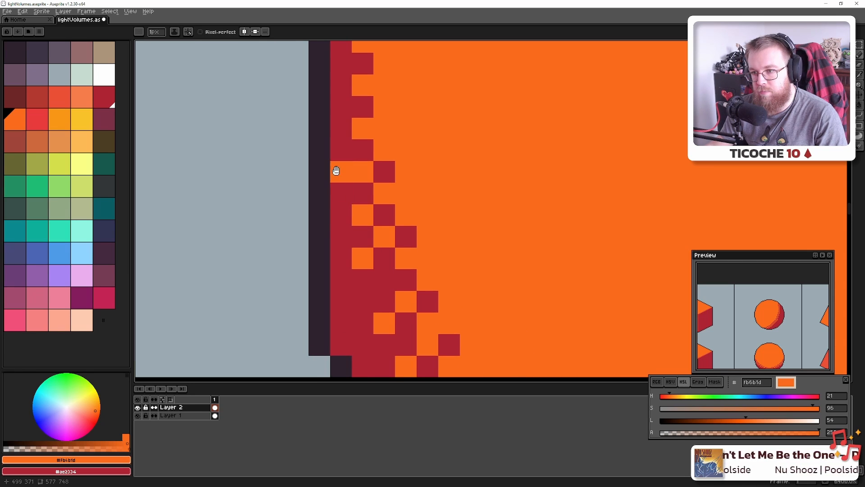
pyautogui.moveTo(336, 171); pyautogui.dragTo(340, 227)
pyautogui.click(347, 247)
pyautogui.click(346, 206)
pyautogui.click(346, 163)
pyautogui.click(346, 120)
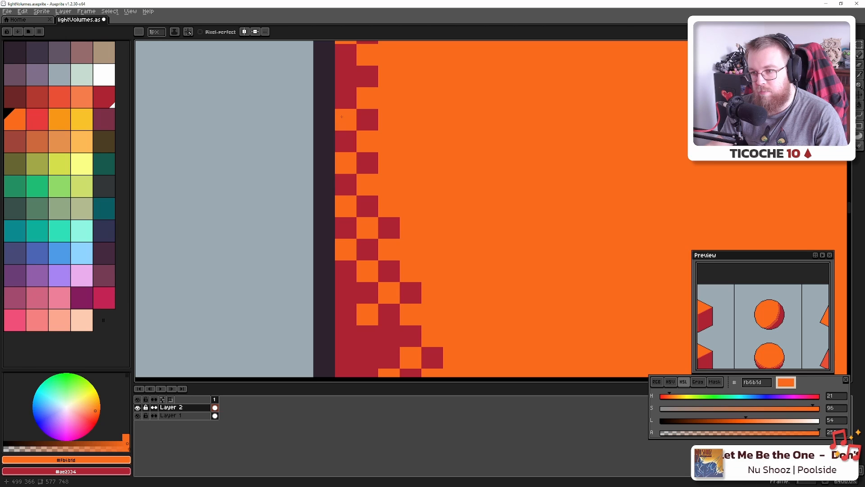
pyautogui.click(346, 77)
# Zoom around the cylinder to inspect its left-side dithered shading
pyautogui.scroll(-6, 379, 191)
pyautogui.scroll(-3, 384, 203)
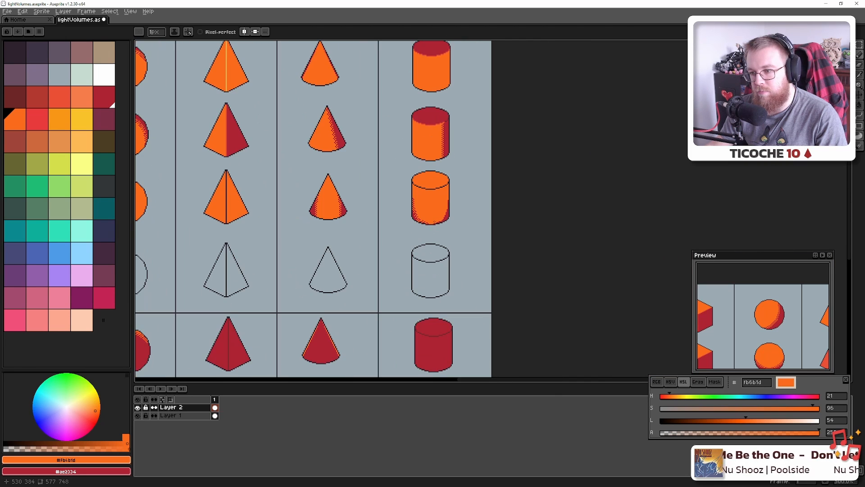
pyautogui.press('ctrl')
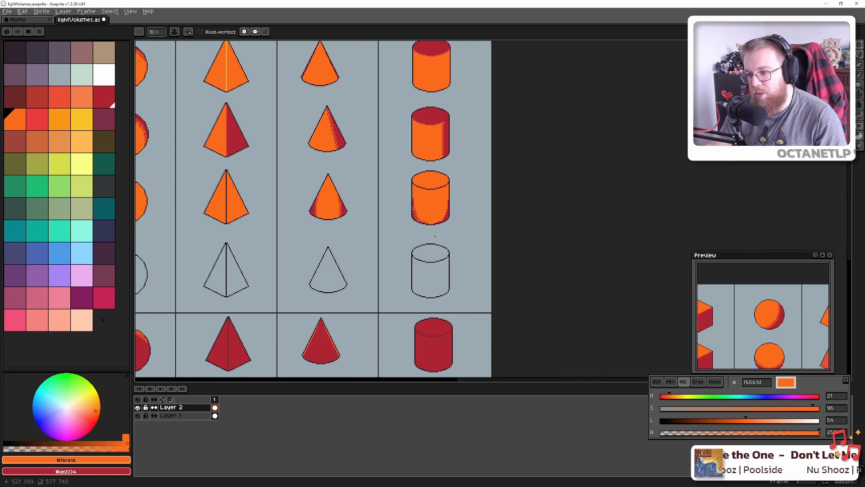
pyautogui.press('ctrl')
pyautogui.press('ctrl')
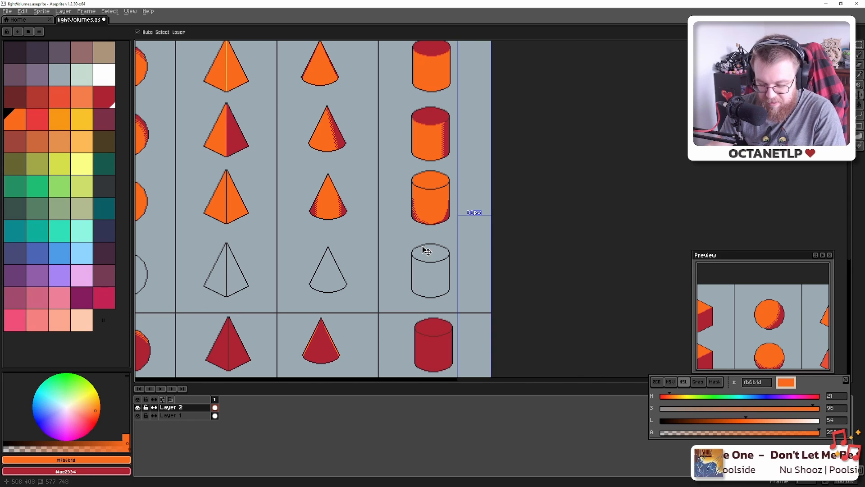
pyautogui.scroll(8, 420, 234)
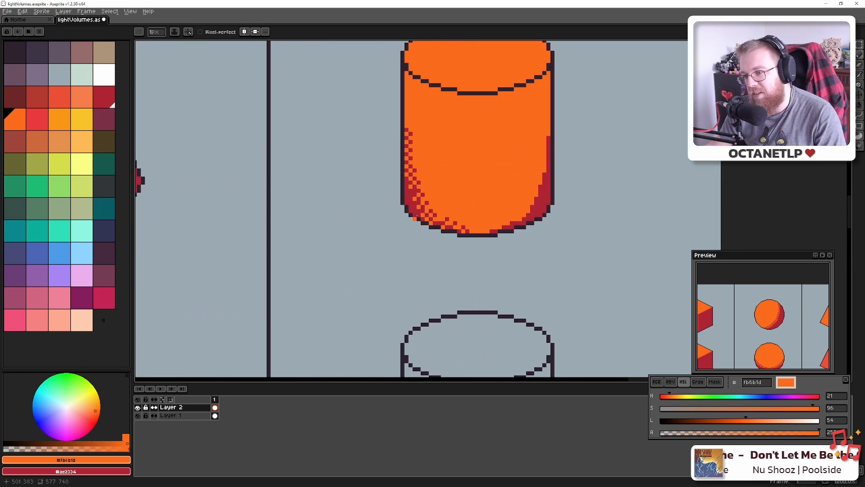
pyautogui.scroll(-7, 424, 238)
pyautogui.scroll(-4, 429, 246)
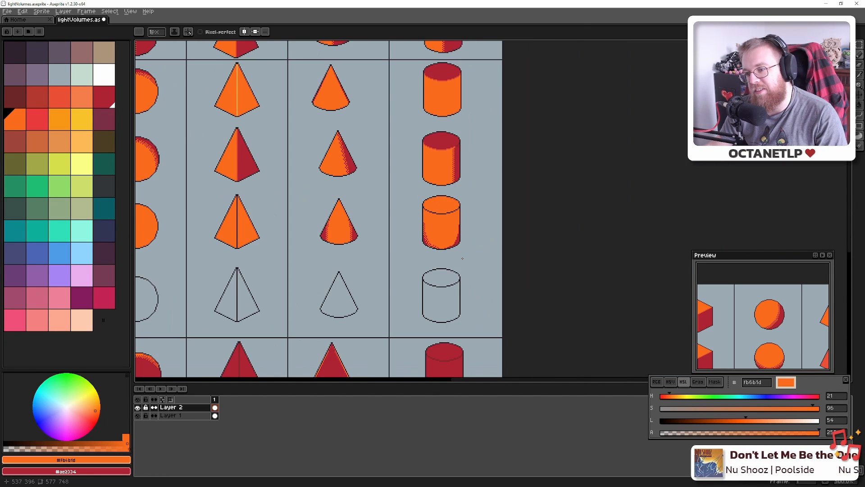
pyautogui.scroll(4, 463, 259)
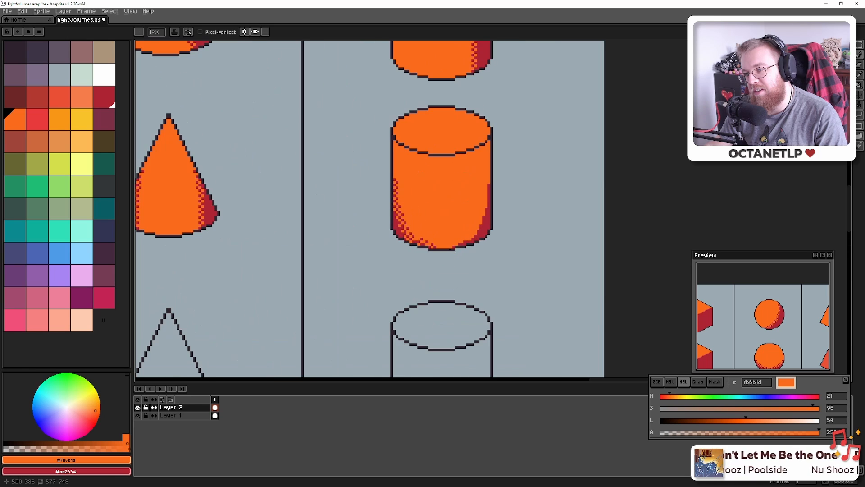
pyautogui.scroll(6, 439, 239)
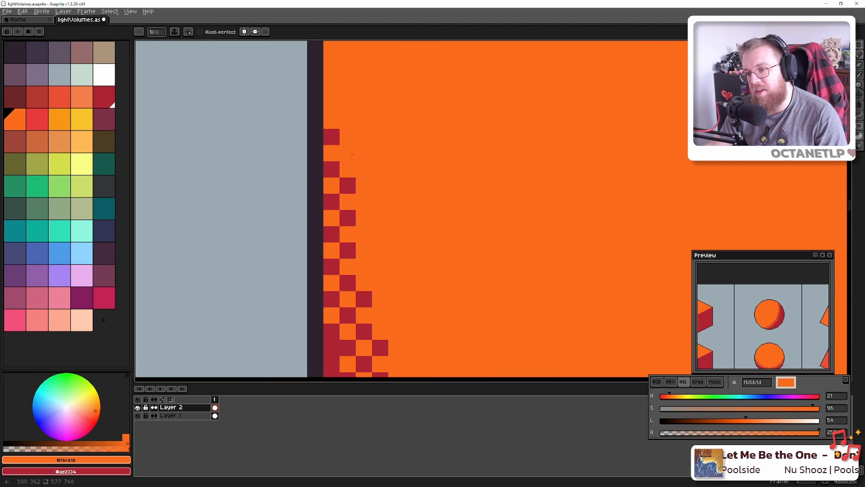
pyautogui.scroll(-3, 404, 220)
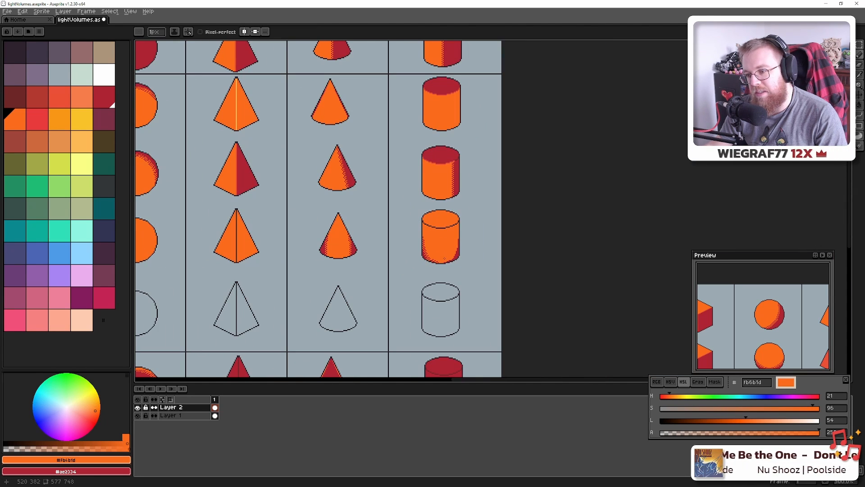
pyautogui.scroll(1, 439, 258)
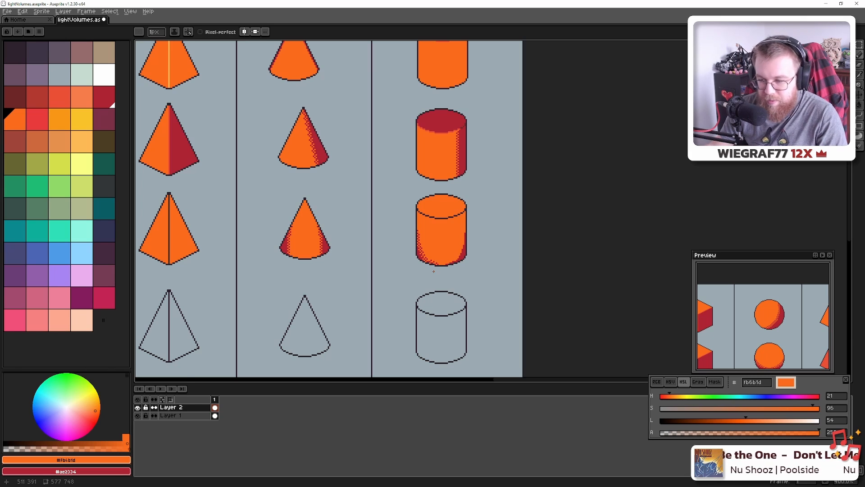
pyautogui.scroll(2, 433, 272)
# Copy the cylinder's left shading, flip it horizontally, and place it on the right side
pyautogui.press('m')
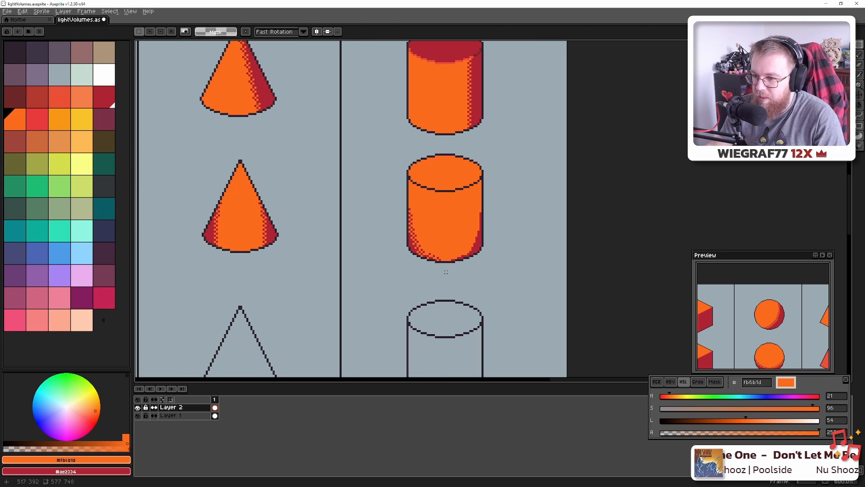
pyautogui.moveTo(446, 273); pyautogui.dragTo(372, 197)
pyautogui.moveTo(416, 240); pyautogui.dragTo(472, 242)
pyautogui.hotkey('shift', 'h')
pyautogui.hotkey('ctrl', 'd')
# Save the drawing as lightVolumes.aseprite
pyautogui.scroll(-6, 481, 260)
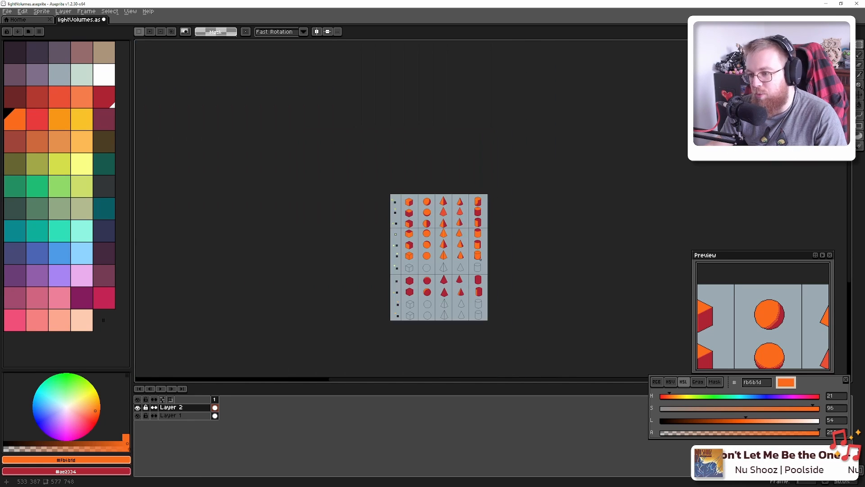
pyautogui.scroll(2, 481, 259)
pyautogui.scroll(-1, 481, 260)
pyautogui.hotkey('ctrl', 's')
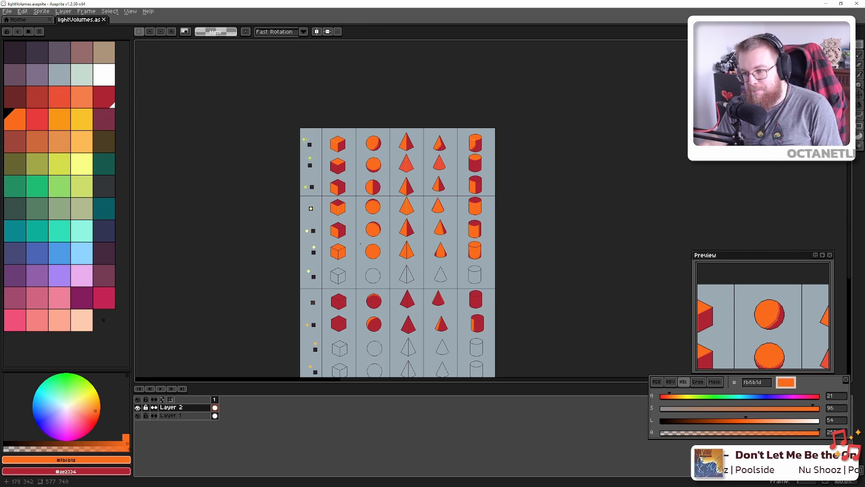
pyautogui.scroll(5, 361, 243)
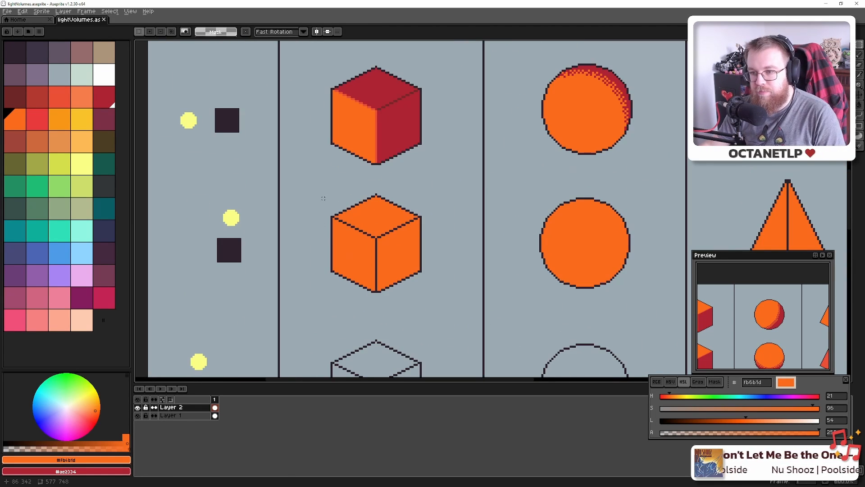
# Fill the cube's vertical centre edge and front-corner outline with #fbb954 light orange
pyautogui.moveTo(365, 184); pyautogui.dragTo(356, 246)
pyautogui.scroll(-1, 356, 246)
pyautogui.press('i')
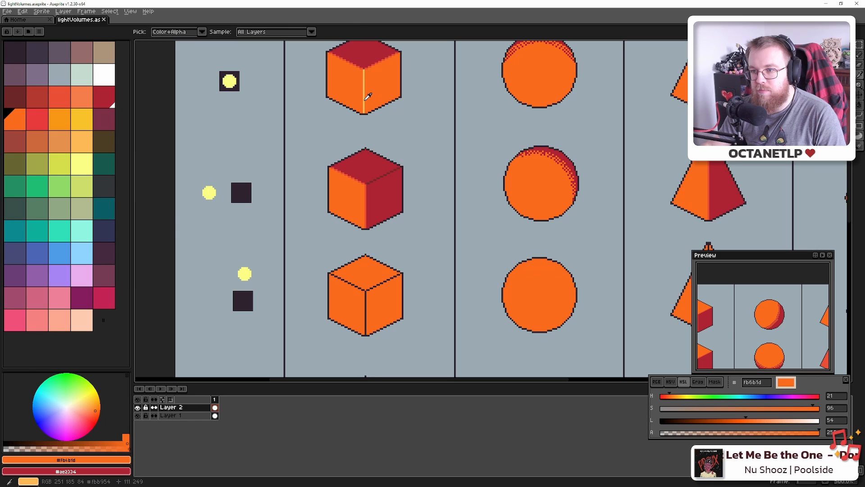
pyautogui.click(367, 96)
pyautogui.press('g')
pyautogui.scroll(4, 365, 311)
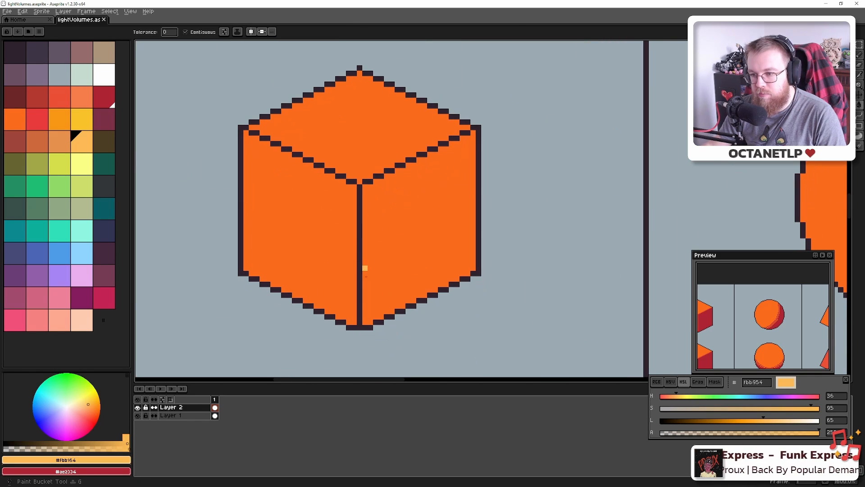
pyautogui.click(360, 321)
pyautogui.hotkey('ctrl', 'z')
pyautogui.press('b')
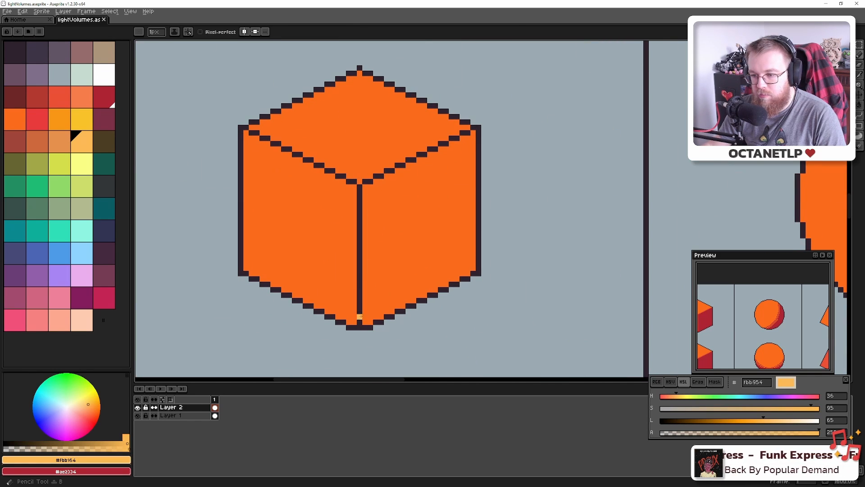
pyautogui.press('g')
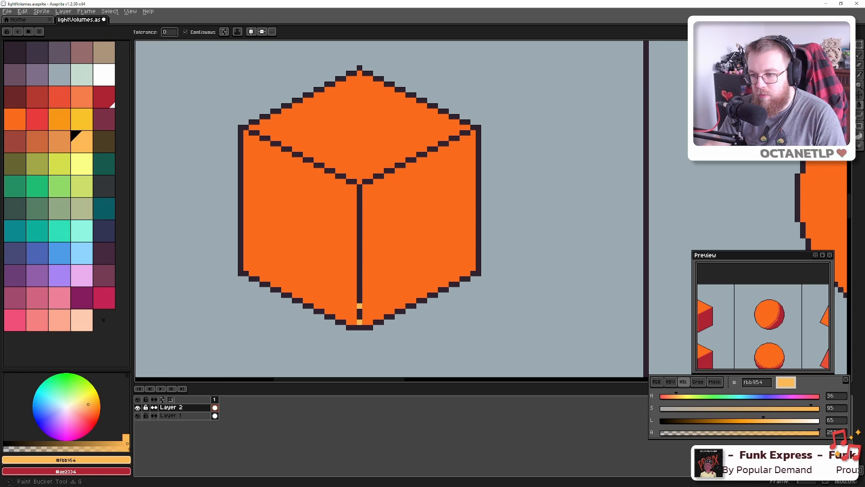
pyautogui.click(360, 280)
pyautogui.click(352, 181)
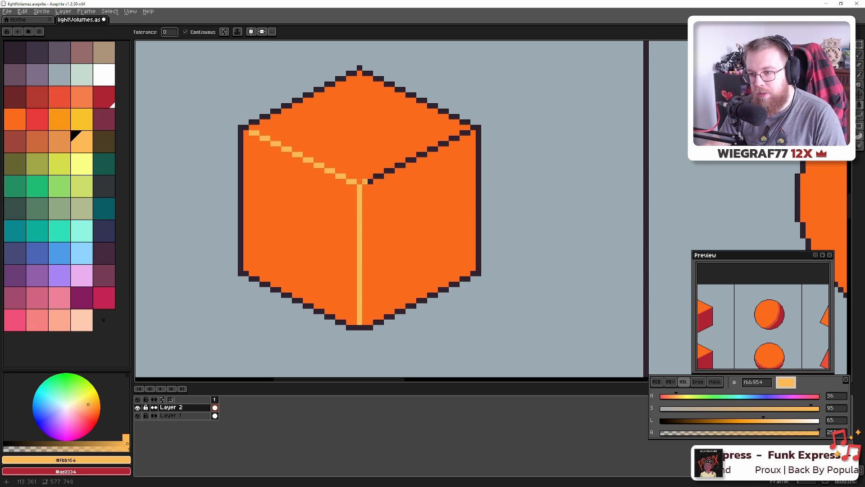
# Turn the cube's upper edge segments light orange
pyautogui.click(413, 156)
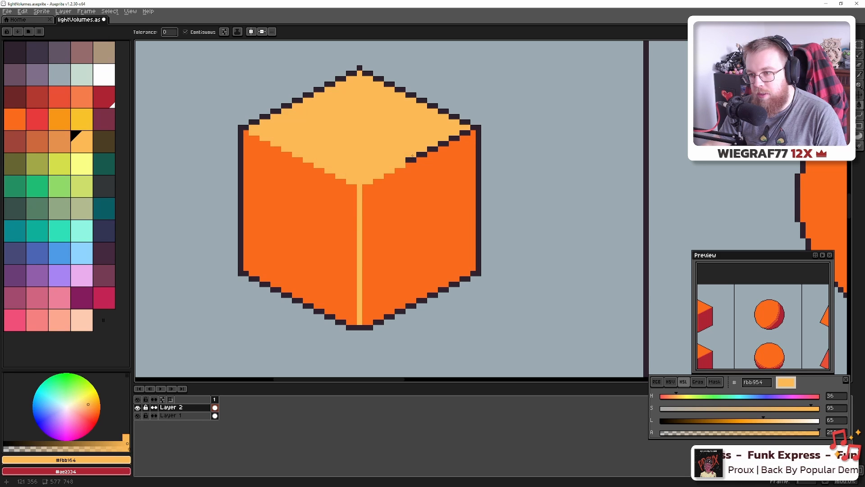
pyautogui.hotkey('ctrl', 'z')
pyautogui.click(410, 160)
pyautogui.click(415, 155)
pyautogui.hotkey('ctrl', 'z')
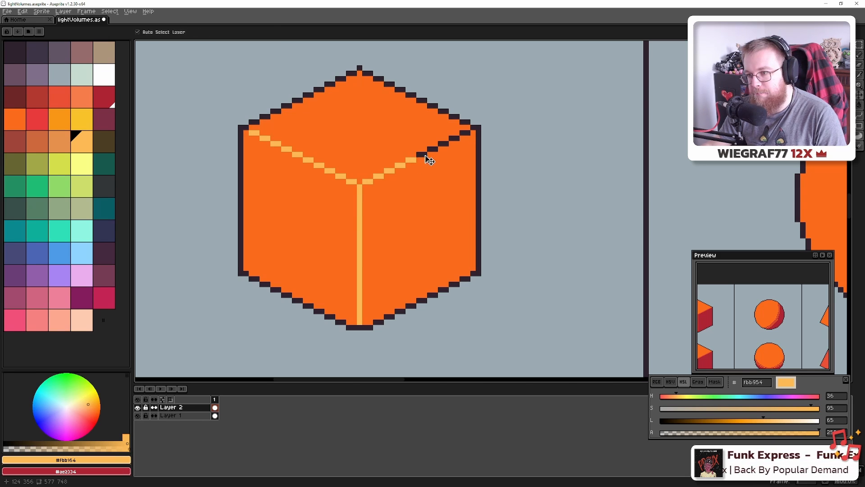
pyautogui.click(422, 154)
pyautogui.click(454, 138)
pyautogui.click(466, 133)
# Draw a light orange line up the pyramid's centre edge
pyautogui.scroll(-4, 492, 188)
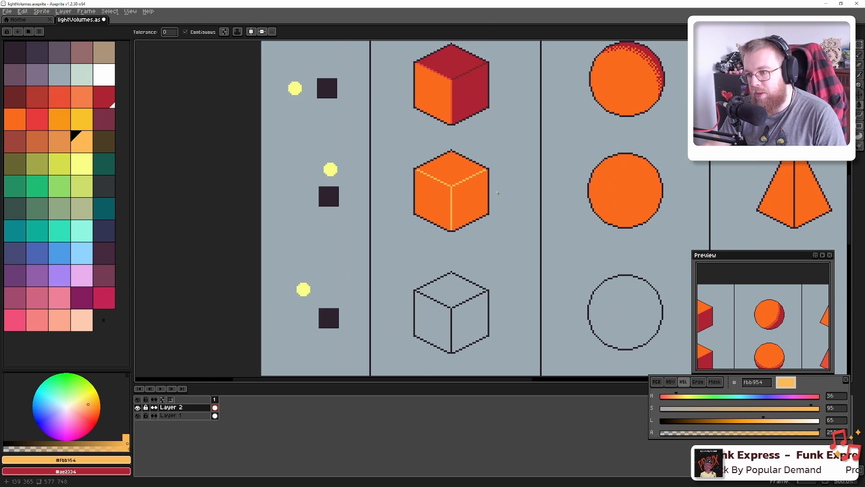
pyautogui.moveTo(568, 204)
pyautogui.mouseDown()
pyautogui.moveTo(182, 233)
pyautogui.moveTo(172, 226)
pyautogui.mouseUp()
pyautogui.scroll(2, 387, 247)
pyautogui.press('b')
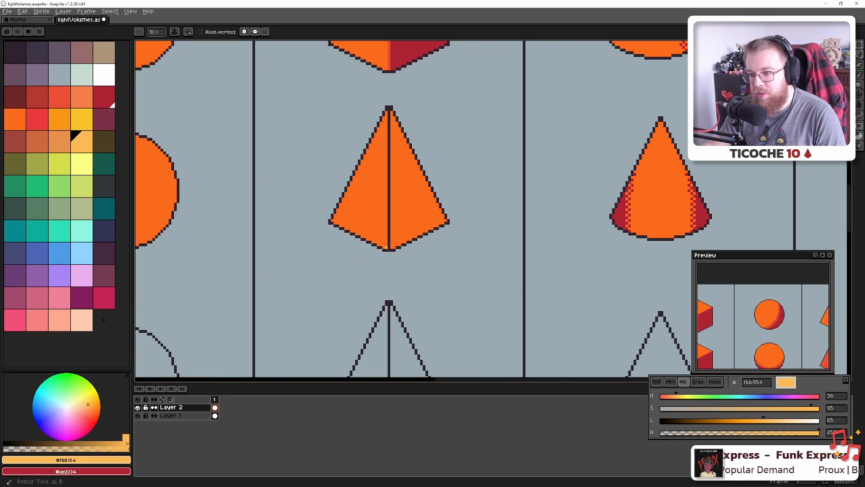
pyautogui.keyDown('shift'); pyautogui.click(388, 113); pyautogui.keyUp('shift')
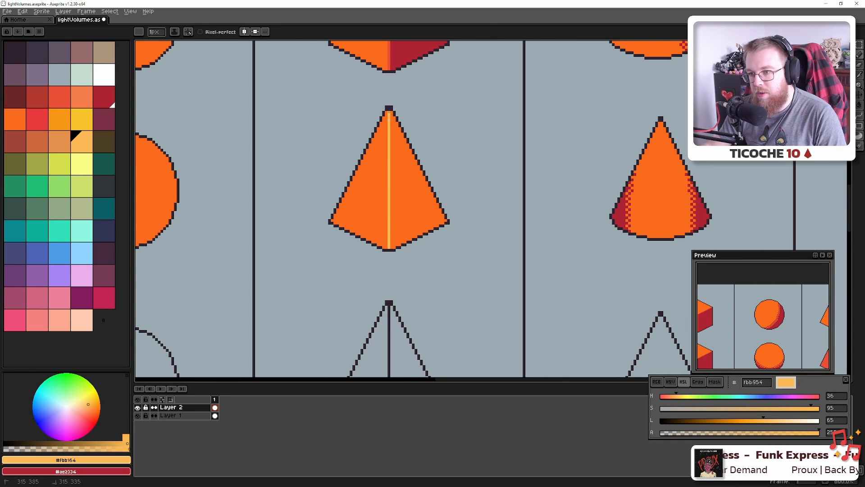
# Paint the left end of the cylinder's top rim light orange
pyautogui.moveTo(626, 203); pyautogui.dragTo(230, 211)
pyautogui.scroll(3, 521, 174)
pyautogui.moveTo(513, 166); pyautogui.dragTo(478, 221)
pyautogui.moveTo(399, 151); pyautogui.dragTo(397, 157)
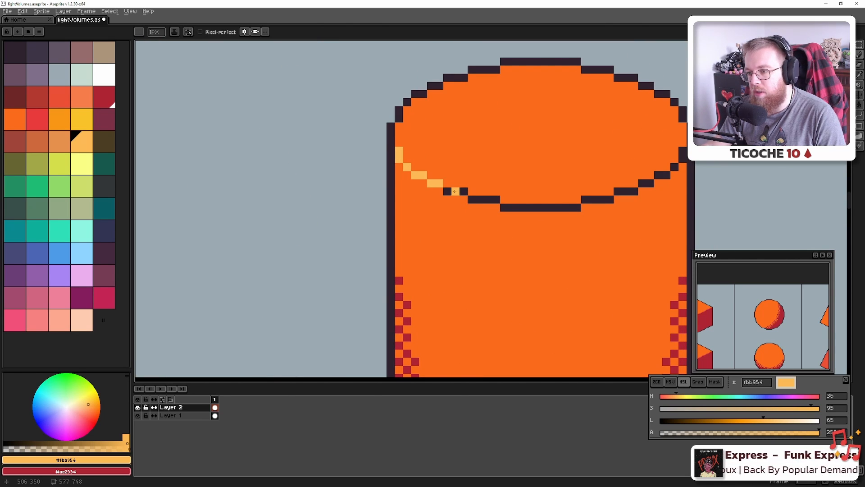
pyautogui.hotkey('alt', 'Tab')
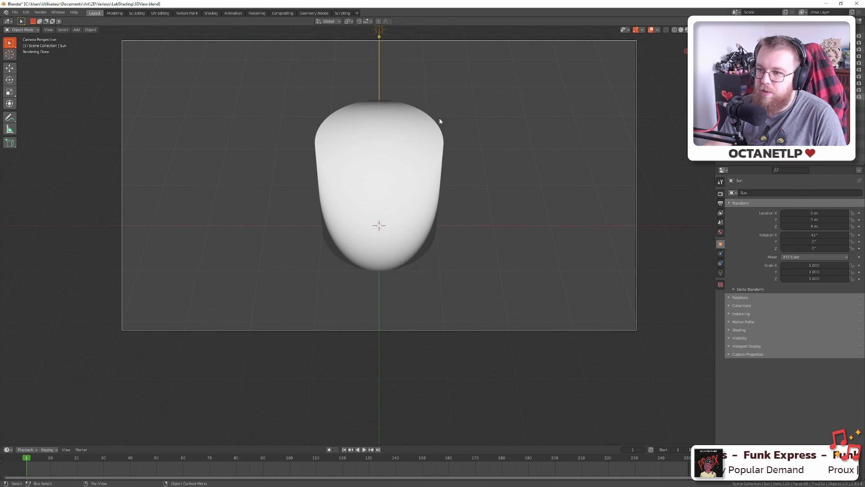
# Try a wider sun angle in Light properties, then revert it to 0°
pyautogui.click(720, 273)
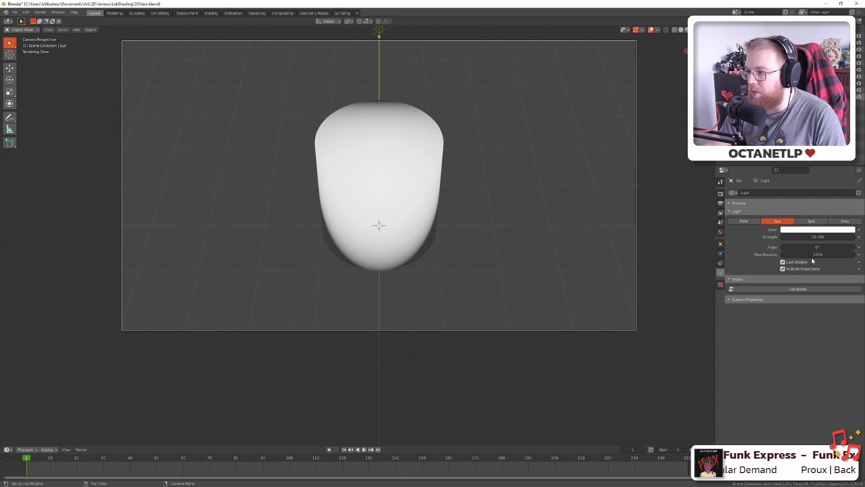
pyautogui.moveTo(813, 247)
pyautogui.mouseDown()
pyautogui.moveTo(863, 247)
pyautogui.moveTo(823, 247)
pyautogui.mouseUp()
pyautogui.hotkey('ctrl', 'z')
pyautogui.hotkey('ctrl', 'z')
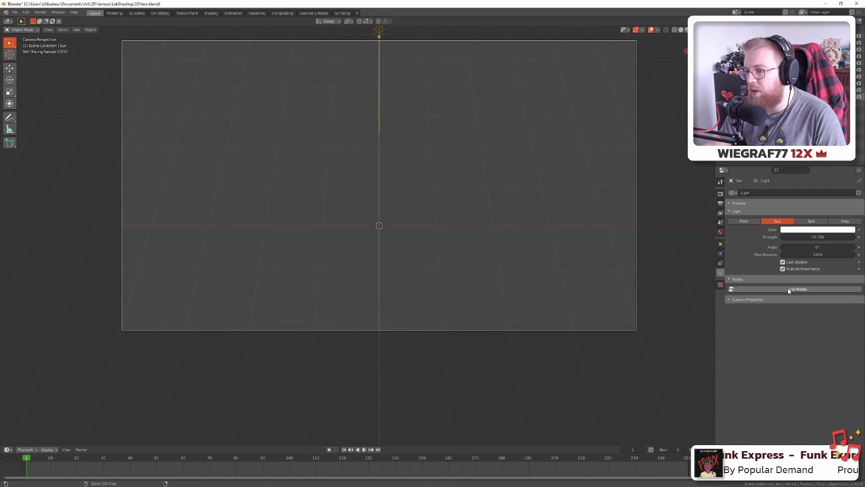
# Restore the rounded cylinder model, save 3DView.blend, and return to Aseprite
pyautogui.hotkey('ctrl', 'z')
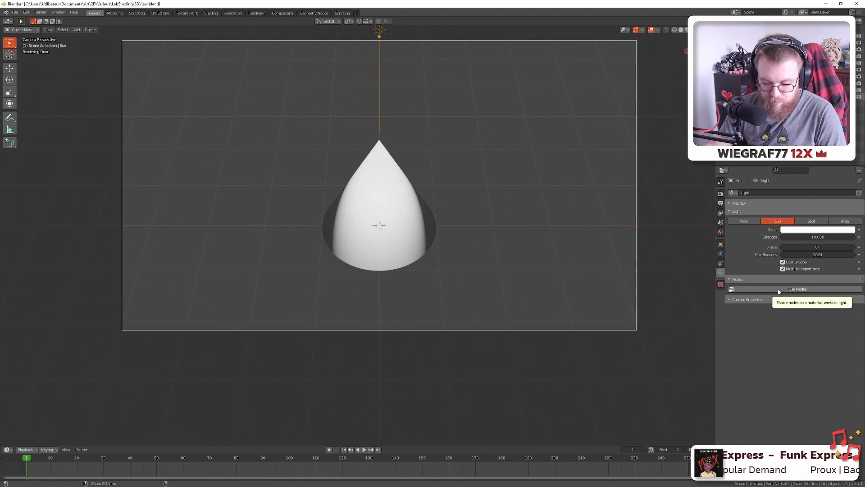
pyautogui.hotkey('ctrl', 'shift', 'z')
pyautogui.hotkey('ctrl', 's')
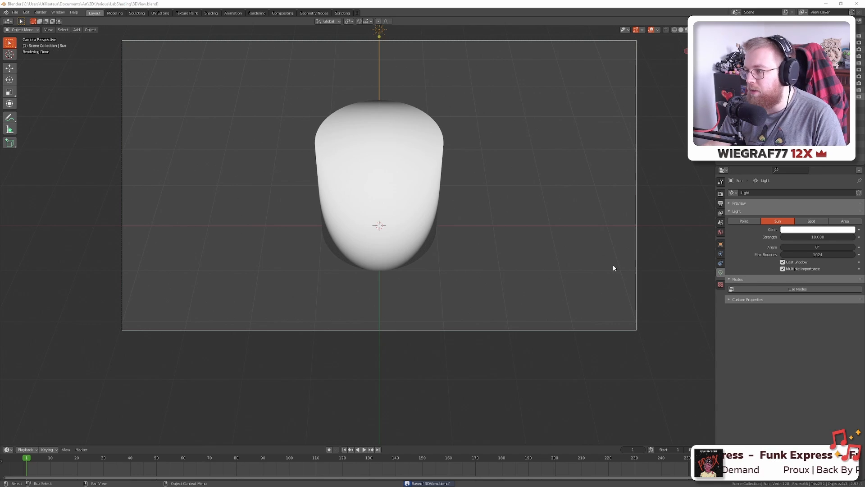
pyautogui.hotkey('alt', 'Tab')
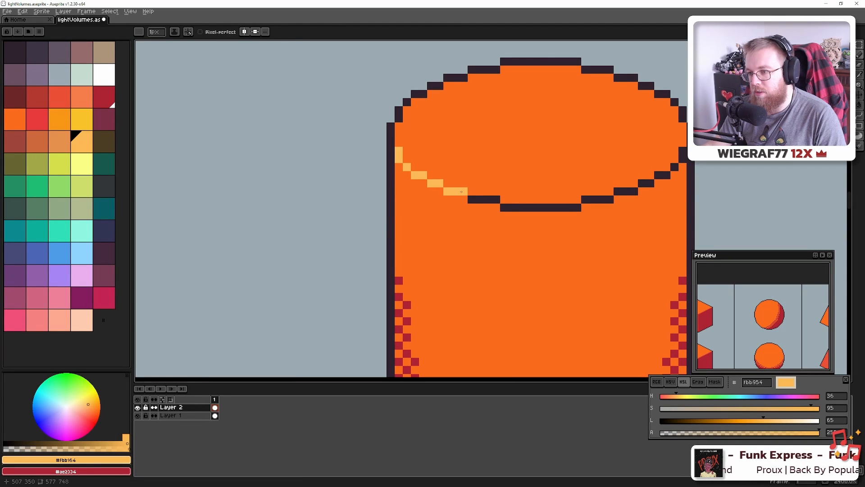
pyautogui.moveTo(461, 191); pyautogui.dragTo(503, 207)
pyautogui.click(578, 208)
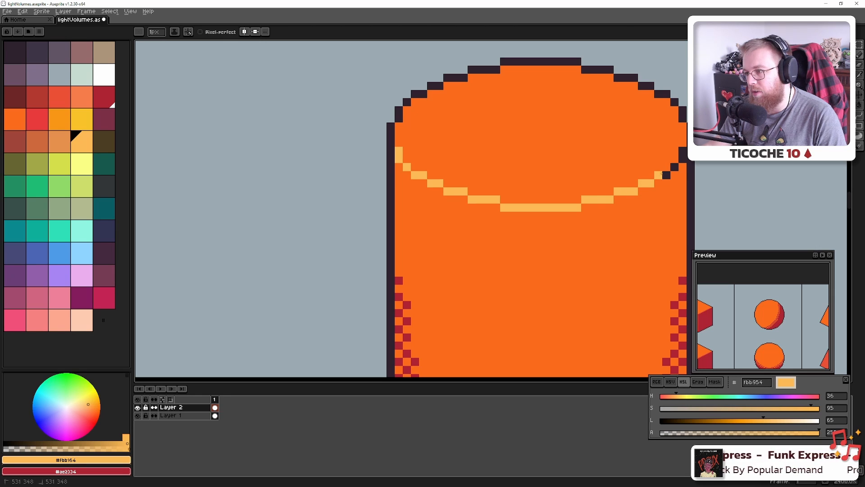
pyautogui.moveTo(662, 173); pyautogui.dragTo(674, 167)
pyautogui.scroll(-4, 655, 201)
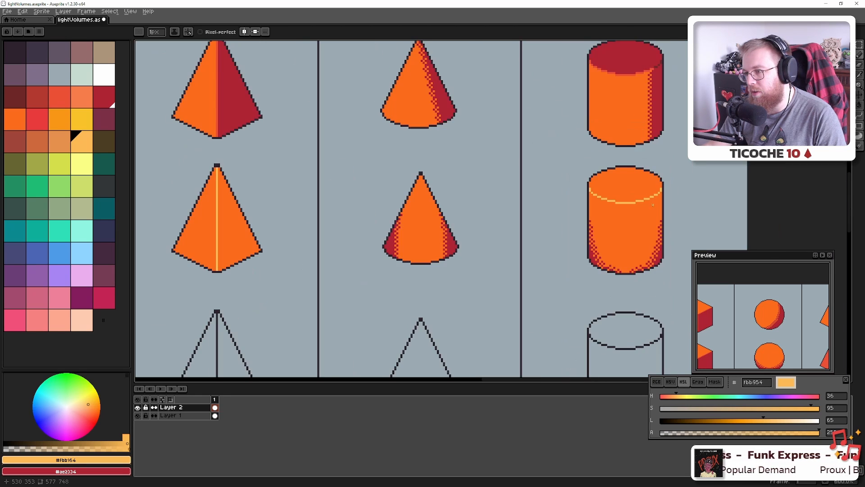
pyautogui.moveTo(651, 204); pyautogui.dragTo(498, 220)
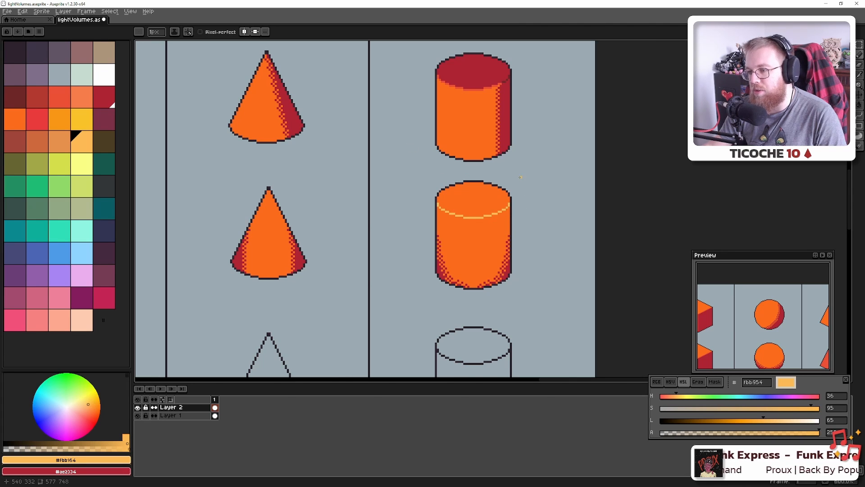
pyautogui.hotkey('alt', 'Tab')
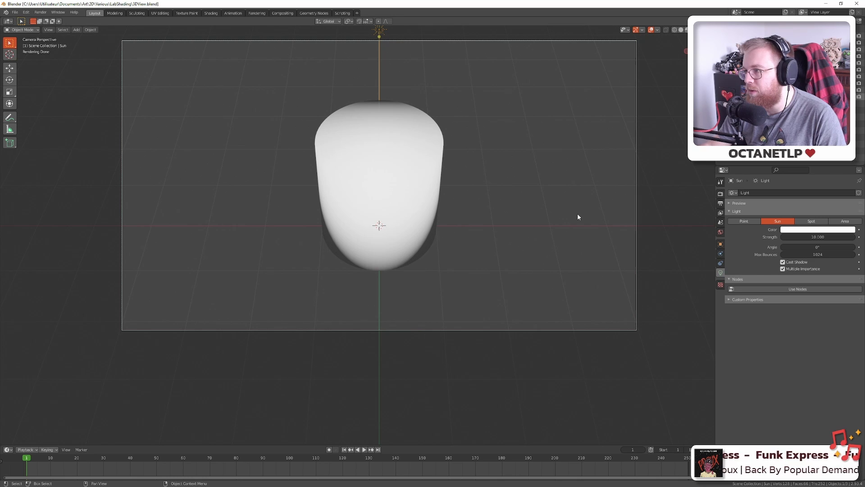
pyautogui.hotkey('alt', 'Tab')
pyautogui.scroll(-3, 403, 271)
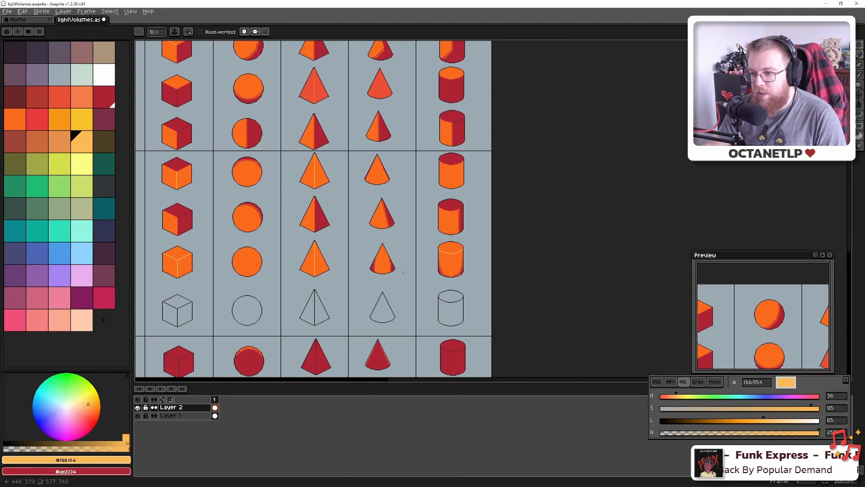
# Save lightVolumes.aseprite, then bring the empty outline cube into view below the lit cube
pyautogui.hscroll(-5, 403, 272)
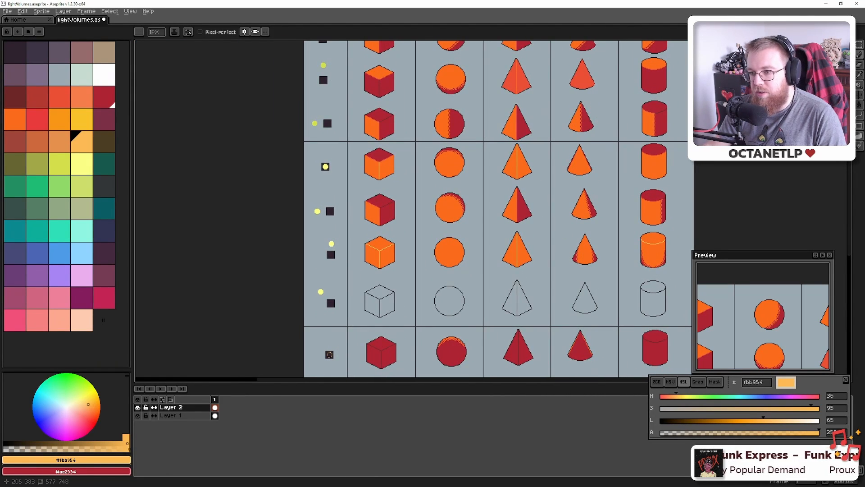
pyautogui.hotkey('ctrl', 's')
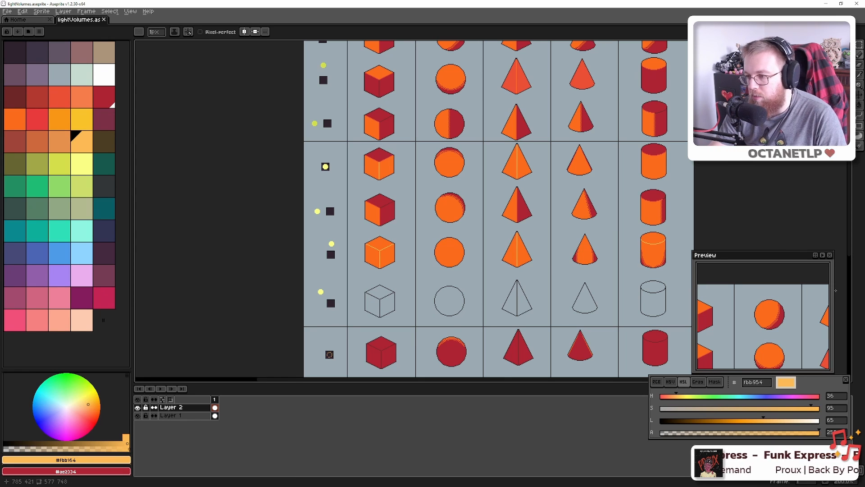
pyautogui.scroll(-2, 437, 243)
pyautogui.hscroll(1, 436, 243)
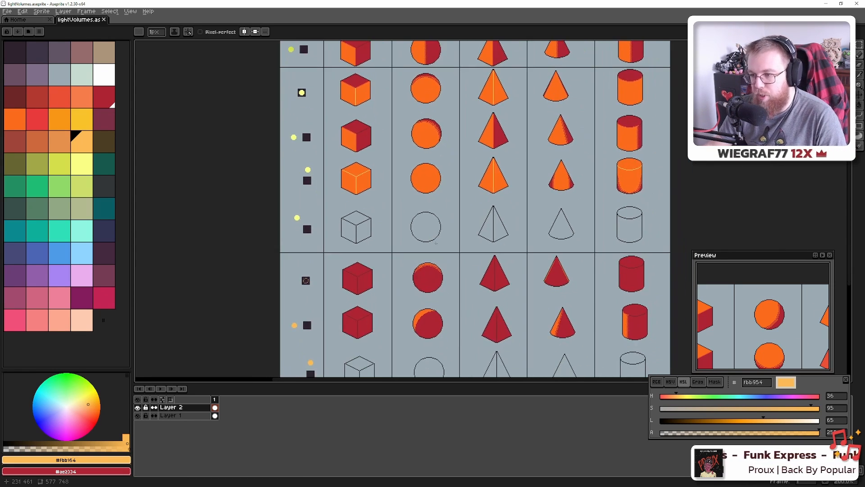
pyautogui.scroll(4, 336, 202)
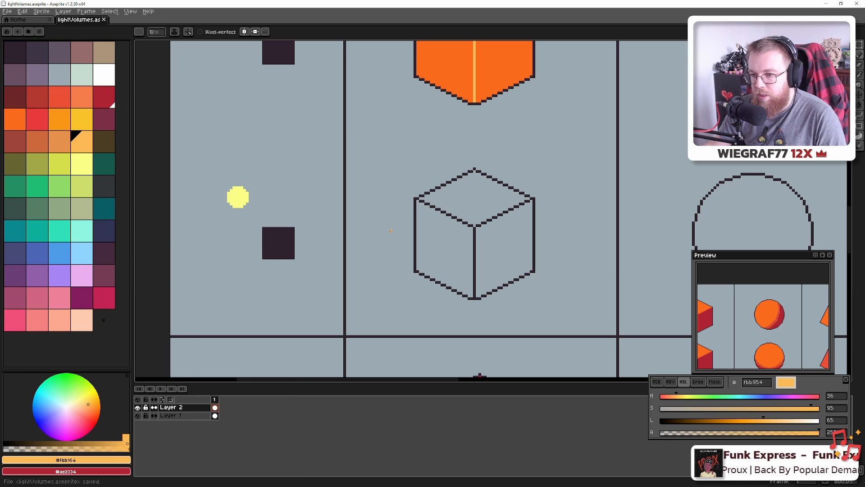
pyautogui.moveTo(386, 232); pyautogui.dragTo(347, 251)
pyautogui.scroll(-3, 348, 252)
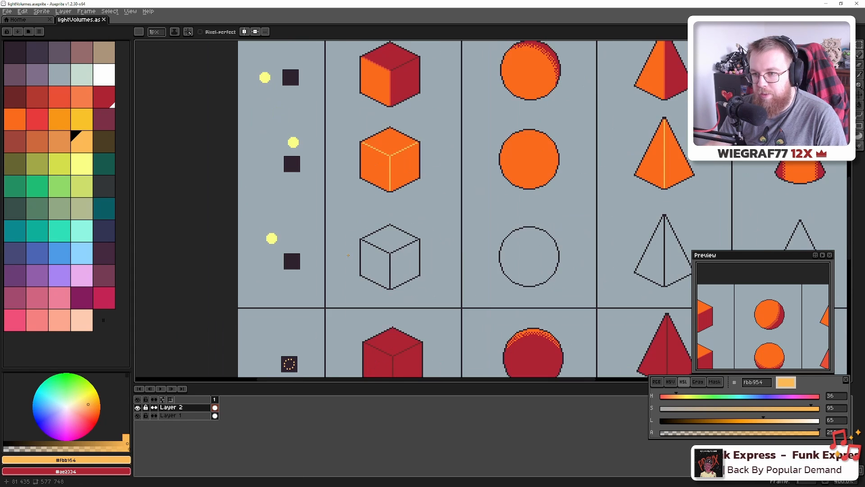
pyautogui.scroll(3, 348, 255)
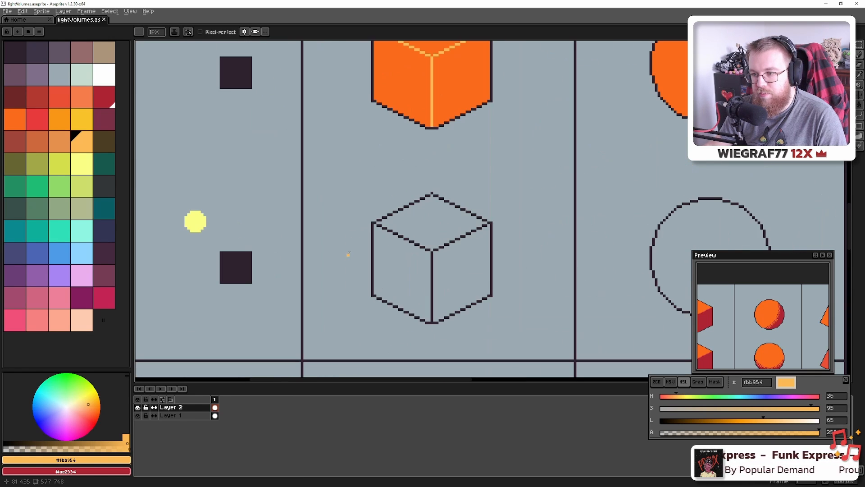
pyautogui.moveTo(377, 230); pyautogui.dragTo(362, 269)
# Fill the outline cube's top and left faces orange and its right face dark red
pyautogui.keyDown('alt'); pyautogui.click(383, 154); pyautogui.keyUp('alt')
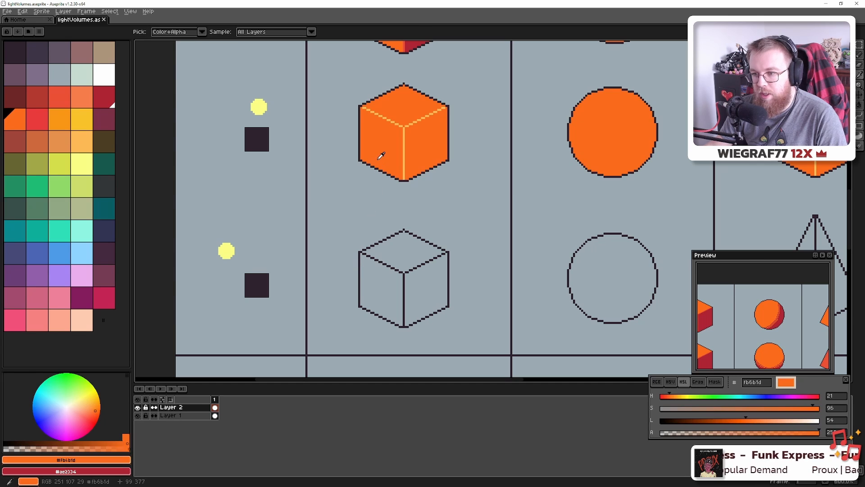
pyautogui.press('g')
pyautogui.click(393, 254)
pyautogui.click(374, 304)
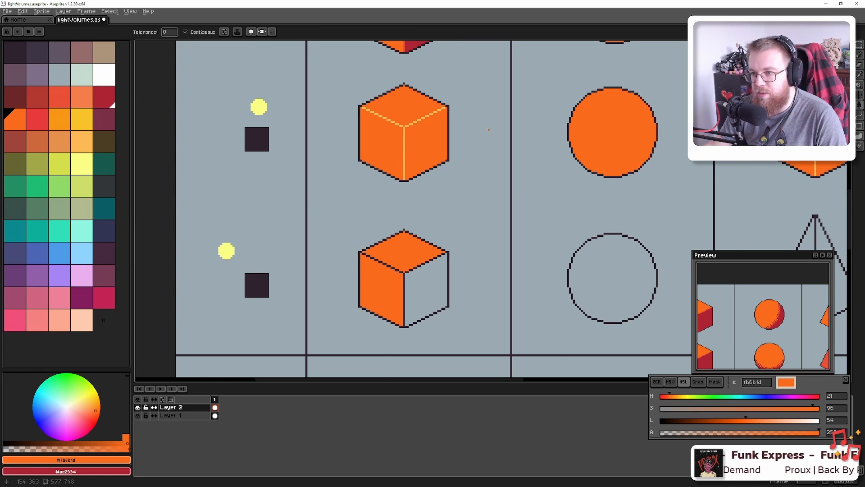
pyautogui.scroll(-1, 487, 131)
pyautogui.keyDown('alt'); pyautogui.click(439, 45); pyautogui.keyUp('alt')
pyautogui.click(439, 266)
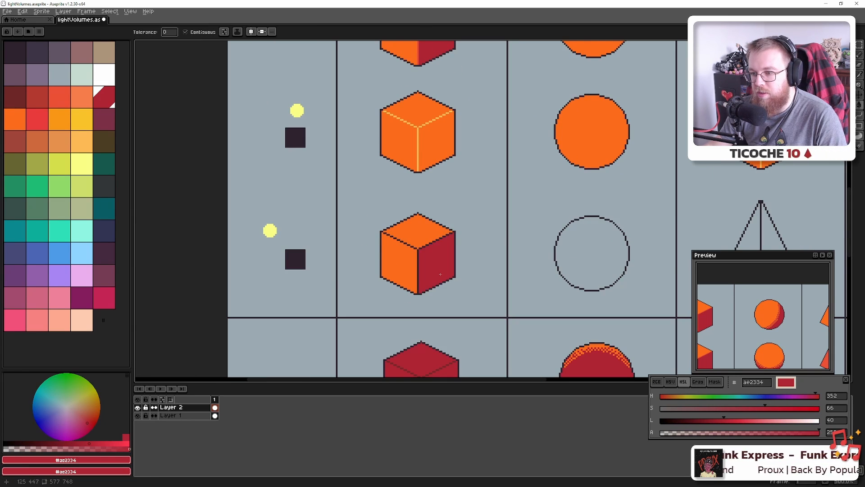
# Fill the empty outline circle solid dark red
pyautogui.scroll(-4, 441, 274)
pyautogui.scroll(5, 440, 274)
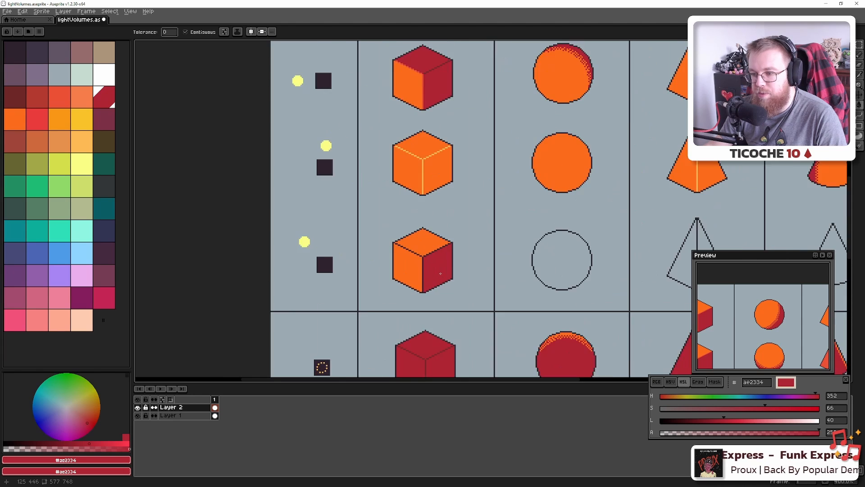
pyautogui.moveTo(519, 264); pyautogui.dragTo(394, 281)
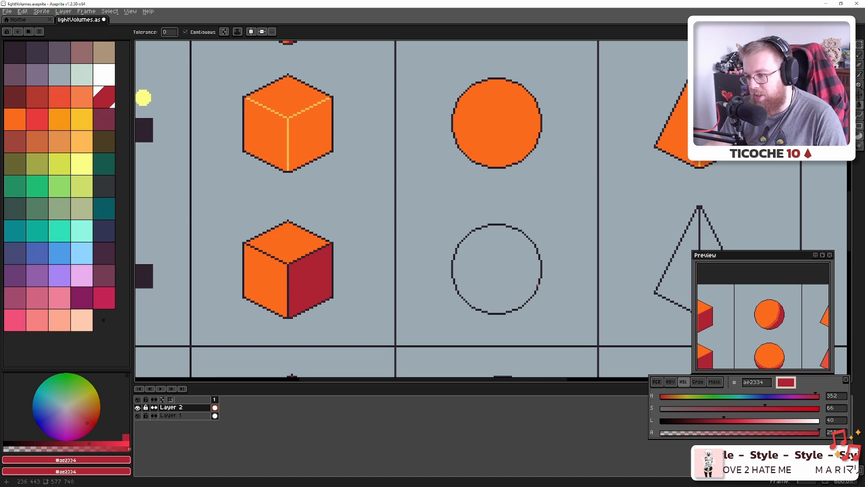
pyautogui.click(499, 272)
pyautogui.moveTo(489, 207); pyautogui.dragTo(443, 213)
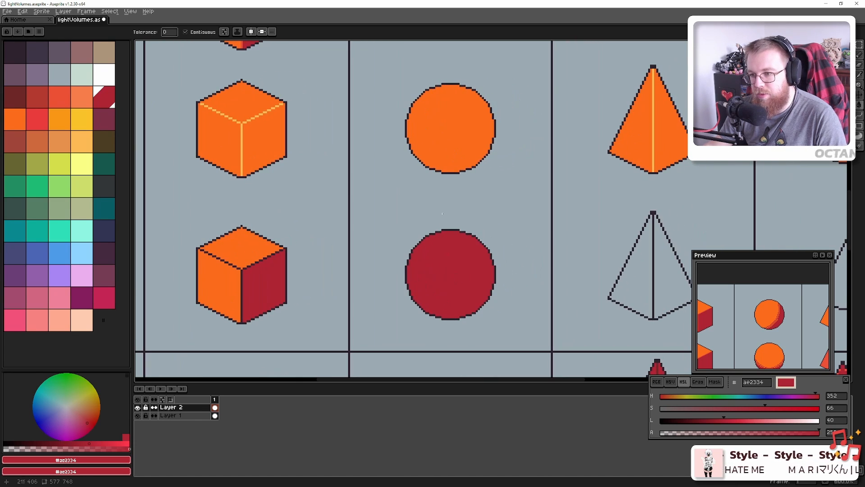
pyautogui.click(20, 122)
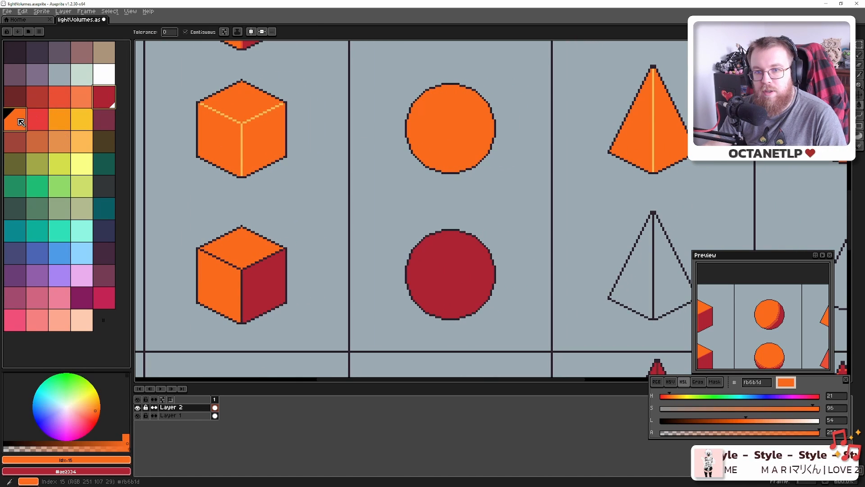
# Set the ink to Shading with reversed shade order
pyautogui.click(238, 31)
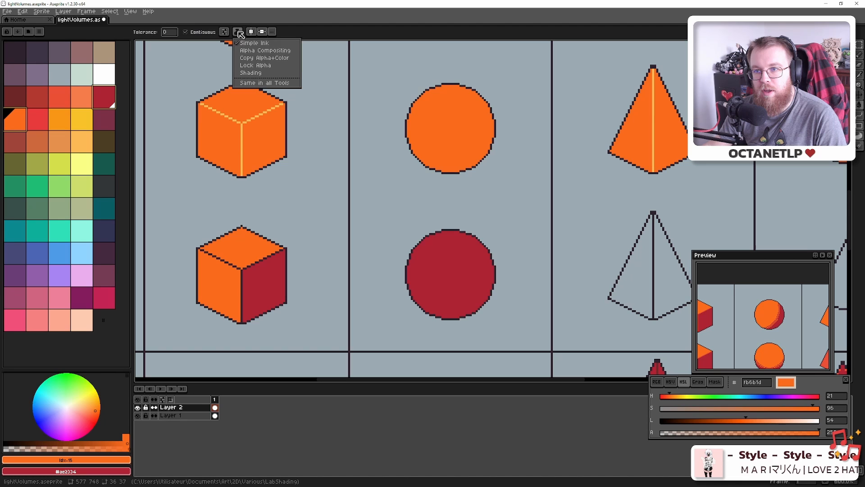
pyautogui.click(252, 73)
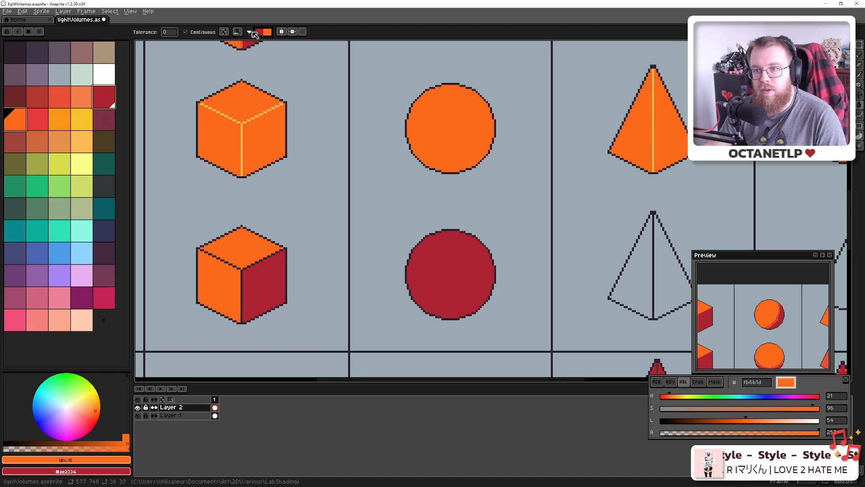
pyautogui.click(251, 33)
pyautogui.click(255, 43)
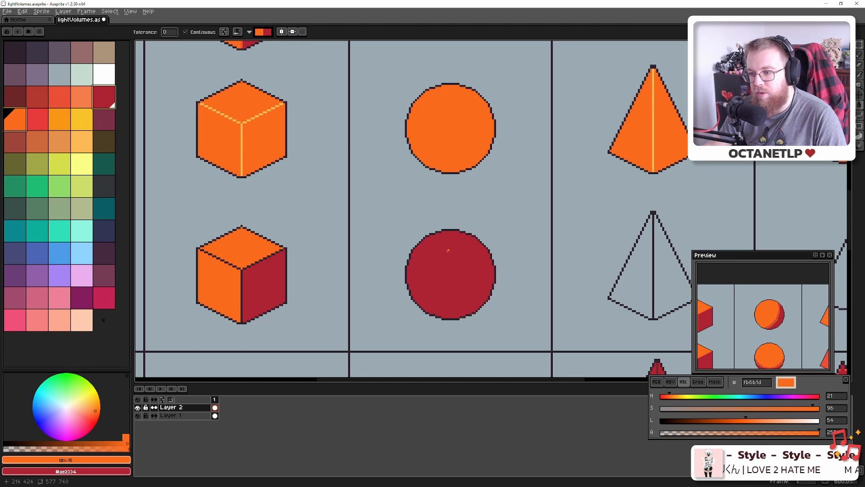
pyautogui.press('ctrl')
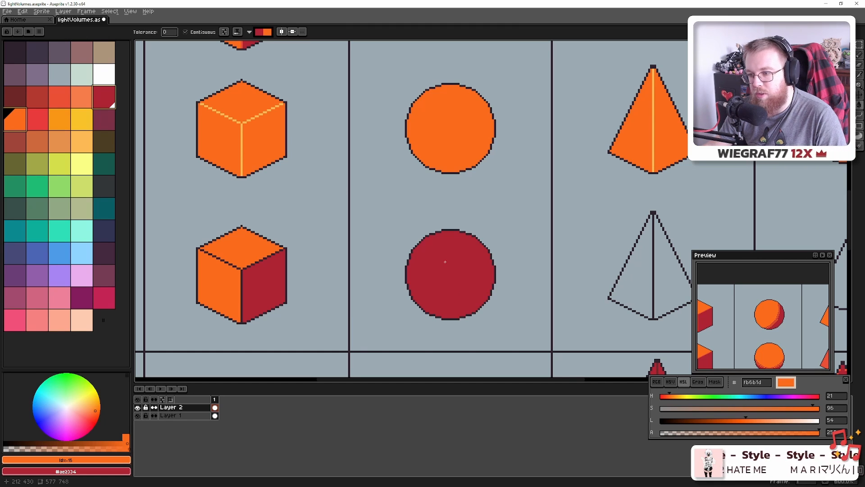
# Pick the sphere's orange and ready a 64px round Pencil brush
pyautogui.keyDown('alt'); pyautogui.click(445, 138); pyautogui.keyUp('alt')
pyautogui.press('b')
pyautogui.scroll(-20, 424, 243)
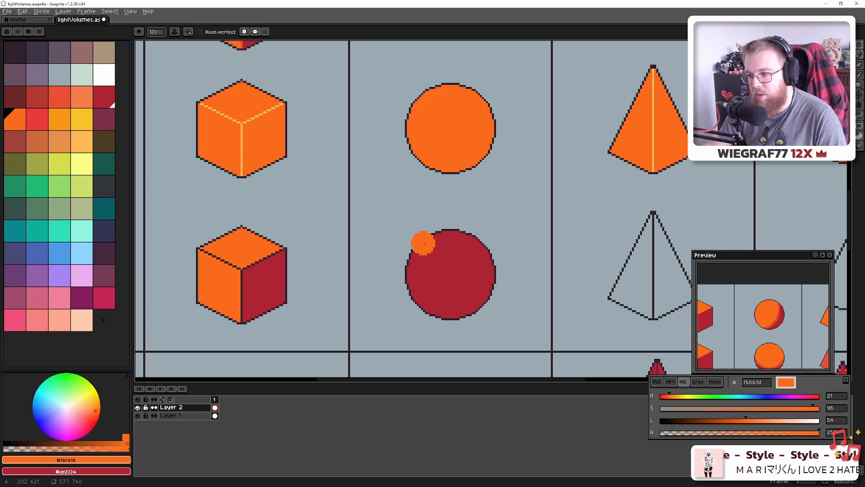
pyautogui.scroll(-9, 440, 294)
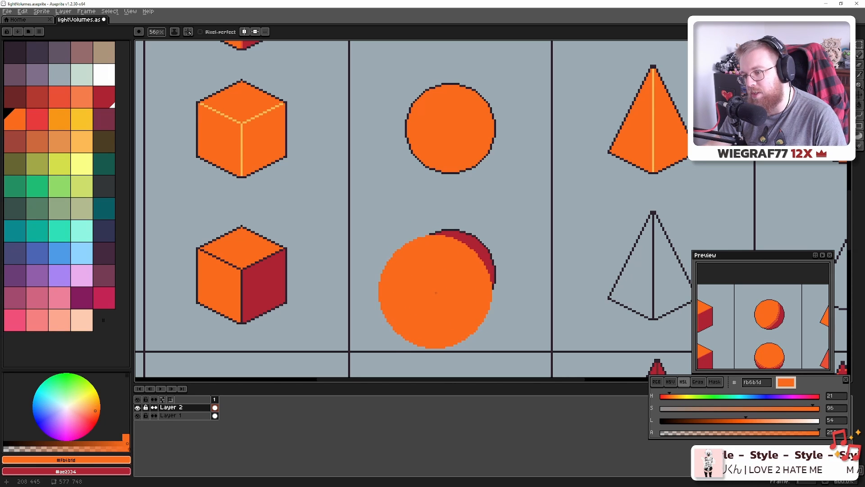
pyautogui.scroll(-3, 435, 292)
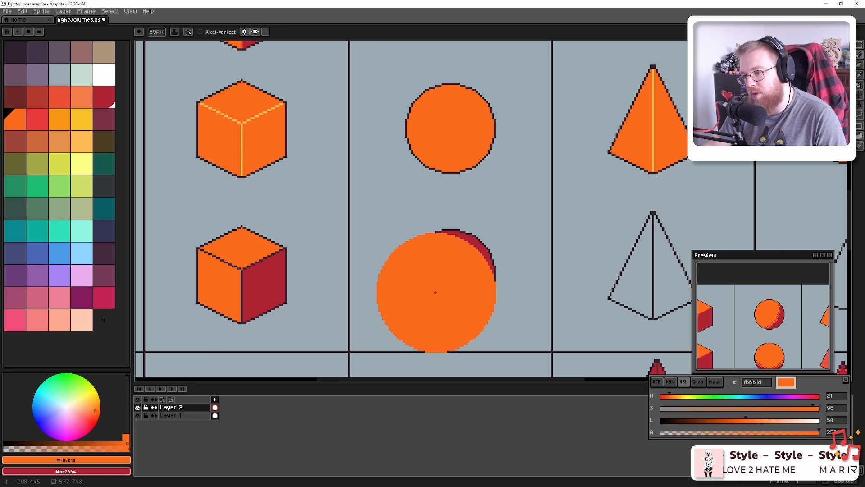
pyautogui.scroll(-5, 434, 293)
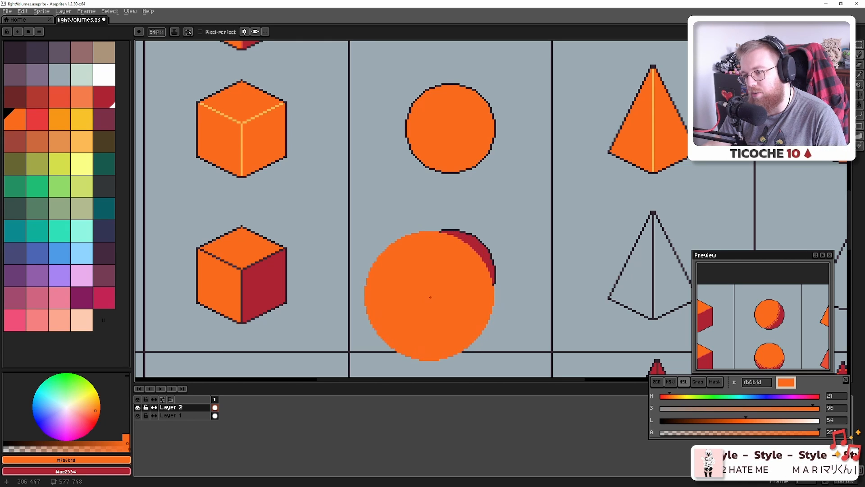
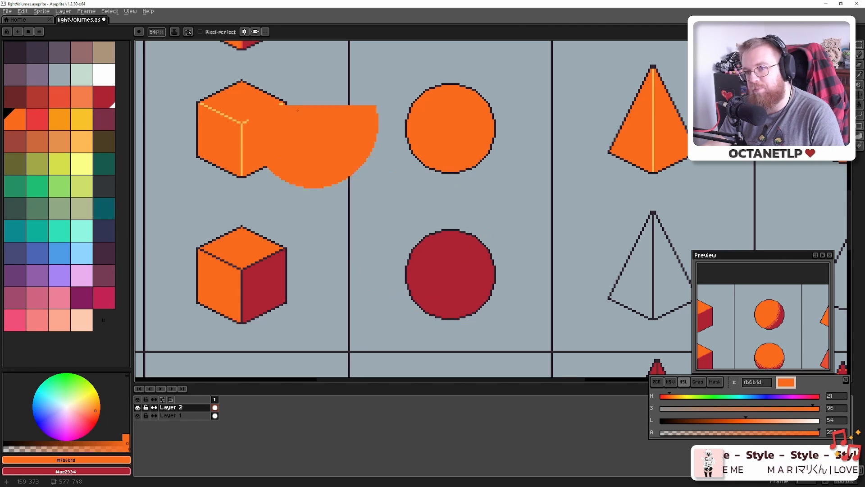
# Choose Shading ink and turn on Reverse Shade in its ramp options
pyautogui.click(174, 31)
pyautogui.click(188, 73)
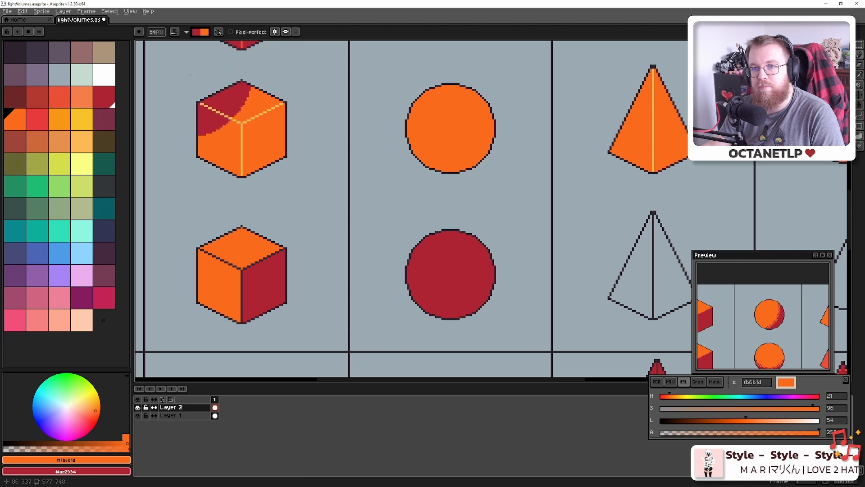
pyautogui.click(186, 31)
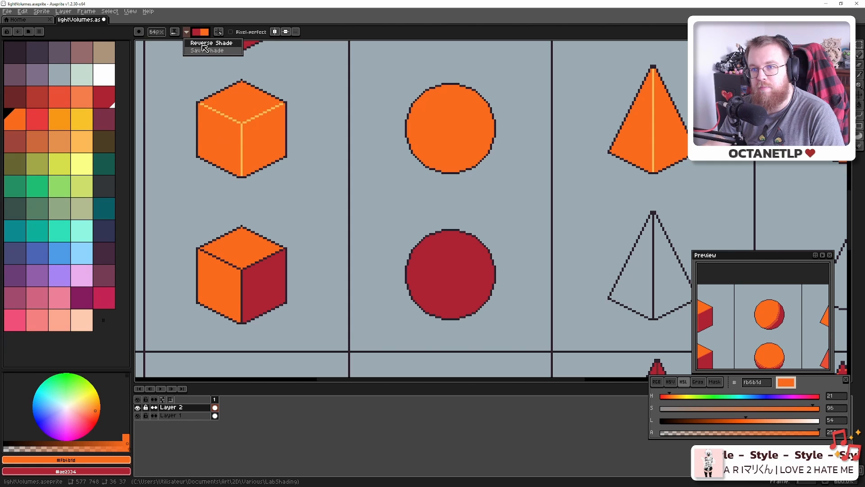
pyautogui.click(211, 43)
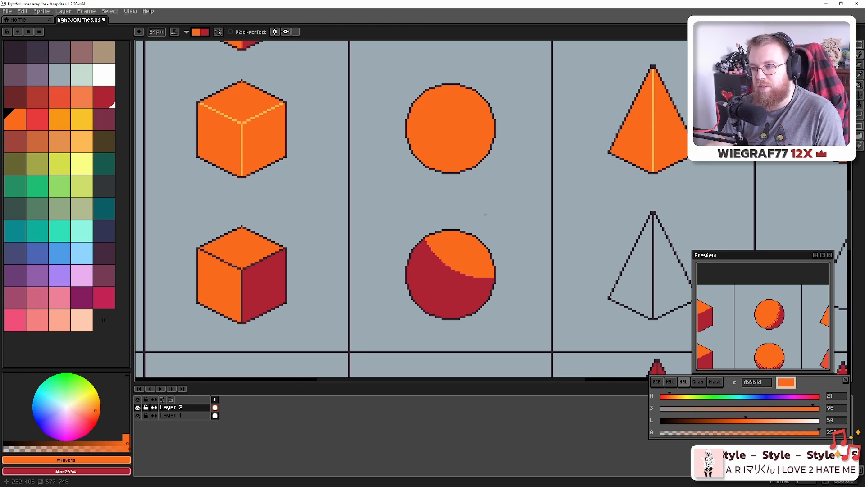
# Review the shaded reference shapes, then paint the lower circle's dark-red shadow back to a thin crescent
pyautogui.scroll(3, 486, 214)
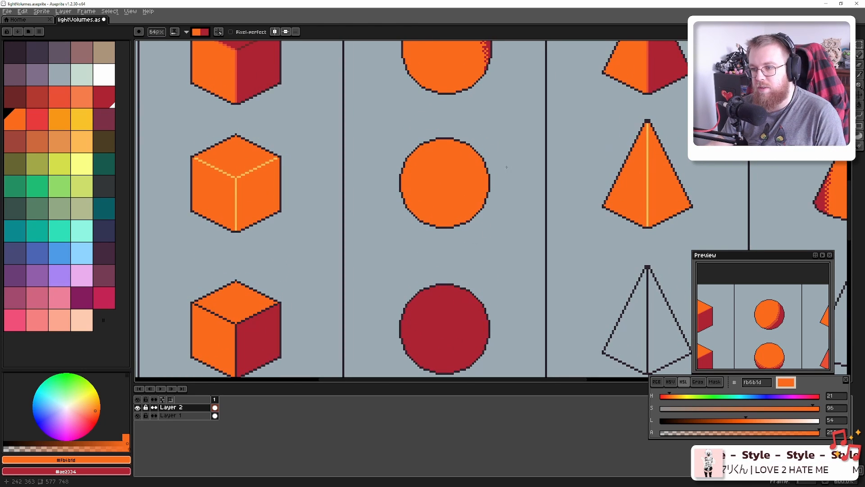
pyautogui.moveTo(506, 167); pyautogui.dragTo(495, 329)
pyautogui.moveTo(487, 180); pyautogui.dragTo(674, 315)
pyautogui.moveTo(446, 207); pyautogui.dragTo(437, 360)
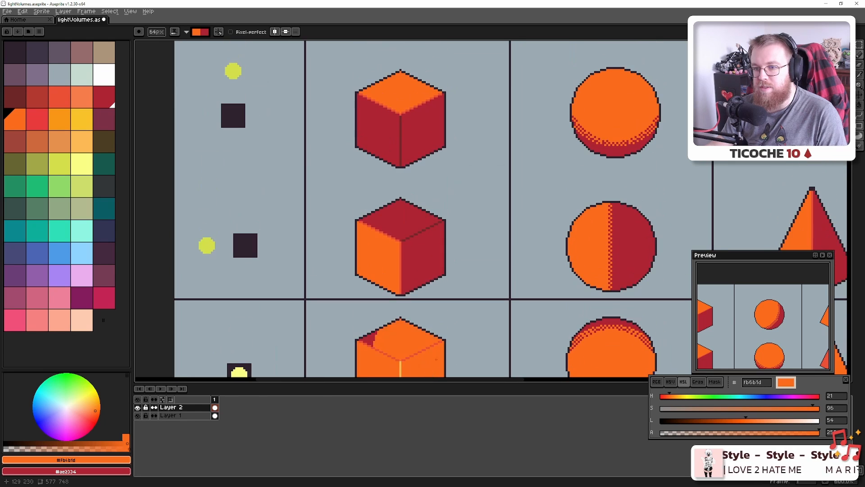
pyautogui.moveTo(511, 245); pyautogui.dragTo(464, 224)
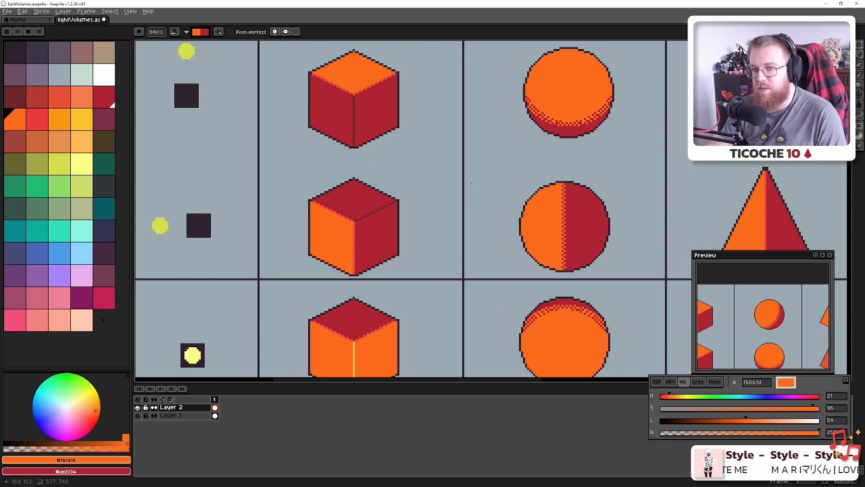
pyautogui.moveTo(481, 244); pyautogui.dragTo(469, 113)
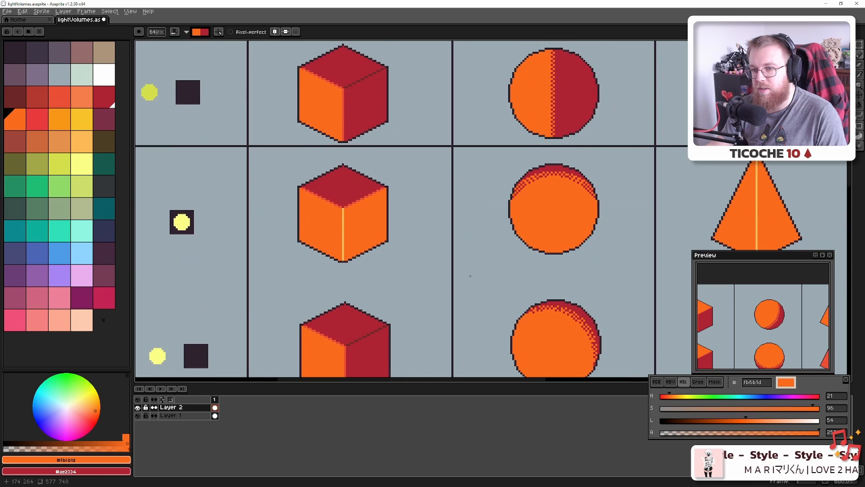
pyautogui.moveTo(469, 274); pyautogui.dragTo(457, 139)
pyautogui.moveTo(457, 295)
pyautogui.mouseDown()
pyautogui.moveTo(433, 124)
pyautogui.moveTo(433, 135)
pyautogui.moveTo(493, 116)
pyautogui.moveTo(483, 72)
pyautogui.moveTo(467, 68)
pyautogui.moveTo(413, 131)
pyautogui.moveTo(409, 174)
pyautogui.mouseUp()
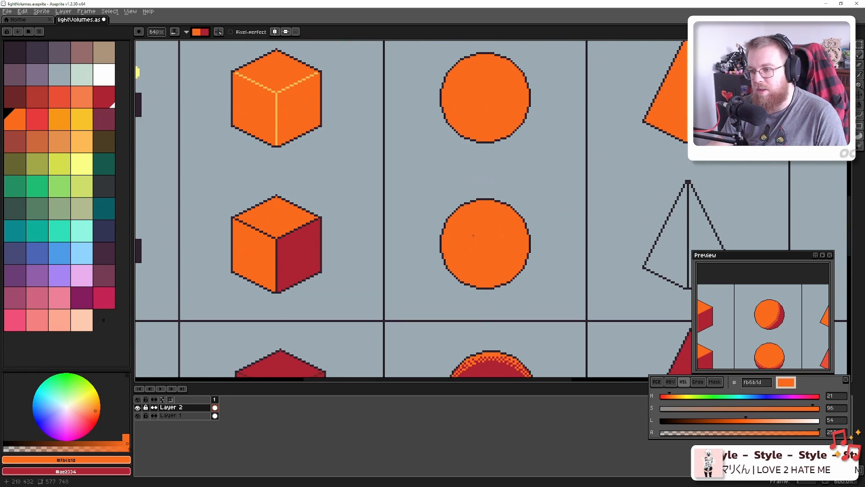
pyautogui.click(465, 225)
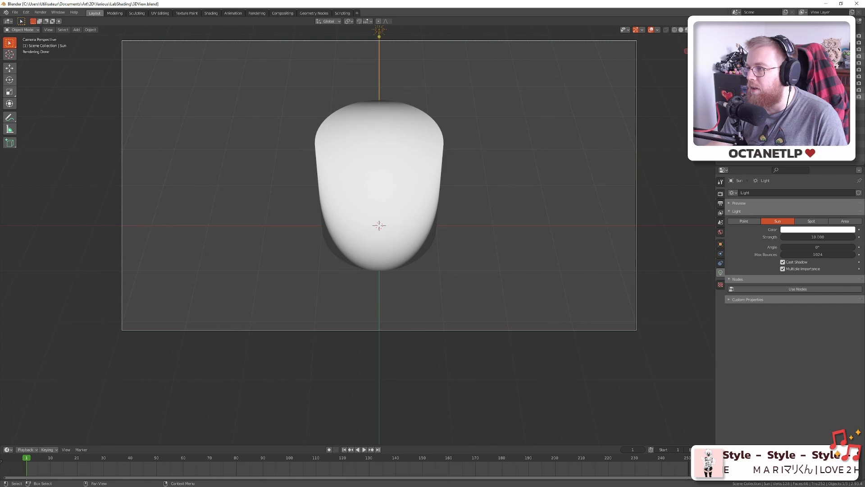
# Hide the cylinder, show the sphere, check front and top views, and reveal the sun's rotation fields
pyautogui.click(852, 62)
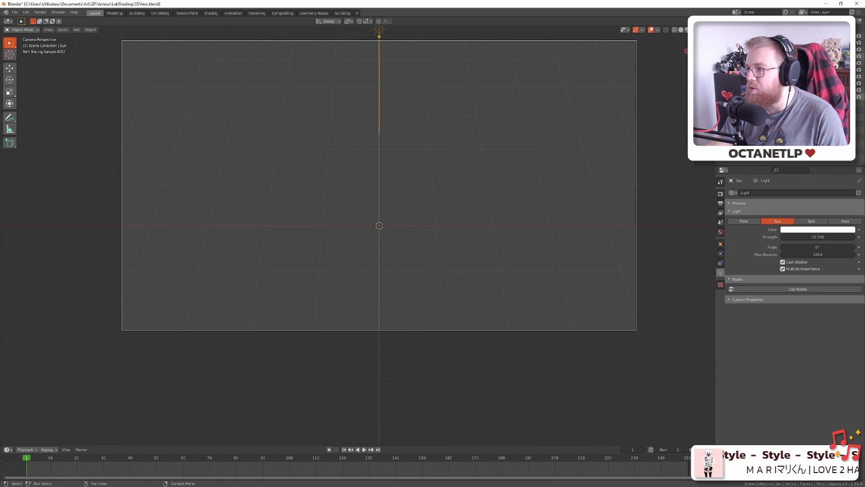
pyautogui.click(852, 69)
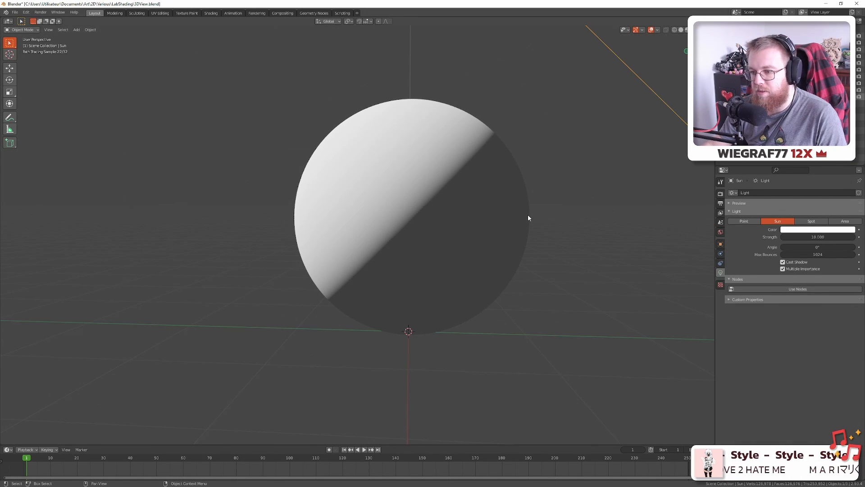
pyautogui.press('KP_0')
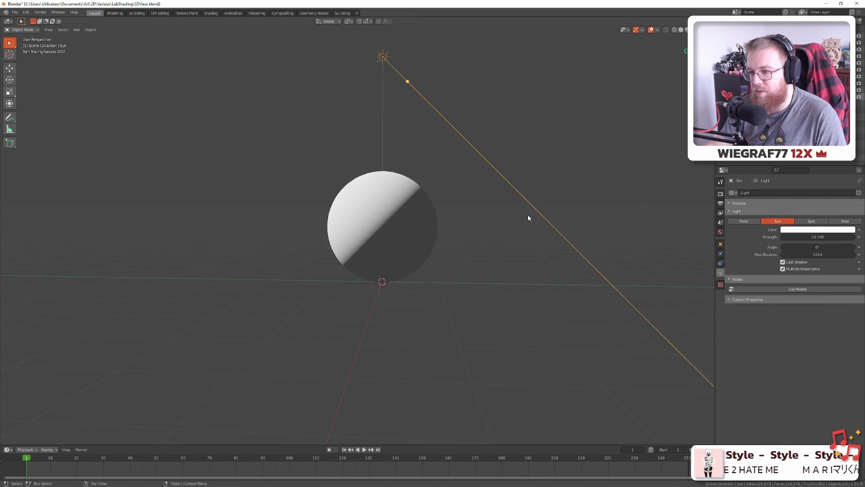
pyautogui.press('KP_1')
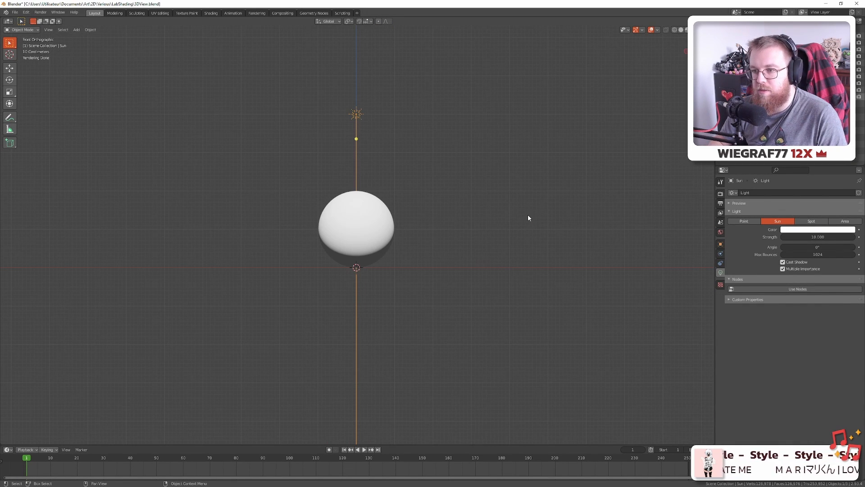
pyautogui.press('KP_7')
pyautogui.press('KP_1')
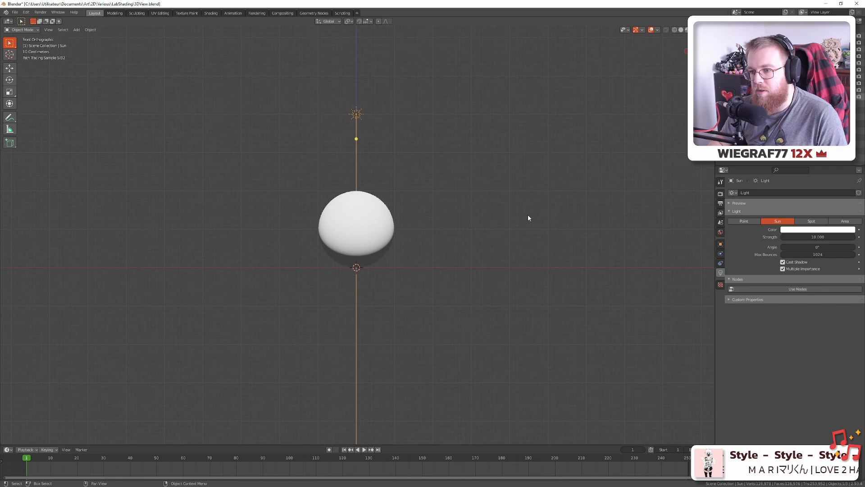
pyautogui.press('KP_7')
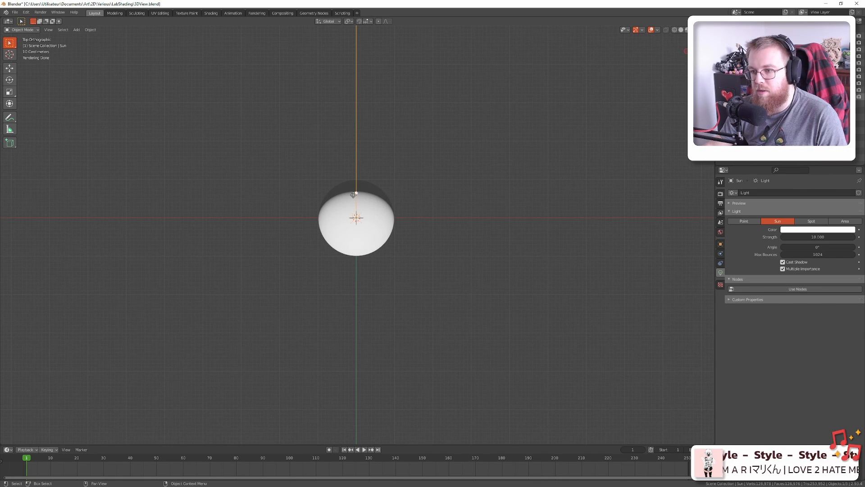
pyautogui.click(721, 244)
# Set the sun's Z rotation to -45°
pyautogui.click(810, 248)
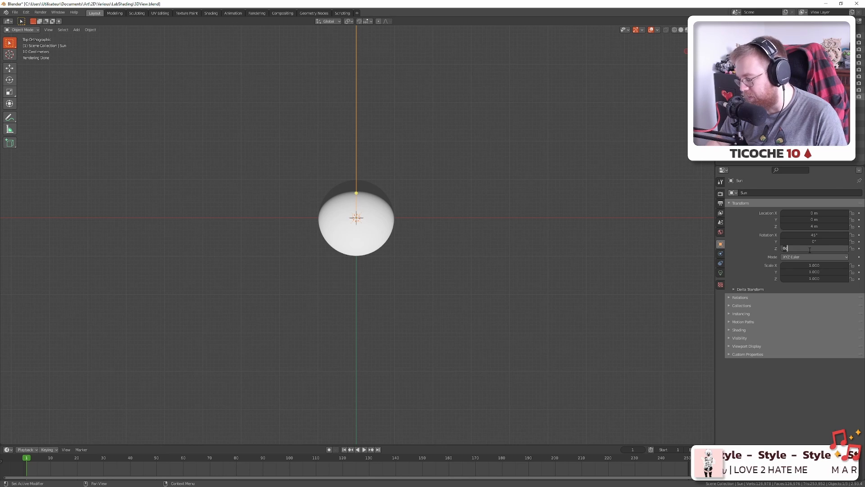
pyautogui.write('45')
pyautogui.press('Return')
pyautogui.click(810, 248)
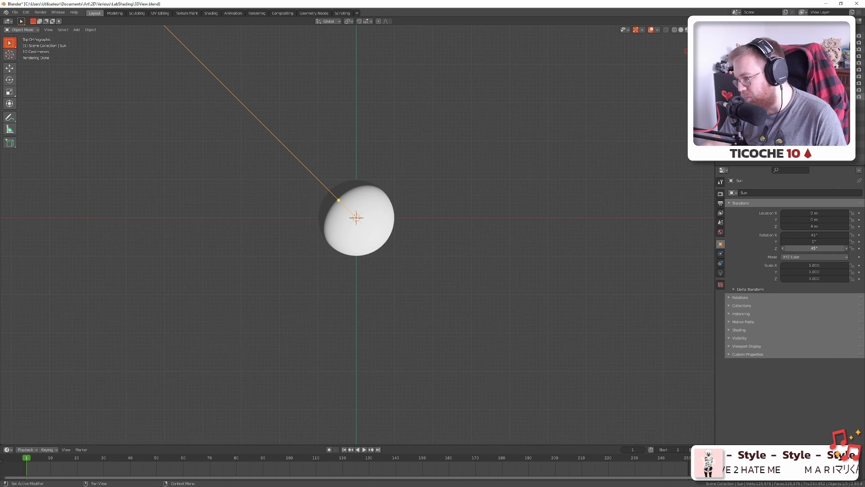
pyautogui.write('-45')
pyautogui.press('Return')
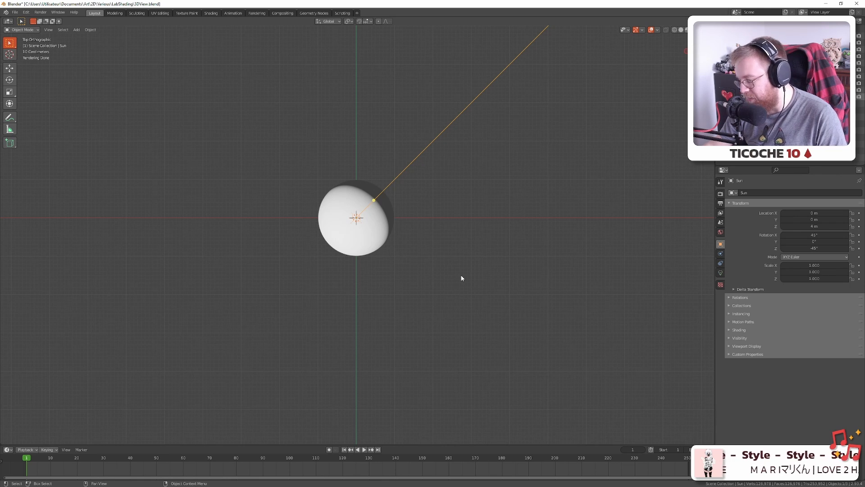
# Compare the lit sphere from the top, front and right-side views
pyautogui.moveTo(460, 276); pyautogui.dragTo(463, 271)
pyautogui.press('KP_1')
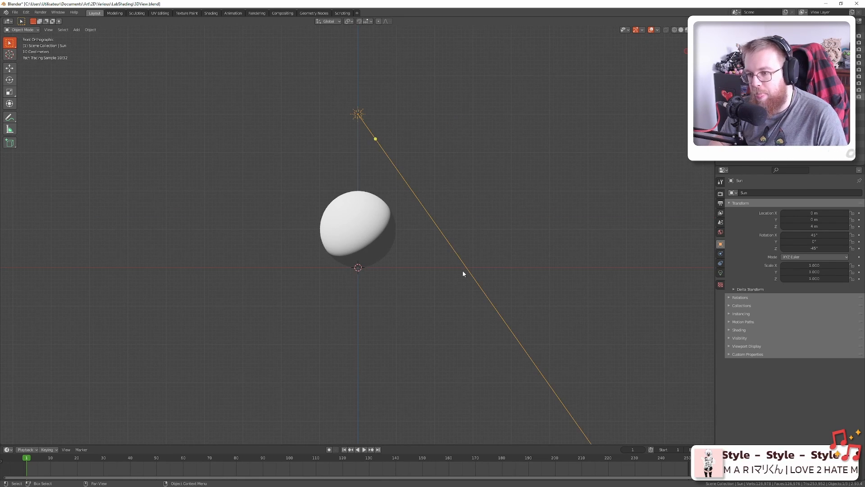
pyautogui.press('KP_7')
pyautogui.press('KP_1')
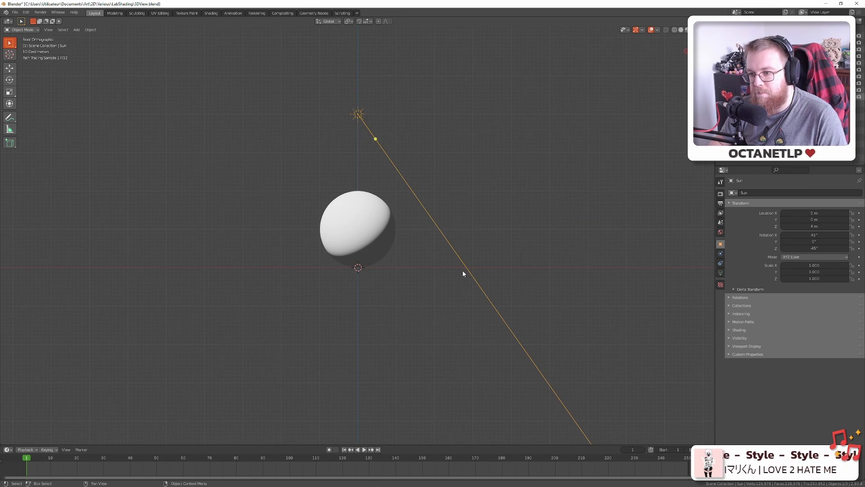
pyautogui.press('KP_7')
pyautogui.press('KP_1')
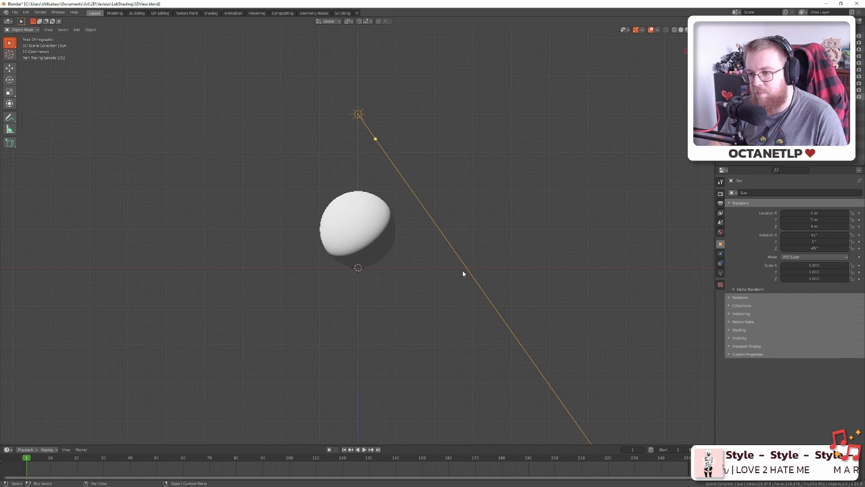
pyautogui.press('KP_3')
pyautogui.press('KP_7')
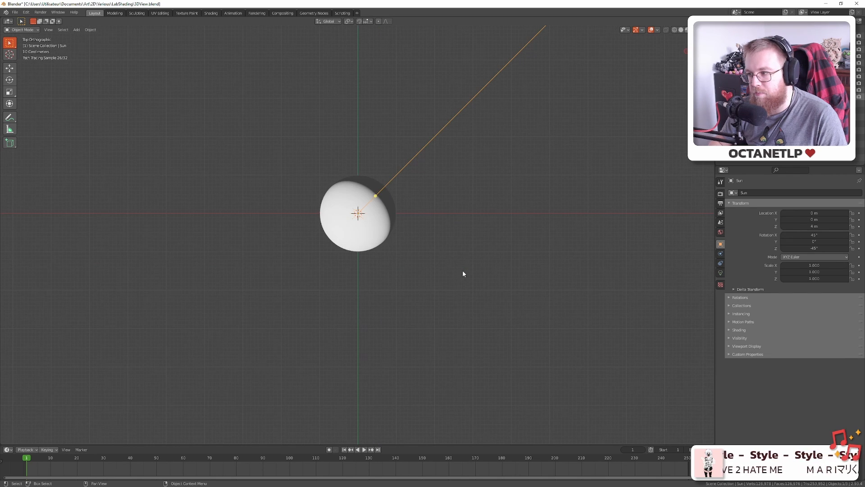
pyautogui.press('KP_1')
pyautogui.press('KP_3')
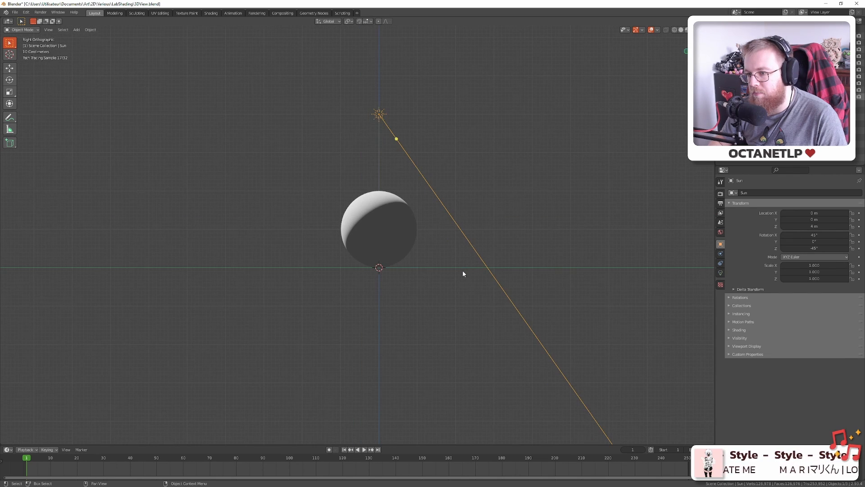
pyautogui.press('KP_1')
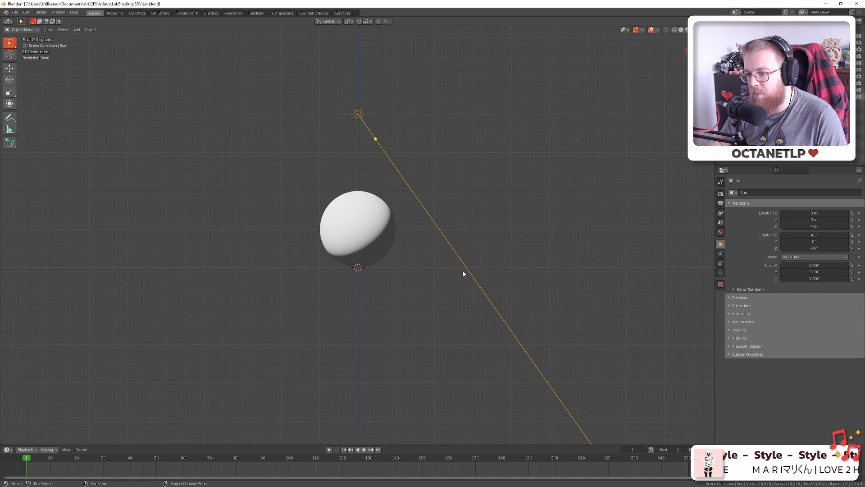
# Recheck the ortho views and finish looking at the sphere through the scene camera
pyautogui.press('KP_0')
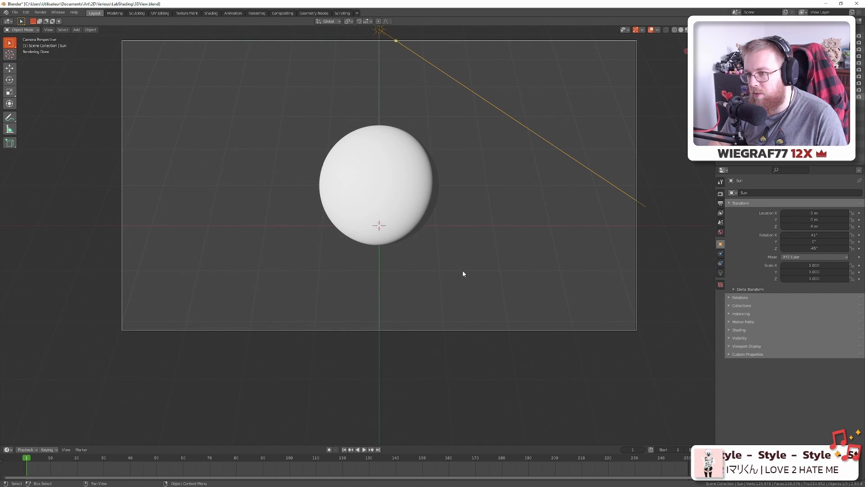
pyautogui.press('KP_7')
pyautogui.press('KP_1')
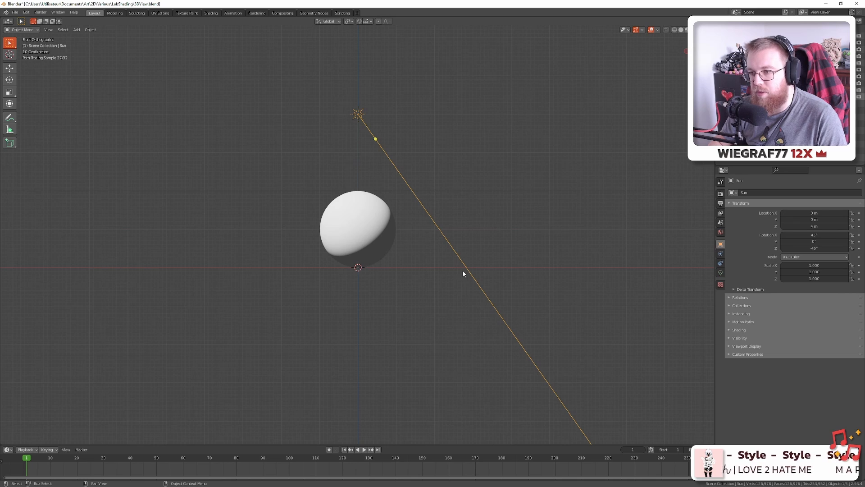
pyautogui.press('KP_7')
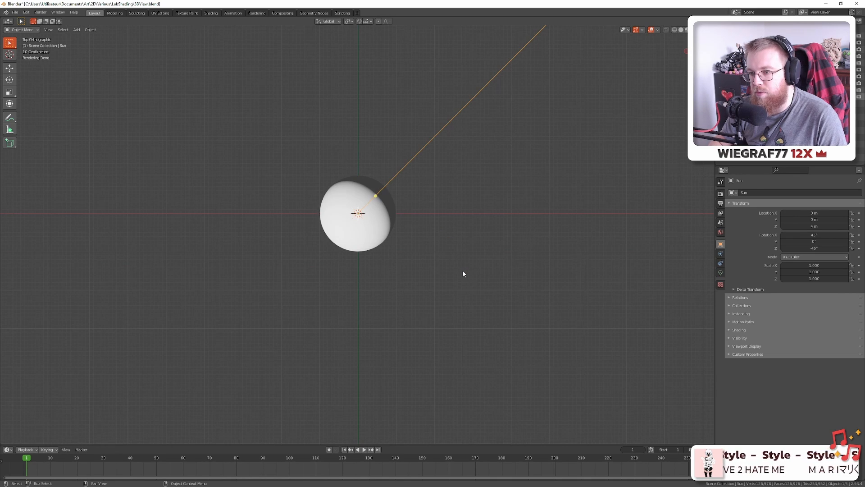
pyautogui.press('KP_1')
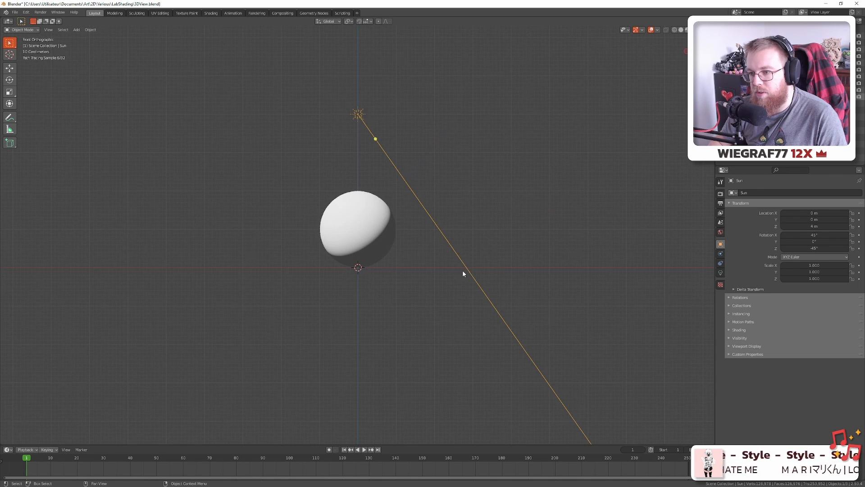
pyautogui.press('KP_7')
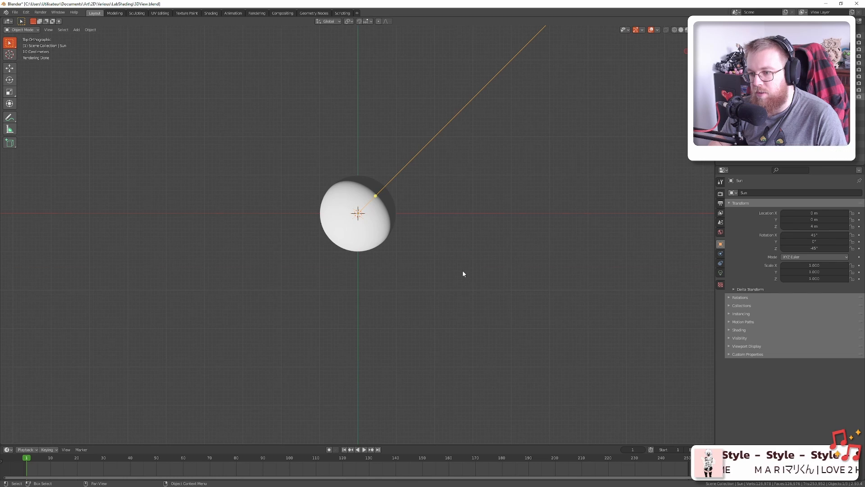
pyautogui.press('KP_1')
pyautogui.press('KP_3')
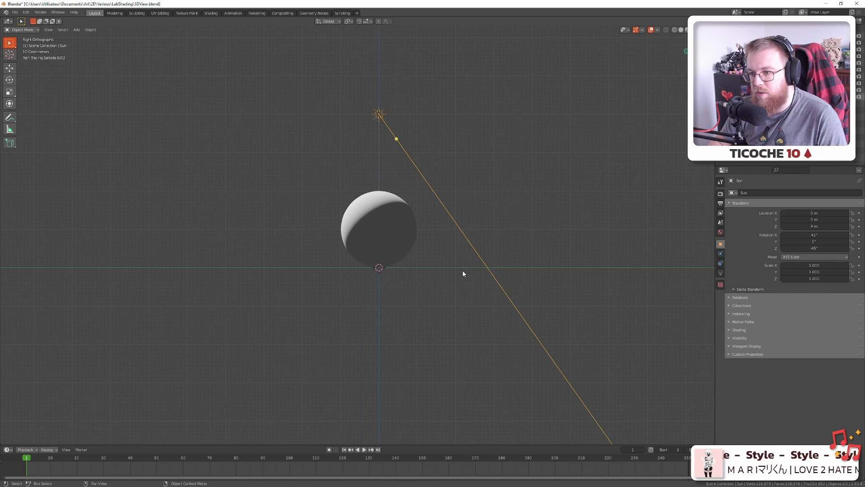
pyautogui.press('KP_7')
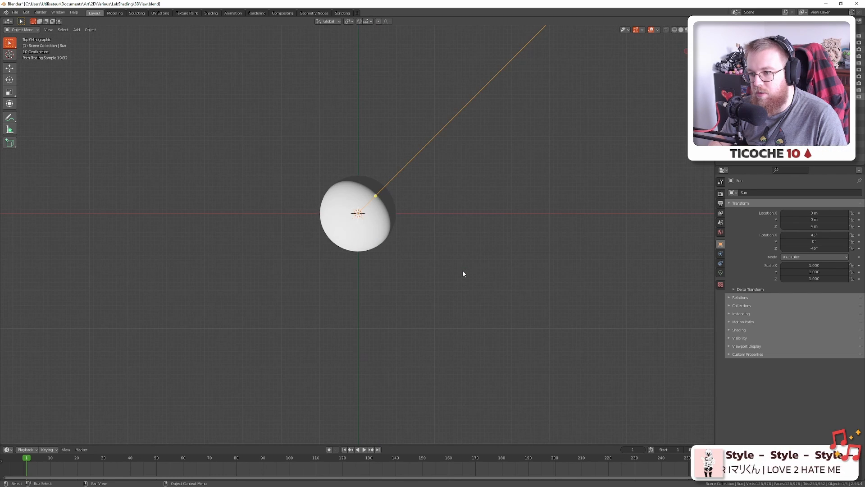
pyautogui.press('KP_0')
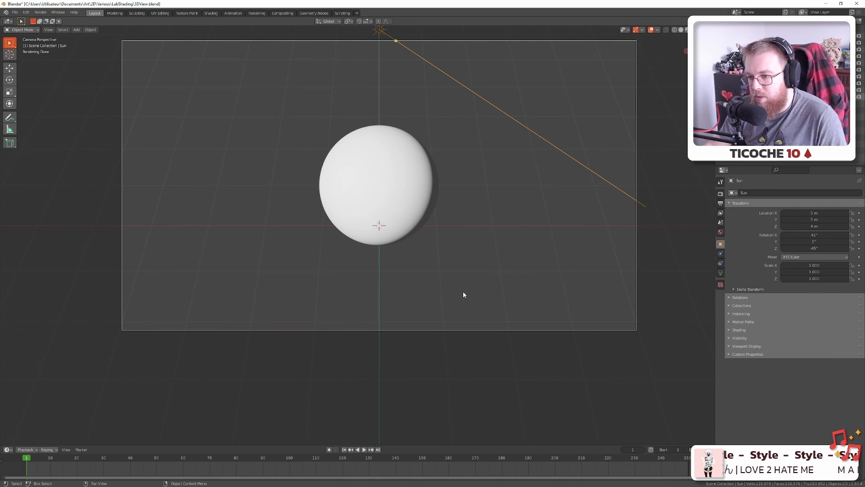
# Compare the Blender render with the pixel drawing and undo the last sphere shading
pyautogui.hotkey('alt', 'Tab')
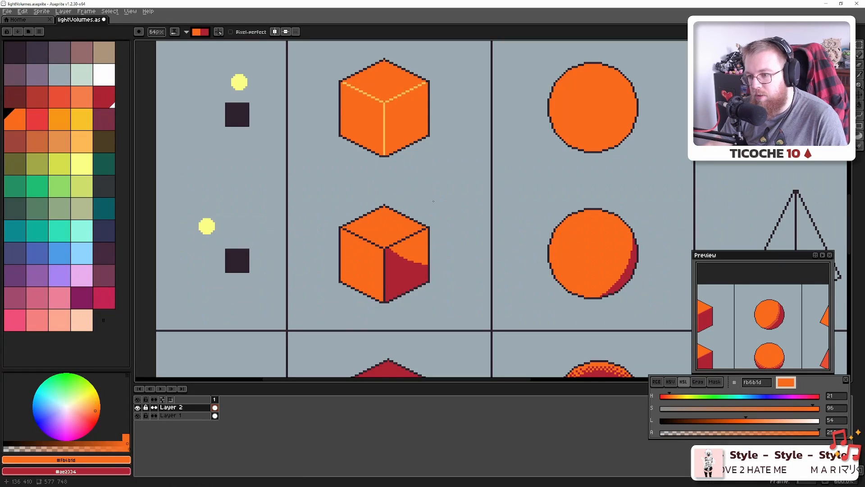
pyautogui.hotkey('alt', 'Tab')
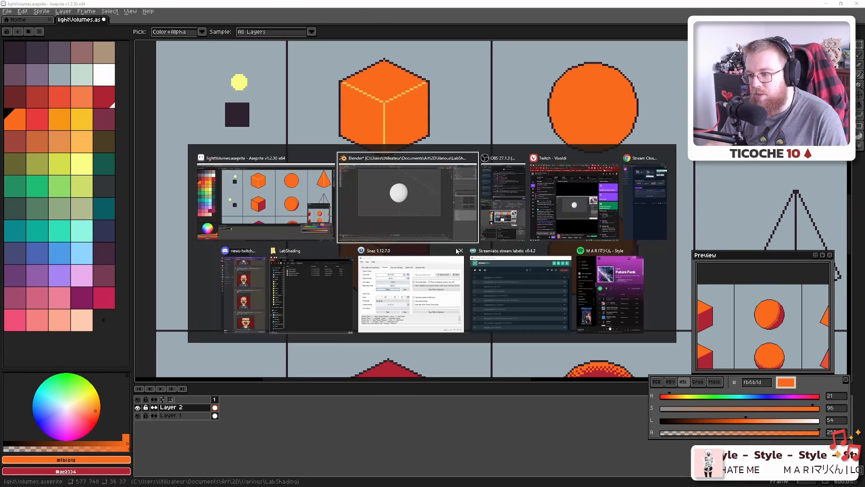
pyautogui.hotkey('alt', 'Tab')
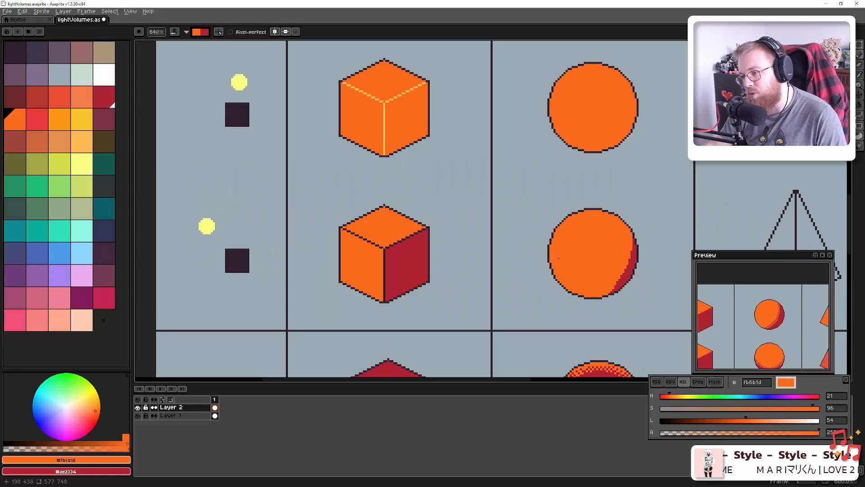
pyautogui.hotkey('alt', 'Tab')
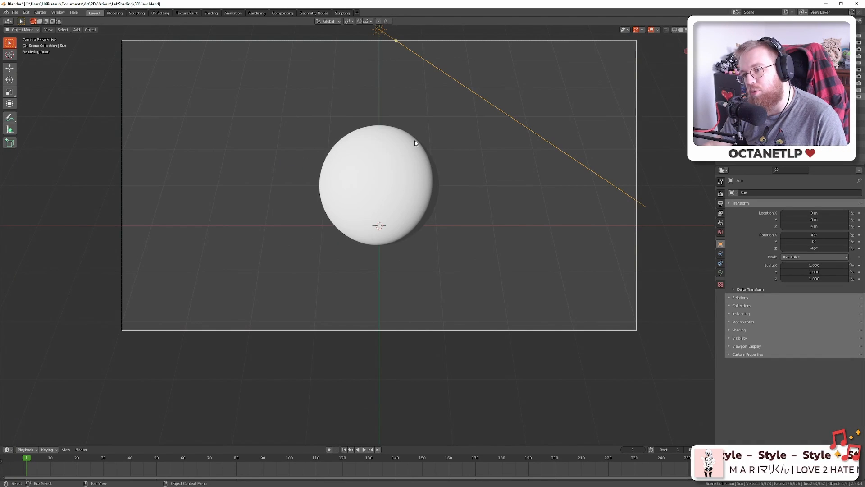
pyautogui.hotkey('alt', 'Tab')
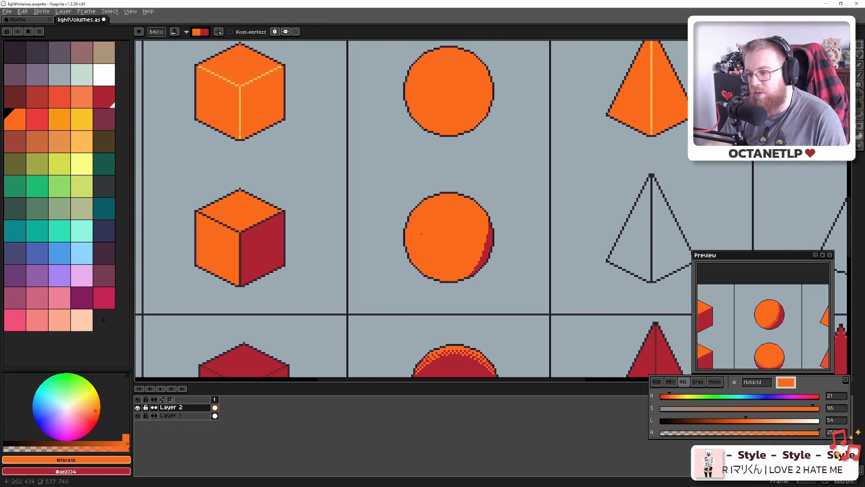
pyautogui.hotkey('ctrl', 'z')
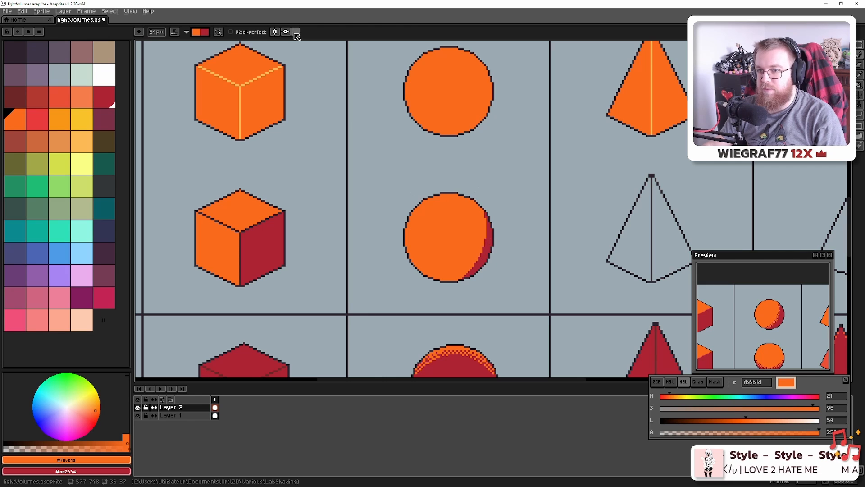
# Switch the ink back to Simple Ink and save lightVolumes.aseprite
pyautogui.click(177, 32)
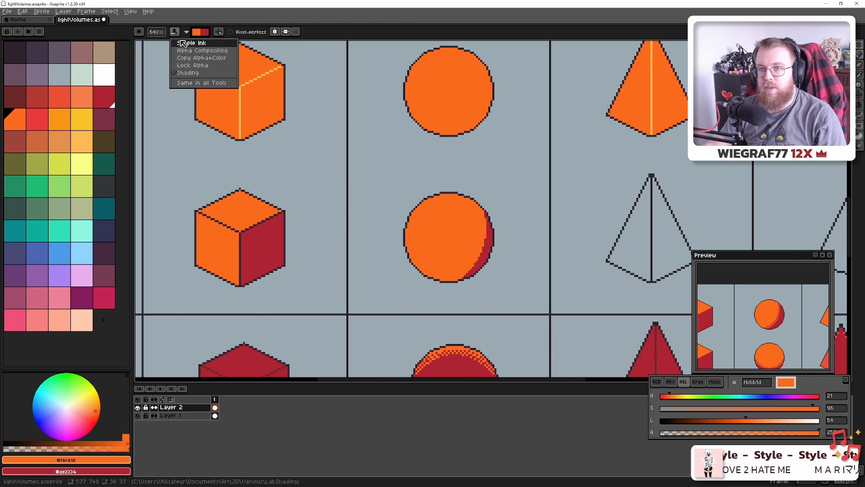
pyautogui.click(182, 43)
pyautogui.scroll(-20, 409, 229)
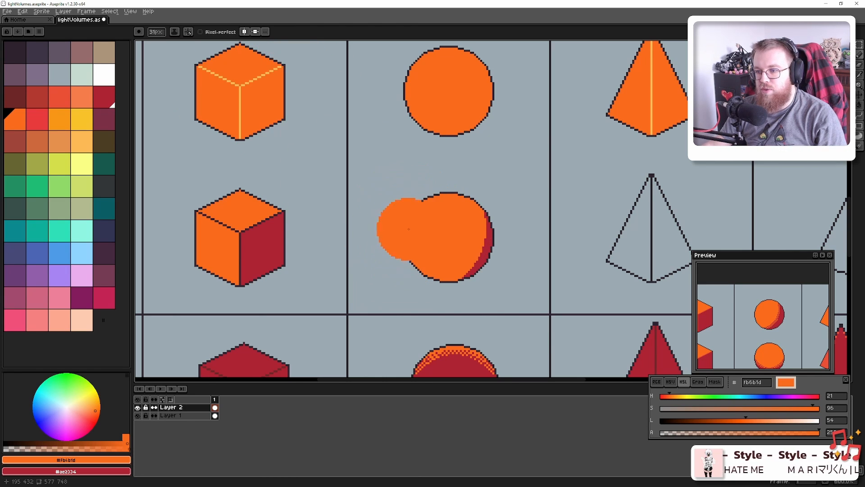
pyautogui.scroll(7, 469, 261)
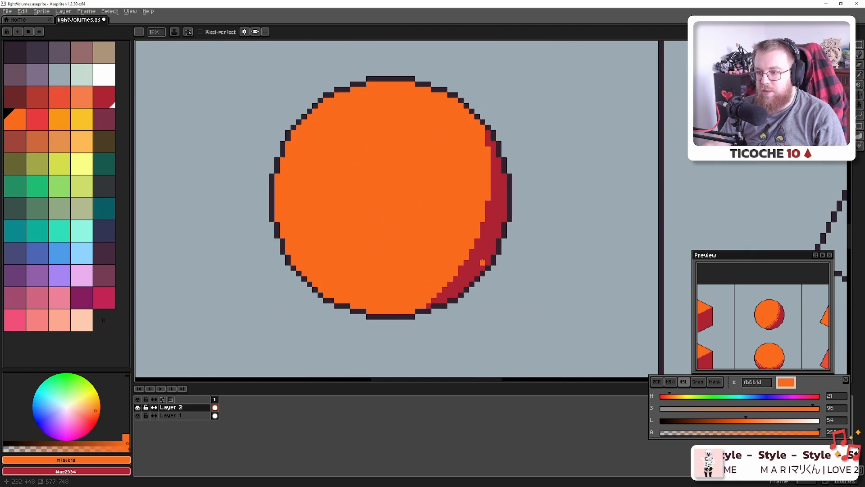
pyautogui.press('ctrl')
pyautogui.hotkey('ctrl', 's')
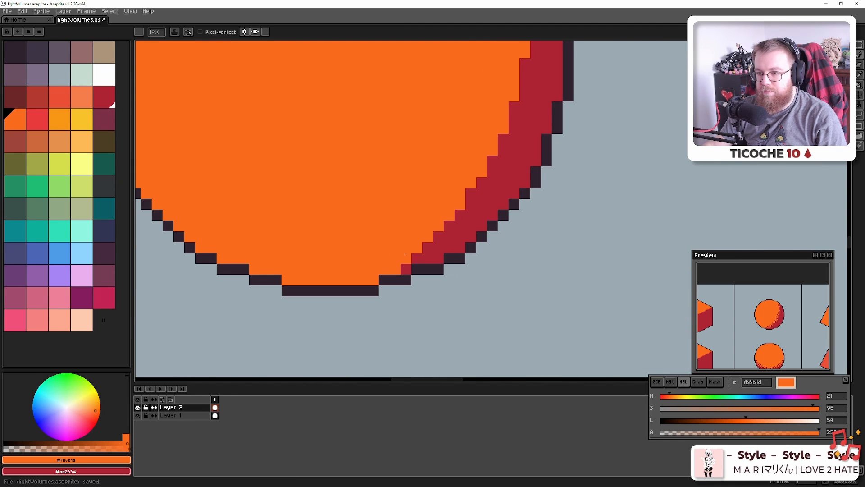
pyautogui.press('1')
pyautogui.scroll(3, 429, 254)
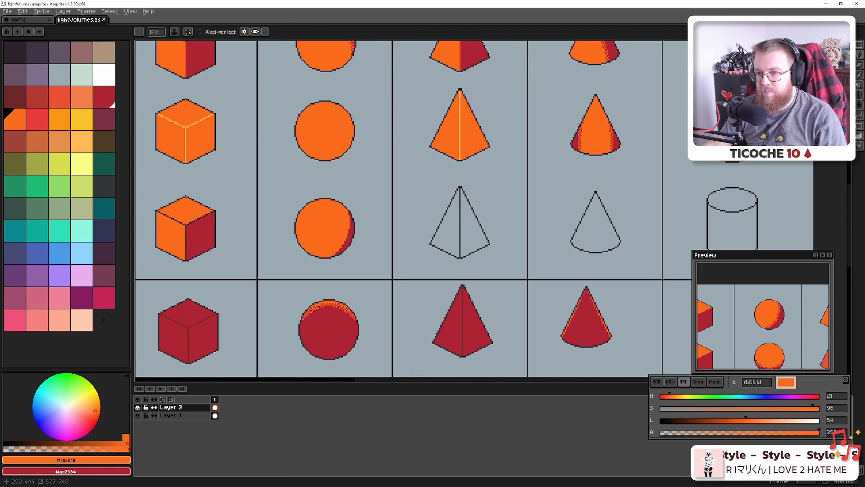
pyautogui.moveTo(452, 218)
pyautogui.mouseDown()
pyautogui.moveTo(424, 255)
pyautogui.moveTo(413, 239)
pyautogui.moveTo(509, 220)
pyautogui.moveTo(453, 225)
pyautogui.mouseUp()
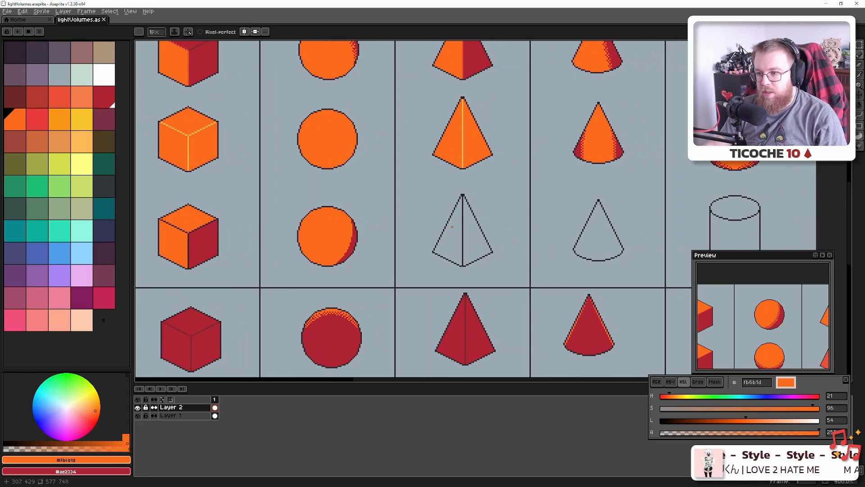
pyautogui.scroll(2, 449, 234)
pyautogui.scroll(-3, 449, 233)
pyautogui.scroll(1, 449, 233)
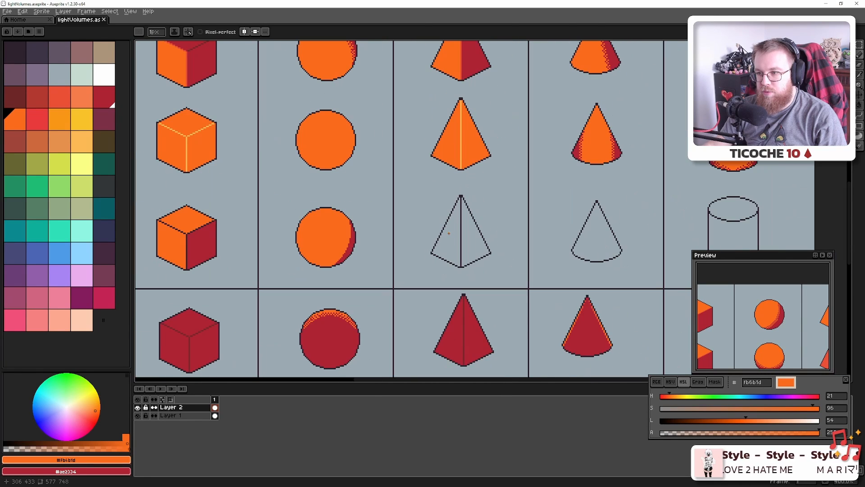
# Pick the lit pyramid's orange and set the Paint Bucket to Simple Ink
pyautogui.press('g')
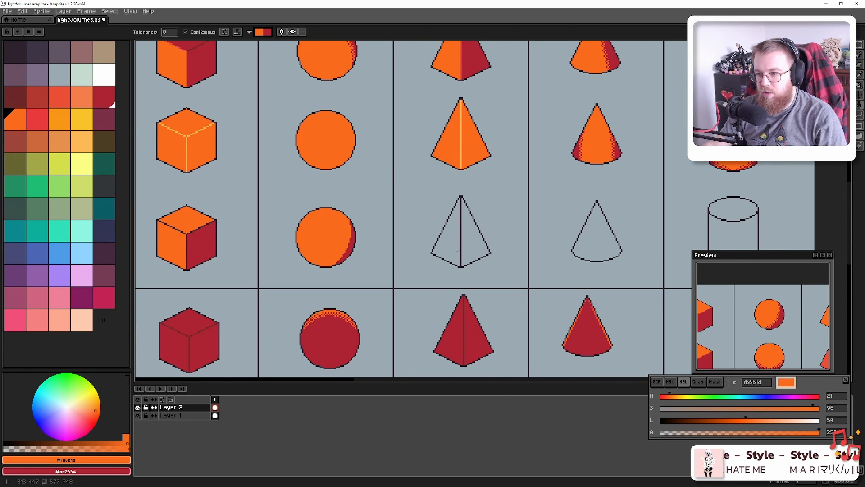
pyautogui.keyDown('alt'); pyautogui.click(456, 241); pyautogui.keyUp('alt')
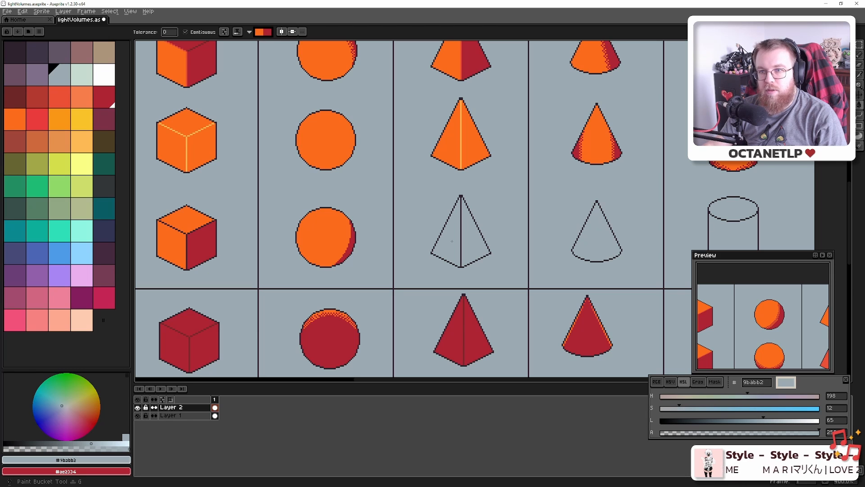
pyautogui.press('b')
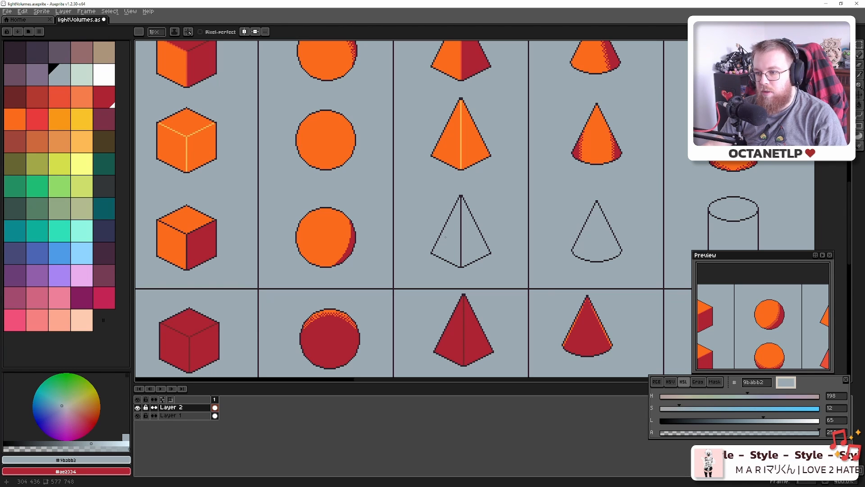
pyautogui.keyDown('alt'); pyautogui.click(454, 149); pyautogui.keyUp('alt')
pyautogui.press('g')
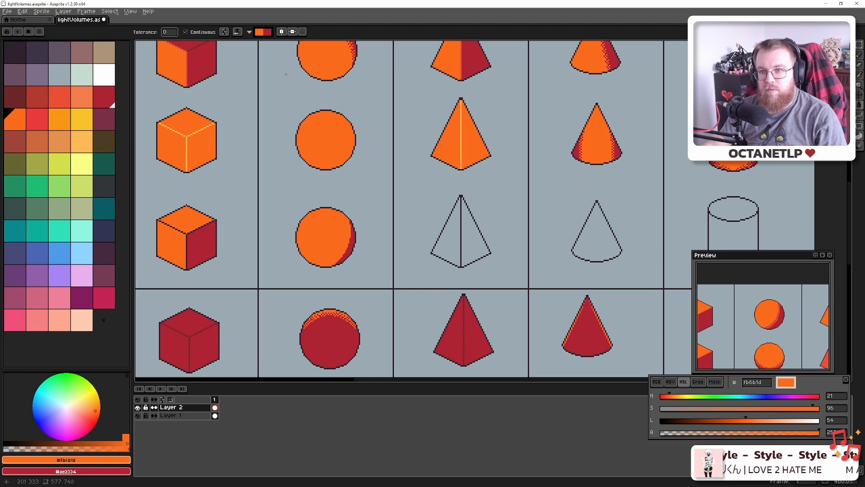
pyautogui.click(237, 32)
pyautogui.click(246, 43)
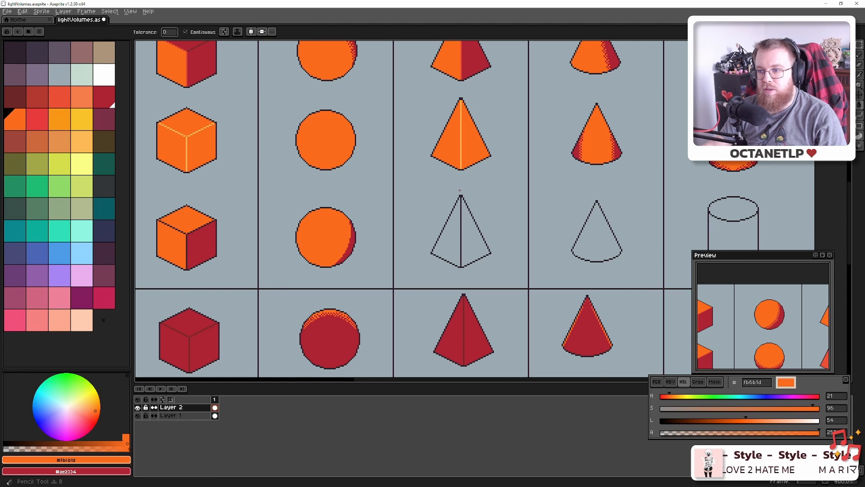
pyautogui.press('b')
pyautogui.keyDown('alt'); pyautogui.click(456, 153); pyautogui.keyUp('alt')
pyautogui.press('g')
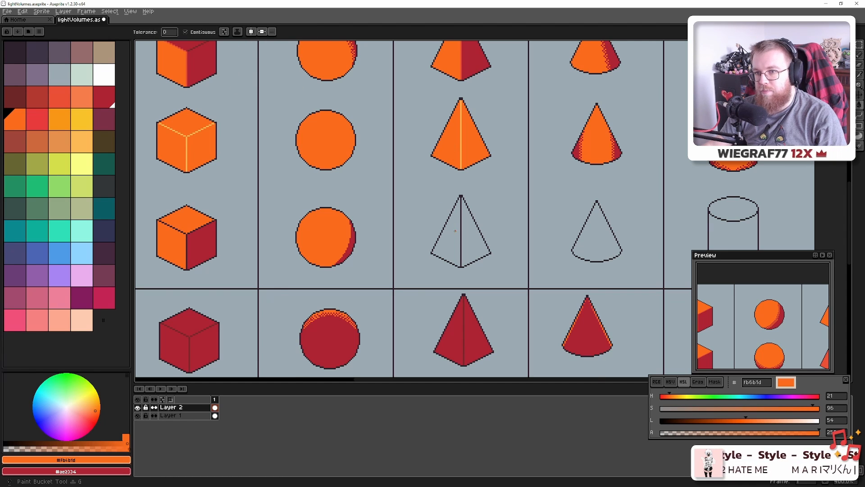
# Fill the outlined pyramid's left face orange and its right face dark red
pyautogui.click(455, 231)
pyautogui.keyDown('alt'); pyautogui.click(469, 319); pyautogui.keyUp('alt')
pyautogui.click(466, 247)
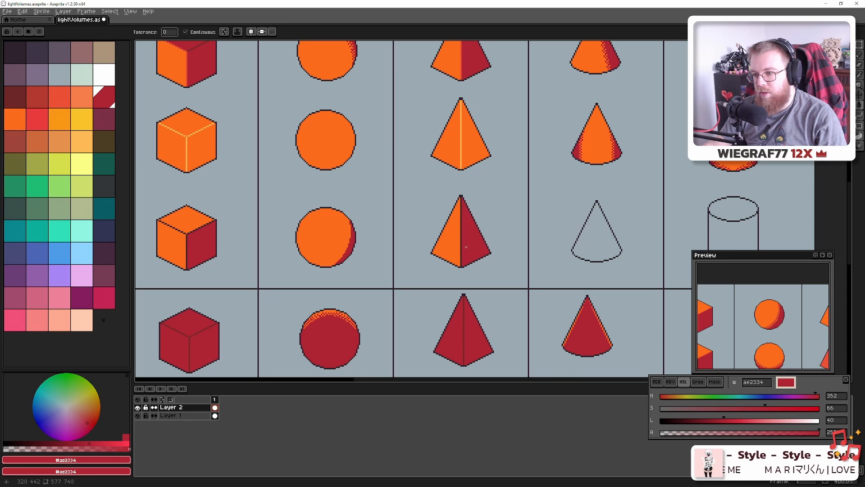
pyautogui.scroll(-2, 466, 247)
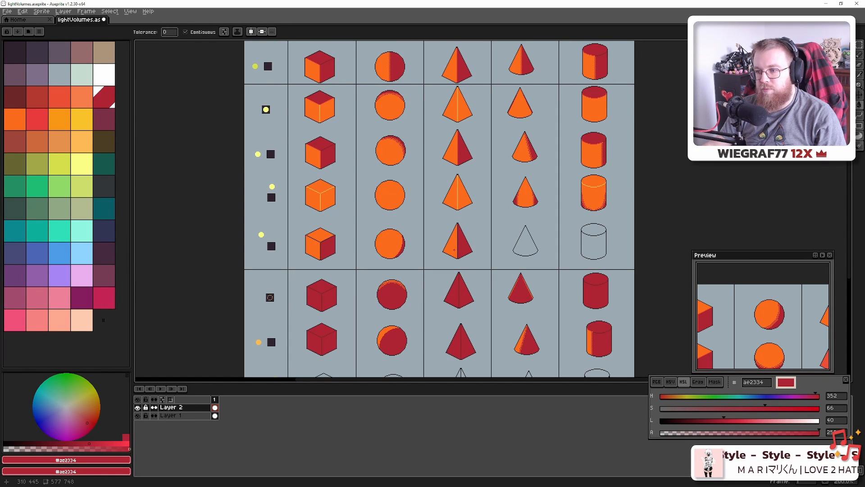
pyautogui.scroll(1, 454, 249)
pyautogui.scroll(7, 454, 249)
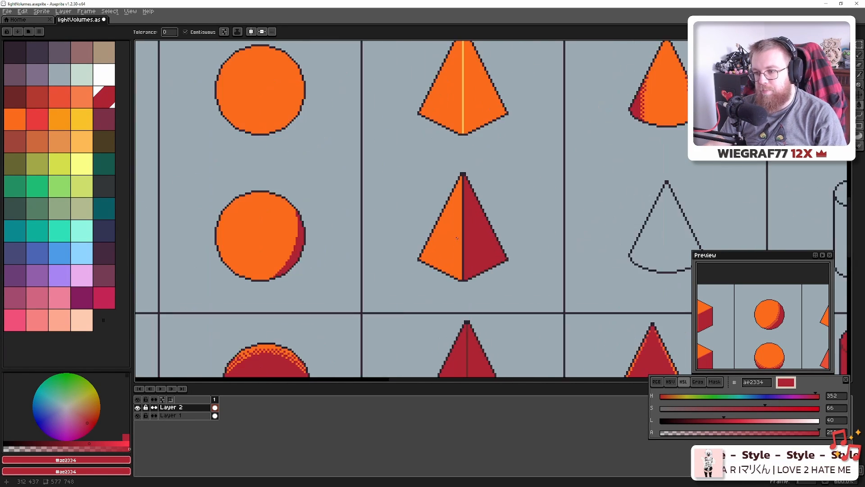
pyautogui.scroll(-4, 464, 221)
pyautogui.scroll(-4, 464, 222)
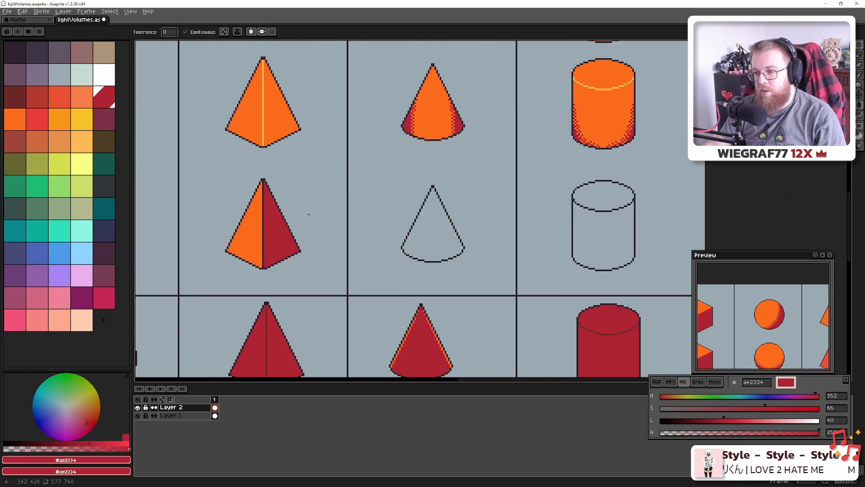
pyautogui.moveTo(368, 216); pyautogui.dragTo(427, 229)
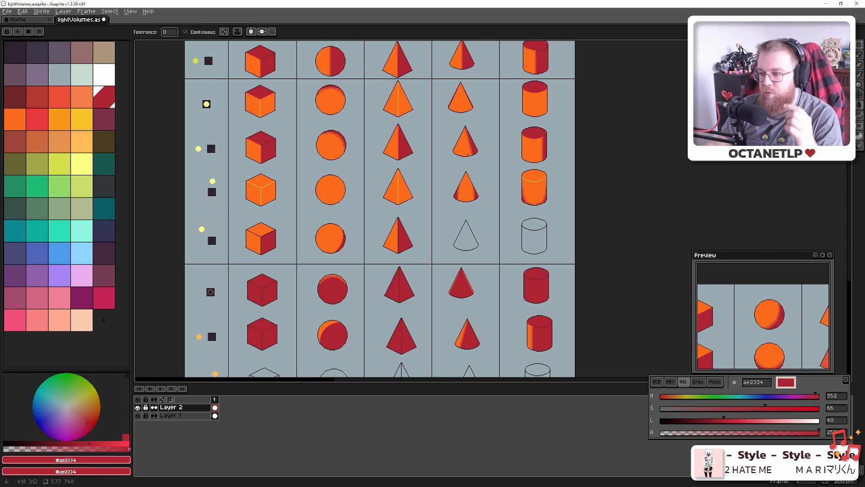
pyautogui.moveTo(467, 155); pyautogui.dragTo(461, 170)
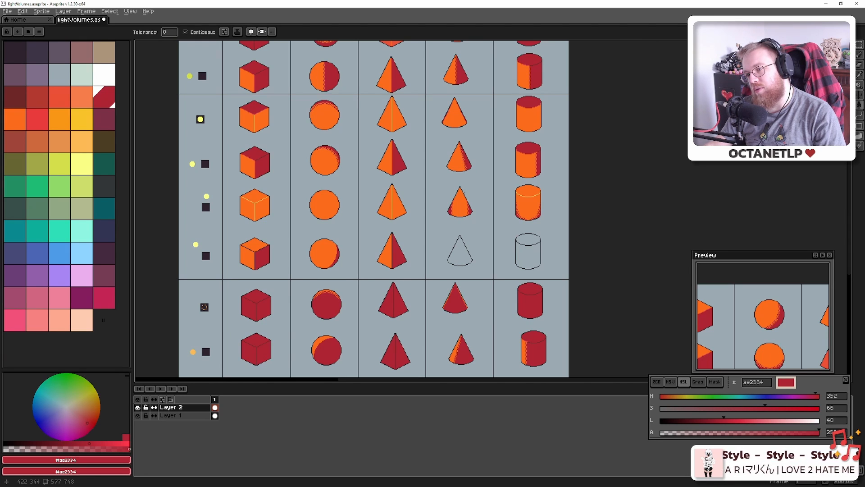
pyautogui.moveTo(476, 217); pyautogui.dragTo(450, 179)
# Fill the outlined cone orange and draw a dark-red shadow line down its right side
pyautogui.scroll(2, 450, 182)
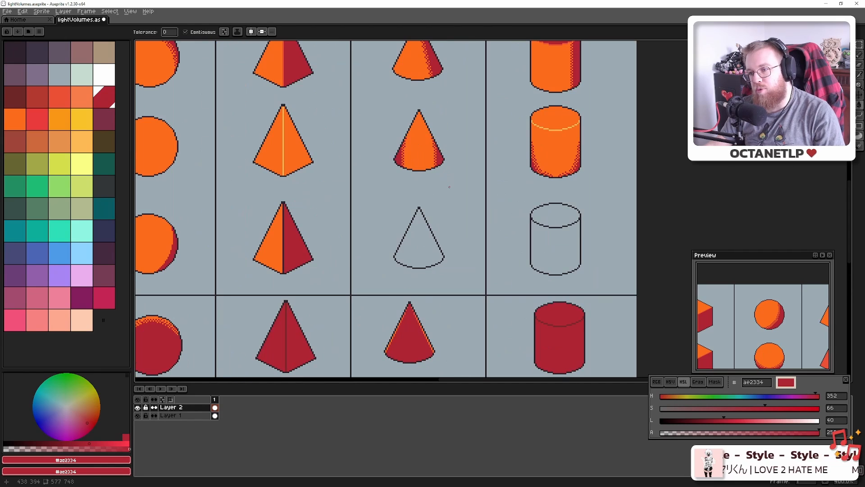
pyautogui.keyDown('alt'); pyautogui.click(429, 135); pyautogui.keyUp('alt')
pyautogui.click(419, 244)
pyautogui.press('b')
pyautogui.press('9')
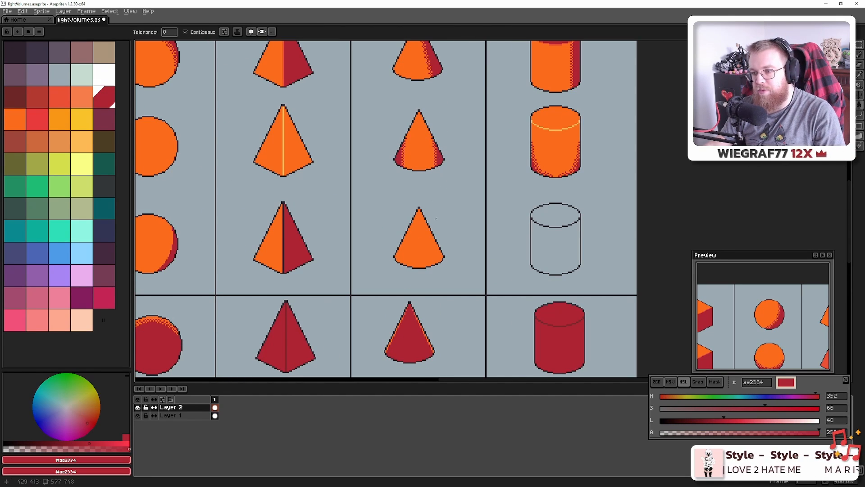
pyautogui.scroll(2, 432, 248)
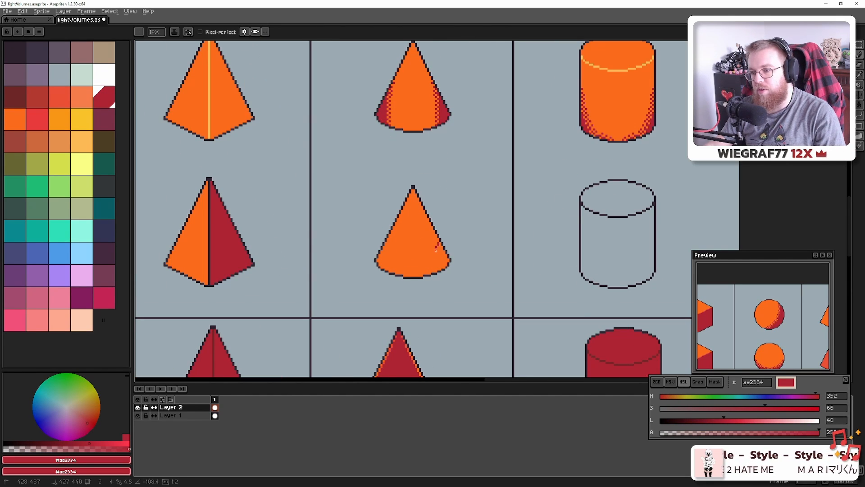
pyautogui.moveTo(439, 243); pyautogui.dragTo(430, 273)
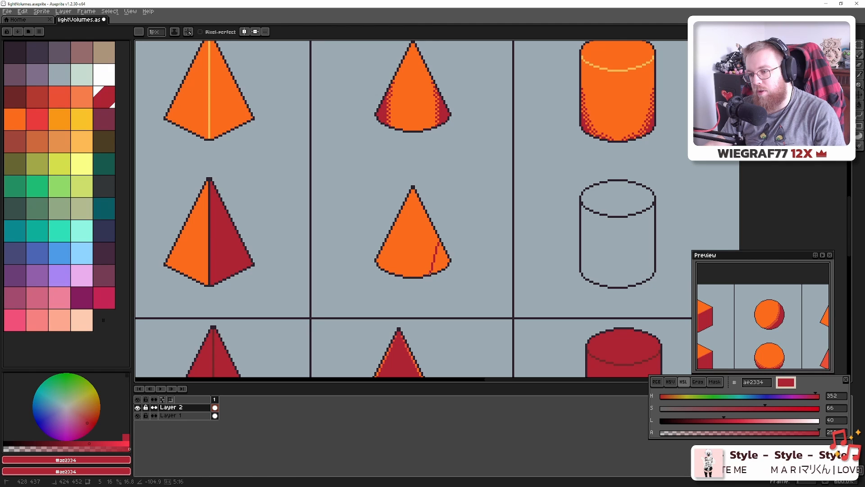
# Select the Paint Bucket, review the sheet, and switch to the Blender scene
pyautogui.press('g')
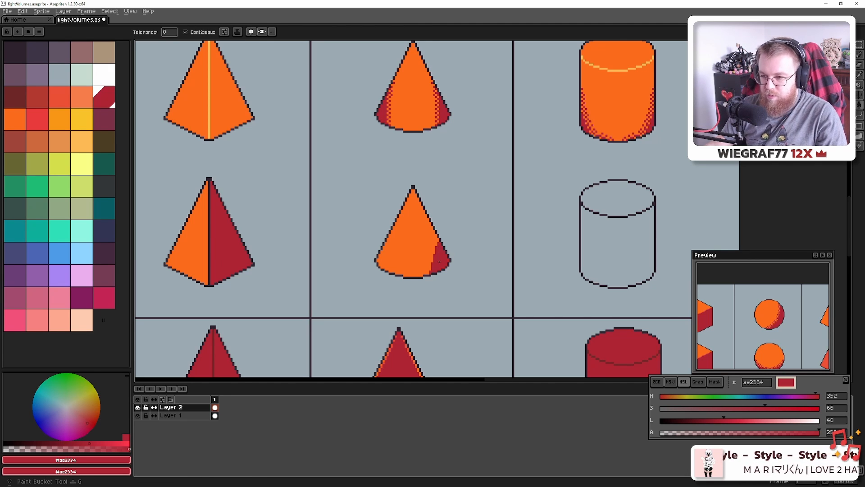
pyautogui.scroll(-5, 438, 260)
pyautogui.scroll(3, 437, 270)
pyautogui.scroll(-3, 437, 274)
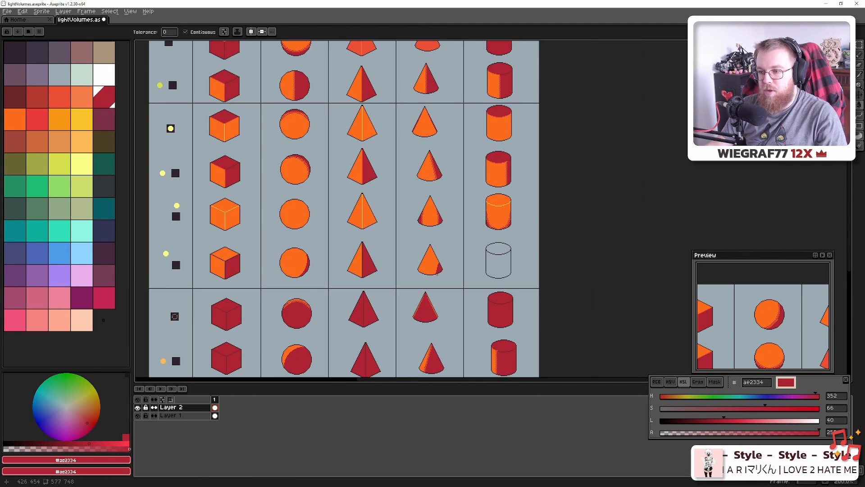
pyautogui.hotkey('alt', 'Tab')
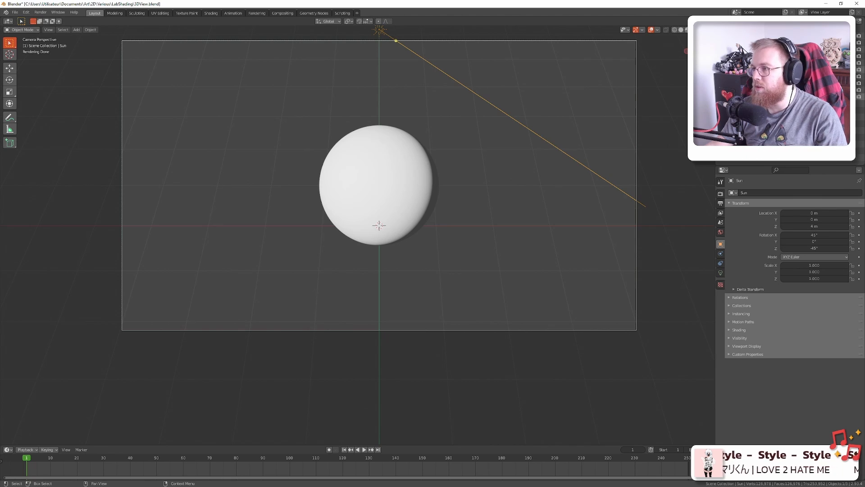
# Hide the white sphere, show the white cone, and return to Aseprite
pyautogui.click(854, 70)
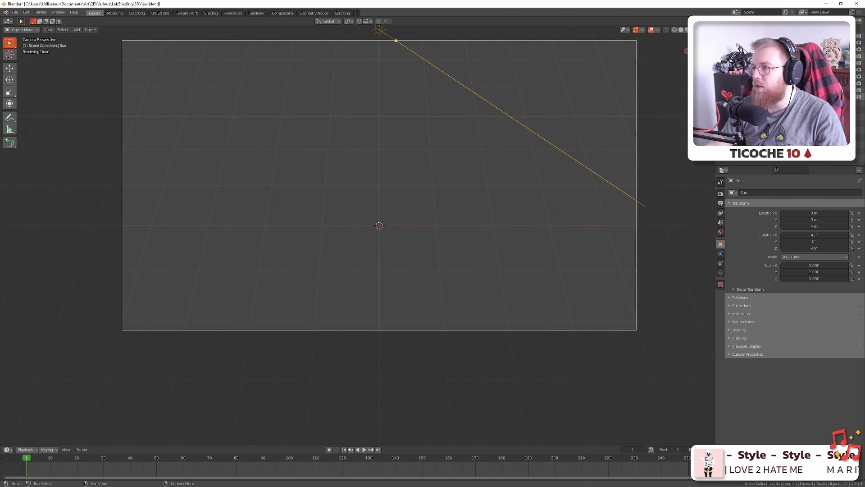
pyautogui.click(853, 77)
pyautogui.click(853, 77)
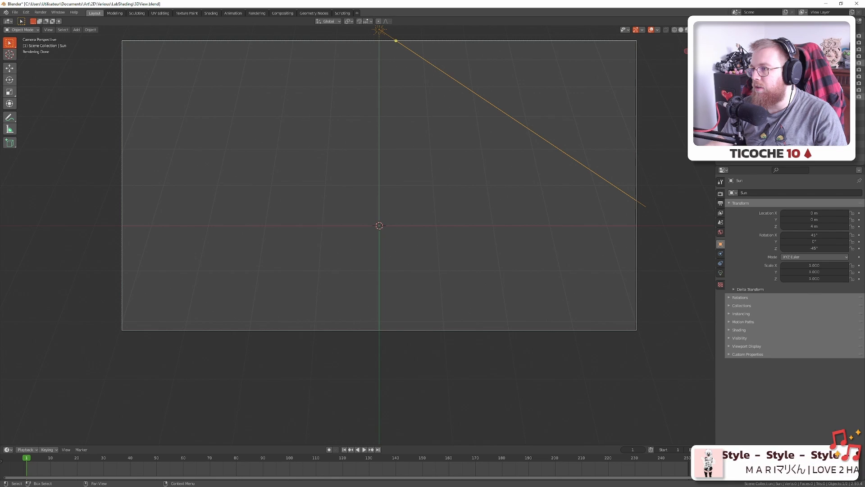
pyautogui.click(853, 43)
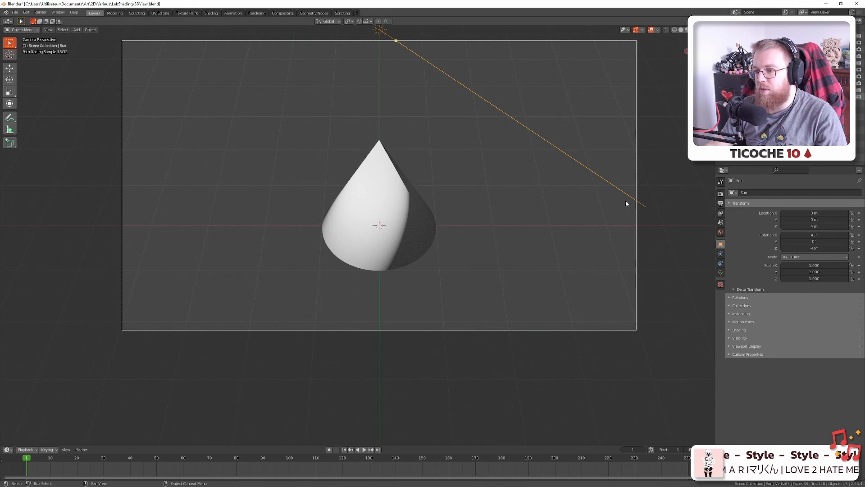
pyautogui.hotkey('alt', 'Tab')
# Compare the pixel-art cone with the Blender cone render several times
pyautogui.scroll(7, 421, 264)
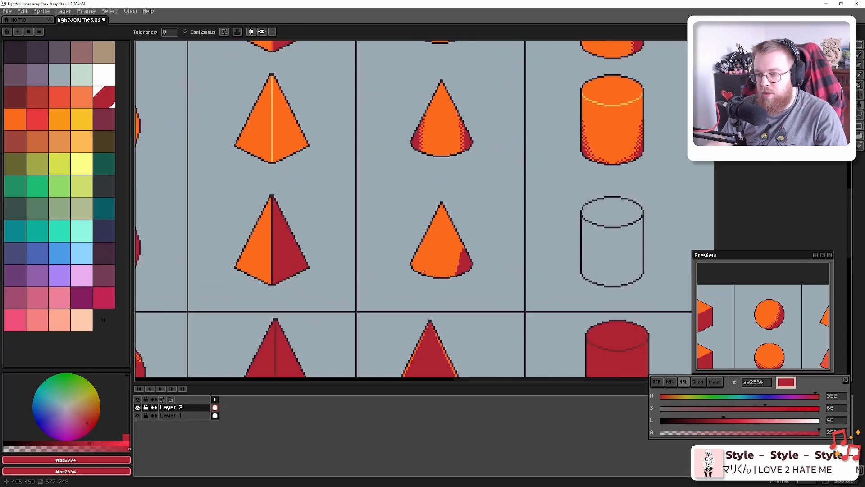
pyautogui.hotkey('alt', 'Tab')
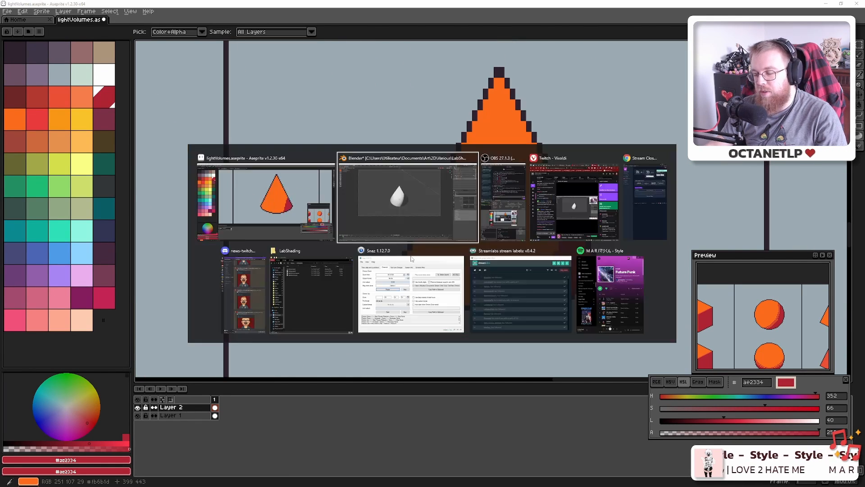
pyautogui.hotkey('alt', 'Tab')
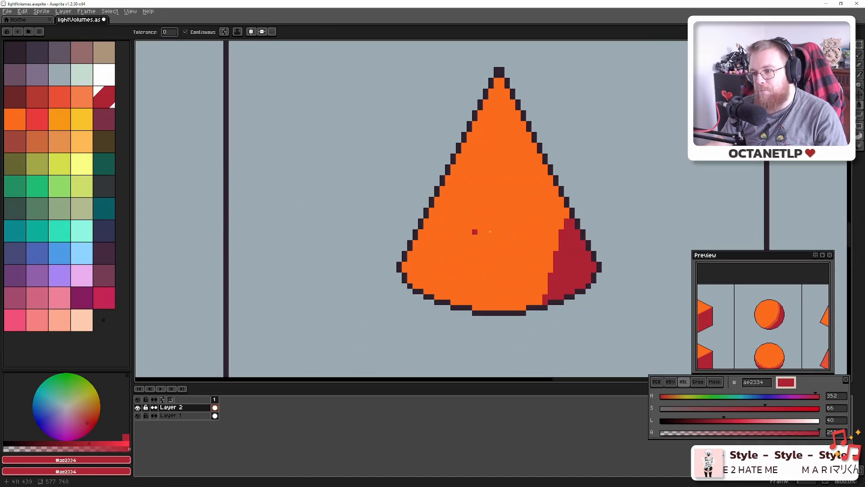
pyautogui.hotkey('alt', 'Tab')
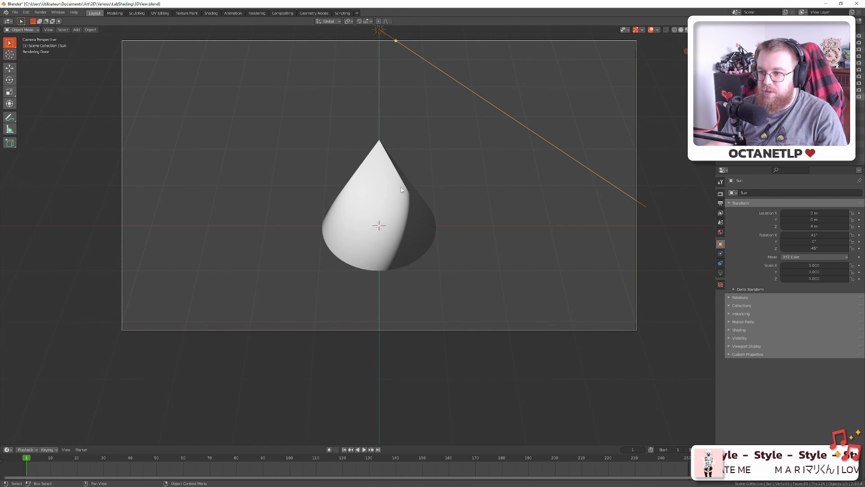
pyautogui.hotkey('alt', 'Tab')
pyautogui.scroll(-4, 478, 220)
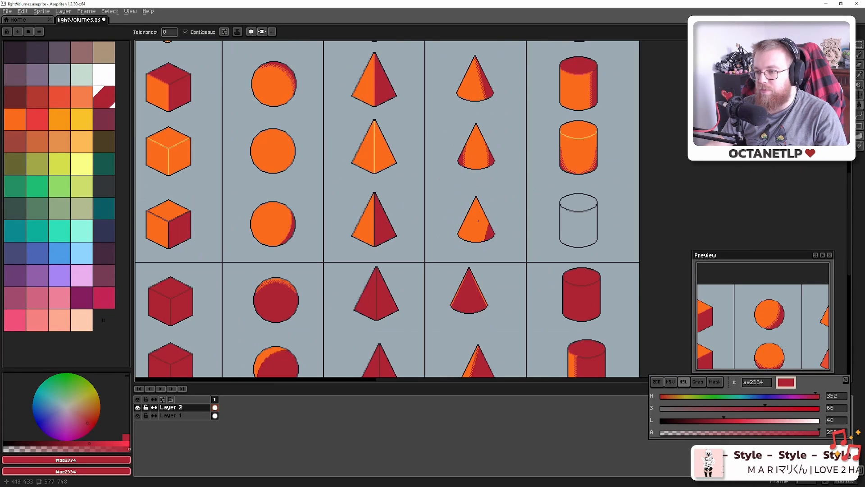
pyautogui.scroll(-3, 478, 220)
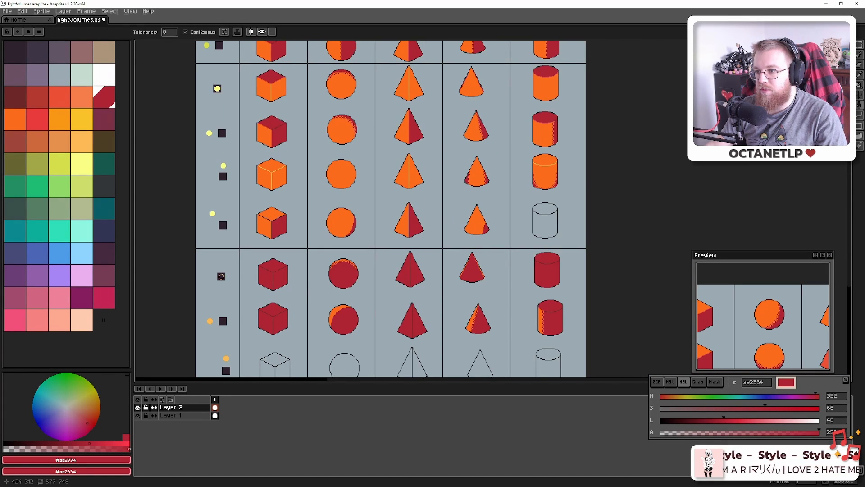
pyautogui.scroll(5, 477, 218)
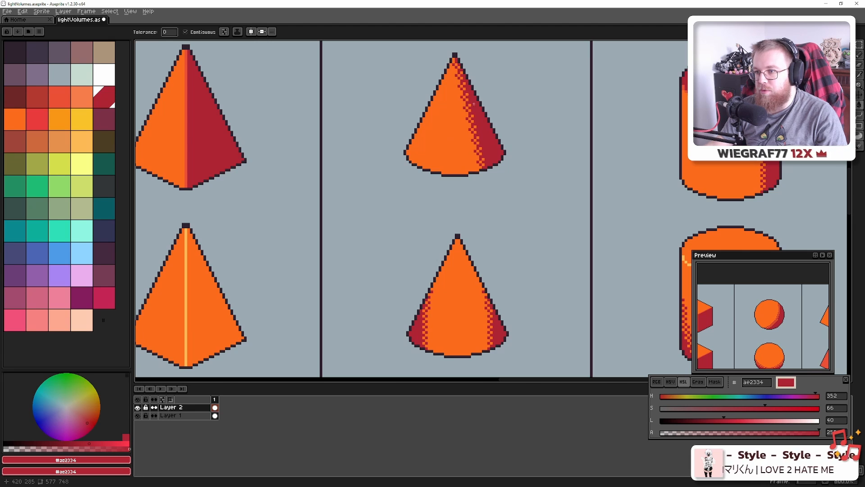
pyautogui.hotkey('alt', 'Tab')
pyautogui.hotkey('alt', 'Tab')
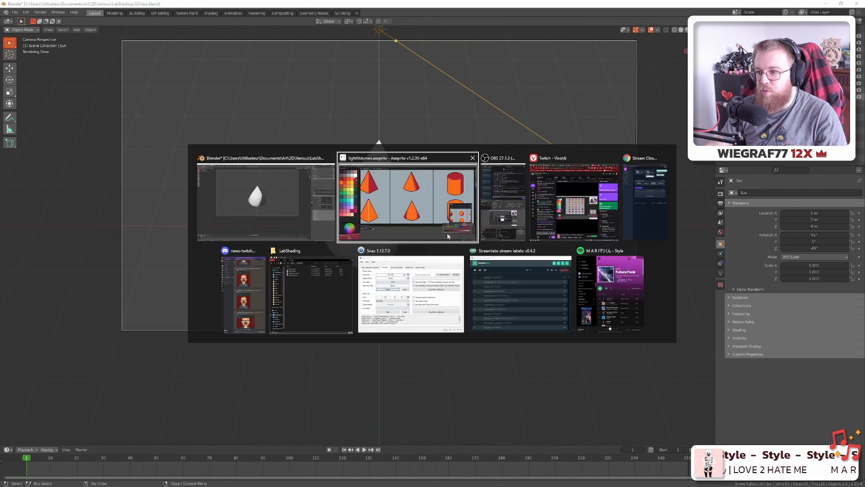
pyautogui.scroll(3, 406, 149)
# Undo a trial red fill of the cone and draw a straight shadow line from its tip toward the base
pyautogui.click(405, 199)
pyautogui.scroll(-3, 409, 210)
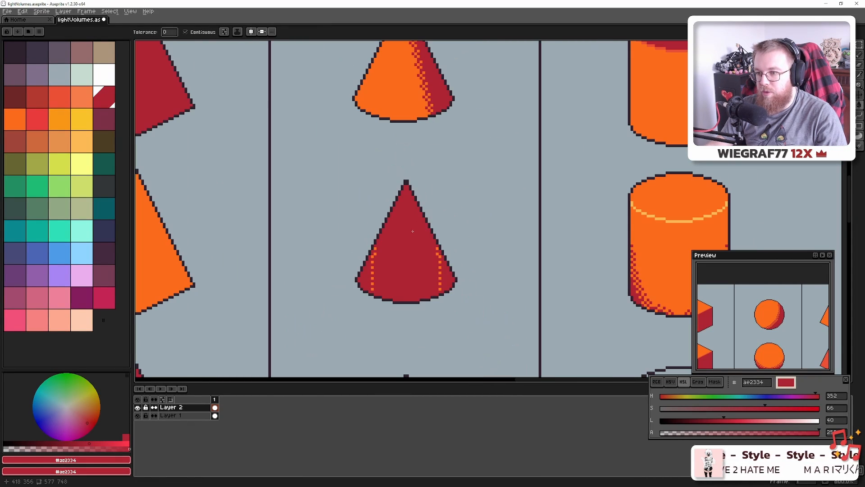
pyautogui.hotkey('ctrl', 'z')
pyautogui.press('b')
pyautogui.scroll(-3, 407, 232)
pyautogui.scroll(4, 377, 97)
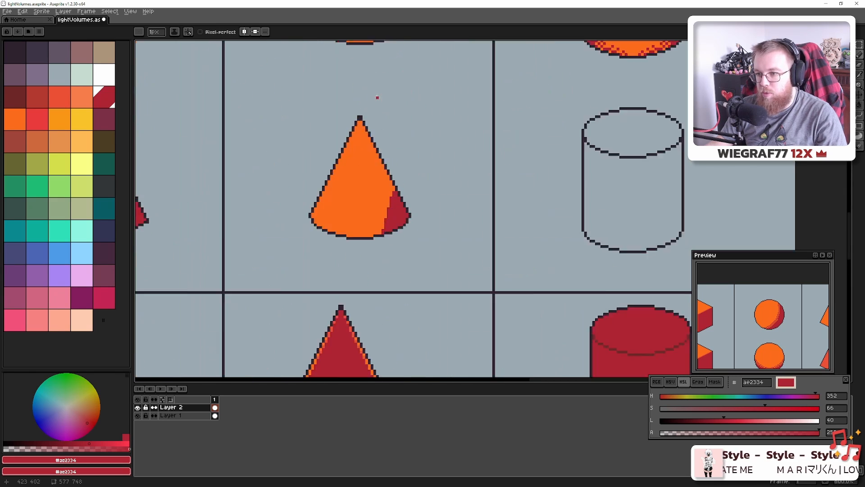
pyautogui.click(346, 151)
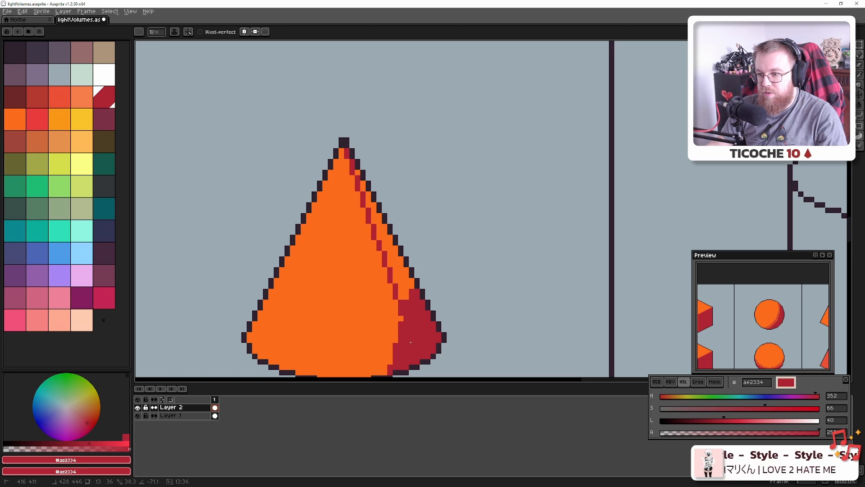
pyautogui.keyDown('shift'); pyautogui.click(401, 319); pyautogui.keyUp('shift')
# Fill the strip beside the line red and repaint a leftover orange pixel near the tip
pyautogui.press('g')
pyautogui.click(400, 283)
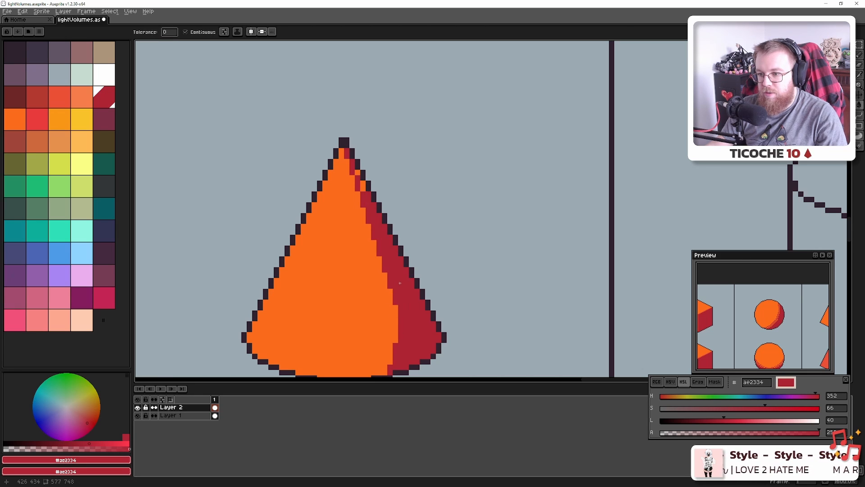
pyautogui.moveTo(400, 283); pyautogui.dragTo(420, 243)
pyautogui.press('b')
pyautogui.moveTo(383, 144); pyautogui.dragTo(382, 148)
pyautogui.click(379, 135)
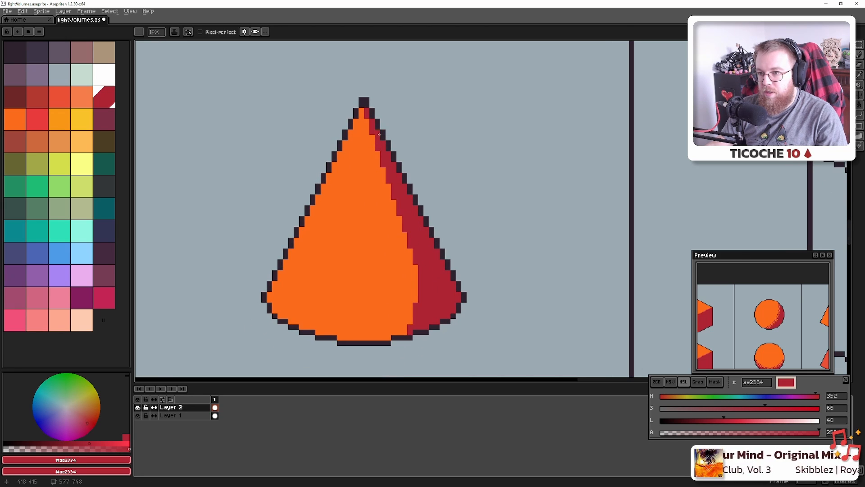
# Using the sampled shadow red, extend the line to the cone's base and fill the orange patch beside it
pyautogui.keyDown('alt'); pyautogui.click(419, 269); pyautogui.keyUp('alt')
pyautogui.click(414, 265)
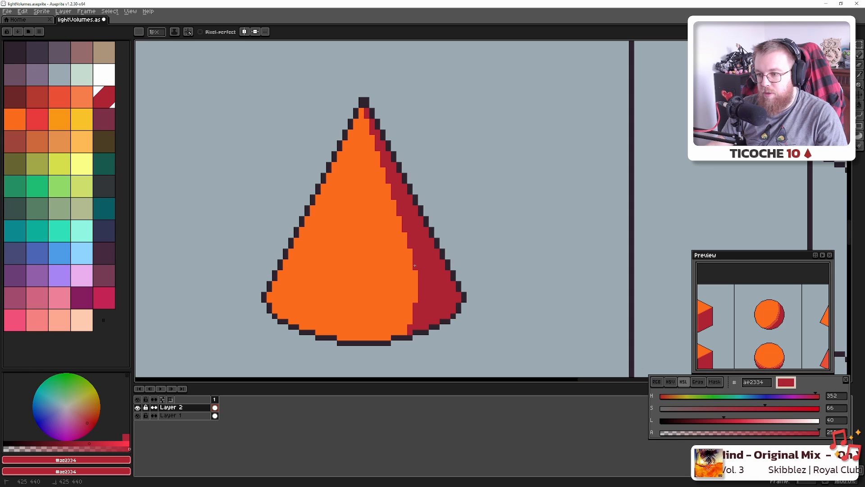
pyautogui.keyDown('shift'); pyautogui.click(389, 335); pyautogui.keyUp('shift')
pyautogui.press('g')
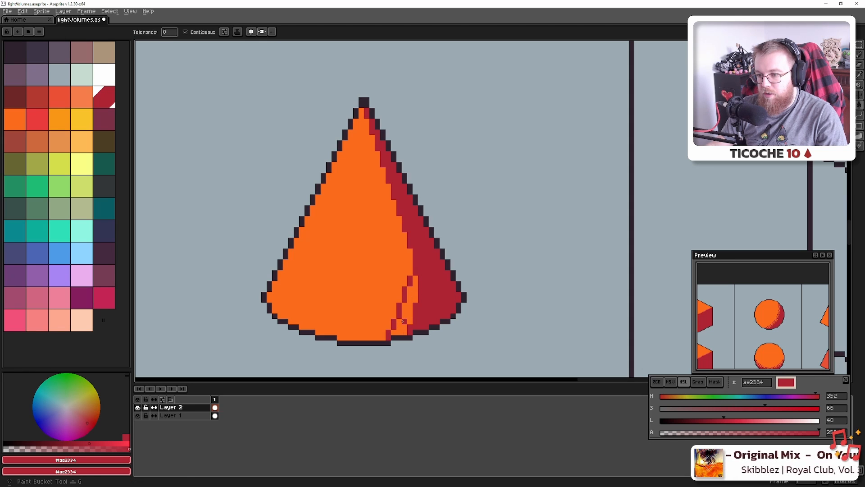
pyautogui.click(403, 321)
pyautogui.scroll(-4, 436, 303)
# Check the cone's shadow against the Blender render again and pick a colour from the canvas
pyautogui.hotkey('alt', 'Tab')
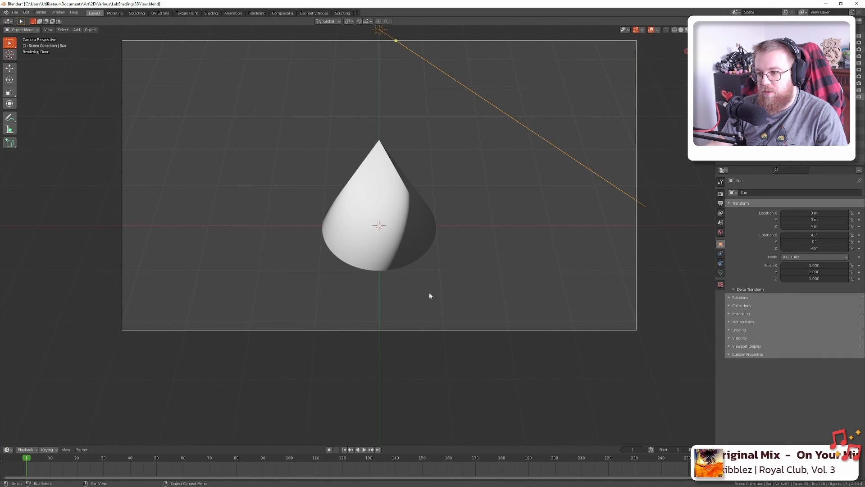
pyautogui.hotkey('alt', 'Tab')
pyautogui.scroll(4, 410, 293)
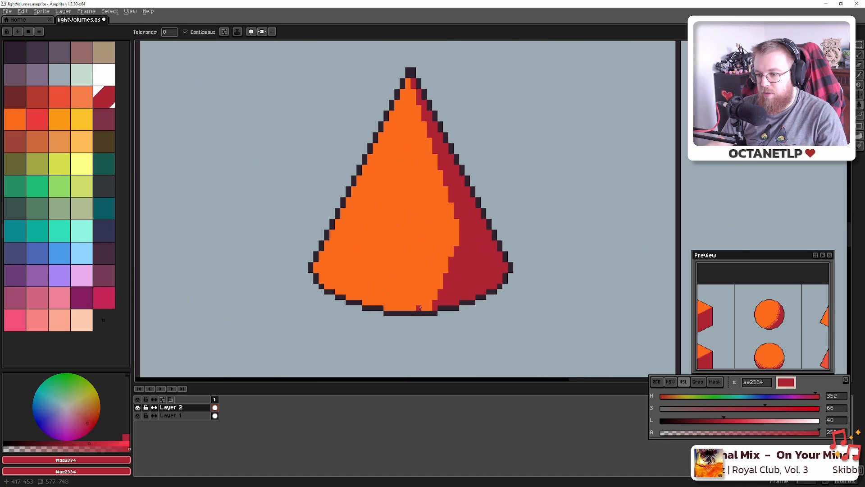
pyautogui.scroll(2, 419, 307)
pyautogui.press('alt')
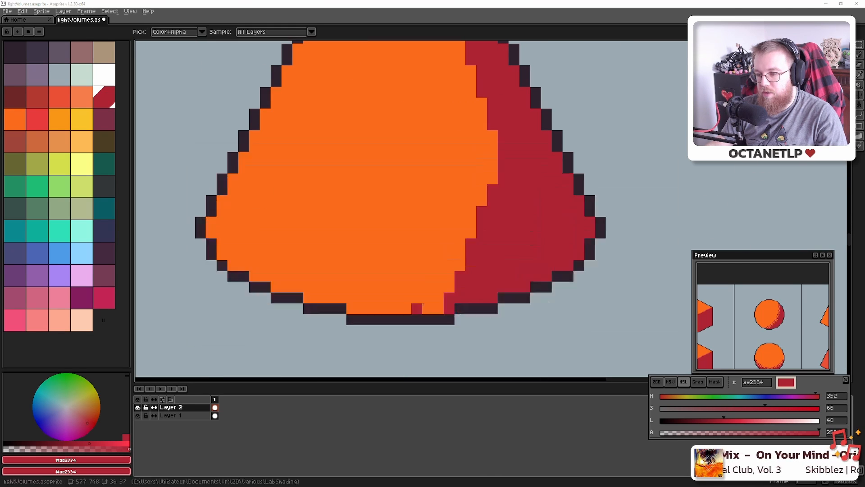
pyautogui.hotkey('alt', 'Tab')
pyautogui.hotkey('alt', 'Tab')
pyautogui.scroll(-3, 422, 304)
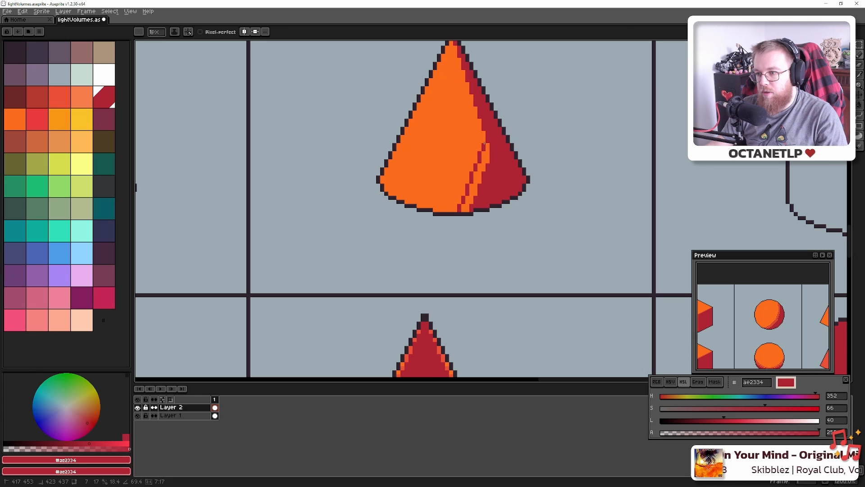
# Fix the cone's red shadow line by filling the last orange stripe and stray pixel red
pyautogui.keyDown('shift'); pyautogui.click(484, 137); pyautogui.keyUp('shift')
pyautogui.press('g')
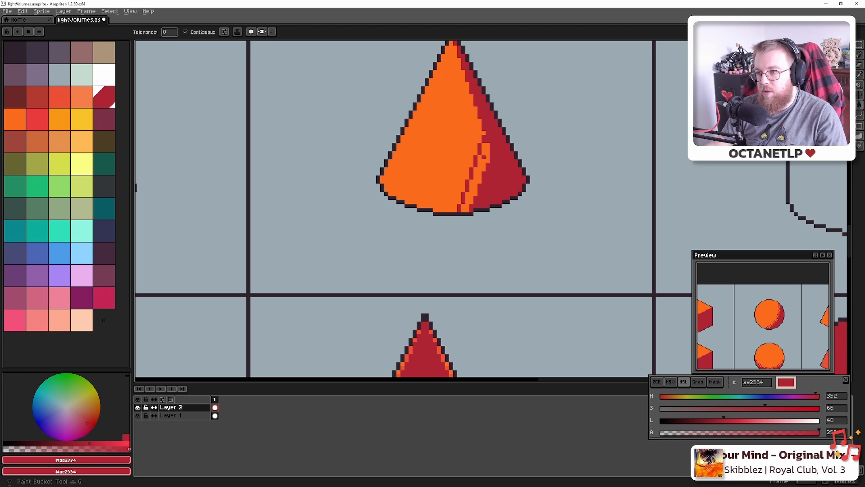
pyautogui.click(484, 158)
pyautogui.press('b')
pyautogui.click(484, 133)
pyautogui.scroll(-1, 487, 163)
pyautogui.scroll(-3, 487, 169)
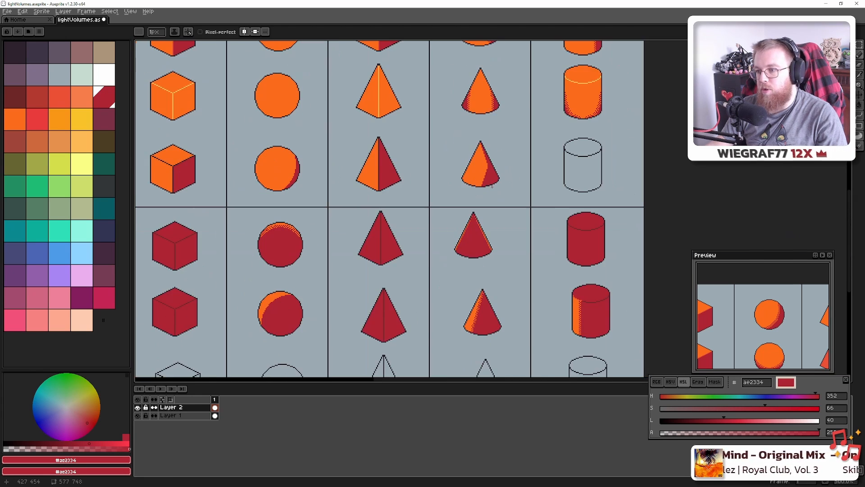
pyautogui.scroll(-1, 491, 180)
pyautogui.scroll(1, 492, 185)
pyautogui.scroll(4, 493, 187)
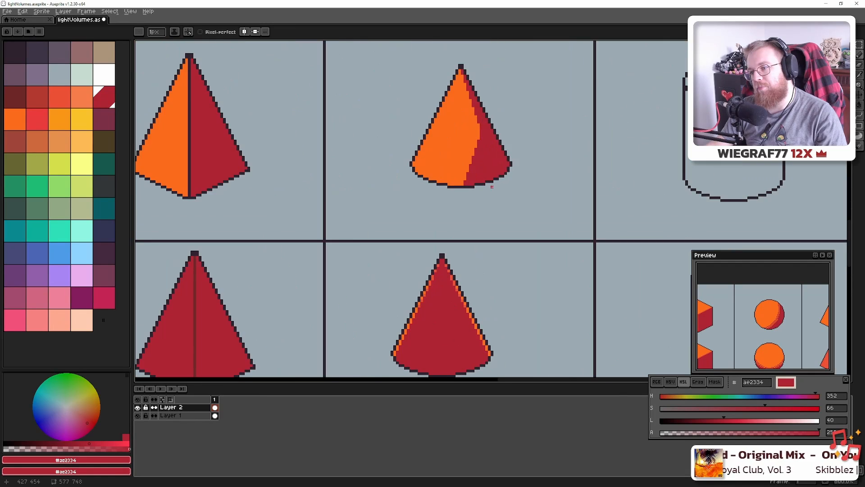
pyautogui.scroll(-6, 492, 187)
pyautogui.scroll(4, 491, 186)
pyautogui.scroll(-1, 491, 186)
pyautogui.hotkey('alt', 'Tab')
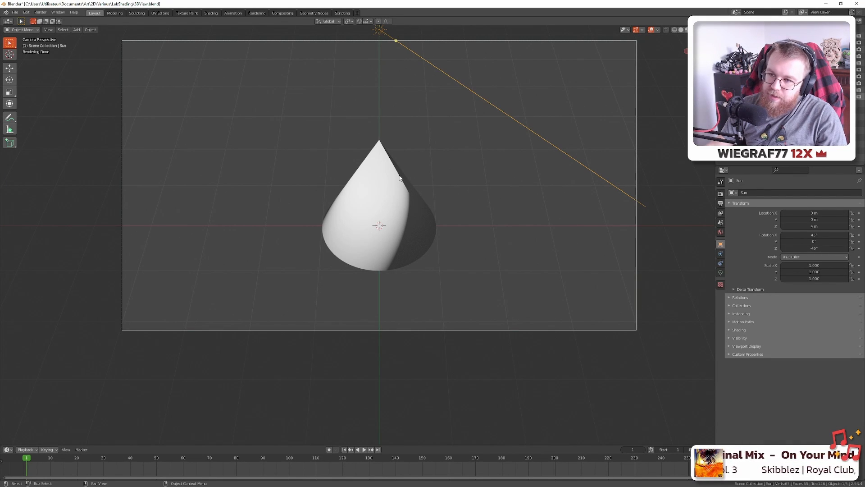
# Orbit around the sun-lit white cone in Blender, then return to the Aseprite sheet
pyautogui.moveTo(463, 220)
pyautogui.mouseDown()
pyautogui.moveTo(387, 201)
pyautogui.moveTo(431, 235)
pyautogui.moveTo(491, 245)
pyautogui.moveTo(519, 264)
pyautogui.moveTo(396, 211)
pyautogui.moveTo(477, 220)
pyautogui.moveTo(338, 228)
pyautogui.mouseUp()
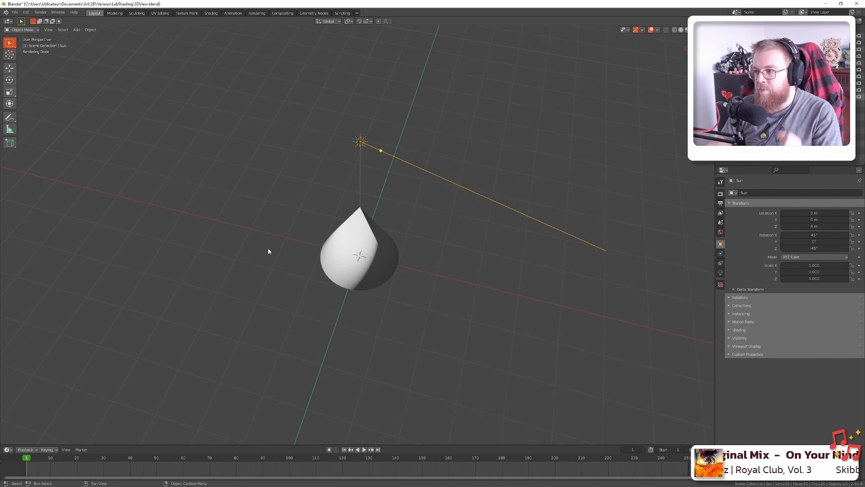
pyautogui.hotkey('alt', 'Tab')
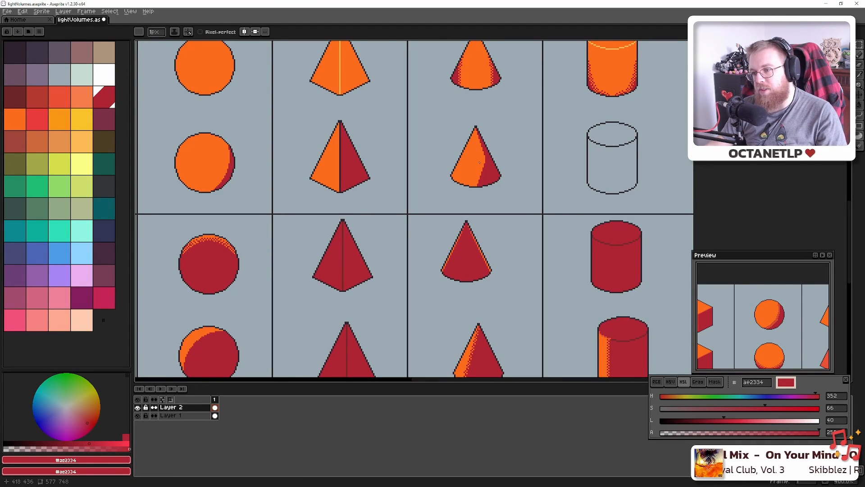
# Fill the empty cylinder's top and body with orange #fb6b1d sampled from another shape
pyautogui.scroll(2, 480, 162)
pyautogui.scroll(-3, 479, 171)
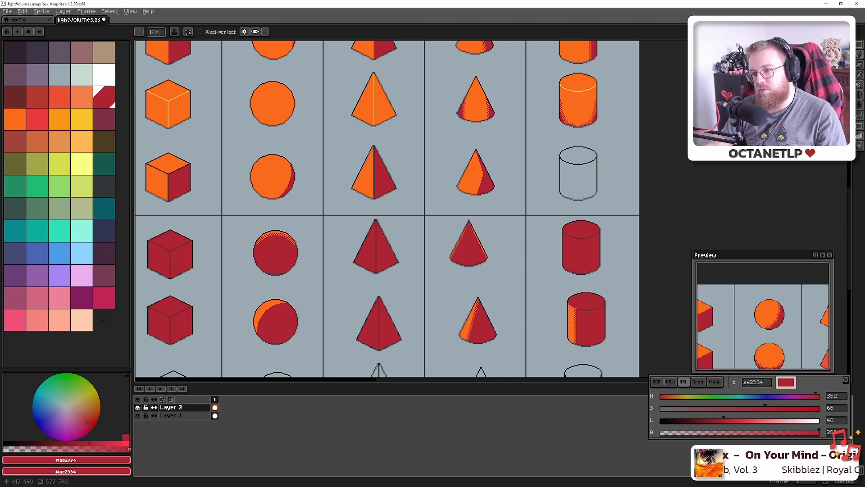
pyautogui.moveTo(527, 172); pyautogui.dragTo(413, 198)
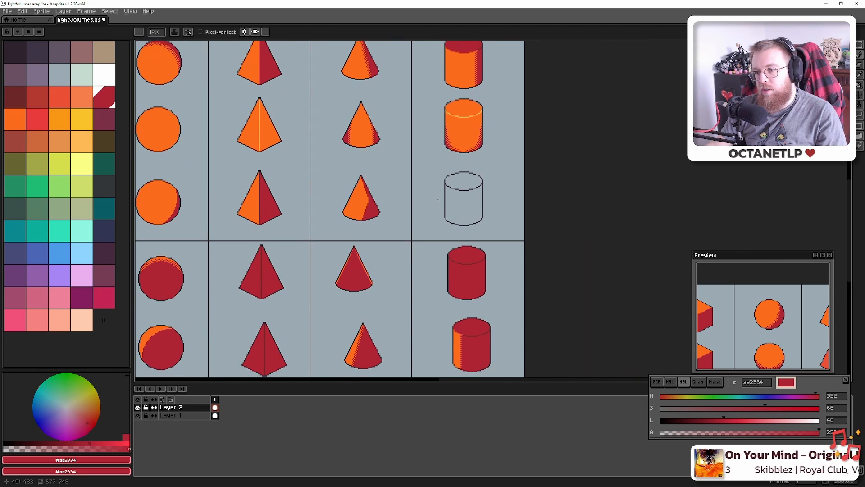
pyautogui.scroll(-3, 438, 200)
pyautogui.scroll(1, 438, 199)
pyautogui.scroll(-1, 444, 198)
pyautogui.scroll(4, 453, 192)
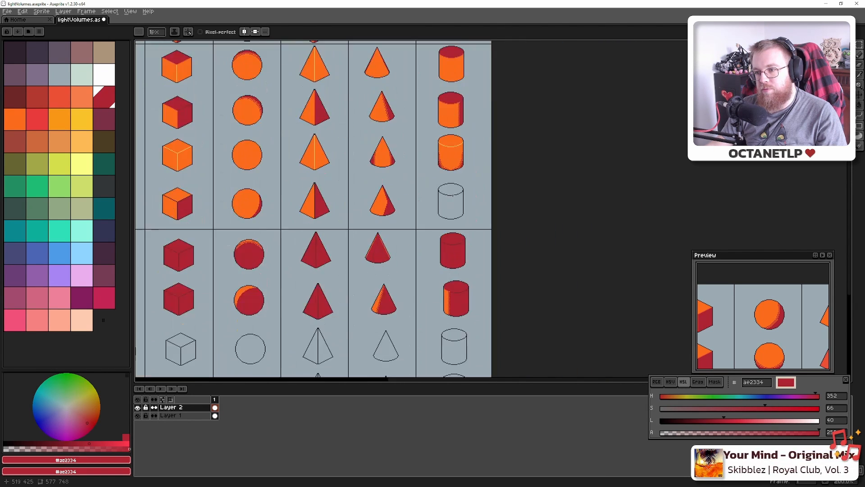
pyautogui.keyDown('alt'); pyautogui.click(449, 92); pyautogui.keyUp('alt')
pyautogui.click(445, 182)
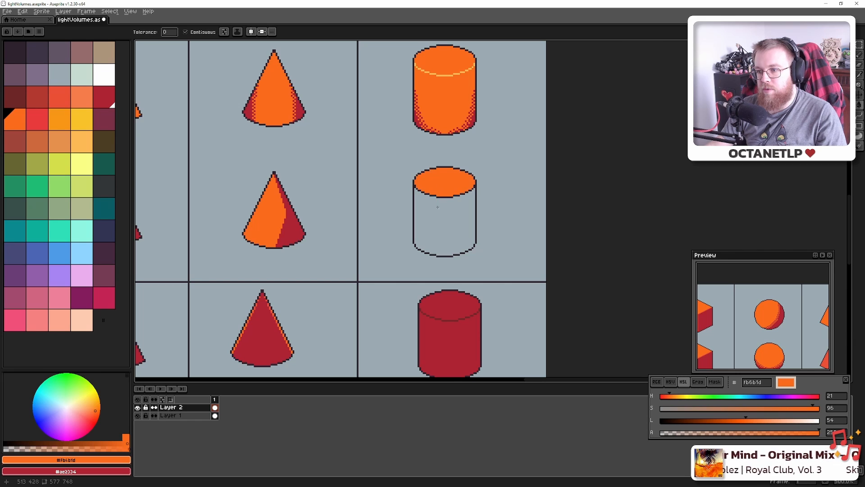
pyautogui.click(445, 226)
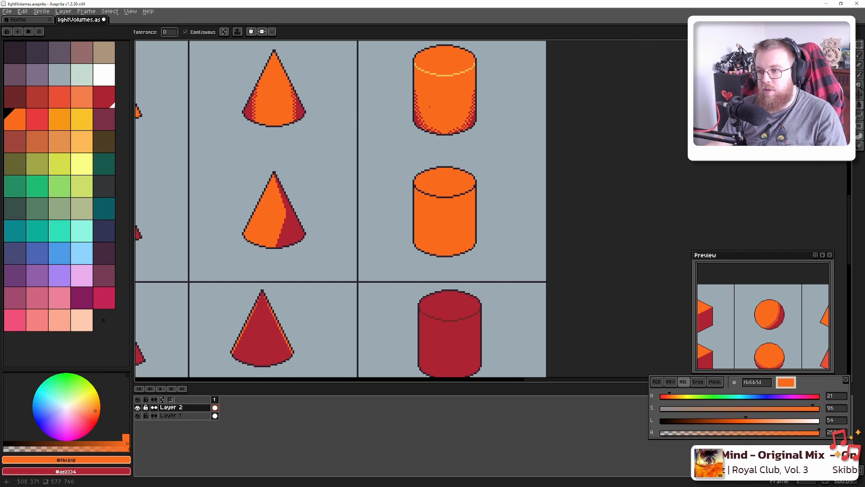
# Pick the red shadow colour #ae2334 and save the sprite file
pyautogui.keyDown('alt'); pyautogui.click(302, 108); pyautogui.keyUp('alt')
pyautogui.scroll(-3, 375, 226)
pyautogui.hotkey('ctrl', 's')
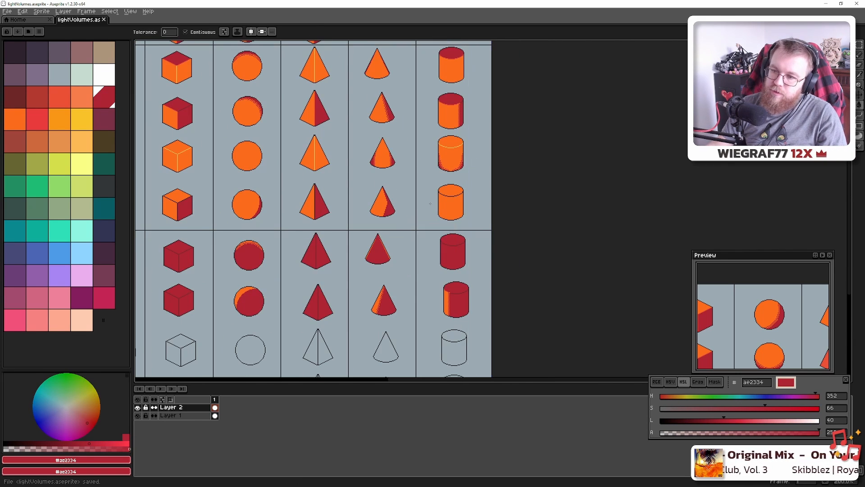
pyautogui.scroll(-1, 431, 204)
pyautogui.scroll(1, 430, 203)
# Switch to the Pencil and bring the light-direction markers into view
pyautogui.moveTo(441, 204); pyautogui.dragTo(445, 217)
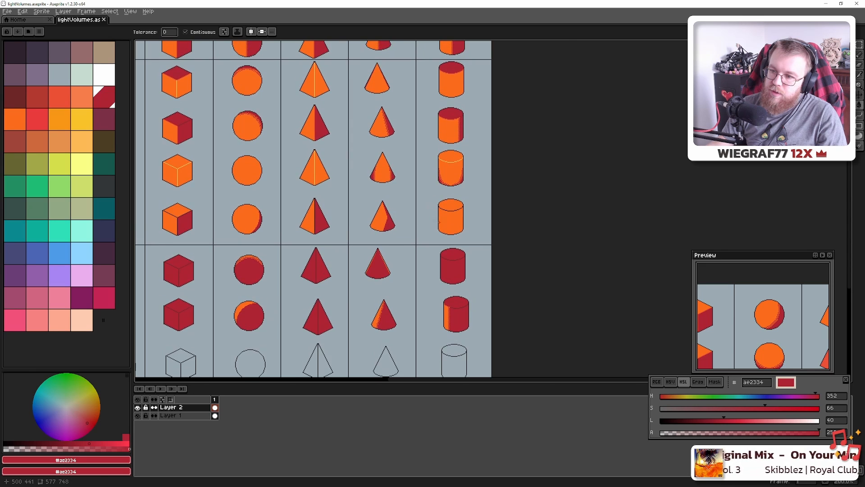
pyautogui.scroll(3, 446, 219)
pyautogui.scroll(-3, 445, 219)
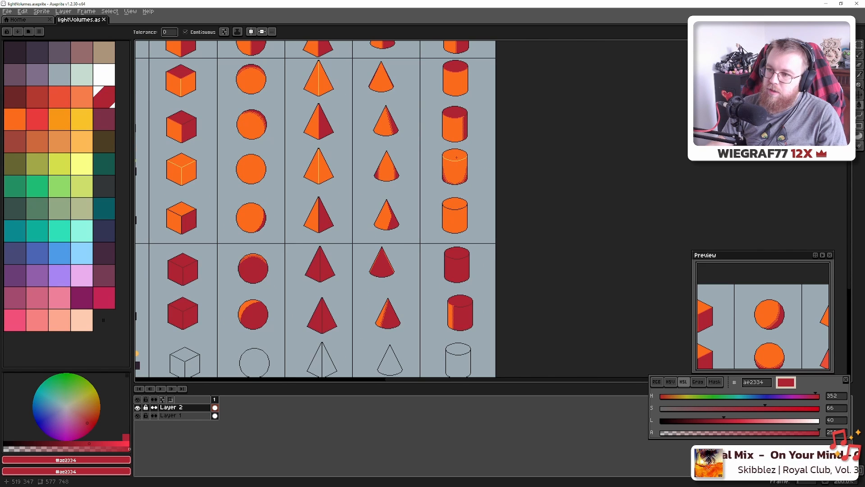
pyautogui.scroll(6, 453, 131)
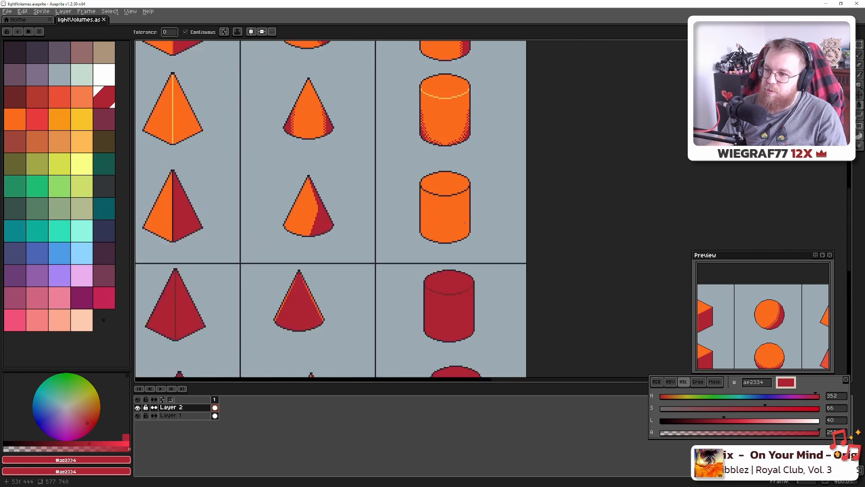
pyautogui.press('b')
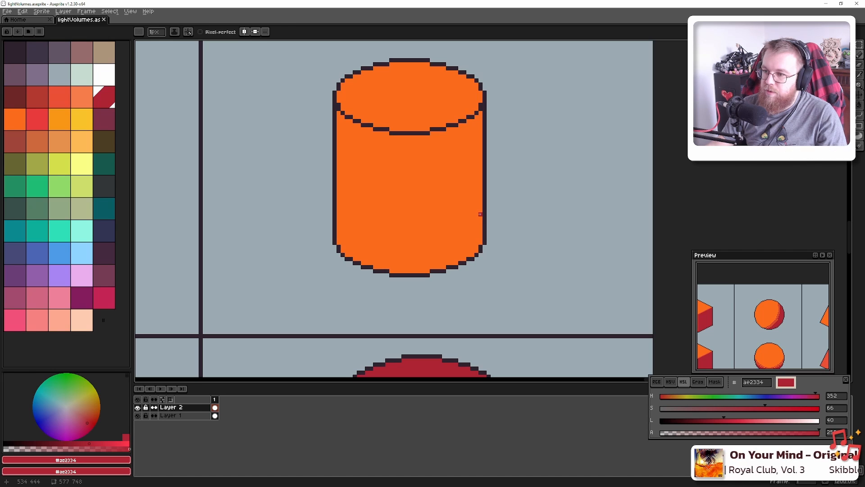
pyautogui.scroll(-5, 481, 214)
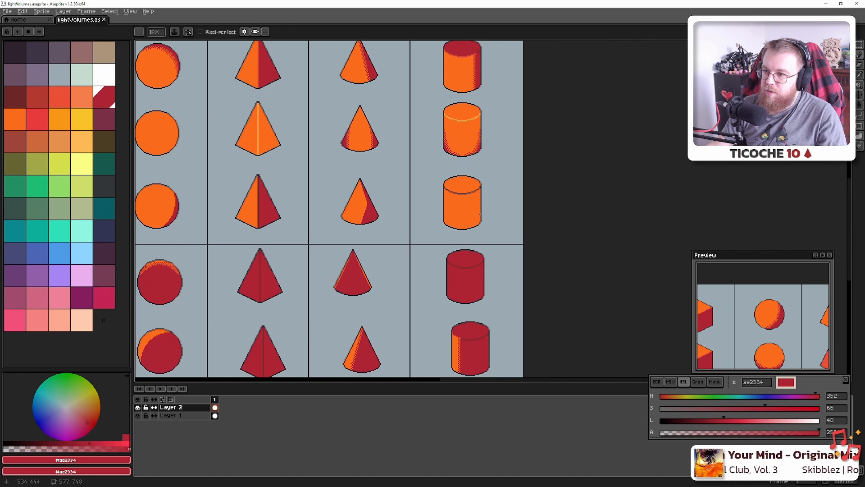
pyautogui.scroll(-2, 480, 214)
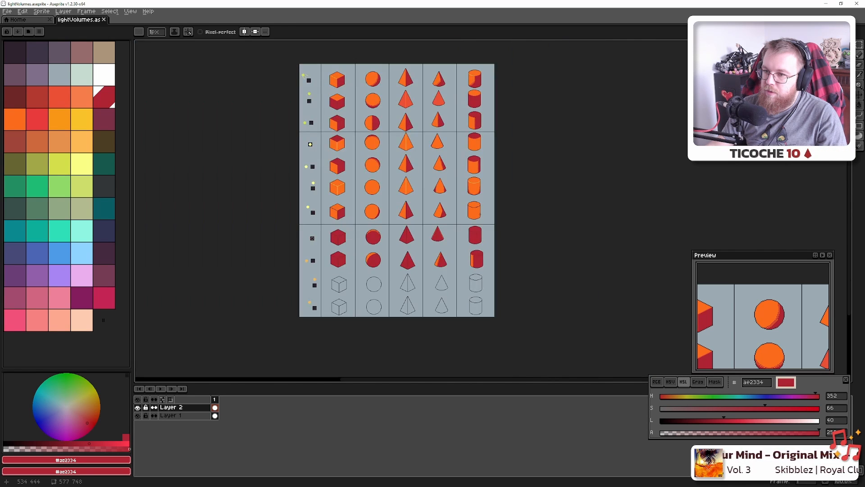
pyautogui.scroll(1, 480, 214)
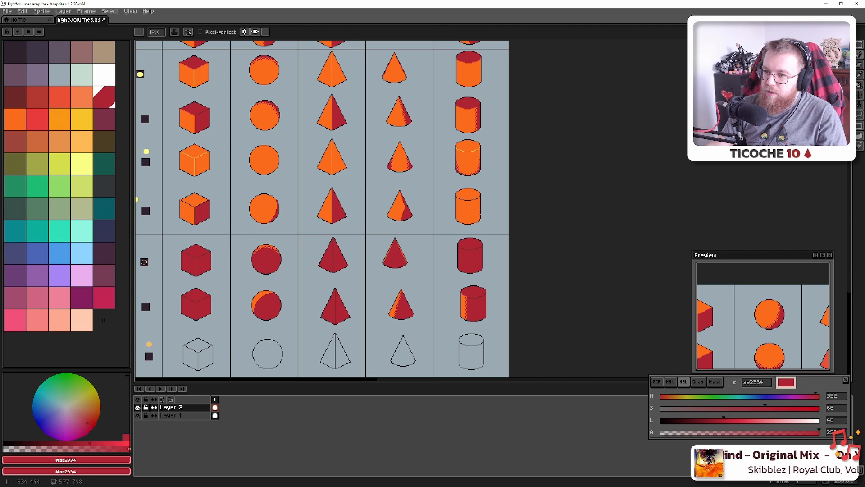
pyautogui.moveTo(426, 215); pyautogui.dragTo(445, 219)
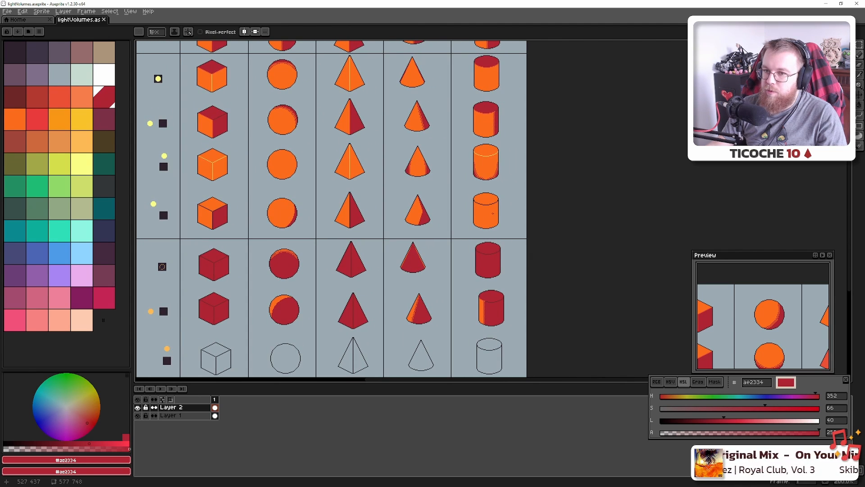
# Draw a red line down the cylinder and fill its right-side strip with red
pyautogui.scroll(3, 492, 159)
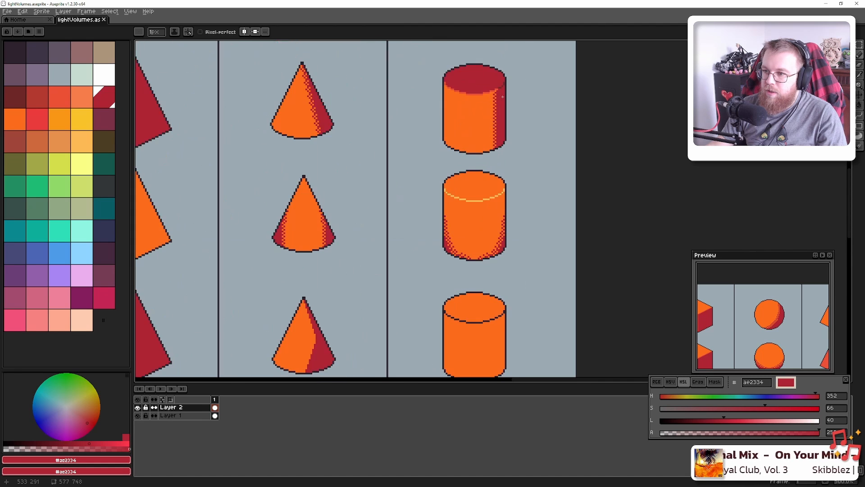
pyautogui.moveTo(493, 230)
pyautogui.mouseDown()
pyautogui.moveTo(466, 166)
pyautogui.moveTo(464, 176)
pyautogui.mouseUp()
pyautogui.keyDown('alt'); pyautogui.click(470, 75); pyautogui.keyUp('alt')
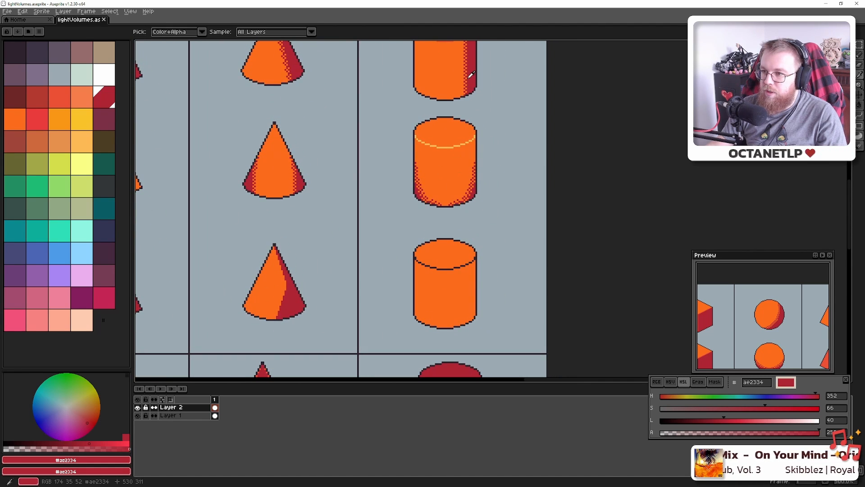
pyautogui.scroll(2, 474, 262)
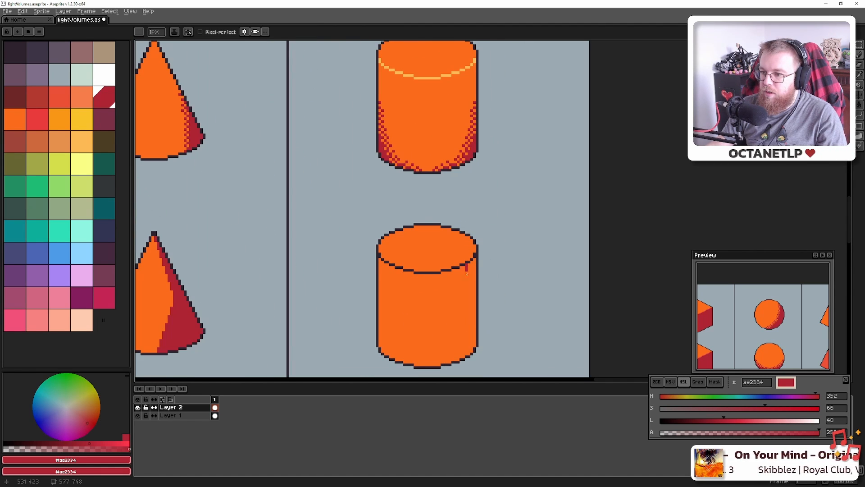
pyautogui.keyDown('shift'); pyautogui.click(467, 354); pyautogui.keyUp('shift')
pyautogui.press('g')
pyautogui.click(473, 325)
pyautogui.scroll(-3, 472, 325)
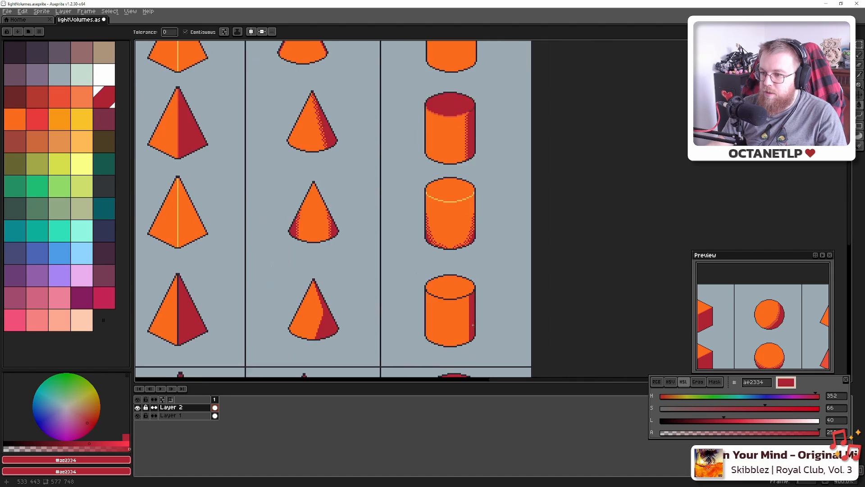
pyautogui.scroll(-1, 473, 325)
pyautogui.scroll(3, 472, 320)
# Pencil red shadow along the cylinder's bottom rim and fill the small orange gap
pyautogui.press('b')
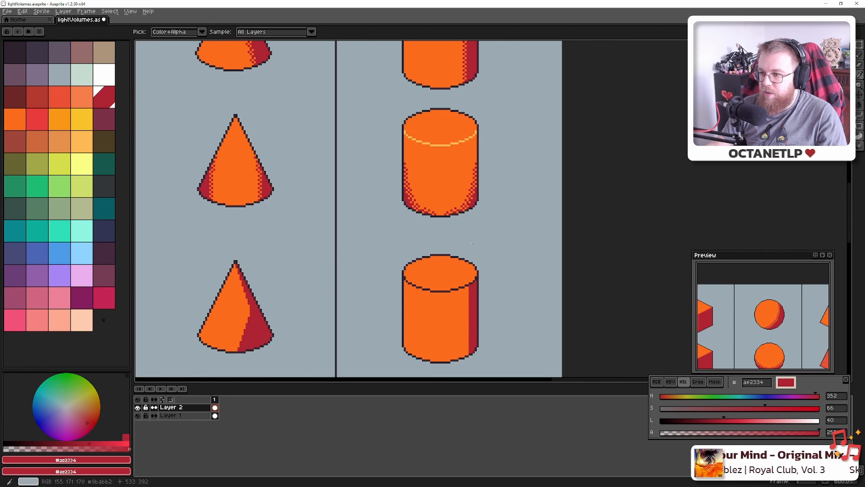
pyautogui.scroll(4, 474, 185)
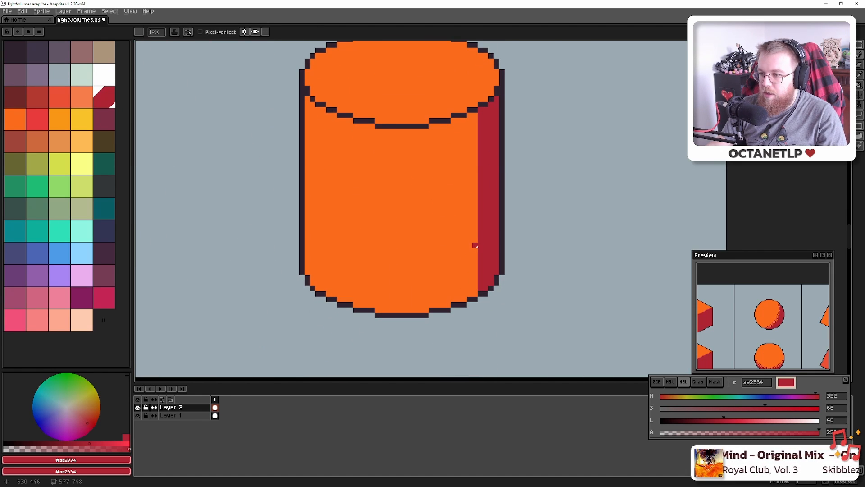
pyautogui.moveTo(476, 245)
pyautogui.mouseDown()
pyautogui.moveTo(475, 269)
pyautogui.moveTo(417, 311)
pyautogui.mouseUp()
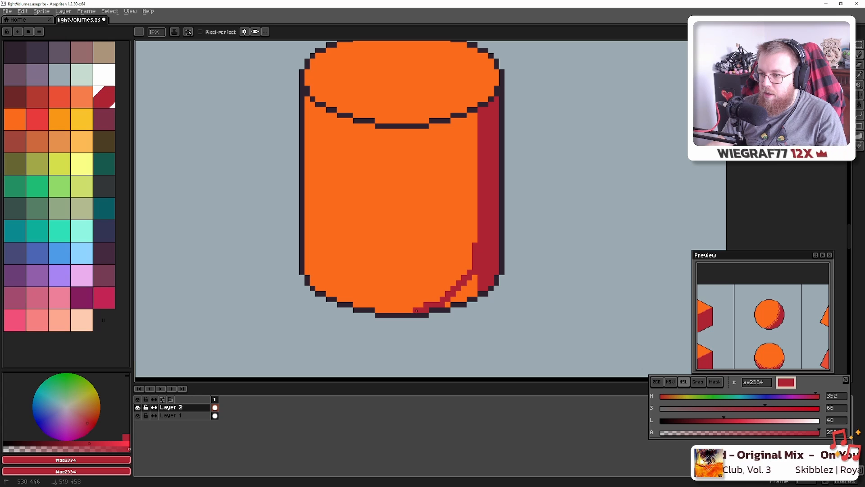
pyautogui.click(458, 297)
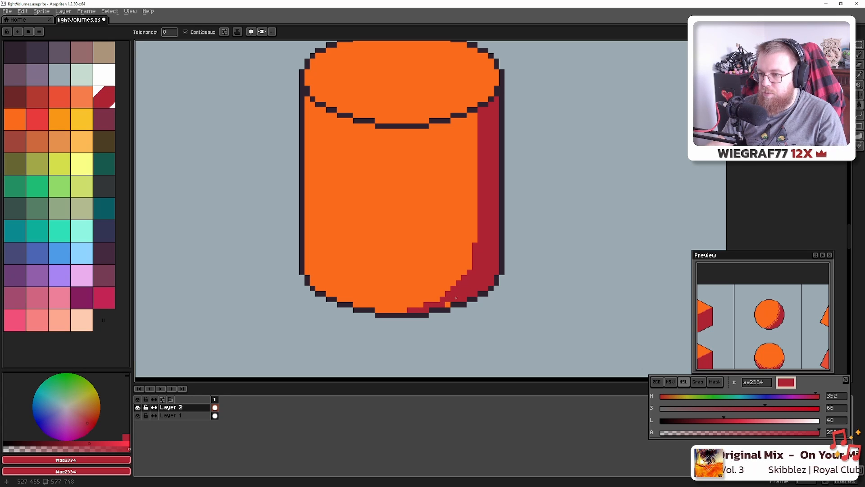
pyautogui.scroll(-3, 447, 302)
pyautogui.scroll(5, 468, 278)
pyautogui.press('b')
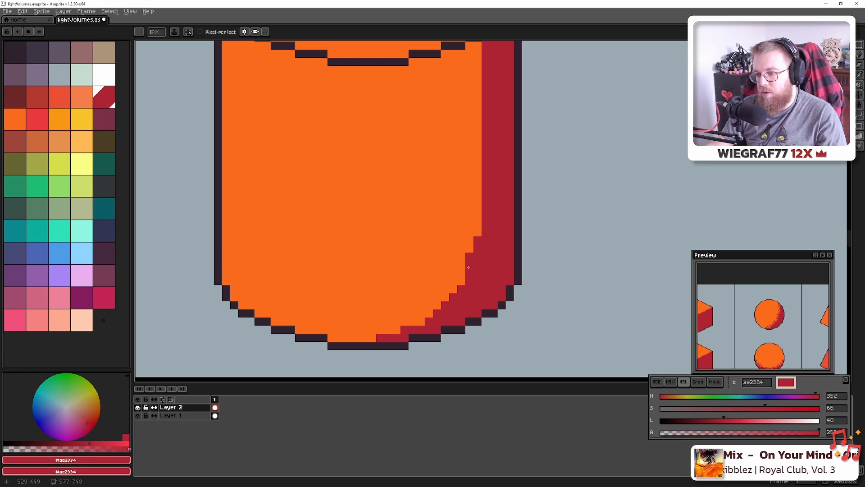
pyautogui.scroll(-9, 463, 280)
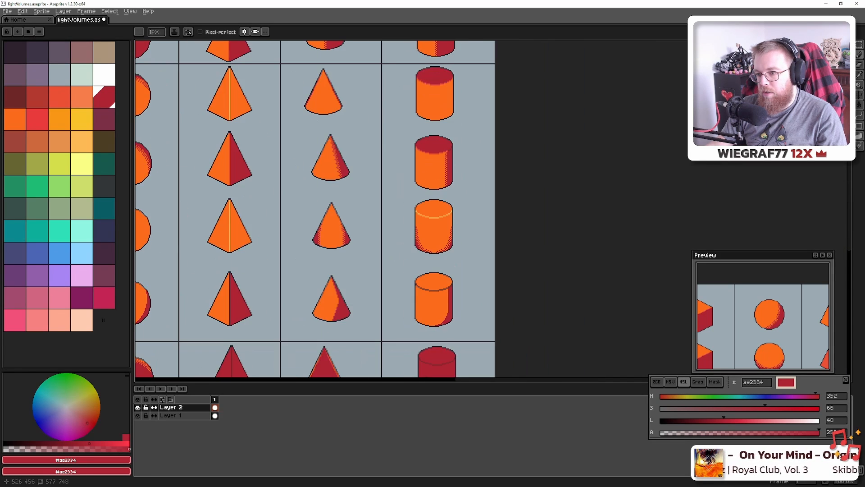
pyautogui.hotkey('alt', 'Tab')
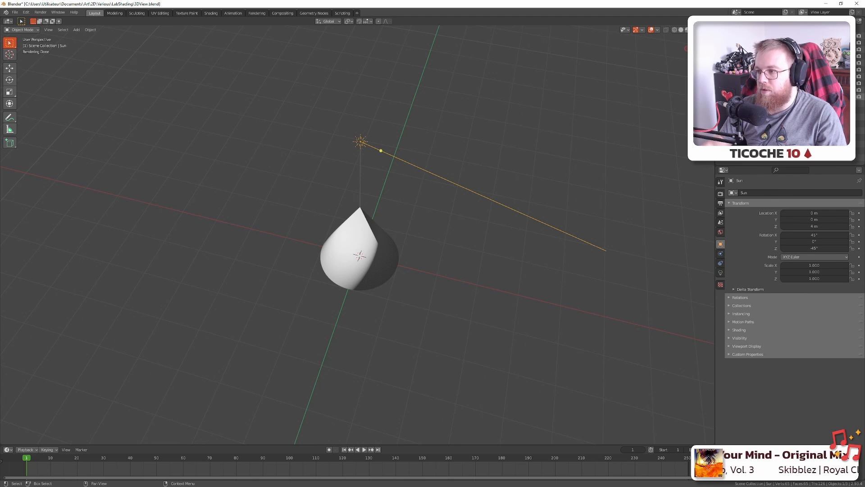
# View the scene through the camera (Numpad 0), hiding the cone and showing the cylinder
pyautogui.press('KP_0')
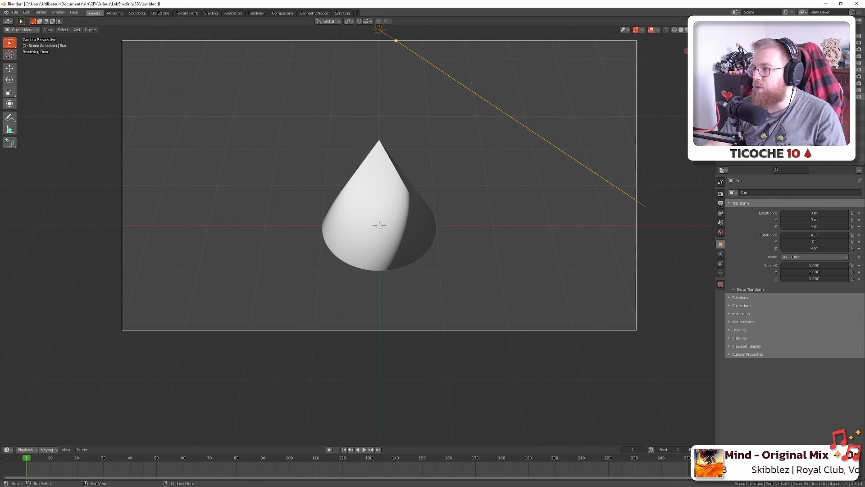
pyautogui.click(853, 43)
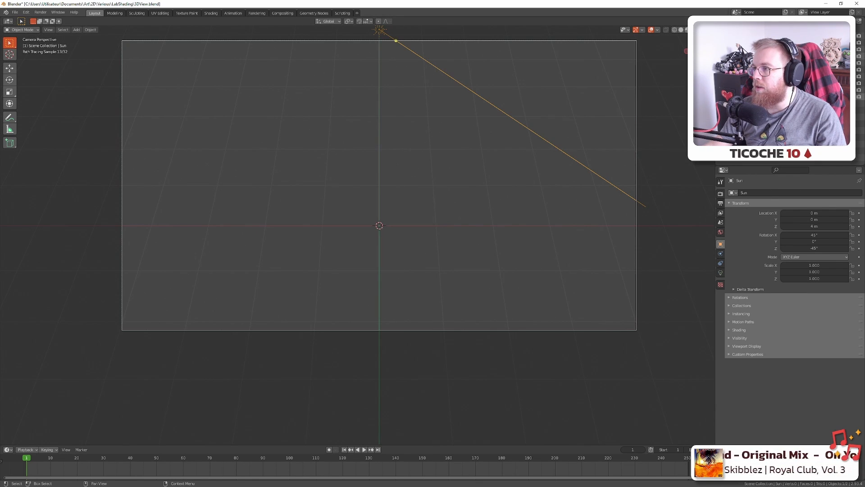
pyautogui.click(853, 55)
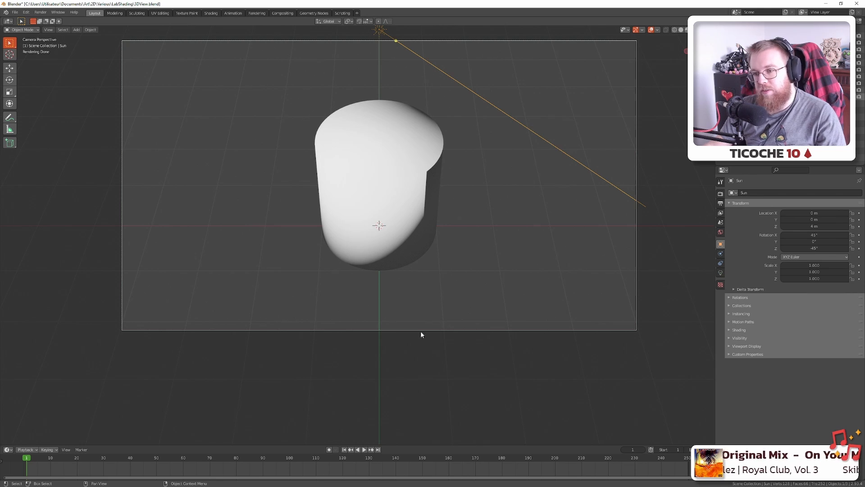
pyautogui.hotkey('alt', 'Tab')
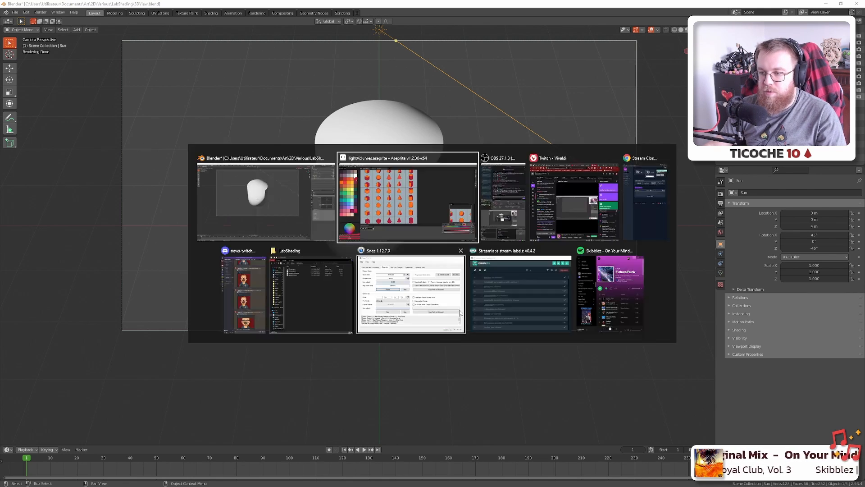
pyautogui.scroll(3, 352, 244)
pyautogui.scroll(-2, 451, 248)
pyautogui.scroll(6, 450, 248)
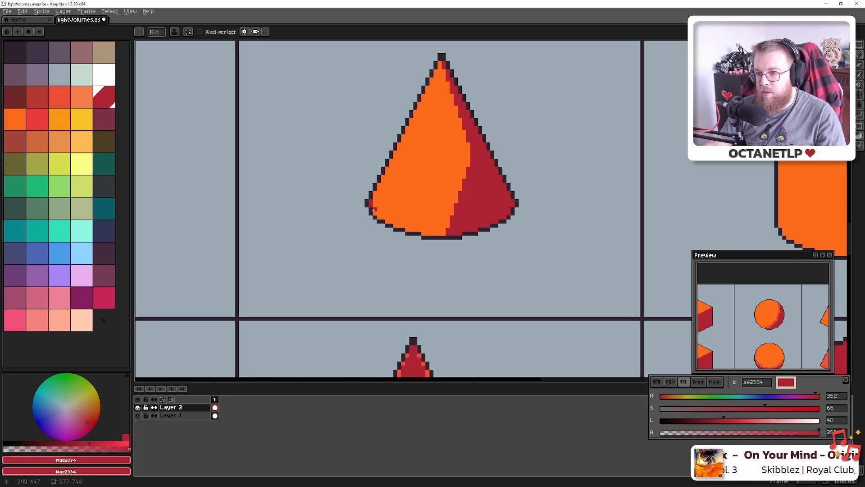
pyautogui.scroll(-6, 382, 219)
# Paint a line of red #ae2334 pixels inside the sphere's lower-left outline
pyautogui.scroll(1, 445, 243)
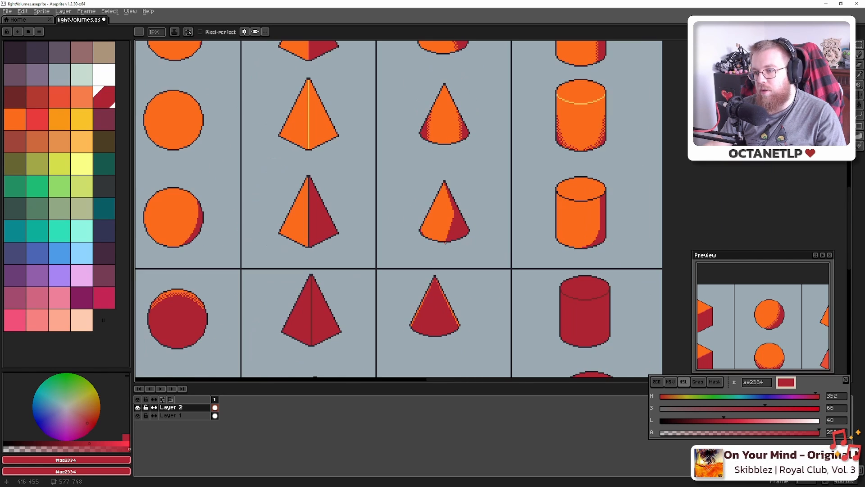
pyautogui.scroll(5, 529, 235)
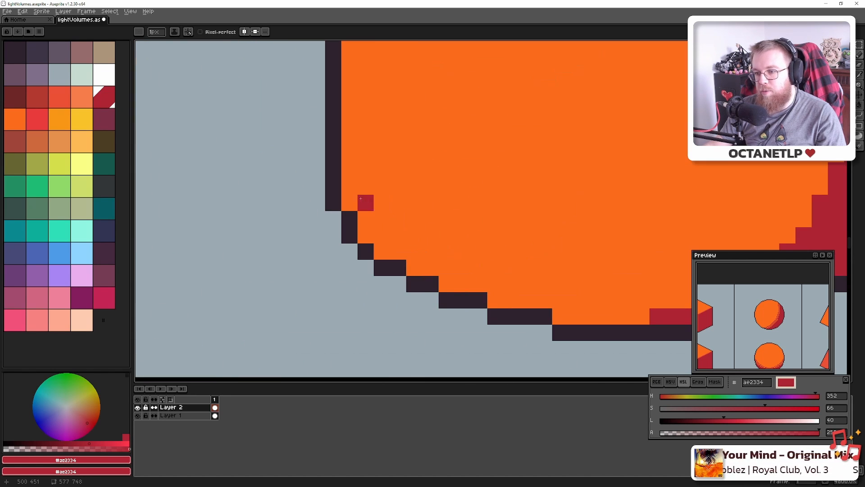
pyautogui.click(345, 168)
pyautogui.moveTo(346, 167)
pyautogui.mouseDown()
pyautogui.moveTo(367, 230)
pyautogui.moveTo(420, 271)
pyautogui.mouseUp()
pyautogui.scroll(-5, 420, 271)
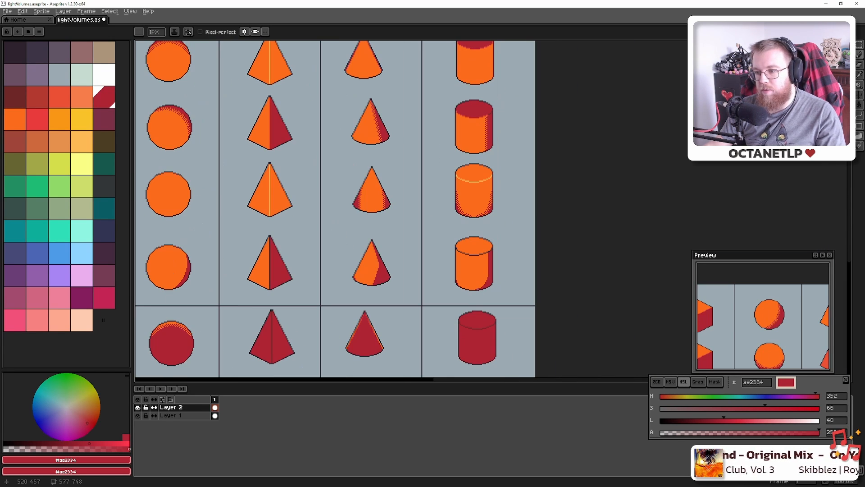
pyautogui.scroll(3, 472, 293)
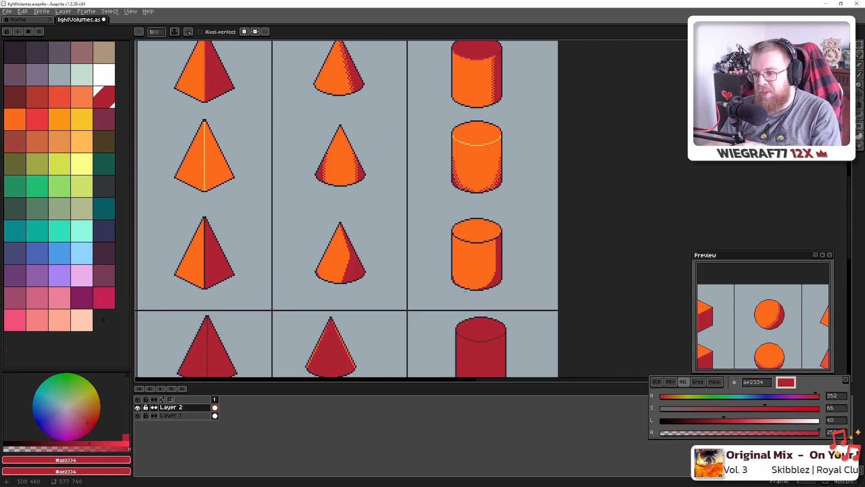
pyautogui.scroll(-2, 468, 278)
pyautogui.scroll(-4, 469, 278)
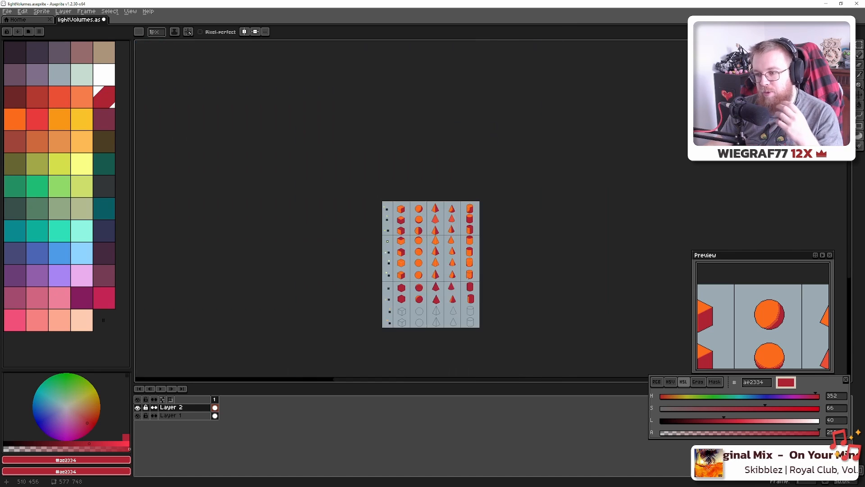
pyautogui.scroll(1, 469, 278)
pyautogui.scroll(2, 469, 278)
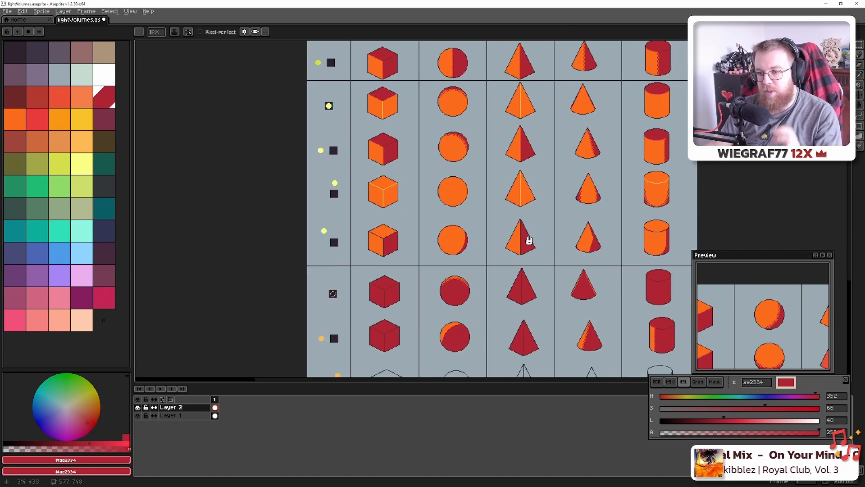
pyautogui.scroll(5, 407, 262)
# Save the artwork to lightVolumes.aseprite
pyautogui.hotkey('ctrl', 's')
pyautogui.scroll(3, 407, 262)
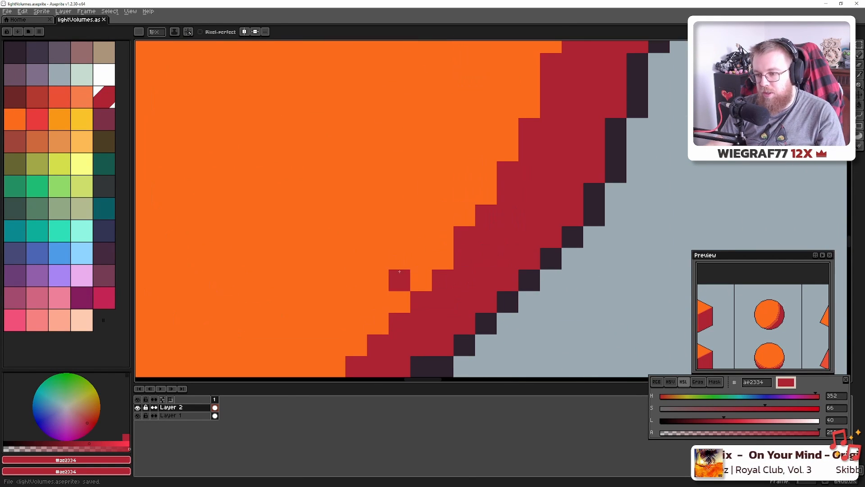
pyautogui.press('alt')
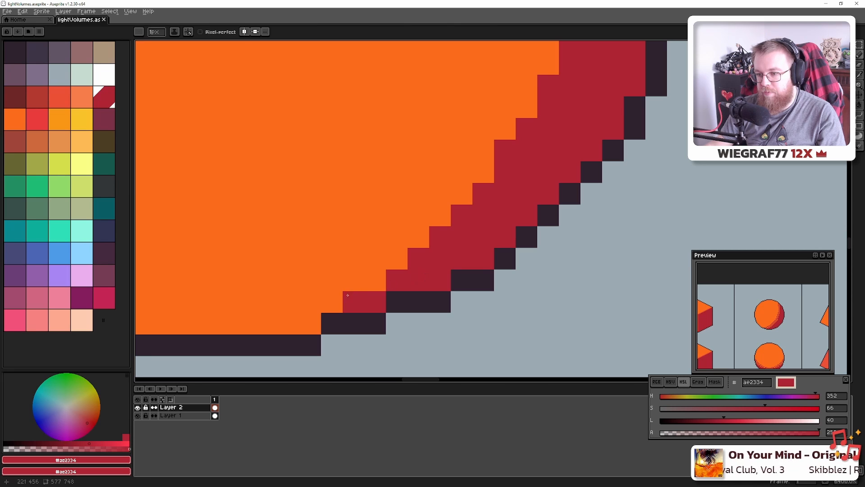
# Place red ae2334 dither pixels diagonally along the sphere's lower right shadow edge
pyautogui.moveTo(332, 301); pyautogui.dragTo(375, 267)
pyautogui.click(397, 237)
pyautogui.click(419, 237)
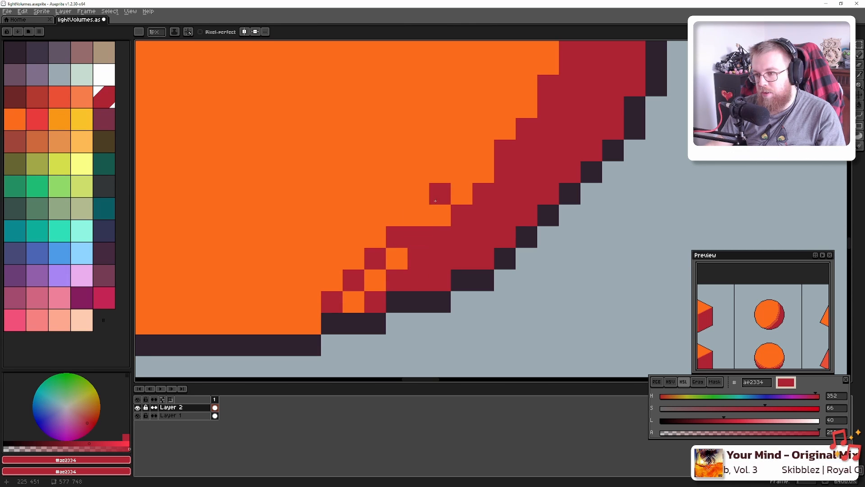
pyautogui.hotkey('ctrl', 'z')
pyautogui.click(420, 218)
pyautogui.click(442, 195)
pyautogui.click(461, 172)
pyautogui.moveTo(462, 172); pyautogui.dragTo(368, 286)
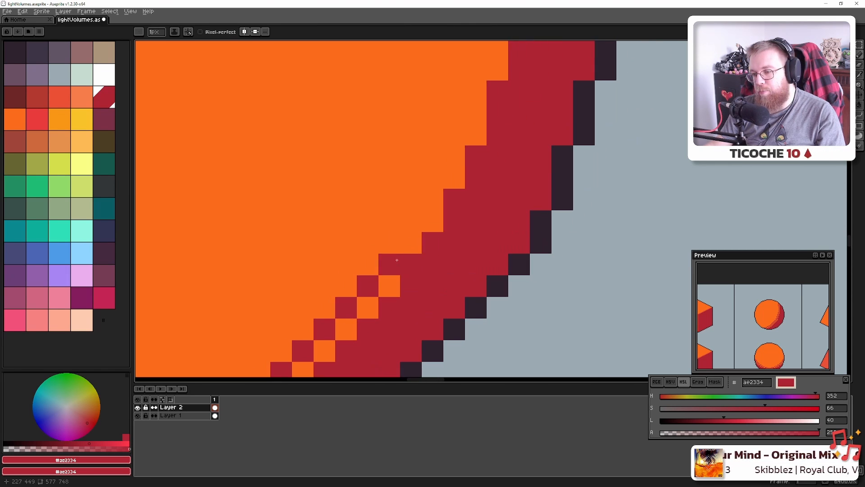
pyautogui.click(391, 244)
pyautogui.click(412, 222)
pyautogui.click(435, 191)
pyautogui.click(434, 176)
# Continue the checkered red ae2334 pixels up the sphere's orange edge
pyautogui.moveTo(448, 169); pyautogui.dragTo(385, 259)
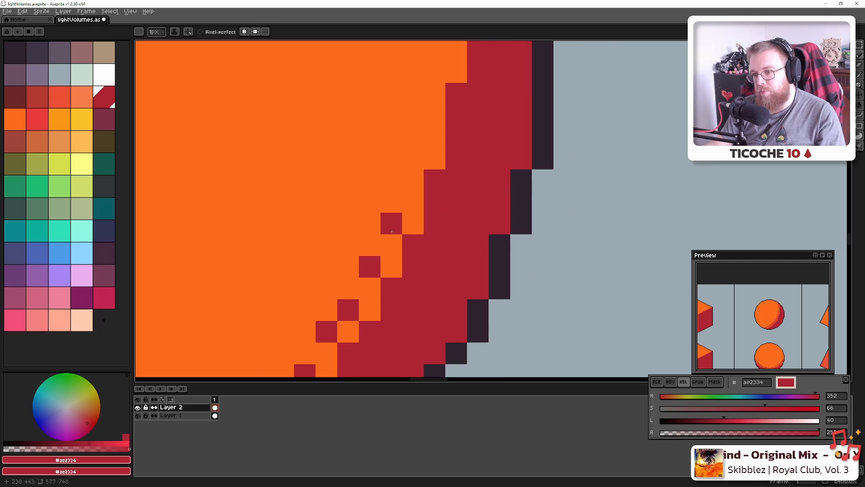
pyautogui.click(391, 223)
pyautogui.click(409, 163)
pyautogui.moveTo(409, 163); pyautogui.dragTo(376, 247)
pyautogui.scroll(-1, 378, 257)
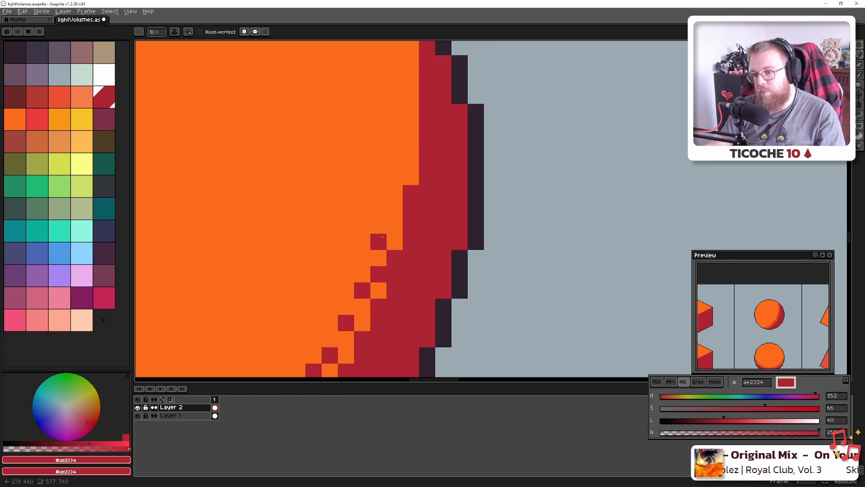
pyautogui.click(389, 219)
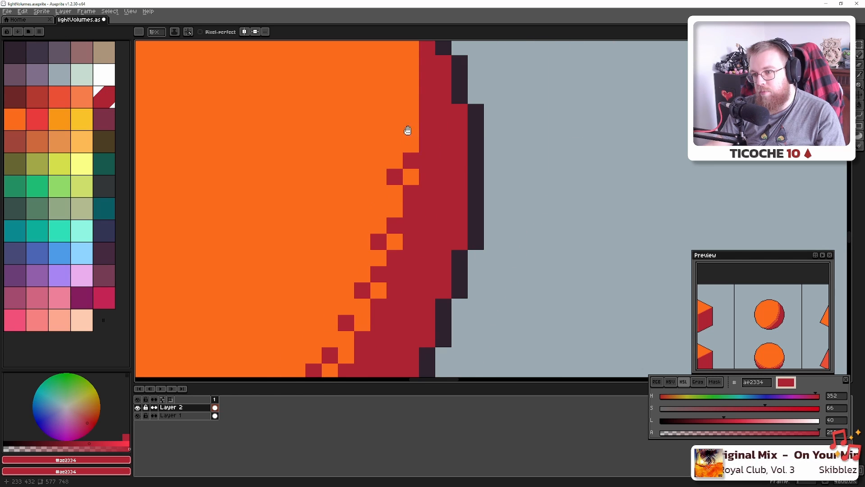
pyautogui.moveTo(407, 131); pyautogui.dragTo(376, 247)
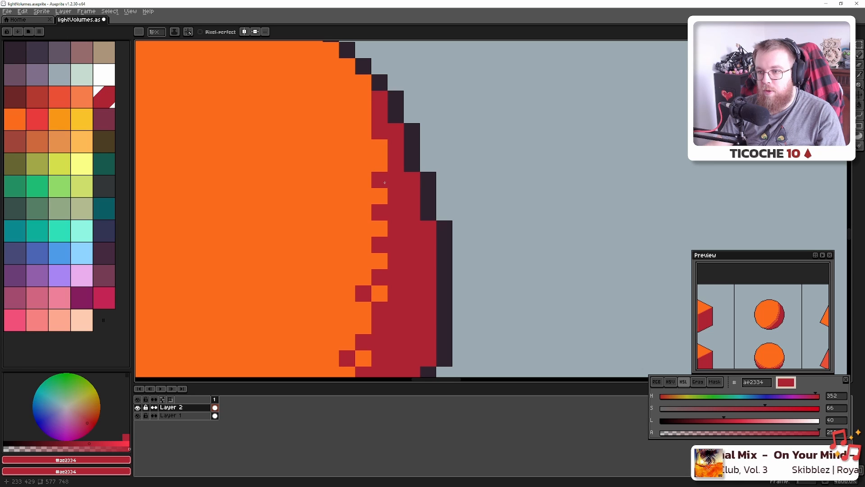
pyautogui.click(364, 147)
pyautogui.click(363, 115)
pyautogui.click(363, 83)
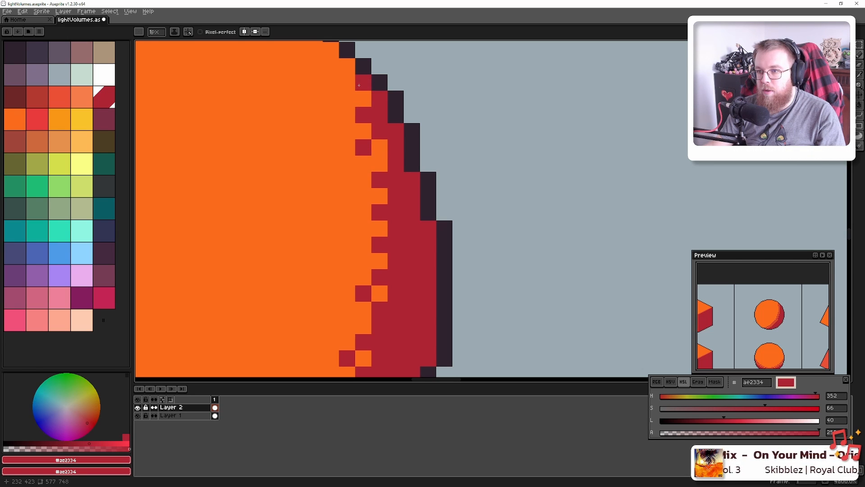
# Pick orange fb6b1d and fill alternate pixels of the red band to complete the checker
pyautogui.keyDown('alt'); pyautogui.click(381, 147); pyautogui.keyUp('alt')
pyautogui.click(379, 115)
pyautogui.click(396, 132)
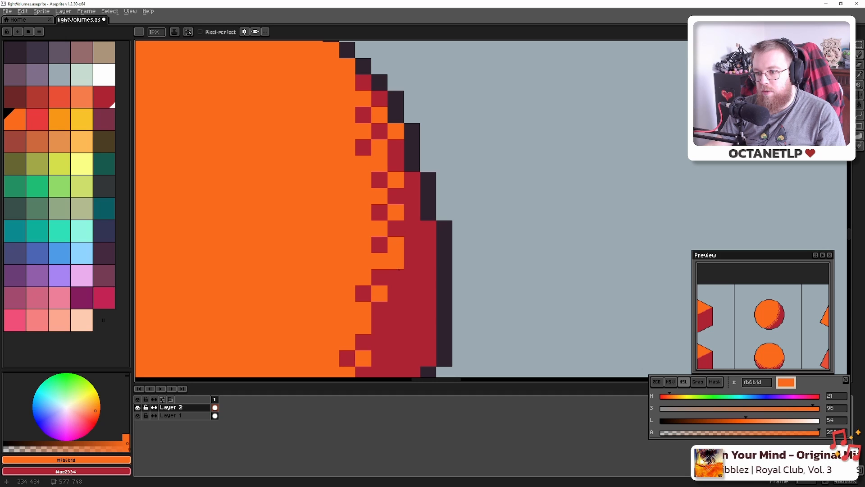
pyautogui.click(397, 278)
pyautogui.click(397, 310)
pyautogui.moveTo(408, 370); pyautogui.dragTo(411, 288)
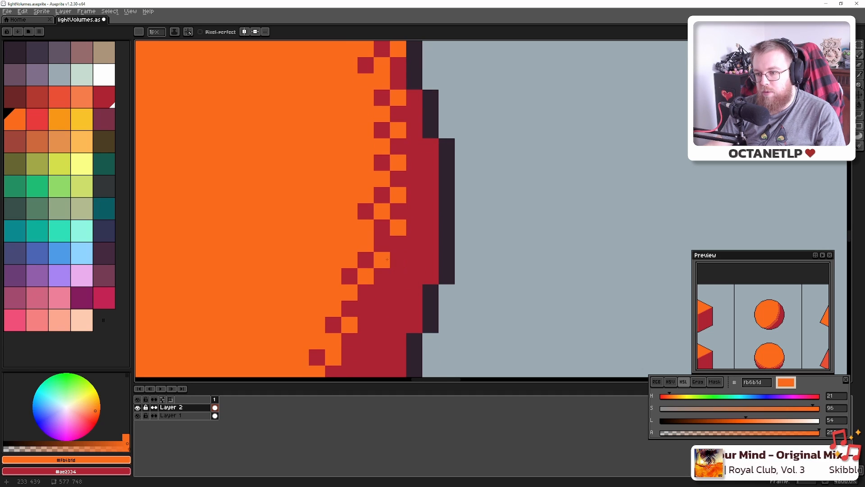
pyautogui.moveTo(364, 311); pyautogui.dragTo(386, 195)
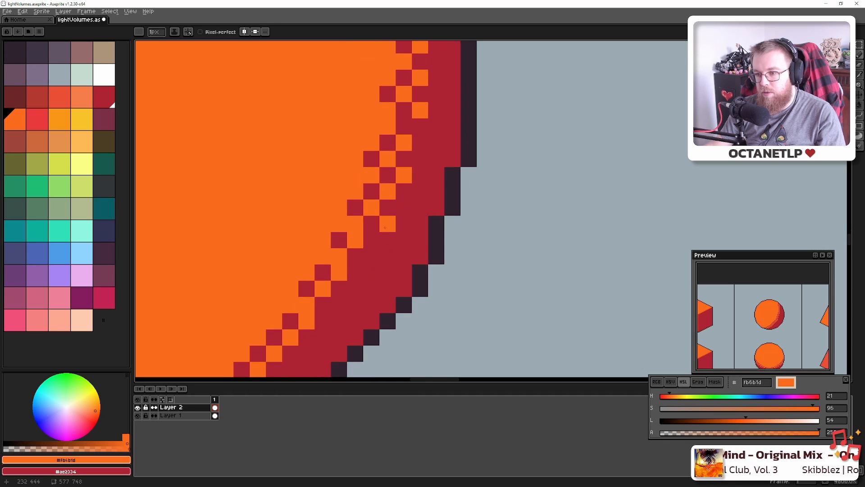
pyautogui.click(349, 295)
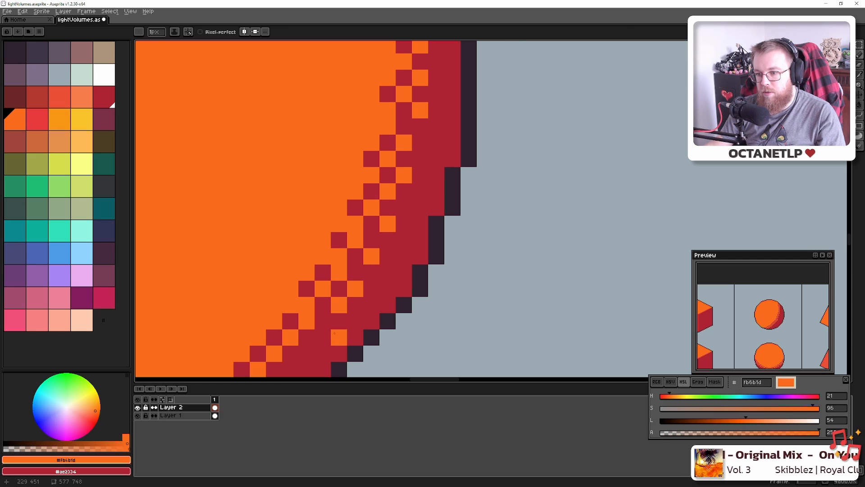
pyautogui.moveTo(334, 333); pyautogui.dragTo(379, 261)
pyautogui.click(349, 275)
pyautogui.click(317, 308)
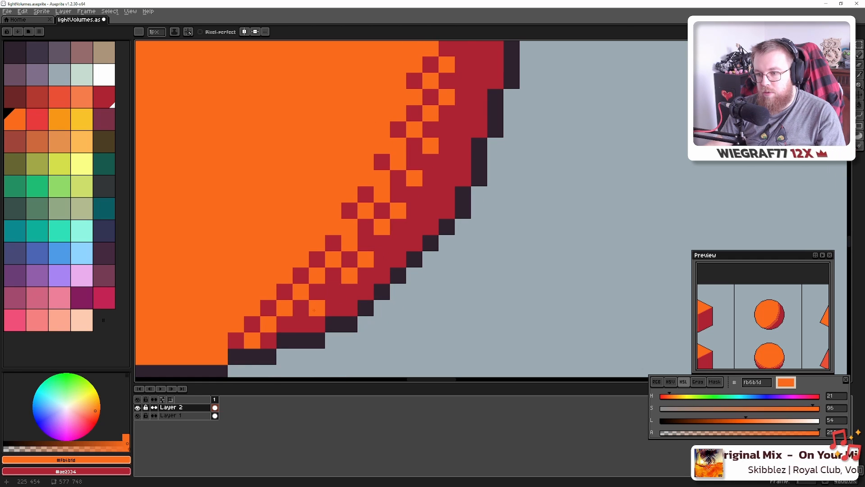
pyautogui.scroll(-3, 329, 281)
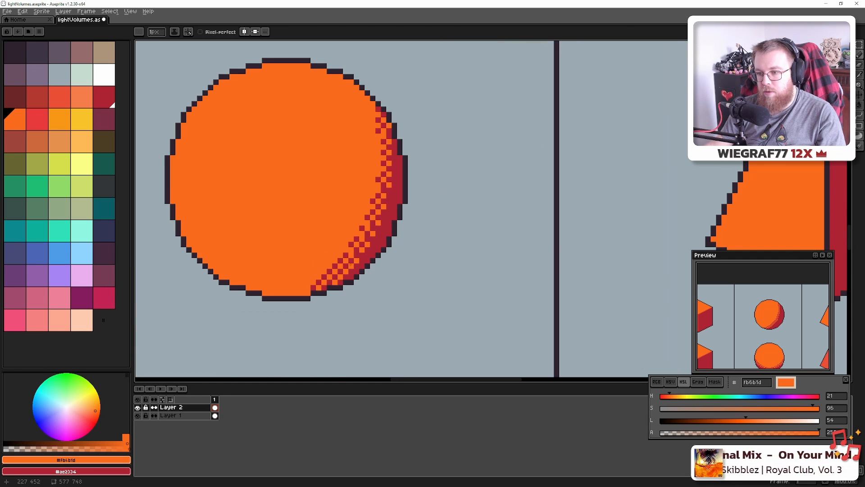
# Add a red pixel on another sphere's left edge
pyautogui.scroll(-3, 411, 261)
pyautogui.moveTo(446, 255); pyautogui.dragTo(338, 251)
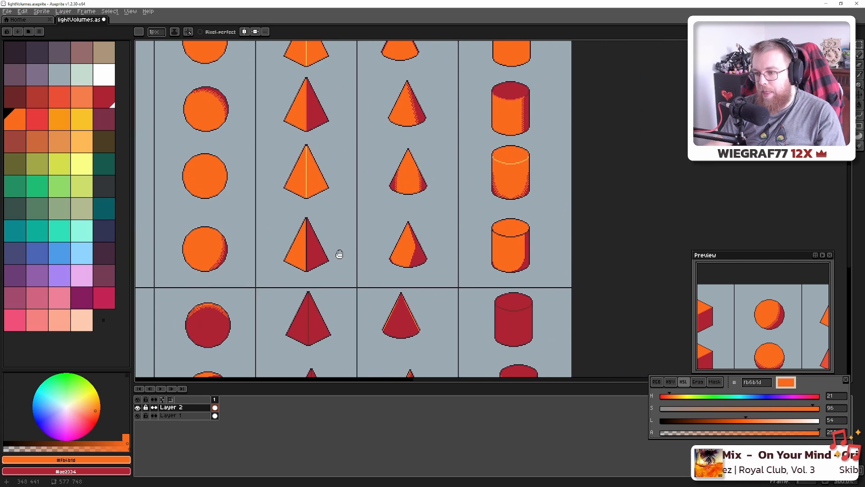
pyautogui.scroll(6, 351, 248)
pyautogui.rightClick(363, 239)
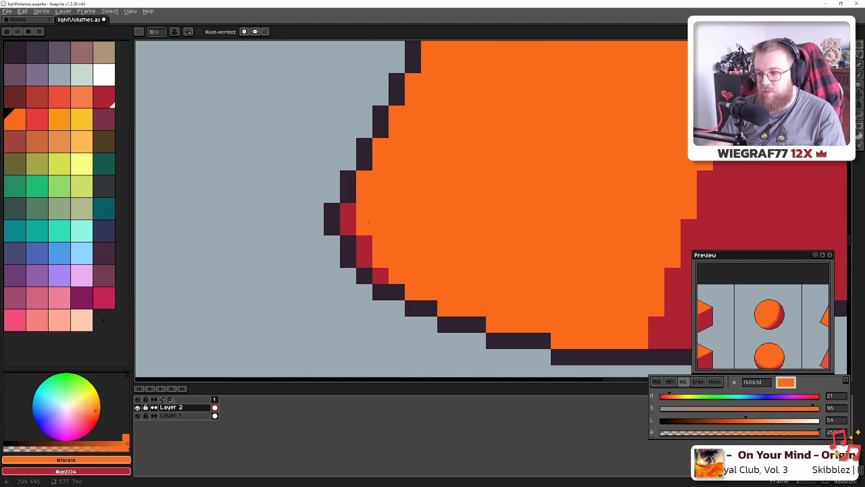
# Dot single orange pixels into the red shadow bands of the sphere and the cone
pyautogui.moveTo(407, 236); pyautogui.dragTo(174, 233)
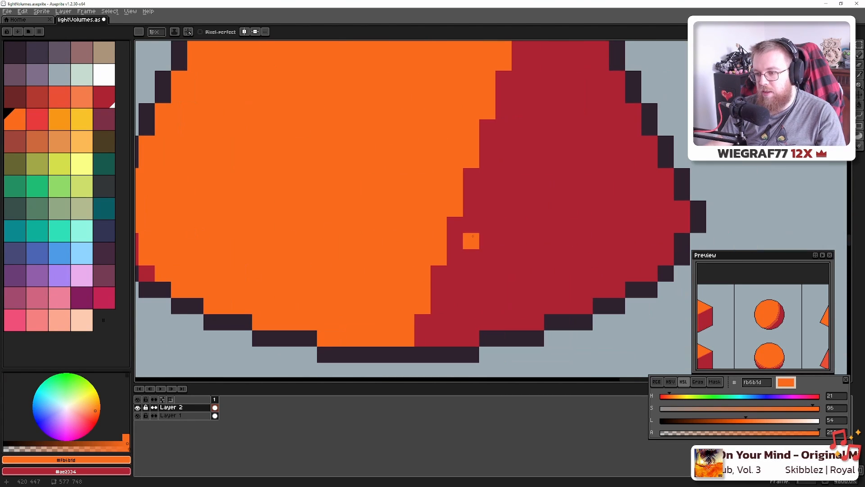
pyautogui.click(438, 322)
pyautogui.click(456, 274)
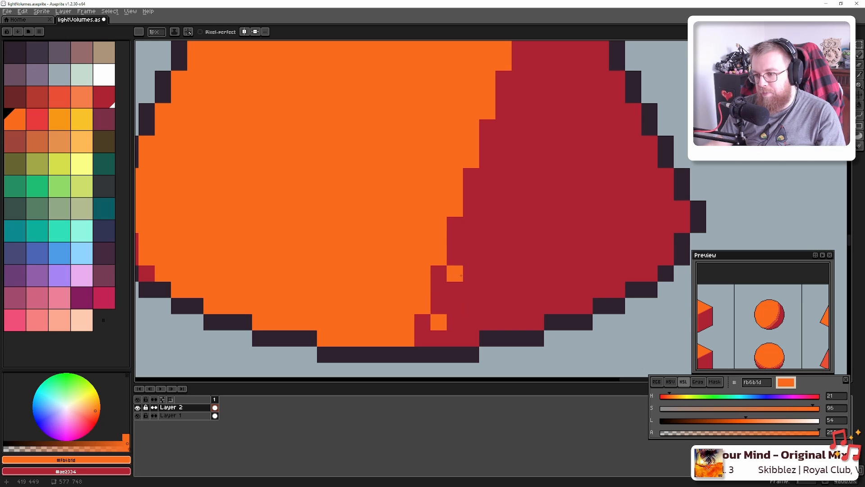
pyautogui.moveTo(476, 222); pyautogui.dragTo(441, 222)
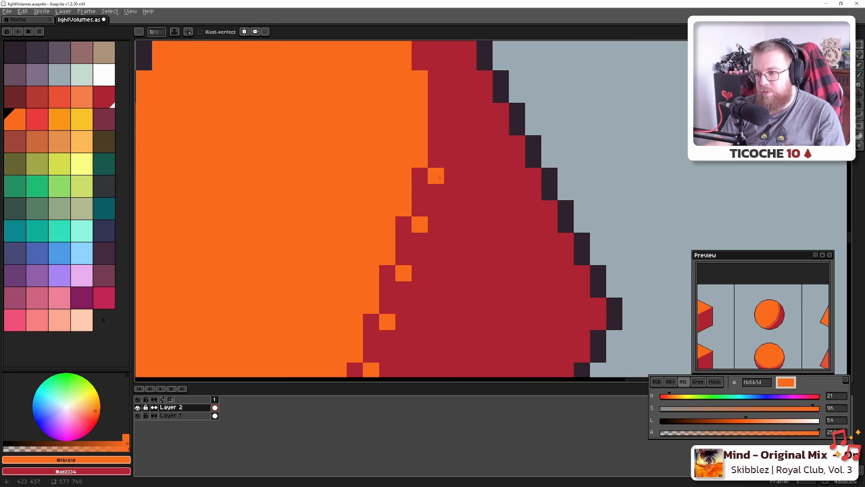
pyautogui.moveTo(436, 176); pyautogui.dragTo(422, 274)
pyautogui.click(417, 207)
pyautogui.click(401, 158)
pyautogui.click(385, 110)
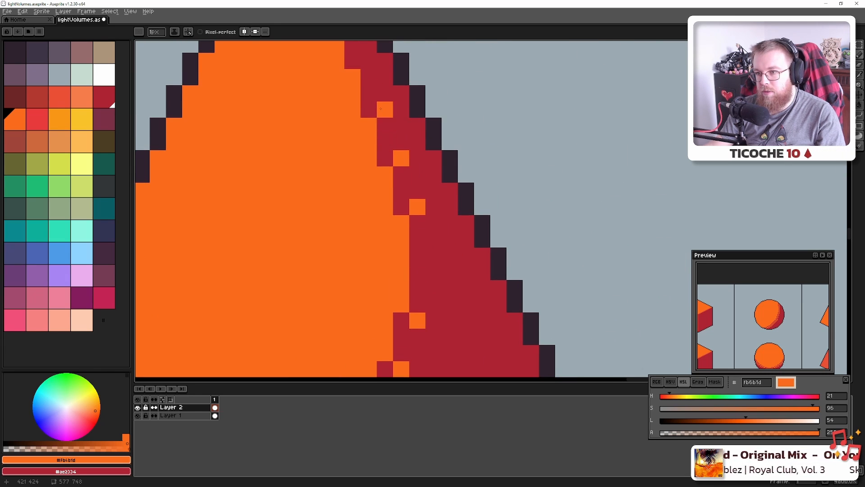
pyautogui.moveTo(382, 114); pyautogui.dragTo(440, 268)
pyautogui.click(431, 219)
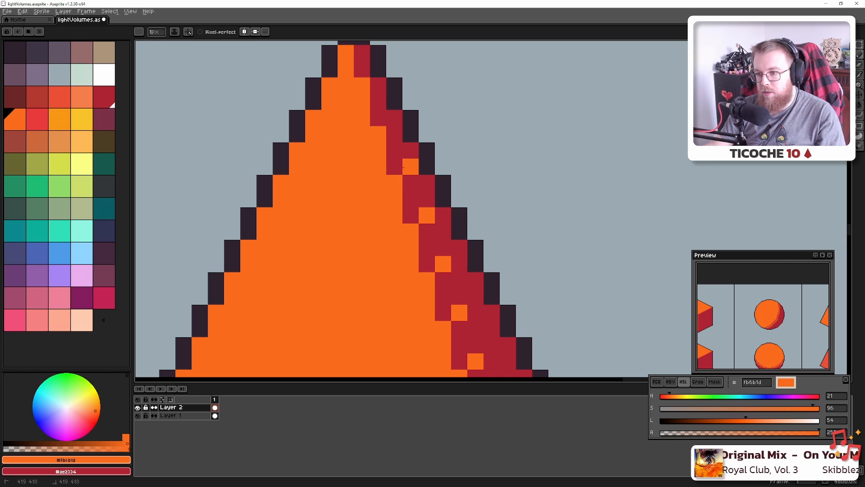
# Turn red shading pixels orange #fb6b1d along the cone's upper shadow band
pyautogui.click(394, 118)
pyautogui.click(378, 119)
pyautogui.scroll(-8, 431, 289)
pyautogui.scroll(8, 427, 258)
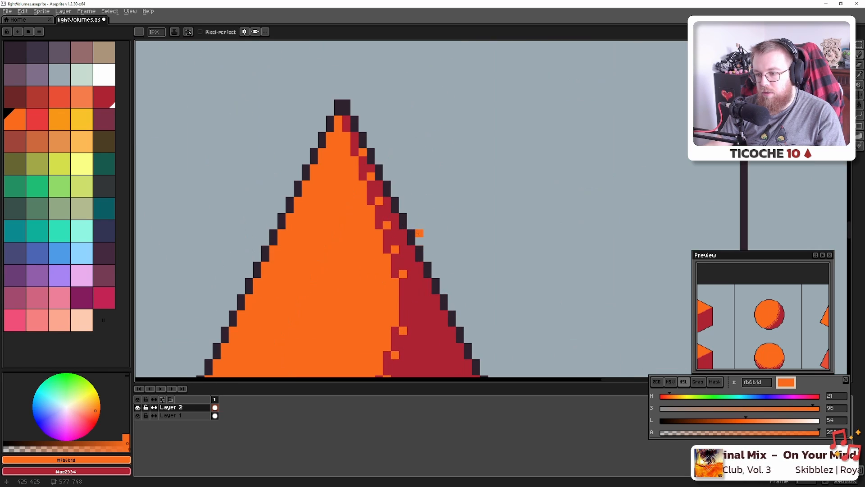
pyautogui.moveTo(301, 98); pyautogui.dragTo(358, 213)
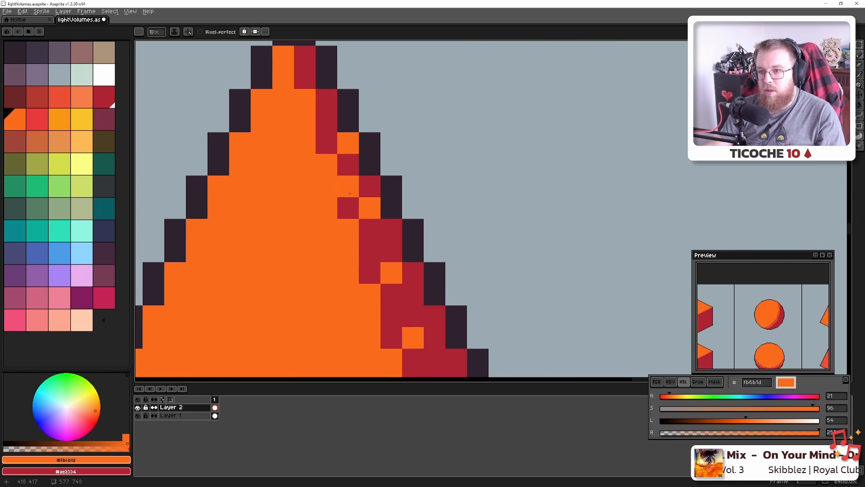
pyautogui.moveTo(429, 354); pyautogui.dragTo(343, 162)
pyautogui.click(329, 190)
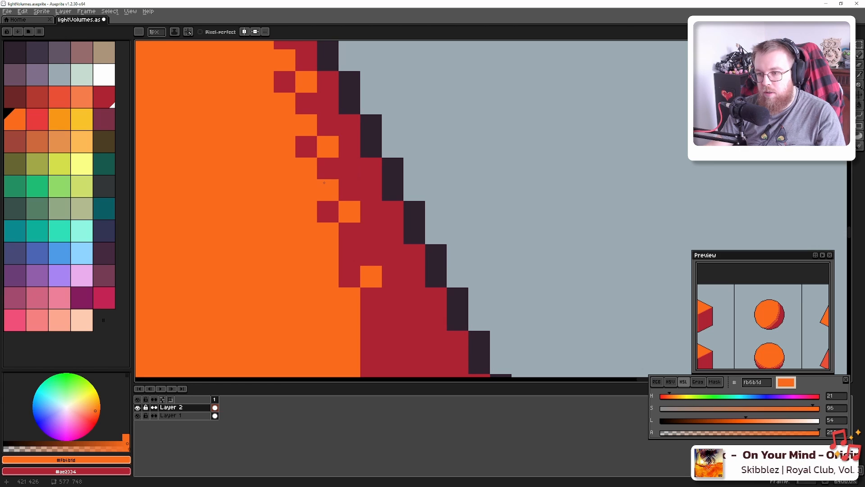
pyautogui.click(350, 254)
# Dot more orange pixels into the lower red shadow and fix stray red dither pixels
pyautogui.moveTo(399, 315); pyautogui.dragTo(346, 165)
pyautogui.click(320, 171)
pyautogui.click(319, 213)
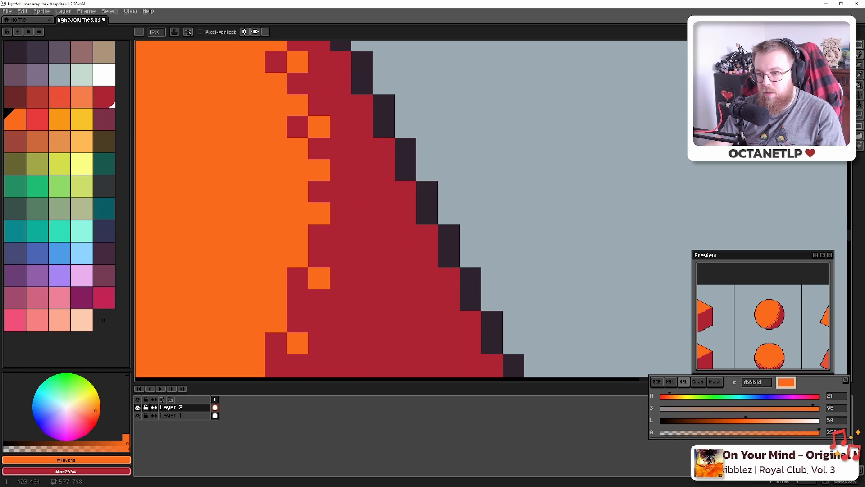
pyautogui.click(298, 300)
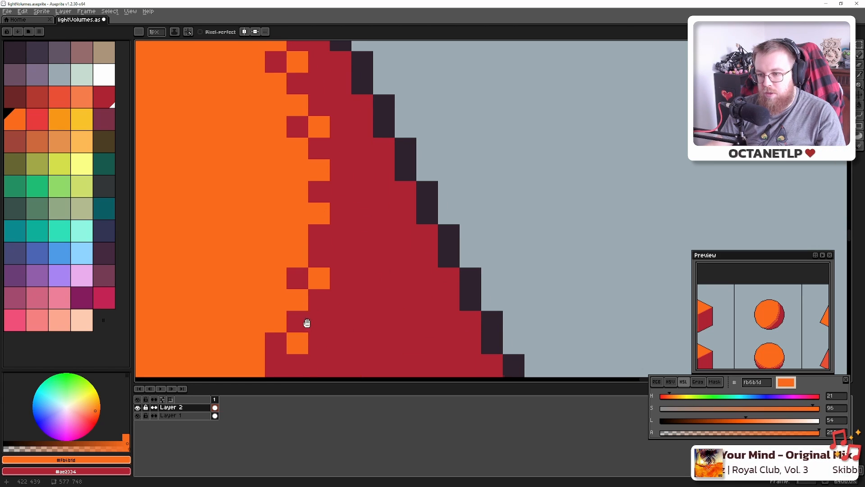
pyautogui.moveTo(303, 322); pyautogui.dragTo(393, 127)
pyautogui.click(322, 299)
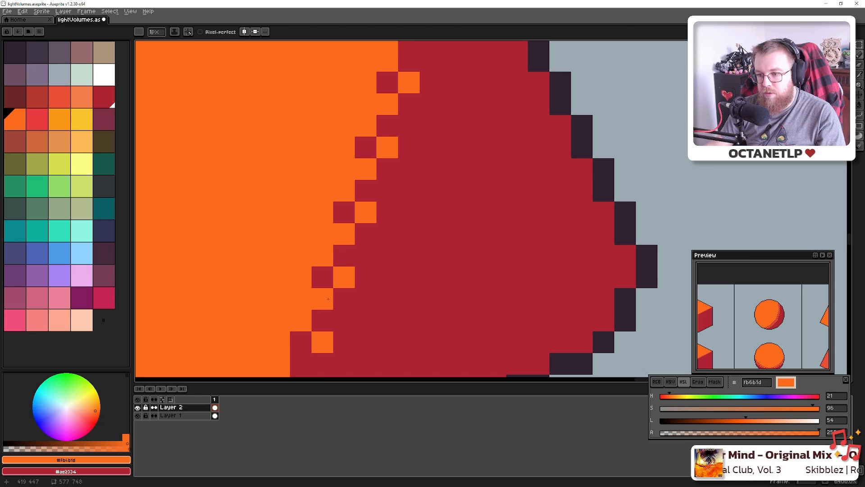
pyautogui.moveTo(344, 298); pyautogui.dragTo(436, 122)
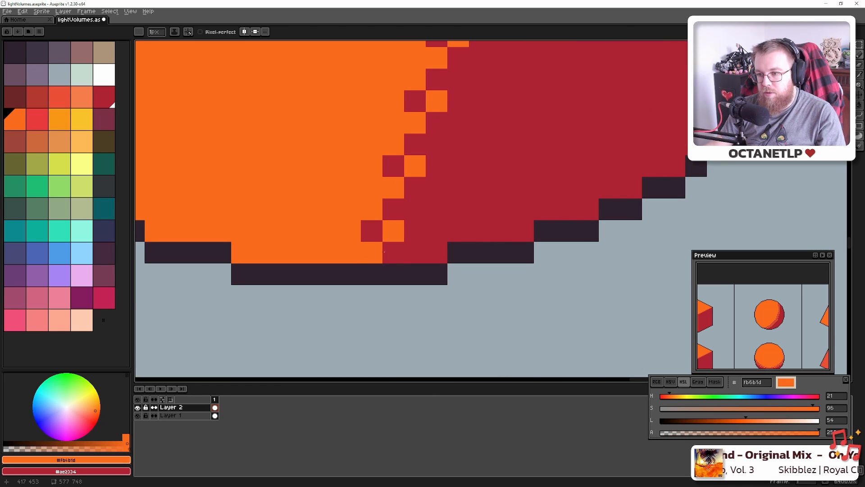
# Switch to red #ae2334 and repaint alternate orange dither pixels red along the cone's edge
pyautogui.keyDown('alt'); pyautogui.click(384, 251); pyautogui.keyUp('alt')
pyautogui.click(350, 252)
pyautogui.click(350, 209)
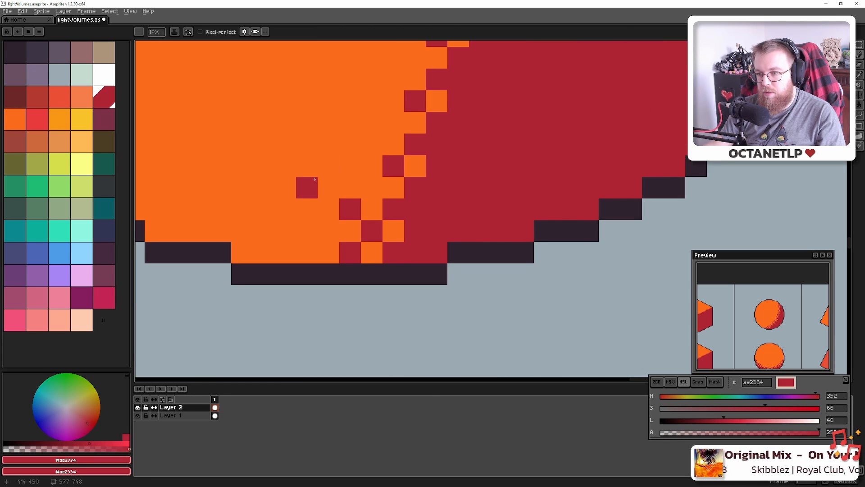
pyautogui.moveTo(393, 144); pyautogui.dragTo(383, 218)
pyautogui.click(362, 218)
pyautogui.click(384, 153)
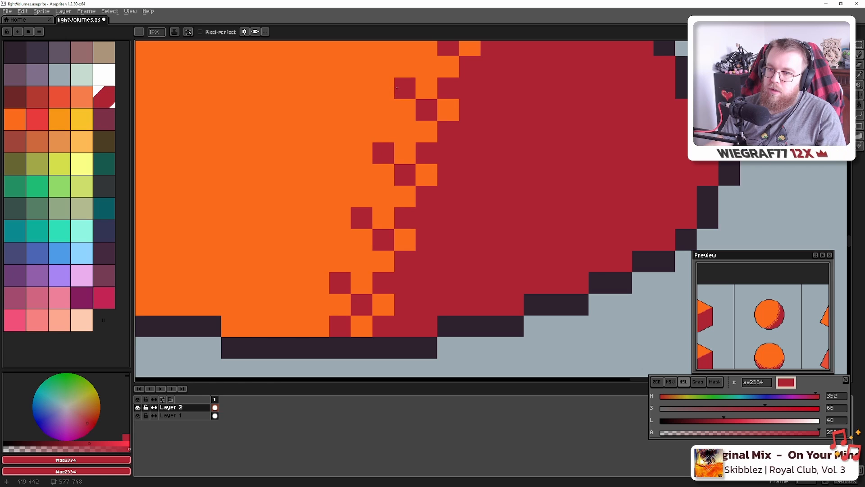
pyautogui.click(400, 88)
# Extend the red checker up the cone's shaded edge, undoing two misplaced pixels
pyautogui.moveTo(407, 76); pyautogui.dragTo(392, 276)
pyautogui.click(411, 224)
pyautogui.click(434, 159)
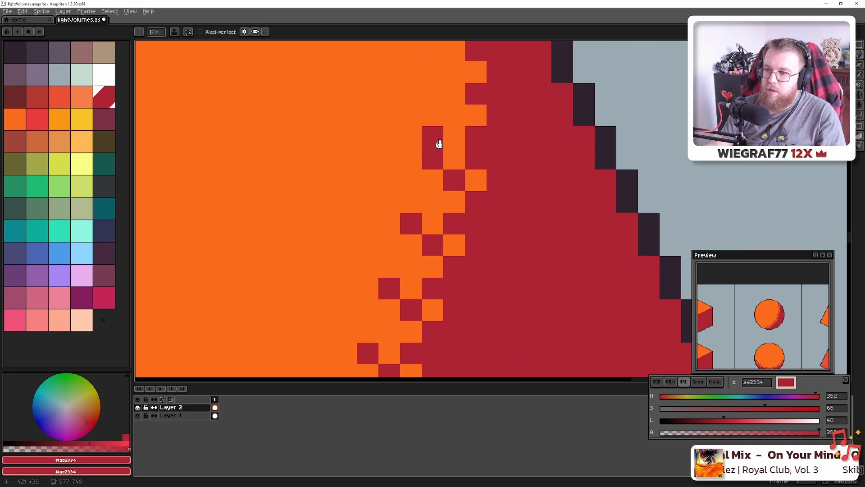
pyautogui.moveTo(440, 143); pyautogui.dragTo(426, 260)
pyautogui.click(439, 239)
pyautogui.hotkey('ctrl', 'z')
pyautogui.click(440, 261)
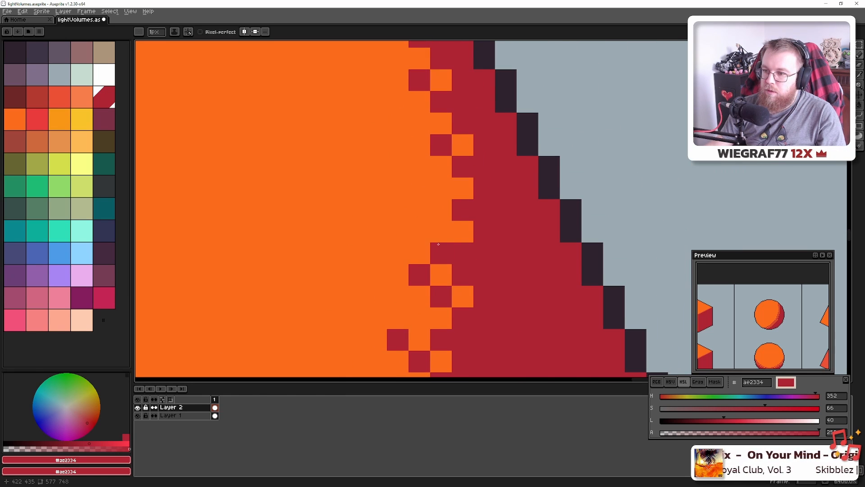
pyautogui.hotkey('ctrl', 'z')
pyautogui.click(441, 232)
pyautogui.click(440, 188)
# Finish the red dither pixels up toward the cone's tip, correcting one stray pixel
pyautogui.moveTo(432, 168); pyautogui.dragTo(440, 289)
pyautogui.click(430, 246)
pyautogui.click(407, 188)
pyautogui.click(387, 118)
pyautogui.moveTo(387, 116); pyautogui.dragTo(405, 201)
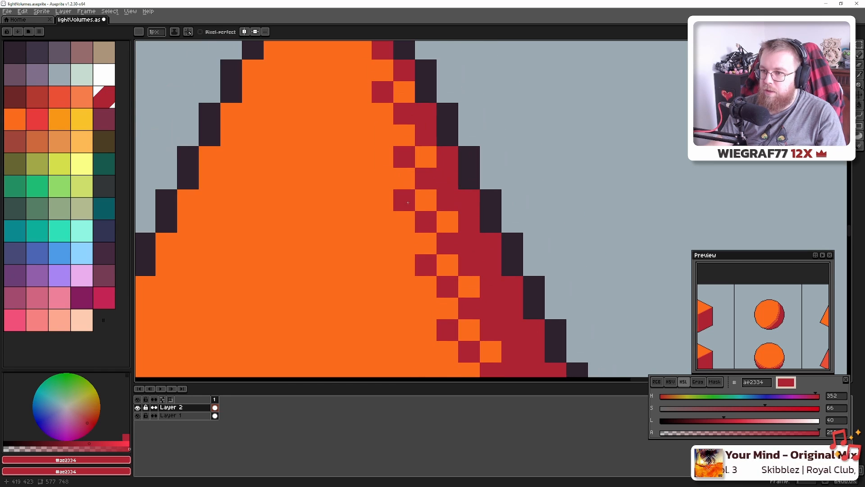
pyautogui.click(364, 118)
pyautogui.hotkey('ctrl', 'z')
pyautogui.click(377, 133)
pyautogui.moveTo(378, 134); pyautogui.dragTo(397, 242)
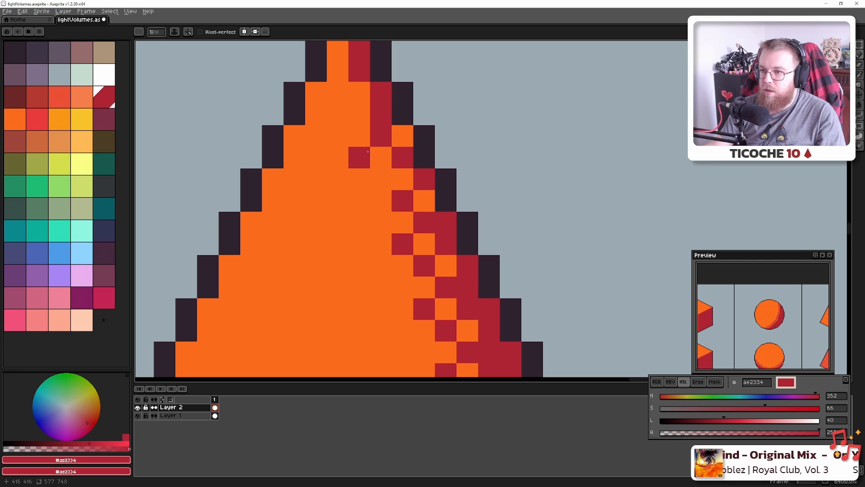
pyautogui.click(367, 152)
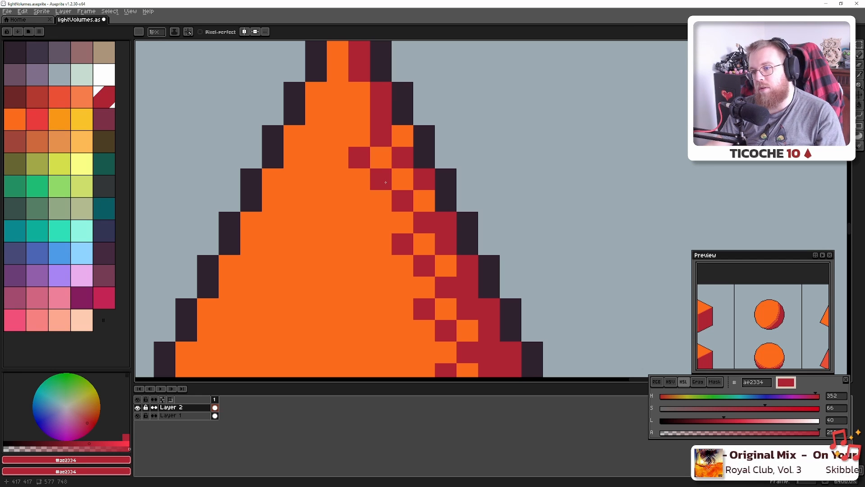
pyautogui.click(385, 182)
# Add red dither pixels along the lower cone's shaded edge, undoing one mistake
pyautogui.scroll(-4, 355, 113)
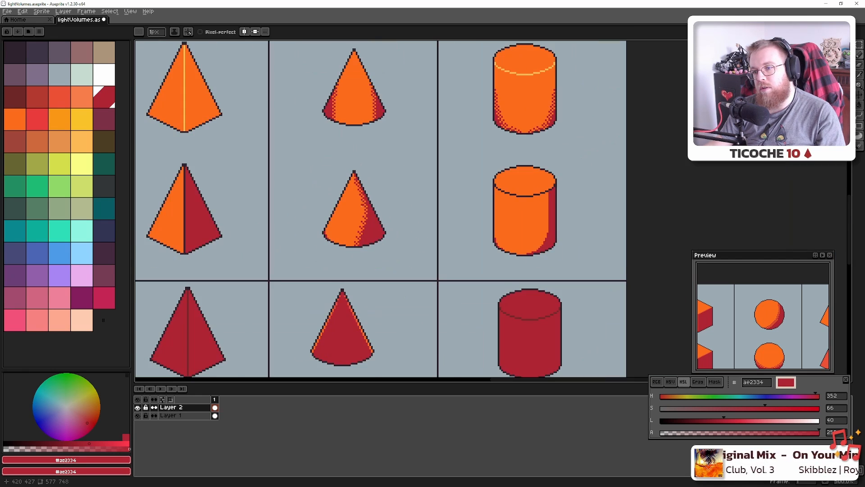
pyautogui.scroll(1, 362, 212)
pyautogui.scroll(10, 362, 212)
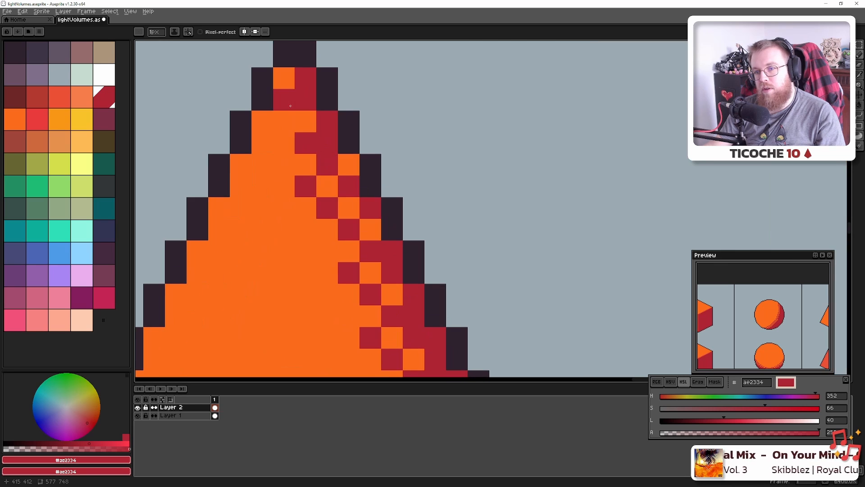
pyautogui.scroll(-10, 348, 248)
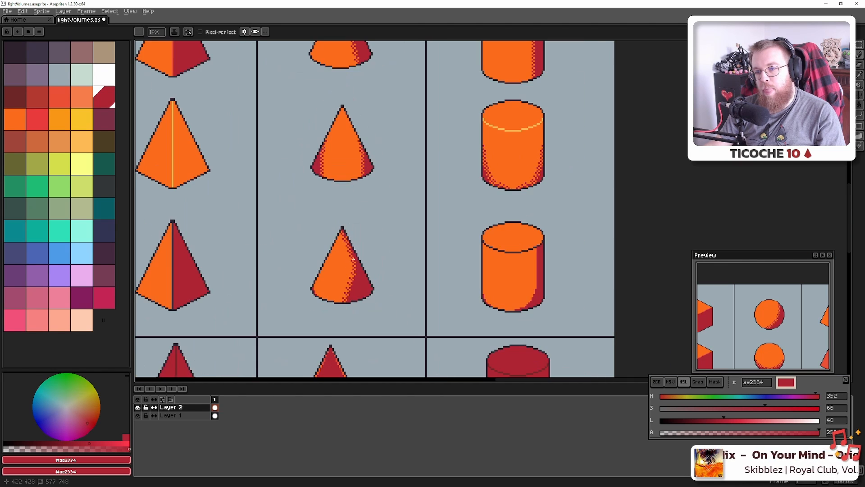
pyautogui.scroll(10, 355, 265)
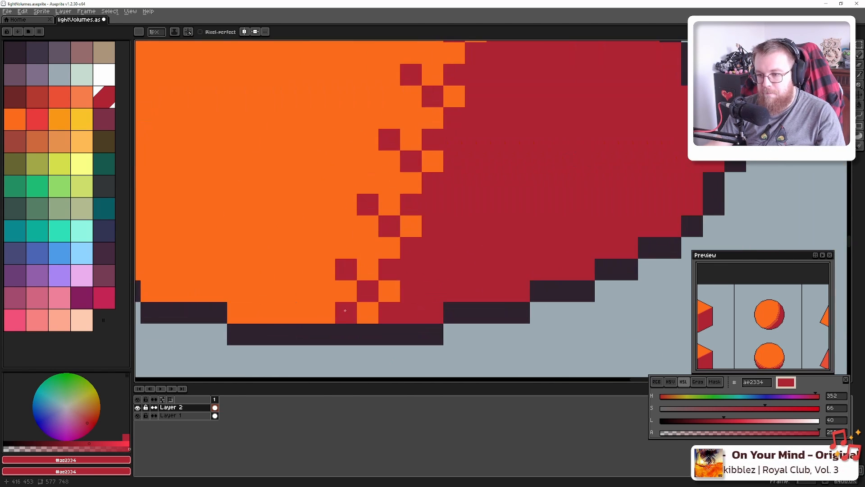
pyautogui.click(391, 184)
pyautogui.moveTo(397, 188); pyautogui.dragTo(347, 376)
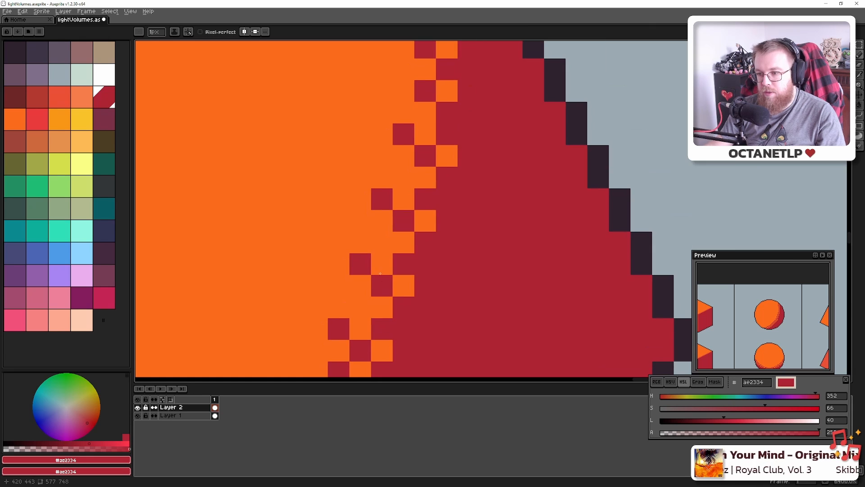
pyautogui.click(382, 243)
pyautogui.click(361, 307)
pyautogui.click(426, 178)
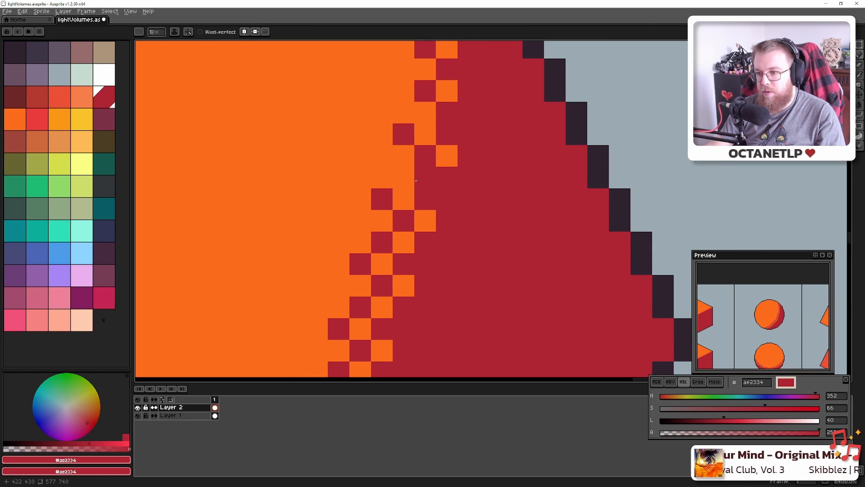
pyautogui.hotkey('ctrl', 'z')
pyautogui.moveTo(409, 174)
pyautogui.mouseDown()
pyautogui.moveTo(445, 90)
pyautogui.moveTo(383, 311)
pyautogui.mouseUp()
pyautogui.moveTo(368, 239); pyautogui.dragTo(364, 286)
pyautogui.scroll(-12, 365, 286)
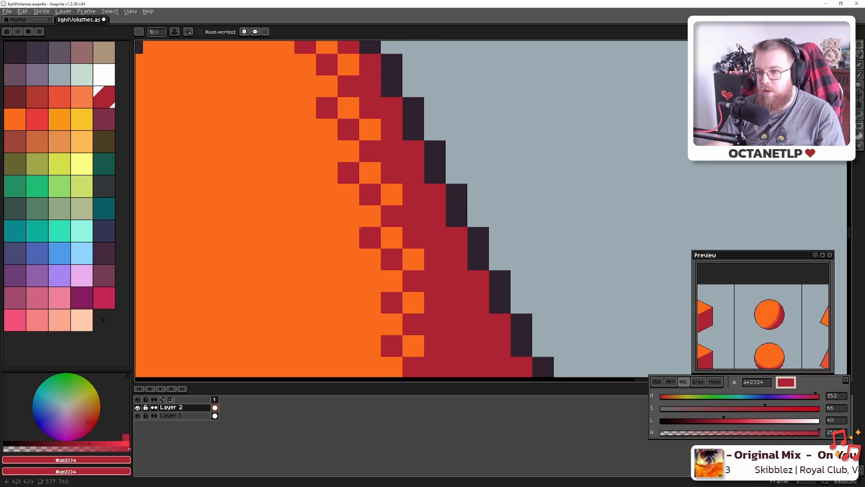
pyautogui.scroll(-2, 365, 286)
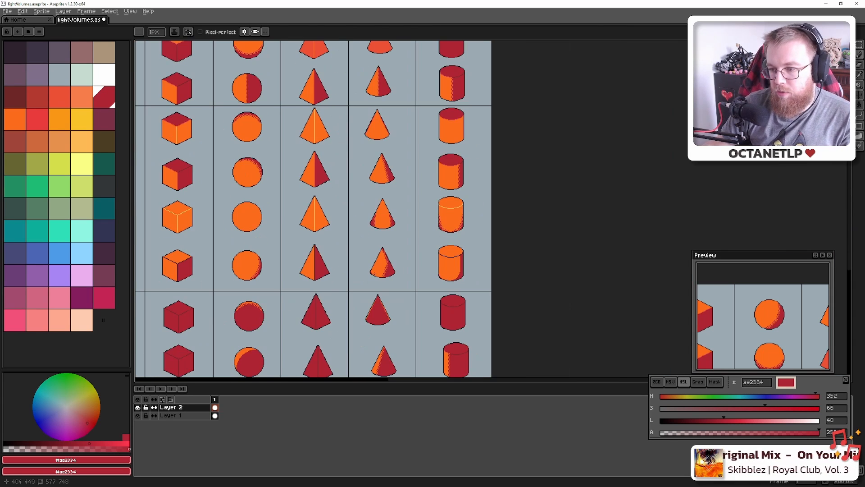
# Save the sprite to lightVolumes.aseprite and return to the Blender cylinder reference
pyautogui.hotkey('ctrl', 's')
pyautogui.scroll(1, 446, 265)
pyautogui.scroll(10, 445, 264)
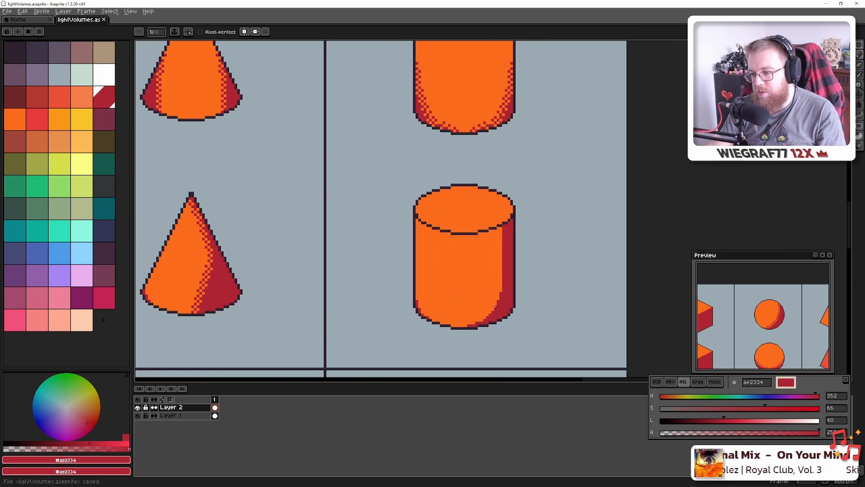
pyautogui.moveTo(350, 182); pyautogui.dragTo(393, 208)
pyautogui.hotkey('alt', 'Tab')
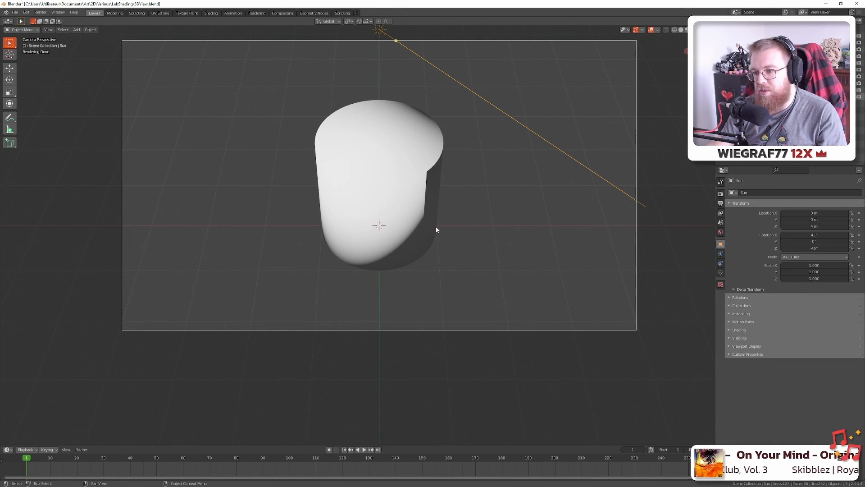
# Return to the pixel art, bring the lower cylinders into view and save
pyautogui.hotkey('alt', 'Tab')
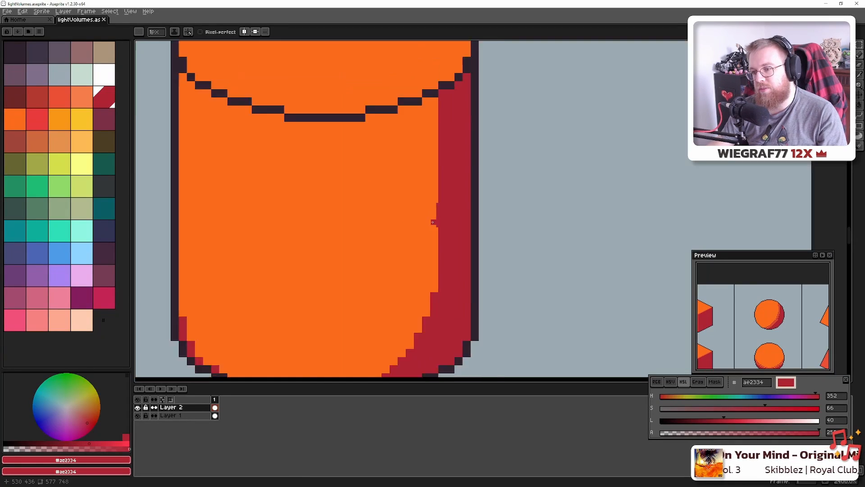
pyautogui.scroll(-6, 430, 226)
pyautogui.moveTo(430, 104); pyautogui.dragTo(429, 210)
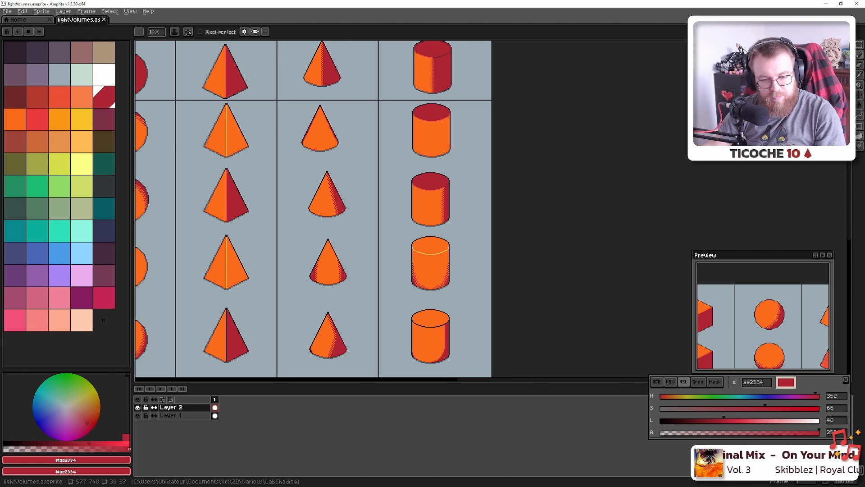
pyautogui.moveTo(543, 288); pyautogui.dragTo(544, 119)
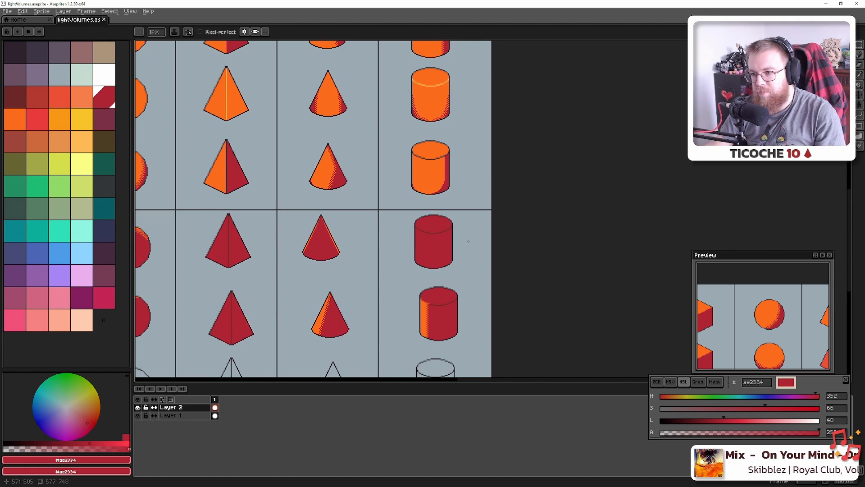
pyautogui.hotkey('ctrl', 's')
# Paint an orange pixel at the cylinder's edge, then sample the shadow red
pyautogui.scroll(5, 441, 171)
pyautogui.scroll(2, 440, 171)
pyautogui.scroll(-2, 402, 209)
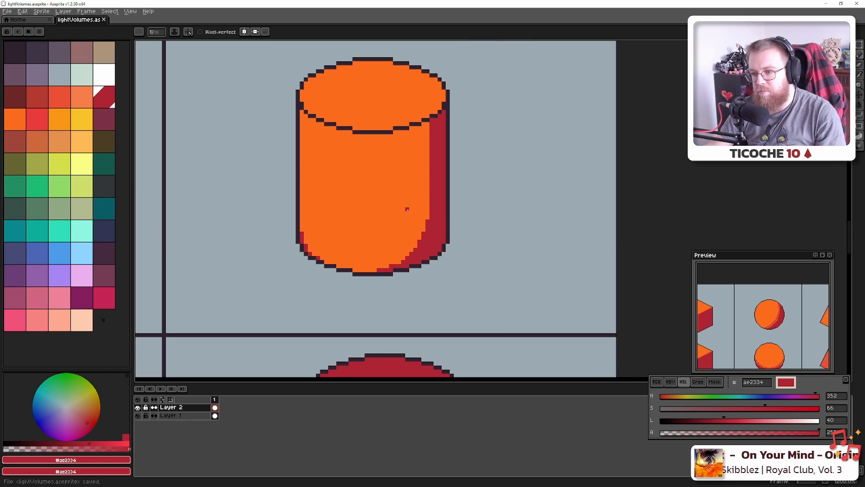
pyautogui.scroll(-1, 367, 251)
pyautogui.scroll(3, 381, 198)
pyautogui.scroll(-1, 380, 198)
pyautogui.keyDown('alt'); pyautogui.click(363, 170); pyautogui.keyUp('alt')
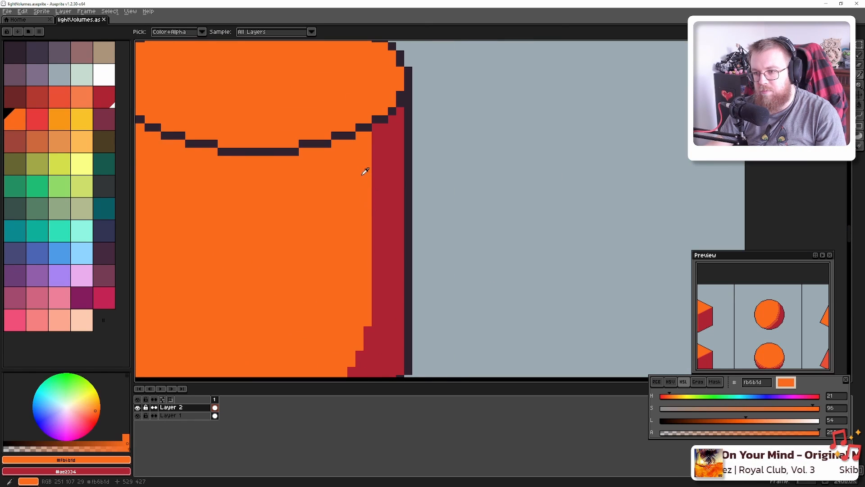
pyautogui.click(375, 134)
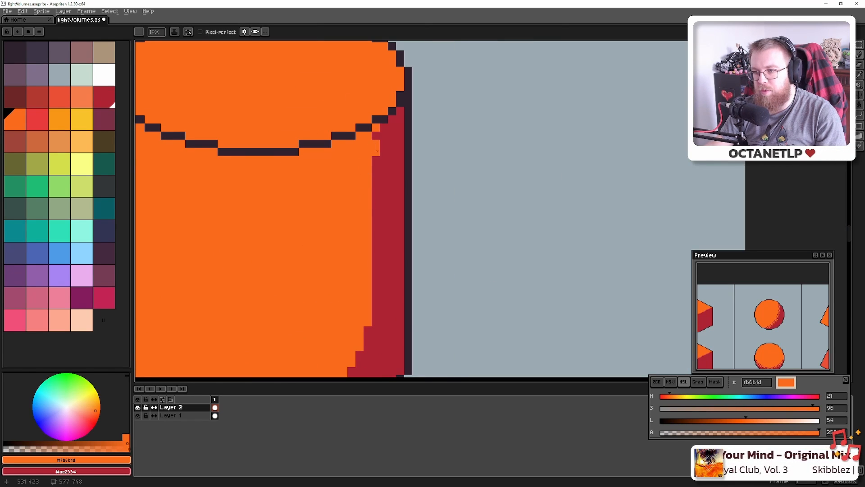
pyautogui.keyDown('alt'); pyautogui.click(368, 137); pyautogui.keyUp('alt')
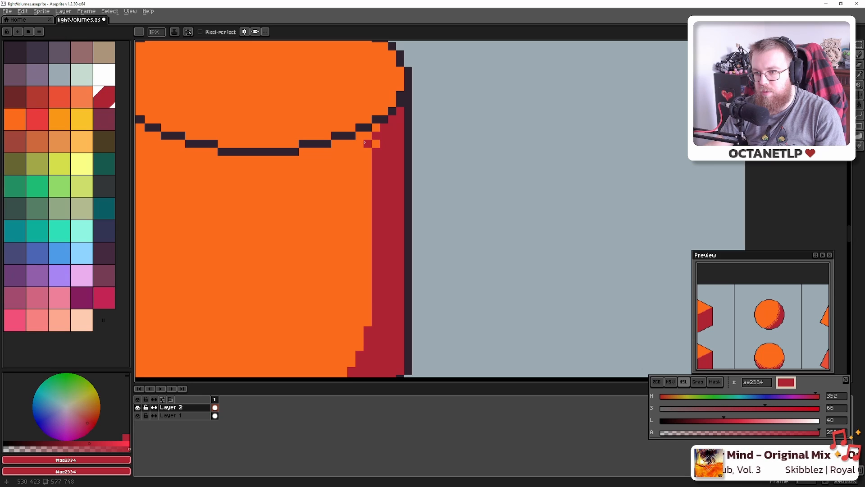
# Make a 2x2 checkered block into a brush and paint a dither strip down the cylinder's shadow edge
pyautogui.press('m')
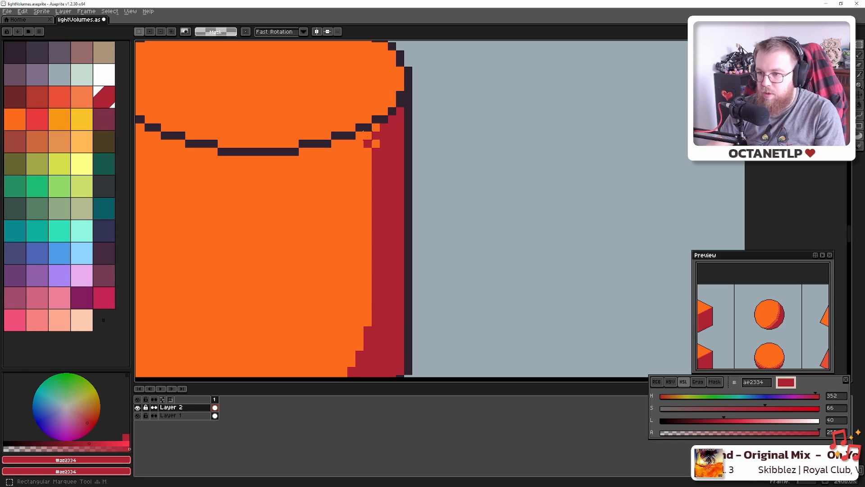
pyautogui.moveTo(368, 135); pyautogui.dragTo(376, 143)
pyautogui.hotkey('ctrl', 'b')
pyautogui.moveTo(370, 194); pyautogui.dragTo(374, 317)
pyautogui.hotkey('ctrl', 'z')
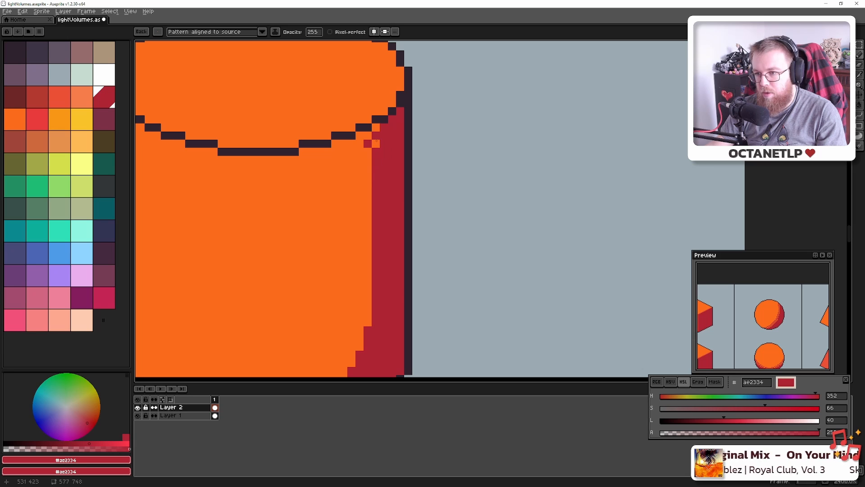
pyautogui.moveTo(376, 140); pyautogui.dragTo(373, 313)
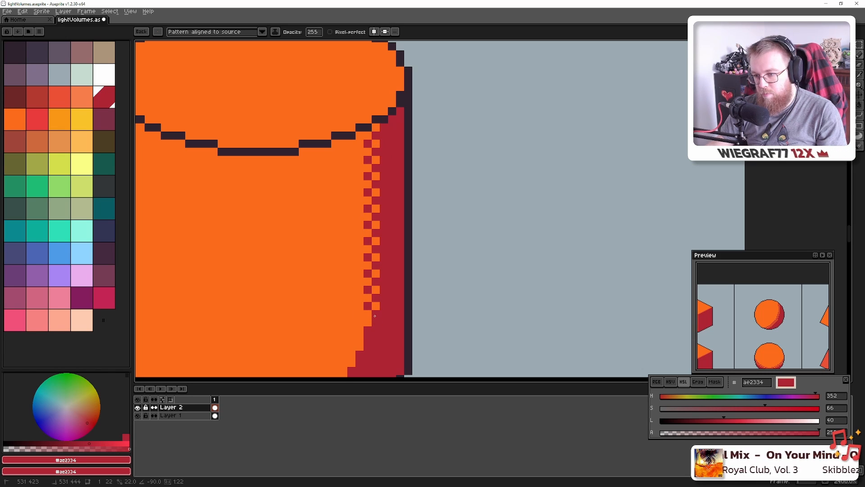
pyautogui.keyDown('shift'); pyautogui.click(374, 311); pyautogui.keyUp('shift')
pyautogui.press('alt')
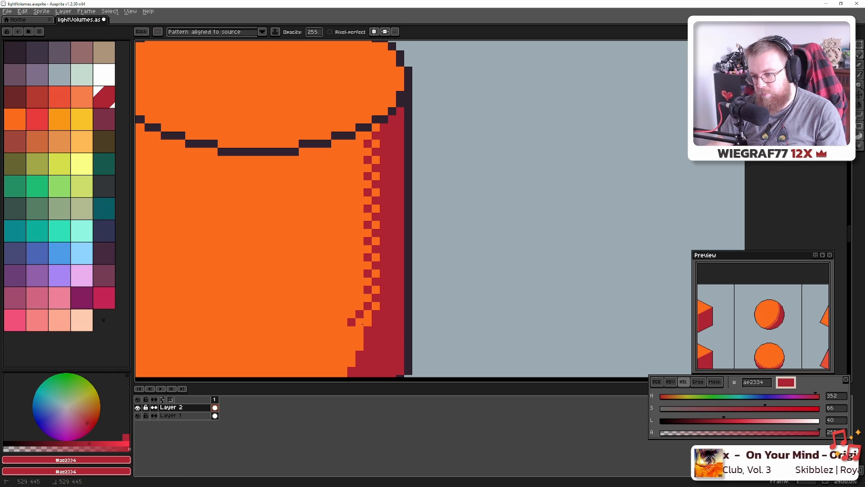
pyautogui.press('Escape')
pyautogui.hotkey('ctrl', 'z')
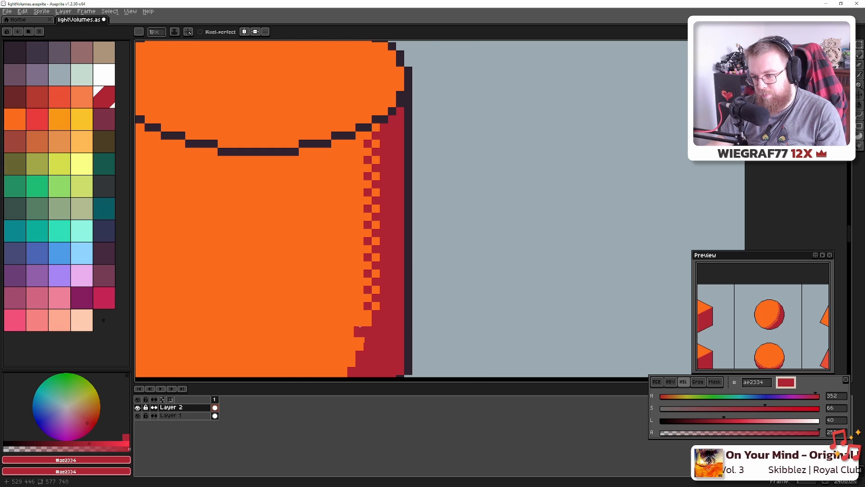
# Touch up the shadow dither with diagonal red pixels and orange fill-ins, fixing stray pixels
pyautogui.scroll(2, 362, 328)
pyautogui.scroll(-2, 362, 329)
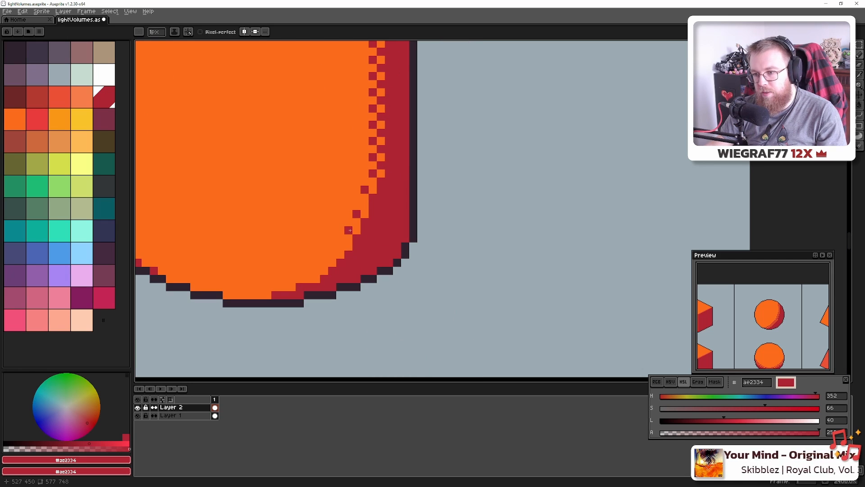
pyautogui.keyDown('shift'); pyautogui.click(314, 272); pyautogui.keyUp('shift')
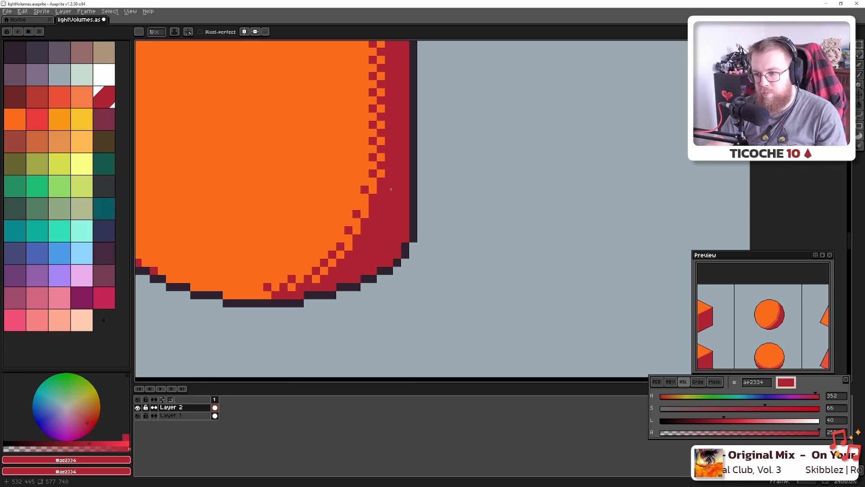
pyautogui.keyDown('alt'); pyautogui.click(382, 174); pyautogui.keyUp('alt')
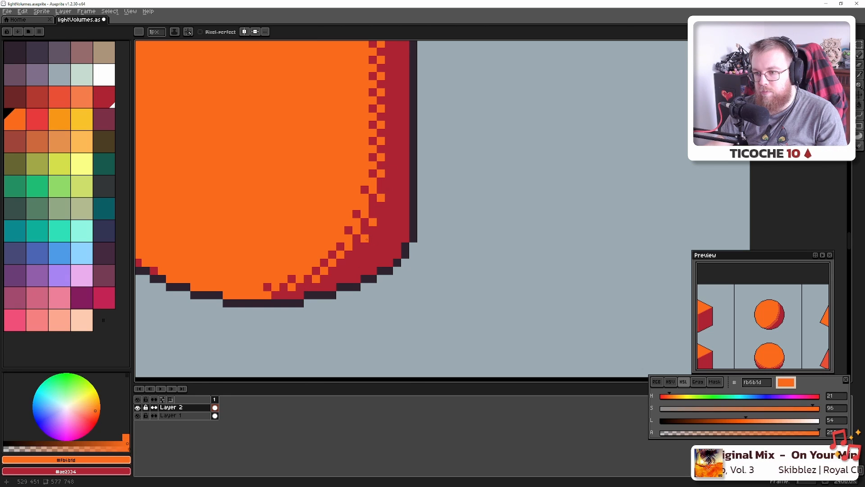
pyautogui.keyDown('shift'); pyautogui.click(322, 285); pyautogui.keyUp('shift')
pyautogui.click(308, 288)
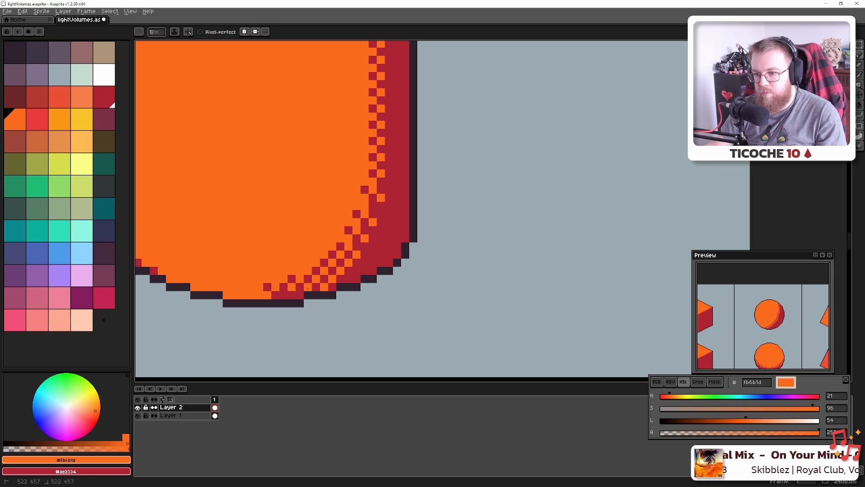
pyautogui.keyDown('alt'); pyautogui.click(262, 295); pyautogui.keyUp('alt')
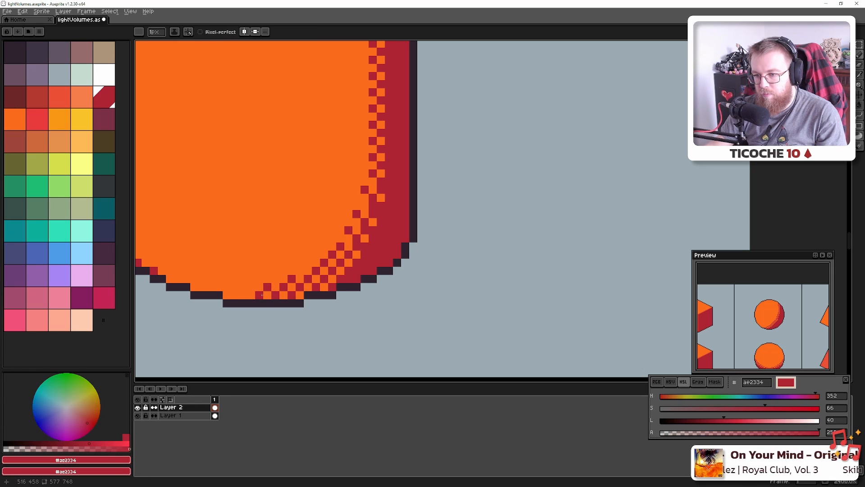
pyautogui.click(294, 295)
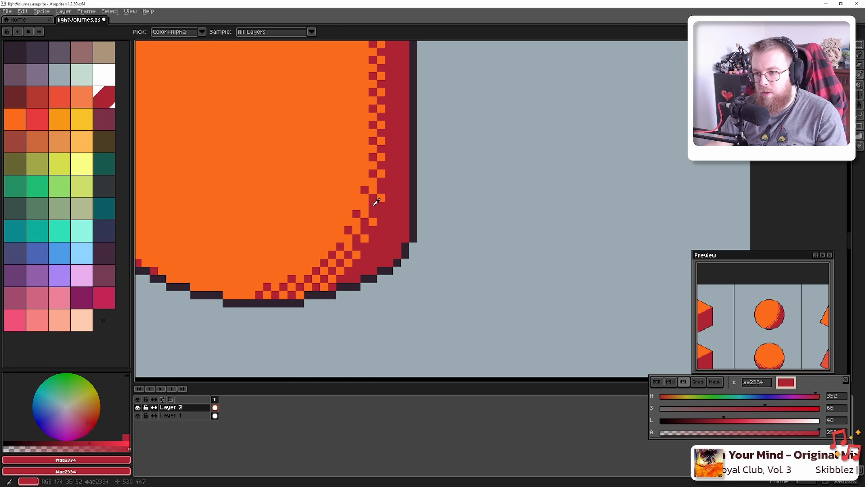
pyautogui.keyDown('alt'); pyautogui.click(374, 201); pyautogui.keyUp('alt')
# Turn a stray red pixel orange and save lightVolumes.aseprite
pyautogui.scroll(-5, 367, 252)
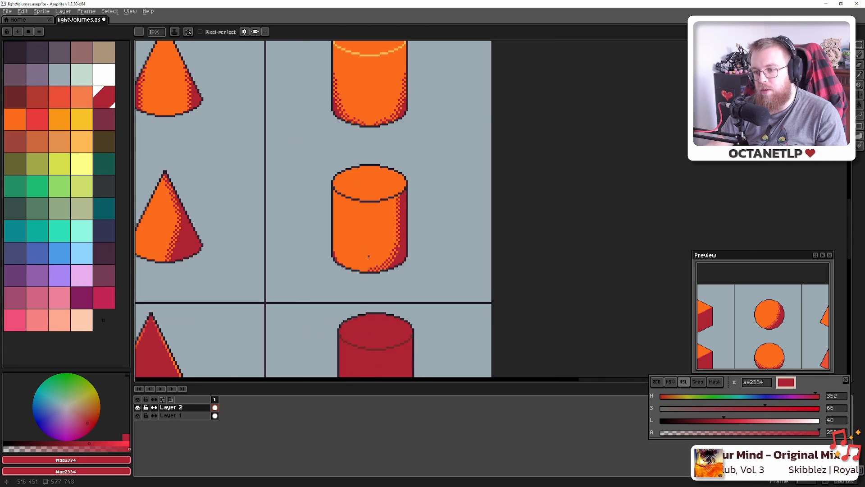
pyautogui.scroll(-1, 421, 253)
pyautogui.hotkey('ctrl', 's')
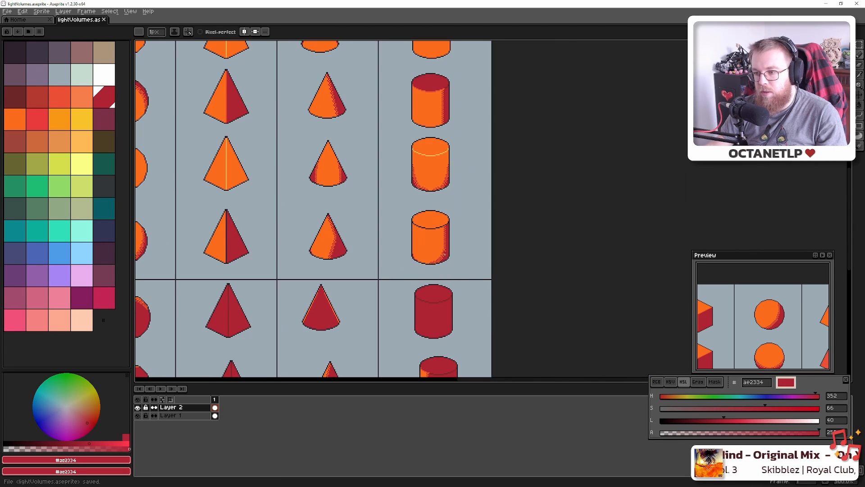
pyautogui.scroll(8, 432, 249)
pyautogui.keyDown('alt'); pyautogui.click(429, 253); pyautogui.keyUp('alt')
pyautogui.click(426, 224)
pyautogui.scroll(-3, 395, 288)
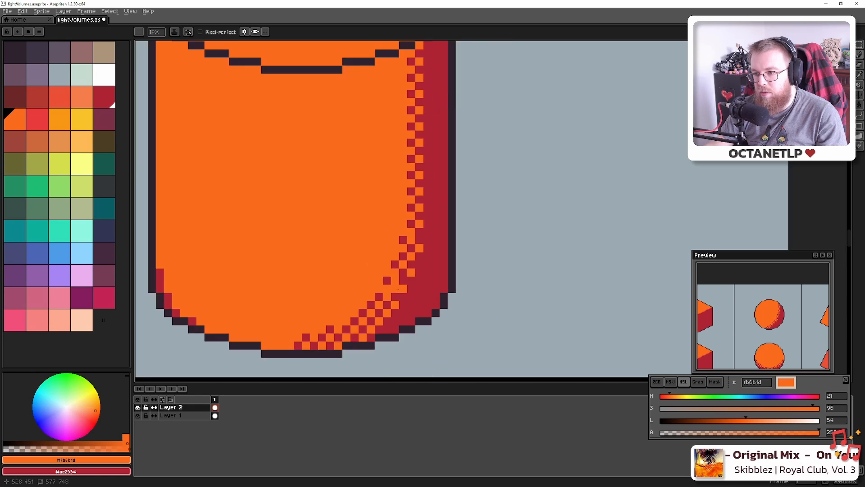
pyautogui.scroll(2, 393, 304)
pyautogui.scroll(-5, 394, 302)
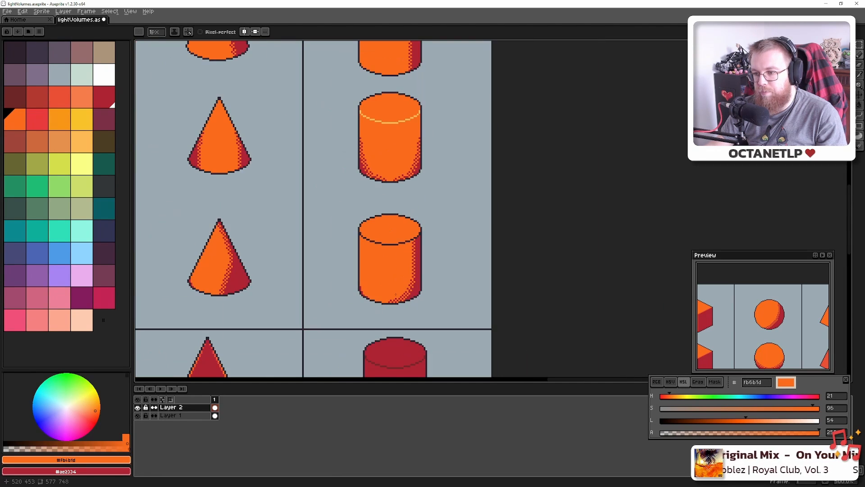
pyautogui.hotkey('ctrl', 's')
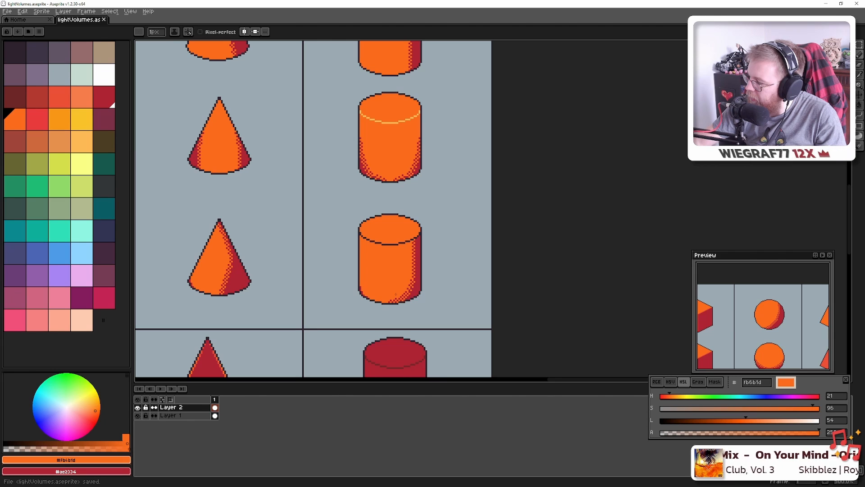
pyautogui.scroll(-1, 396, 295)
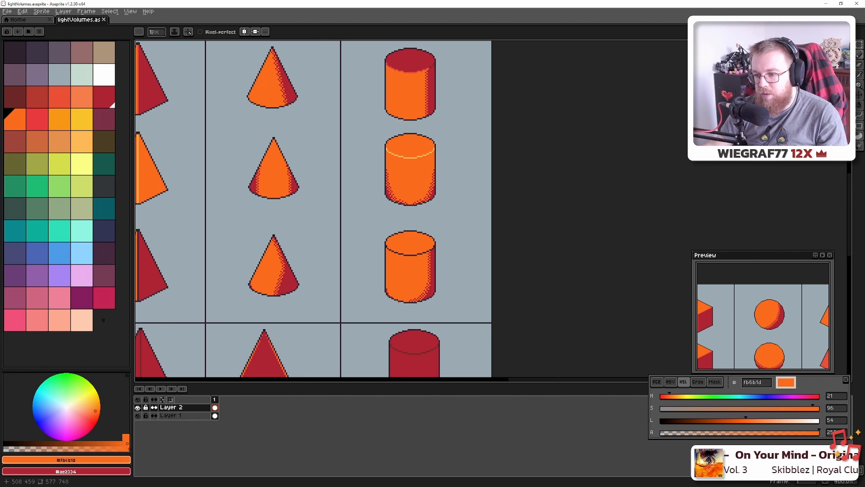
pyautogui.scroll(4, 399, 307)
pyautogui.scroll(-3, 444, 325)
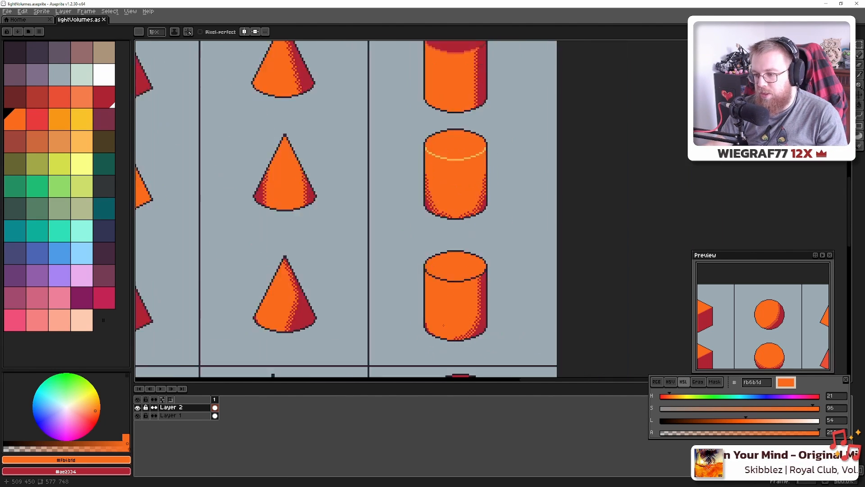
pyautogui.scroll(-3, 444, 325)
# Draw a pale orange #fbb954 highlight line along the cube's top-left edge
pyautogui.hotkey('ctrl', 's')
pyautogui.moveTo(458, 296); pyautogui.dragTo(676, 261)
pyautogui.scroll(5, 426, 256)
pyautogui.keyDown('alt'); pyautogui.click(436, 261); pyautogui.keyUp('alt')
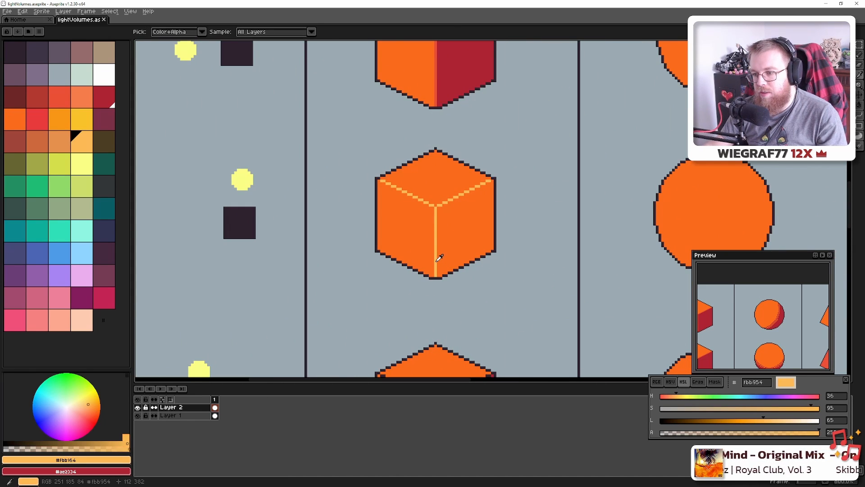
pyautogui.moveTo(445, 336); pyautogui.dragTo(404, 101)
pyautogui.scroll(4, 391, 141)
pyautogui.press('b')
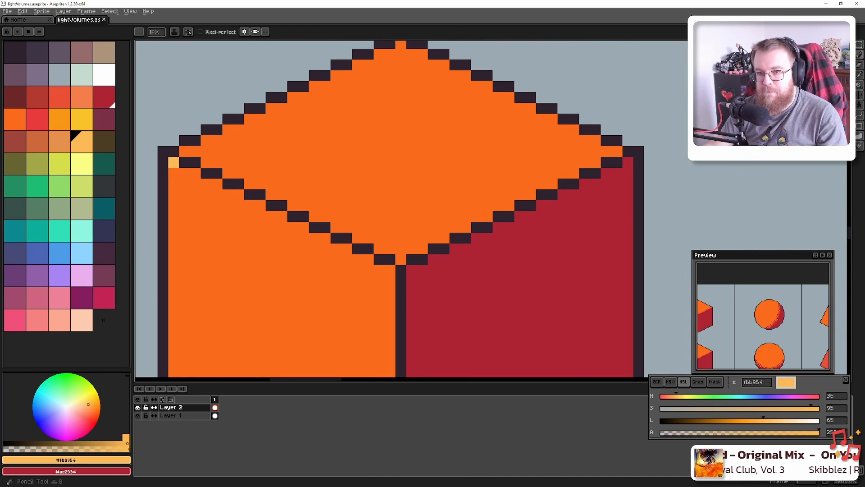
pyautogui.moveTo(173, 162)
pyautogui.mouseDown()
pyautogui.moveTo(216, 173)
pyautogui.moveTo(390, 259)
pyautogui.mouseUp()
# Sample the light red #ea4f36 from the canvas for recolouring the edges
pyautogui.scroll(-4, 390, 259)
pyautogui.scroll(-3, 390, 114)
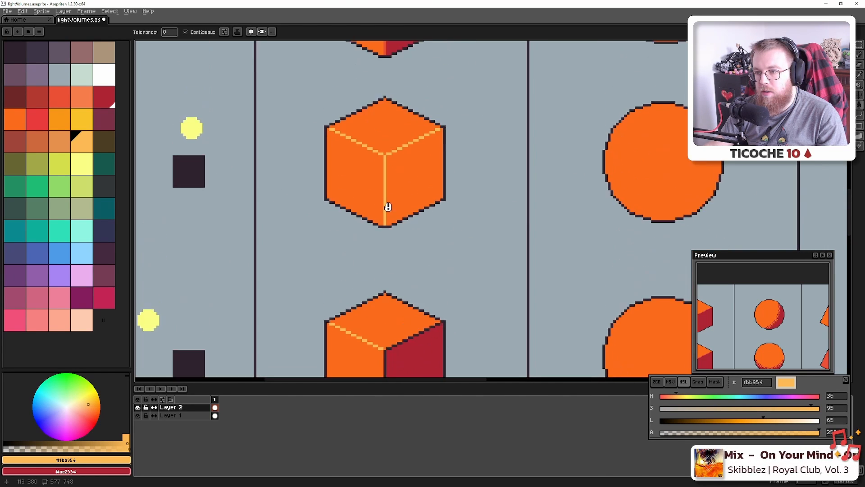
pyautogui.press('i')
pyautogui.click(391, 105)
pyautogui.press('g')
pyautogui.scroll(2, 403, 280)
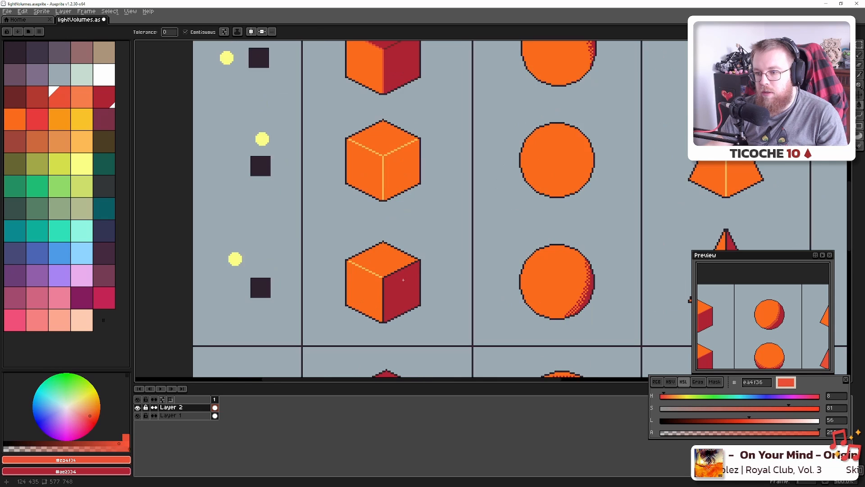
pyautogui.scroll(-3, 367, 94)
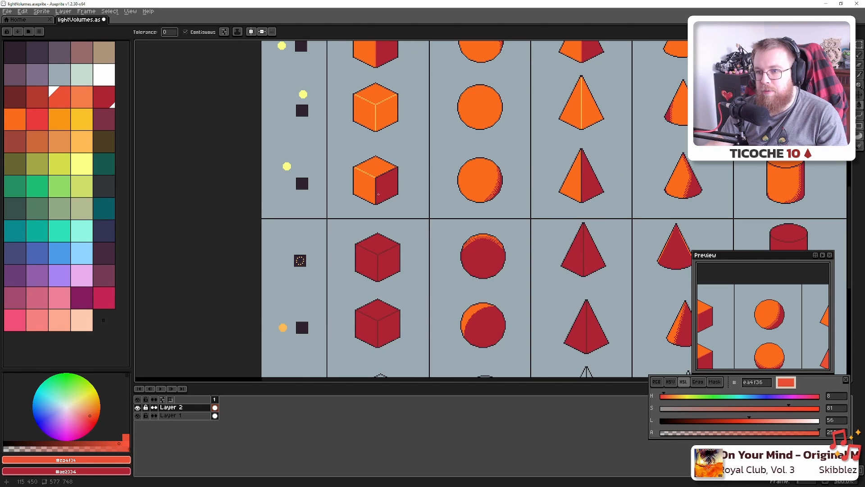
pyautogui.scroll(3, 378, 194)
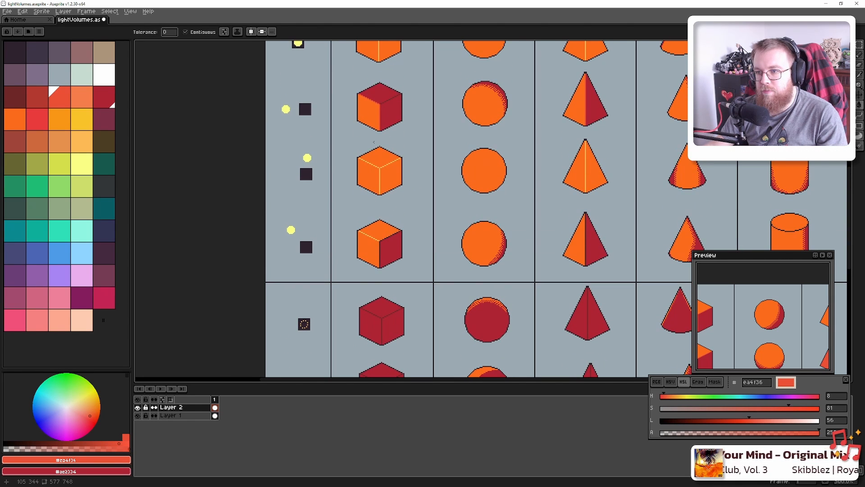
pyautogui.scroll(1, 374, 142)
pyautogui.scroll(-1, 383, 201)
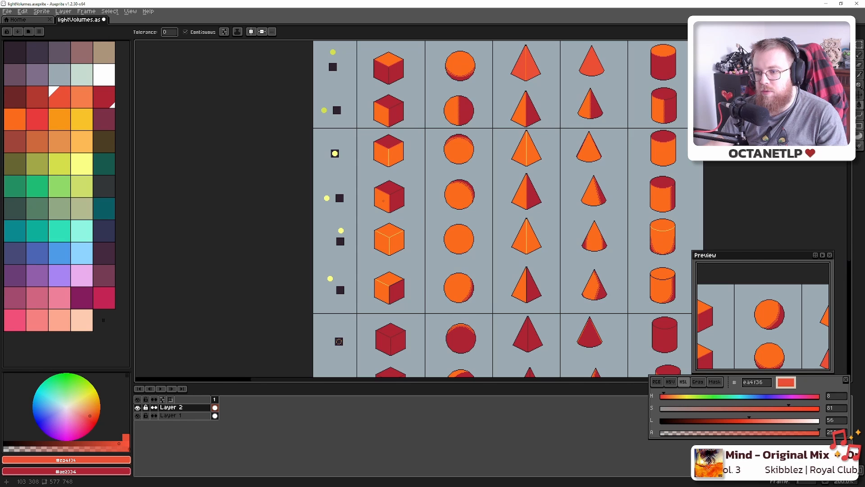
# Redraw the cube's bottom corner and front edge in light red
pyautogui.moveTo(408, 231); pyautogui.dragTo(405, 283)
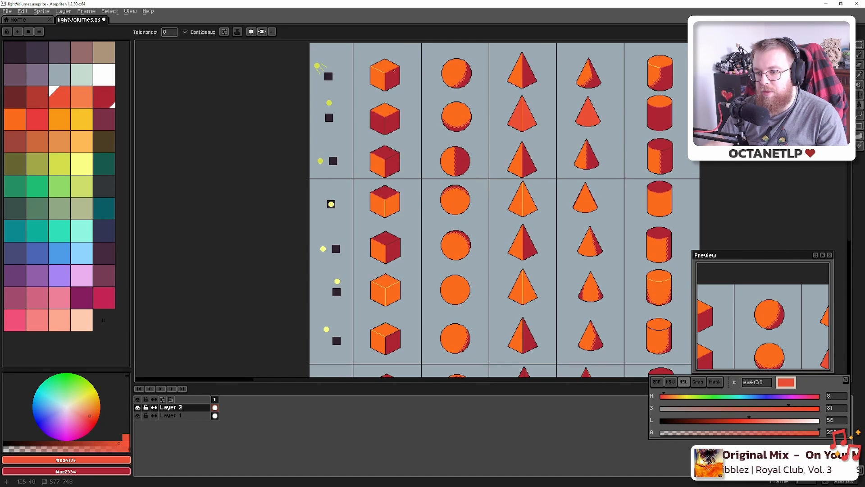
pyautogui.scroll(-3, 386, 246)
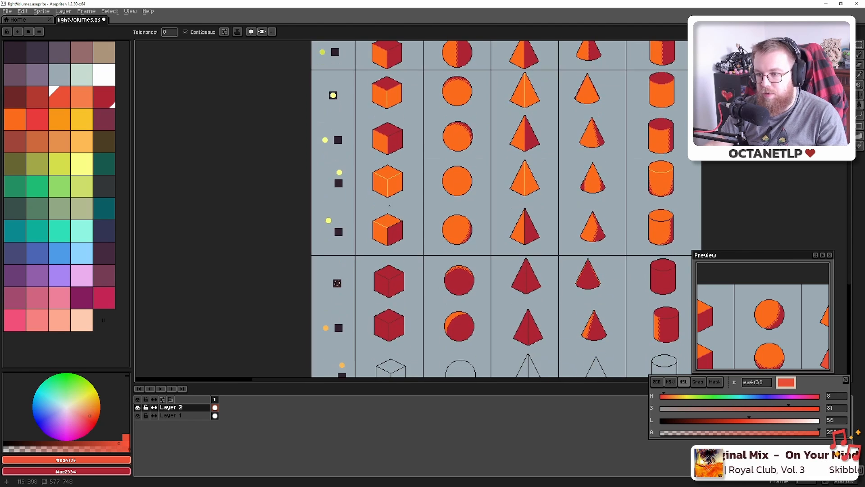
pyautogui.scroll(5, 399, 276)
pyautogui.moveTo(400, 276); pyautogui.dragTo(389, 168)
pyautogui.scroll(4, 350, 261)
pyautogui.press('b')
pyautogui.click(419, 336)
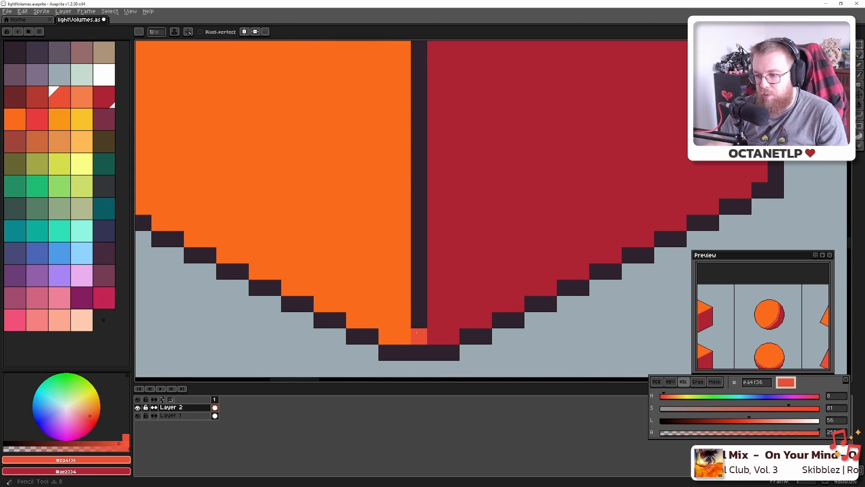
pyautogui.scroll(-4, 418, 311)
pyautogui.keyDown('shift'); pyautogui.click(419, 215); pyautogui.keyUp('shift')
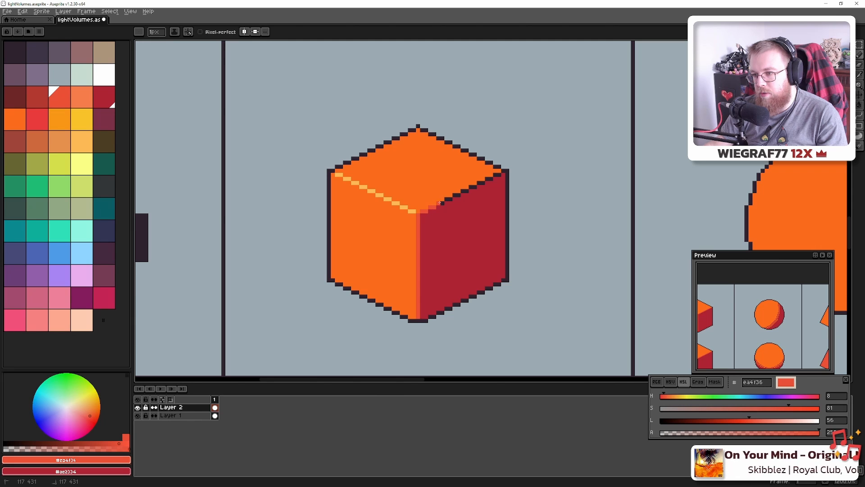
# Flood-fill the cube's top-right edge pixels with light red
pyautogui.scroll(4, 450, 199)
pyautogui.press('g')
pyautogui.moveTo(459, 194); pyautogui.dragTo(564, 139)
pyautogui.scroll(-5, 346, 162)
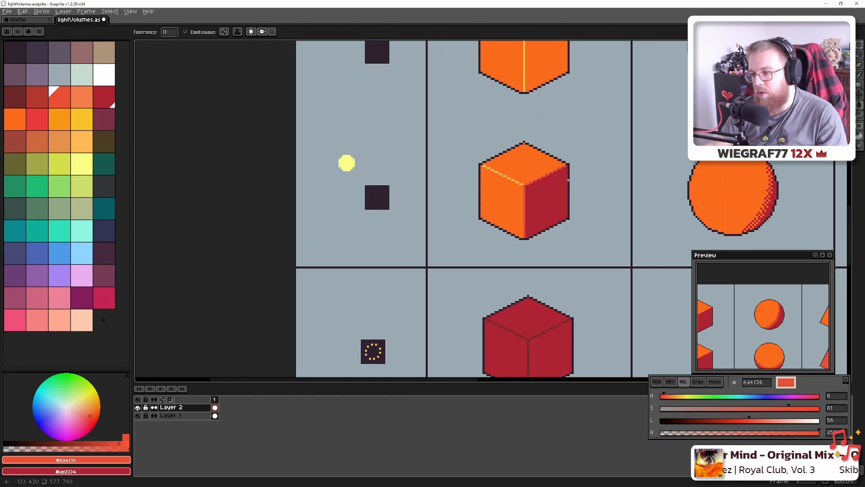
pyautogui.scroll(-2, 436, 215)
# Redraw the pyramid's dark centre edge as a light red line
pyautogui.moveTo(460, 217); pyautogui.dragTo(276, 218)
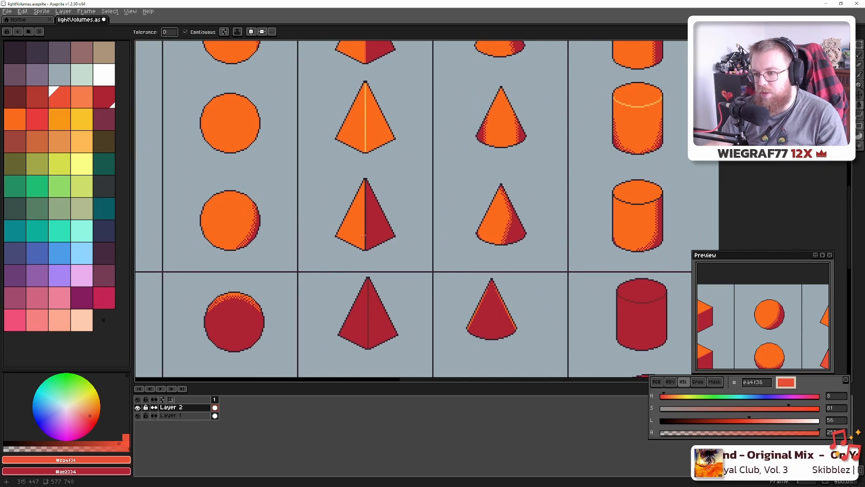
pyautogui.scroll(5, 359, 233)
pyautogui.press('b')
pyautogui.click(375, 287)
pyautogui.moveTo(371, 170); pyautogui.dragTo(372, 271)
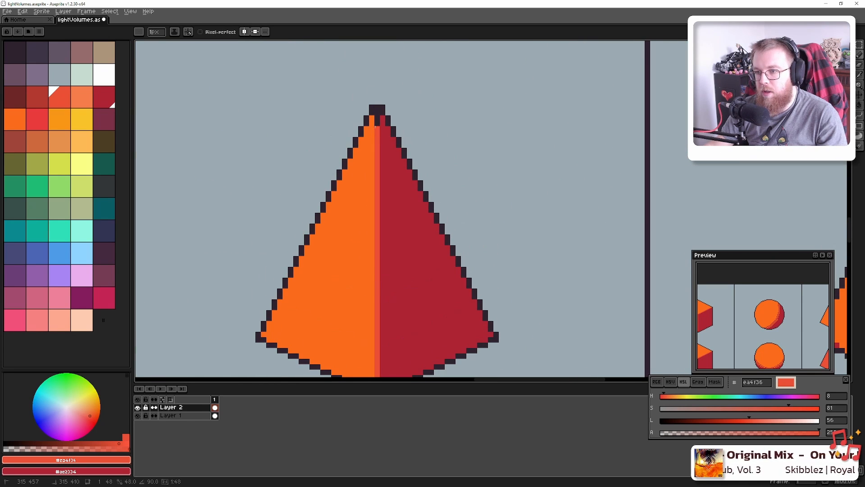
pyautogui.keyDown('shift'); pyautogui.click(377, 127); pyautogui.keyUp('shift')
pyautogui.scroll(-4, 378, 127)
pyautogui.scroll(-5, 377, 127)
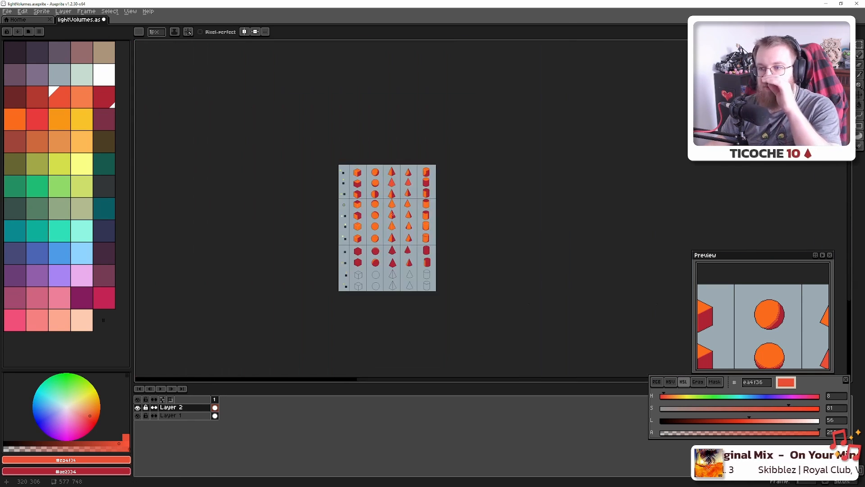
# Fill the first pyramid's dark right half with red-orange #ea4f36
pyautogui.scroll(1, 392, 212)
pyautogui.scroll(1, 393, 218)
pyautogui.scroll(-1, 394, 231)
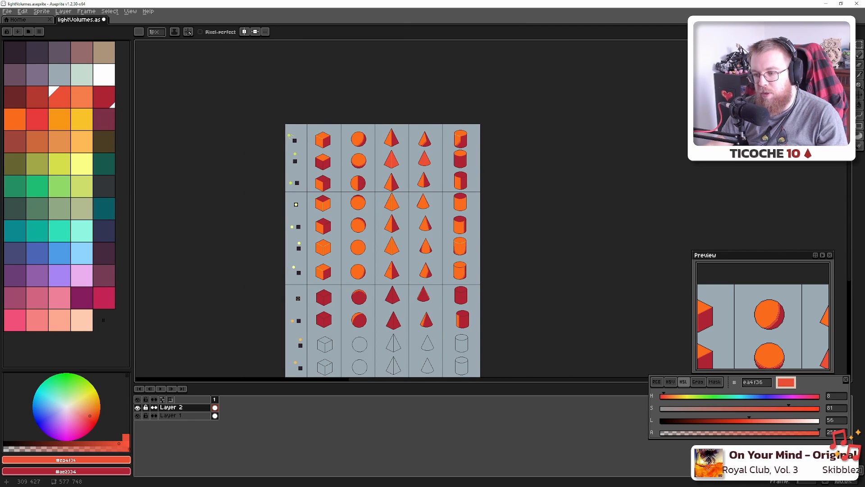
pyautogui.scroll(3, 391, 269)
pyautogui.scroll(-2, 391, 268)
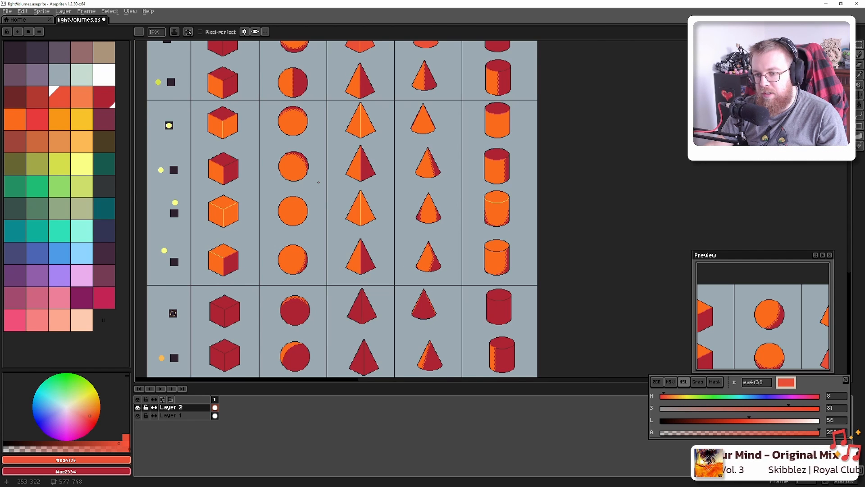
pyautogui.moveTo(318, 182); pyautogui.dragTo(397, 217)
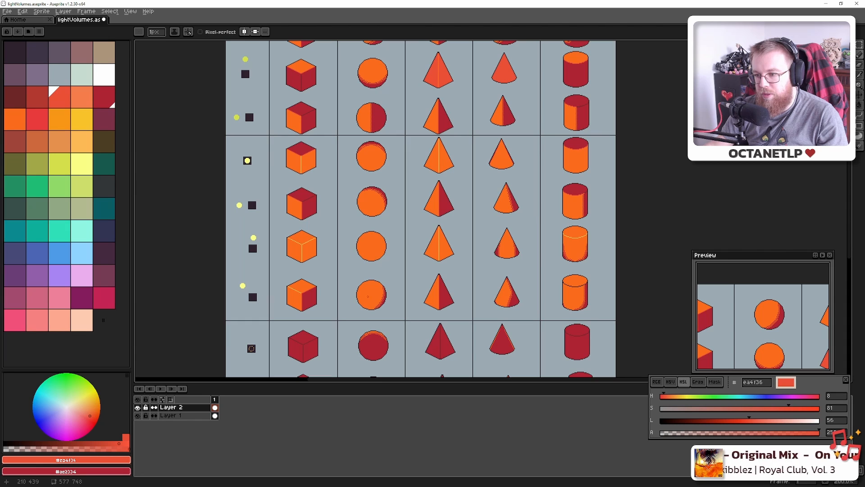
pyautogui.scroll(3, 443, 296)
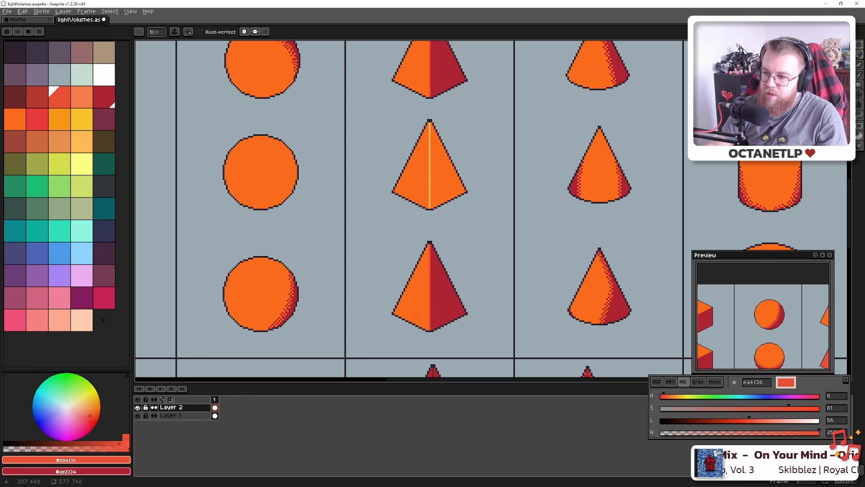
pyautogui.scroll(-1, 429, 303)
pyautogui.scroll(-1, 440, 252)
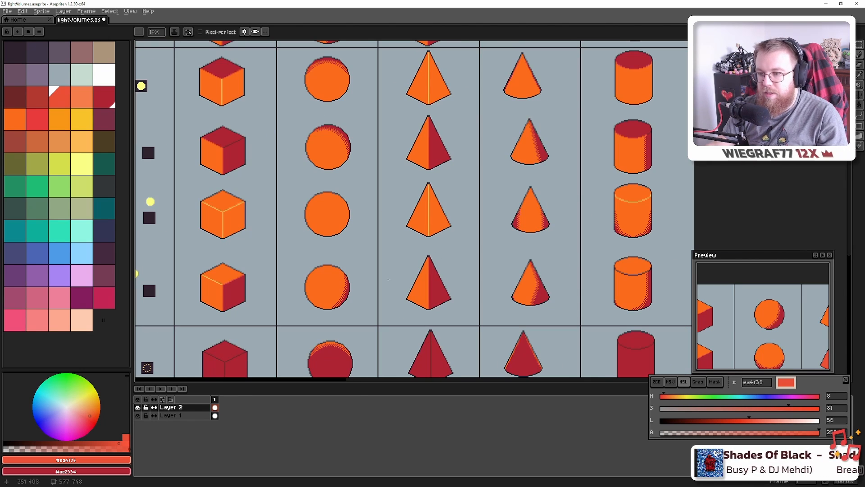
pyautogui.scroll(4, 448, 324)
pyautogui.press('alt')
pyautogui.click(401, 235)
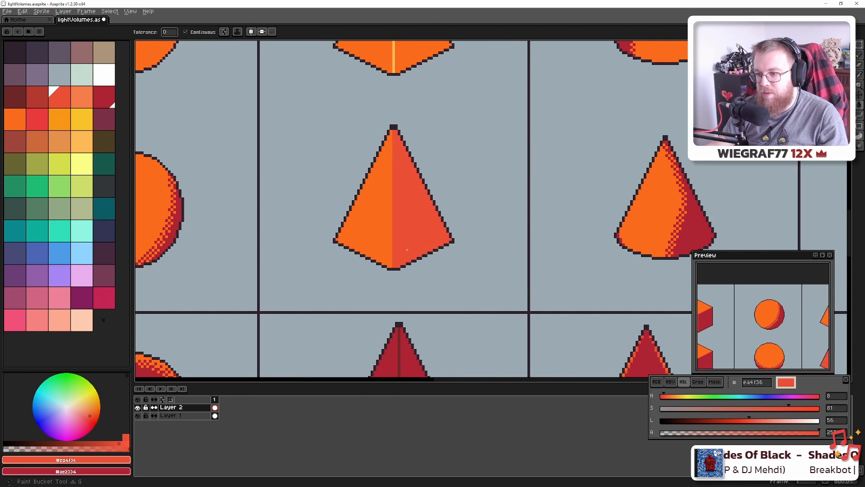
# Lighten the fifth-row pyramid's dark right half the same way and save the file
pyautogui.scroll(-3, 399, 221)
pyautogui.moveTo(398, 215); pyautogui.dragTo(401, 273)
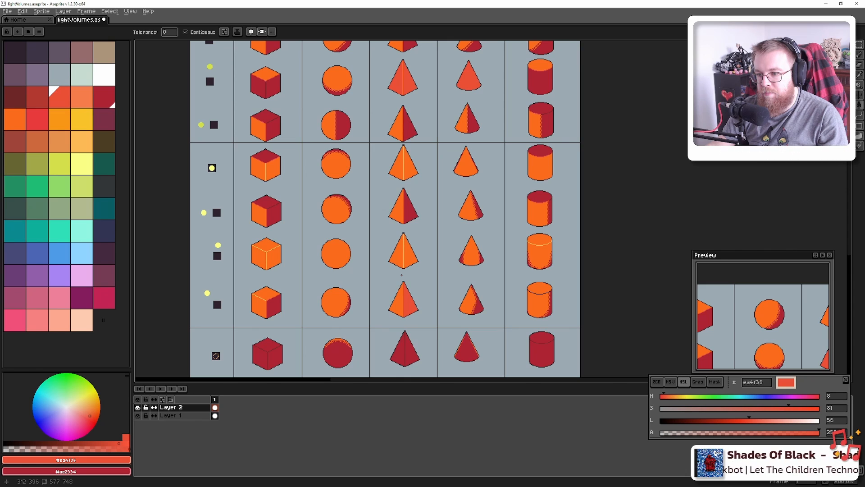
pyautogui.click(409, 212)
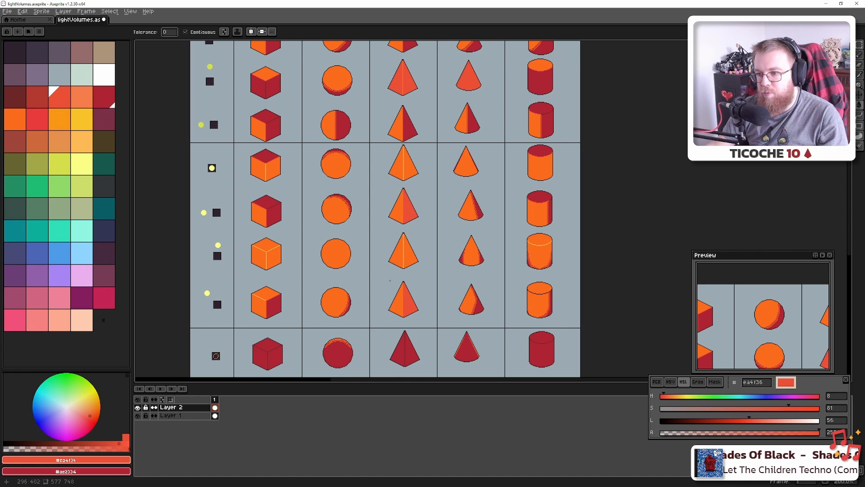
pyautogui.scroll(-1, 390, 283)
pyautogui.scroll(1, 390, 284)
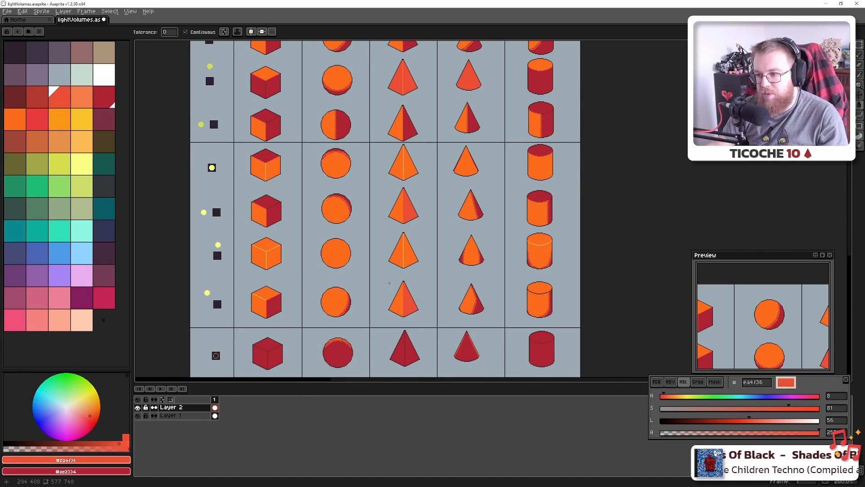
pyautogui.hotkey('ctrl', 's')
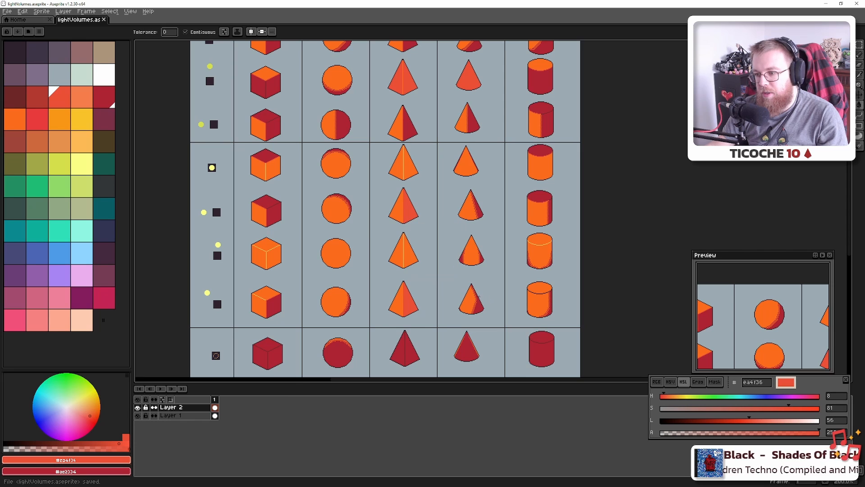
pyautogui.moveTo(511, 290); pyautogui.dragTo(397, 254)
pyautogui.scroll(3, 447, 257)
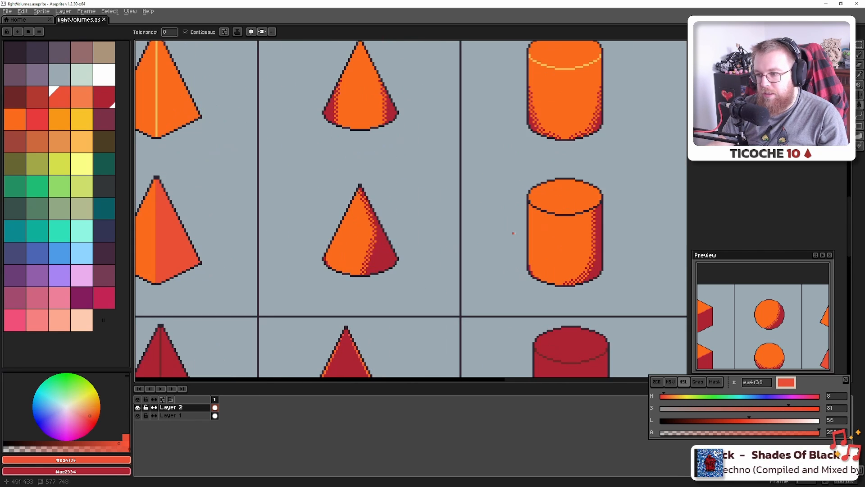
pyautogui.scroll(-1, 451, 229)
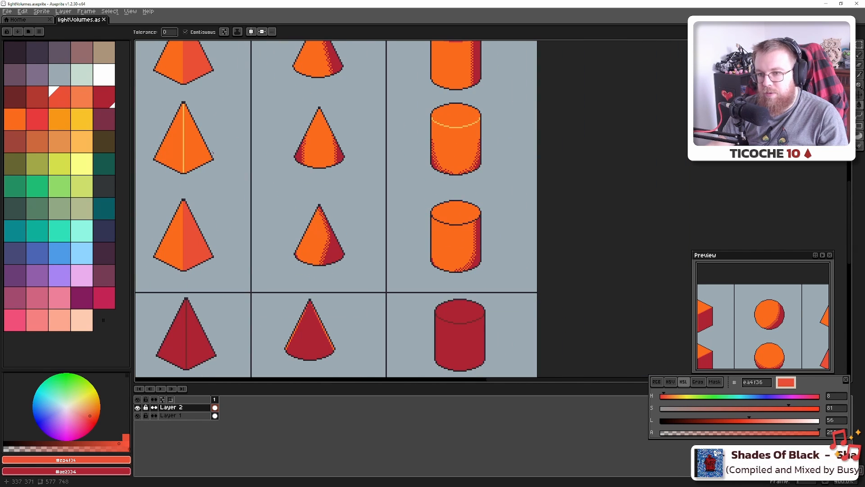
# Pick light orange #fbb954 and pencil pixels along the ellipse's lower-left rim outline
pyautogui.keyDown('alt'); pyautogui.click(187, 154); pyautogui.keyUp('alt')
pyautogui.scroll(6, 481, 220)
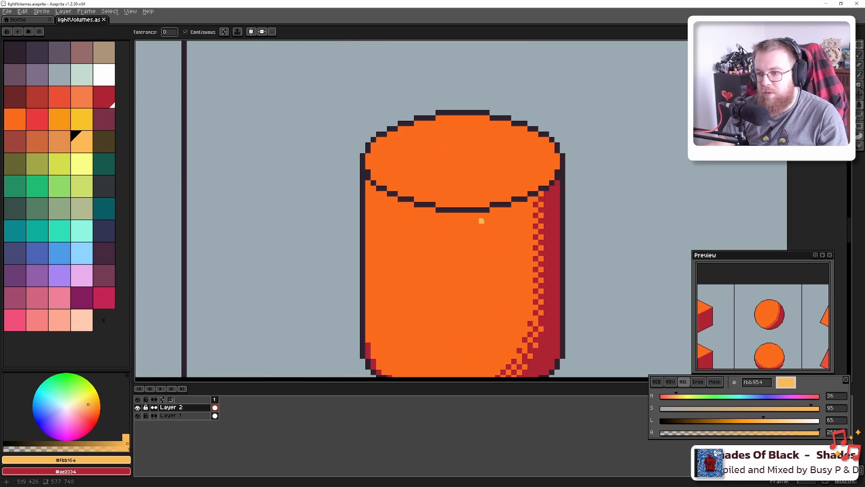
pyautogui.scroll(3, 409, 190)
pyautogui.press('b')
pyautogui.click(287, 136)
pyautogui.click(286, 152)
pyautogui.click(303, 168)
pyautogui.click(319, 183)
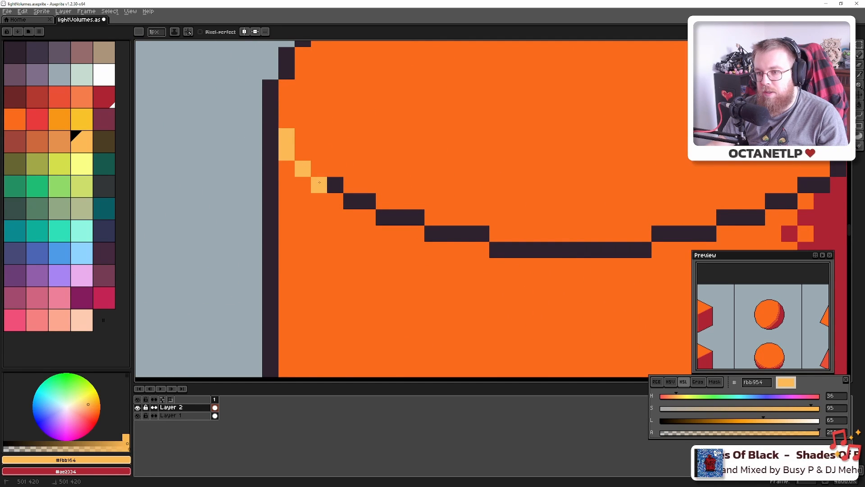
pyautogui.click(335, 184)
pyautogui.click(351, 201)
pyautogui.click(367, 201)
pyautogui.click(384, 217)
pyautogui.click(400, 217)
pyautogui.click(416, 217)
pyautogui.click(437, 233)
# Bucket-fill the remaining dark rim segments light orange through to the rim's right end
pyautogui.press('g')
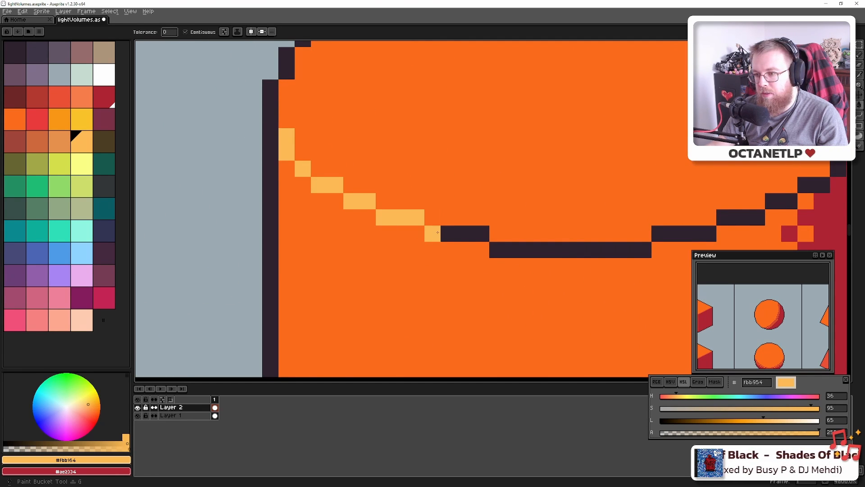
pyautogui.click(464, 233)
pyautogui.click(568, 250)
pyautogui.click(676, 233)
pyautogui.click(739, 217)
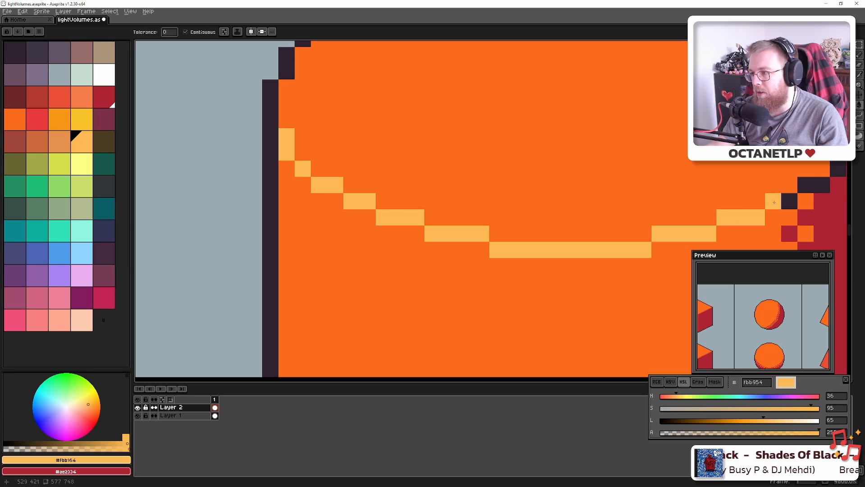
pyautogui.click(789, 202)
pyautogui.click(822, 185)
# Sample dark red #6e2727 from the canvas and fill the upper cylinder's top with it
pyautogui.scroll(-5, 575, 232)
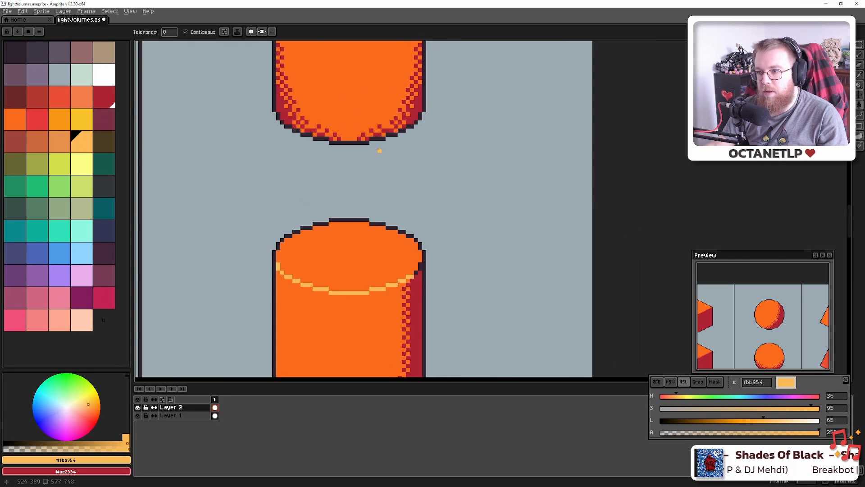
pyautogui.scroll(-2, 379, 151)
pyautogui.moveTo(380, 95)
pyautogui.mouseDown()
pyautogui.moveTo(389, 274)
pyautogui.moveTo(399, 81)
pyautogui.moveTo(397, 137)
pyautogui.mouseUp()
pyautogui.press('alt')
pyautogui.keyDown('alt'); pyautogui.click(406, 117); pyautogui.keyUp('alt')
pyautogui.scroll(1, 399, 200)
pyautogui.scroll(-2, 399, 199)
pyautogui.click(396, 137)
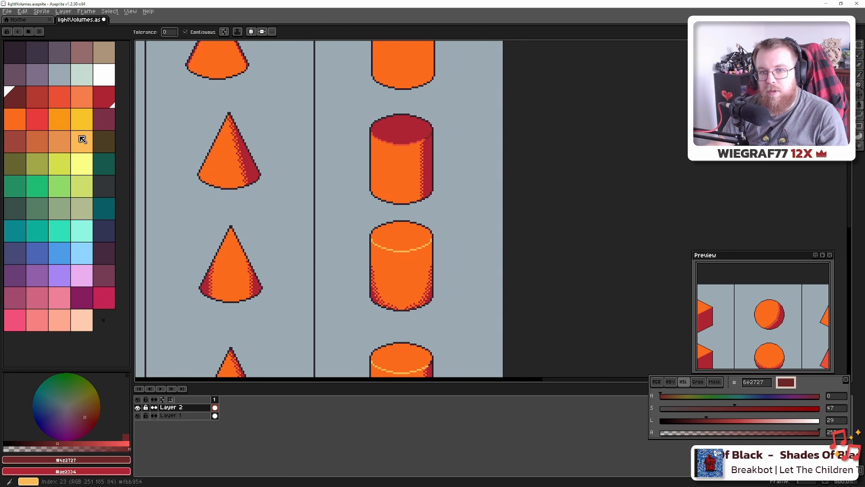
# Select red-orange #ea4f36 with the pencil and bring the next cylinder and upper shape rows into view
pyautogui.click(67, 102)
pyautogui.scroll(5, 371, 95)
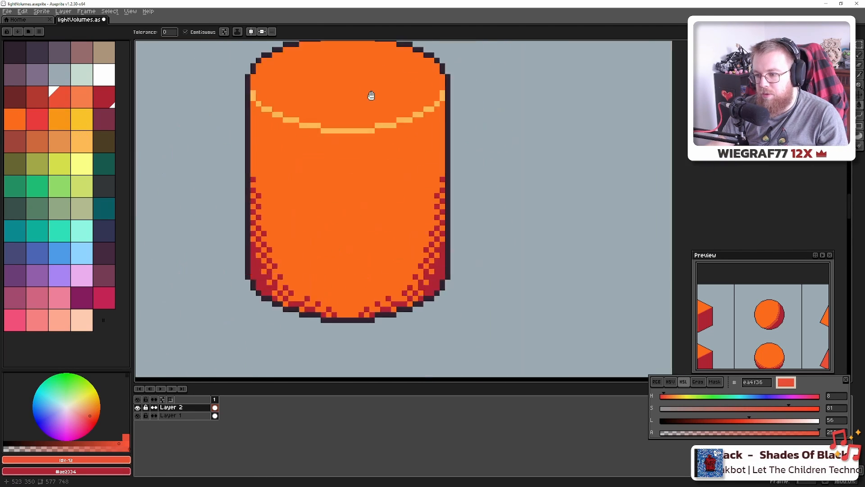
pyautogui.moveTo(437, 350)
pyautogui.mouseDown()
pyautogui.moveTo(398, 236)
pyautogui.moveTo(376, 31)
pyautogui.mouseUp()
pyautogui.press('b')
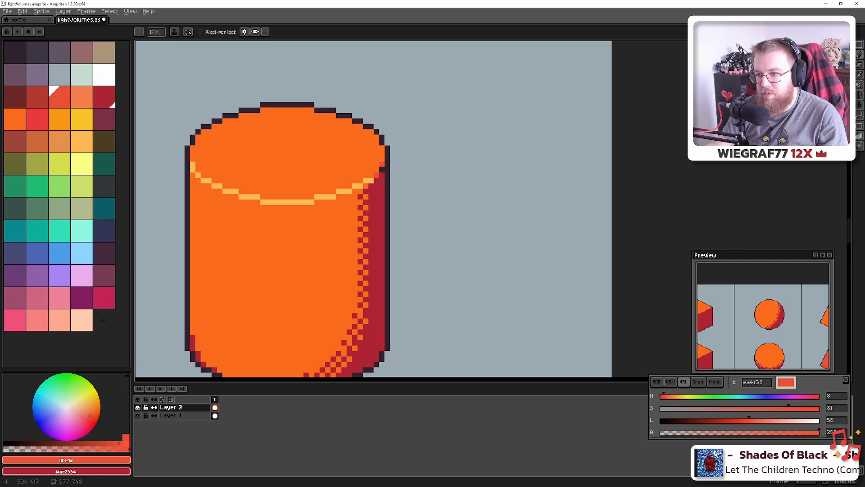
pyautogui.scroll(-4, 380, 170)
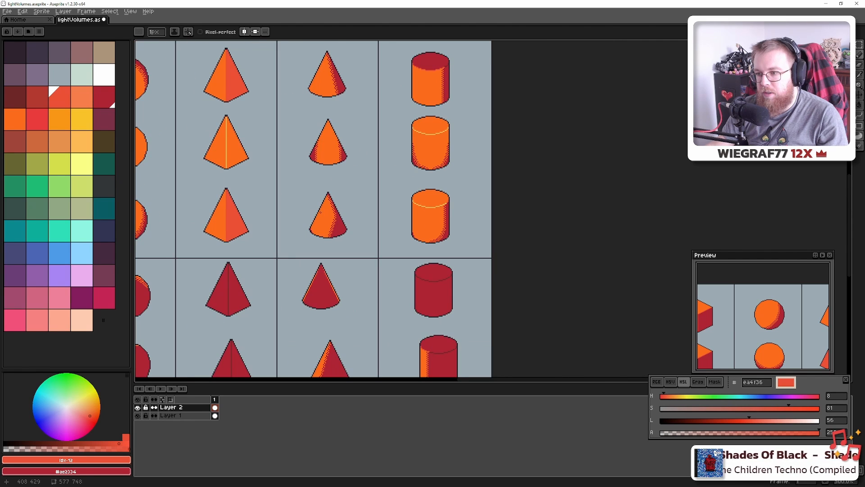
pyautogui.scroll(-4, 320, 212)
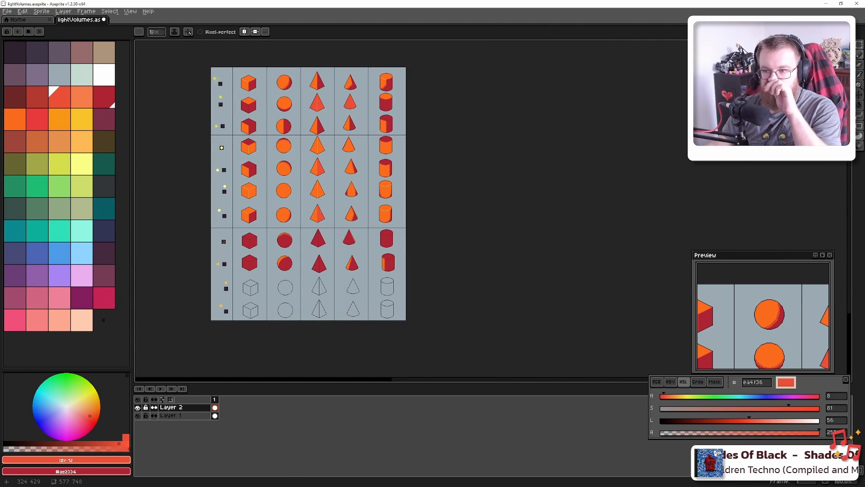
pyautogui.moveTo(368, 204); pyautogui.dragTo(405, 214)
pyautogui.scroll(2, 352, 204)
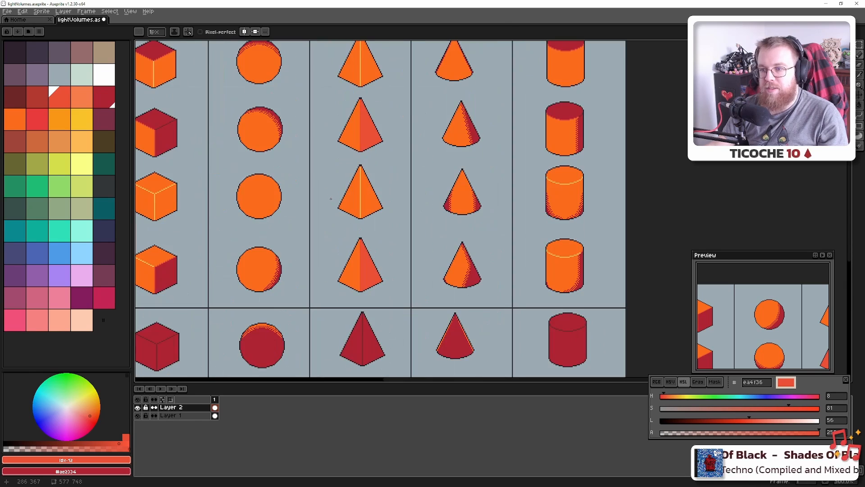
pyautogui.moveTo(352, 204); pyautogui.dragTo(460, 258)
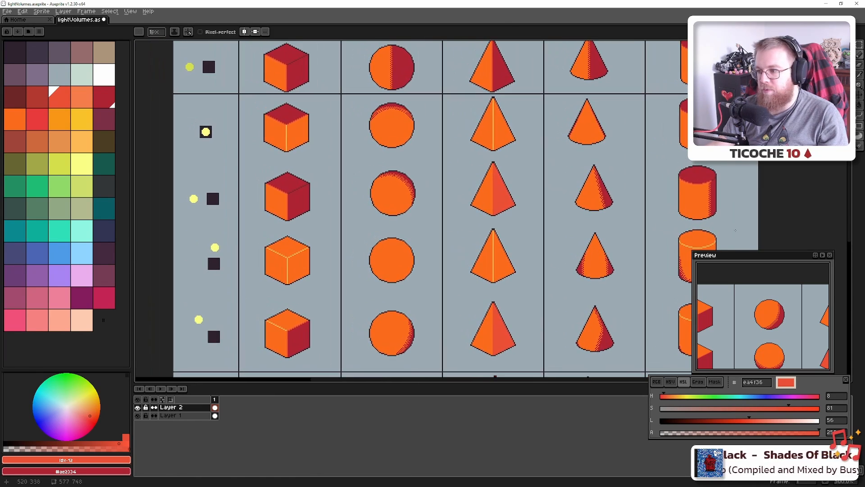
pyautogui.moveTo(613, 243); pyautogui.dragTo(595, 228)
pyautogui.scroll(1, 595, 227)
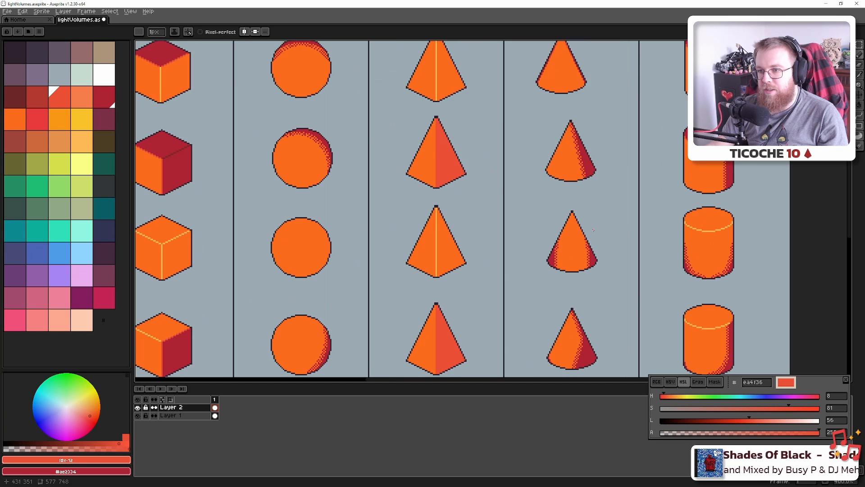
pyautogui.scroll(-1, 592, 230)
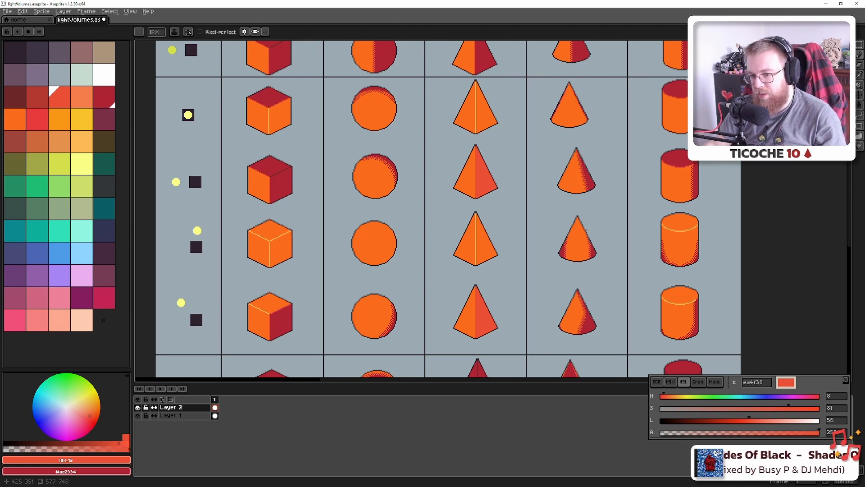
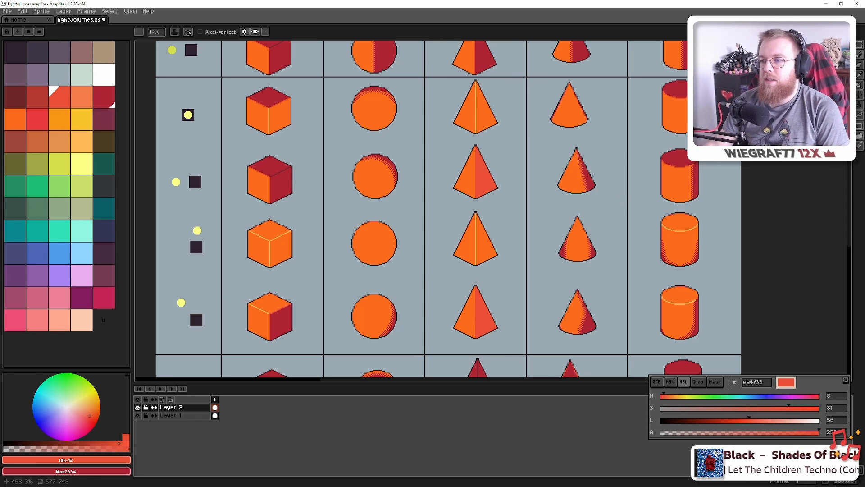
# Save the chart file and pan down to the lower shape rows
pyautogui.moveTo(350, 219); pyautogui.dragTo(363, 236)
pyautogui.hotkey('ctrl', 's')
pyautogui.scroll(-4, 363, 236)
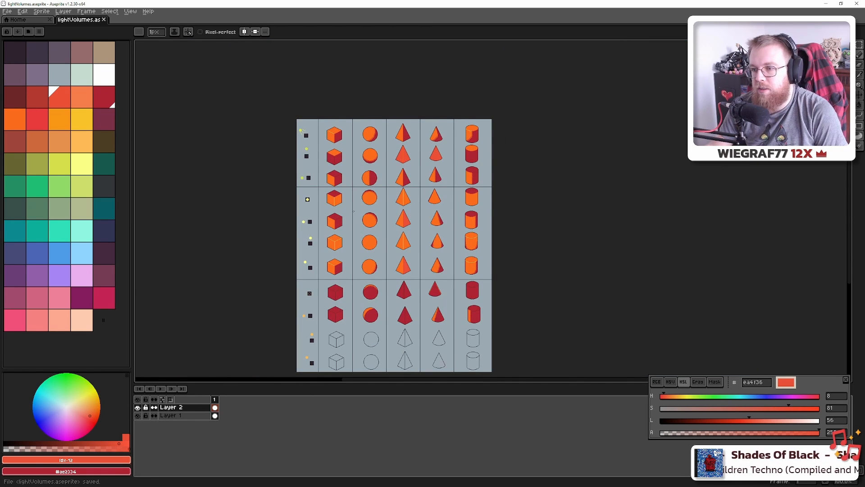
pyautogui.scroll(1, 354, 211)
pyautogui.moveTo(356, 196); pyautogui.dragTo(384, 123)
pyautogui.moveTo(402, 193); pyautogui.dragTo(396, 174)
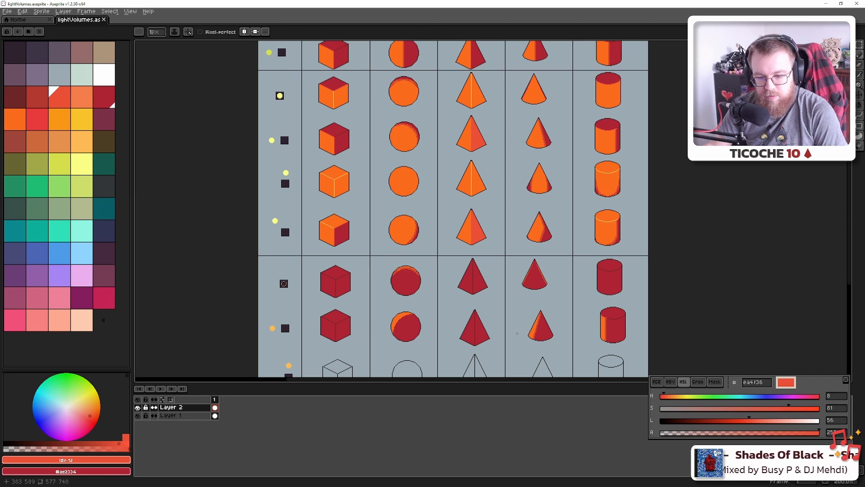
# Look over the outline rows, the red cubes and spheres, and the upper orange rows
pyautogui.moveTo(514, 323); pyautogui.dragTo(507, 210)
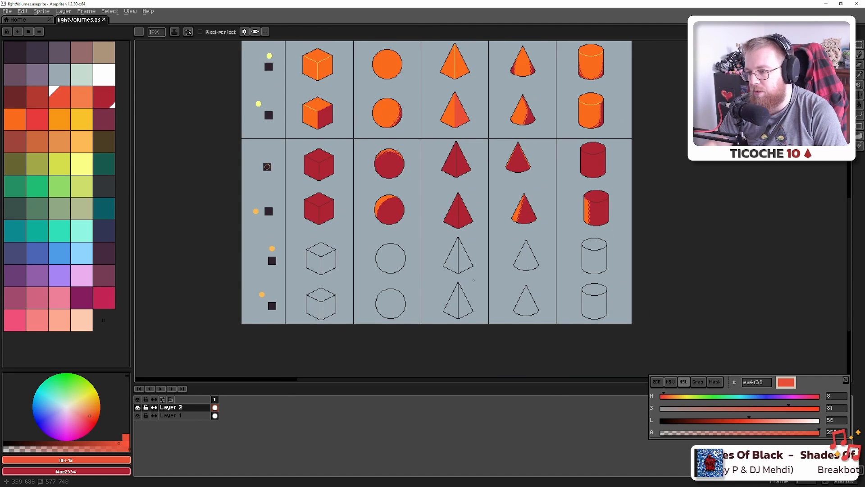
pyautogui.moveTo(474, 280); pyautogui.dragTo(500, 285)
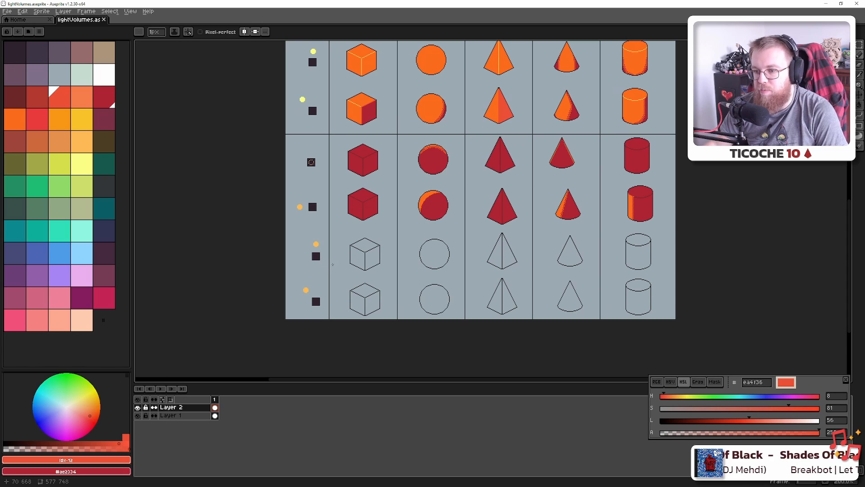
pyautogui.scroll(3, 332, 265)
pyautogui.scroll(-3, 329, 261)
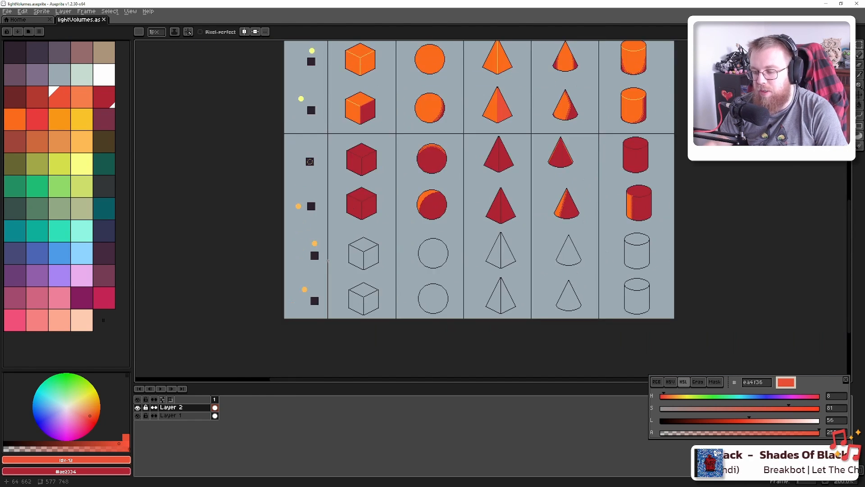
pyautogui.scroll(3, 328, 260)
pyautogui.moveTo(269, 125); pyautogui.dragTo(357, 257)
pyautogui.scroll(-1, 599, 229)
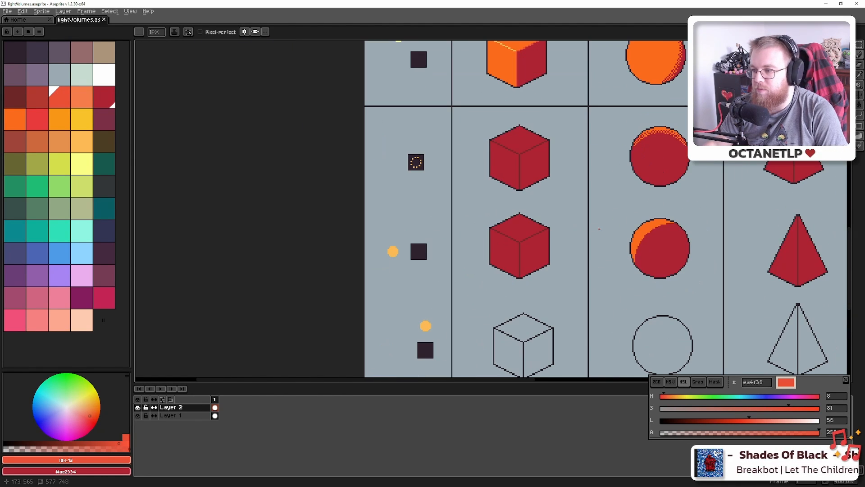
pyautogui.moveTo(594, 212); pyautogui.dragTo(508, 283)
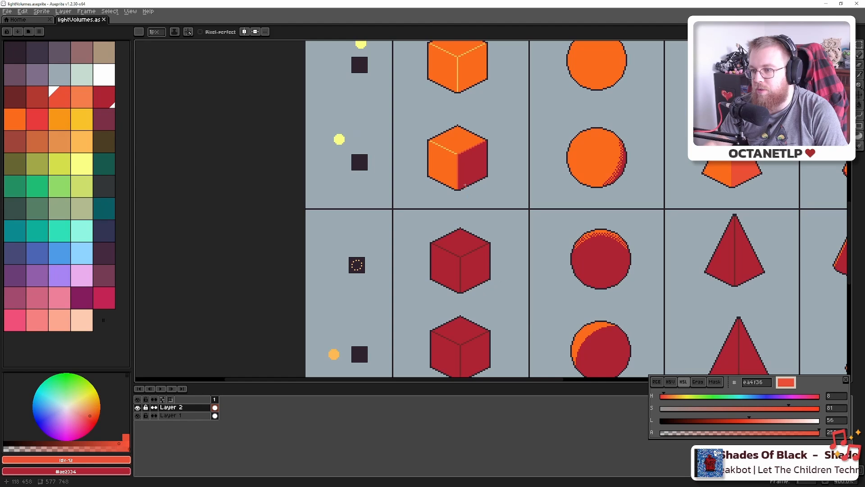
# Set the Paint Bucket to orange sampled from the top cube
pyautogui.keyDown('alt'); pyautogui.click(574, 182); pyautogui.keyUp('alt')
pyautogui.press('g')
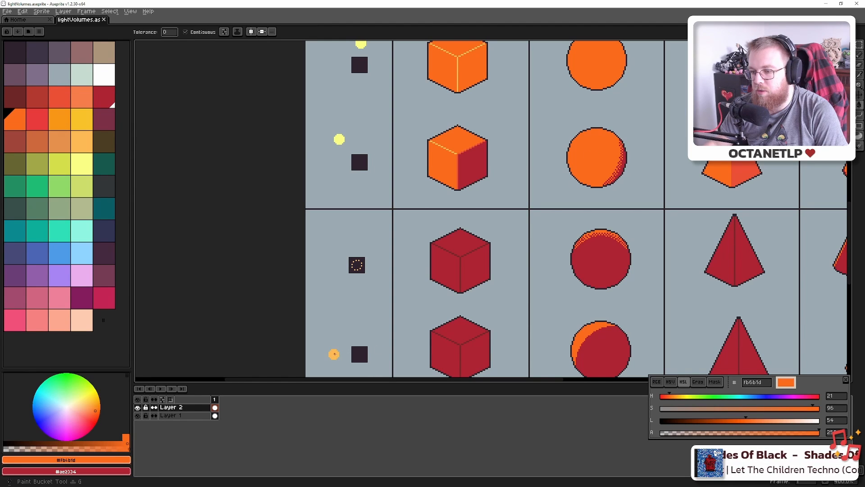
pyautogui.moveTo(626, 196); pyautogui.dragTo(561, 216)
pyautogui.keyDown('alt'); pyautogui.click(674, 176); pyautogui.keyUp('alt')
pyautogui.moveTo(380, 164); pyautogui.dragTo(462, 361)
pyautogui.moveTo(439, 174); pyautogui.dragTo(468, 372)
pyautogui.moveTo(475, 211); pyautogui.dragTo(463, 358)
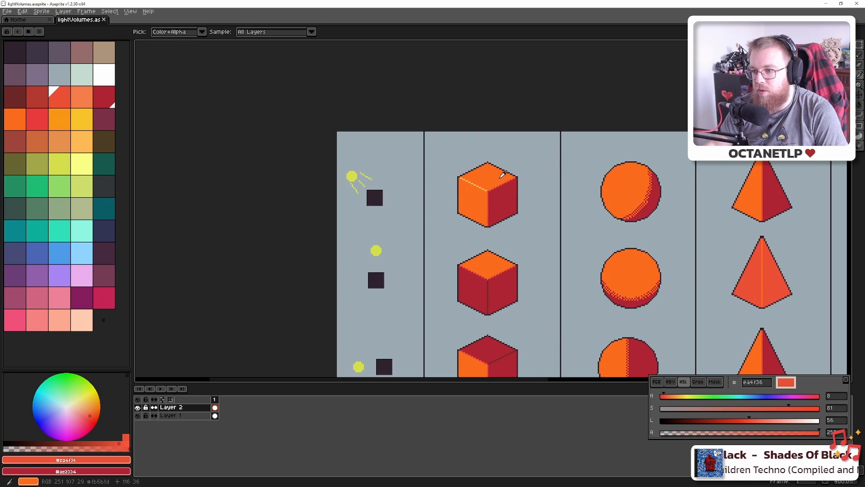
pyautogui.keyDown('alt'); pyautogui.click(487, 180); pyautogui.keyUp('alt')
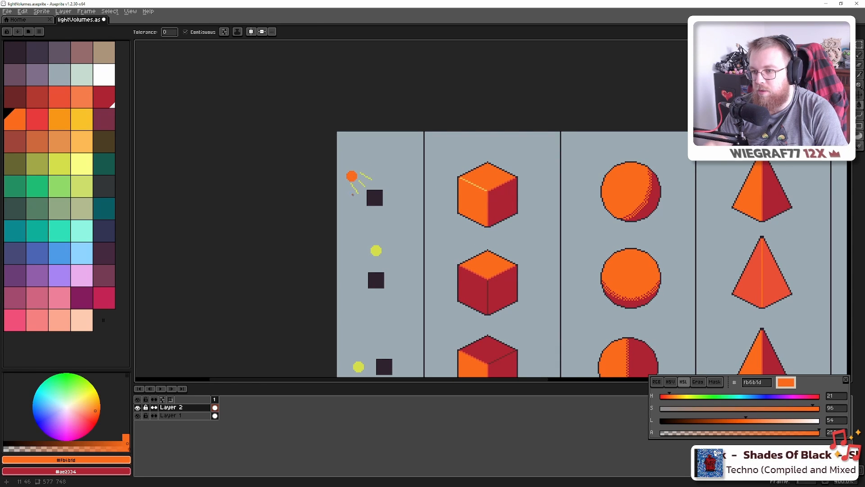
# Fill the light dots beside the second red row and above the outline cube orange
pyautogui.scroll(-3, 353, 195)
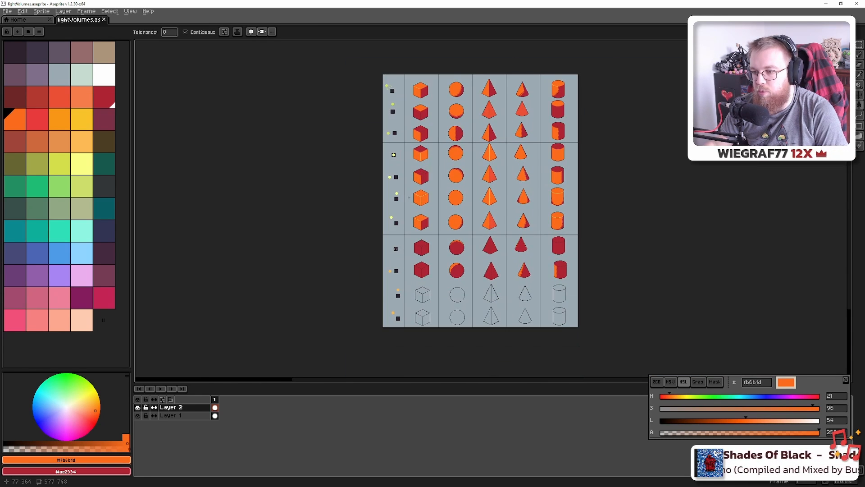
pyautogui.scroll(3, 409, 197)
pyautogui.moveTo(451, 261); pyautogui.dragTo(425, 74)
pyautogui.moveTo(398, 223); pyautogui.dragTo(399, 149)
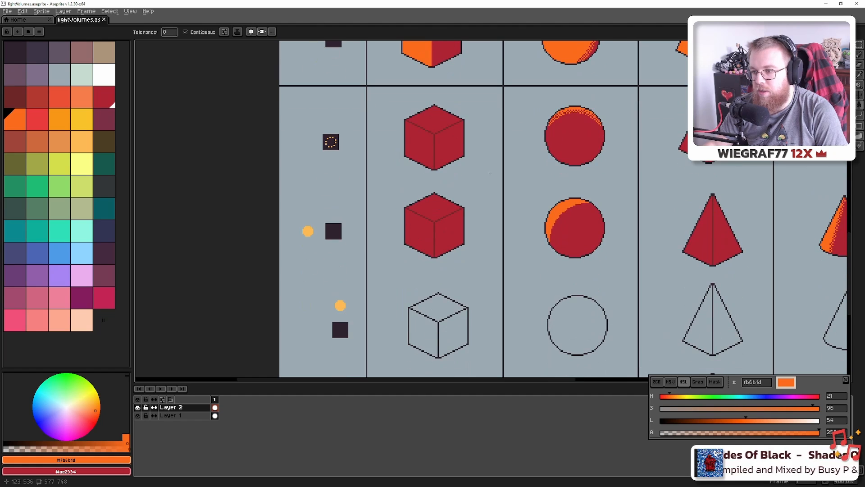
pyautogui.click(308, 232)
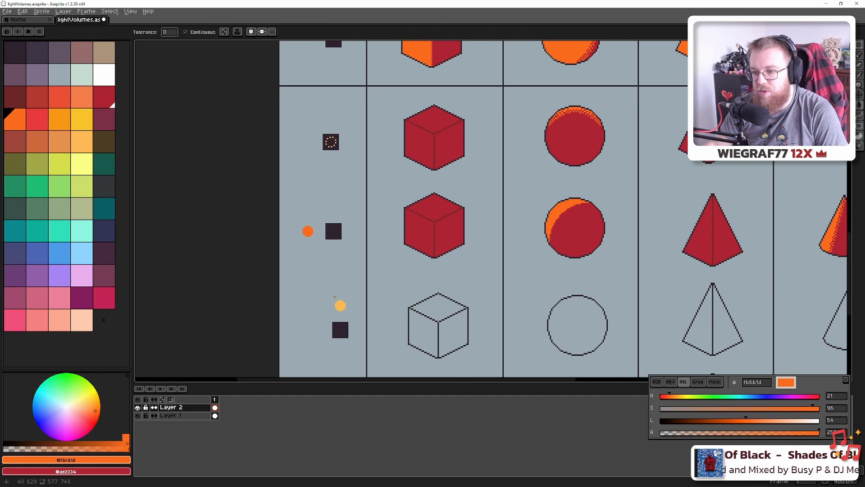
pyautogui.click(340, 305)
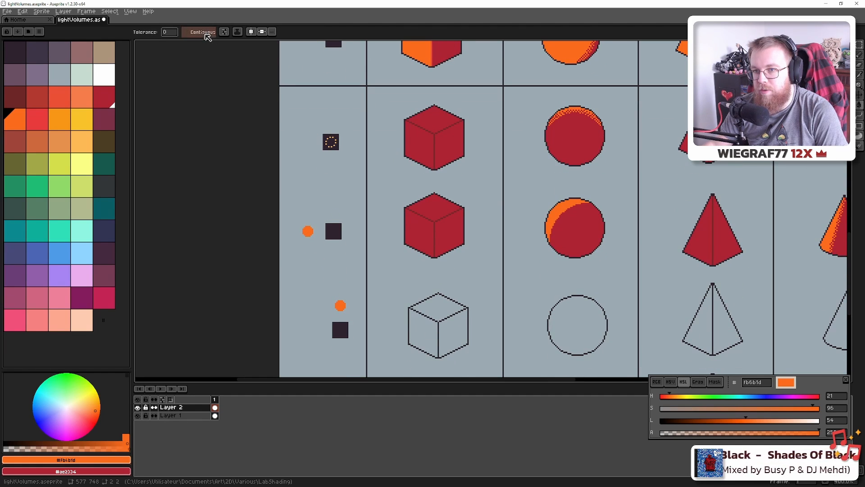
# Turn off Contiguous, select the left column of dots, and fill the last yellow dot orange
pyautogui.click(186, 32)
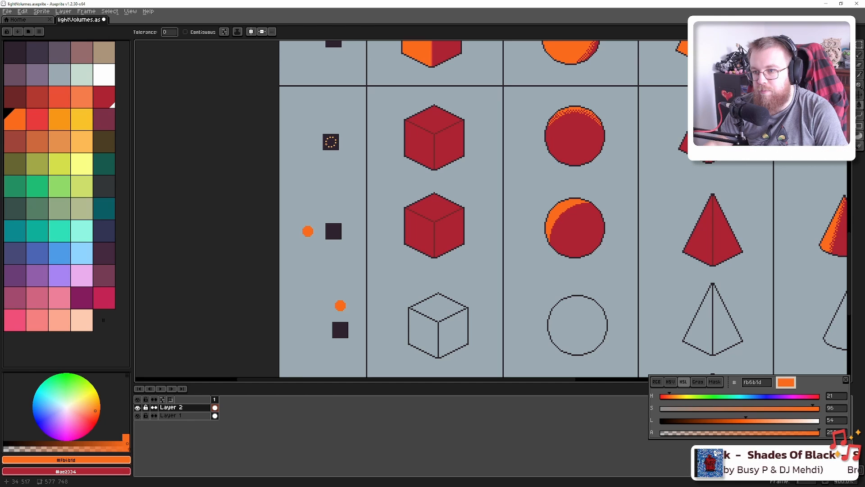
pyautogui.scroll(-4, 327, 145)
pyautogui.scroll(1, 326, 148)
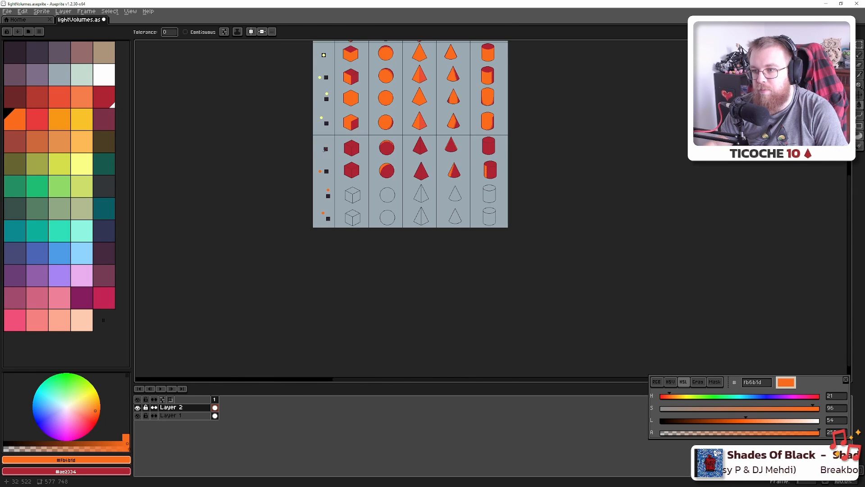
pyautogui.scroll(4, 327, 149)
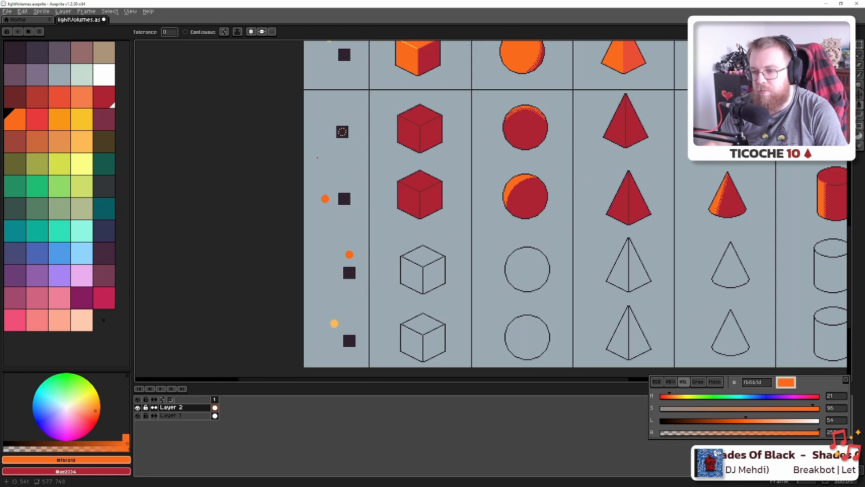
pyautogui.press('m')
pyautogui.moveTo(297, 69); pyautogui.dragTo(373, 348)
pyautogui.press('g')
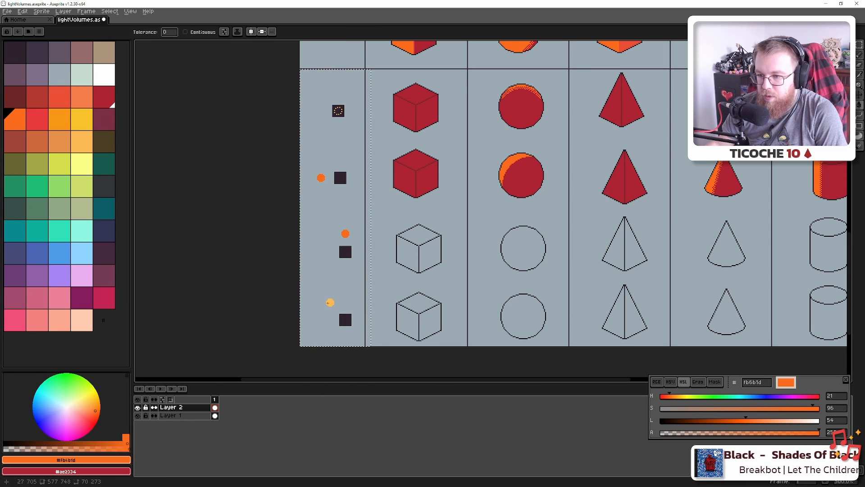
pyautogui.click(331, 303)
# Sample red from the red cube and look over the red cones and cylinders
pyautogui.scroll(-3, 332, 247)
pyautogui.scroll(-1, 333, 247)
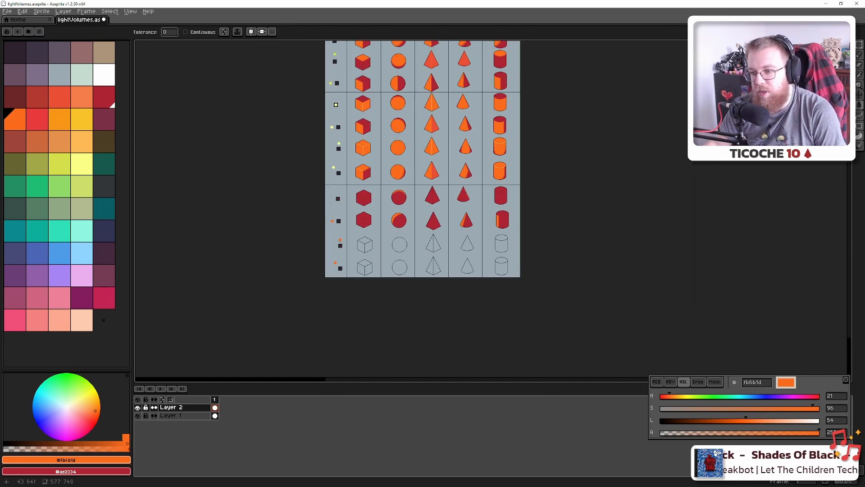
pyautogui.scroll(2, 341, 238)
pyautogui.moveTo(455, 151); pyautogui.dragTo(367, 216)
pyautogui.moveTo(246, 188); pyautogui.dragTo(287, 230)
pyautogui.scroll(2, 345, 206)
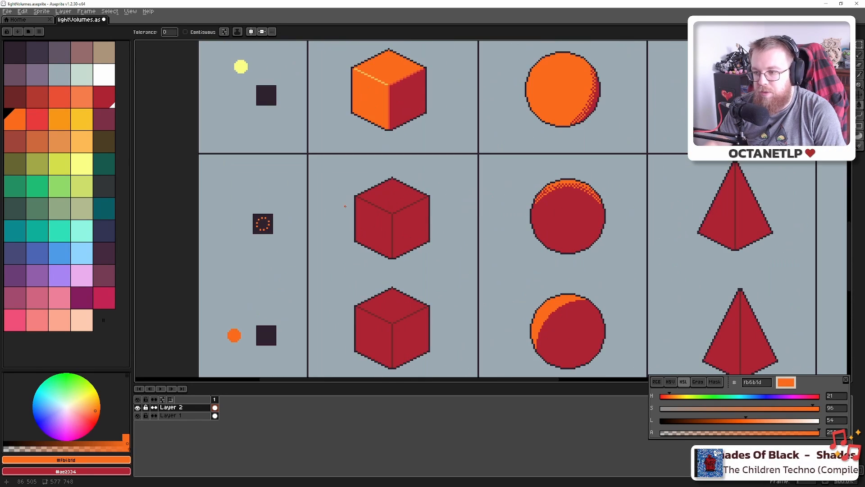
pyautogui.keyDown('alt'); pyautogui.click(376, 225); pyautogui.keyUp('alt')
pyautogui.hscroll(3, 356, 208)
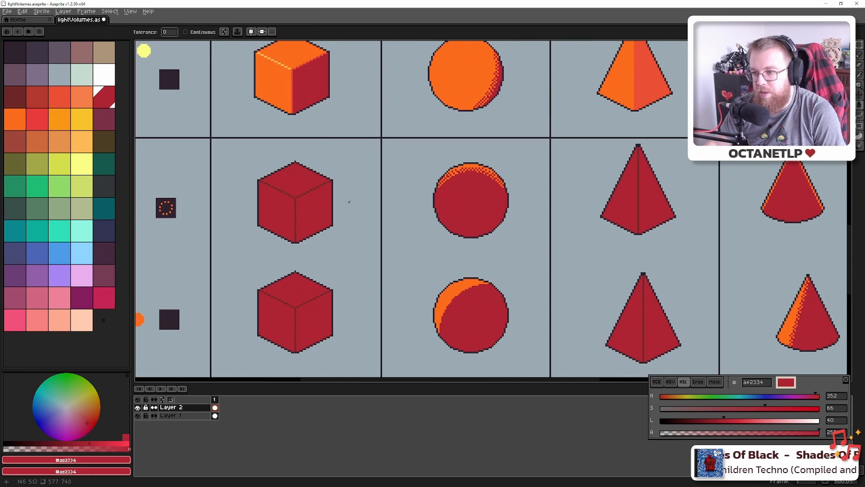
pyautogui.moveTo(489, 199); pyautogui.dragTo(331, 199)
pyautogui.moveTo(366, 199); pyautogui.dragTo(319, 199)
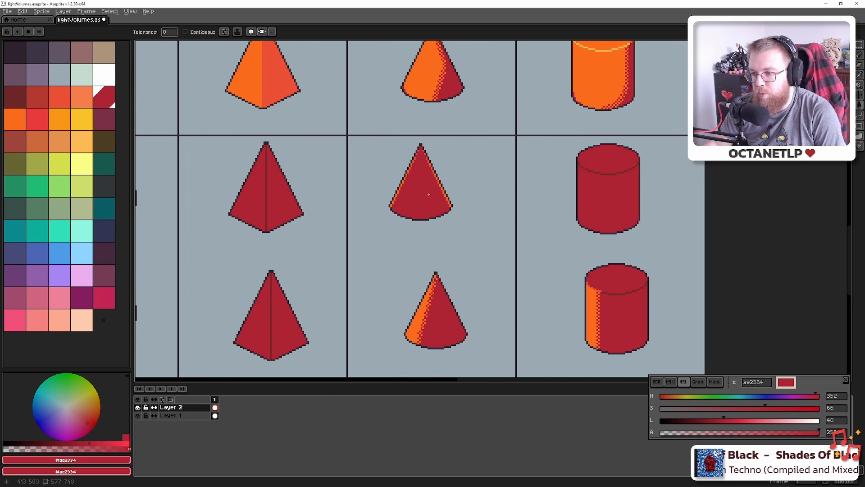
pyautogui.moveTo(487, 205)
pyautogui.mouseDown()
pyautogui.moveTo(614, 194)
pyautogui.moveTo(494, 194)
pyautogui.mouseUp()
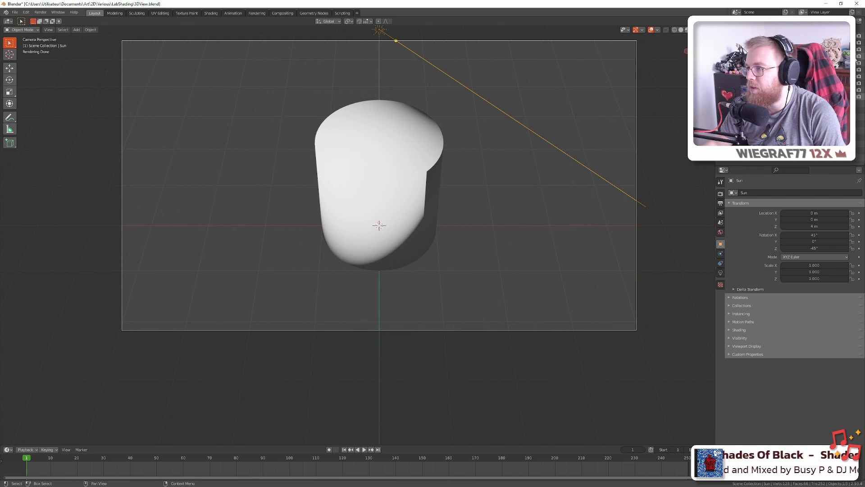
# View the scene from the top and zero the sun's Z and X rotation
pyautogui.press('KP_7')
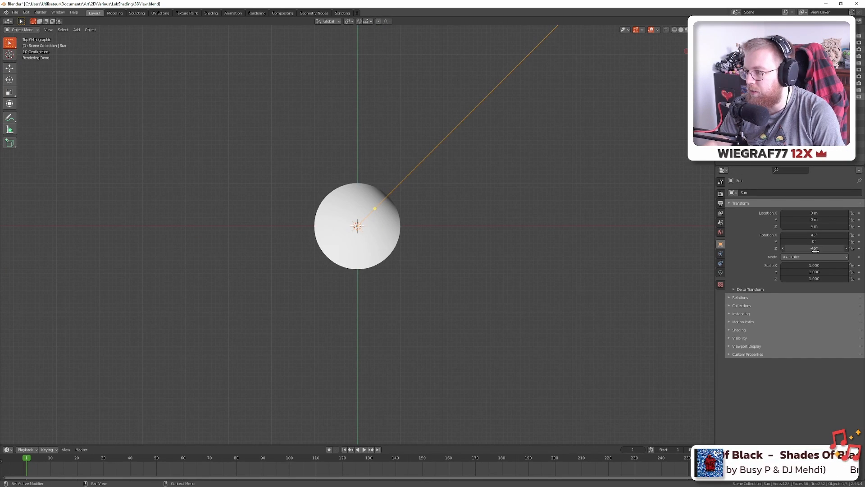
pyautogui.press('Return')
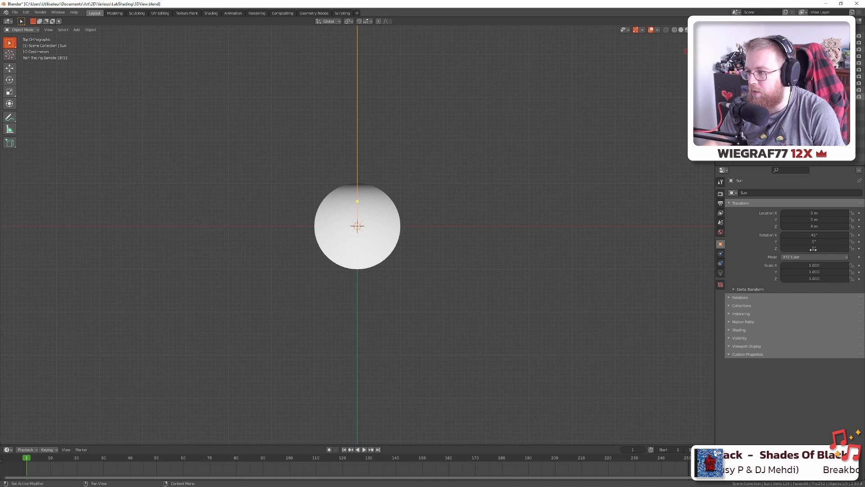
pyautogui.press('Return')
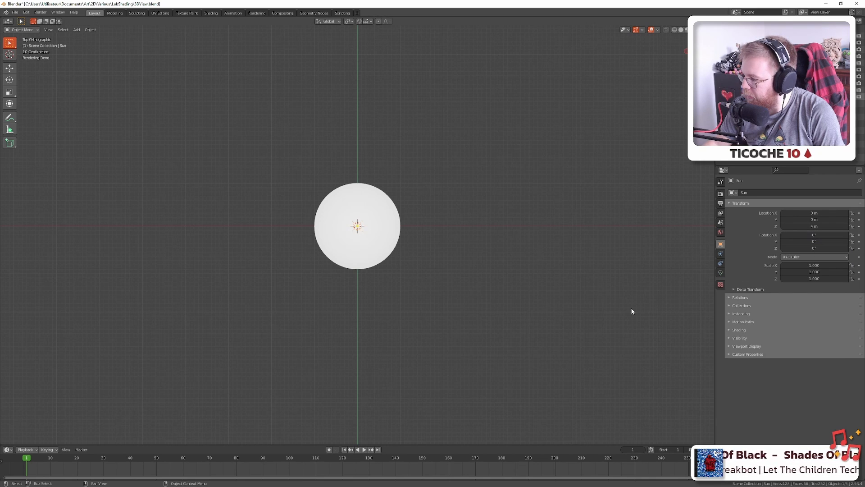
pyautogui.moveTo(543, 343); pyautogui.dragTo(515, 261)
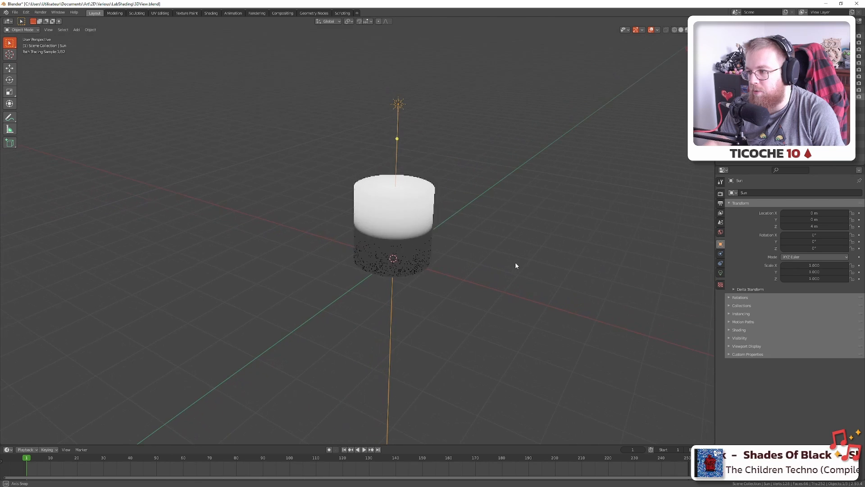
# Set the sun to Z 0° and X -90°, then view the cylinder through the camera
pyautogui.click(815, 248)
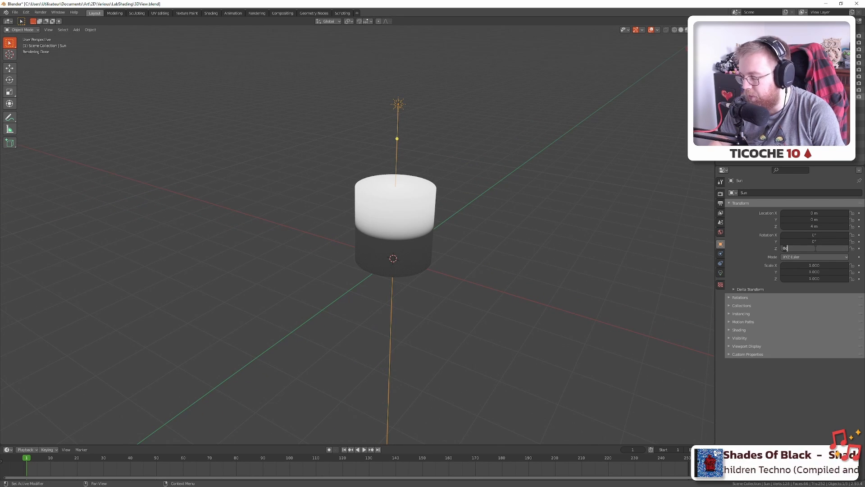
pyautogui.press('Return')
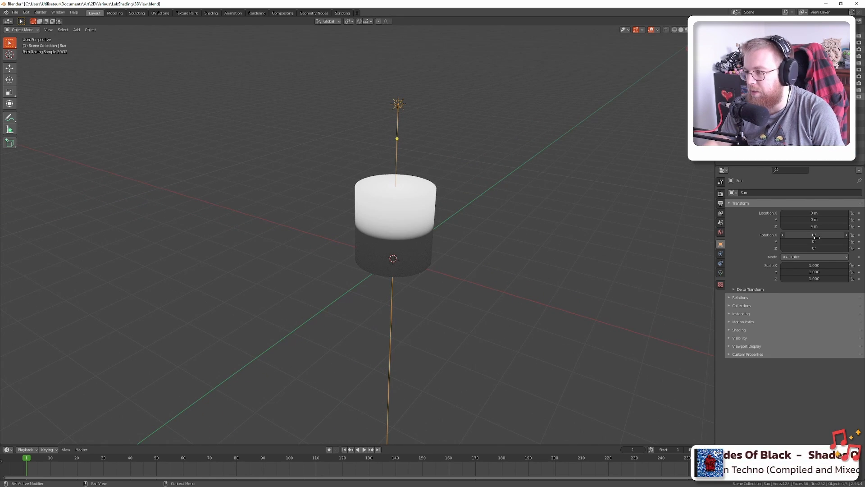
pyautogui.moveTo(817, 235); pyautogui.dragTo(817, 236)
pyautogui.write('-9')
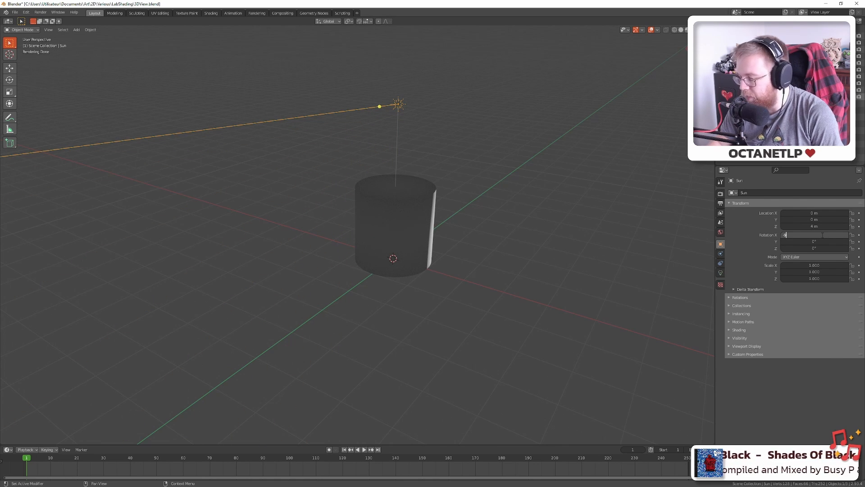
pyautogui.write('0')
pyautogui.press('Return')
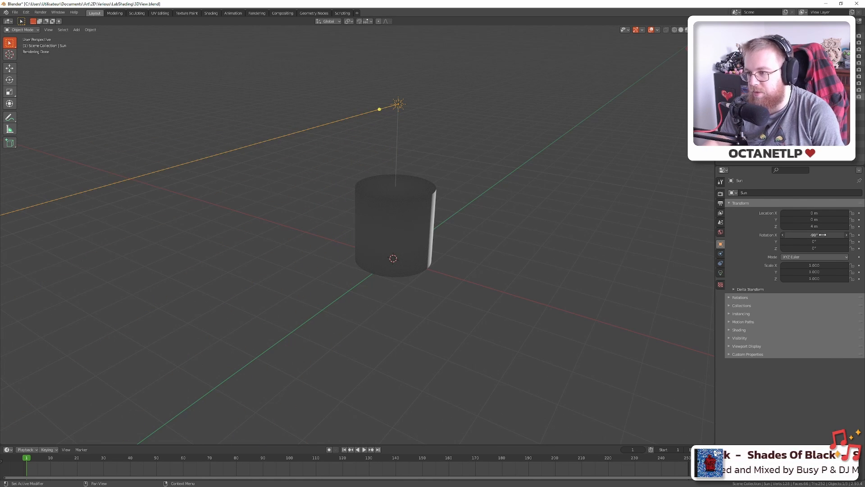
pyautogui.press('KP_0')
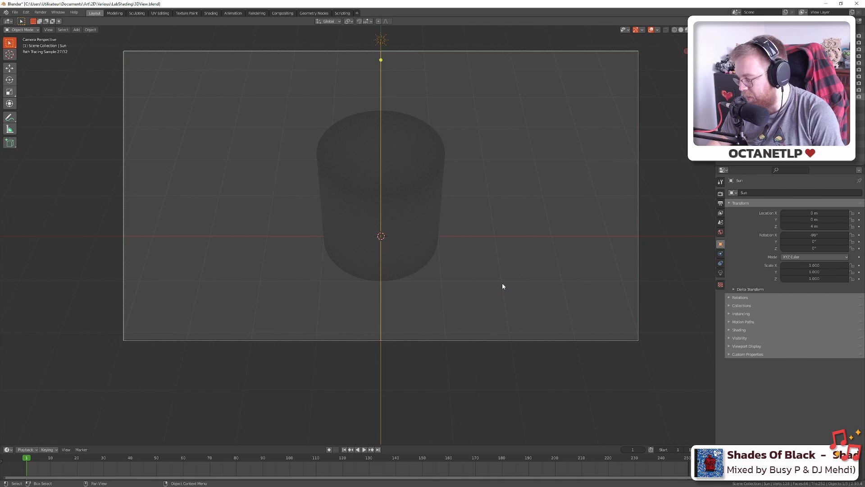
pyautogui.hotkey('alt', 'Tab')
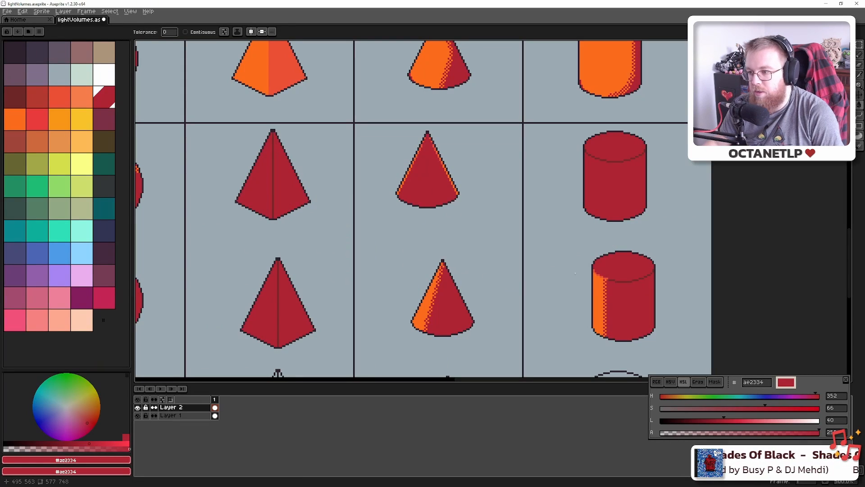
# Check the cylinder in camera view and pan the Aseprite sheet to compare
pyautogui.hotkey('alt', 'Tab')
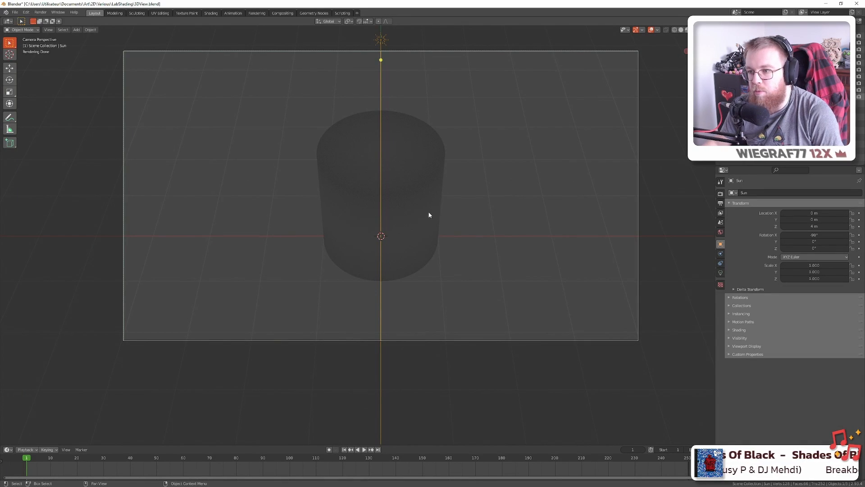
pyautogui.moveTo(552, 228); pyautogui.dragTo(582, 205)
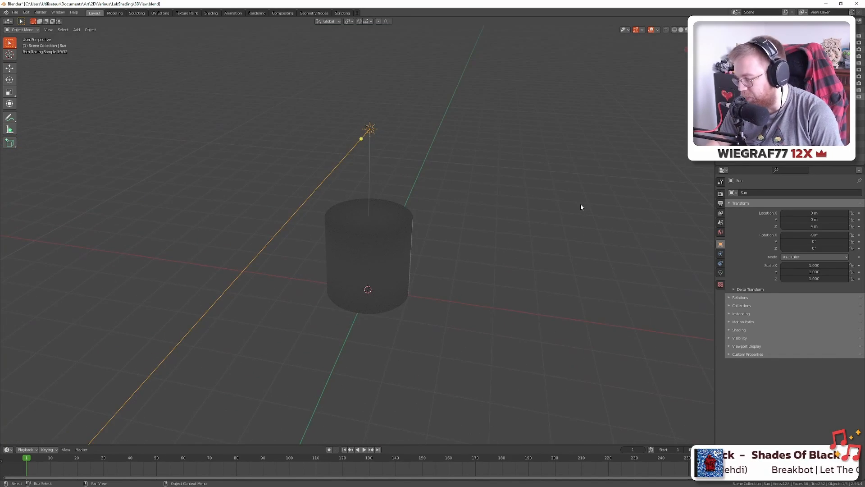
pyautogui.press('KP_0')
pyautogui.hotkey('alt', 'Tab')
pyautogui.scroll(-4, 317, 210)
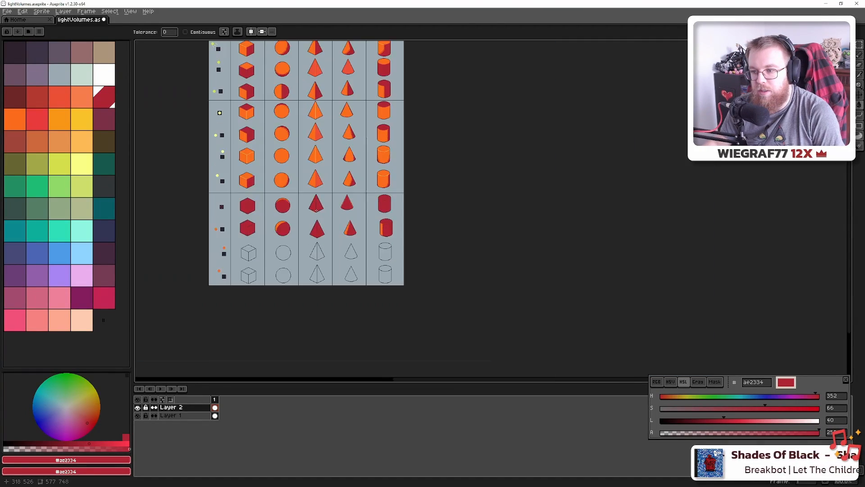
pyautogui.moveTo(316, 210); pyautogui.dragTo(543, 230)
pyautogui.scroll(2, 390, 217)
pyautogui.scroll(-1, 504, 236)
pyautogui.scroll(2, 374, 257)
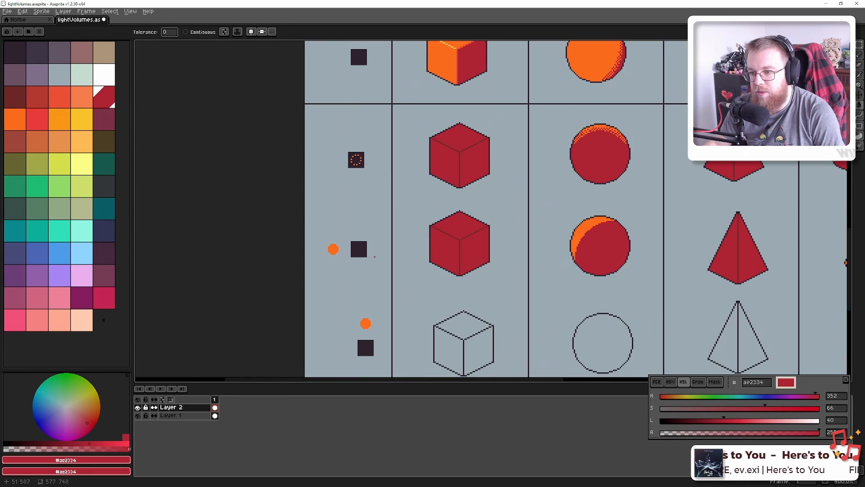
pyautogui.scroll(1, 374, 257)
# Rotate the sun to 45° on Z and compare against the pyramid, cone and cylinder columns
pyautogui.hotkey('alt', 'Tab')
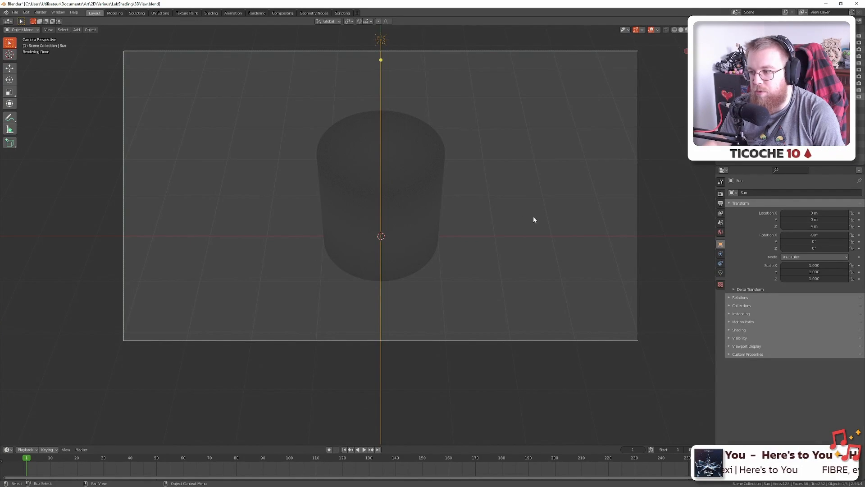
pyautogui.click(801, 248)
pyautogui.write('45')
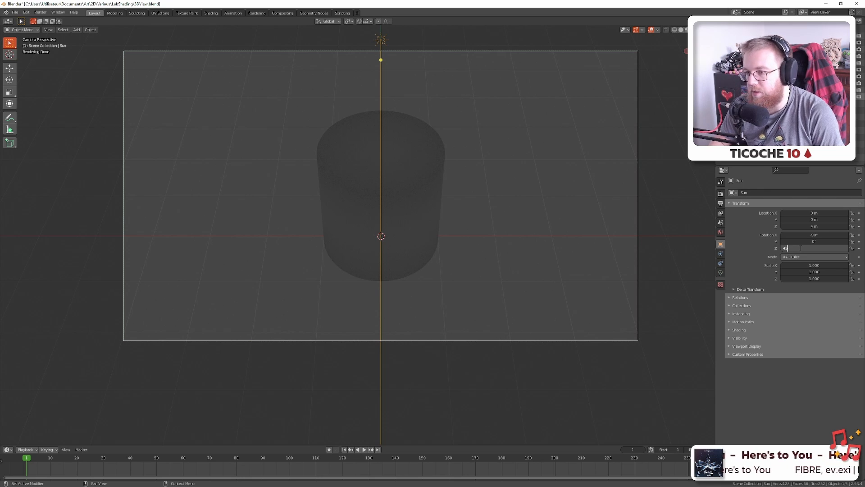
pyautogui.write('d')
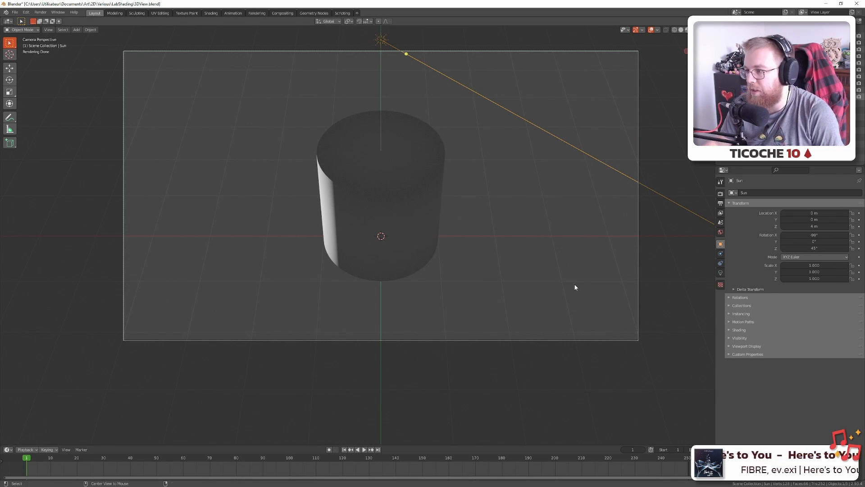
pyautogui.hotkey('alt', 'Tab')
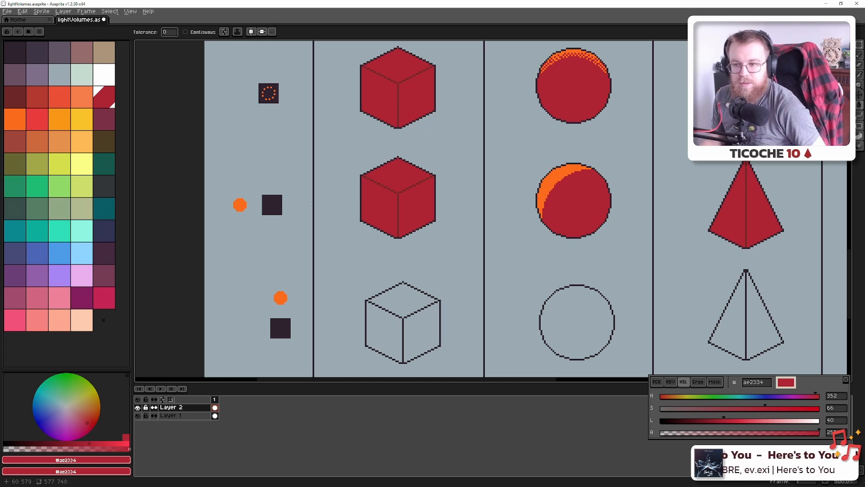
pyautogui.hotkey('alt', 'Tab')
pyautogui.hotkey('alt', 'Tab')
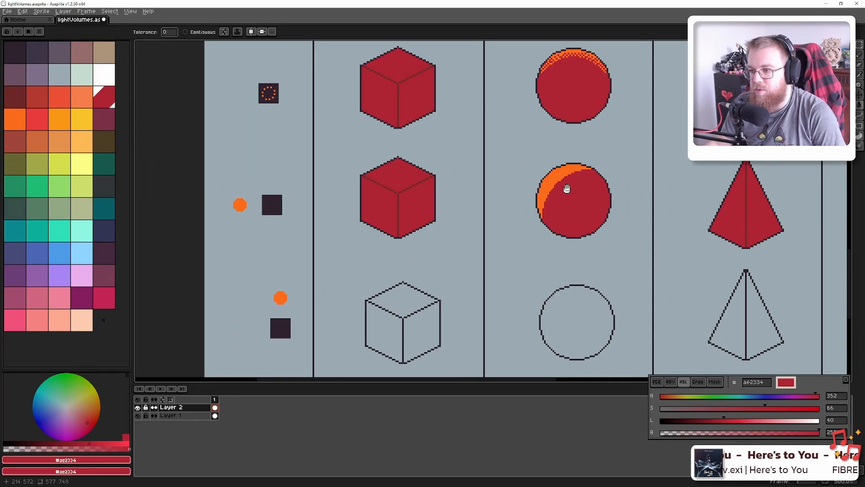
pyautogui.moveTo(566, 188); pyautogui.dragTo(396, 176)
pyautogui.moveTo(533, 168); pyautogui.dragTo(411, 167)
pyautogui.hotkey('alt', 'Tab')
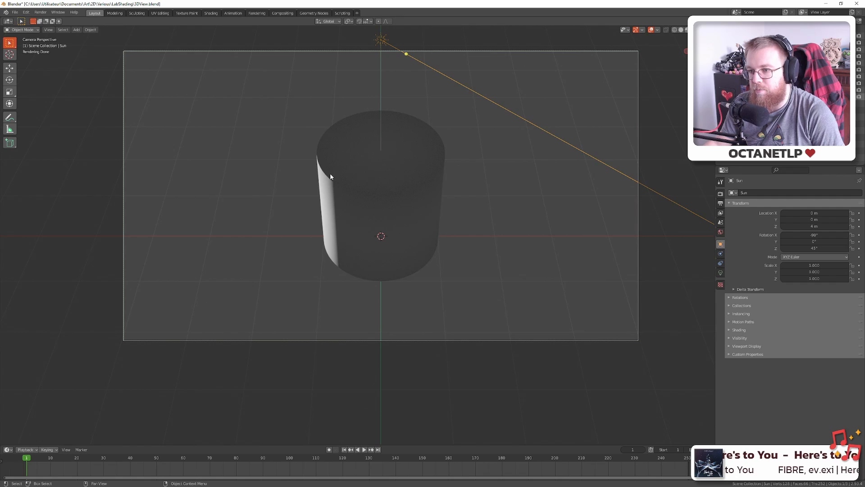
pyautogui.hotkey('alt', 'Tab')
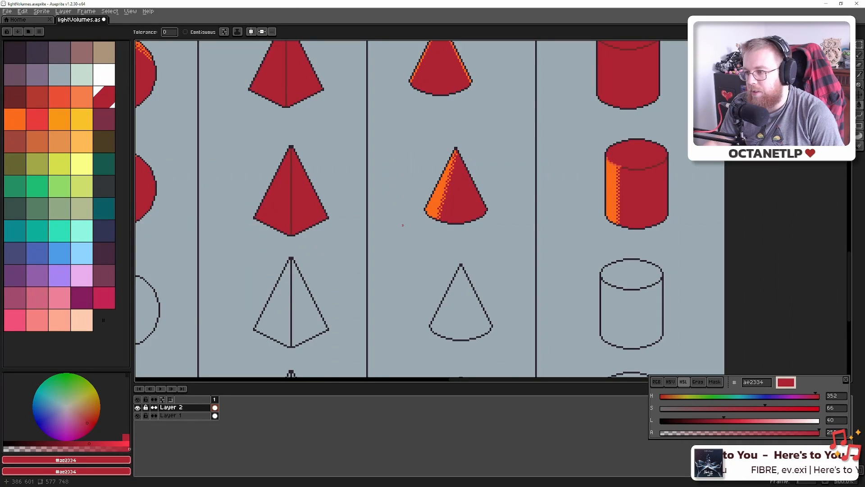
pyautogui.scroll(-4, 427, 212)
pyautogui.moveTo(426, 212); pyautogui.dragTo(625, 196)
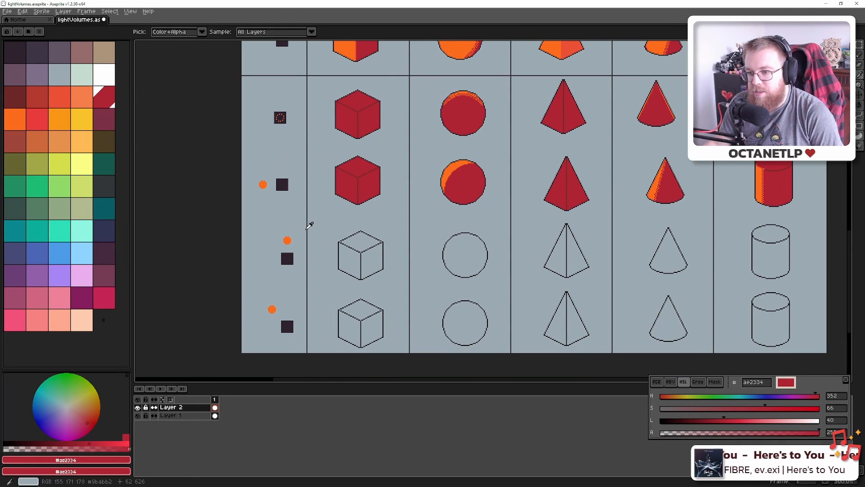
# Reset the sun's Z rotation to 0°
pyautogui.hotkey('alt', 'Tab')
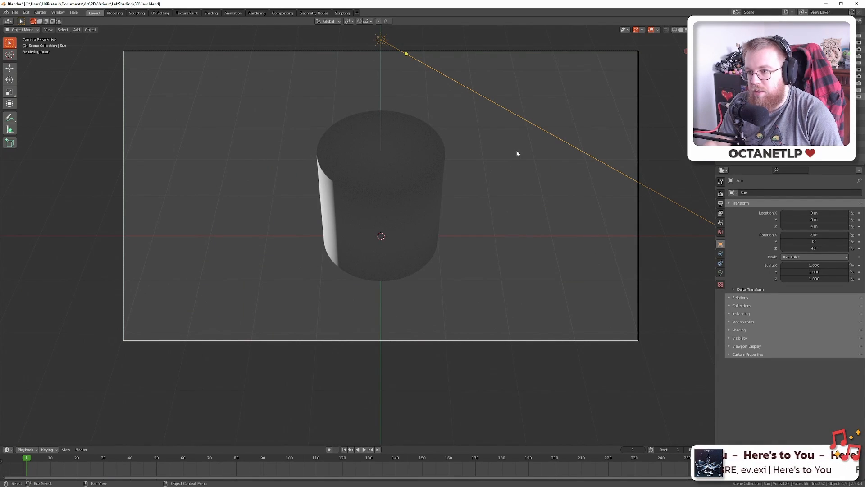
pyautogui.click(811, 248)
pyautogui.write('0')
pyautogui.press('Return')
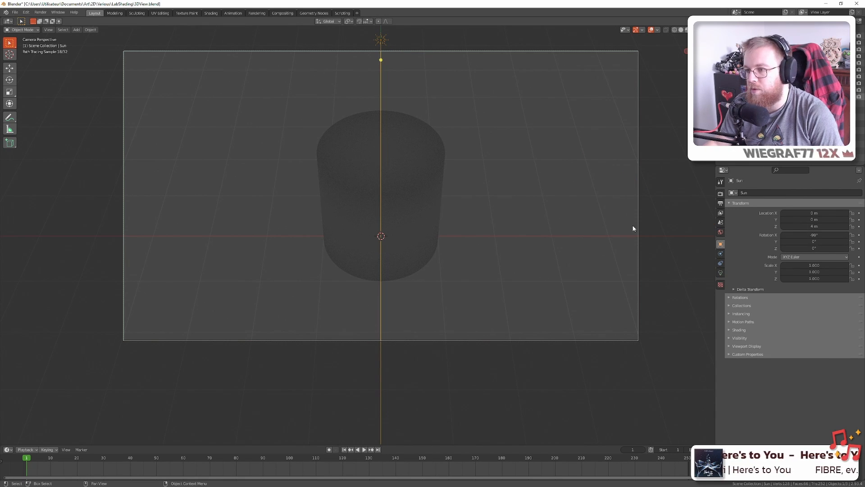
# View the cylinder from the right and tilt the sun to -45° on X
pyautogui.press('KP_3')
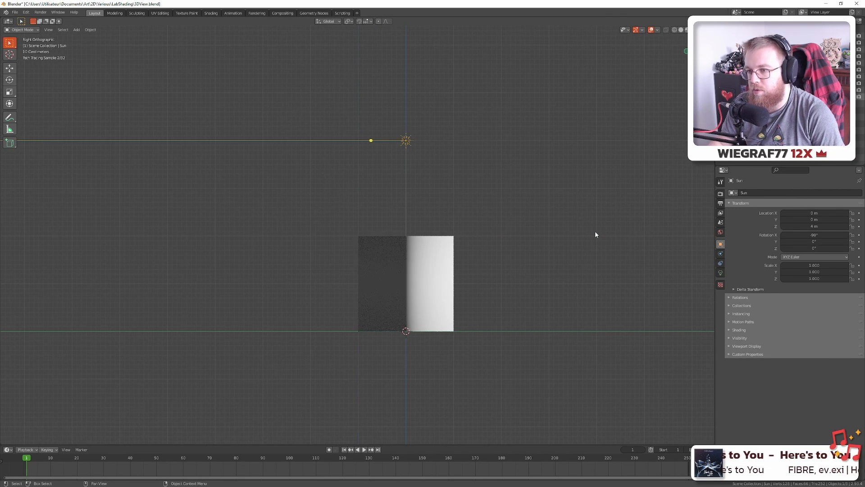
pyautogui.hotkey('alt', 'Tab')
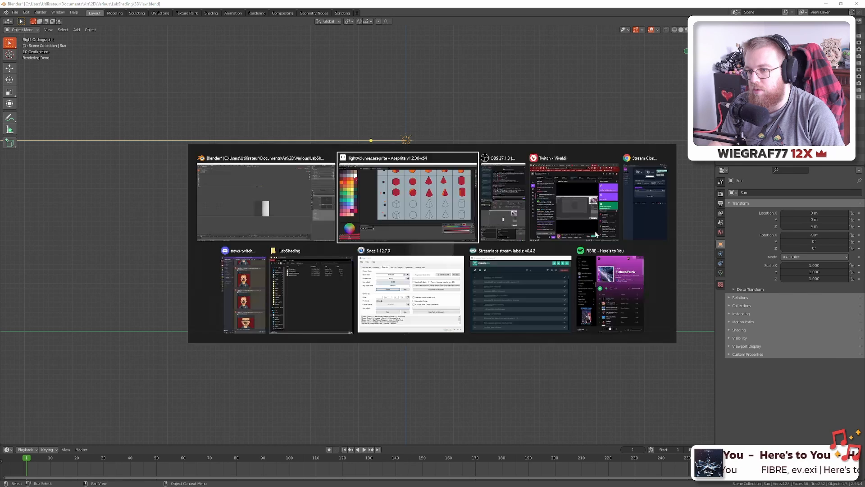
pyautogui.hotkey('alt', 'Tab')
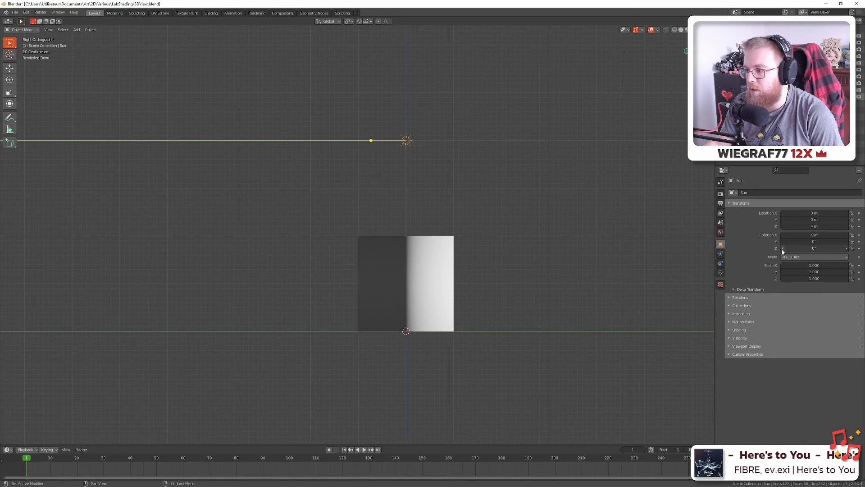
pyautogui.moveTo(798, 248)
pyautogui.mouseDown()
pyautogui.moveTo(825, 248)
pyautogui.moveTo(808, 234)
pyautogui.moveTo(843, 235)
pyautogui.mouseUp()
pyautogui.hotkey('ctrl', 'z')
pyautogui.hotkey('ctrl', 'z')
pyautogui.click(815, 235)
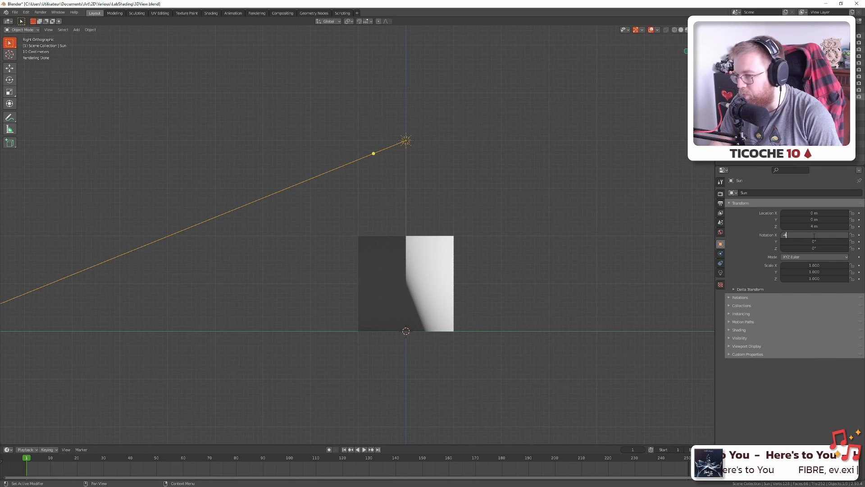
pyautogui.write('5')
pyautogui.press('Return')
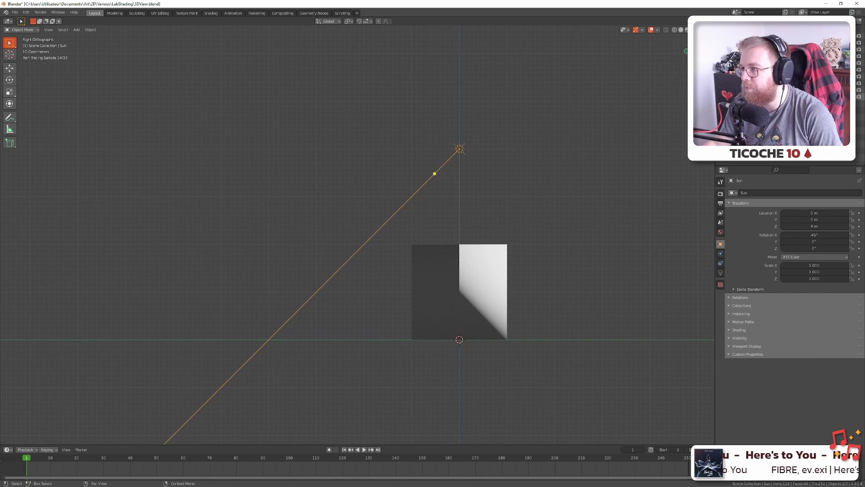
pyautogui.hotkey('alt', 'Tab')
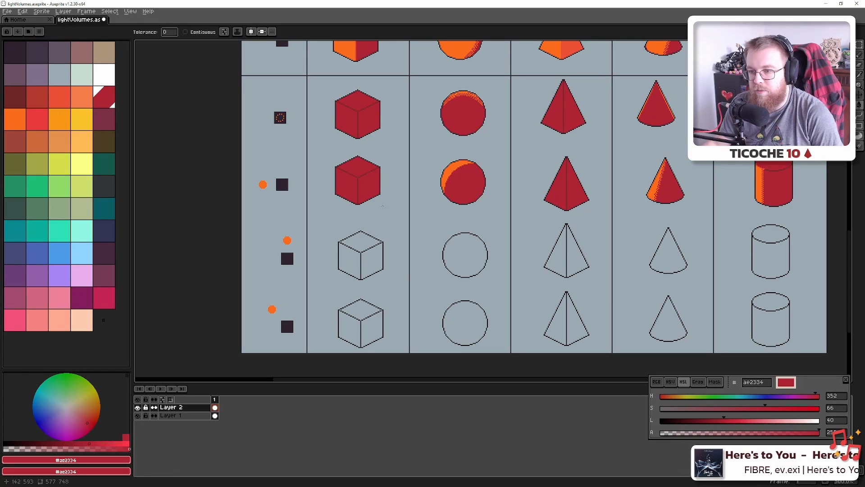
# Save, then fill the cube's top face orange and its left and right faces red
pyautogui.hotkey('ctrl', 's')
pyautogui.scroll(2, 382, 206)
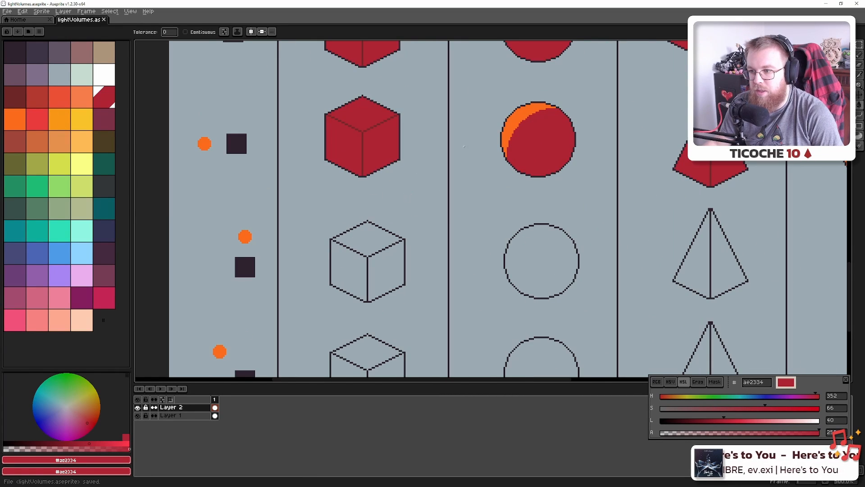
pyautogui.keyDown('alt'); pyautogui.click(531, 110); pyautogui.keyUp('alt')
pyautogui.click(364, 216)
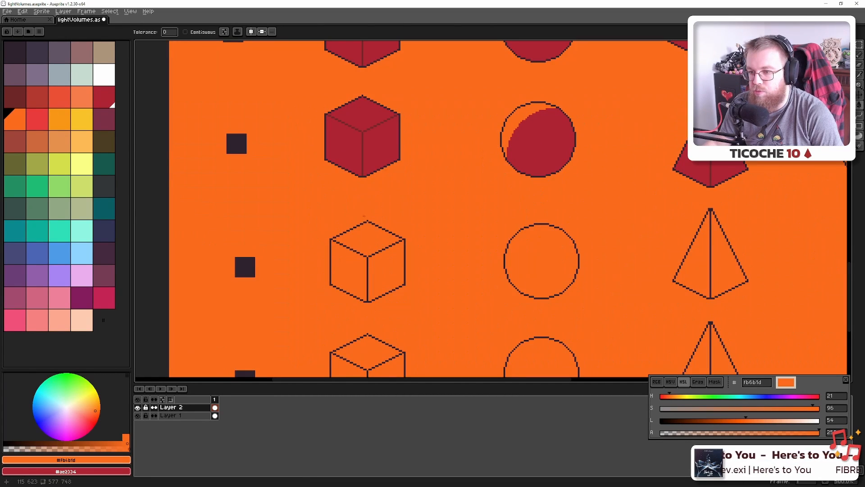
pyautogui.hotkey('ctrl', 'z')
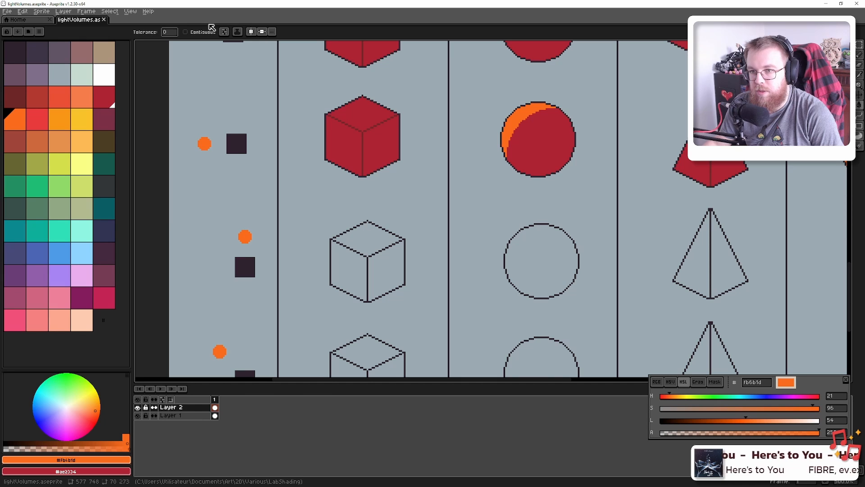
pyautogui.click(371, 233)
pyautogui.keyDown('alt'); pyautogui.click(374, 147); pyautogui.keyUp('alt')
pyautogui.click(347, 270)
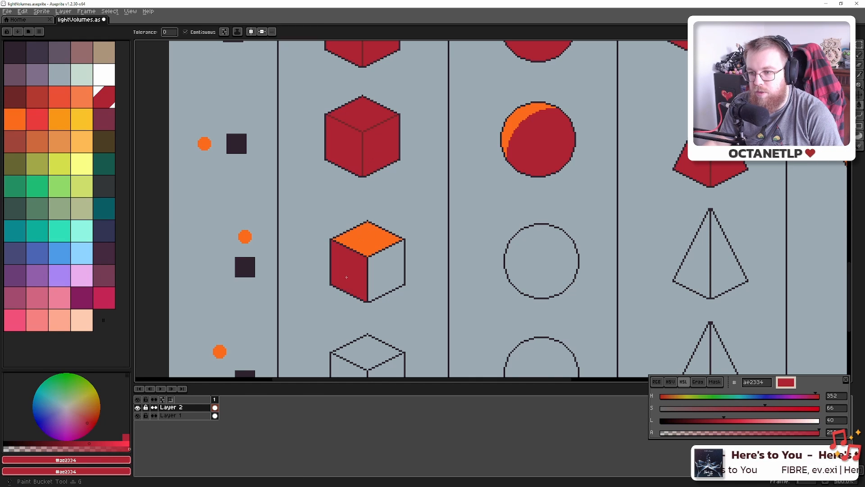
pyautogui.click(387, 270)
# Make the cube visible in the Blender camera view and save the chart
pyautogui.scroll(-2, 390, 293)
pyautogui.moveTo(487, 255); pyautogui.dragTo(375, 202)
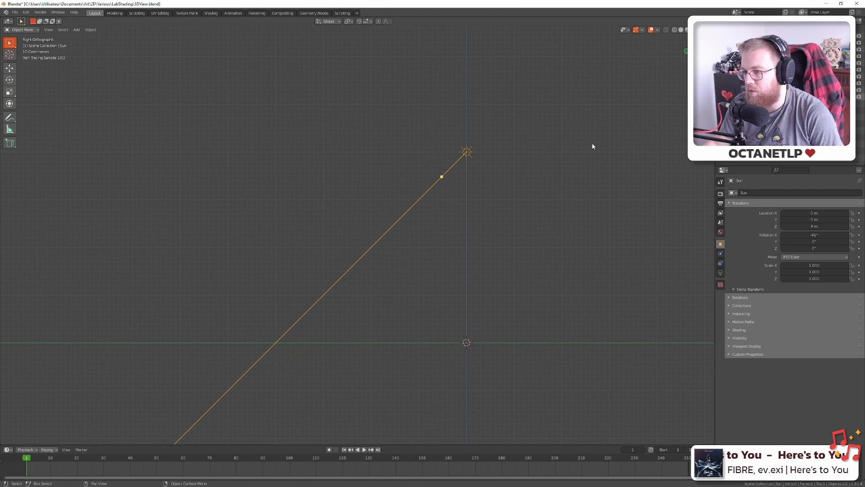
pyautogui.press('KP_0')
pyautogui.click(853, 49)
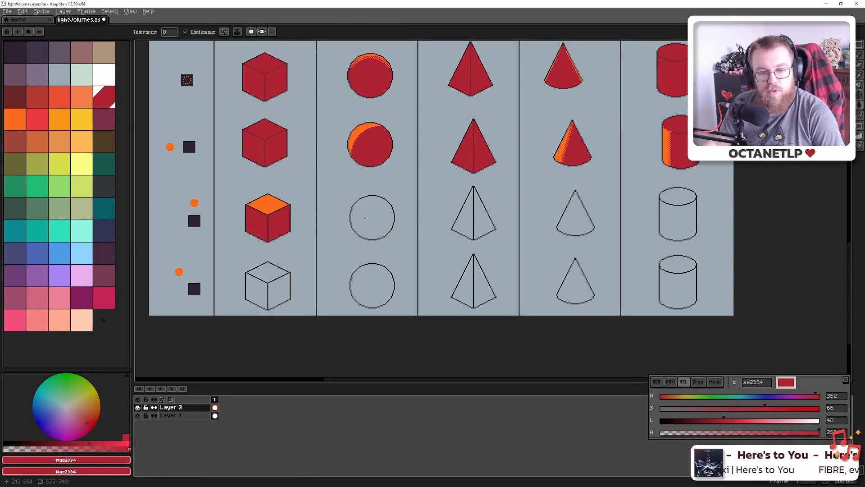
pyautogui.hotkey('ctrl', 's')
# Fill both halves of the third-row pyramid red
pyautogui.scroll(2, 469, 218)
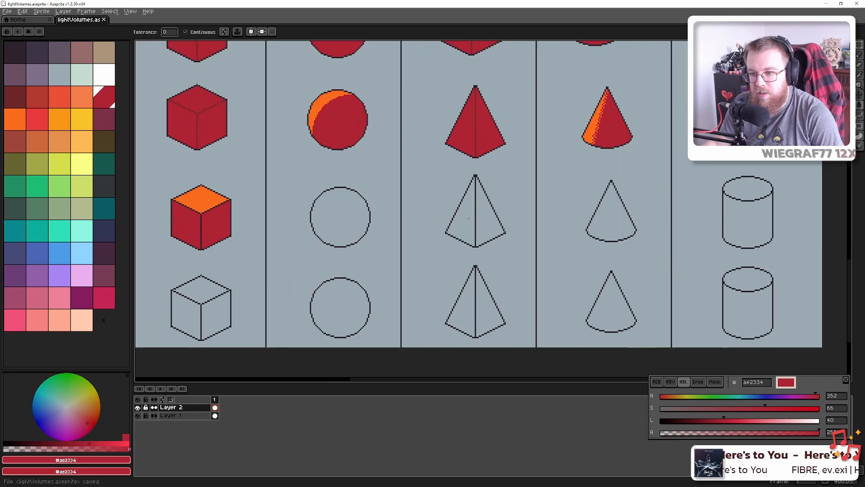
pyautogui.scroll(-1, 469, 218)
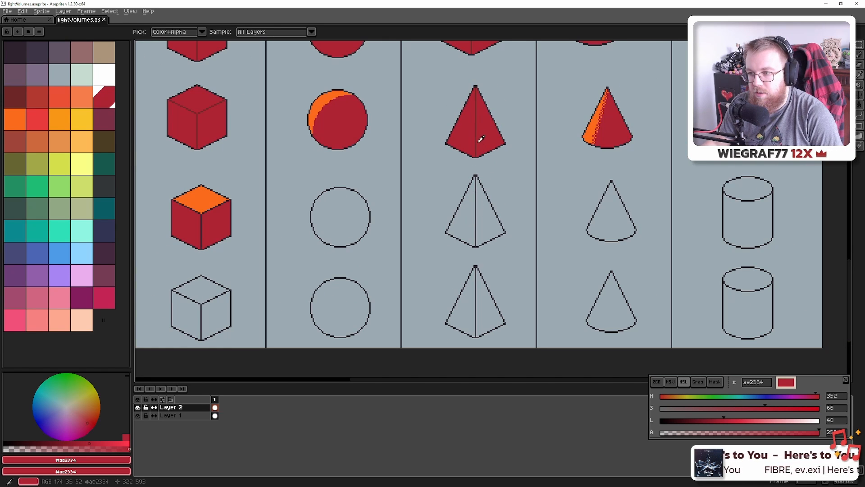
pyautogui.click(466, 214)
pyautogui.click(486, 214)
pyautogui.moveTo(401, 215)
pyautogui.mouseDown()
pyautogui.moveTo(543, 217)
pyautogui.moveTo(507, 237)
pyautogui.mouseUp()
# Bring the lower rows into view and fill the middle sphere outline with red #ae2334
pyautogui.scroll(-2, 477, 225)
pyautogui.moveTo(472, 176); pyautogui.dragTo(445, 287)
pyautogui.moveTo(446, 214); pyautogui.dragTo(435, 97)
pyautogui.moveTo(437, 311); pyautogui.dragTo(438, 179)
pyautogui.scroll(4, 438, 179)
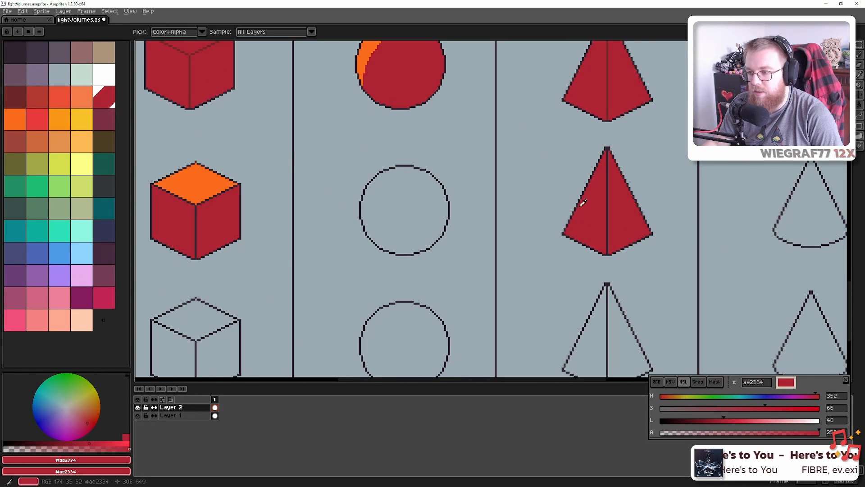
pyautogui.click(369, 187)
pyautogui.moveTo(284, 169); pyautogui.dragTo(321, 213)
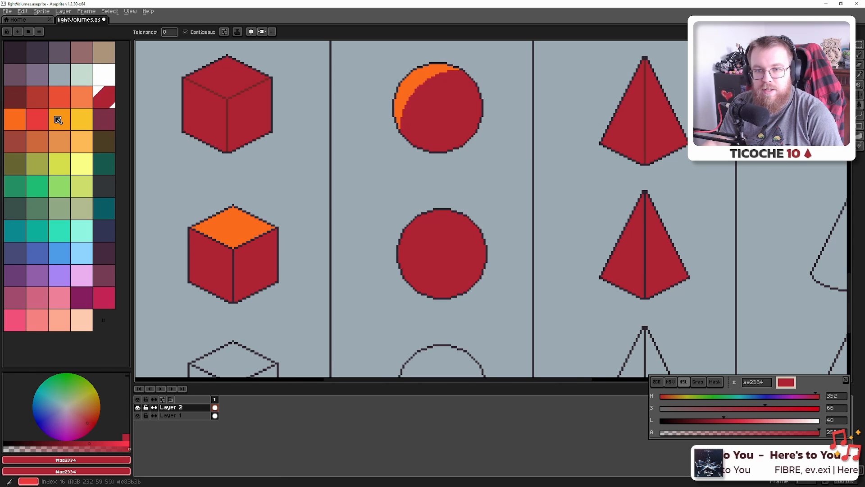
# Stamp orange light over the red sphere's top with the Pencil in shading ink, then restore Simple Ink
pyautogui.click(13, 126)
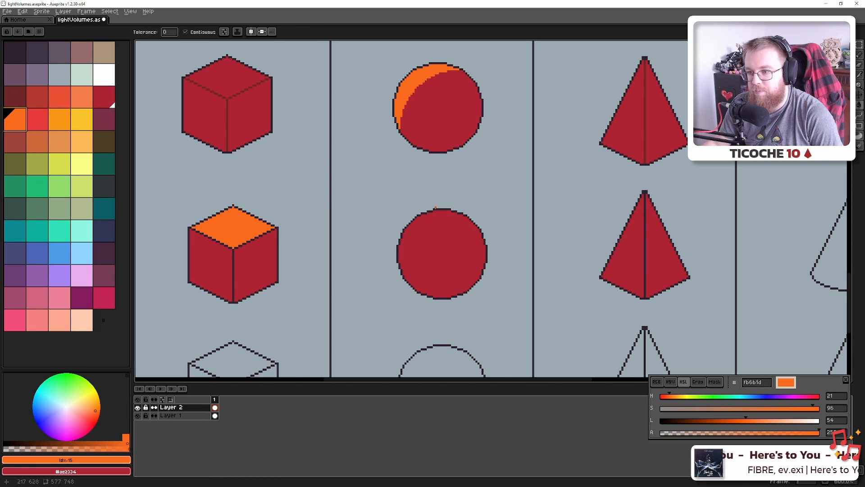
pyautogui.press('b')
pyautogui.scroll(15, 434, 196)
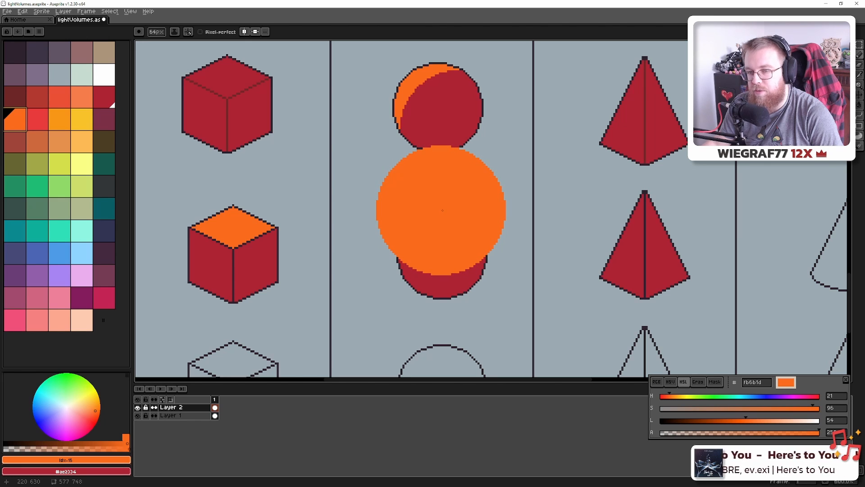
pyautogui.click(175, 32)
pyautogui.click(202, 71)
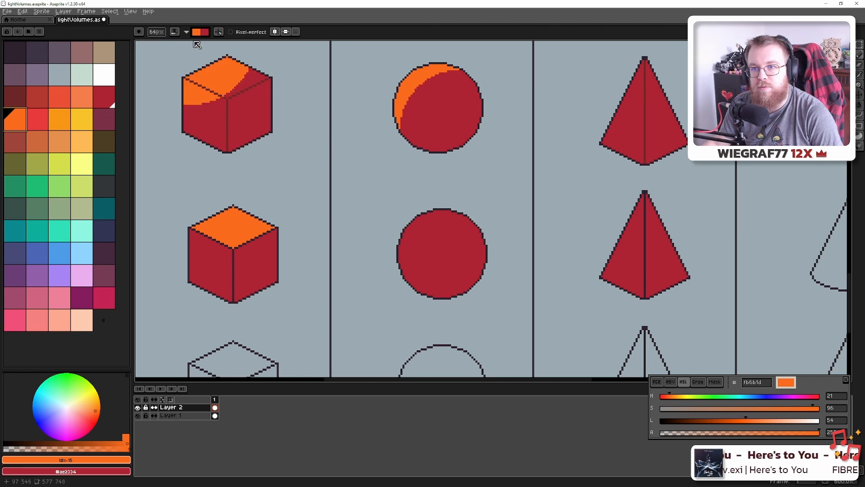
pyautogui.click(419, 209)
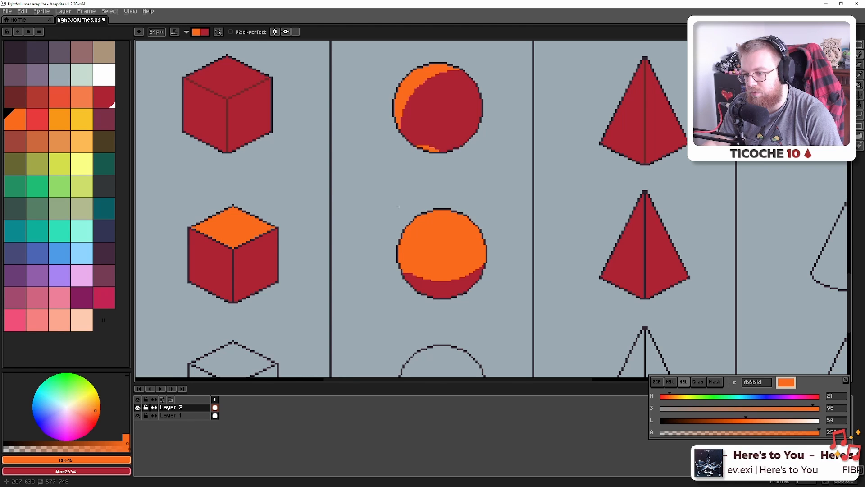
pyautogui.click(174, 33)
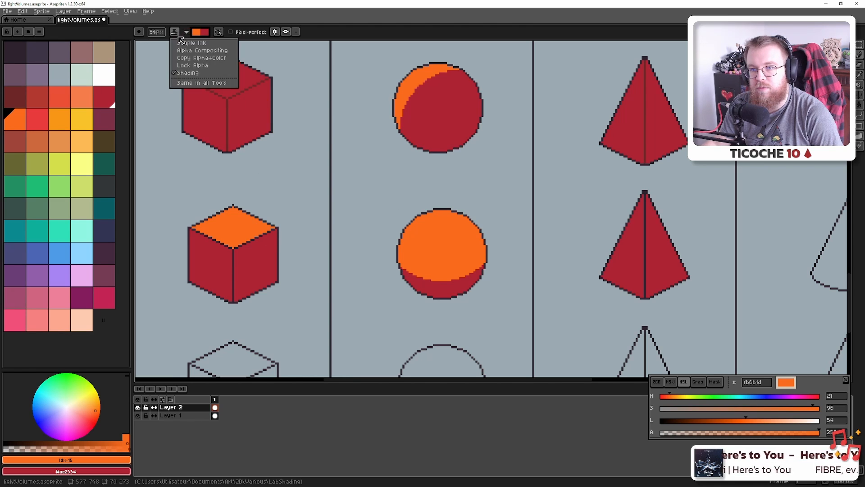
pyautogui.click(183, 42)
pyautogui.scroll(-20, 351, 178)
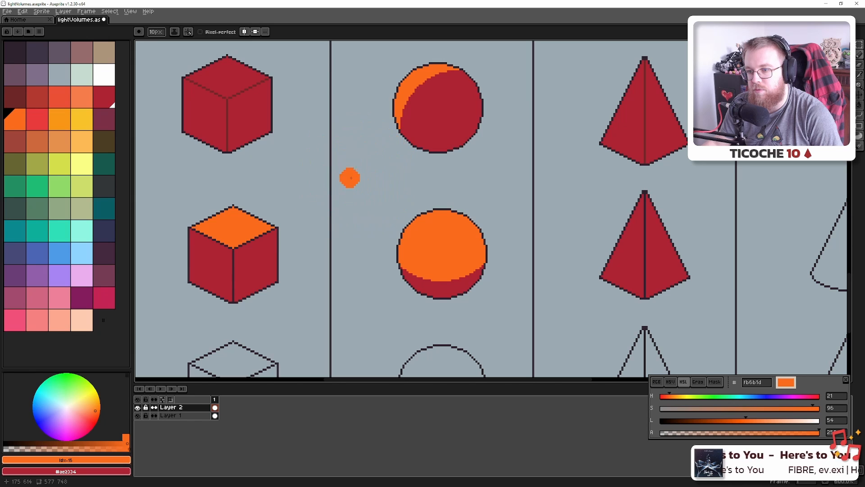
pyautogui.scroll(-4, 411, 217)
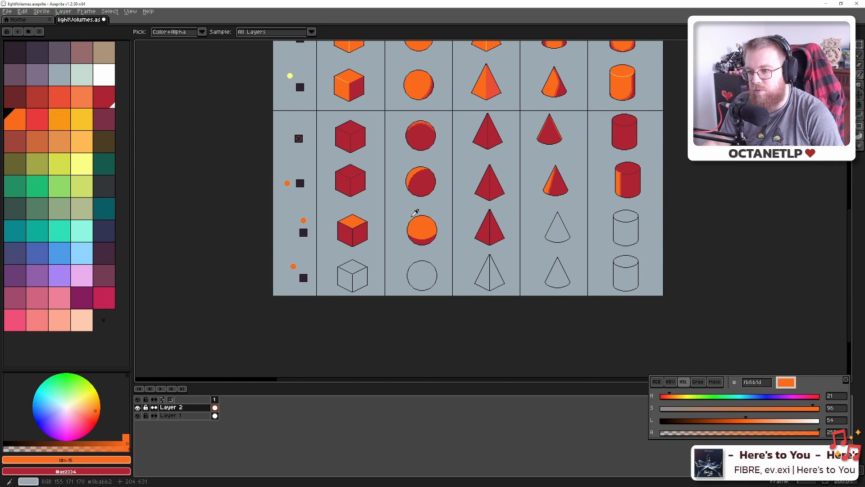
# Hide the cube in Blender's Outliner, then glance back at the sheet
pyautogui.hotkey('alt', 'Tab')
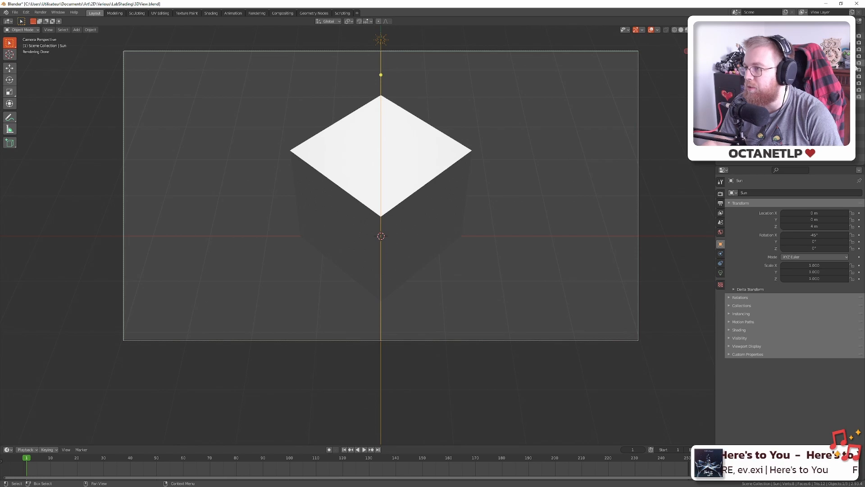
pyautogui.click(852, 50)
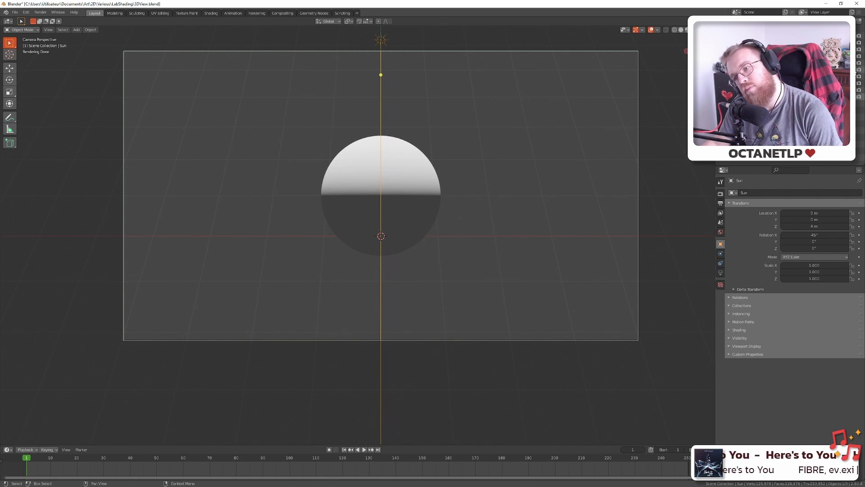
pyautogui.hotkey('alt', 'Tab')
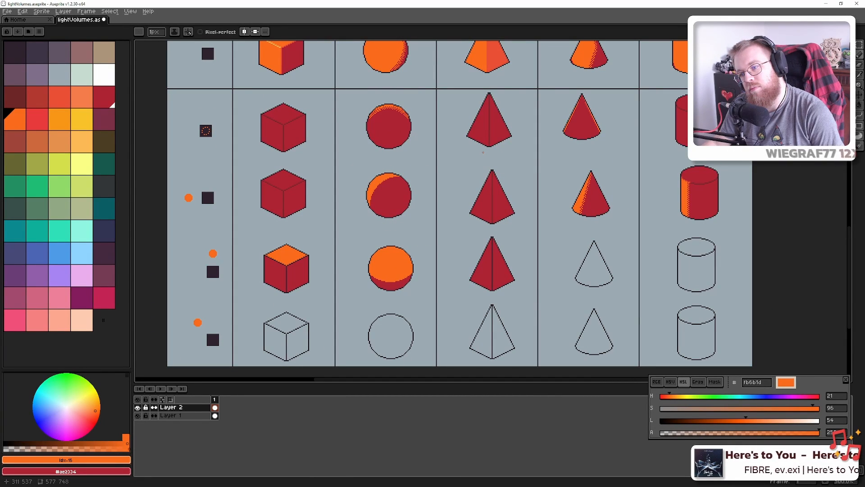
# Orbit around the lit sphere, return to camera view, and compare with the Aseprite sheet
pyautogui.hotkey('alt', 'Tab')
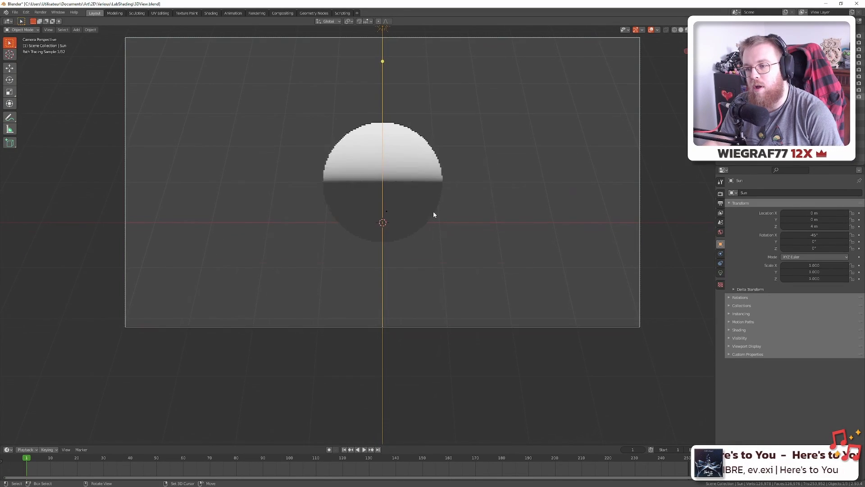
pyautogui.moveTo(434, 212); pyautogui.dragTo(420, 164)
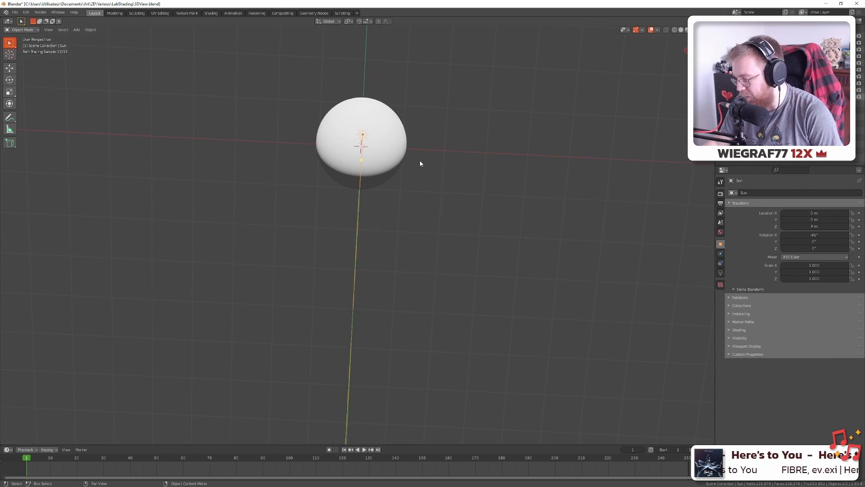
pyautogui.hotkey('alt', 'Tab')
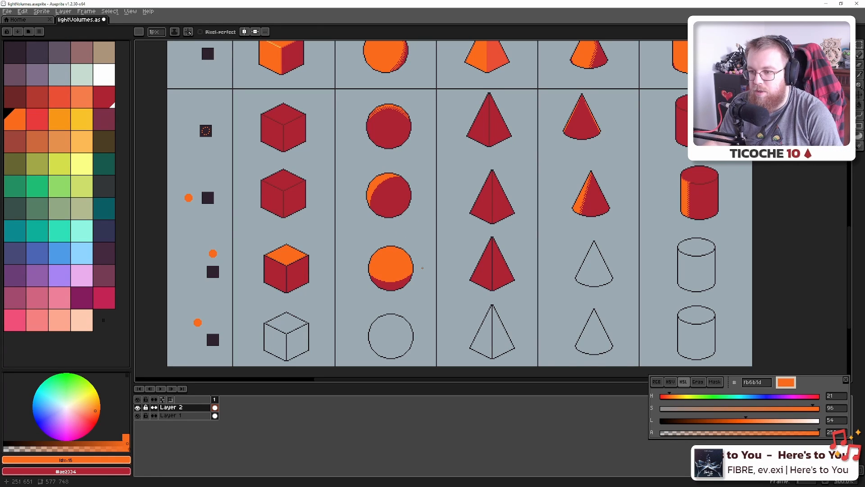
pyautogui.hotkey('alt', 'Tab')
pyautogui.moveTo(423, 258); pyautogui.dragTo(423, 232)
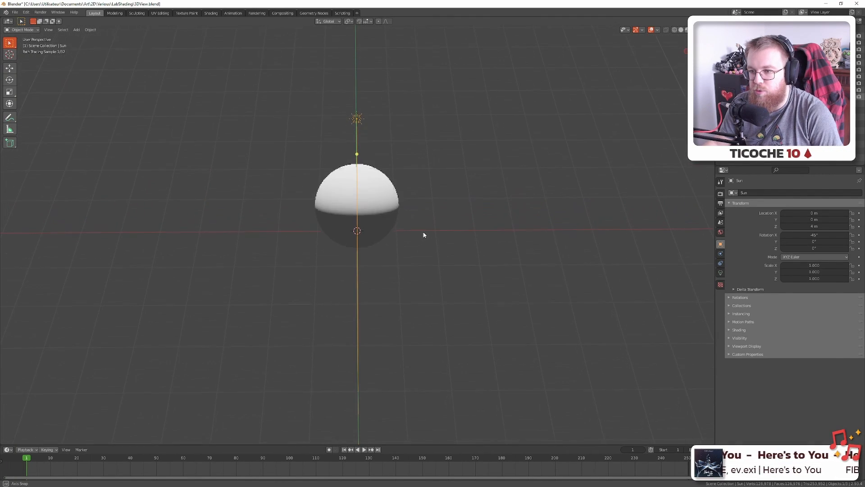
pyautogui.press('KP_0')
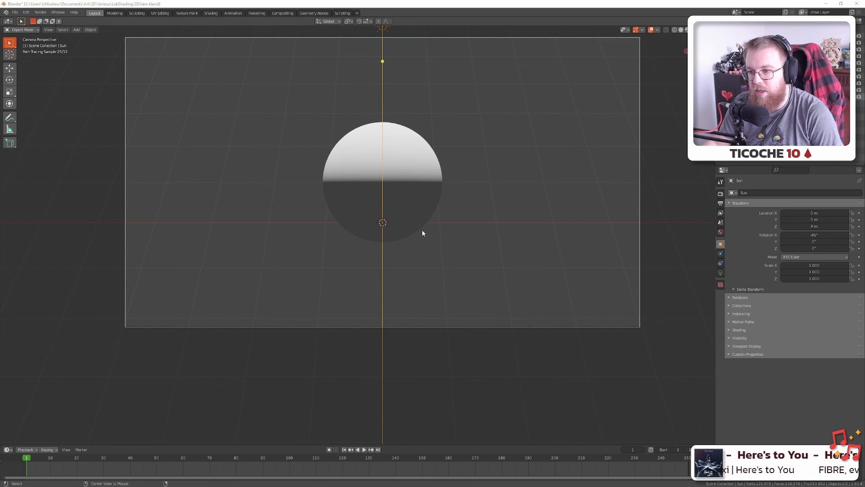
pyautogui.hotkey('alt', 'Tab')
pyautogui.scroll(1, 394, 282)
pyautogui.scroll(-3, 393, 283)
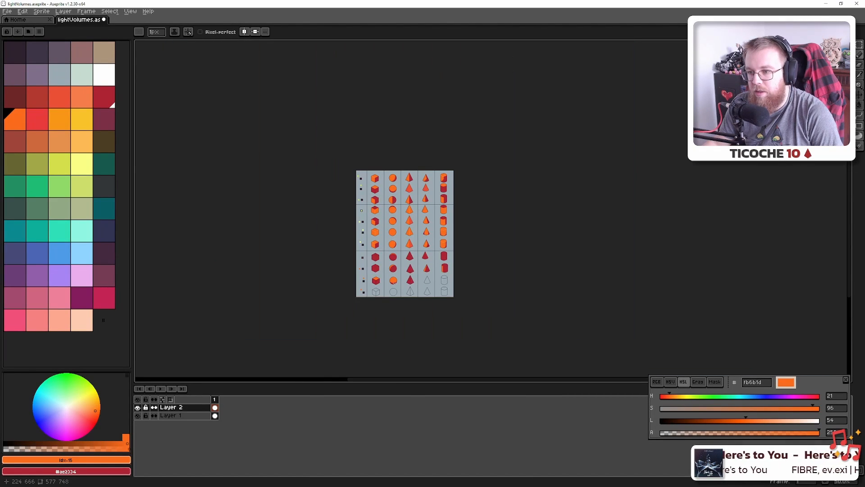
# Copy the half-lit sphere onto the third-row red sphere, rotated -90° so orange faces up
pyautogui.scroll(1, 394, 282)
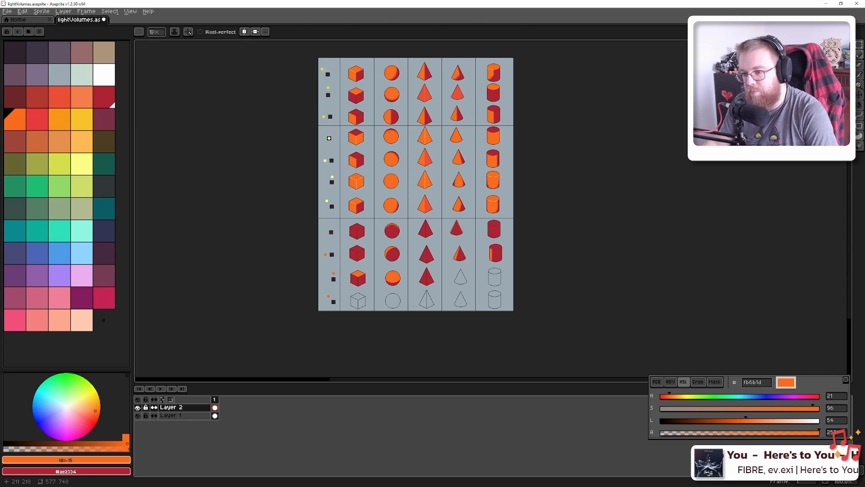
pyautogui.press('m')
pyautogui.moveTo(377, 106); pyautogui.dragTo(393, 117)
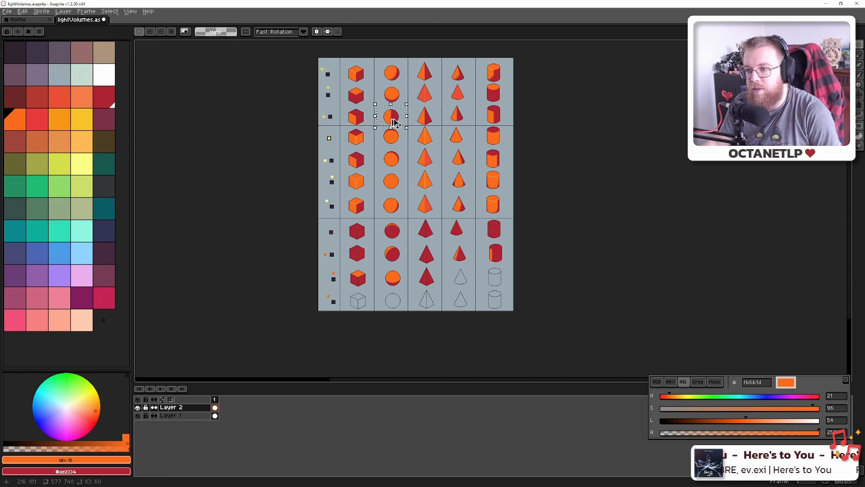
pyautogui.moveTo(399, 121); pyautogui.dragTo(399, 284)
pyautogui.scroll(6, 399, 284)
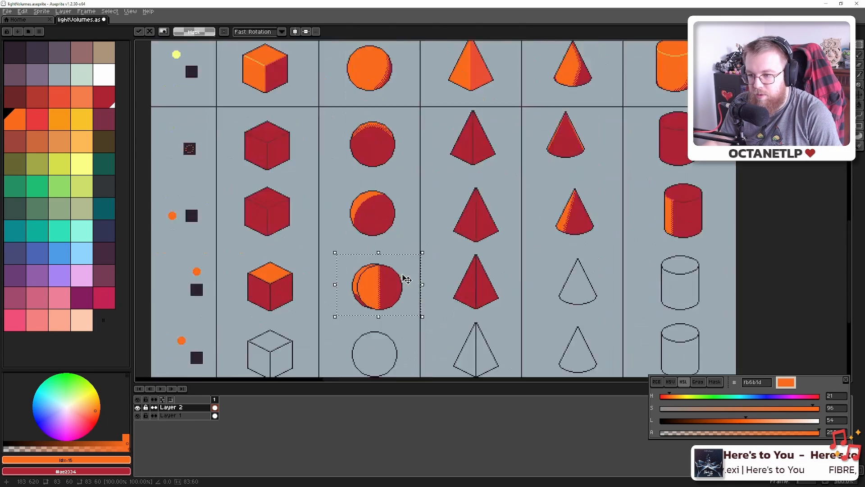
pyautogui.moveTo(444, 234); pyautogui.dragTo(384, 365)
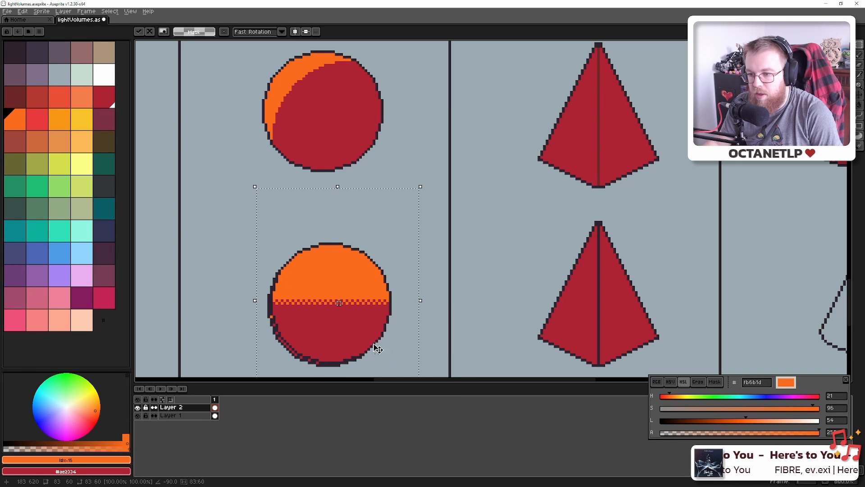
pyautogui.moveTo(360, 315); pyautogui.dragTo(357, 317)
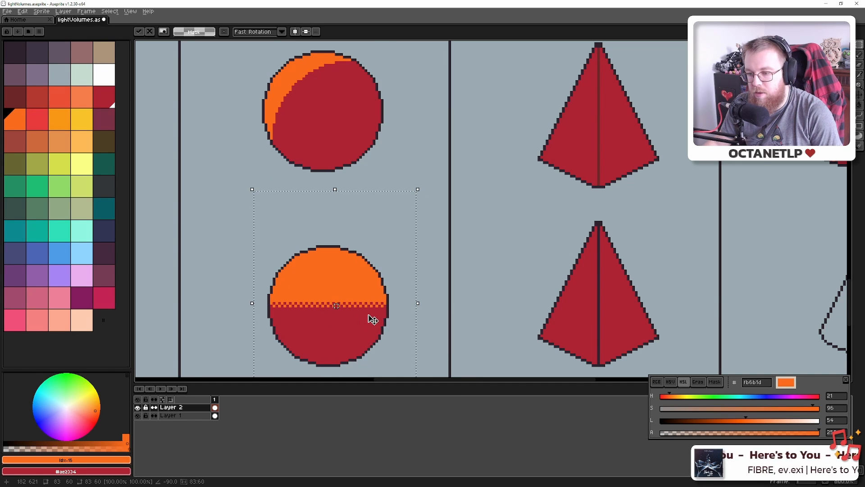
pyautogui.scroll(-5, 373, 319)
pyautogui.press('Return')
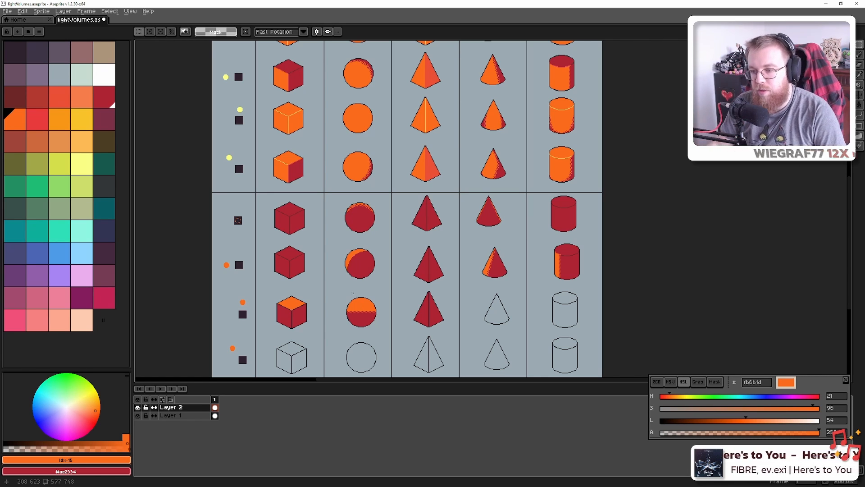
# Fill the lower cone outline with solid red sampled from a shaded shape
pyautogui.scroll(5, 367, 303)
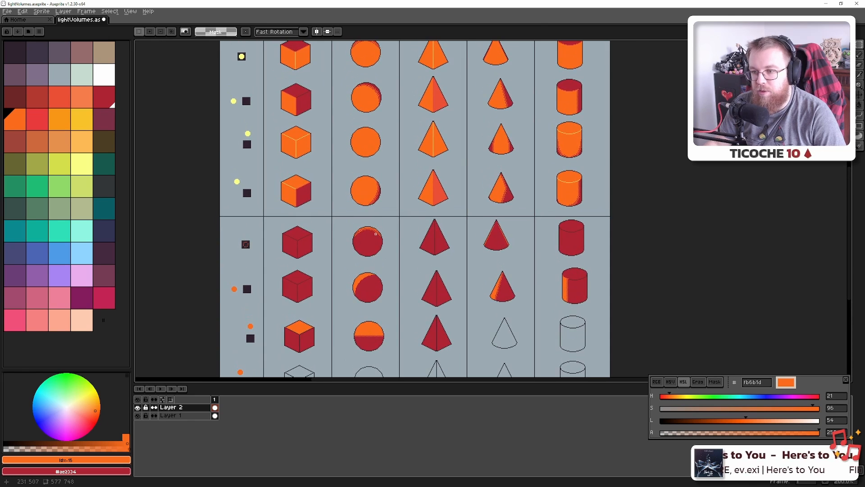
pyautogui.moveTo(396, 174); pyautogui.dragTo(397, 329)
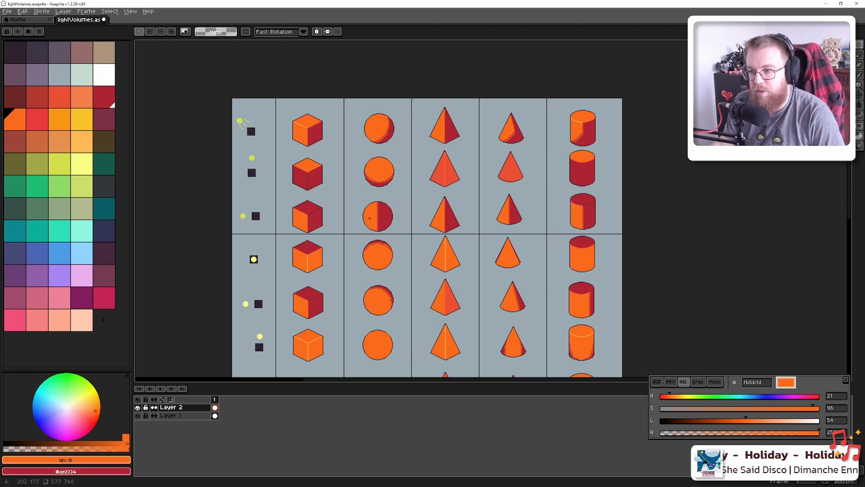
pyautogui.moveTo(387, 274); pyautogui.dragTo(366, 161)
pyautogui.moveTo(374, 251); pyautogui.dragTo(387, 139)
pyautogui.moveTo(412, 304); pyautogui.dragTo(389, 200)
pyautogui.scroll(1, 426, 251)
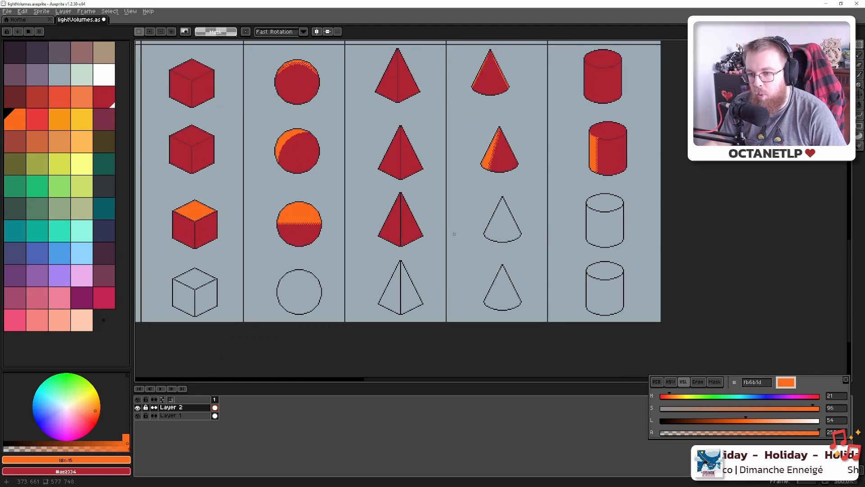
pyautogui.moveTo(491, 230); pyautogui.dragTo(443, 258)
pyautogui.scroll(-1, 443, 256)
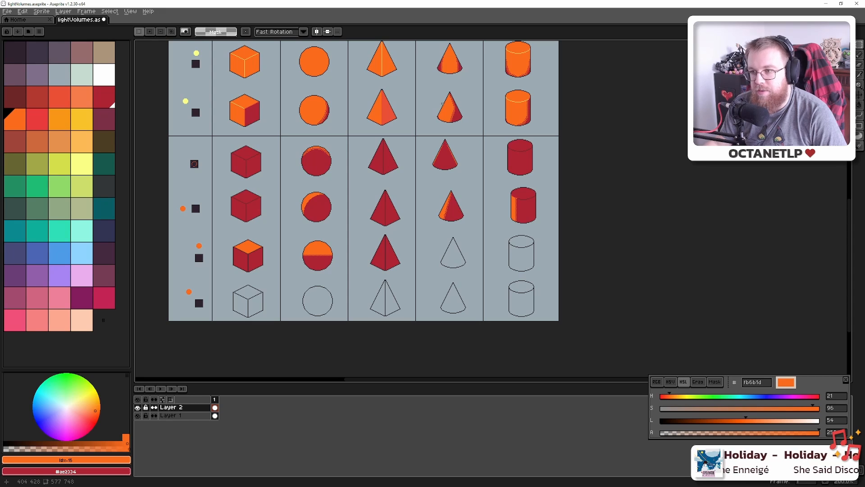
pyautogui.moveTo(441, 120); pyautogui.dragTo(389, 119)
pyautogui.keyDown('alt'); pyautogui.click(403, 207); pyautogui.keyUp('alt')
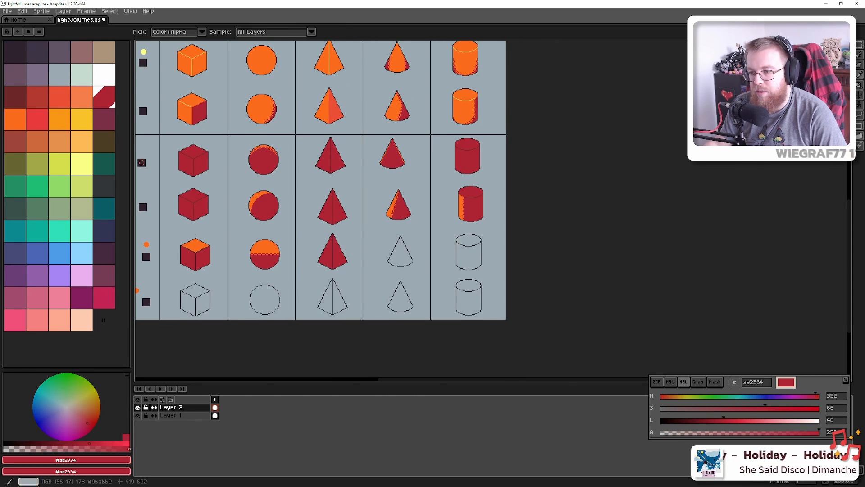
pyautogui.press('g')
pyautogui.click(400, 254)
# Marquee-select the dithered left half of the upper orange cone
pyautogui.moveTo(389, 117); pyautogui.dragTo(389, 163)
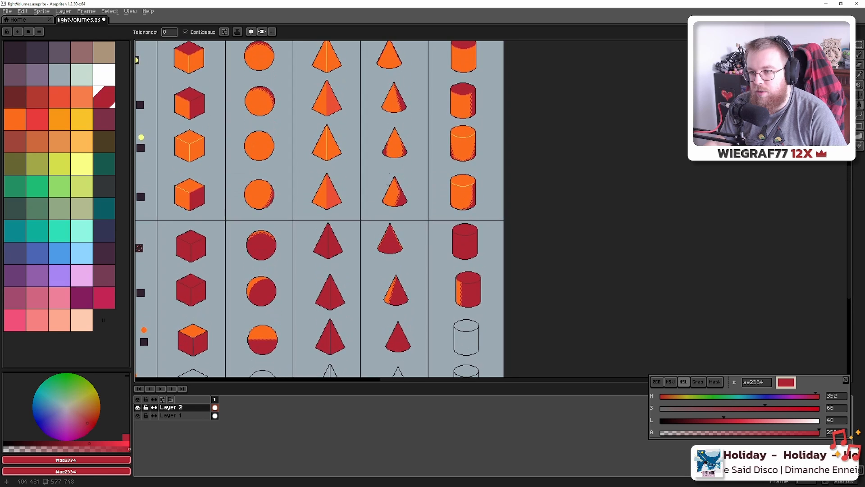
pyautogui.scroll(4, 390, 160)
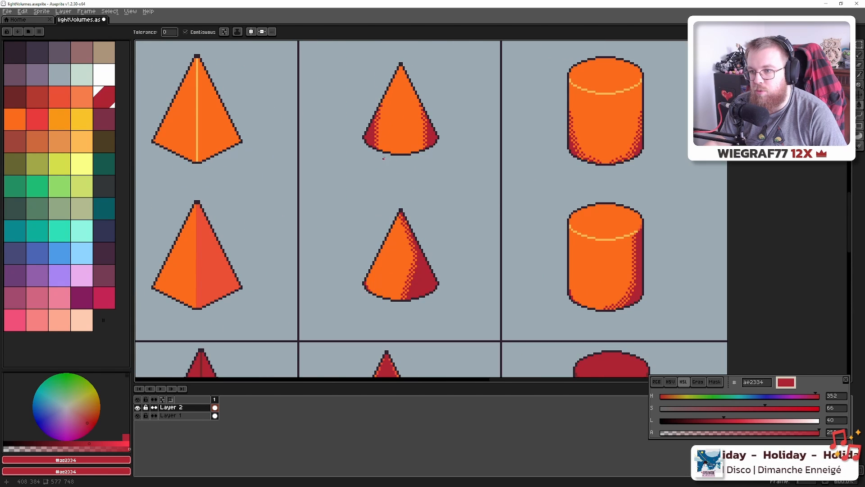
pyautogui.press('m')
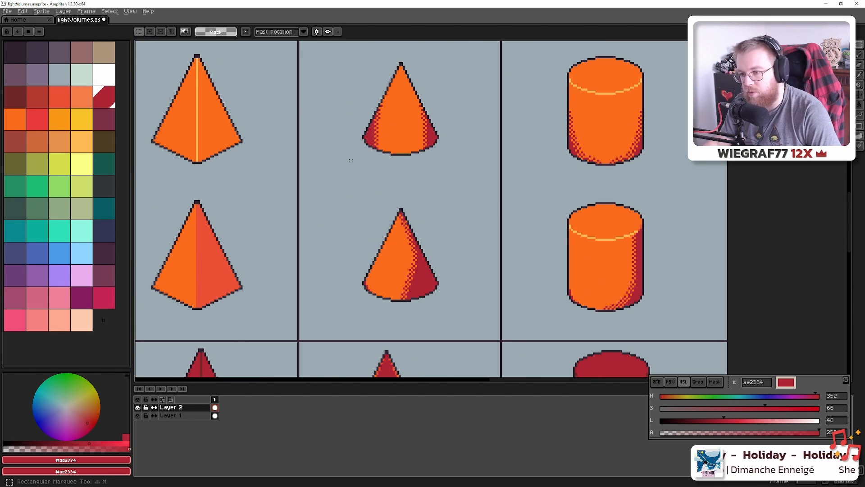
pyautogui.moveTo(348, 158); pyautogui.dragTo(398, 85)
pyautogui.scroll(-2, 391, 131)
pyautogui.scroll(-1, 392, 131)
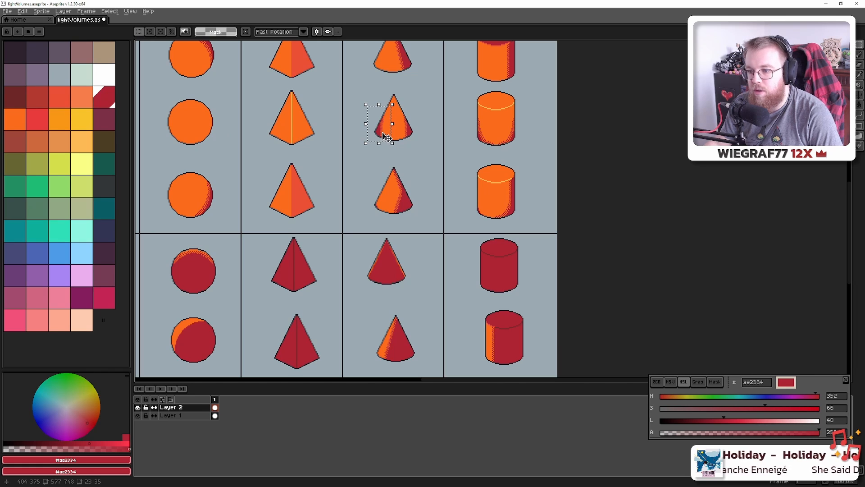
# Drop a copy of the dithered cone half onto the fourth-row cone and swap its colours to orange and red
pyautogui.moveTo(393, 217); pyautogui.dragTo(388, 130)
pyautogui.scroll(-2, 388, 131)
pyautogui.scroll(1, 387, 135)
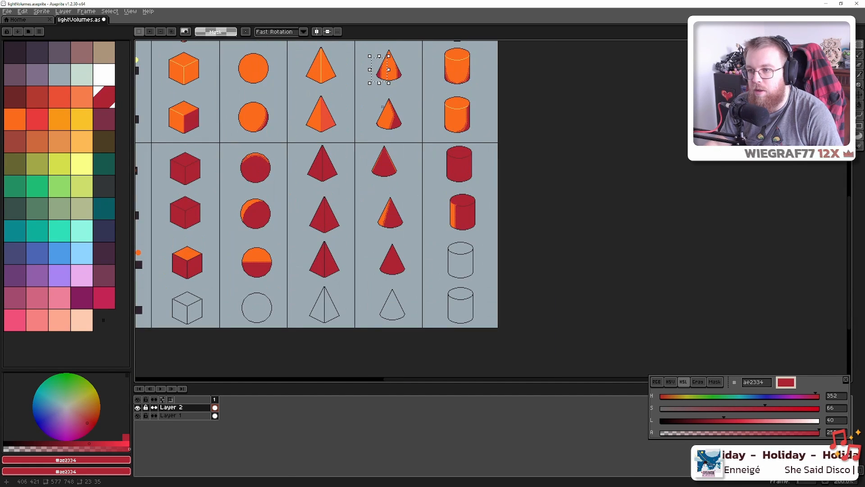
pyautogui.moveTo(385, 85); pyautogui.dragTo(382, 222)
pyautogui.scroll(8, 375, 273)
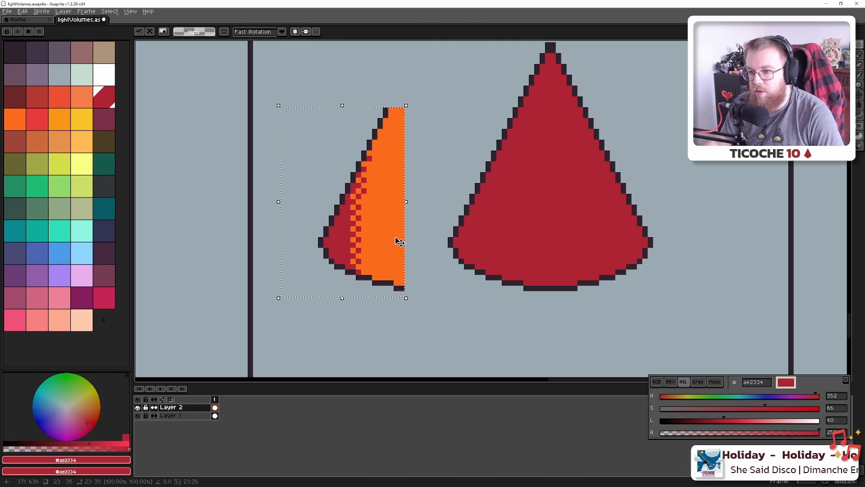
pyautogui.click(81, 230)
pyautogui.press('g')
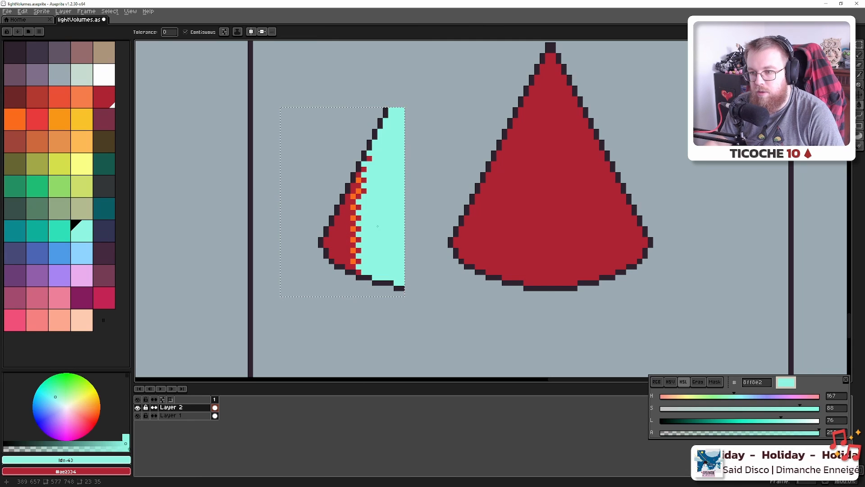
pyautogui.hotkey('ctrl', 'z')
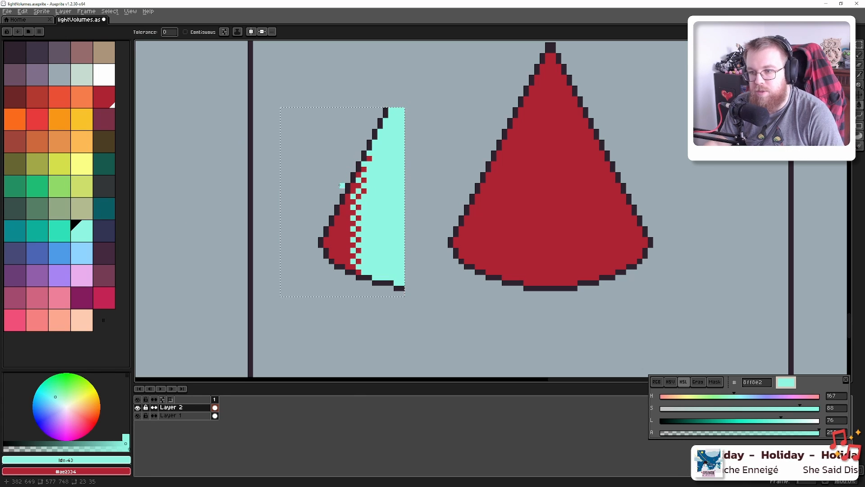
pyautogui.click(12, 122)
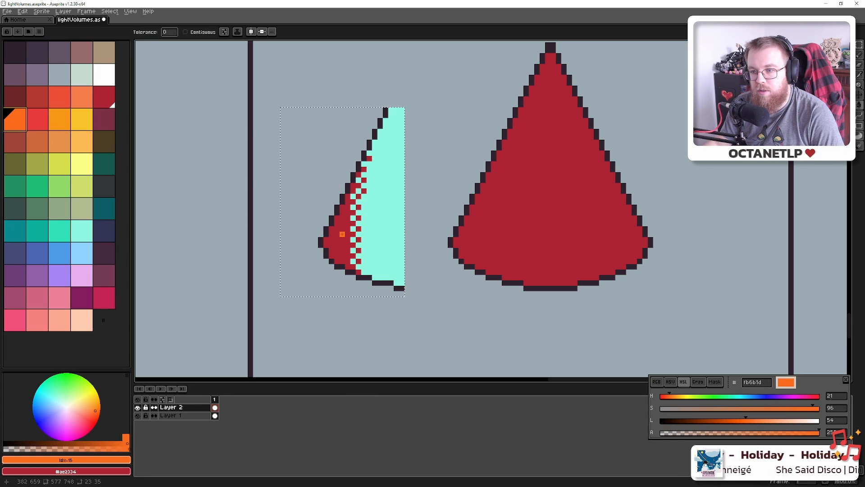
pyautogui.keyDown('alt'); pyautogui.click(498, 230); pyautogui.keyUp('alt')
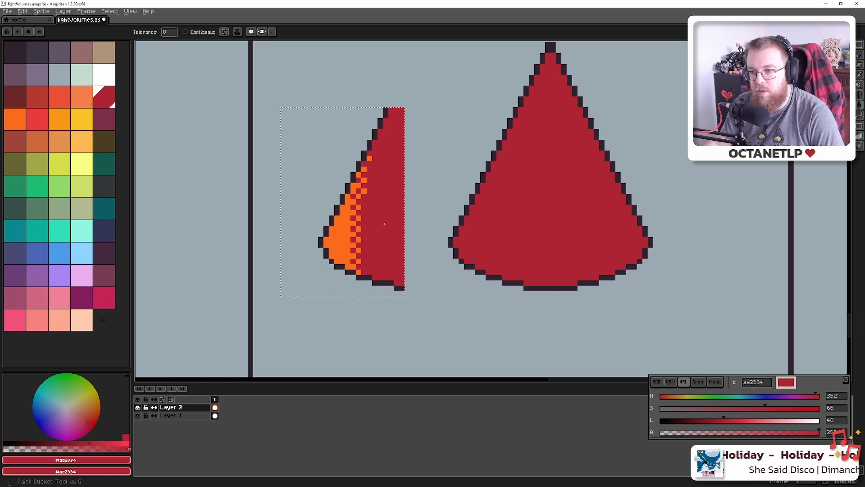
# Move the recoloured cone half onto the big red cone and commit it
pyautogui.hotkey('ctrl', 'd')
pyautogui.moveTo(373, 228); pyautogui.dragTo(451, 227)
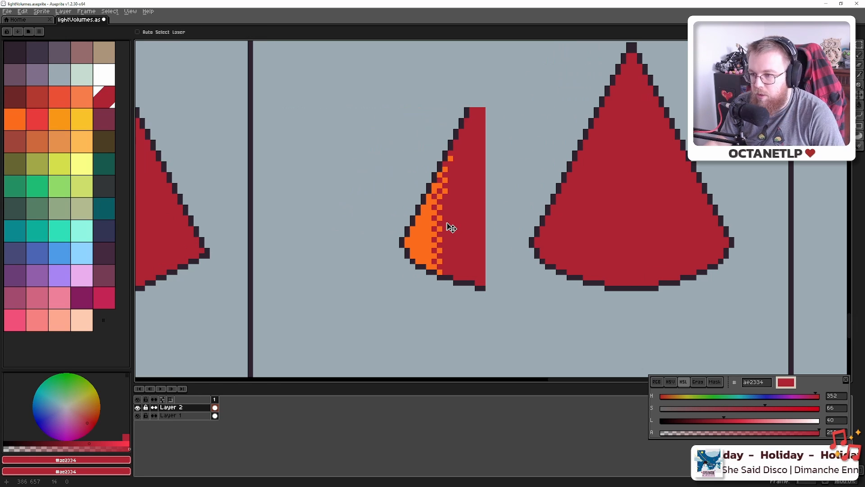
pyautogui.hotkey('ctrl', 'z')
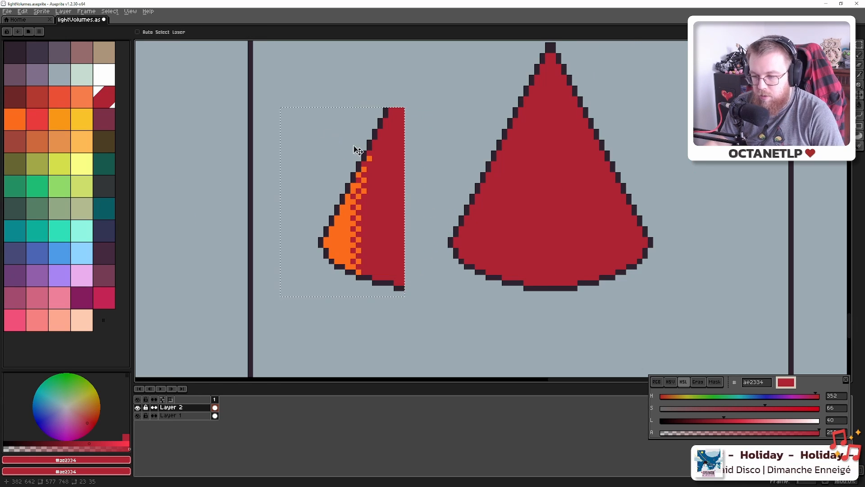
pyautogui.press('m')
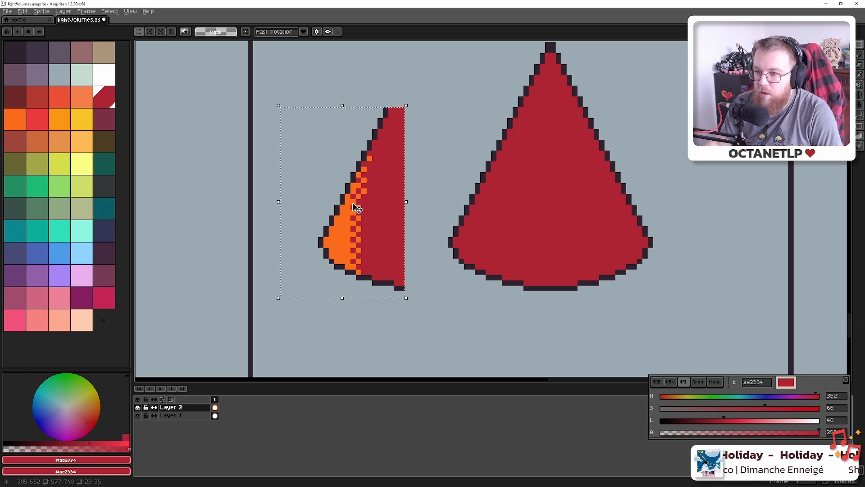
pyautogui.moveTo(355, 208); pyautogui.dragTo(488, 212)
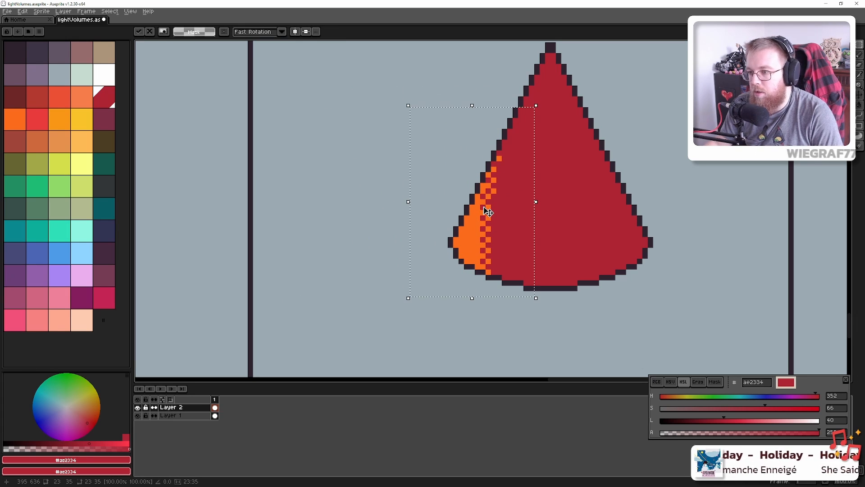
pyautogui.press('Return')
# Mirror the orange dithered edge onto the cone's right side with Shift+H
pyautogui.scroll(-6, 488, 212)
pyautogui.scroll(1, 516, 223)
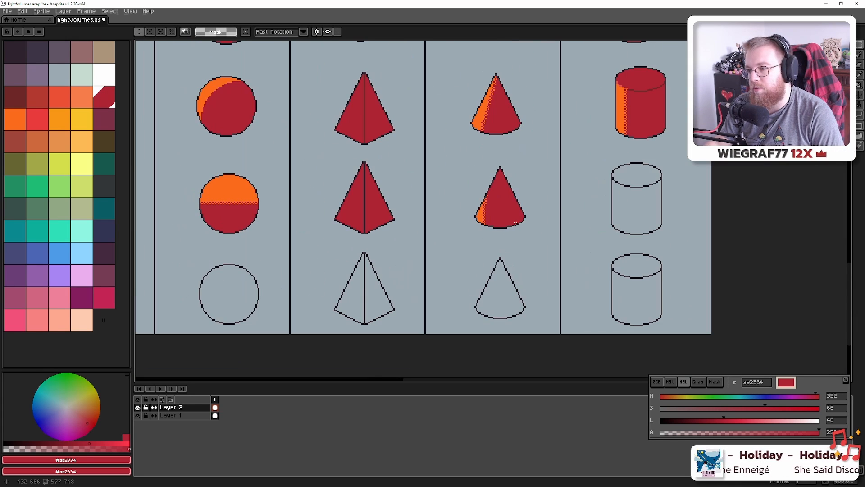
pyautogui.scroll(-1, 514, 222)
pyautogui.scroll(4, 507, 219)
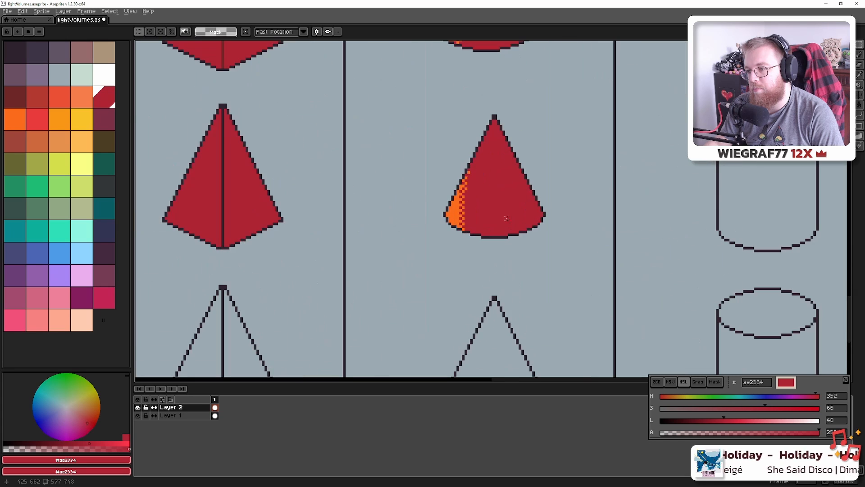
pyautogui.moveTo(425, 244)
pyautogui.mouseDown()
pyautogui.moveTo(484, 173)
pyautogui.moveTo(498, 206)
pyautogui.moveTo(466, 204)
pyautogui.moveTo(499, 204)
pyautogui.mouseUp()
pyautogui.hotkey('shift', 'h')
pyautogui.press('Escape')
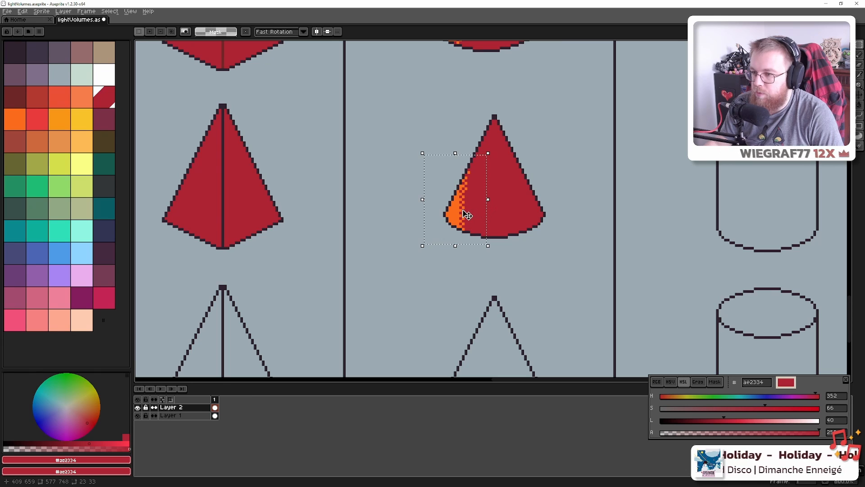
pyautogui.moveTo(451, 210); pyautogui.dragTo(519, 204)
pyautogui.hotkey('shift', 'h')
pyautogui.scroll(-3, 515, 216)
pyautogui.scroll(-1, 514, 205)
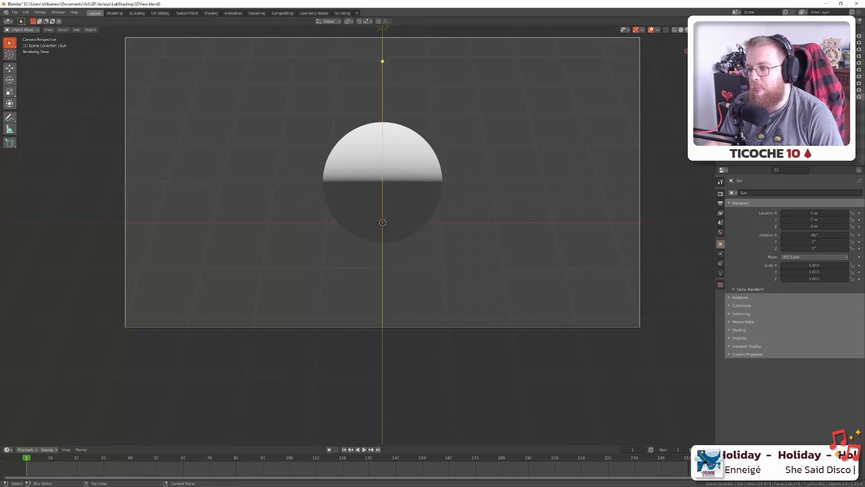
# Swap Blender's render from the sphere to the cone, orbit around it, then return to Aseprite
pyautogui.click(853, 89)
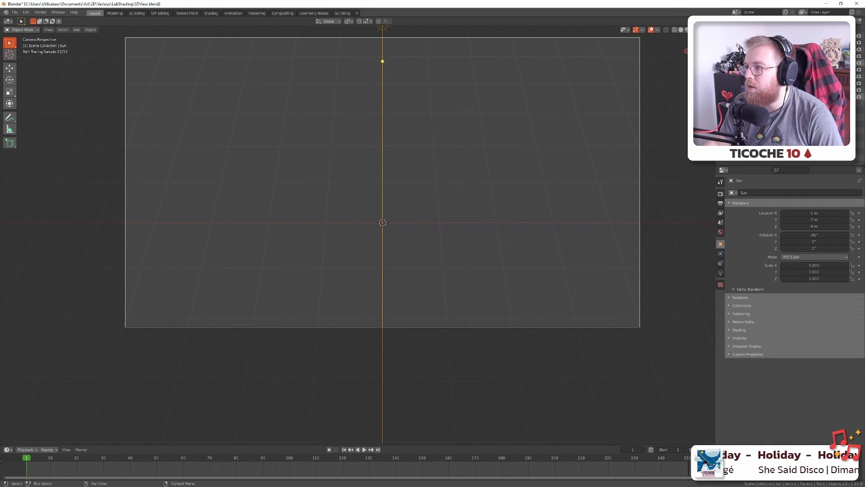
pyautogui.click(853, 49)
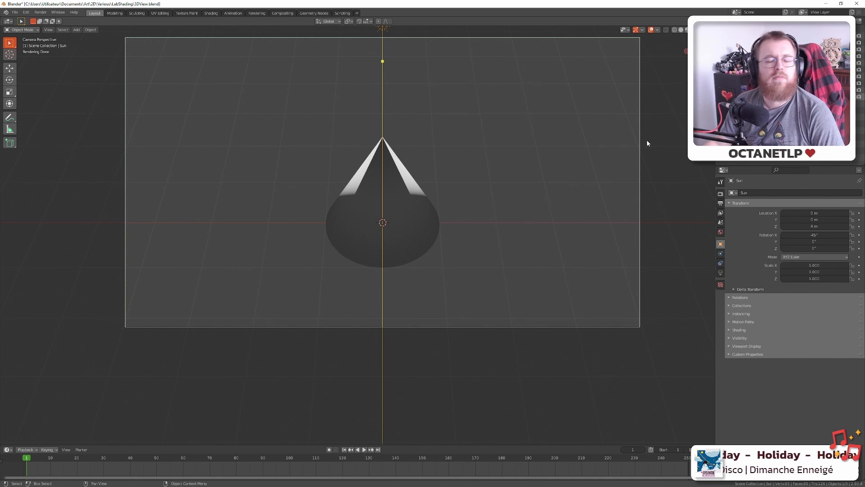
pyautogui.moveTo(623, 199); pyautogui.dragTo(602, 182)
pyautogui.hotkey('alt', 'Tab')
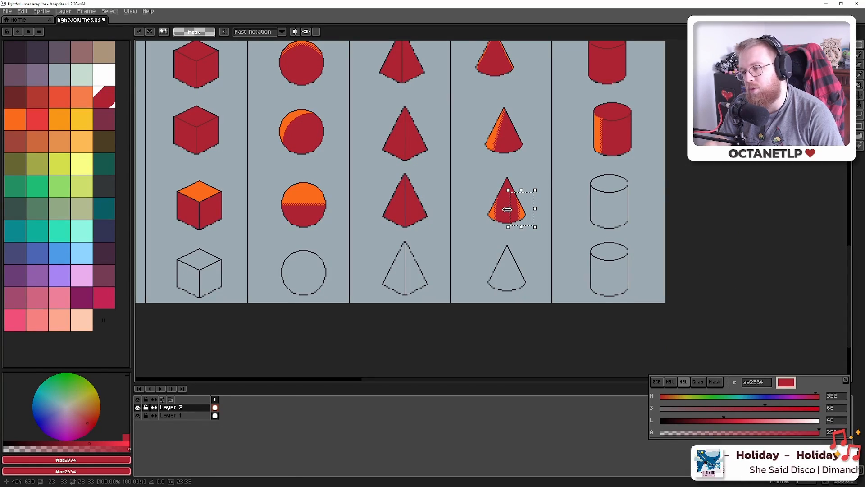
# Alternate between the Aseprite red cone and Blender's orbited cone render to compare shading
pyautogui.hotkey('alt', 'Tab')
pyautogui.hotkey('alt', 'Tab')
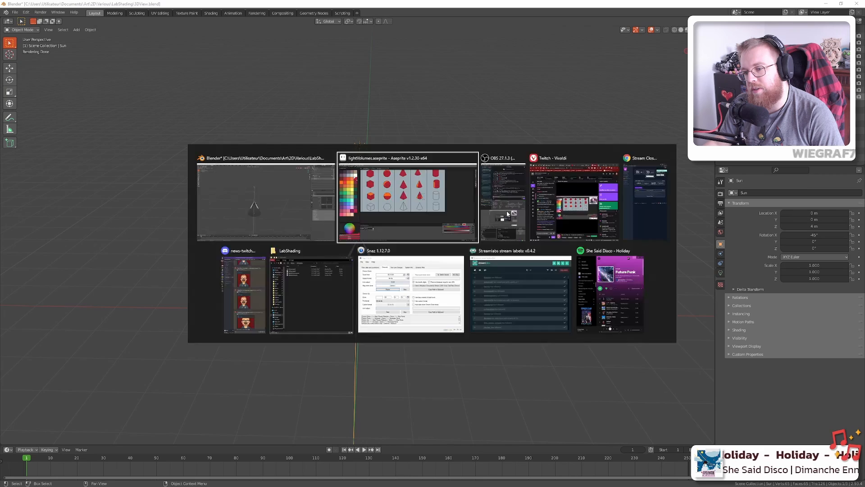
pyautogui.scroll(4, 530, 189)
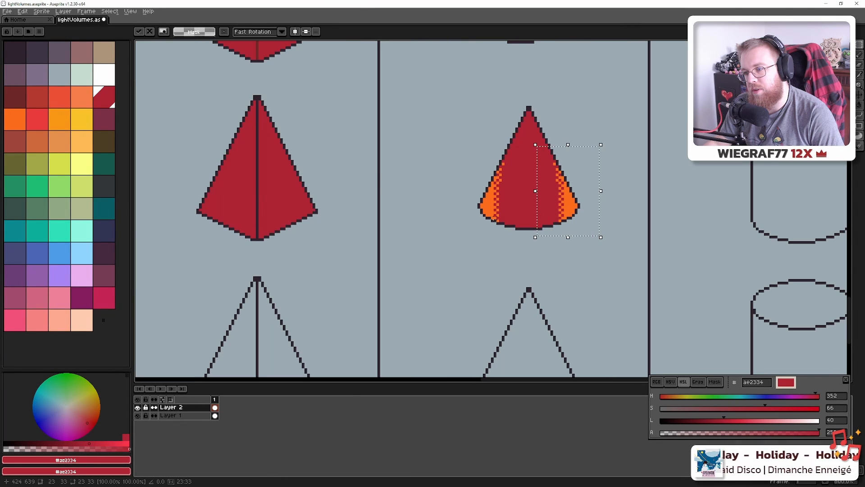
pyautogui.hotkey('alt', 'Tab')
pyautogui.moveTo(513, 222)
pyautogui.mouseDown()
pyautogui.moveTo(357, 195)
pyautogui.moveTo(513, 205)
pyautogui.moveTo(369, 193)
pyautogui.moveTo(367, 229)
pyautogui.moveTo(494, 234)
pyautogui.moveTo(515, 218)
pyautogui.mouseUp()
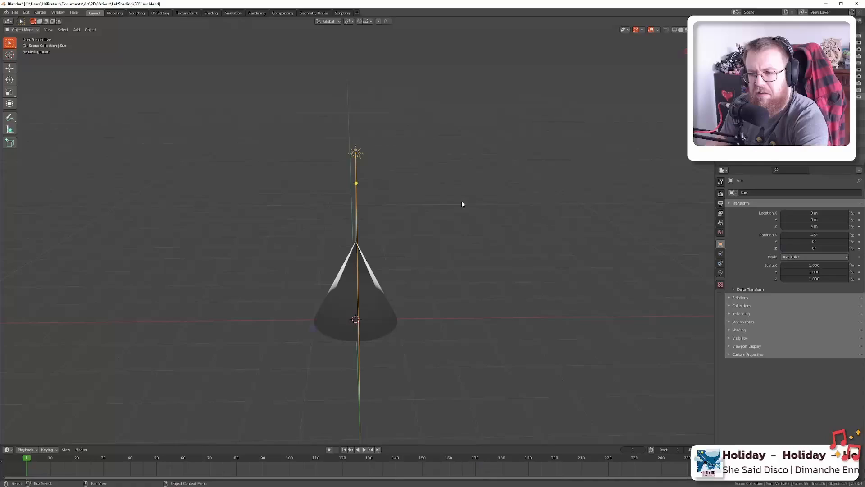
pyautogui.hotkey('alt', 'Tab')
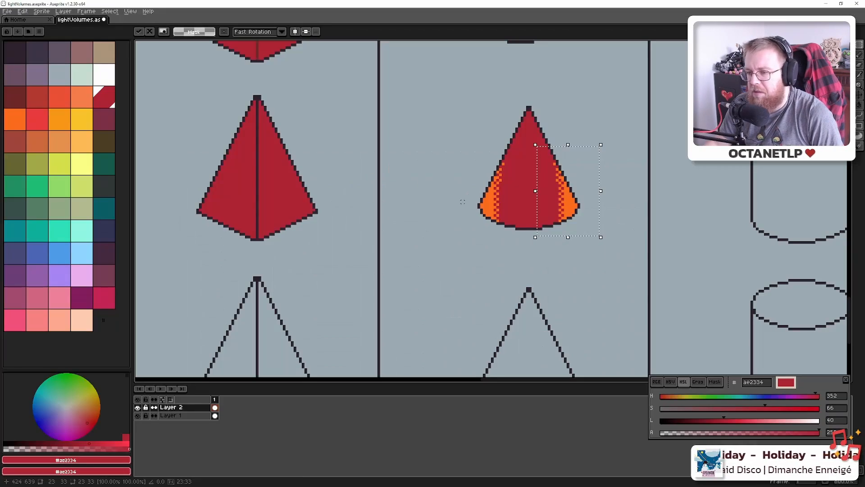
pyautogui.moveTo(525, 193)
pyautogui.mouseDown()
pyautogui.moveTo(394, 225)
pyautogui.moveTo(483, 222)
pyautogui.moveTo(466, 224)
pyautogui.mouseUp()
pyautogui.hotkey('alt', 'Tab')
pyautogui.click(721, 273)
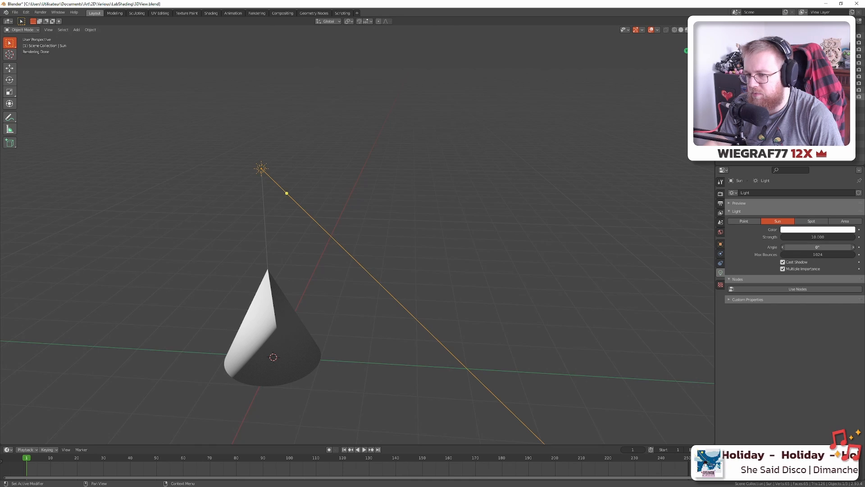
pyautogui.moveTo(811, 247); pyautogui.dragTo(858, 247)
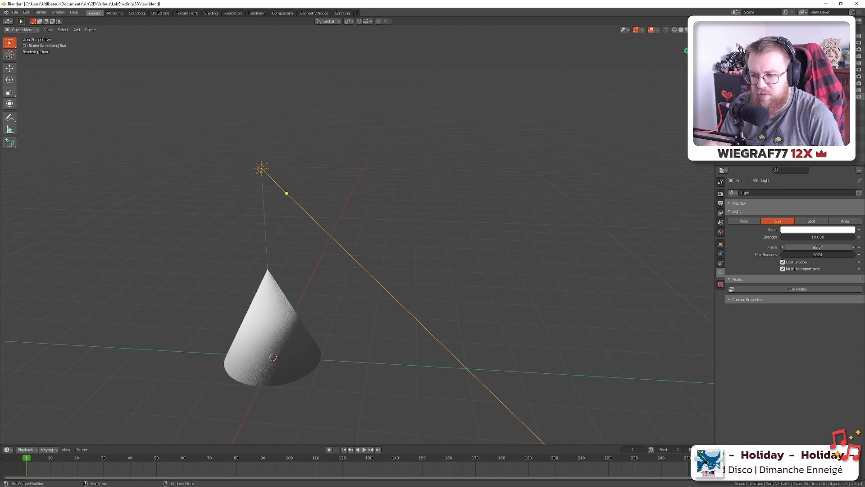
pyautogui.moveTo(521, 258); pyautogui.dragTo(445, 247)
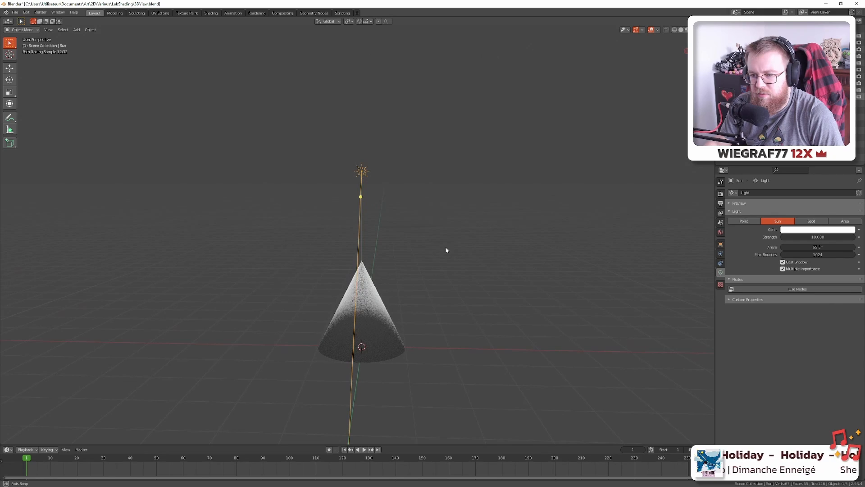
pyautogui.hotkey('alt', 'Tab')
pyautogui.hotkey('alt', 'Tab')
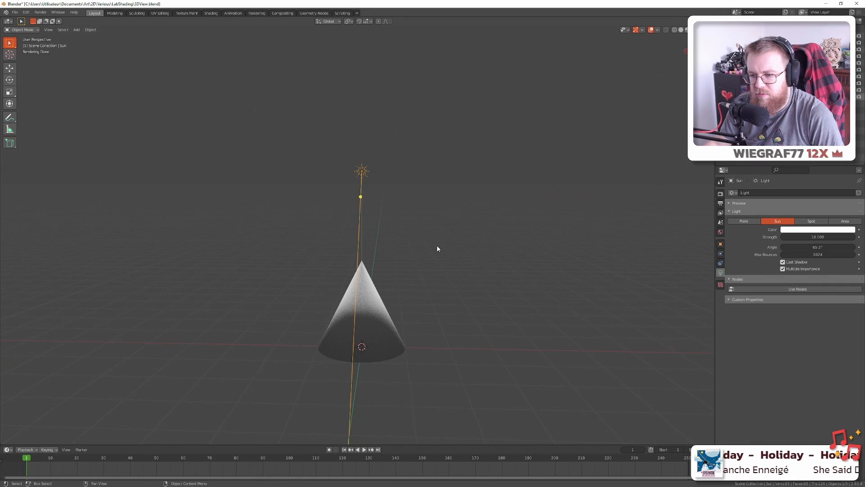
pyautogui.hotkey('alt', 'Tab')
pyautogui.hotkey('alt', 'Tab')
pyautogui.moveTo(365, 245); pyautogui.dragTo(521, 253)
pyautogui.doubleClick(822, 247)
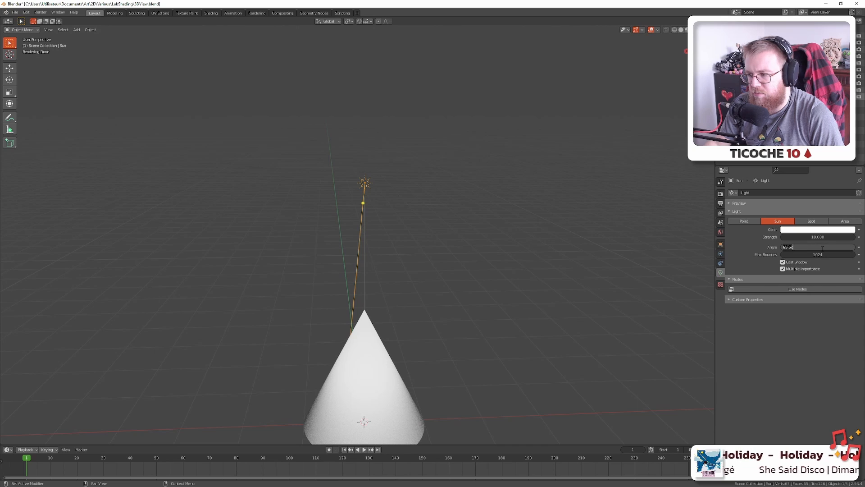
pyautogui.write('0')
pyautogui.press('Return')
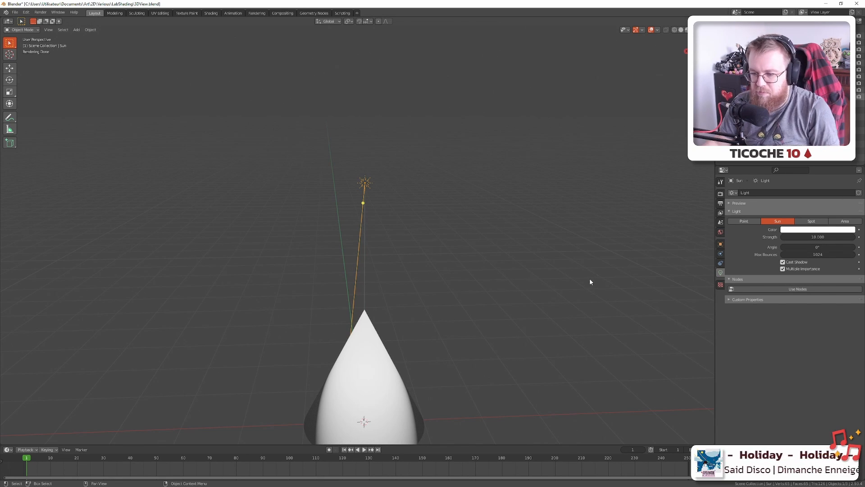
pyautogui.moveTo(590, 279)
pyautogui.mouseDown()
pyautogui.moveTo(435, 271)
pyautogui.moveTo(559, 290)
pyautogui.moveTo(591, 285)
pyautogui.moveTo(483, 282)
pyautogui.moveTo(514, 281)
pyautogui.mouseUp()
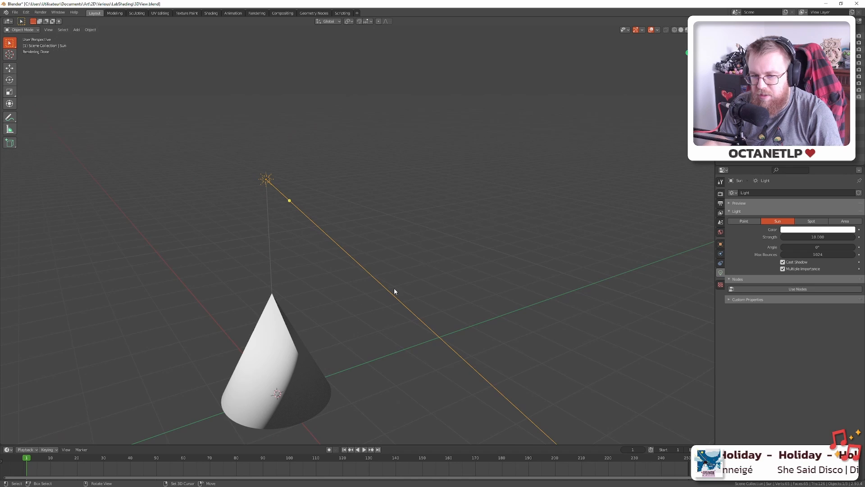
pyautogui.moveTo(394, 290); pyautogui.dragTo(333, 277)
pyautogui.hotkey('alt', 'Tab')
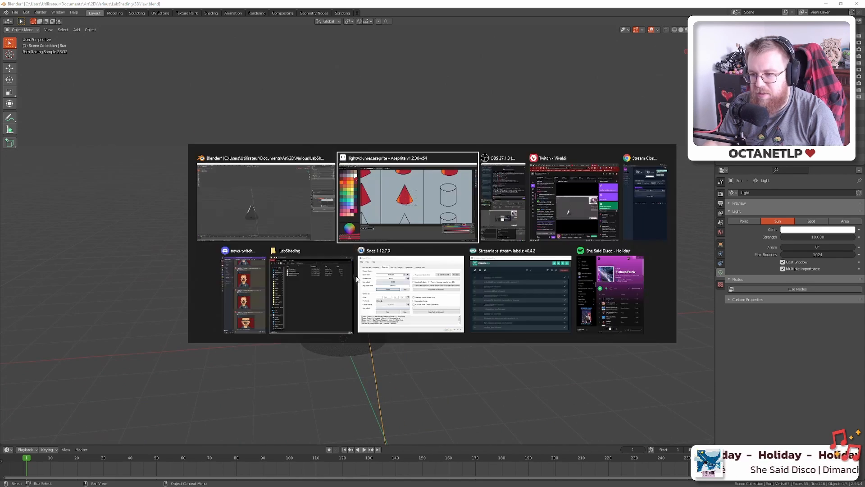
# Refill the cone's left and right orange strips red with a Contiguous Paint Bucket
pyautogui.hotkey('ctrl', 'd')
pyautogui.press('i')
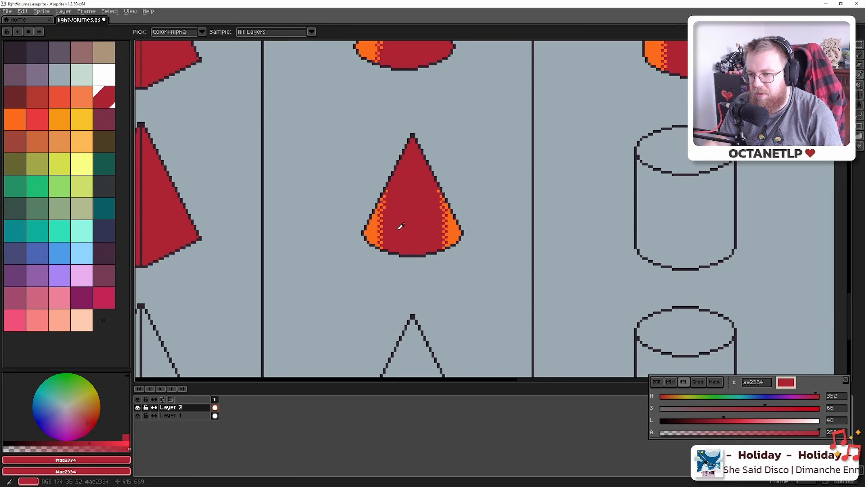
pyautogui.press('g')
pyautogui.click(371, 230)
pyautogui.scroll(-6, 371, 230)
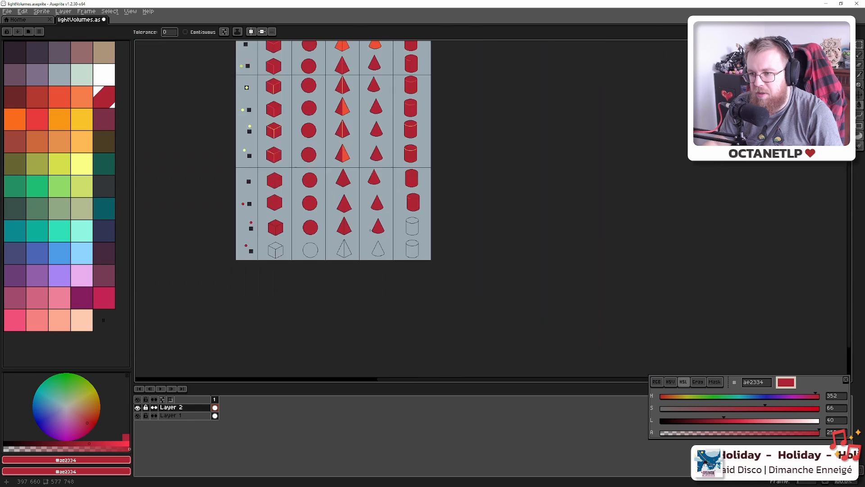
pyautogui.hotkey('ctrl', 'z')
pyautogui.scroll(6, 371, 230)
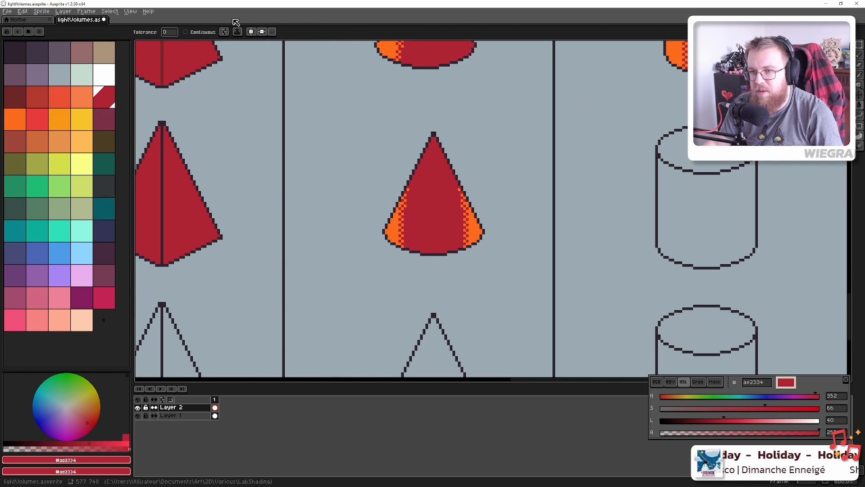
pyautogui.click(185, 32)
pyautogui.click(393, 228)
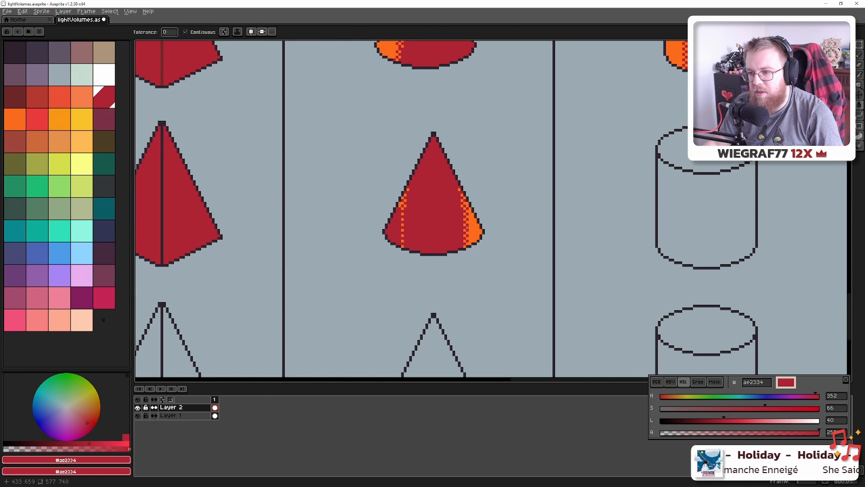
pyautogui.click(467, 228)
pyautogui.scroll(3, 451, 222)
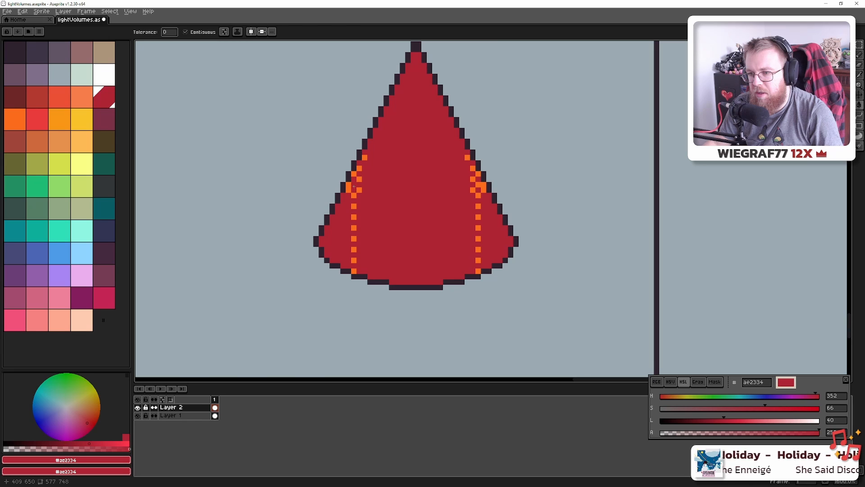
# Pencil leftover orange pixels red, then view Blender's cone through the camera (Numpad 0)
pyautogui.press('b')
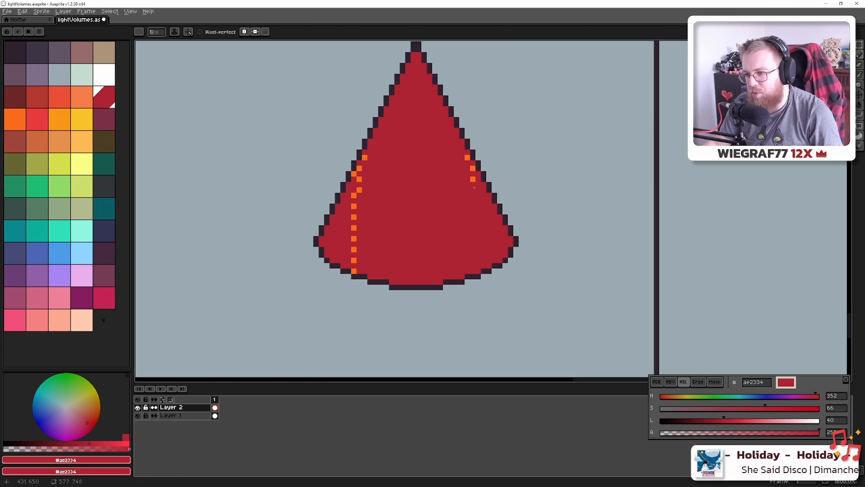
pyautogui.moveTo(367, 157); pyautogui.dragTo(358, 174)
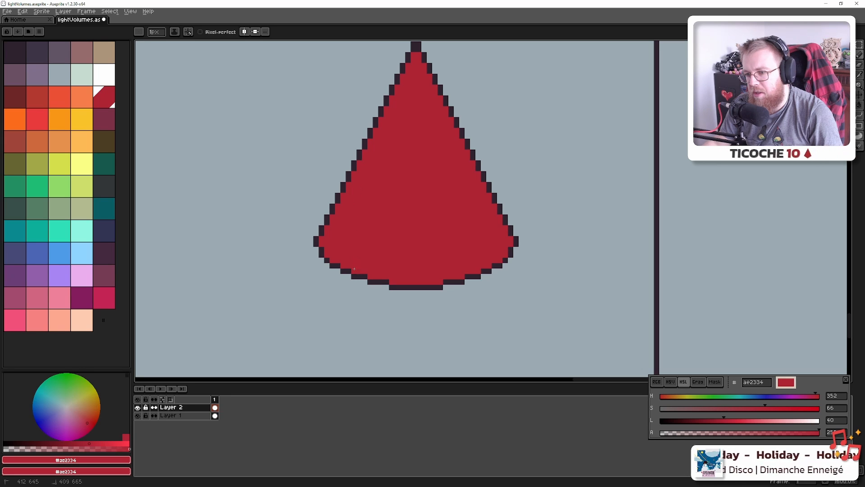
pyautogui.hotkey('alt', 'Tab')
pyautogui.press('KP_0')
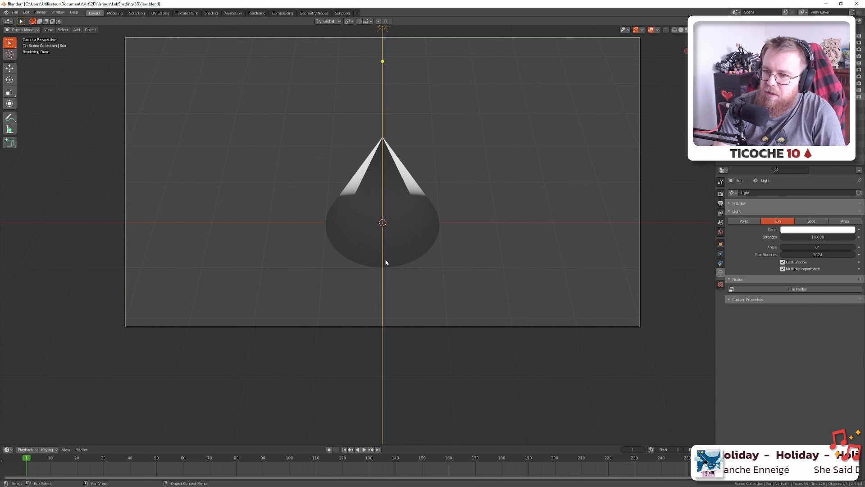
# Draw an orange line down the cone's left upper edge and fill the strip orange
pyautogui.hotkey('alt', 'Tab')
pyautogui.scroll(-4, 361, 210)
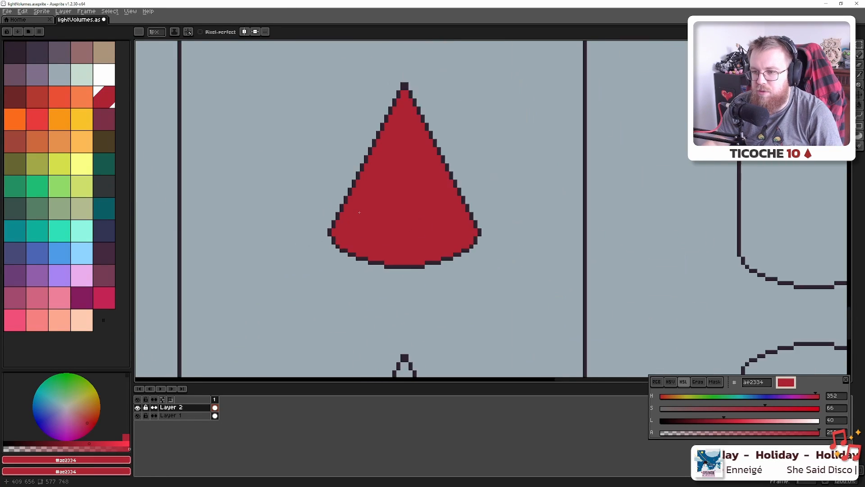
pyautogui.keyDown('alt'); pyautogui.click(359, 100); pyautogui.keyUp('alt')
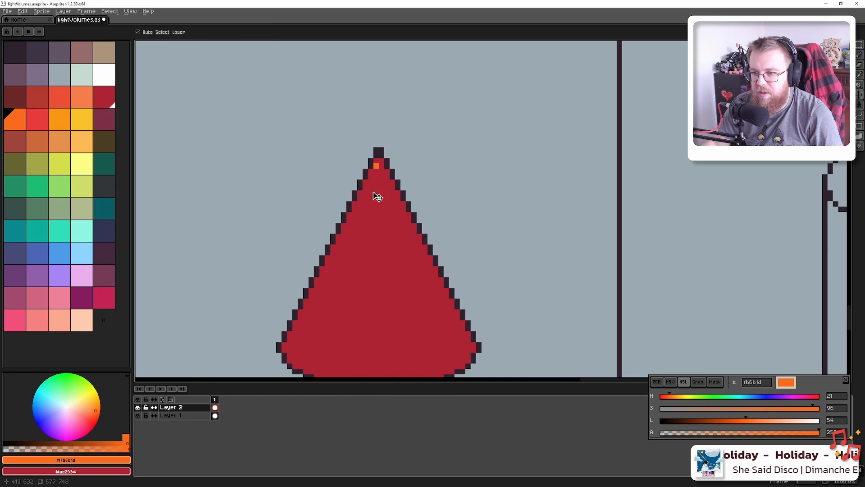
pyautogui.moveTo(377, 165)
pyautogui.mouseDown()
pyautogui.moveTo(359, 248)
pyautogui.moveTo(332, 270)
pyautogui.mouseUp()
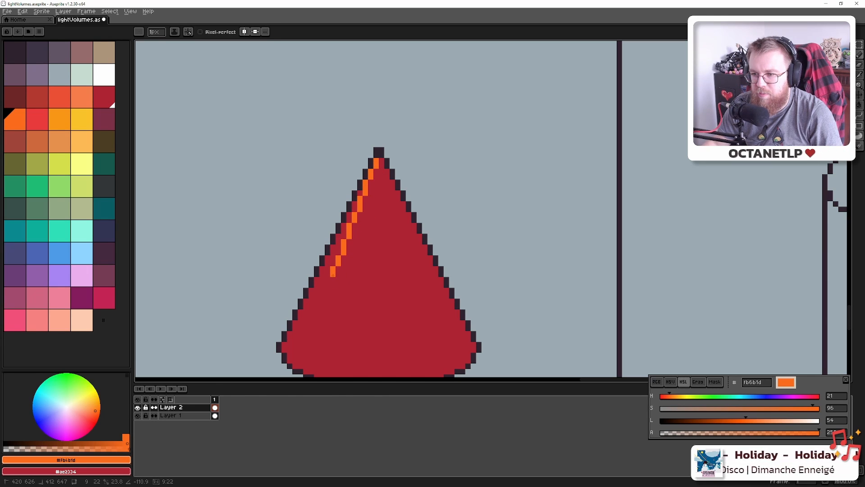
pyautogui.keyDown('shift'); pyautogui.click(333, 275); pyautogui.keyUp('shift')
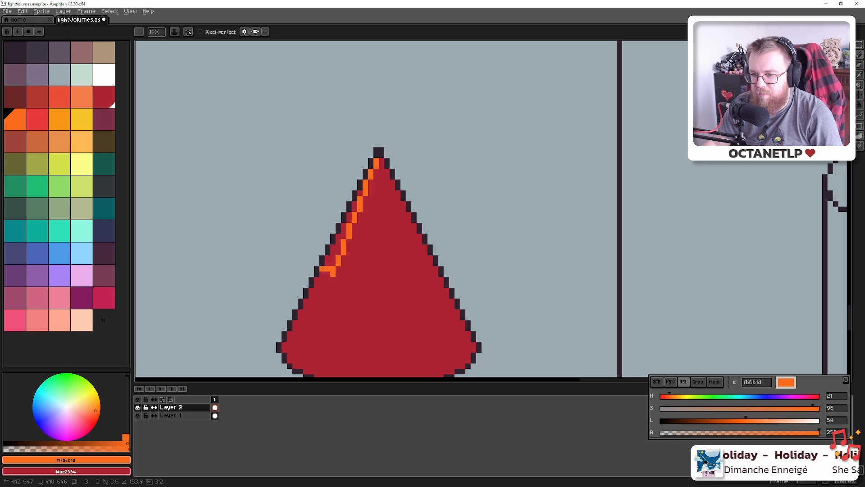
pyautogui.press('g')
pyautogui.click(332, 257)
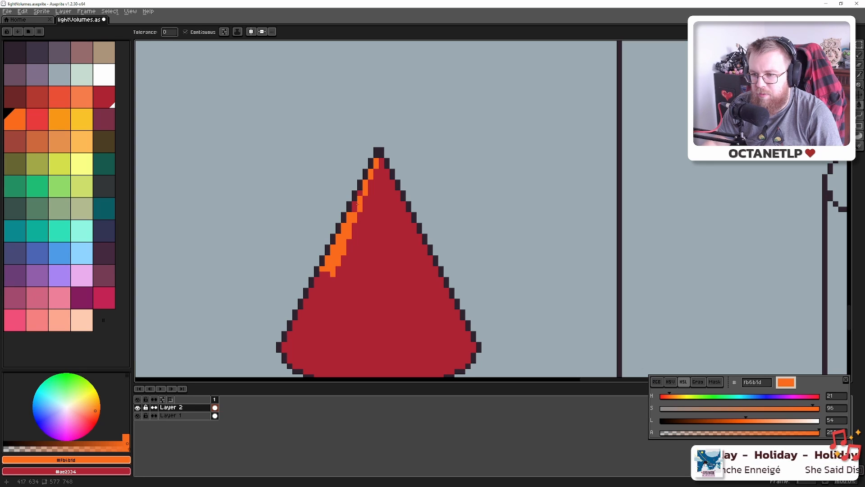
pyautogui.scroll(-2, 361, 192)
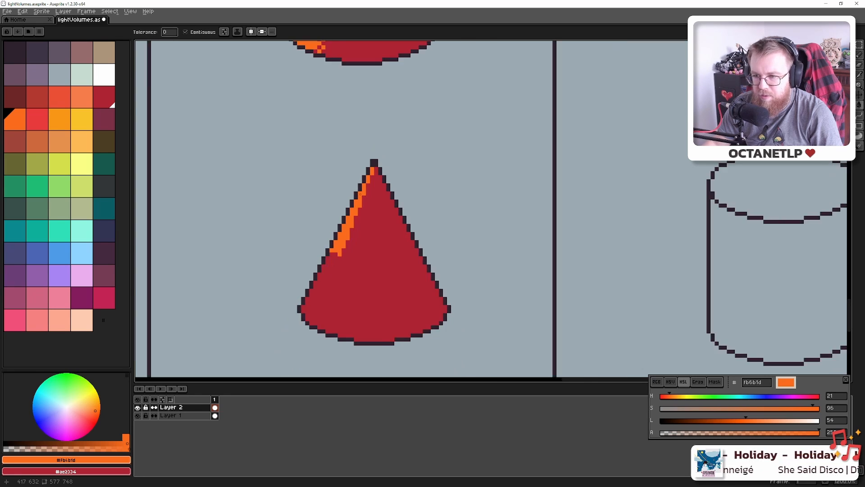
pyautogui.scroll(4, 341, 230)
# Copy the orange left-edge strip, mirror it, and place it on the cone's right edge
pyautogui.press('i')
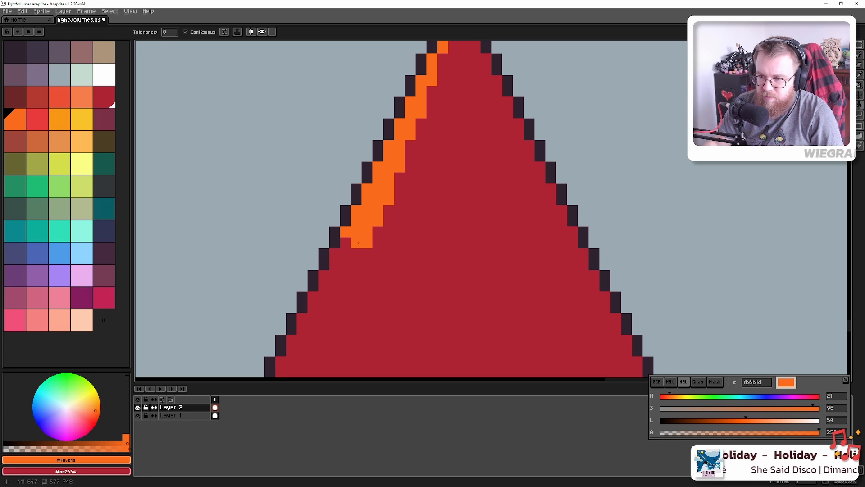
pyautogui.hotkey('alt', 'Tab')
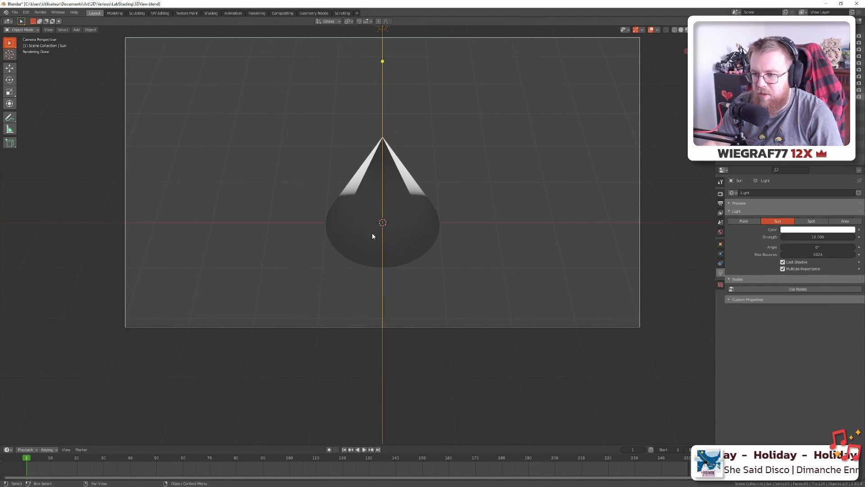
pyautogui.hotkey('alt', 'Tab')
pyautogui.scroll(-1, 371, 224)
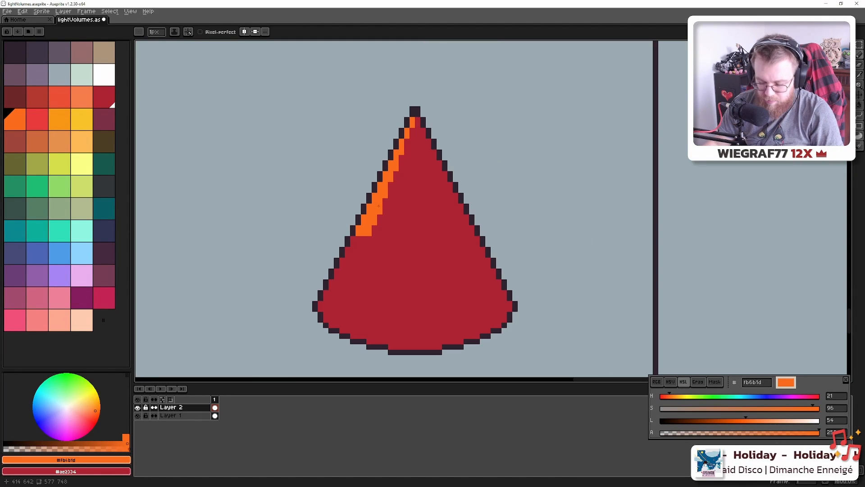
pyautogui.press('m')
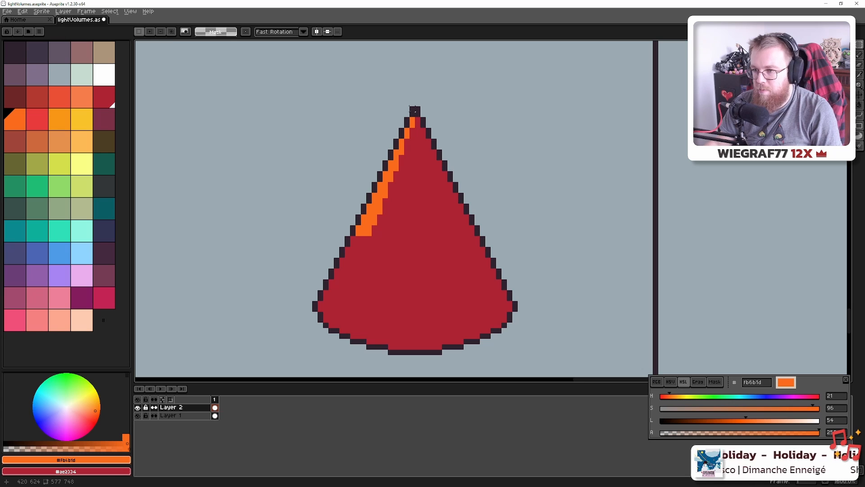
pyautogui.moveTo(411, 108)
pyautogui.mouseDown()
pyautogui.moveTo(325, 238)
pyautogui.moveTo(245, 214)
pyautogui.moveTo(447, 216)
pyautogui.mouseUp()
pyautogui.hotkey('shift', 'h')
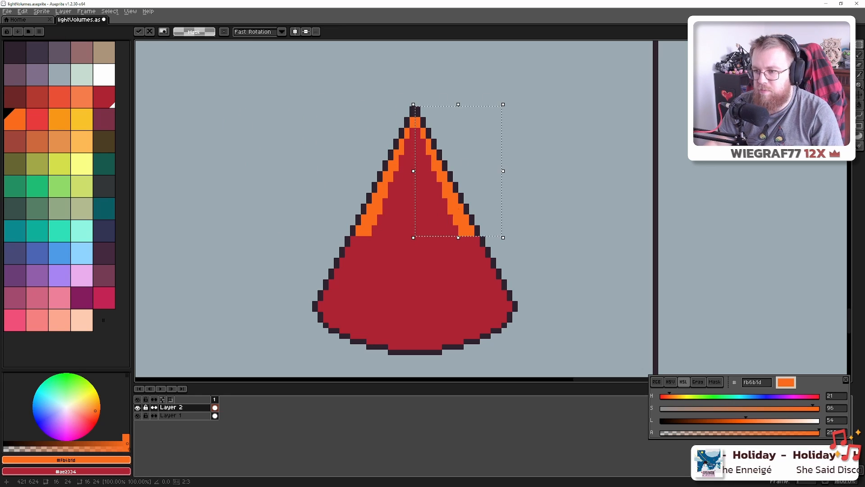
pyautogui.click(505, 201)
pyautogui.scroll(-6, 506, 200)
# Compare the orange-edged cone against Blender's cone render
pyautogui.hotkey('alt', 'Tab')
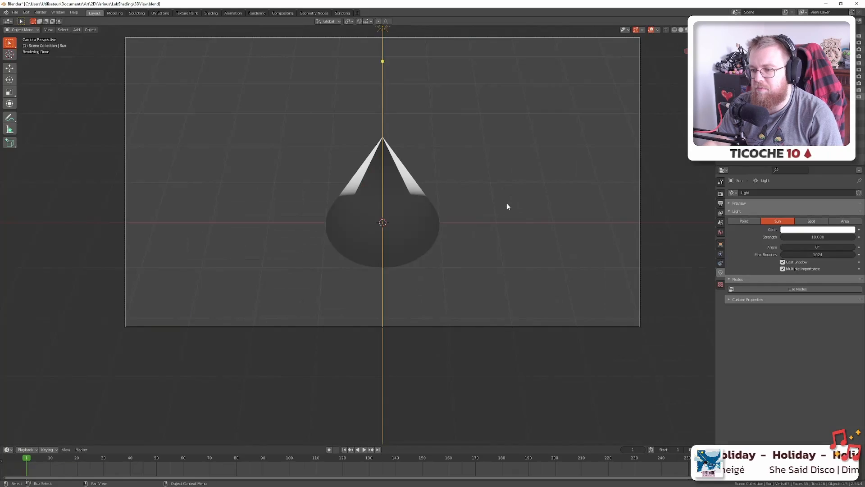
pyautogui.hotkey('alt', 'Tab')
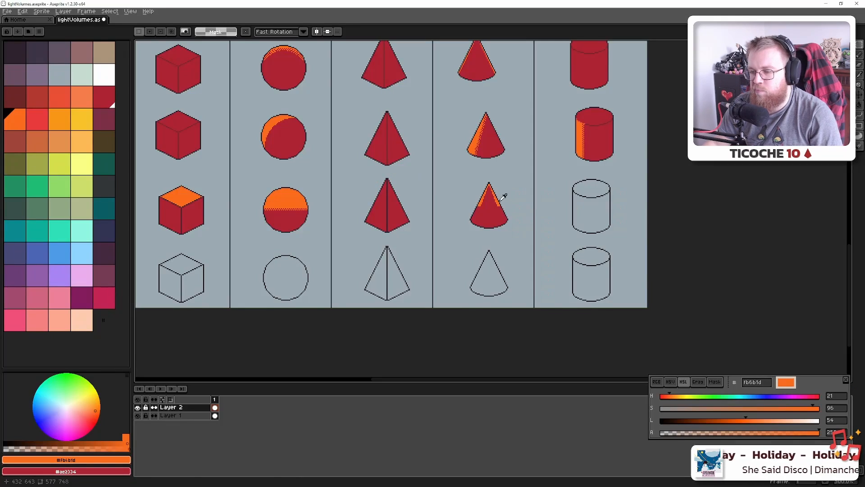
pyautogui.hotkey('alt', 'Tab')
pyautogui.scroll(1, 401, 177)
pyautogui.scroll(1, 401, 177)
pyautogui.scroll(-2, 401, 178)
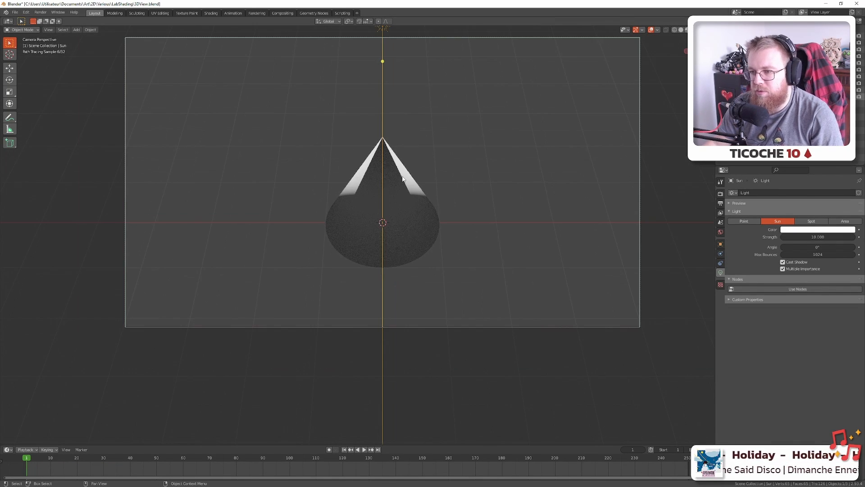
pyautogui.scroll(1, 401, 177)
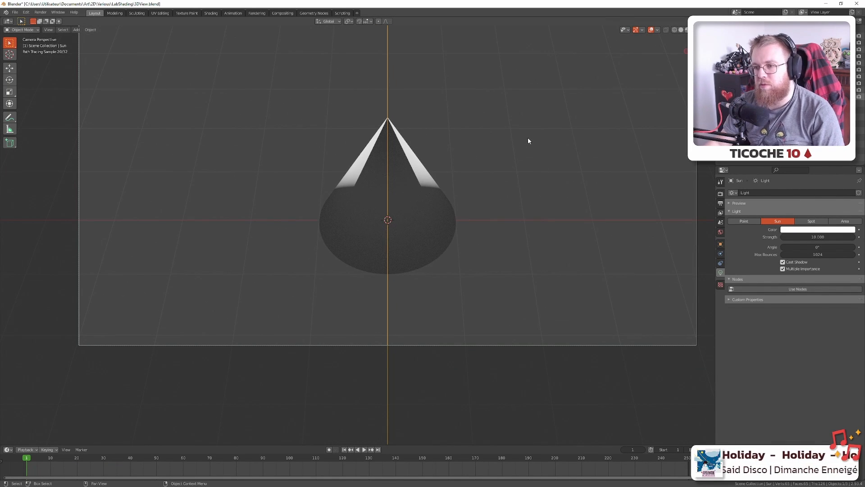
pyautogui.hotkey('alt', 'Tab')
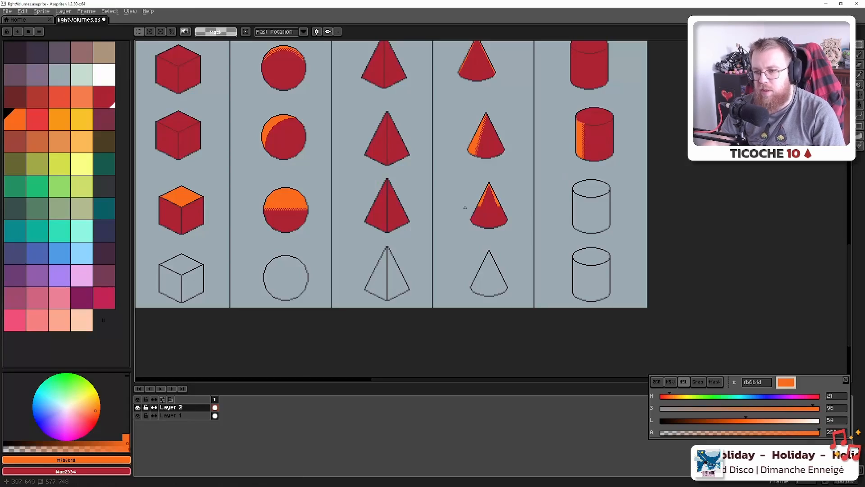
pyautogui.scroll(7, 453, 204)
pyautogui.scroll(-4, 463, 240)
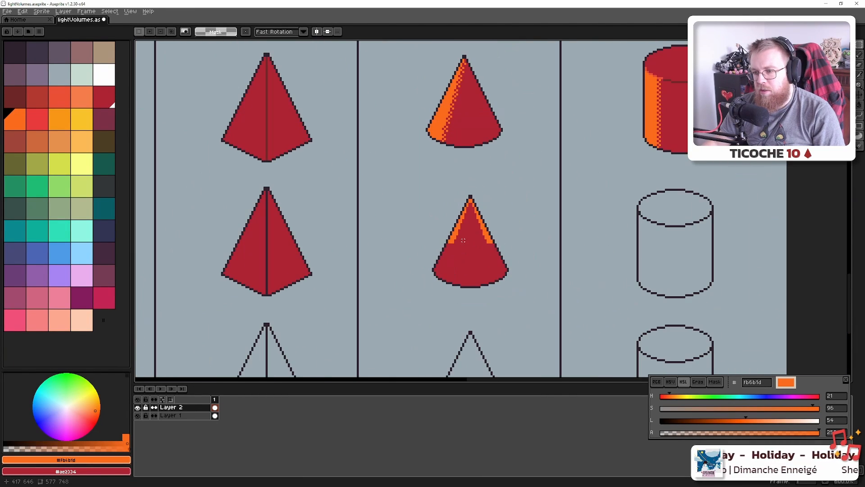
pyautogui.hotkey('alt', 'Tab')
pyautogui.hotkey('alt', 'Tab')
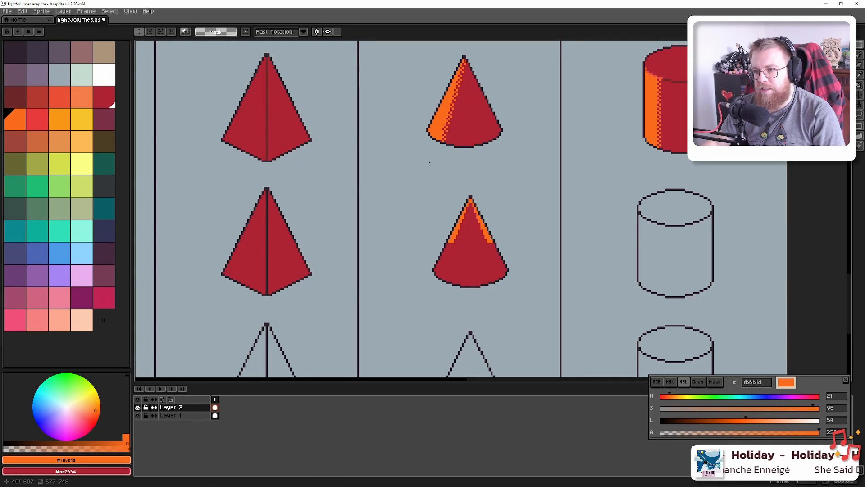
pyautogui.press('alt')
# Sample red-orange #ea4f36 and dab it along the cone's left edge, undoing a stray pixel
pyautogui.click(656, 70)
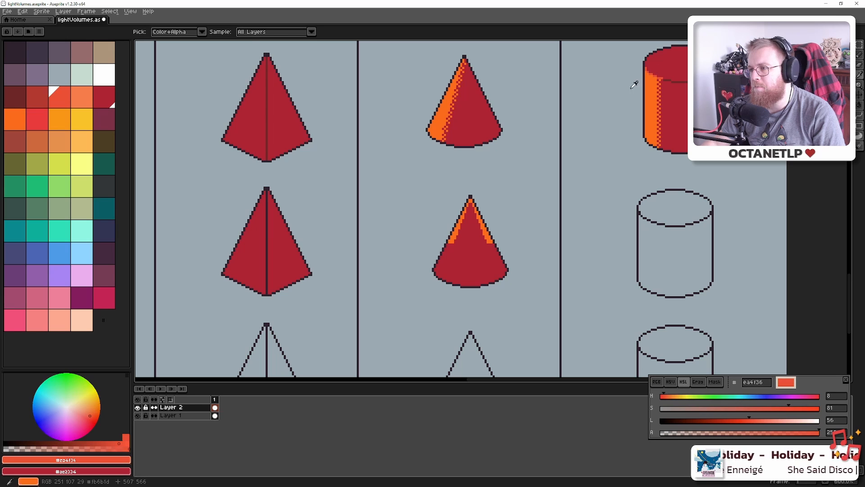
pyautogui.scroll(-6, 415, 285)
pyautogui.scroll(10, 400, 252)
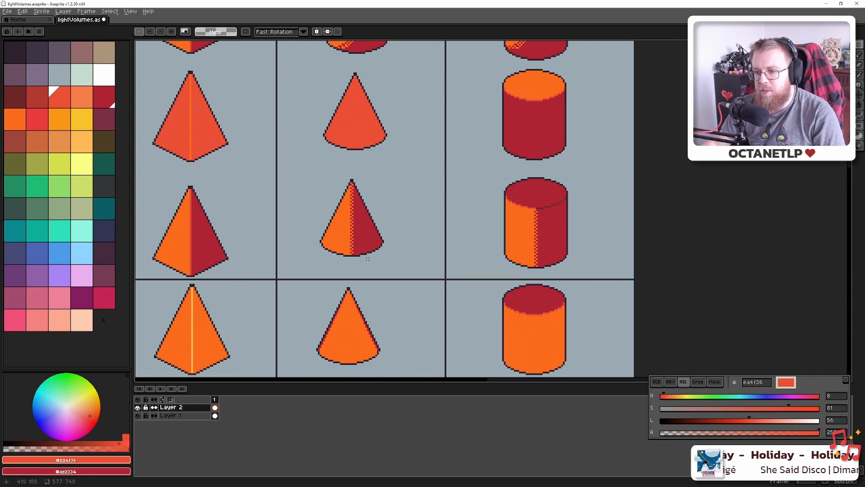
pyautogui.scroll(1, 400, 257)
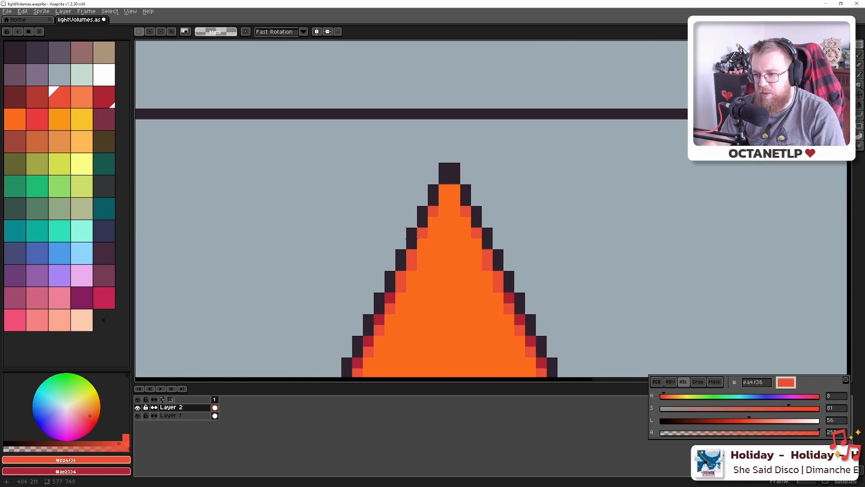
pyautogui.press('alt')
pyautogui.scroll(-9, 429, 230)
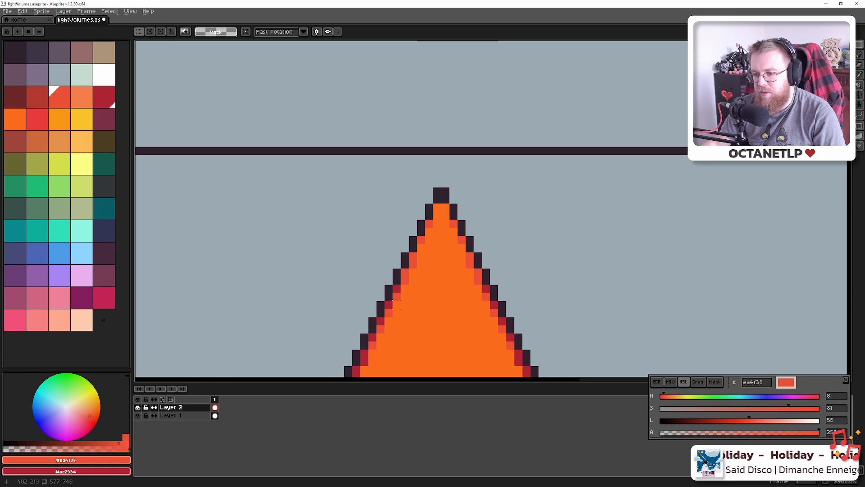
pyautogui.moveTo(462, 129); pyautogui.dragTo(458, 56)
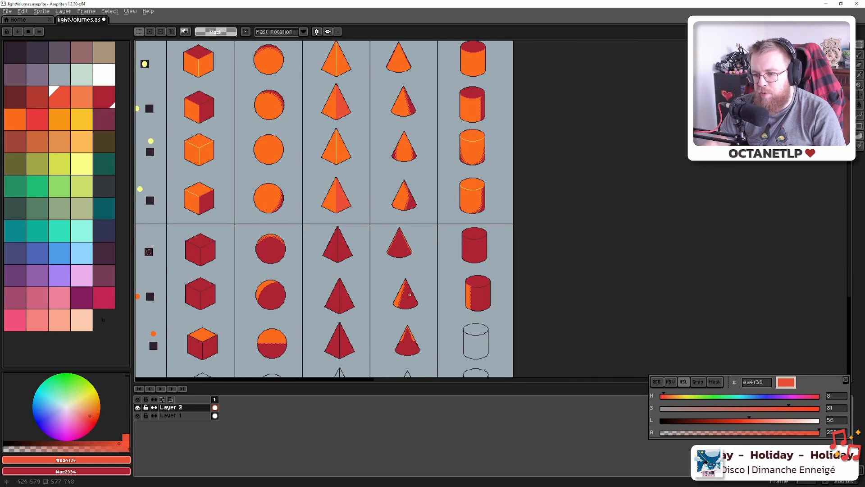
pyautogui.moveTo(410, 295); pyautogui.dragTo(388, 196)
pyautogui.scroll(11, 375, 231)
pyautogui.moveTo(350, 279)
pyautogui.mouseDown()
pyautogui.moveTo(354, 223)
pyautogui.moveTo(310, 219)
pyautogui.mouseUp()
pyautogui.click(310, 241)
pyautogui.click(294, 256)
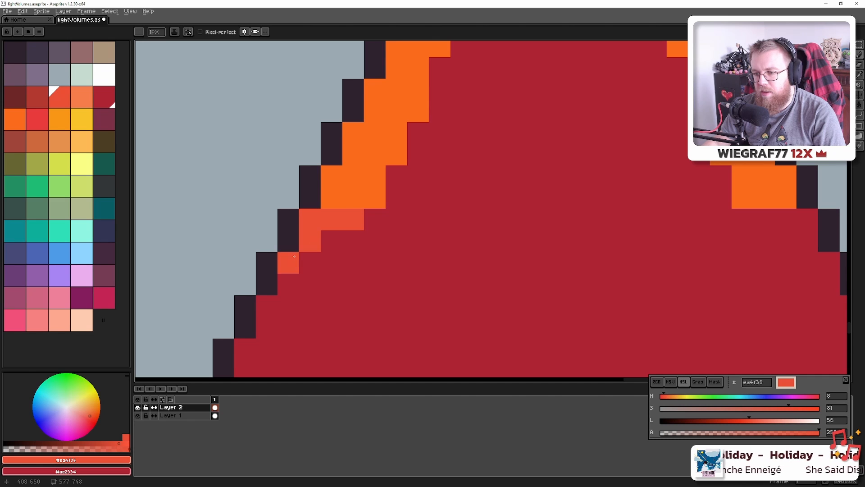
pyautogui.hotkey('ctrl', 'z')
# Add red-orange pixels at the bottom of both rim lights and save the file
pyautogui.moveTo(560, 219); pyautogui.dragTo(369, 222)
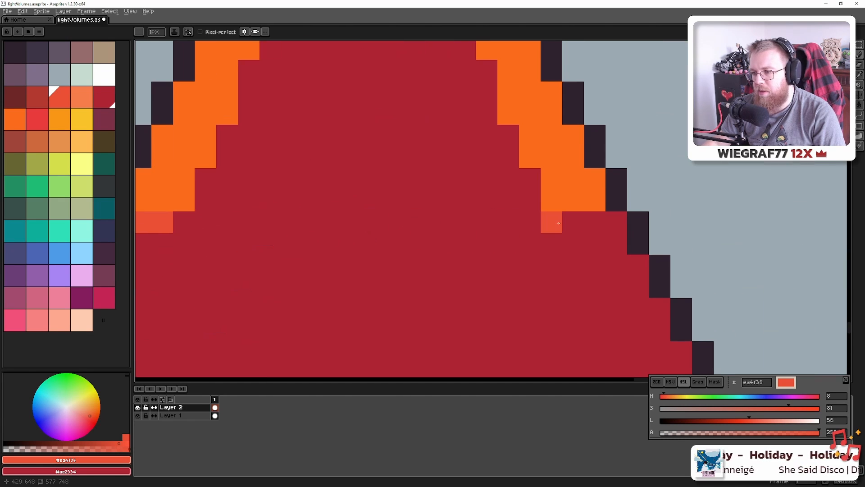
pyautogui.scroll(-10, 581, 243)
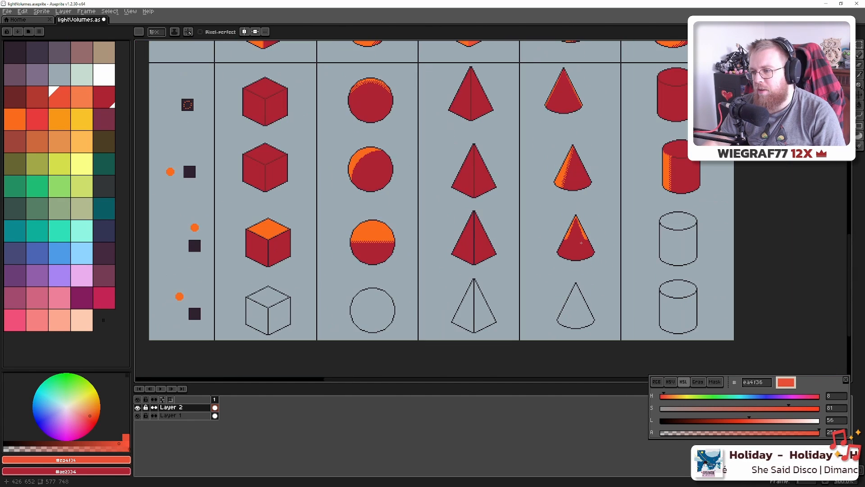
pyautogui.scroll(10, 582, 243)
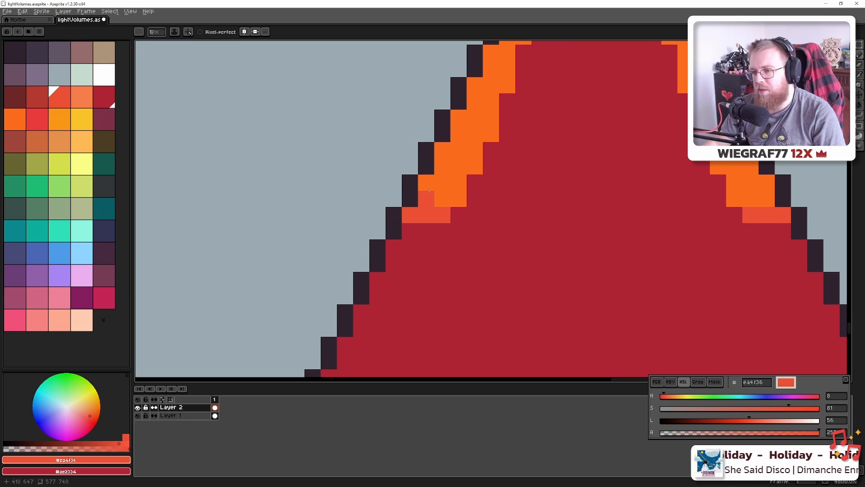
pyautogui.moveTo(429, 191)
pyautogui.mouseDown()
pyautogui.moveTo(393, 210)
pyautogui.moveTo(422, 217)
pyautogui.mouseUp()
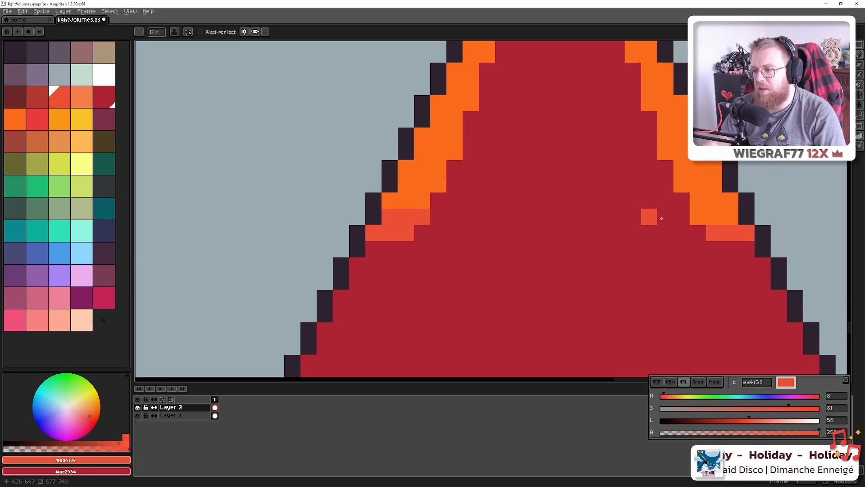
pyautogui.click(692, 217)
pyautogui.click(730, 217)
pyautogui.click(714, 169)
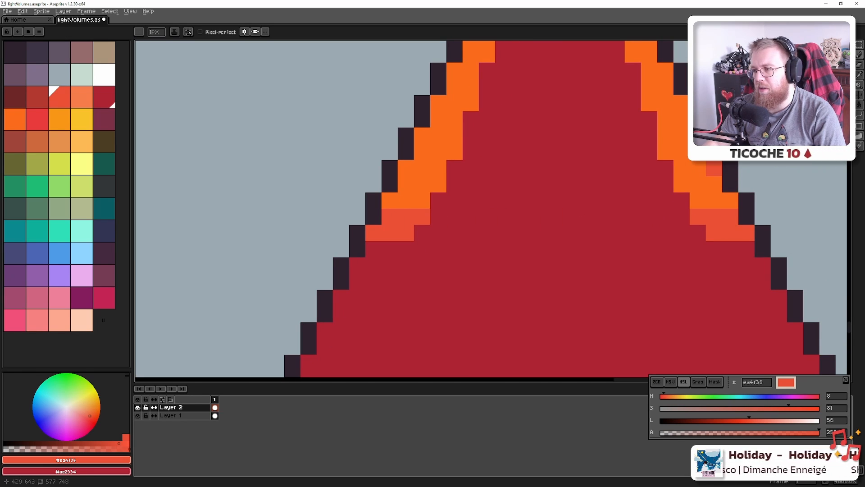
pyautogui.click(410, 168)
pyautogui.scroll(-4, 415, 137)
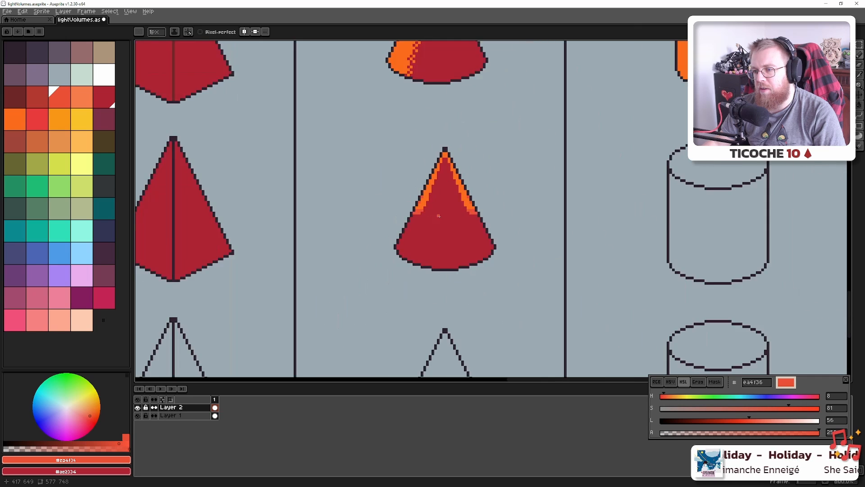
pyautogui.hotkey('ctrl', 'z')
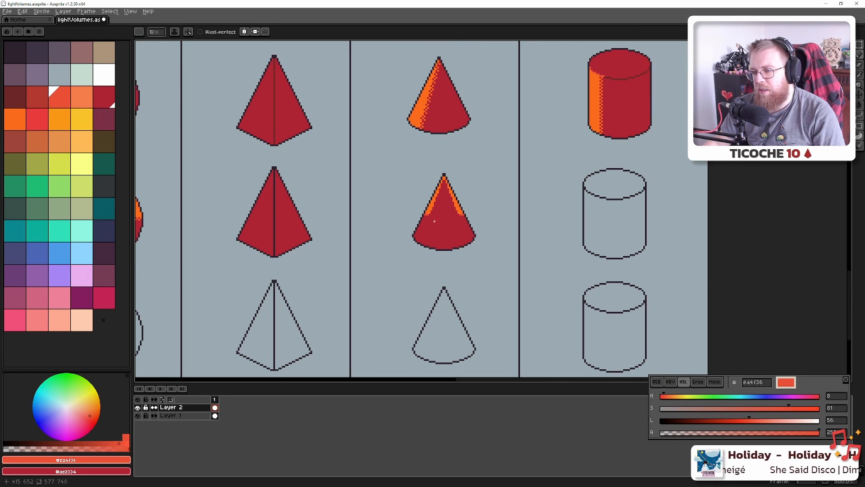
pyautogui.hotkey('ctrl', 's')
pyautogui.scroll(5, 434, 221)
# Compare the pixel-art chart with the Blender cone render several times
pyautogui.hotkey('alt', 'Tab')
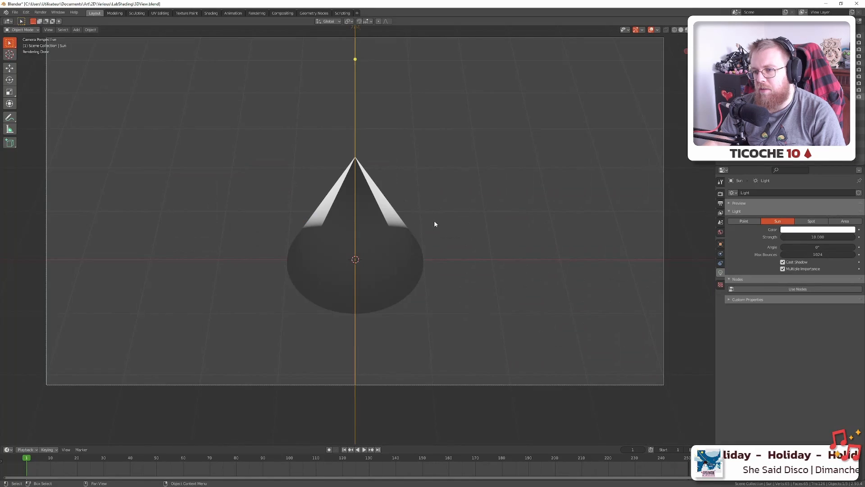
pyautogui.hotkey('alt', 'Tab')
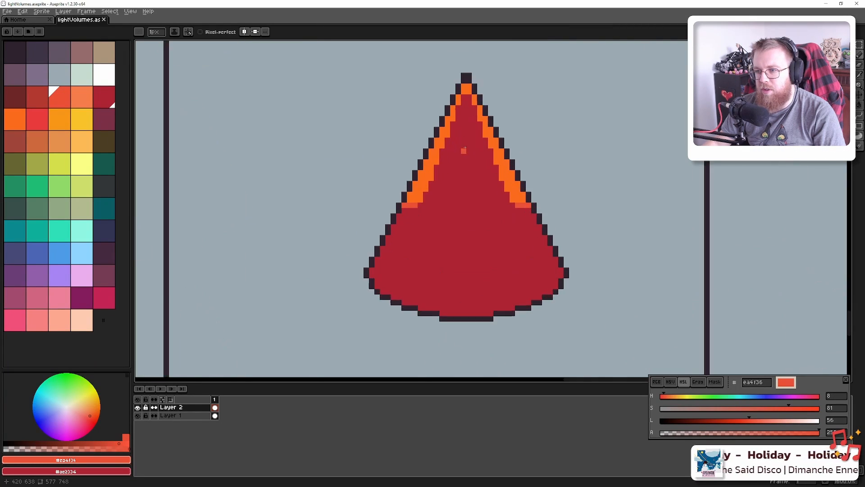
pyautogui.scroll(1, 464, 136)
pyautogui.scroll(-4, 464, 106)
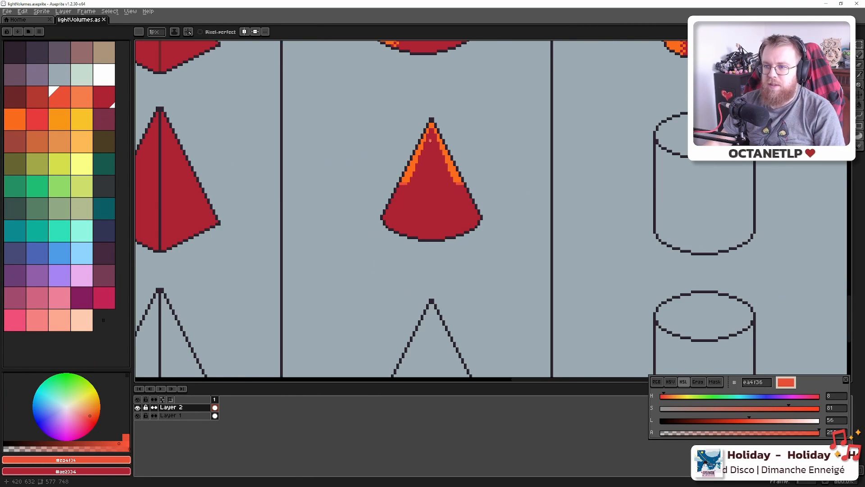
pyautogui.hotkey('alt', 'Tab')
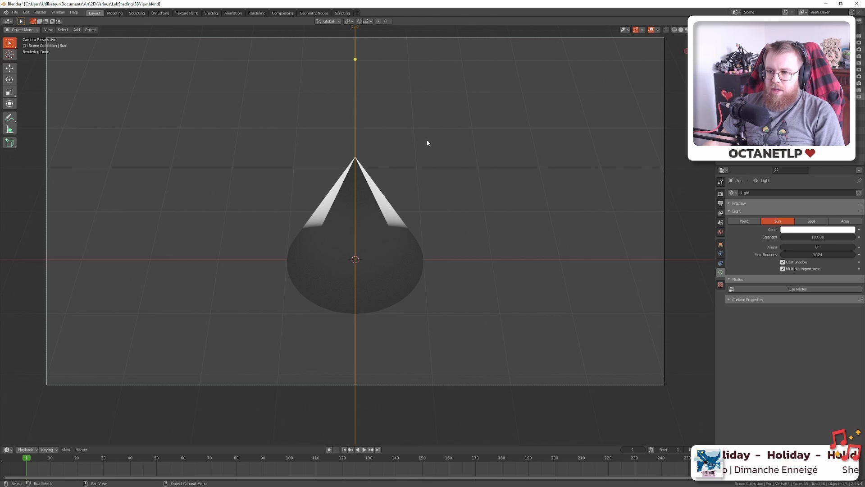
pyautogui.hotkey('alt', 'Tab')
pyautogui.scroll(4, 372, 263)
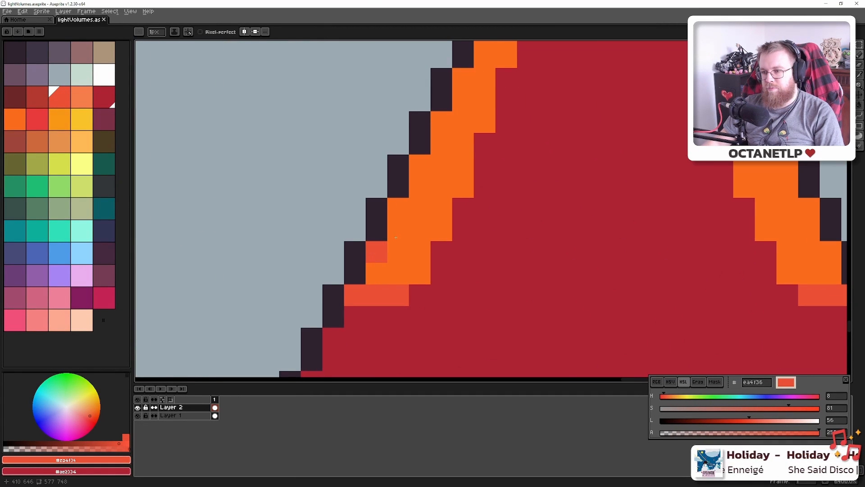
pyautogui.scroll(-5, 395, 237)
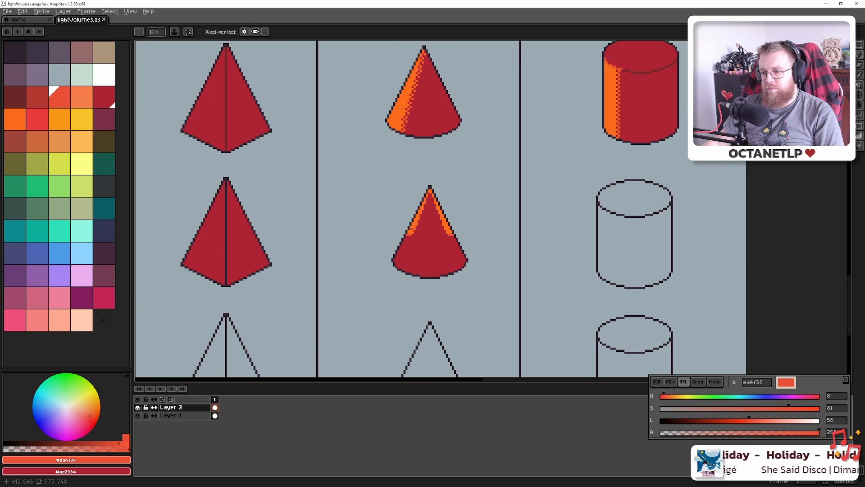
pyautogui.hotkey('alt', 'Tab')
pyautogui.hotkey('alt', 'Tab')
# Pan and zoom the canvas to the shaded cones, cylinders and light markers
pyautogui.moveTo(528, 167); pyautogui.dragTo(318, 172)
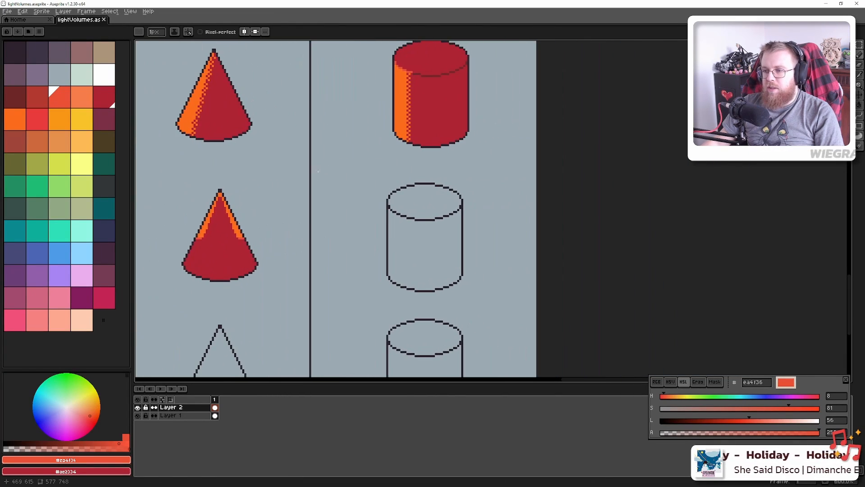
pyautogui.scroll(-4, 318, 171)
pyautogui.moveTo(421, 126); pyautogui.dragTo(384, 185)
pyautogui.scroll(3, 384, 186)
pyautogui.scroll(1, 422, 191)
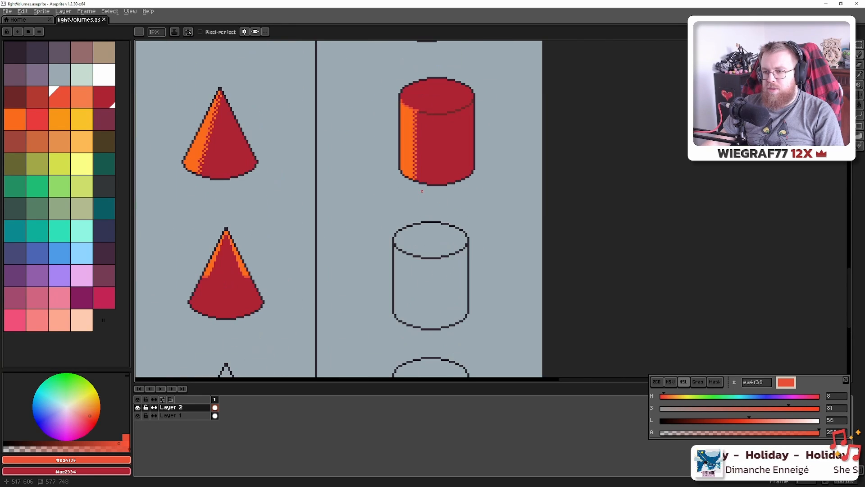
# Fill the lower cylinder's top with orange and its body with red
pyautogui.keyDown('alt'); pyautogui.click(407, 131); pyautogui.keyUp('alt')
pyautogui.press('g')
pyautogui.click(431, 239)
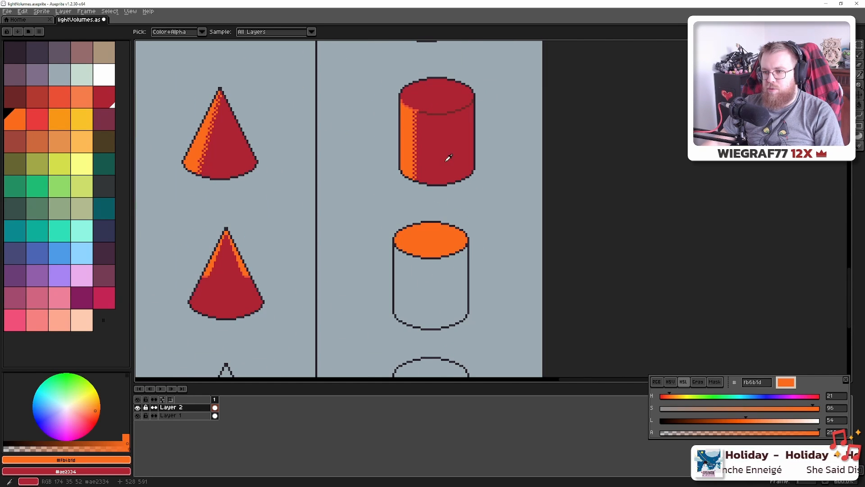
pyautogui.keyDown('alt'); pyautogui.click(446, 159); pyautogui.keyUp('alt')
pyautogui.click(438, 289)
# In Blender's outliner, hide the cone and show the cylinder
pyautogui.hotkey('alt', 'Tab')
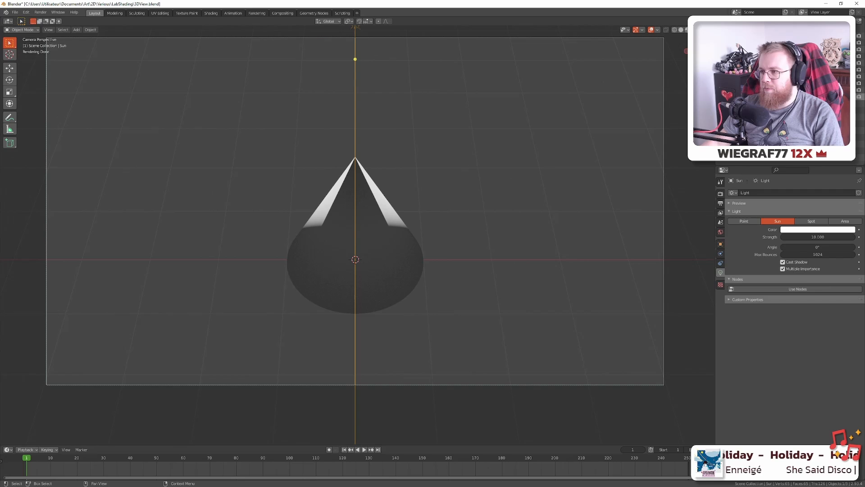
pyautogui.click(860, 56)
pyautogui.click(853, 63)
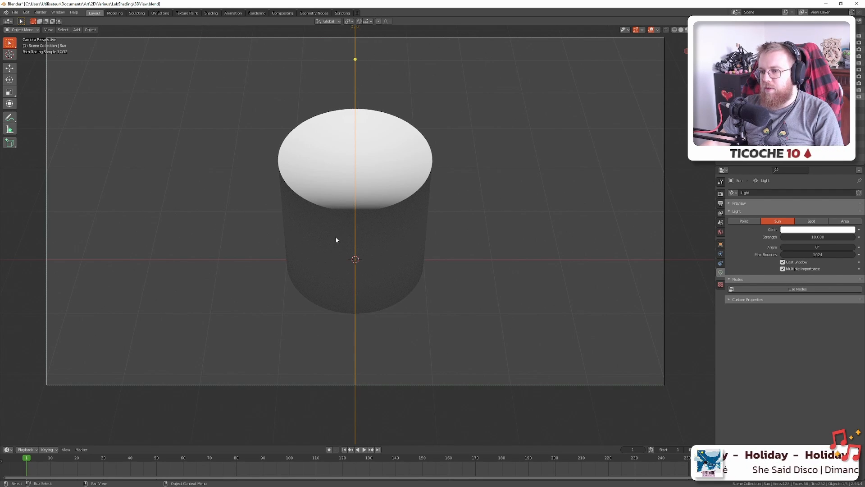
# Back in Aseprite, pan past the light-marker column to the top-left shapes
pyautogui.hotkey('alt', 'Tab')
pyautogui.scroll(-3, 355, 281)
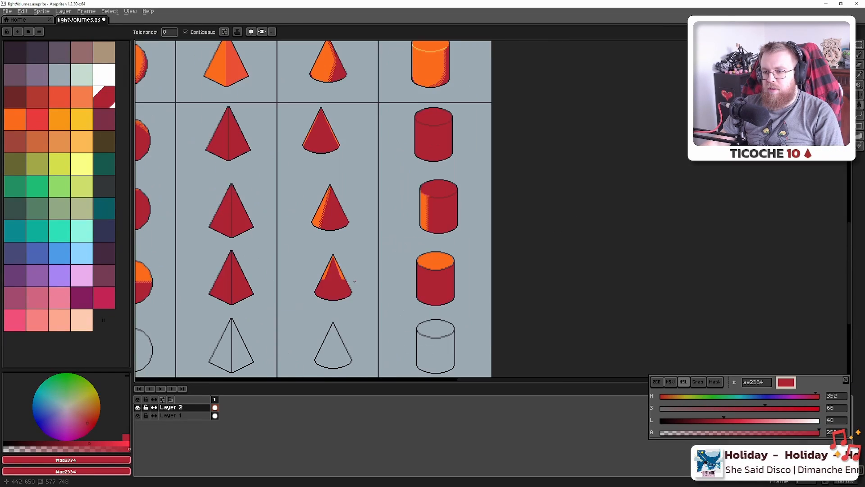
pyautogui.moveTo(297, 263); pyautogui.dragTo(444, 231)
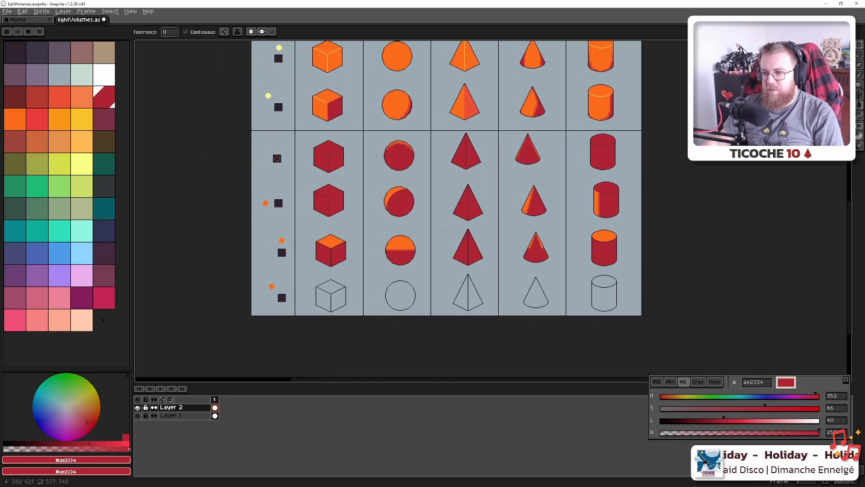
pyautogui.scroll(1, 465, 250)
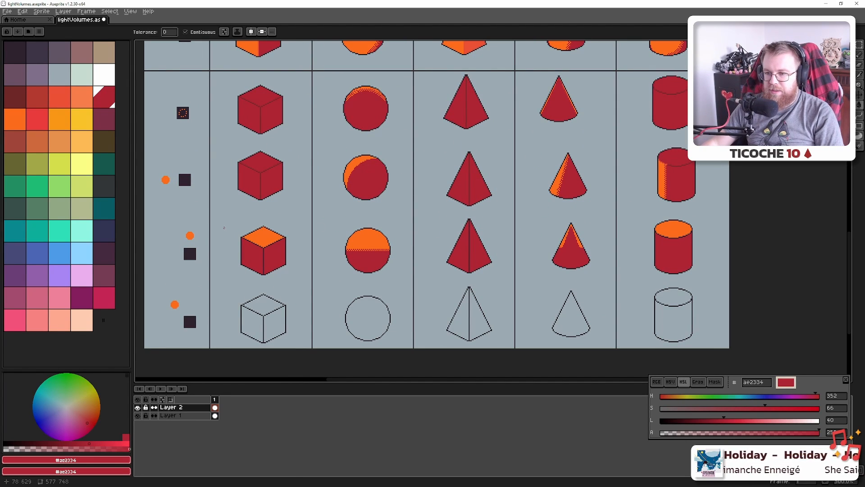
pyautogui.moveTo(254, 211); pyautogui.dragTo(365, 42)
pyautogui.scroll(3, 349, 79)
# Try light orange #fbb954 on the top-lit cube's upper-left edge, then undo it
pyautogui.keyDown('alt'); pyautogui.click(363, 96); pyautogui.keyUp('alt')
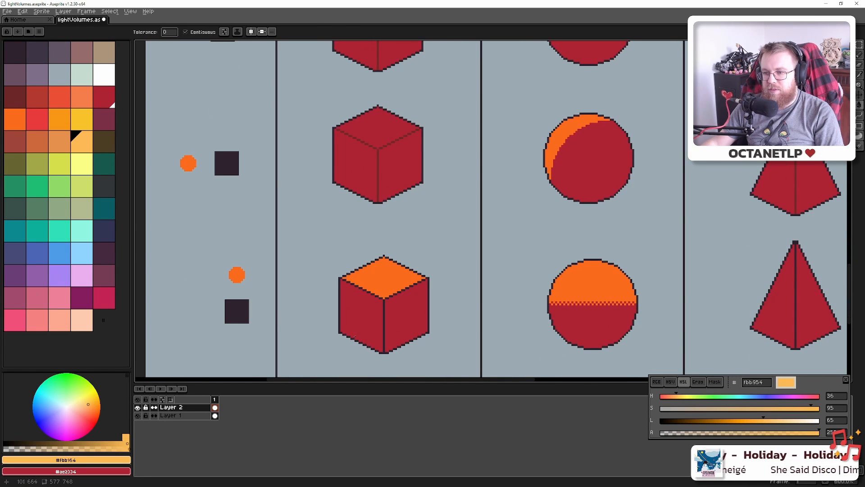
pyautogui.scroll(4, 390, 280)
pyautogui.moveTo(340, 315); pyautogui.dragTo(358, 194)
pyautogui.press('b')
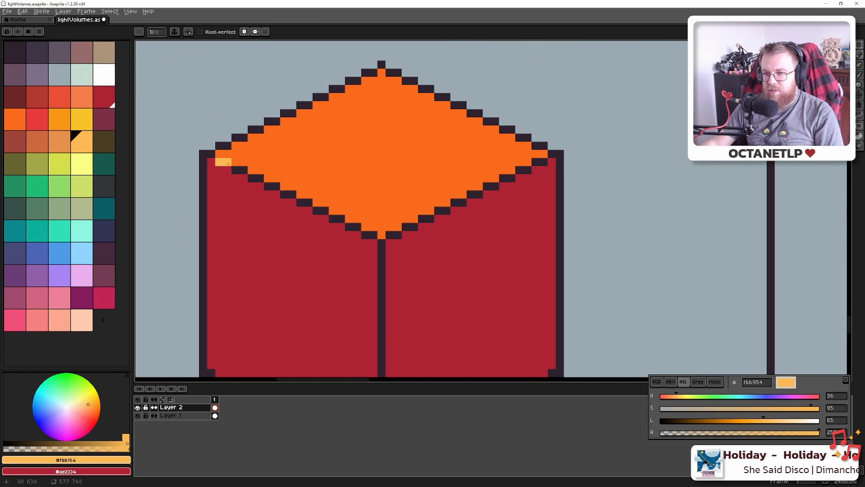
pyautogui.press('g')
pyautogui.click(268, 186)
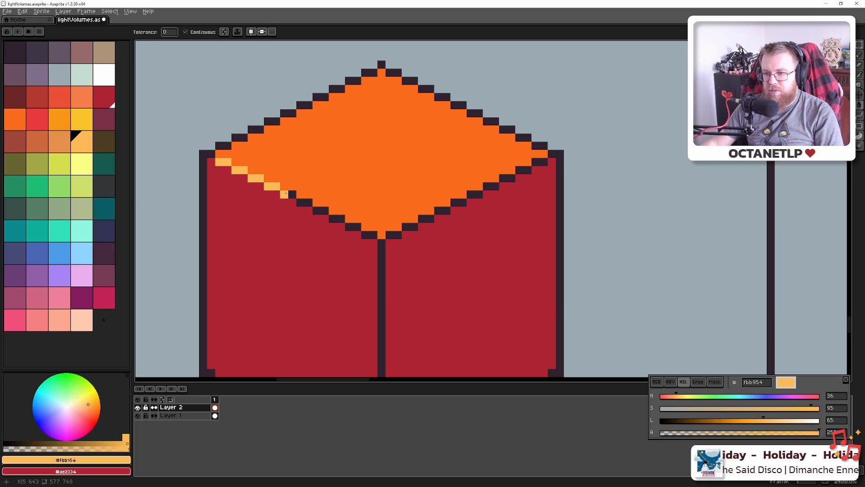
pyautogui.click(301, 208)
pyautogui.hotkey('ctrl', 'z')
pyautogui.click(308, 203)
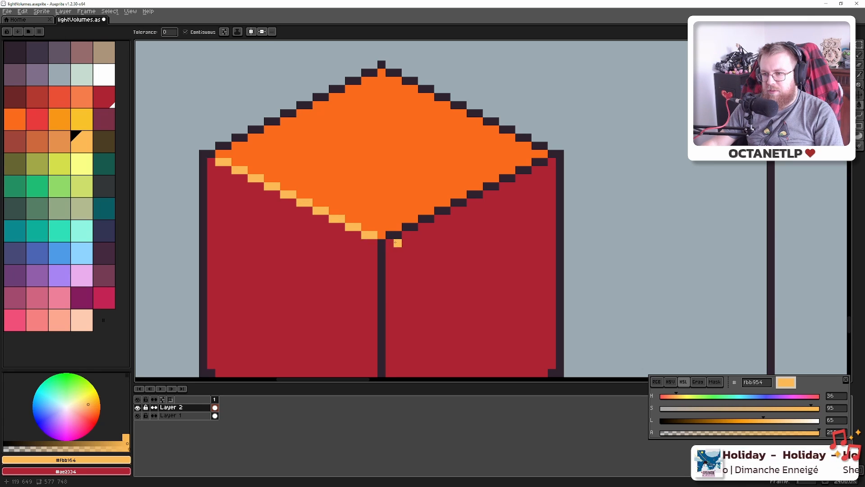
pyautogui.hotkey('ctrl', 'z')
pyautogui.hotkey('ctrl', 'z')
pyautogui.hotkey('ctrl', 'z')
pyautogui.hotkey('ctrl', 'z')
pyautogui.hotkey('ctrl', 'z')
pyautogui.hotkey('ctrl', 'z')
pyautogui.hotkey('ctrl', 'z')
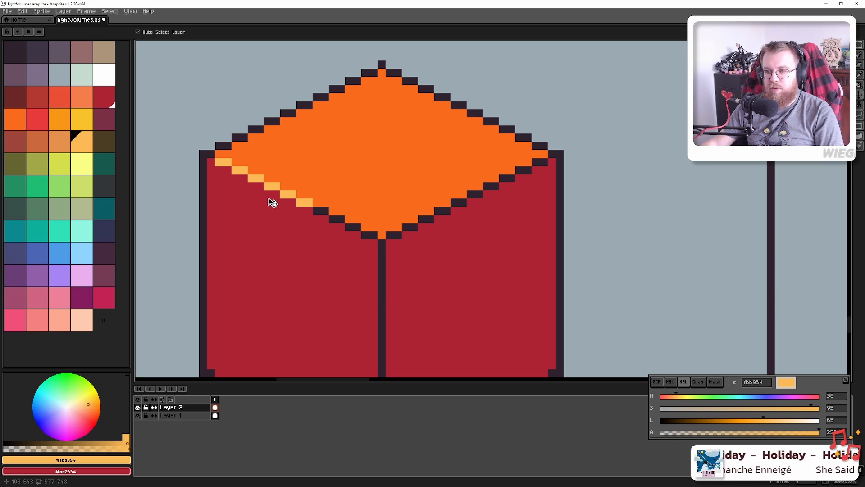
pyautogui.hotkey('ctrl', 'z')
pyautogui.hotkey('ctrl', 'z')
pyautogui.hotkey('ctrl', 'z')
# Pick the red-orange e34f36 from the cone's rim as the drawing colour
pyautogui.scroll(-6, 269, 176)
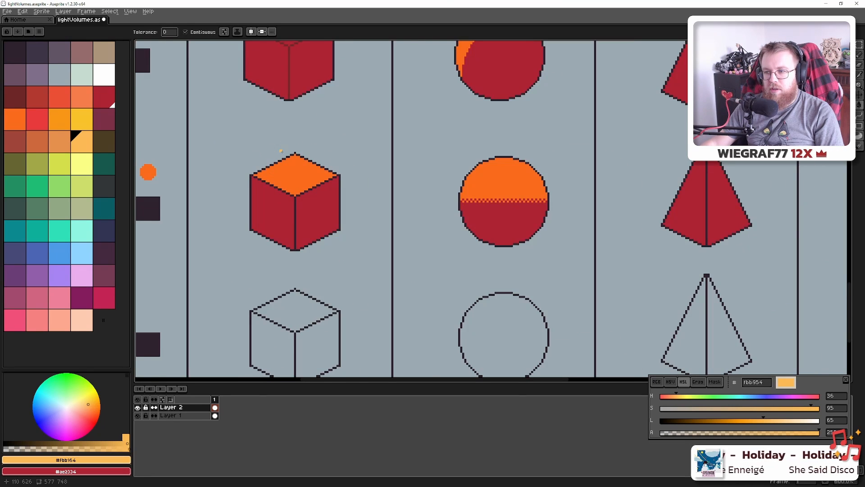
pyautogui.scroll(1, 281, 151)
pyautogui.moveTo(281, 151); pyautogui.dragTo(576, 199)
pyautogui.scroll(-3, 253, 202)
pyautogui.scroll(3, 667, 225)
pyautogui.keyDown('alt'); pyautogui.click(647, 226); pyautogui.keyUp('alt')
# Trace the top-lit cube's upper edges in red-orange
pyautogui.moveTo(311, 202); pyautogui.dragTo(439, 191)
pyautogui.scroll(6, 207, 208)
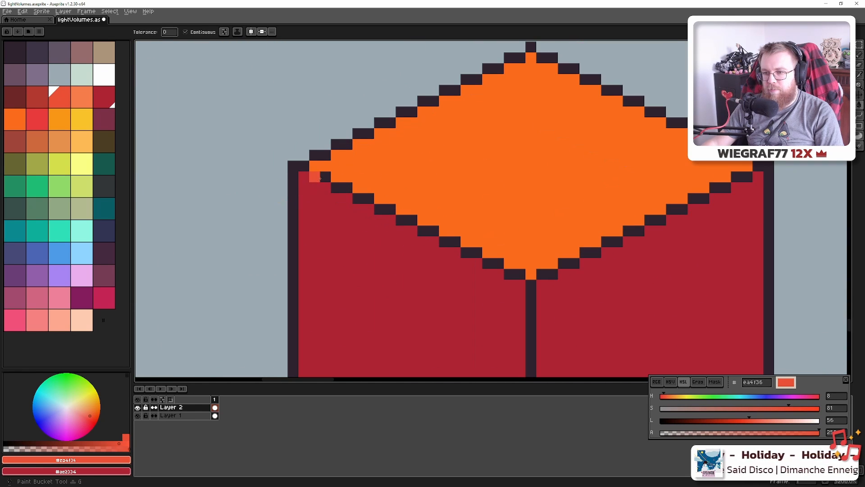
pyautogui.moveTo(334, 185); pyautogui.dragTo(364, 196)
pyautogui.moveTo(405, 218)
pyautogui.mouseDown()
pyautogui.moveTo(513, 274)
pyautogui.moveTo(562, 270)
pyautogui.mouseUp()
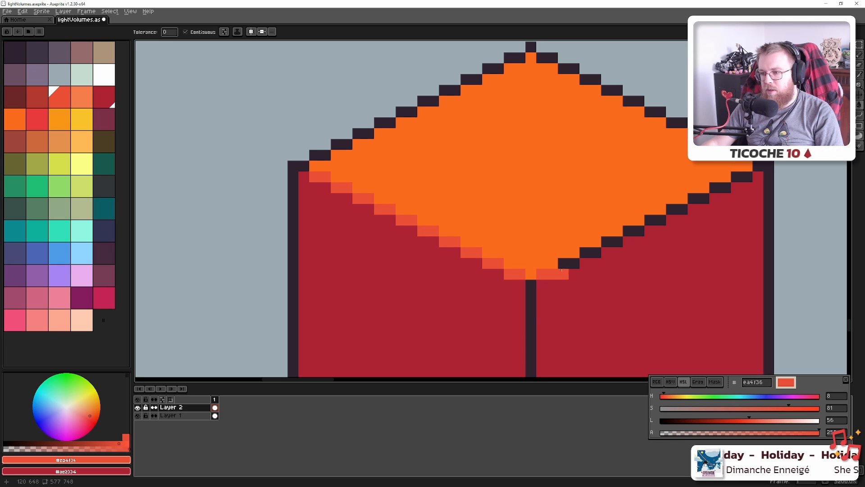
pyautogui.moveTo(622, 240); pyautogui.dragTo(649, 224)
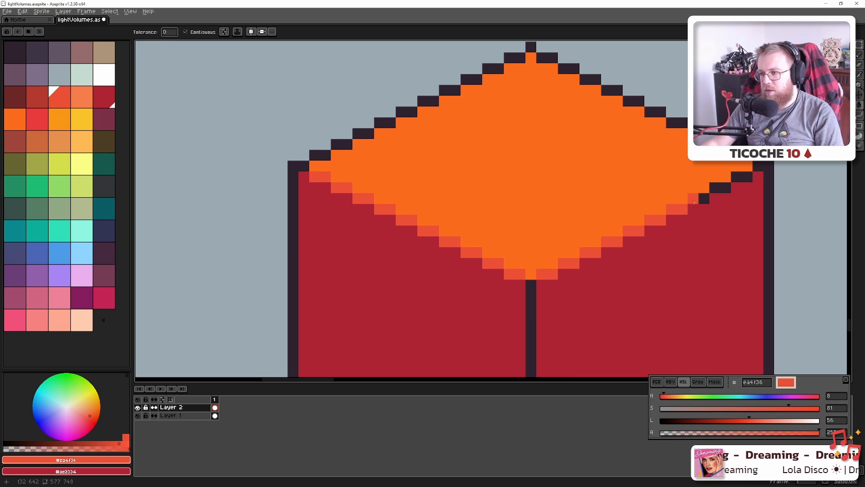
pyautogui.click(736, 178)
pyautogui.scroll(-3, 693, 197)
pyautogui.moveTo(574, 196); pyautogui.dragTo(349, 161)
pyautogui.moveTo(392, 195); pyautogui.dragTo(410, 225)
pyautogui.scroll(-1, 409, 225)
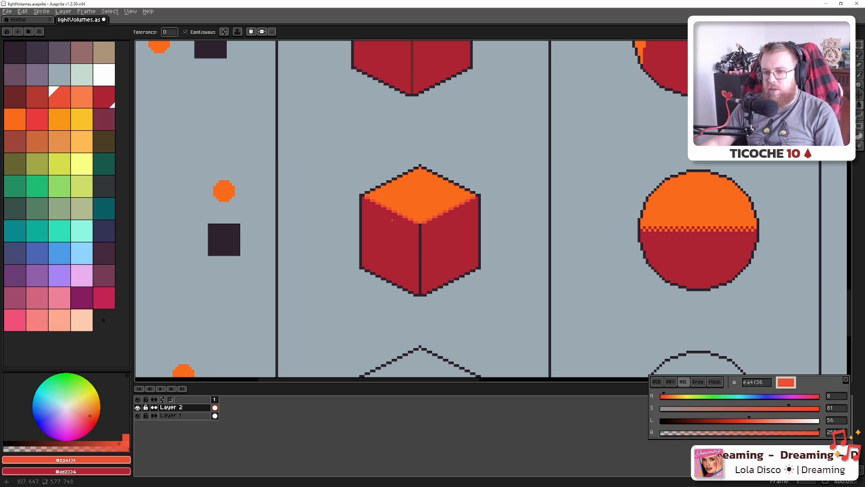
# Redraw the cube's dark vertical centre line in deep red 6e2727
pyautogui.click(82, 142)
pyautogui.scroll(4, 468, 305)
pyautogui.moveTo(462, 289); pyautogui.dragTo(176, 201)
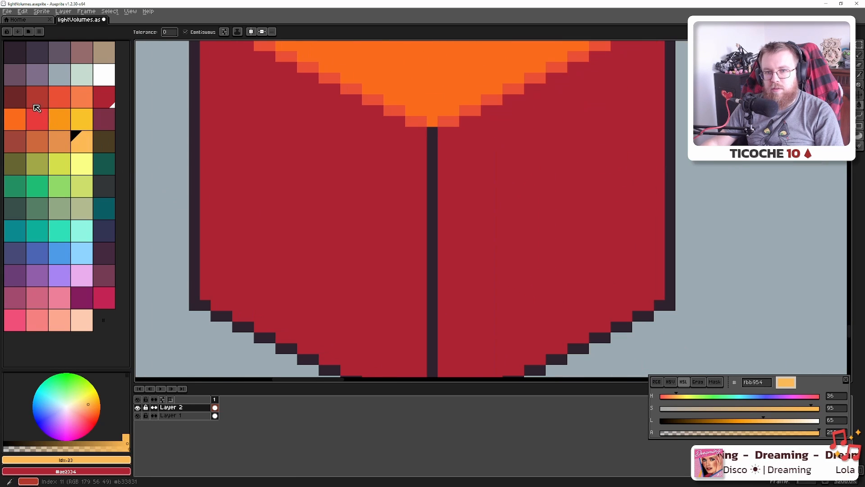
pyautogui.click(16, 98)
pyautogui.moveTo(389, 312); pyautogui.dragTo(326, 245)
pyautogui.click(368, 324)
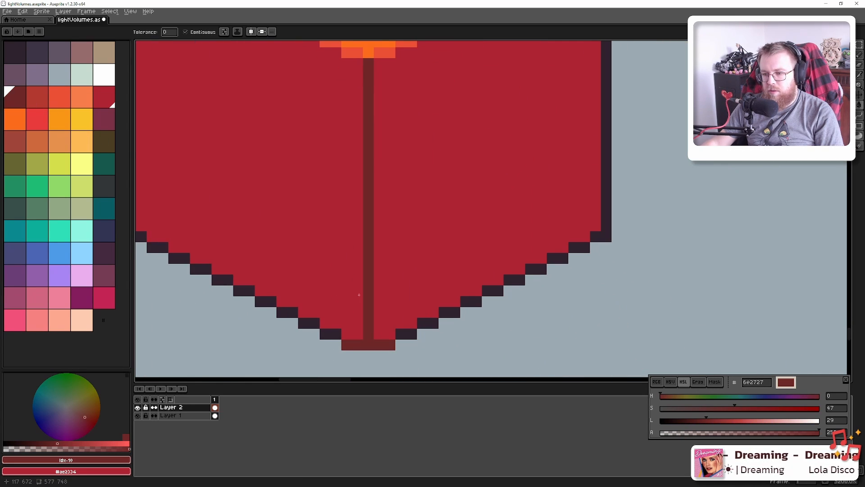
pyautogui.hotkey('ctrl', 'z')
pyautogui.press('b')
pyautogui.keyDown('shift'); pyautogui.click(369, 63); pyautogui.keyUp('shift')
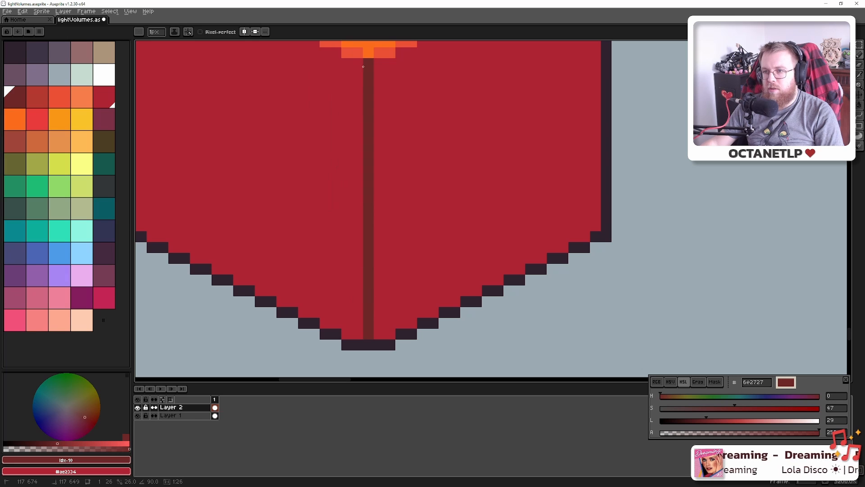
# Put a light red pixel at the centre line's tip and save the file
pyautogui.press('i')
pyautogui.keyDown('alt'); pyautogui.click(360, 54); pyautogui.keyUp('alt')
pyautogui.click(369, 63)
pyautogui.scroll(-7, 370, 65)
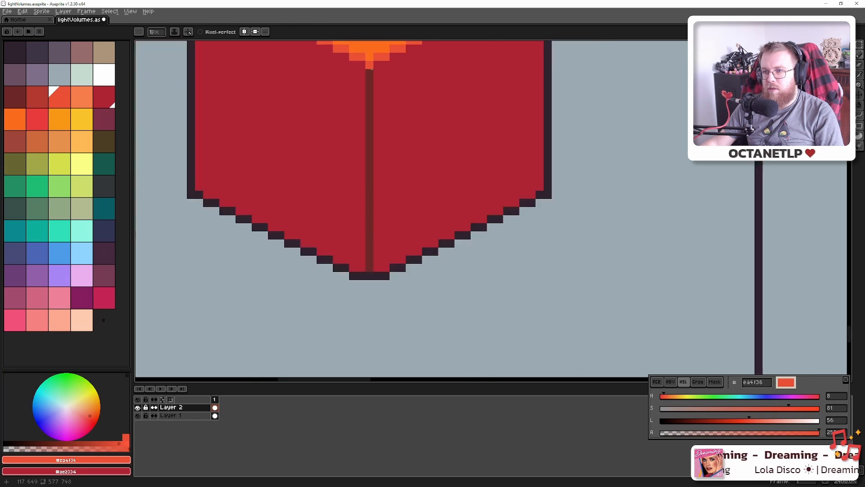
pyautogui.moveTo(387, 94); pyautogui.dragTo(414, 193)
pyautogui.hotkey('ctrl', 's')
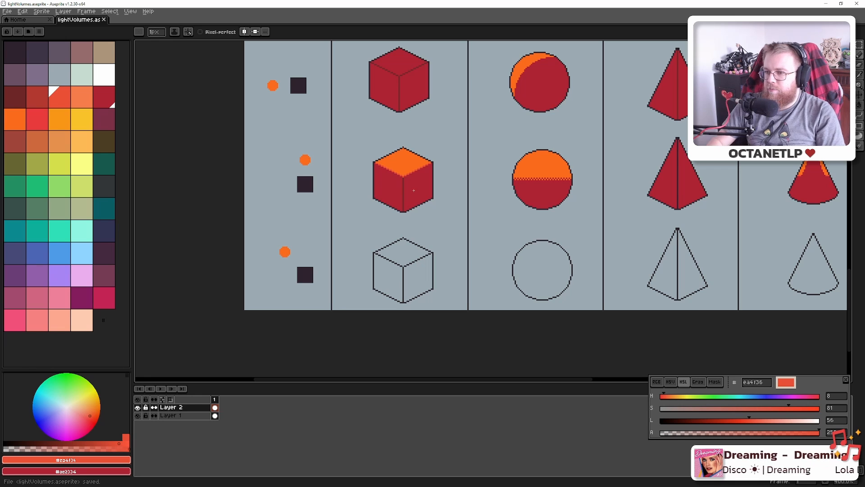
# Redraw the pyramid's centre line in the same deep red
pyautogui.scroll(5, 406, 192)
pyautogui.press('i')
pyautogui.keyDown('alt'); pyautogui.click(379, 196); pyautogui.keyUp('alt')
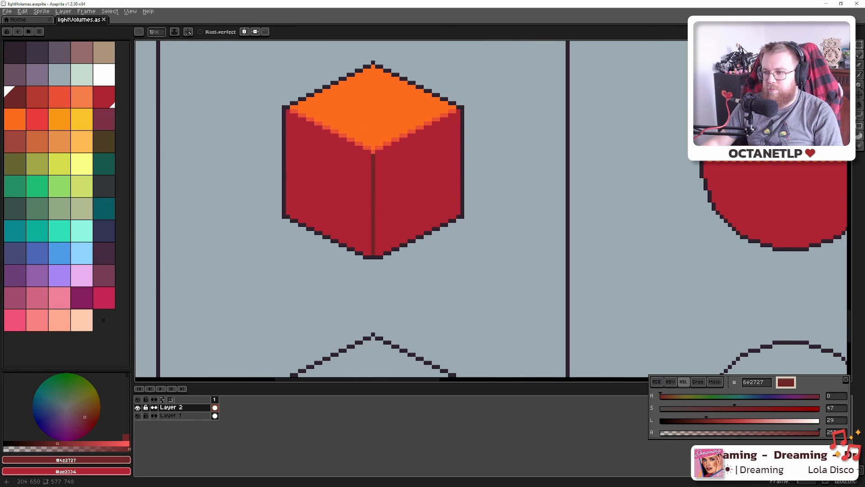
pyautogui.hscroll(6, 406, 216)
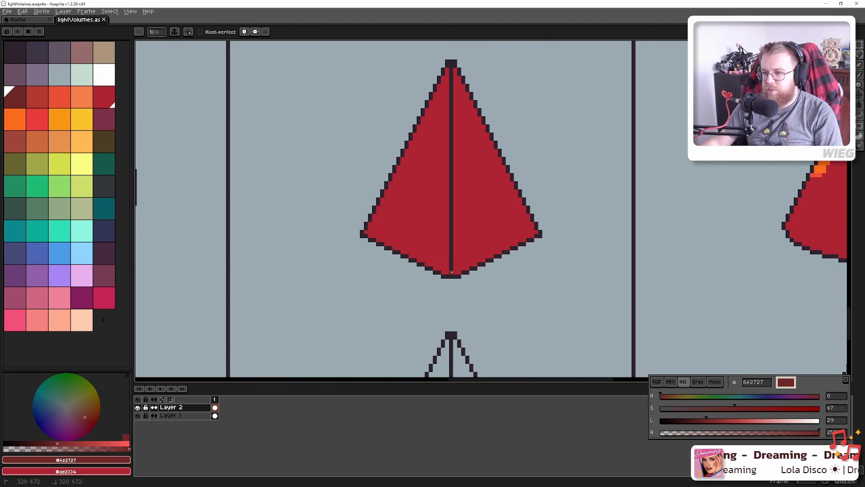
pyautogui.moveTo(452, 271); pyautogui.dragTo(452, 65)
pyautogui.scroll(-5, 466, 90)
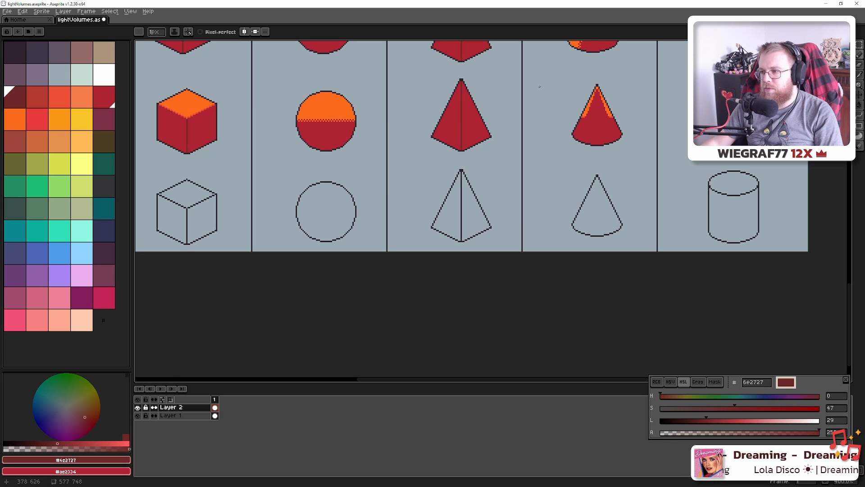
pyautogui.scroll(2, 550, 135)
pyautogui.hscroll(3, 550, 135)
pyautogui.scroll(5, 519, 185)
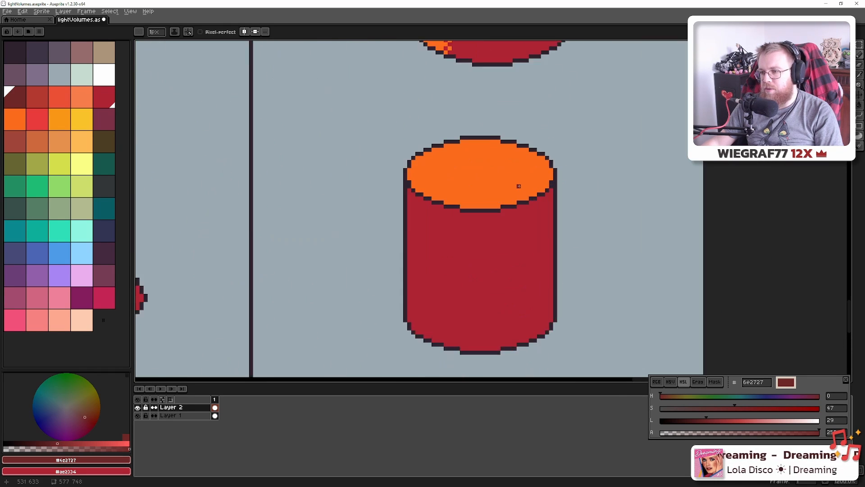
# Pencil the left part of the cylinder lid's lower outline in light red ea4f36
pyautogui.scroll(1, 518, 186)
pyautogui.click(60, 95)
pyautogui.scroll(2, 411, 176)
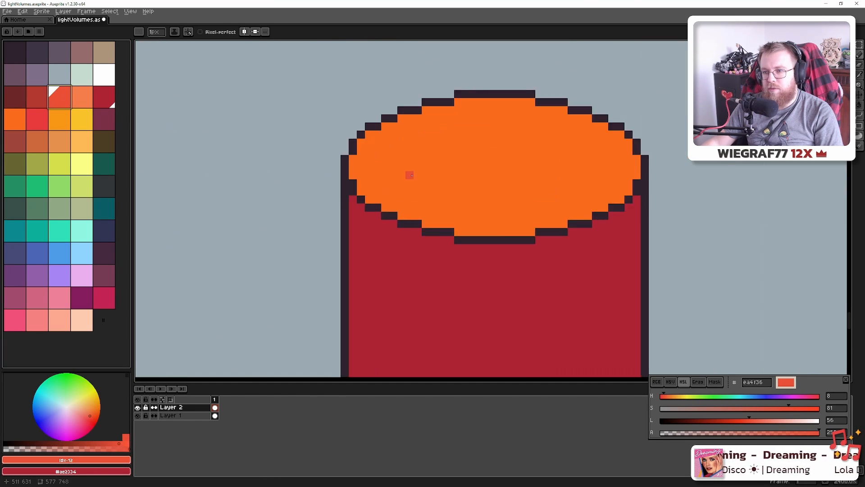
pyautogui.scroll(3, 411, 176)
pyautogui.click(354, 183)
pyautogui.click(355, 191)
pyautogui.click(363, 198)
pyautogui.click(379, 207)
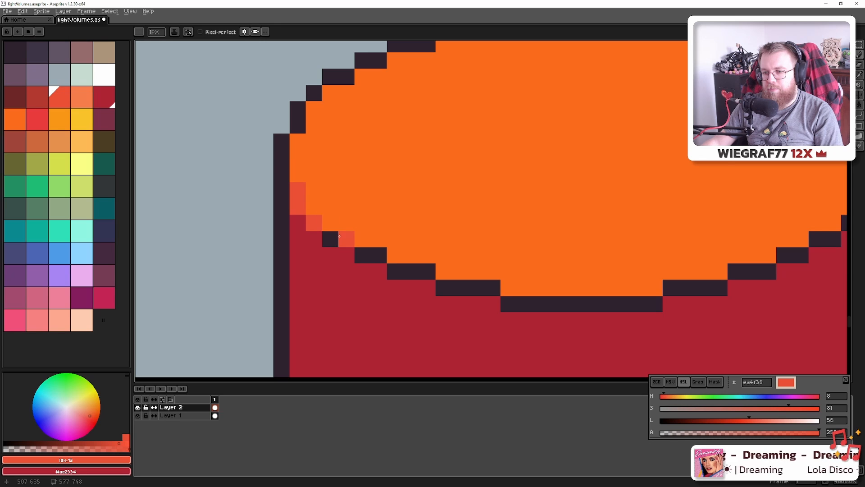
pyautogui.moveTo(331, 239)
pyautogui.mouseDown()
pyautogui.moveTo(410, 271)
pyautogui.moveTo(442, 279)
pyautogui.mouseUp()
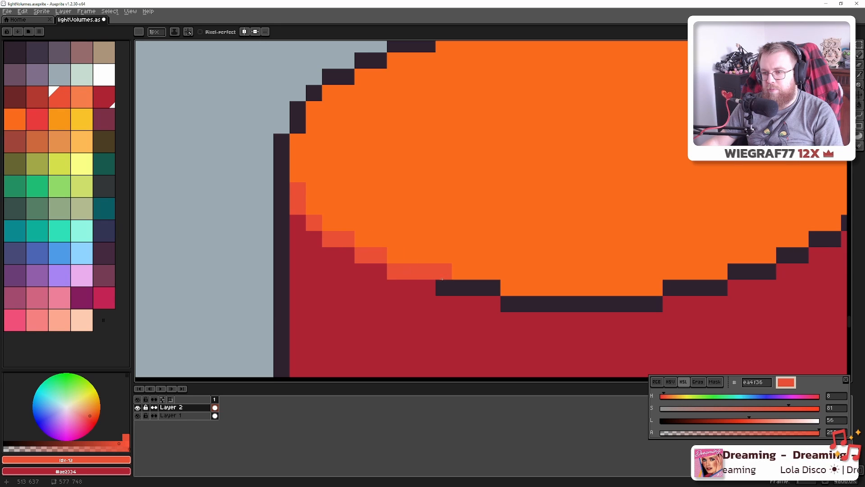
pyautogui.hotkey('ctrl', 'z')
pyautogui.click(428, 272)
# Flood-fill the remaining dark lower-outline segments of the lid light red
pyautogui.press('g')
pyautogui.click(409, 272)
pyautogui.click(468, 288)
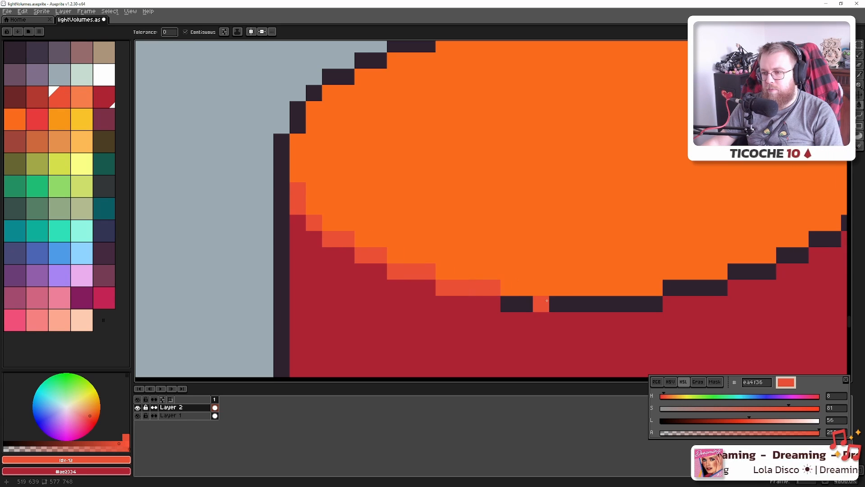
pyautogui.click(547, 301)
pyautogui.moveTo(690, 273); pyautogui.dragTo(454, 266)
pyautogui.click(471, 280)
pyautogui.click(517, 265)
pyautogui.click(565, 249)
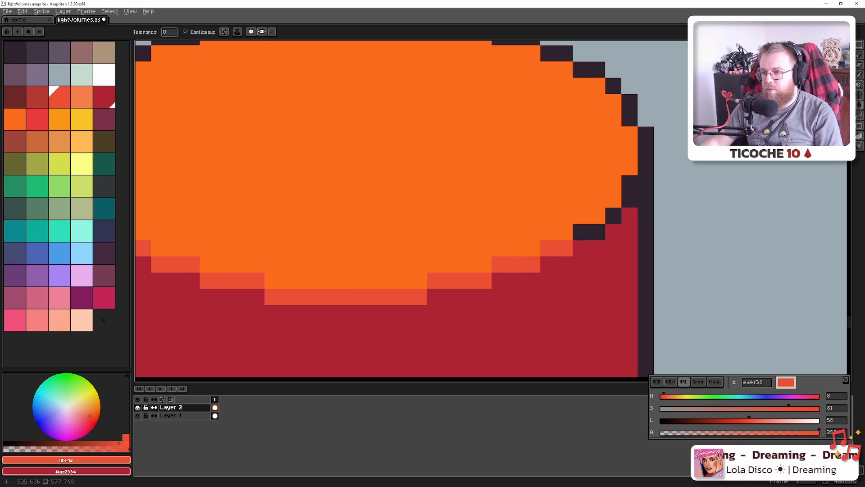
pyautogui.click(589, 233)
pyautogui.click(613, 216)
pyautogui.press('b')
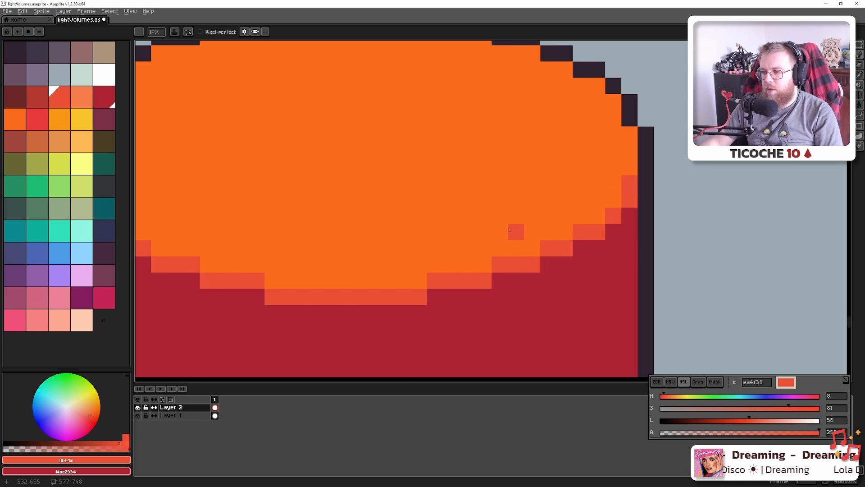
pyautogui.scroll(-10, 509, 230)
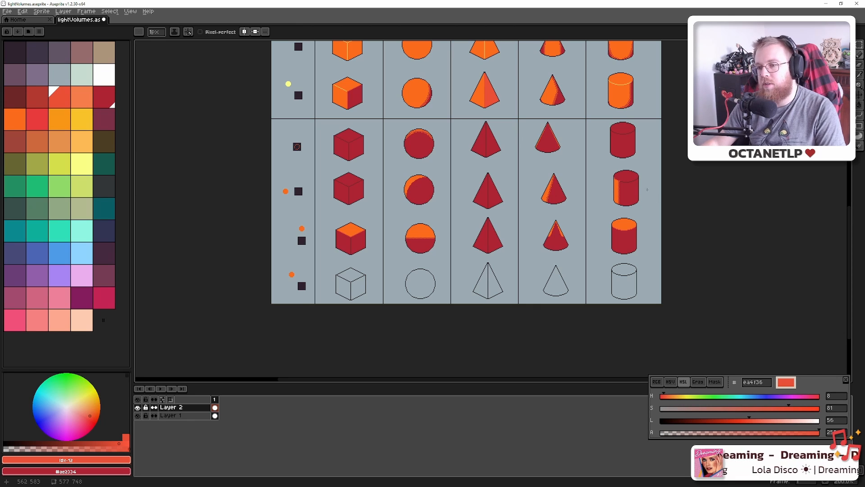
# Fill the bottom-row cube's top face with orange
pyautogui.moveTo(526, 170); pyautogui.dragTo(537, 288)
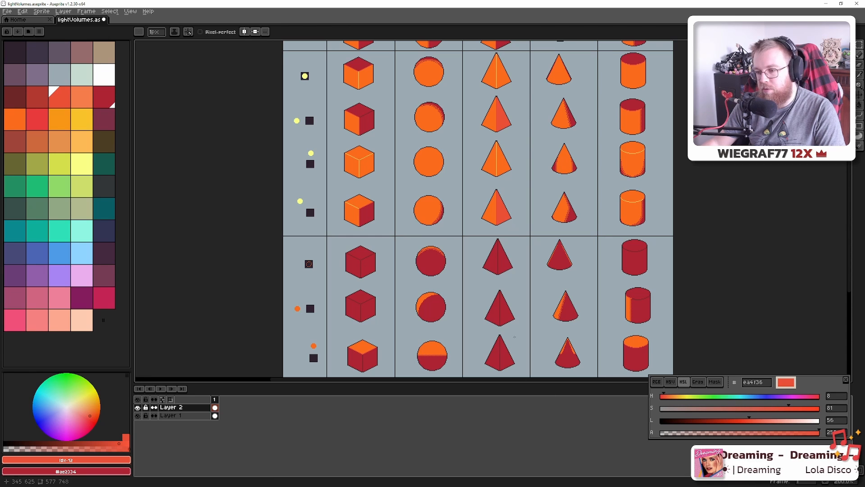
pyautogui.moveTo(503, 329); pyautogui.dragTo(469, 197)
pyautogui.scroll(5, 271, 290)
pyautogui.moveTo(391, 229); pyautogui.dragTo(302, 249)
pyautogui.scroll(-2, 194, 229)
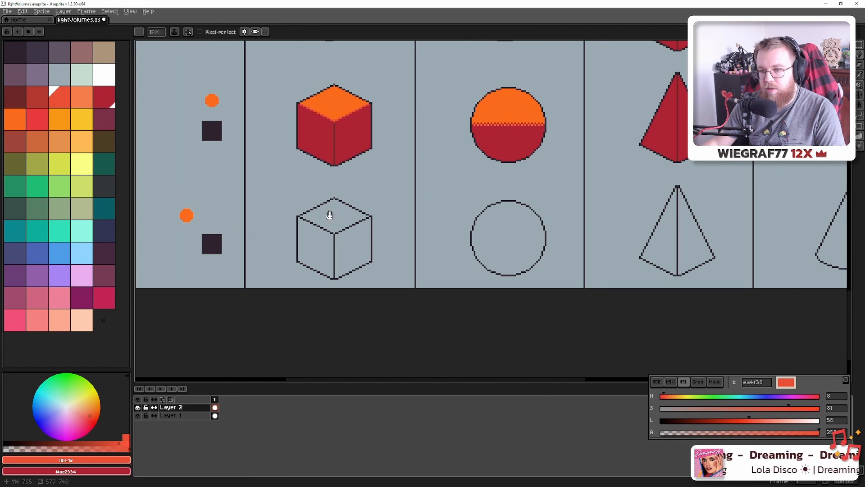
pyautogui.moveTo(329, 215); pyautogui.dragTo(391, 260)
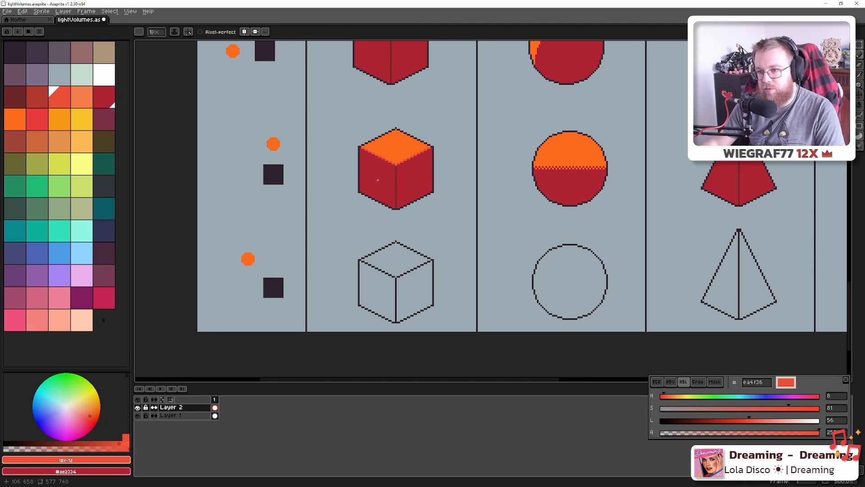
pyautogui.keyDown('alt'); pyautogui.click(395, 140); pyautogui.keyUp('alt')
pyautogui.scroll(2, 388, 248)
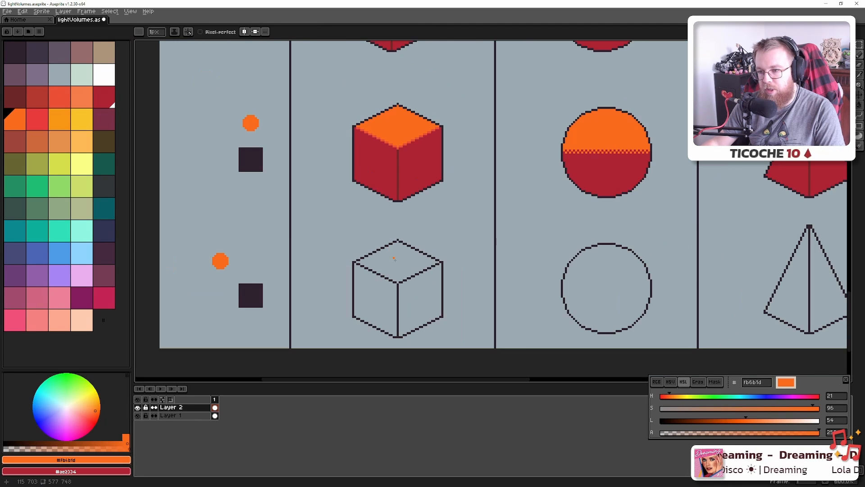
pyautogui.scroll(-1, 387, 248)
pyautogui.press('g')
pyautogui.click(396, 264)
# Fill the bottom-row cube's left and right faces with red
pyautogui.keyDown('alt'); pyautogui.click(378, 170); pyautogui.keyUp('alt')
pyautogui.click(380, 305)
pyautogui.click(419, 298)
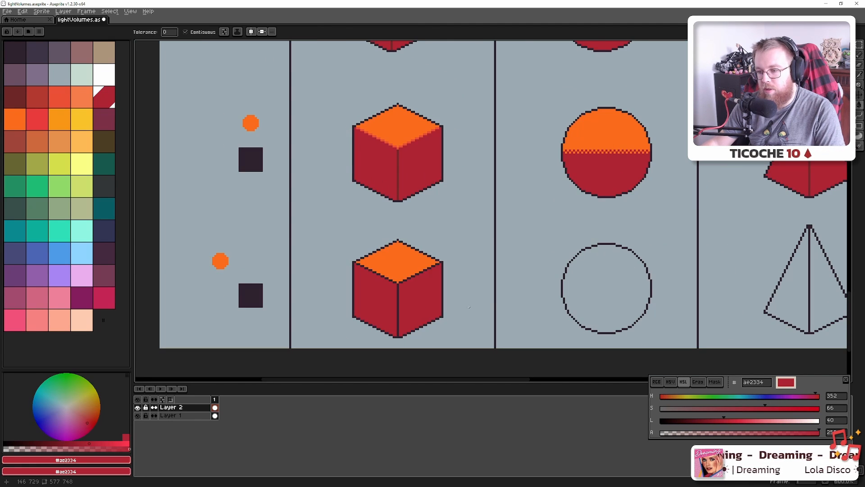
pyautogui.moveTo(492, 296); pyautogui.dragTo(453, 278)
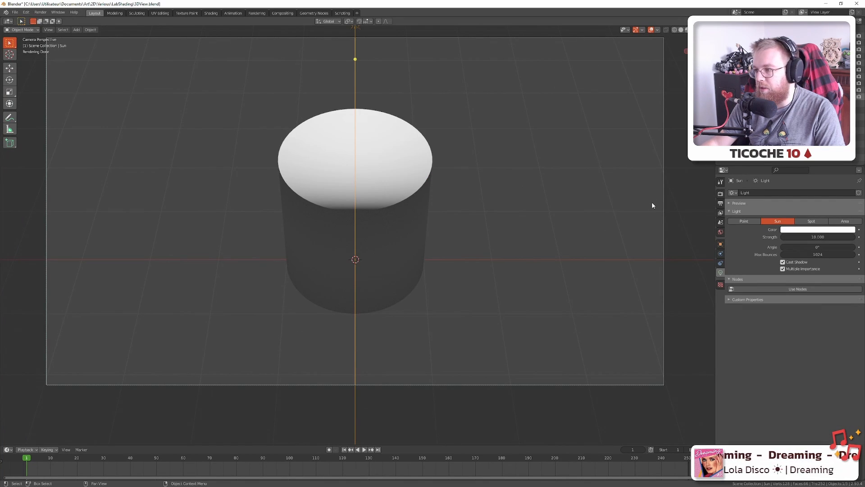
# Set the Sun's Z rotation to 45 and swap the visible cylinder for the cube
pyautogui.click(721, 244)
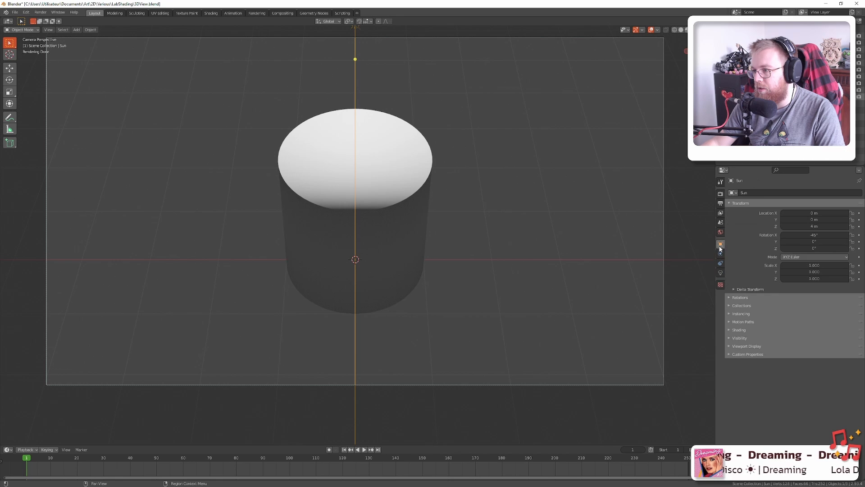
pyautogui.click(816, 247)
pyautogui.write('4')
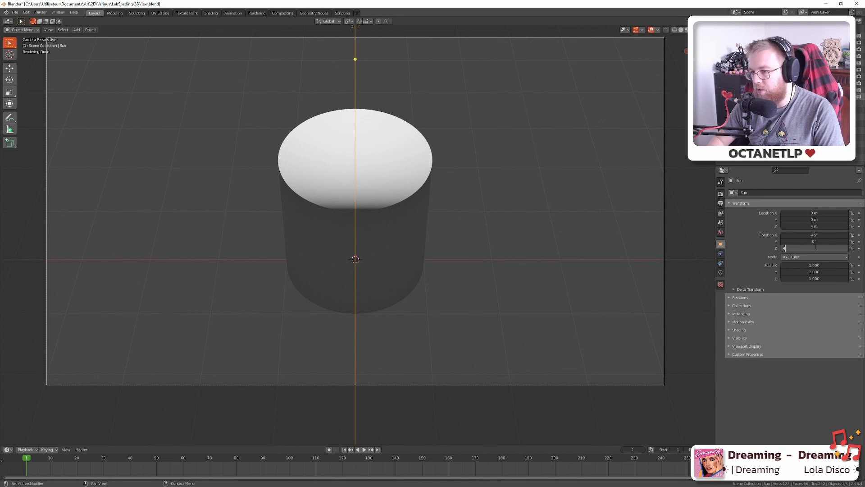
pyautogui.write('5')
pyautogui.press('Return')
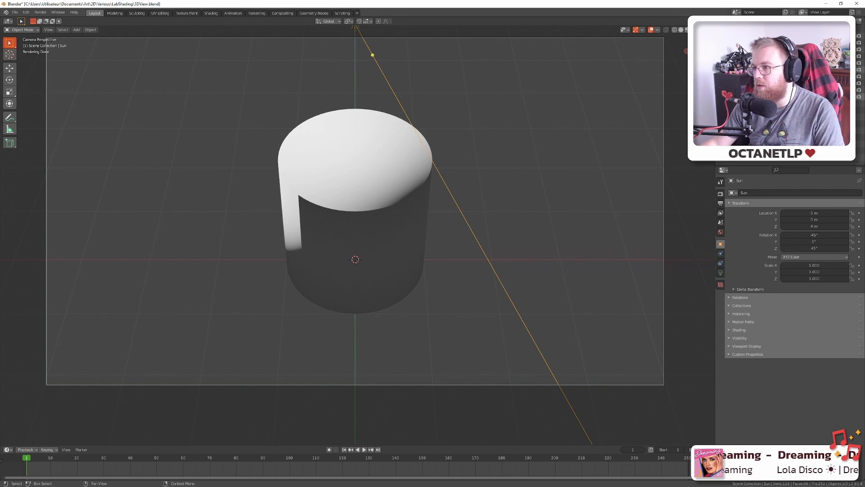
pyautogui.click(852, 63)
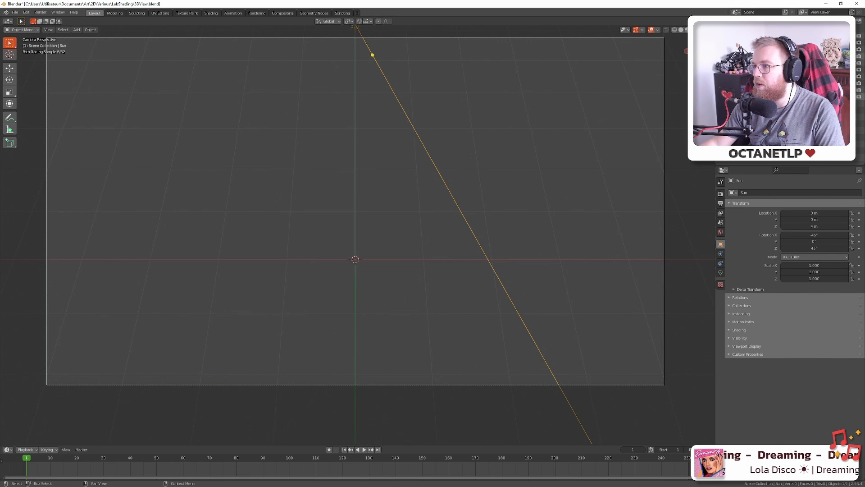
pyautogui.click(852, 55)
# Copy the half-orange sphere, rotate it about 30°, and place it on the bottom-row circle
pyautogui.hotkey('alt', 'Tab')
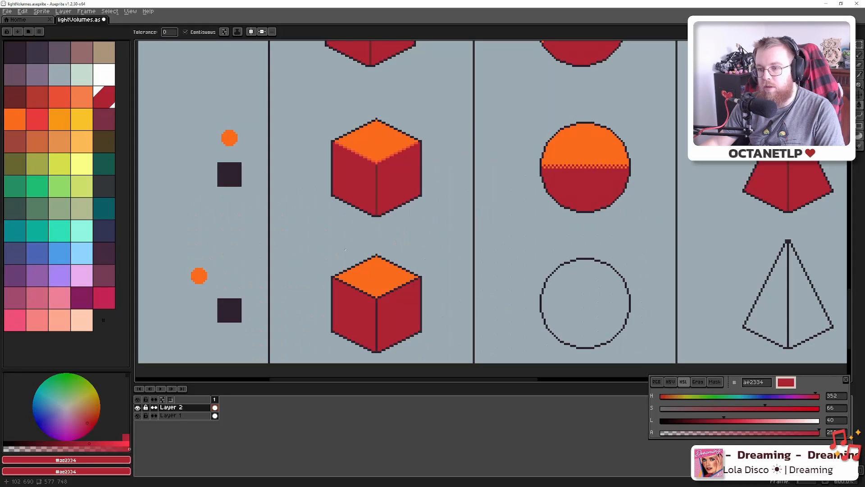
pyautogui.moveTo(531, 272); pyautogui.dragTo(475, 275)
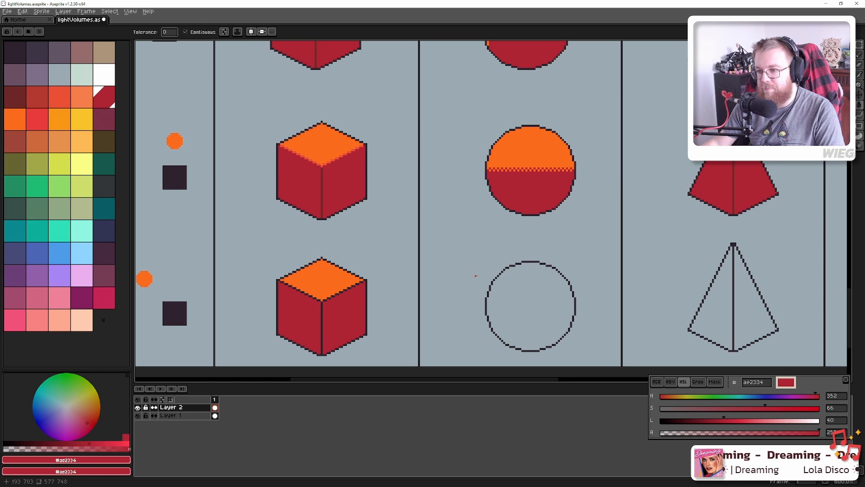
pyautogui.scroll(-2, 493, 264)
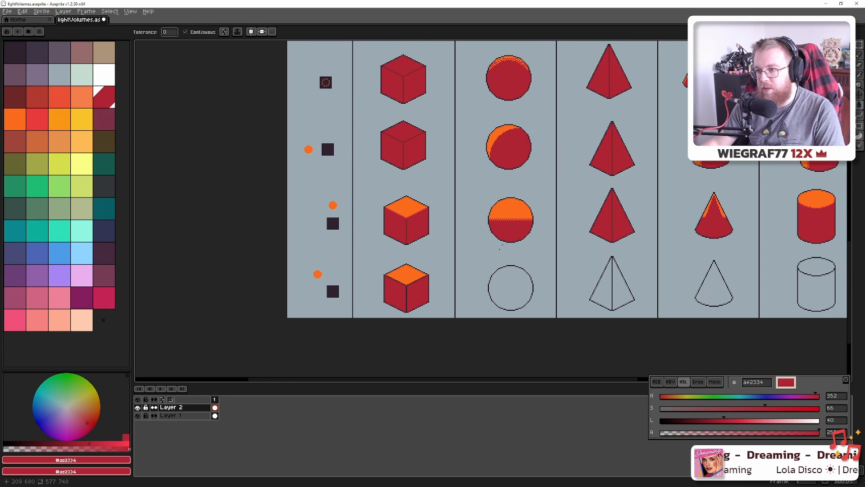
pyautogui.moveTo(521, 203); pyautogui.dragTo(485, 269)
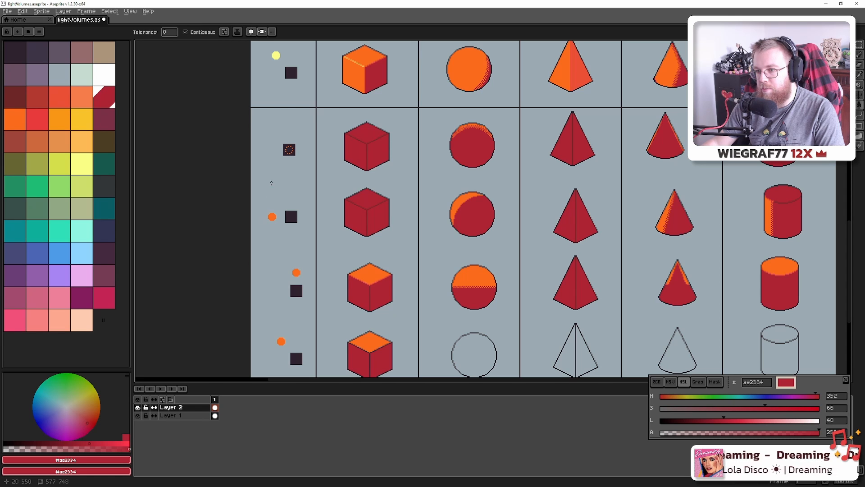
pyautogui.moveTo(499, 217); pyautogui.dragTo(478, 146)
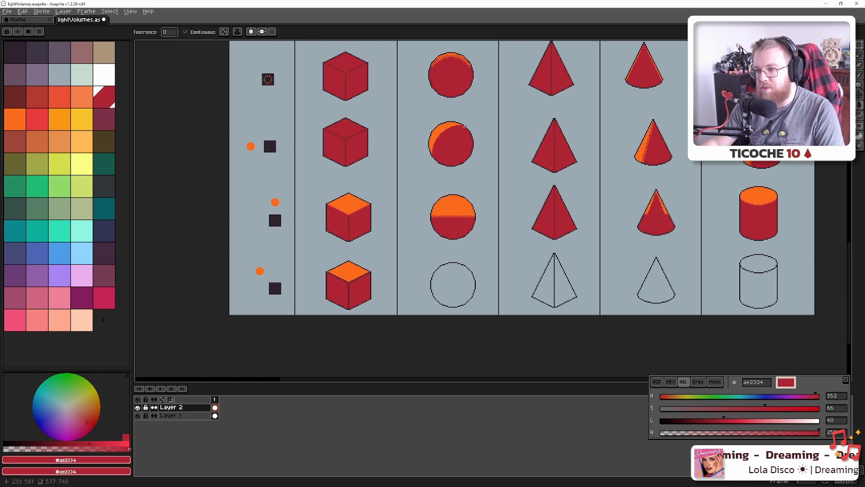
pyautogui.scroll(2, 453, 217)
pyautogui.moveTo(452, 243)
pyautogui.mouseDown()
pyautogui.moveTo(411, 216)
pyautogui.moveTo(407, 225)
pyautogui.moveTo(454, 161)
pyautogui.moveTo(483, 146)
pyautogui.mouseUp()
pyautogui.press('m')
pyautogui.moveTo(429, 199); pyautogui.dragTo(452, 255)
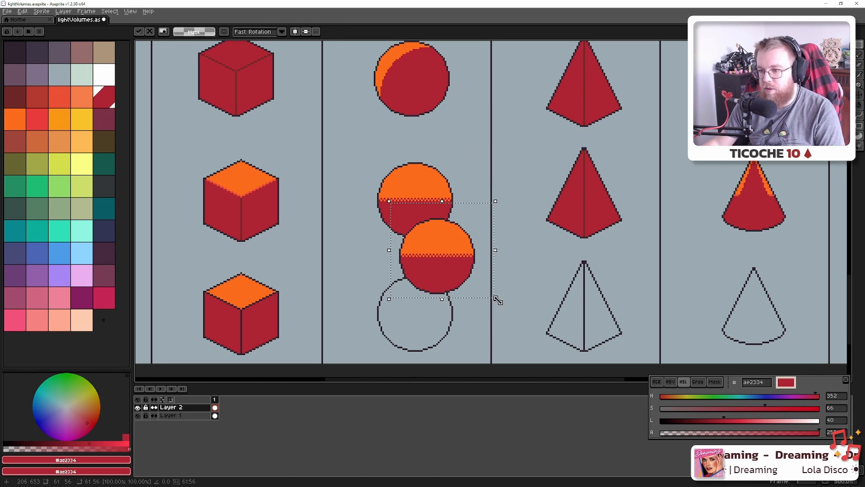
pyautogui.moveTo(498, 300); pyautogui.dragTo(533, 252)
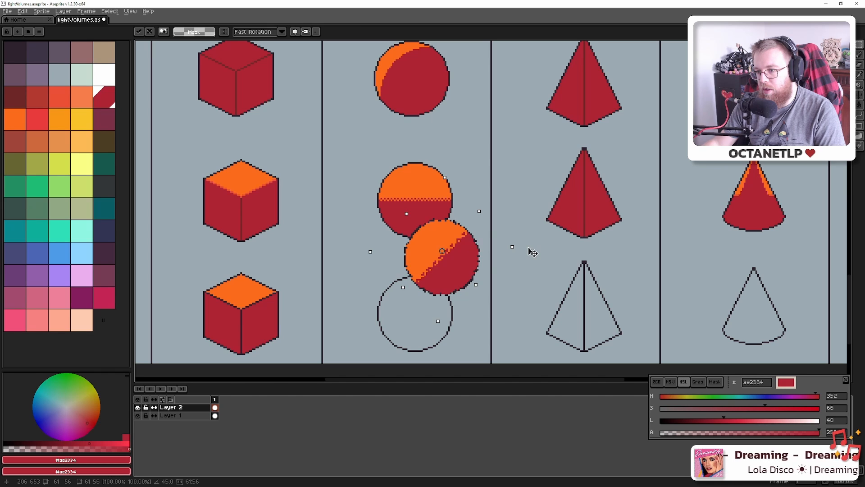
pyautogui.moveTo(449, 273); pyautogui.dragTo(422, 329)
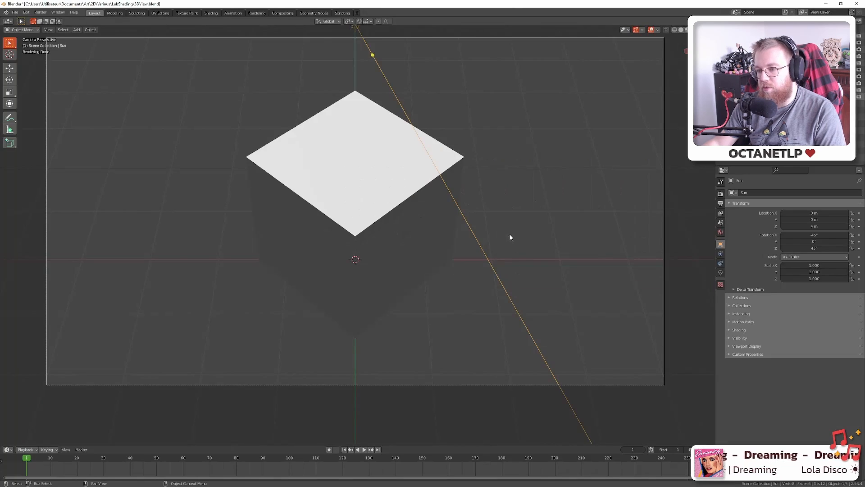
# Turn the cube's visibility off and the sphere's on in the Outliner
pyautogui.click(853, 50)
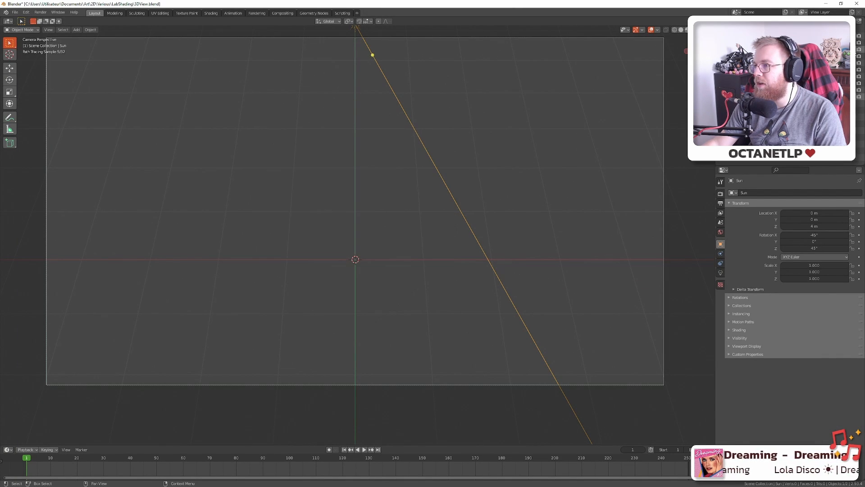
pyautogui.click(853, 90)
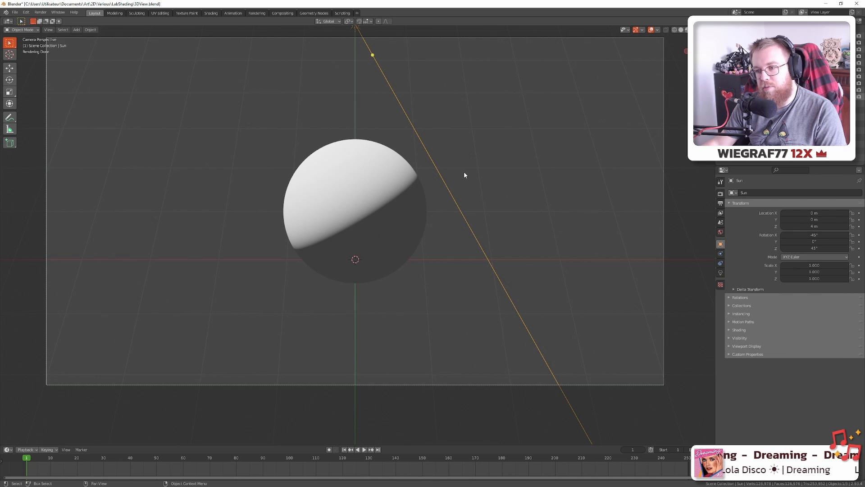
# Discard the tilted sphere copy, pick the sphere's orange and clear the selection
pyautogui.hotkey('alt', 'Tab')
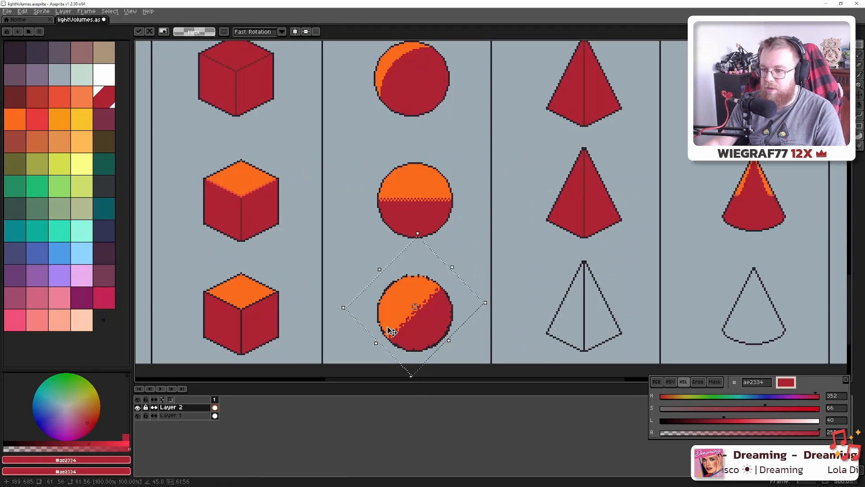
pyautogui.scroll(-2, 390, 328)
pyautogui.scroll(3, 390, 328)
pyautogui.hotkey('ctrl', 'z')
pyautogui.scroll(2, 443, 269)
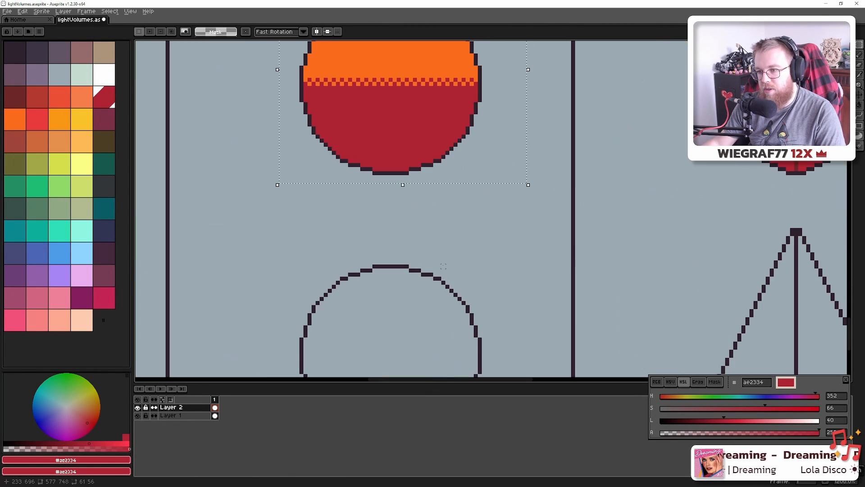
pyautogui.scroll(-2, 413, 154)
pyautogui.keyDown('alt'); pyautogui.click(409, 107); pyautogui.keyUp('alt')
pyautogui.hotkey('ctrl', 'd')
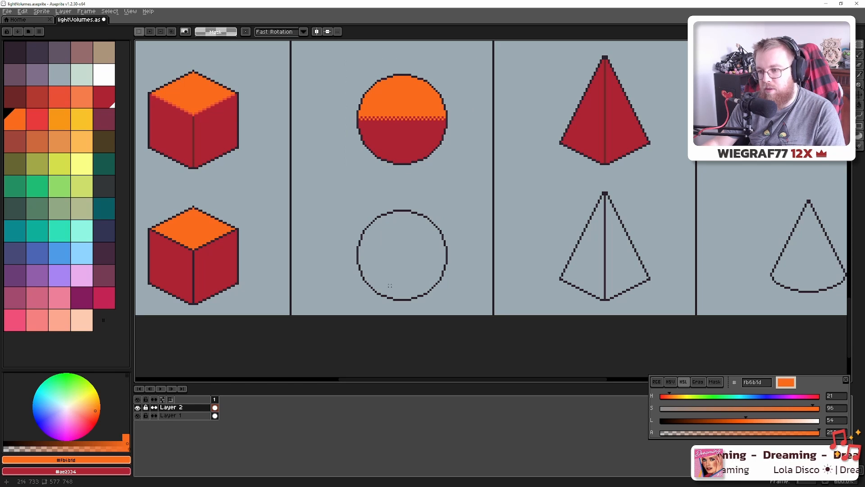
pyautogui.scroll(4, 389, 284)
# Draw a 45° orange line diagonally across the empty bottom-row circle
pyautogui.click(322, 261)
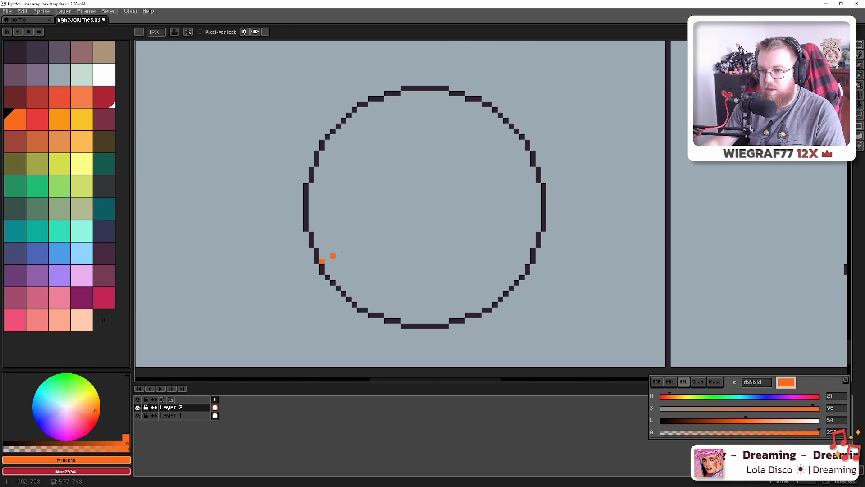
pyautogui.keyDown('shift'); pyautogui.click(506, 169); pyautogui.keyUp('shift')
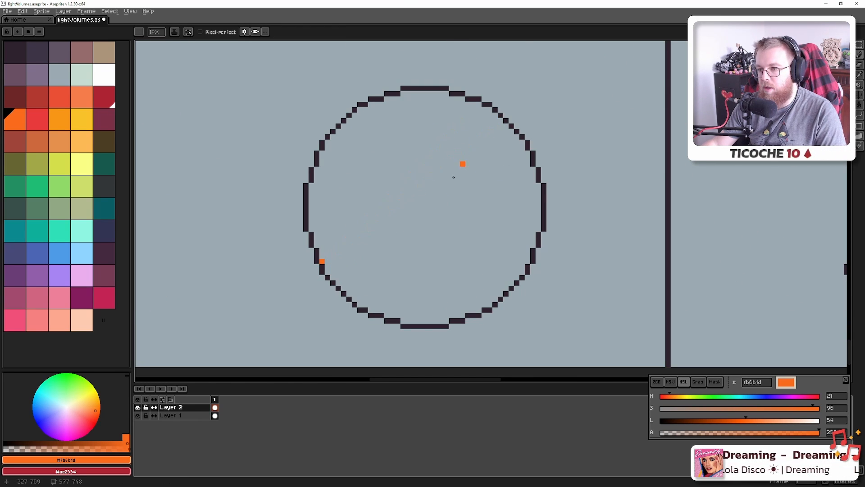
pyautogui.hotkey('ctrl', 'z')
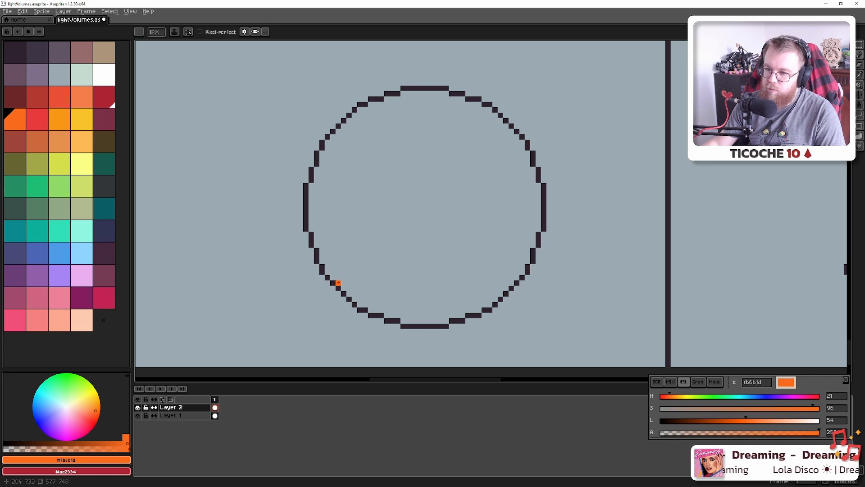
pyautogui.keyDown('shift'); pyautogui.click(529, 121); pyautogui.keyUp('shift')
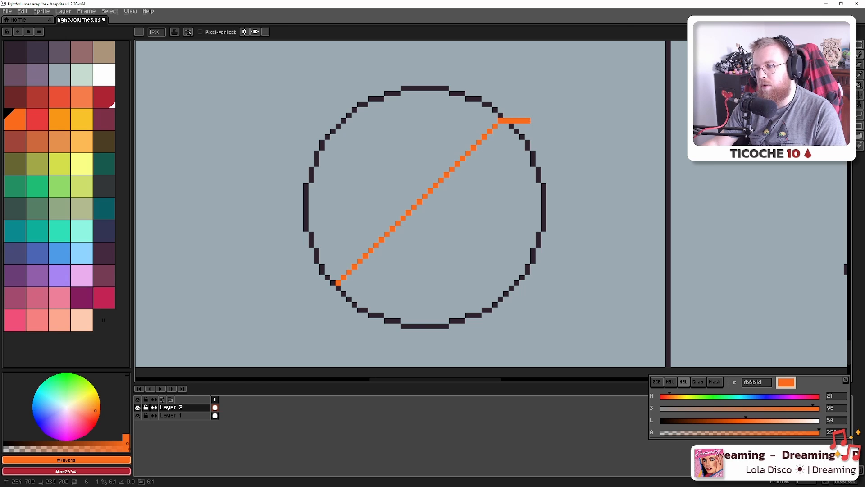
pyautogui.scroll(-5, 448, 170)
# Fill the circle's lower-right half red and its upper-left half orange
pyautogui.keyDown('alt'); pyautogui.click(454, 100); pyautogui.keyUp('alt')
pyautogui.scroll(5, 429, 194)
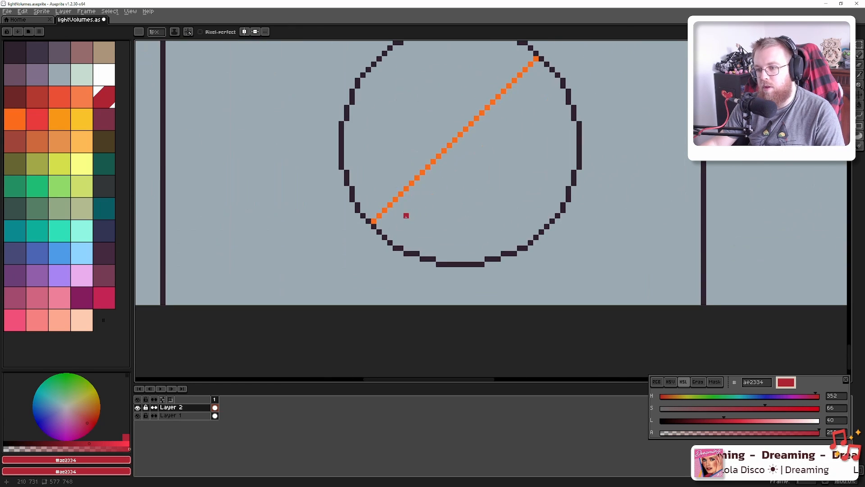
pyautogui.press('g')
pyautogui.click(422, 221)
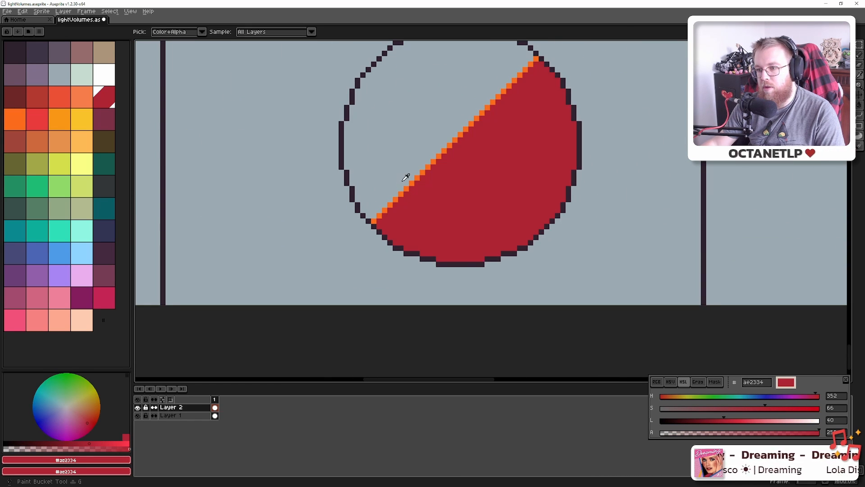
pyautogui.keyDown('alt'); pyautogui.click(407, 187); pyautogui.keyUp('alt')
pyautogui.click(400, 160)
pyautogui.scroll(-5, 408, 185)
pyautogui.scroll(-3, 409, 185)
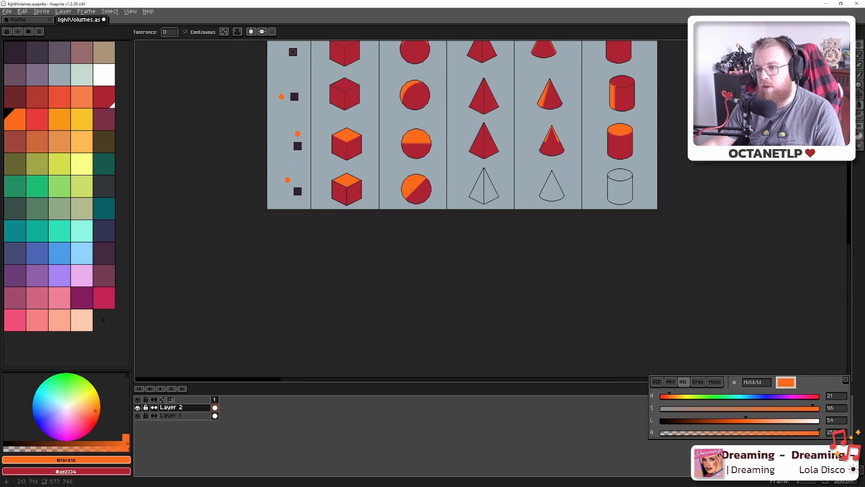
pyautogui.scroll(10, 408, 194)
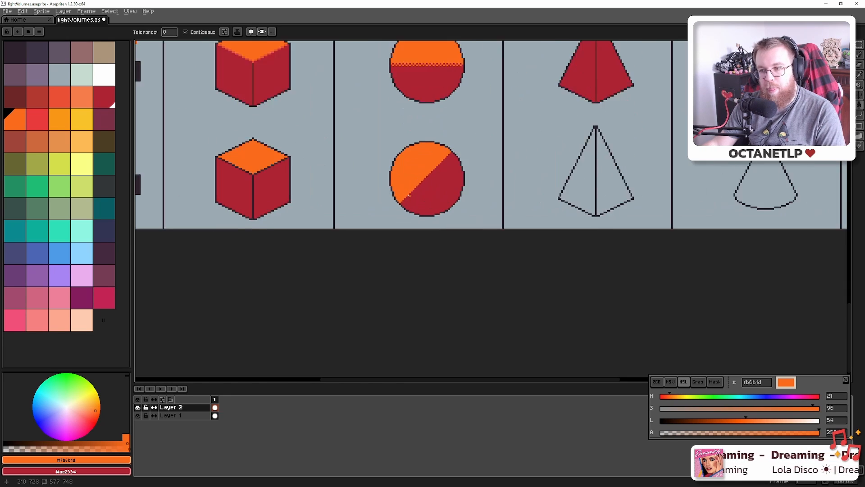
pyautogui.scroll(3, 405, 202)
# Add an orange pixel along the dividing edge, then pick up the red again
pyautogui.press('b')
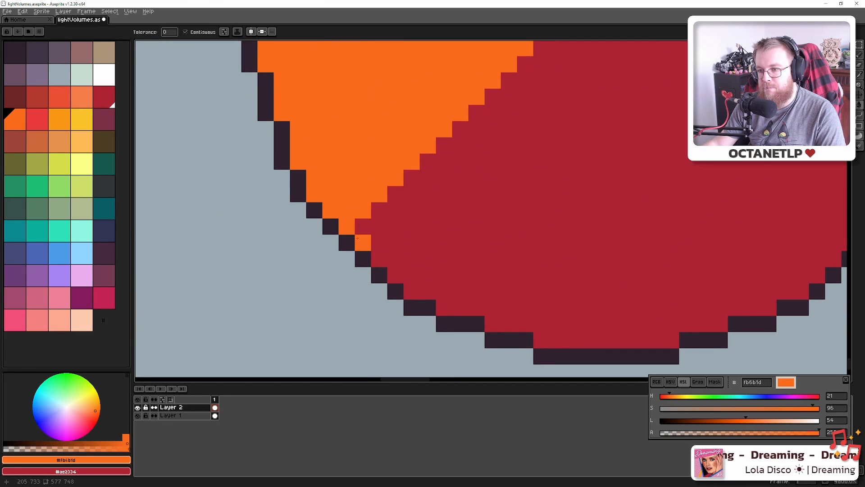
pyautogui.click(541, 160)
pyautogui.scroll(-6, 527, 155)
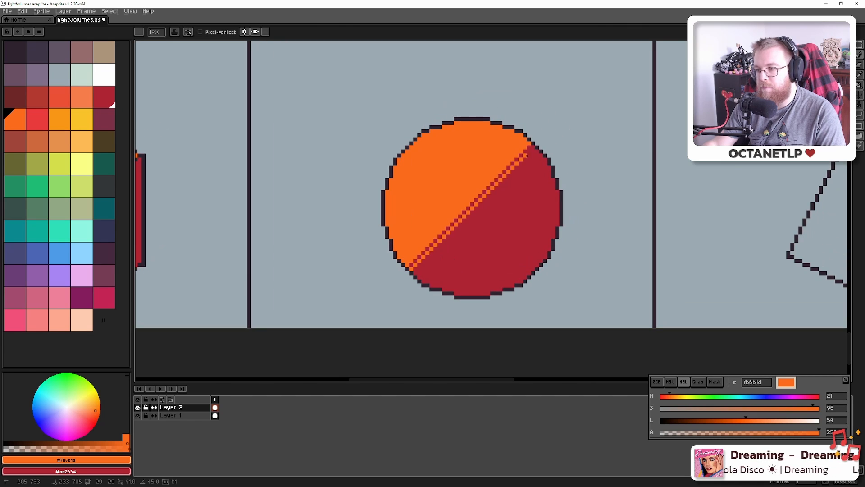
pyautogui.keyDown('alt'); pyautogui.click(525, 156); pyautogui.keyUp('alt')
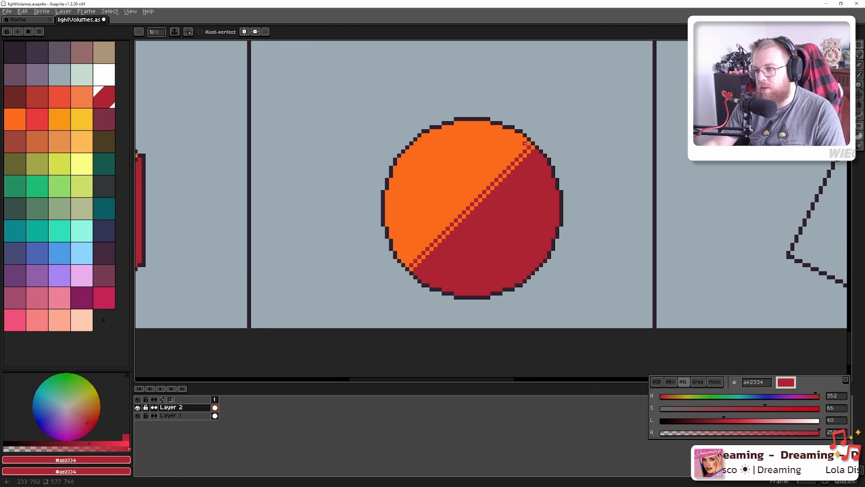
# Try a red diagonal to widen the dithered edge, then undo it and save the file
pyautogui.keyDown('shift'); pyautogui.click(412, 261); pyautogui.keyUp('shift')
pyautogui.scroll(-4, 406, 264)
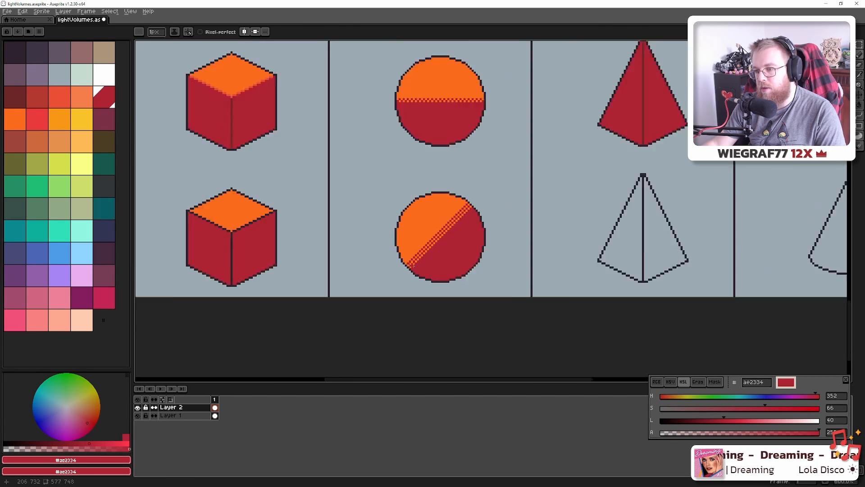
pyautogui.hotkey('ctrl', 's')
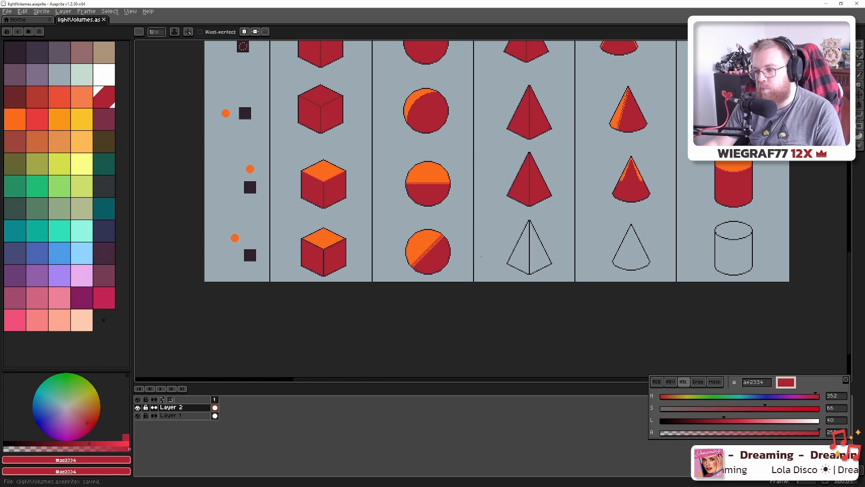
pyautogui.scroll(2, 432, 208)
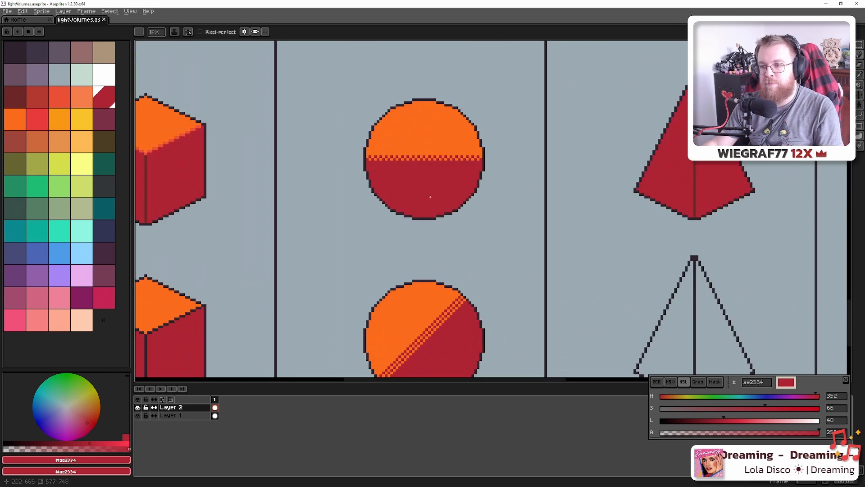
pyautogui.scroll(1, 430, 197)
pyautogui.scroll(-1, 427, 206)
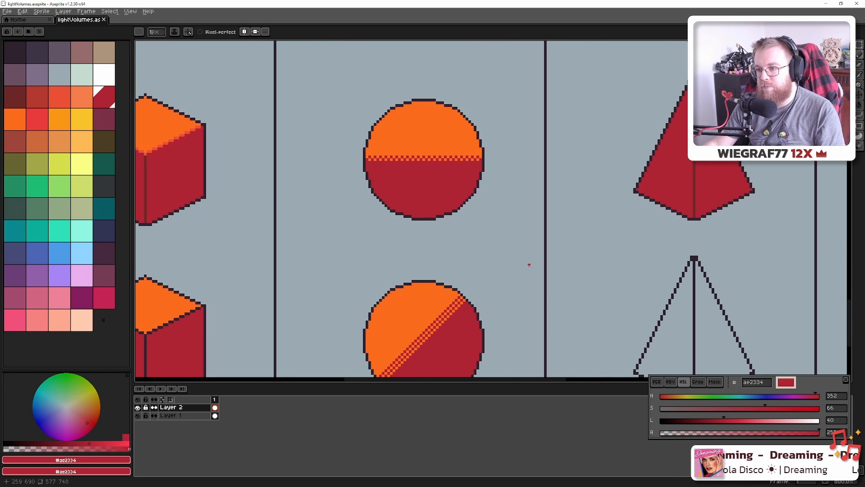
pyautogui.moveTo(529, 265); pyautogui.dragTo(397, 203)
pyautogui.moveTo(505, 246); pyautogui.dragTo(454, 234)
pyautogui.hotkey('ctrl', 'z')
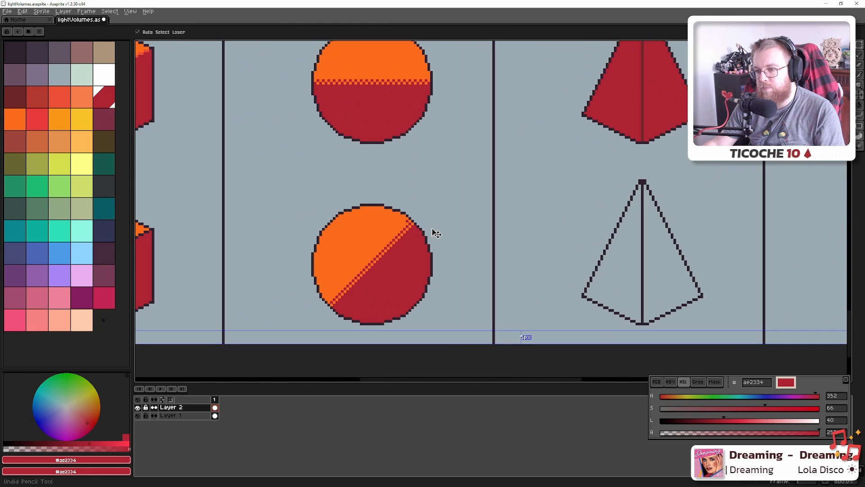
pyautogui.hotkey('ctrl', 's')
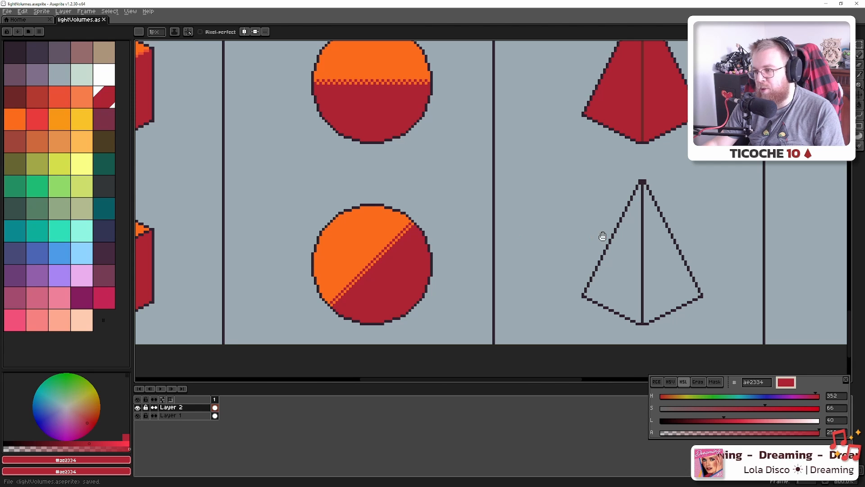
# Fill the bottom pyramid's left and right faces solid red
pyautogui.moveTo(603, 236); pyautogui.dragTo(480, 227)
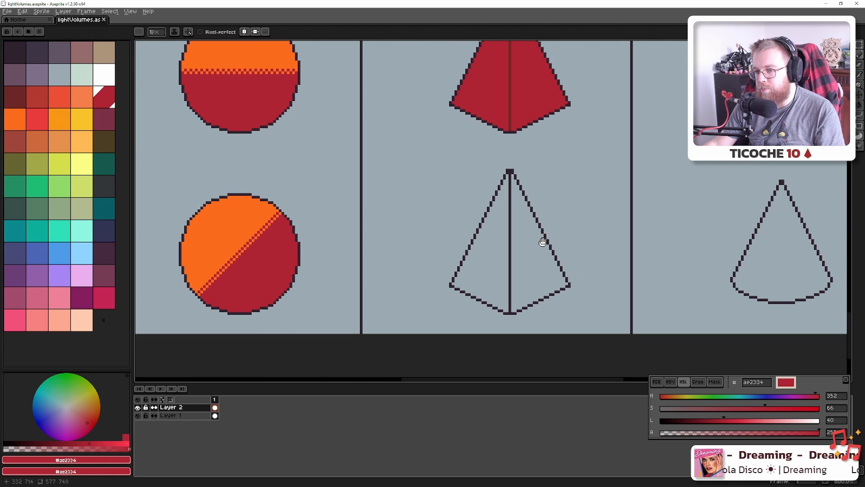
pyautogui.scroll(-4, 553, 243)
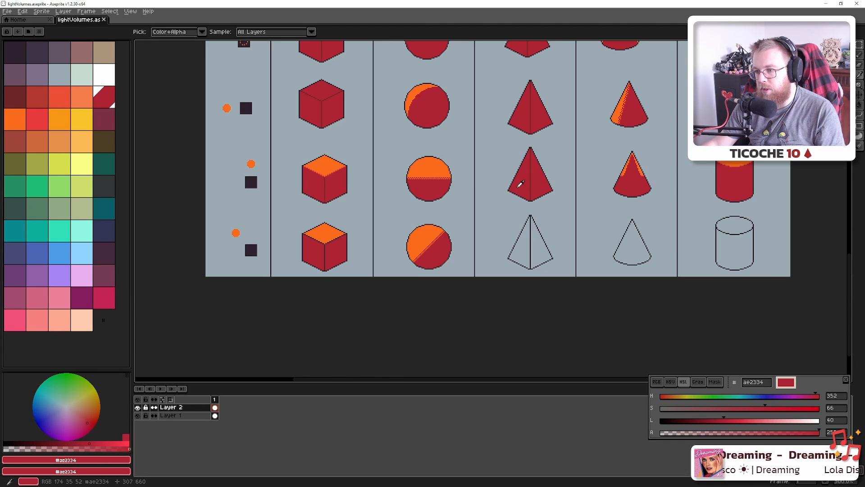
pyautogui.press('g')
pyautogui.click(522, 248)
pyautogui.click(540, 248)
# Recentre the view on the cones and cylinder and pick the cone's red
pyautogui.hscroll(3, 539, 247)
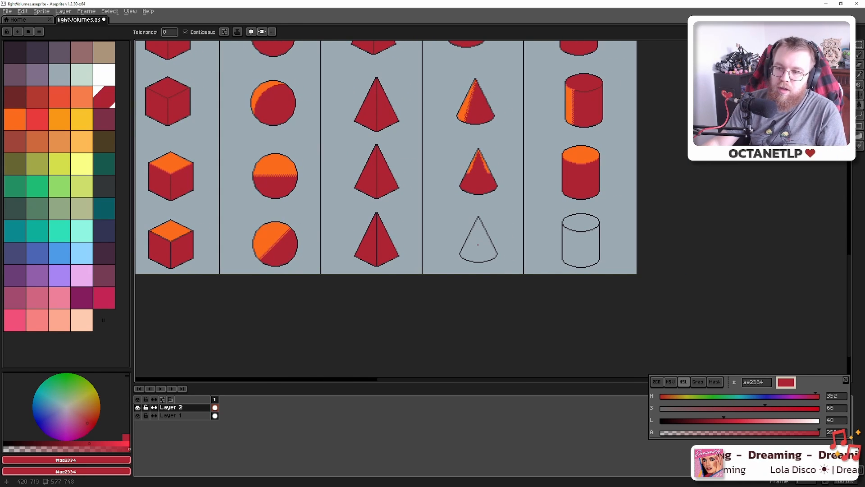
pyautogui.moveTo(478, 245)
pyautogui.mouseDown()
pyautogui.moveTo(515, 248)
pyautogui.moveTo(535, 261)
pyautogui.mouseUp()
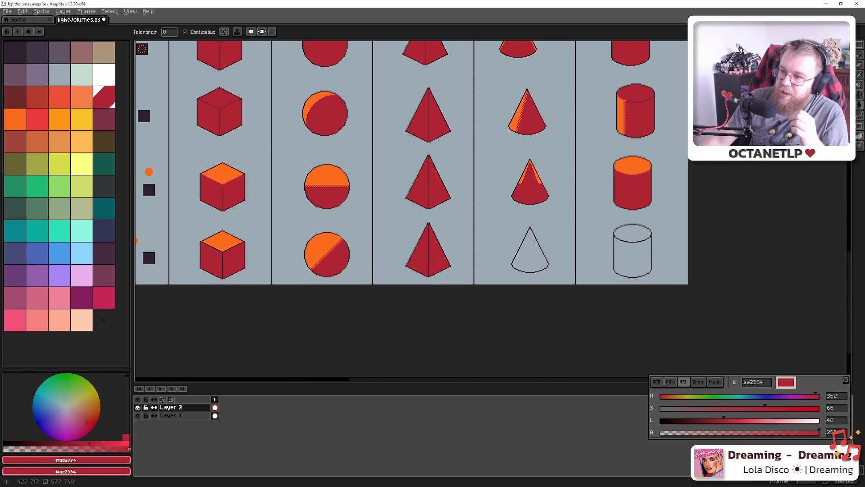
pyautogui.moveTo(534, 272); pyautogui.dragTo(576, 273)
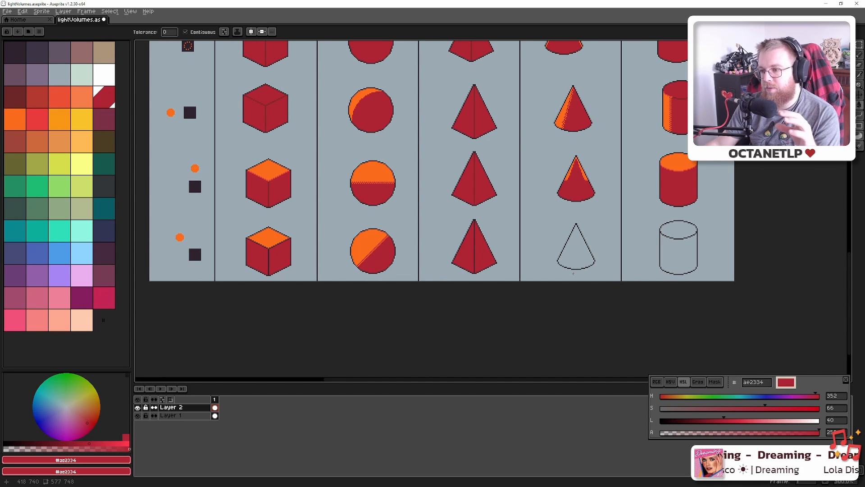
pyautogui.scroll(1, 575, 233)
pyautogui.moveTo(572, 233); pyautogui.dragTo(526, 199)
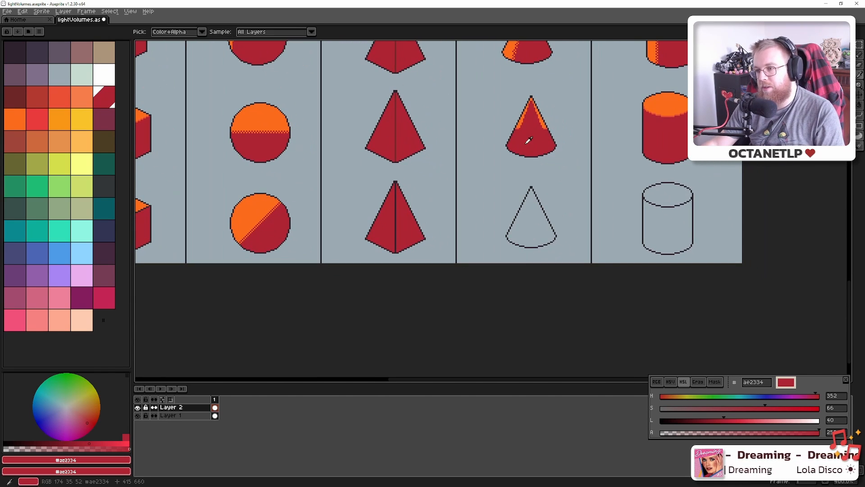
pyautogui.keyDown('alt'); pyautogui.click(529, 142); pyautogui.keyUp('alt')
# Fill the outlined bottom-row cone with red
pyautogui.scroll(3, 544, 222)
pyautogui.press('b')
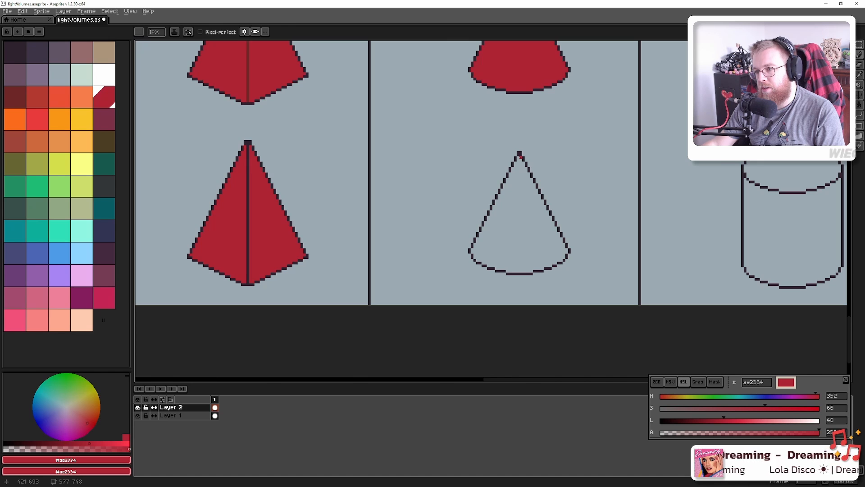
pyautogui.press('g')
pyautogui.click(526, 201)
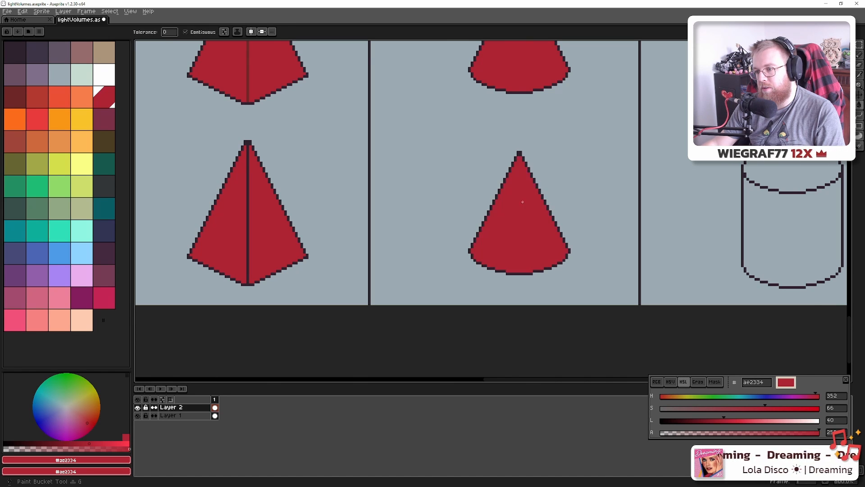
pyautogui.scroll(-3, 522, 194)
# Draw an orange line from the cone's tip to its base and fill the left part orange
pyautogui.keyDown('alt'); pyautogui.click(533, 102); pyautogui.keyUp('alt')
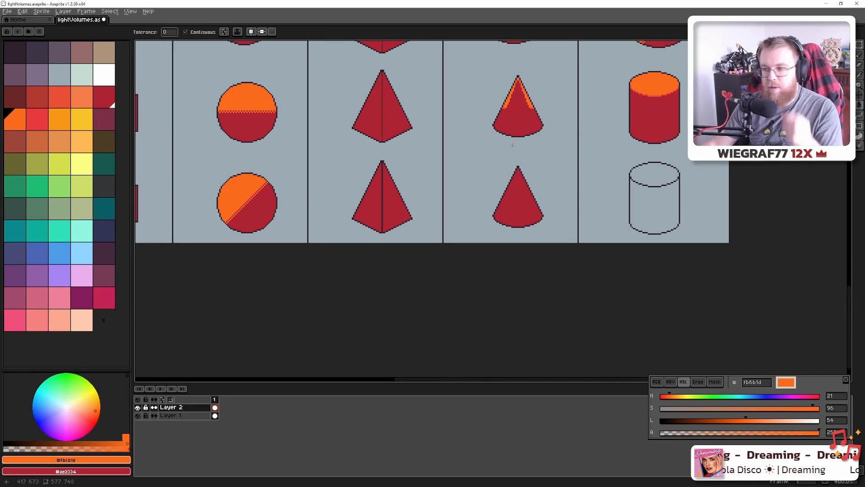
pyautogui.scroll(5, 517, 172)
pyautogui.press('alt')
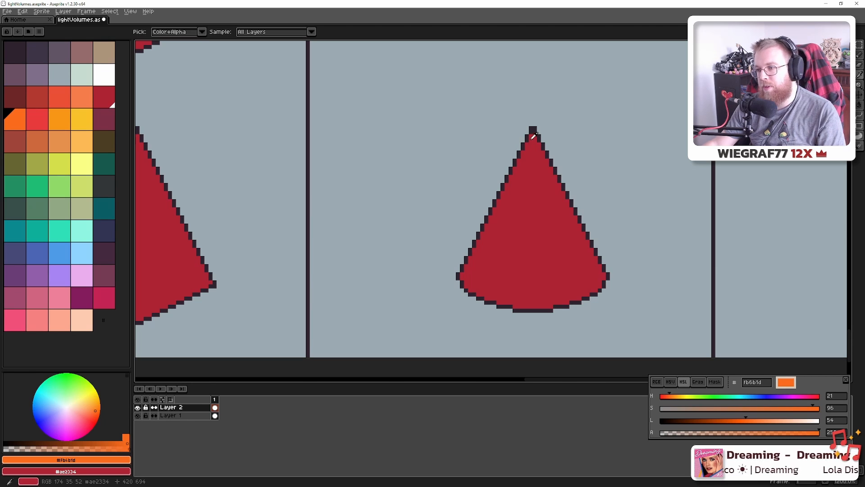
pyautogui.press('b')
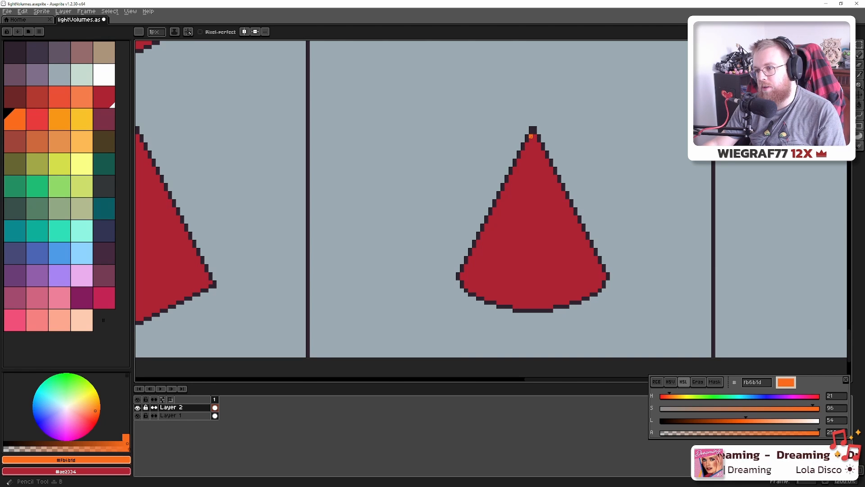
pyautogui.moveTo(531, 136)
pyautogui.mouseDown()
pyautogui.moveTo(524, 209)
pyautogui.moveTo(450, 299)
pyautogui.moveTo(490, 298)
pyautogui.mouseUp()
pyautogui.press('g')
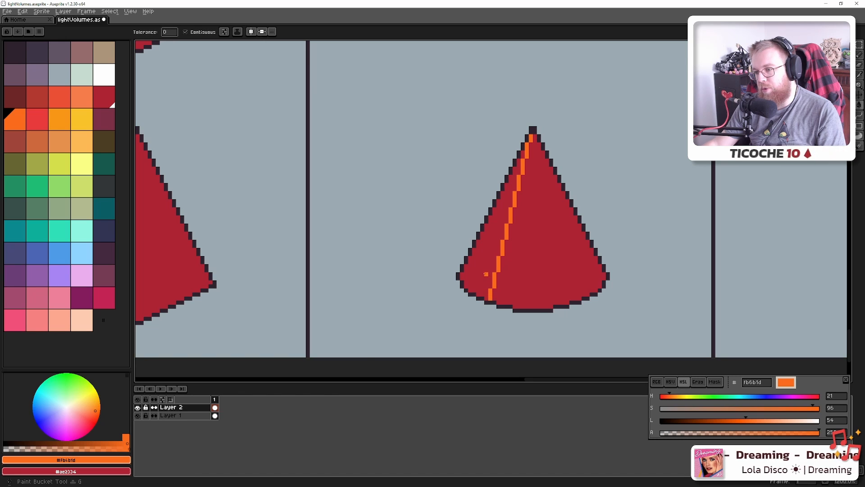
pyautogui.click(486, 273)
# Undo the all-orange fill and trim the orange sliver's lower part back to red
pyautogui.scroll(-6, 486, 274)
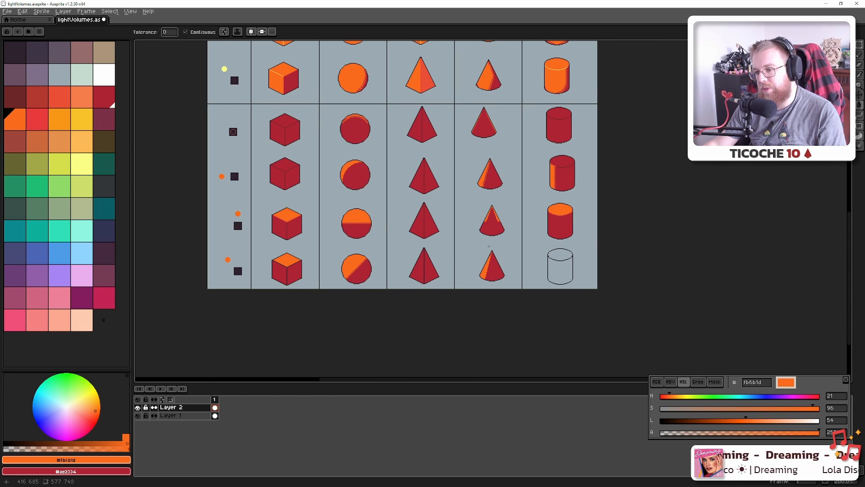
pyautogui.scroll(6, 488, 246)
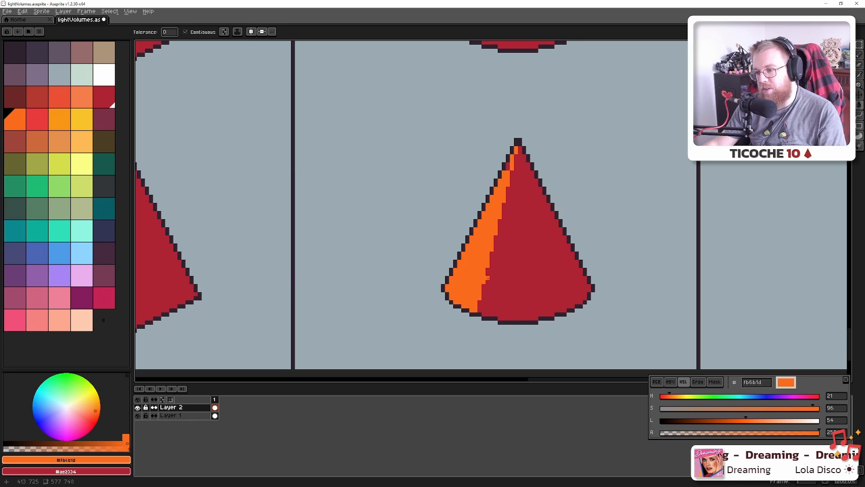
pyautogui.click(488, 278)
pyautogui.hotkey('ctrl', 'z')
pyautogui.keyDown('alt'); pyautogui.click(487, 279); pyautogui.keyUp('alt')
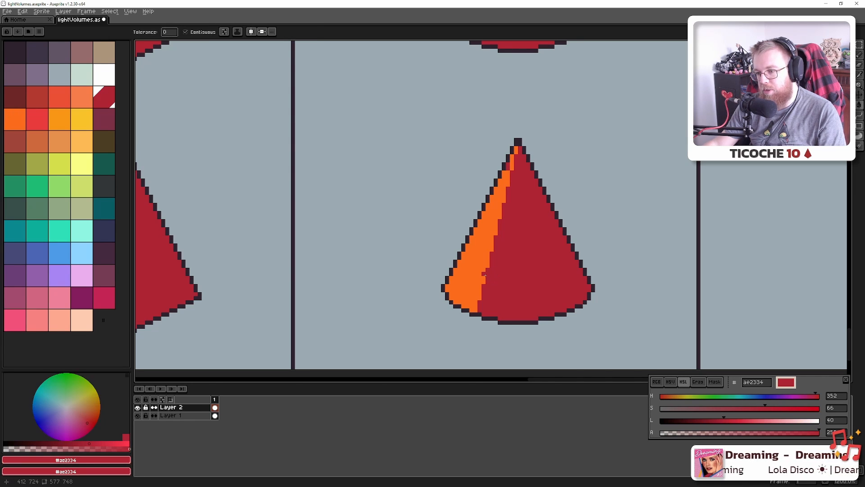
pyautogui.press('b')
pyautogui.moveTo(485, 281); pyautogui.dragTo(452, 289)
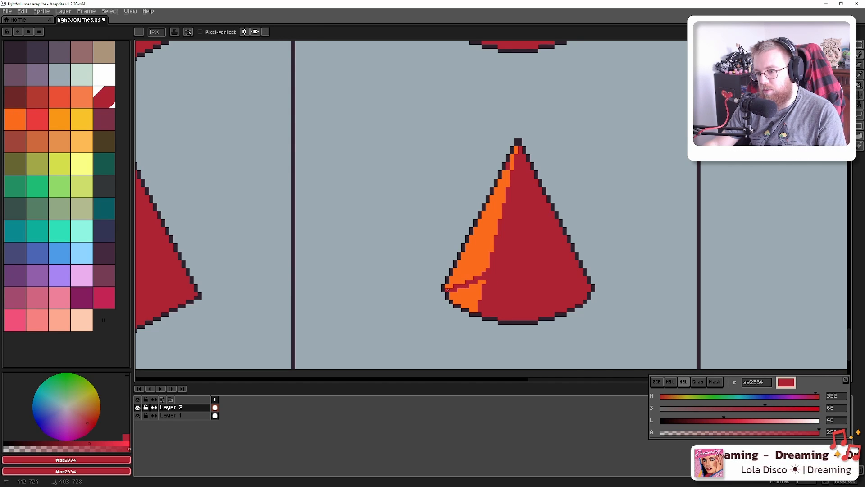
pyautogui.press('g')
pyautogui.click(471, 300)
pyautogui.scroll(-6, 482, 296)
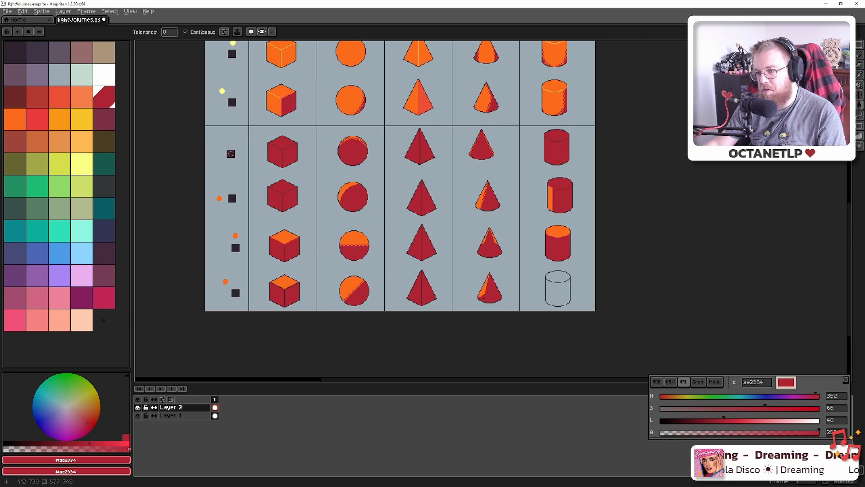
pyautogui.hotkey('alt', 'Tab')
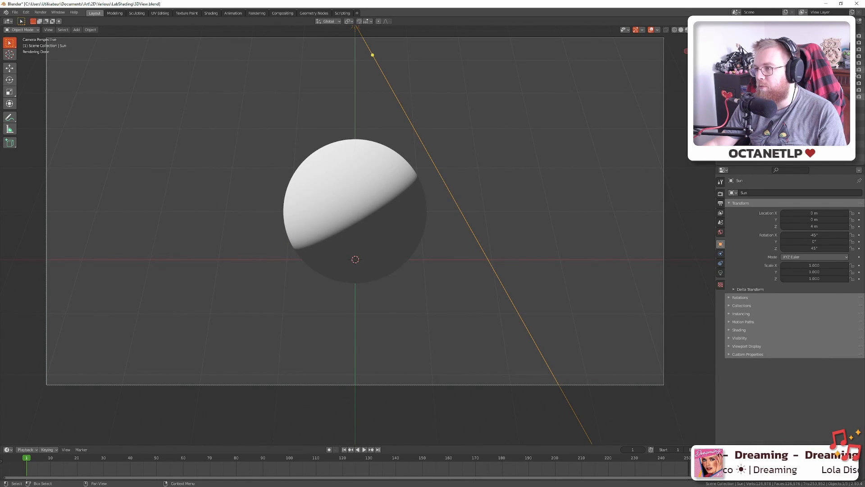
# Hide the sphere and show the cone in Blender, then compare it with Aseprite's bottom cone
pyautogui.click(859, 63)
pyautogui.click(859, 49)
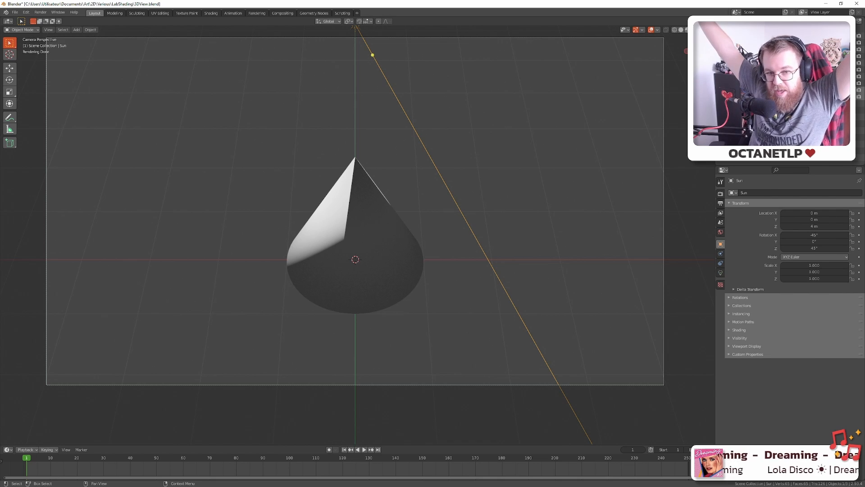
pyautogui.hotkey('alt', 'Tab')
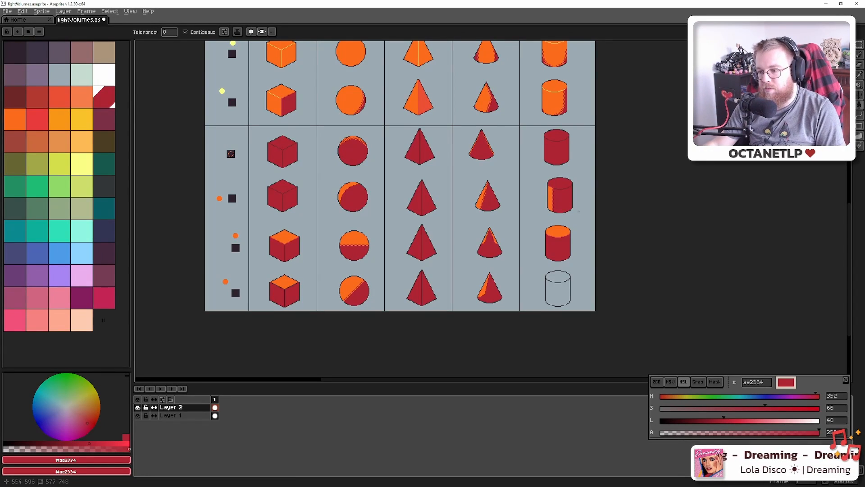
pyautogui.scroll(1, 495, 289)
pyautogui.hotkey('alt', 'Tab')
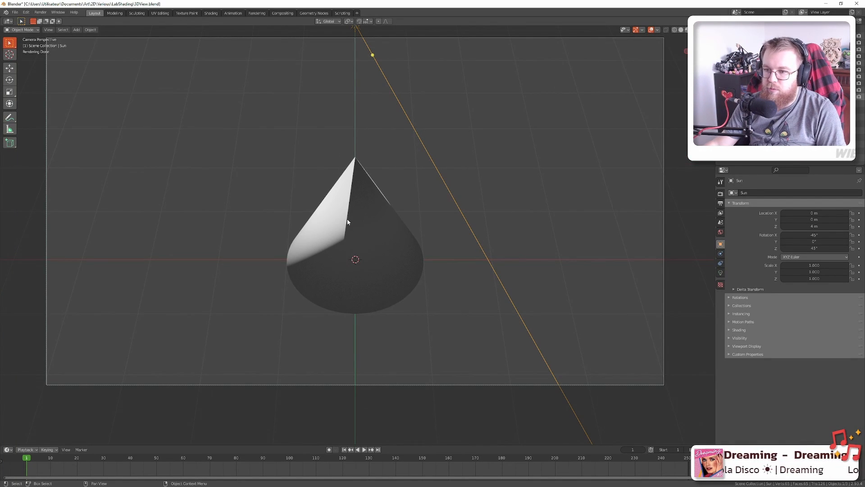
pyautogui.hotkey('alt', 'Tab')
pyautogui.scroll(4, 450, 302)
pyautogui.moveTo(487, 292); pyautogui.dragTo(377, 303)
pyautogui.scroll(-2, 383, 301)
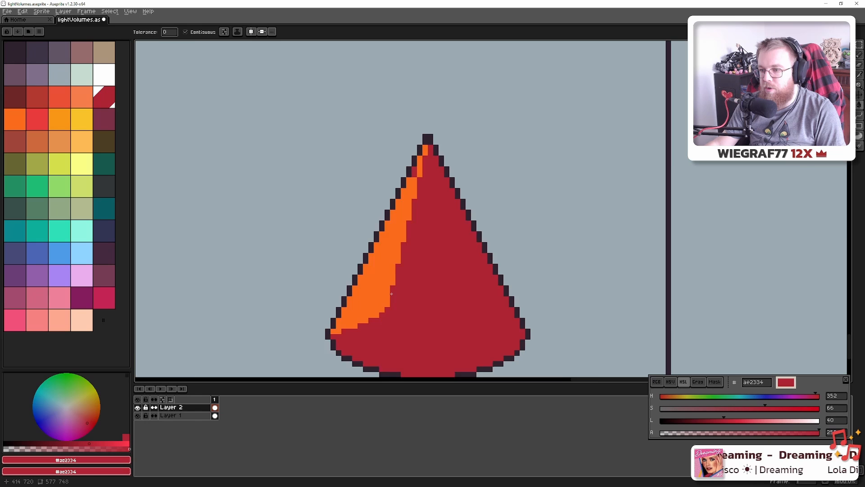
# Draw a new orange edge line on the cone and fill the red strip left of it orange
pyautogui.keyDown('alt'); pyautogui.click(399, 250); pyautogui.keyUp('alt')
pyautogui.click(388, 325)
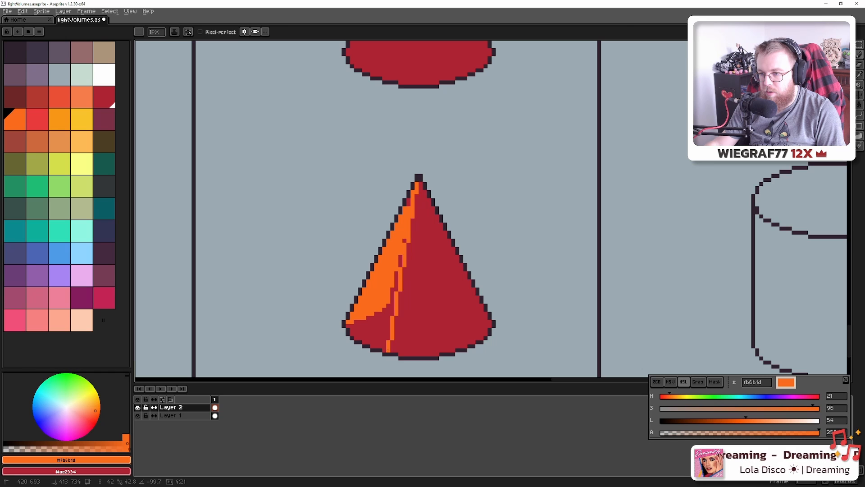
pyautogui.keyDown('shift'); pyautogui.click(388, 350); pyautogui.keyUp('shift')
pyautogui.press('g')
pyautogui.click(380, 330)
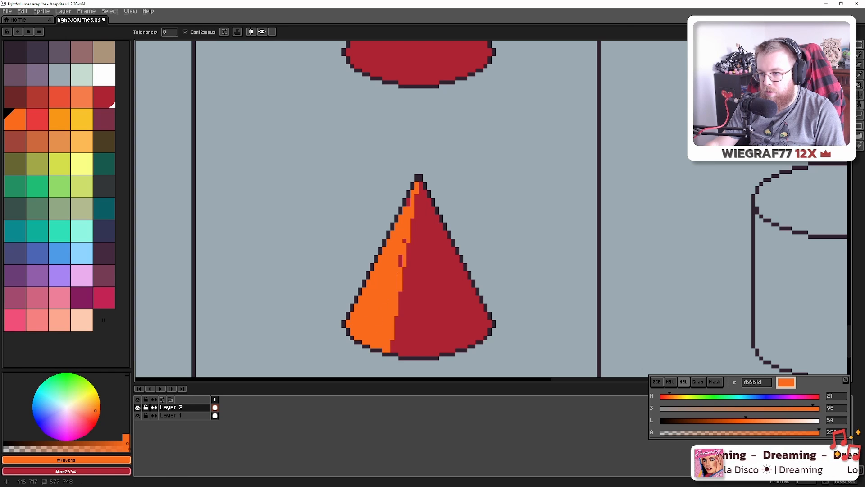
pyautogui.click(400, 261)
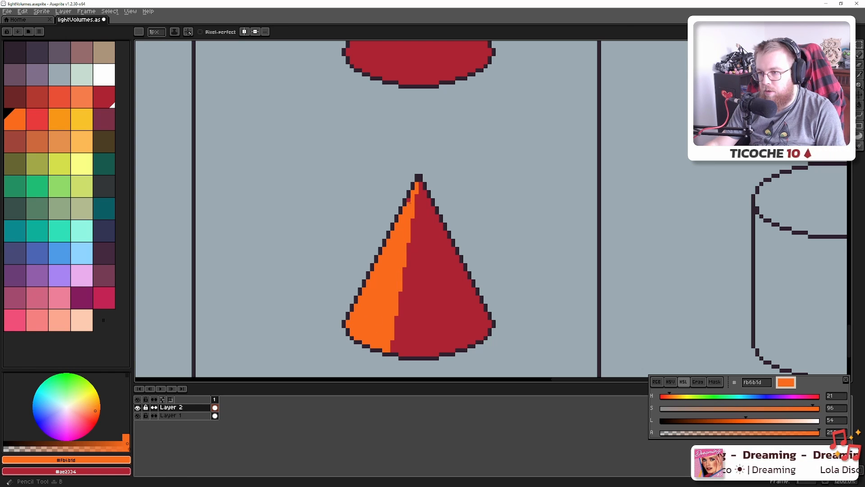
pyautogui.press('i')
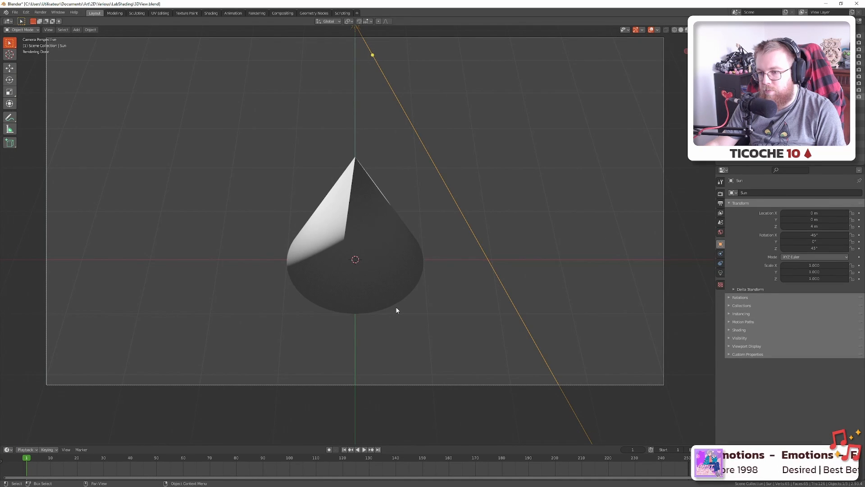
# Redraw the cone's lower orange face in red so the lit strip hugs the left slope
pyautogui.hotkey('alt', 'Tab')
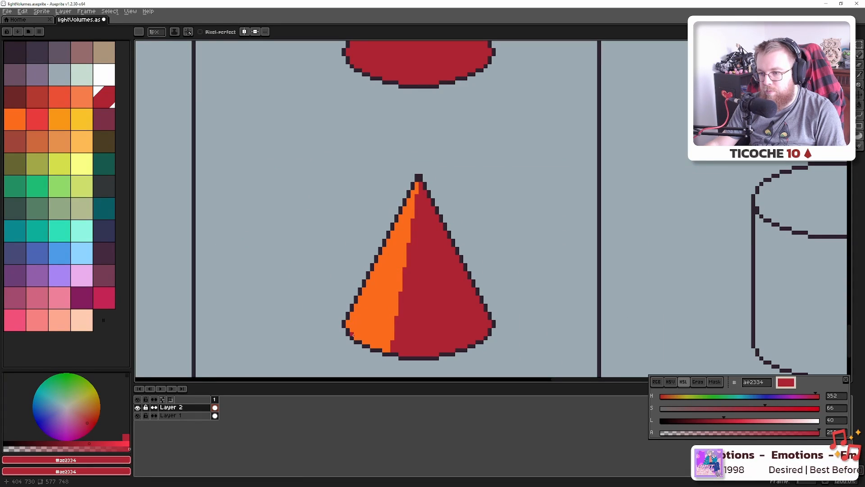
pyautogui.hotkey('alt', 'Tab')
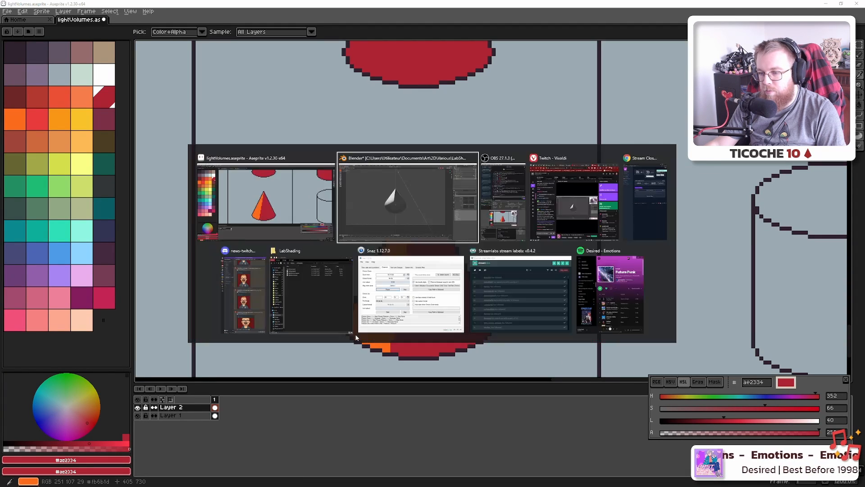
pyautogui.hotkey('alt', 'Tab')
pyautogui.moveTo(355, 336); pyautogui.dragTo(396, 301)
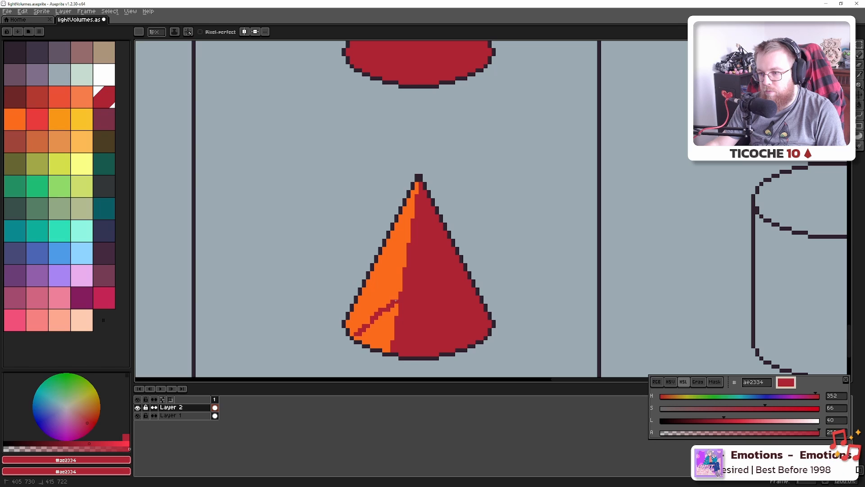
pyautogui.press('g')
pyautogui.click(388, 317)
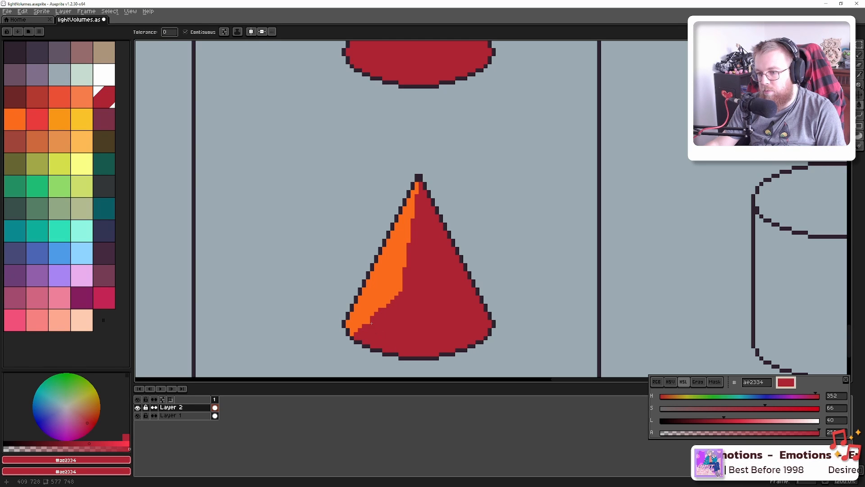
pyautogui.click(369, 322)
pyautogui.press('b')
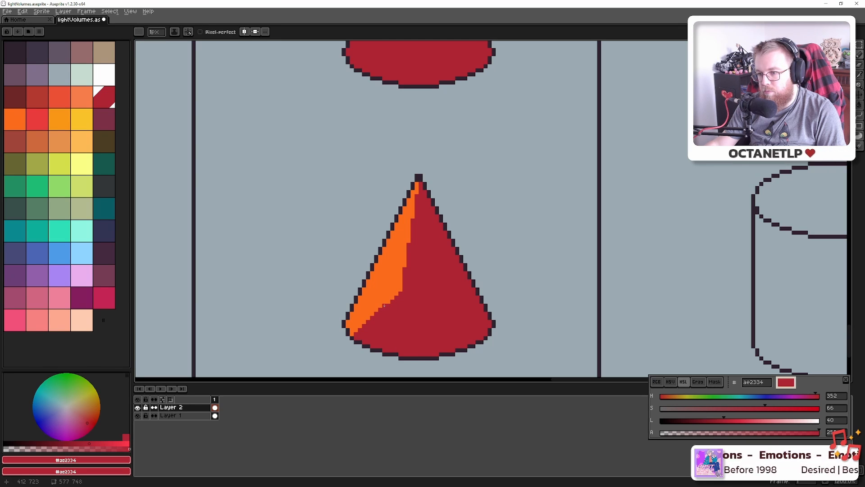
pyautogui.scroll(-4, 402, 291)
pyautogui.scroll(1, 402, 291)
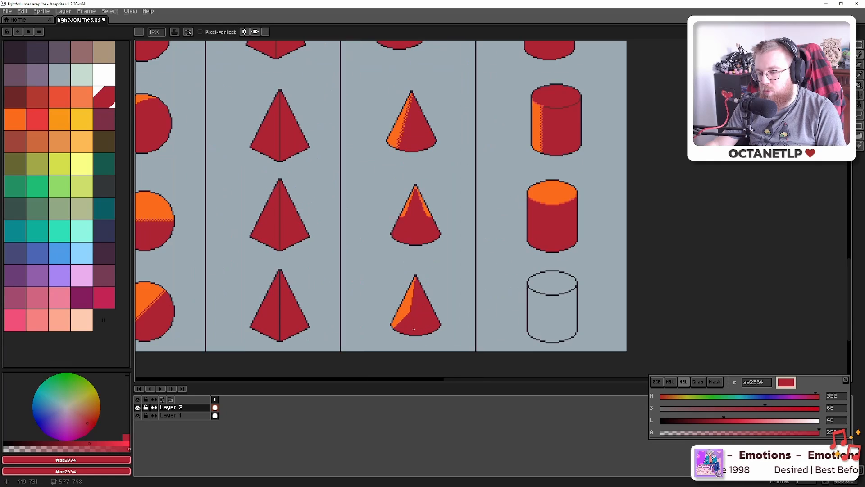
# Compare the reshaped cone against the Blender cone render
pyautogui.hotkey('alt', 'Tab')
pyautogui.hotkey('alt', 'Tab')
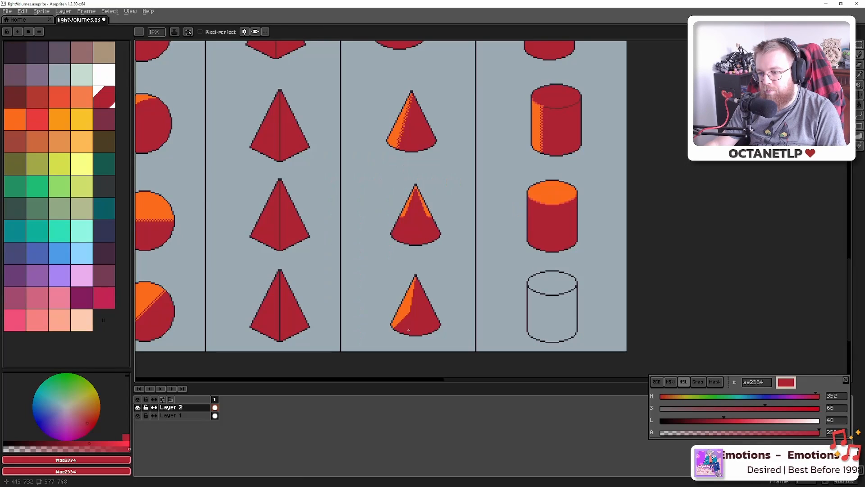
pyautogui.scroll(2, 408, 330)
pyautogui.hotkey('alt', 'Tab')
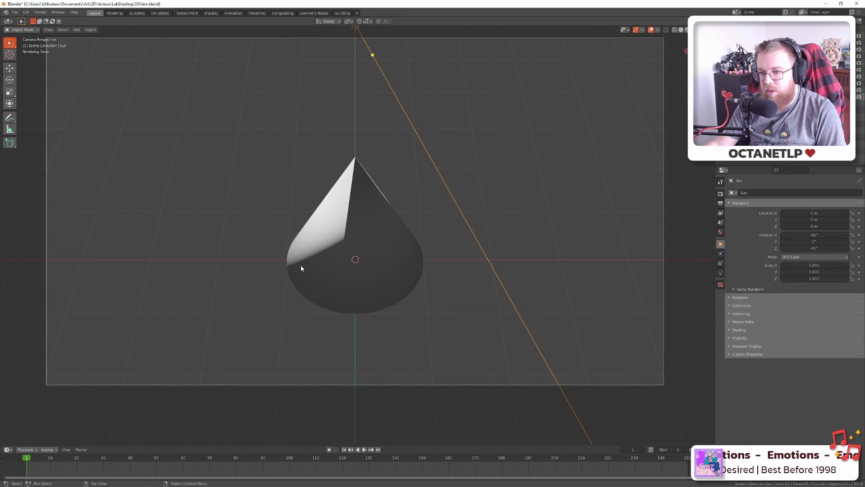
pyautogui.hotkey('alt', 'Tab')
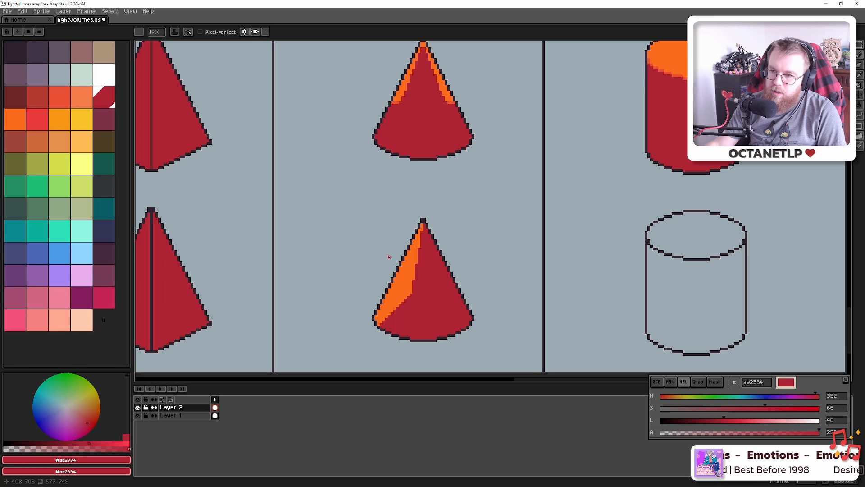
pyautogui.scroll(-6, 389, 257)
pyautogui.scroll(5, 409, 179)
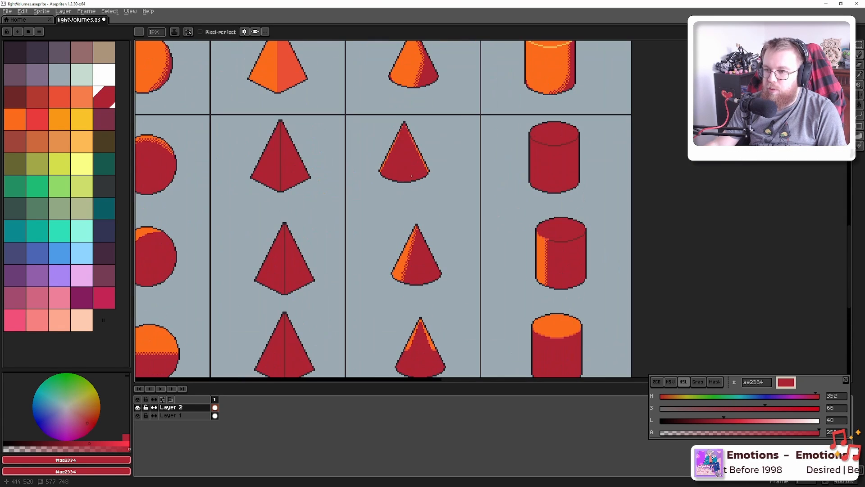
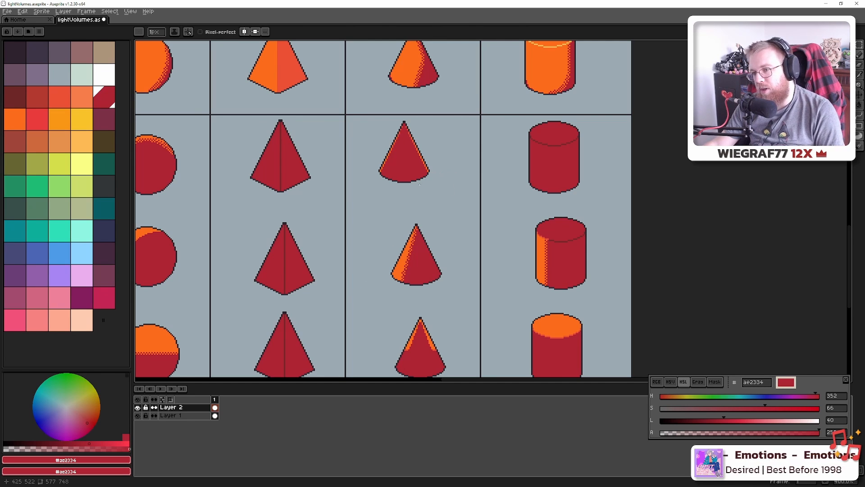
# Frame the lower cones and view the Blender cone through the scene camera
pyautogui.hotkey('alt', 'Tab')
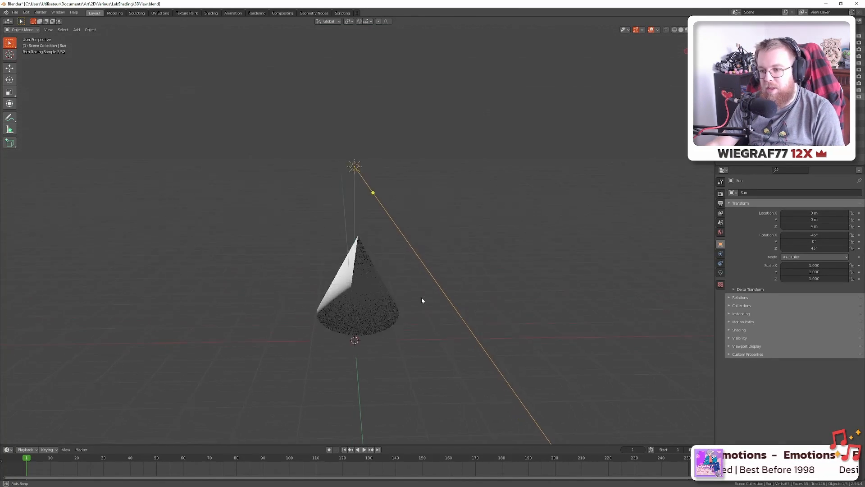
pyautogui.hotkey('alt', 'Tab')
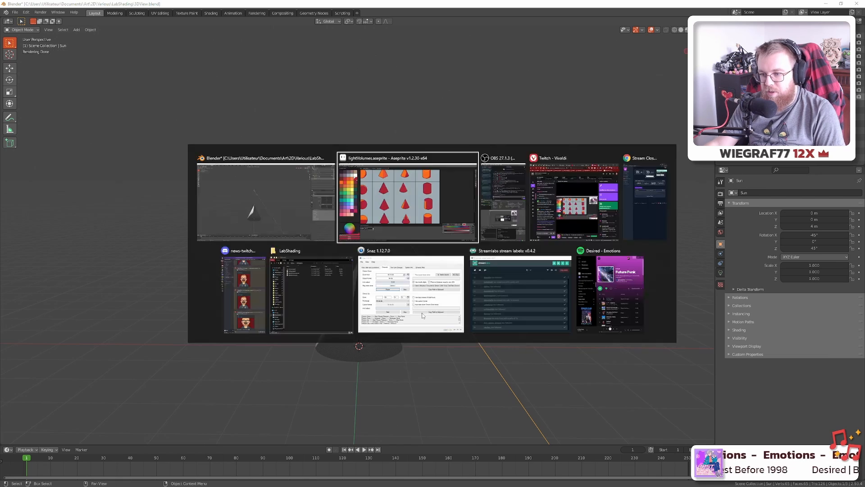
pyautogui.moveTo(418, 332); pyautogui.dragTo(414, 172)
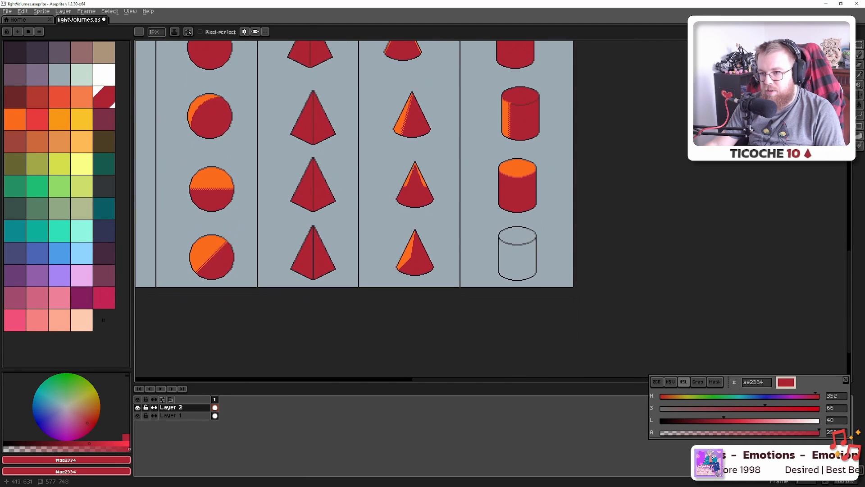
pyautogui.scroll(5, 409, 266)
pyautogui.hotkey('alt', 'Tab')
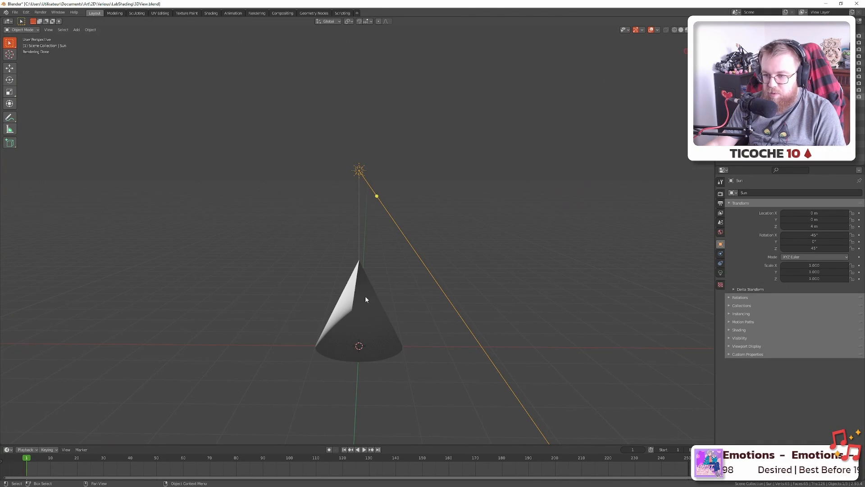
pyautogui.moveTo(361, 325); pyautogui.dragTo(380, 288)
pyautogui.scroll(2, 379, 292)
pyautogui.press('KP_0')
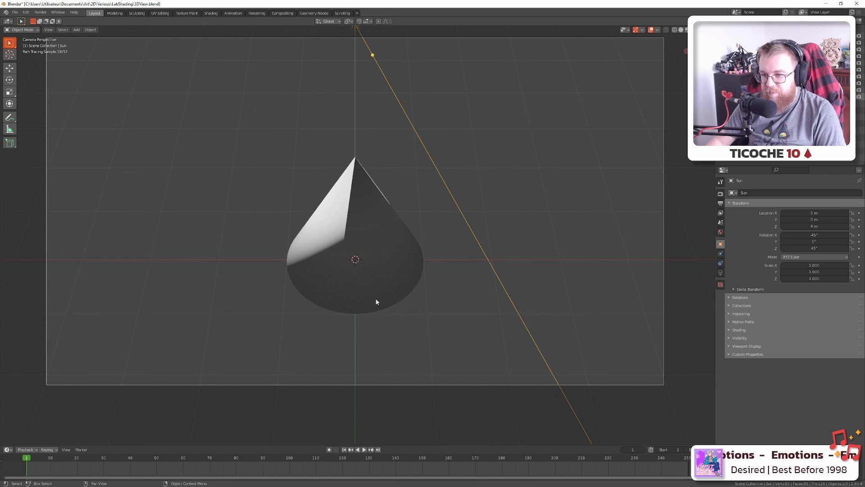
pyautogui.hotkey('alt', 'Tab')
pyautogui.scroll(2, 365, 346)
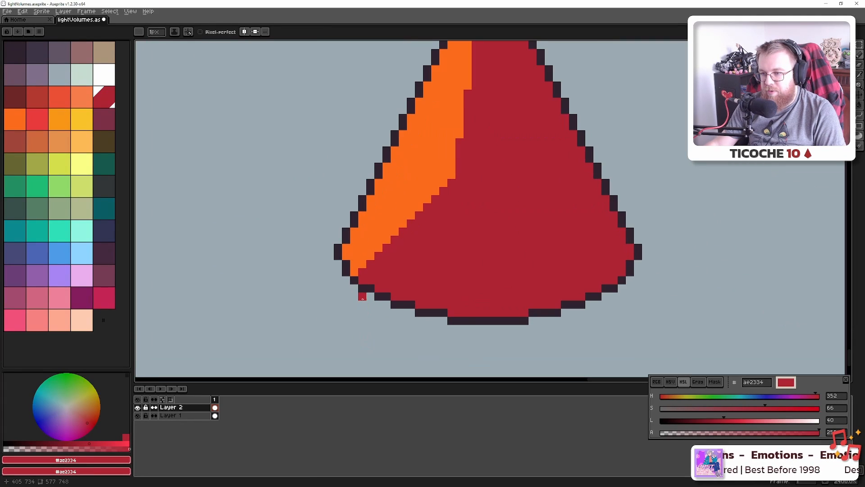
pyautogui.scroll(-1, 363, 298)
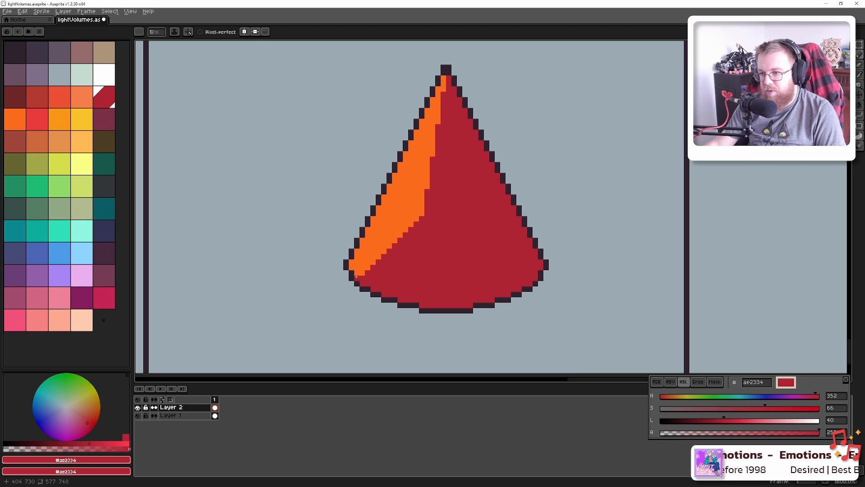
# Orbit the Blender cone to a lower angle to study its lit edge
pyautogui.hotkey('alt', 'Tab')
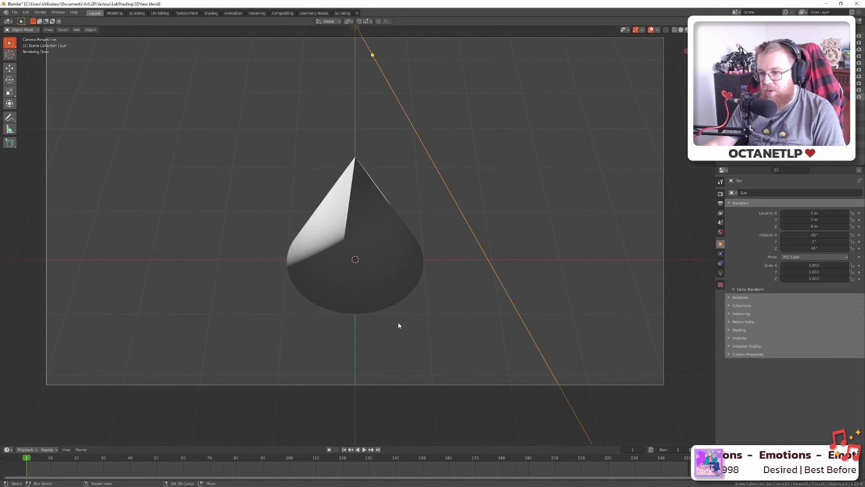
pyautogui.moveTo(398, 322)
pyautogui.mouseDown()
pyautogui.moveTo(398, 276)
pyautogui.moveTo(398, 283)
pyautogui.mouseUp()
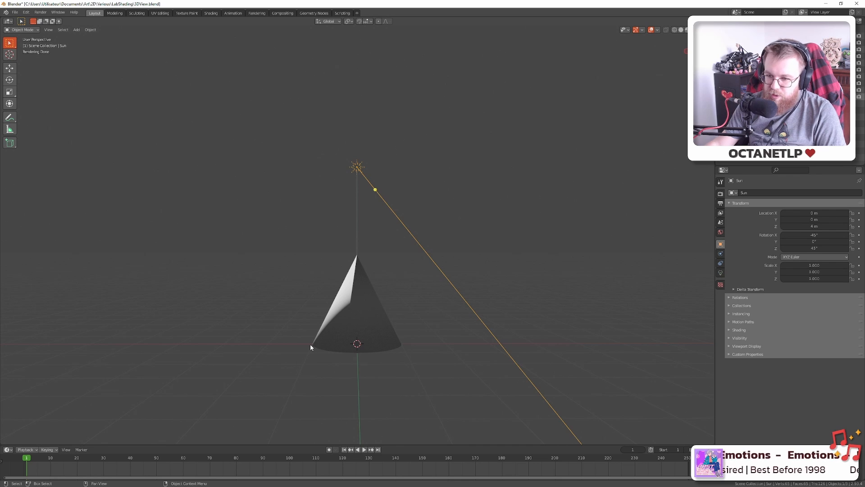
pyautogui.moveTo(308, 321)
pyautogui.mouseDown()
pyautogui.moveTo(448, 328)
pyautogui.moveTo(307, 316)
pyautogui.mouseUp()
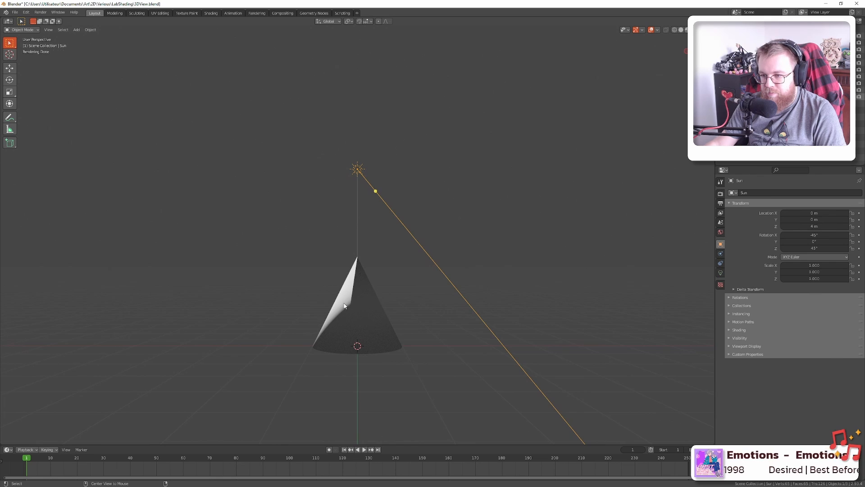
pyautogui.hotkey('alt', 'Tab')
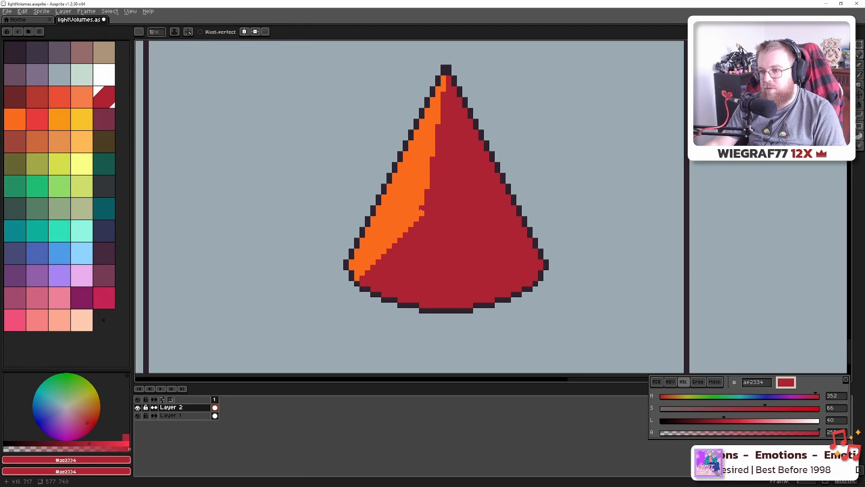
# Draw a red line across the cone's orange side and fill the orange below it red
pyautogui.moveTo(420, 212); pyautogui.dragTo(374, 236)
pyautogui.hotkey('ctrl', 'z')
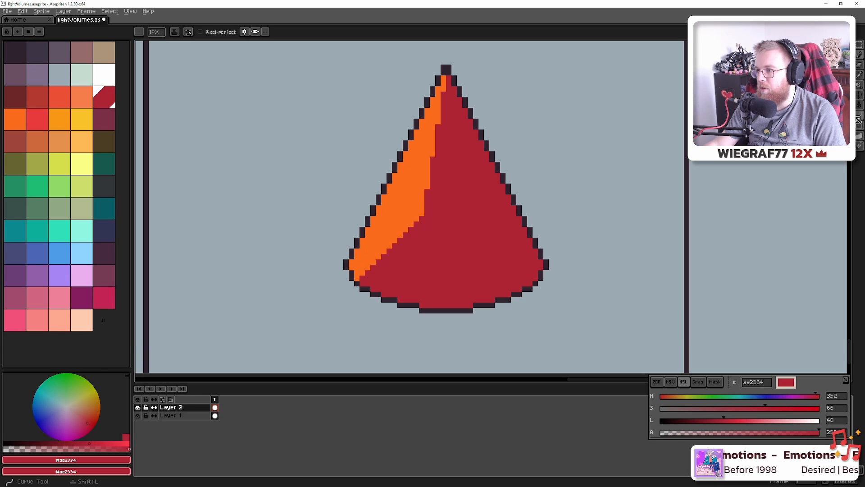
pyautogui.press('l')
pyautogui.moveTo(422, 212); pyautogui.dragTo(351, 266)
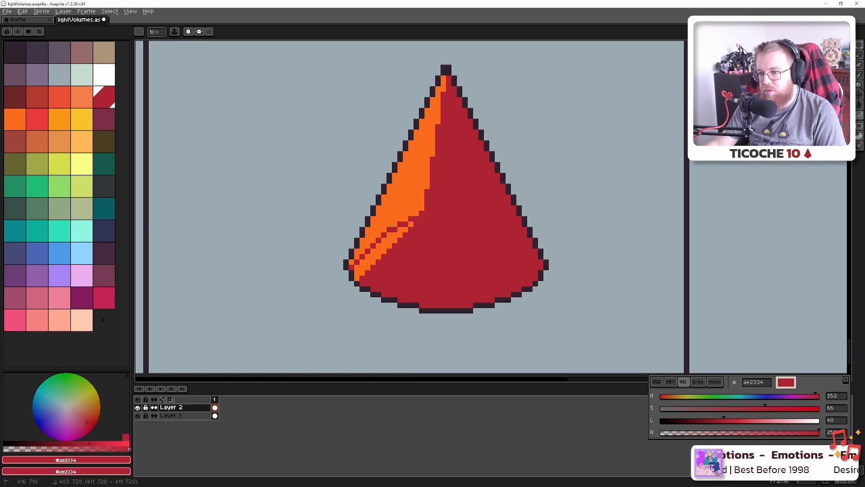
pyautogui.press('g')
pyautogui.click(387, 246)
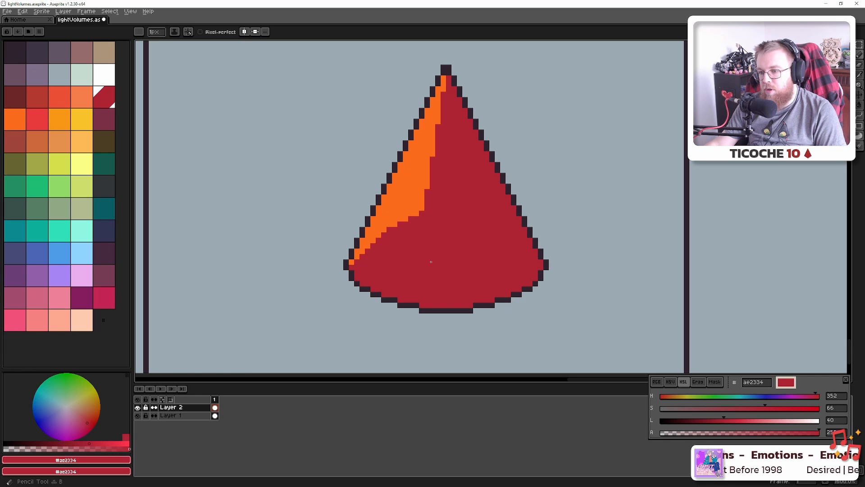
# Recheck the trimmed cone against the Blender render
pyautogui.scroll(-3, 411, 226)
pyautogui.hotkey('alt', 'Tab')
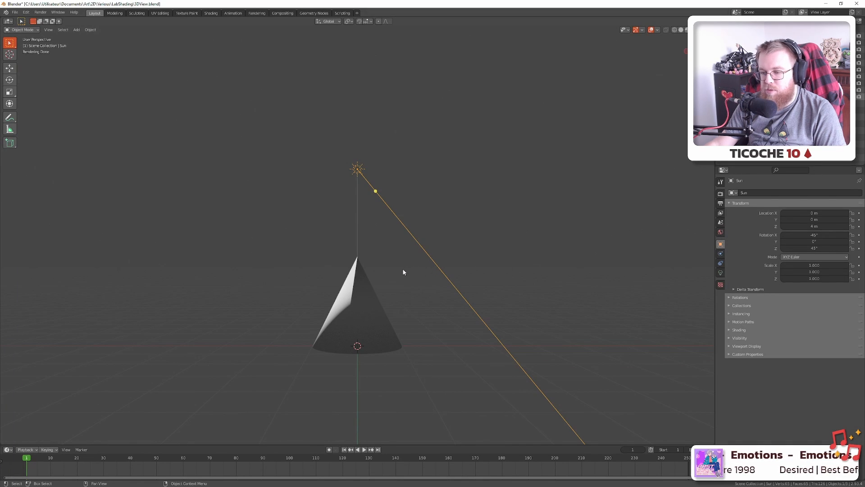
pyautogui.hotkey('alt', 'Tab')
pyautogui.scroll(-2, 410, 273)
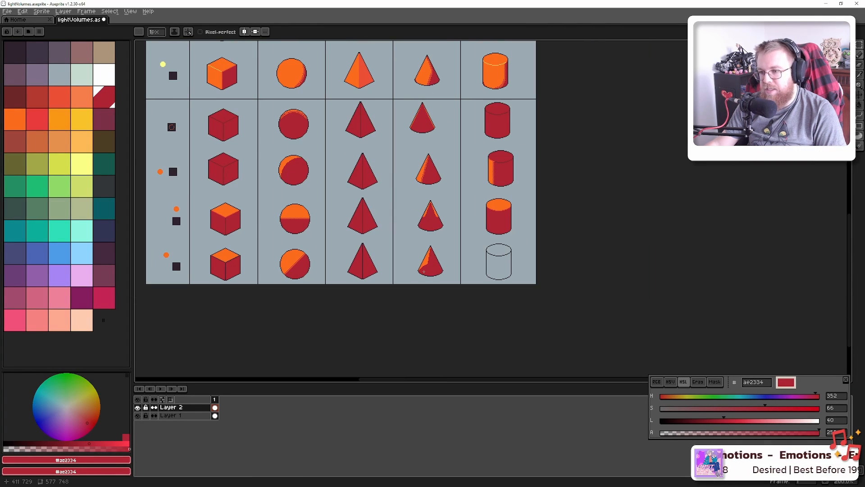
# Fill the empty lower cylinder's top with orange picked from another cylinder top
pyautogui.scroll(4, 437, 265)
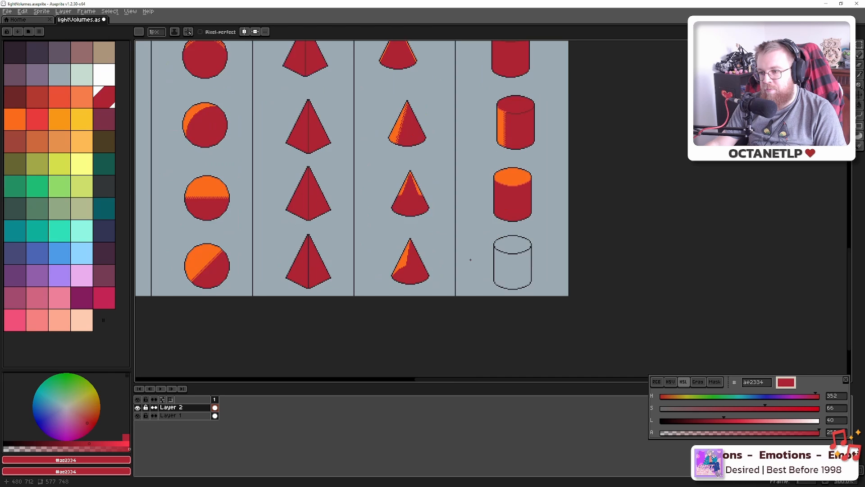
pyautogui.press('i')
pyautogui.click(440, 98)
pyautogui.press('g')
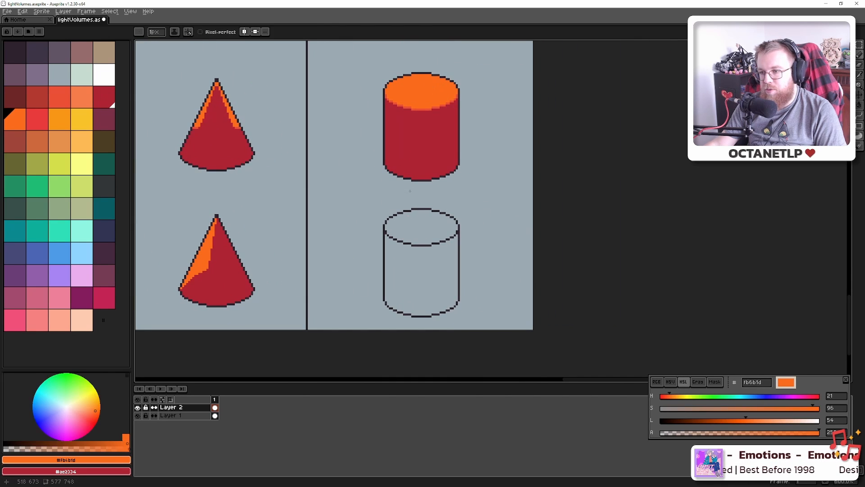
pyautogui.click(415, 232)
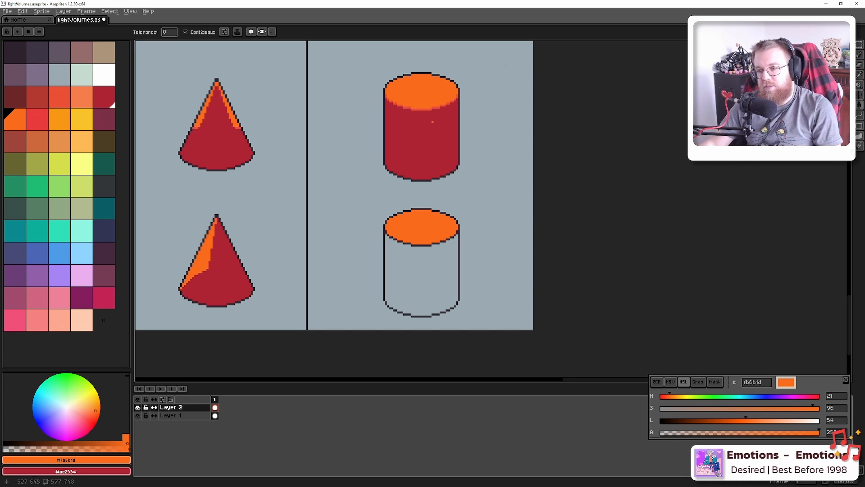
# Fill the lower cylinder's body with red picked from another cylinder body
pyautogui.scroll(-2, 426, 181)
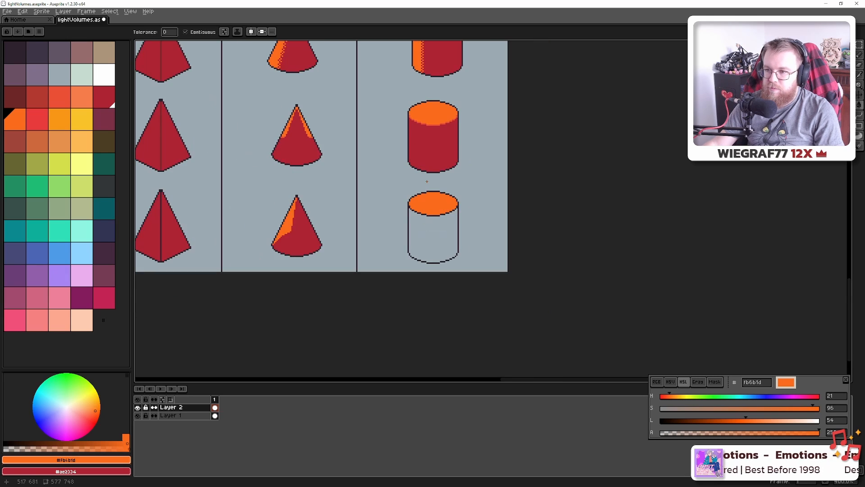
pyautogui.moveTo(429, 156); pyautogui.dragTo(411, 333)
pyautogui.scroll(-2, 412, 231)
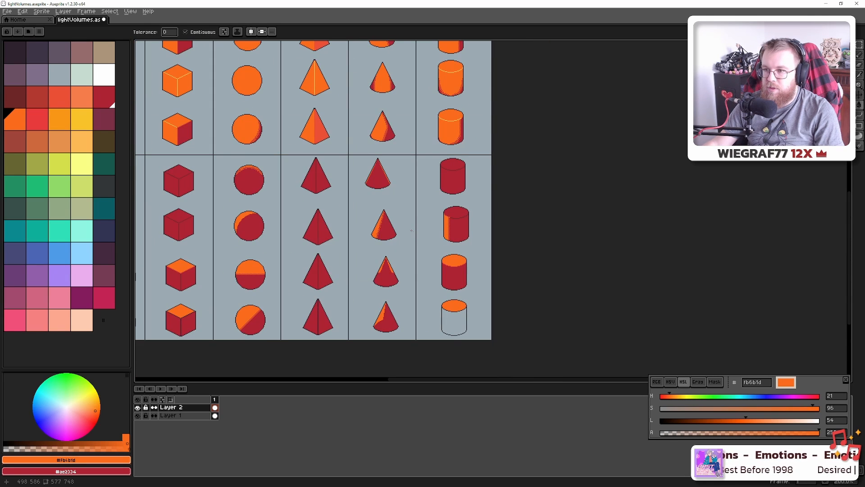
pyautogui.scroll(-1, 423, 223)
pyautogui.scroll(3, 427, 225)
pyautogui.moveTo(455, 280); pyautogui.dragTo(400, 117)
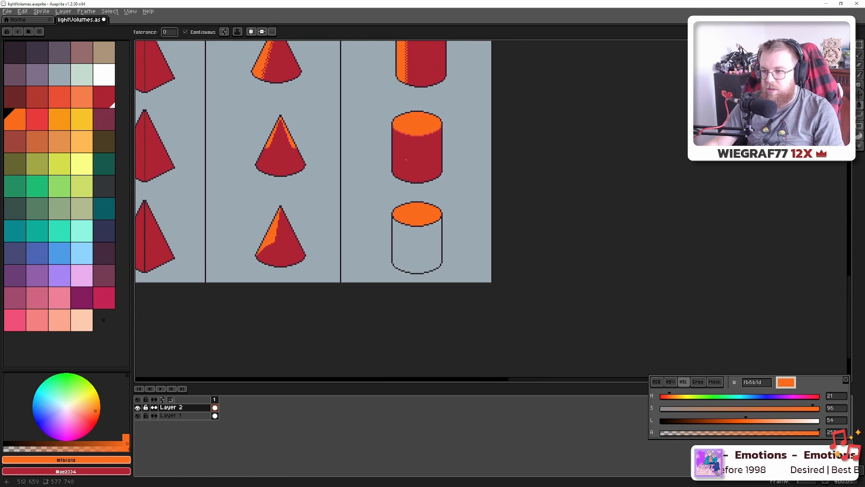
pyautogui.keyDown('alt'); pyautogui.click(406, 159); pyautogui.keyUp('alt')
pyautogui.click(424, 253)
# Paint an orange strip down the cylinder's left side, then undo it
pyautogui.keyDown('alt'); pyautogui.click(417, 217); pyautogui.keyUp('alt')
pyautogui.press('b')
pyautogui.scroll(1, 400, 235)
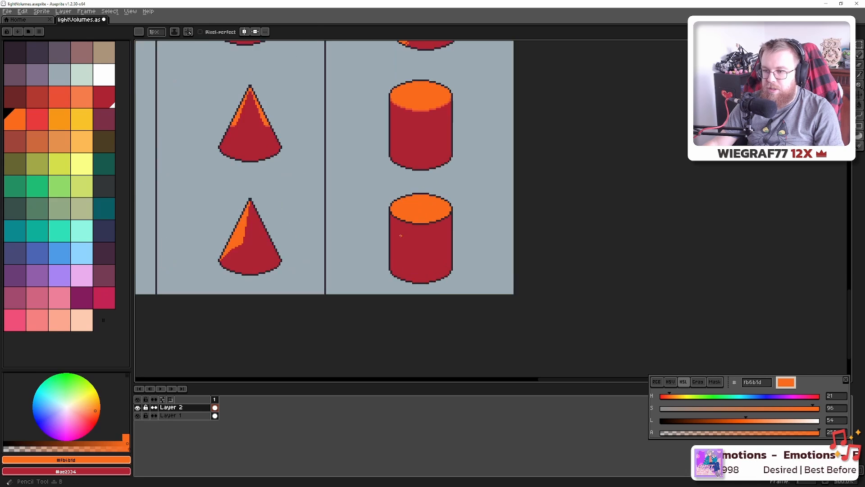
pyautogui.scroll(2, 400, 236)
pyautogui.scroll(3, 393, 213)
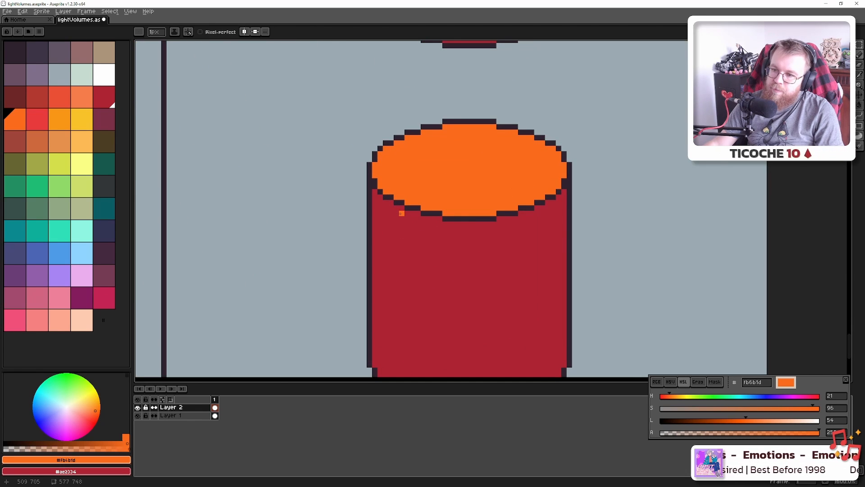
pyautogui.moveTo(402, 214)
pyautogui.mouseDown()
pyautogui.moveTo(372, 365)
pyautogui.moveTo(374, 358)
pyautogui.mouseUp()
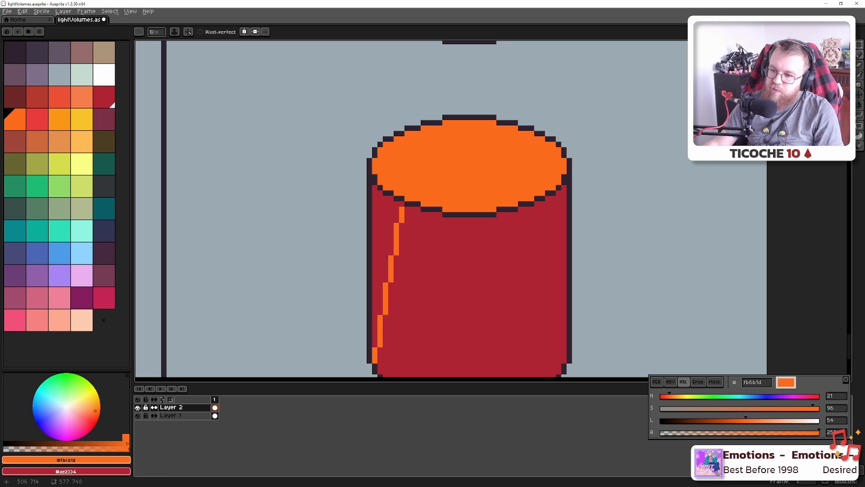
pyautogui.press('g')
pyautogui.click(387, 257)
pyautogui.scroll(-4, 386, 256)
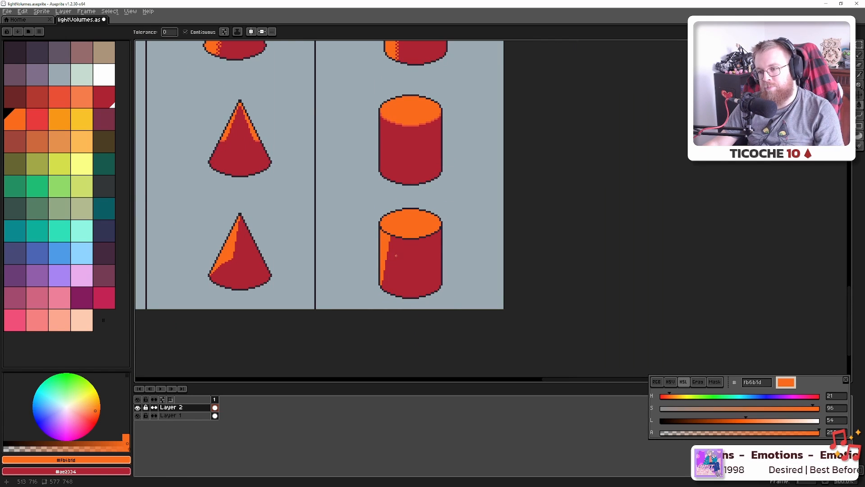
pyautogui.hotkey('ctrl', 'z')
# Fill a narrow orange strip down the lower cylinder's left side
pyautogui.scroll(4, 396, 255)
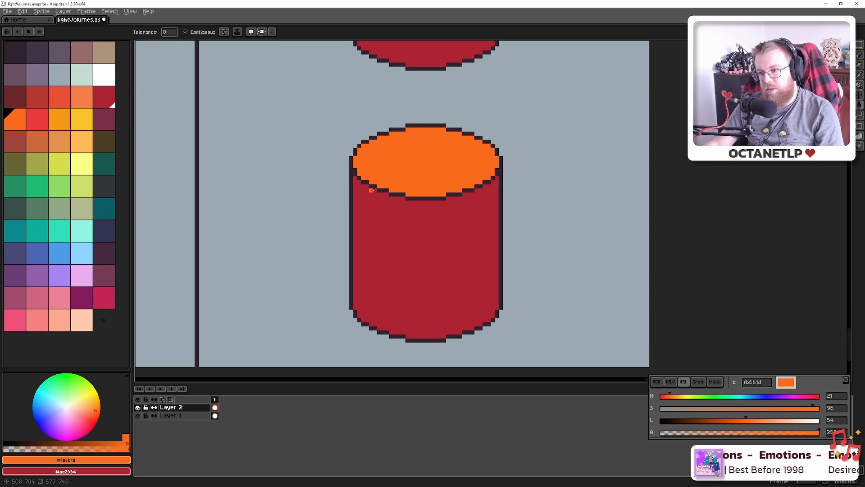
pyautogui.click(375, 190)
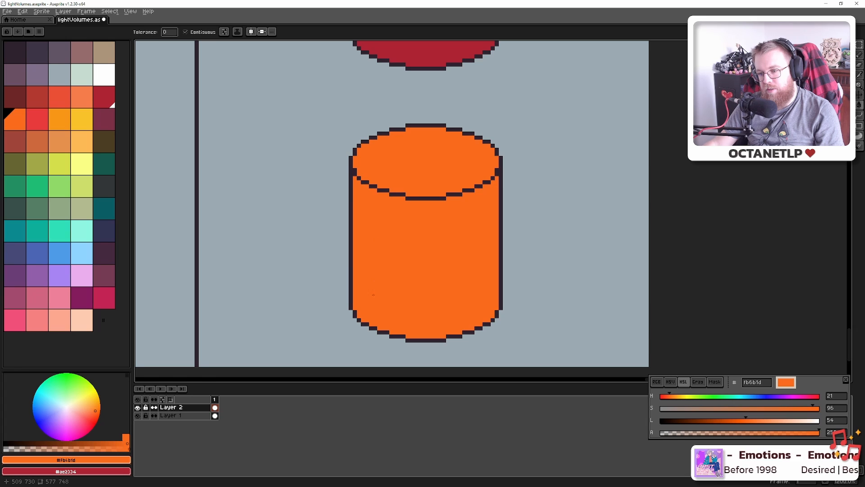
pyautogui.hotkey('ctrl', 'z')
pyautogui.press('b')
pyautogui.keyDown('shift'); pyautogui.click(375, 324); pyautogui.keyUp('shift')
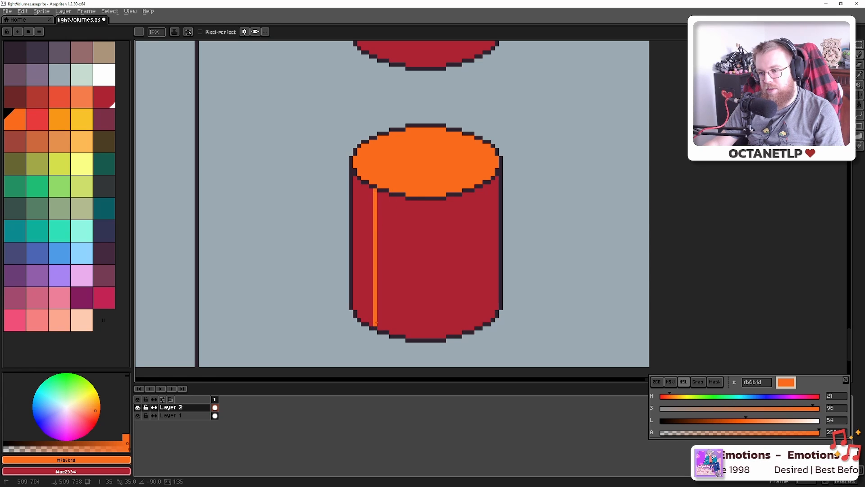
pyautogui.press('g')
pyautogui.click(360, 280)
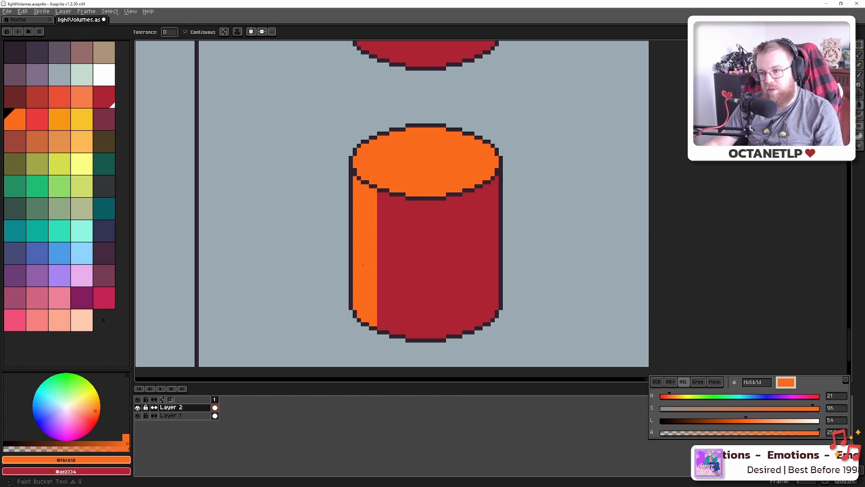
# Cut the strip's lower end with a stepped red diagonal and fill below it red
pyautogui.keyDown('alt'); pyautogui.click(398, 272); pyautogui.keyUp('alt')
pyautogui.press('b')
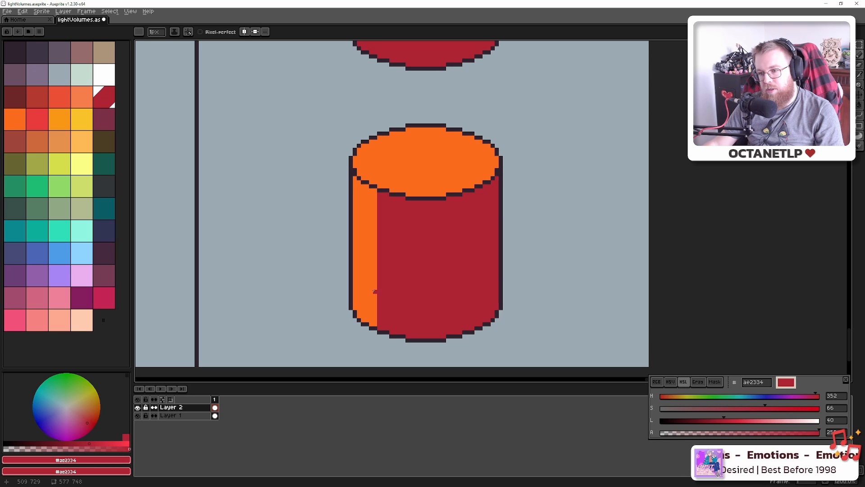
pyautogui.moveTo(366, 298); pyautogui.dragTo(356, 308)
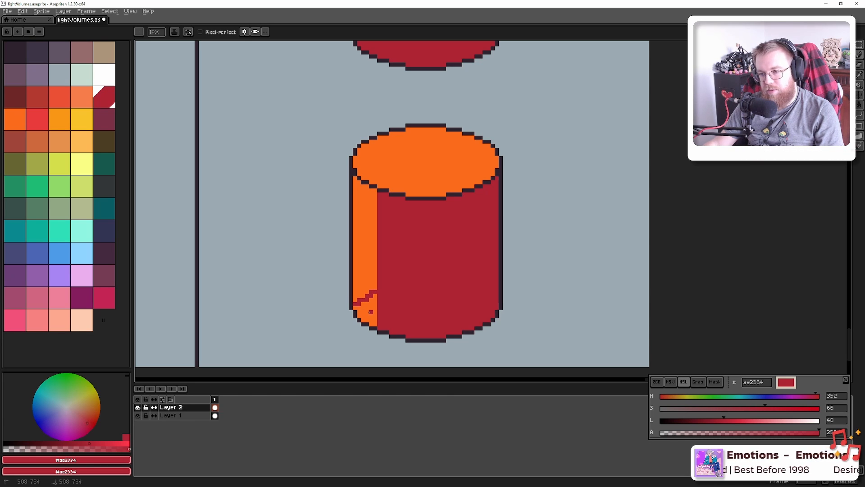
pyautogui.press('g')
pyautogui.click(370, 312)
pyautogui.scroll(-4, 371, 311)
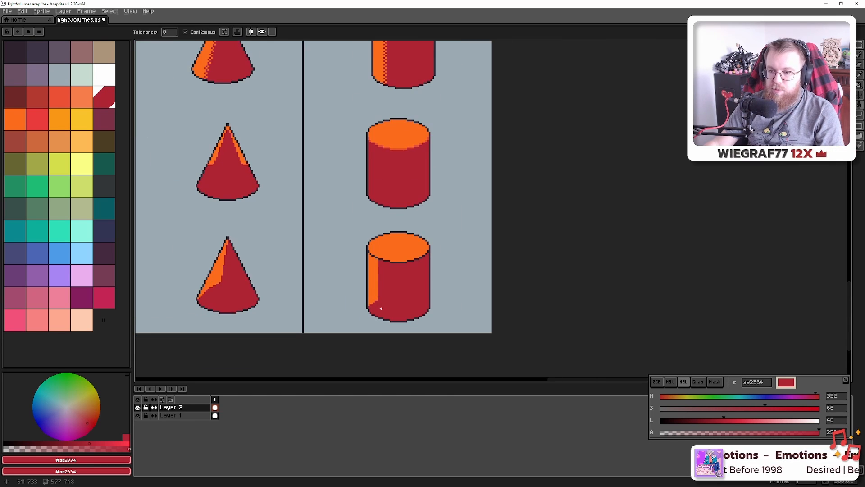
# Swap the cone for the cylinder in Blender and compare its camera render with the pixel art
pyautogui.hotkey('alt', 'Tab')
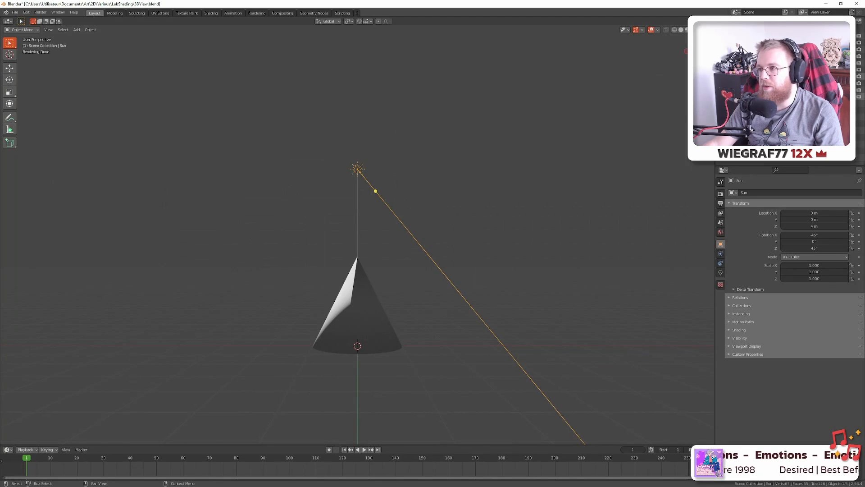
pyautogui.click(855, 43)
pyautogui.click(858, 49)
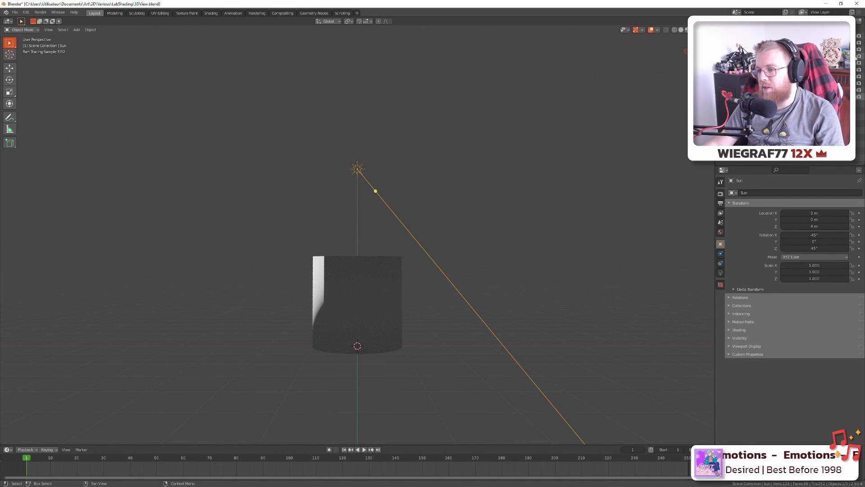
pyautogui.press('KP_0')
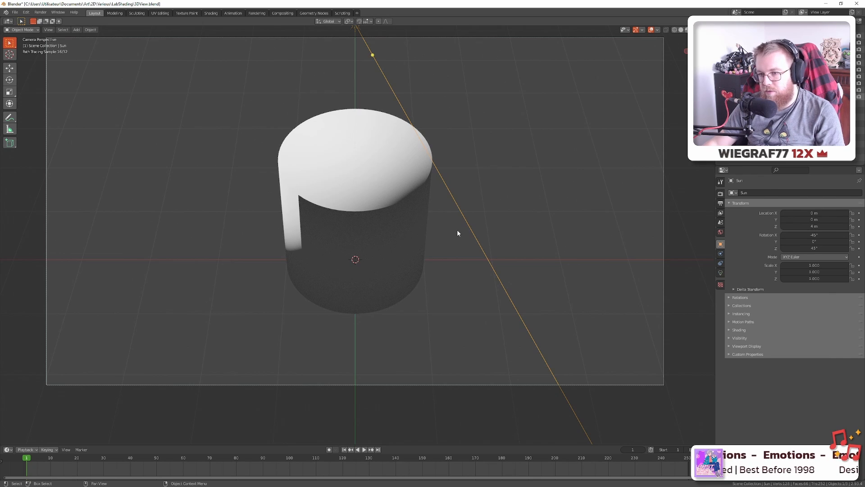
pyautogui.hotkey('alt', 'Tab')
pyautogui.scroll(1, 394, 269)
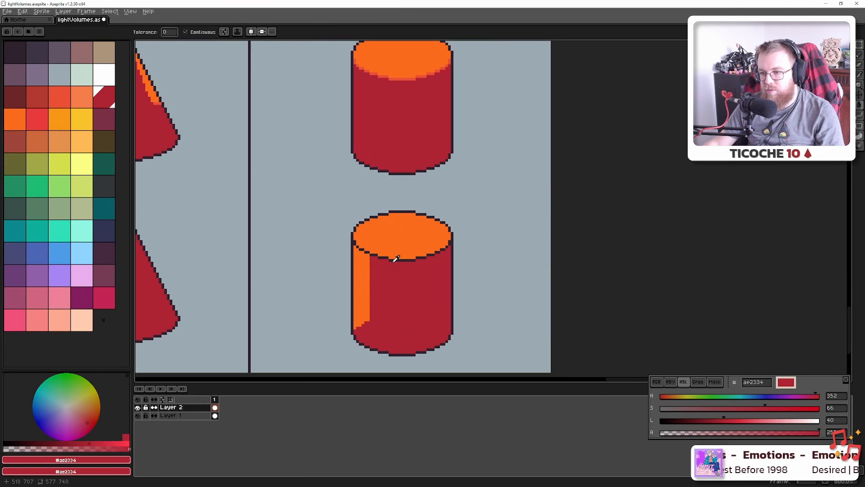
pyautogui.hotkey('alt', 'Tab')
pyautogui.hotkey('alt', 'Tab')
pyautogui.scroll(4, 358, 301)
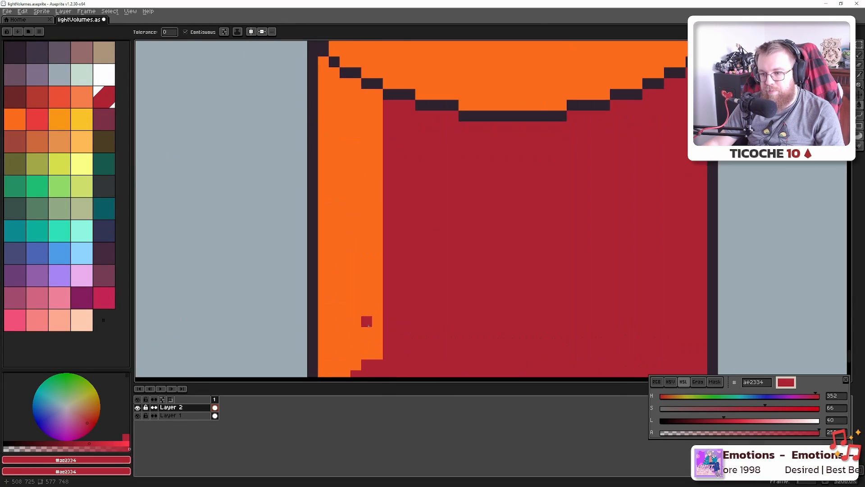
pyautogui.scroll(-3, 363, 319)
pyautogui.press('b')
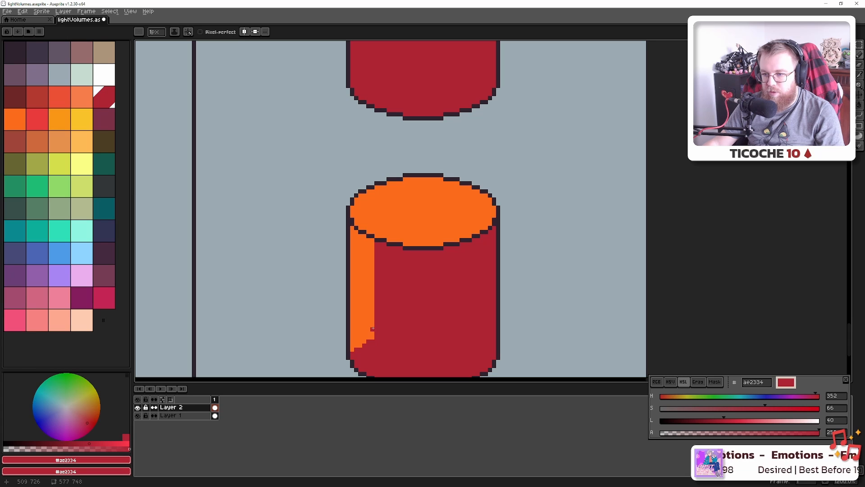
pyautogui.press('g')
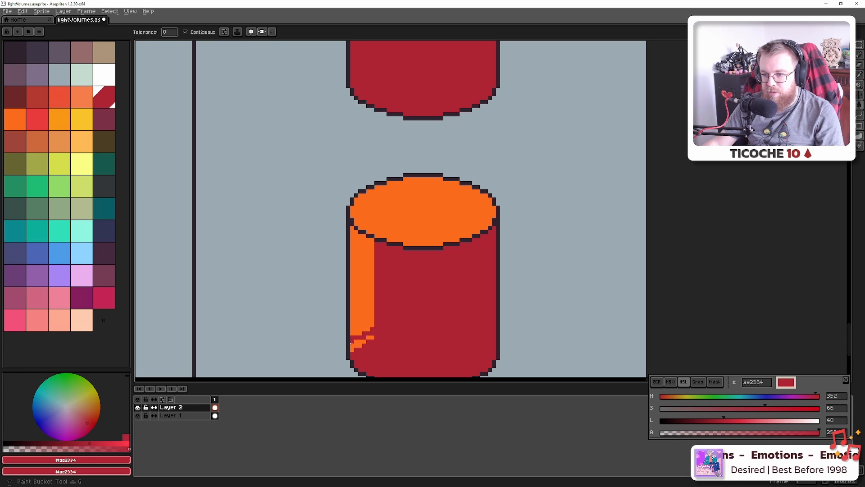
pyautogui.scroll(-4, 369, 344)
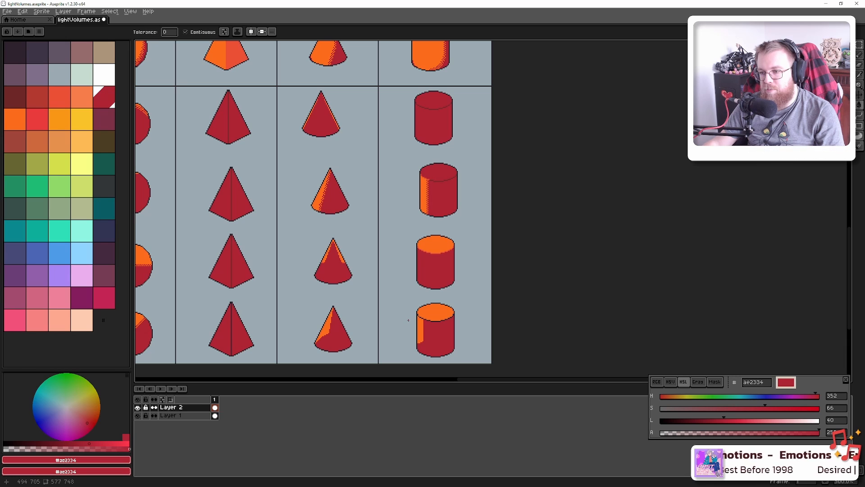
# Pan through the orange shape rows and save the lightVolumes sheet
pyautogui.moveTo(449, 161); pyautogui.dragTo(423, 281)
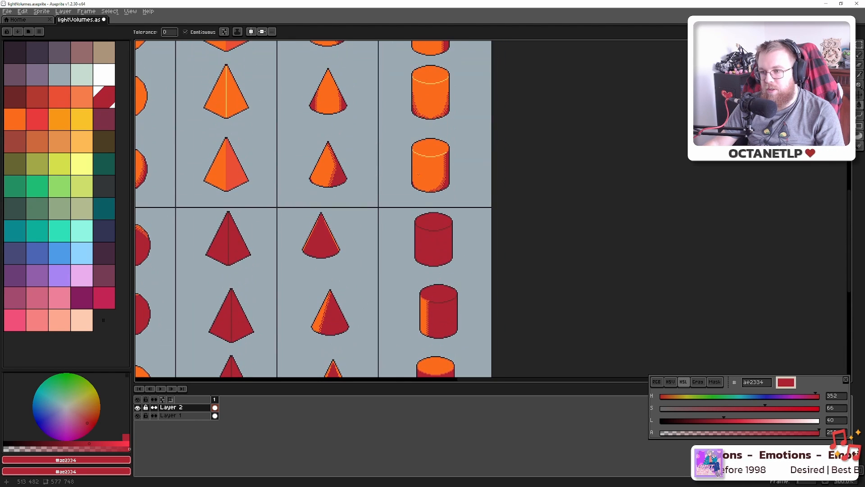
pyautogui.moveTo(417, 156); pyautogui.dragTo(415, 248)
pyautogui.hotkey('ctrl', 's')
pyautogui.moveTo(418, 189); pyautogui.dragTo(416, 264)
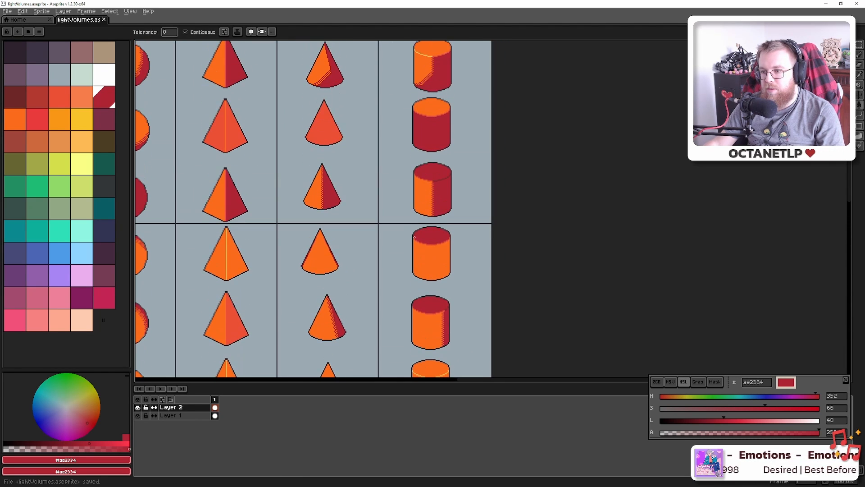
pyautogui.moveTo(415, 227); pyautogui.dragTo(415, 287)
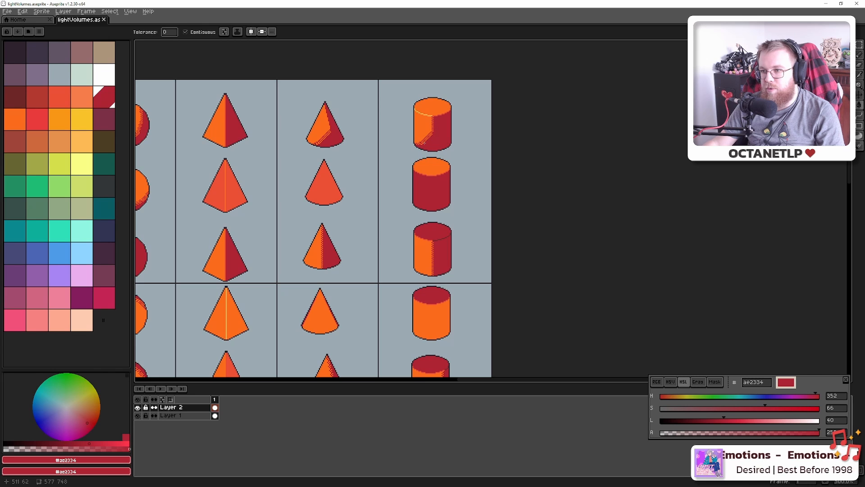
# Look over the full grid of shaded shapes, then close in on the cylinder's lit edge
pyautogui.moveTo(413, 153); pyautogui.dragTo(433, 195)
pyautogui.scroll(-1, 427, 160)
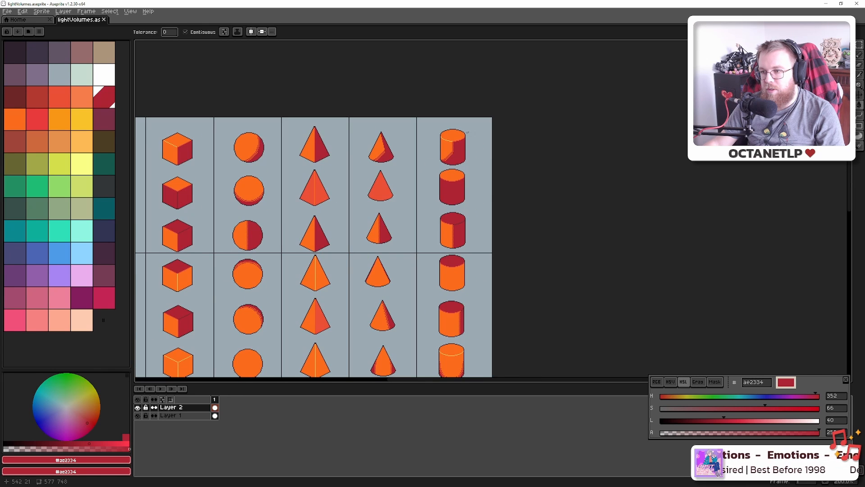
pyautogui.moveTo(445, 228)
pyautogui.mouseDown()
pyautogui.moveTo(443, 38)
pyautogui.moveTo(448, 120)
pyautogui.moveTo(428, 290)
pyautogui.moveTo(421, 269)
pyautogui.moveTo(446, 198)
pyautogui.moveTo(478, 278)
pyautogui.moveTo(460, 270)
pyautogui.moveTo(410, 174)
pyautogui.moveTo(371, 297)
pyautogui.mouseUp()
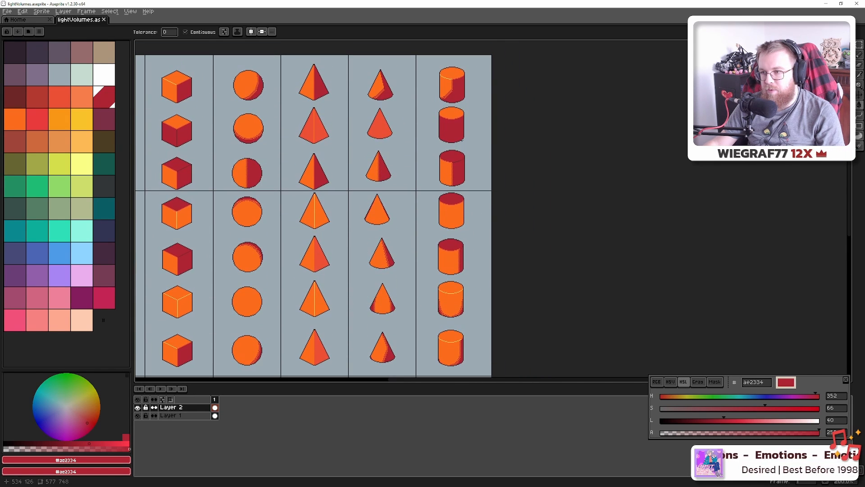
pyautogui.scroll(2, 451, 94)
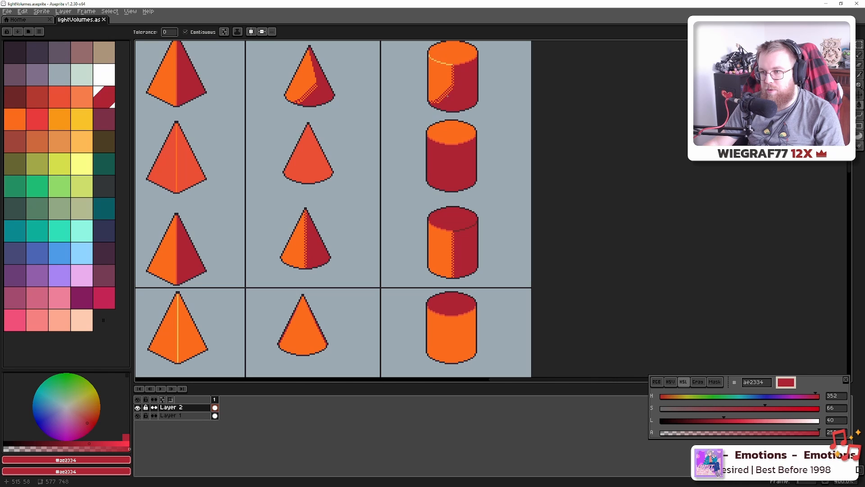
pyautogui.scroll(-4, 454, 135)
pyautogui.scroll(9, 491, 155)
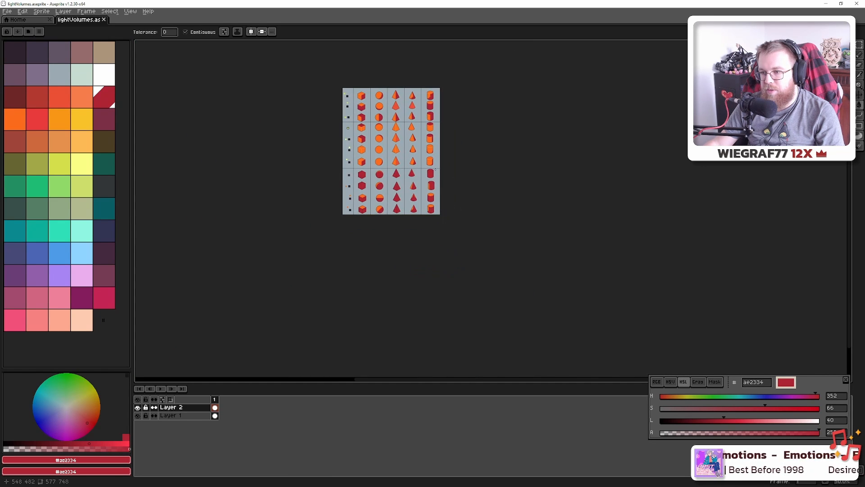
pyautogui.moveTo(492, 155); pyautogui.dragTo(443, 221)
# Centre on the lower cylinder and pick the lit strip's orange for the Pencil
pyautogui.scroll(3, 418, 174)
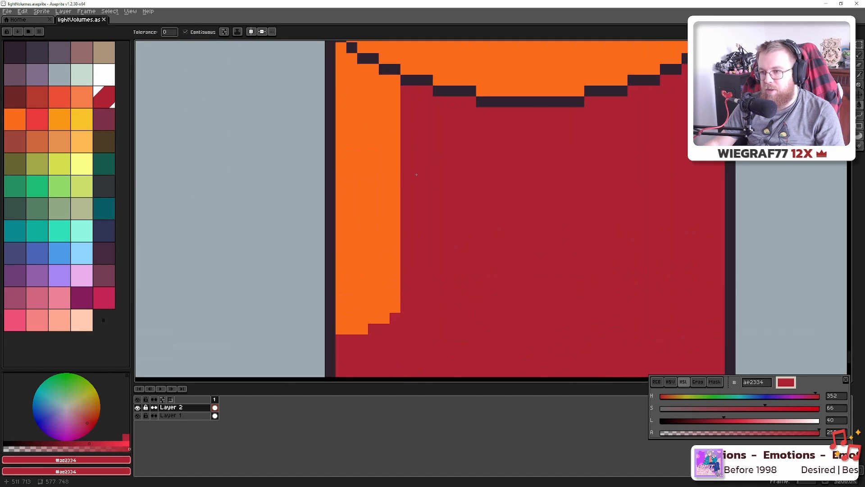
pyautogui.scroll(-2, 416, 176)
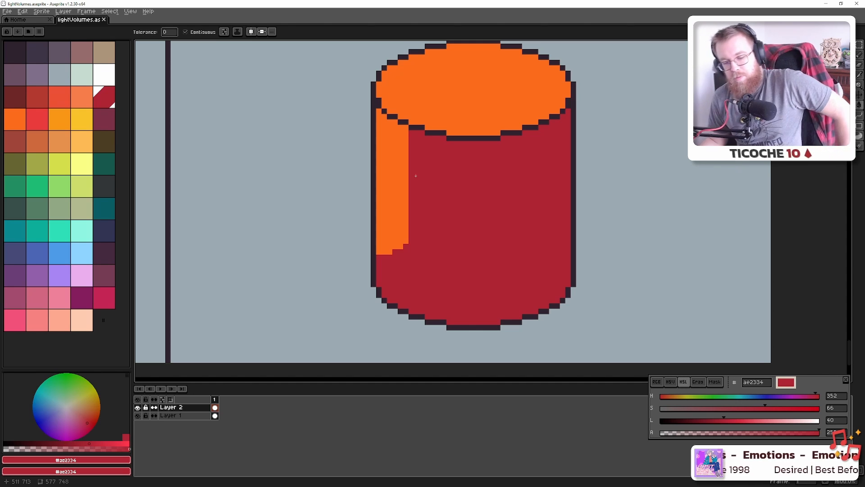
pyautogui.moveTo(421, 162); pyautogui.dragTo(466, 191)
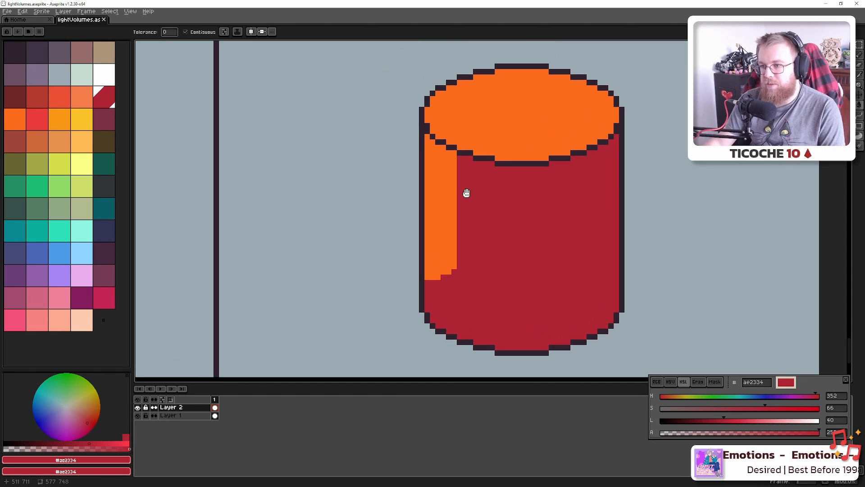
pyautogui.press('i')
pyautogui.click(454, 168)
pyautogui.press('b')
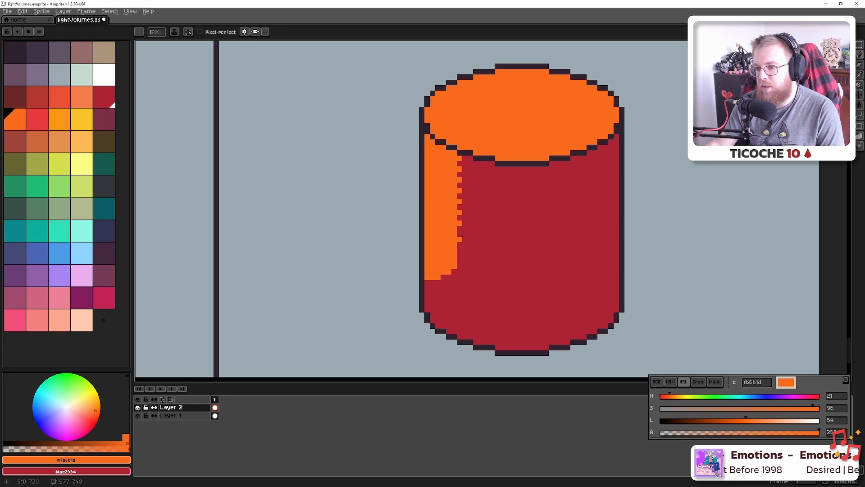
pyautogui.scroll(3, 461, 237)
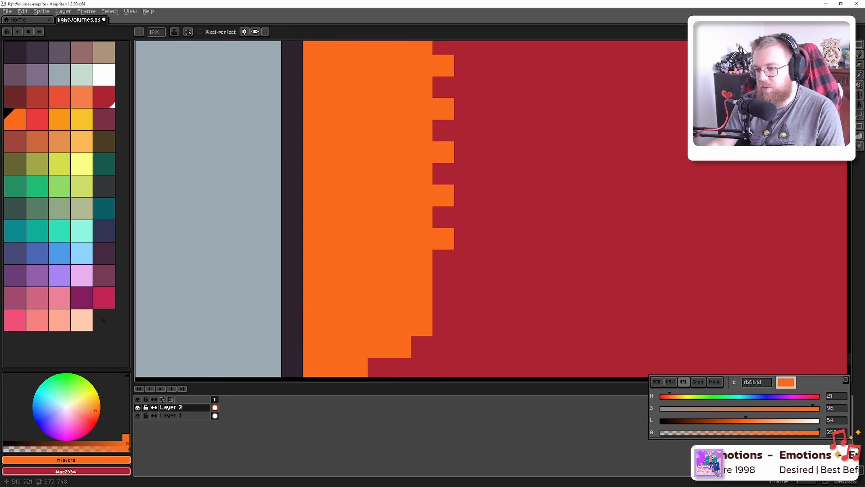
pyautogui.scroll(-2, 451, 252)
# Undo the last stroke and add two orange pixels below the lit strip
pyautogui.hotkey('alt', 'Tab')
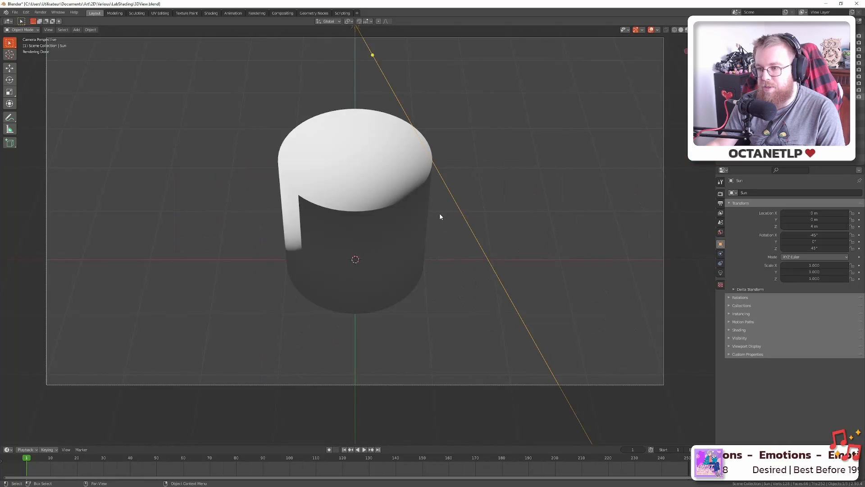
pyautogui.hotkey('alt', 'Tab')
pyautogui.scroll(-2, 448, 216)
pyautogui.hotkey('ctrl', 'z')
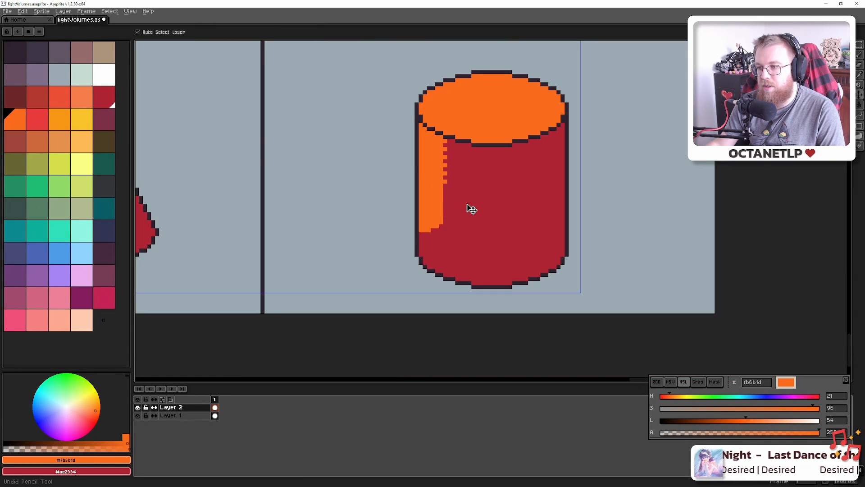
pyautogui.press('b')
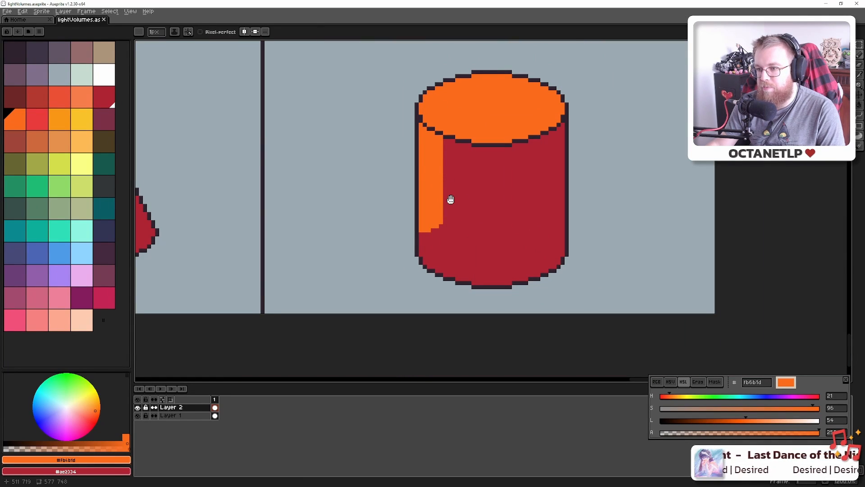
pyautogui.moveTo(451, 199); pyautogui.dragTo(508, 161)
pyautogui.scroll(6, 508, 161)
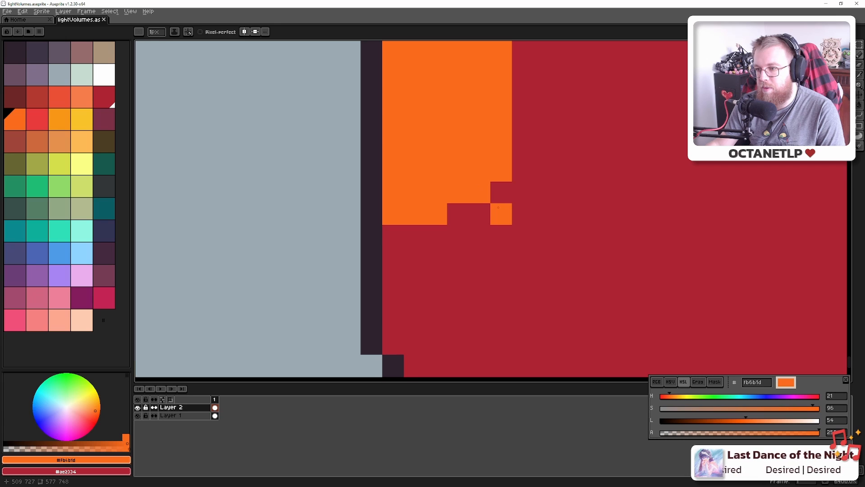
pyautogui.click(458, 235)
pyautogui.click(415, 236)
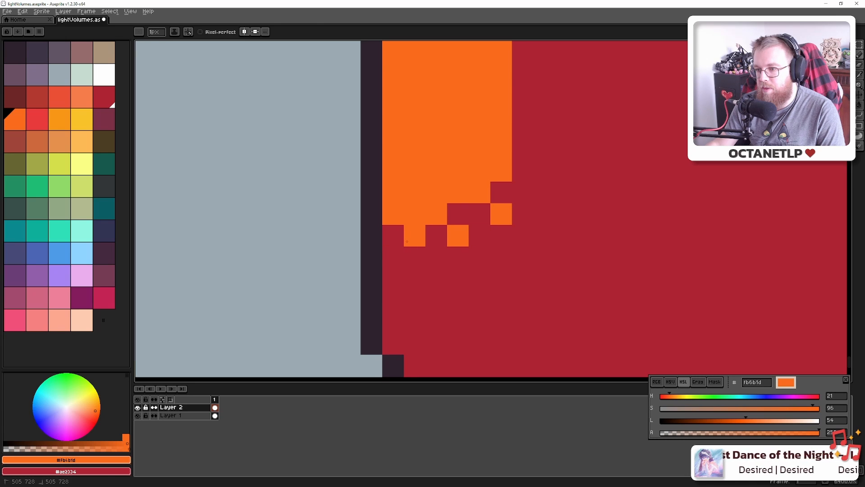
# Pick the body red and dot red pixels in a checkered pattern along the strip's bottom edge
pyautogui.keyDown('alt'); pyautogui.click(458, 210); pyautogui.keyUp('alt')
pyautogui.moveTo(393, 213); pyautogui.dragTo(437, 193)
pyautogui.click(471, 179)
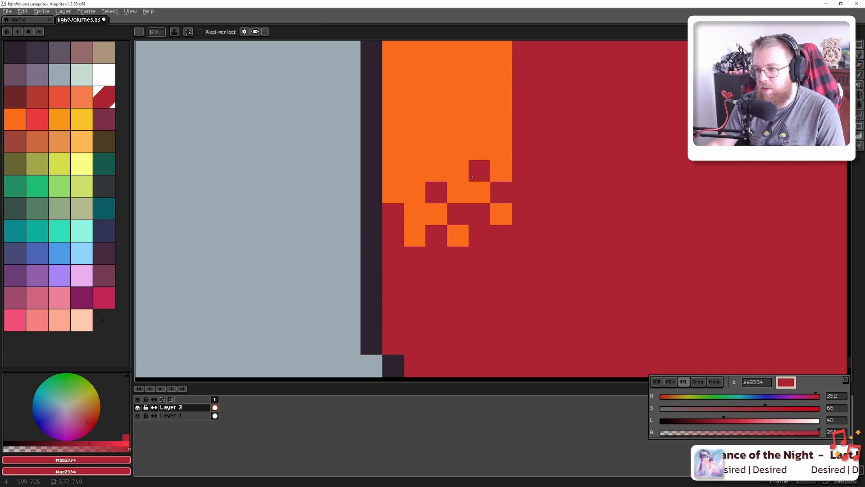
pyautogui.hotkey('ctrl', 'z')
pyautogui.hotkey('ctrl', 'z')
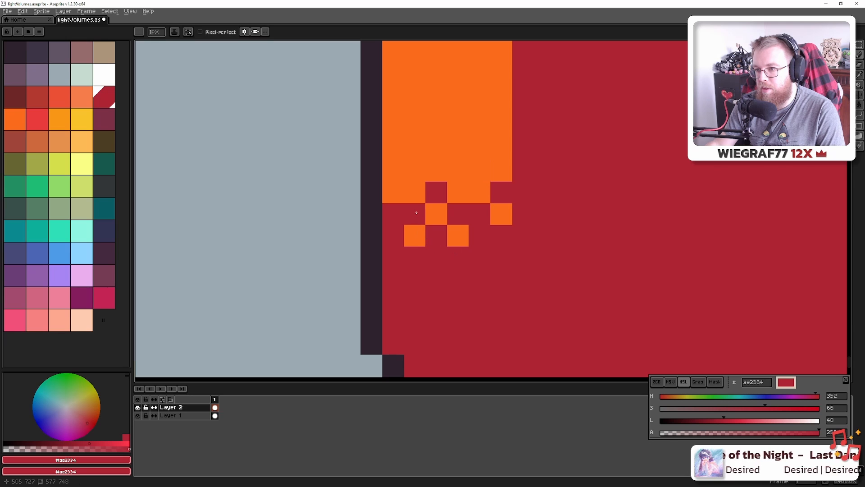
pyautogui.click(415, 215)
pyautogui.click(436, 193)
pyautogui.click(475, 173)
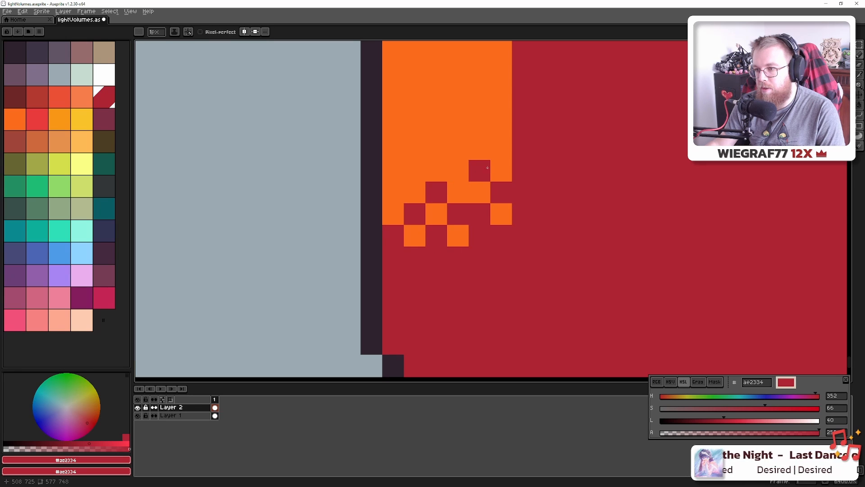
pyautogui.click(501, 149)
pyautogui.click(393, 214)
pyautogui.scroll(-8, 440, 230)
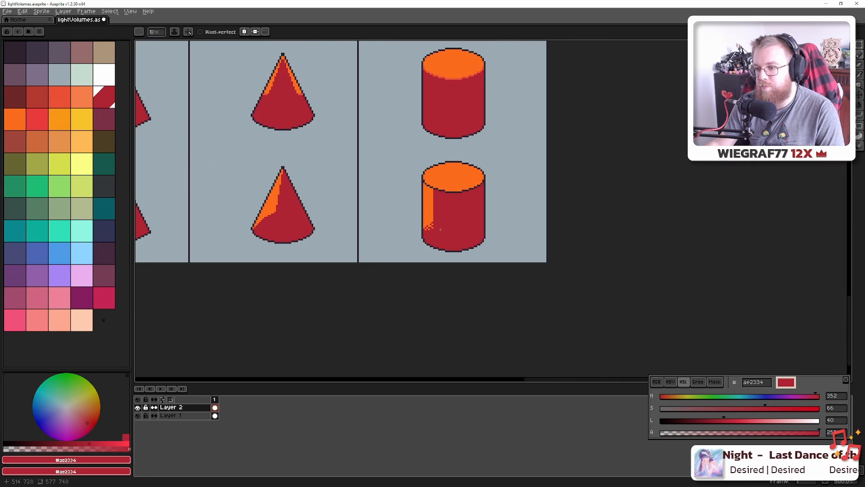
# Undo the dithering on the lower cylinder
pyautogui.scroll(7, 440, 230)
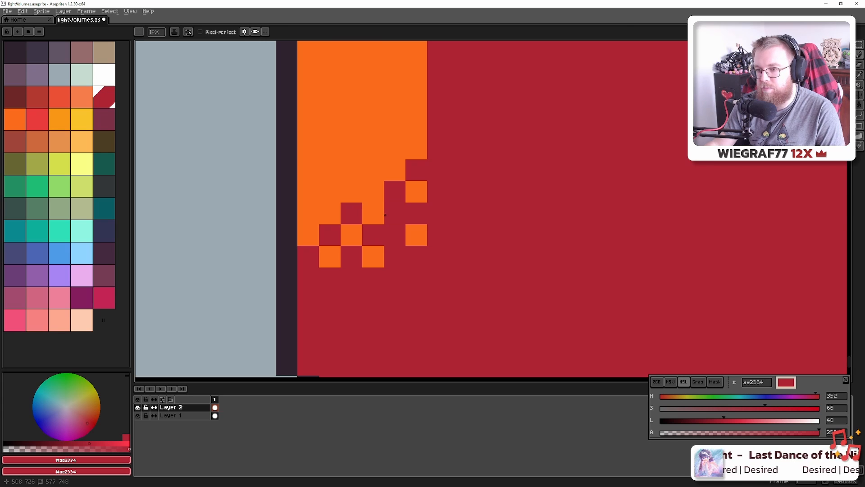
pyautogui.scroll(-6, 406, 257)
pyautogui.scroll(-3, 406, 257)
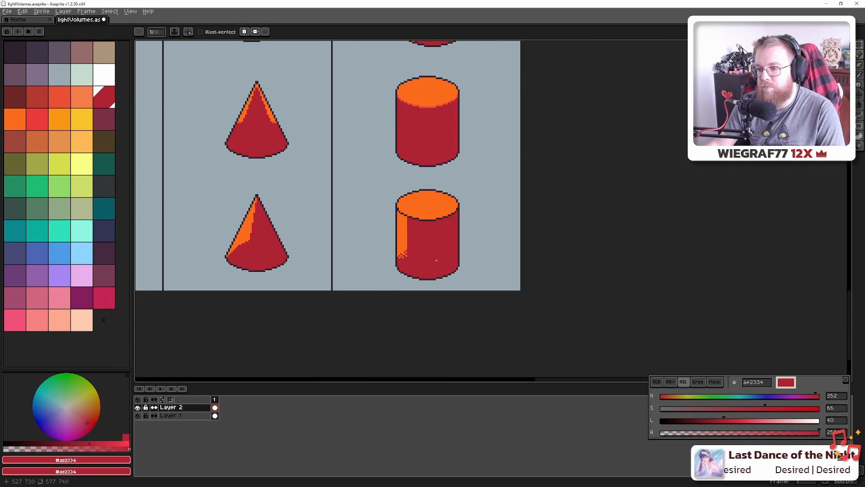
pyautogui.scroll(2, 430, 254)
pyautogui.hotkey('ctrl', 'z')
pyautogui.scroll(4, 430, 254)
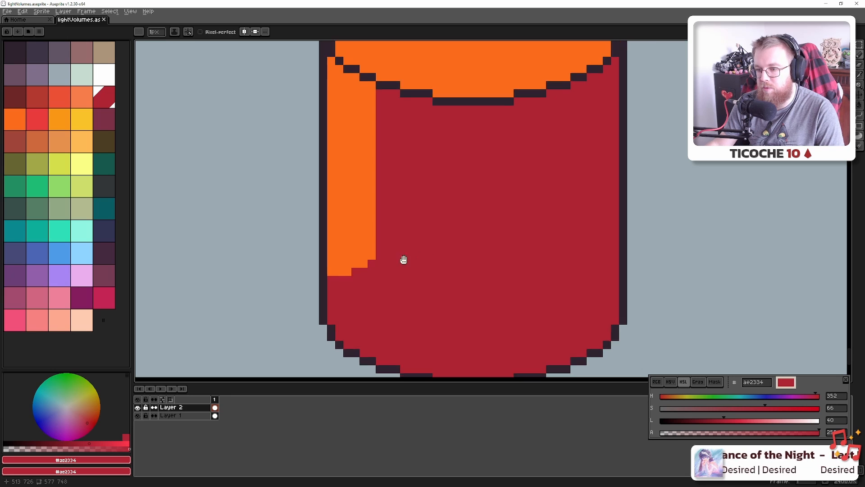
pyautogui.scroll(-4, 468, 230)
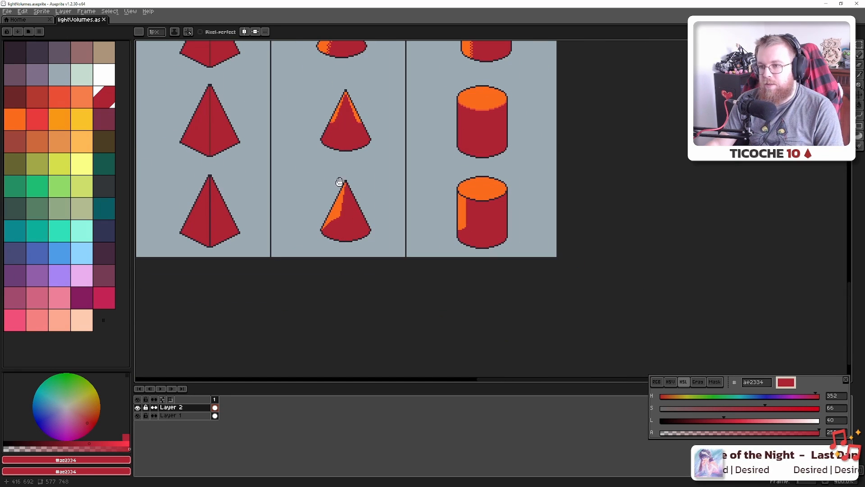
# Select the top cube with the Rectangular Marquee and copy it over the bottom cube
pyautogui.moveTo(339, 182); pyautogui.dragTo(636, 201)
pyautogui.moveTo(406, 194); pyautogui.dragTo(521, 188)
pyautogui.scroll(4, 356, 152)
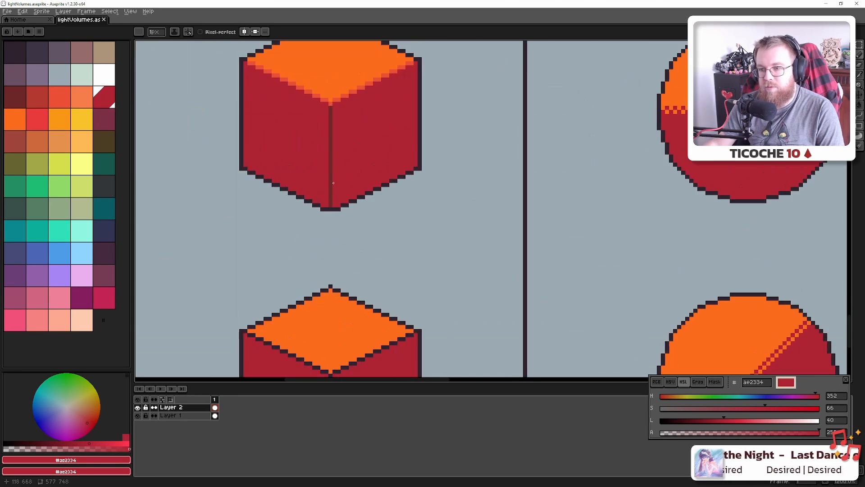
pyautogui.moveTo(333, 182); pyautogui.dragTo(357, 150)
pyautogui.scroll(-2, 364, 118)
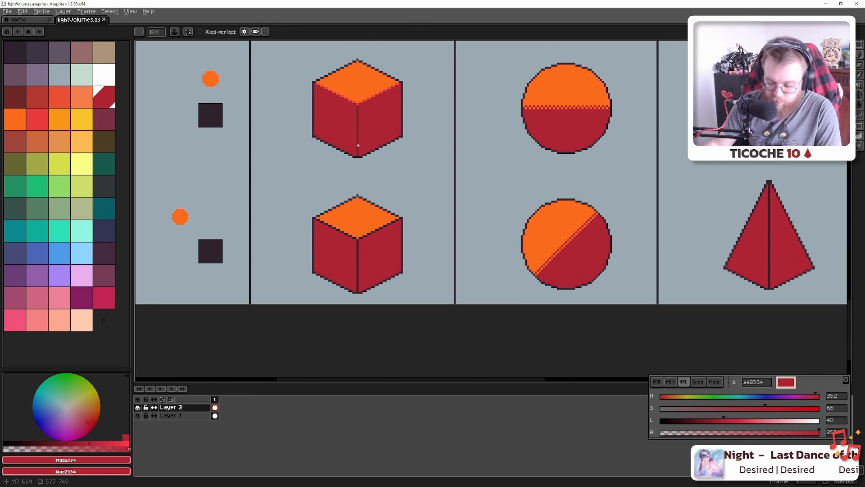
pyautogui.press('m')
pyautogui.moveTo(297, 173); pyautogui.dragTo(423, 45)
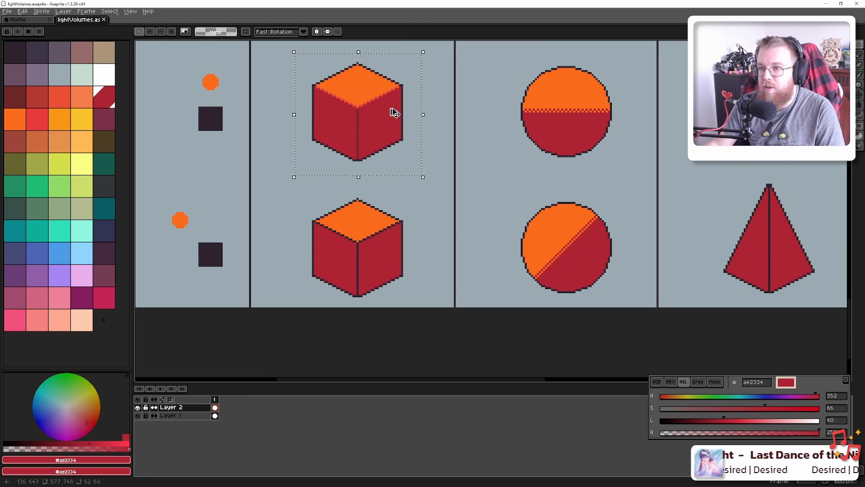
pyautogui.keyDown('ctrl'); pyautogui.moveTo(392, 110); pyautogui.dragTo(390, 251); pyautogui.keyUp('ctrl')
# Copy the middle pyramid onto the lower one, nudge it up a pixel and deselect
pyautogui.moveTo(526, 173); pyautogui.dragTo(365, 137)
pyautogui.moveTo(567, 168); pyautogui.dragTo(637, 155)
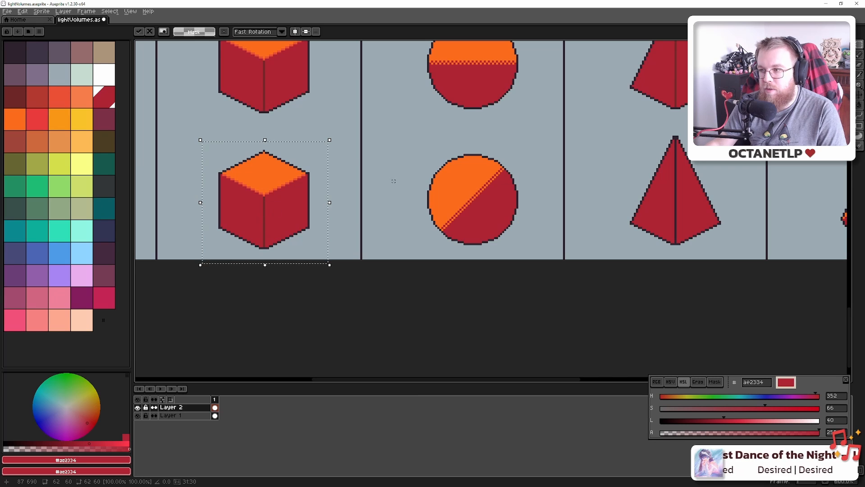
pyautogui.moveTo(687, 88); pyautogui.dragTo(481, 191)
pyautogui.moveTo(416, 220); pyautogui.dragTo(539, 93)
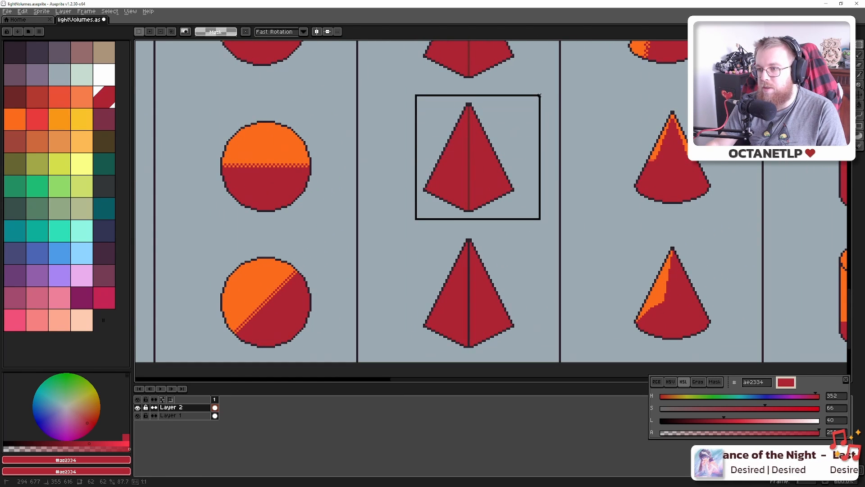
pyautogui.keyDown('ctrl'); pyautogui.moveTo(477, 156); pyautogui.dragTo(474, 287); pyautogui.keyUp('ctrl')
pyautogui.moveTo(650, 227); pyautogui.dragTo(456, 190)
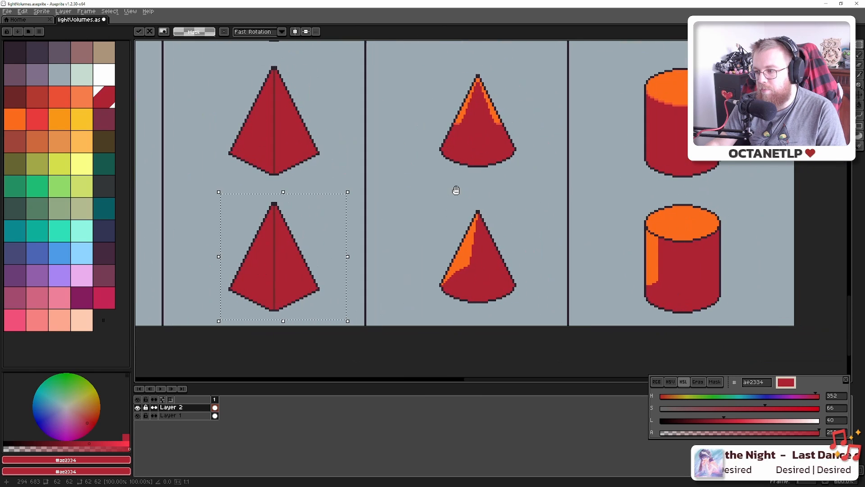
pyautogui.hotkey('ctrl', 'd')
pyautogui.scroll(2, 278, 263)
pyautogui.scroll(-1, 276, 262)
pyautogui.moveTo(591, 162); pyautogui.dragTo(365, 207)
# Pencil light orange fbb954 highlight pixels onto the lit lower-left part of the rim
pyautogui.click(81, 141)
pyautogui.scroll(4, 558, 205)
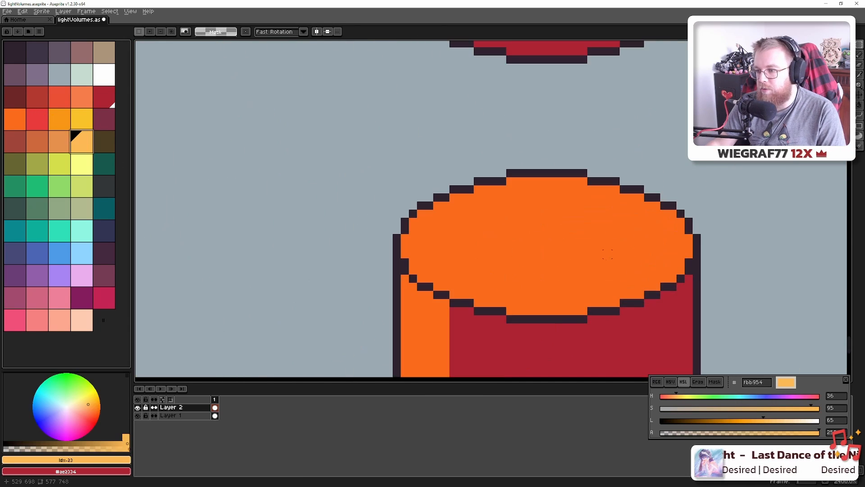
pyautogui.press('b')
pyautogui.moveTo(439, 227); pyautogui.dragTo(399, 210)
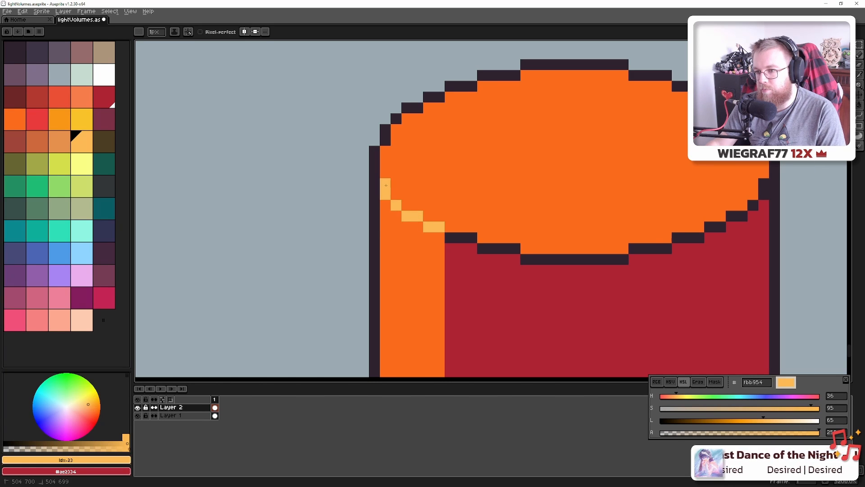
pyautogui.scroll(-1, 386, 185)
pyautogui.scroll(3, 455, 218)
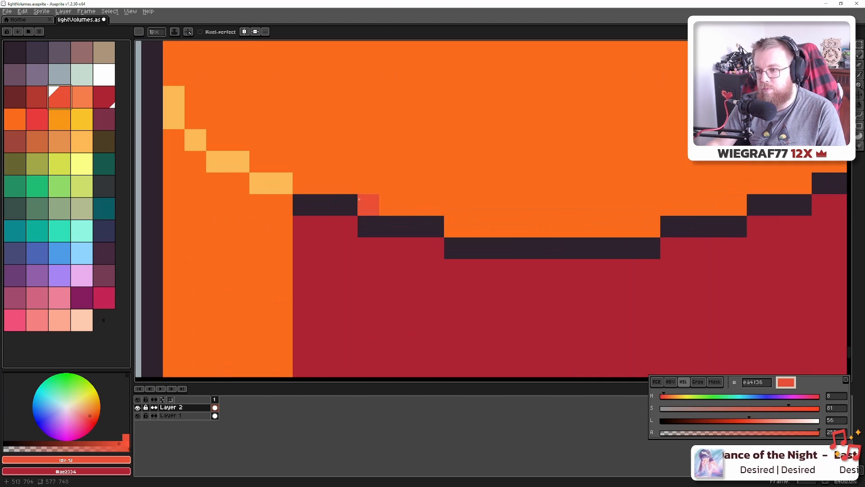
# Repaint the dark outline pixels along the rim's left and lower edge in red-orange e34f36
pyautogui.click(304, 205)
pyautogui.moveTo(325, 205); pyautogui.dragTo(347, 204)
pyautogui.click(368, 227)
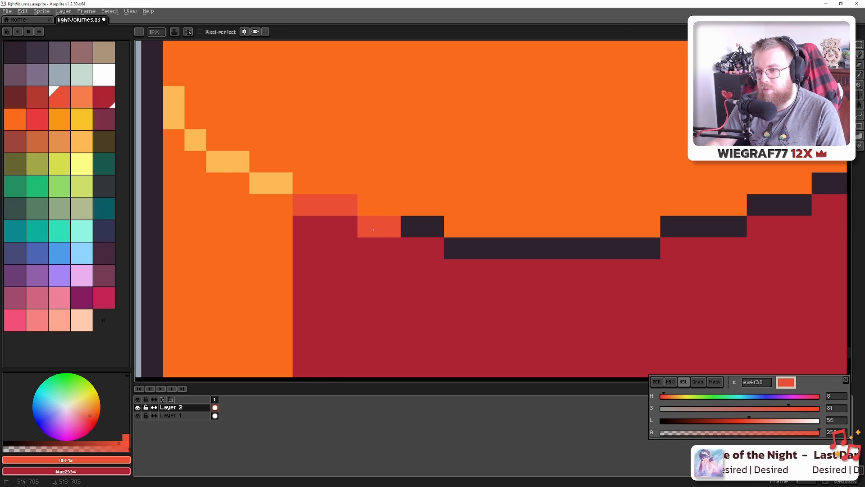
pyautogui.click(411, 226)
pyautogui.click(433, 226)
pyautogui.click(454, 248)
# Extend the red-orange e34f36 over the lower-right rim and its right staircase pixels
pyautogui.keyDown('shift'); pyautogui.click(647, 246); pyautogui.keyUp('shift')
pyautogui.click(671, 226)
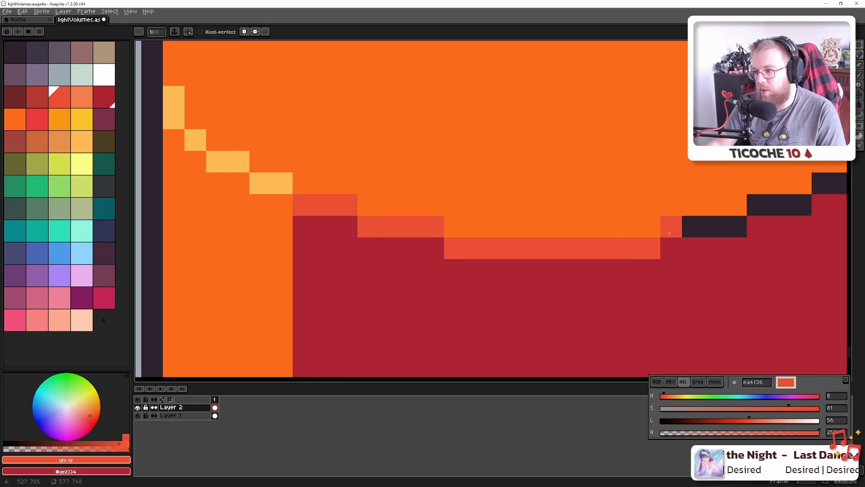
pyautogui.click(715, 227)
pyautogui.click(693, 226)
pyautogui.click(737, 226)
pyautogui.click(332, 291)
pyautogui.moveTo(715, 247); pyautogui.dragTo(407, 310)
pyautogui.moveTo(450, 267)
pyautogui.mouseDown()
pyautogui.moveTo(497, 262)
pyautogui.moveTo(558, 224)
pyautogui.moveTo(579, 224)
pyautogui.moveTo(622, 158)
pyautogui.moveTo(582, 190)
pyautogui.mouseUp()
# Zoom out to the full sprite and hide the timeline panel with Tab
pyautogui.scroll(-6, 548, 216)
pyautogui.scroll(-2, 498, 209)
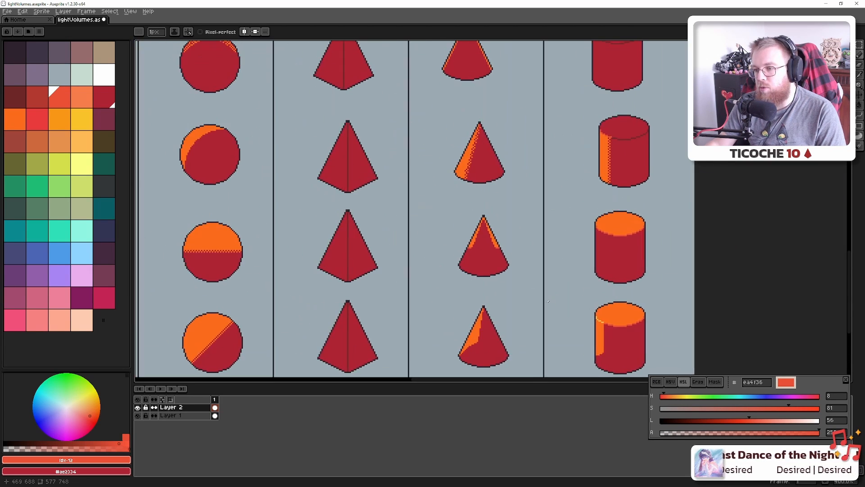
pyautogui.scroll(-2, 509, 276)
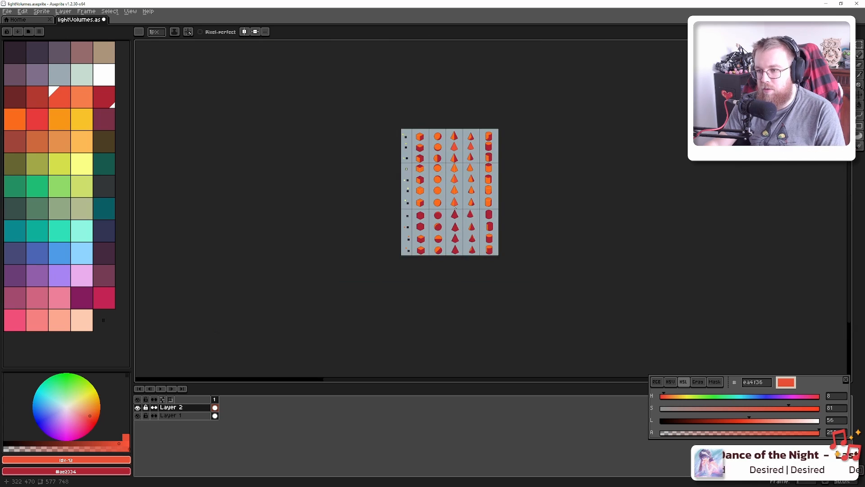
pyautogui.scroll(1, 431, 257)
pyautogui.moveTo(431, 257); pyautogui.dragTo(441, 276)
pyautogui.press('Tab')
# Zoom and pan so all eleven rows of shaded shapes fill the workspace
pyautogui.scroll(1, 431, 267)
pyautogui.scroll(-1, 441, 276)
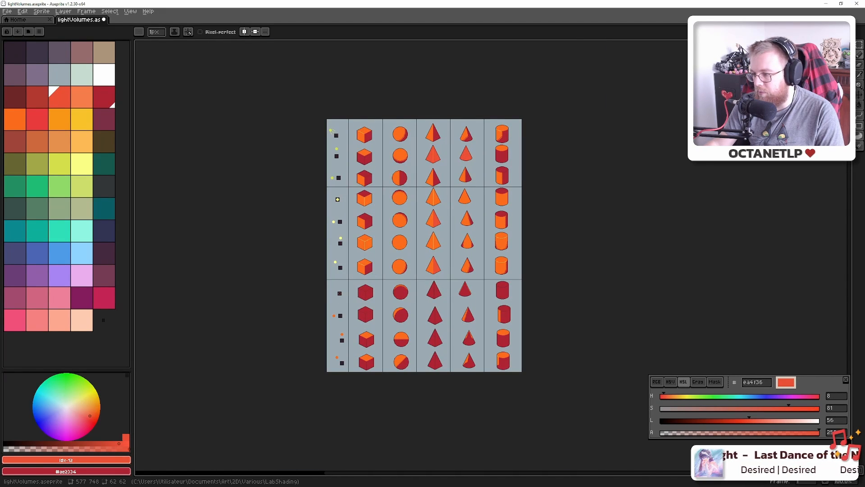
pyautogui.moveTo(470, 296); pyautogui.dragTo(478, 297)
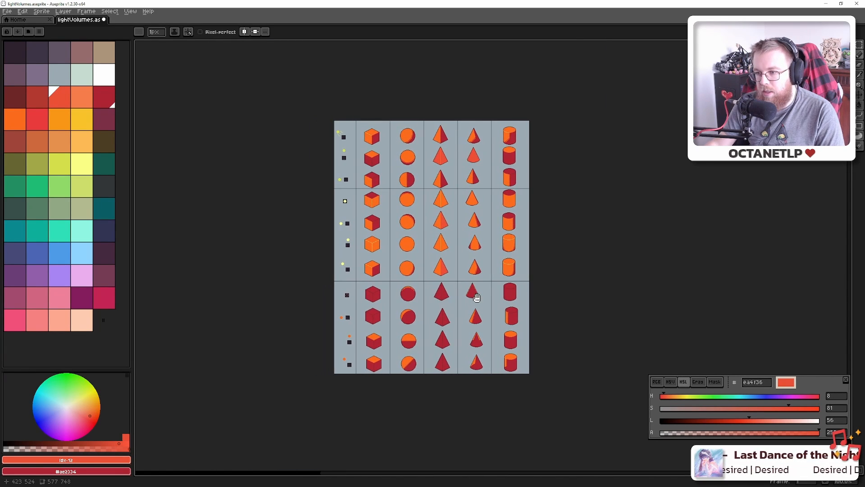
pyautogui.scroll(1, 478, 297)
pyautogui.scroll(-1, 478, 297)
pyautogui.scroll(1, 470, 291)
pyautogui.moveTo(452, 272); pyautogui.dragTo(432, 296)
pyautogui.scroll(-1, 467, 342)
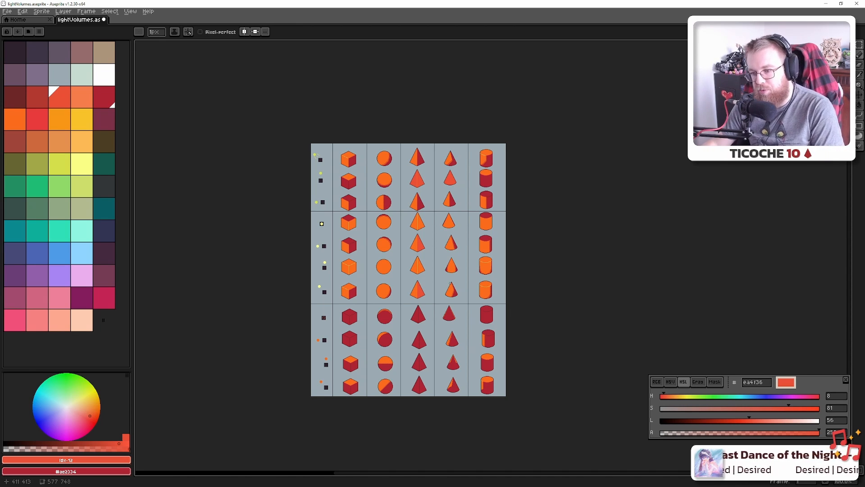
pyautogui.scroll(1, 423, 309)
pyautogui.scroll(-1, 398, 306)
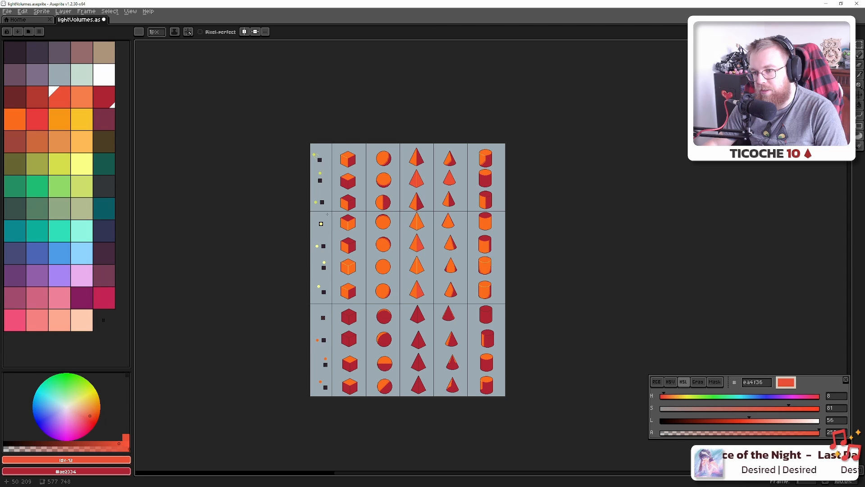
pyautogui.moveTo(393, 191); pyautogui.dragTo(399, 177)
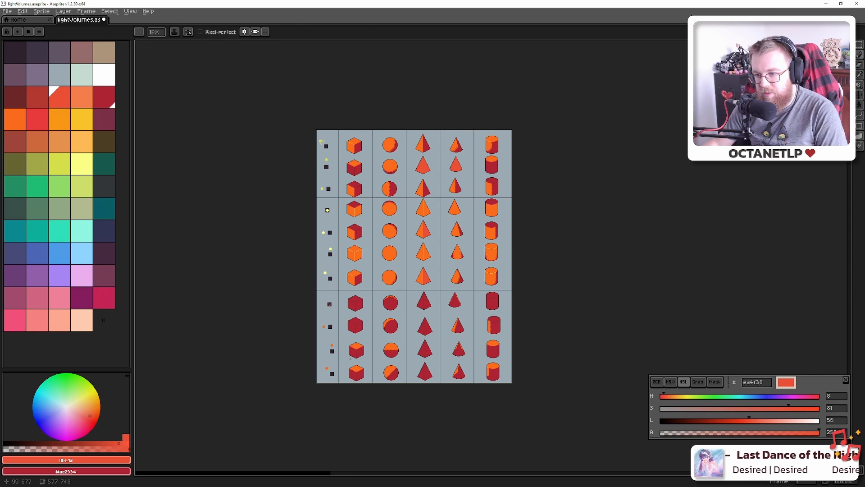
pyautogui.scroll(4, 408, 164)
pyautogui.moveTo(372, 251); pyautogui.dragTo(414, 218)
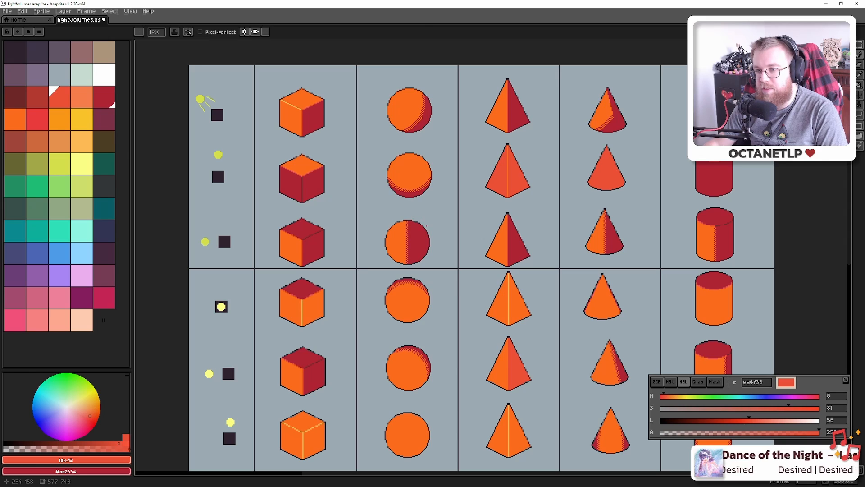
pyautogui.moveTo(450, 296); pyautogui.dragTo(429, 215)
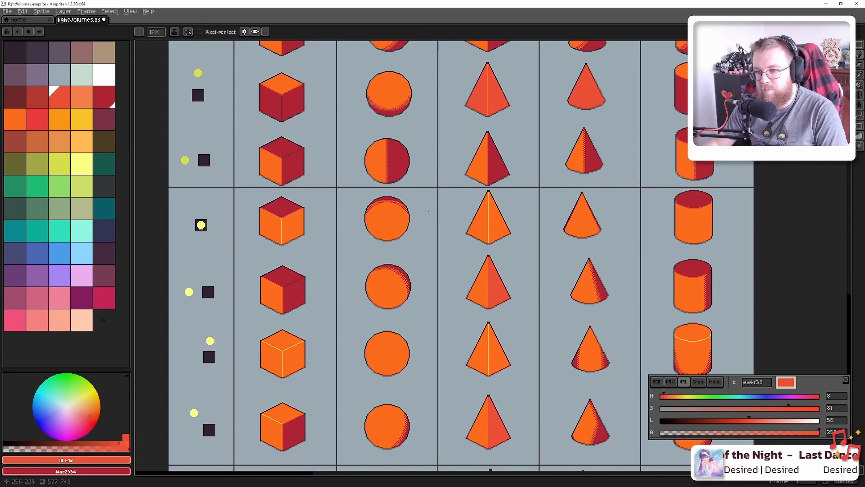
pyautogui.moveTo(419, 267)
pyautogui.mouseDown()
pyautogui.moveTo(415, 234)
pyautogui.moveTo(401, 218)
pyautogui.mouseUp()
pyautogui.moveTo(393, 254); pyautogui.dragTo(391, 217)
pyautogui.moveTo(359, 267); pyautogui.dragTo(374, 224)
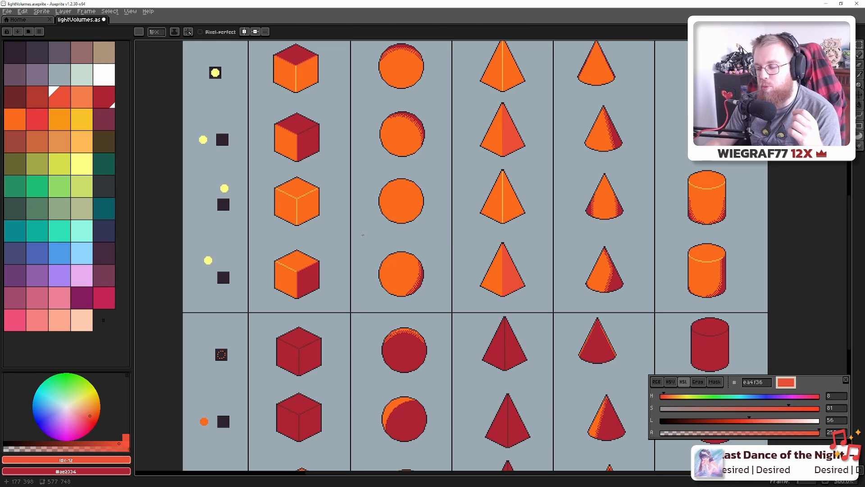
pyautogui.moveTo(466, 281); pyautogui.dragTo(457, 132)
pyautogui.scroll(-1, 457, 132)
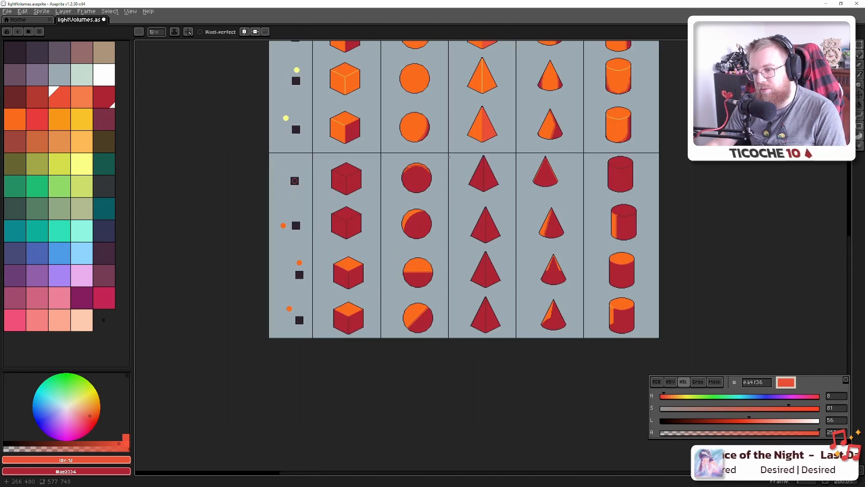
pyautogui.scroll(1, 446, 178)
pyautogui.scroll(-1, 438, 209)
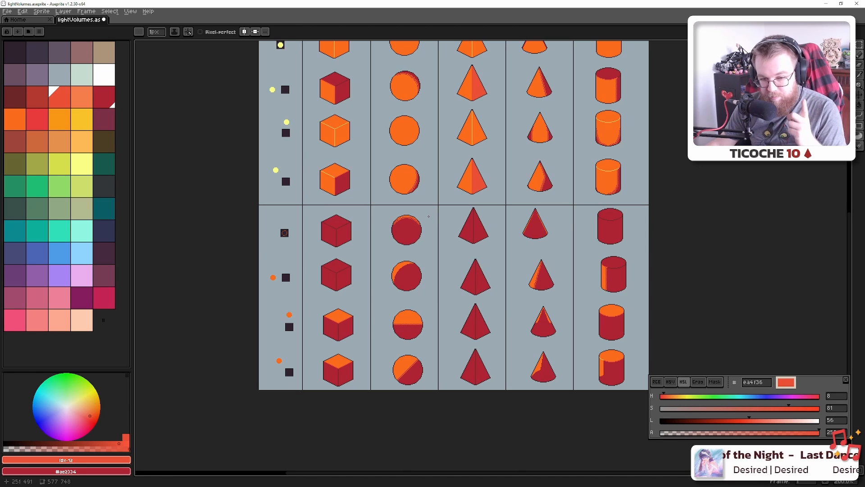
pyautogui.scroll(-1, 427, 172)
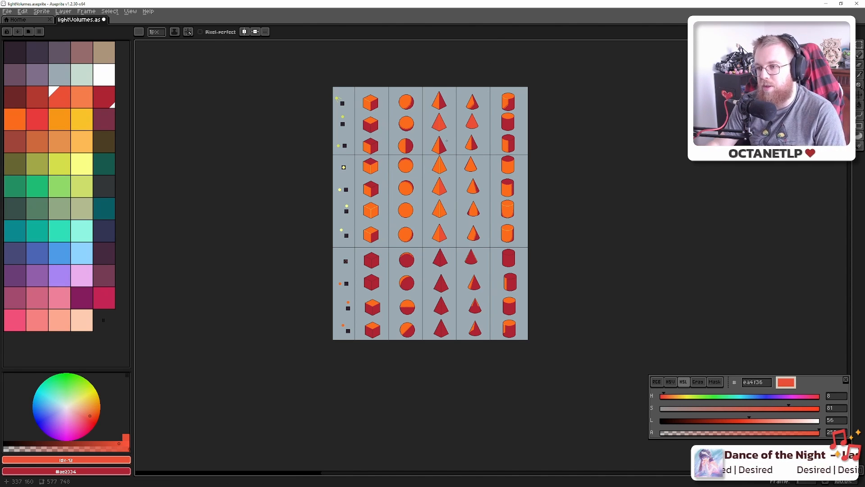
pyautogui.scroll(2, 426, 167)
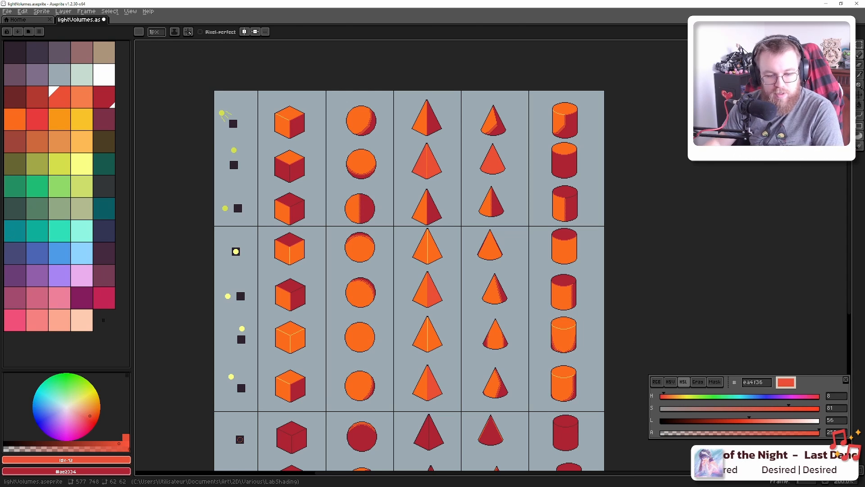
# In Blender, save the cylinder lighting scene and open boat.blend from recent files
pyautogui.hotkey('alt', 'Tab')
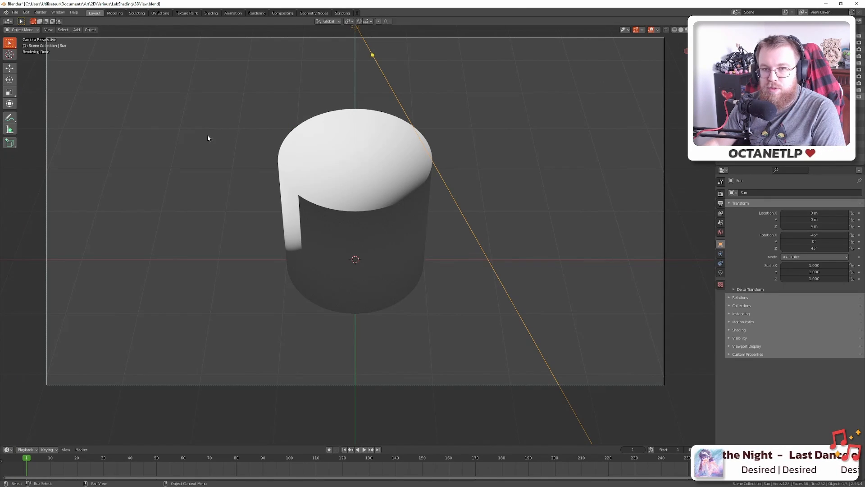
pyautogui.hotkey('ctrl', 's')
pyautogui.click(14, 12)
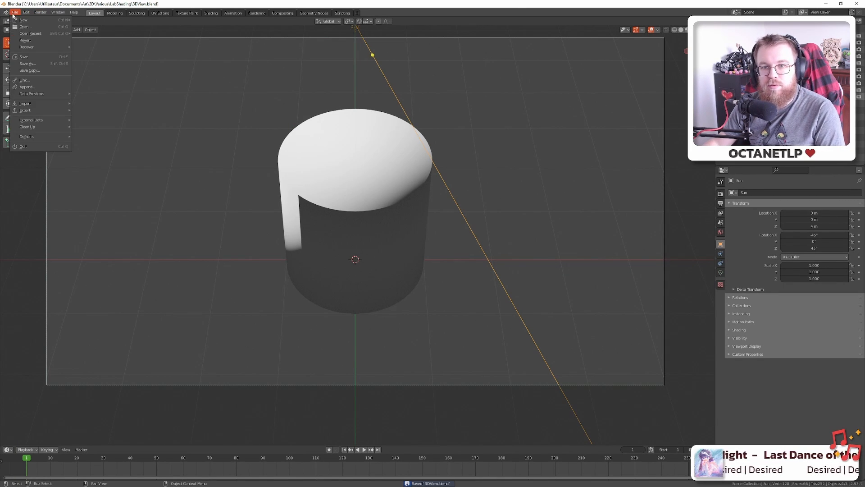
pyautogui.moveTo(34, 47)
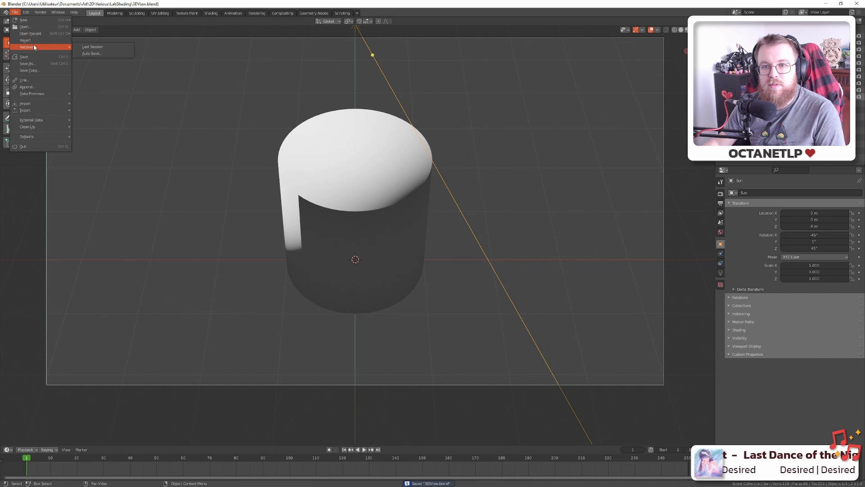
pyautogui.click(90, 38)
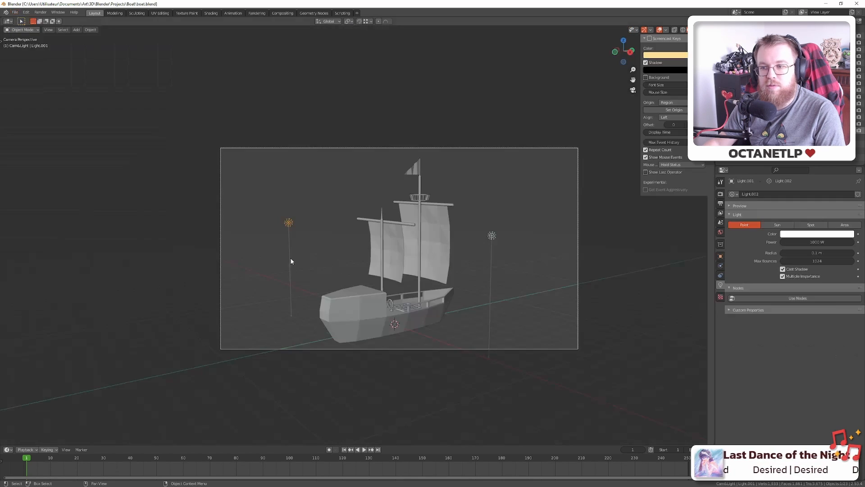
# Orbit around the boat model, save boat.blend, and return to Aseprite
pyautogui.moveTo(370, 296); pyautogui.dragTo(363, 334)
pyautogui.scroll(5, 380, 301)
pyautogui.scroll(-2, 381, 301)
pyautogui.hotkey('ctrl', 's')
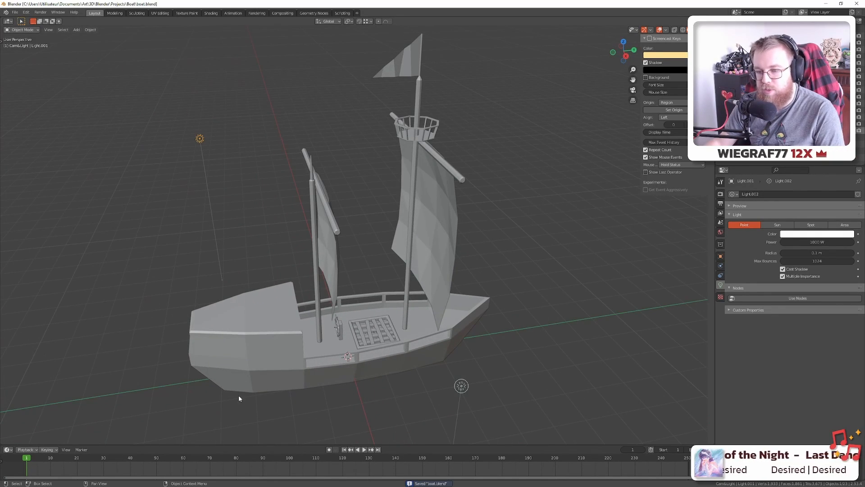
pyautogui.hotkey('alt', 'Tab')
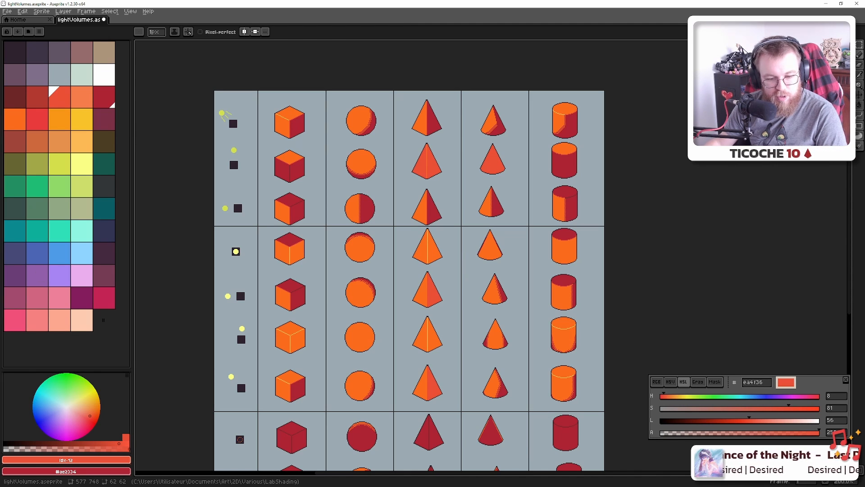
# Zoom and pan around the lit-shapes chart to review it
pyautogui.scroll(-1, 319, 269)
pyautogui.moveTo(362, 301); pyautogui.dragTo(414, 257)
pyautogui.scroll(1, 390, 249)
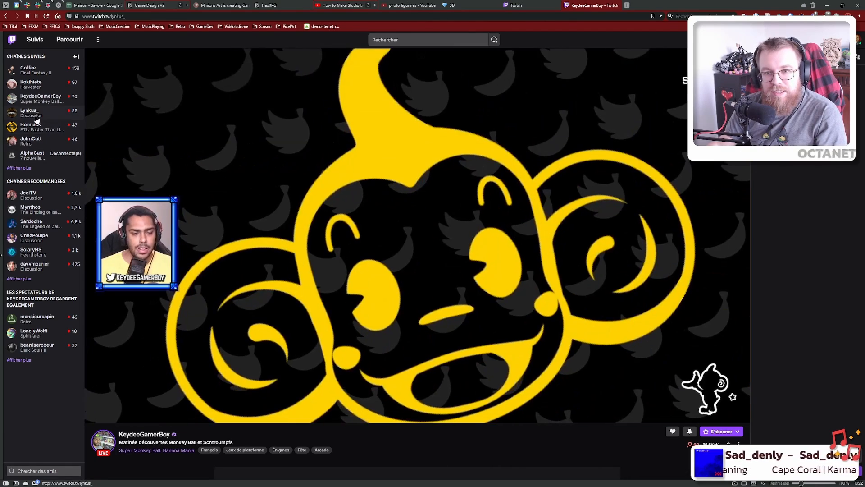
# Try several followed channels, including Heroes of Might & Magic 3, ending on FTL: Faster Than Light
pyautogui.click(35, 115)
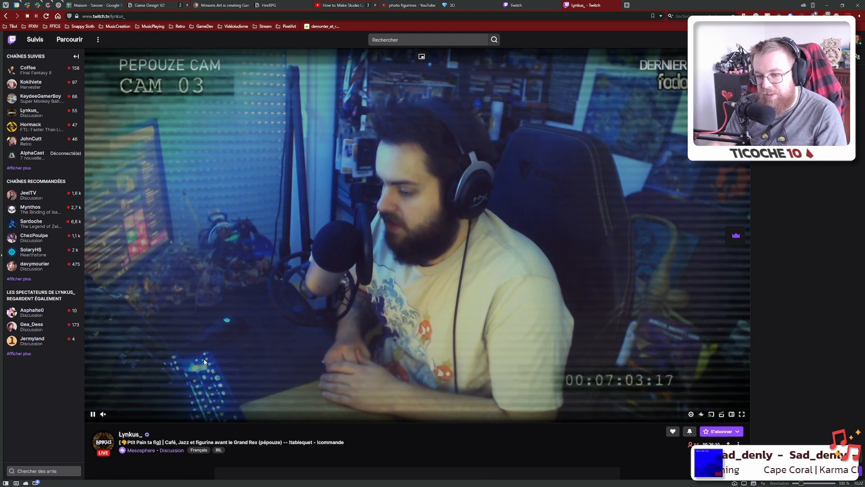
pyautogui.click(30, 131)
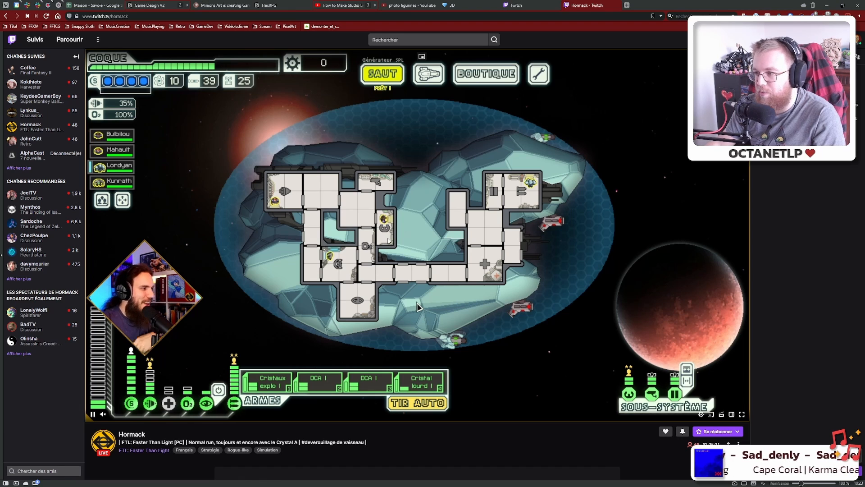
pyautogui.click(36, 140)
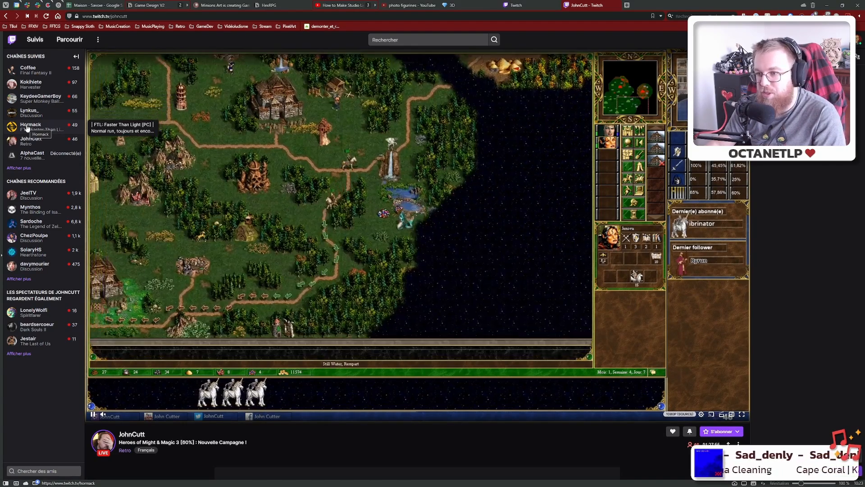
pyautogui.click(26, 128)
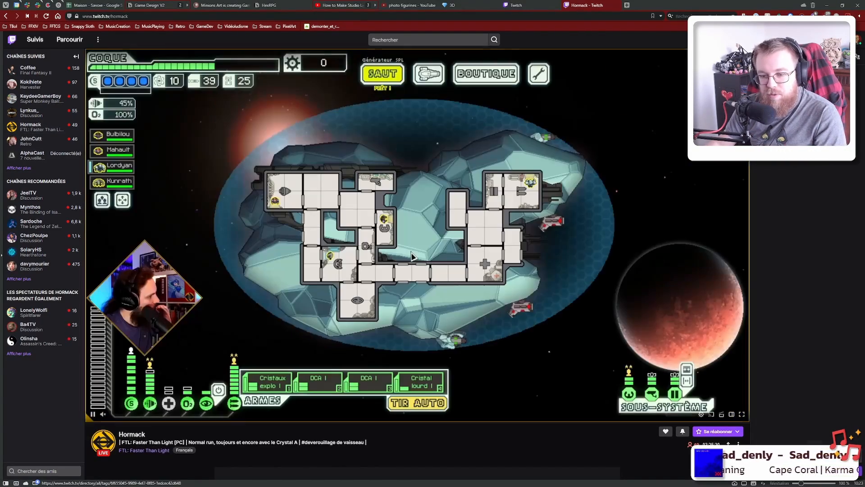